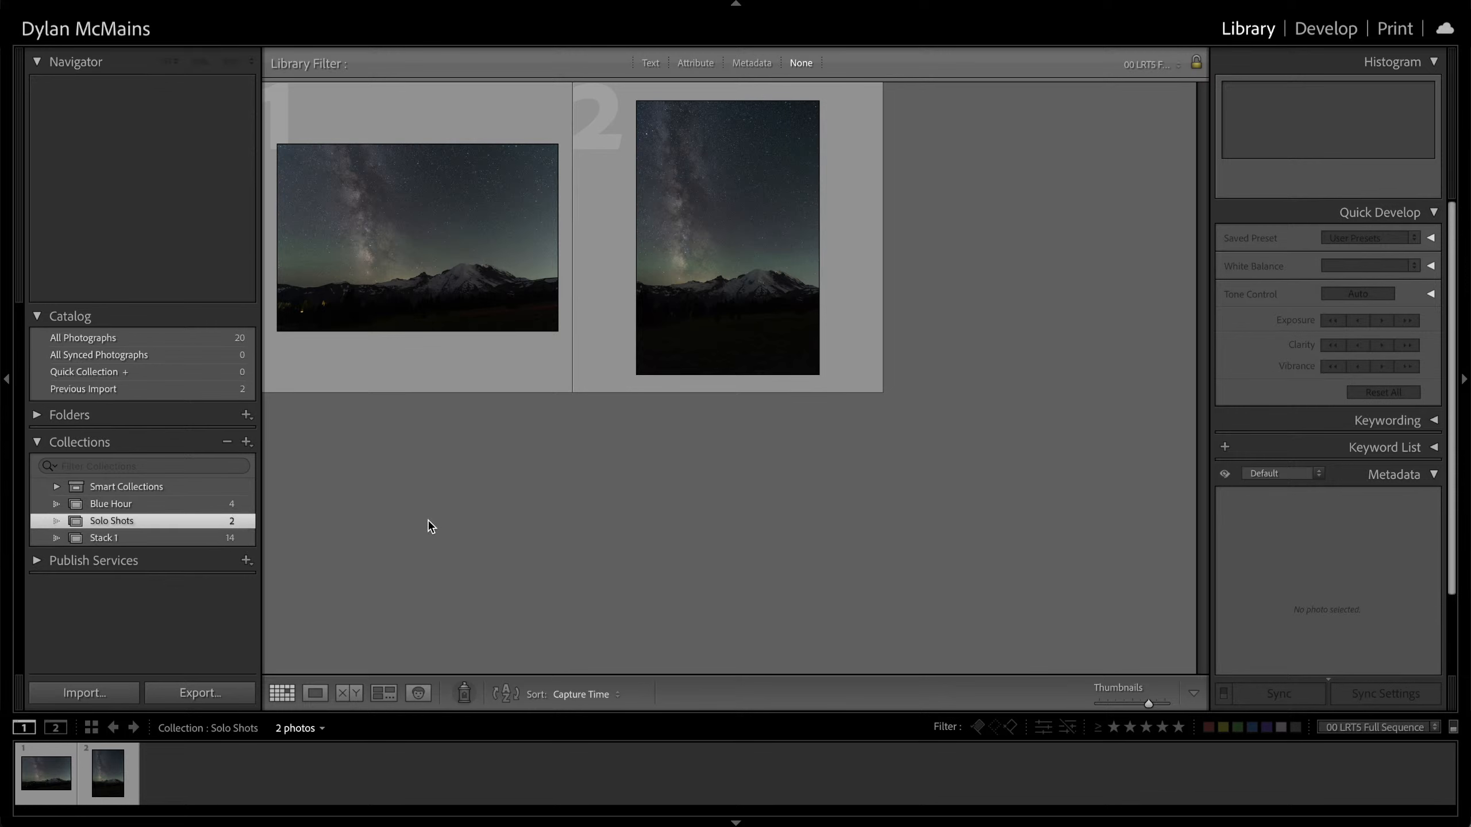
# Open the horizontal Milky Way photo in the Develop module, collapsing the Quick Develop and Metadata sections first
pyautogui.click(428, 283)
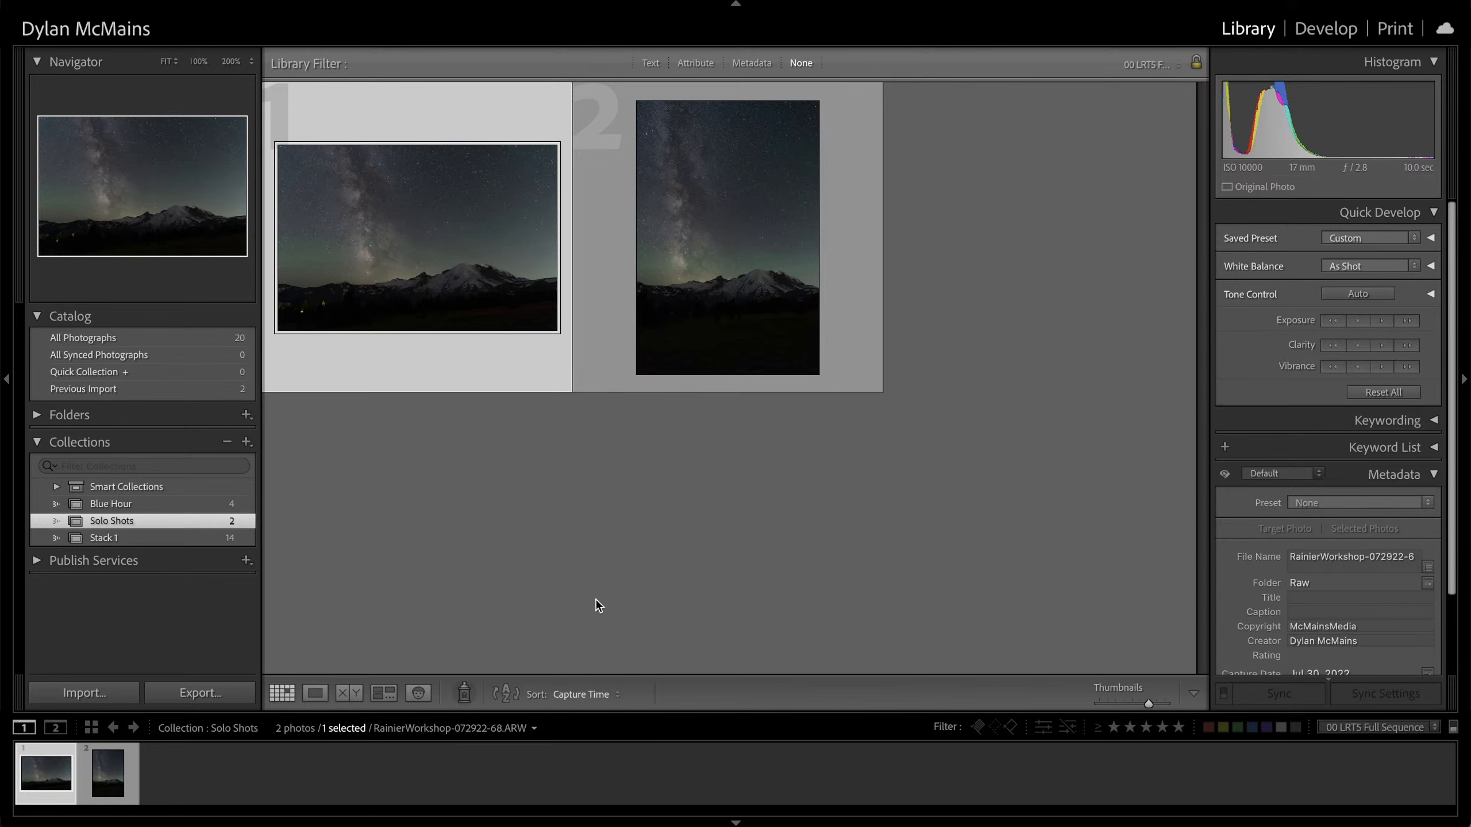
pyautogui.press('e')
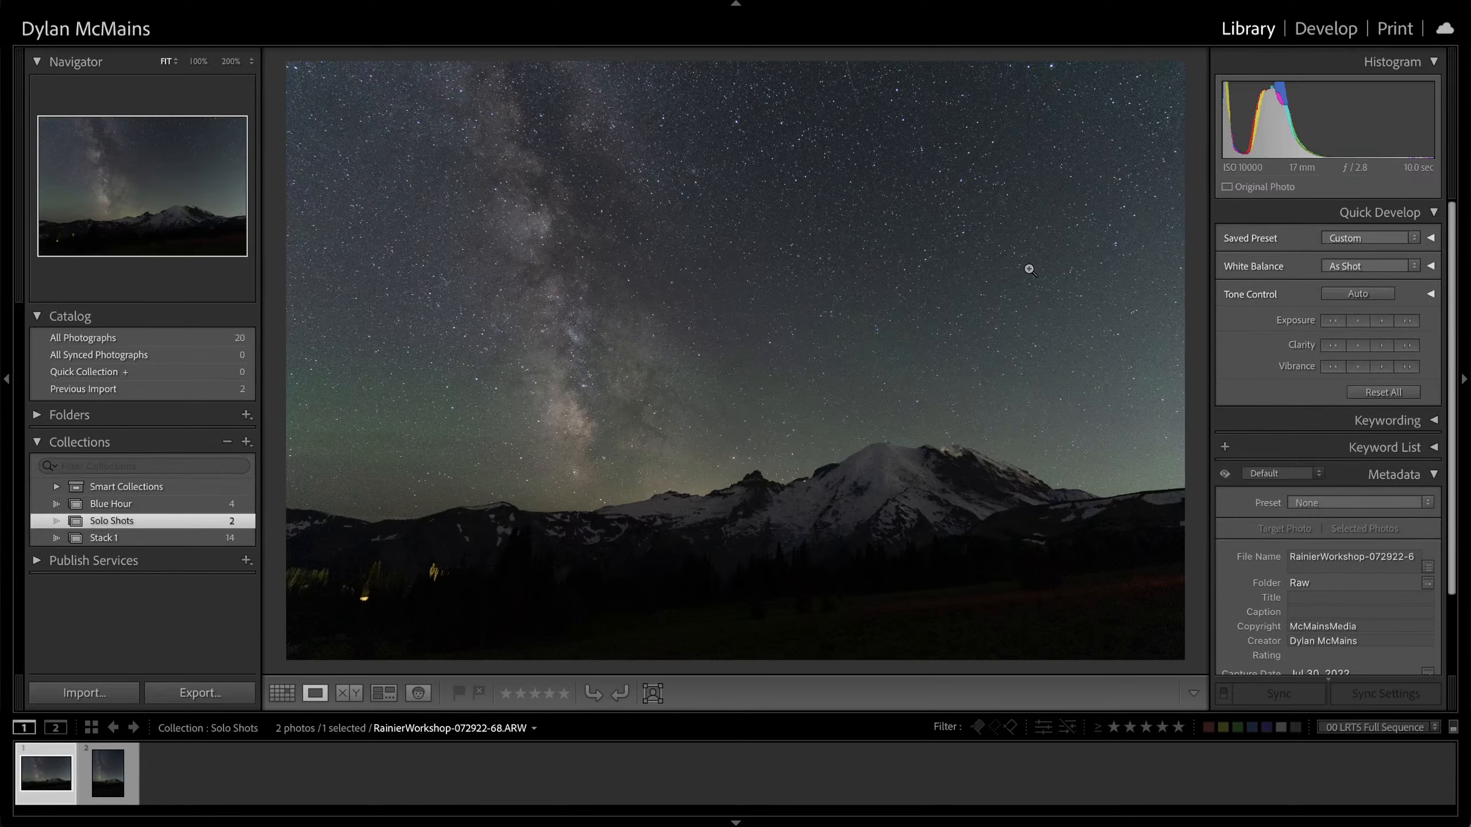
pyautogui.click(1381, 212)
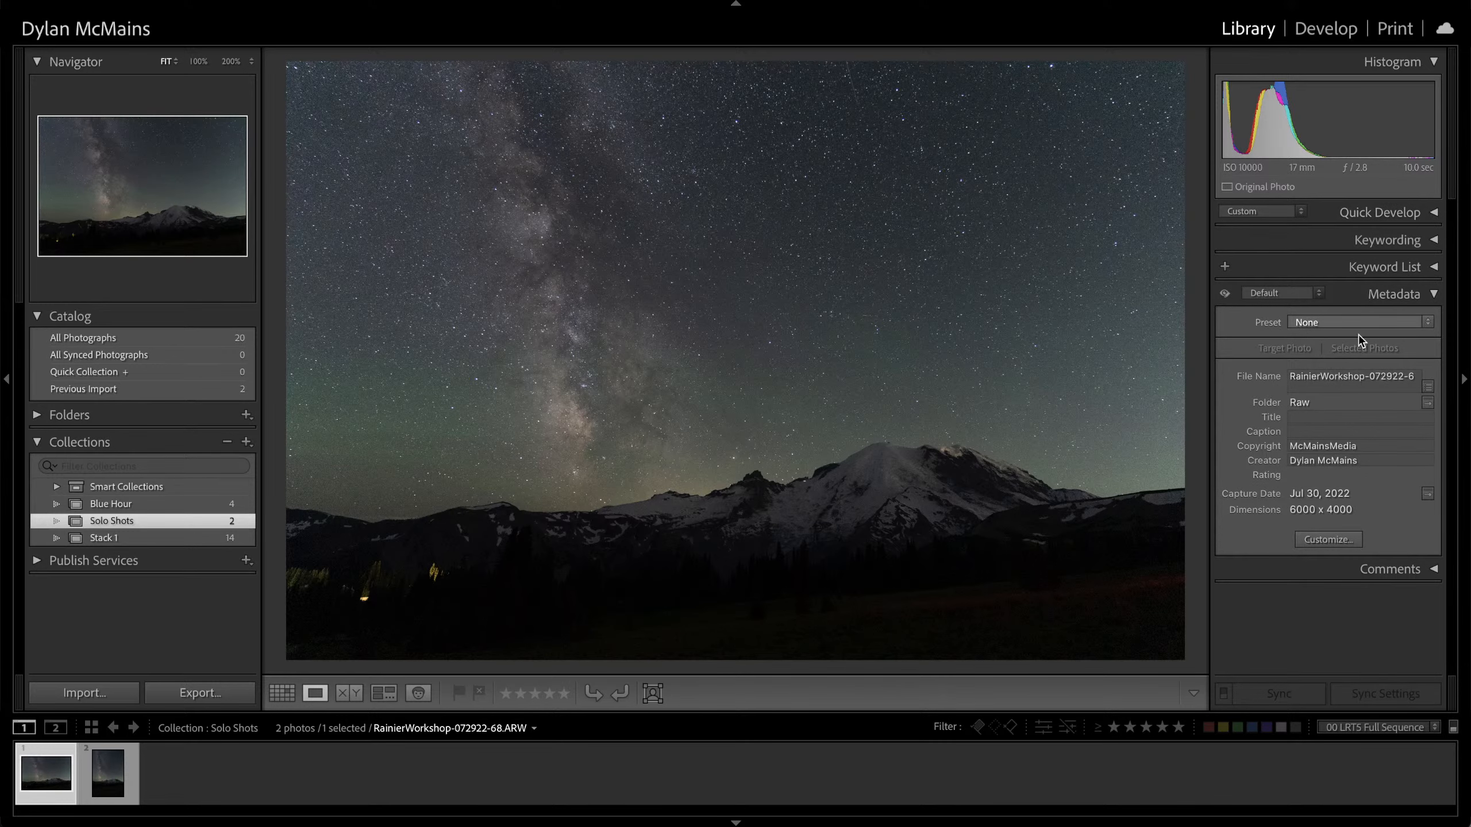
pyautogui.click(1375, 298)
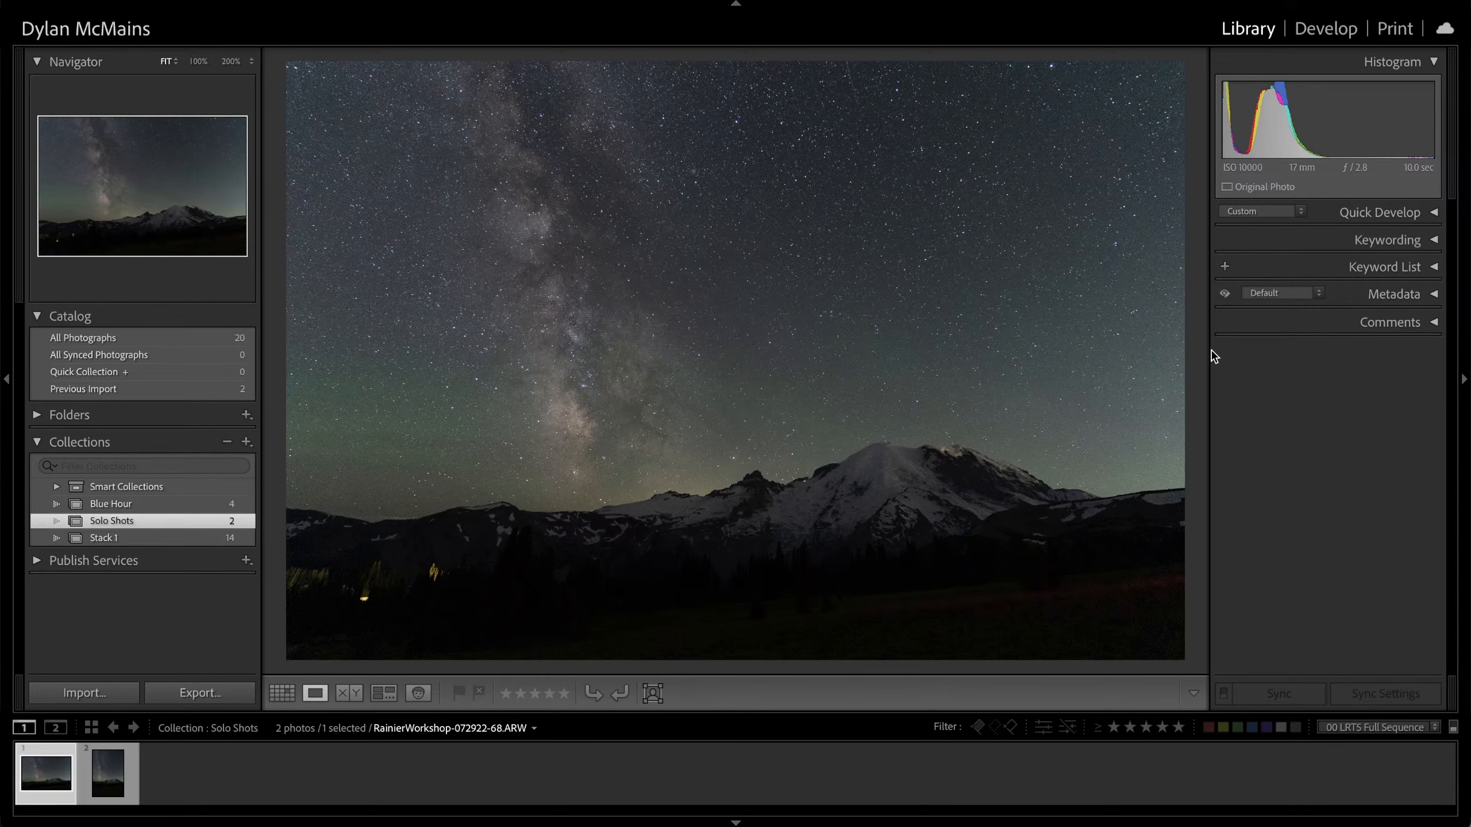
pyautogui.click(1307, 26)
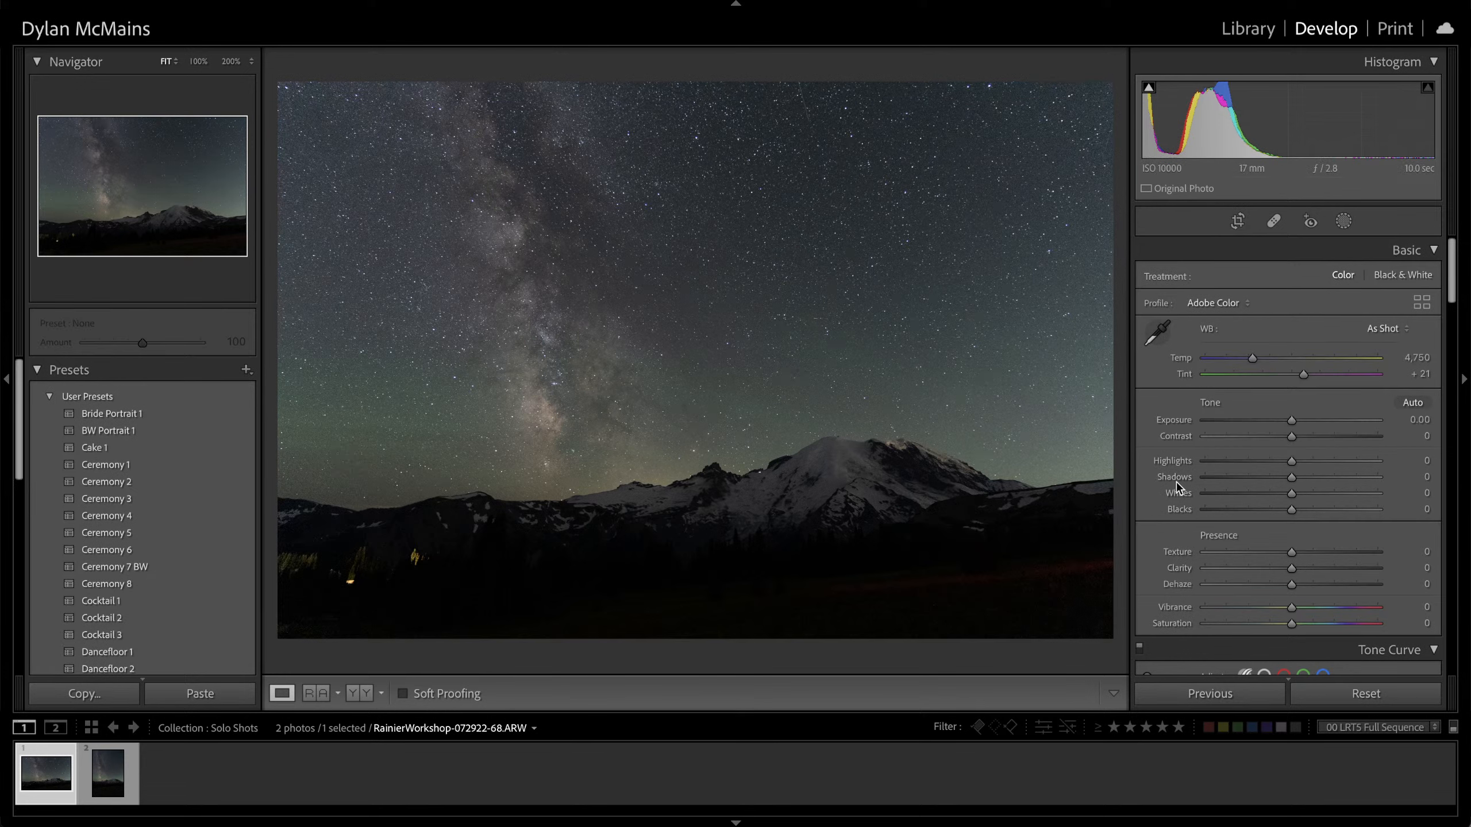
# Compare the photo with lens profile corrections turned off and on, leaving the corrections enabled
pyautogui.scroll(-15, 1282, 484)
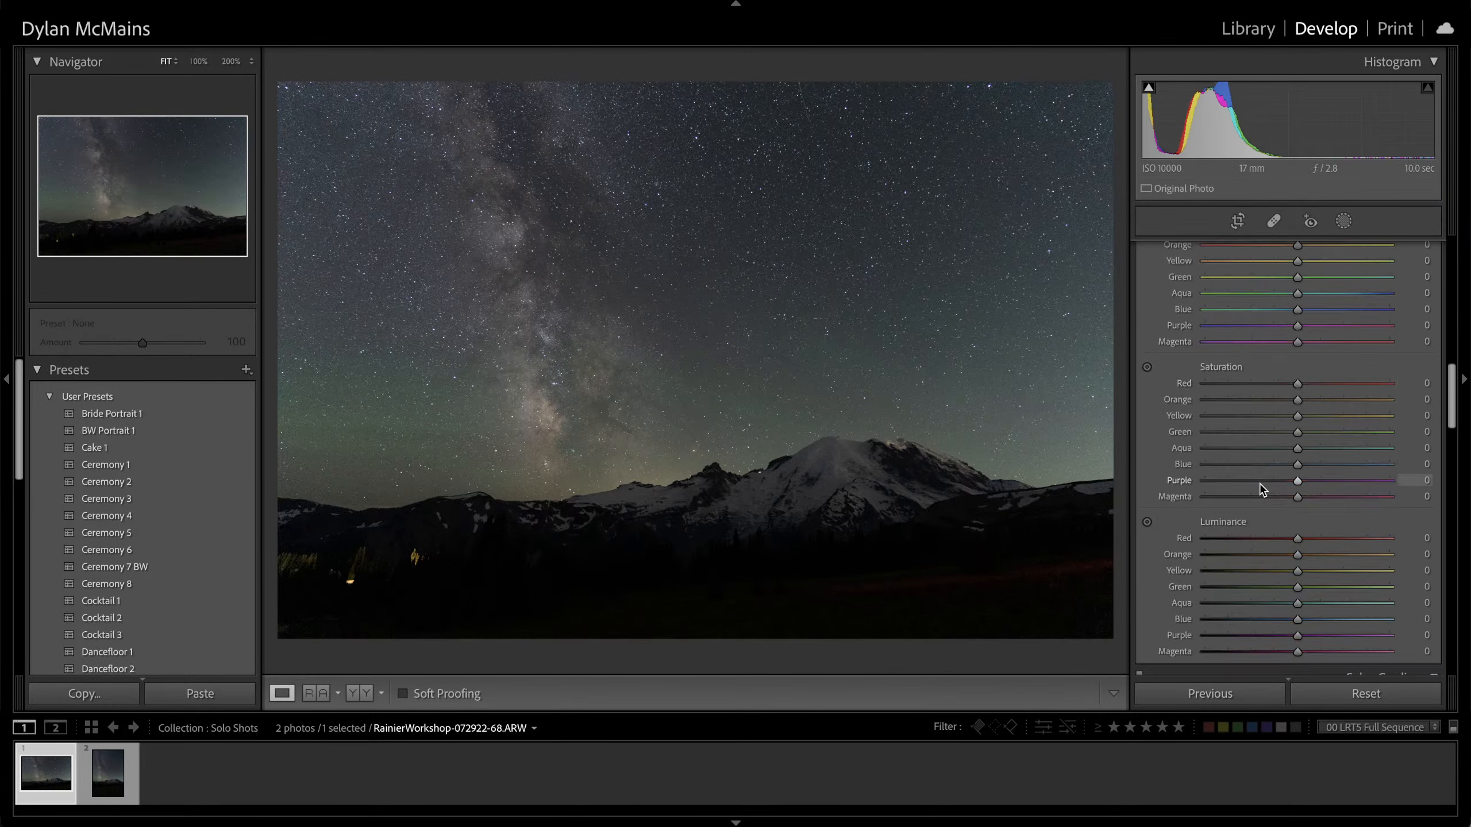
pyautogui.scroll(-15, 1263, 490)
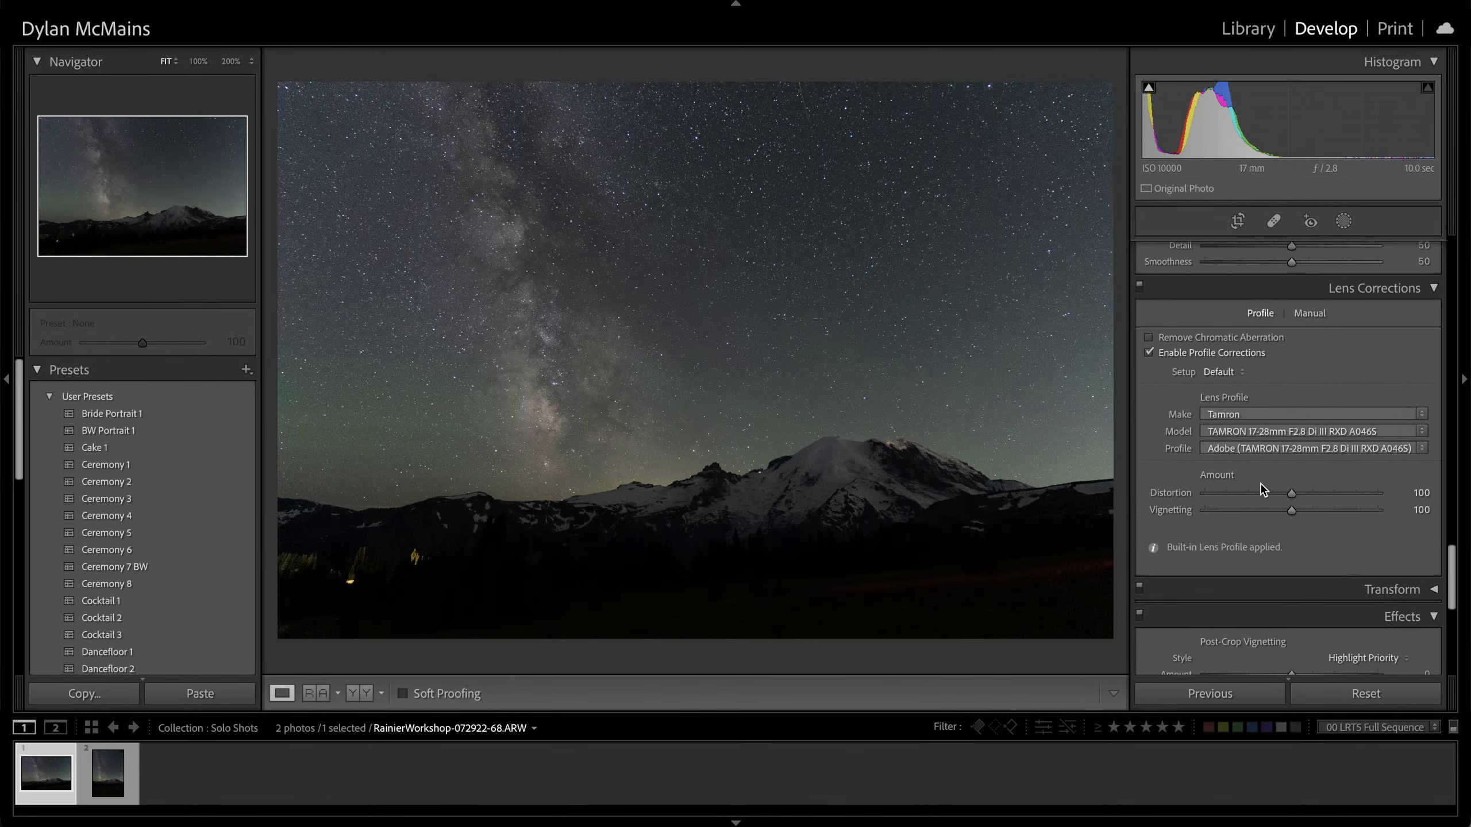
pyautogui.scroll(-1, 1262, 488)
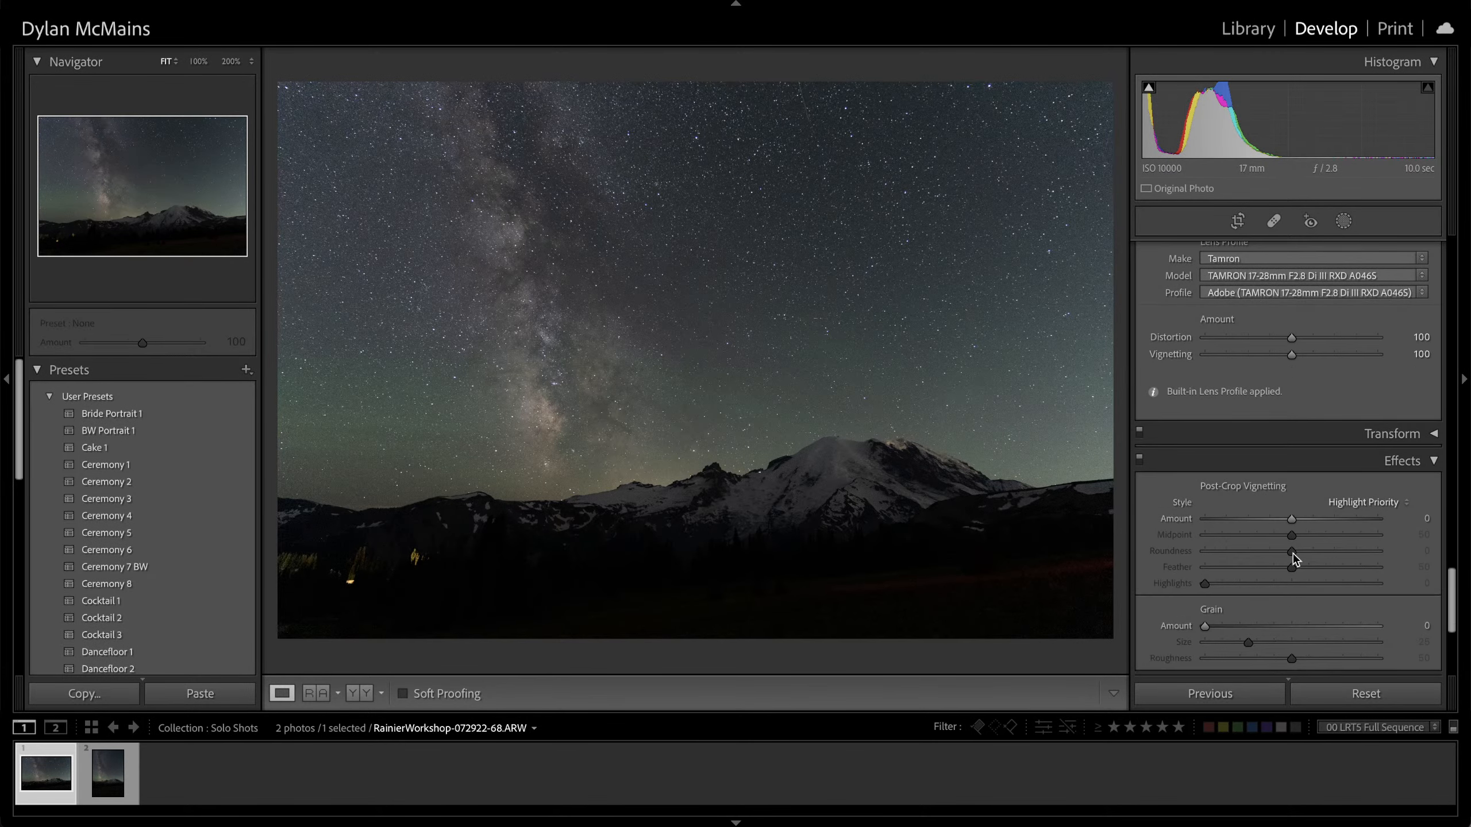
pyautogui.scroll(5, 1292, 552)
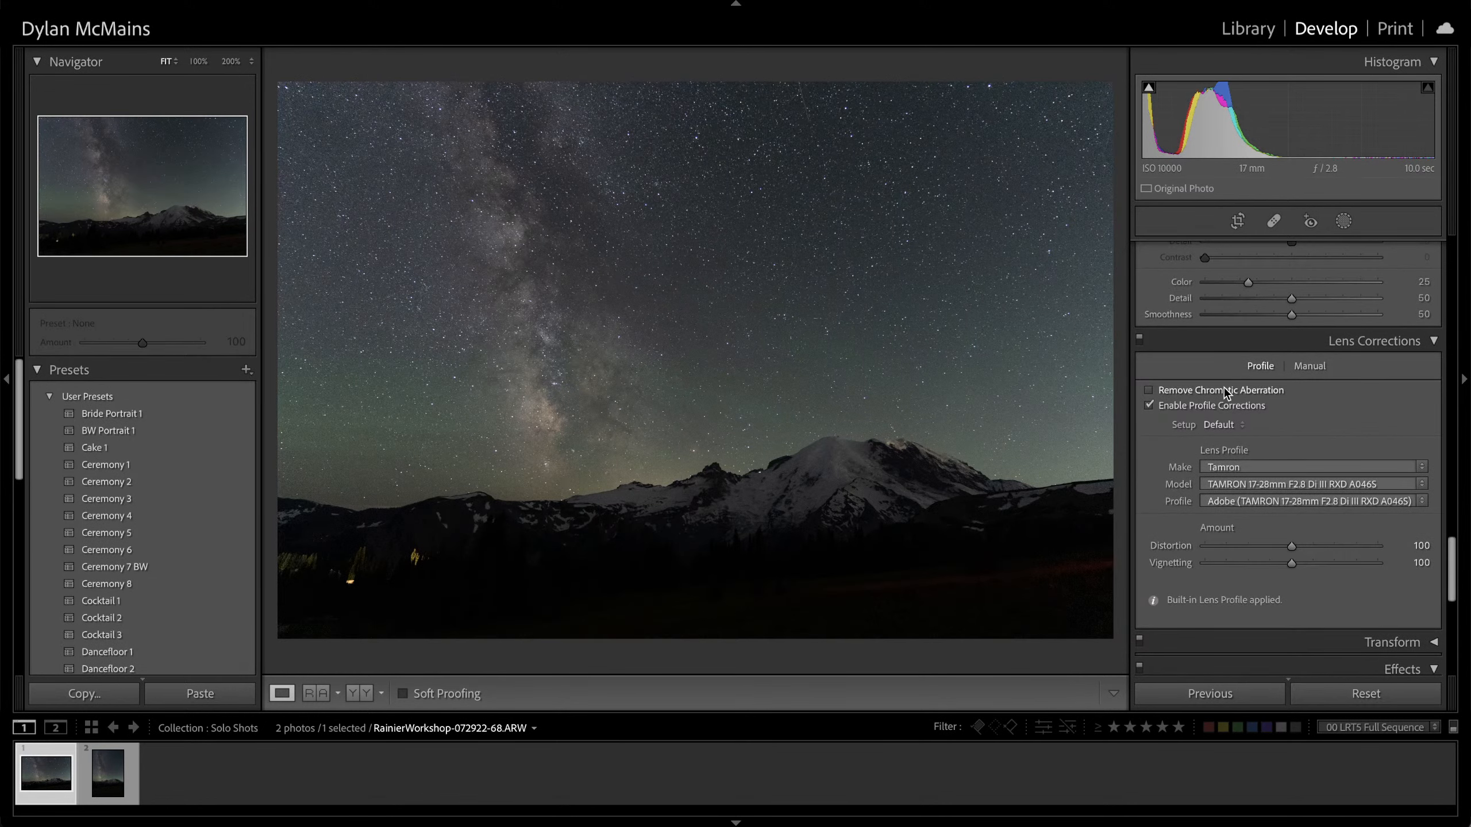
pyautogui.click(1231, 405)
pyautogui.scroll(-1, 1234, 409)
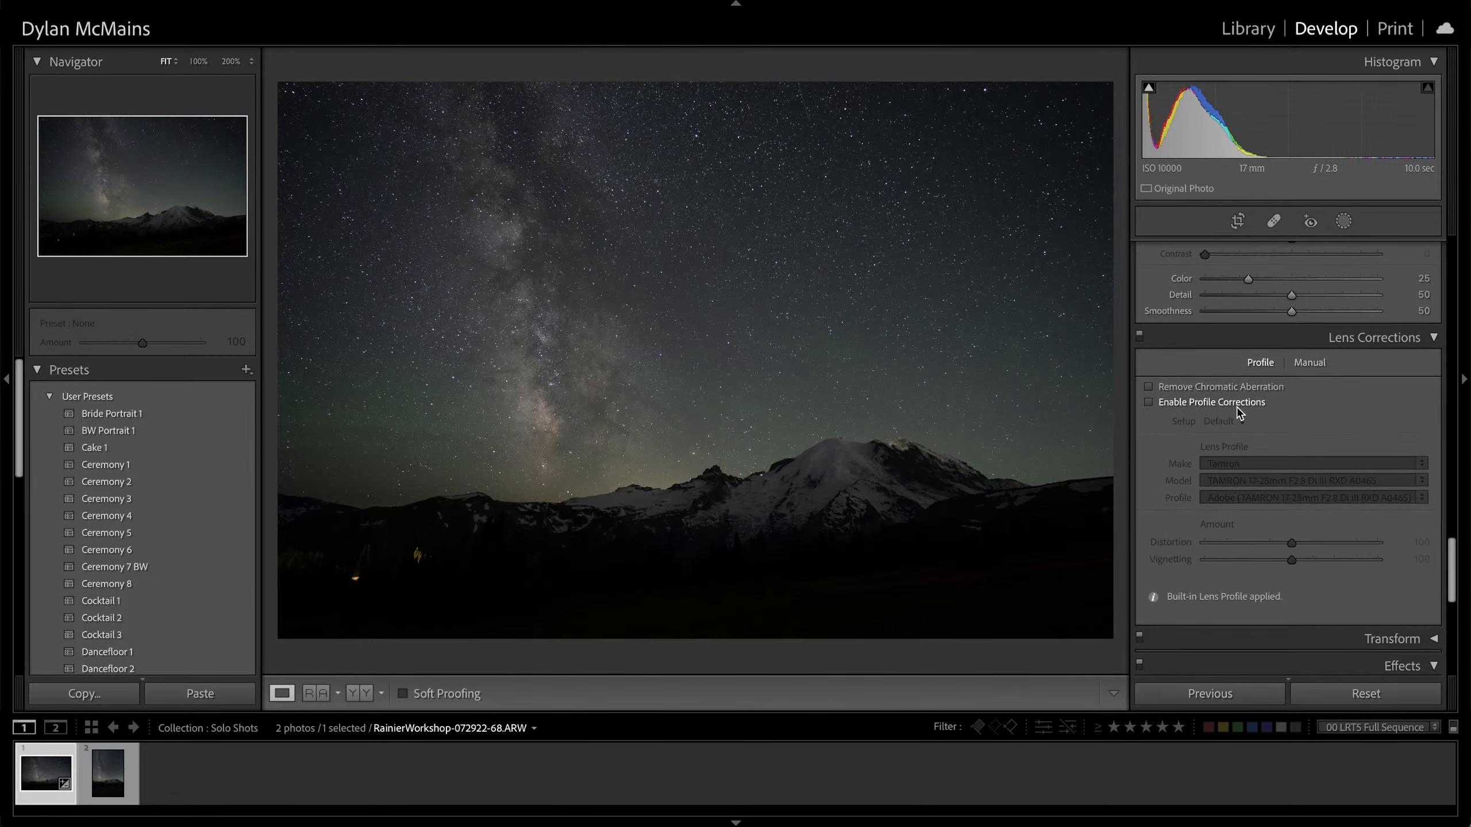
pyautogui.scroll(-1, 1238, 412)
pyautogui.click(1239, 406)
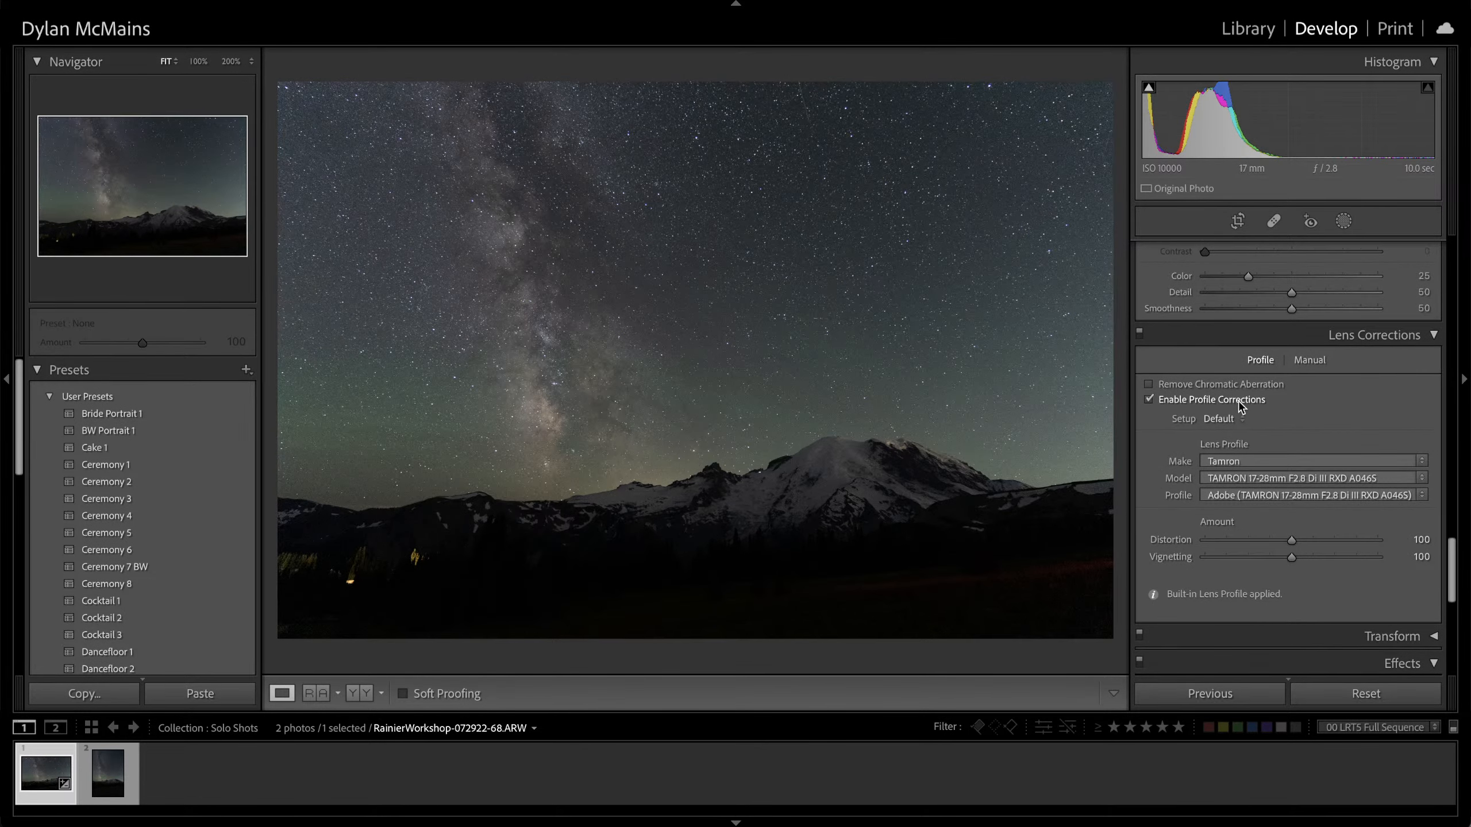
pyautogui.click(1238, 400)
pyautogui.scroll(-1, 1238, 400)
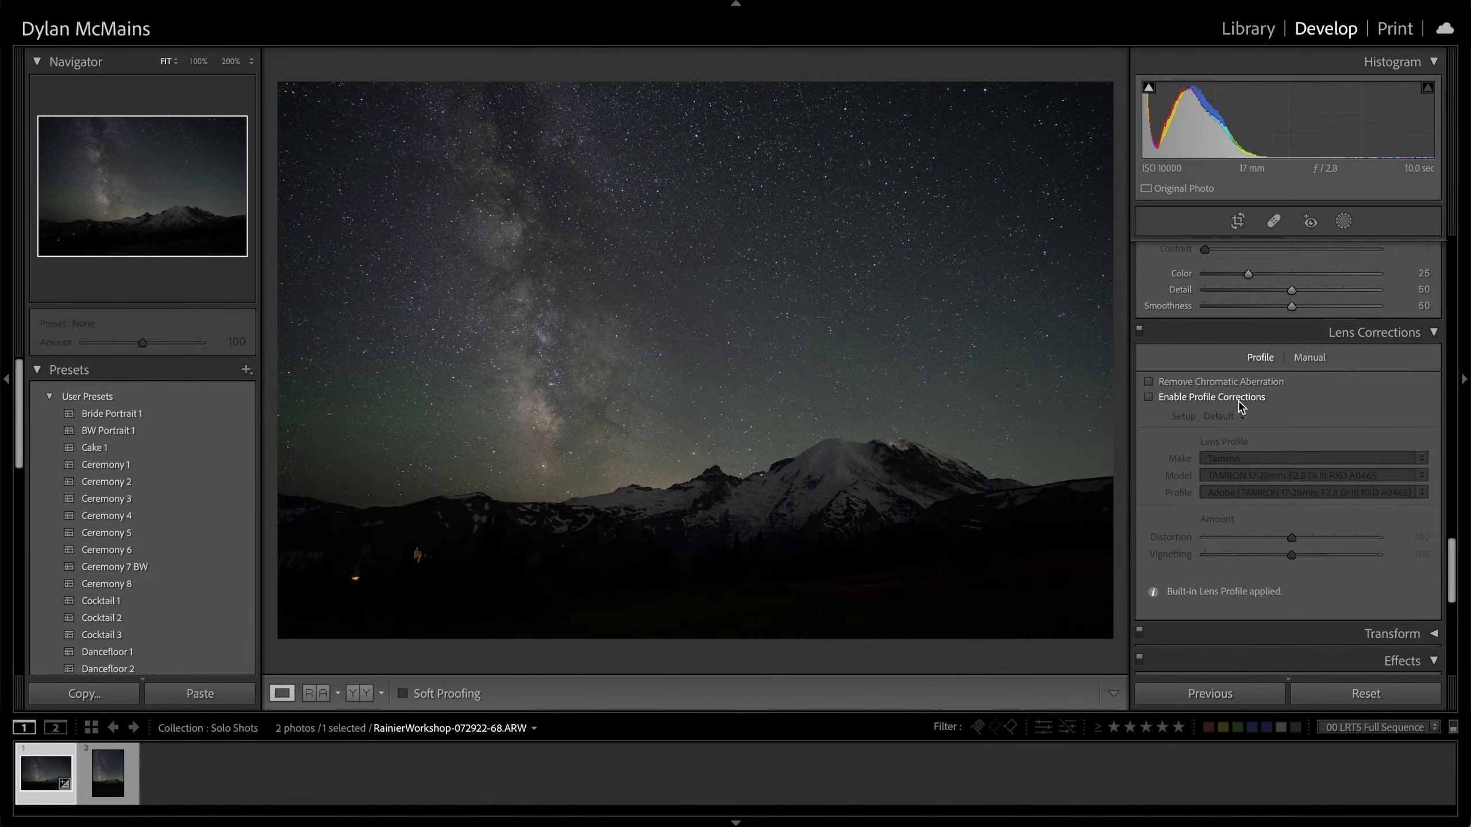
pyautogui.click(1239, 400)
pyautogui.scroll(1, 1239, 401)
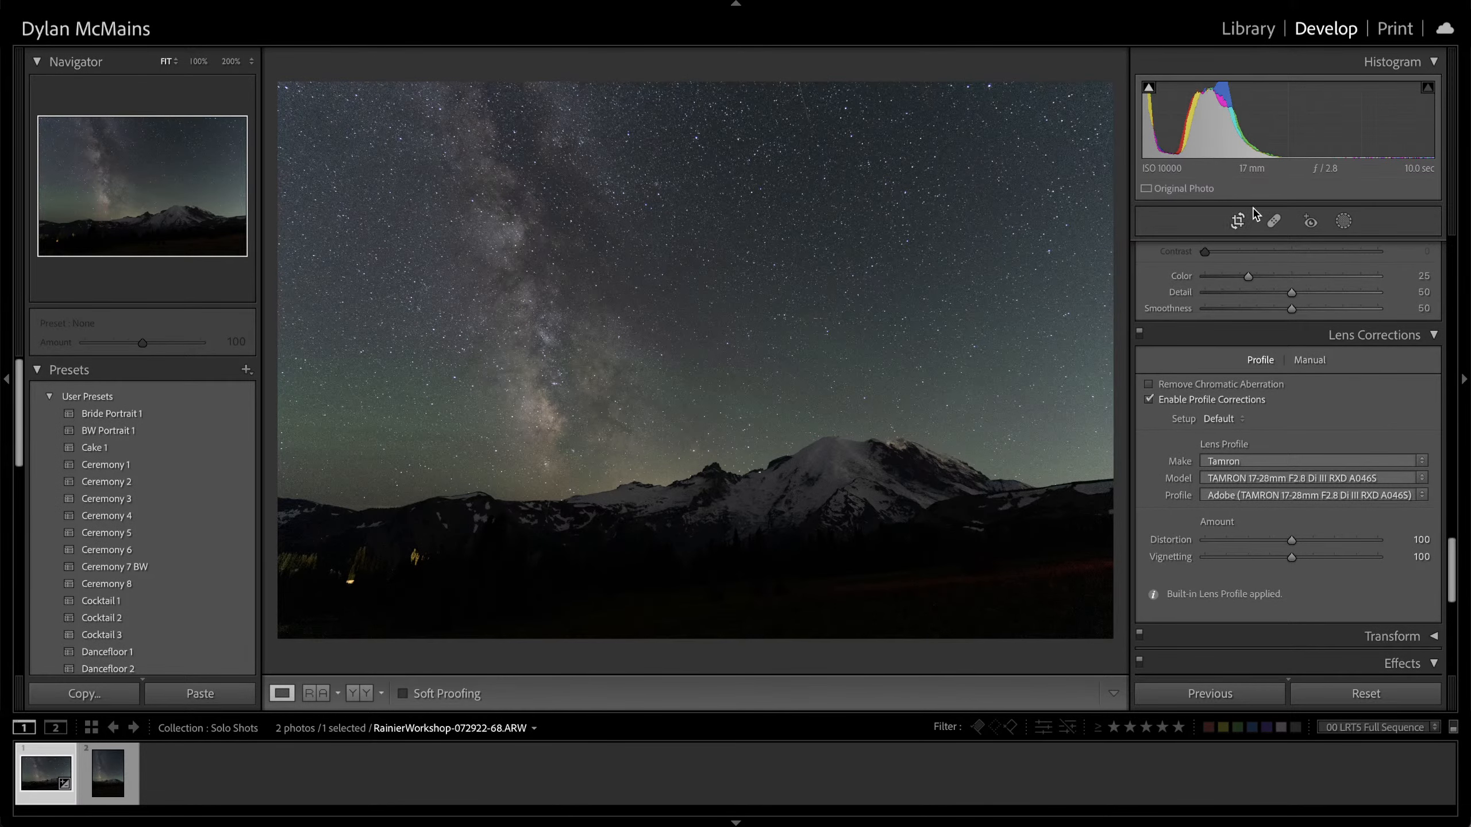
# Review the photo's capture date, exposure and lens details in the info overlay, hide it, and enable Remove Chromatic Aberration
pyautogui.press('i')
pyautogui.press('i')
pyautogui.press('i')
pyautogui.press('i')
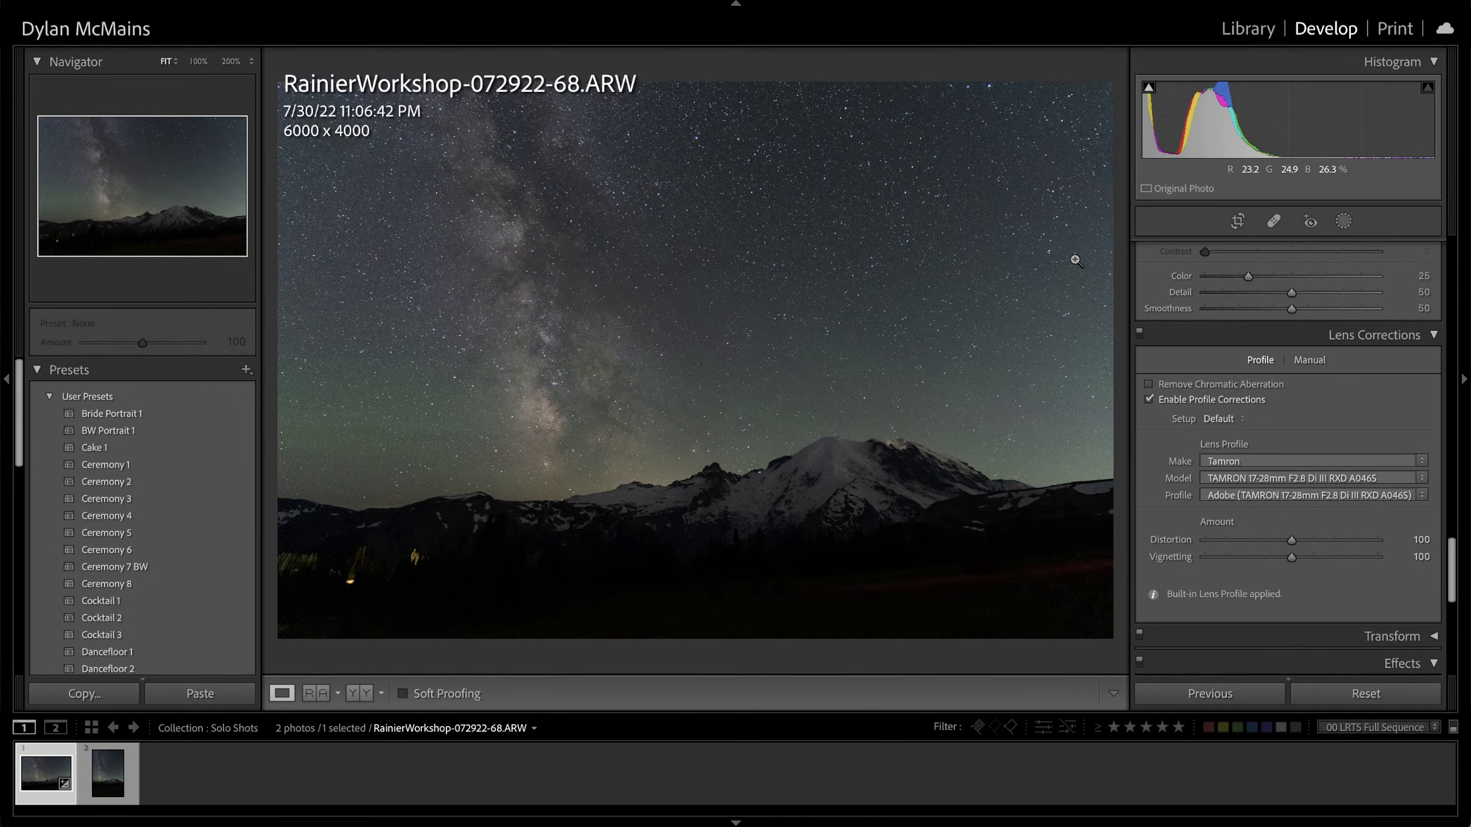
pyautogui.press('i')
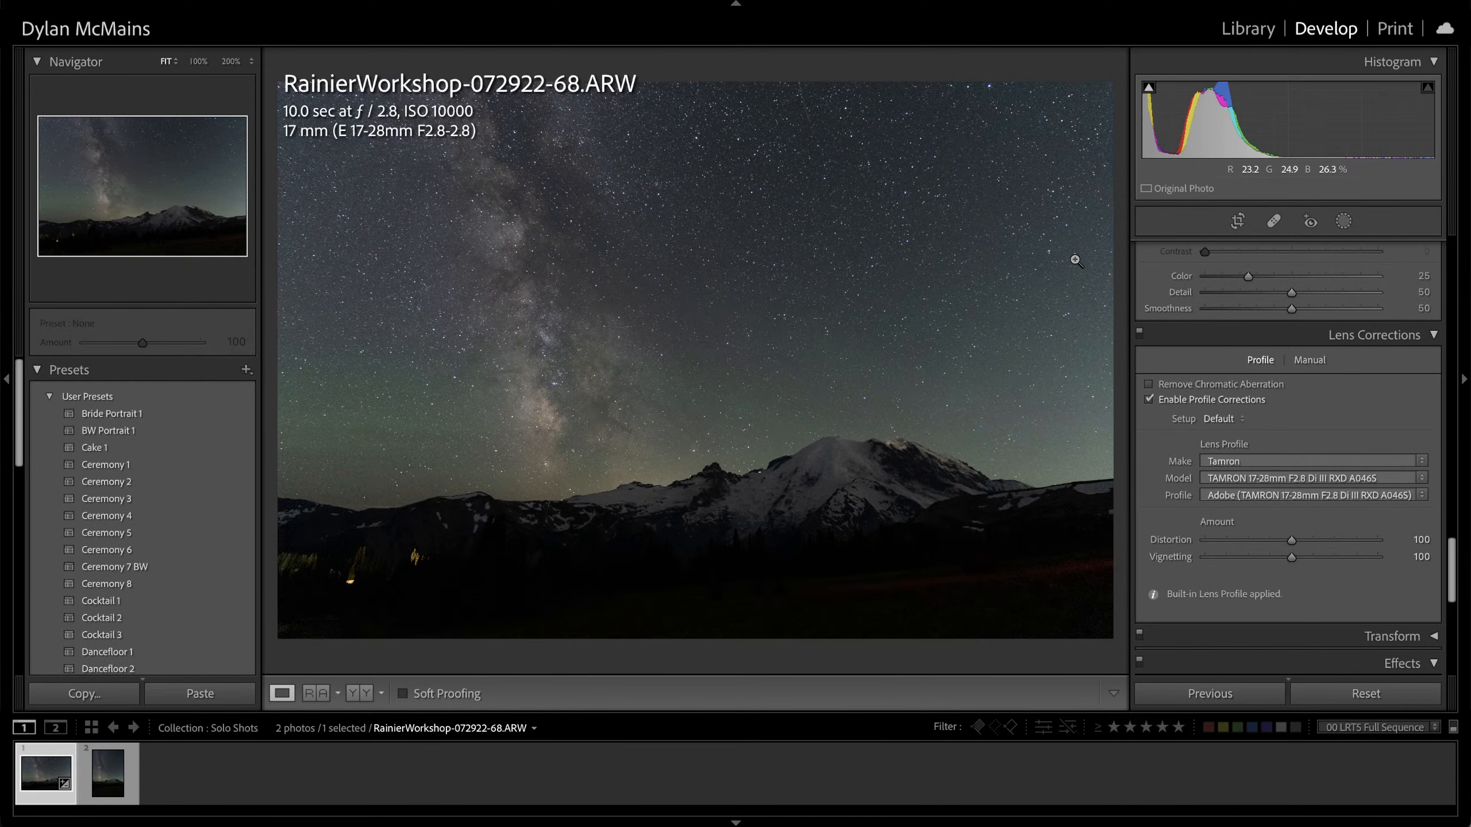
pyautogui.press('i')
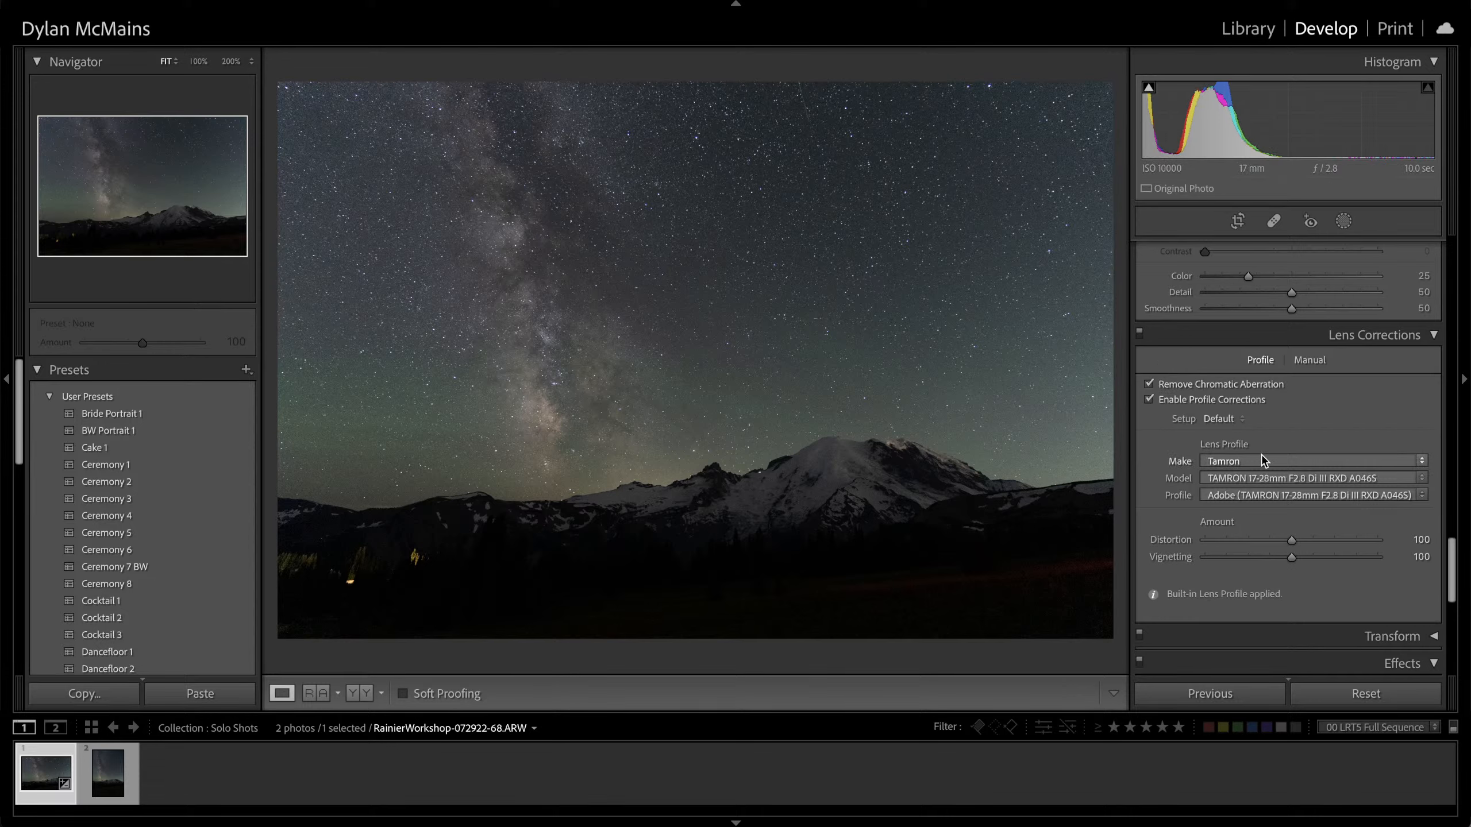
# Sharpen the stars with Amount 100, Radius 0.7, Detail 39 and Masking 71, checking the mask preview on the sky
pyautogui.scroll(5, 1245, 461)
pyautogui.scroll(3, 1239, 461)
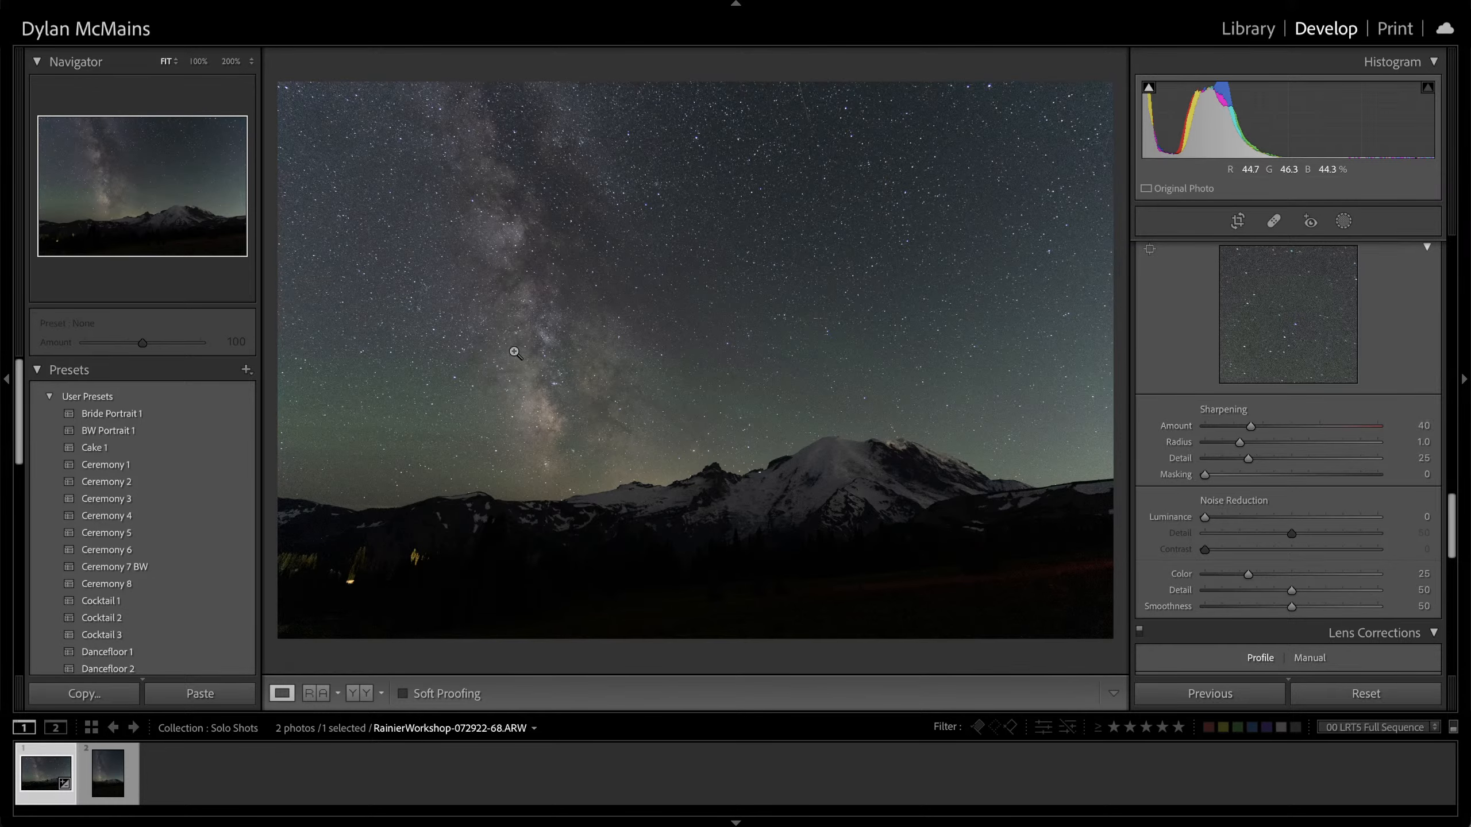
pyautogui.click(612, 321)
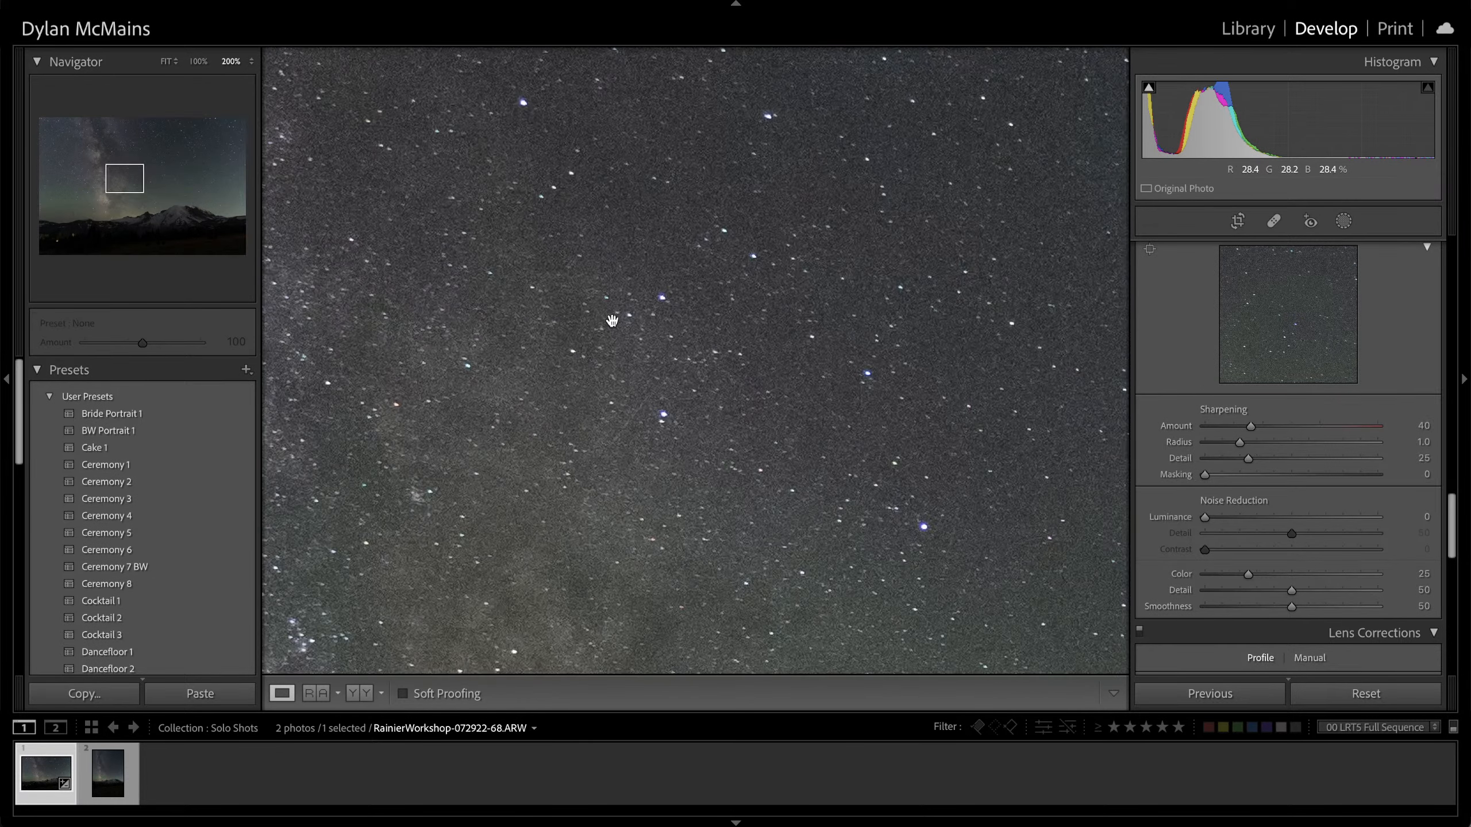
pyautogui.click(1320, 427)
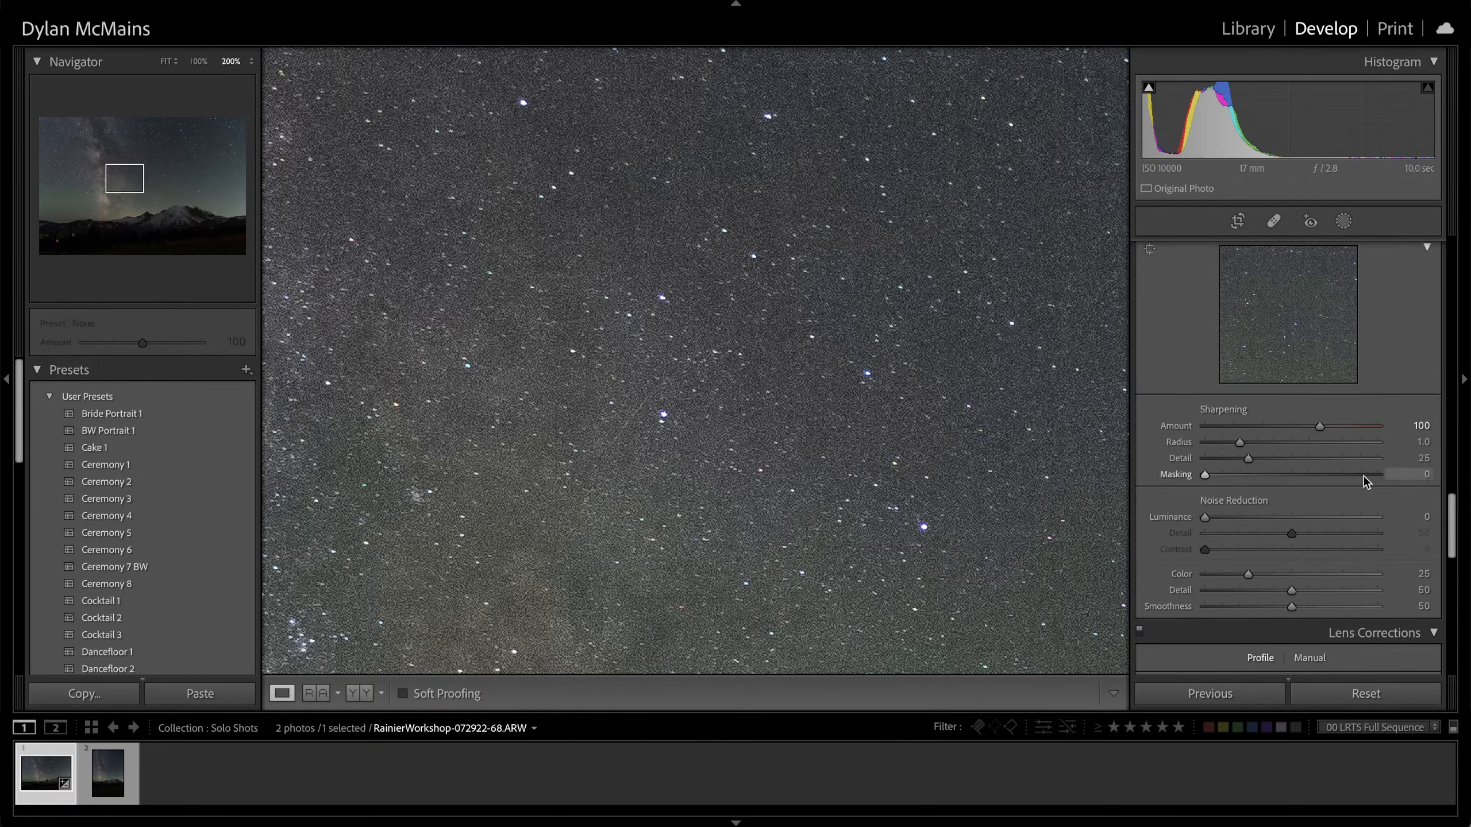
pyautogui.keyDown('alt'); pyautogui.click(1208, 478); pyautogui.keyUp('alt')
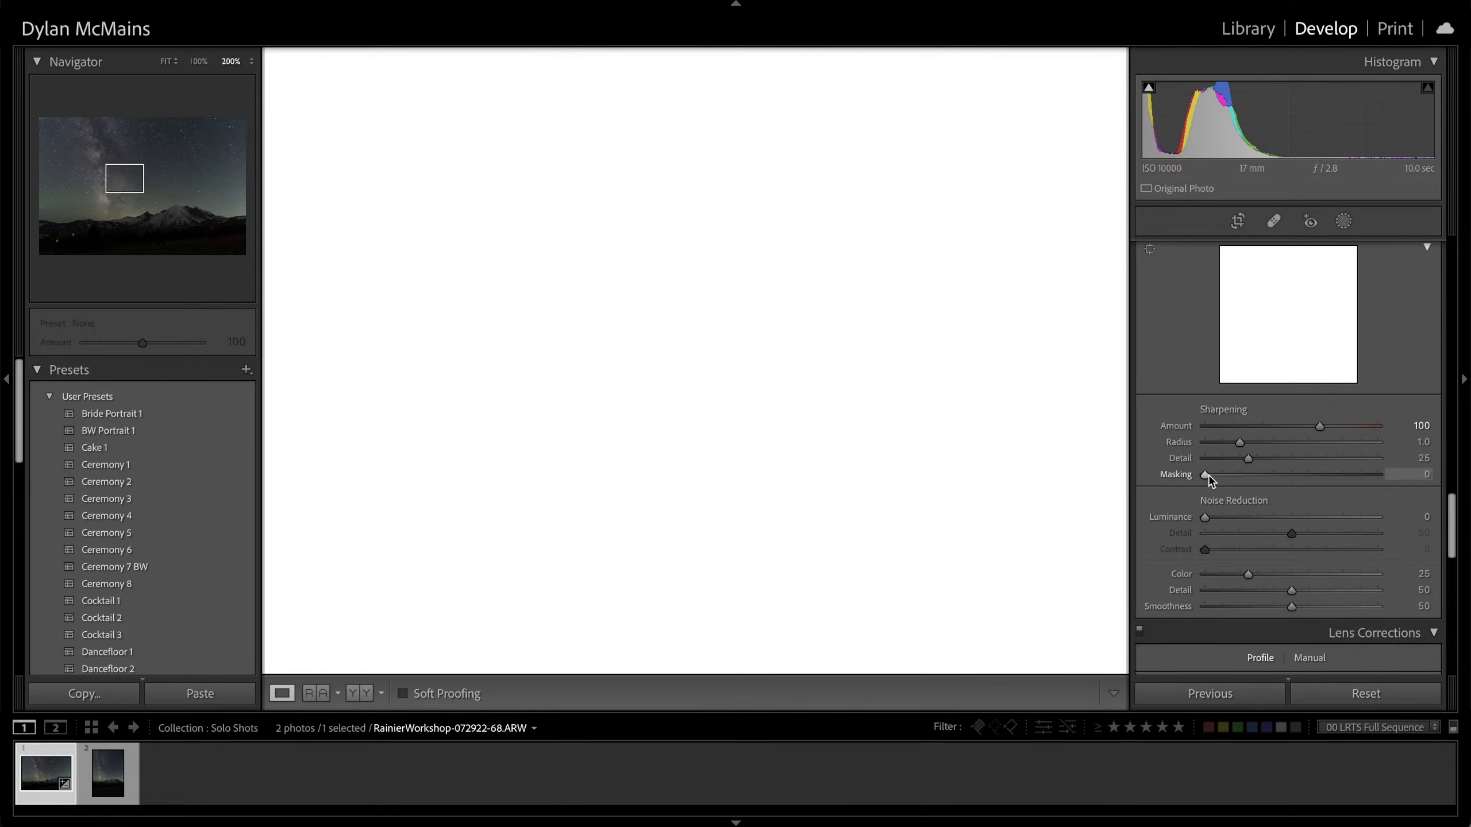
pyautogui.moveTo(1208, 476); pyautogui.dragTo(1329, 477)
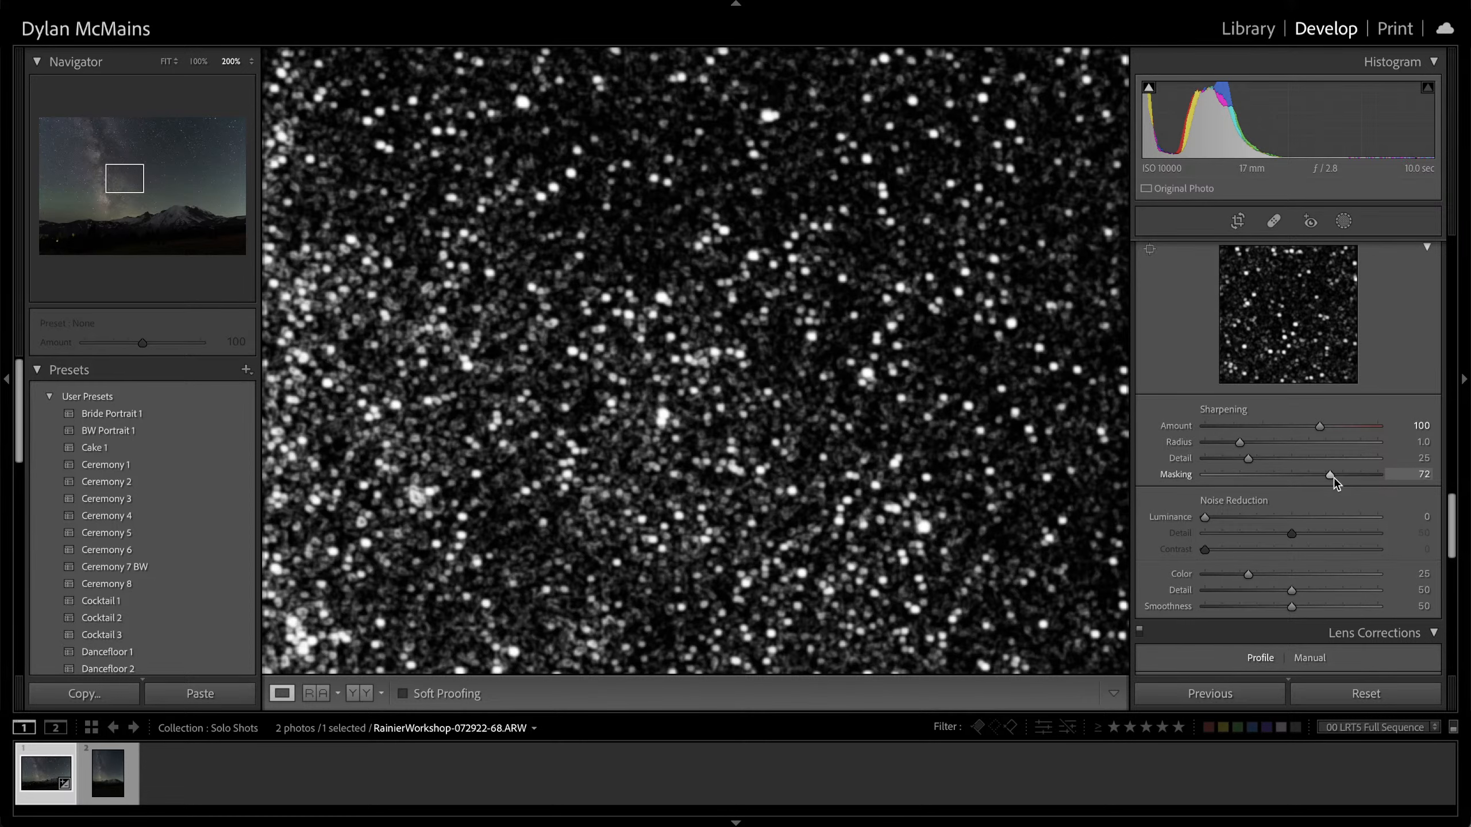
pyautogui.moveTo(1333, 478); pyautogui.dragTo(1332, 478)
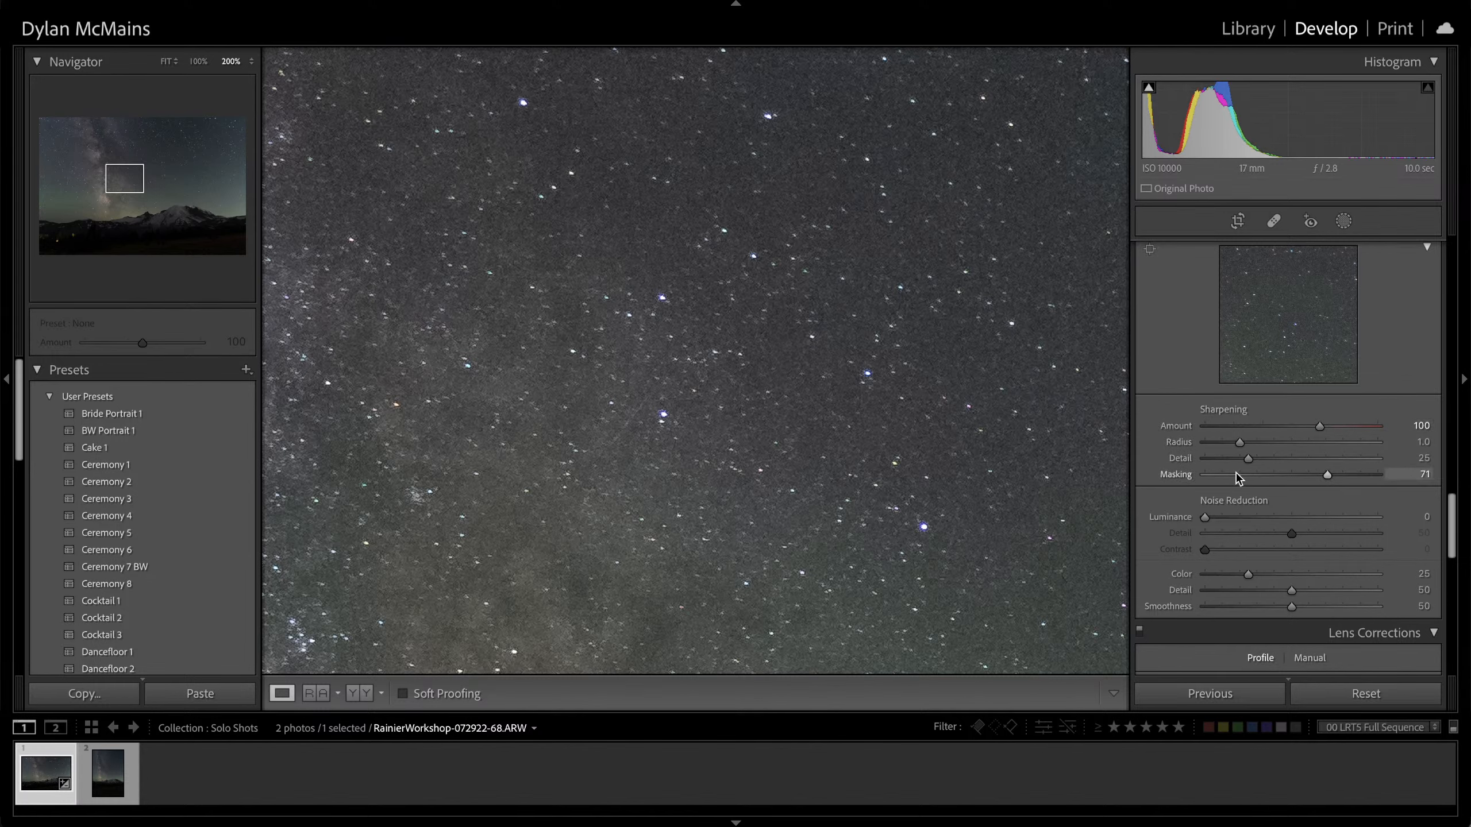
pyautogui.click(1272, 459)
pyautogui.click(1217, 442)
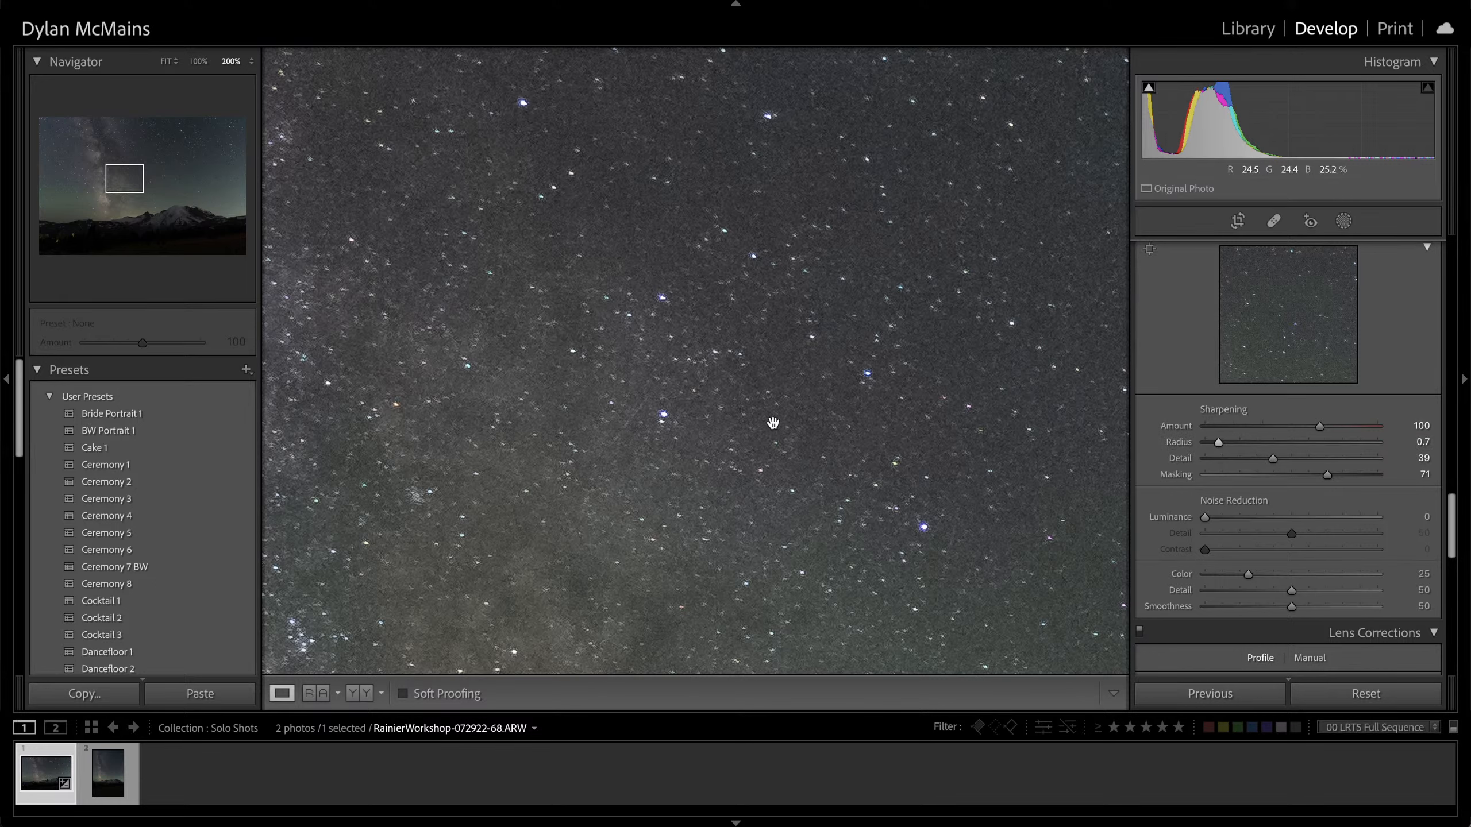
# Compare the magnified sky before and after the sharpening, ending on the edited version
pyautogui.press('\\')
pyautogui.press('\\')
pyautogui.press('\\')
pyautogui.press('\\')
pyautogui.press('\\')
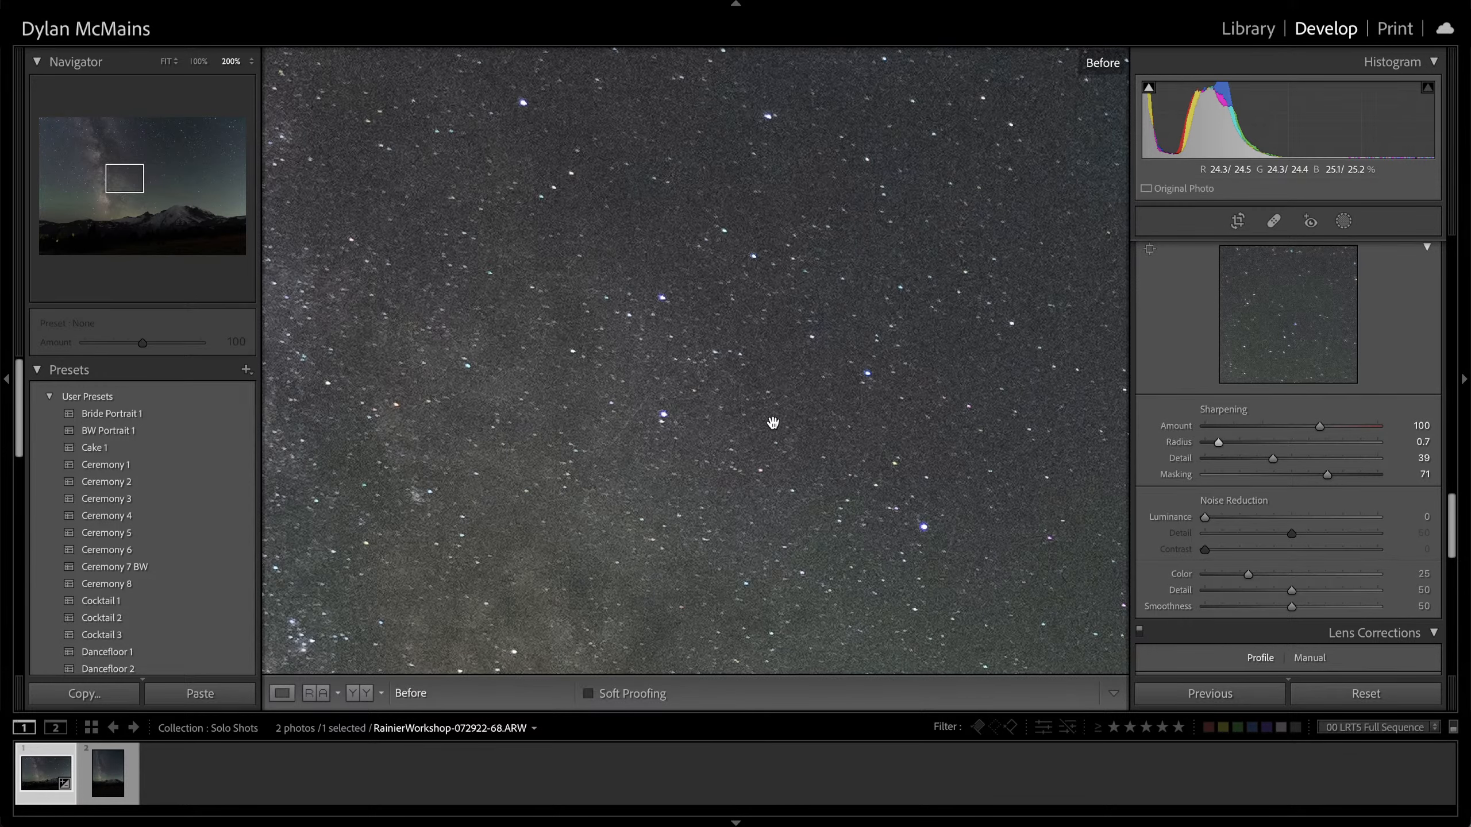
pyautogui.press('\\')
pyautogui.press('\\')
pyautogui.press('\\')
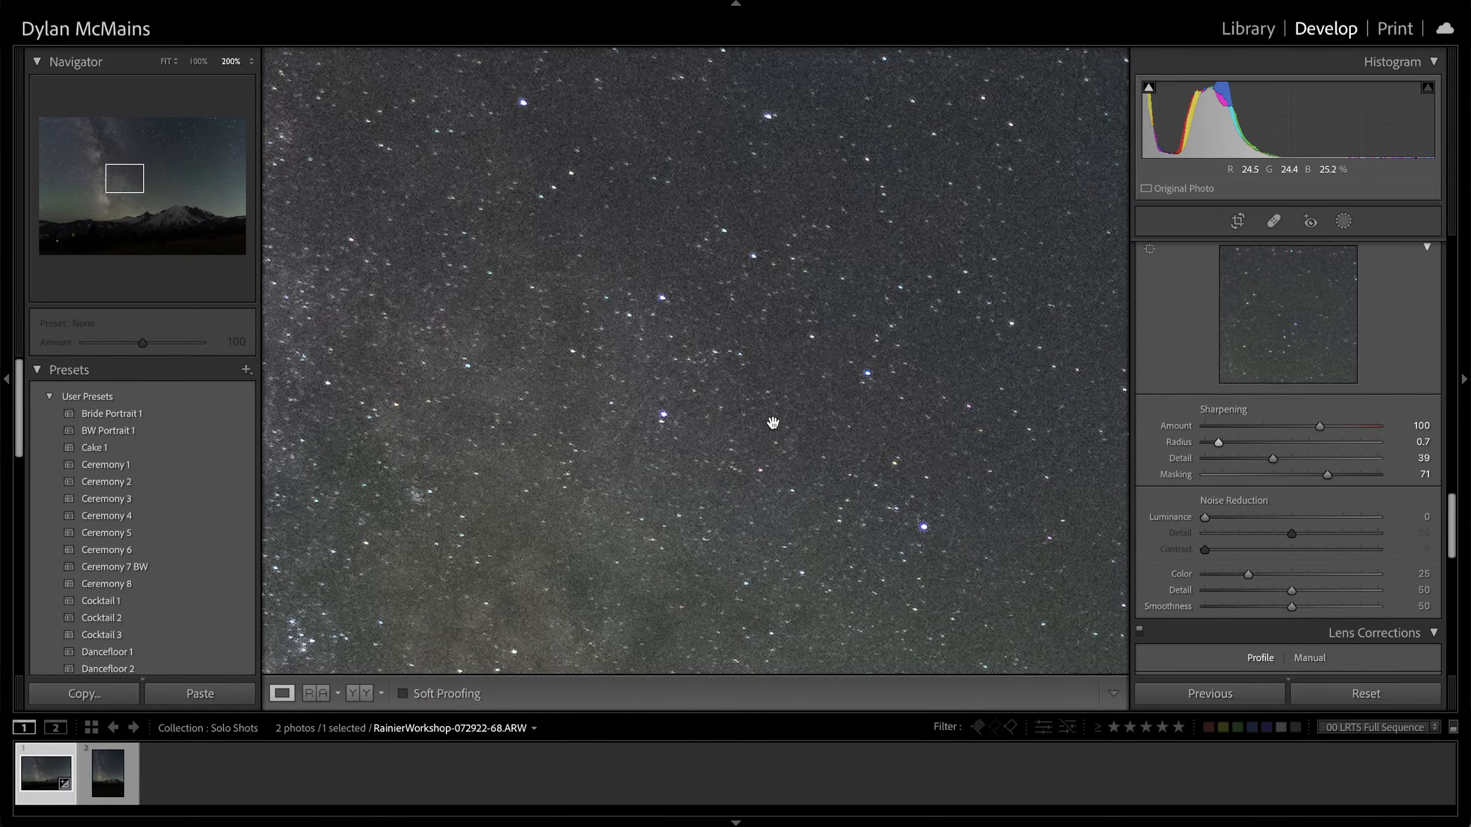
pyautogui.press('\\')
pyautogui.press('\\')
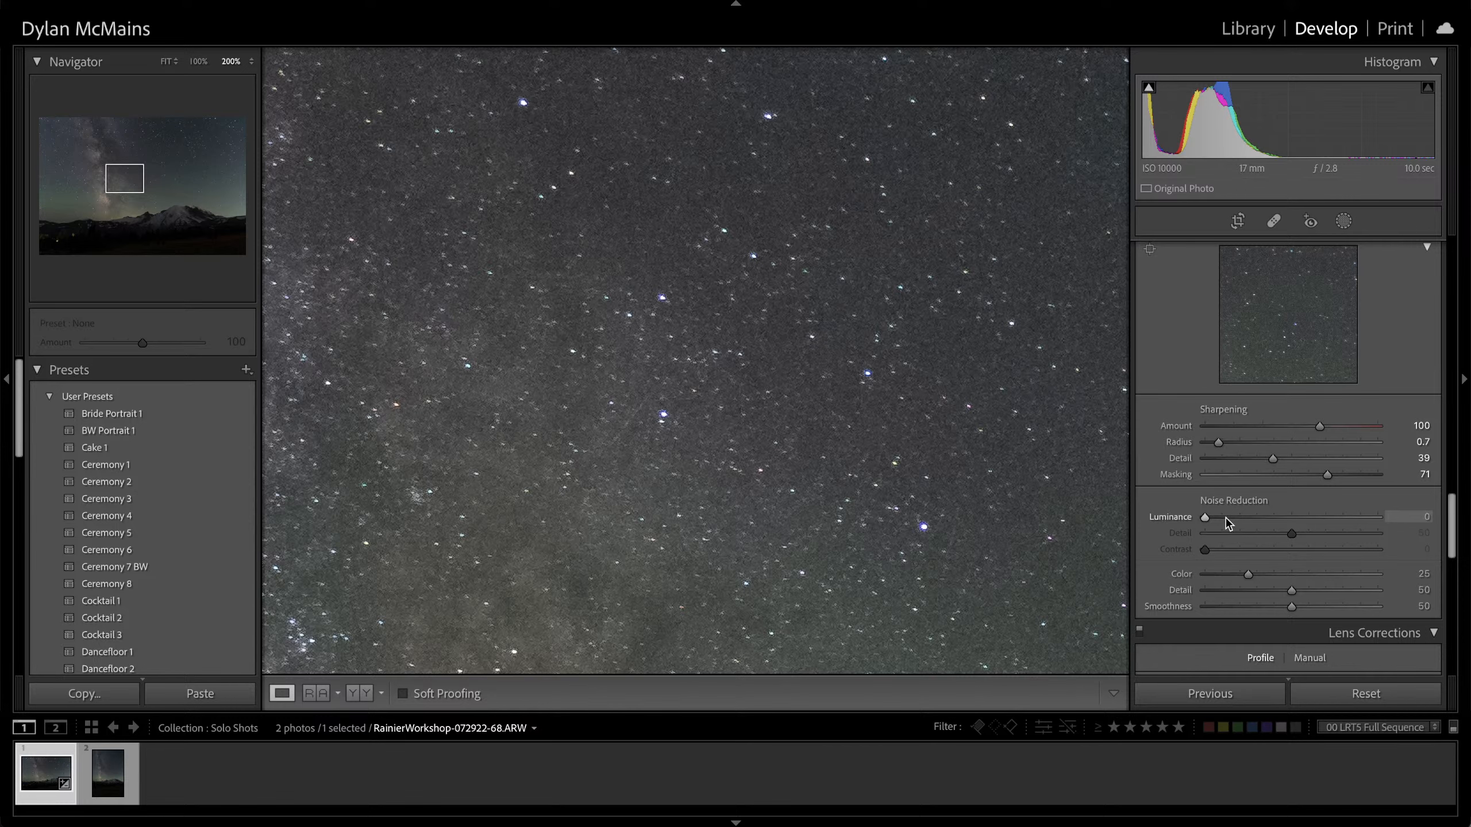
# Try luminance noise reduction at 100 and examine its effect on the whole photo and on the magnified stars
pyautogui.moveTo(1225, 517); pyautogui.dragTo(1384, 518)
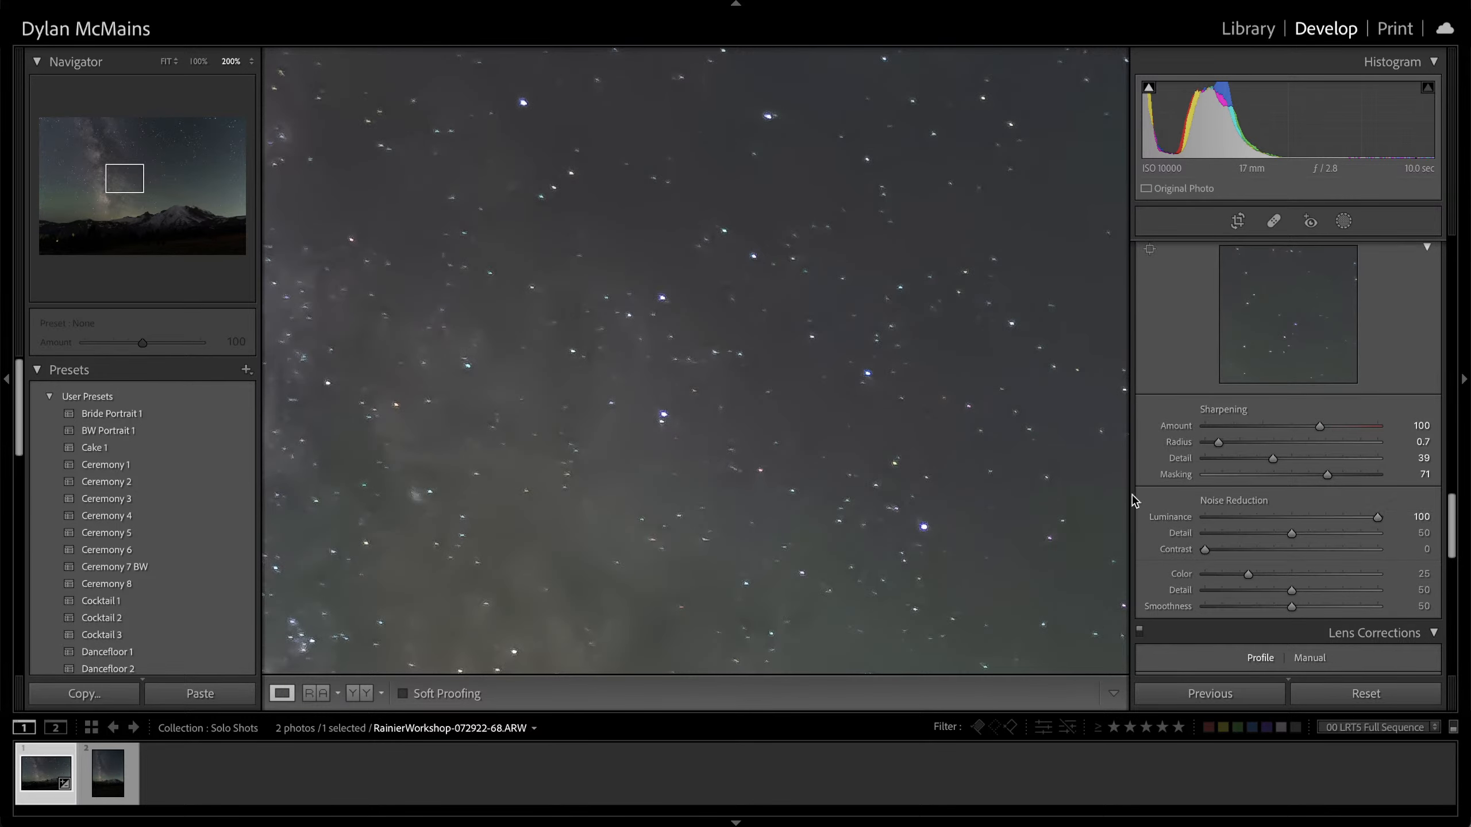
pyautogui.click(830, 365)
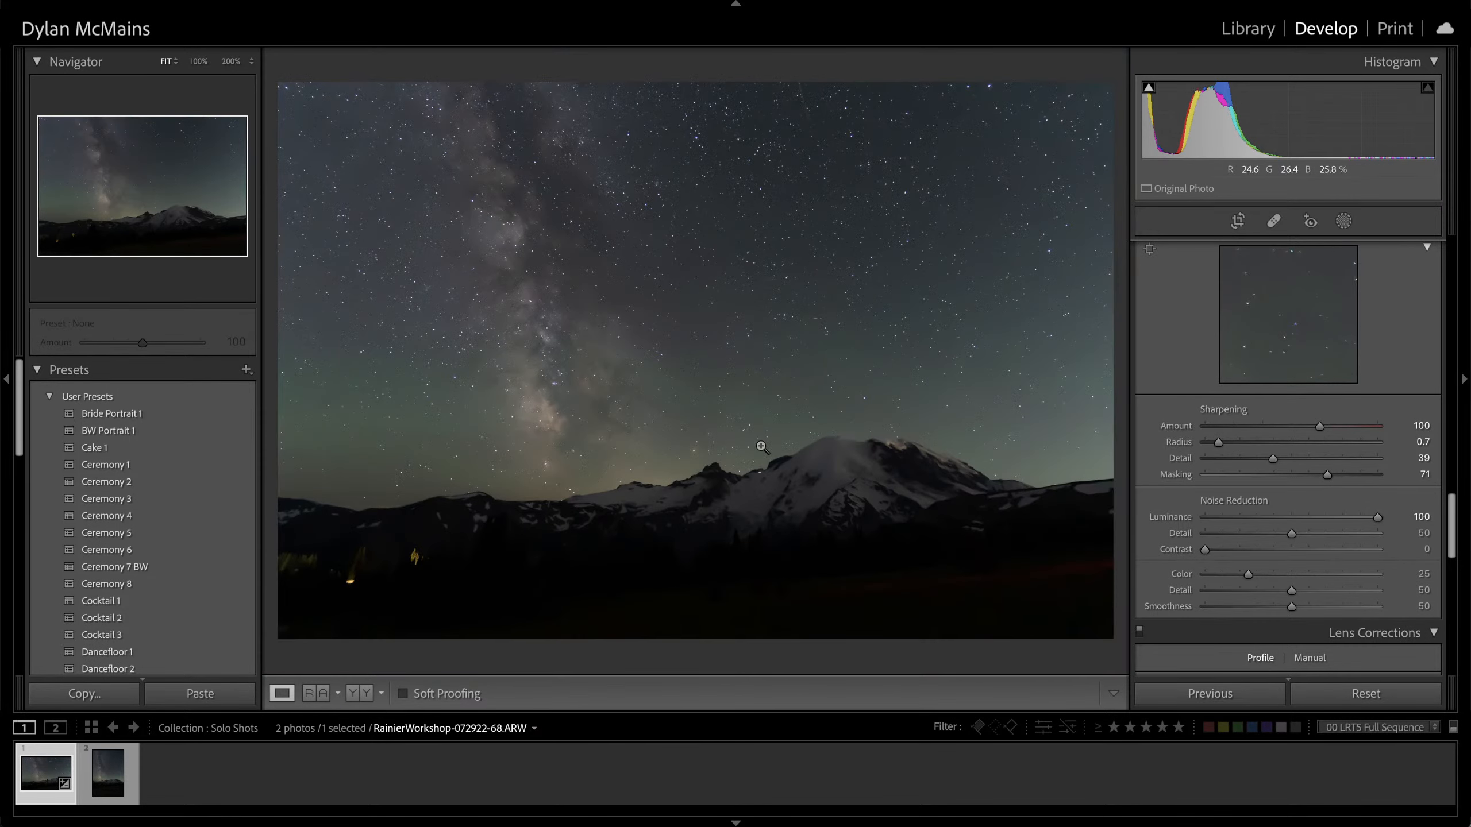
pyautogui.click(673, 371)
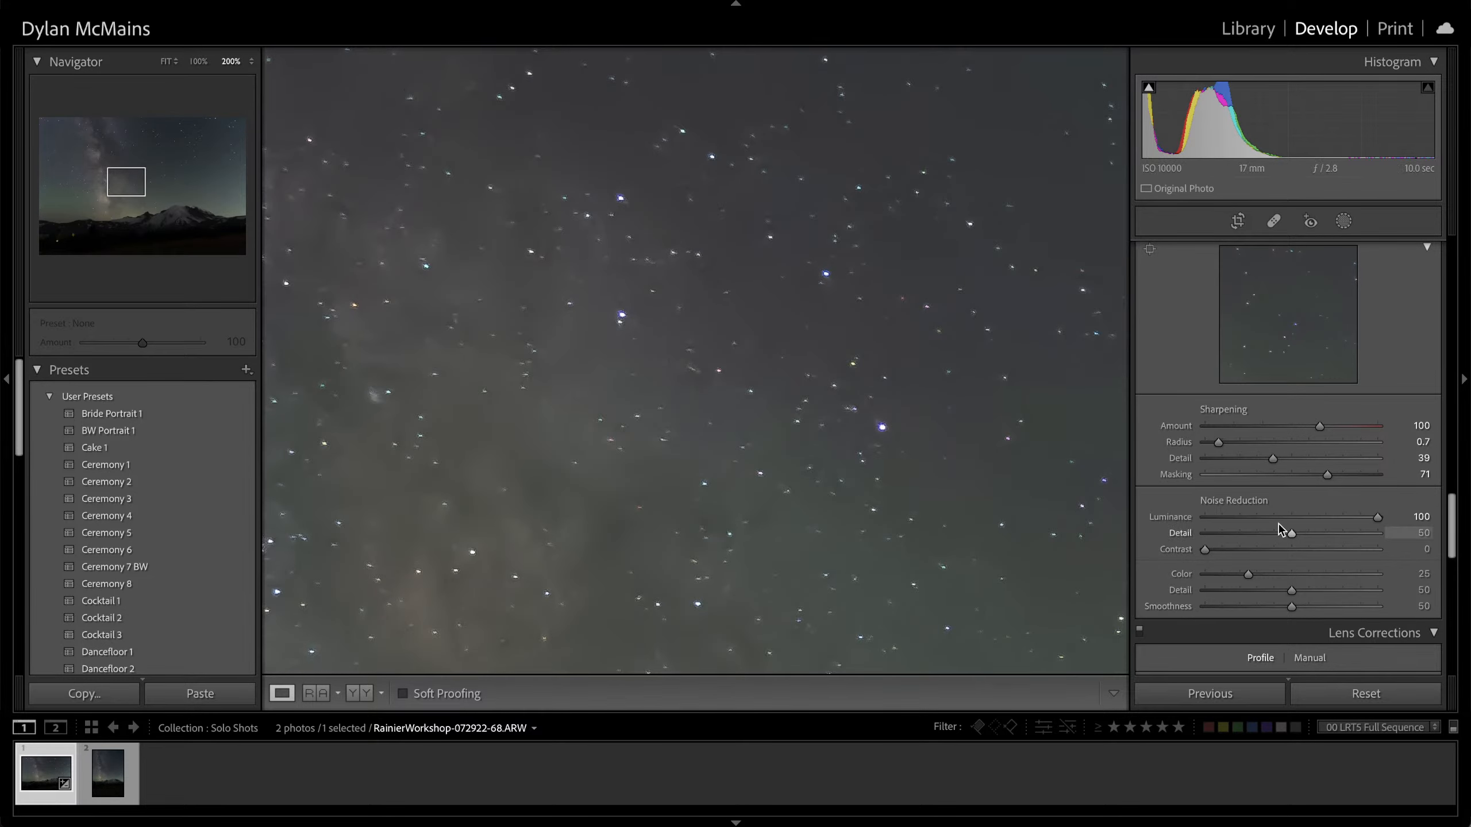
# Set the luminance noise reduction to 18 and return to viewing the whole photo
pyautogui.click(1221, 518)
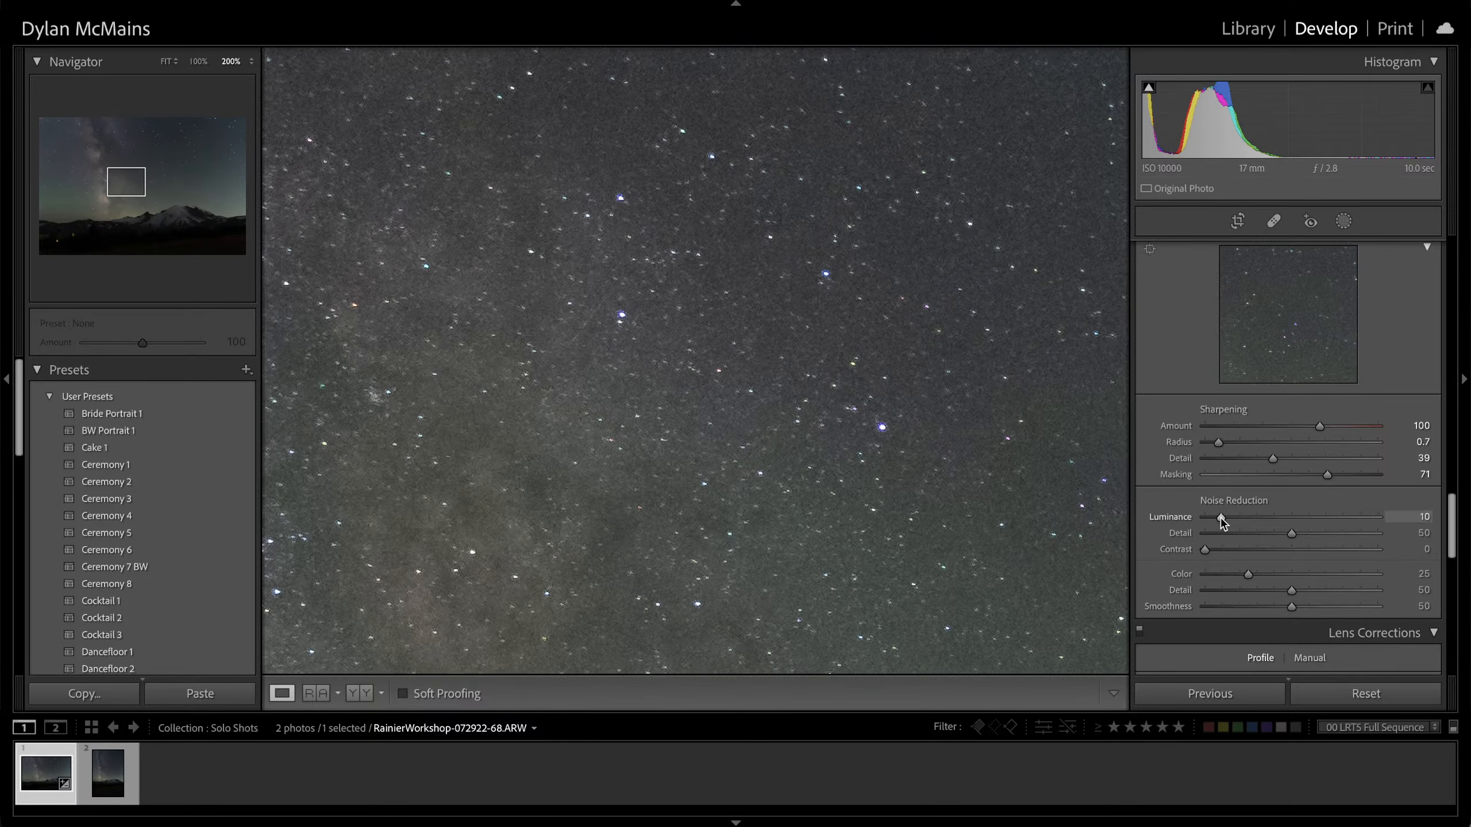
pyautogui.moveTo(1228, 522); pyautogui.dragTo(1239, 520)
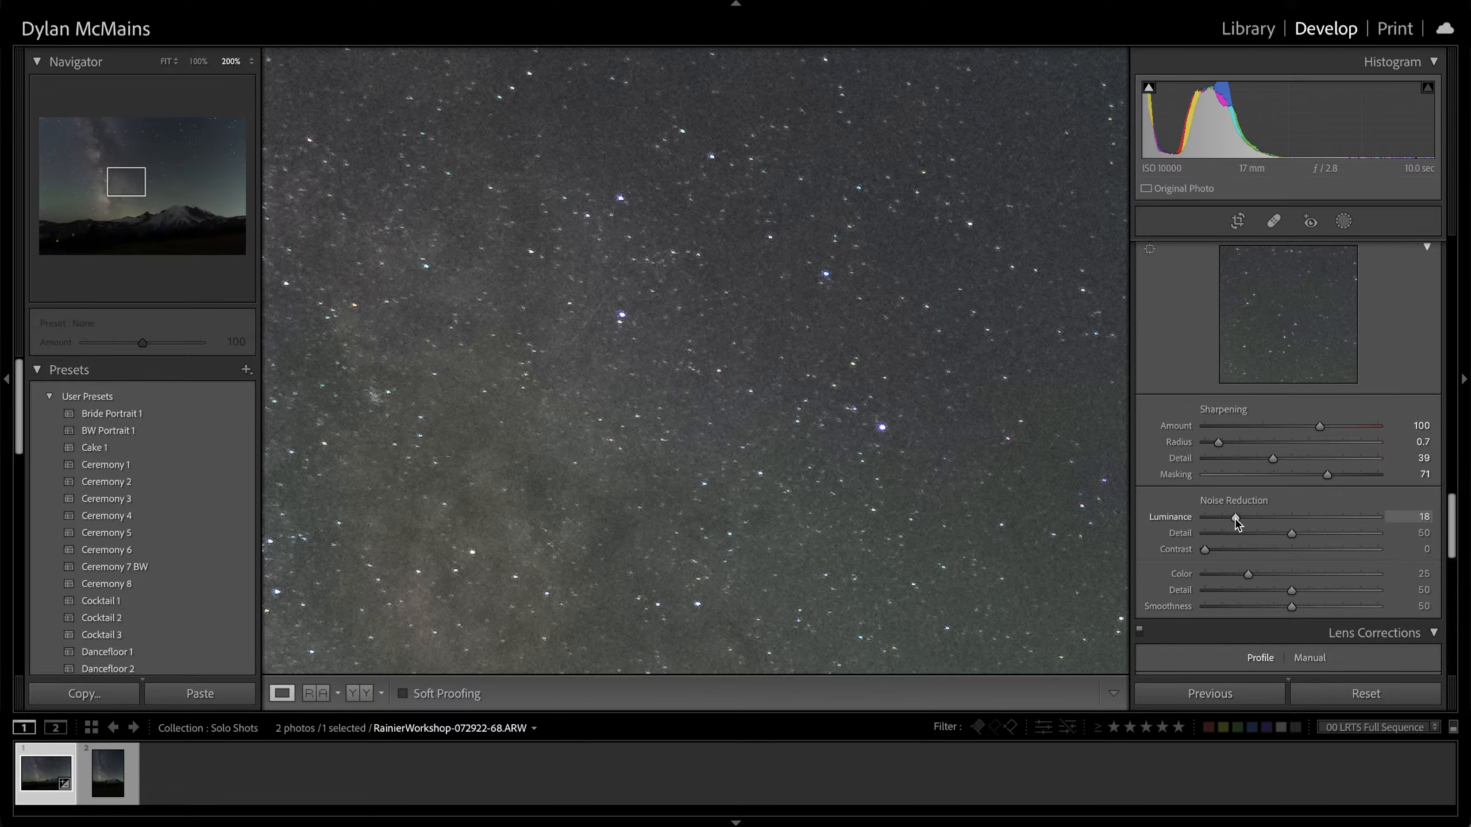
pyautogui.click(981, 492)
# Raise Shadows to +45 and inspect the dark foreground around the lit trees up close
pyautogui.scroll(15, 1175, 438)
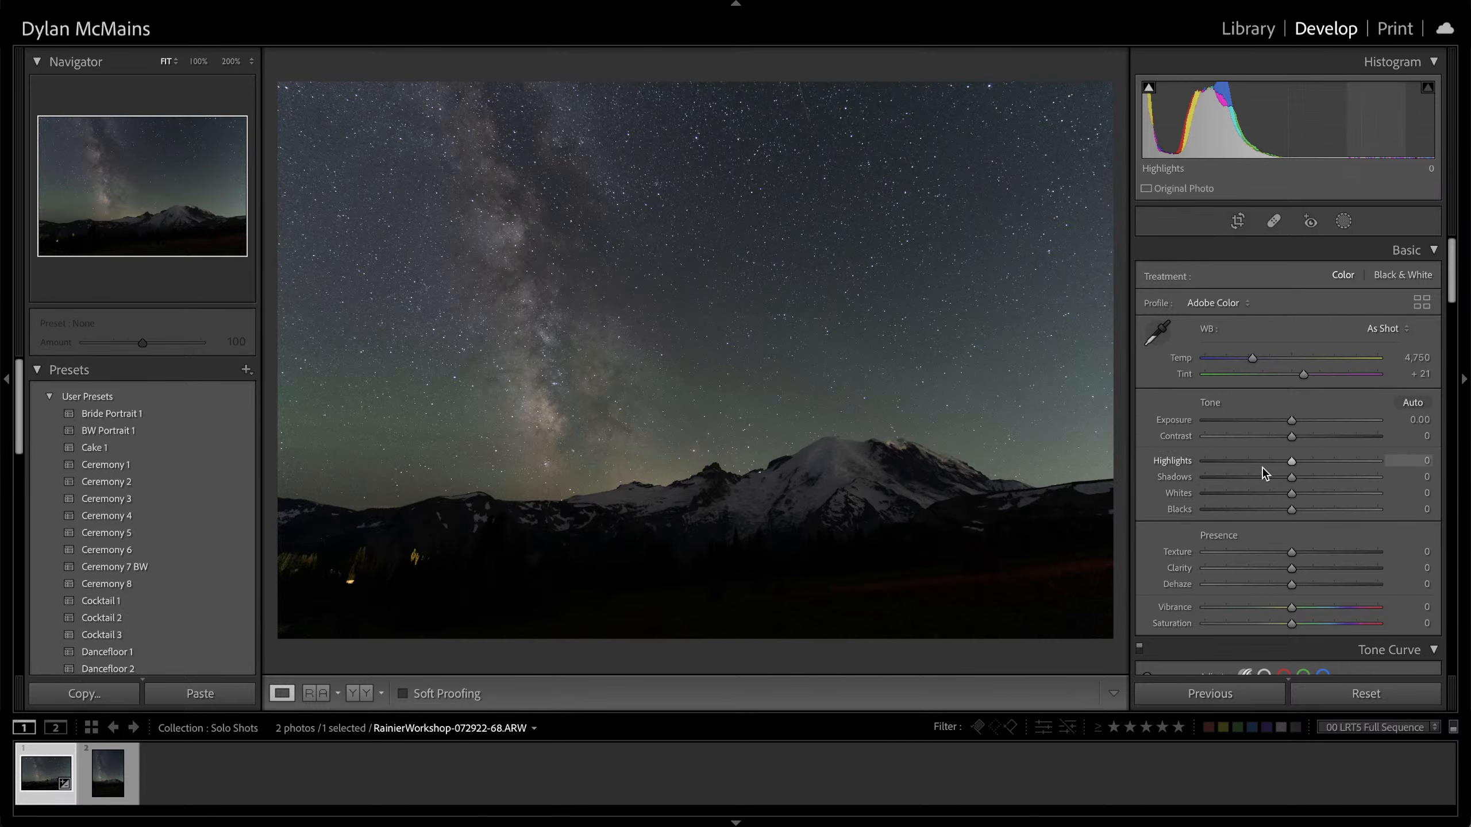
pyautogui.moveTo(1292, 477); pyautogui.dragTo(1329, 478)
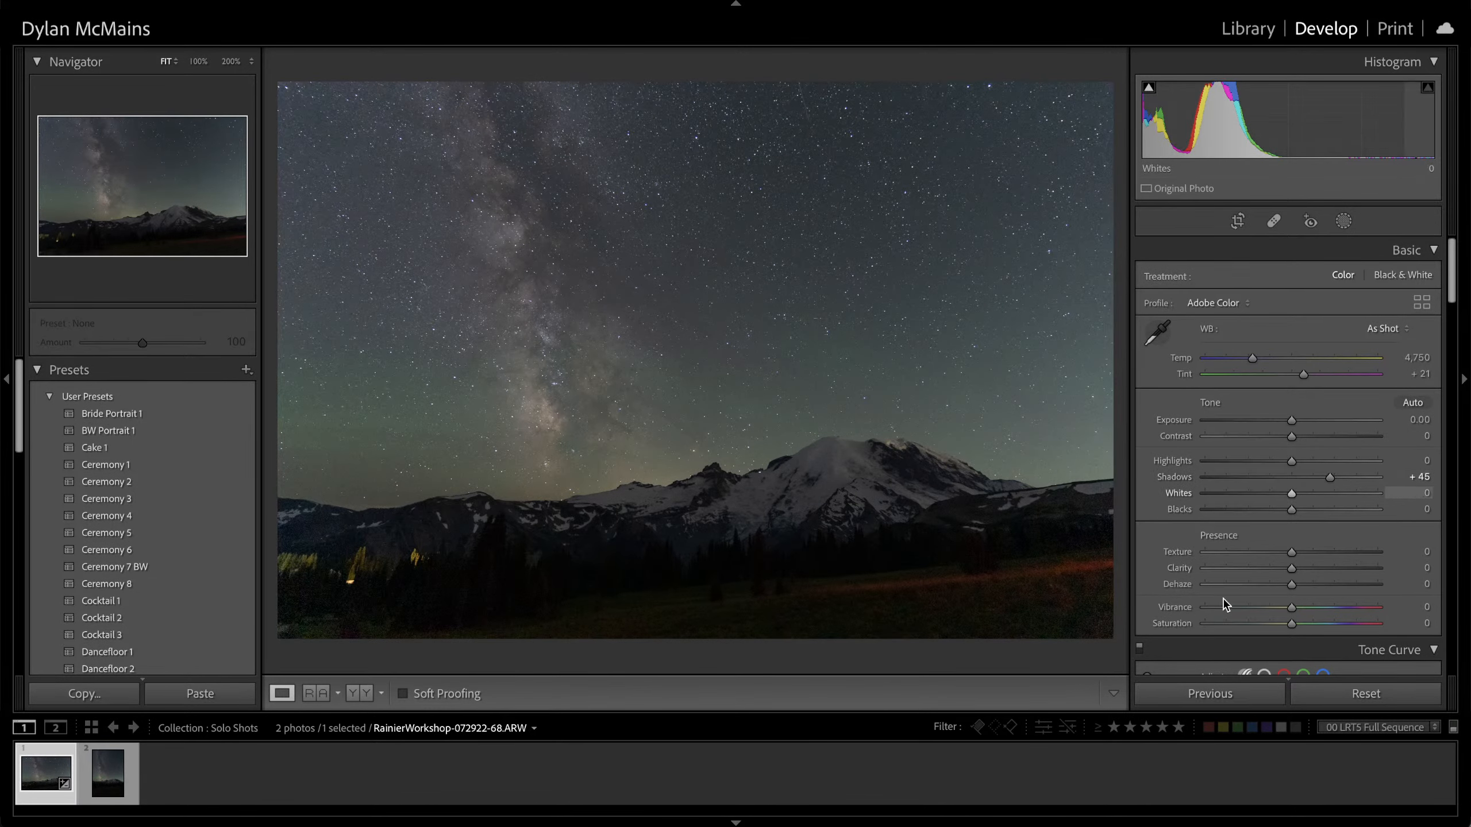
pyautogui.click(343, 571)
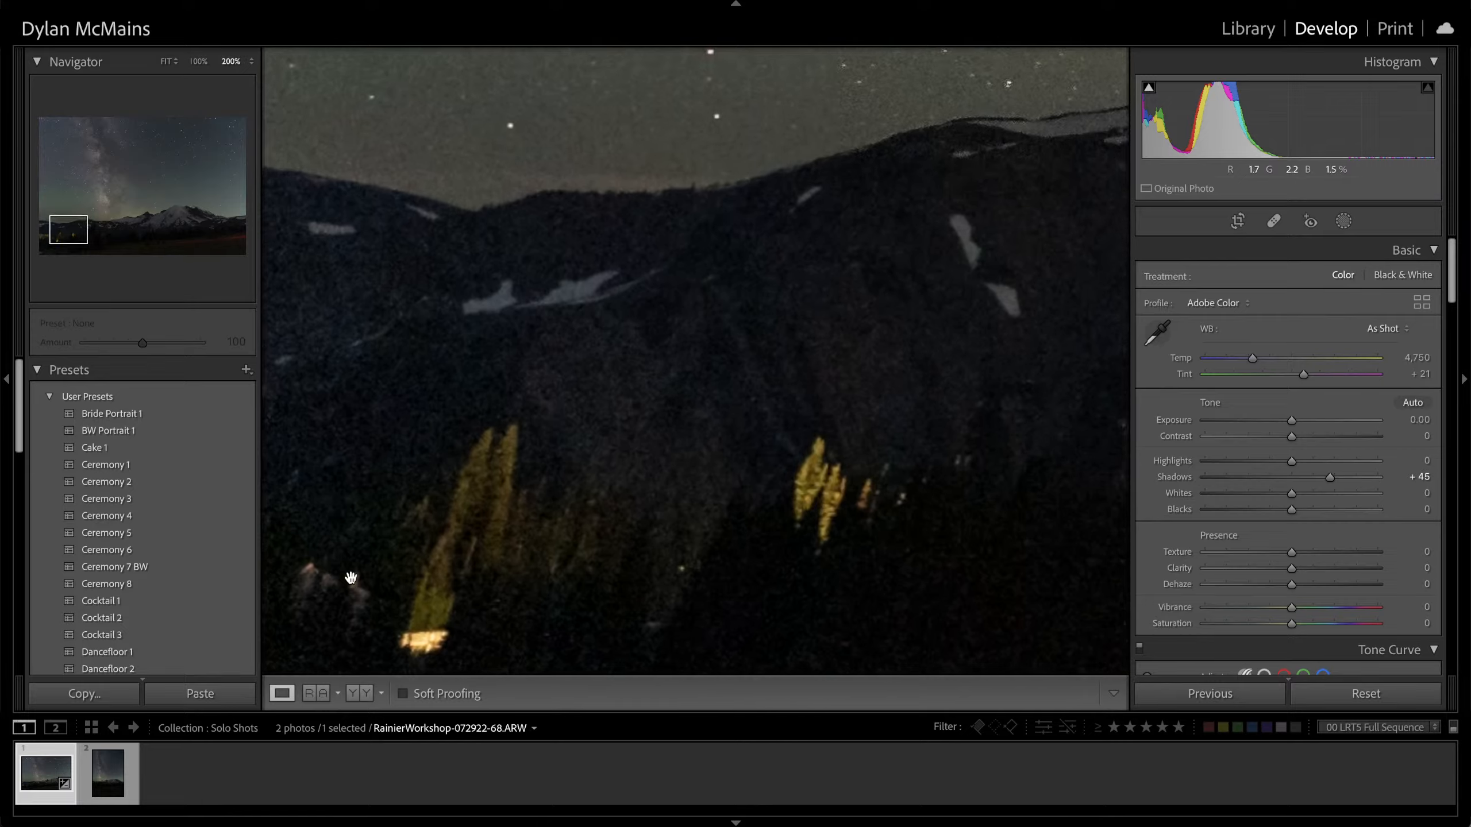
pyautogui.moveTo(382, 580); pyautogui.dragTo(538, 434)
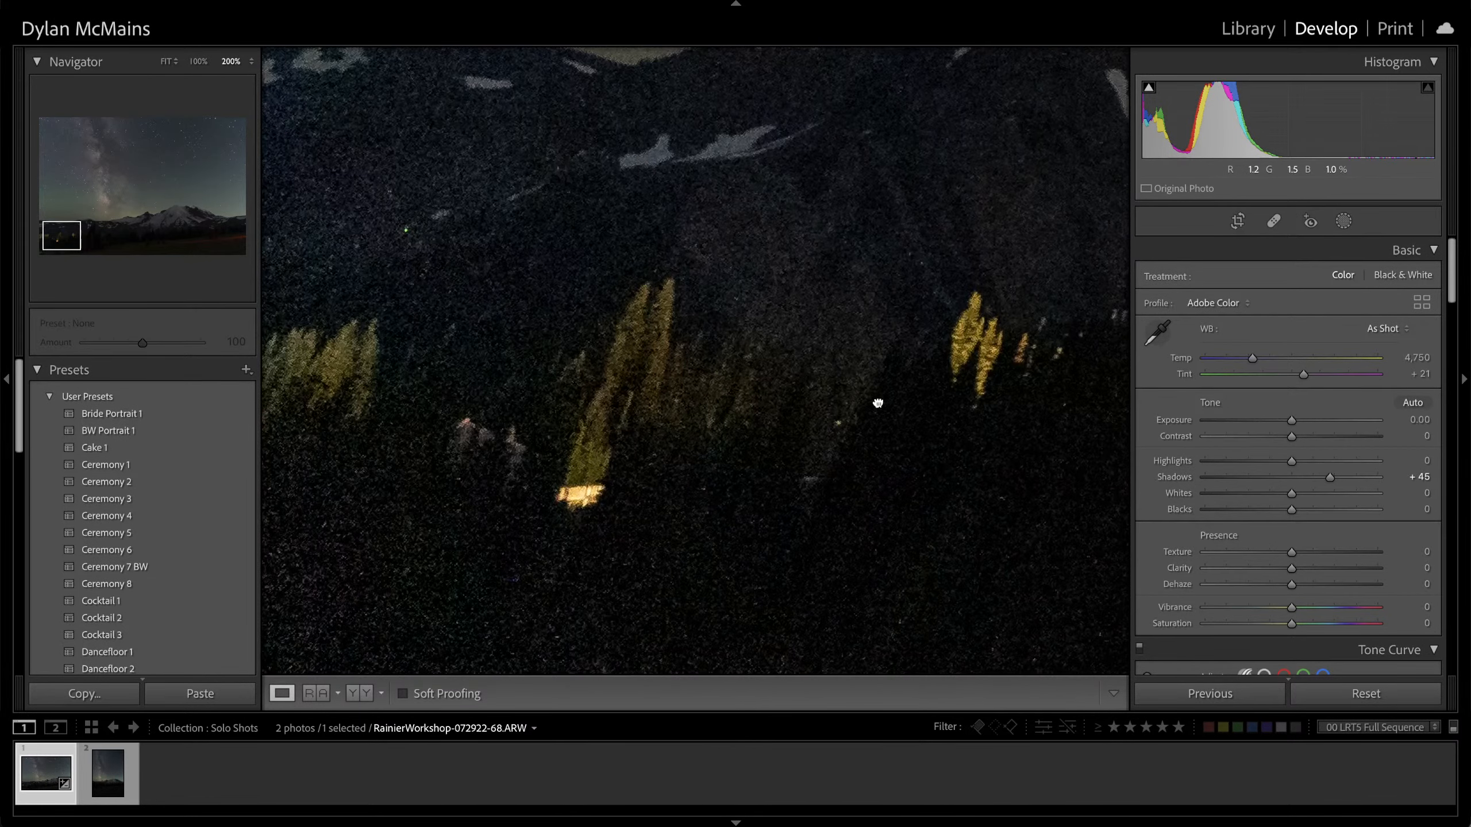
# Examine the noise in the magnified foreground from the lit trees across the reddish meadow, and return to viewing the whole photo
pyautogui.moveTo(877, 401); pyautogui.dragTo(573, 426)
pyautogui.click(758, 430)
pyautogui.click(1014, 482)
pyautogui.moveTo(1037, 542); pyautogui.dragTo(605, 338)
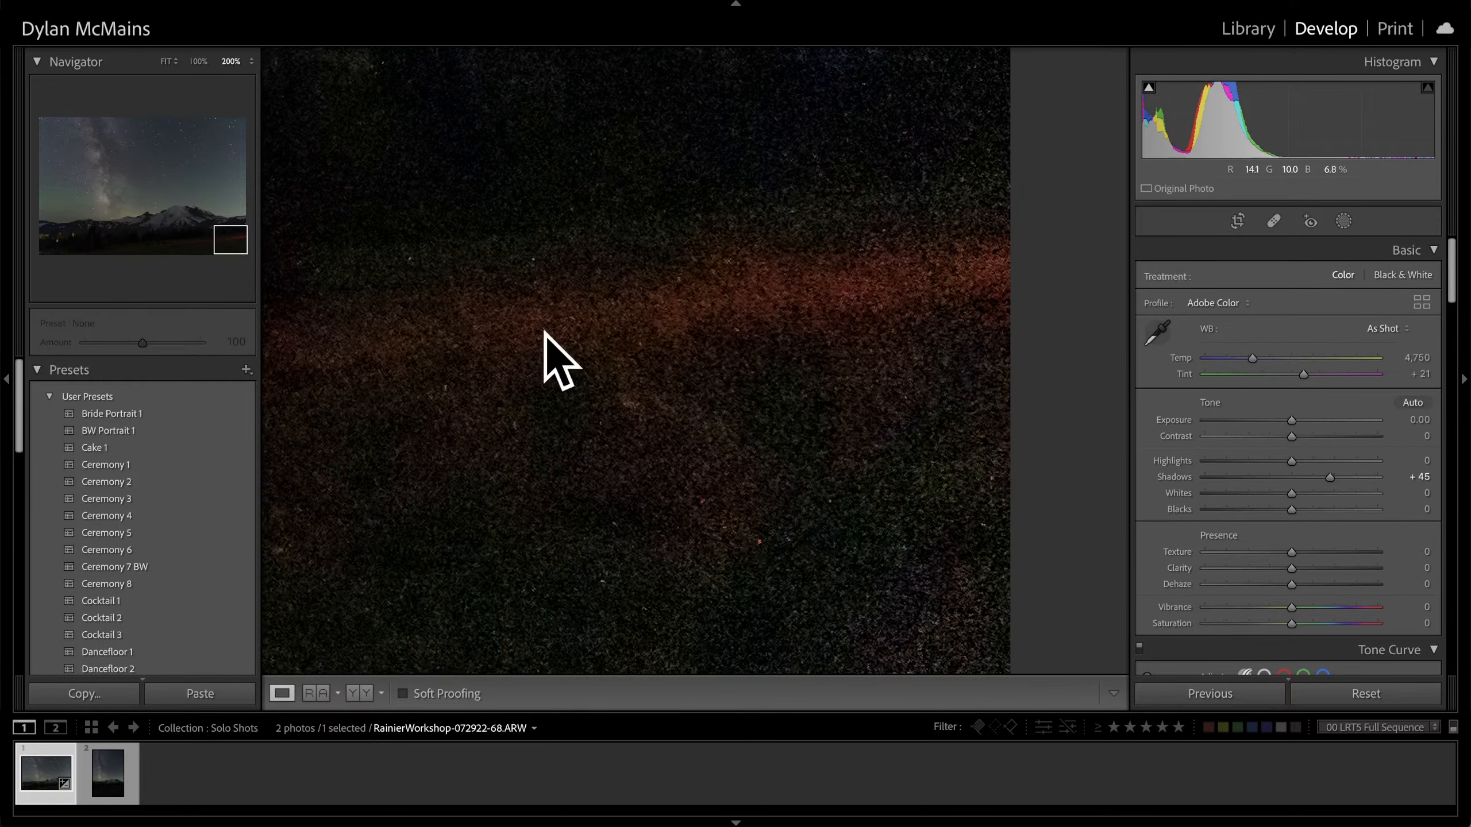
pyautogui.moveTo(488, 350); pyautogui.dragTo(893, 266)
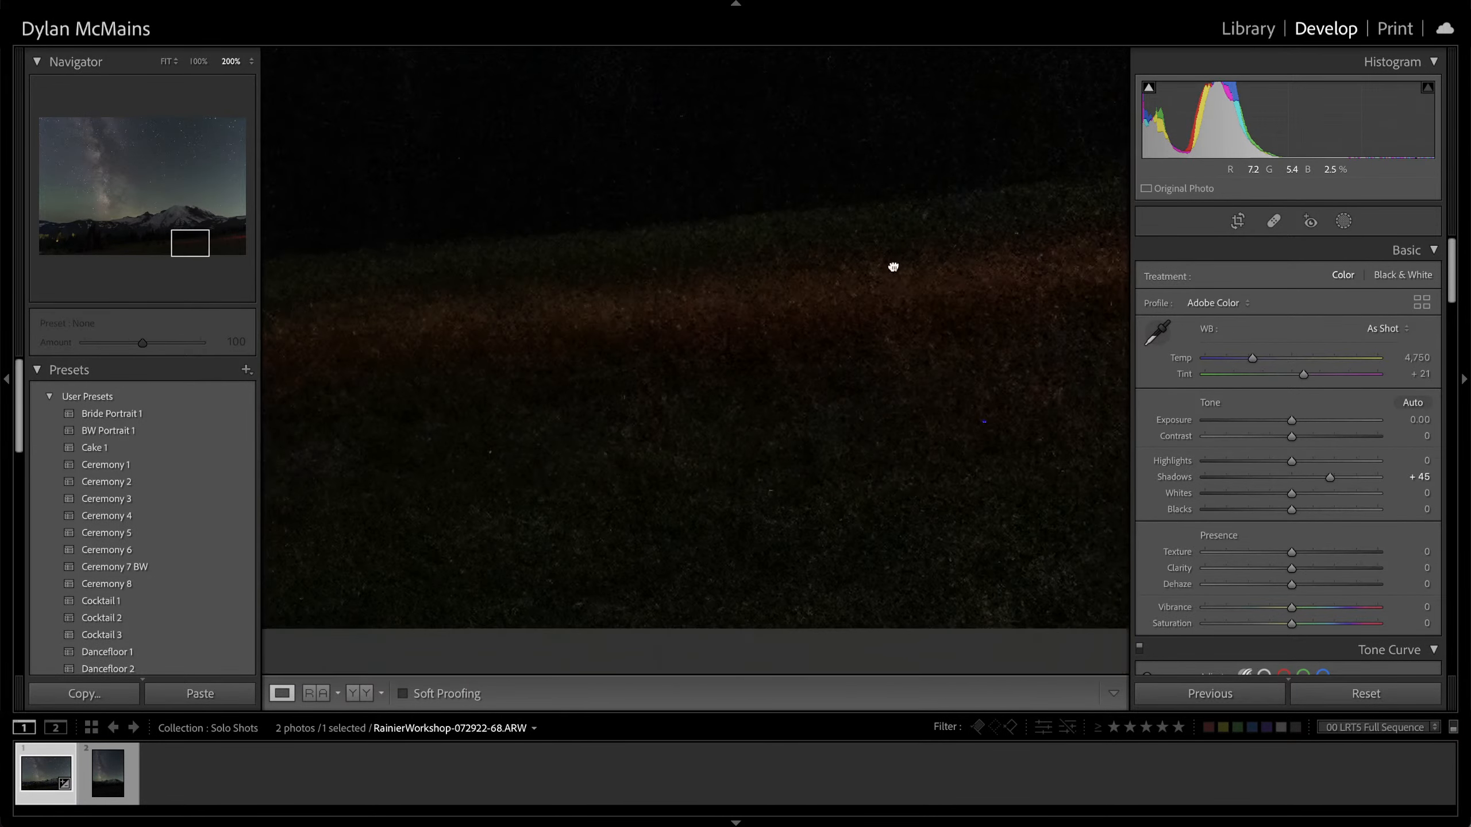
pyautogui.moveTo(417, 344); pyautogui.dragTo(722, 332)
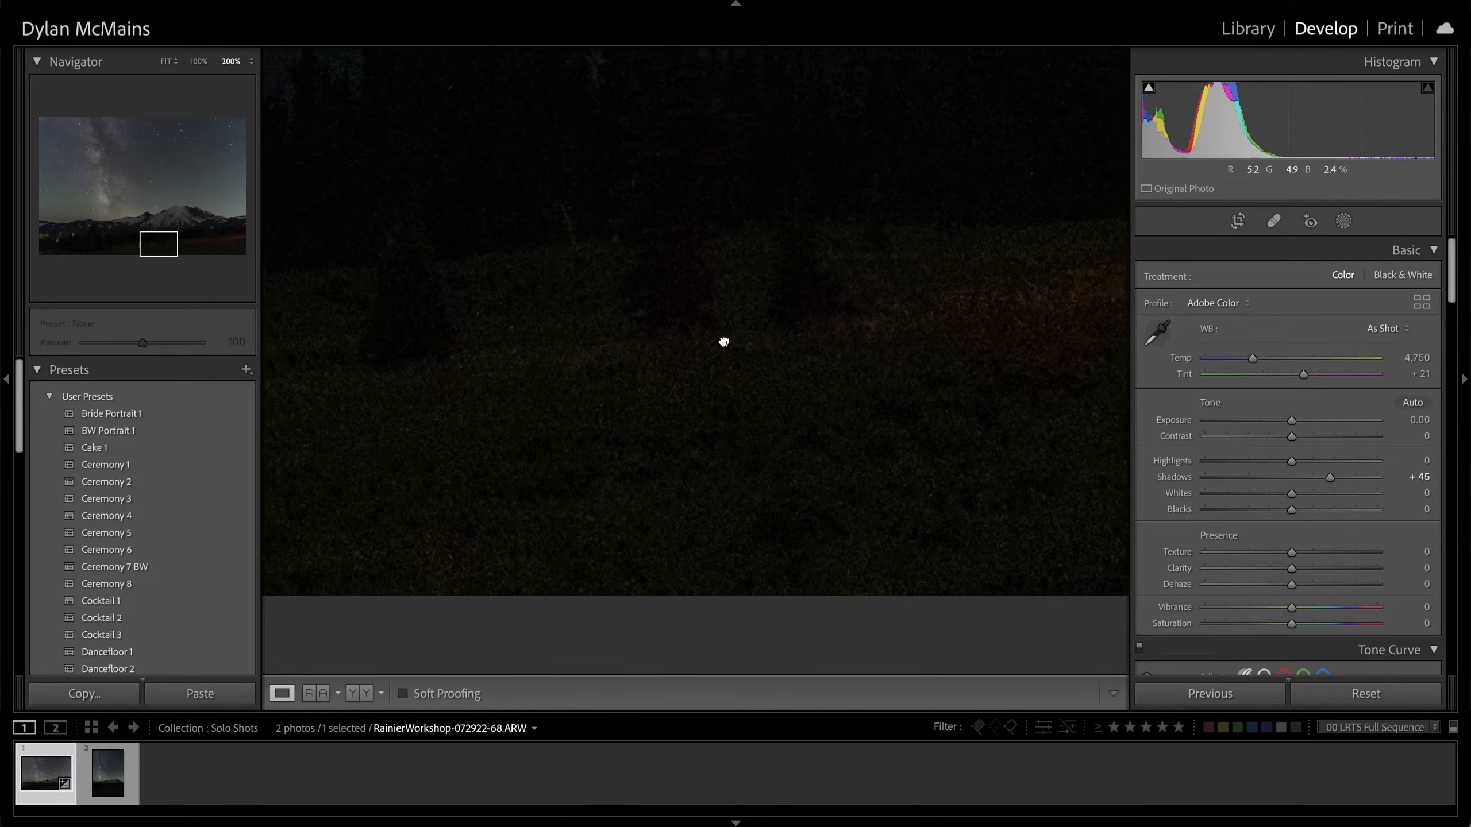
pyautogui.click(850, 338)
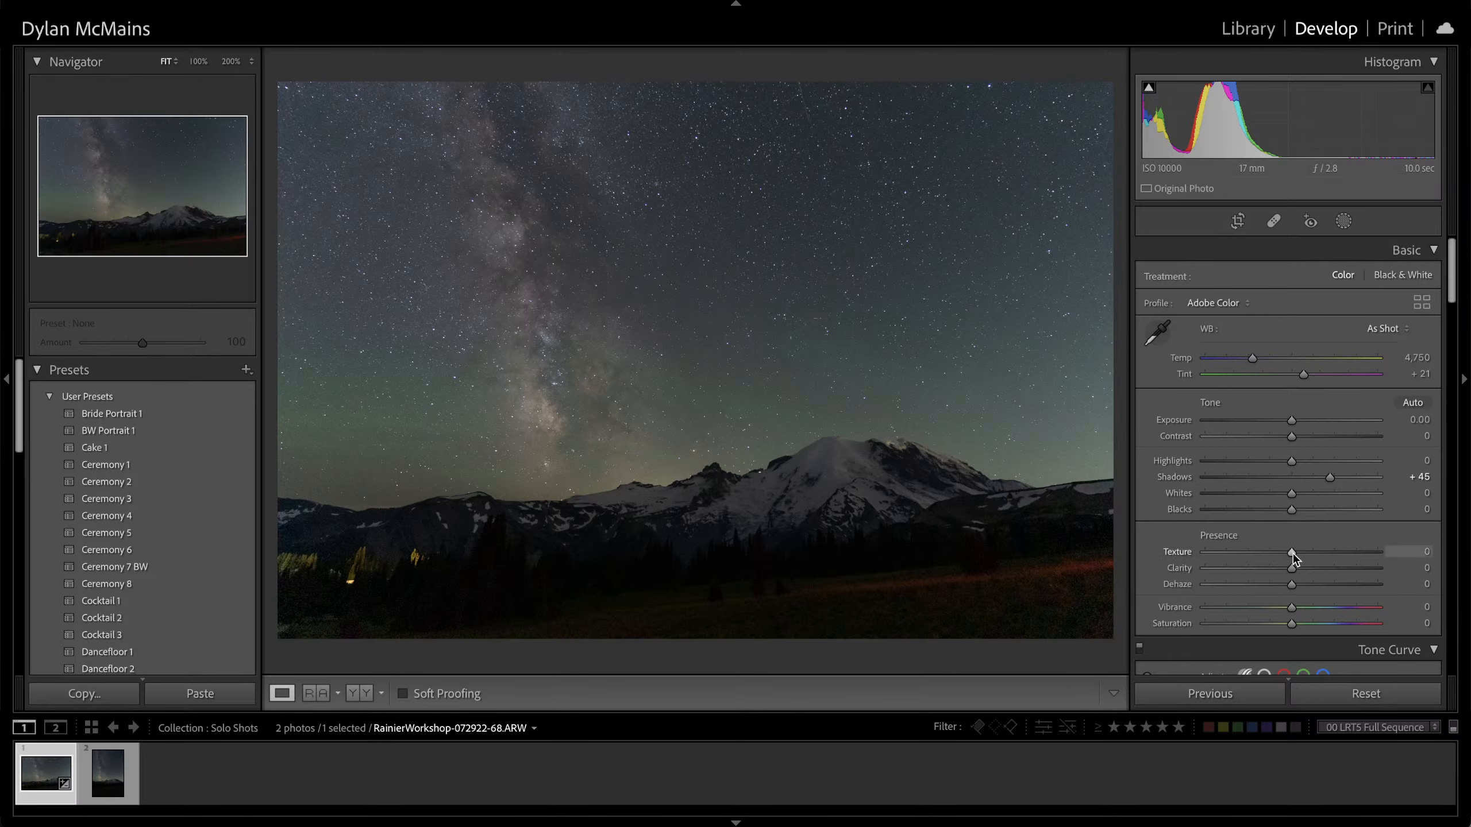
# Set Shadows to +35, Highlights to -18 and Blacks to +5, checking the shadow clipping in the histogram
pyautogui.moveTo(1328, 478); pyautogui.dragTo(1276, 462)
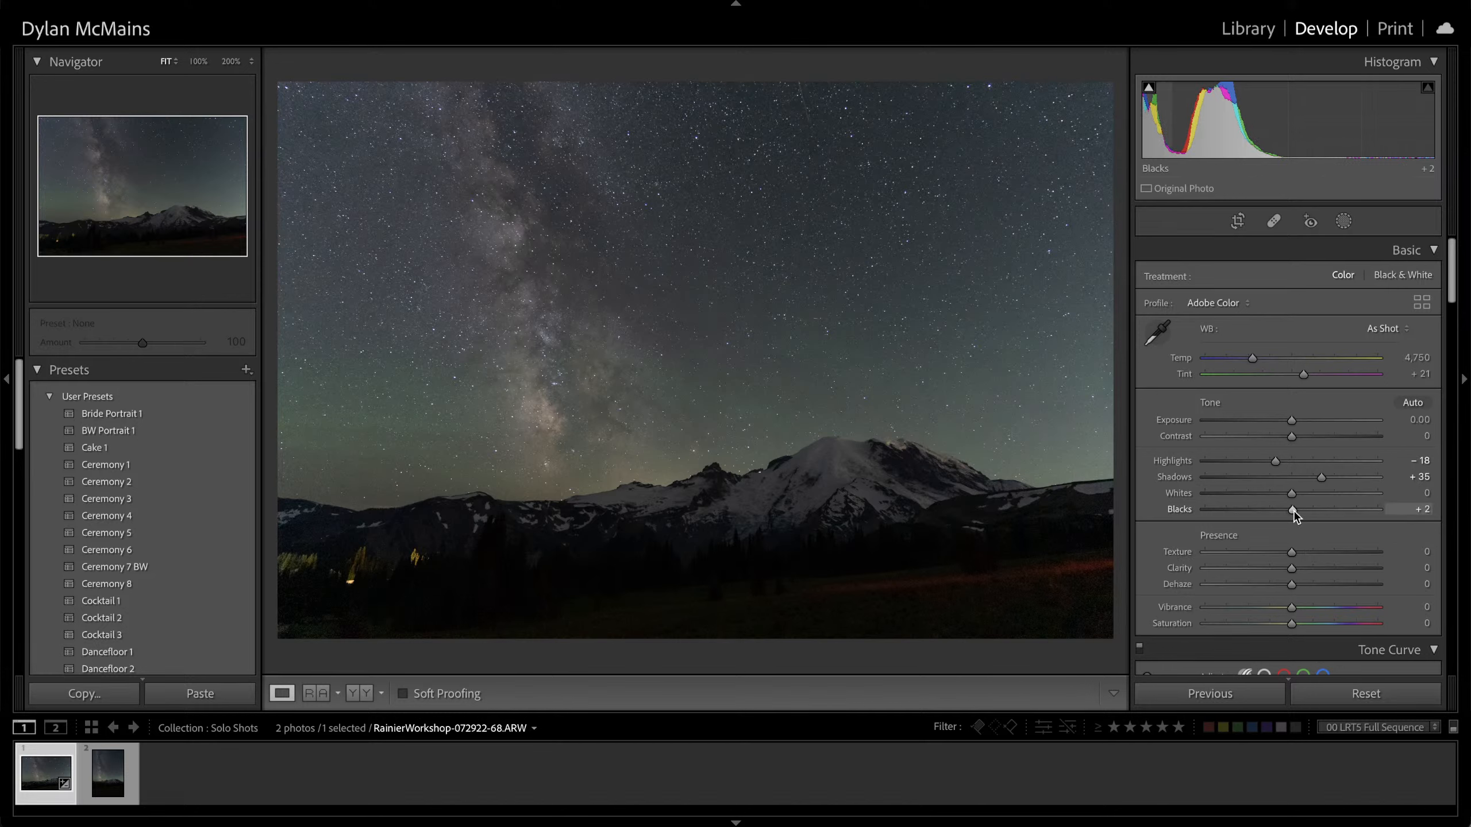
pyautogui.moveTo(1294, 510); pyautogui.dragTo(1297, 511)
pyautogui.click(1150, 91)
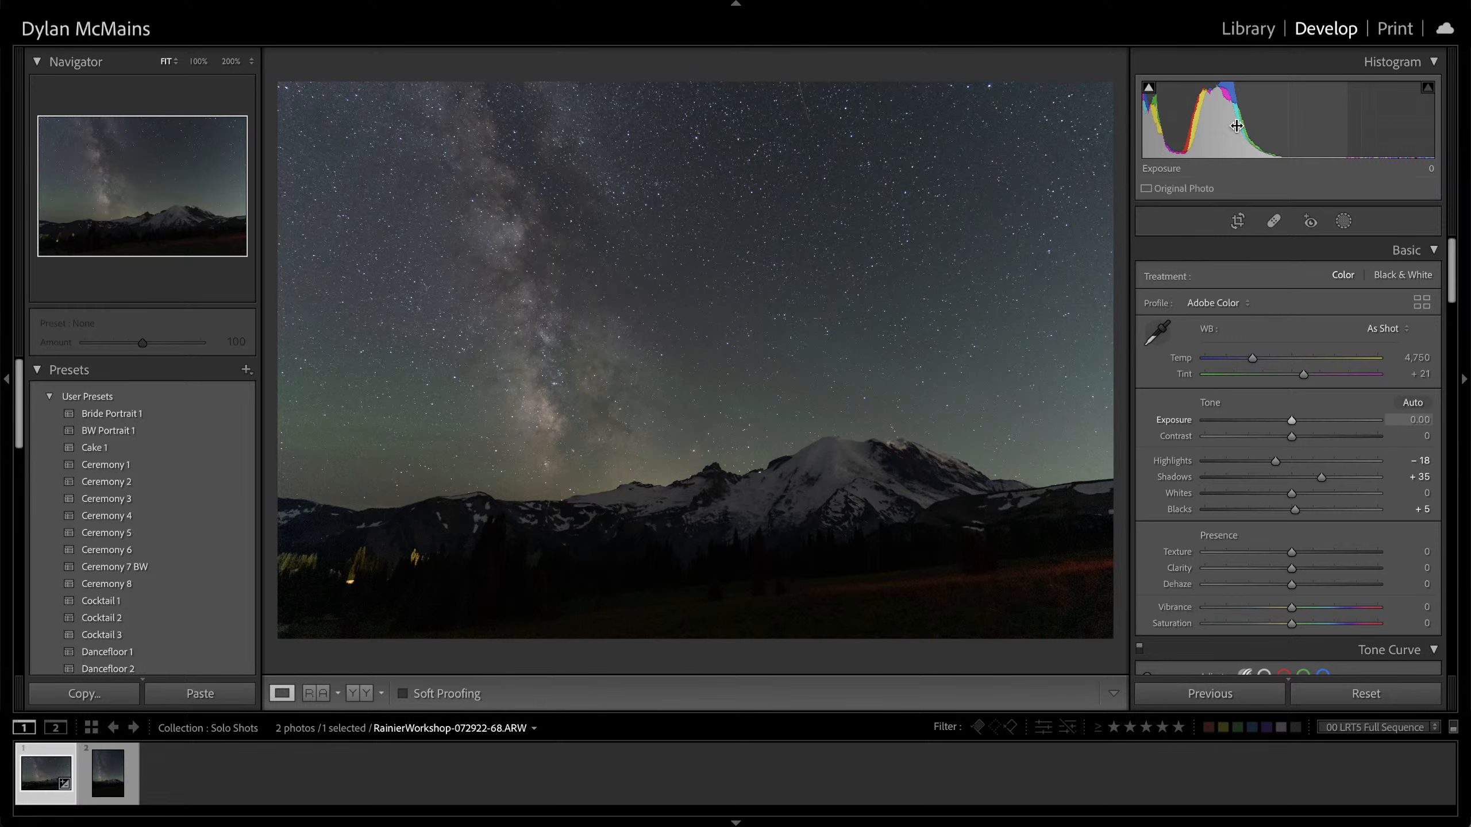
pyautogui.moveTo(1151, 96)
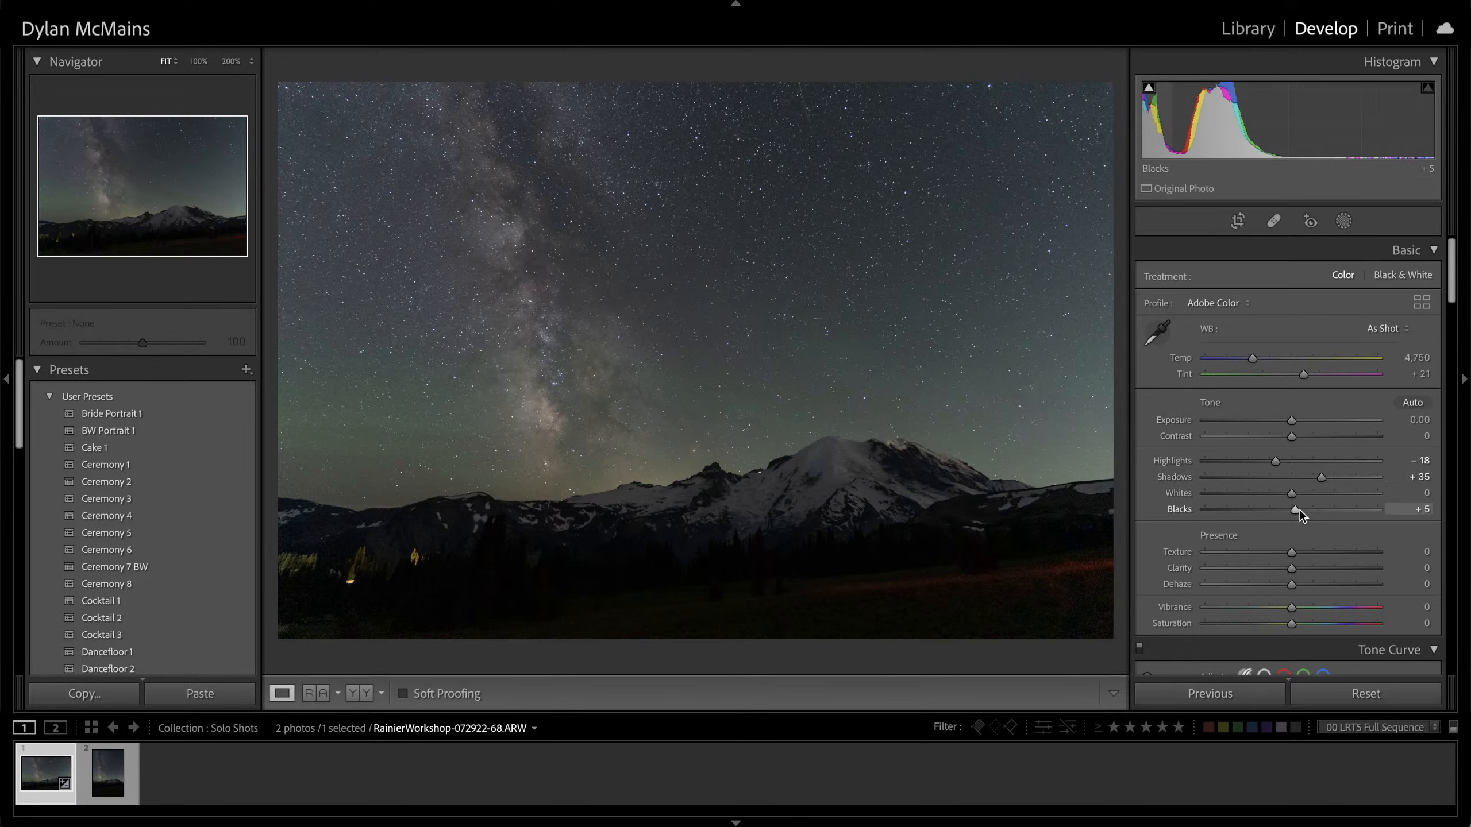
# Preview the clipped blacks down to -27, set Blacks to +29, and raise Whites to +24
pyautogui.press('alt')
pyautogui.moveTo(1296, 514)
pyautogui.mouseDown()
pyautogui.moveTo(1253, 518)
pyautogui.moveTo(1296, 513)
pyautogui.moveTo(1254, 515)
pyautogui.moveTo(1266, 515)
pyautogui.mouseUp()
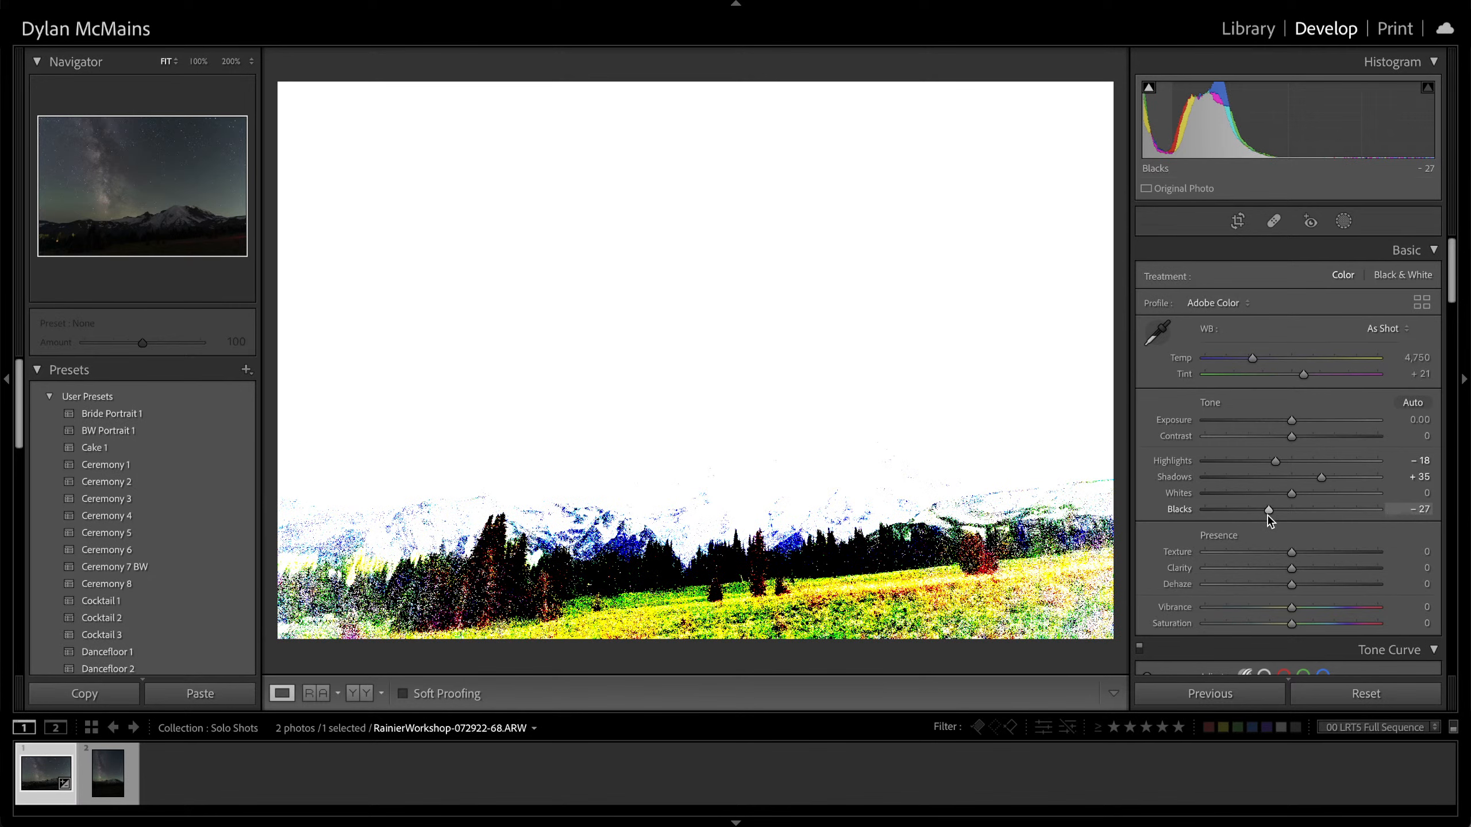
pyautogui.moveTo(1266, 515); pyautogui.dragTo(1317, 516)
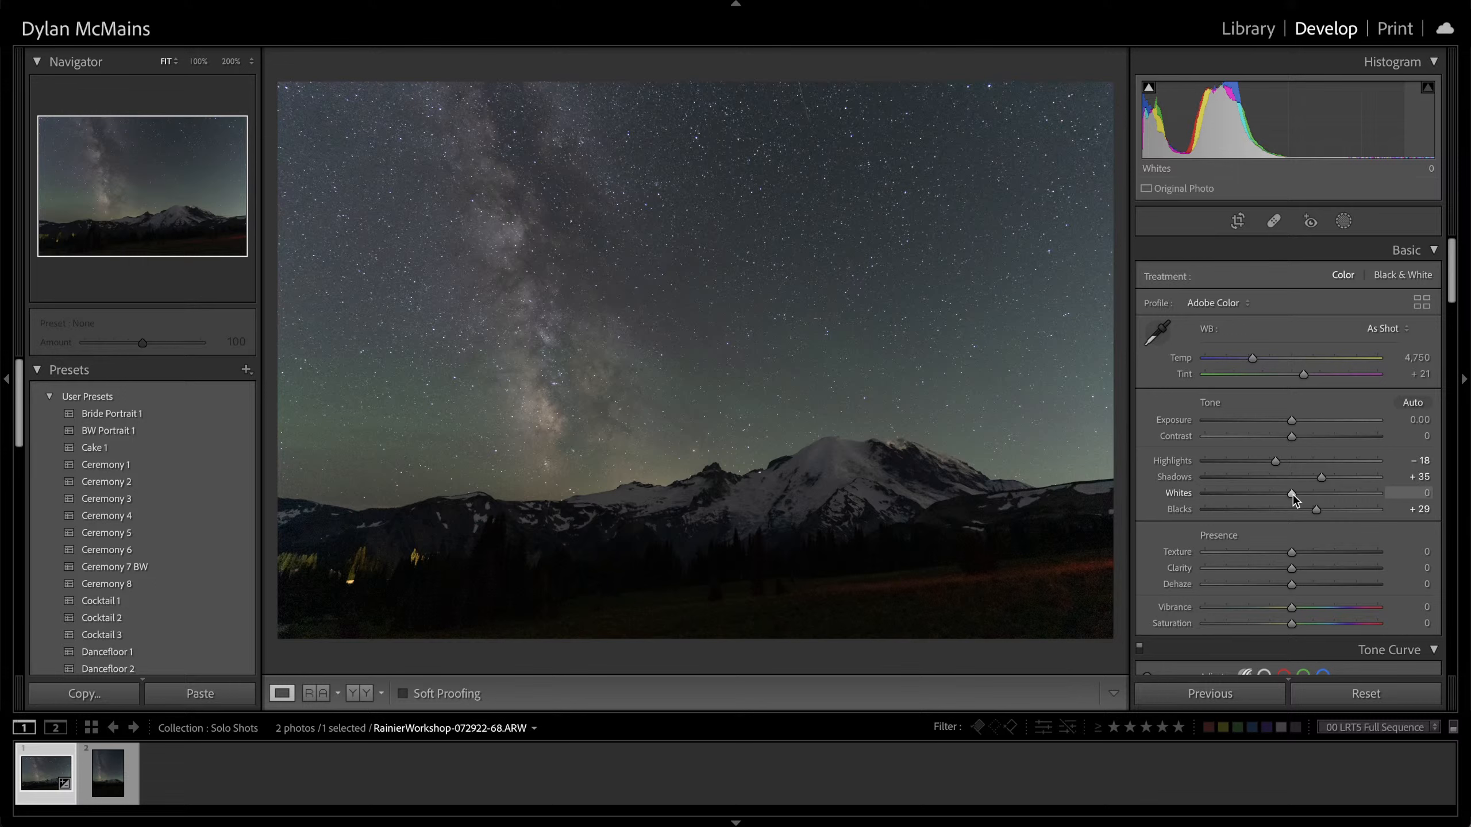
pyautogui.moveTo(1293, 494); pyautogui.dragTo(1312, 497)
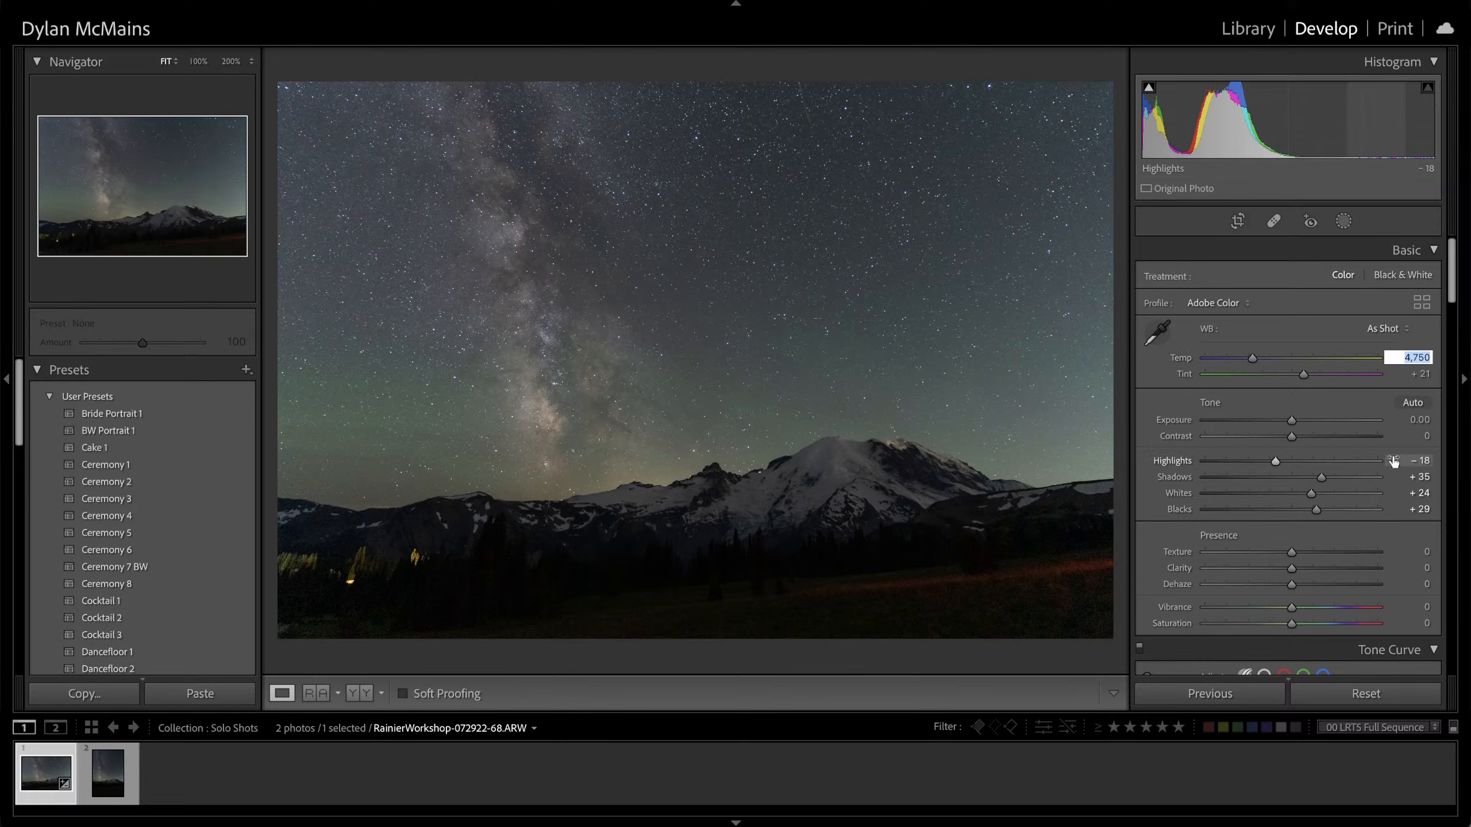
# Warm the white balance by setting its temperature to 4,900
pyautogui.write('4900')
pyautogui.press('Return')
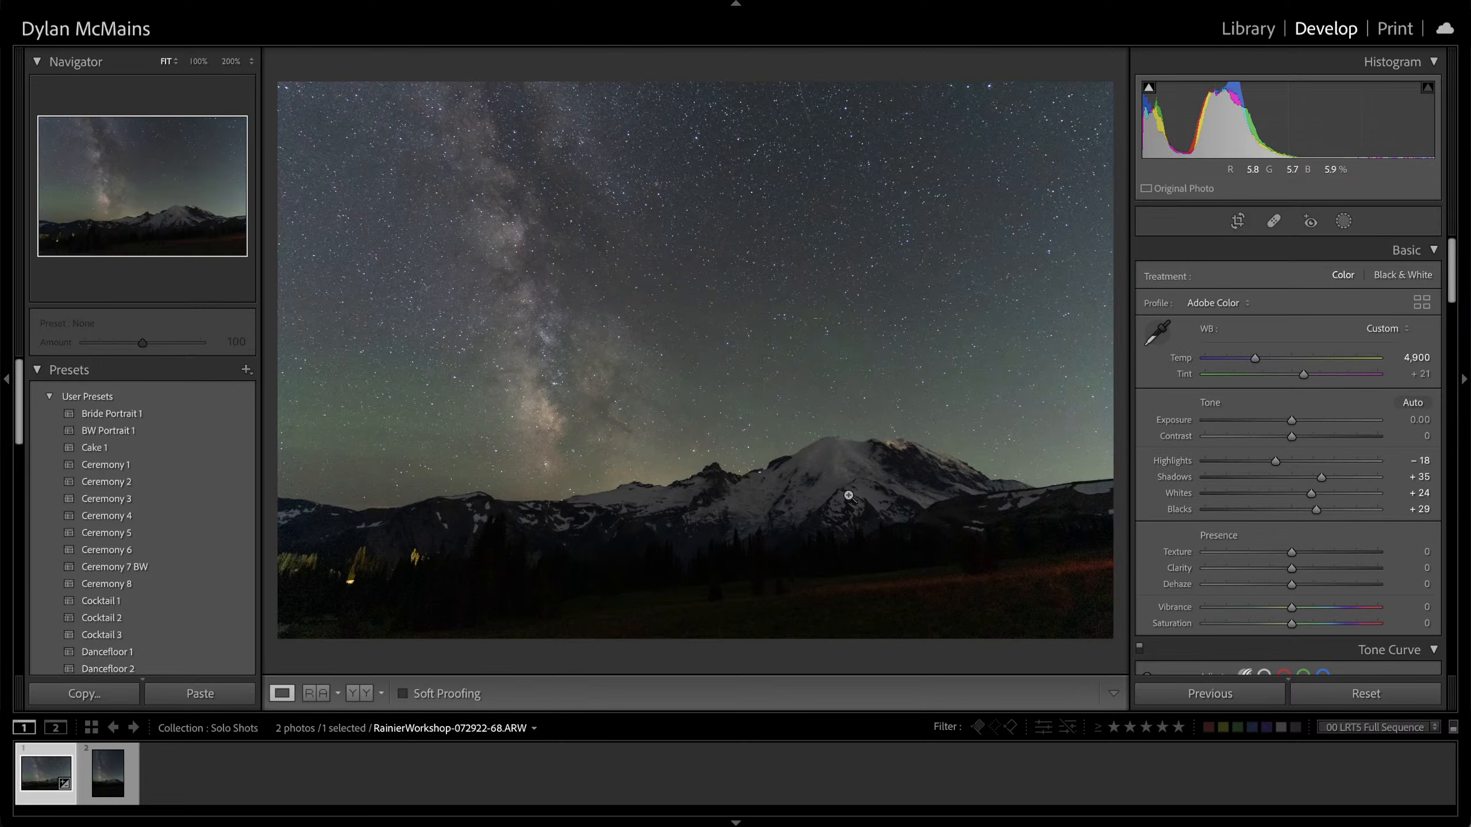
# Try Clarity at +88 on the whole photo and undo it
pyautogui.scroll(-3, 1161, 586)
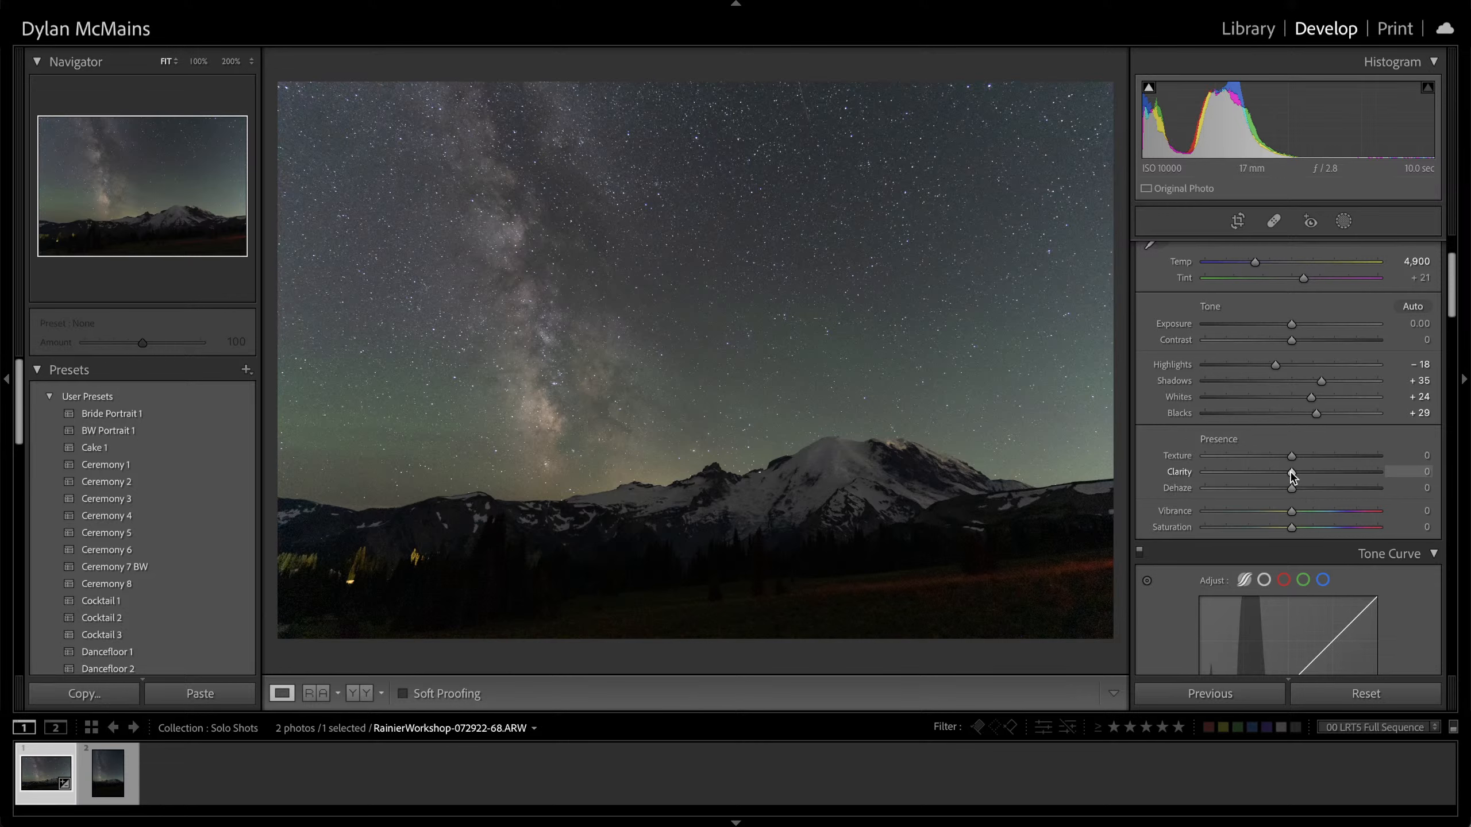
pyautogui.moveTo(1293, 476); pyautogui.dragTo(1367, 478)
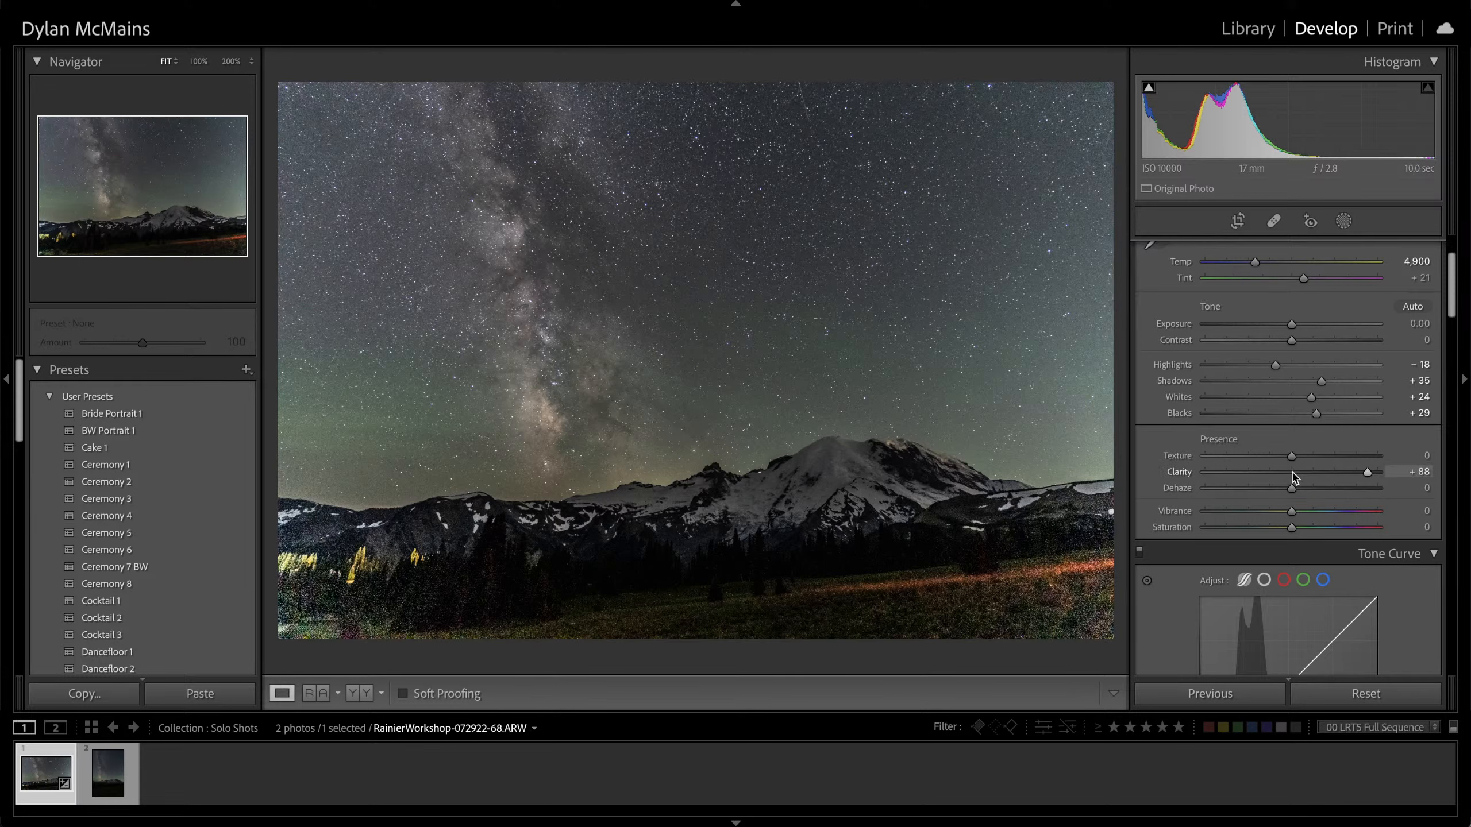
pyautogui.hotkey('ctrl', 'z')
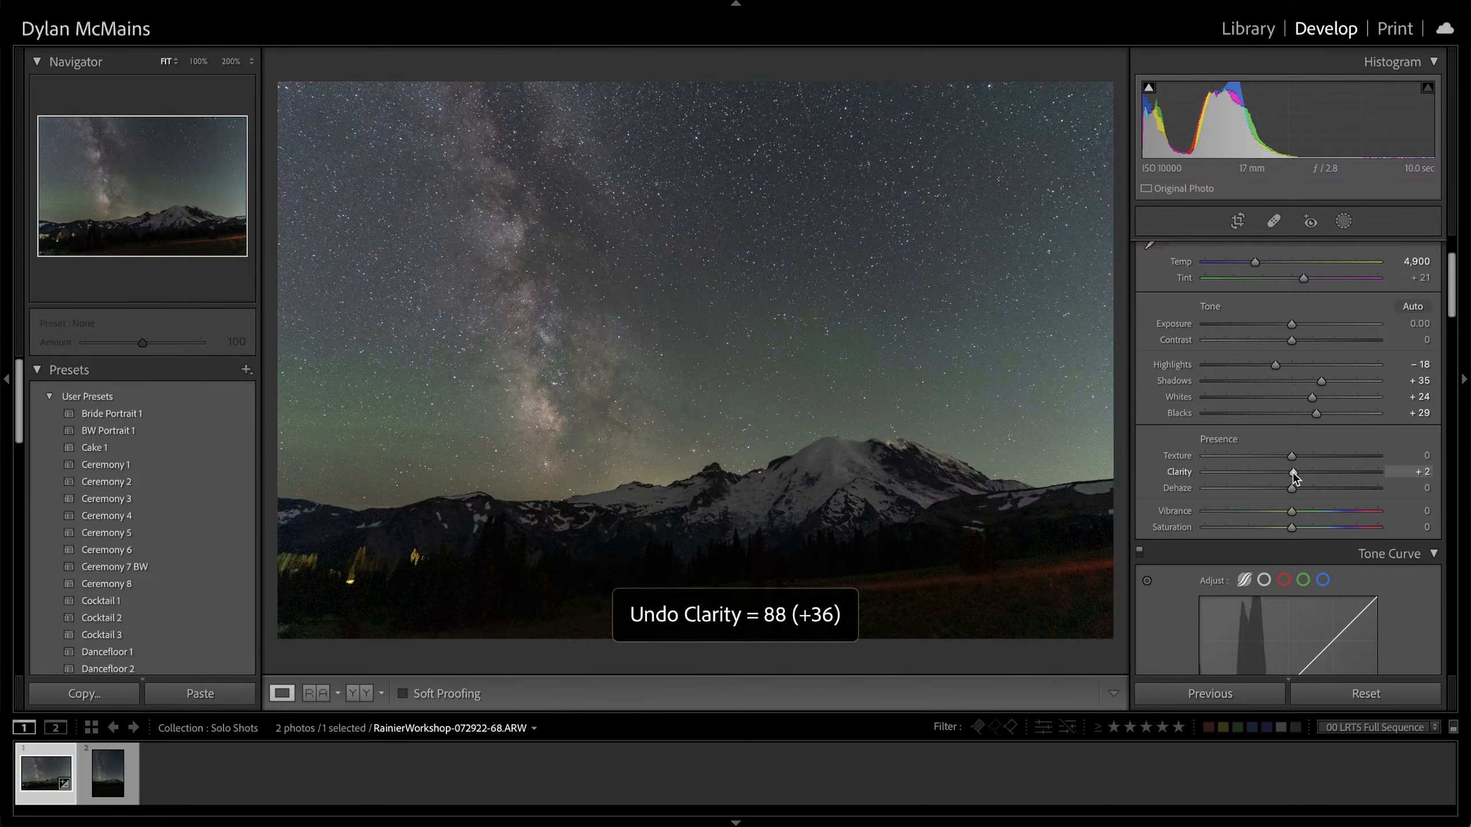
# Set Clarity to -13 and Texture to +13, and check the effect on the magnified Milky Way
pyautogui.moveTo(1294, 473); pyautogui.dragTo(1280, 474)
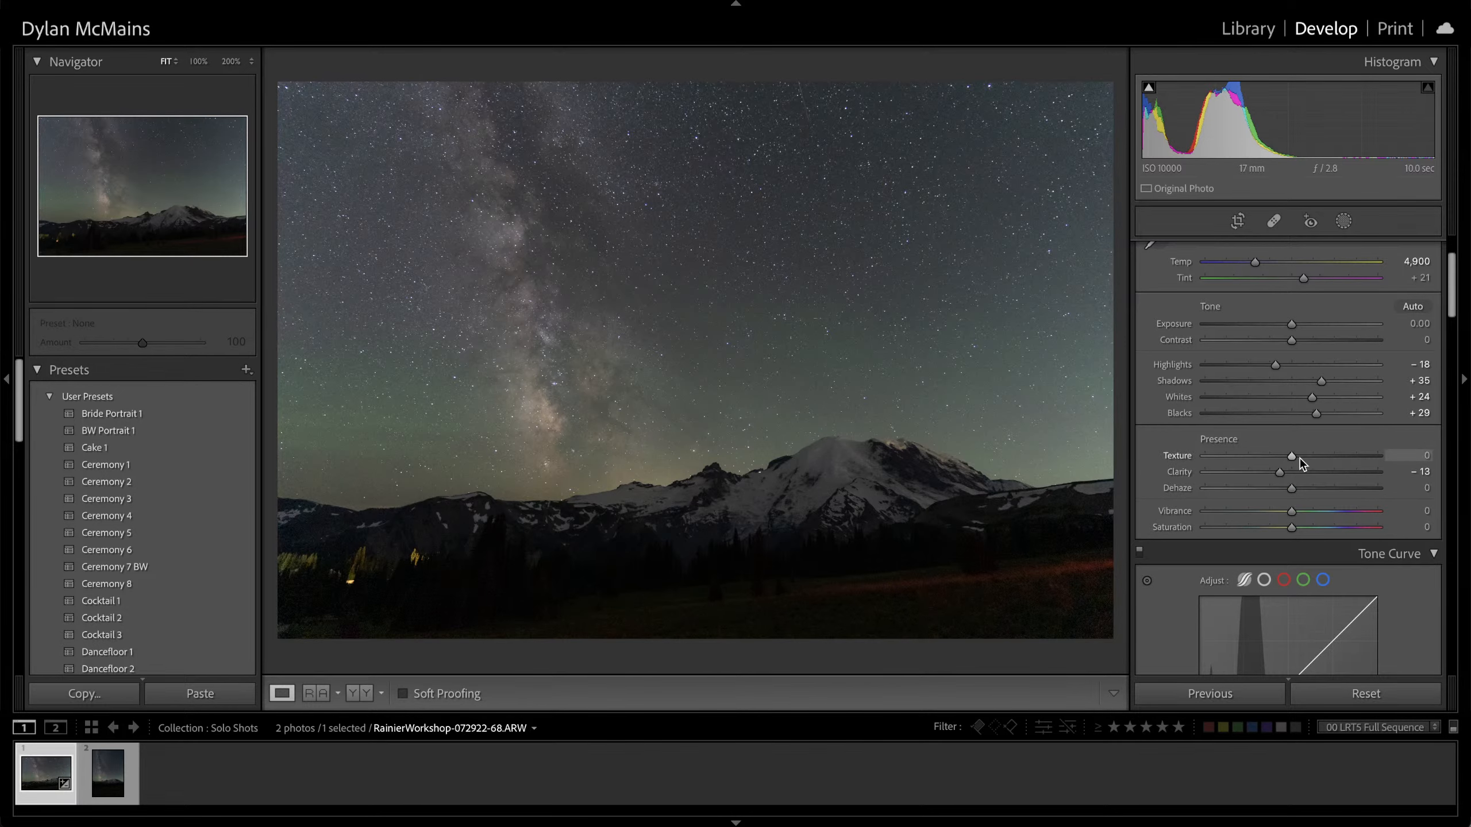
pyautogui.moveTo(1292, 456); pyautogui.dragTo(1303, 456)
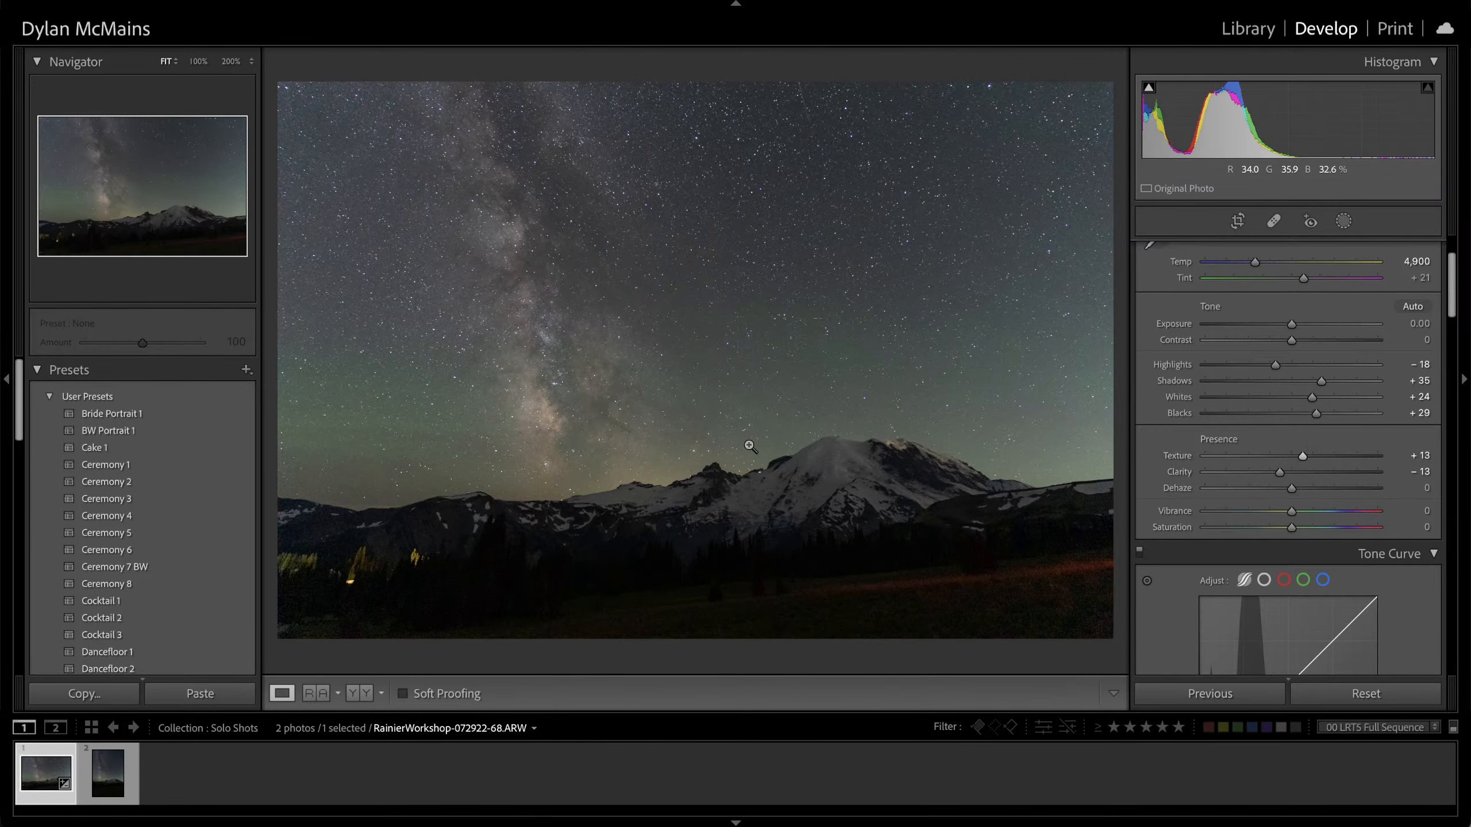
pyautogui.click(788, 450)
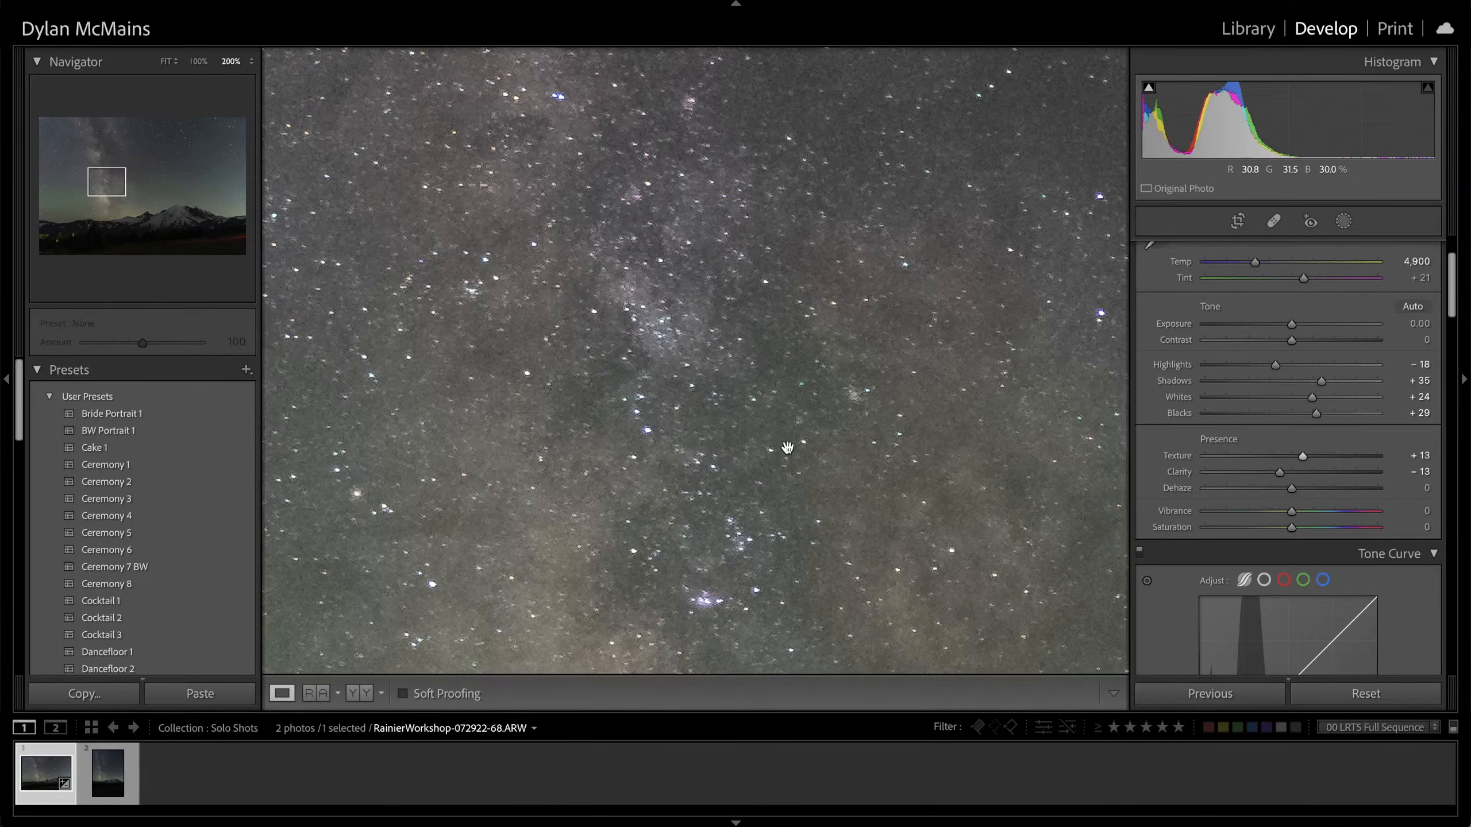
pyautogui.click(826, 444)
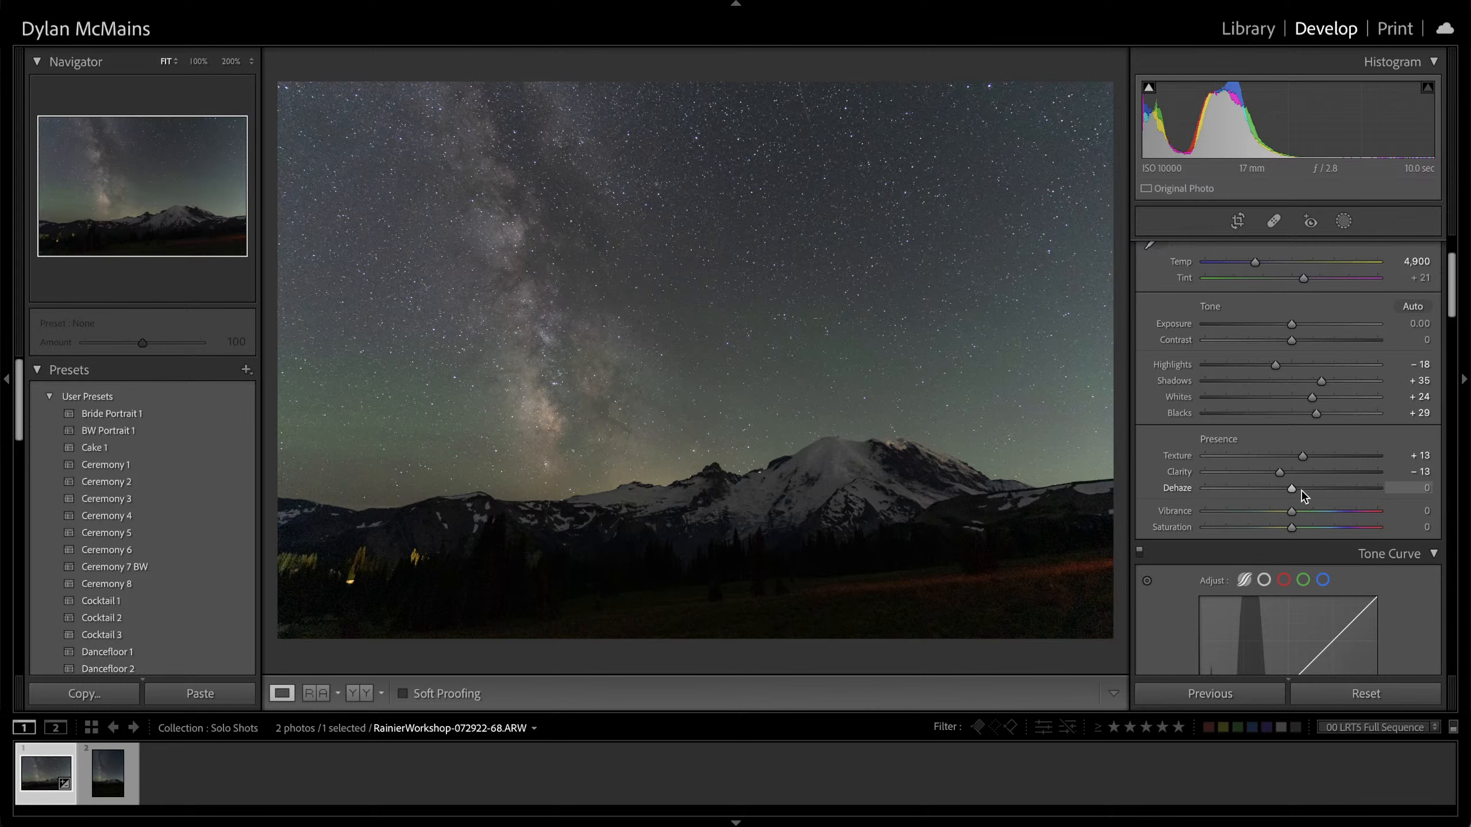
# Try Dehaze at +41 and +92, undo the stronger setting, and set Dehaze to +30
pyautogui.moveTo(1302, 493); pyautogui.dragTo(1327, 493)
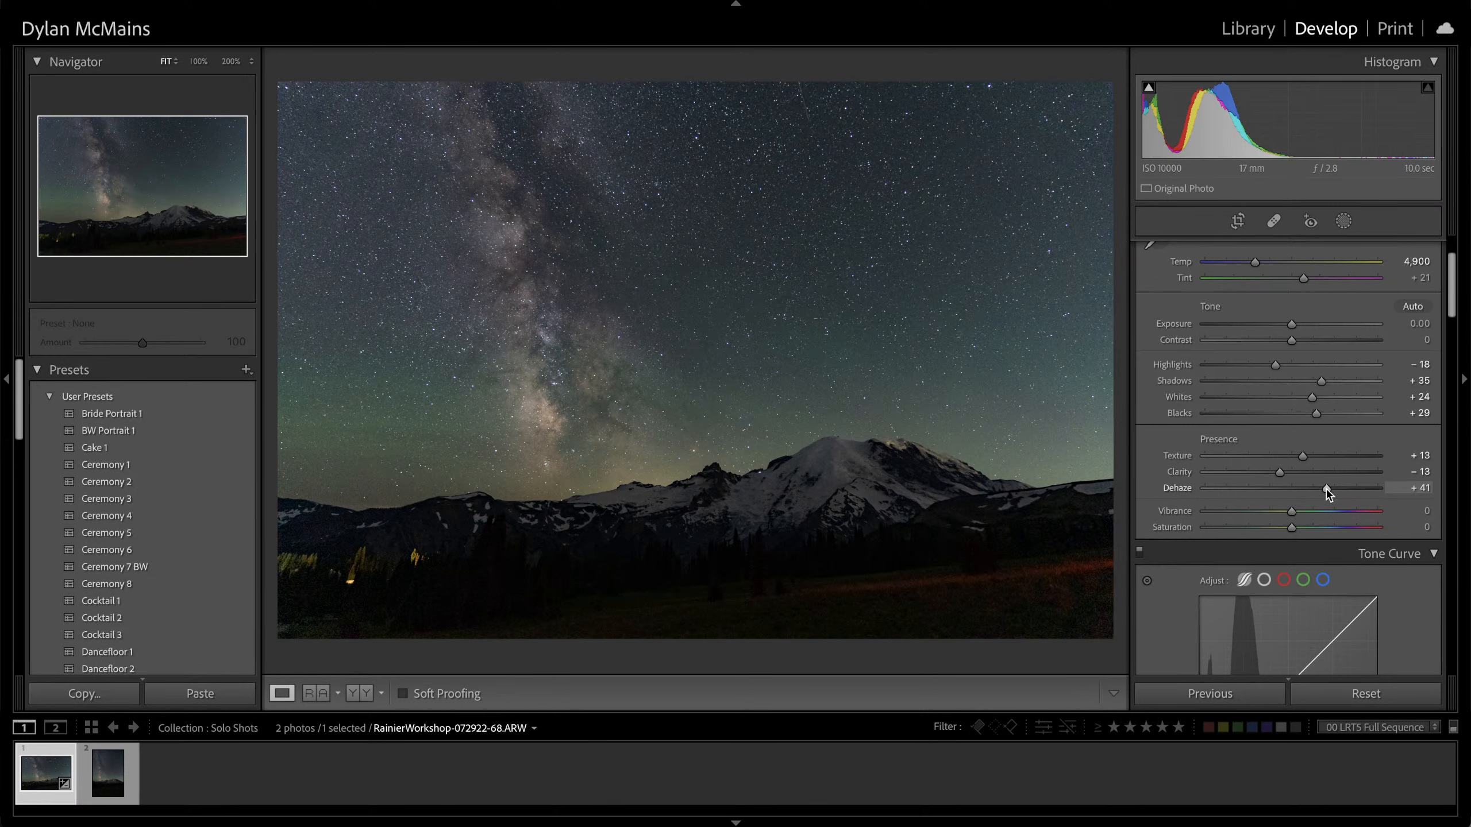
pyautogui.moveTo(1328, 492); pyautogui.dragTo(1370, 491)
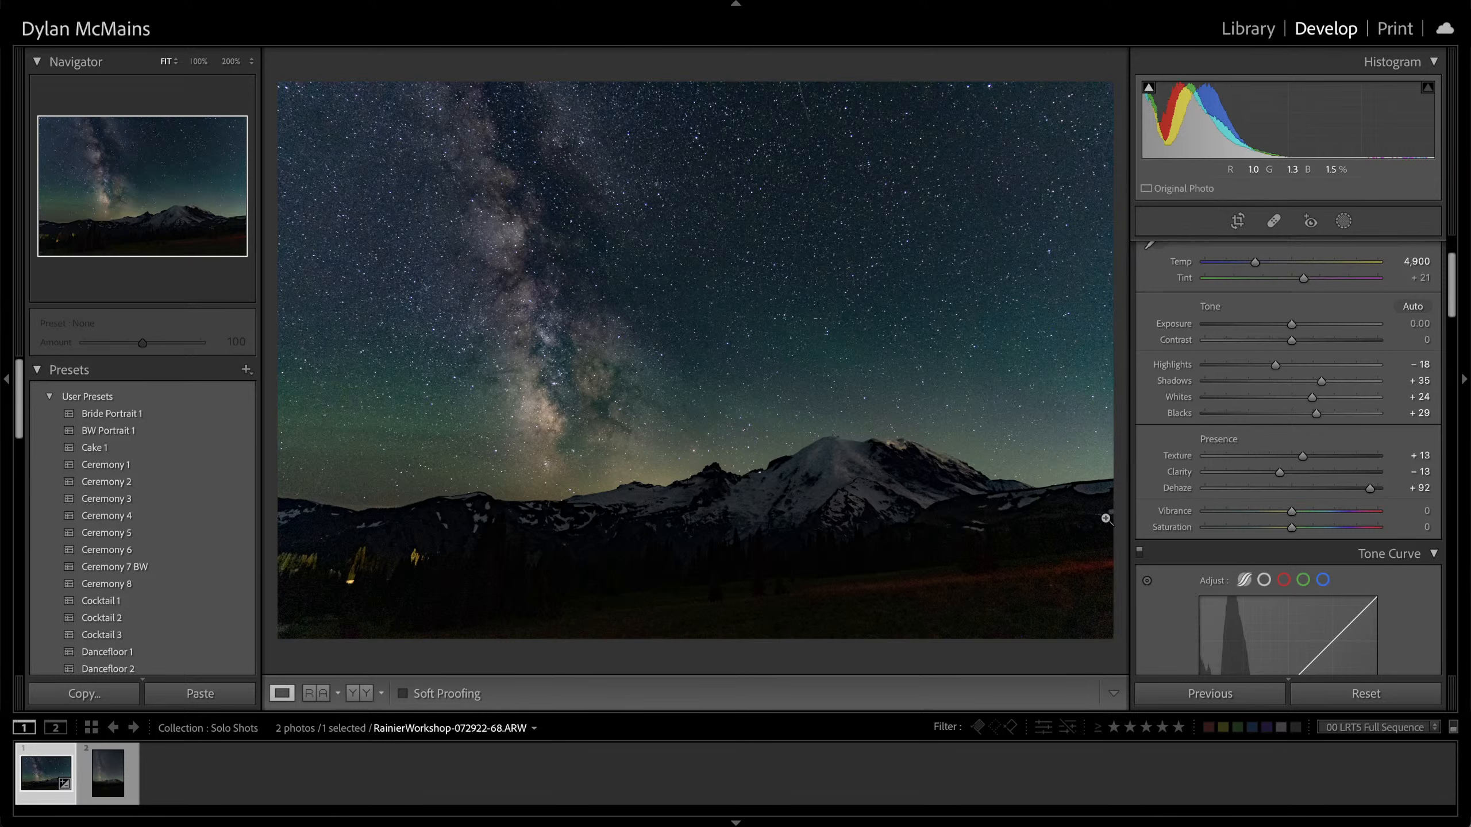
pyautogui.hotkey('ctrl', 'z')
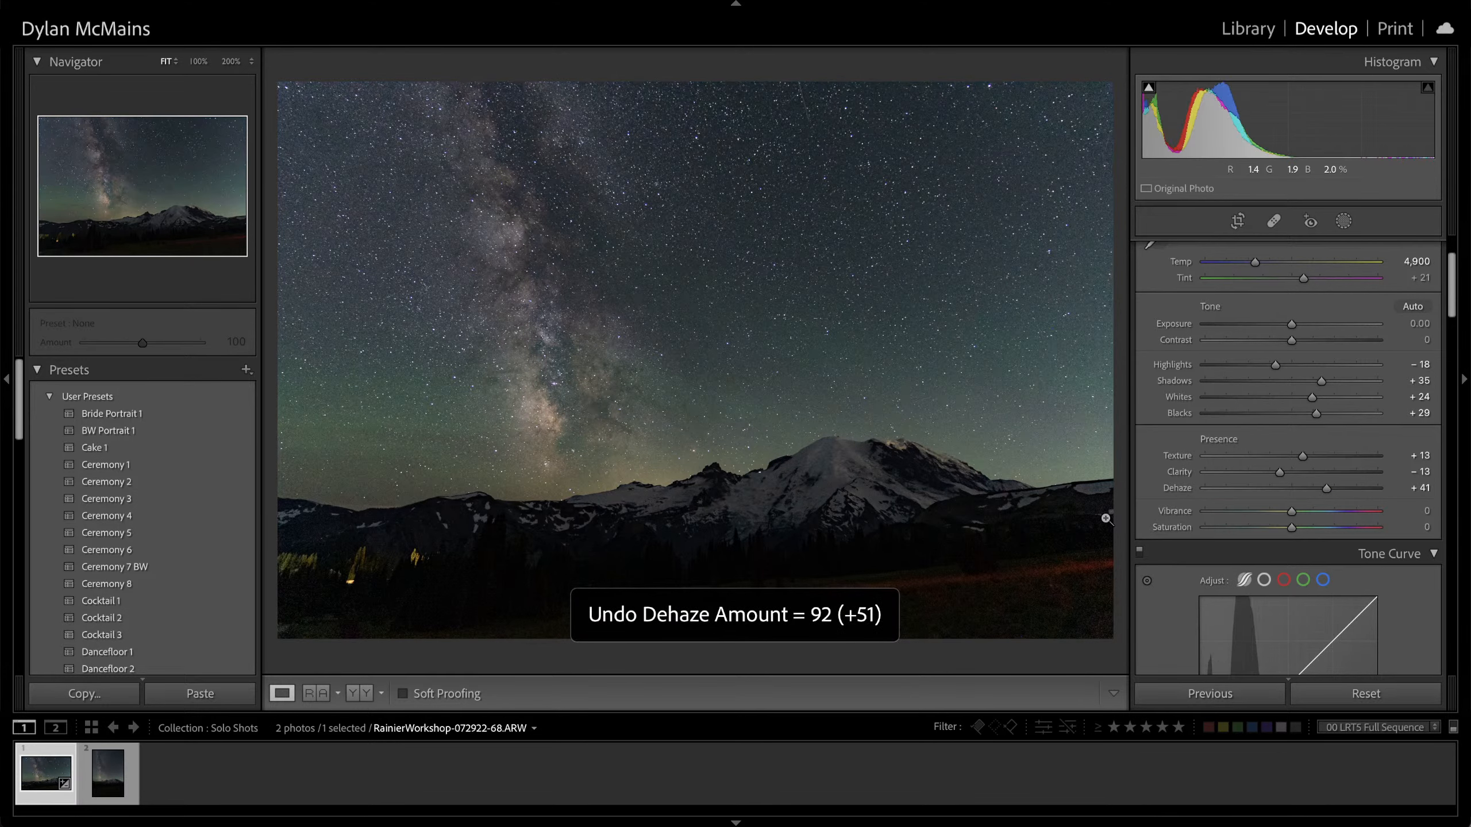
pyautogui.moveTo(1320, 491); pyautogui.dragTo(1317, 494)
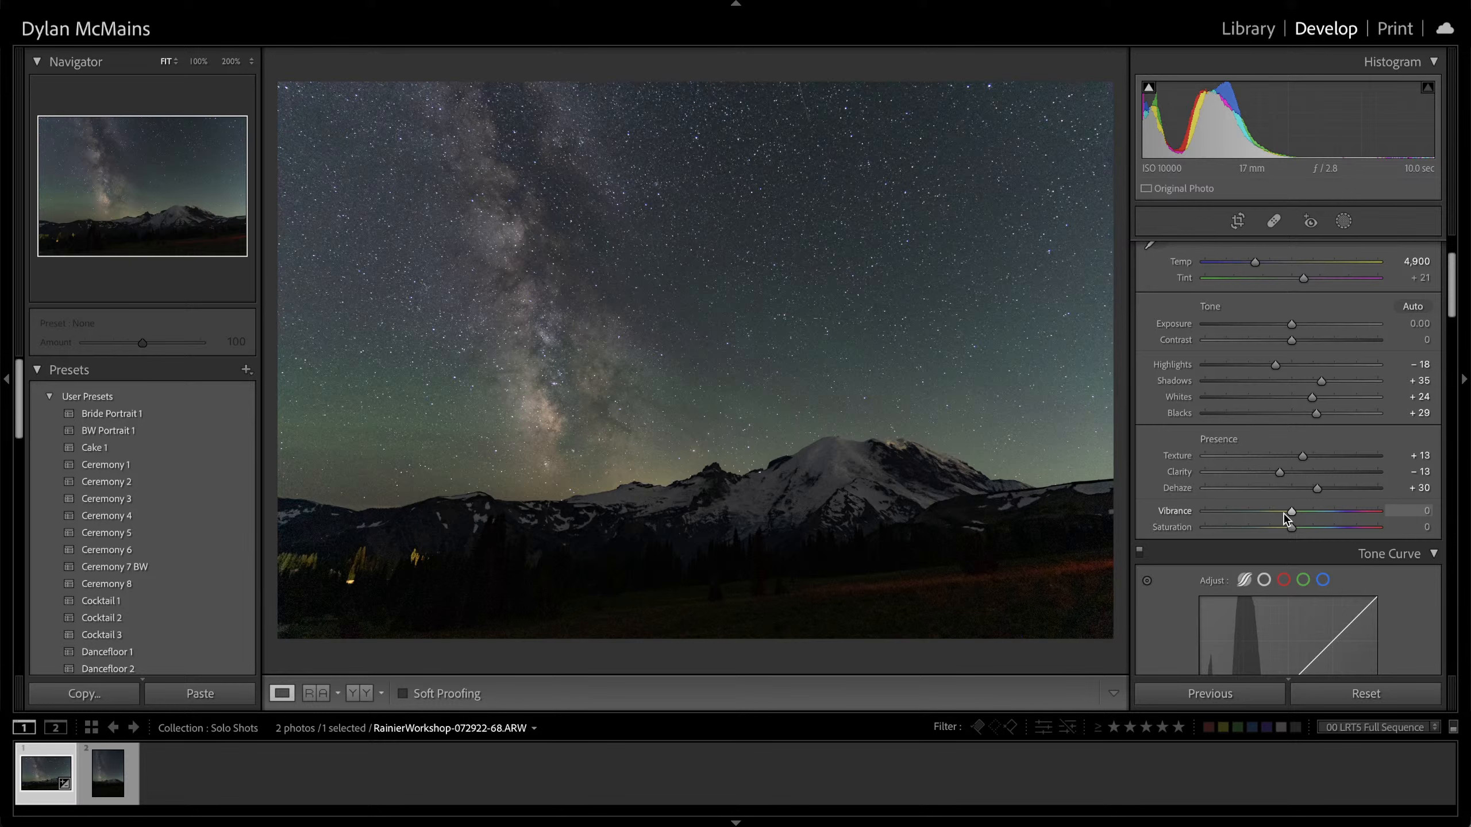
# Raise the tone curve's Highlights region to +70 and its Lights region to +29
pyautogui.scroll(2, 1288, 414)
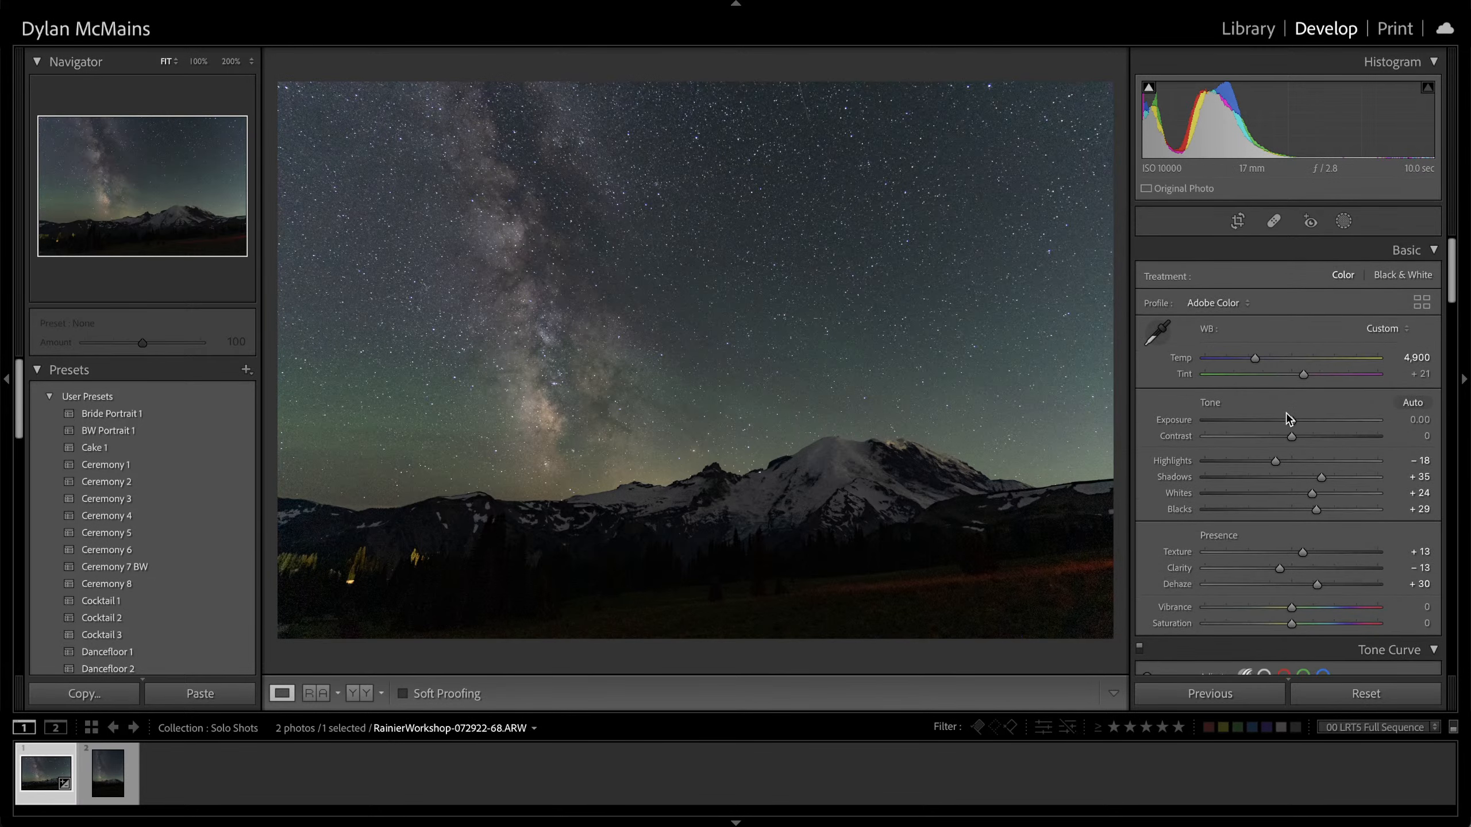
pyautogui.scroll(-5, 1195, 445)
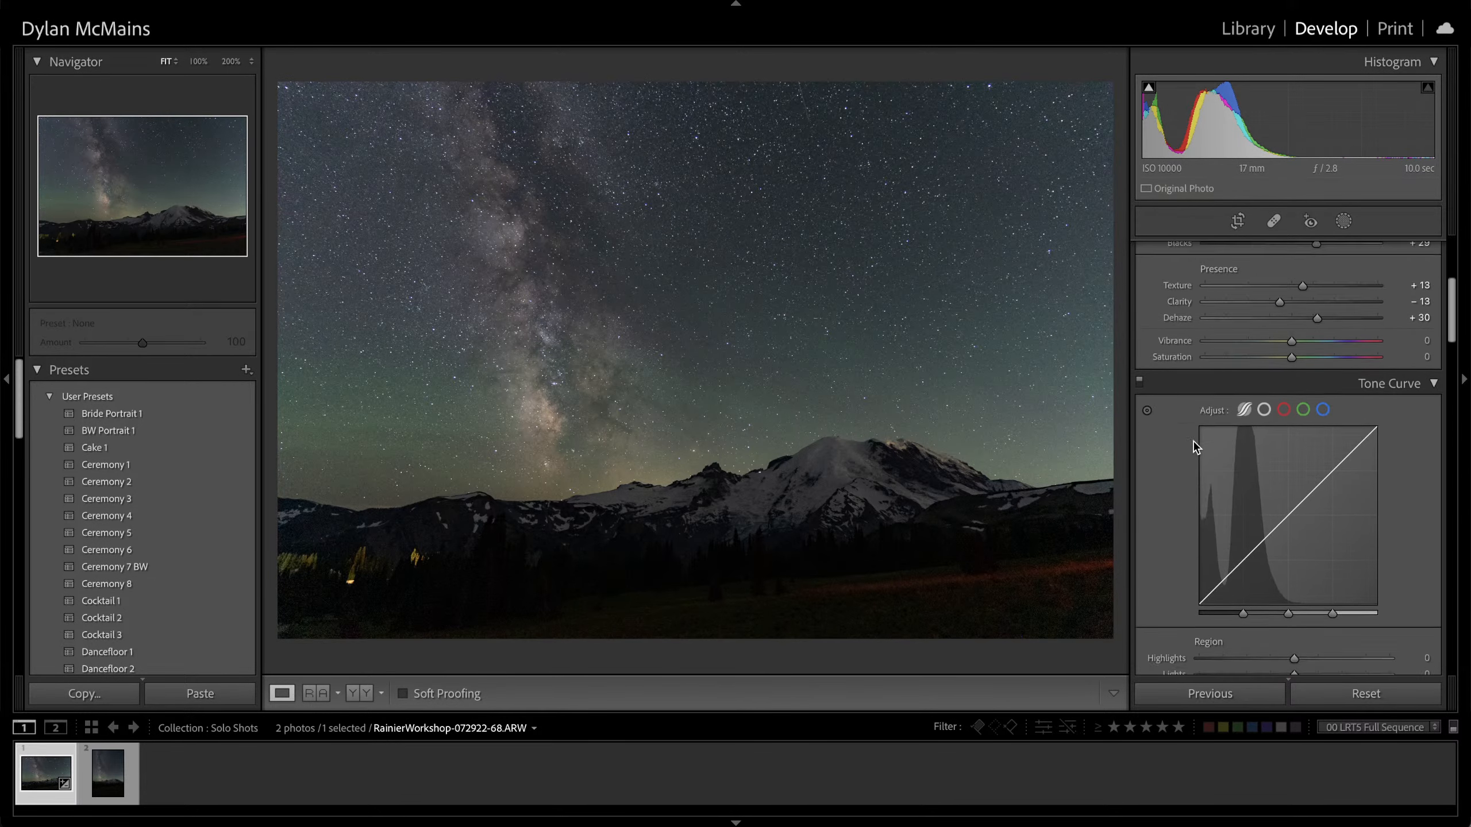
pyautogui.scroll(-4, 1195, 445)
pyautogui.scroll(3, 1273, 457)
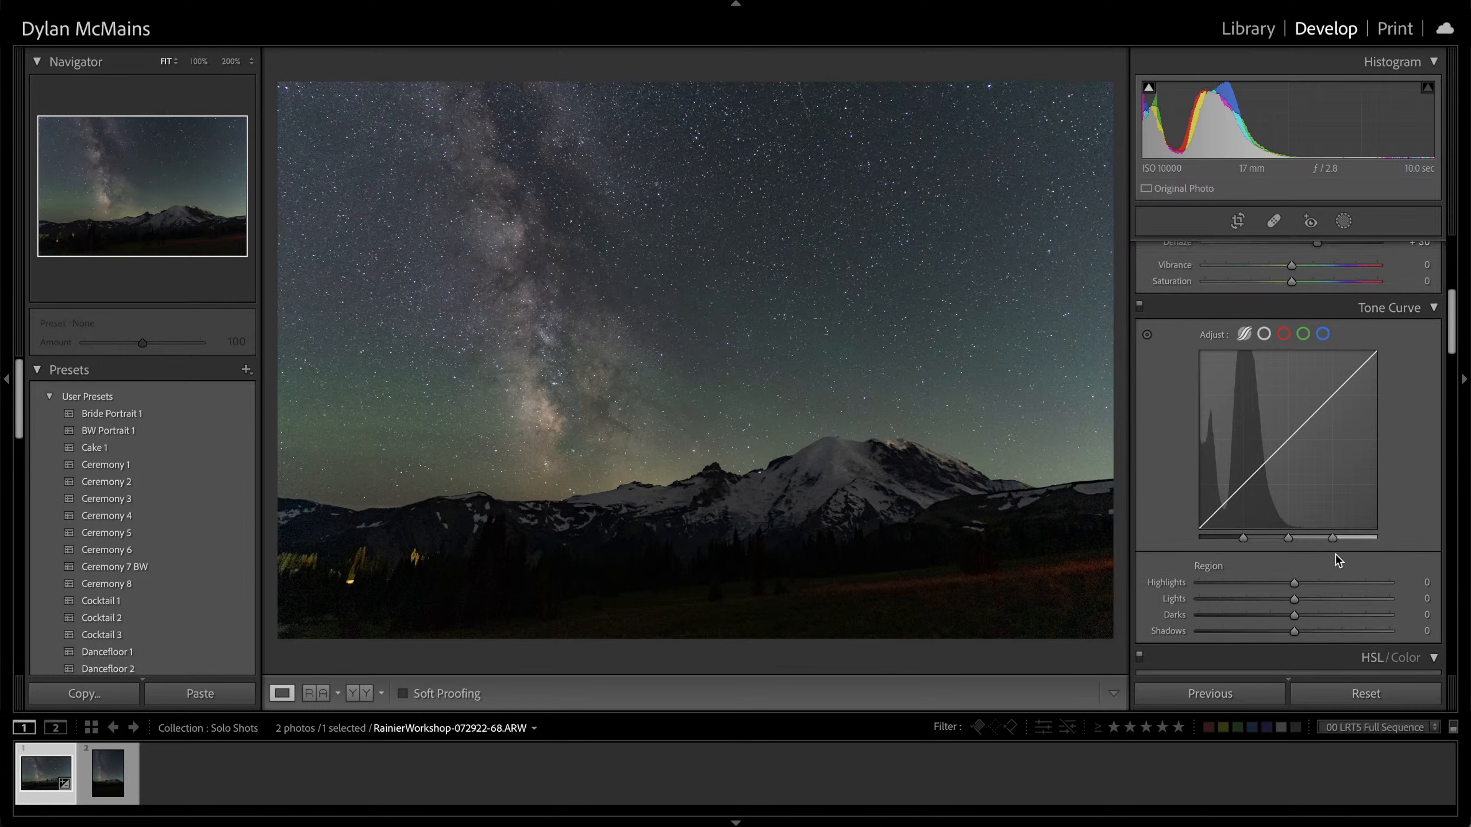
pyautogui.scroll(-1, 1335, 553)
pyautogui.moveTo(1324, 556)
pyautogui.mouseDown()
pyautogui.moveTo(1303, 555)
pyautogui.moveTo(1369, 557)
pyautogui.moveTo(1251, 557)
pyautogui.moveTo(1372, 558)
pyautogui.moveTo(1242, 557)
pyautogui.moveTo(1369, 560)
pyautogui.moveTo(1353, 557)
pyautogui.mouseUp()
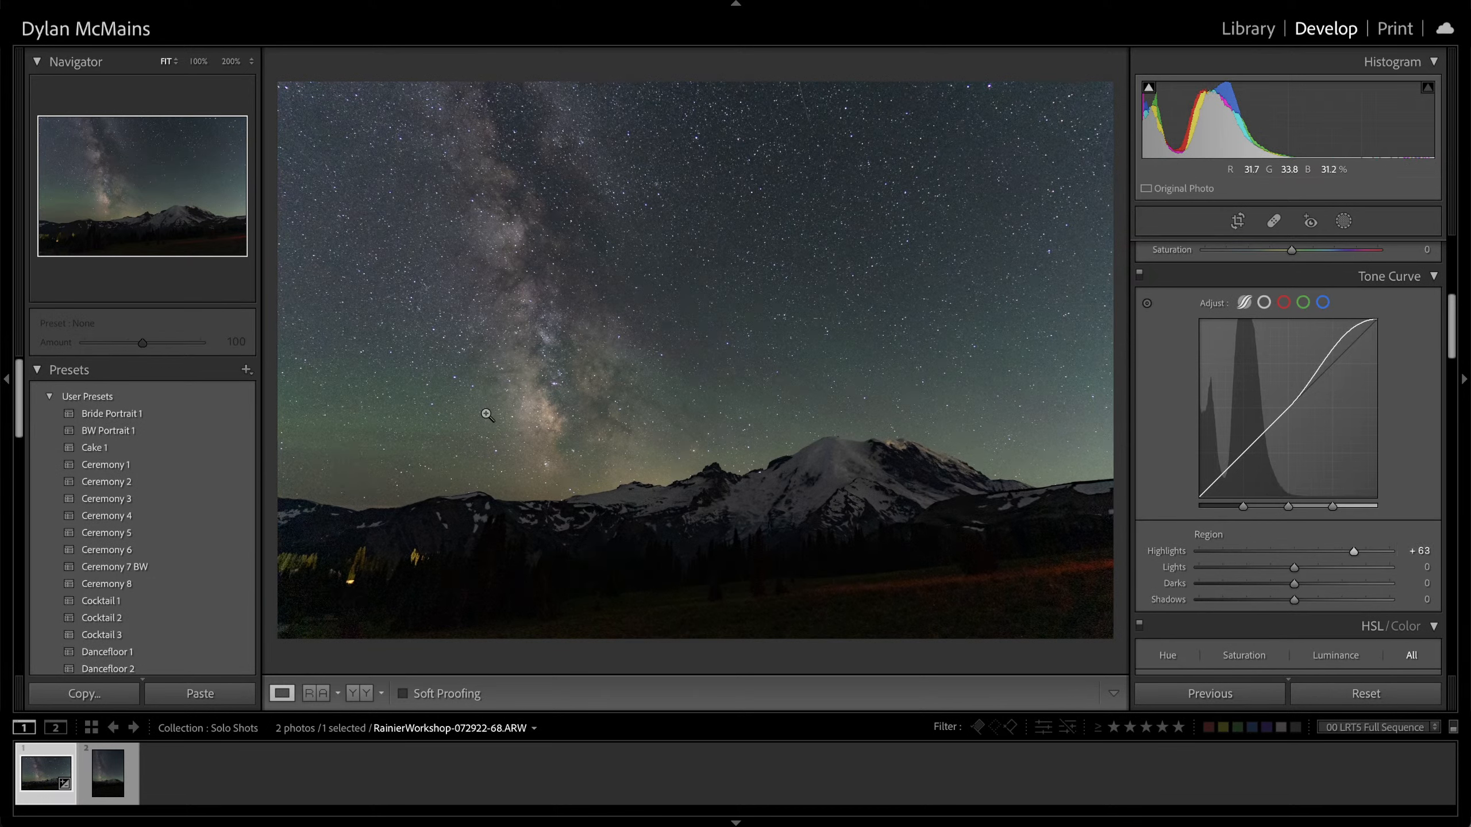
pyautogui.moveTo(1321, 551); pyautogui.dragTo(1363, 549)
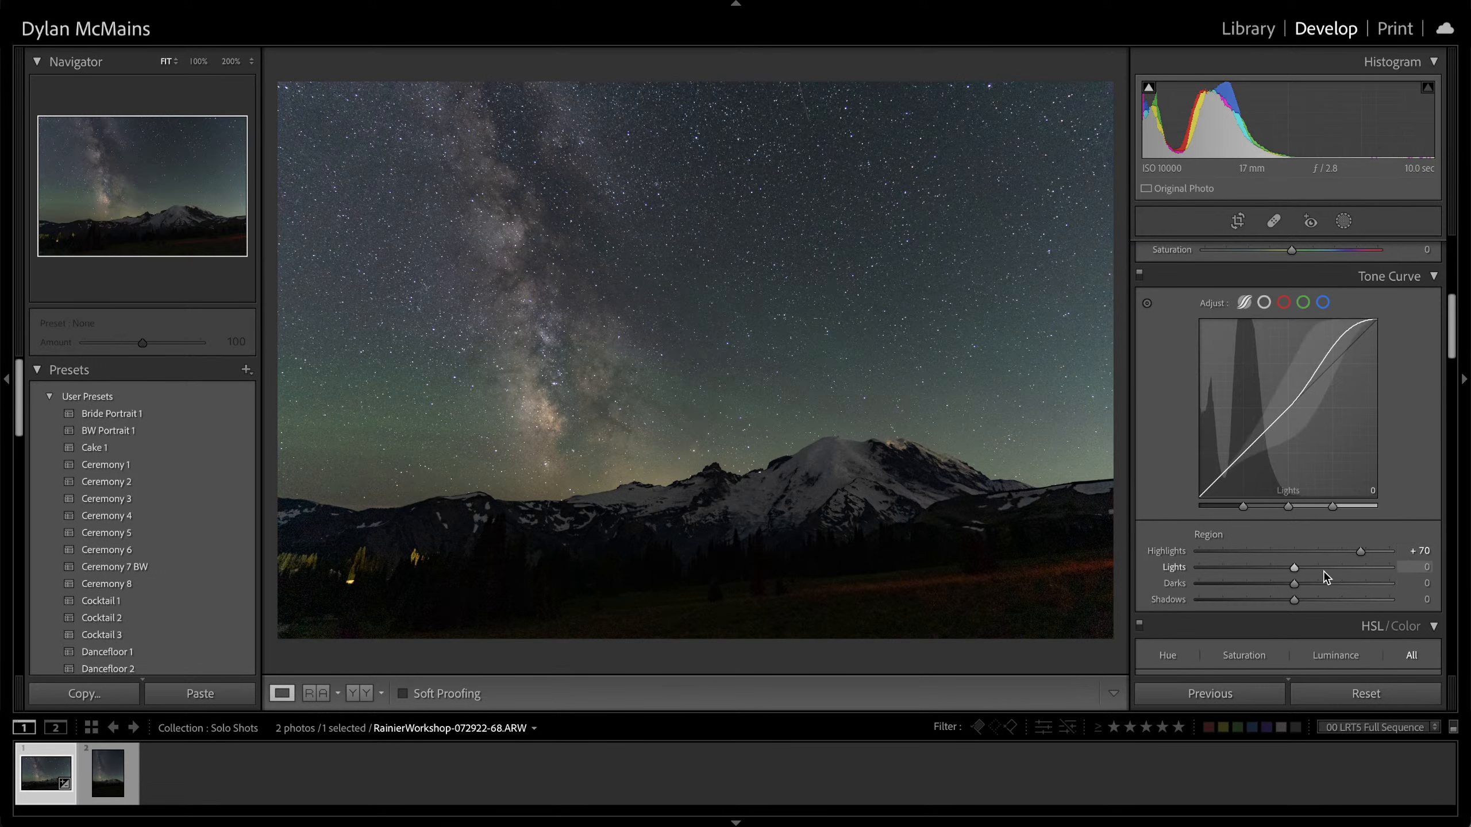
pyautogui.moveTo(1325, 576)
pyautogui.mouseDown()
pyautogui.moveTo(1346, 570)
pyautogui.moveTo(1295, 576)
pyautogui.moveTo(1335, 568)
pyautogui.moveTo(1308, 570)
pyautogui.moveTo(1322, 569)
pyautogui.mouseUp()
# Refine the tone curve regions with Darks at +12, Shadows at -5, Highlights at +68 and Lights at +29
pyautogui.scroll(-1, 1323, 573)
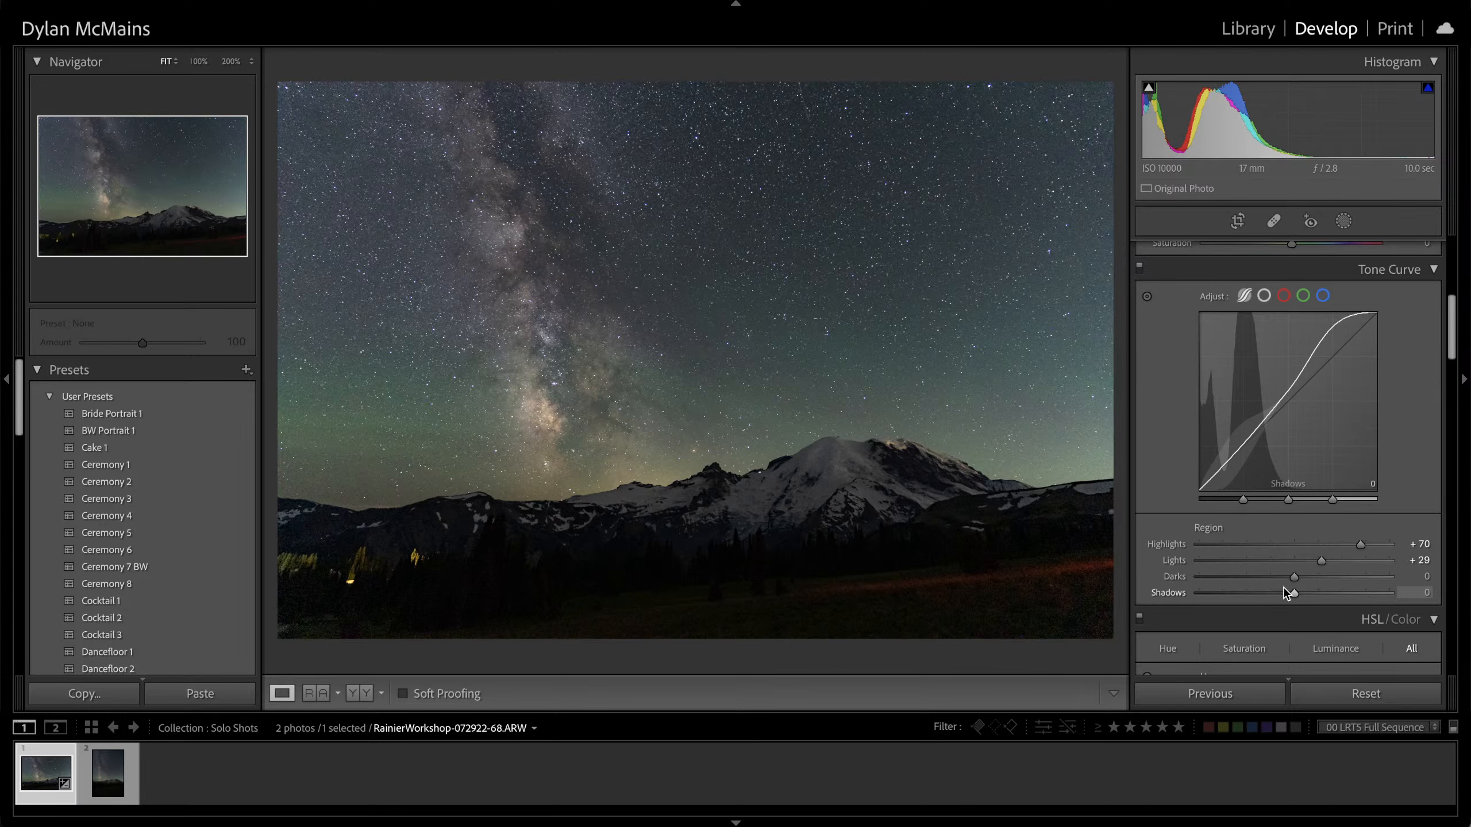
pyautogui.moveTo(1302, 577); pyautogui.dragTo(1283, 600)
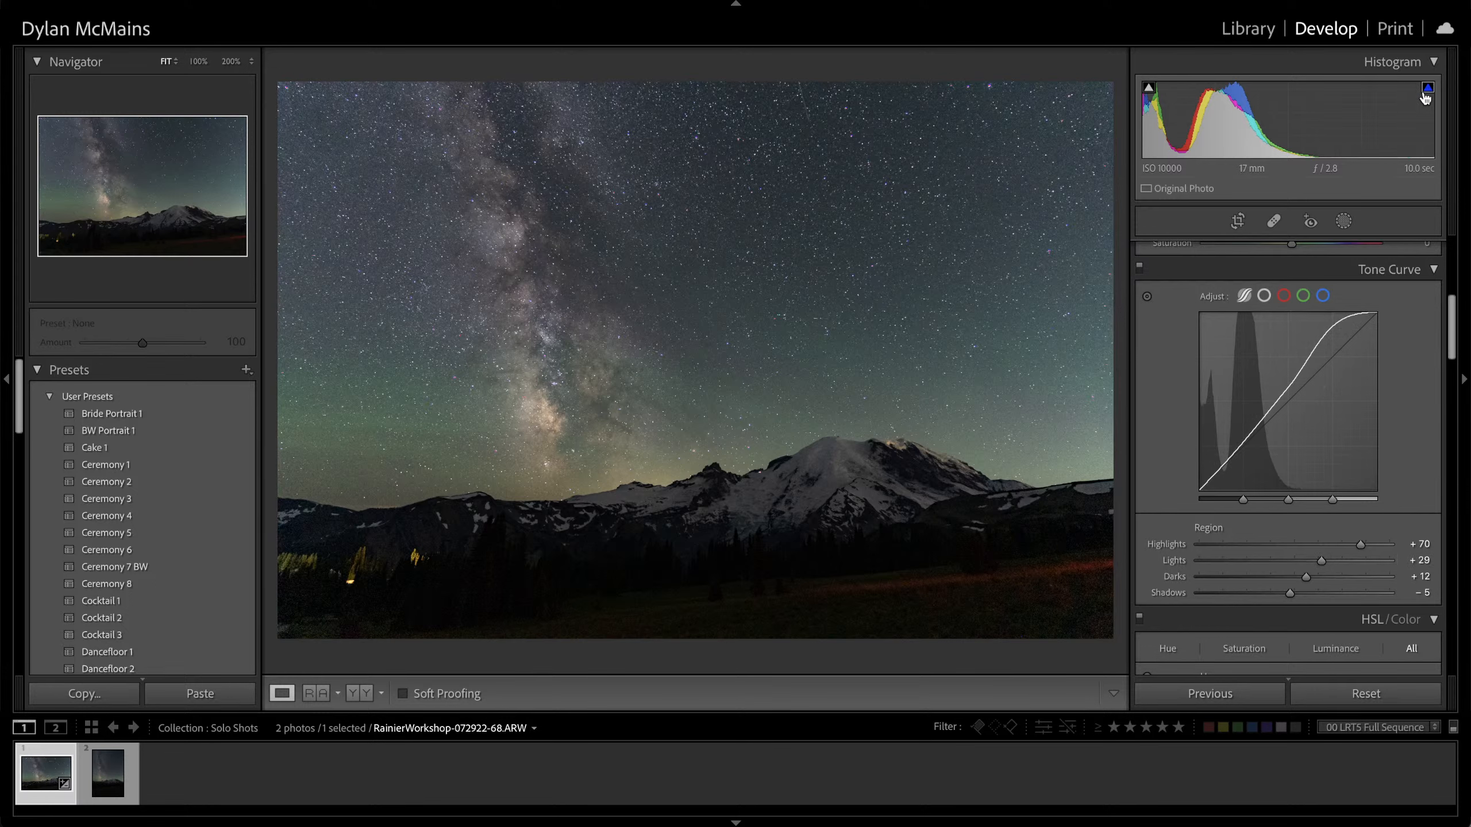
pyautogui.moveTo(1337, 543); pyautogui.dragTo(1300, 561)
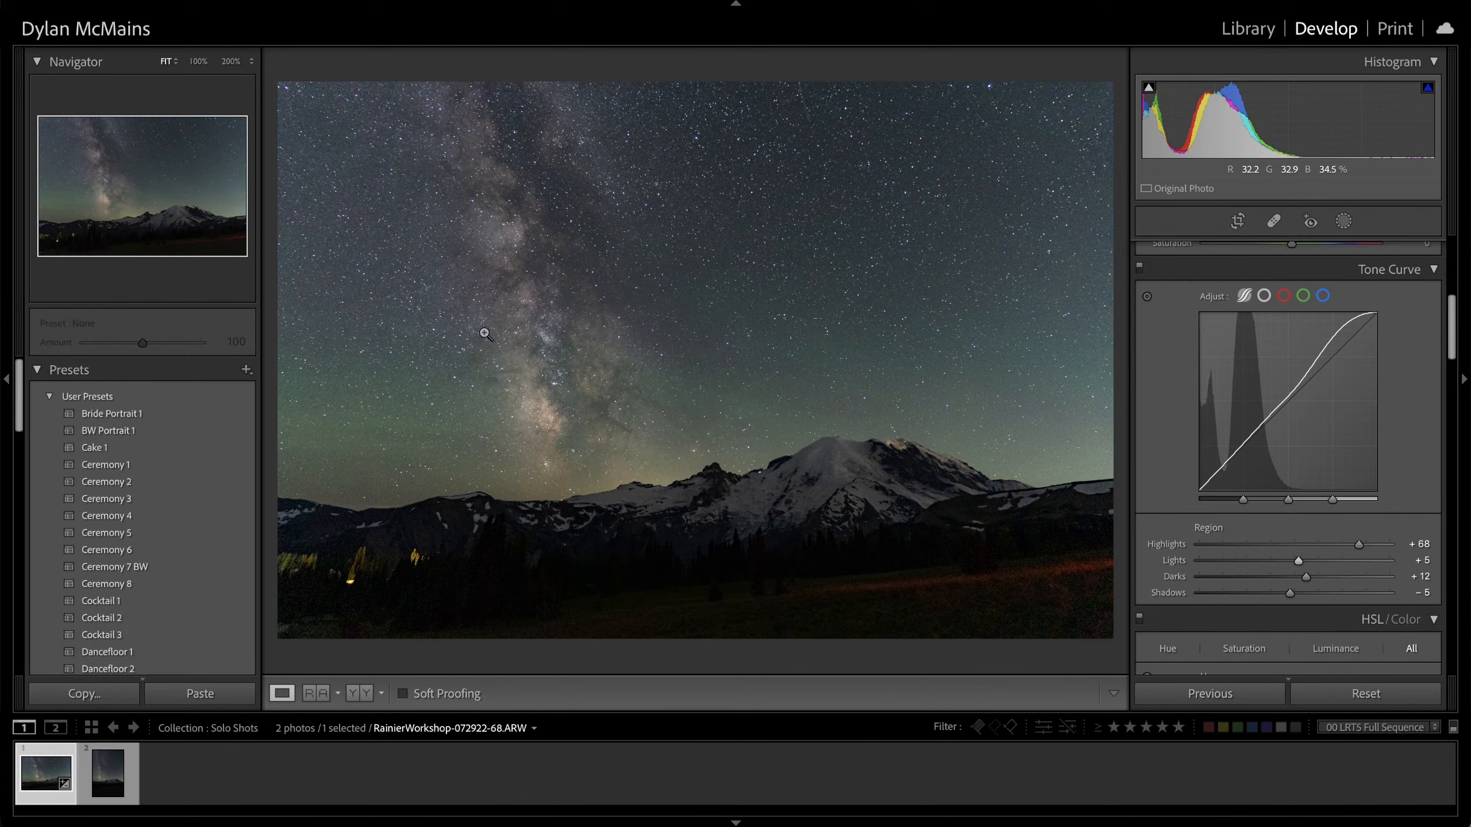
pyautogui.click(1319, 561)
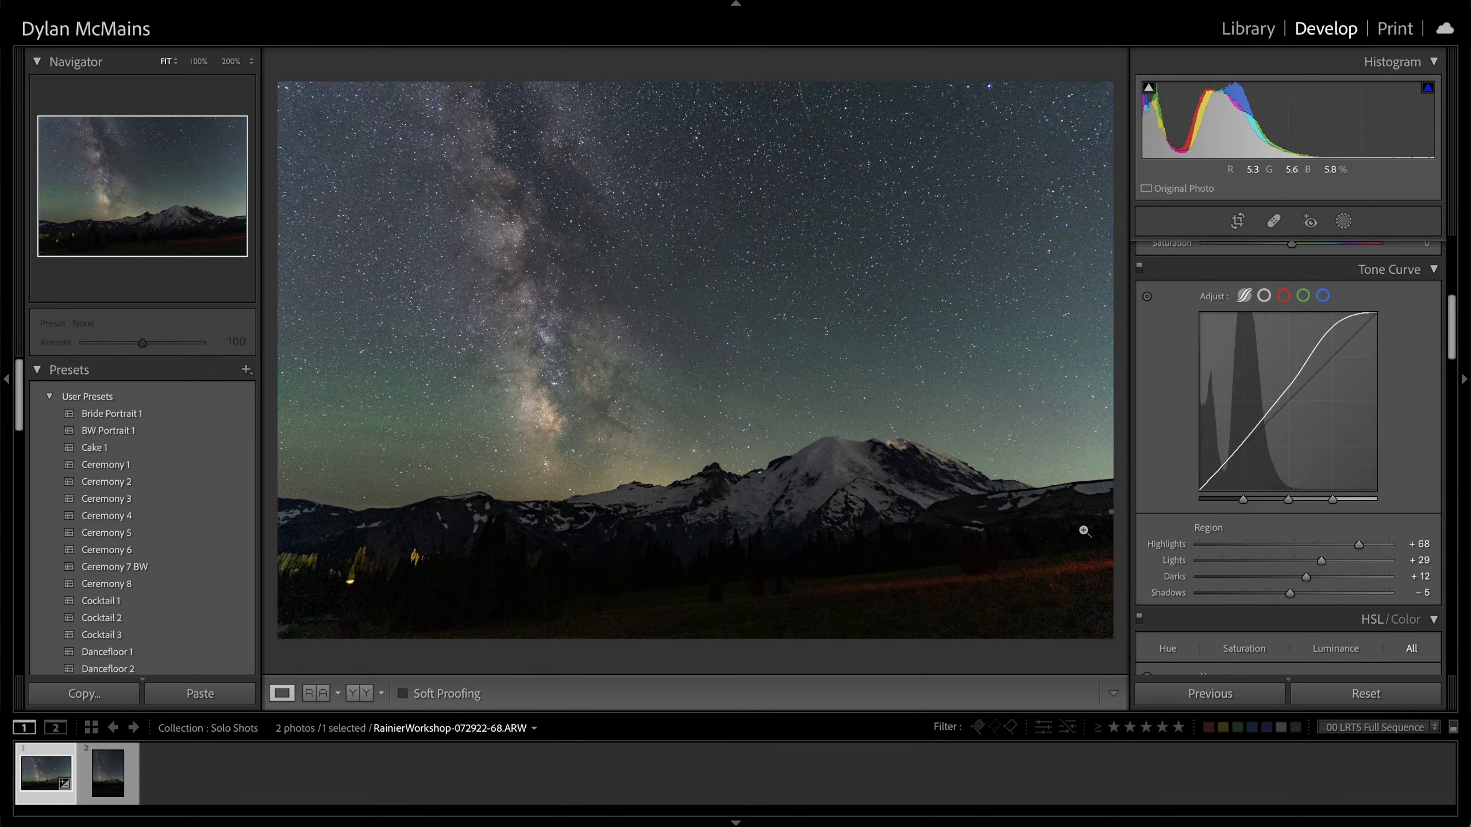
# Add a post-crop vignette to the photo with its Amount set to -20
pyautogui.scroll(-10, 1170, 531)
pyautogui.scroll(-3, 1169, 534)
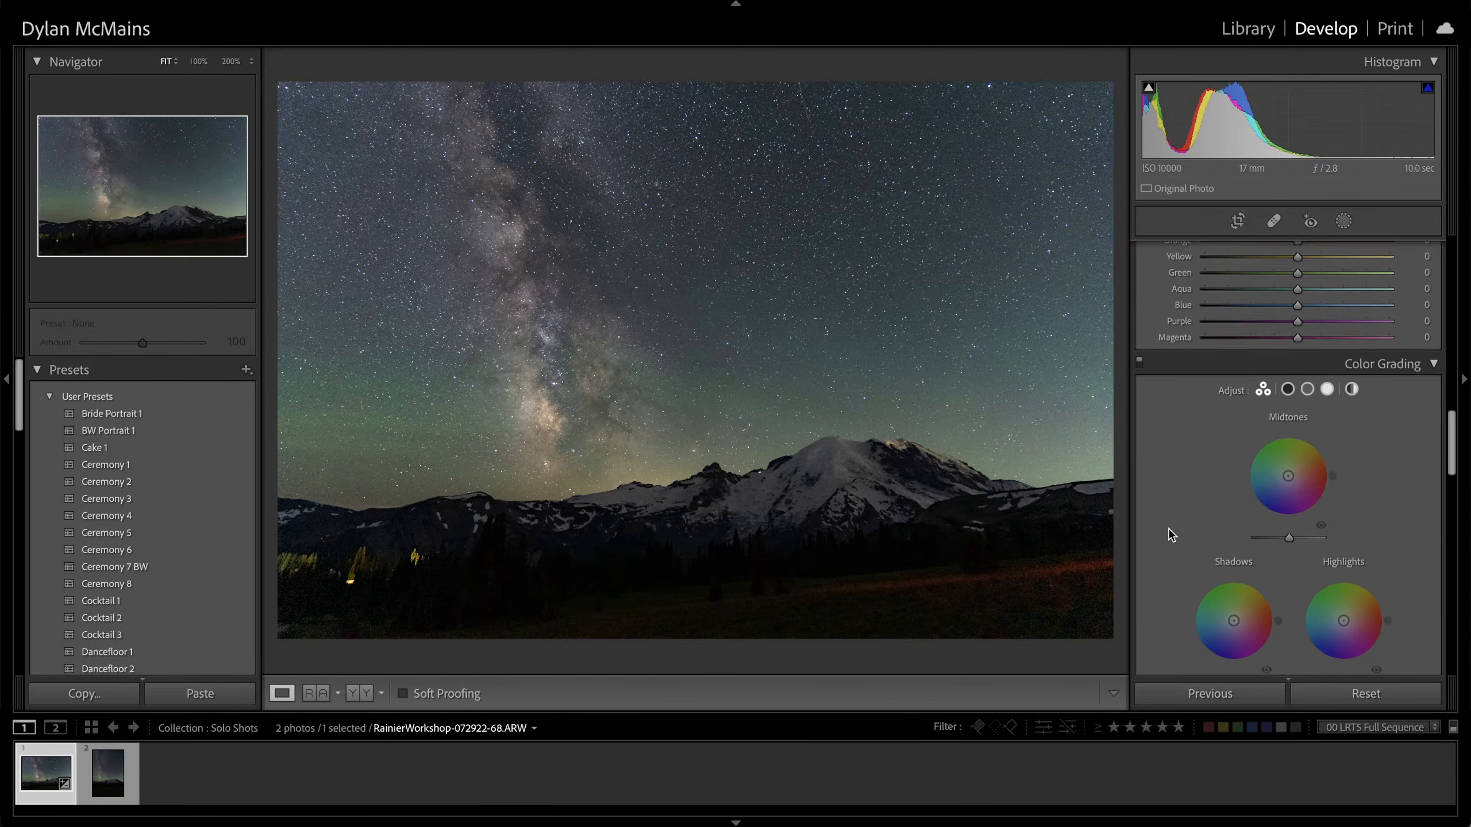
pyautogui.scroll(12, 1171, 533)
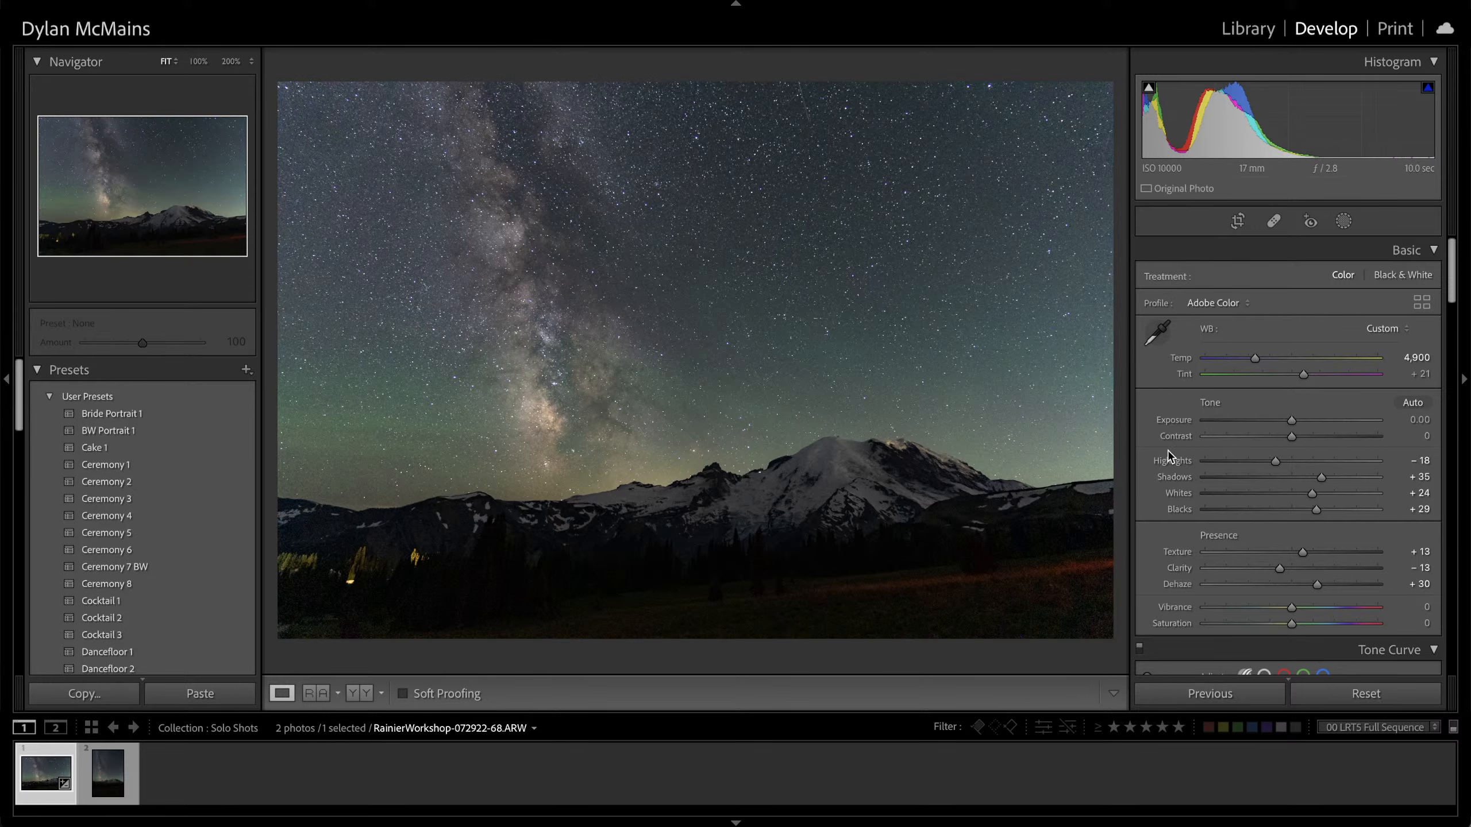
pyautogui.scroll(-1, 1169, 450)
pyautogui.scroll(-10, 1169, 448)
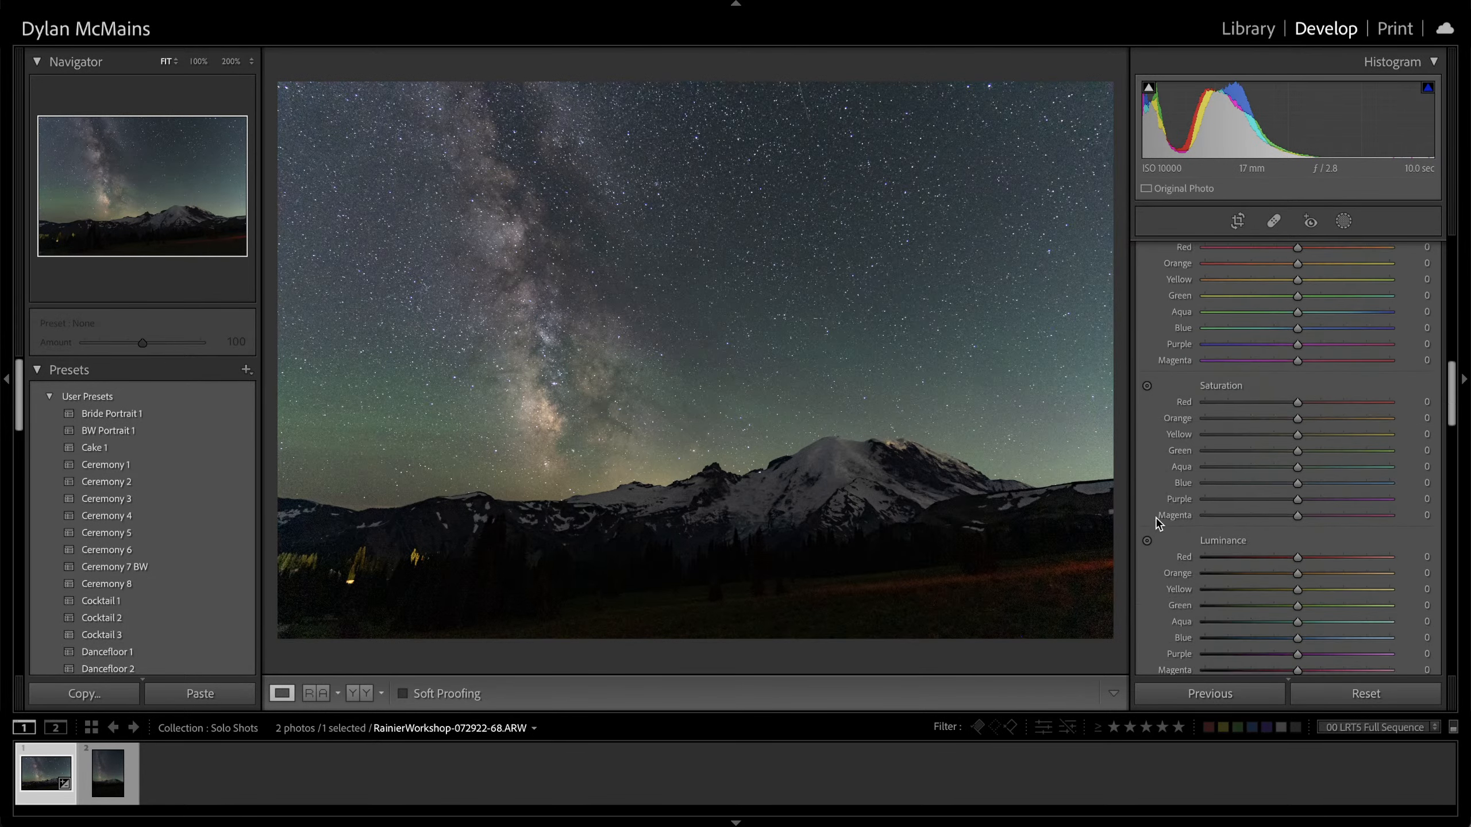
pyautogui.scroll(-8, 1157, 524)
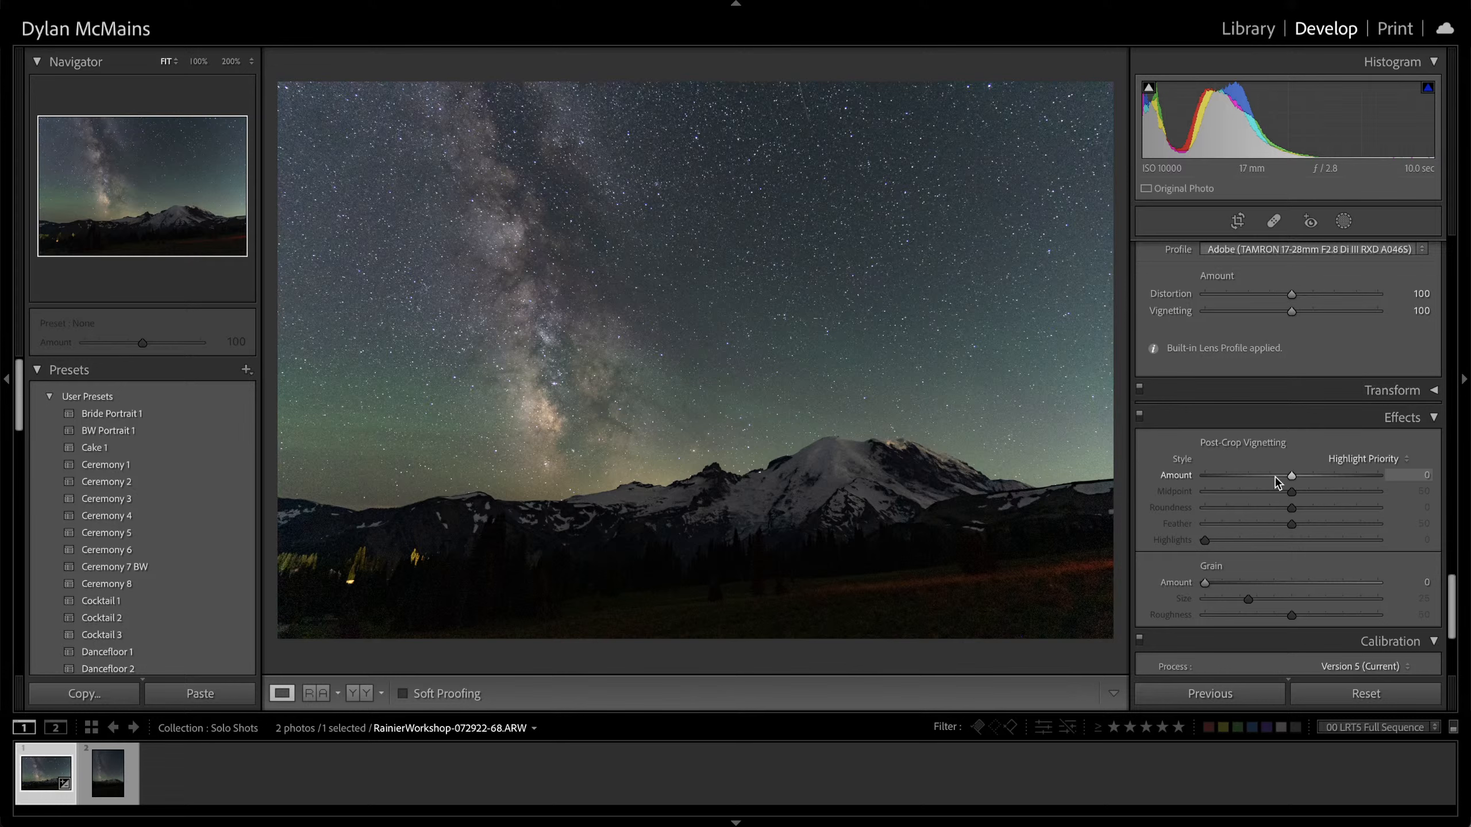
pyautogui.moveTo(1291, 475); pyautogui.dragTo(1271, 476)
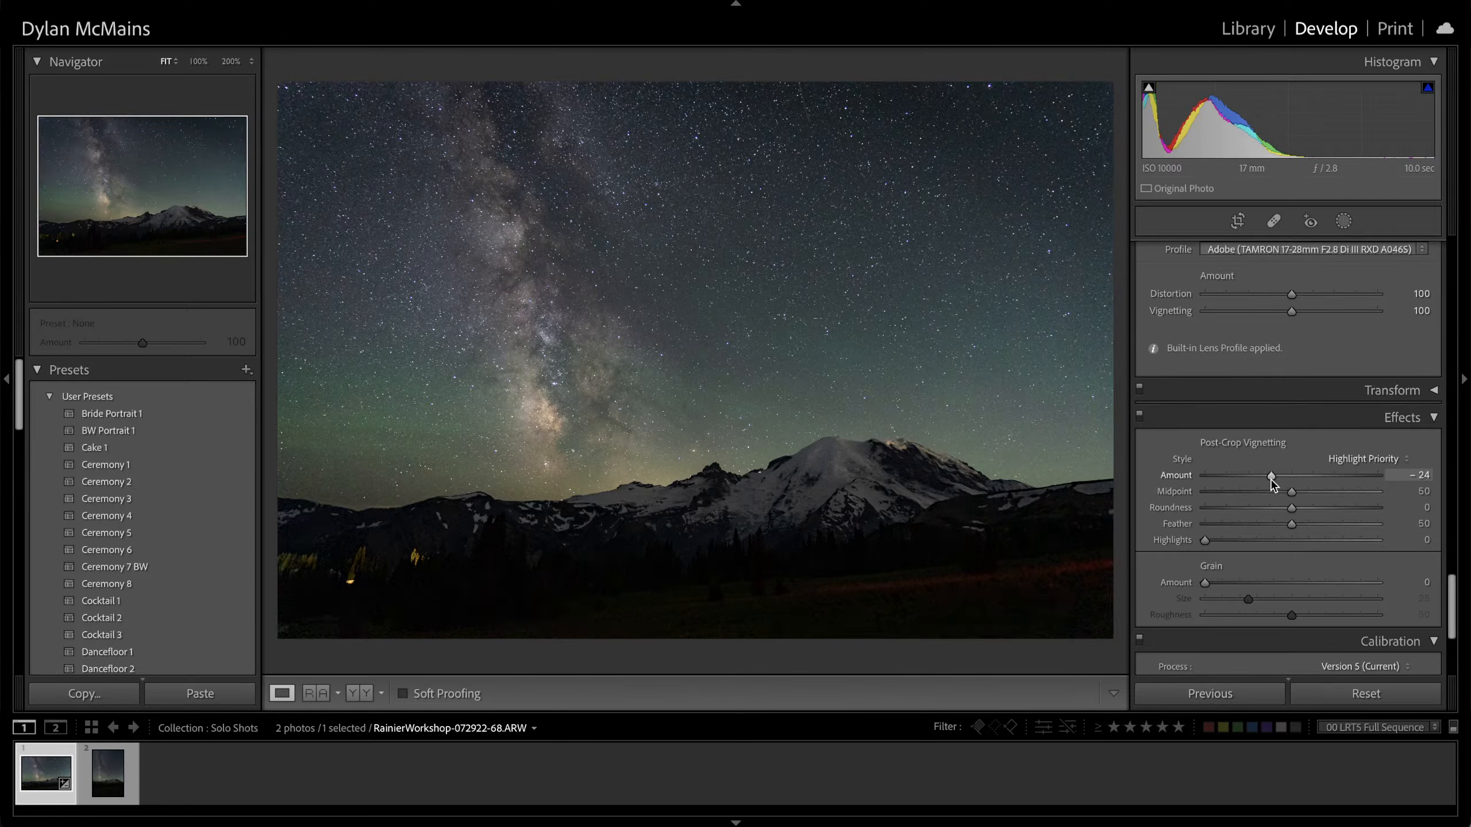
pyautogui.click(1390, 476)
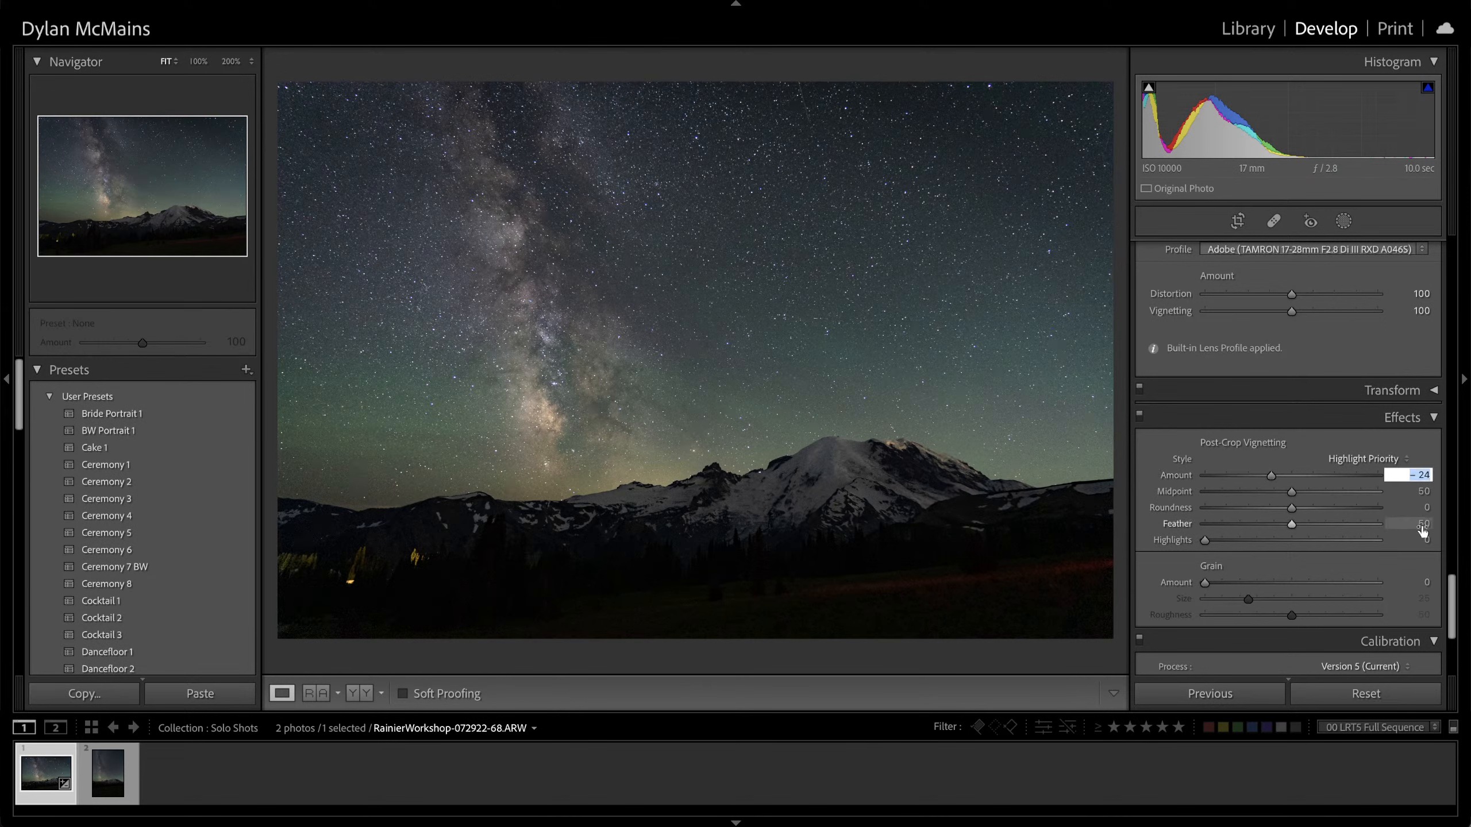
pyautogui.write('-20')
pyautogui.press('Return')
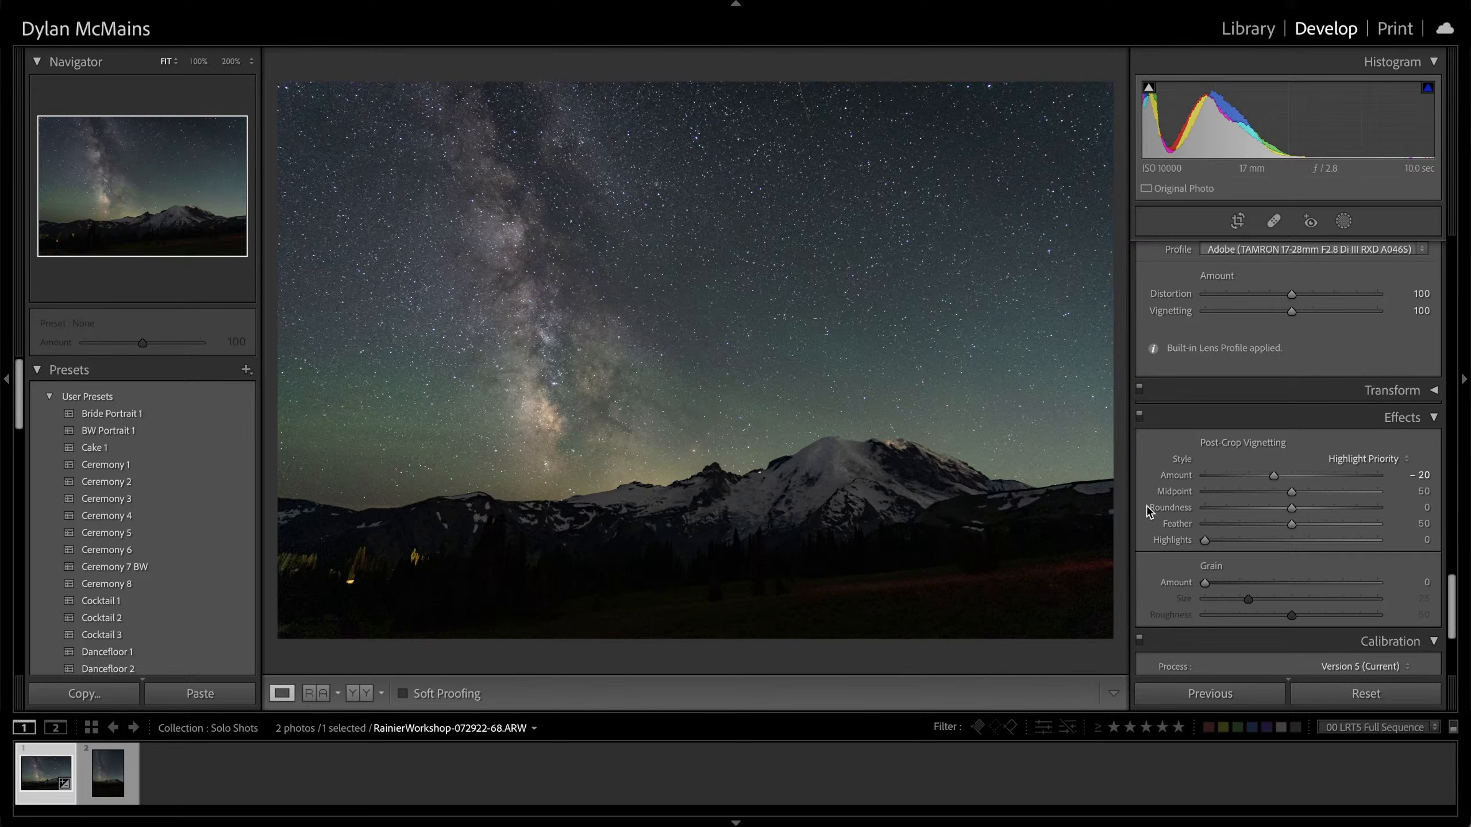
# Compare the photo with and without the Effects adjustments
pyautogui.click(1139, 415)
pyautogui.click(1138, 414)
pyautogui.click(1139, 418)
pyautogui.click(1139, 418)
pyautogui.click(1139, 418)
pyautogui.click(1139, 420)
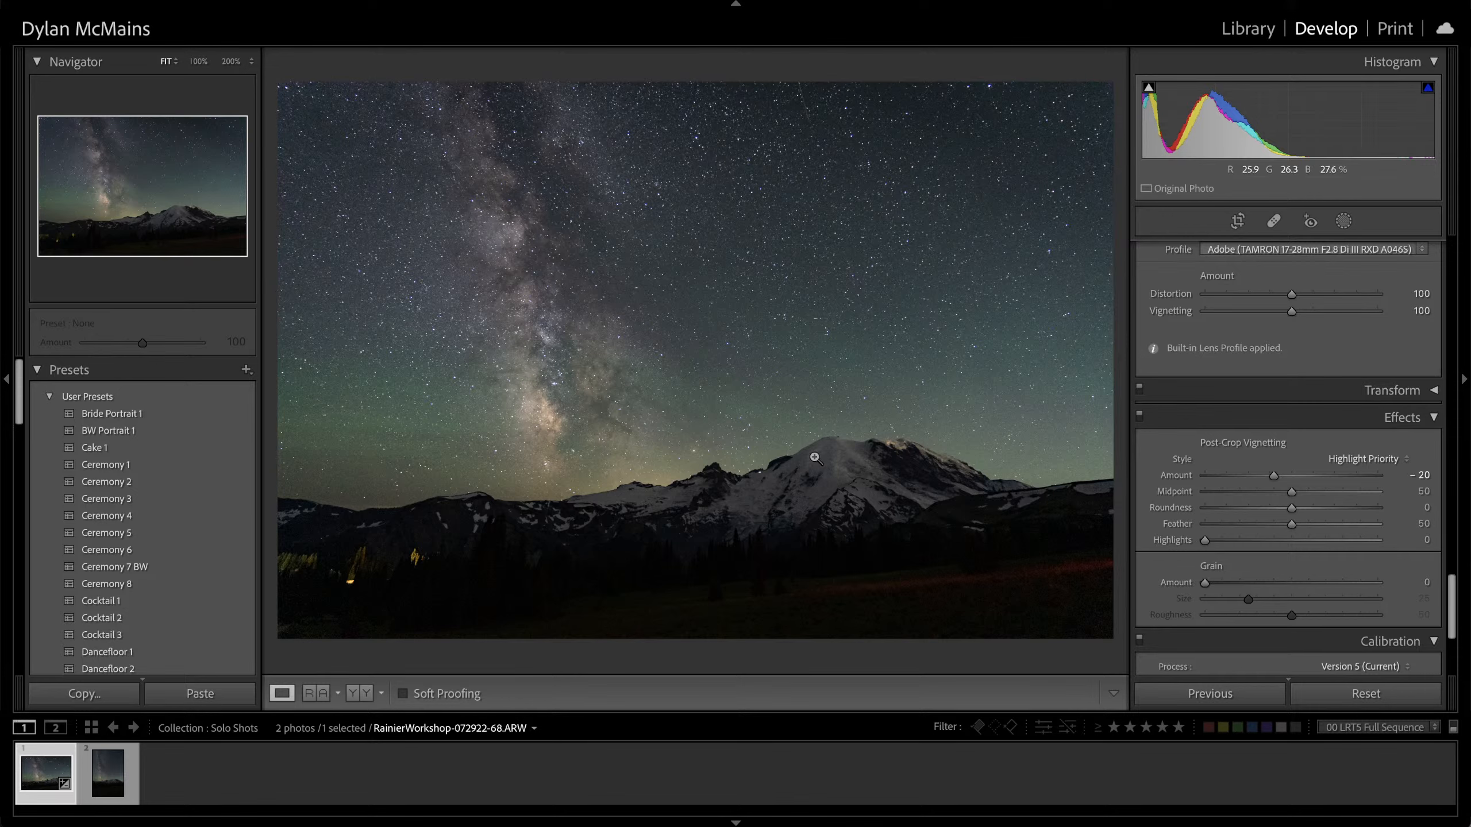
# Raise the photo's Vibrance to +15
pyautogui.scroll(20, 1165, 475)
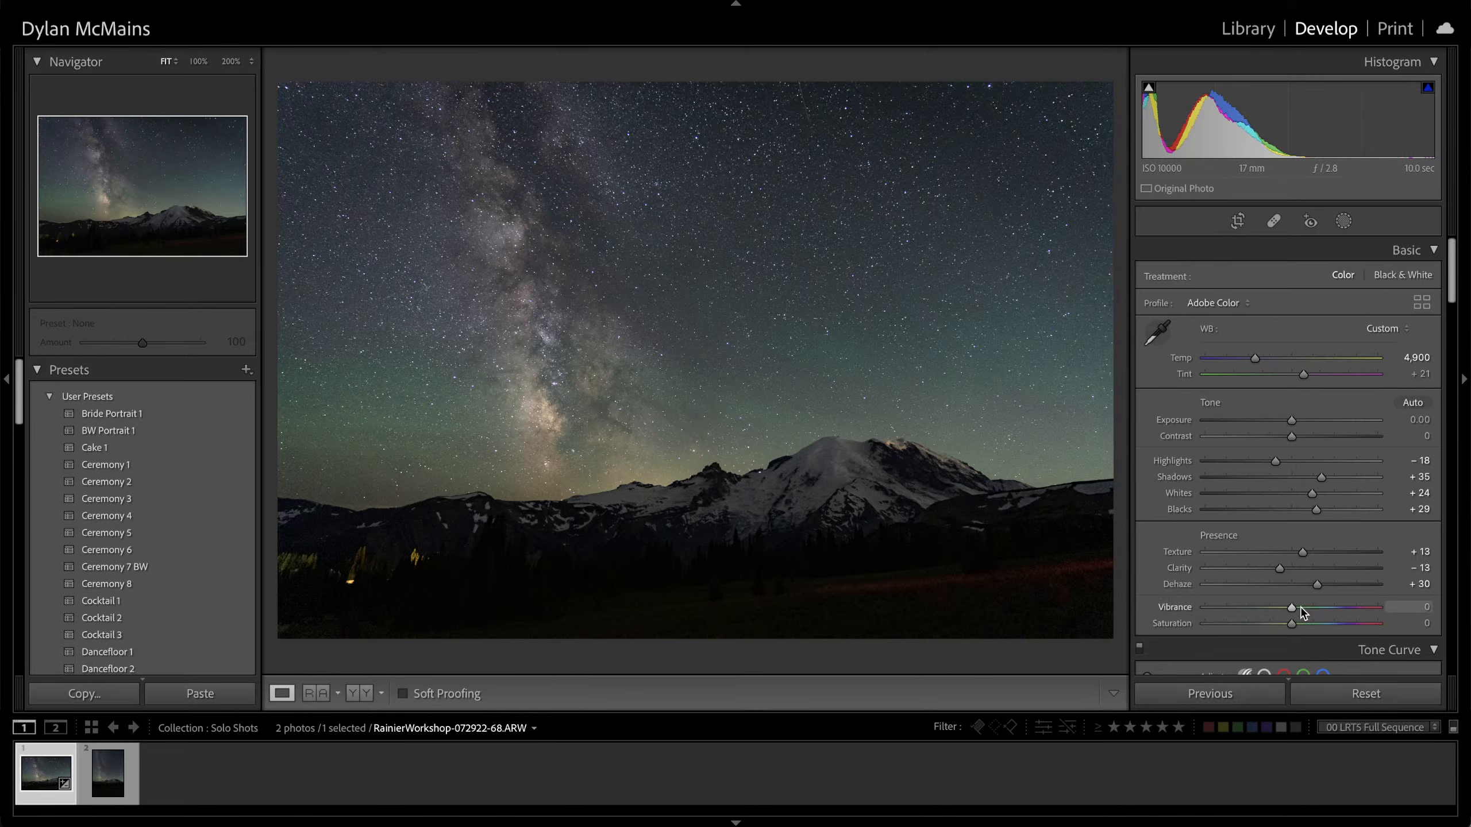
pyautogui.moveTo(1301, 610); pyautogui.dragTo(1305, 611)
# Try an Orange saturation of +28 in the HSL adjustments and undo it
pyautogui.scroll(-15, 1172, 577)
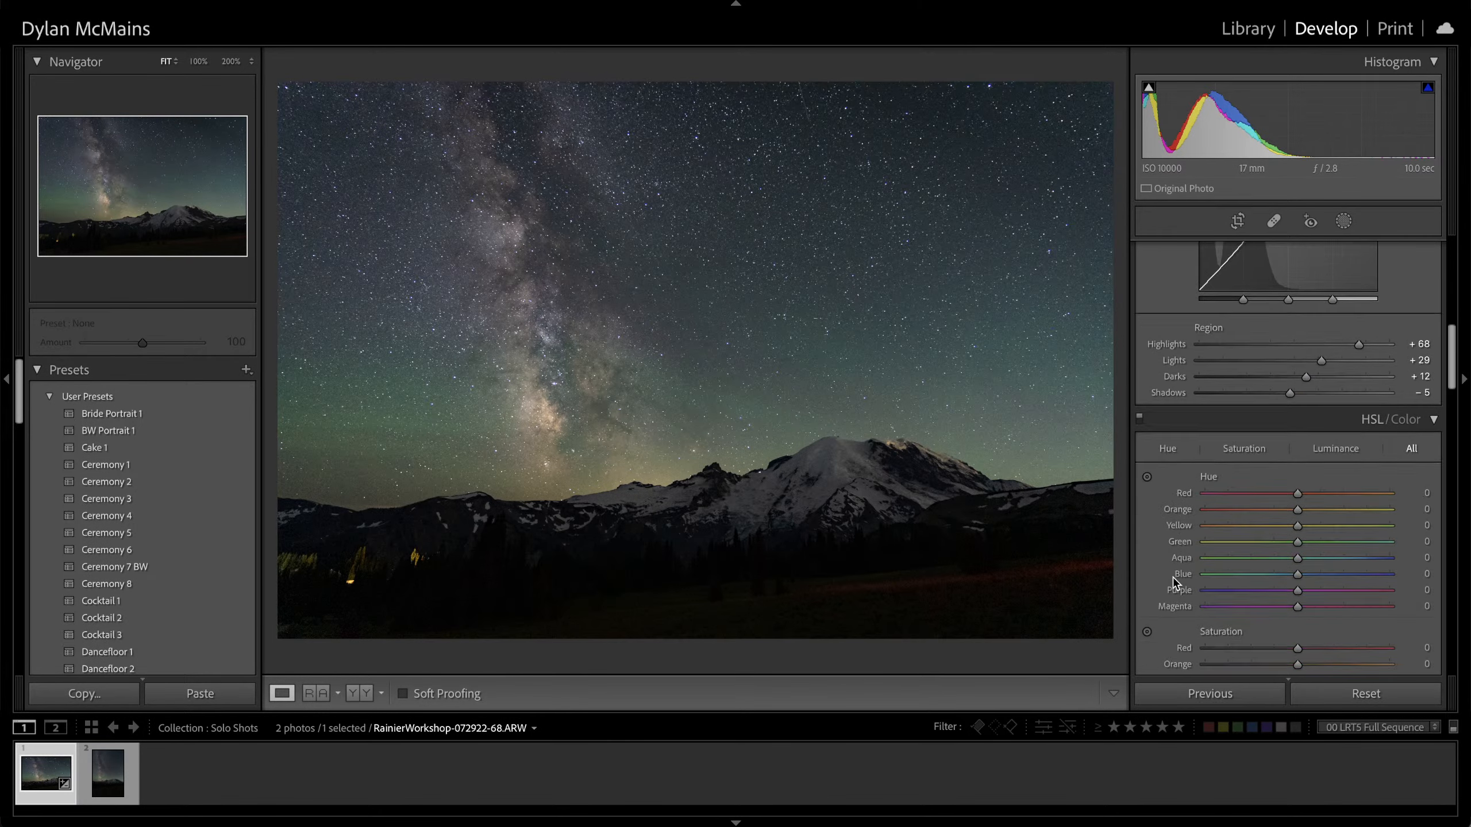
pyautogui.scroll(4, 1167, 567)
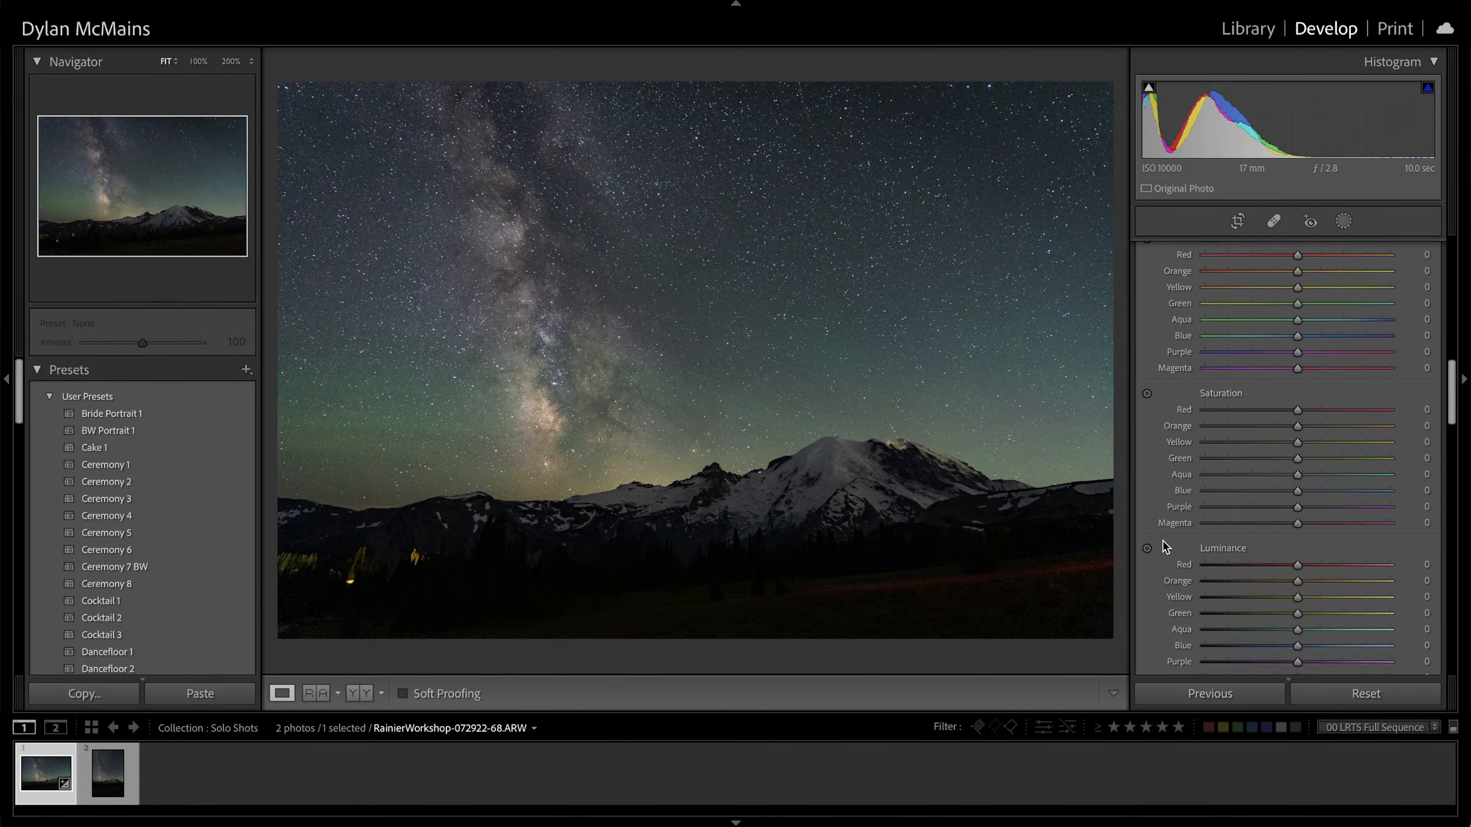
pyautogui.scroll(-1, 1166, 546)
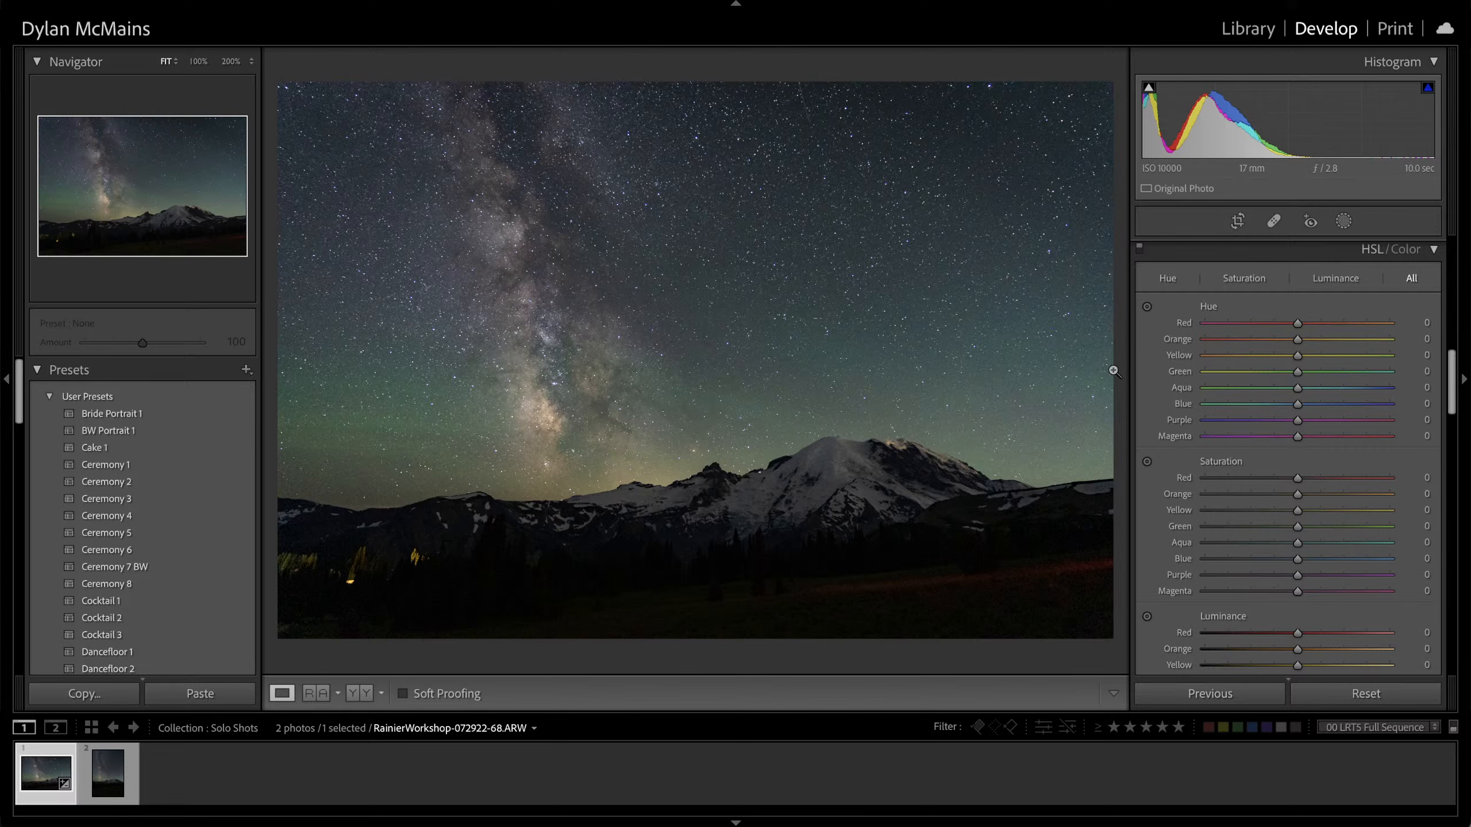
pyautogui.moveTo(1232, 505); pyautogui.dragTo(1325, 493)
pyautogui.hotkey('ctrl', 'z')
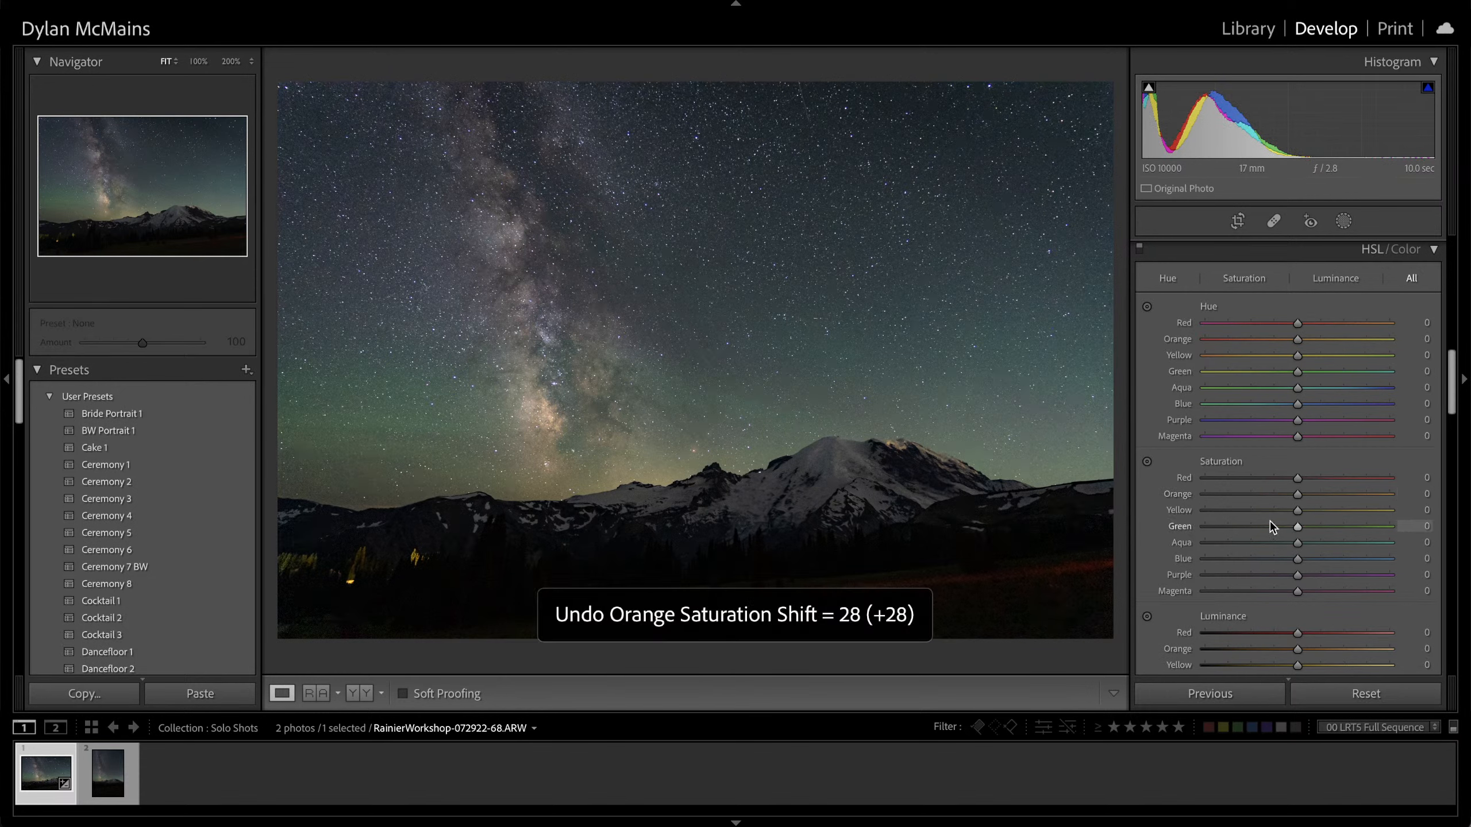
# Target the Milky Way core to set saturation to Orange +33 and Yellow +22, and luminance to Orange +7 and Yellow +5
pyautogui.click(1147, 462)
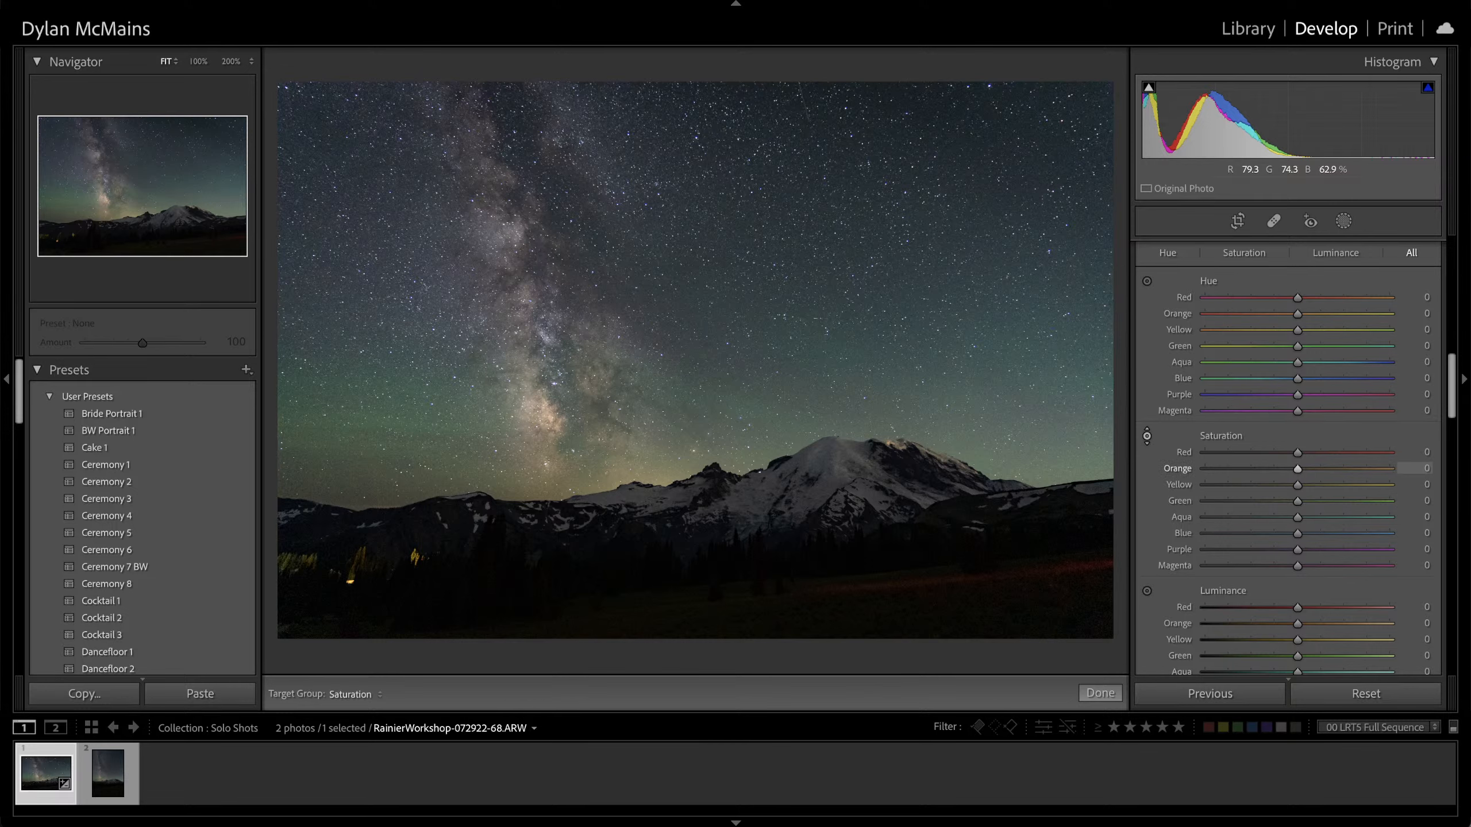
pyautogui.moveTo(546, 422); pyautogui.dragTo(546, 399)
pyautogui.moveTo(546, 399); pyautogui.dragTo(546, 377)
pyautogui.moveTo(549, 427); pyautogui.dragTo(548, 413)
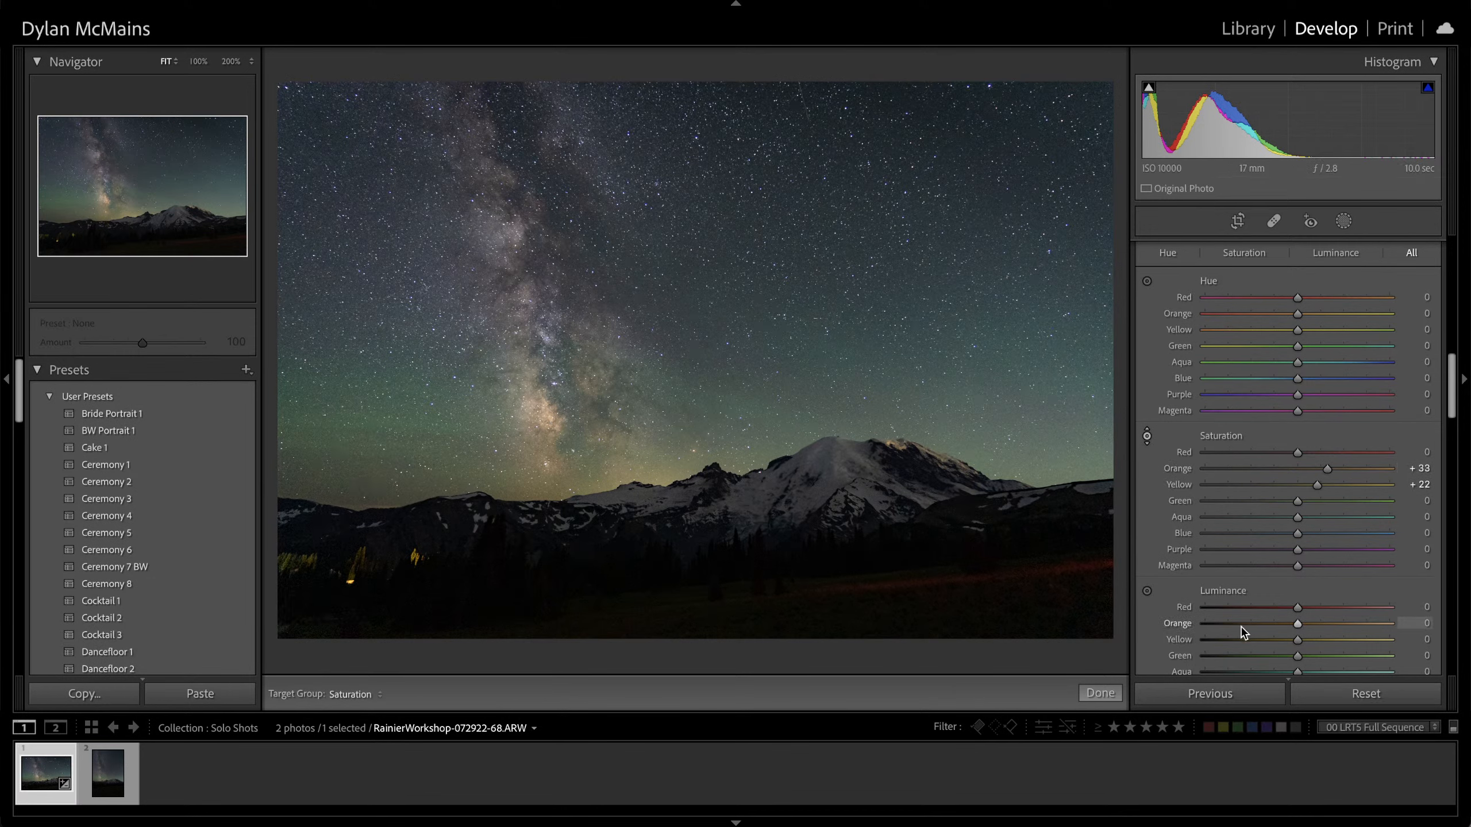
pyautogui.click(1146, 591)
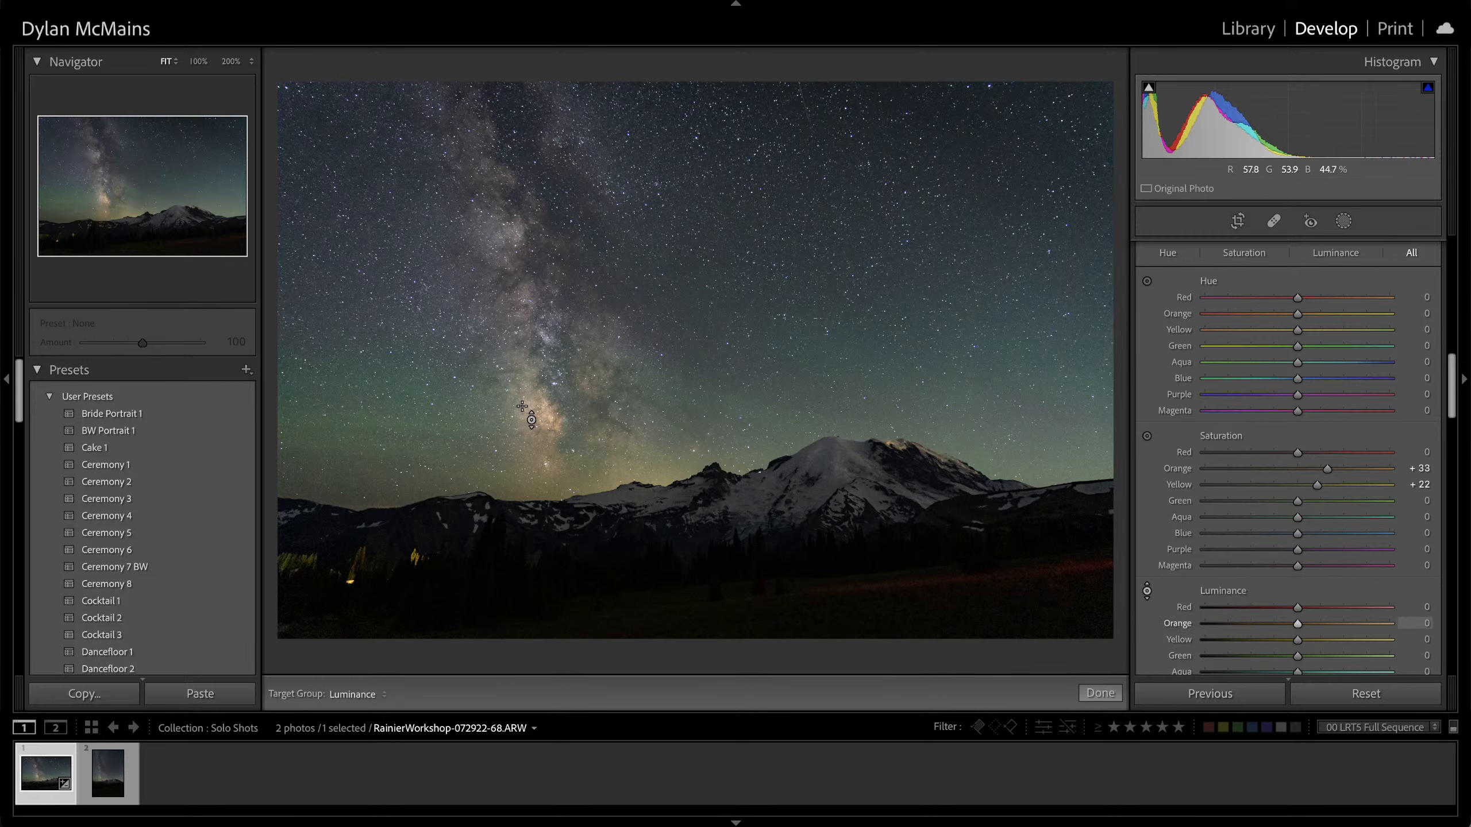
pyautogui.moveTo(557, 431); pyautogui.dragTo(558, 419)
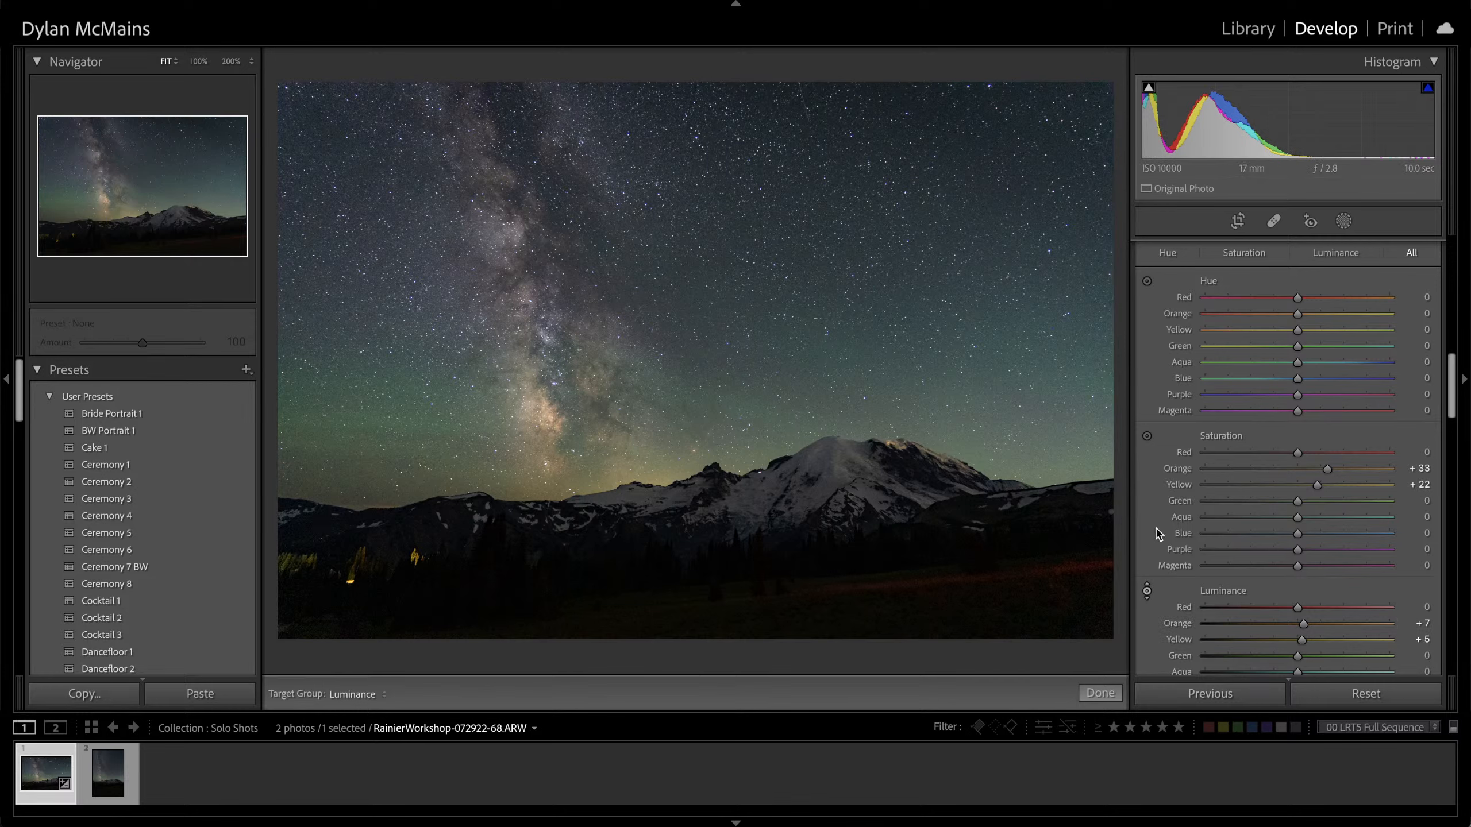
# Compare the edited photo with its unedited version several times
pyautogui.scroll(10, 1156, 533)
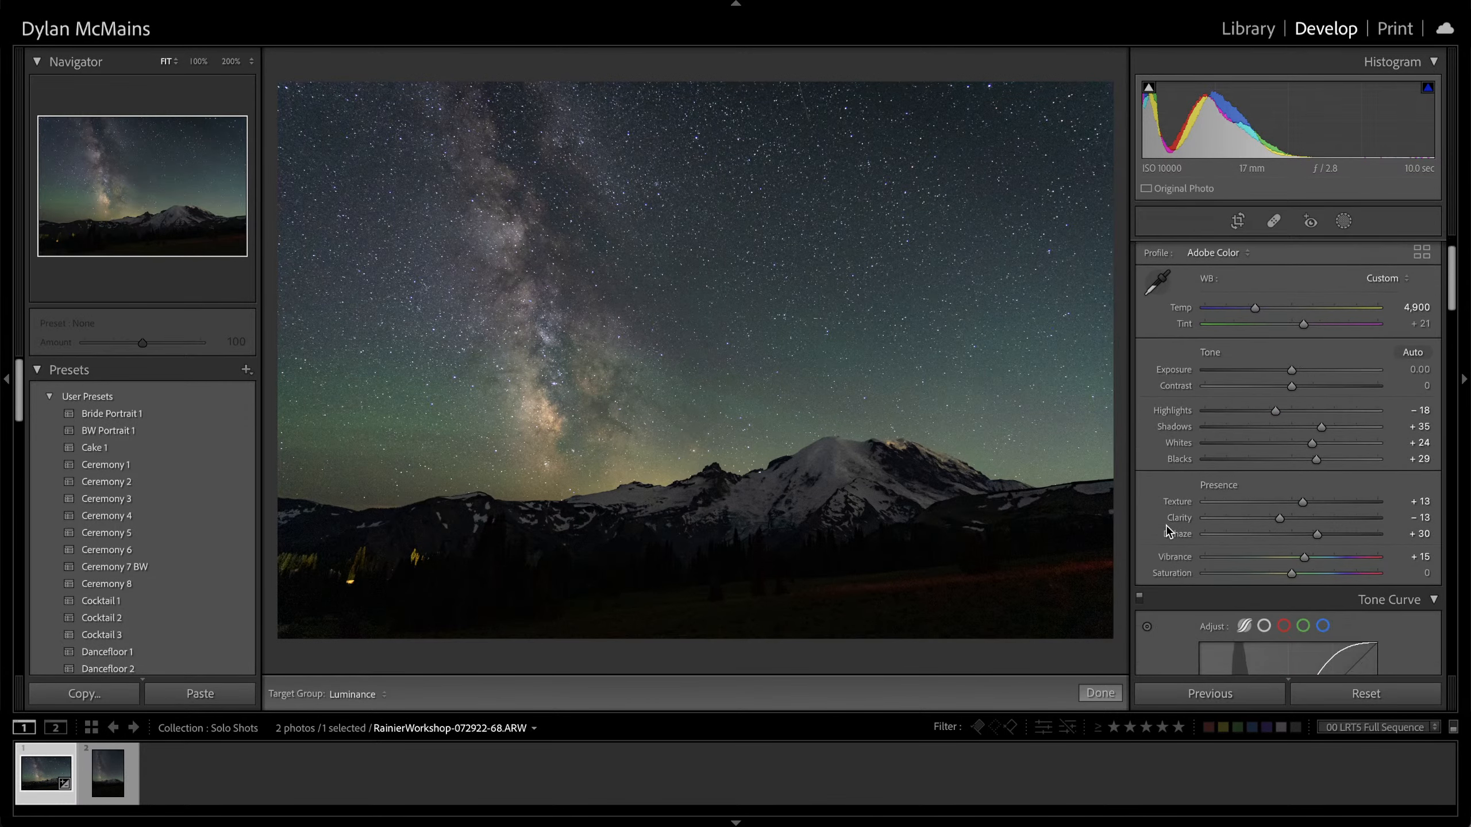
pyautogui.scroll(-1, 1166, 525)
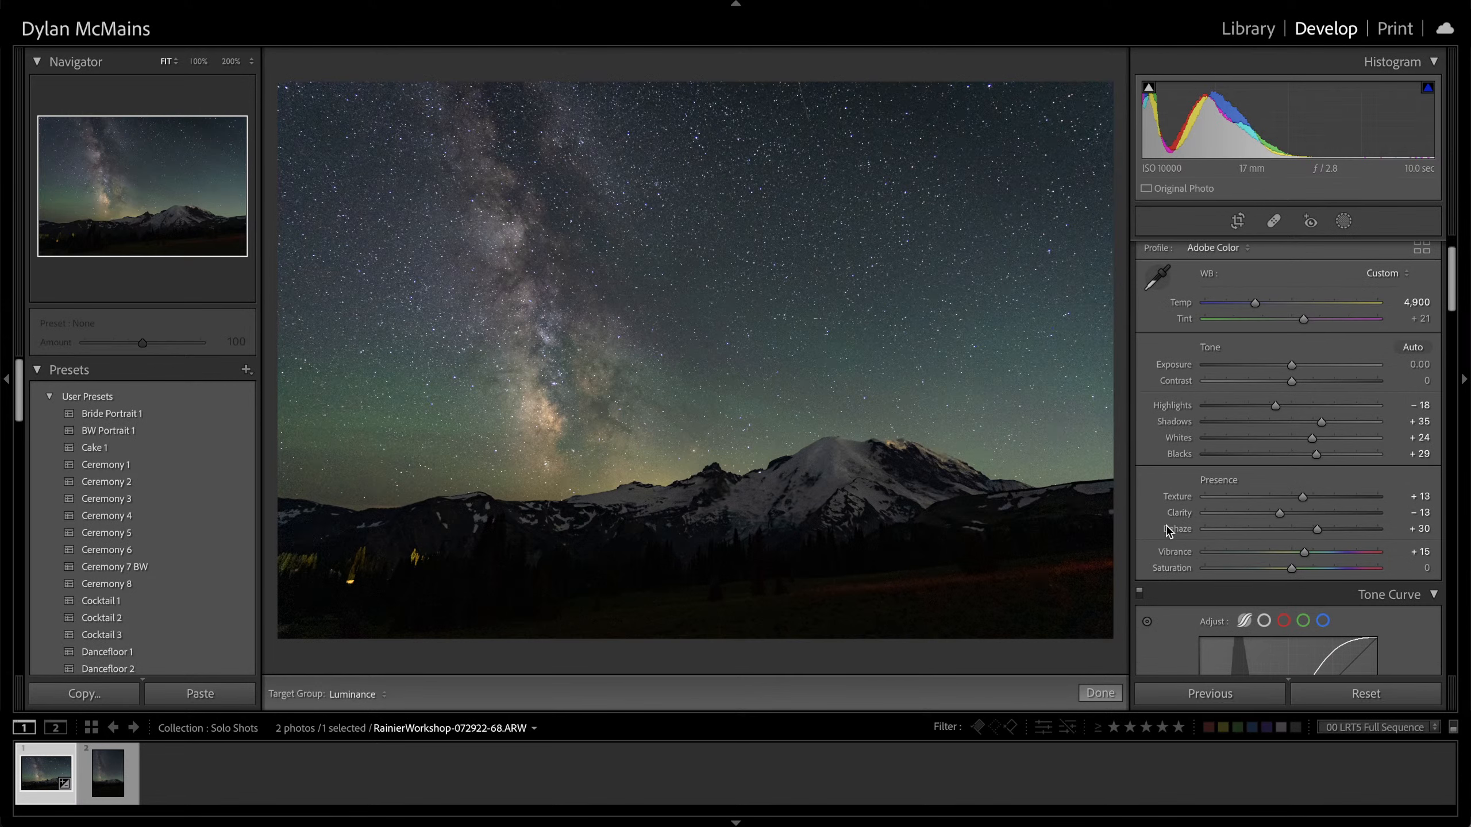
pyautogui.press('\\')
pyautogui.press('\\')
pyautogui.press('\\')
pyautogui.press('\\')
pyautogui.press('\\')
pyautogui.press('\\')
pyautogui.press('\\')
pyautogui.press('\\')
pyautogui.press('\\')
pyautogui.press('\\')
# Crop the photo slightly tighter at its original aspect ratio and apply the crop
pyautogui.press('r')
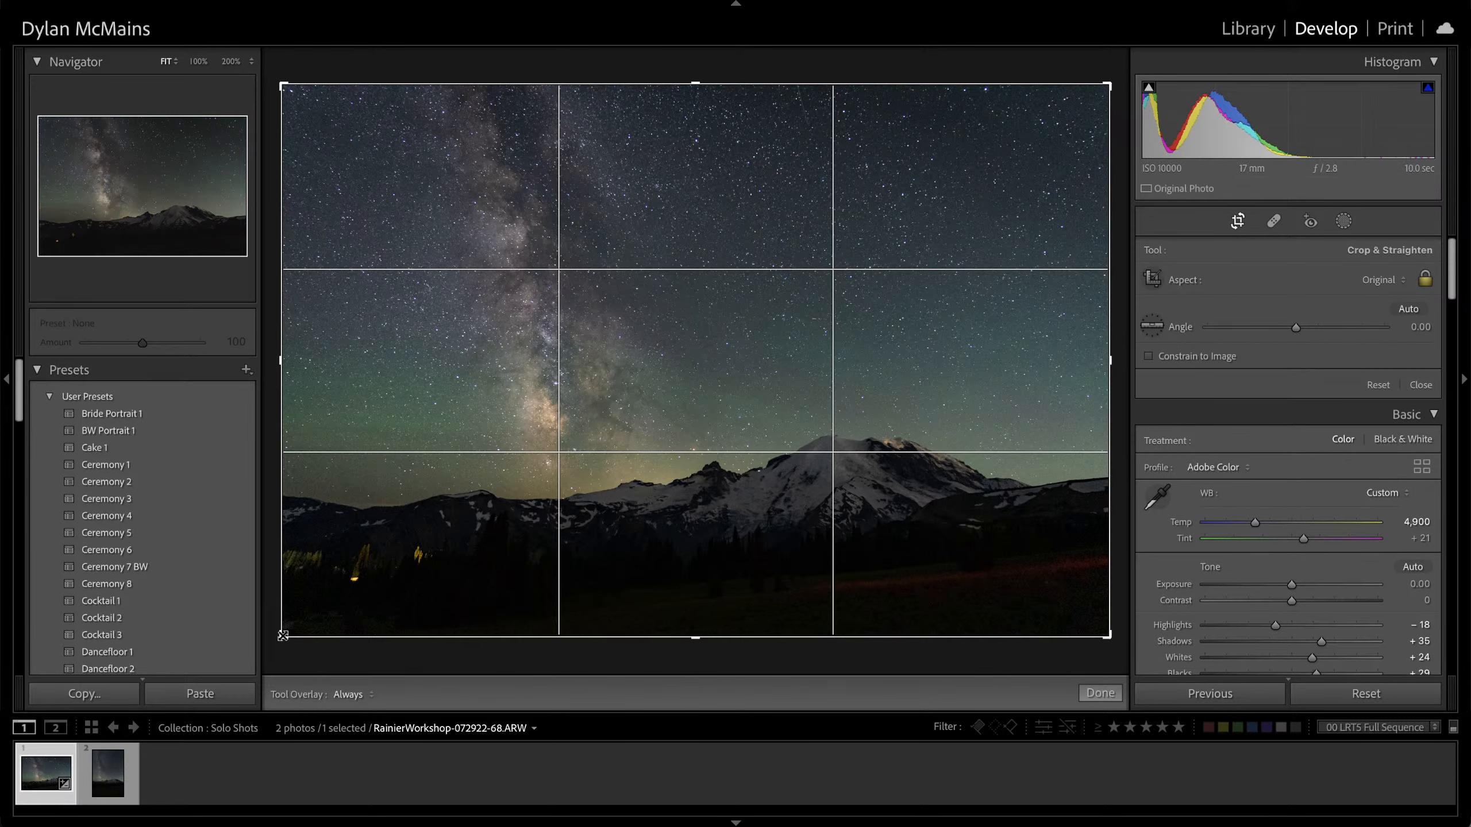
pyautogui.moveTo(282, 635); pyautogui.dragTo(293, 633)
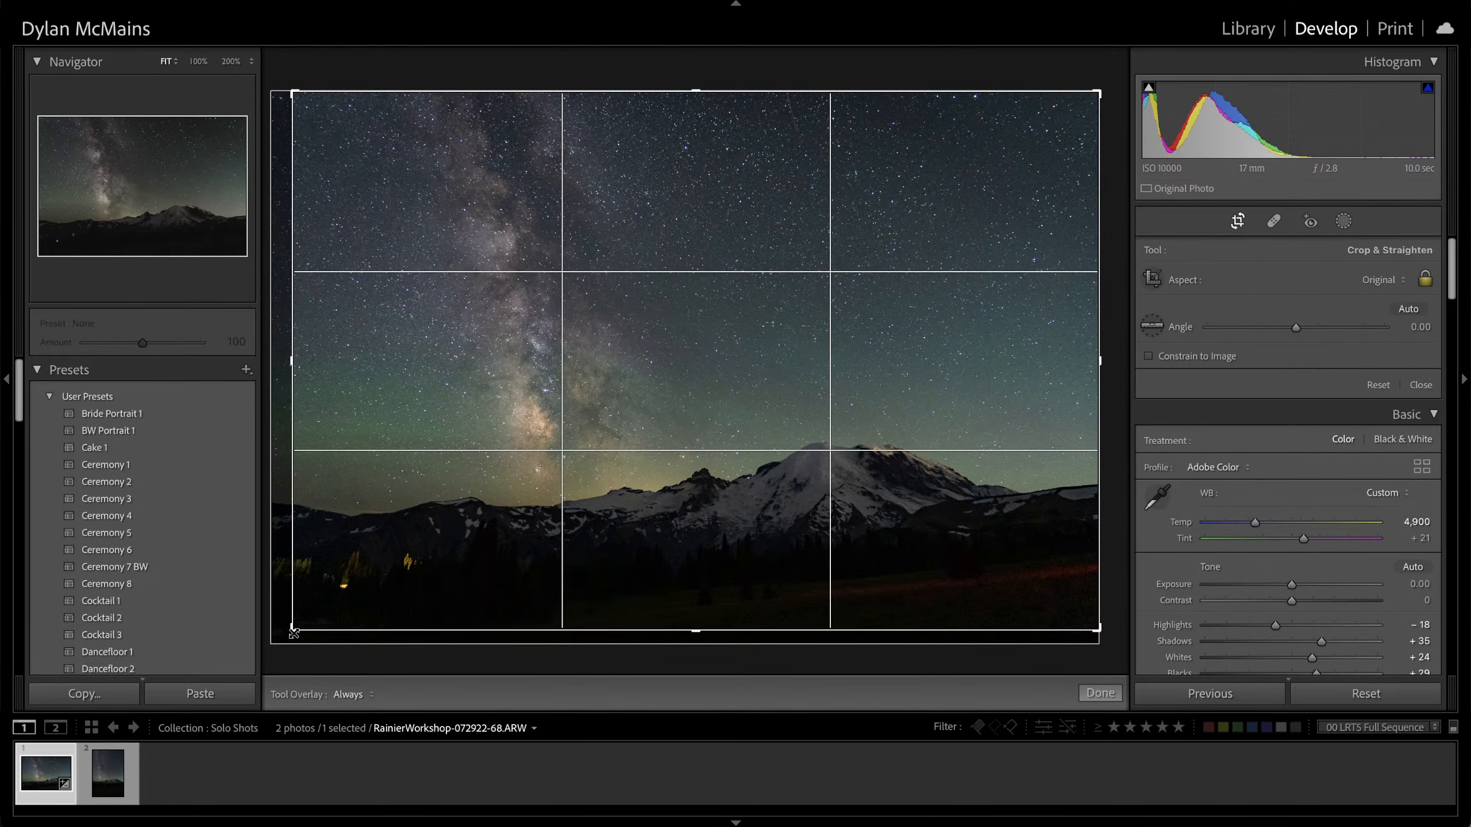
pyautogui.moveTo(293, 633); pyautogui.dragTo(304, 631)
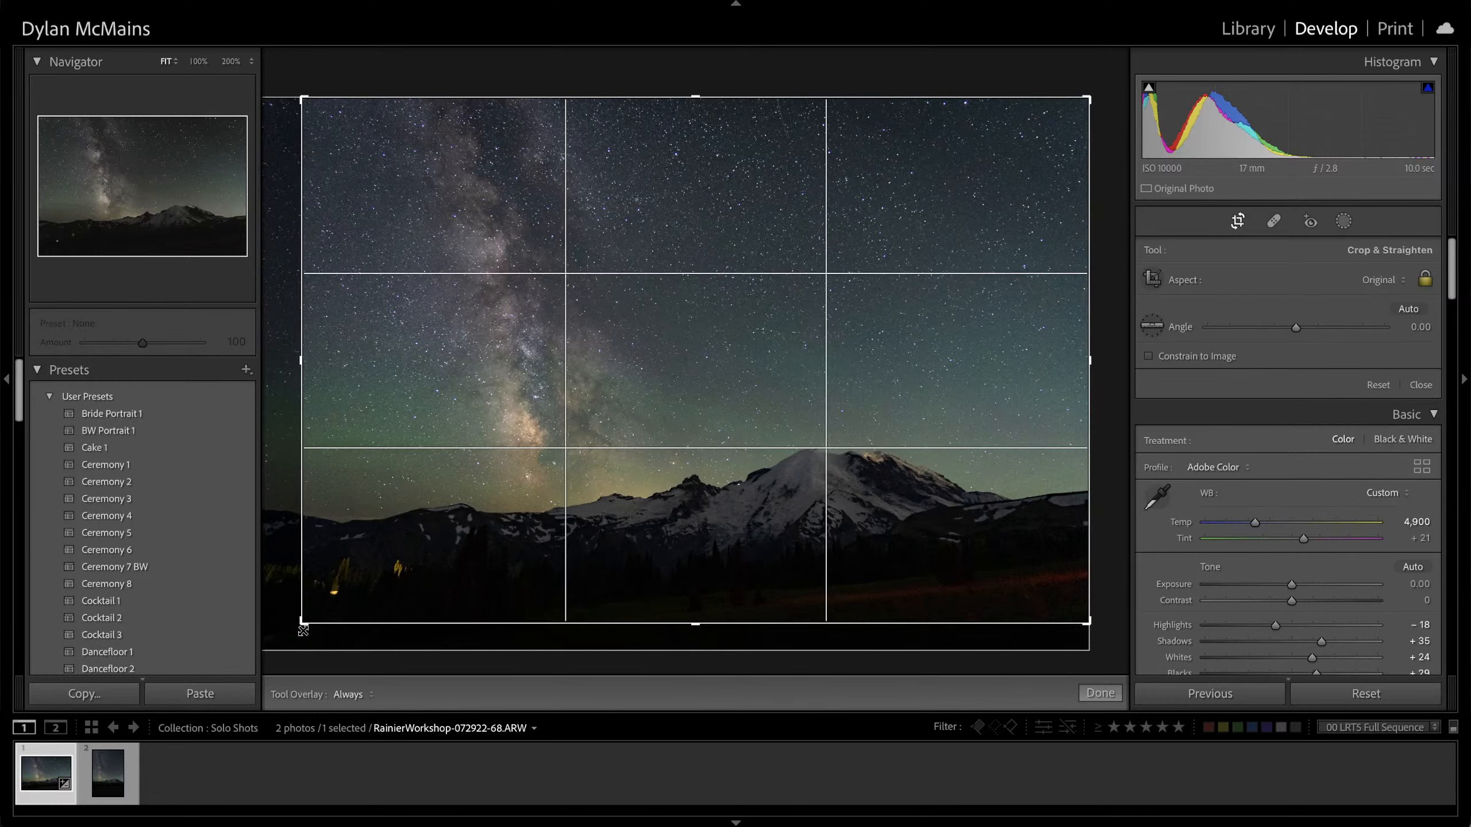
pyautogui.press('Return')
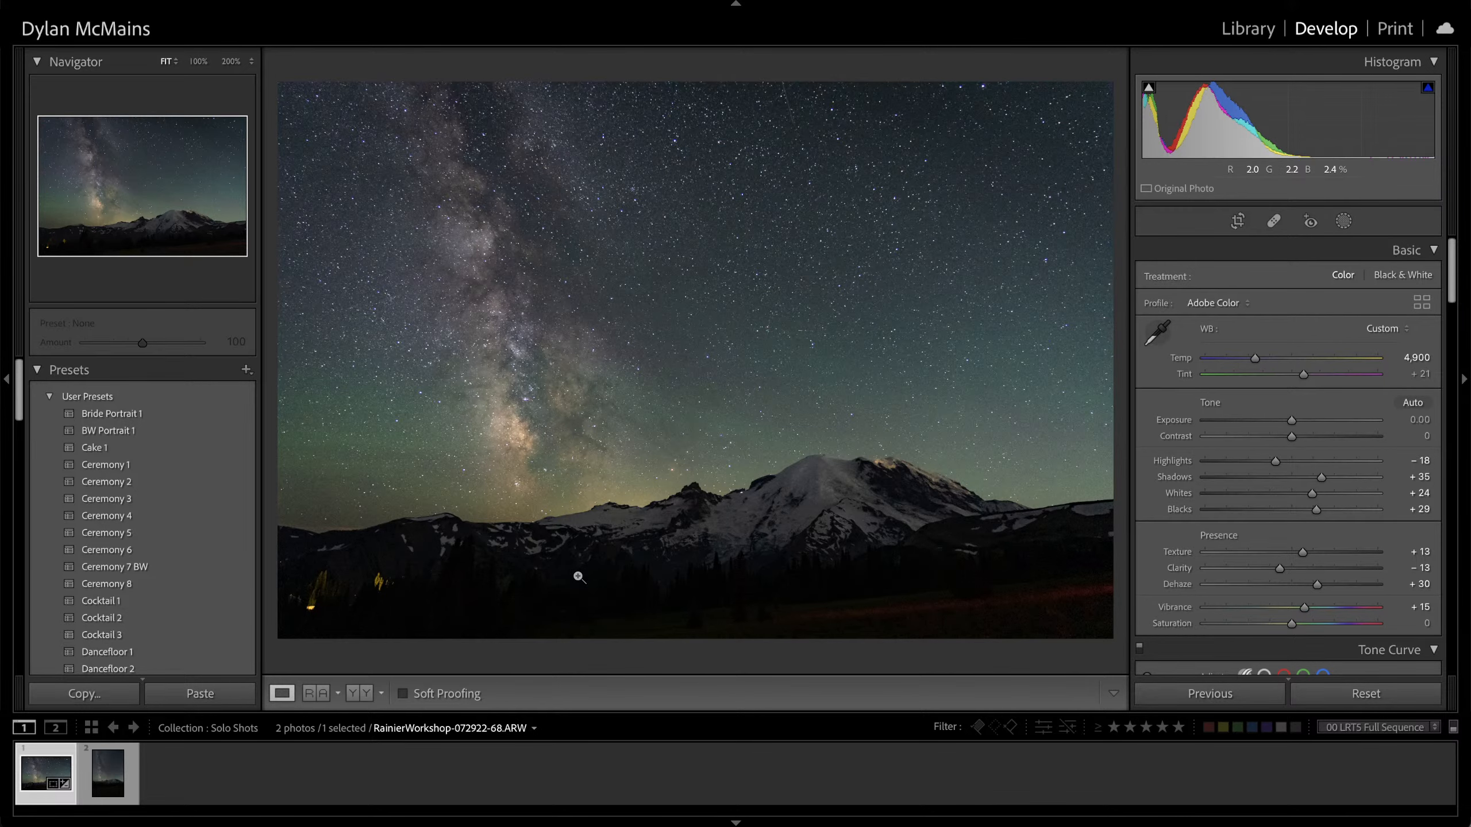
# Copy the develop settings, excluding crop, masking, spot removal and transform, and paste them onto the vertical photo RainierWorkshop-072922-69.ARW
pyautogui.press('super+shift+c')
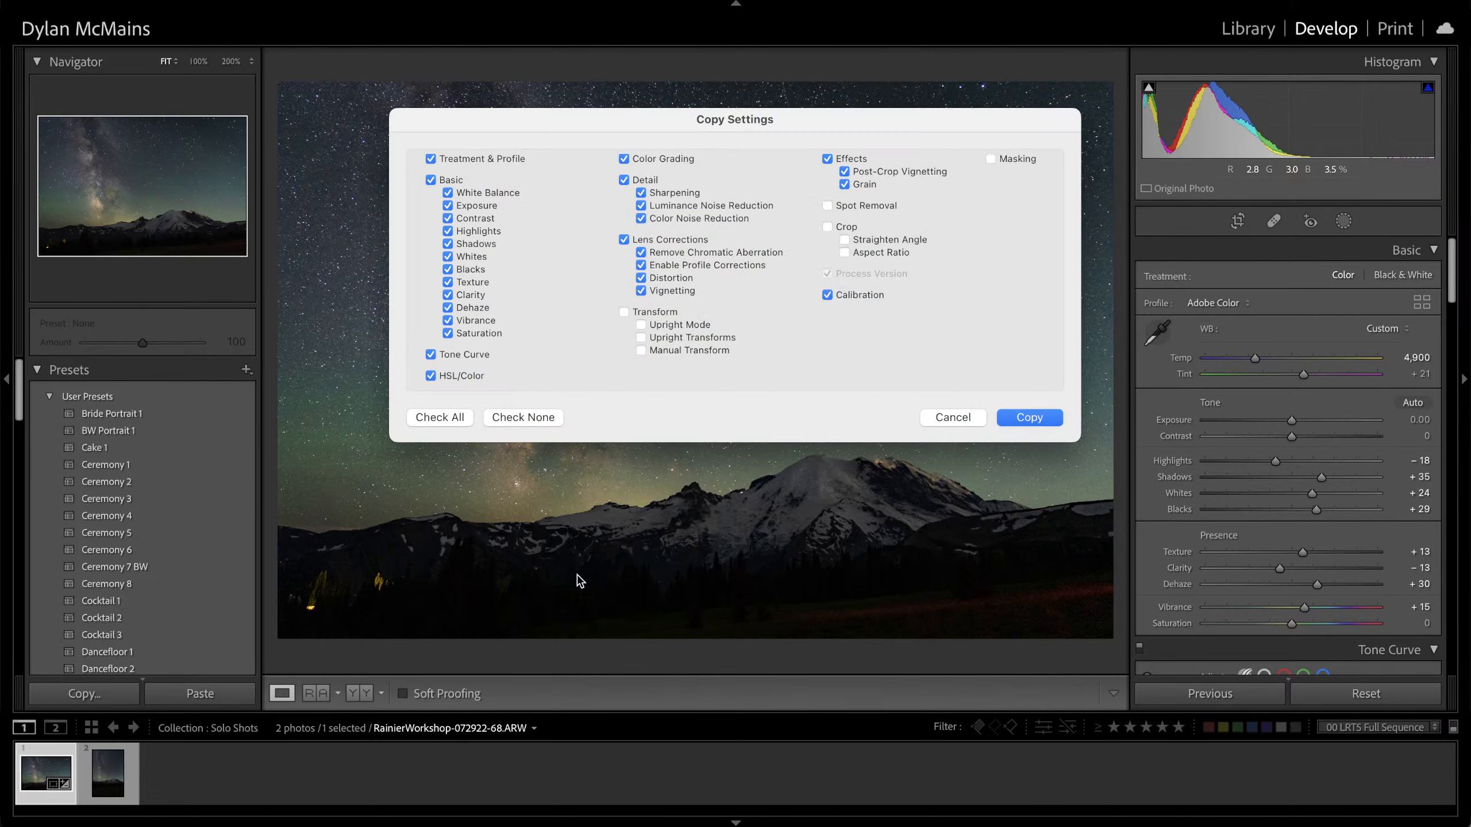
pyautogui.press('Return')
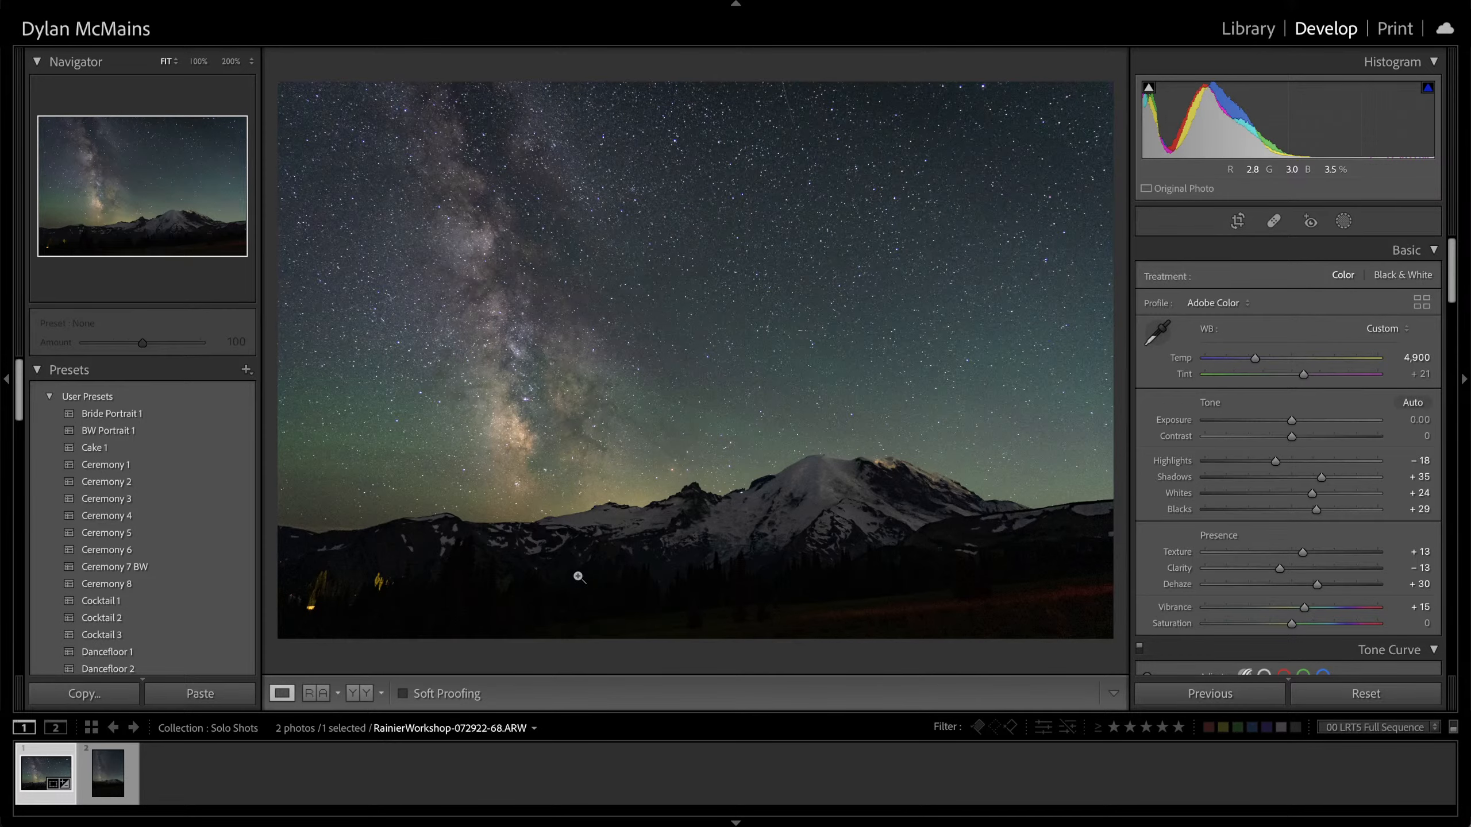
pyautogui.press('Right')
pyautogui.press('super+shift+v')
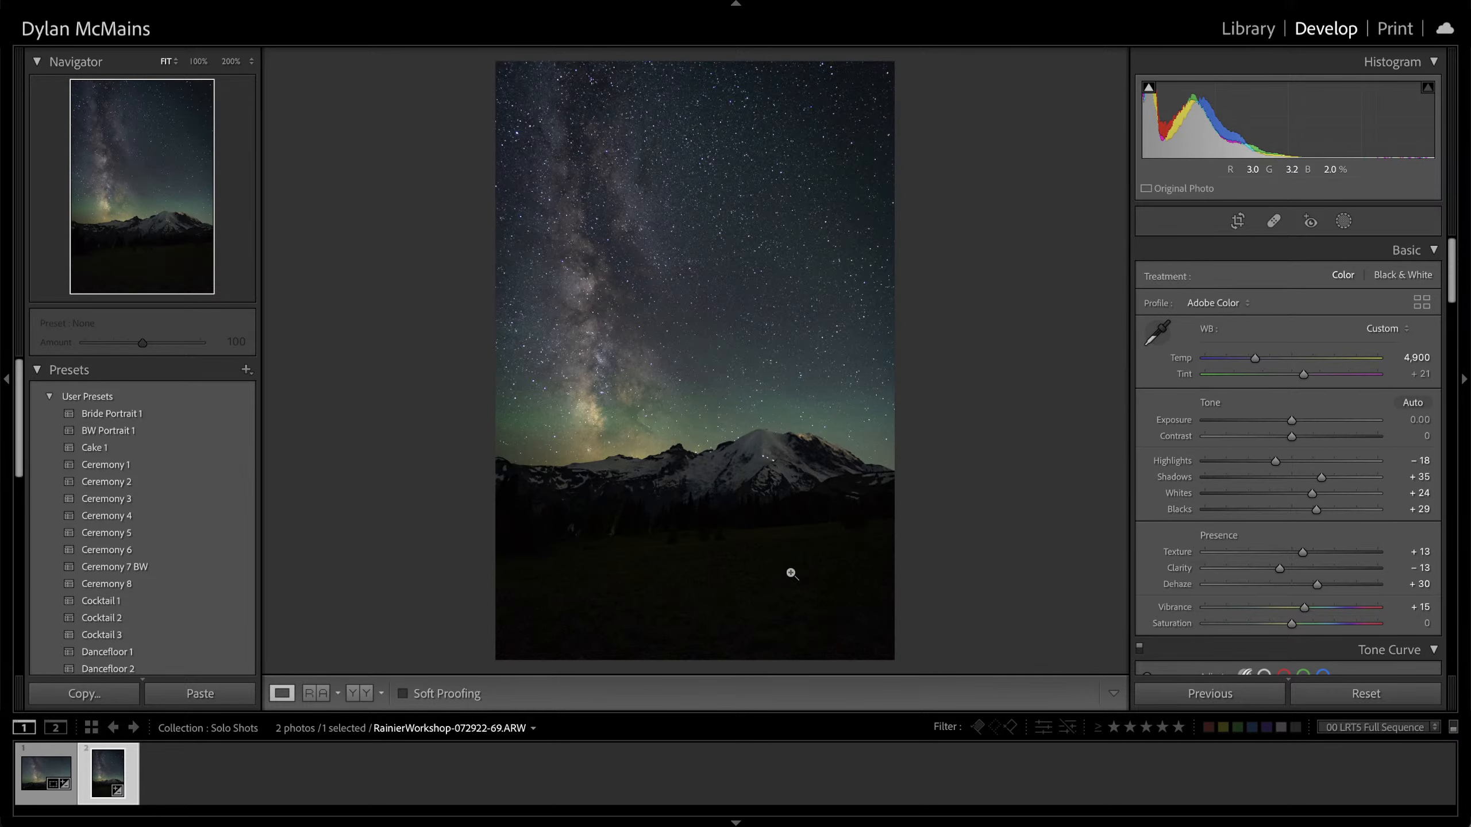
# Straighten the vertical photo with a crop angle of -1.38
pyautogui.press('r')
pyautogui.moveTo(1296, 328); pyautogui.dragTo(1290, 328)
pyautogui.press('r')
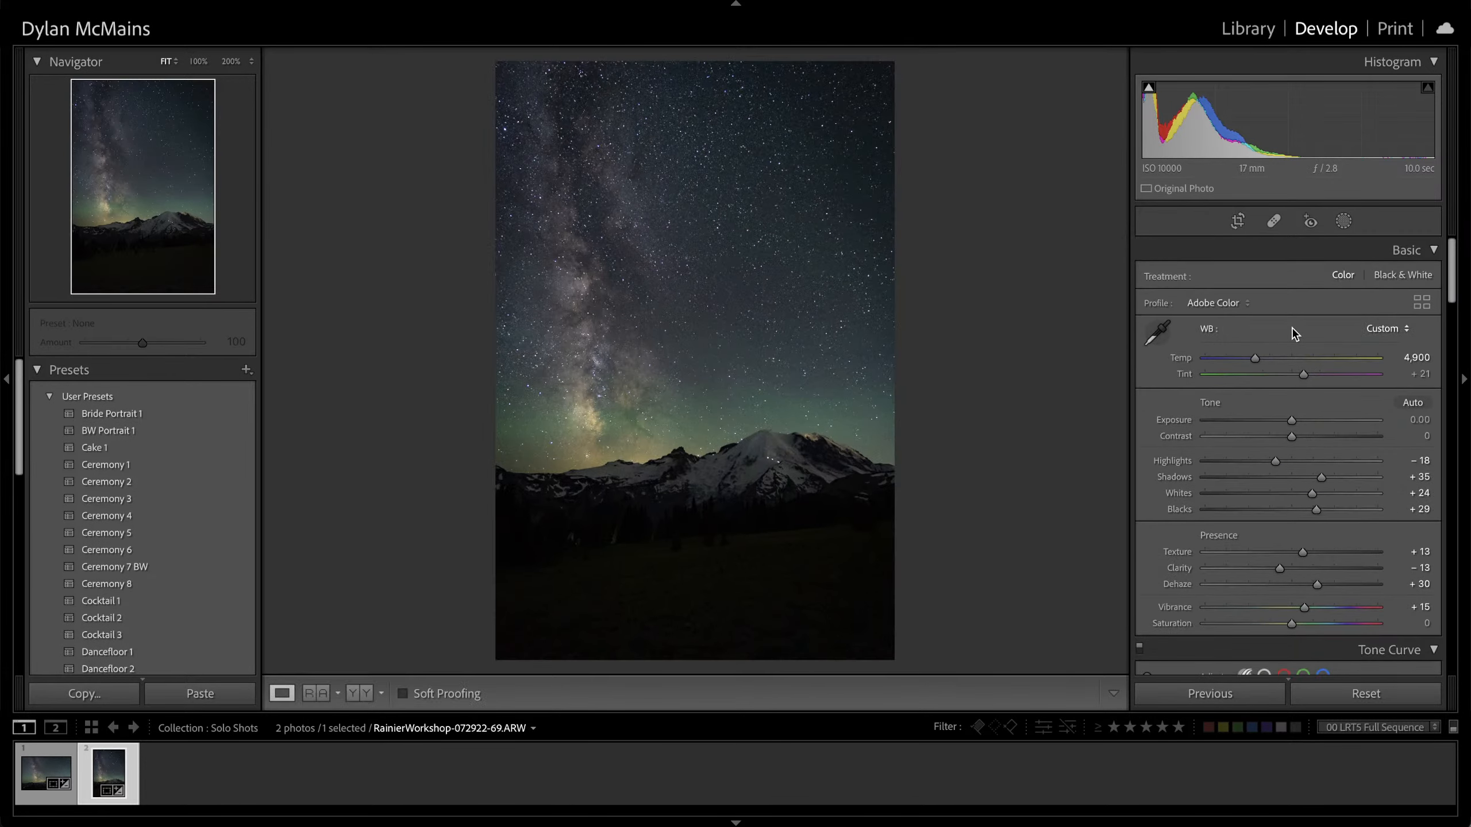
# Tighten the vertical photo's crop and reposition the image so the mountain sits slightly lower in the frame
pyautogui.press('r')
pyautogui.moveTo(694, 456); pyautogui.dragTo(694, 452)
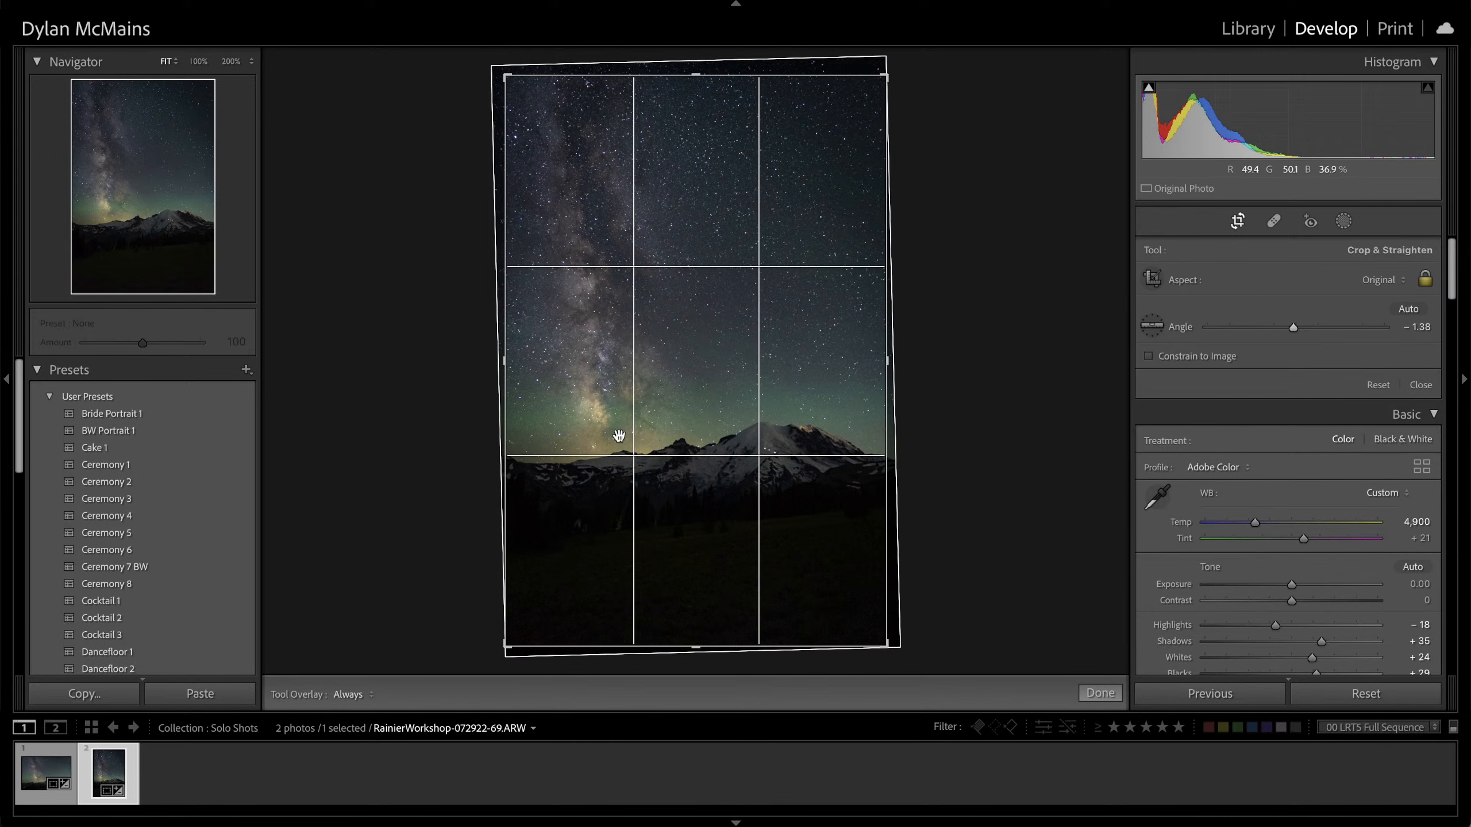
pyautogui.moveTo(508, 394)
pyautogui.mouseDown()
pyautogui.moveTo(537, 398)
pyautogui.moveTo(518, 379)
pyautogui.mouseUp()
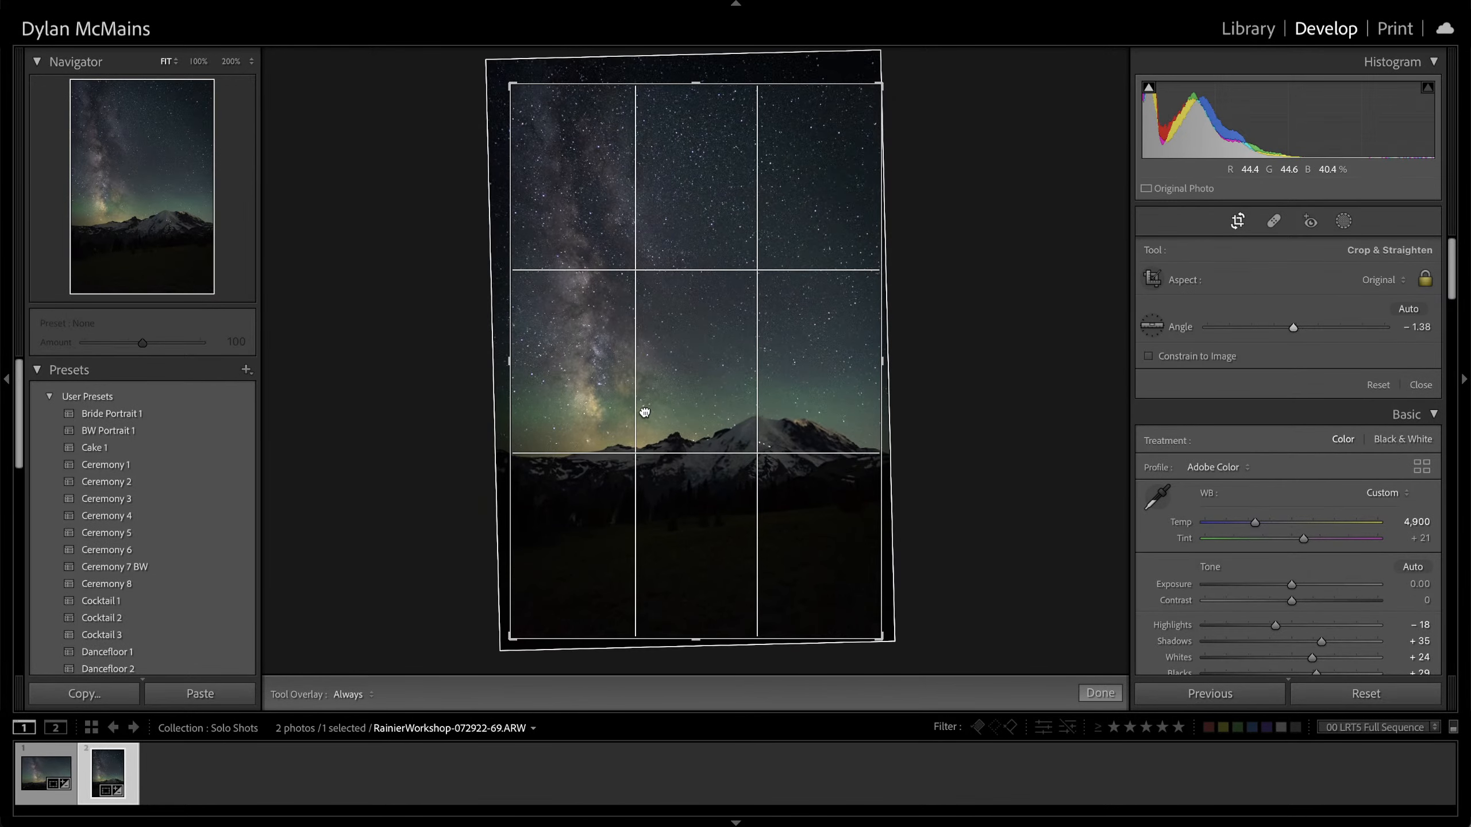
pyautogui.press('r')
pyautogui.press('r')
pyautogui.moveTo(647, 411); pyautogui.dragTo(647, 430)
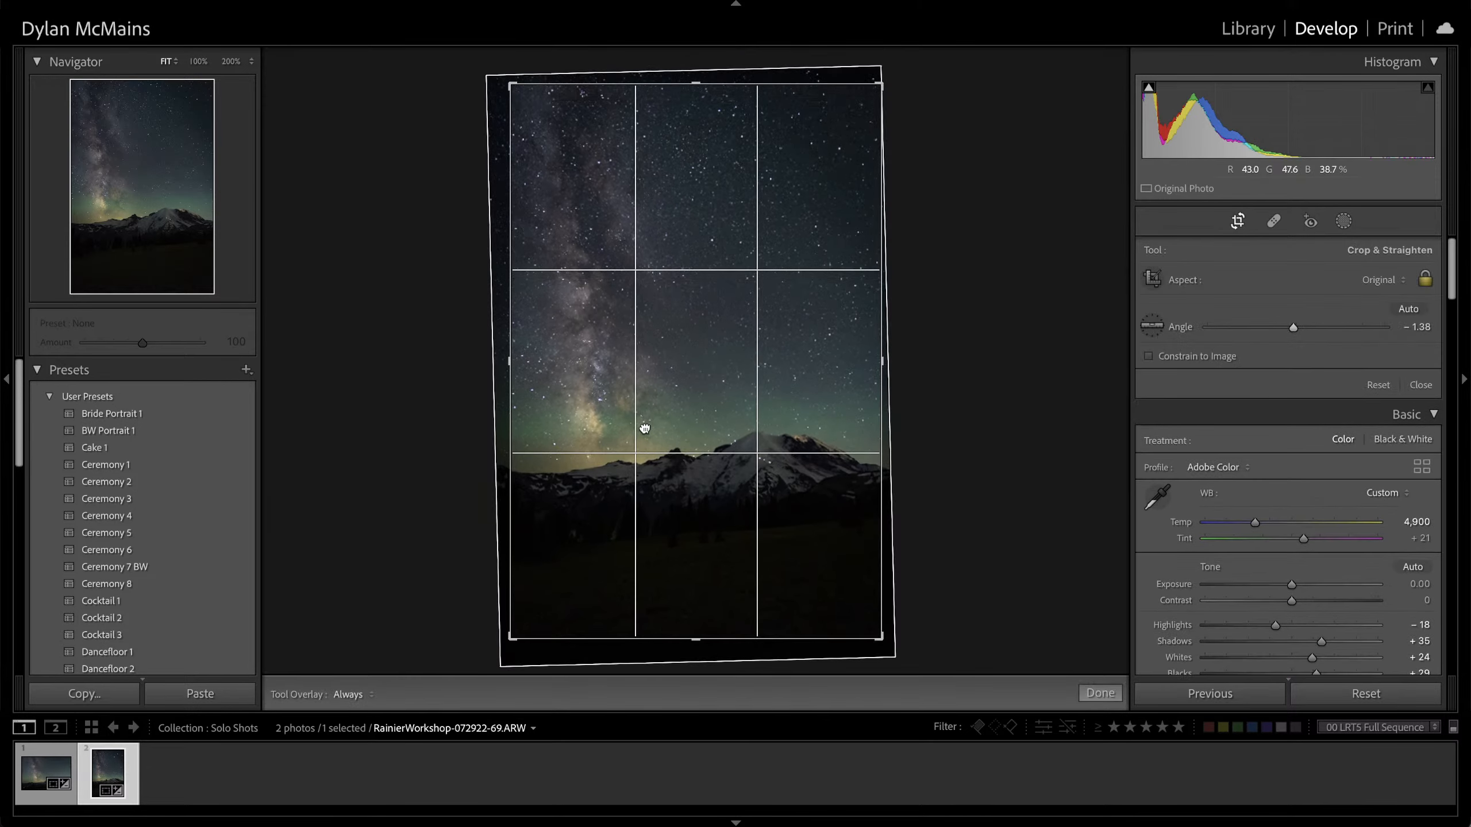
pyautogui.press('r')
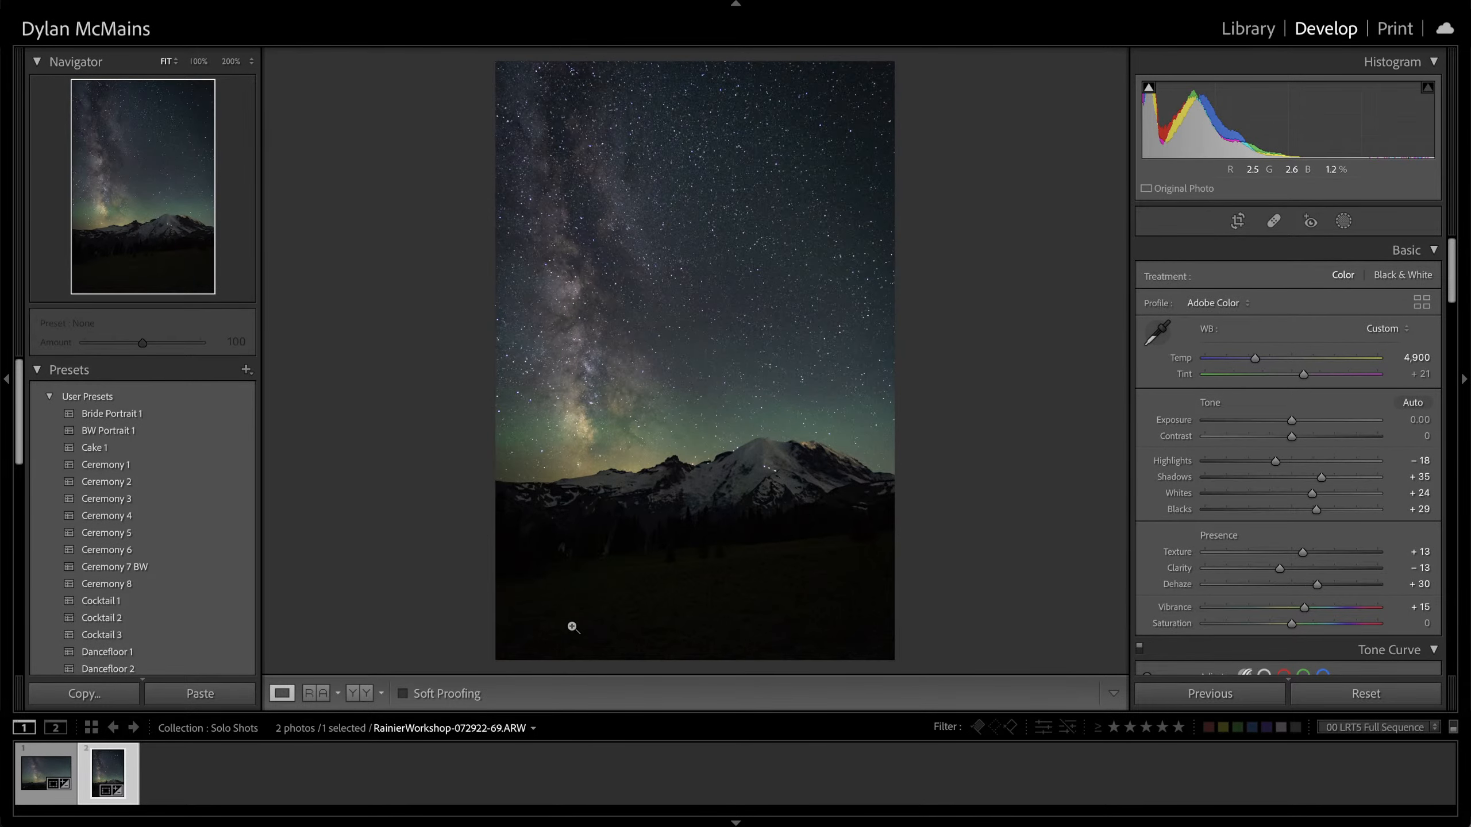
# Open the horizontal photo RainierWorkshop-072922-68.ARW in Adobe Photoshop 2022 and unlock its Background layer
pyautogui.click(26, 773)
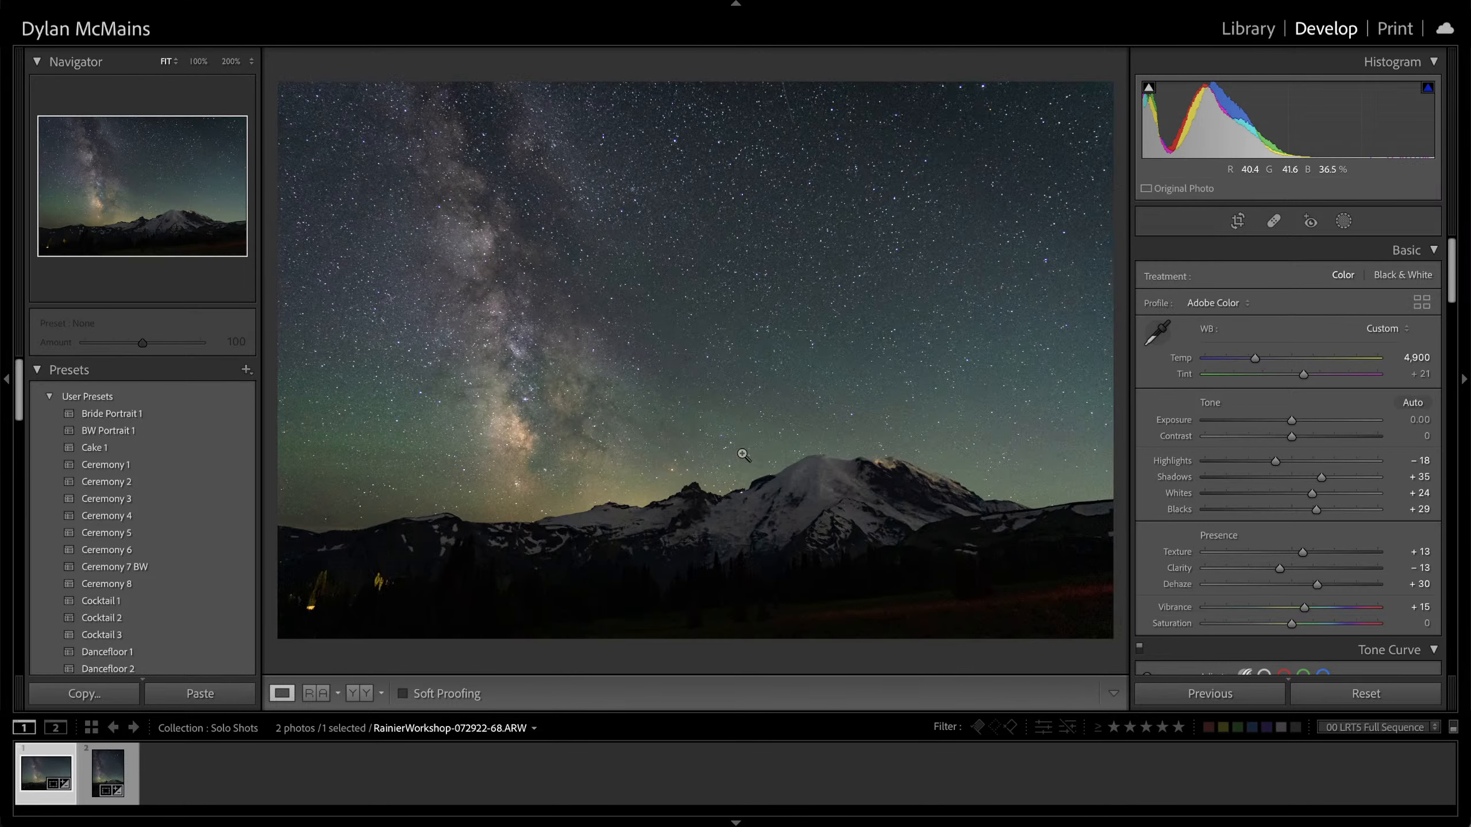
pyautogui.rightClick(647, 417)
pyautogui.moveTo(767, 446)
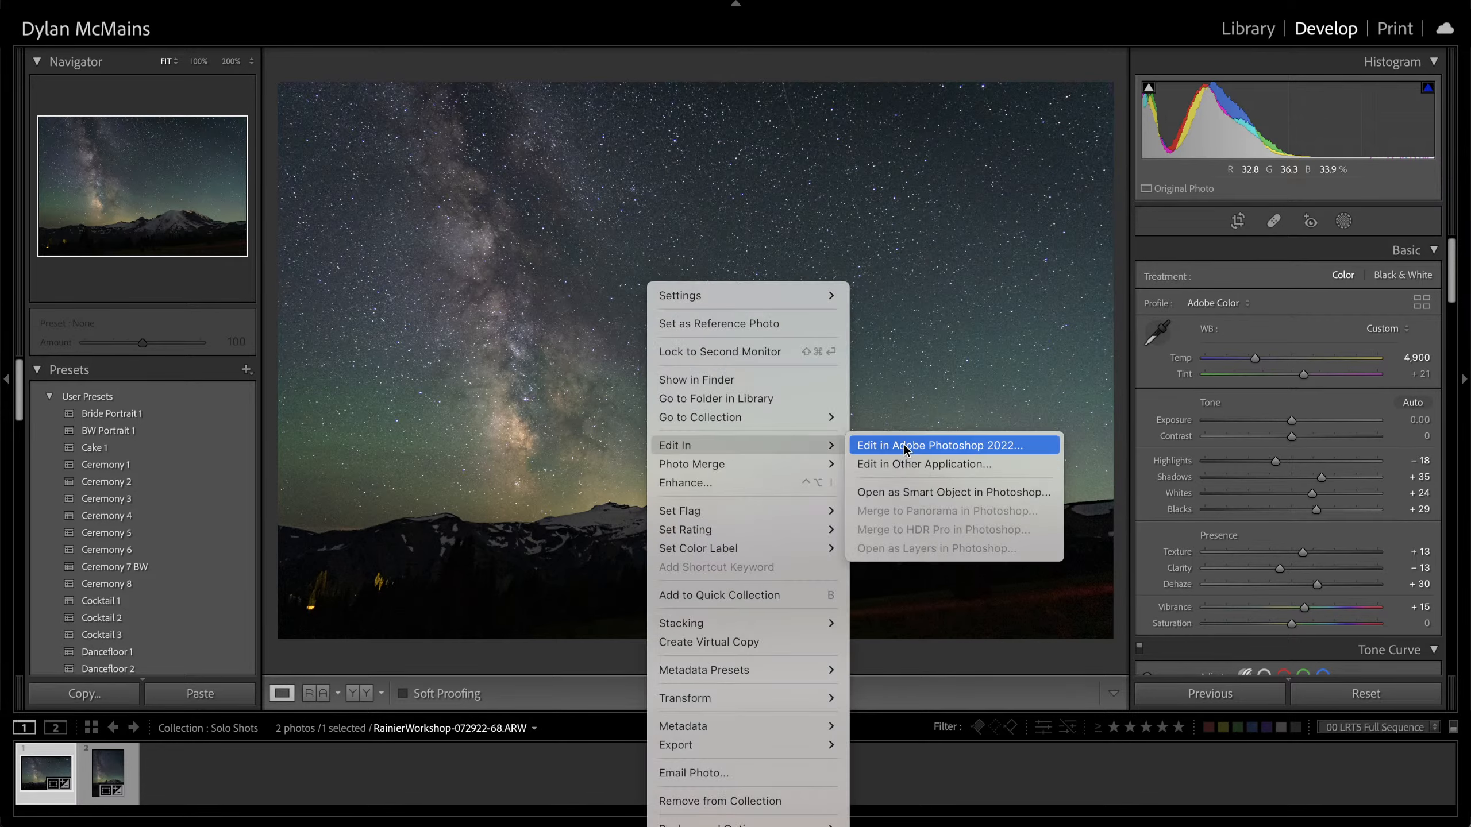
pyautogui.click(906, 450)
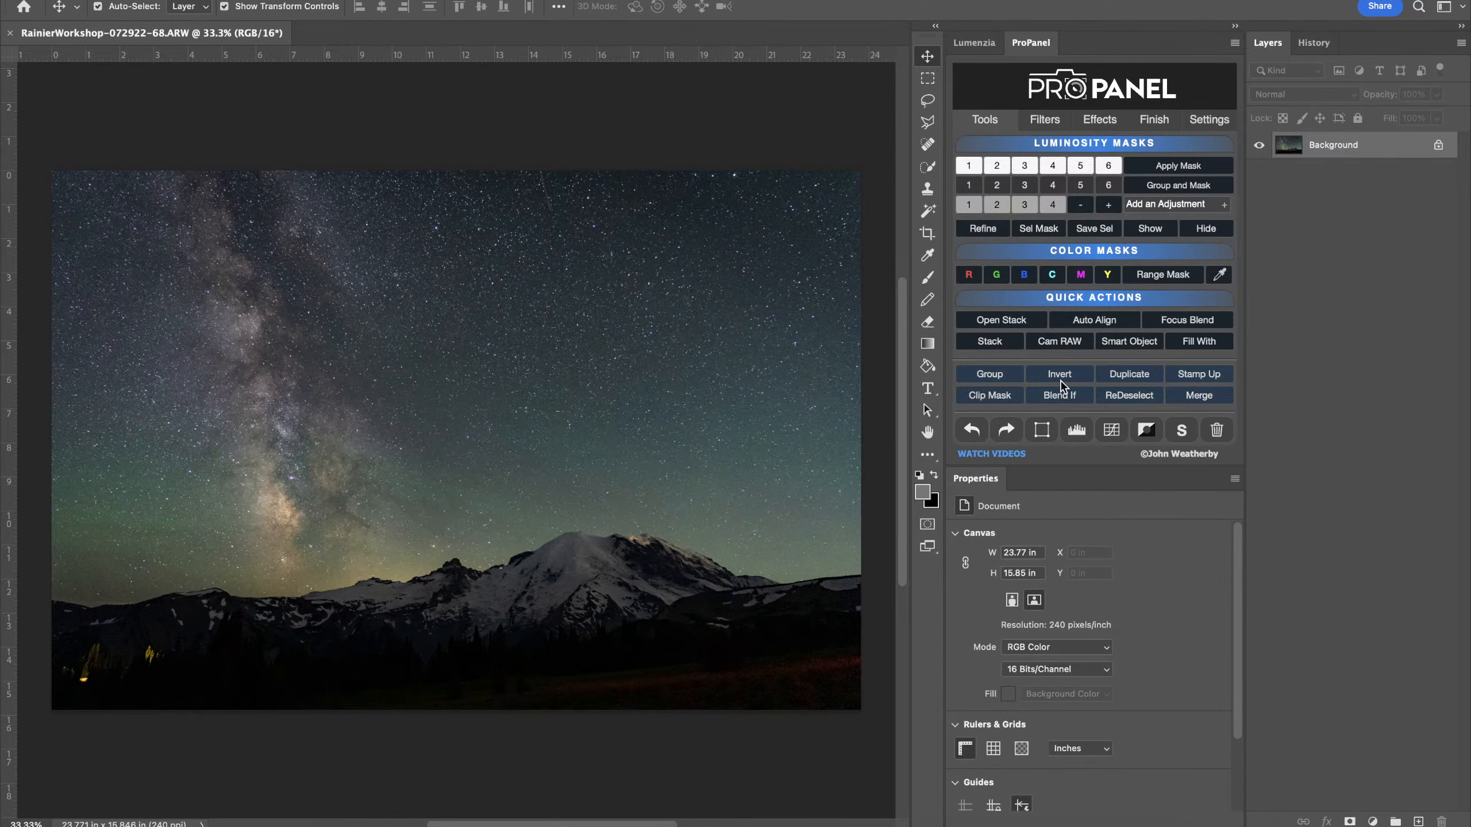
pyautogui.click(1438, 145)
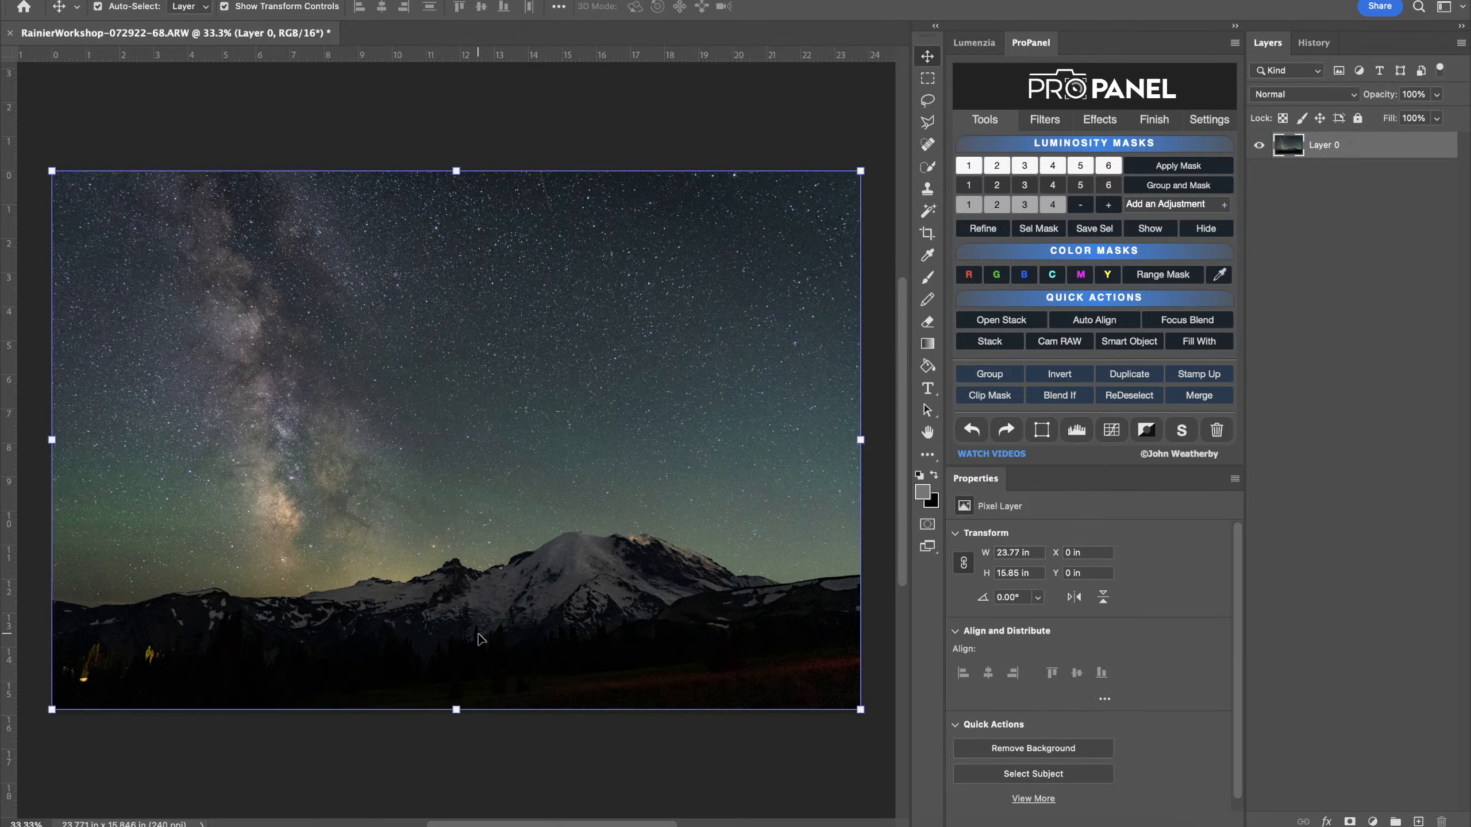
# Deselect the photo layer and bring up the Lumenzia luminosity mask controls
pyautogui.click(420, 753)
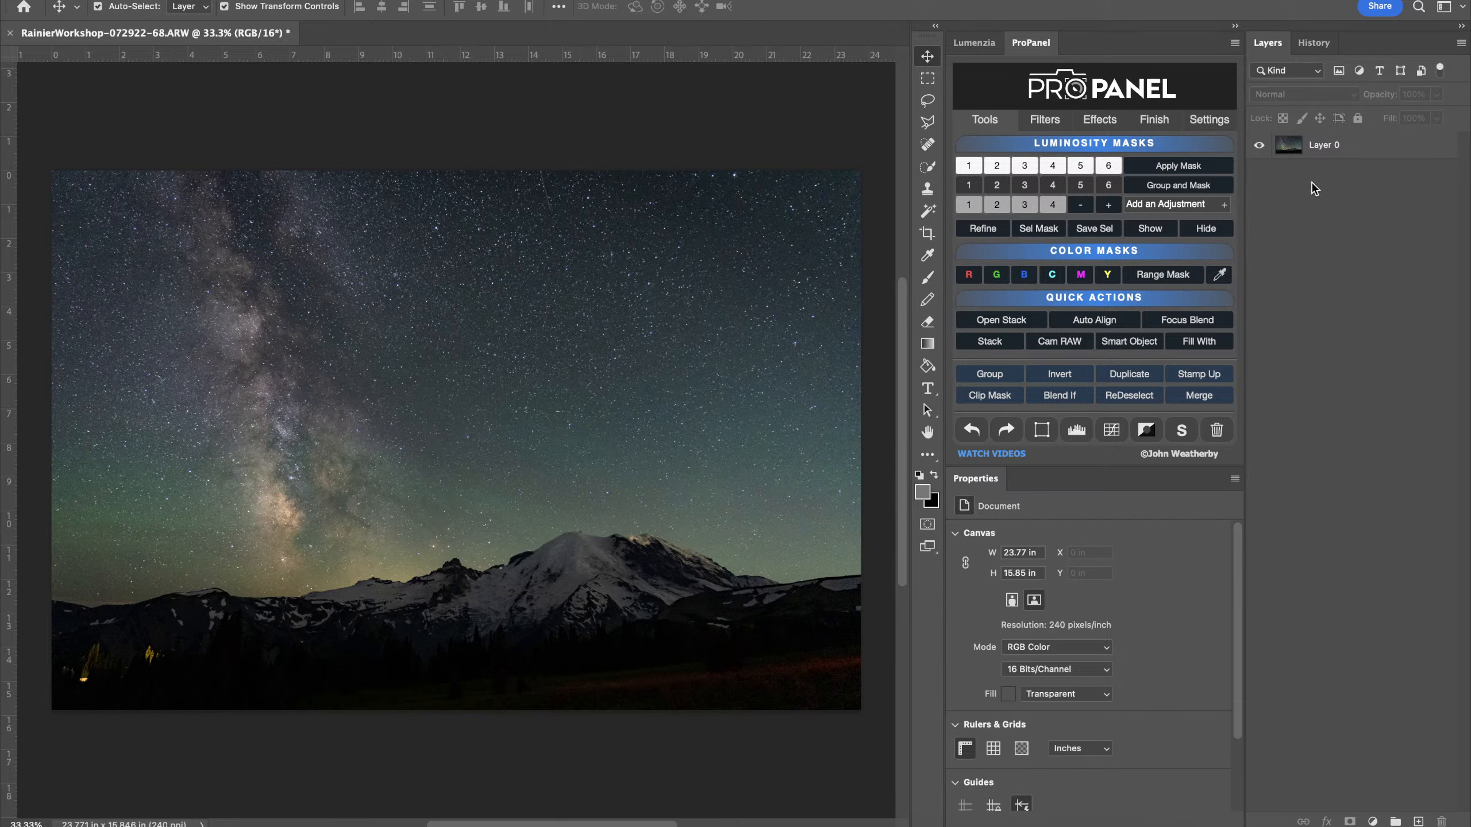
pyautogui.click(973, 43)
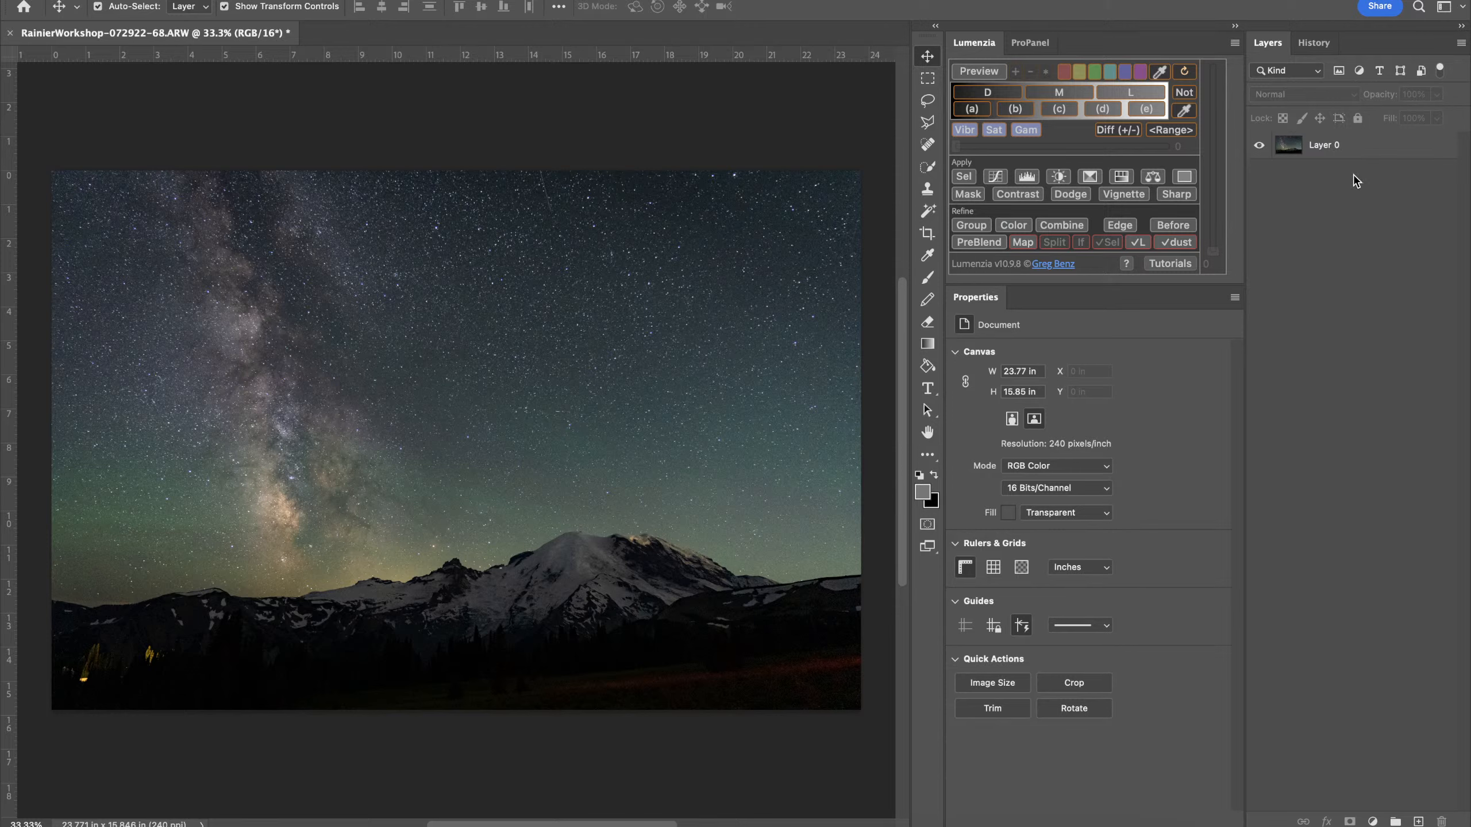
# Add a white layer mask to Layer 0 and paint a black ring on it with a soft 1108 px brush over sky and mountain
pyautogui.click(1352, 159)
pyautogui.click(1348, 821)
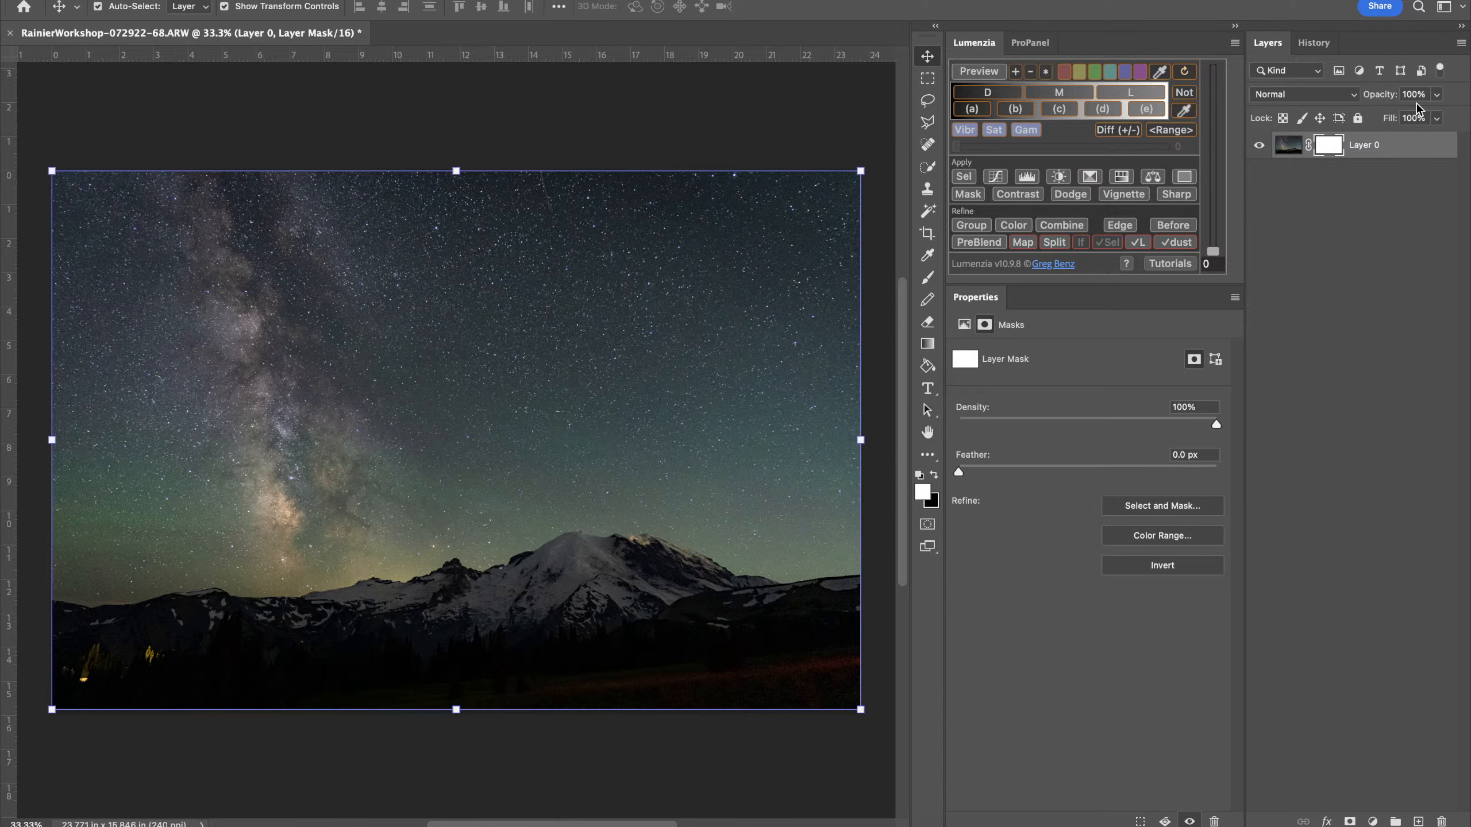
pyautogui.press('b')
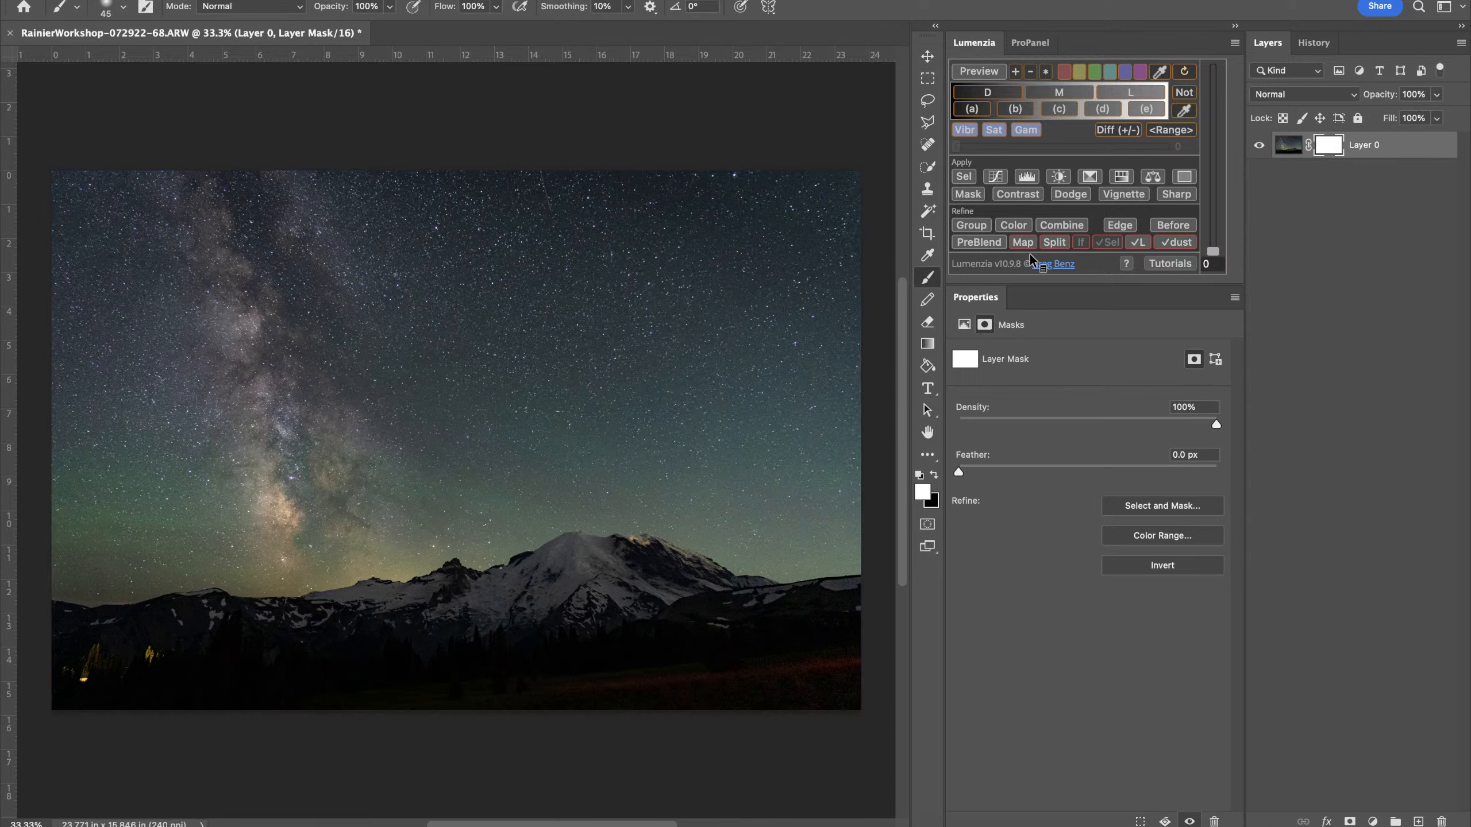
pyautogui.moveTo(683, 348); pyautogui.dragTo(683, 348)
pyautogui.moveTo(675, 240)
pyautogui.mouseDown()
pyautogui.moveTo(643, 278)
pyautogui.moveTo(749, 407)
pyautogui.moveTo(791, 401)
pyautogui.moveTo(709, 412)
pyautogui.mouseUp()
pyautogui.press('x')
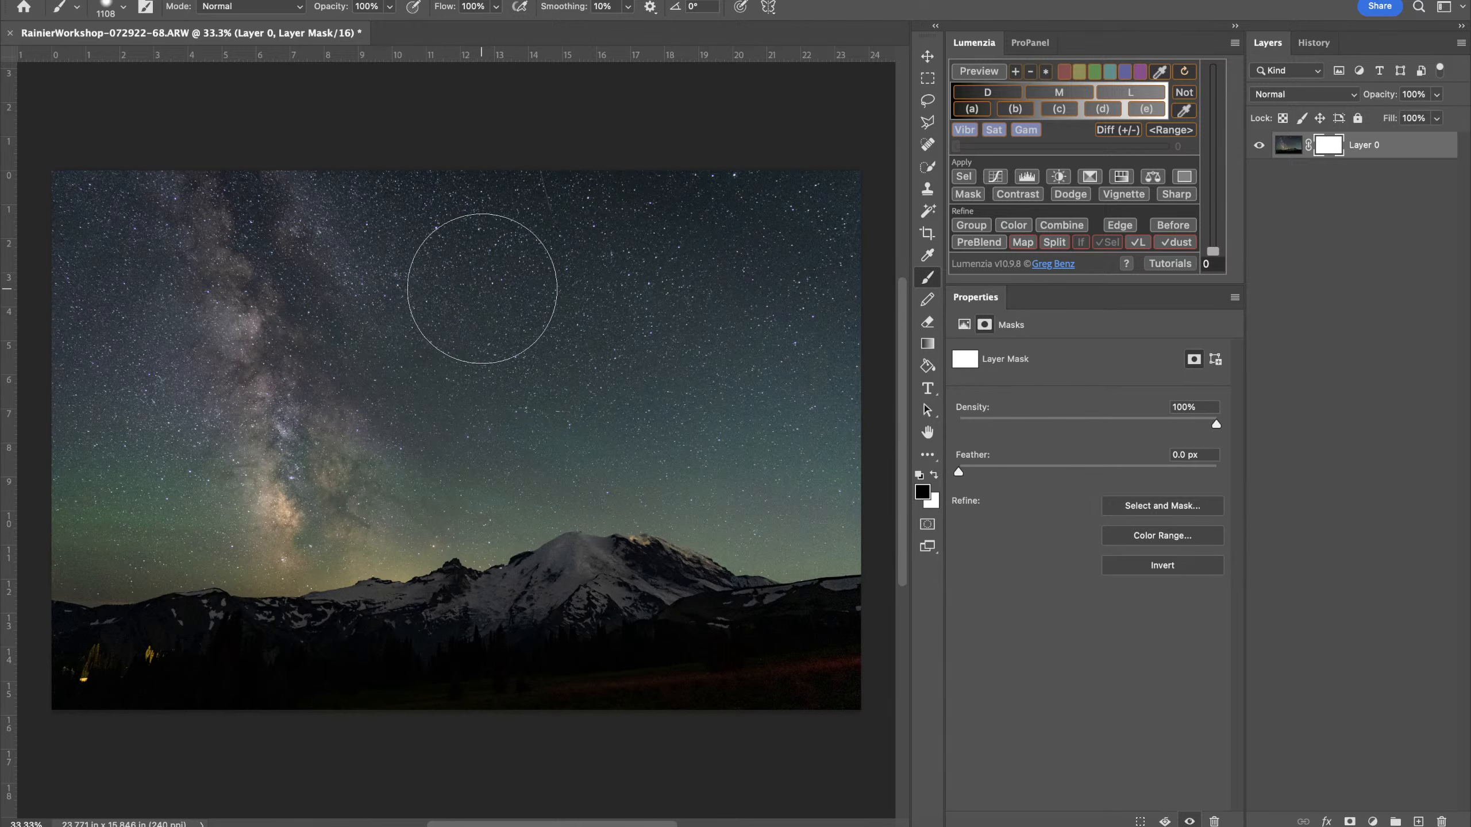
pyautogui.moveTo(482, 288)
pyautogui.mouseDown()
pyautogui.moveTo(554, 479)
pyautogui.moveTo(565, 560)
pyautogui.moveTo(296, 561)
pyautogui.moveTo(251, 357)
pyautogui.moveTo(393, 311)
pyautogui.mouseUp()
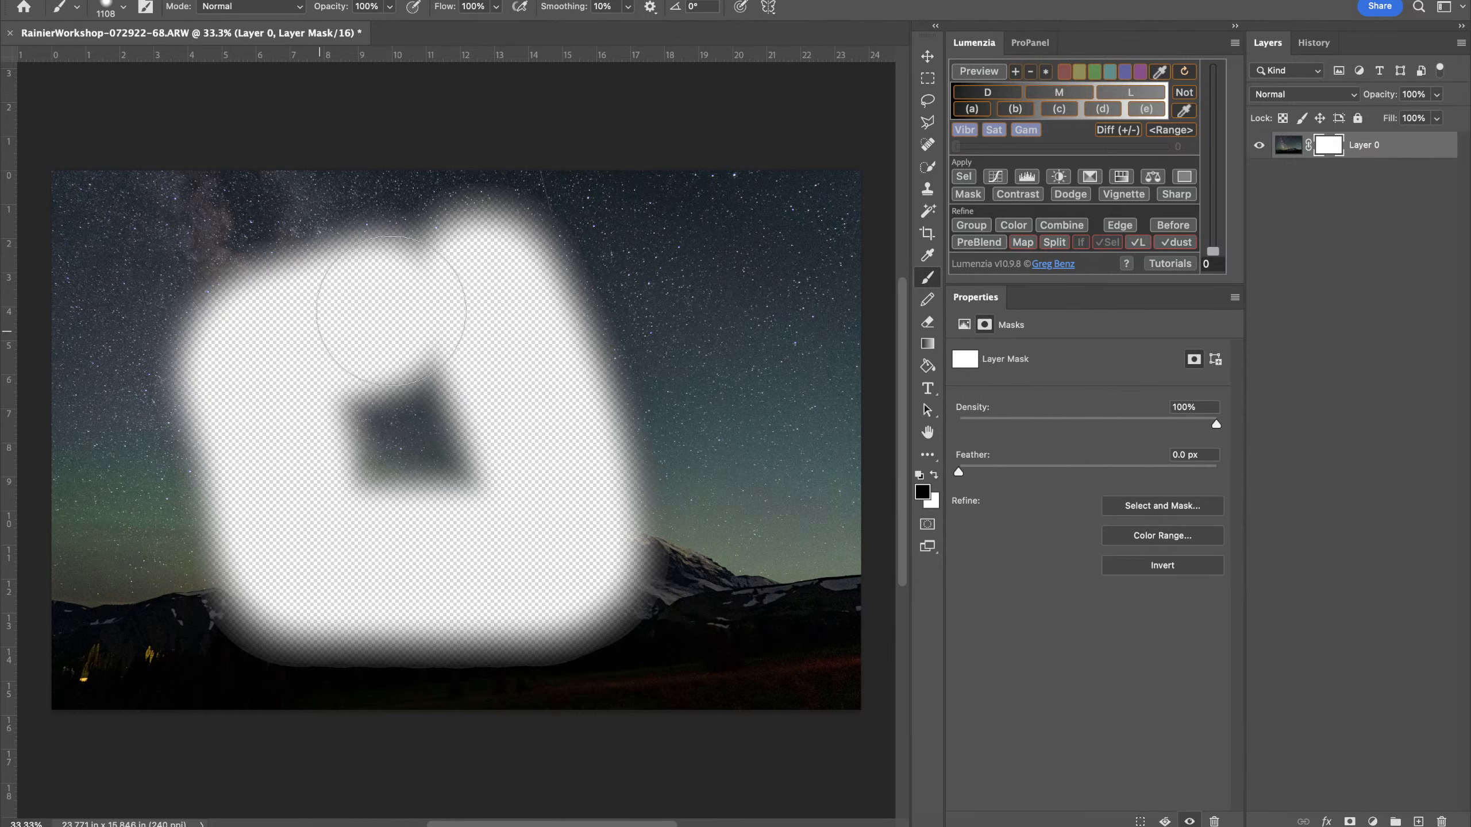
pyautogui.hscroll(-10, 538, 262)
pyautogui.hscroll(10, 597, 383)
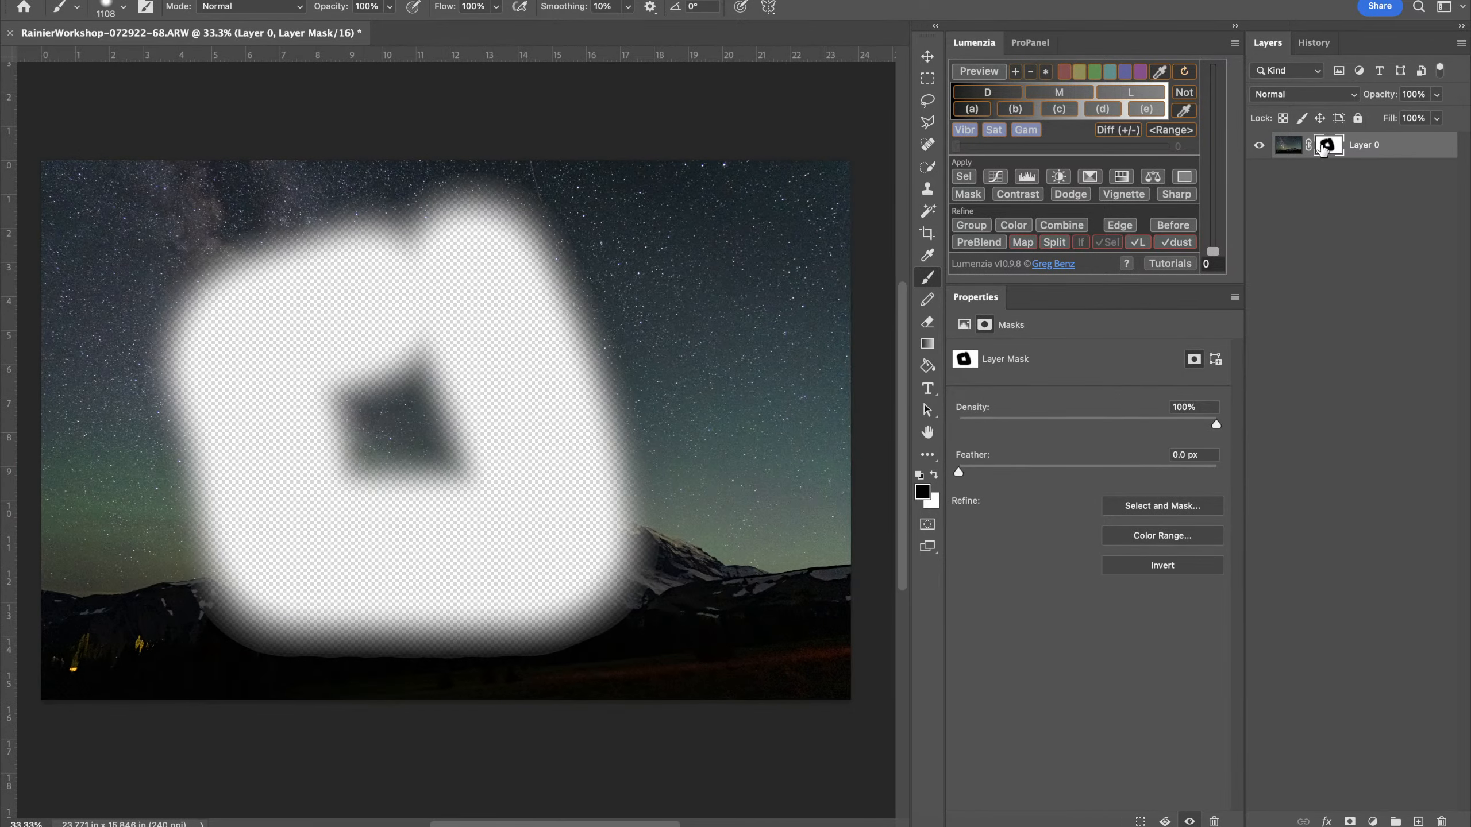
# View Layer 0's mask on its own, add one more black dab at the ring's upper part, and delete the mask
pyautogui.keyDown('alt'); pyautogui.click(1330, 148); pyautogui.keyUp('alt')
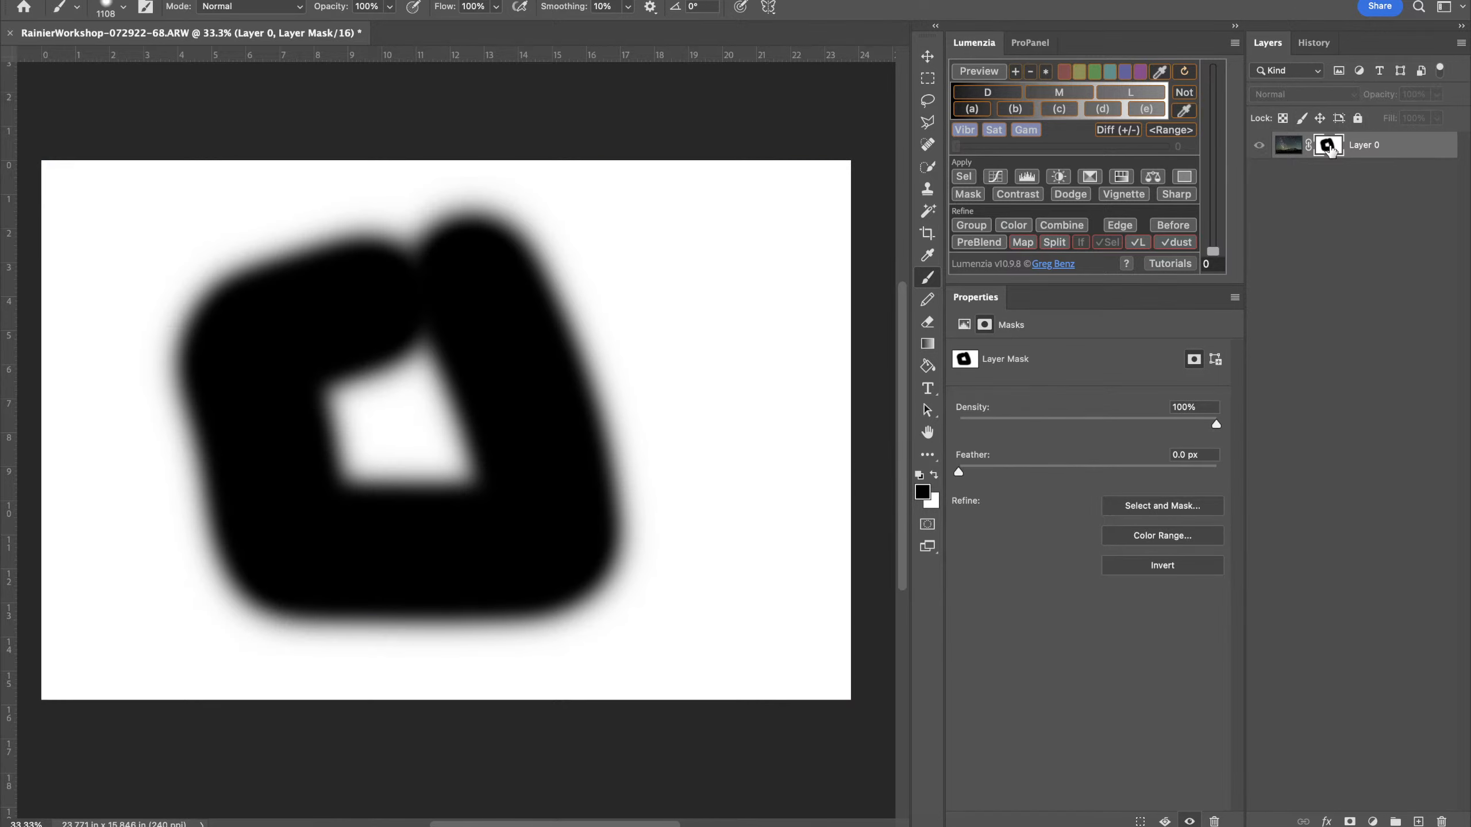
pyautogui.click(425, 300)
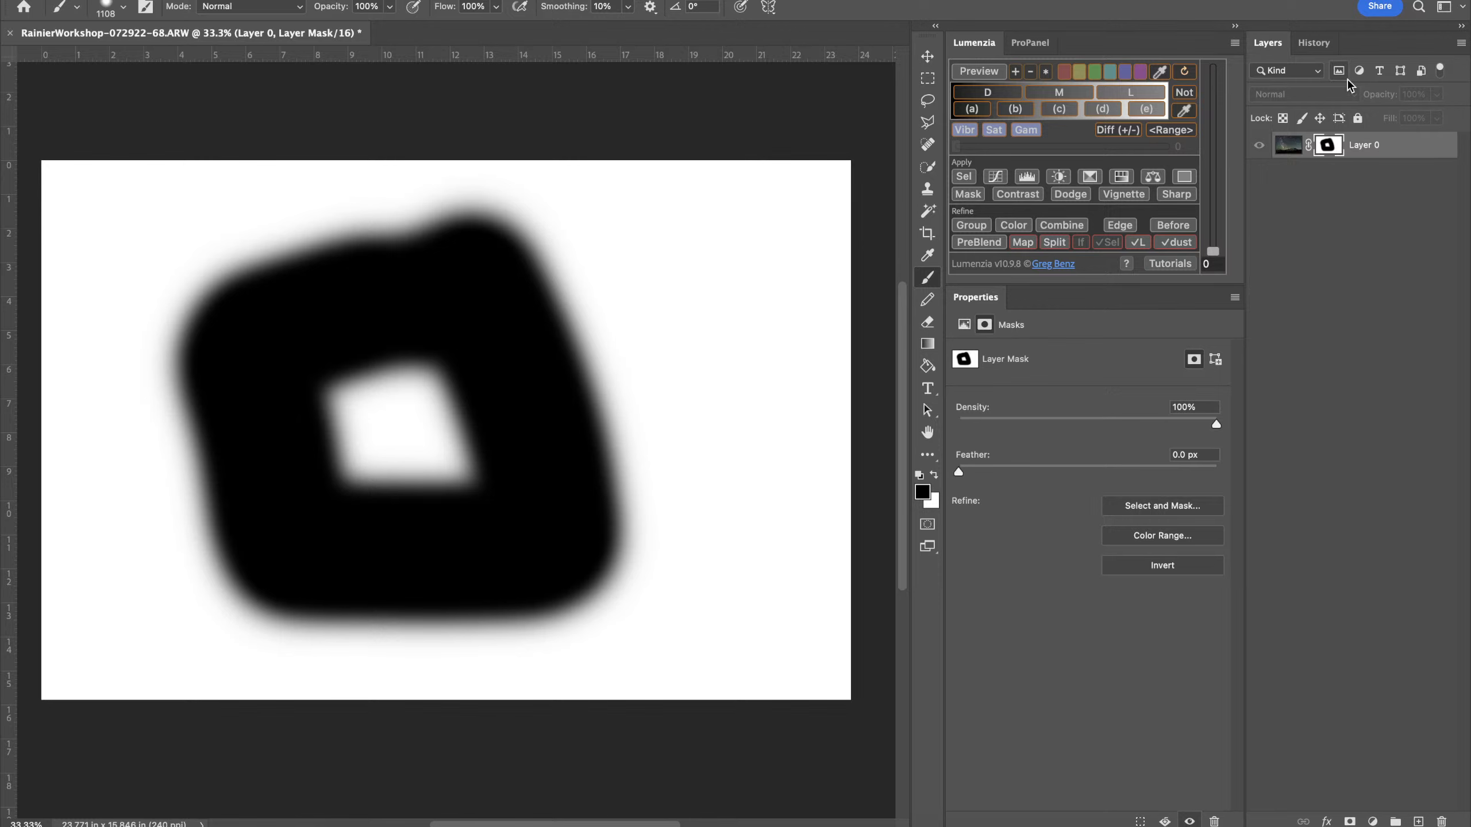
pyautogui.keyDown('alt'); pyautogui.click(1331, 147); pyautogui.keyUp('alt')
pyautogui.press('Delete')
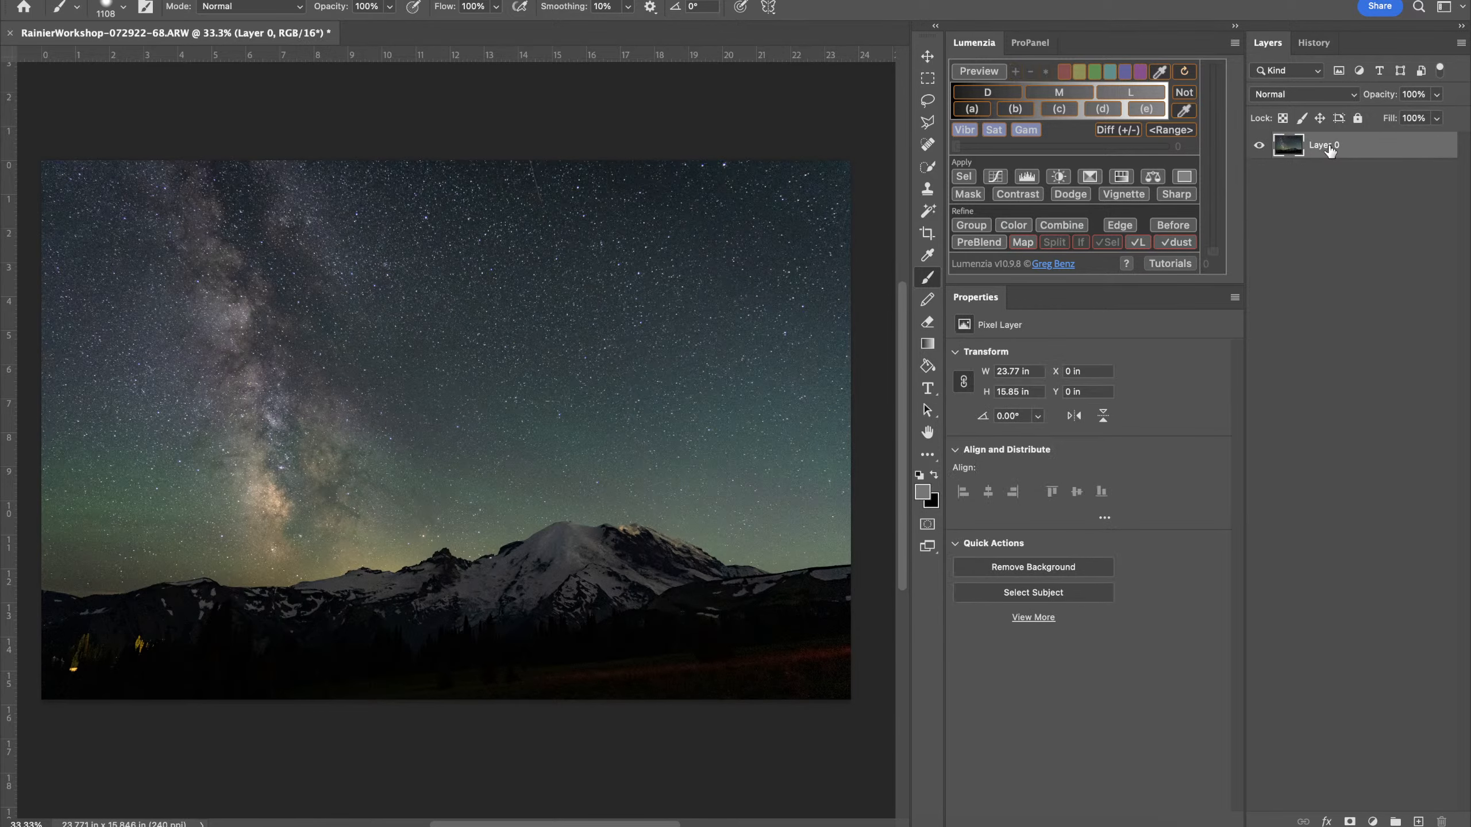
pyautogui.scroll(-10, 753, 522)
pyautogui.hscroll(-10, 752, 522)
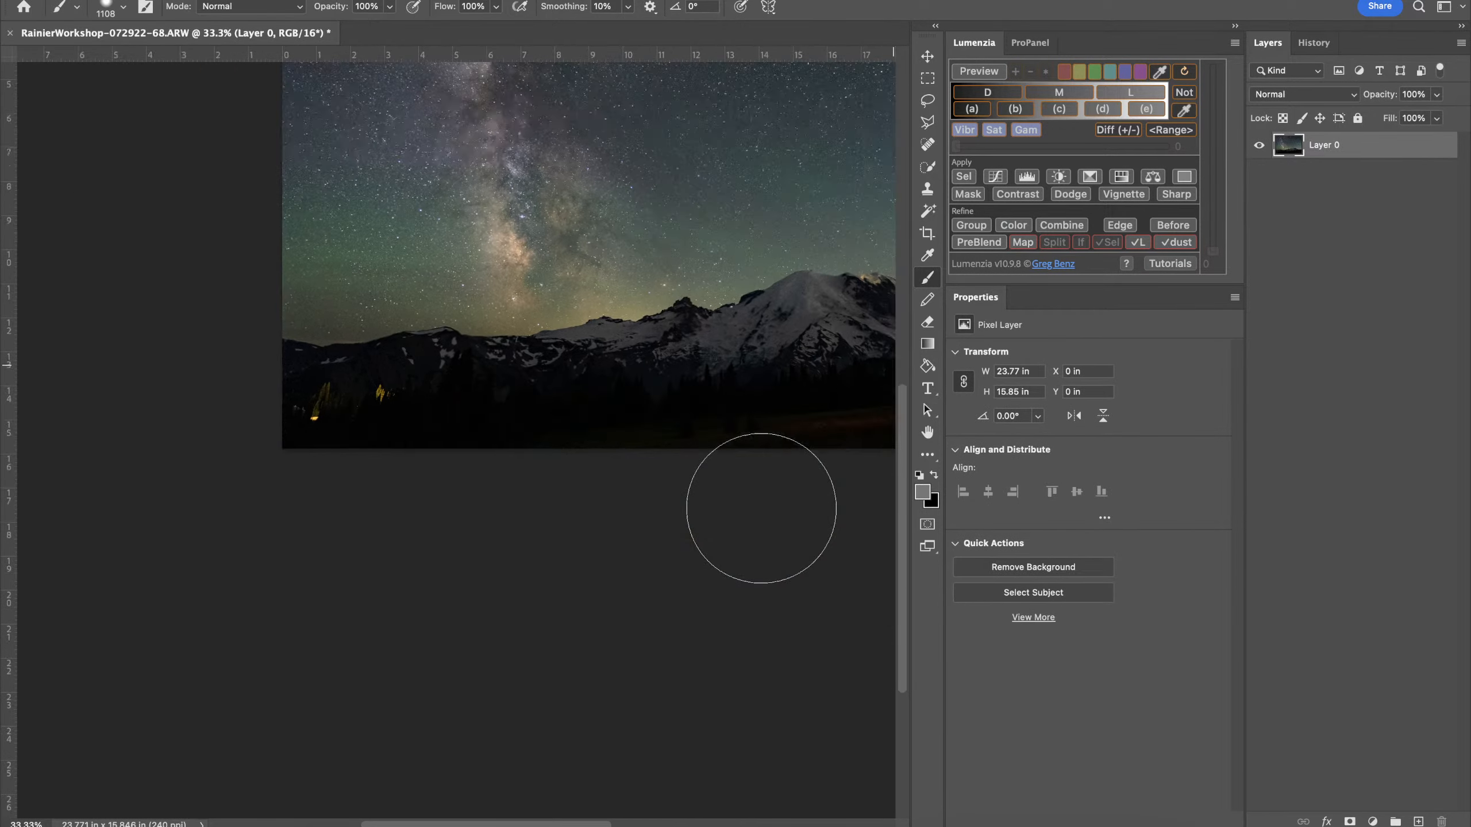
pyautogui.scroll(10, 645, 572)
pyautogui.hscroll(10, 645, 572)
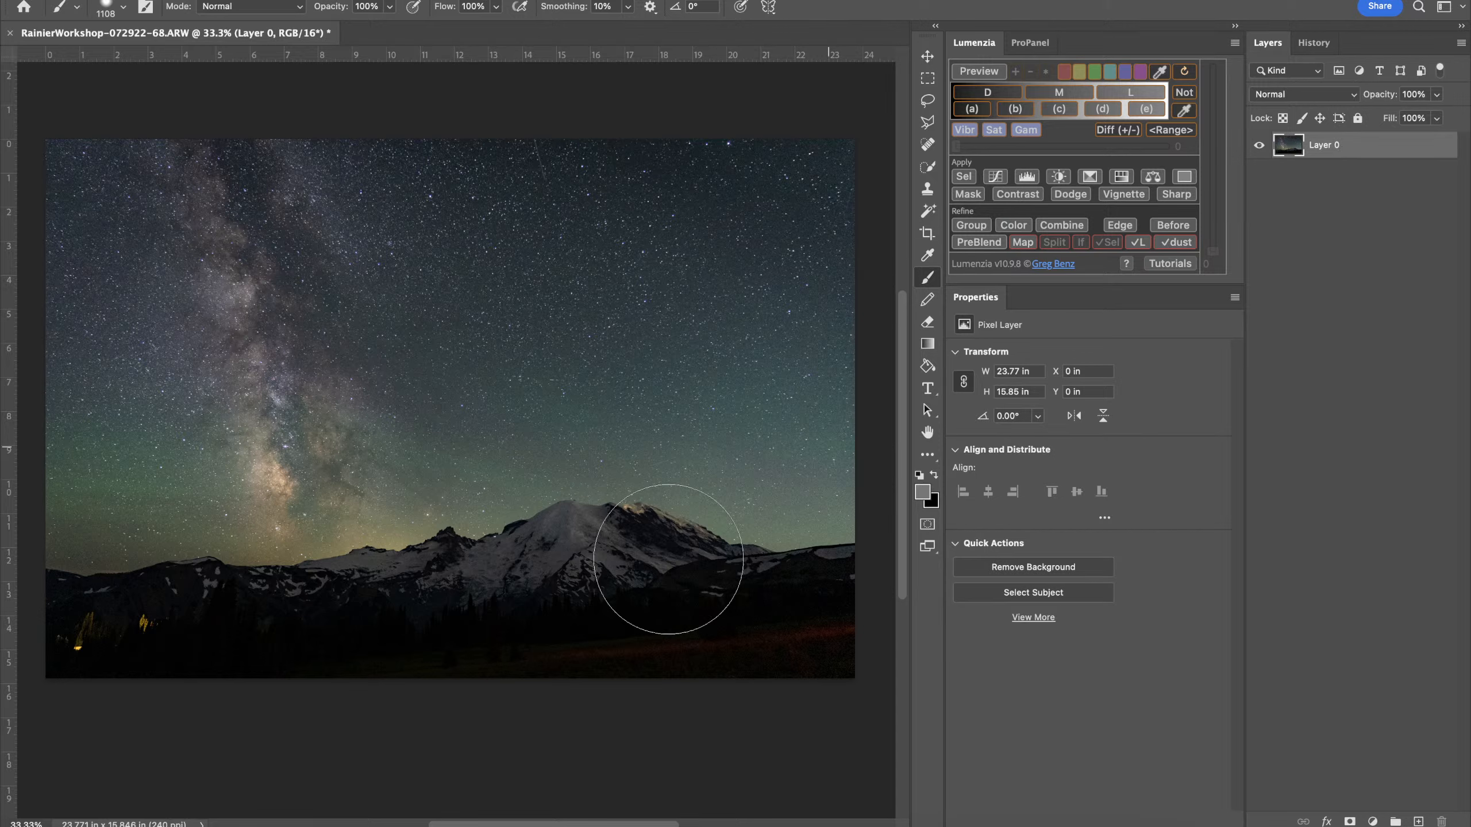
pyautogui.press('v')
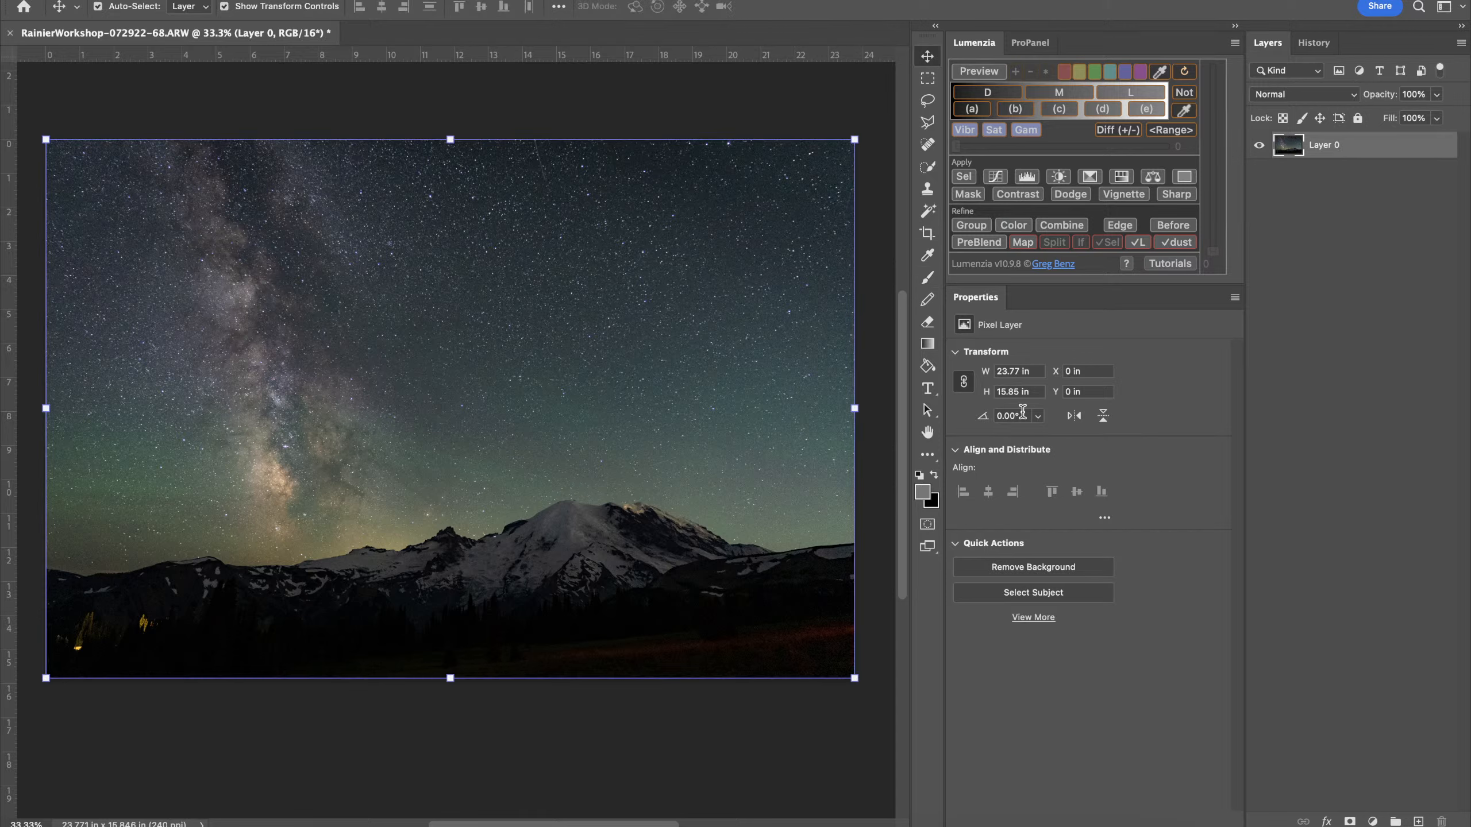
pyautogui.click(492, 773)
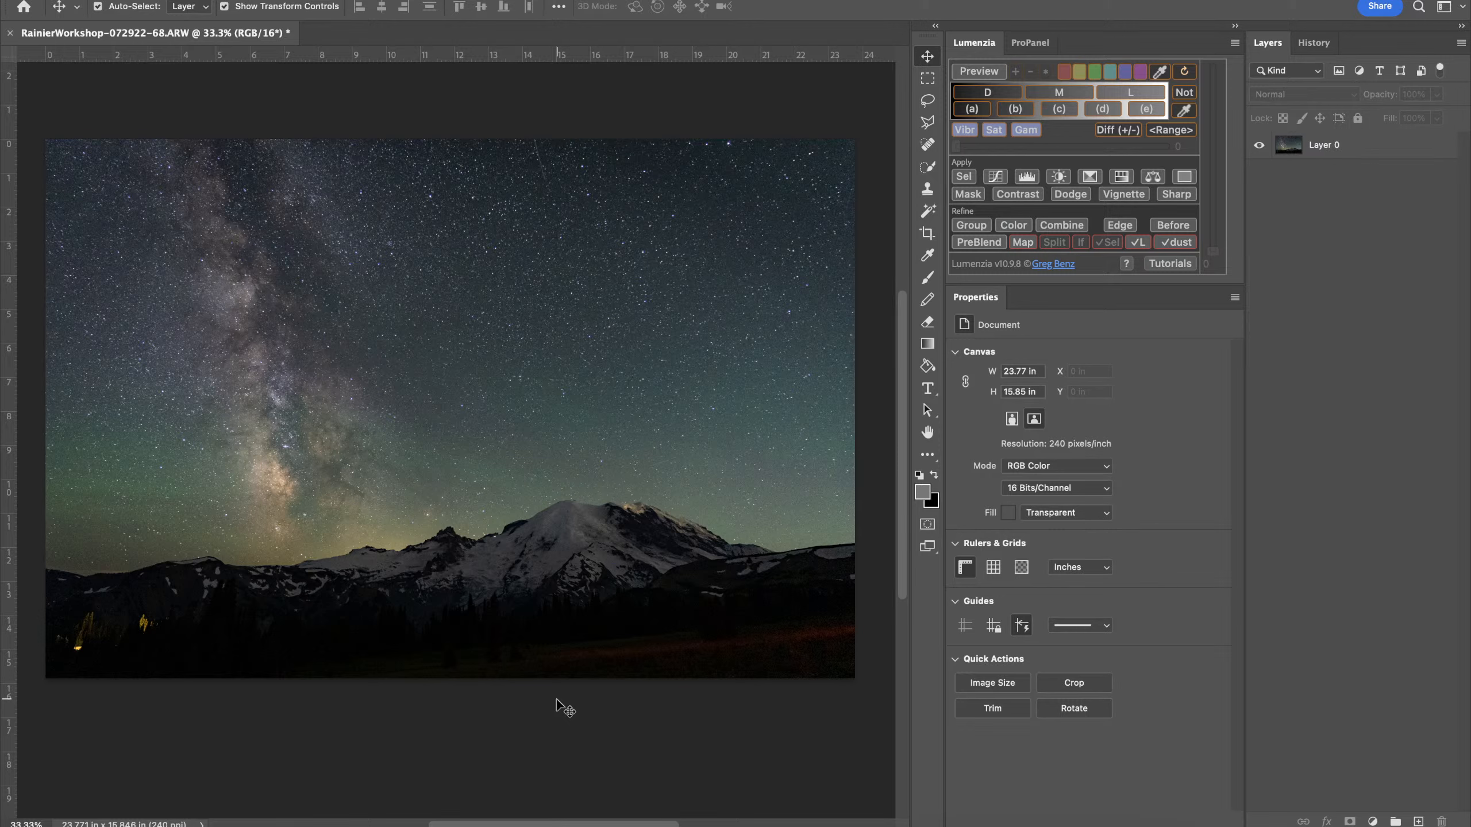
# On Layer 0, lasso both groups of yellow-lit trees in the dark lower-left foreground as one combined selection
pyautogui.click(1333, 146)
pyautogui.press('l')
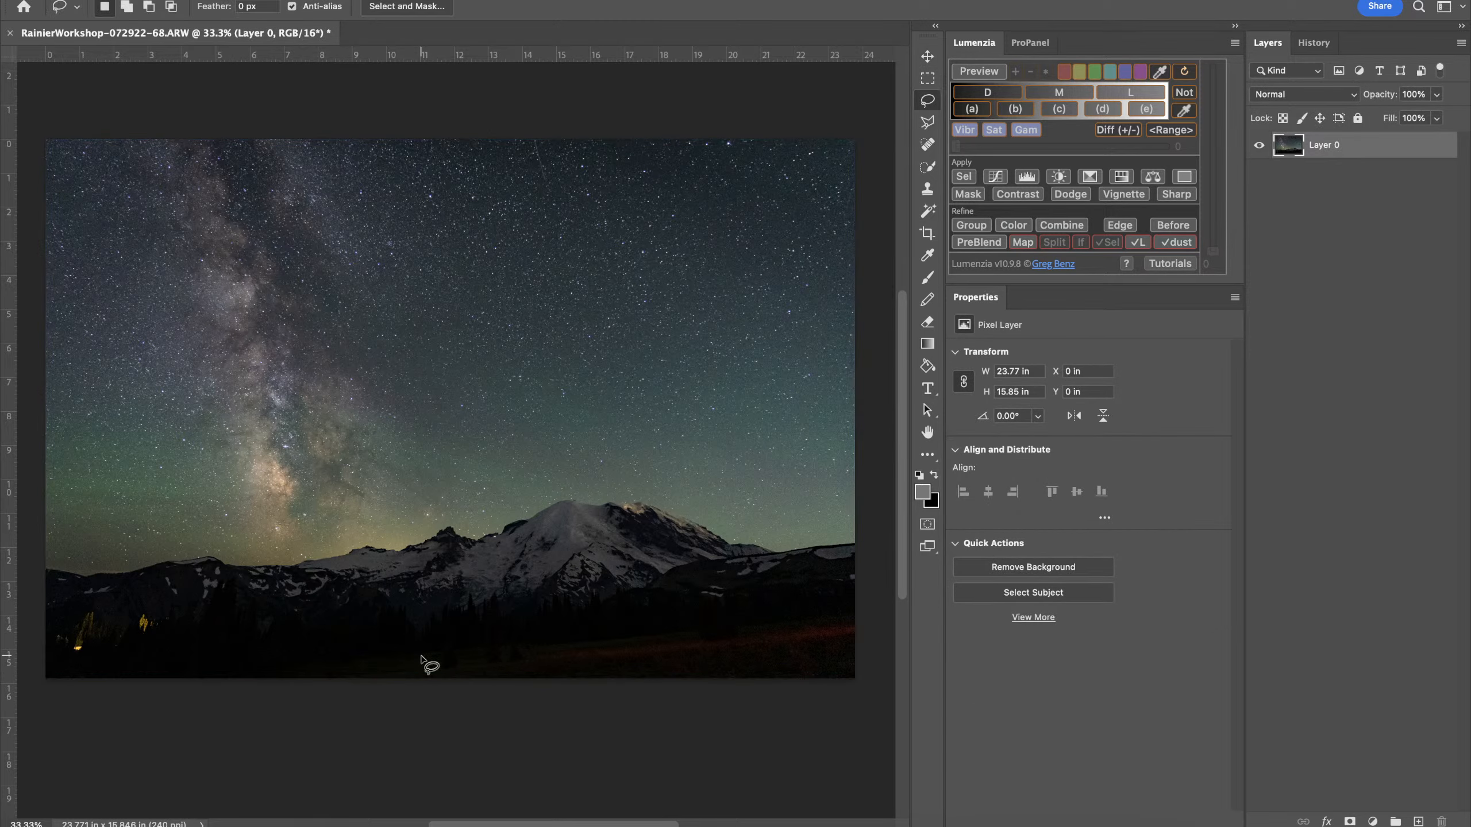
pyautogui.scroll(4, 421, 658)
pyautogui.hscroll(-9, 421, 658)
pyautogui.scroll(-4, 421, 657)
pyautogui.scroll(8, 421, 658)
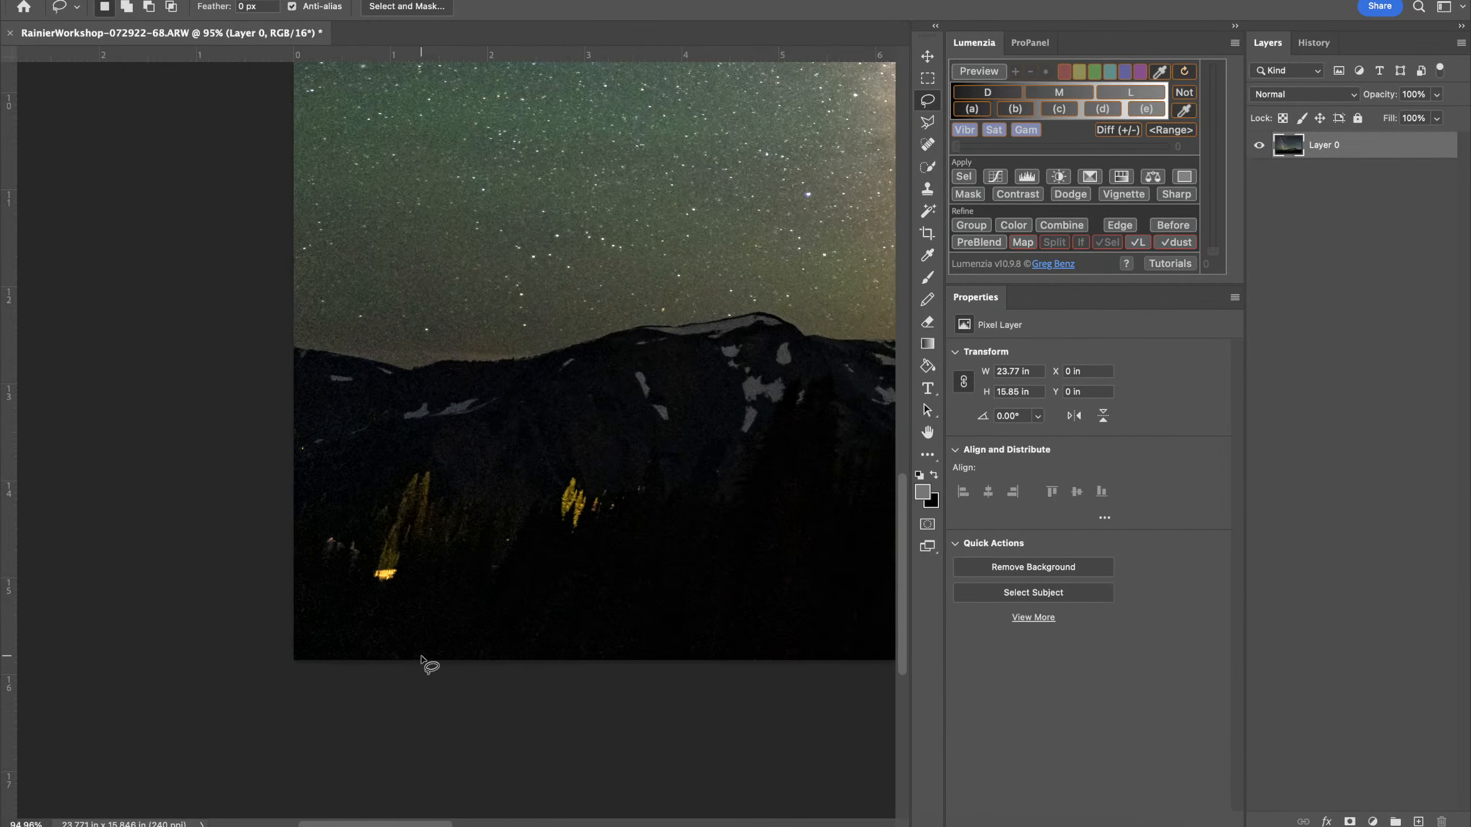
pyautogui.scroll(-2, 421, 657)
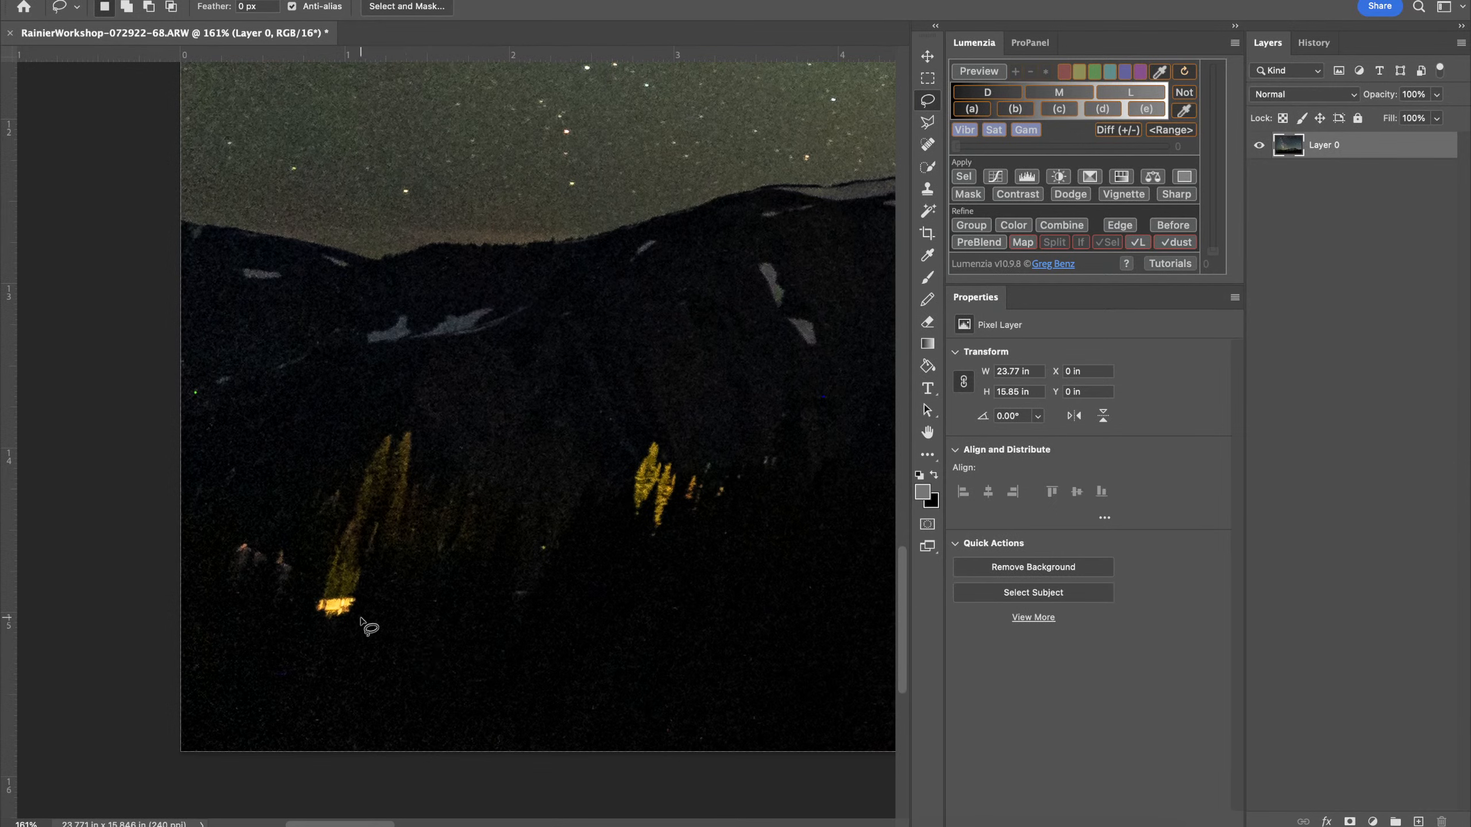
pyautogui.moveTo(212, 593)
pyautogui.mouseDown()
pyautogui.moveTo(364, 628)
pyautogui.moveTo(399, 567)
pyautogui.moveTo(479, 558)
pyautogui.moveTo(490, 475)
pyautogui.moveTo(420, 473)
pyautogui.moveTo(408, 418)
pyautogui.moveTo(368, 429)
pyautogui.moveTo(292, 513)
pyautogui.moveTo(231, 523)
pyautogui.moveTo(202, 555)
pyautogui.moveTo(219, 607)
pyautogui.mouseUp()
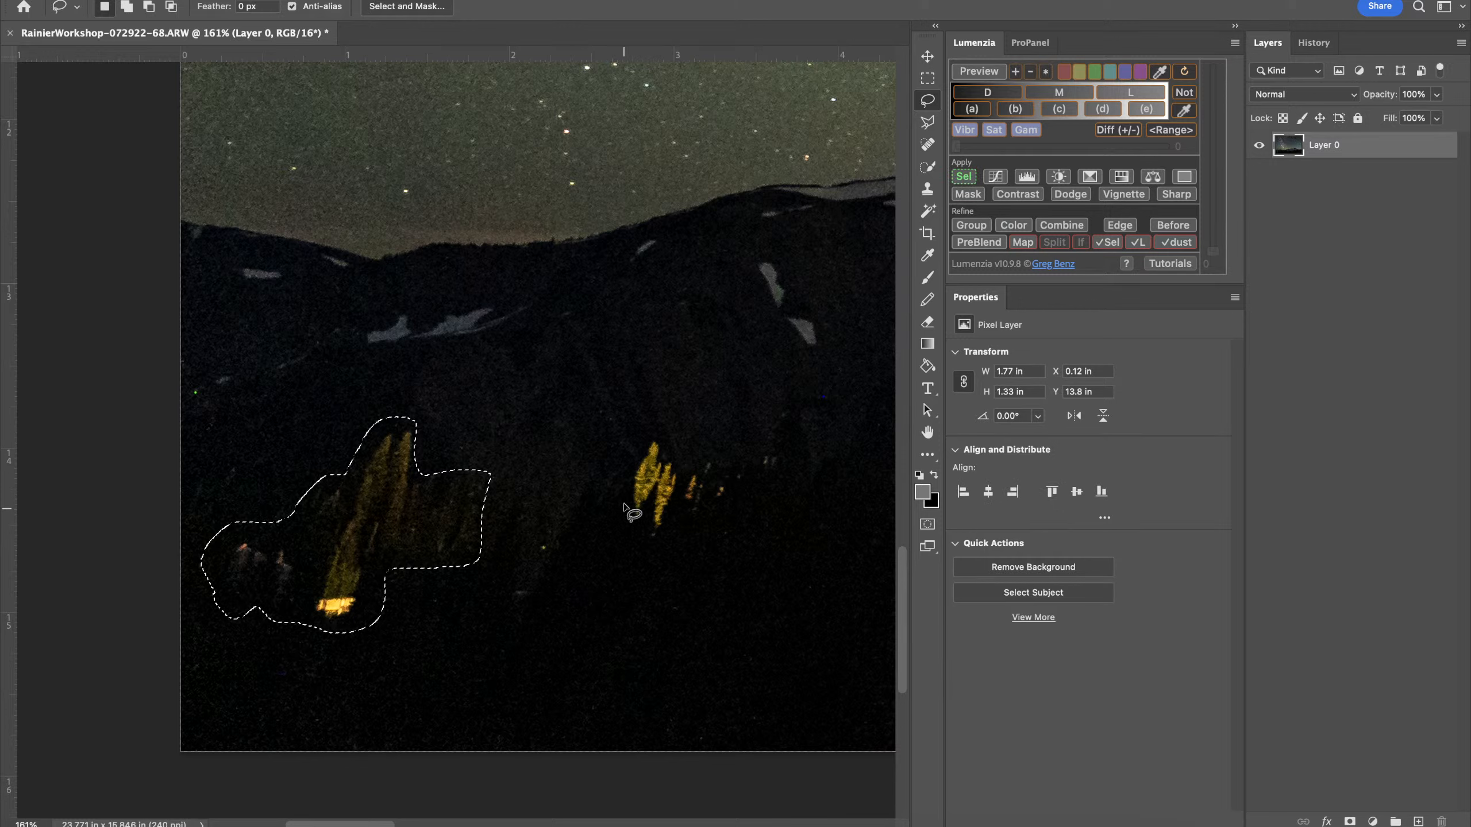
pyautogui.press('shift')
pyautogui.moveTo(626, 496)
pyautogui.mouseDown()
pyautogui.moveTo(634, 530)
pyautogui.moveTo(663, 536)
pyautogui.moveTo(681, 505)
pyautogui.moveTo(715, 505)
pyautogui.moveTo(779, 461)
pyautogui.moveTo(724, 467)
pyautogui.moveTo(668, 439)
pyautogui.moveTo(638, 449)
pyautogui.moveTo(627, 509)
pyautogui.mouseUp()
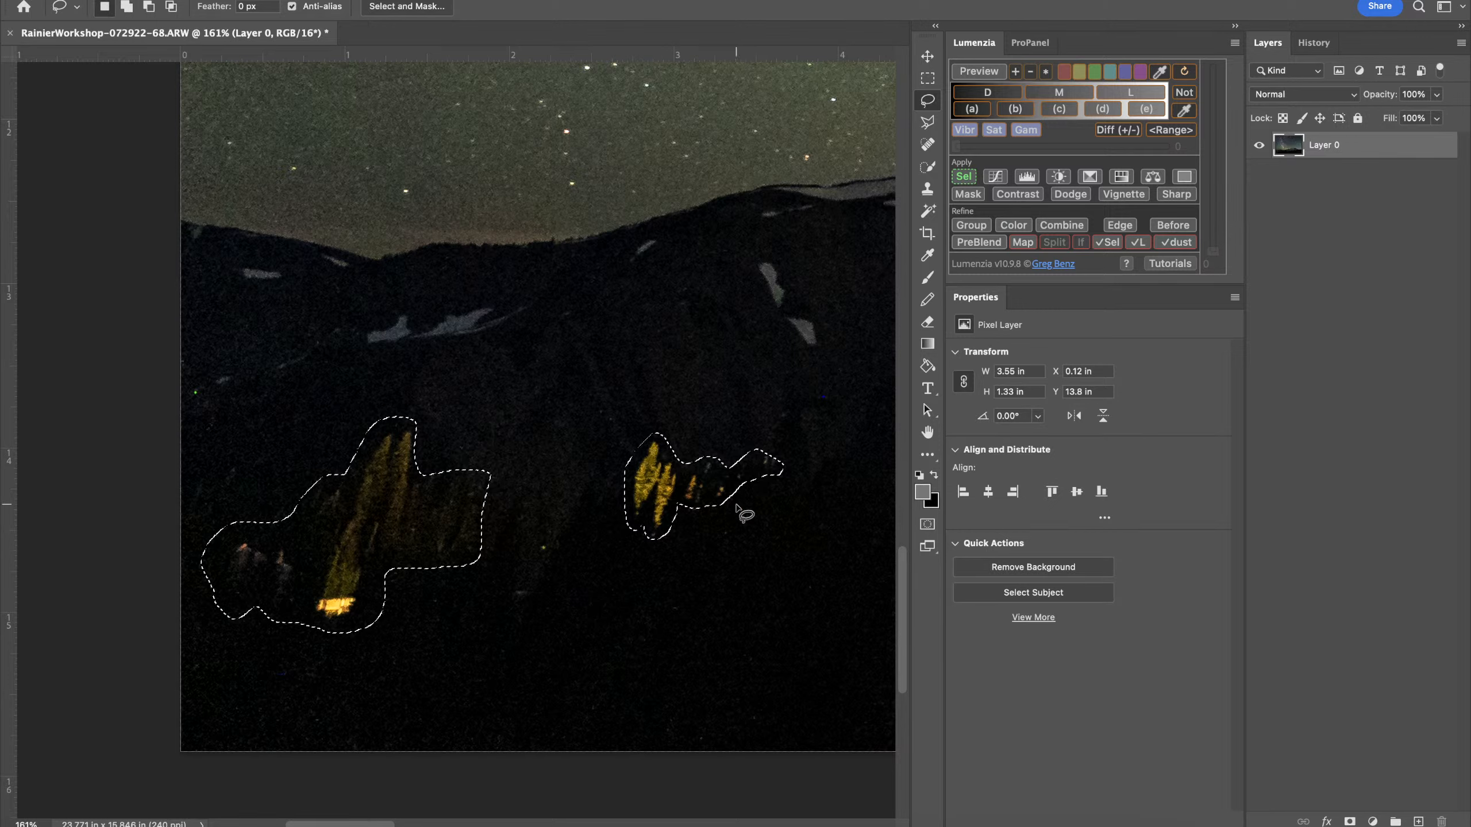
# Remove the selected lit trees with Content-Aware Fill output to the current layer, and clear the selection
pyautogui.click(167, 0)
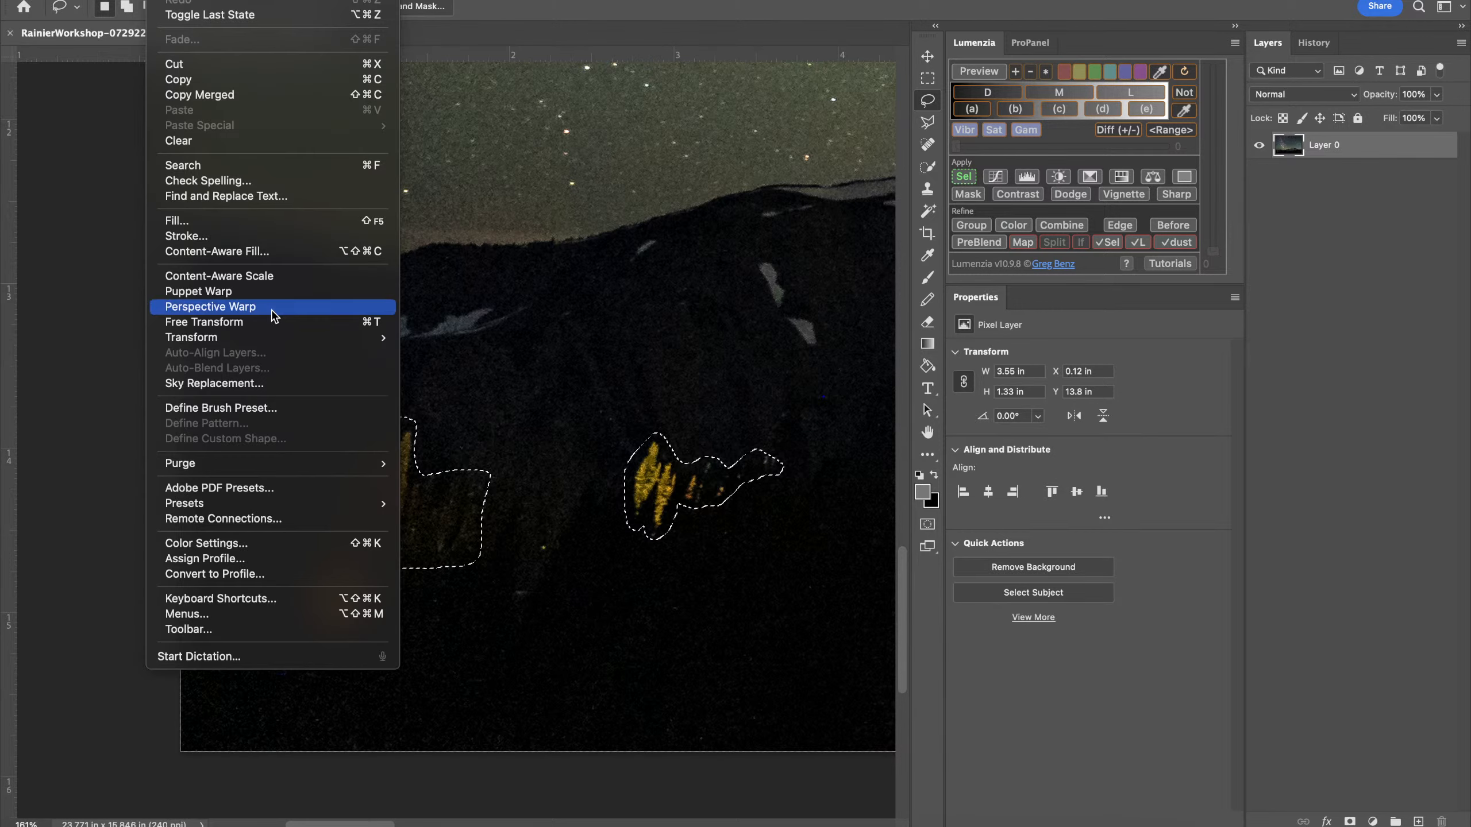
pyautogui.click(279, 253)
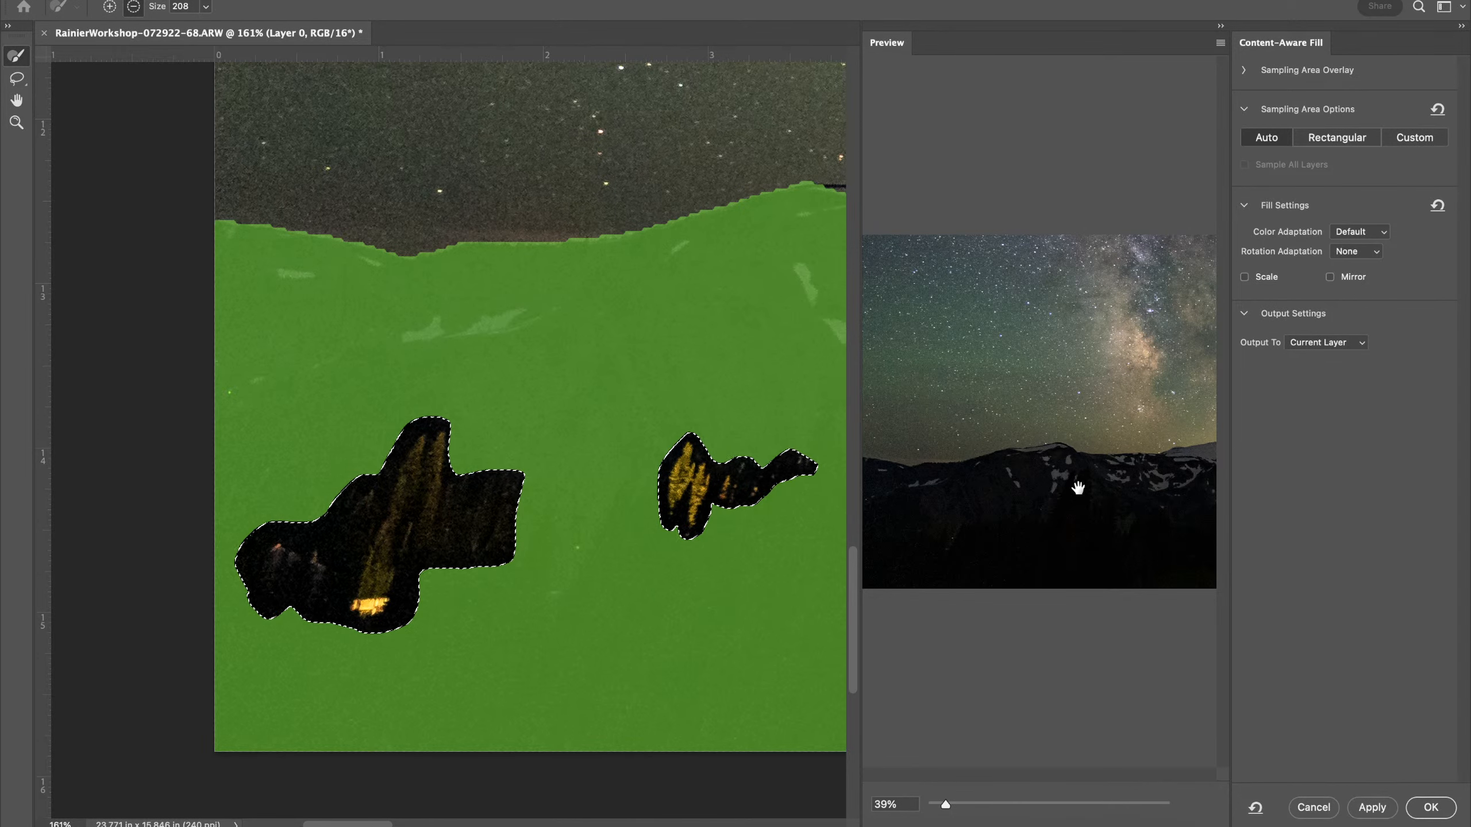
pyautogui.click(1430, 807)
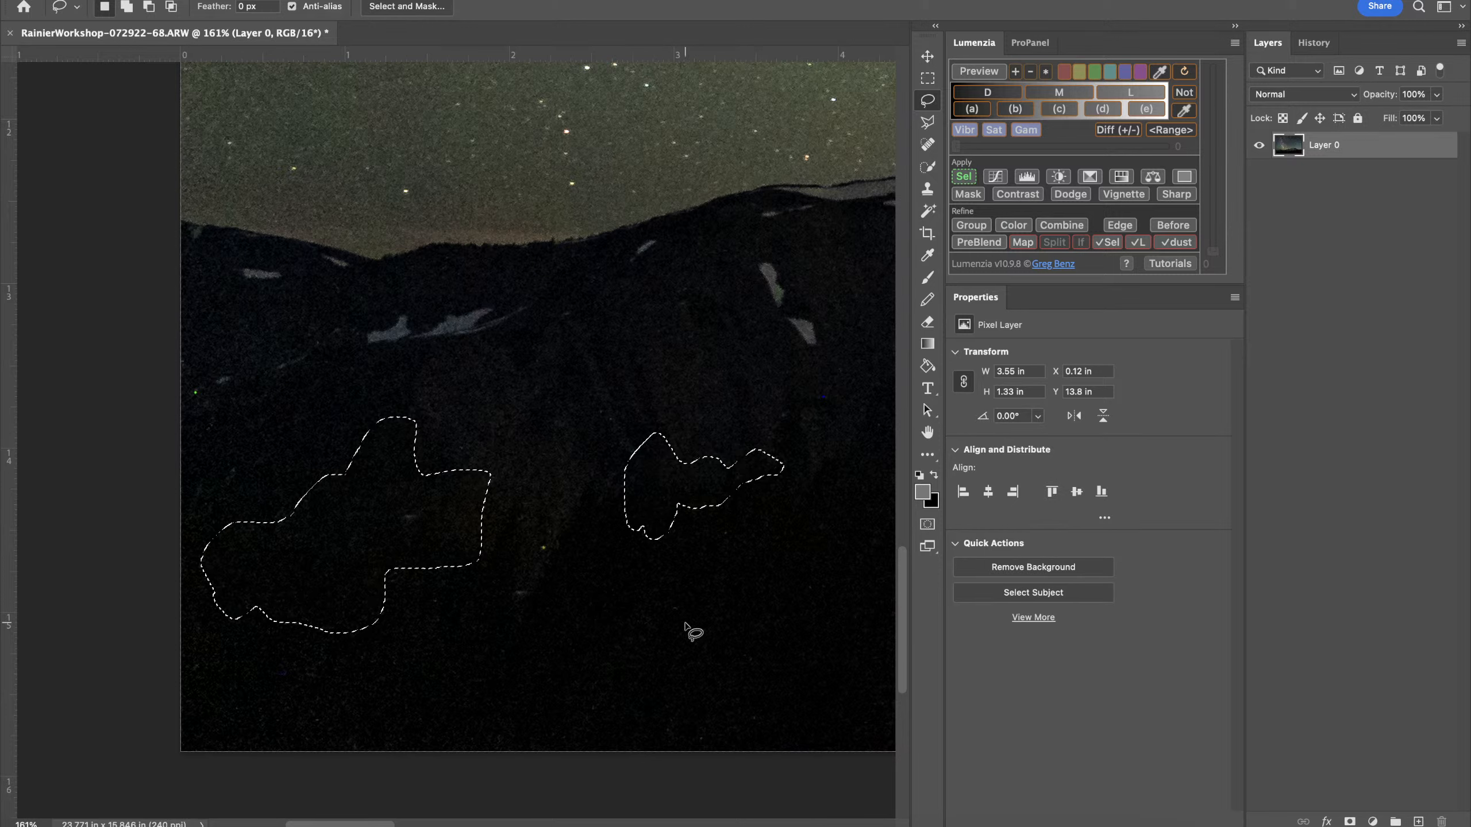
pyautogui.click(635, 624)
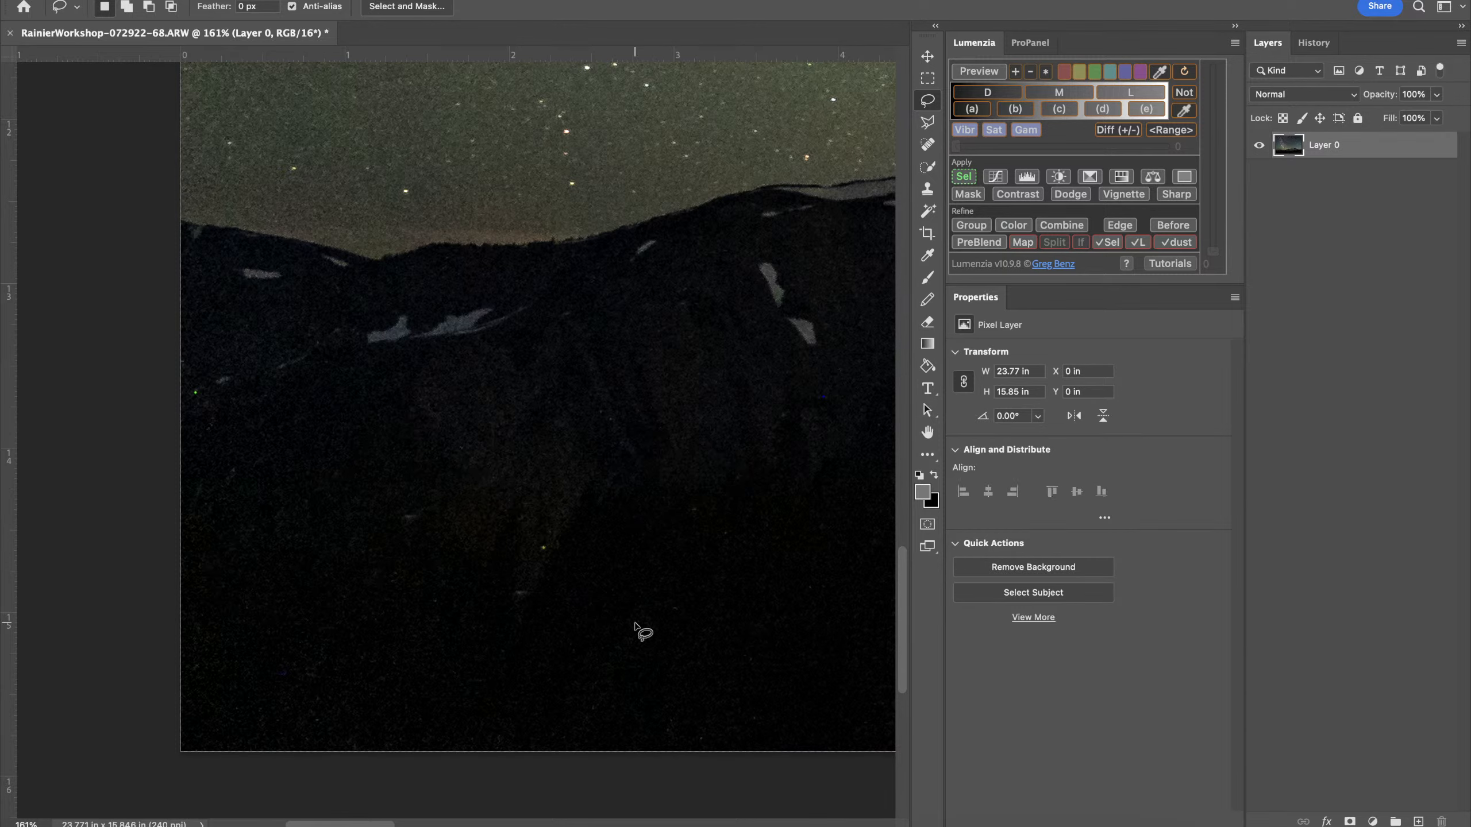
# Preview a Lumenzia darks (D) luminosity mask of the whole photo
pyautogui.hscroll(3, 635, 624)
pyautogui.scroll(-5, 635, 624)
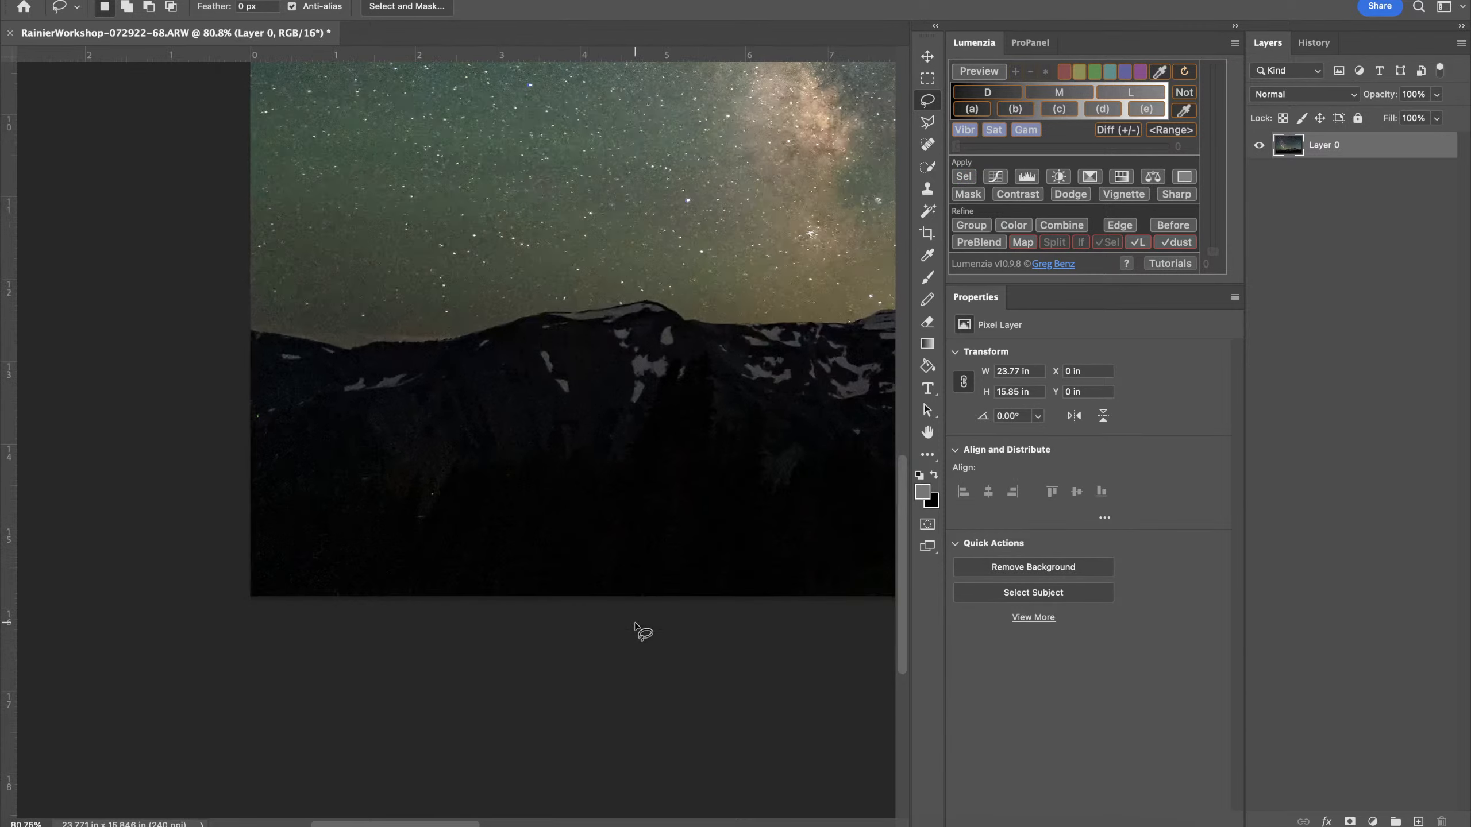
pyautogui.scroll(-5, 637, 630)
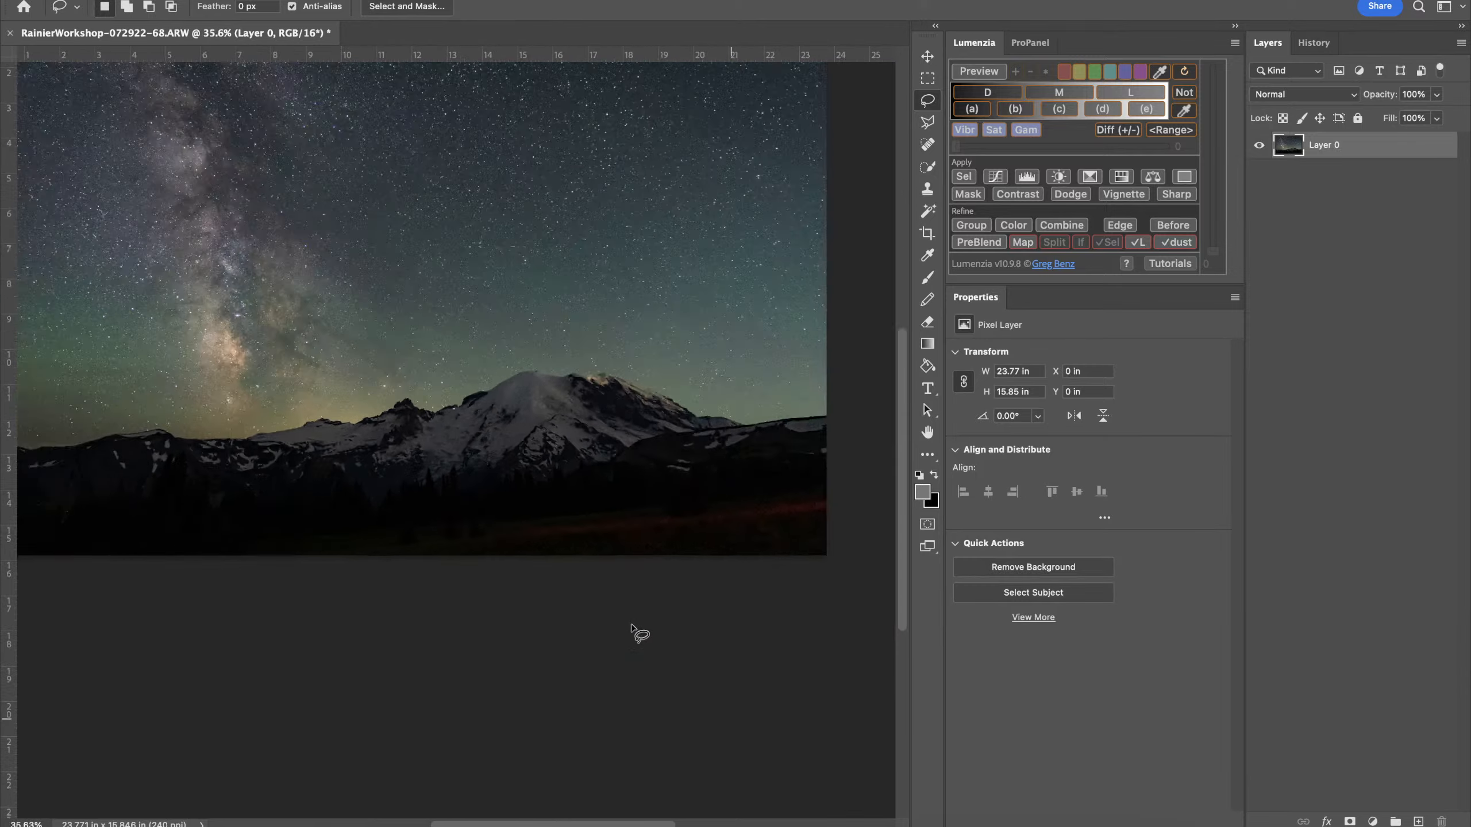
pyautogui.scroll(2, 637, 597)
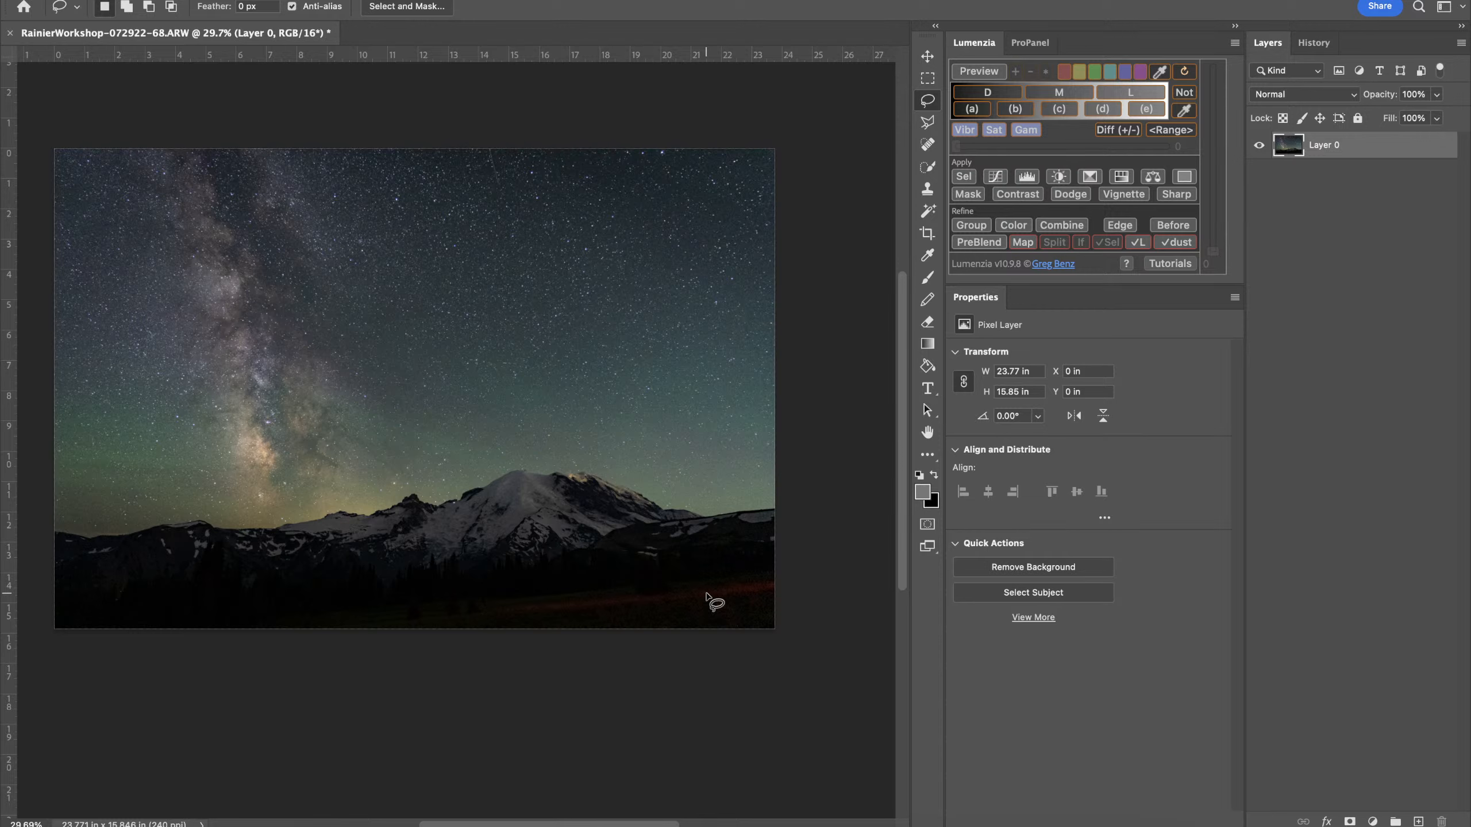
pyautogui.click(1007, 98)
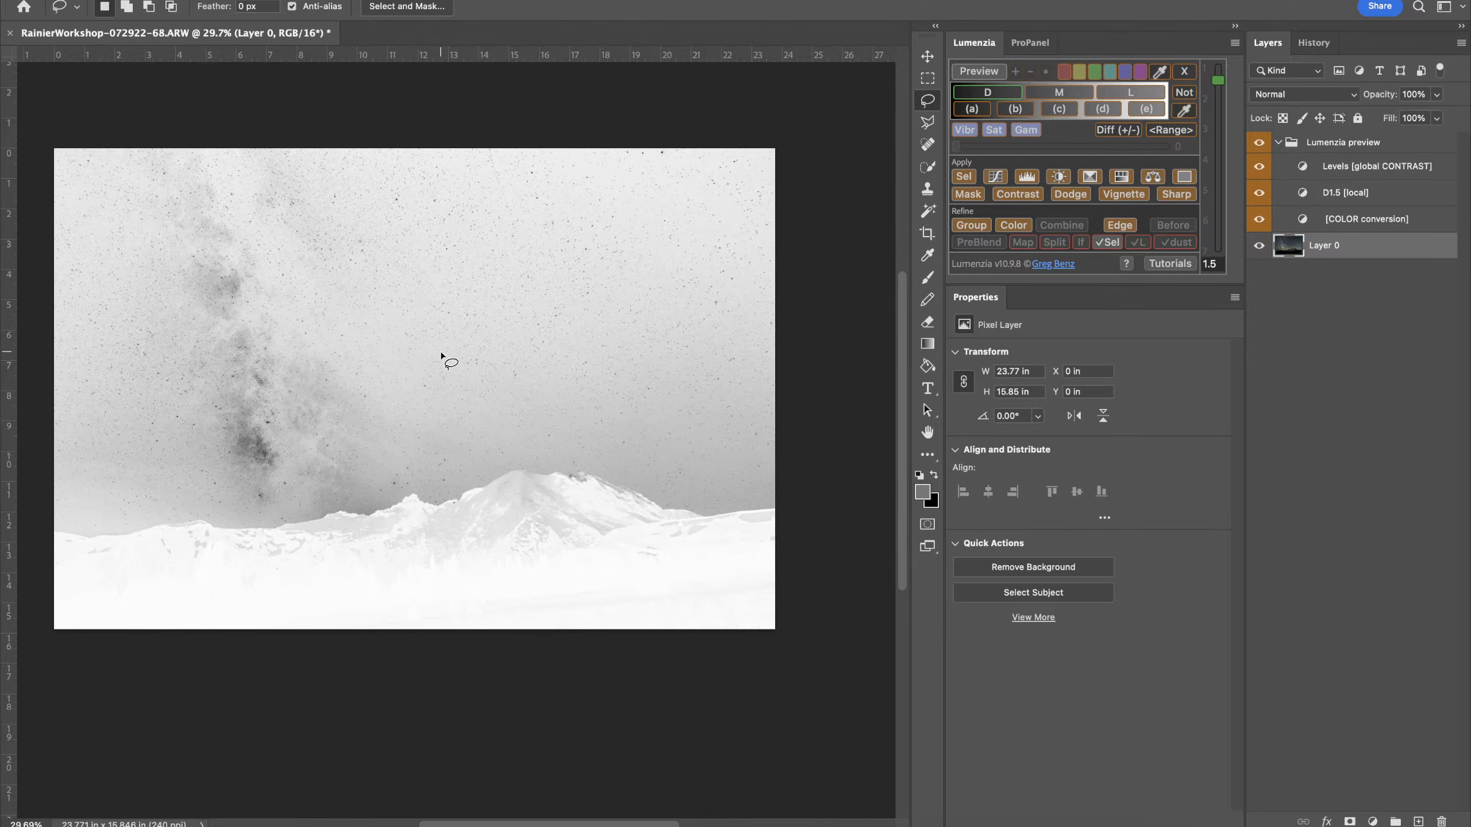
# Examine the darks mask preview up close across the stars, mountain ridge and foreground
pyautogui.scroll(10, 440, 352)
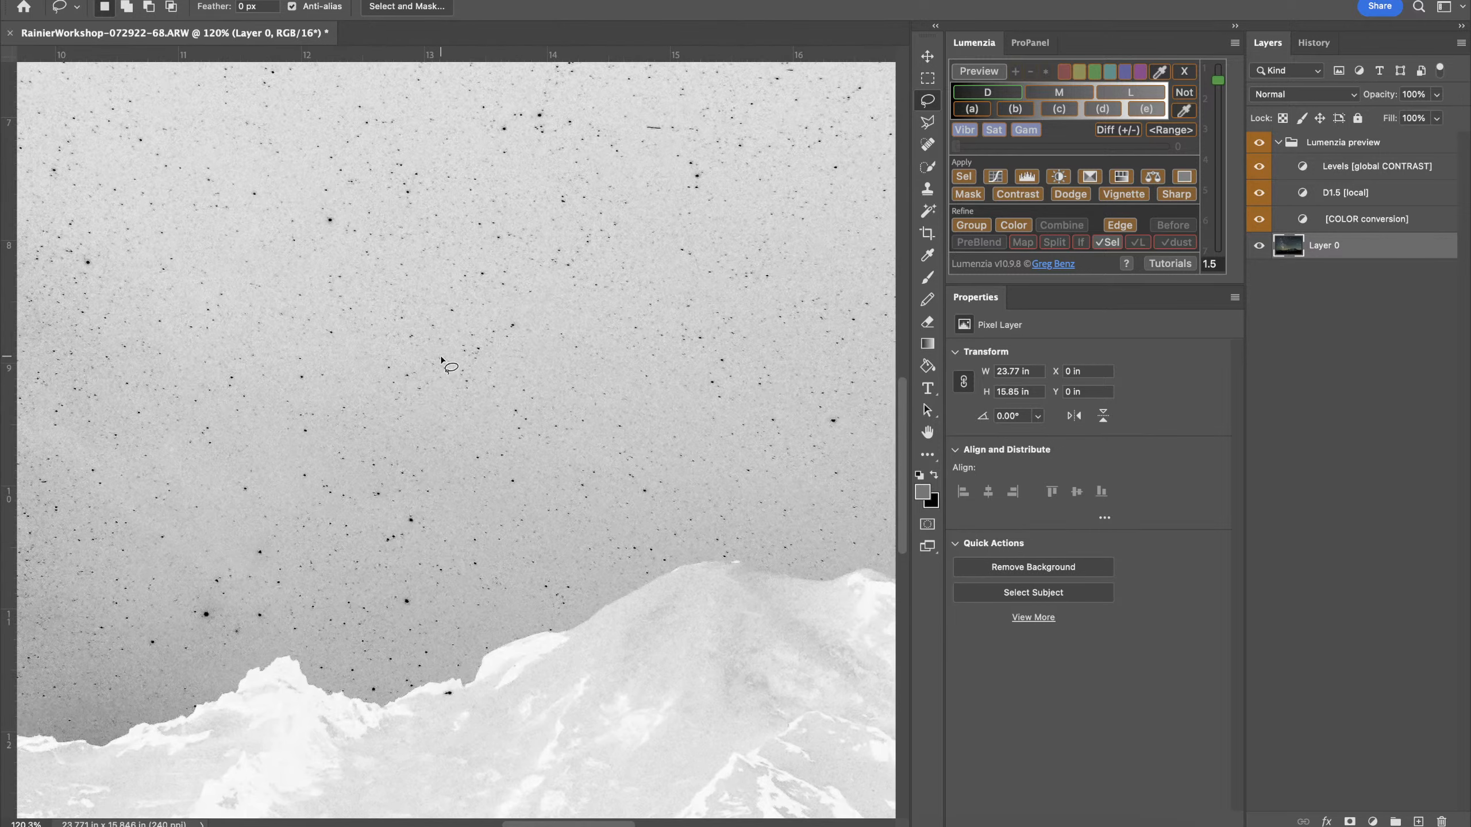
pyautogui.scroll(8, 442, 359)
pyautogui.hscroll(-3, 441, 359)
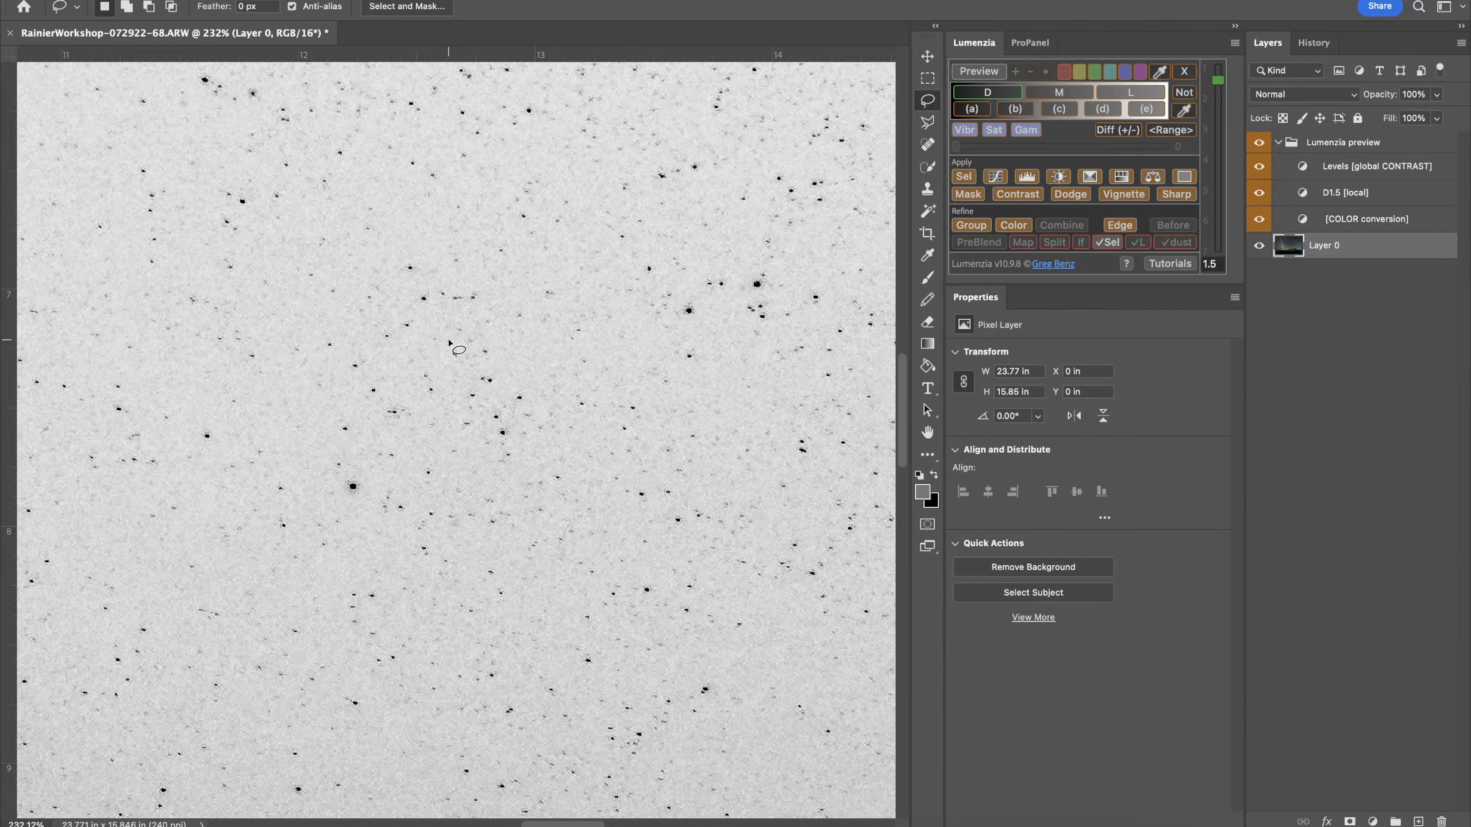
pyautogui.scroll(-6, 441, 359)
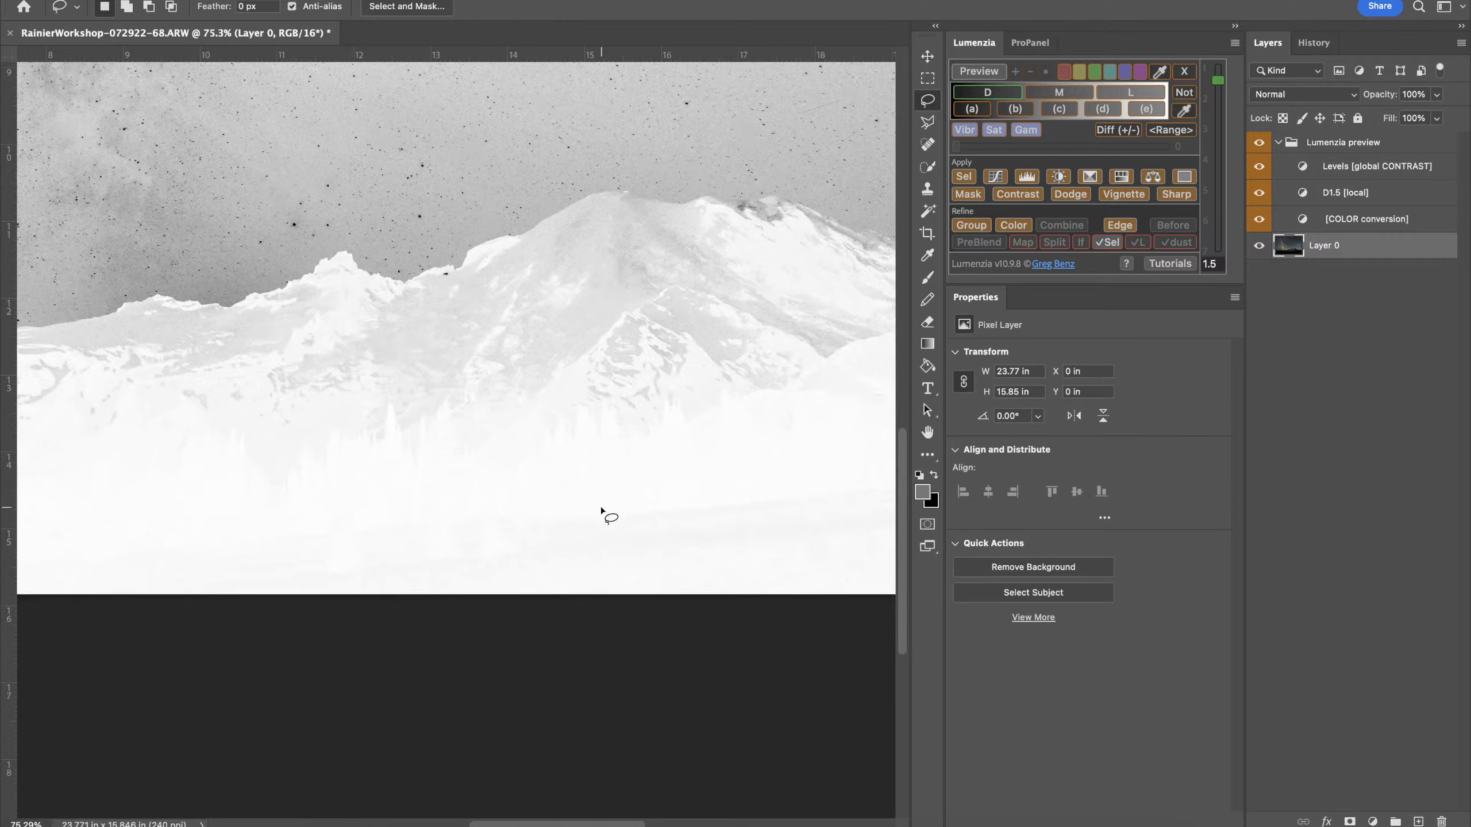
pyautogui.hscroll(-10, 388, 614)
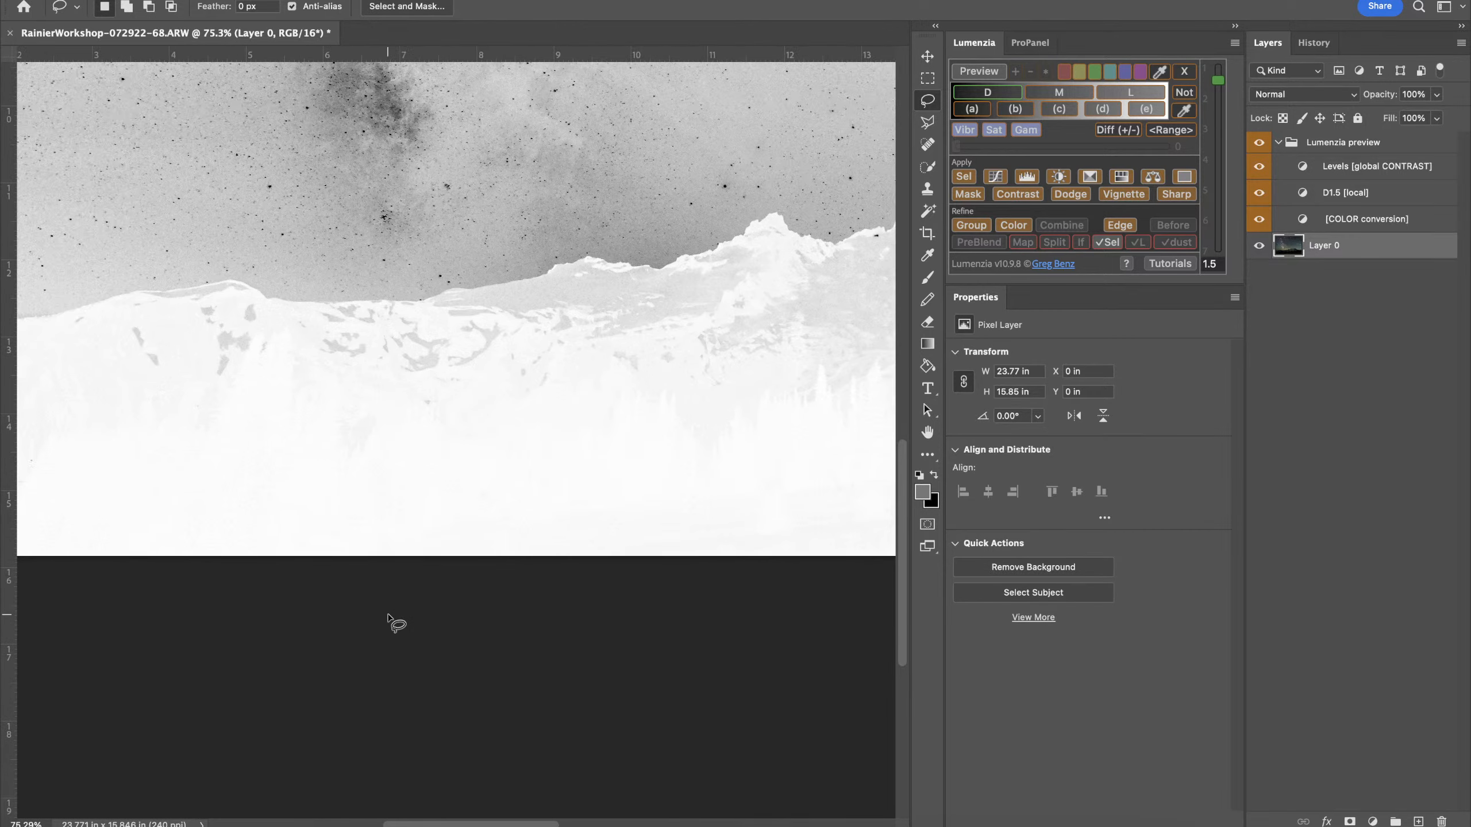
pyautogui.scroll(-6, 584, 594)
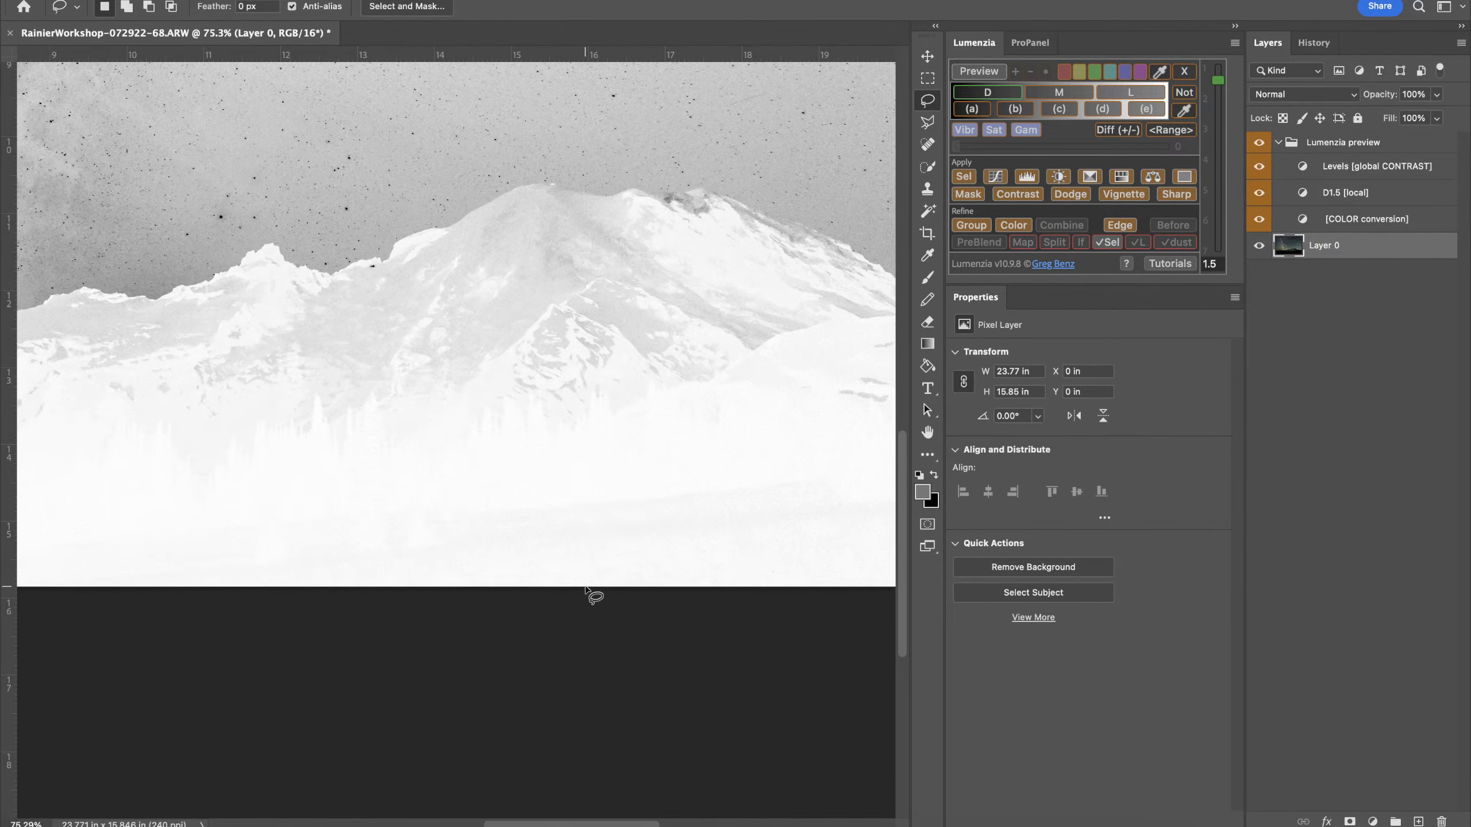
pyautogui.scroll(5, 584, 590)
pyautogui.hscroll(-6, 585, 589)
pyautogui.hscroll(4, 584, 590)
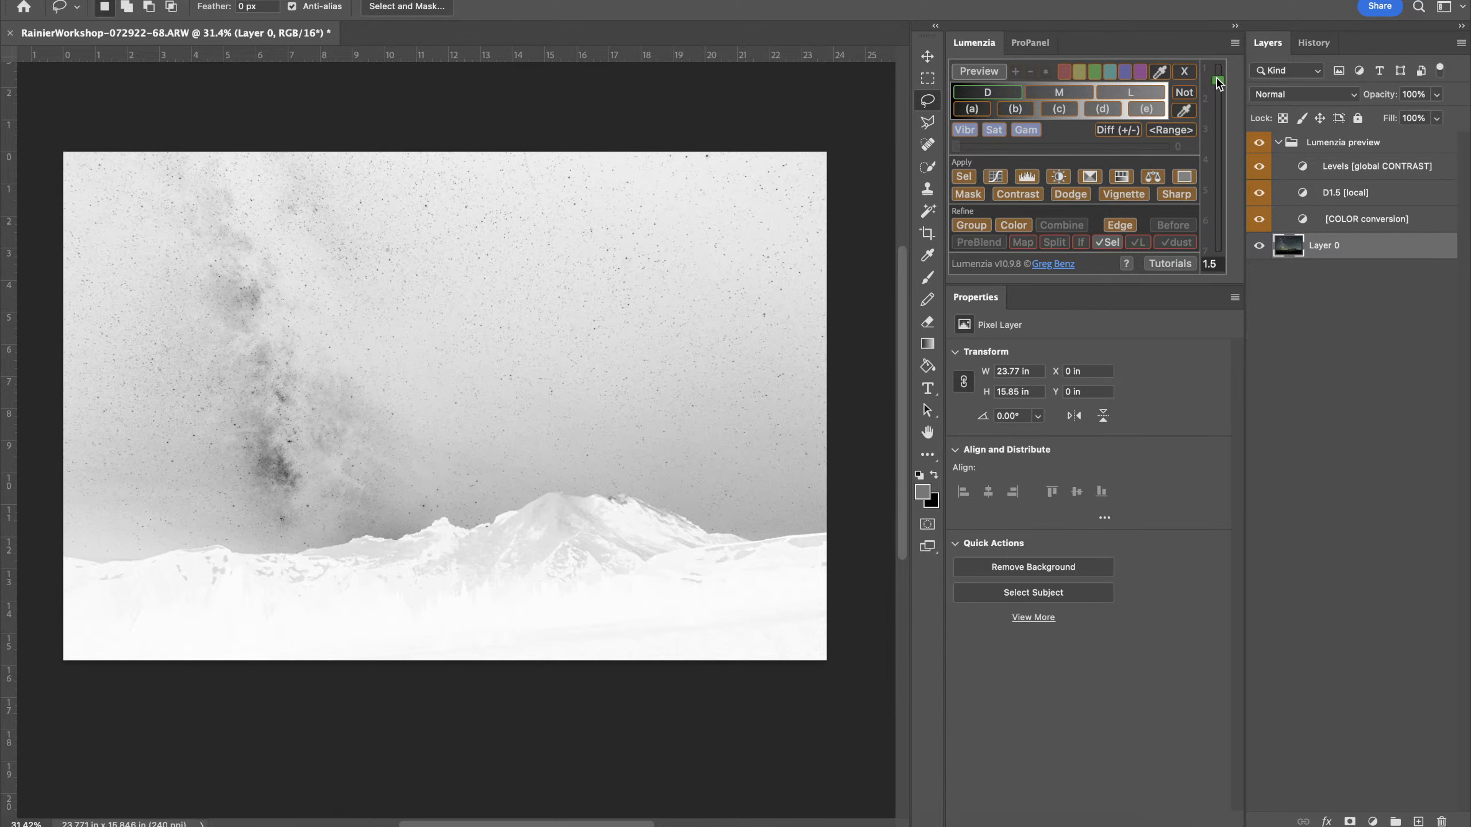
# Narrow the darks mask to the deepest tones by setting its precision to 6
pyautogui.moveTo(1218, 80); pyautogui.dragTo(1219, 217)
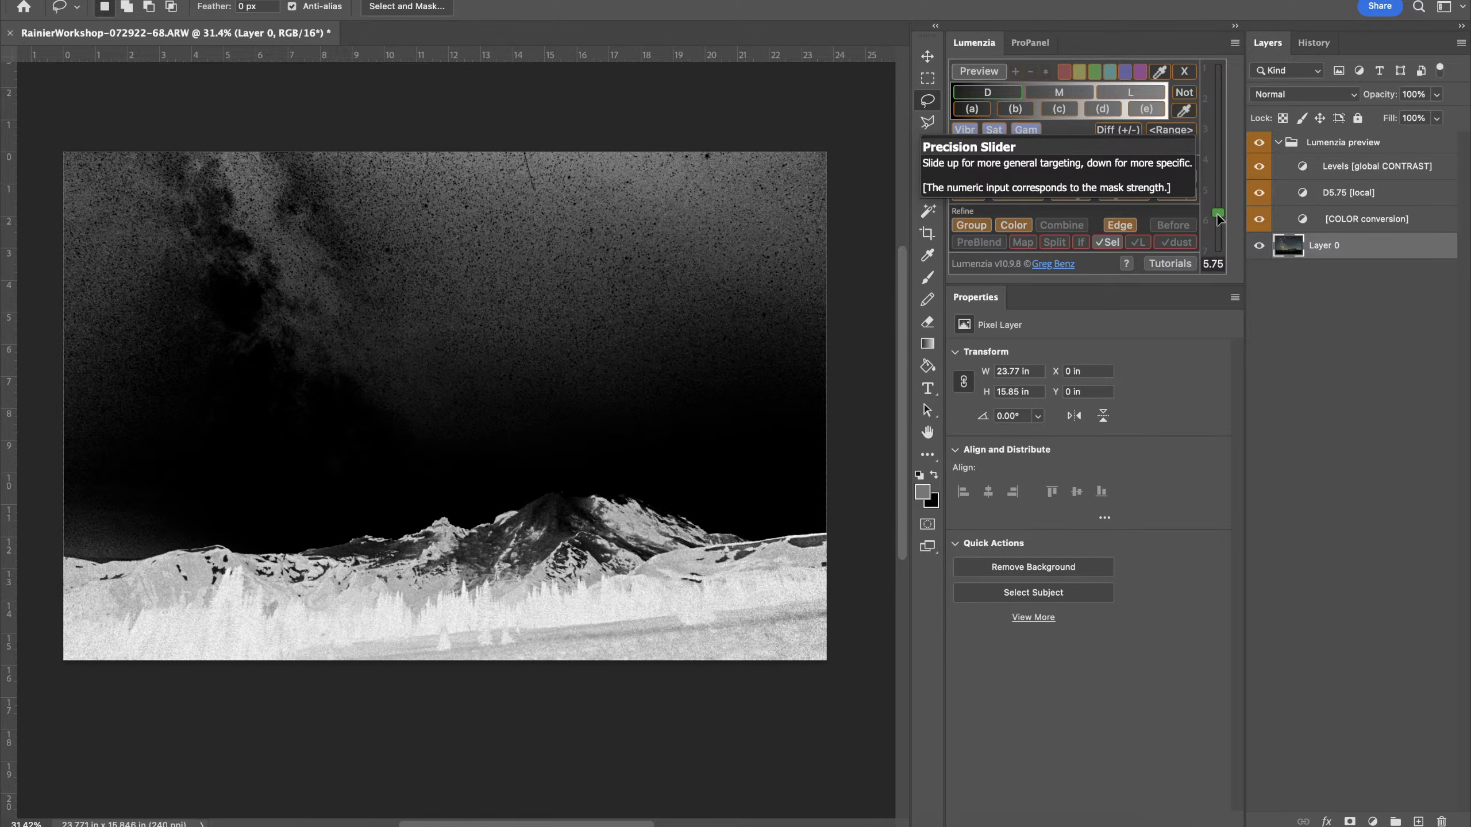
pyautogui.moveTo(1219, 215); pyautogui.dragTo(1218, 227)
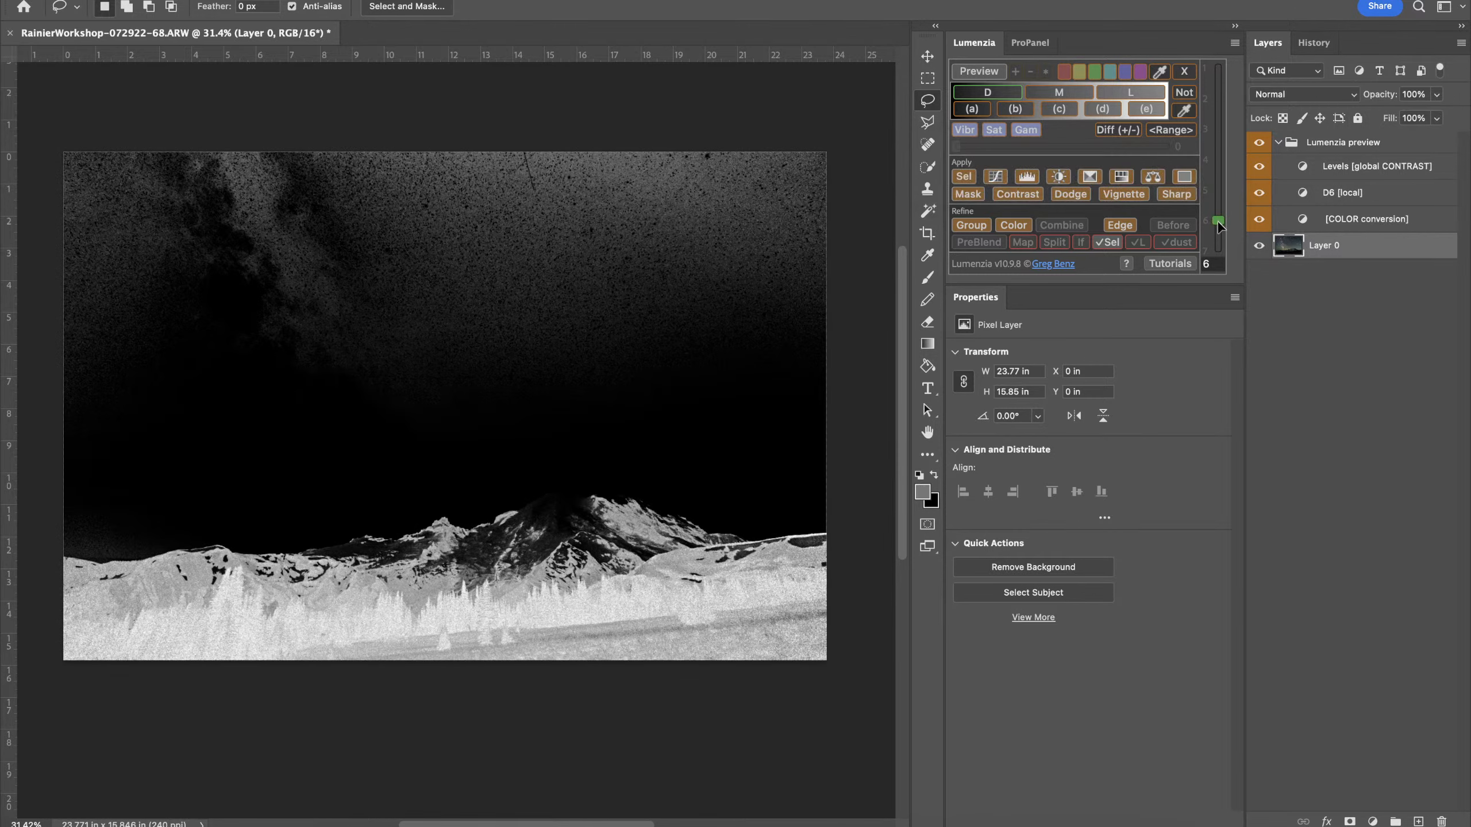
# Narrow the darks mask preview to precision 6.5 and boost its contrast with a Levels white input of 89
pyautogui.moveTo(1217, 221); pyautogui.dragTo(1218, 228)
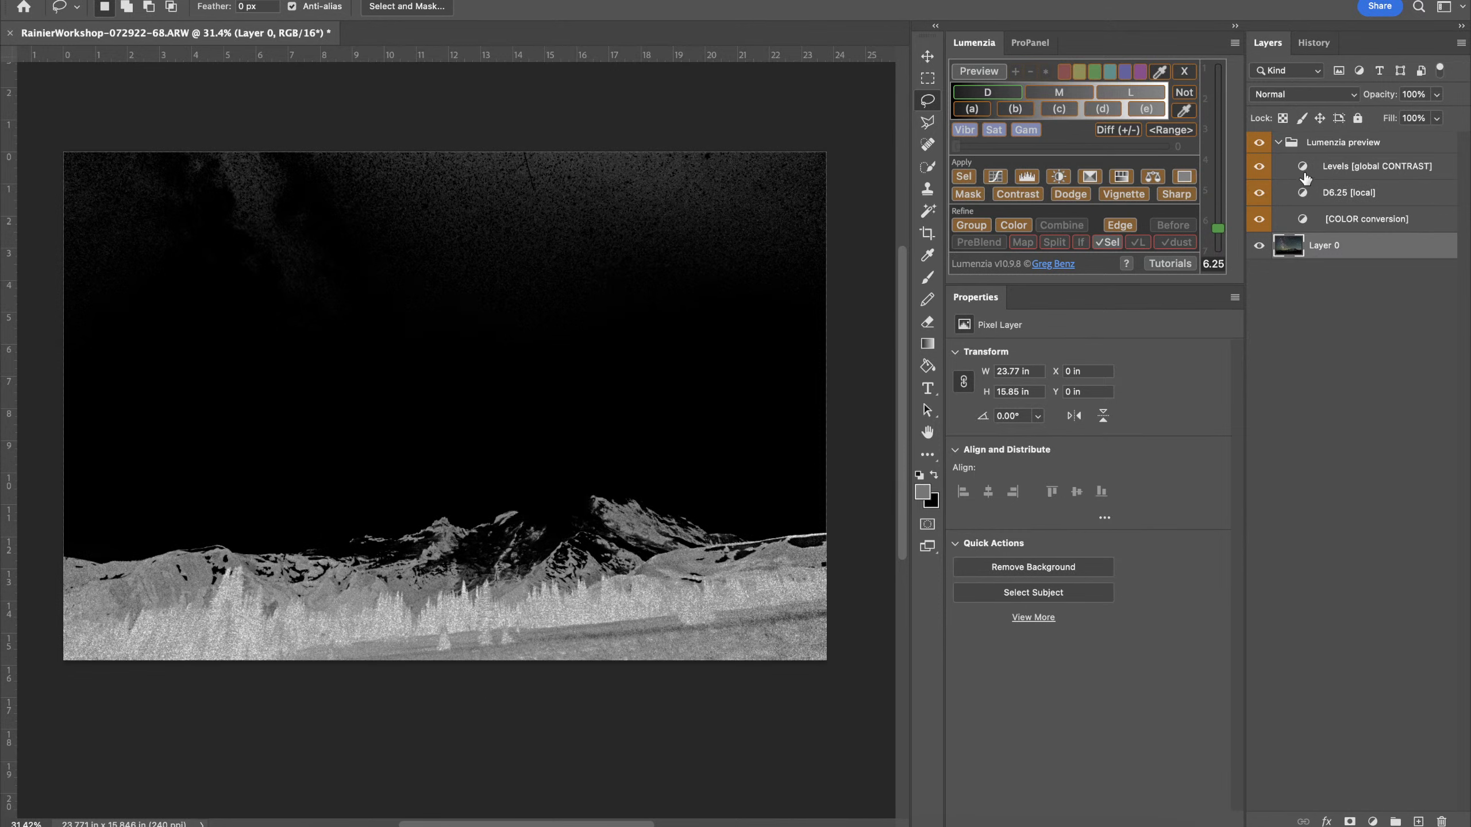
pyautogui.moveTo(1220, 229); pyautogui.dragTo(1219, 236)
pyautogui.click(1381, 166)
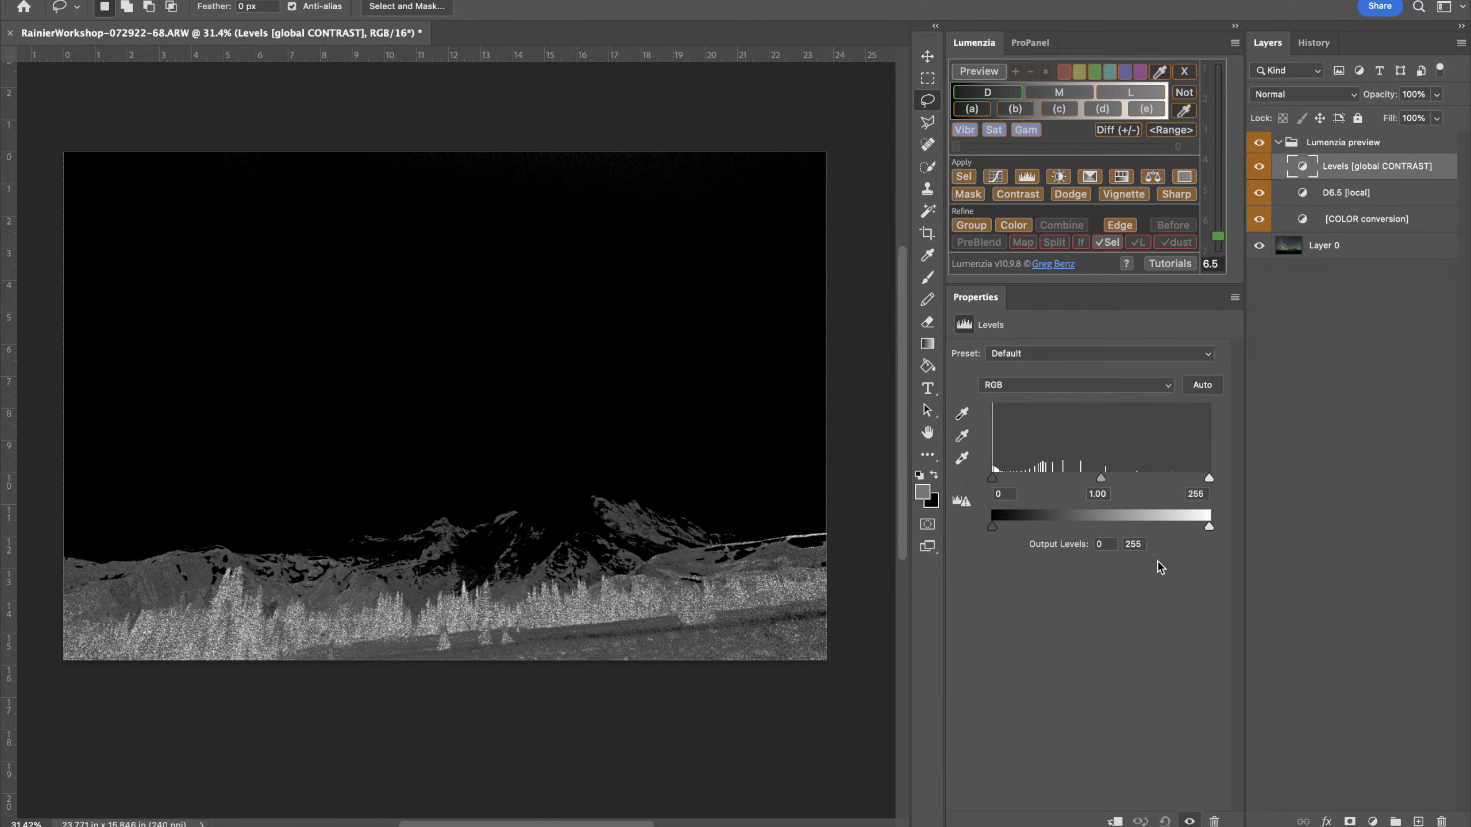
pyautogui.moveTo(1208, 479); pyautogui.dragTo(1069, 481)
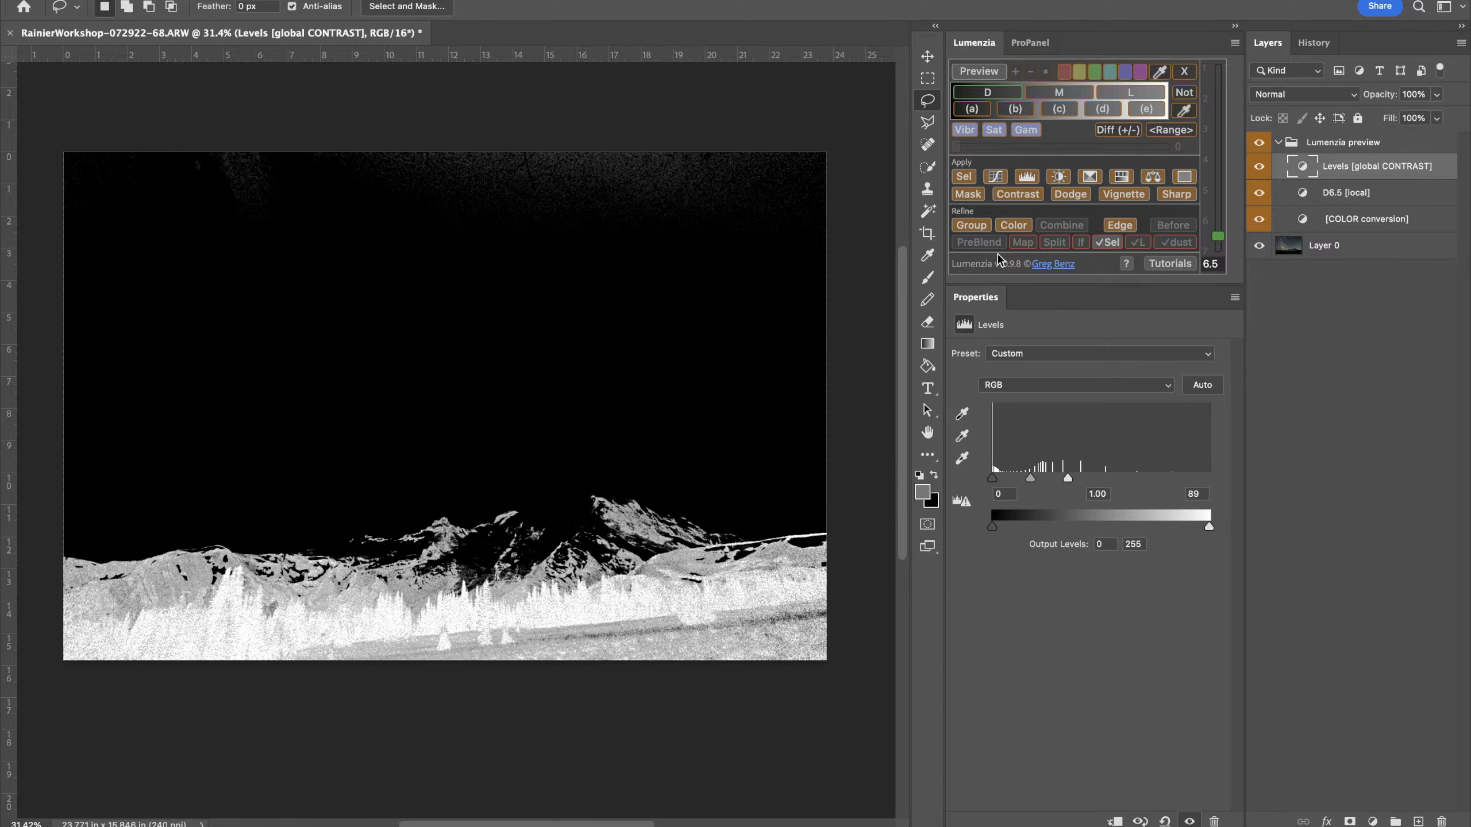
# Apply the darks mask to a new Brightness/Contrast adjustment layer and inspect the layer mask on its own
pyautogui.click(1058, 177)
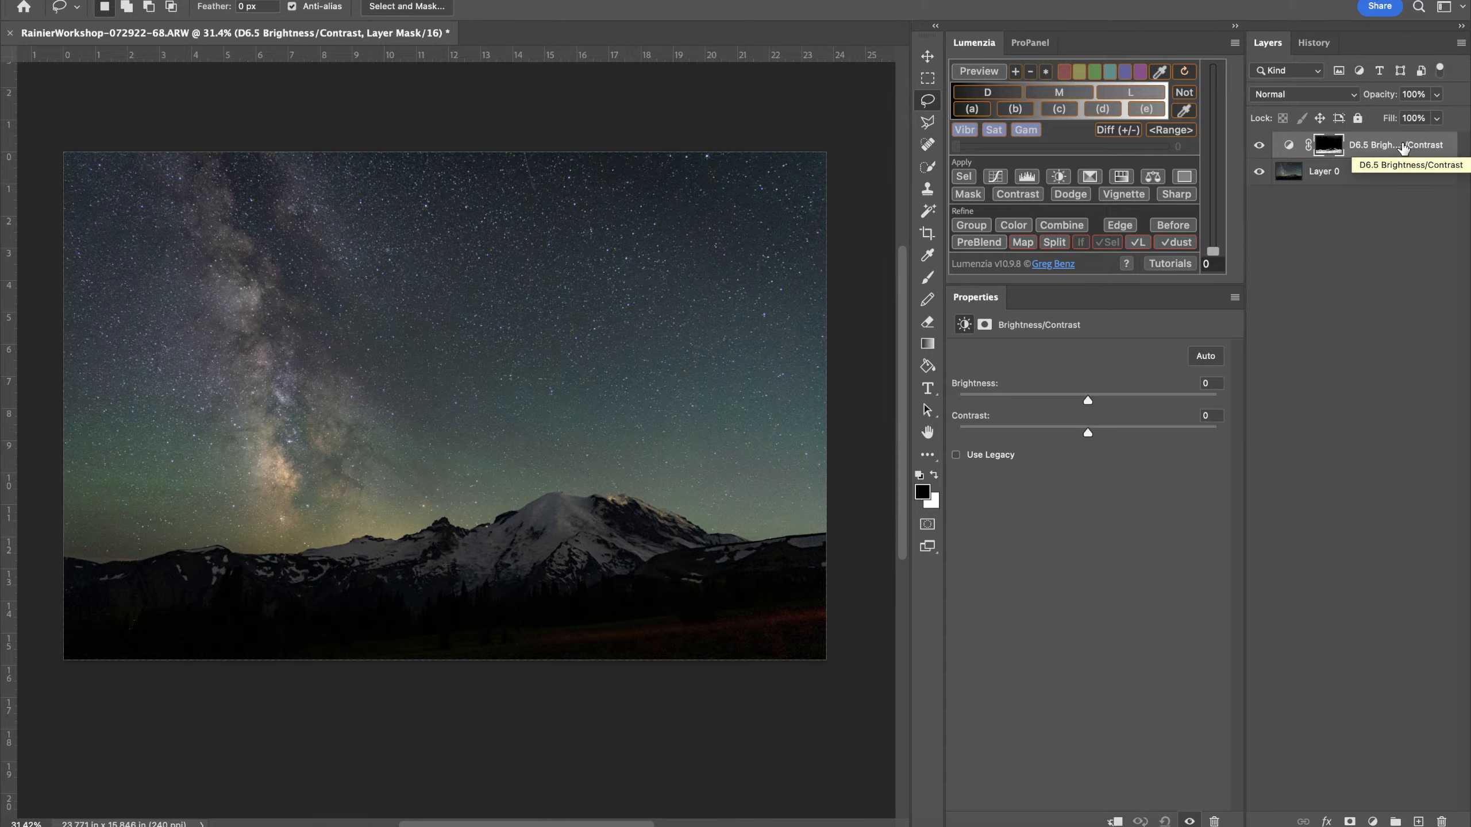
pyautogui.keyDown('alt'); pyautogui.click(1329, 151); pyautogui.keyUp('alt')
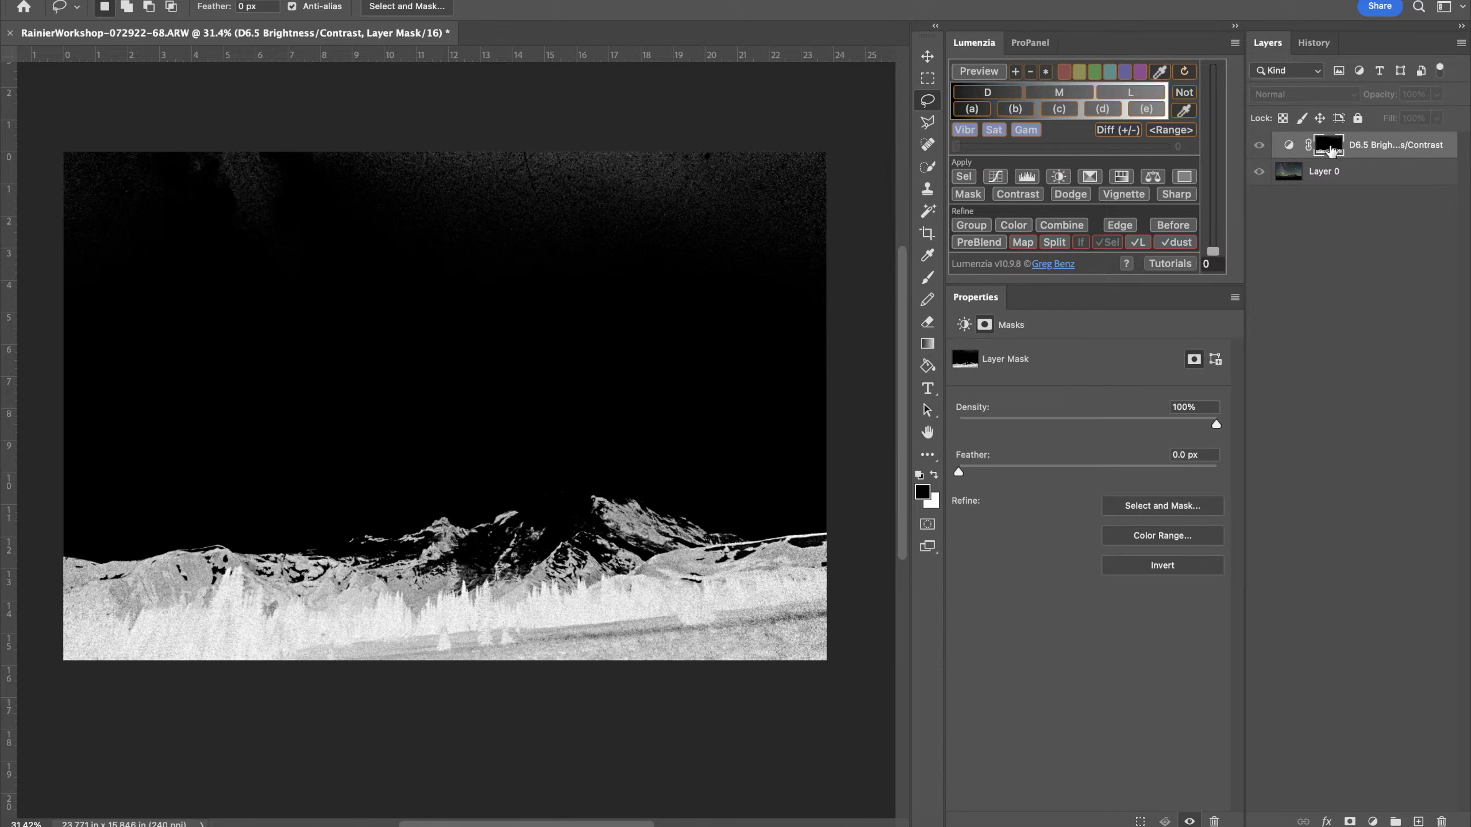
pyautogui.click(1378, 142)
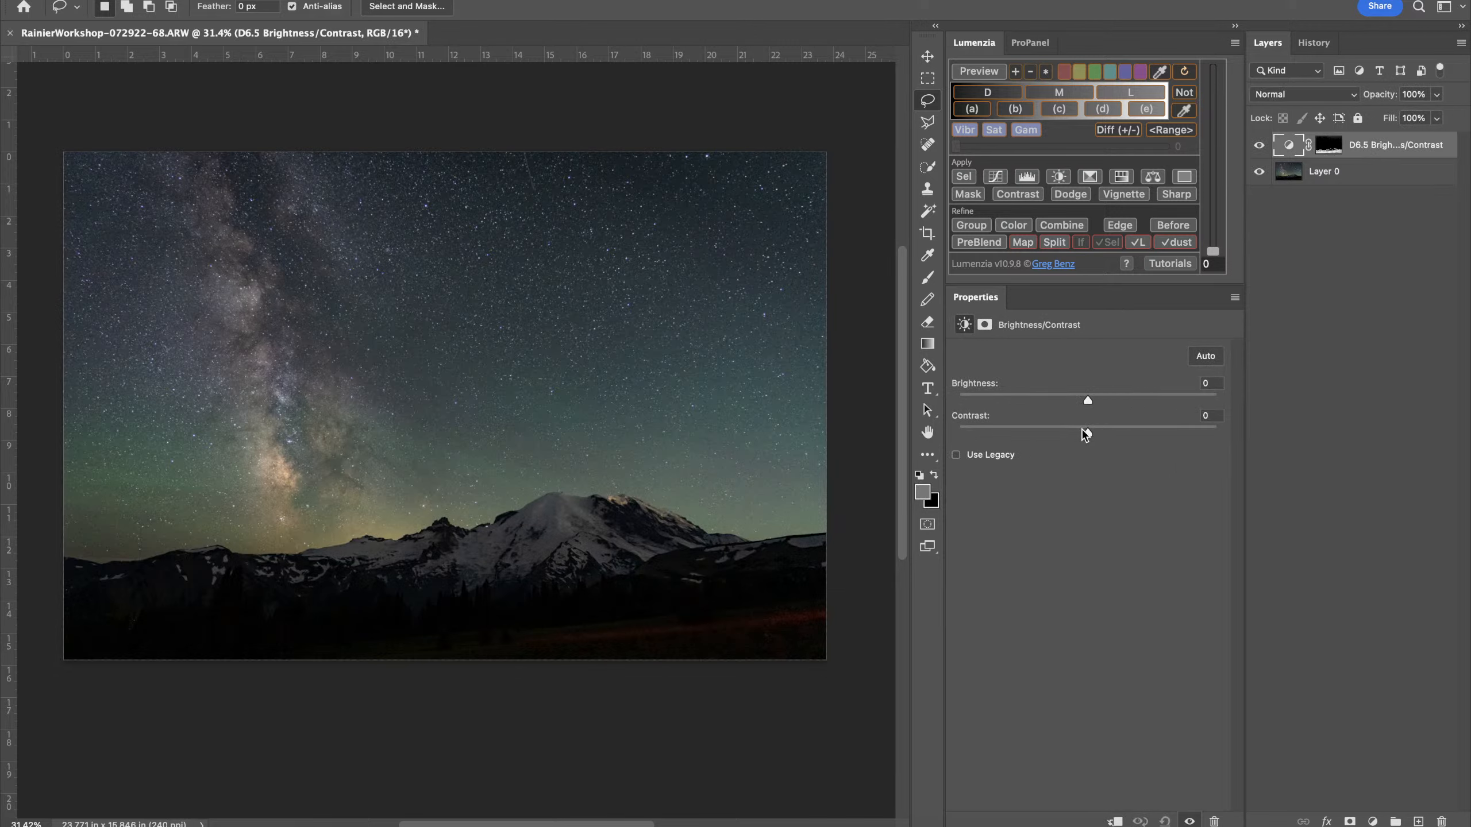
pyautogui.keyDown('alt'); pyautogui.click(1331, 146); pyautogui.keyUp('alt')
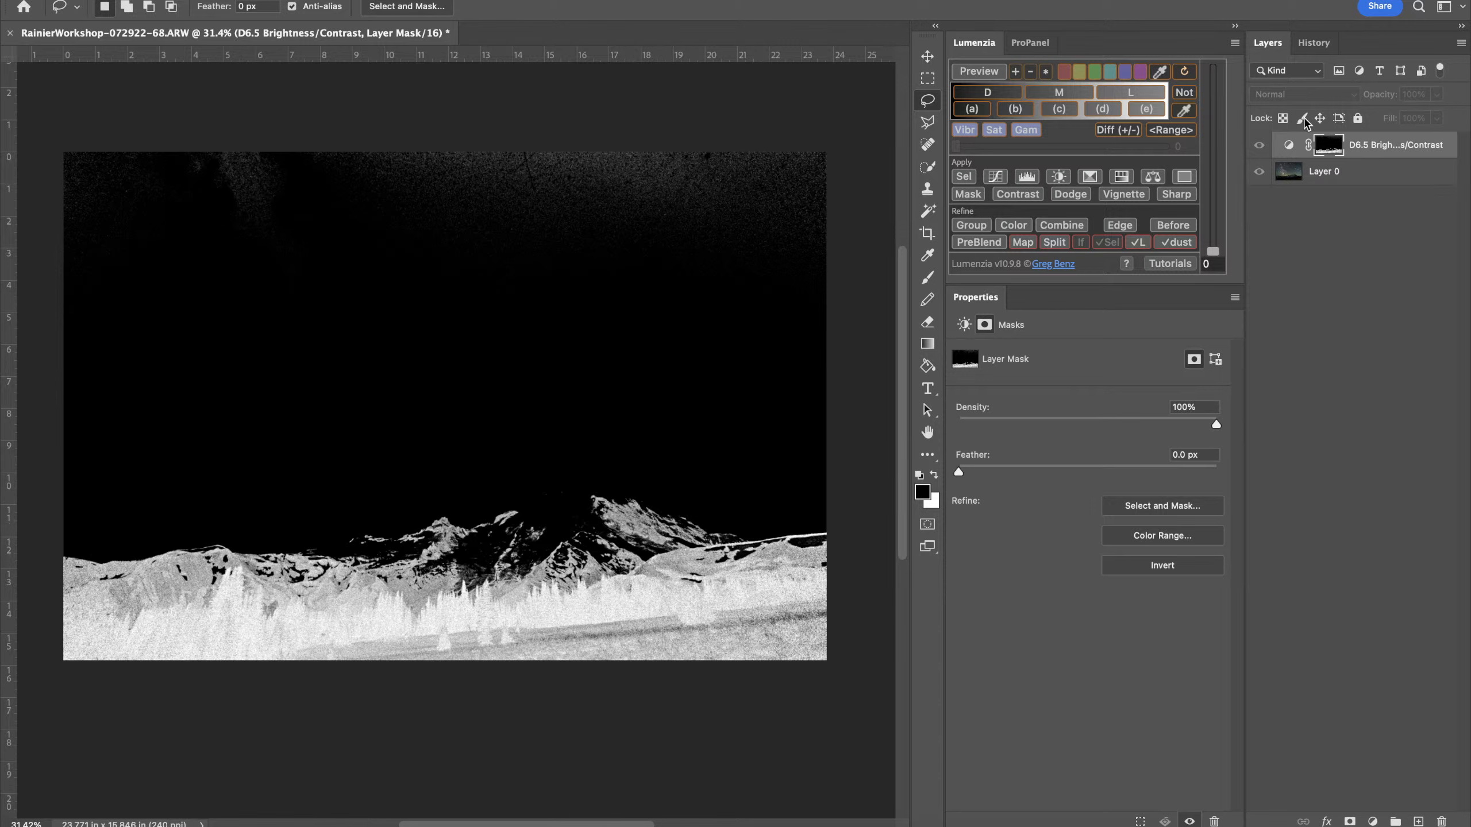
pyautogui.keyDown('alt'); pyautogui.click(1325, 149); pyautogui.keyUp('alt')
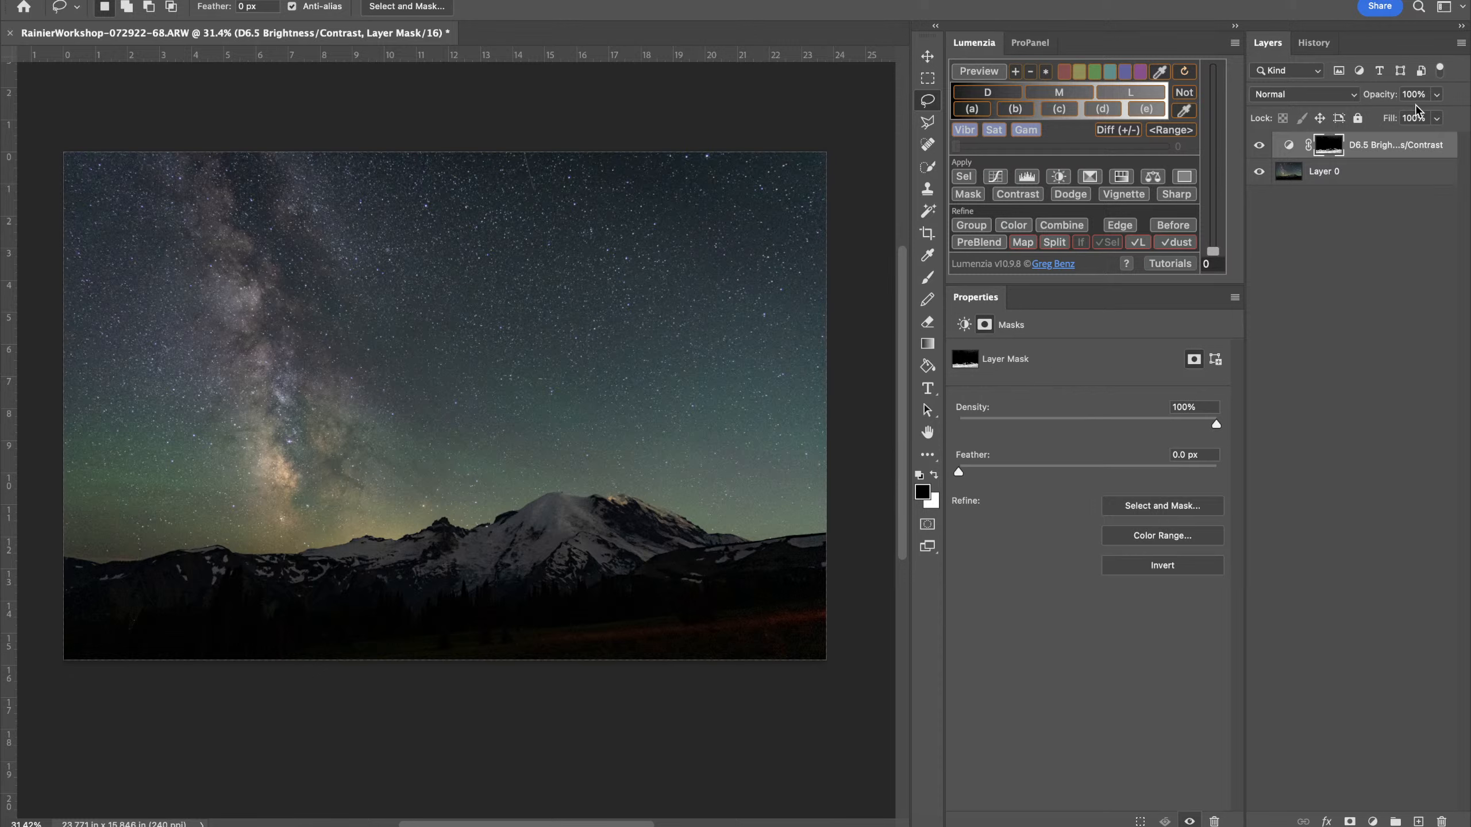
# Lift the dark foreground by setting the masked adjustment's Brightness to 59 and Contrast to 16
pyautogui.click(1393, 144)
pyautogui.moveTo(1117, 395); pyautogui.dragTo(1165, 400)
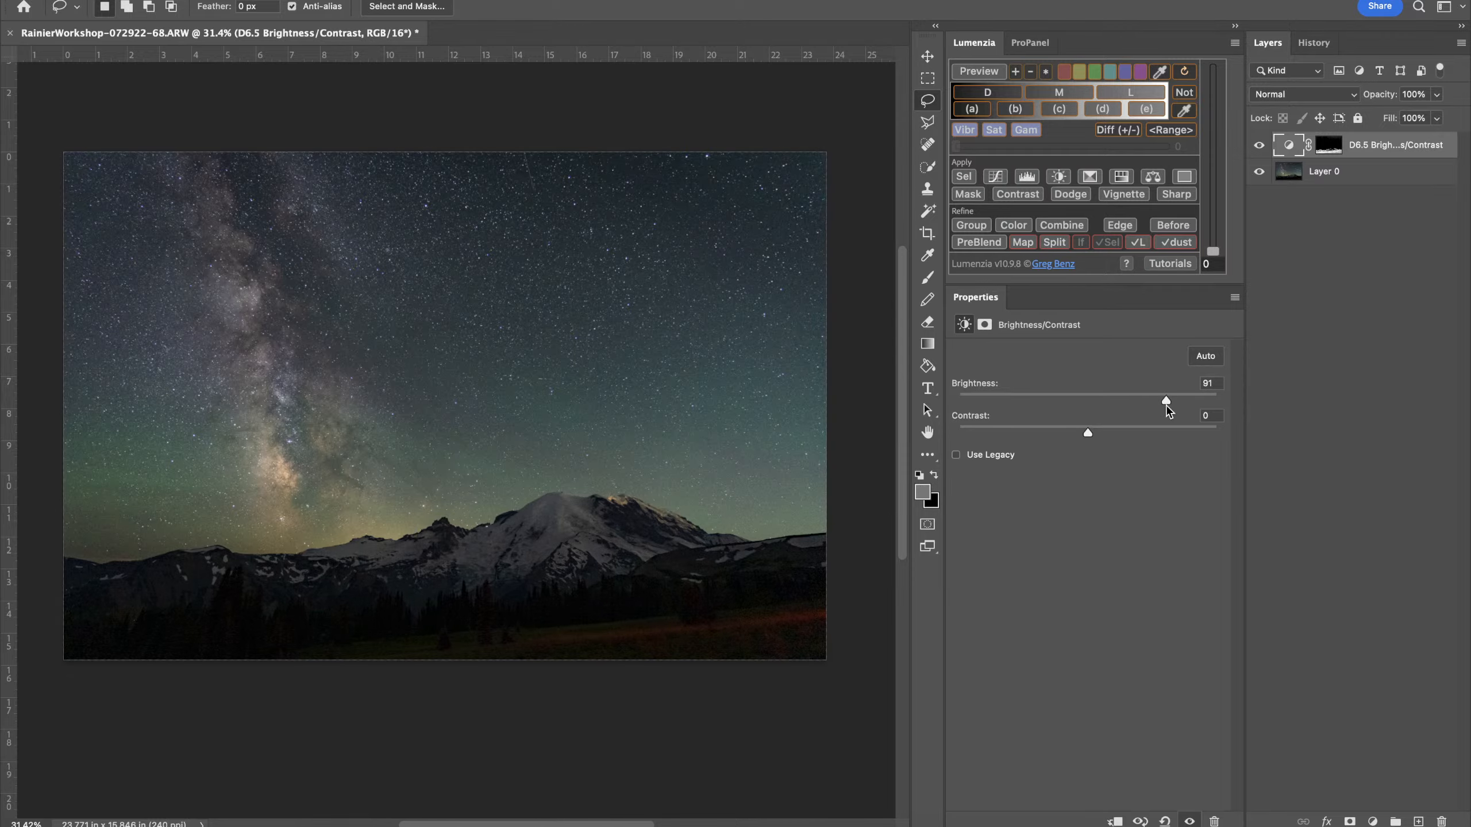
pyautogui.scroll(5, 525, 588)
pyautogui.scroll(-5, 525, 588)
pyautogui.scroll(5, 525, 588)
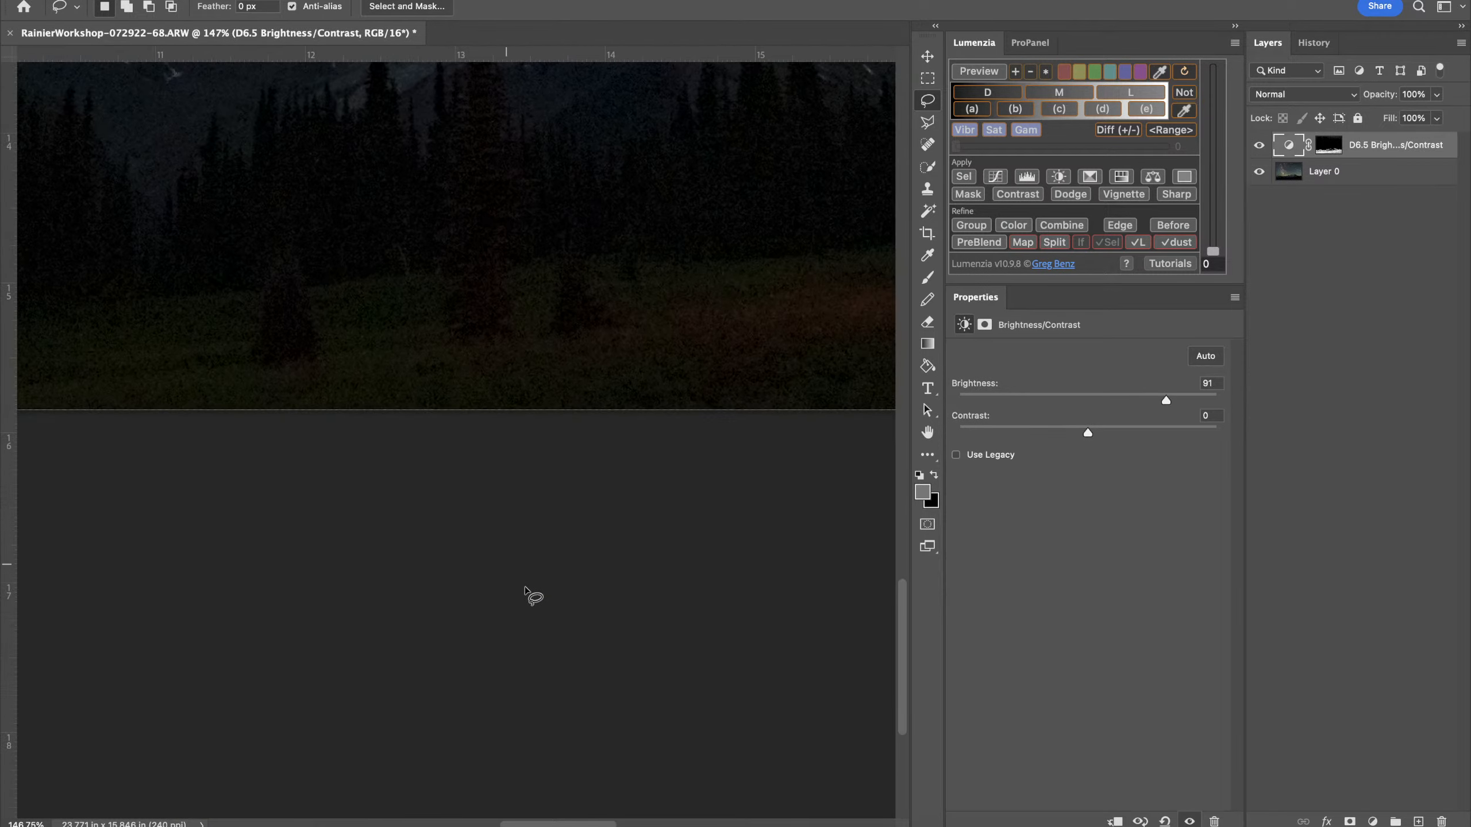
pyautogui.scroll(5, 525, 588)
pyautogui.moveTo(1165, 400); pyautogui.dragTo(1102, 428)
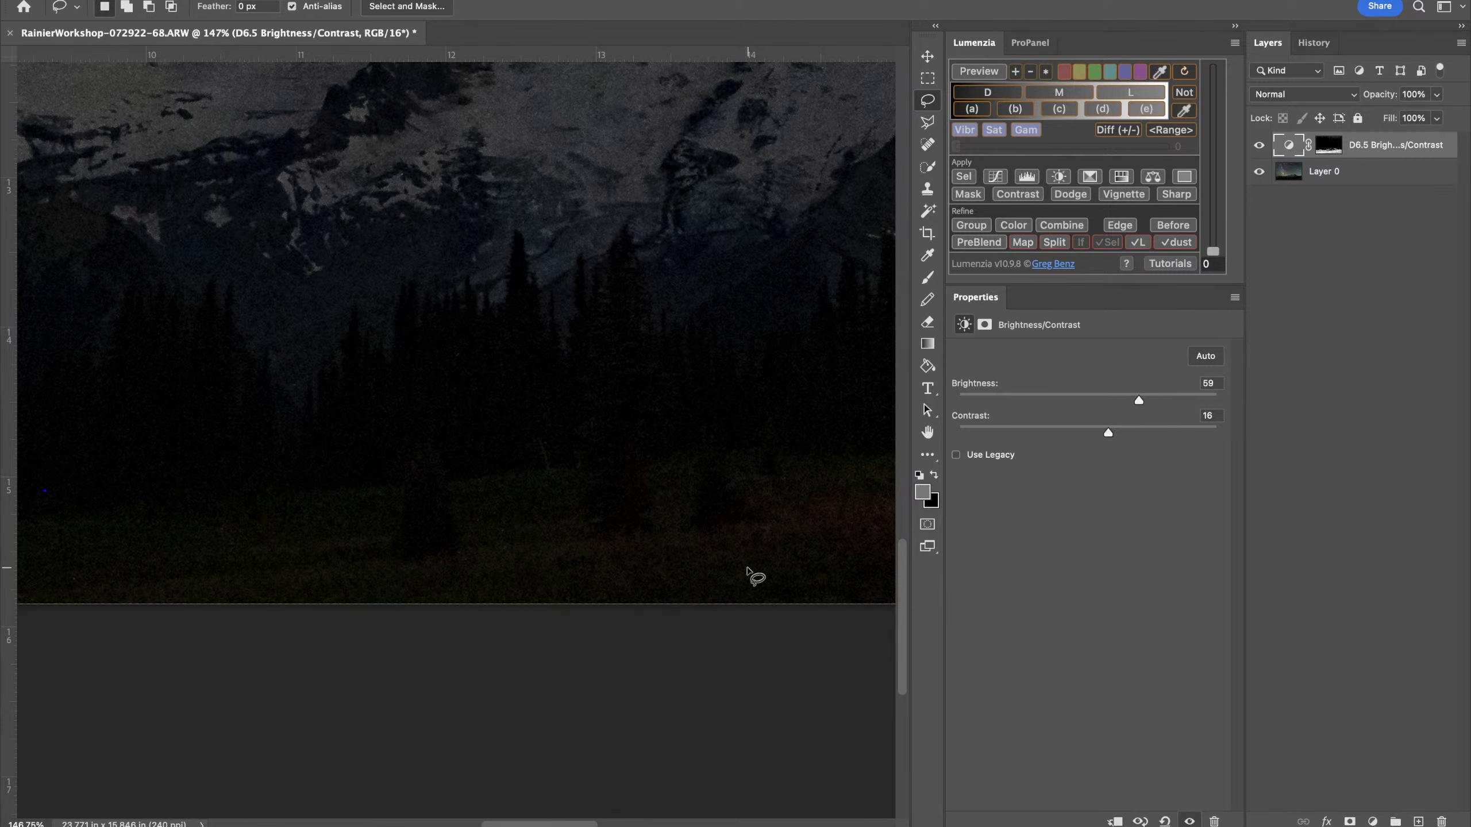
pyautogui.scroll(-4, 420, 490)
pyautogui.scroll(-5, 408, 487)
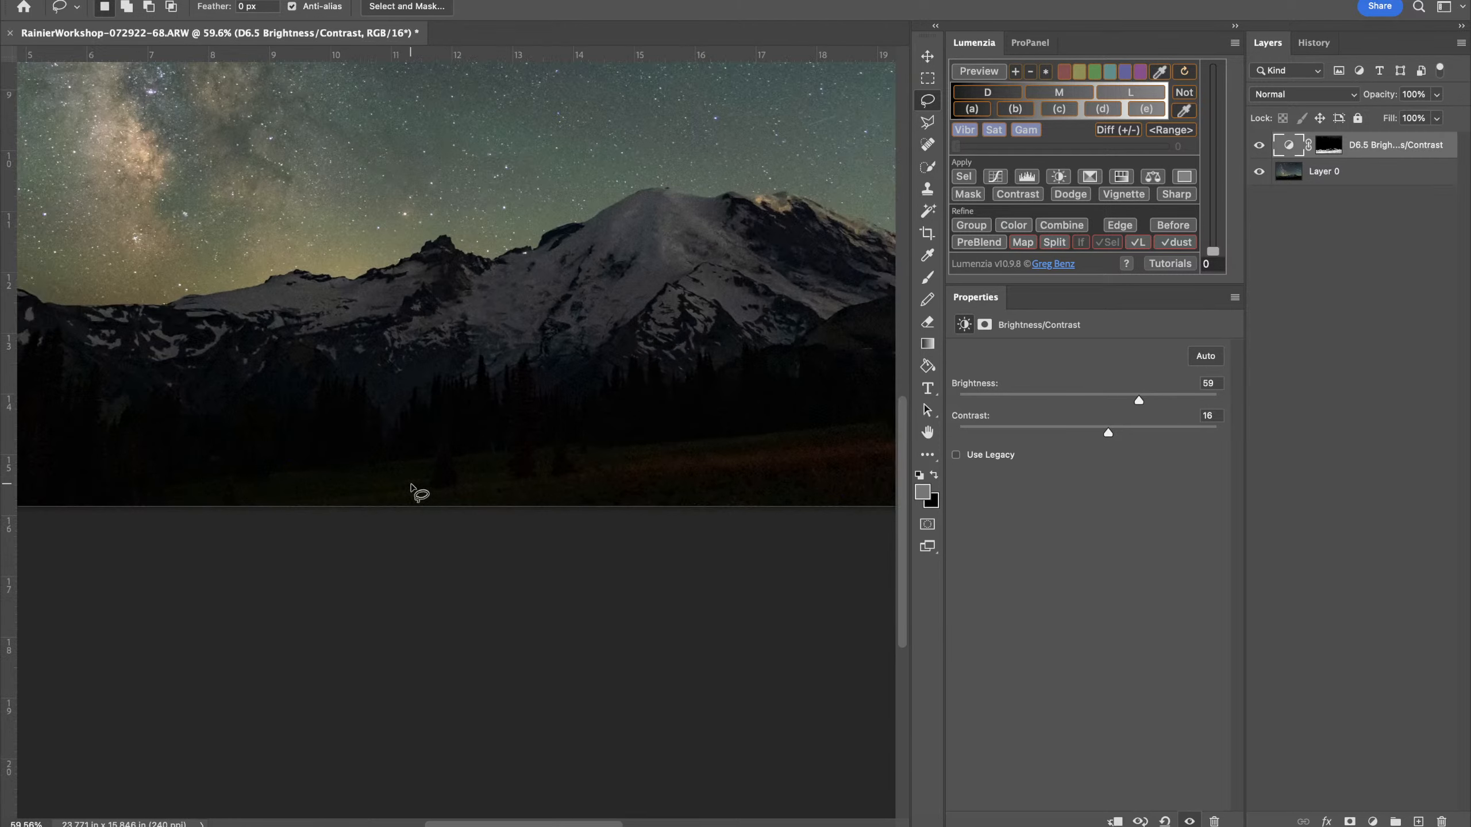
pyautogui.scroll(-2, 395, 496)
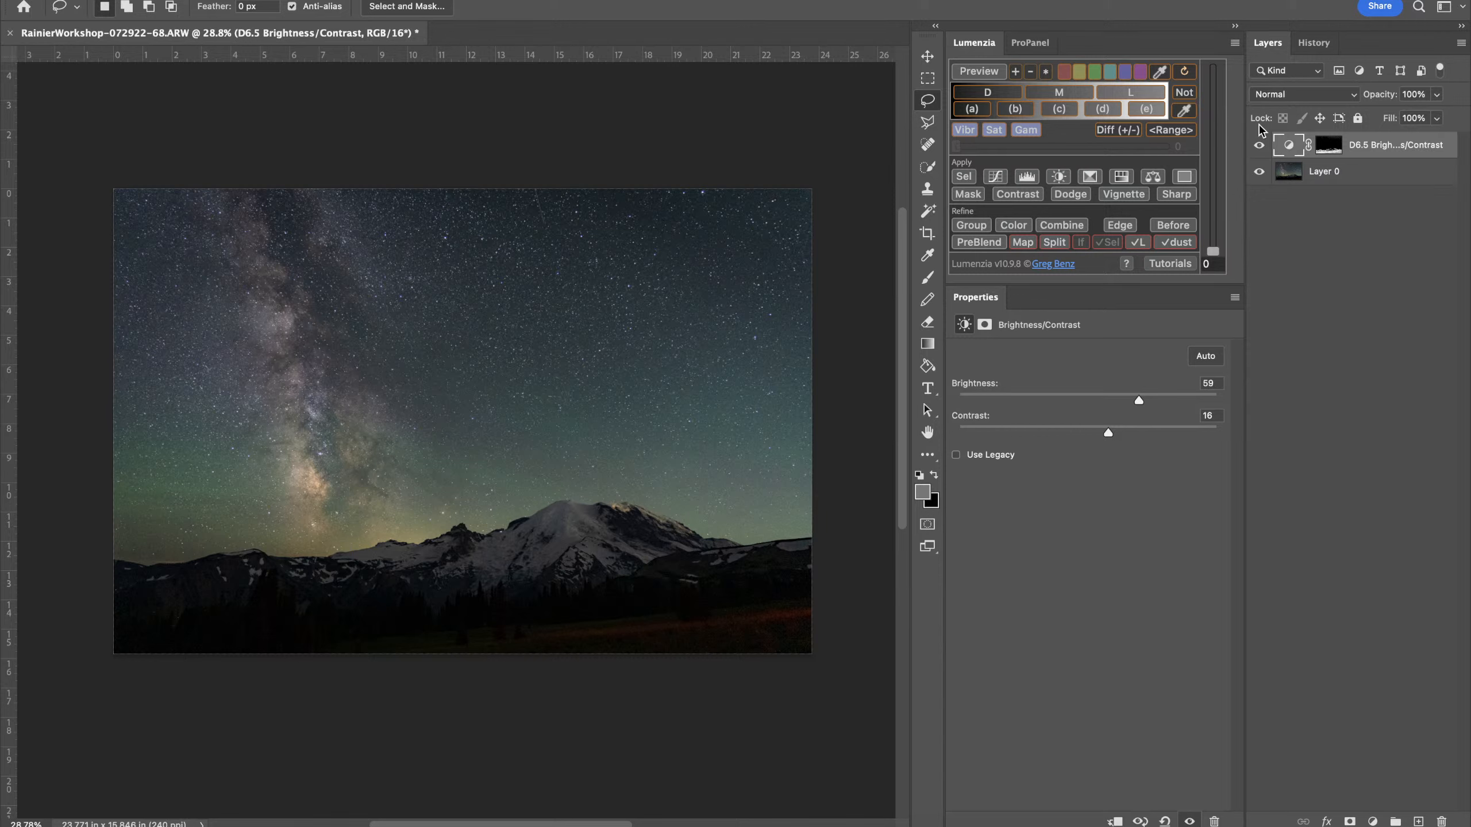
# Heal the blue and red hot pixels among the dark trees on Layer 0 with the Spot Healing Brush
pyautogui.click(1353, 174)
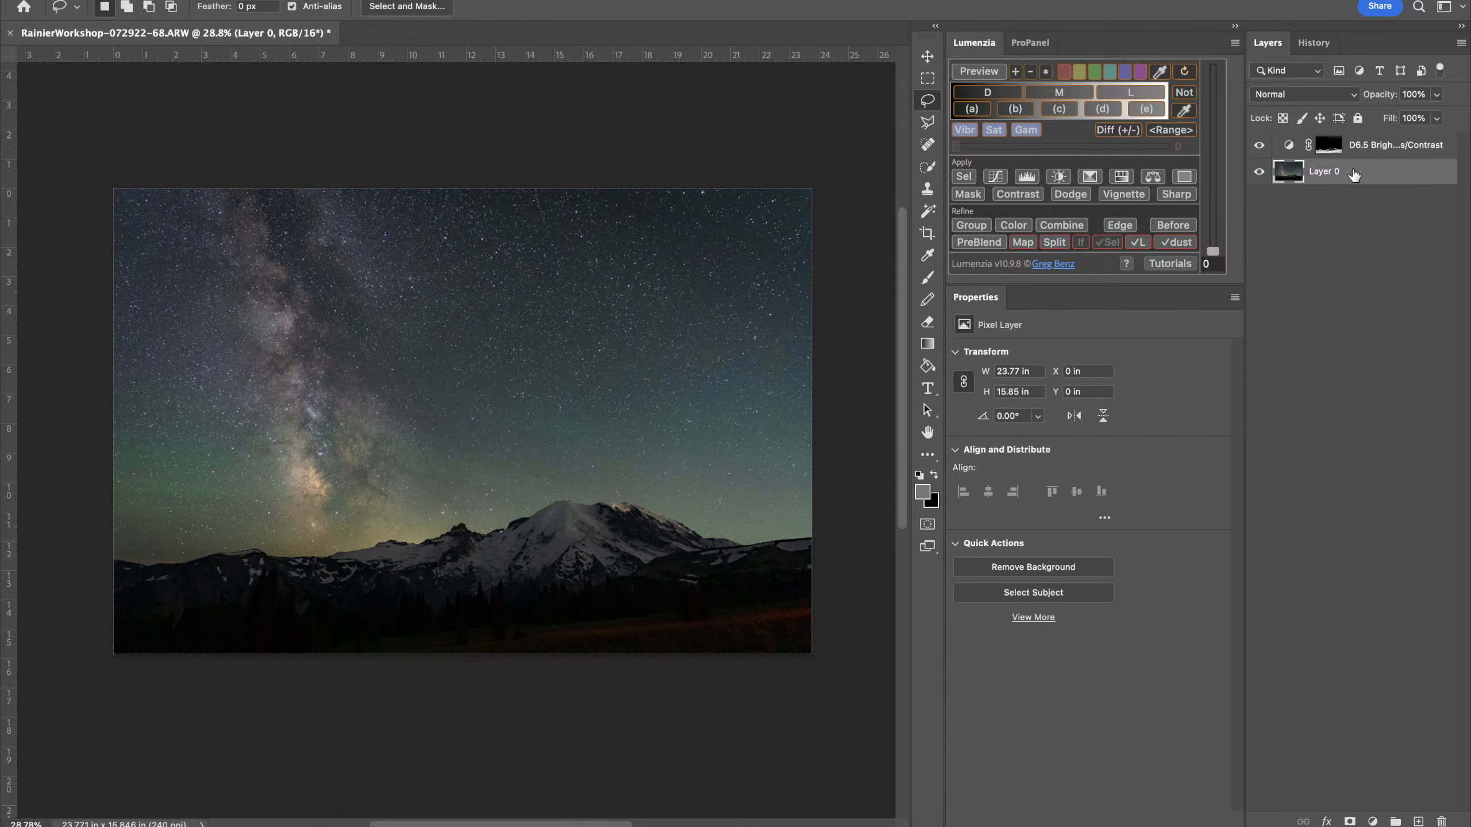
pyautogui.click(927, 144)
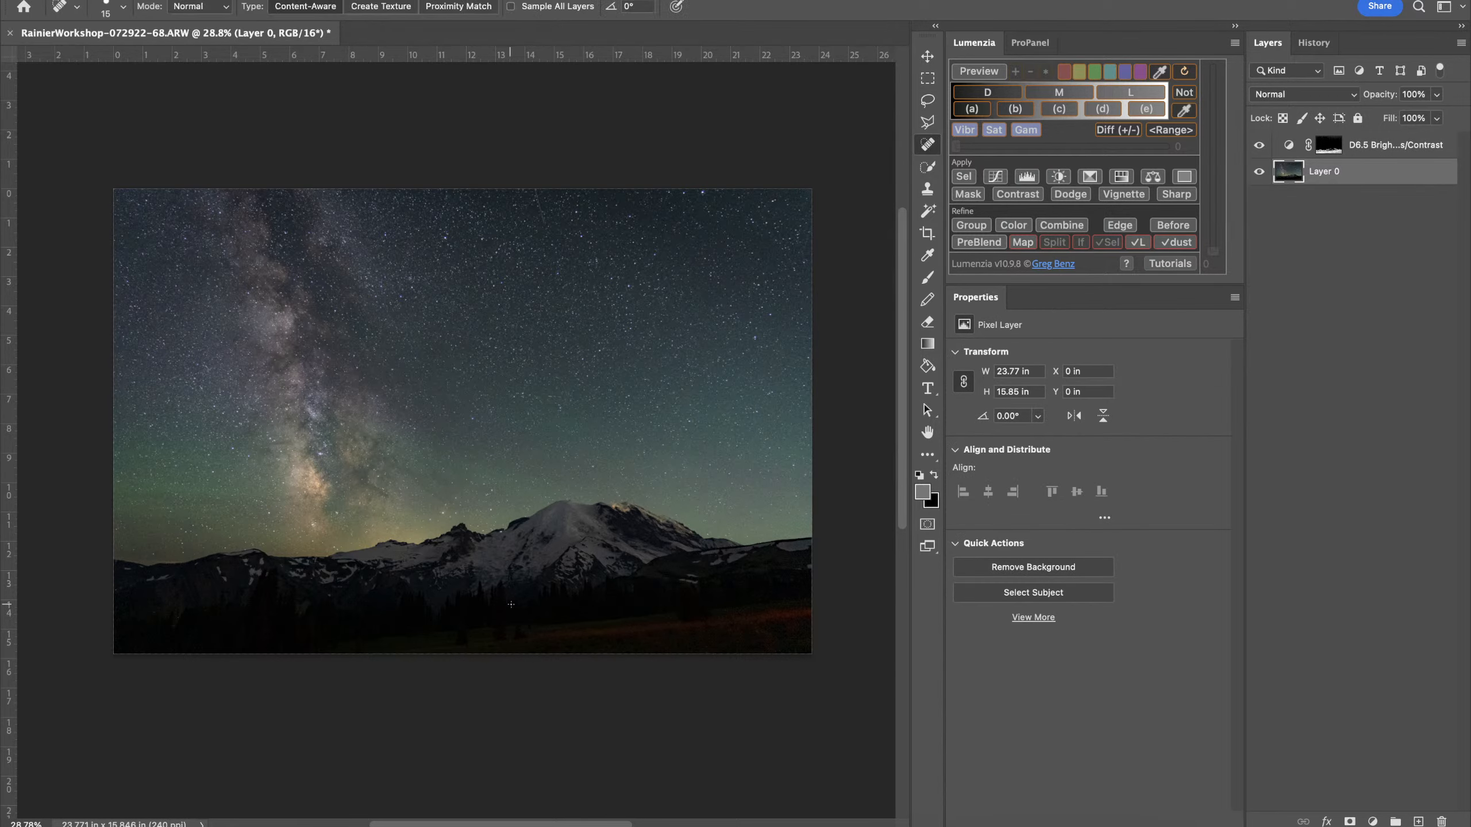
pyautogui.scroll(10, 510, 604)
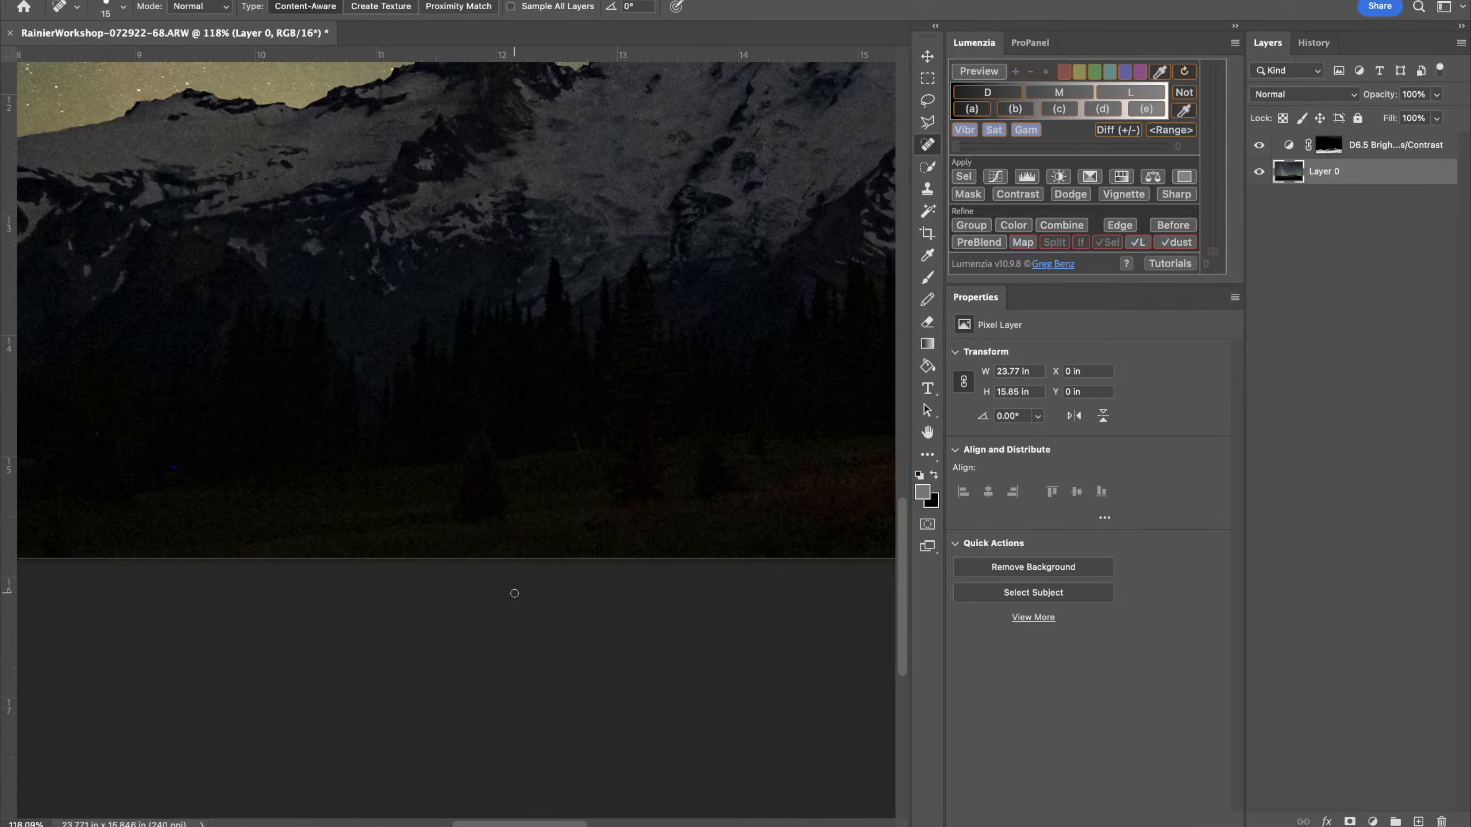
pyautogui.scroll(8, 514, 593)
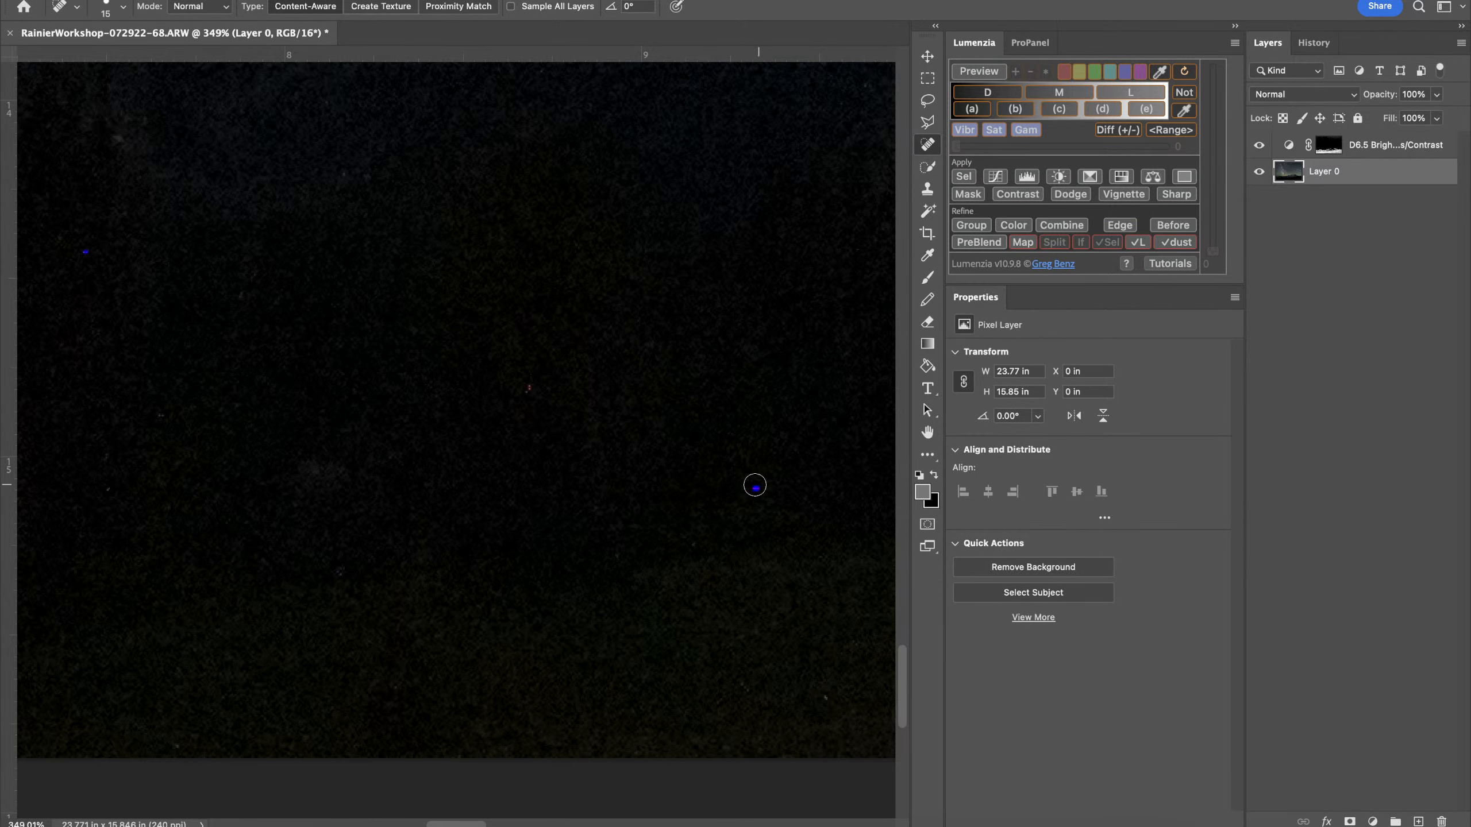
pyautogui.click(755, 488)
pyautogui.click(528, 388)
pyautogui.click(85, 253)
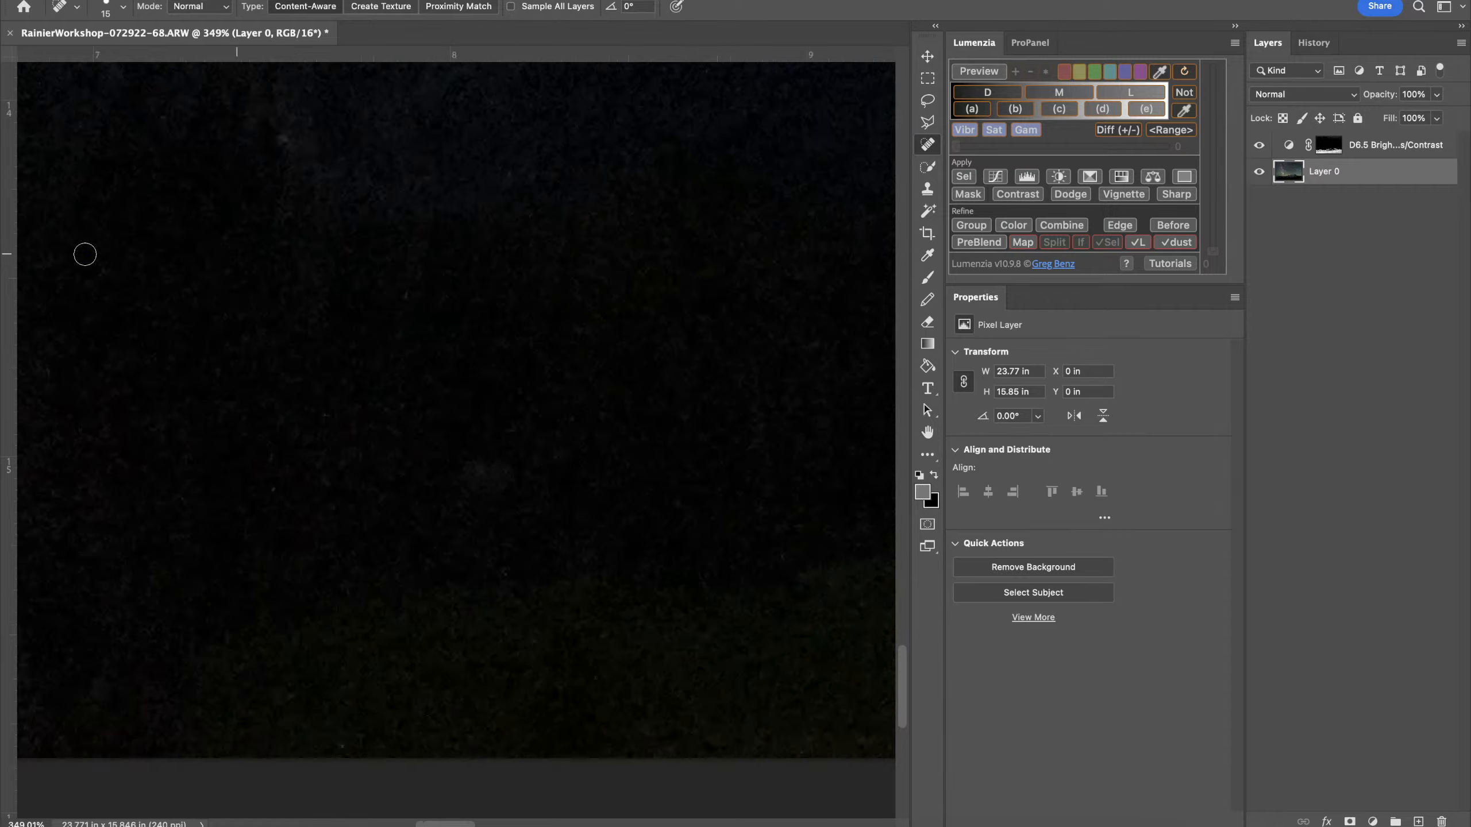
# Heal the hot pixels in the dark forest and slopes at the lower left of the photo
pyautogui.hscroll(-5, 84, 254)
pyautogui.hscroll(-5, 85, 255)
pyautogui.click(477, 295)
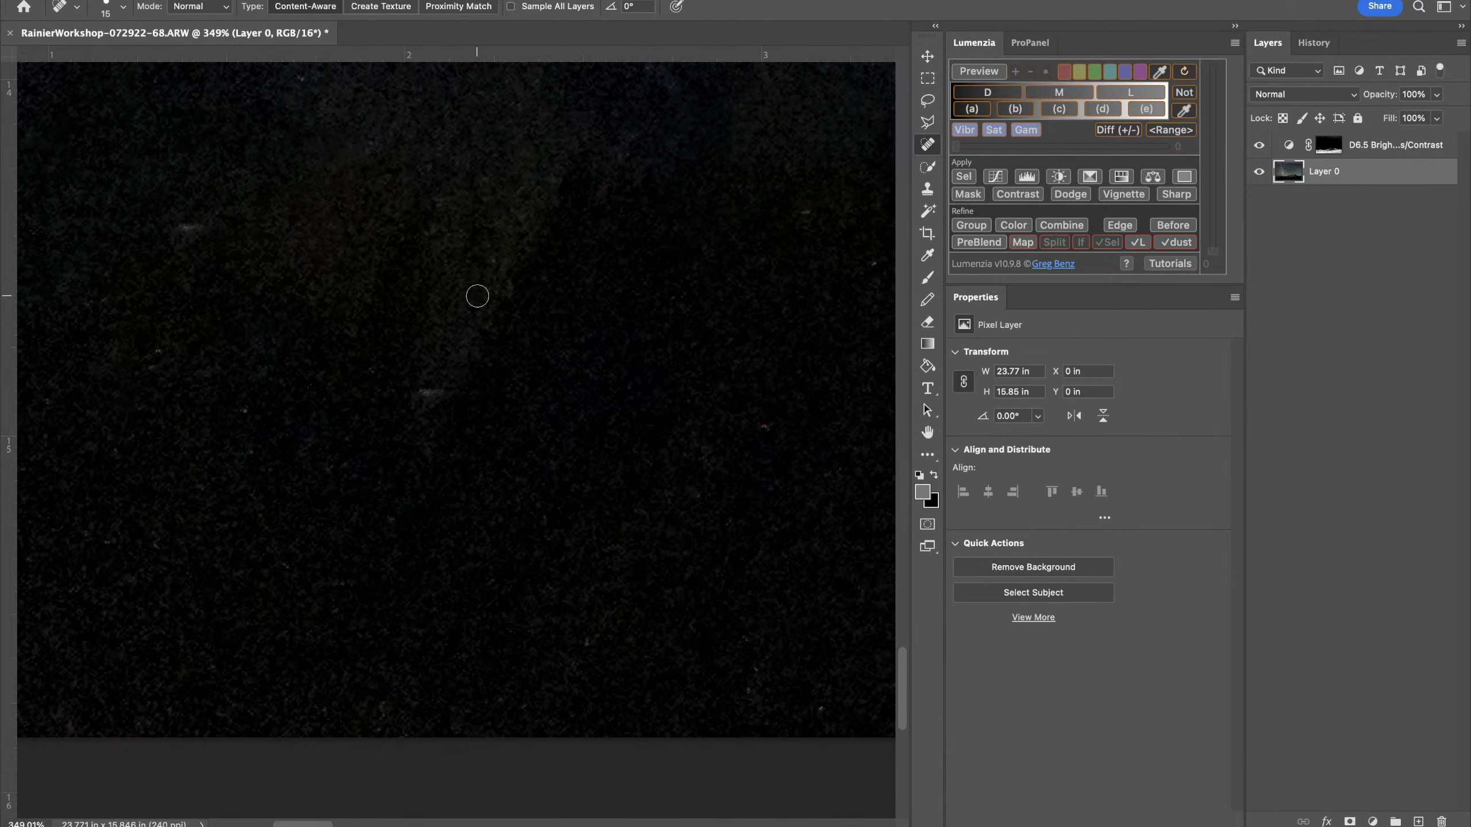
pyautogui.hscroll(-5, 476, 296)
pyautogui.hscroll(2, 475, 296)
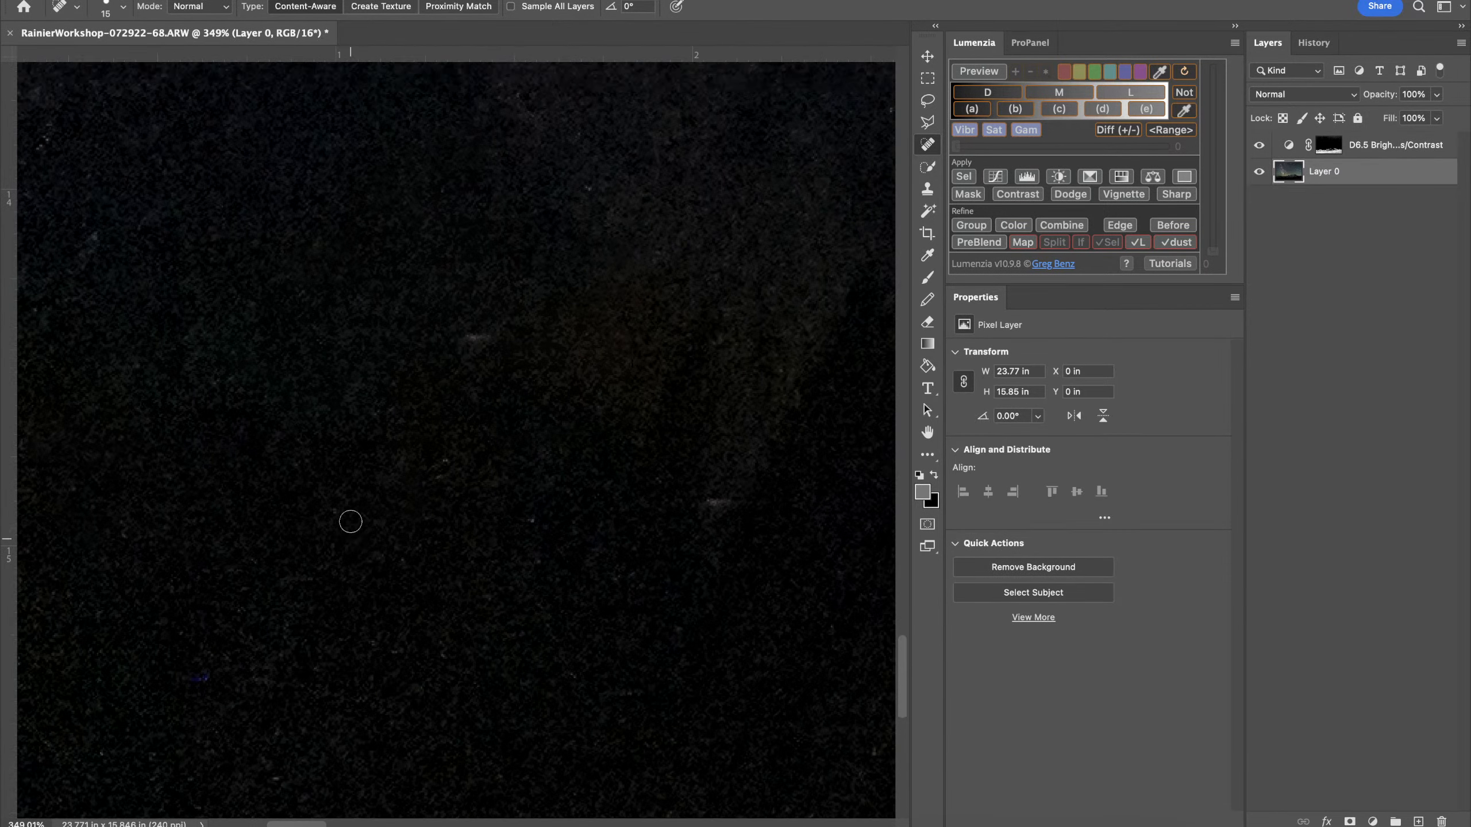
pyautogui.scroll(3, 348, 519)
pyautogui.hscroll(-1, 302, 618)
pyautogui.hscroll(10, 324, 647)
pyautogui.scroll(-4, 324, 647)
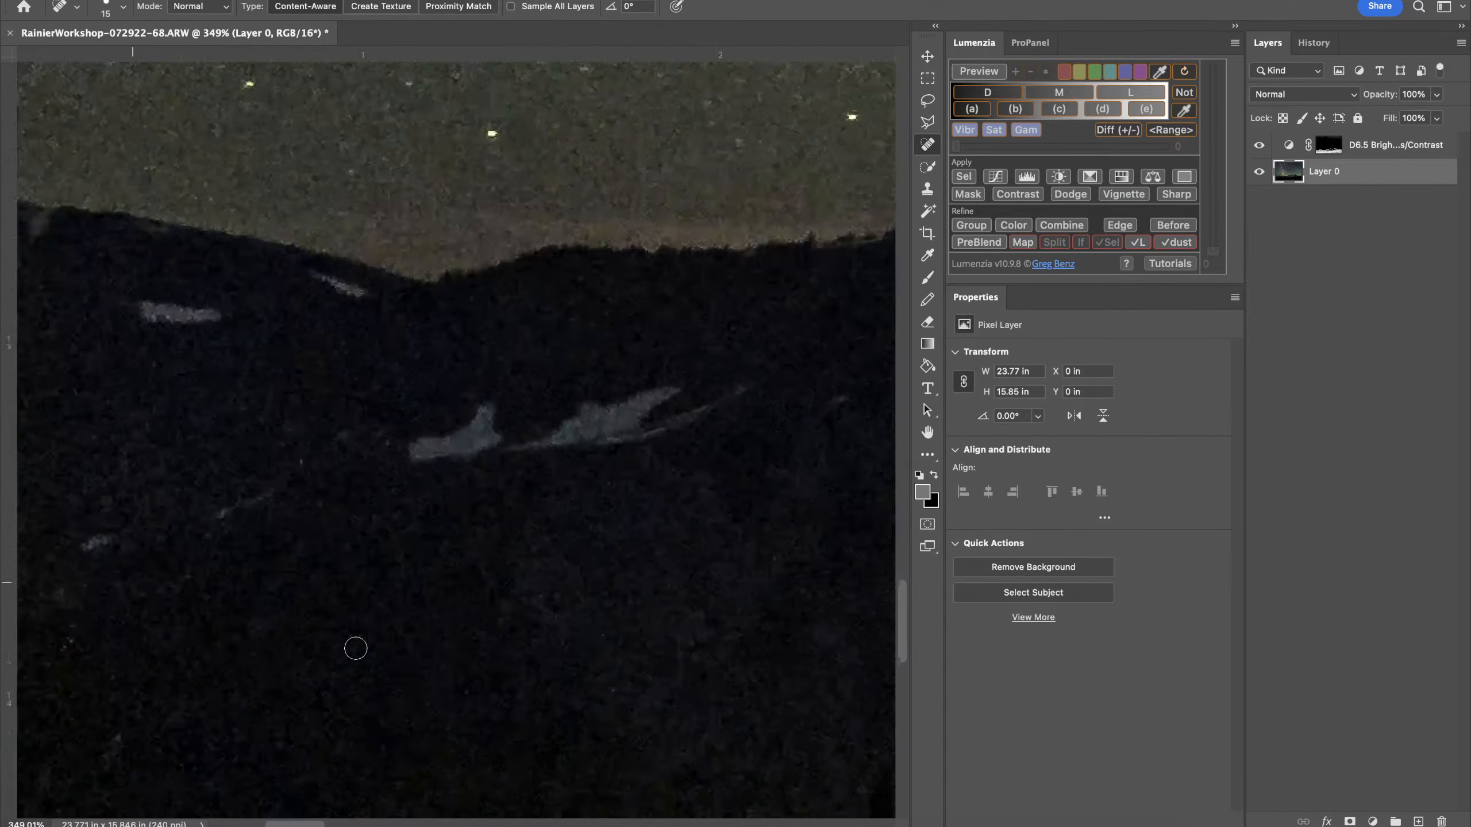
pyautogui.hscroll(-8, 355, 647)
pyautogui.scroll(2, 355, 647)
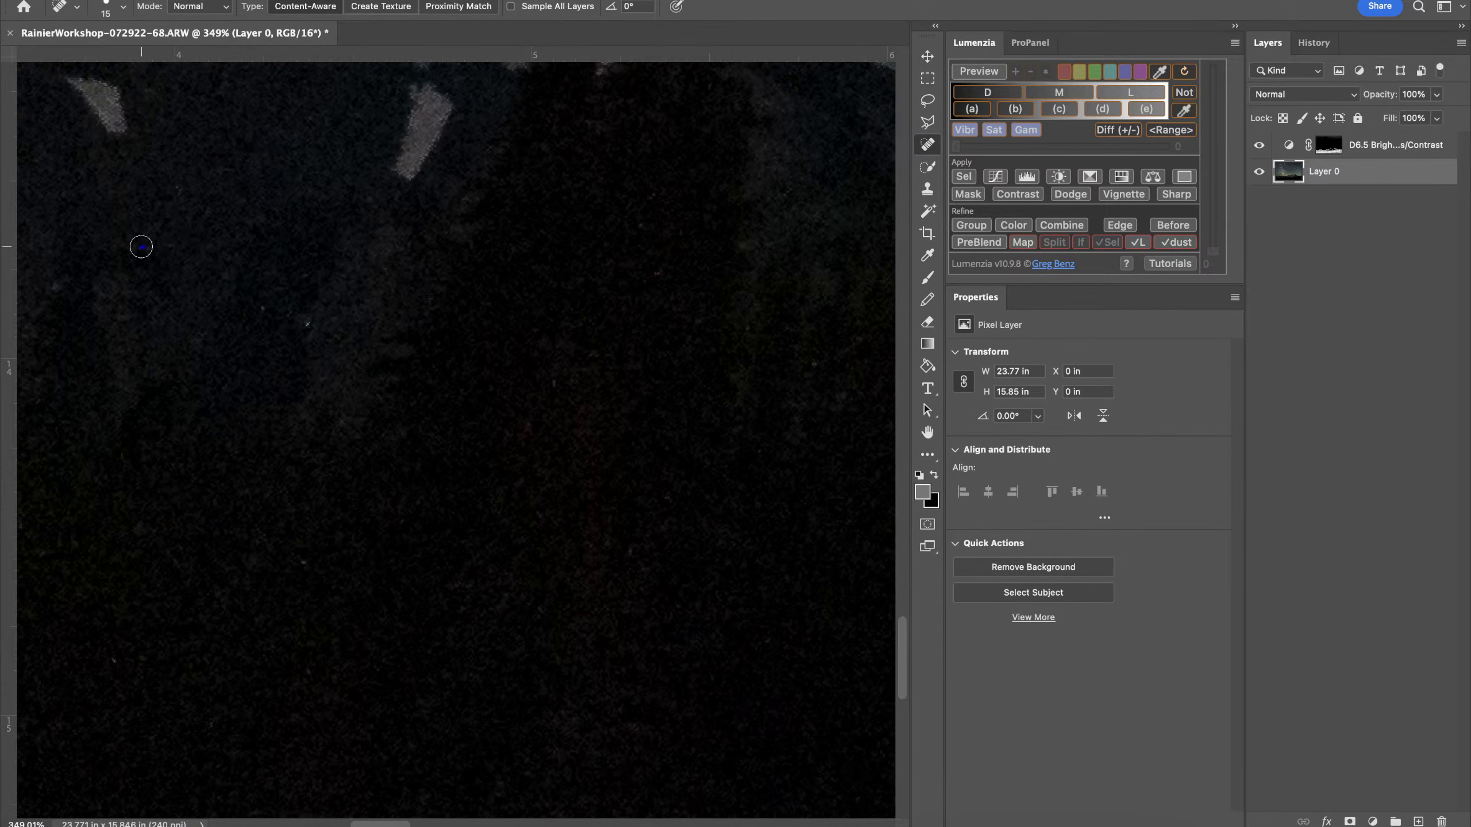
# Heal the blue and white specks in the reddish meadow at the lower right of the photo
pyautogui.hscroll(20, 366, 421)
pyautogui.scroll(-3, 367, 422)
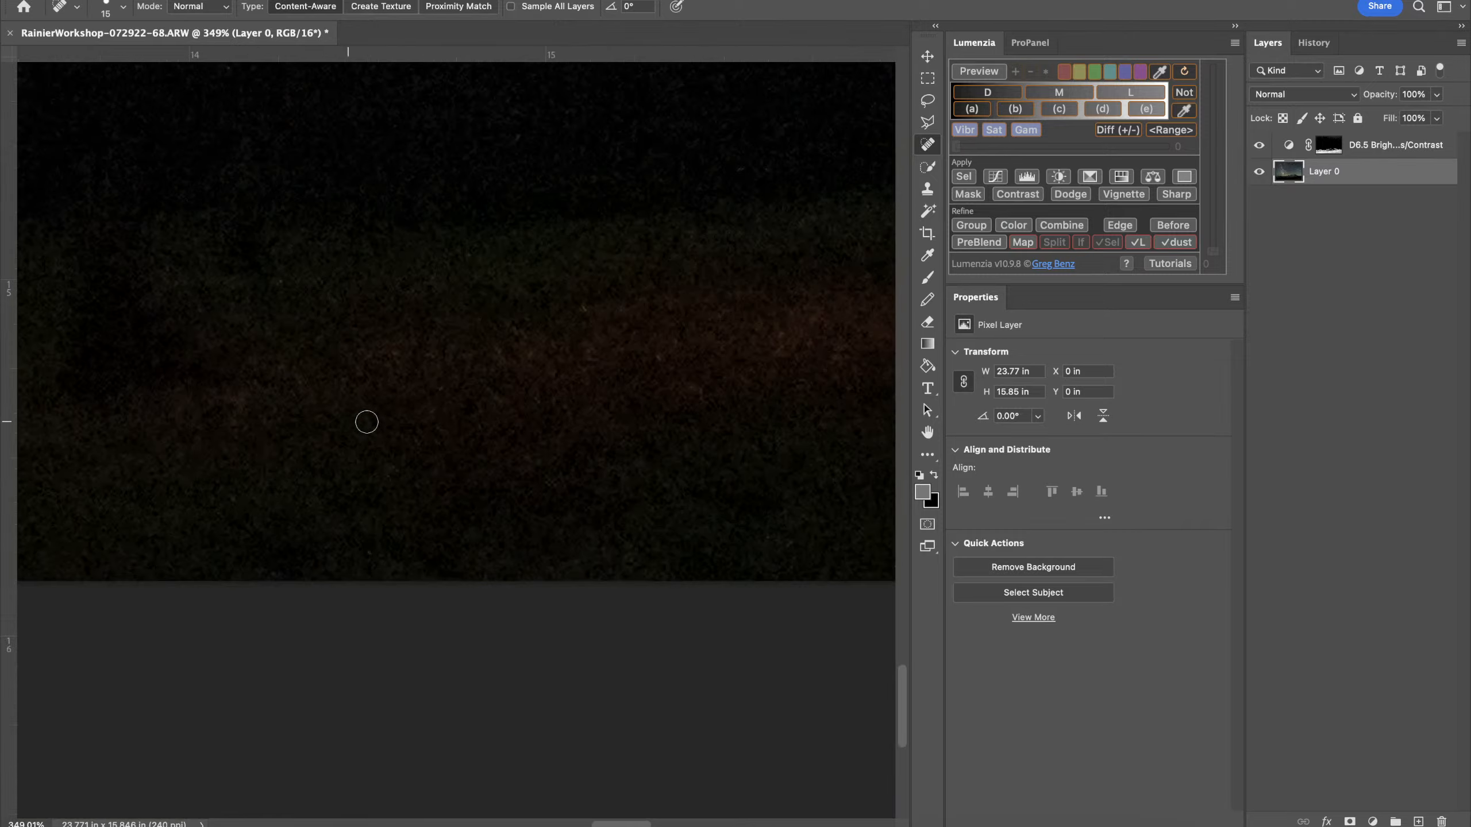
pyautogui.hscroll(3, 366, 422)
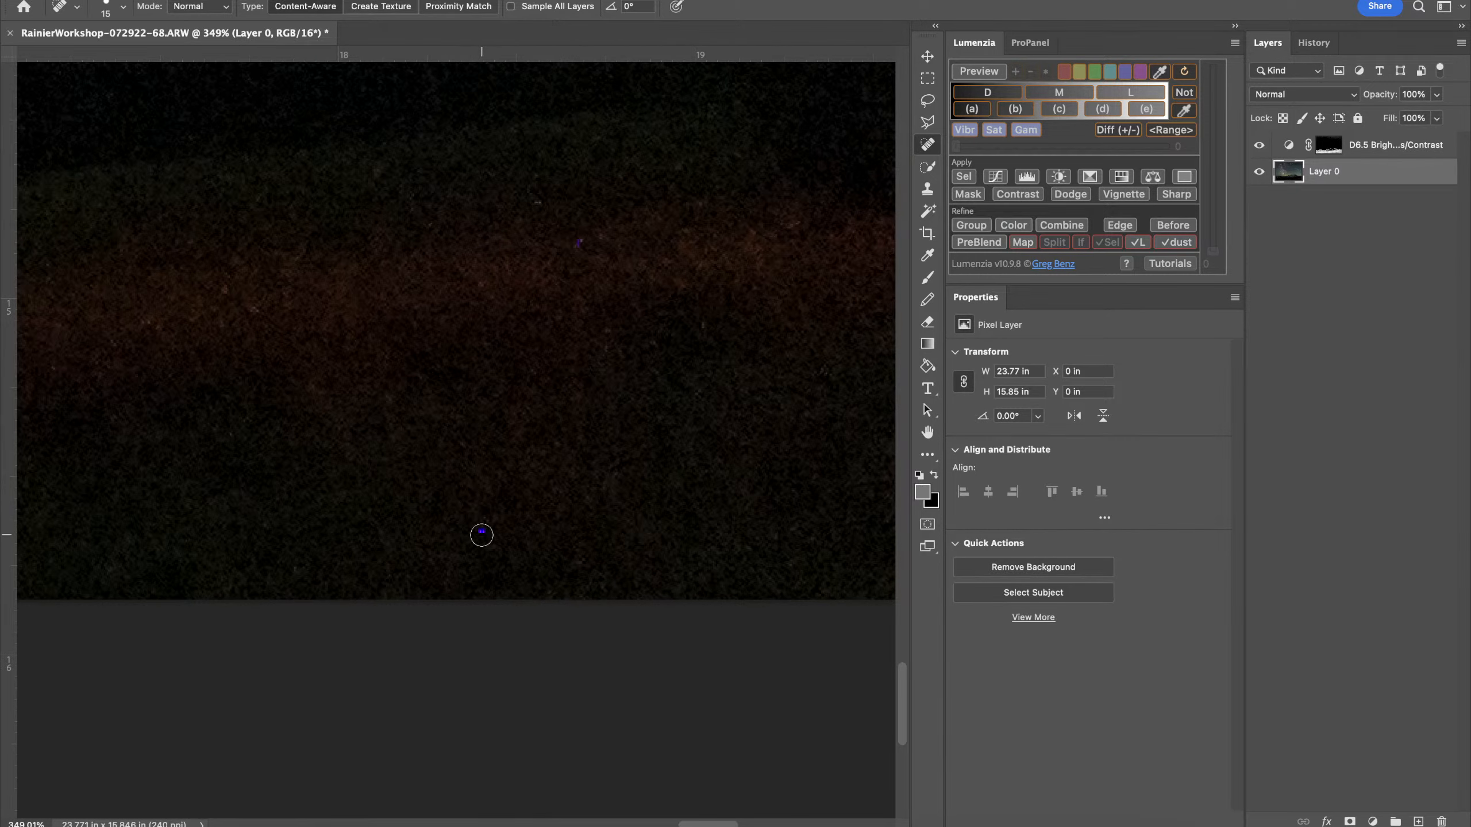
pyautogui.scroll(5, 577, 244)
pyautogui.hscroll(6, 578, 243)
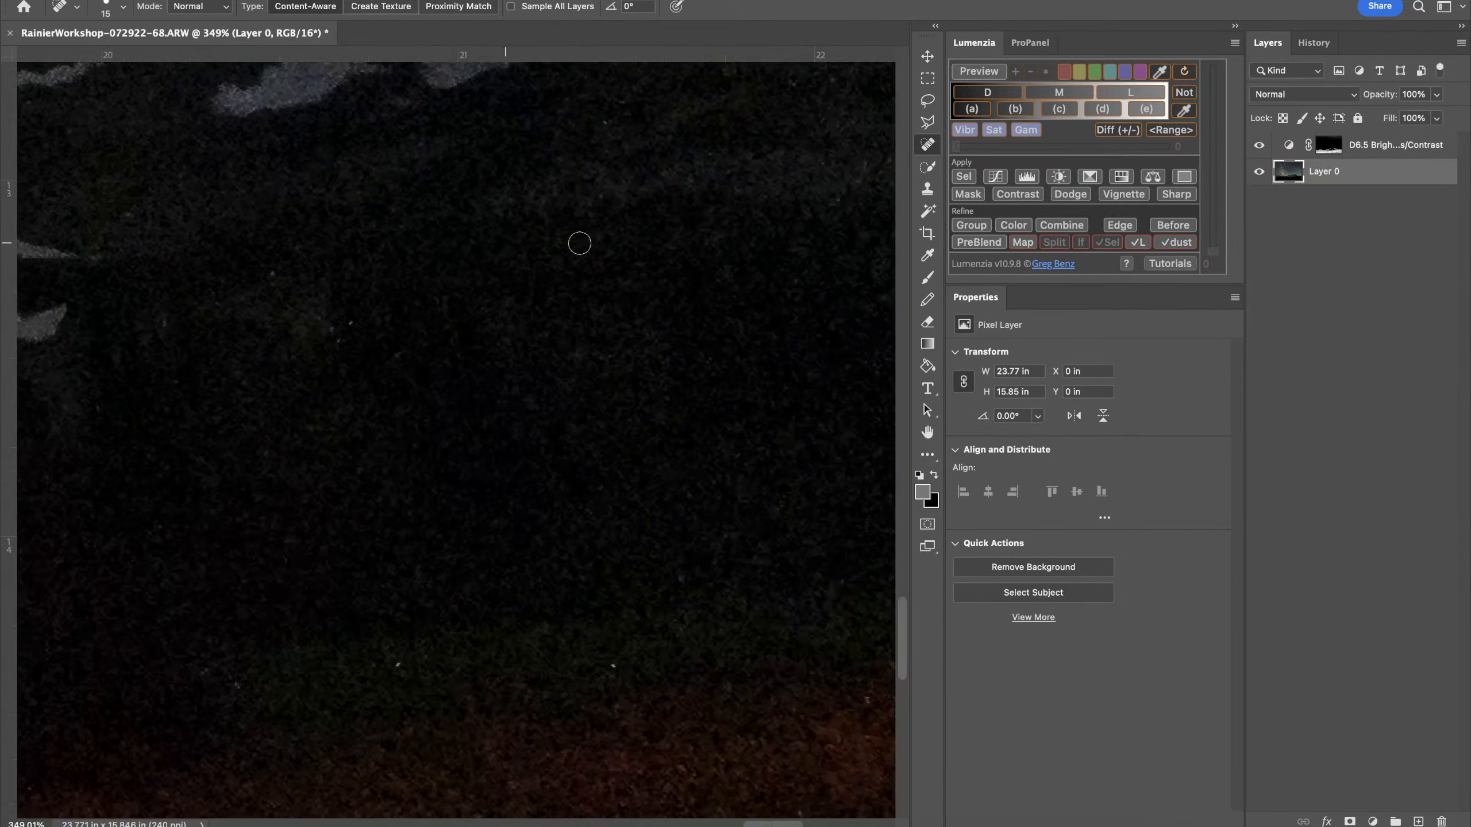
pyautogui.click(362, 653)
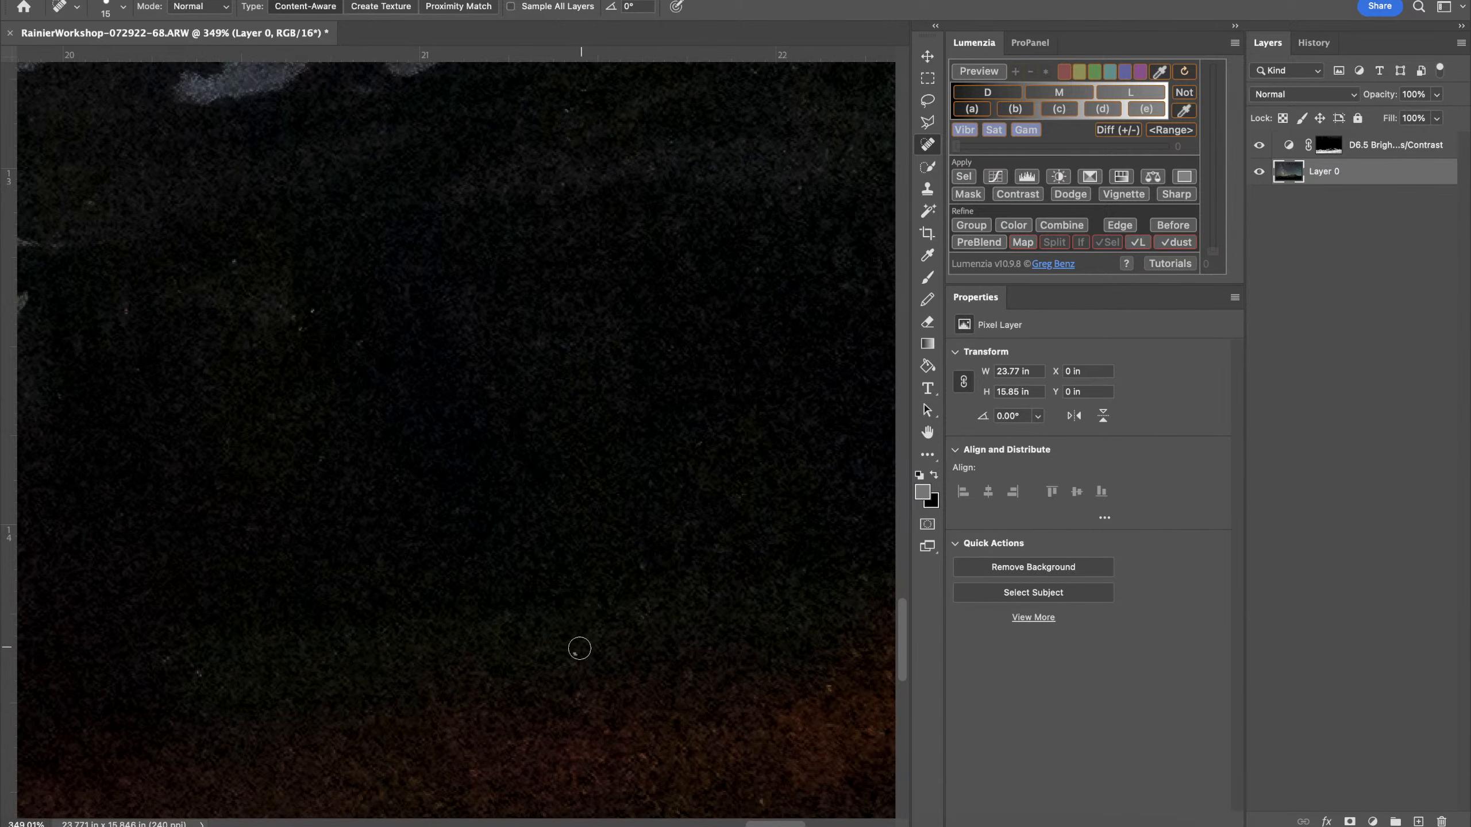
pyautogui.click(572, 653)
# Check the ridgeline, snowy peaks and sky up close for stray specks, and review the whole photo
pyautogui.hscroll(4, 490, 335)
pyautogui.scroll(-1, 490, 336)
pyautogui.hscroll(1, 490, 335)
pyautogui.scroll(5, 490, 336)
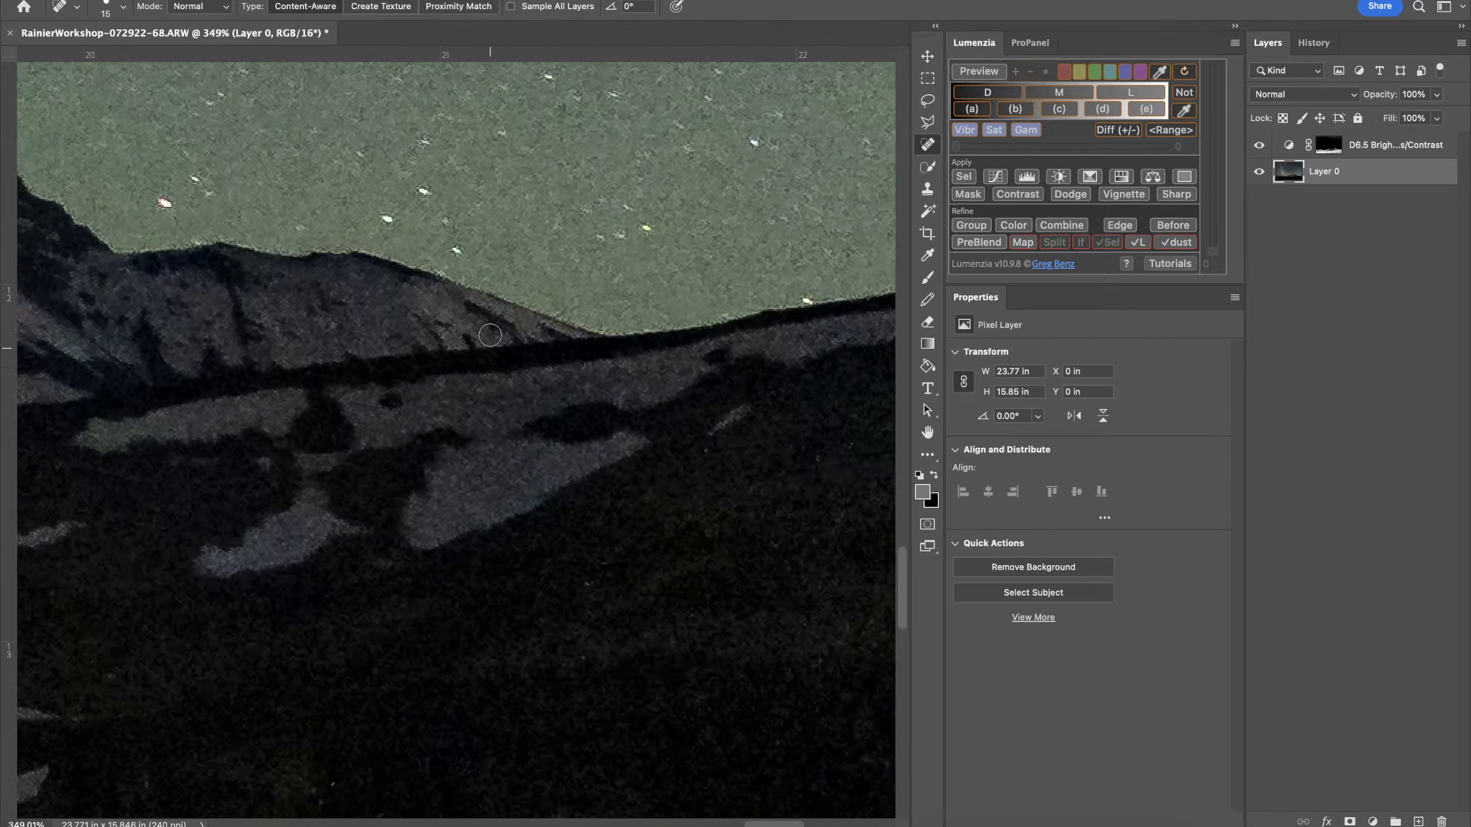
pyautogui.hscroll(-8, 490, 335)
pyautogui.hscroll(-10, 490, 335)
pyautogui.scroll(1, 490, 336)
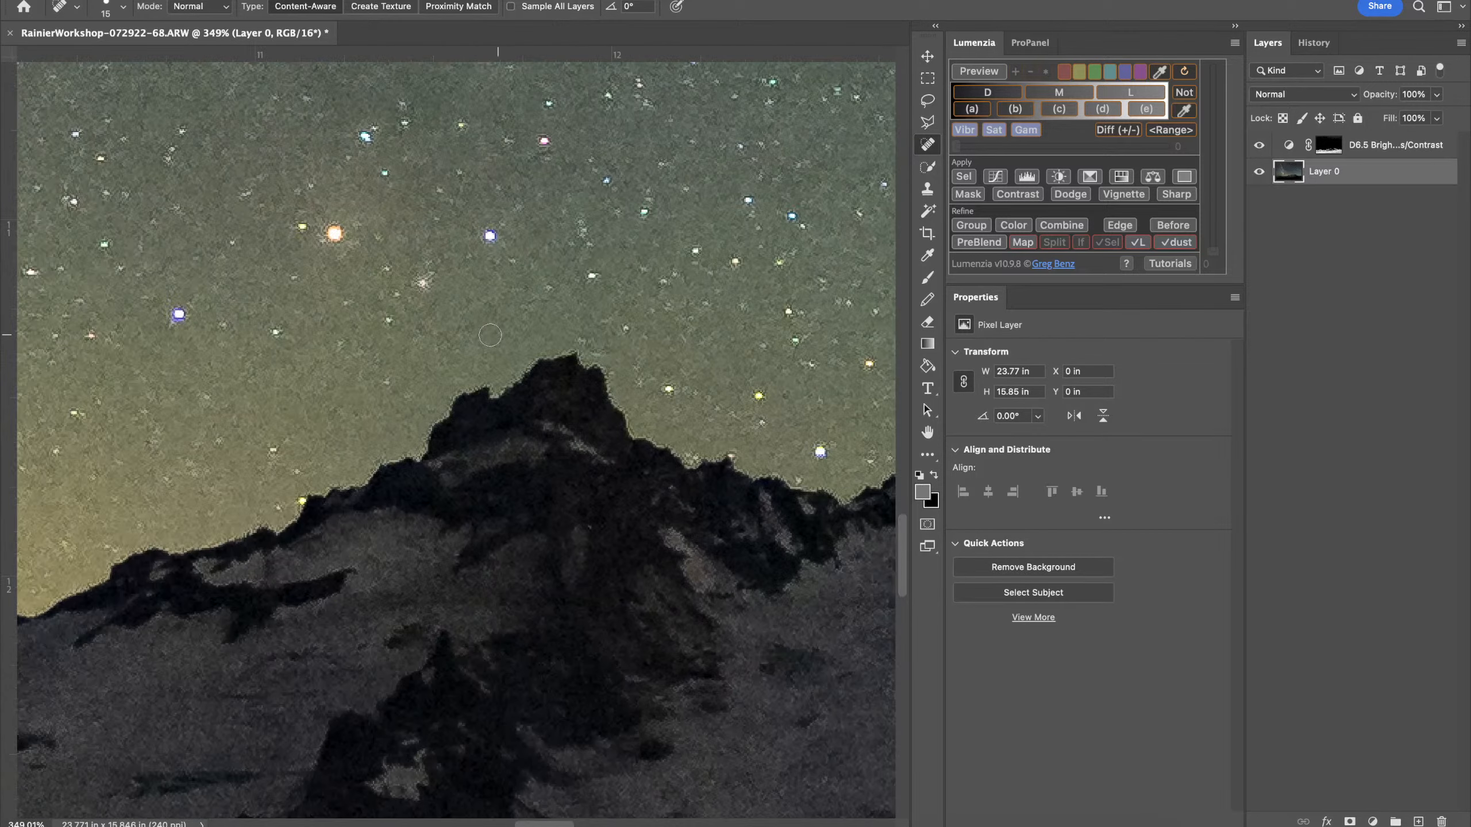
pyautogui.hscroll(3, 490, 336)
pyautogui.scroll(1, 490, 335)
pyautogui.hscroll(1, 656, 306)
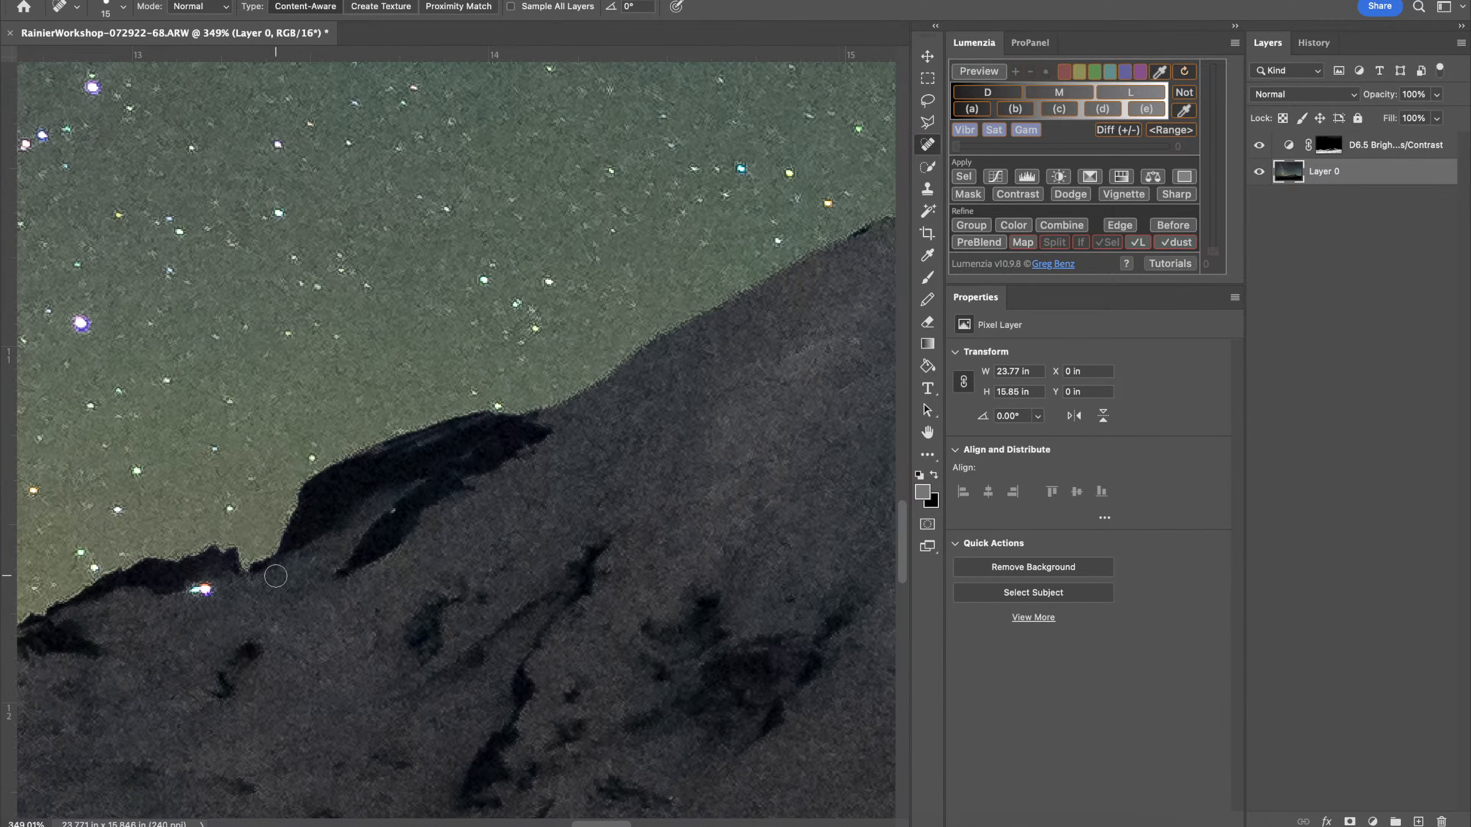
pyautogui.scroll(-10, 275, 576)
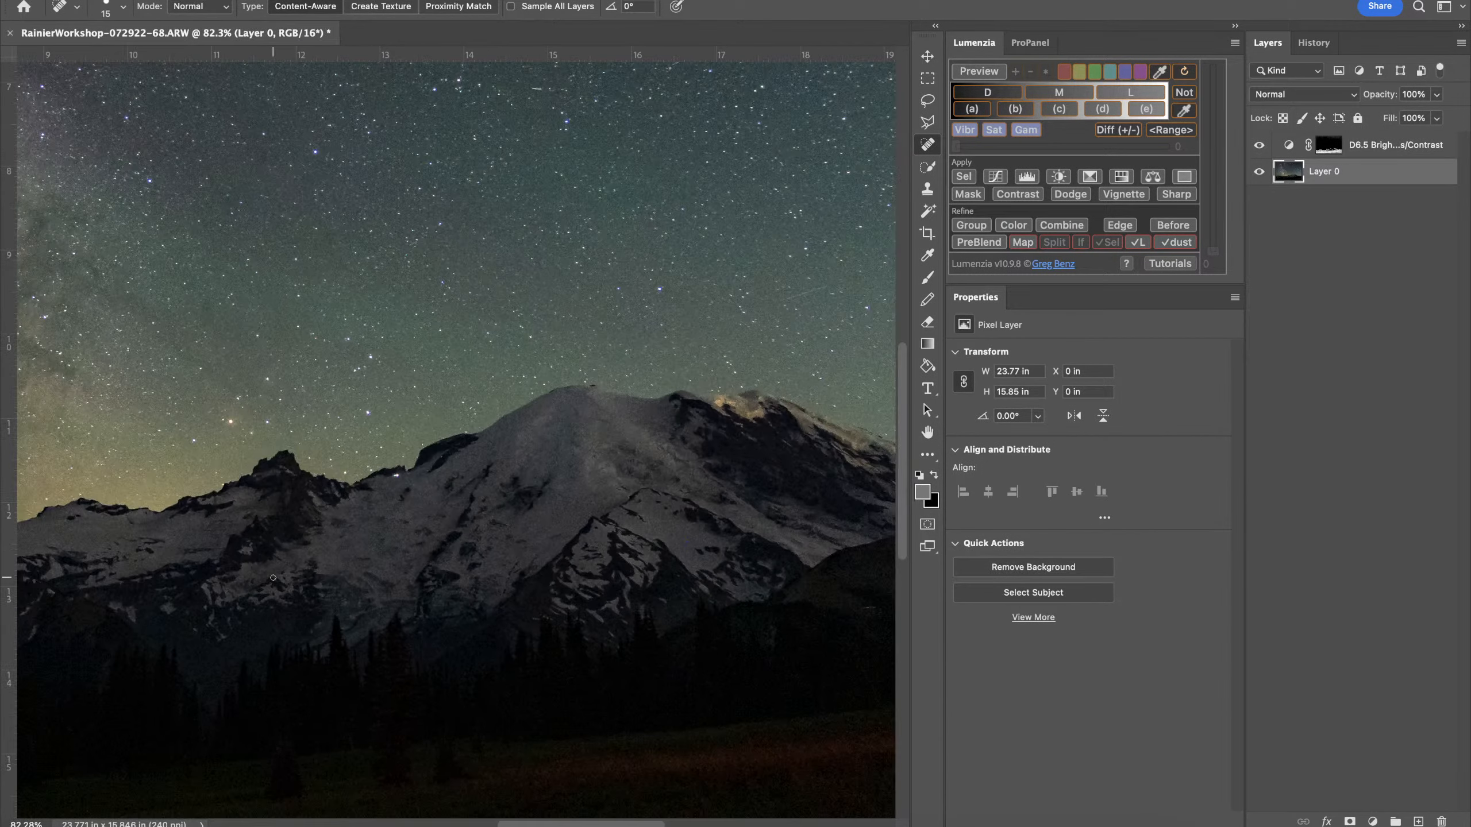
pyautogui.scroll(-2, 273, 577)
pyautogui.scroll(-3, 274, 578)
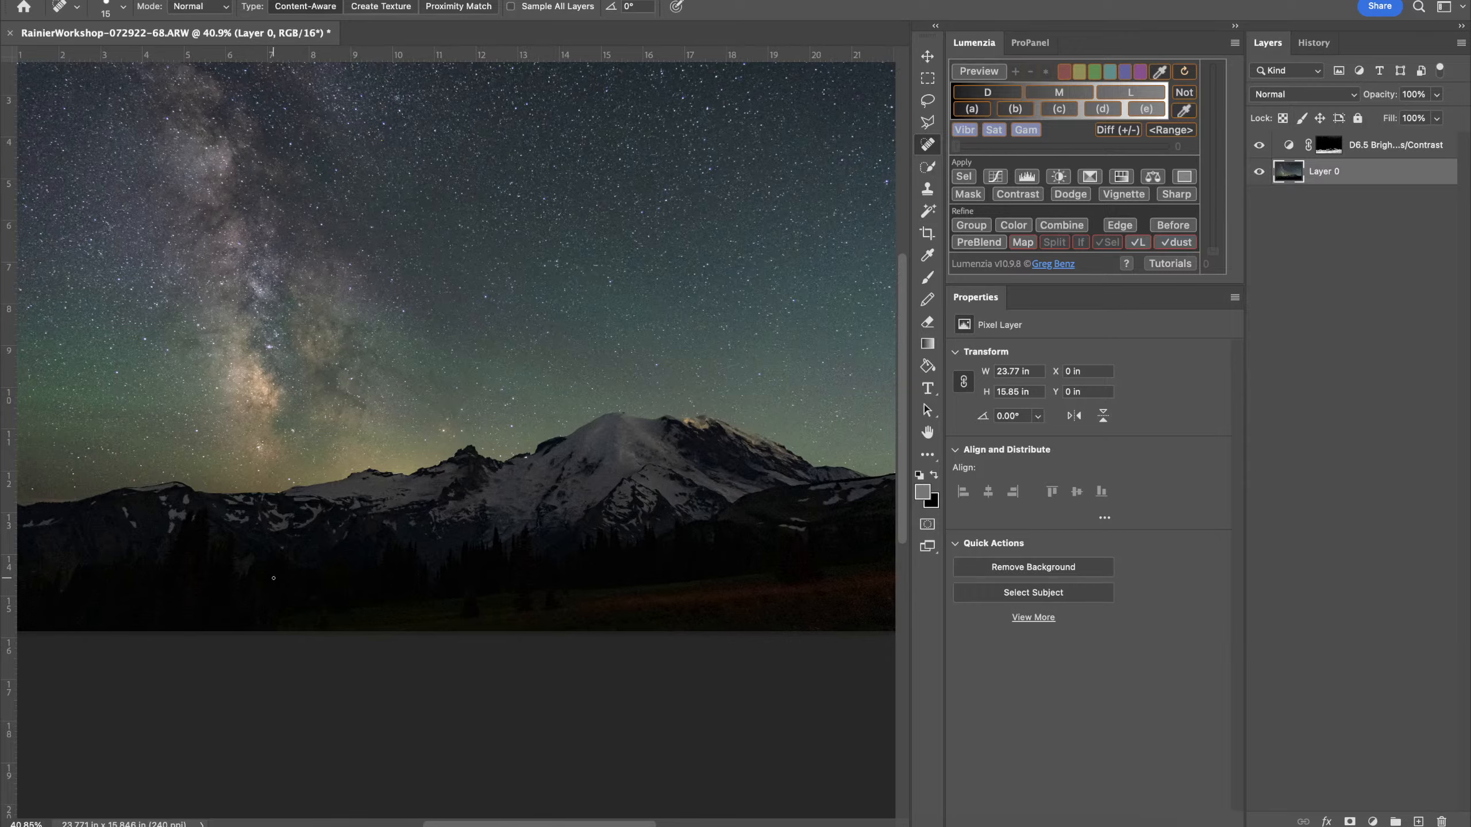
pyautogui.scroll(-2, 266, 602)
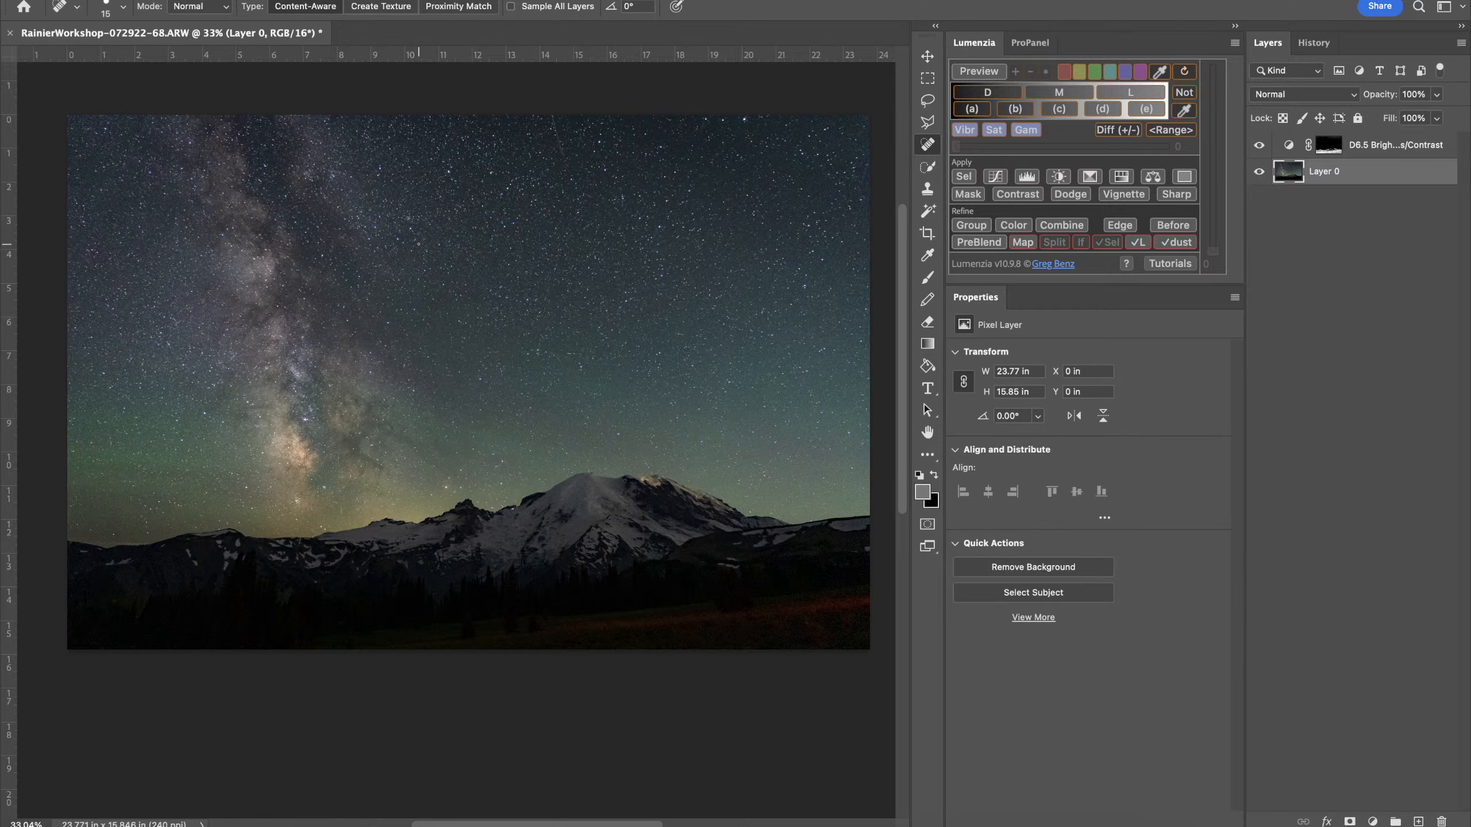
# Preview ProPanel's Midtones 1 luminosity mask with the Brightness/Contrast layer selected
pyautogui.click(1399, 146)
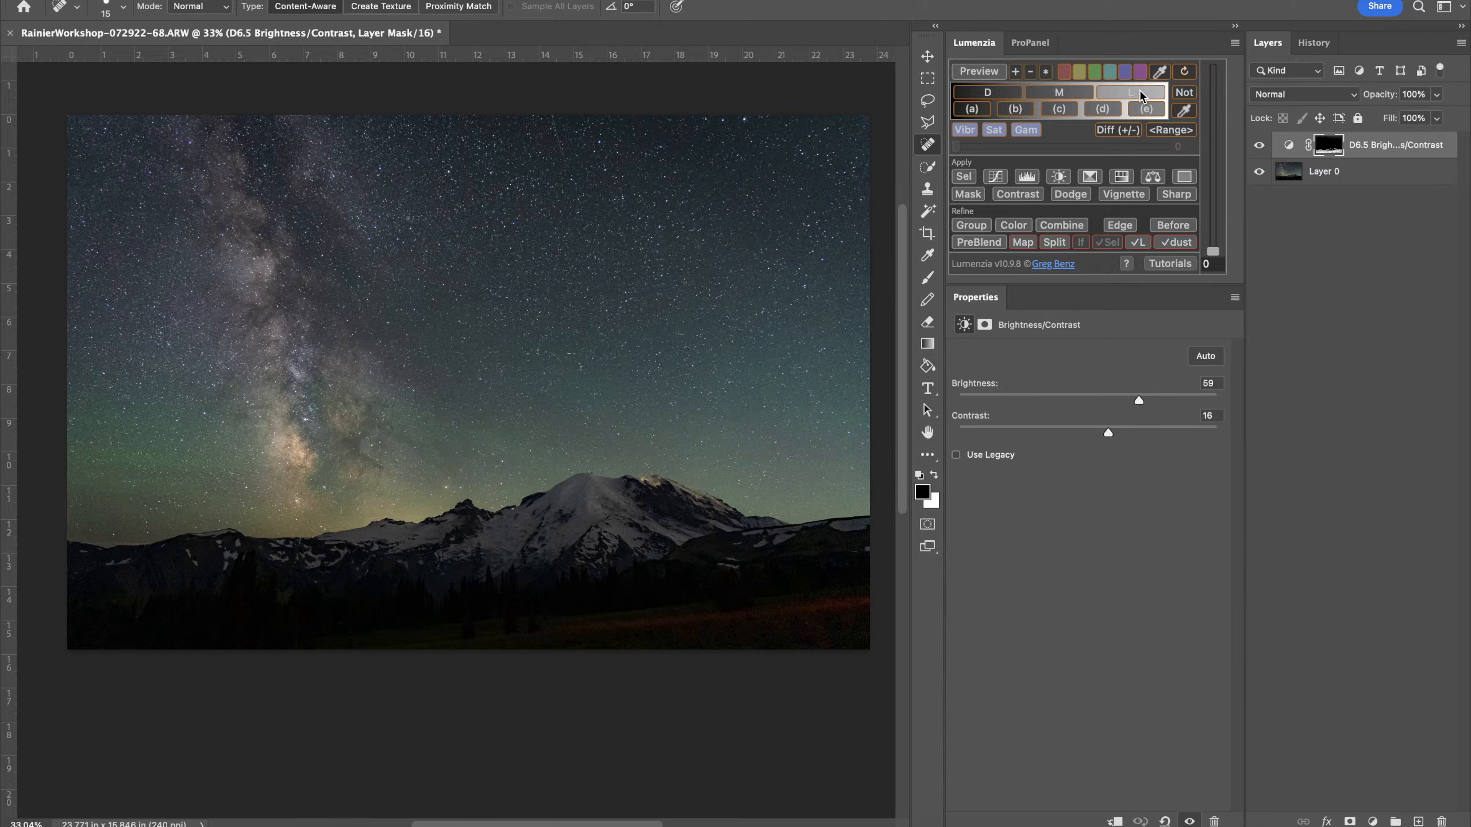
pyautogui.click(1040, 39)
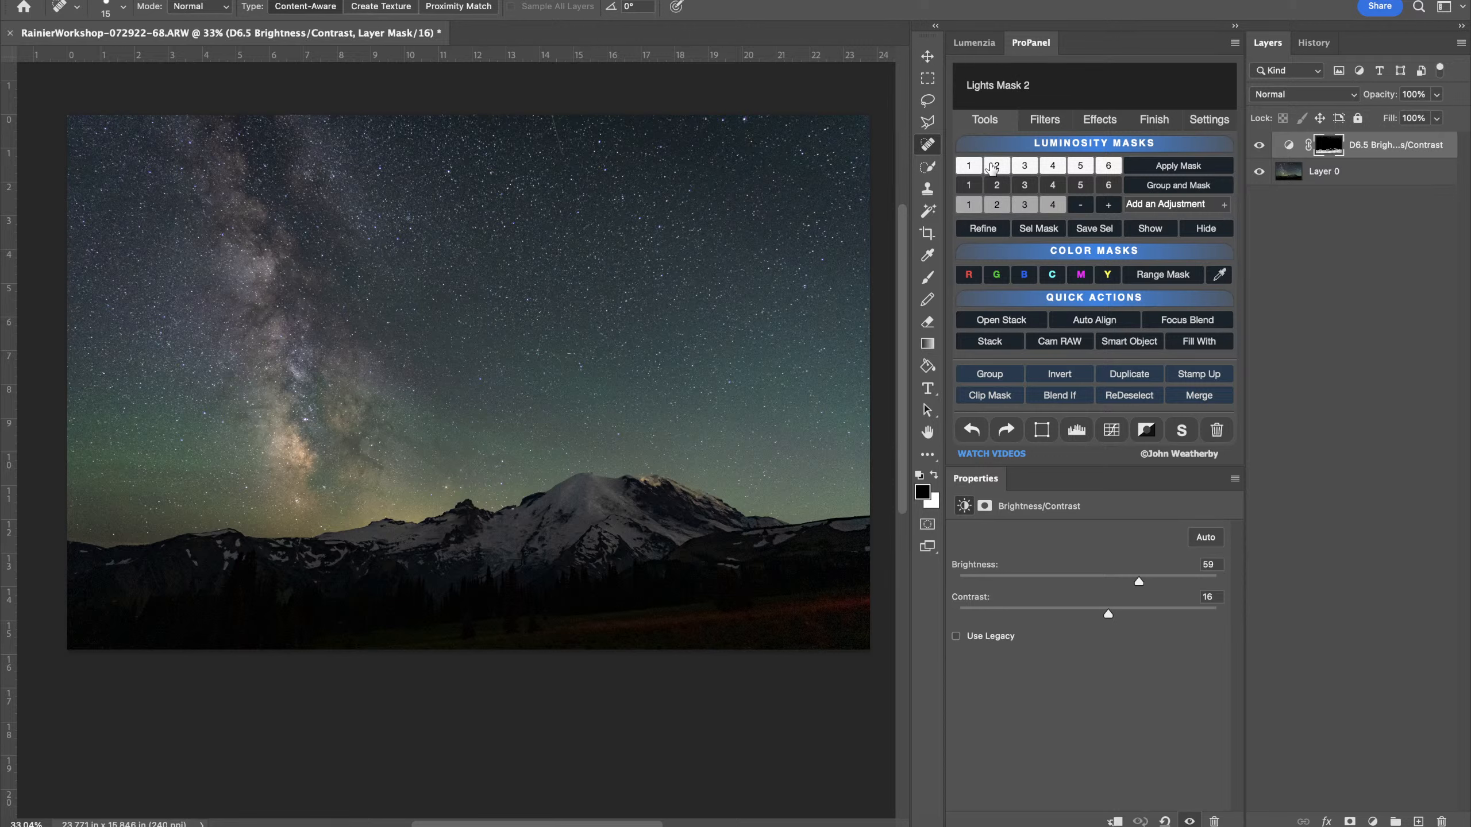
pyautogui.click(969, 205)
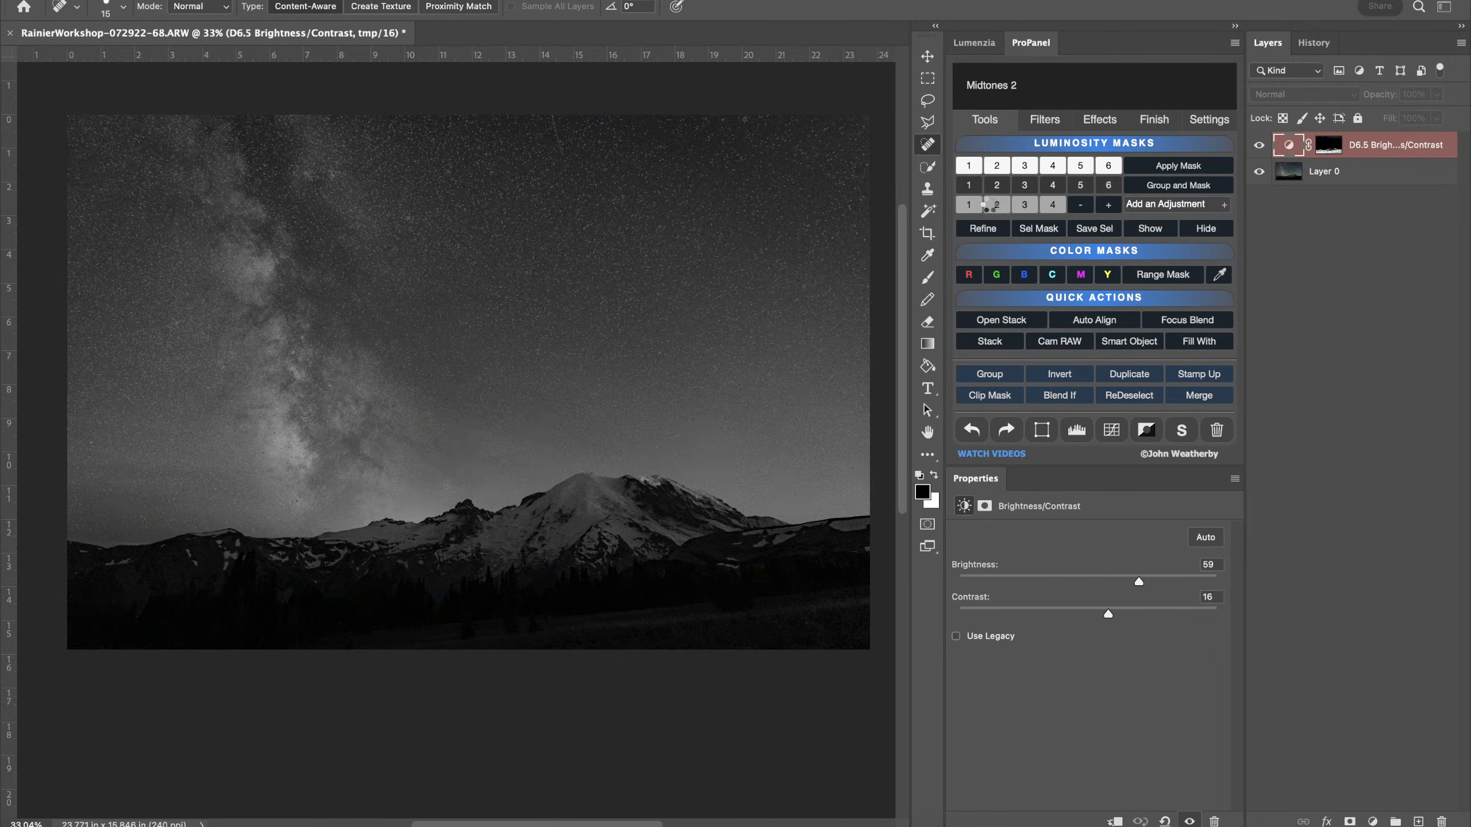
# Compare ProPanel's Midtones 3, 4 and 2 luminosity mask previews, and hide the preview
pyautogui.click(1025, 208)
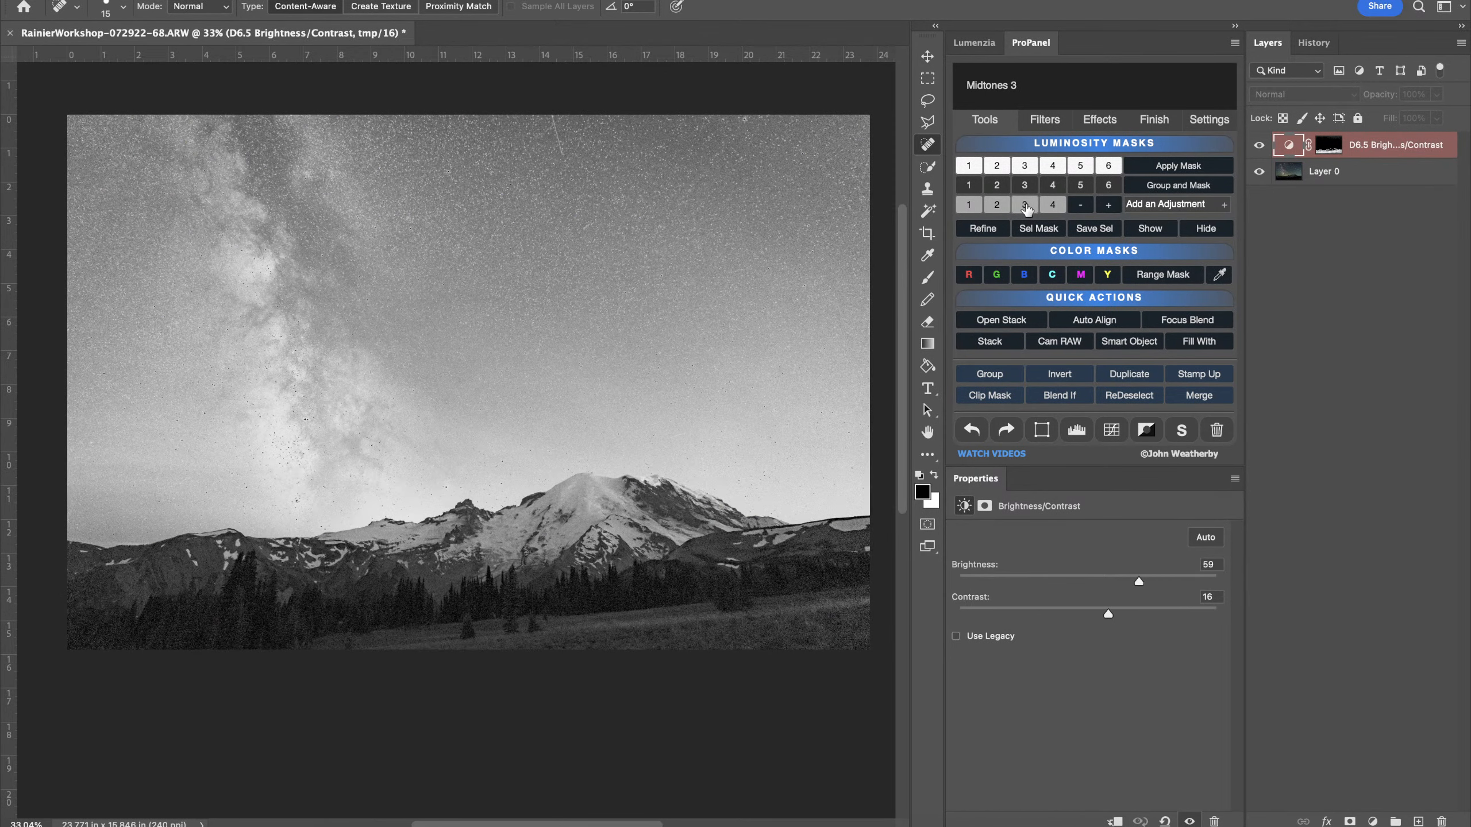
pyautogui.click(1052, 209)
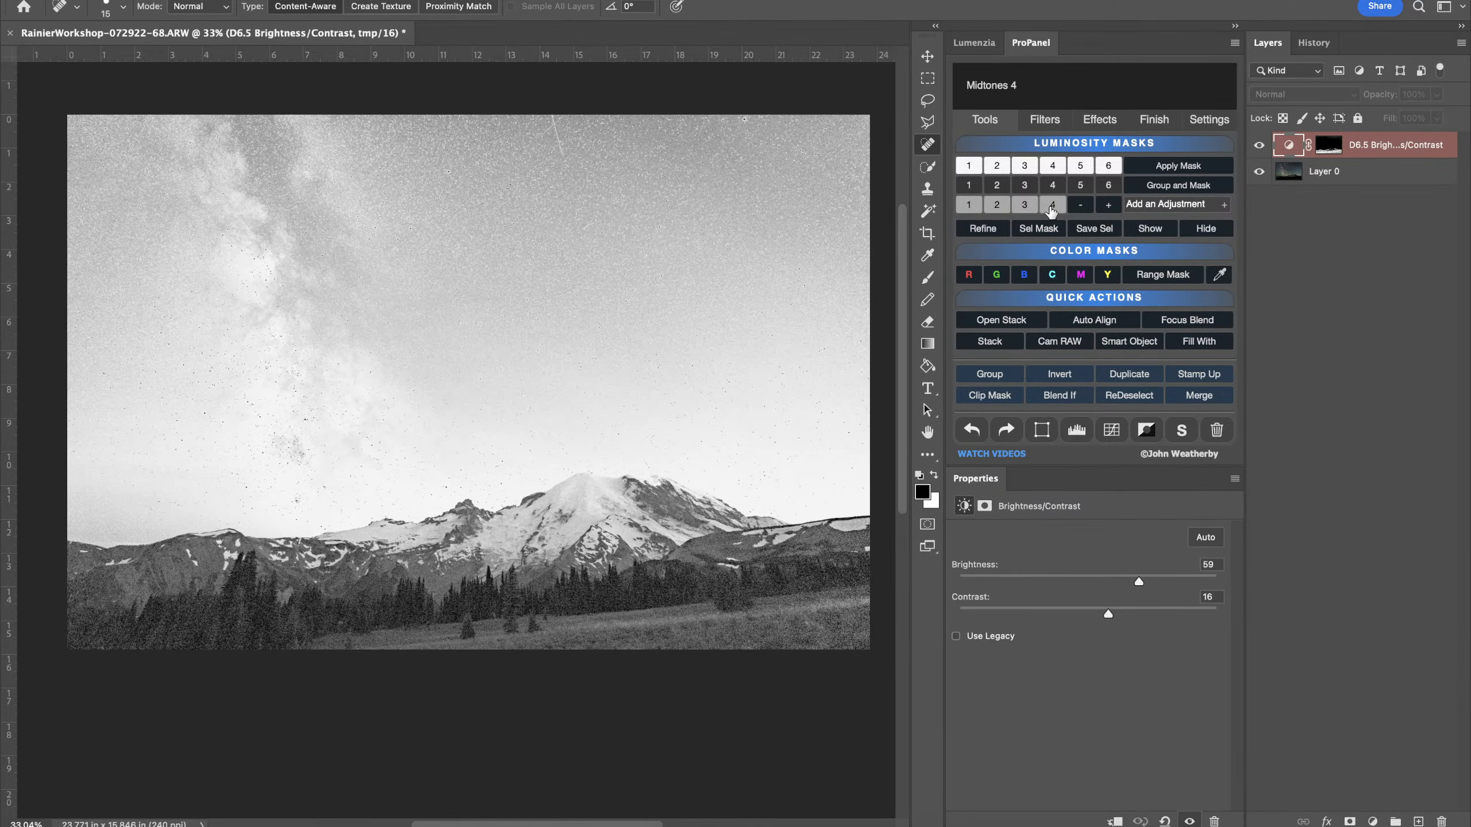
pyautogui.click(995, 206)
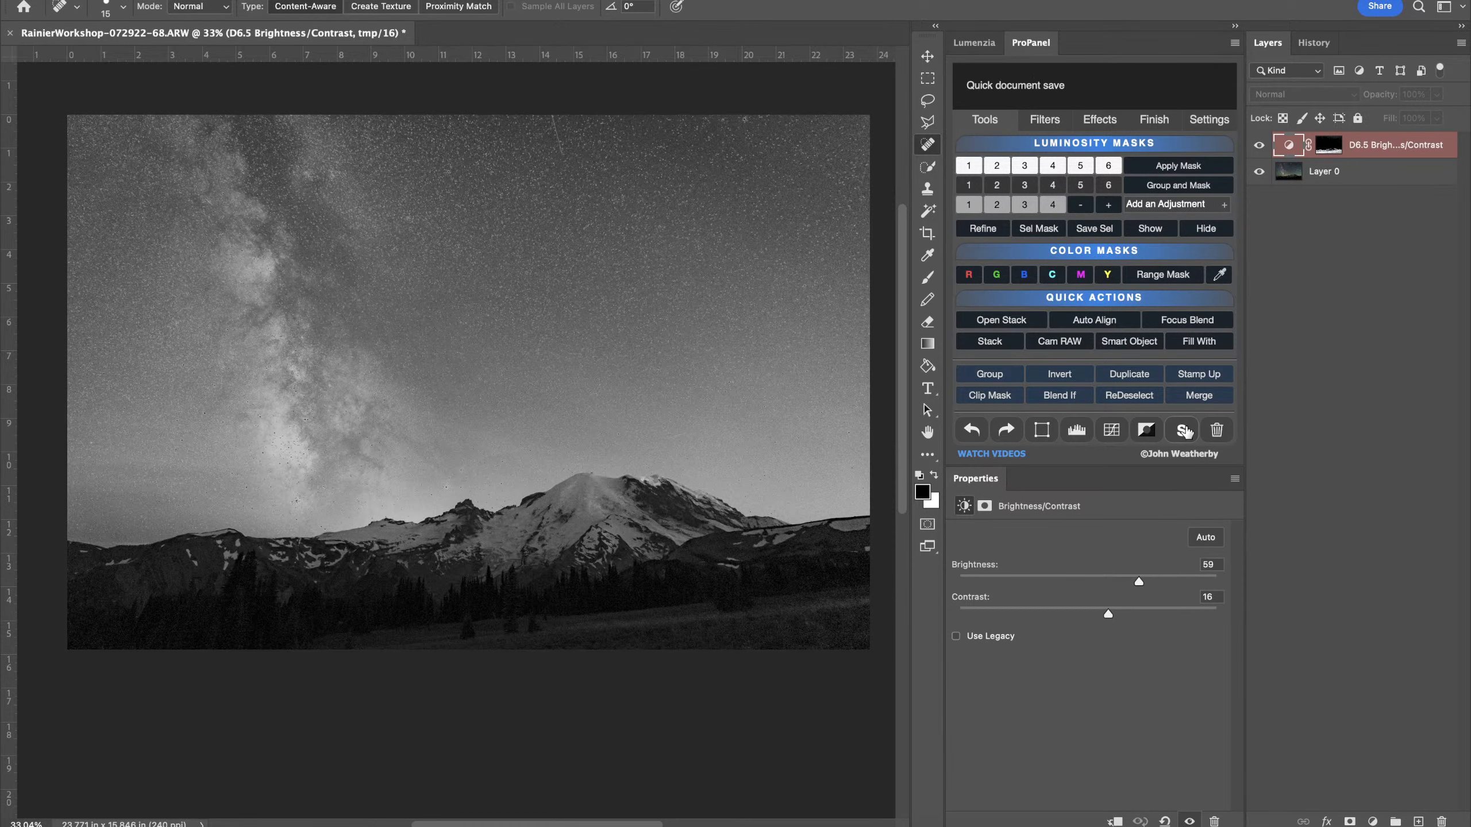
pyautogui.click(1146, 167)
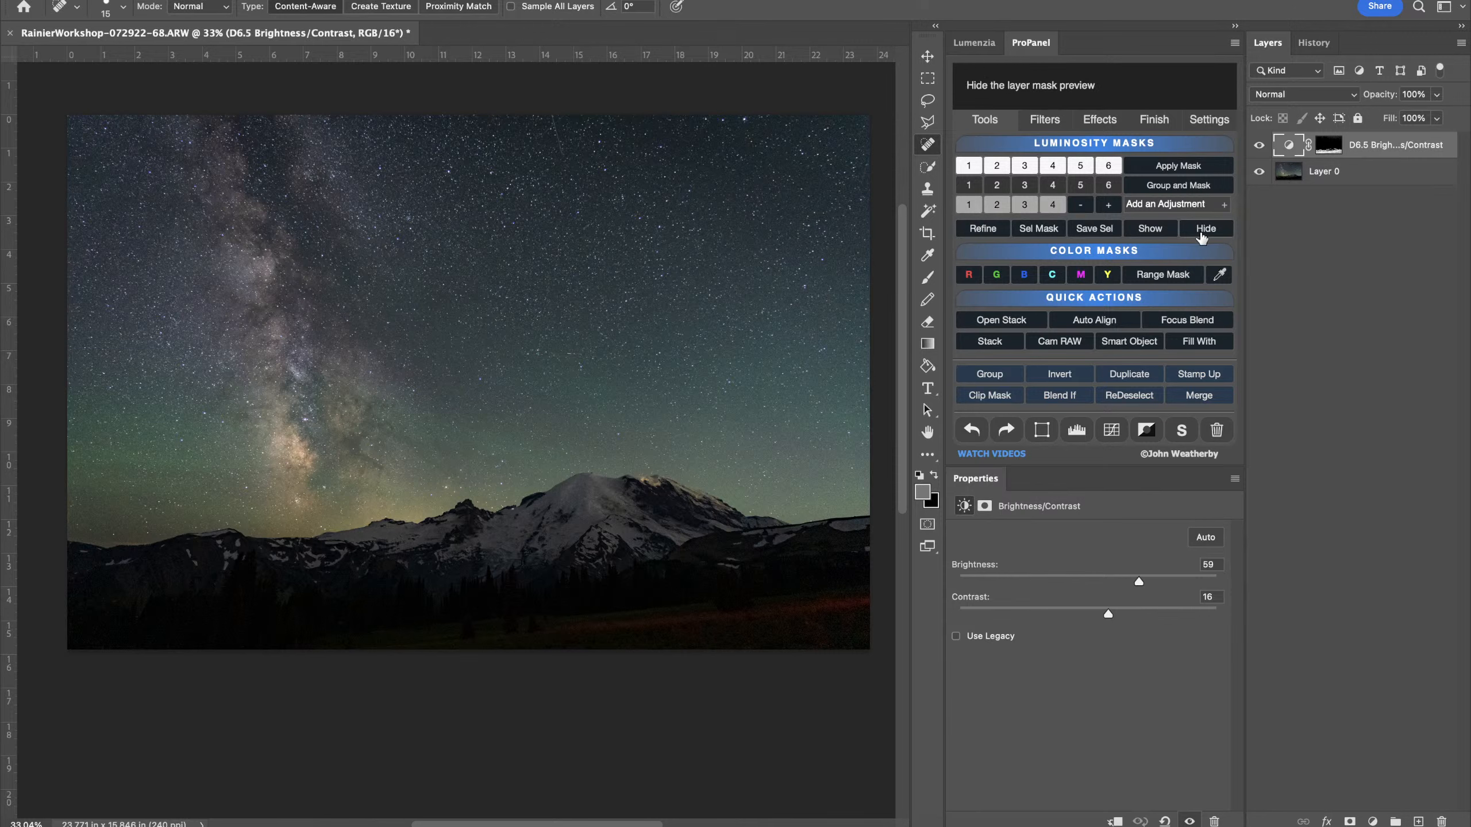
# Preview Lumenzia's M midtone mask and add a new layer above the Brightness/Contrast adjustment, with its blend mode set to Soft Light
pyautogui.click(987, 48)
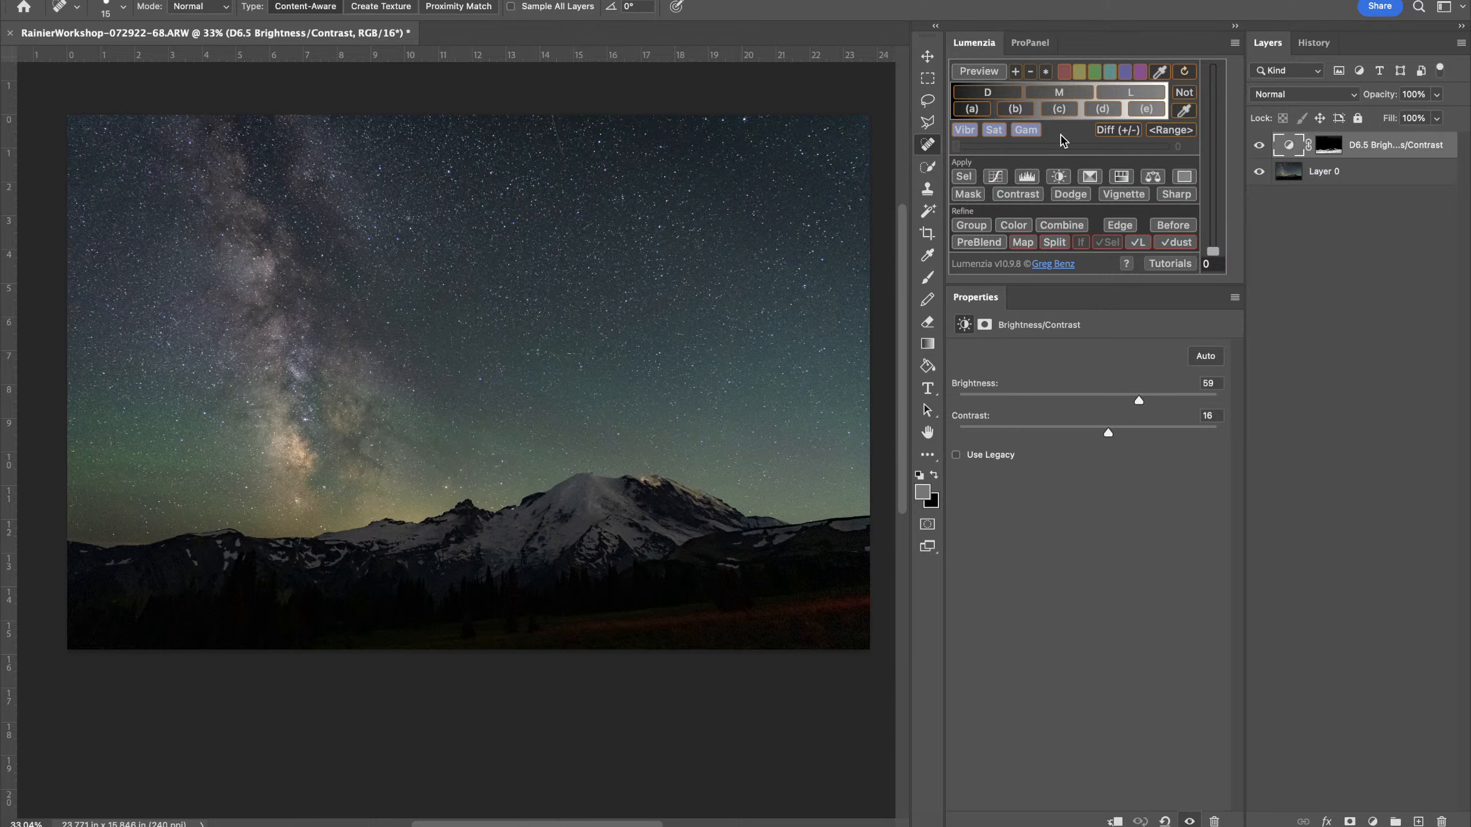
pyautogui.click(1034, 96)
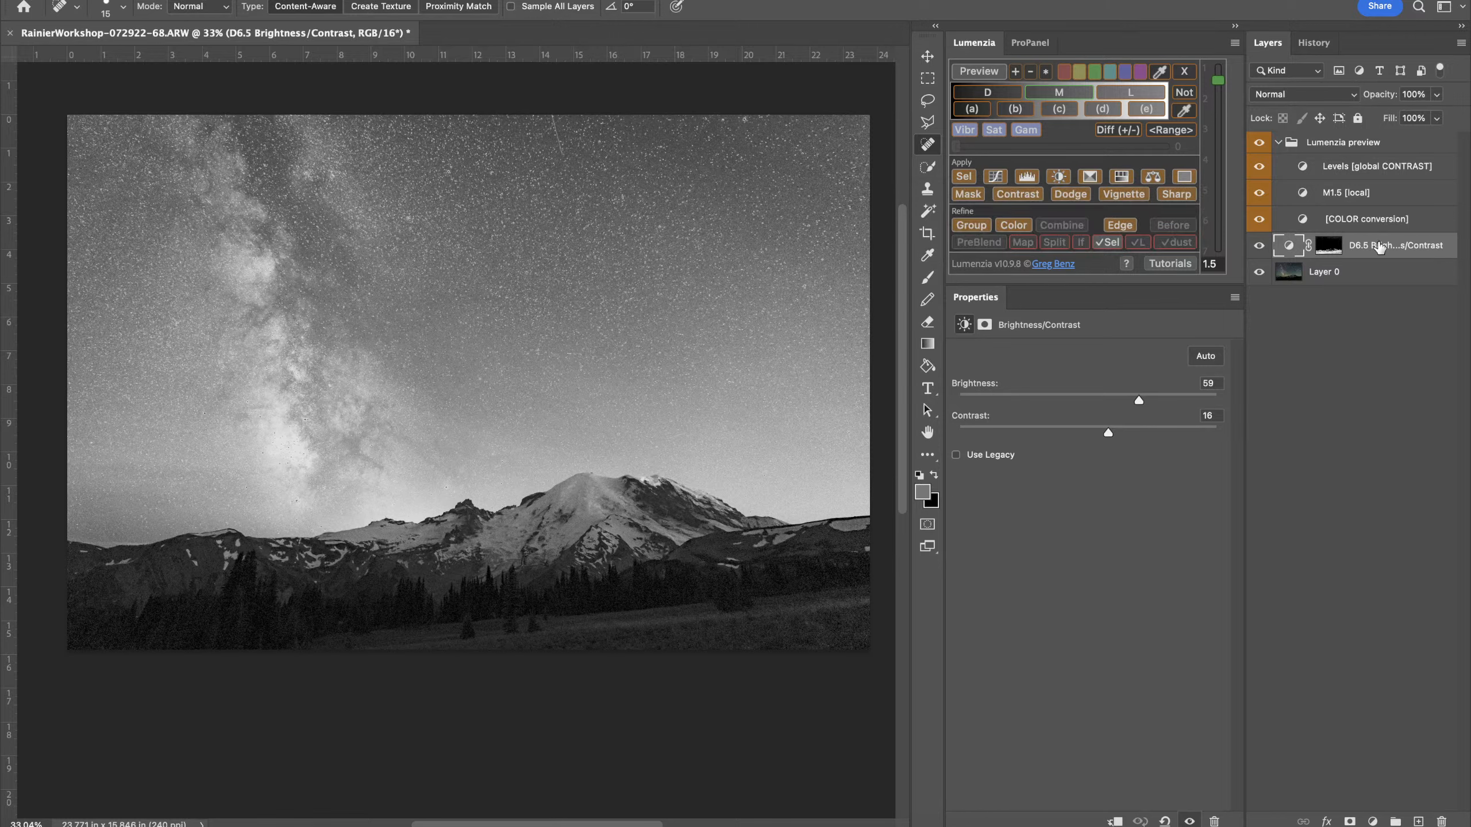
pyautogui.press('super+shift+n')
pyautogui.press('Return')
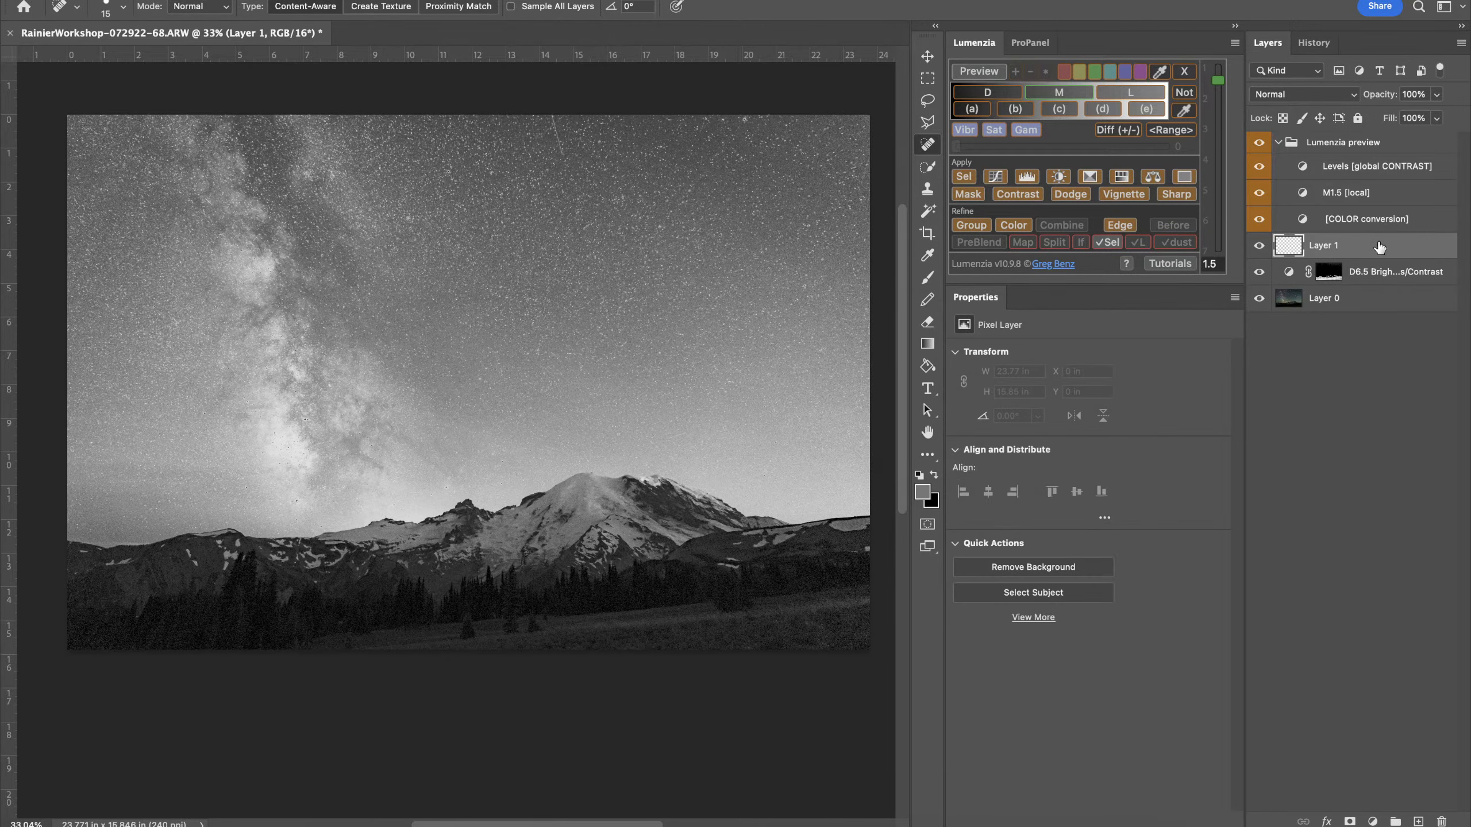
pyautogui.click(1303, 96)
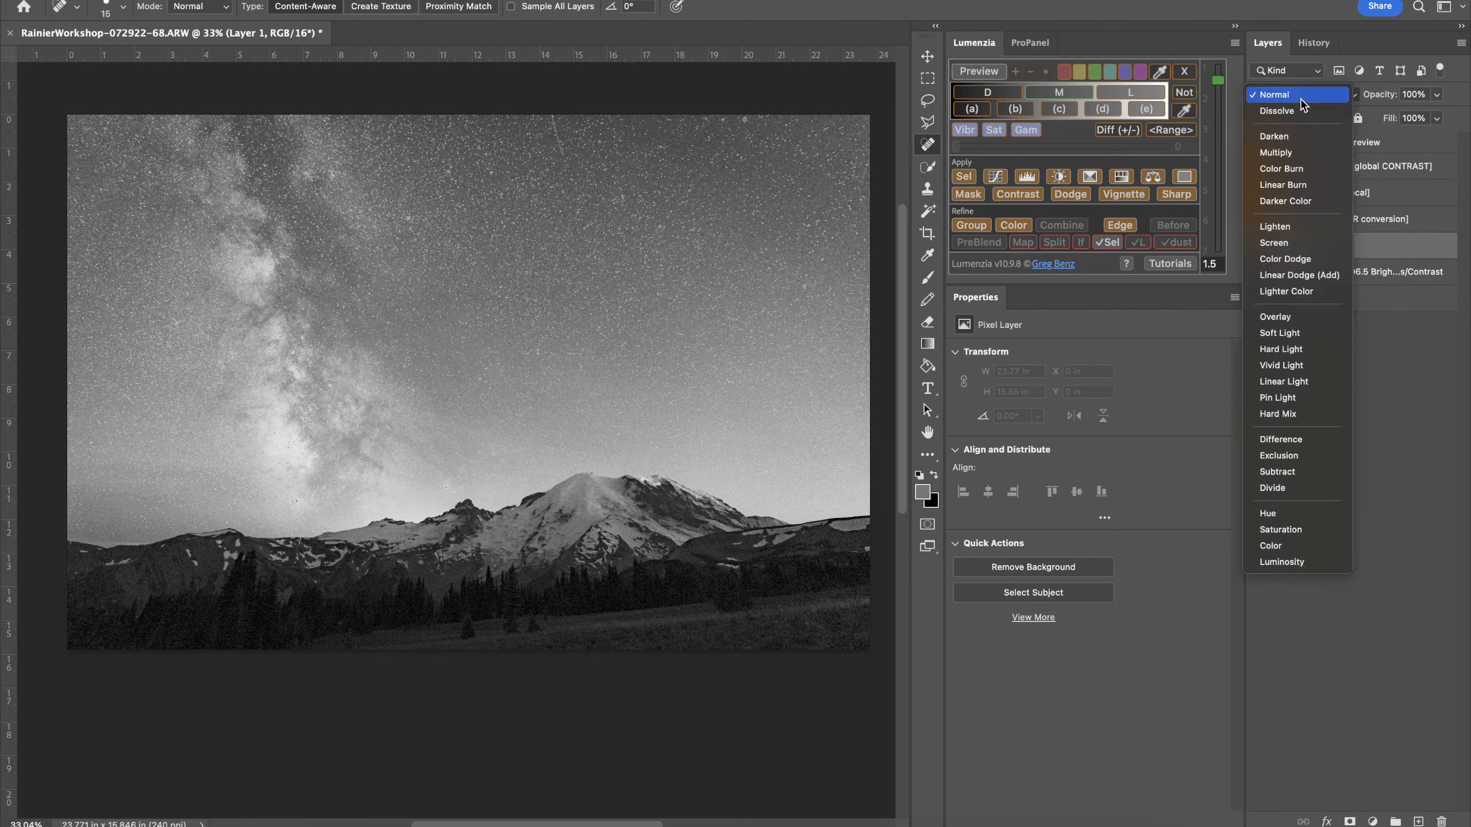
pyautogui.click(1314, 337)
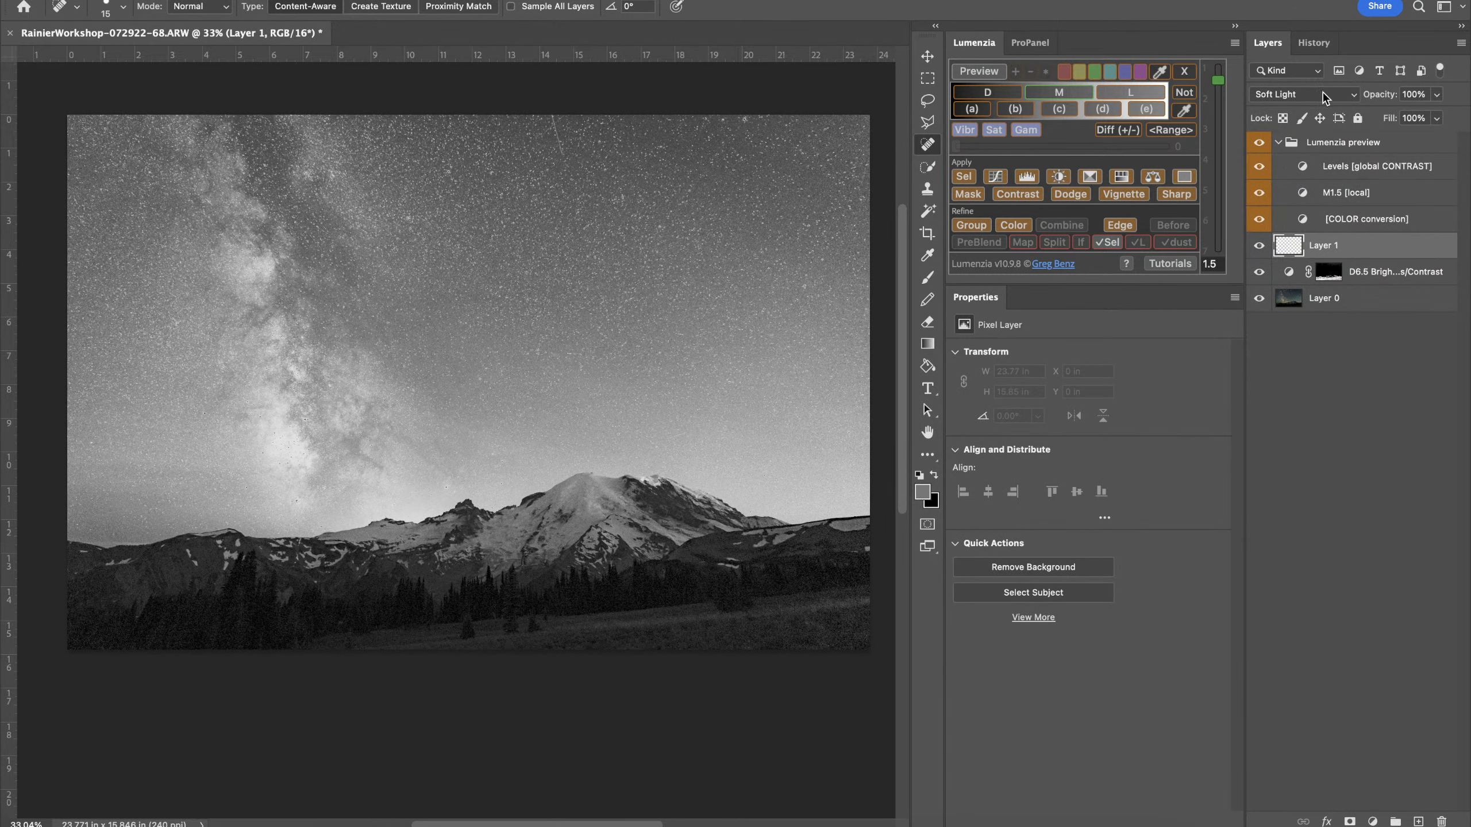
# Try the midtone mask as a layer mask on the Soft Light layer, and load it as an active selection instead
pyautogui.click(966, 195)
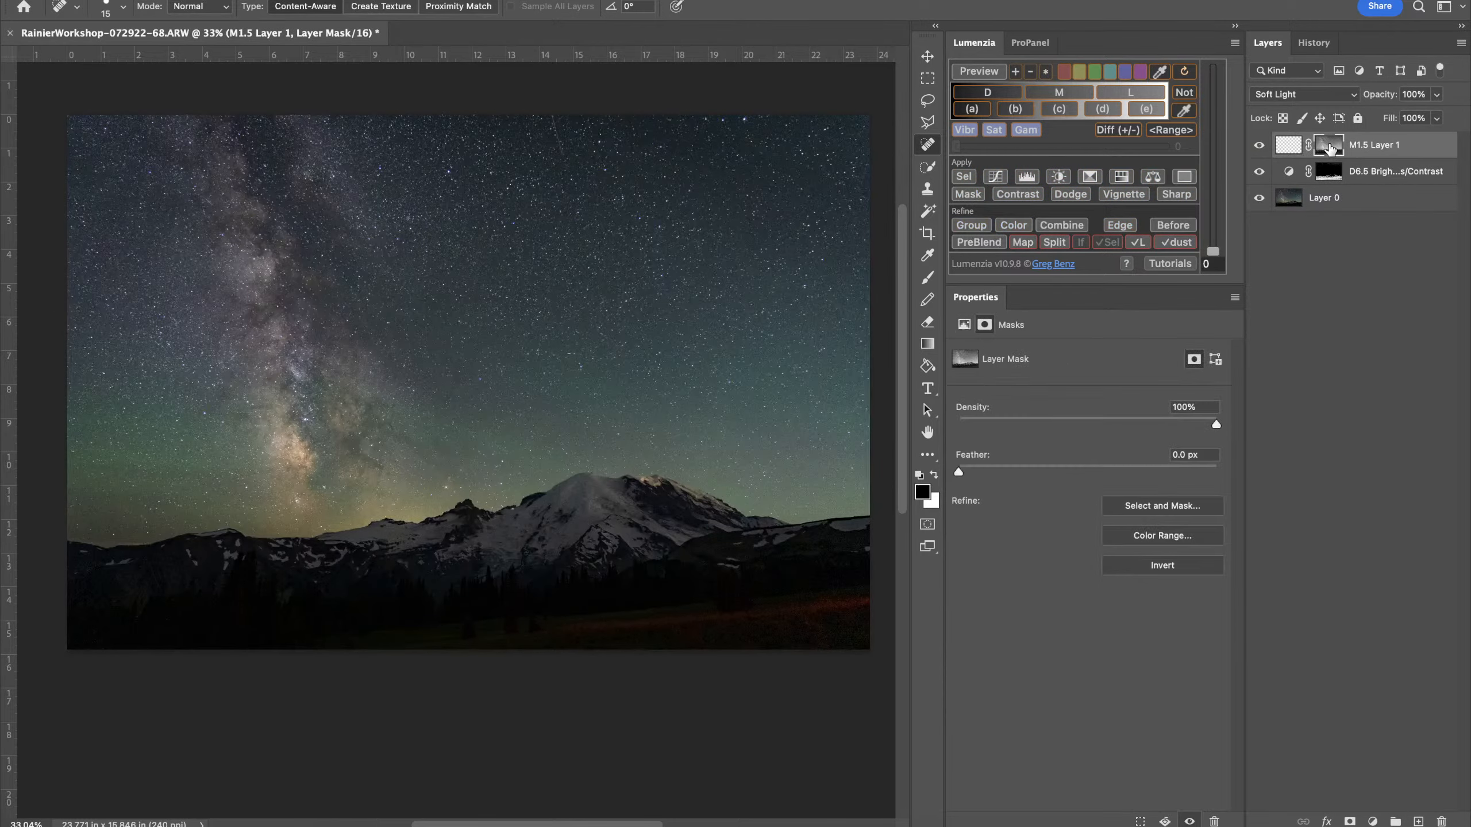
pyautogui.click(1045, 93)
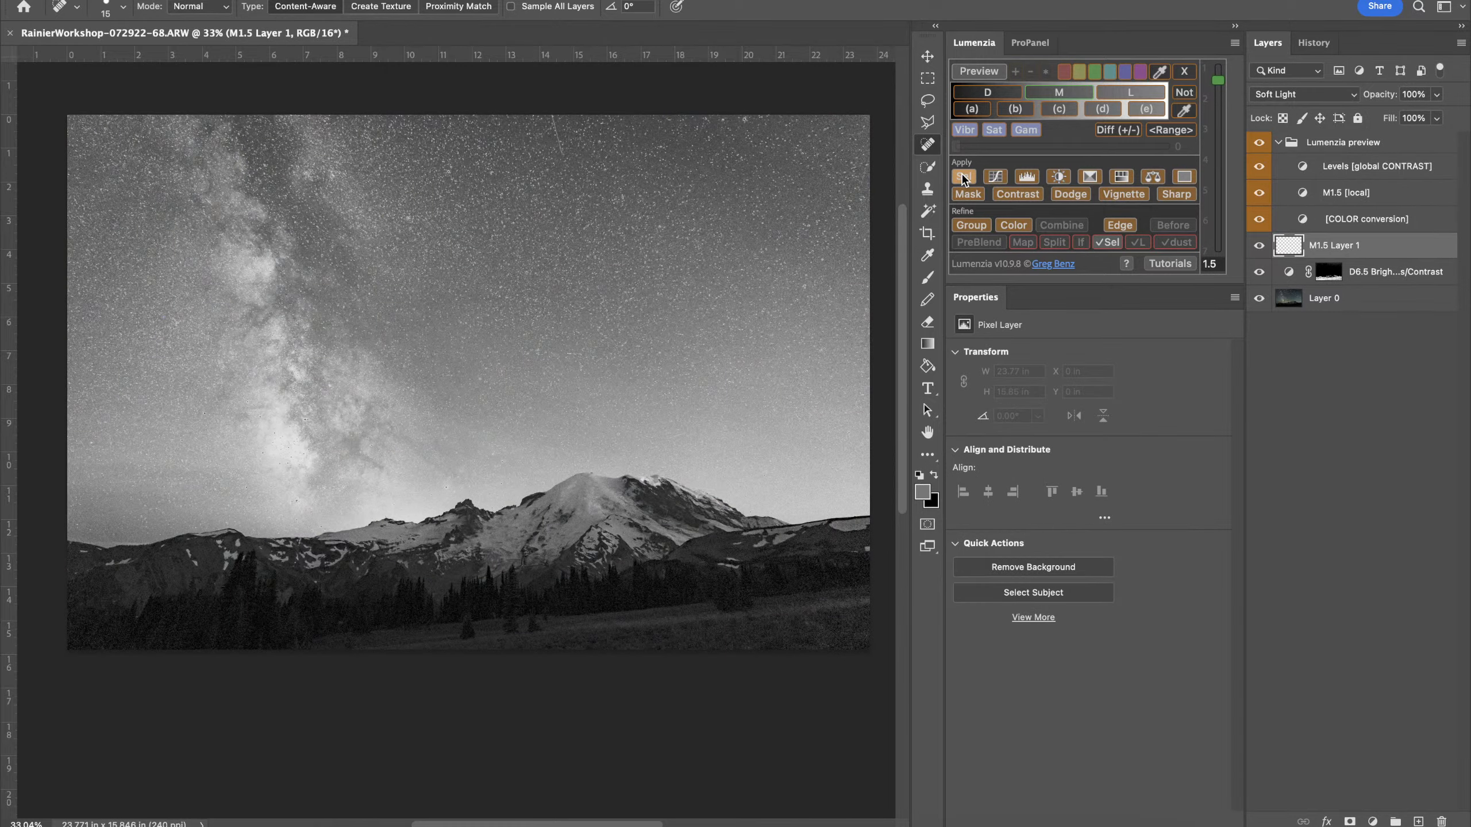
pyautogui.click(961, 175)
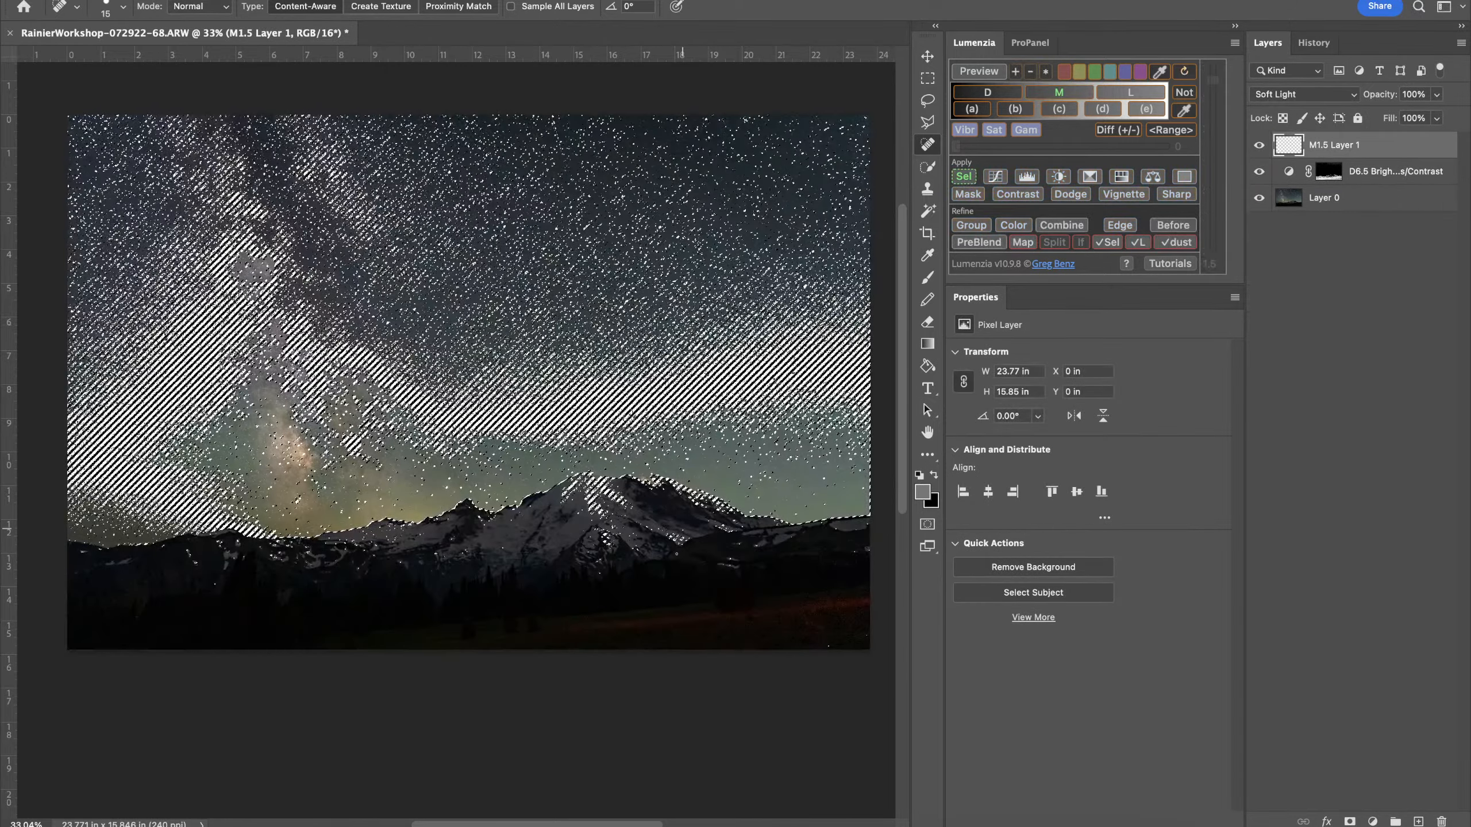
# Hide the midtone selection's outline and switch to the Brush tool with its size reduced to 500 px
pyautogui.click(1030, 43)
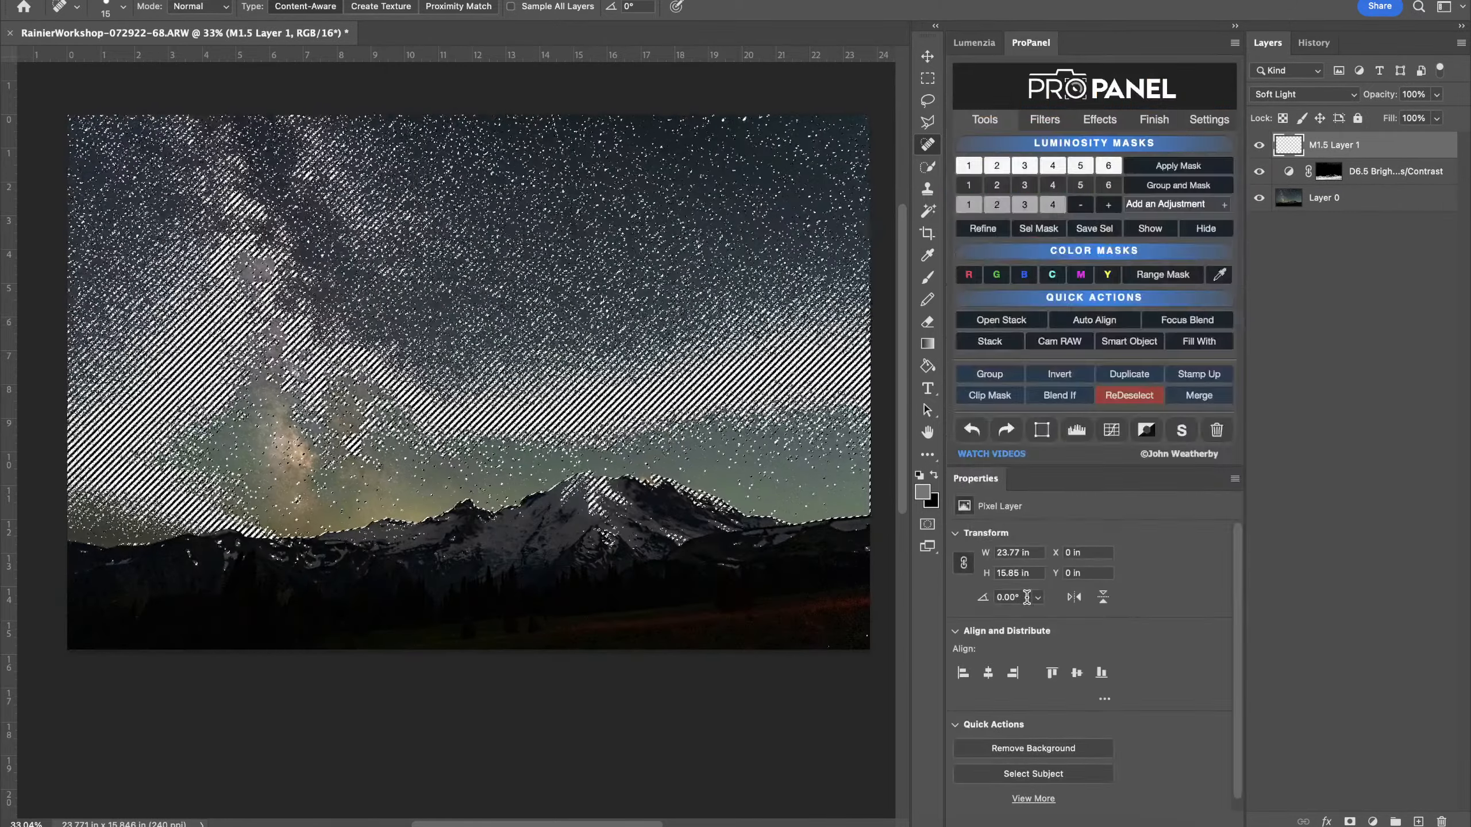
pyautogui.click(1128, 396)
pyautogui.click(971, 38)
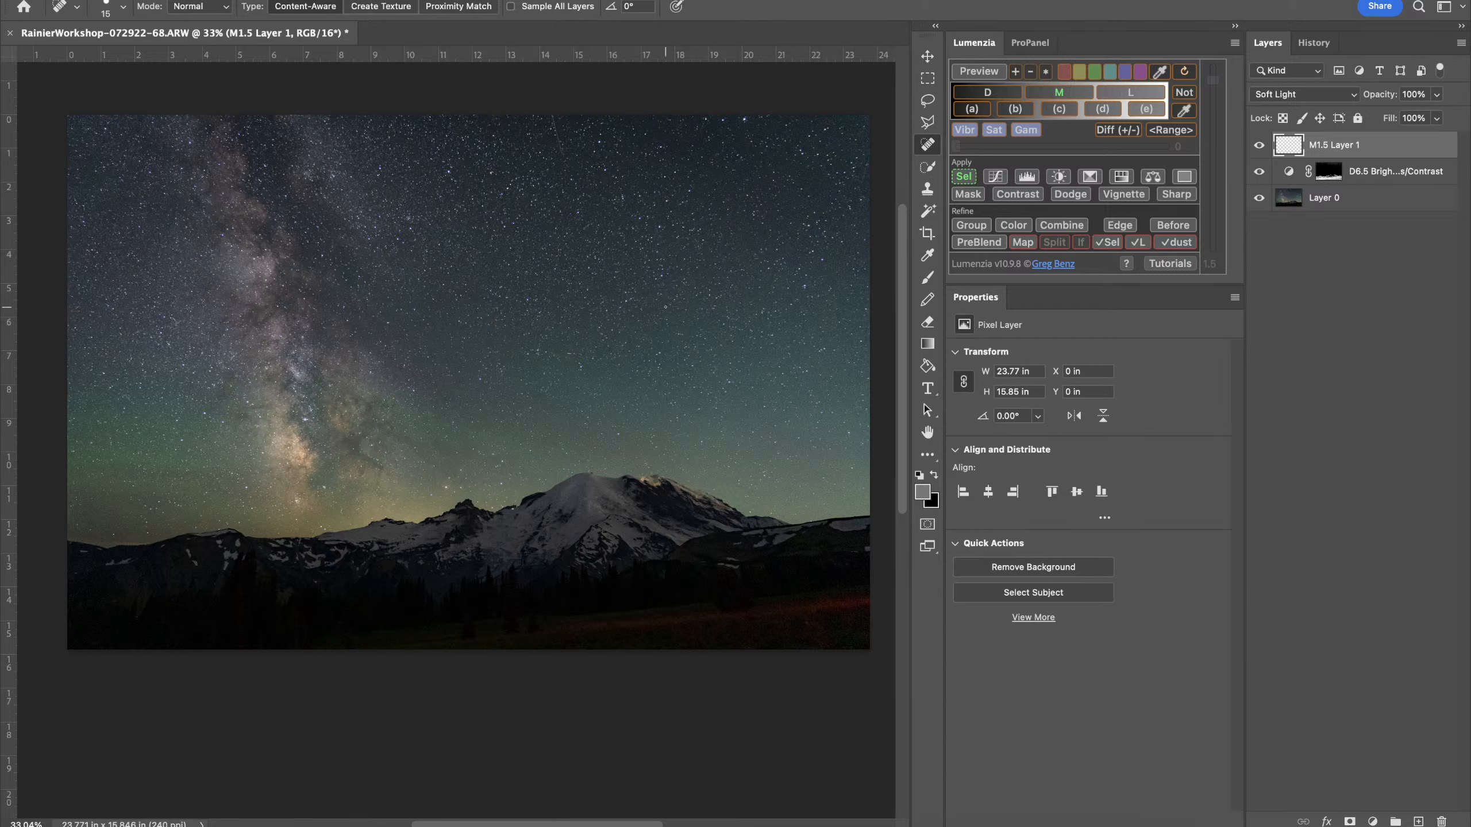
pyautogui.press('b')
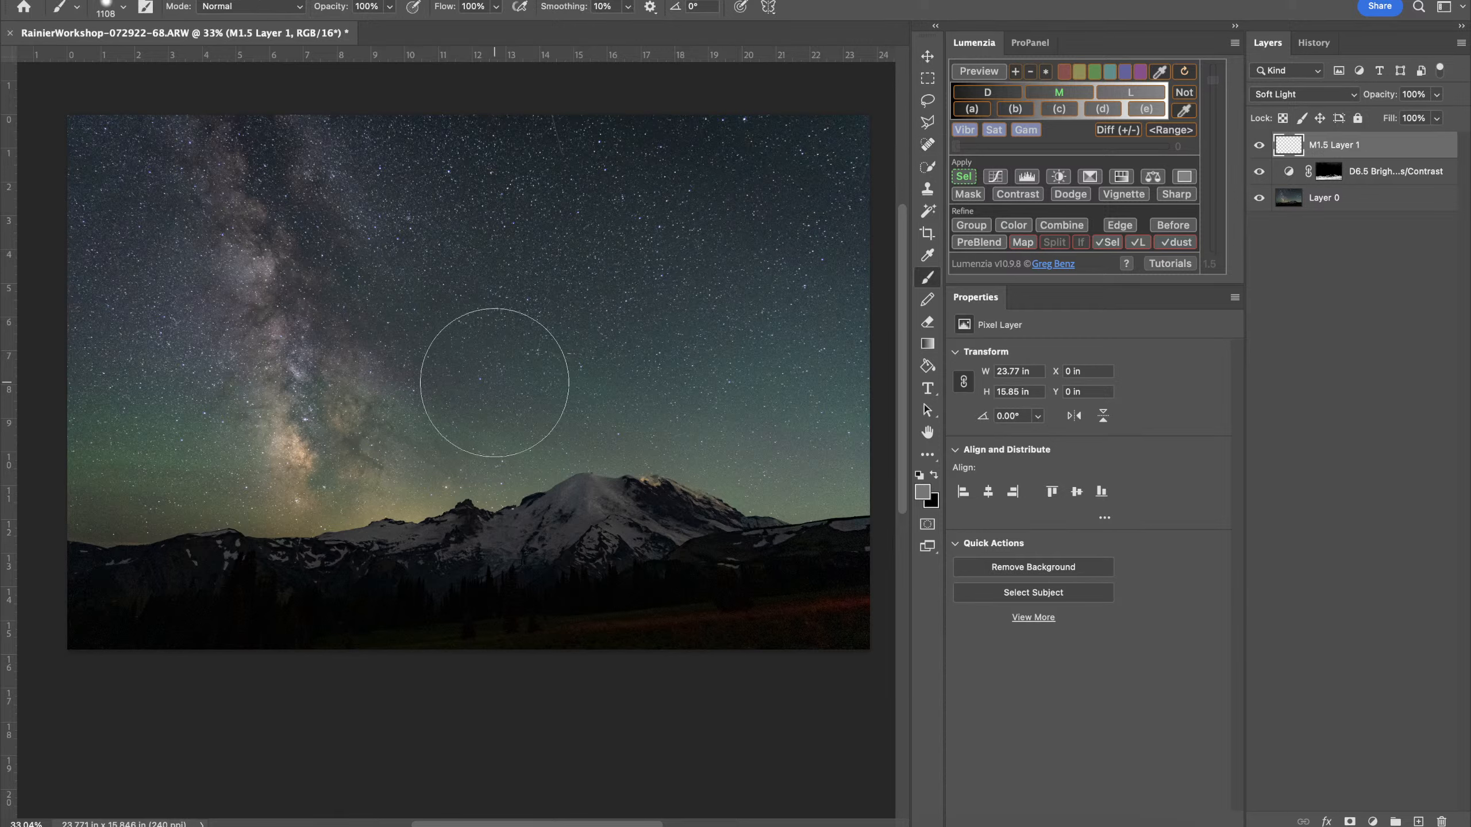
pyautogui.press('[')
pyautogui.press('[')
pyautogui.press('[')
pyautogui.press('[')
pyautogui.press('[')
pyautogui.press('[')
pyautogui.scroll(3, 494, 383)
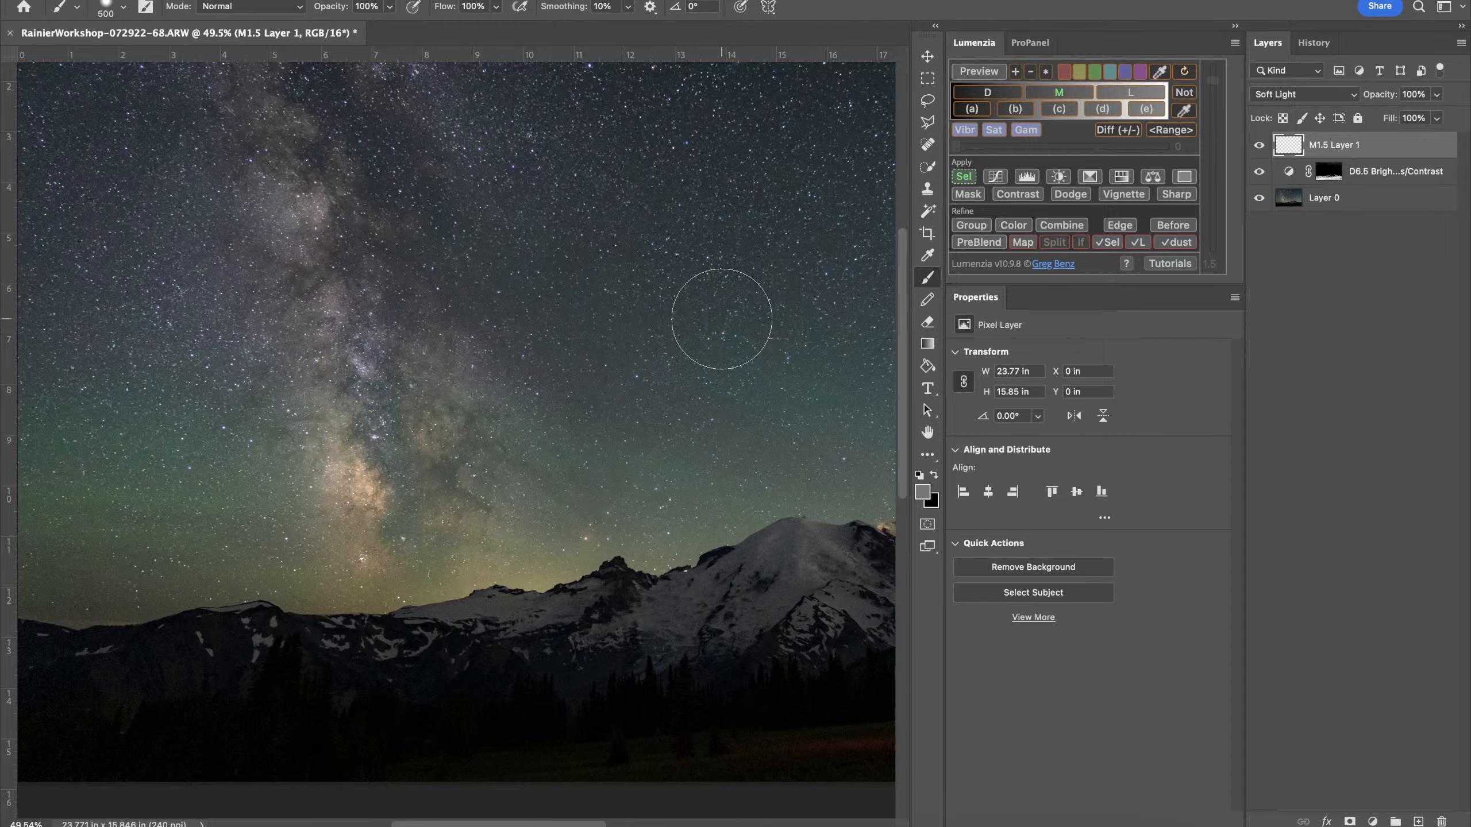
# Show the midtone selection's outline, examine at pixel level which sky areas it covers around the stars, and hide it again
pyautogui.click(1030, 42)
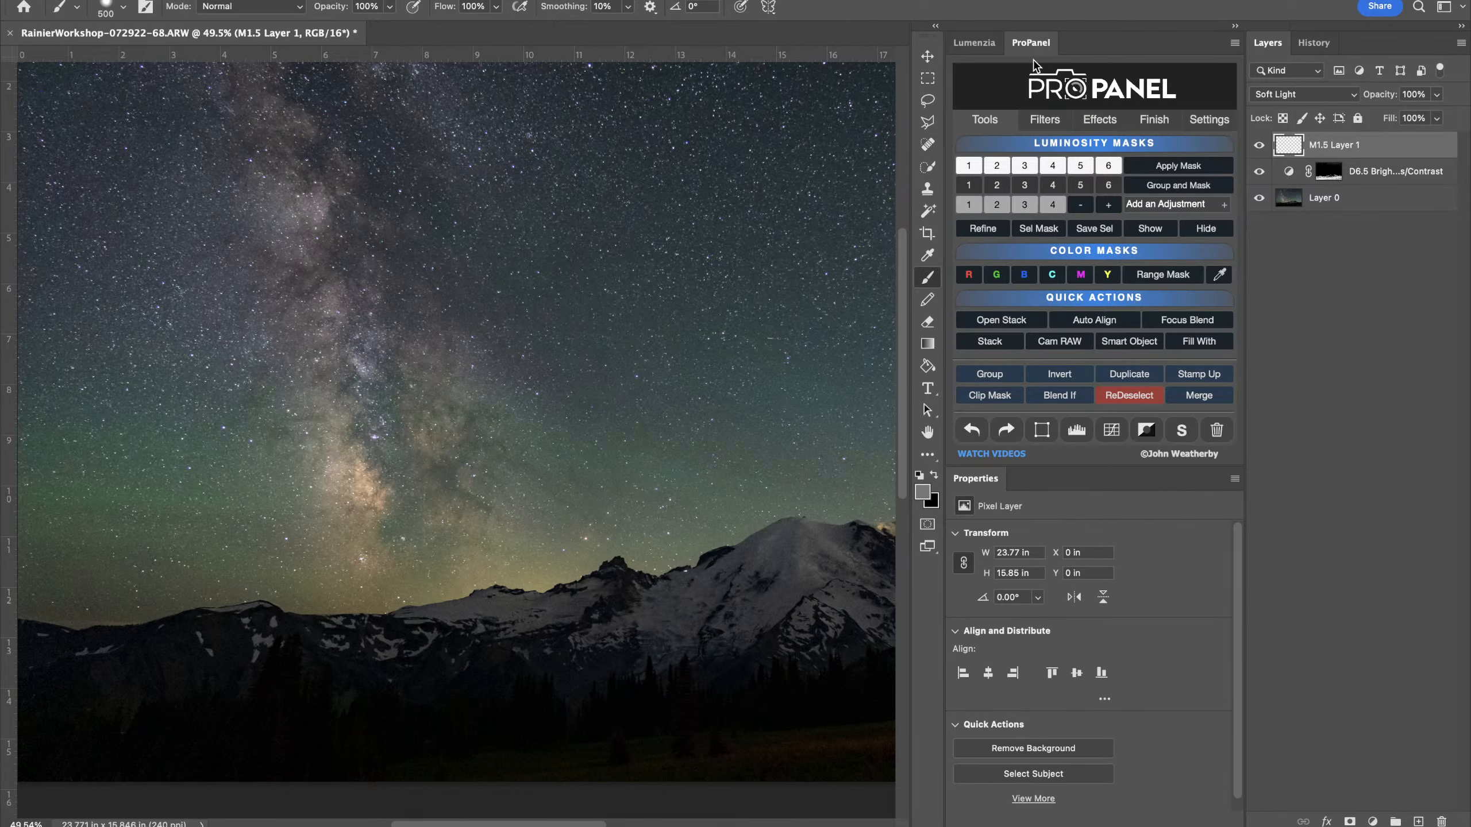
pyautogui.click(1129, 395)
pyautogui.scroll(3, 509, 509)
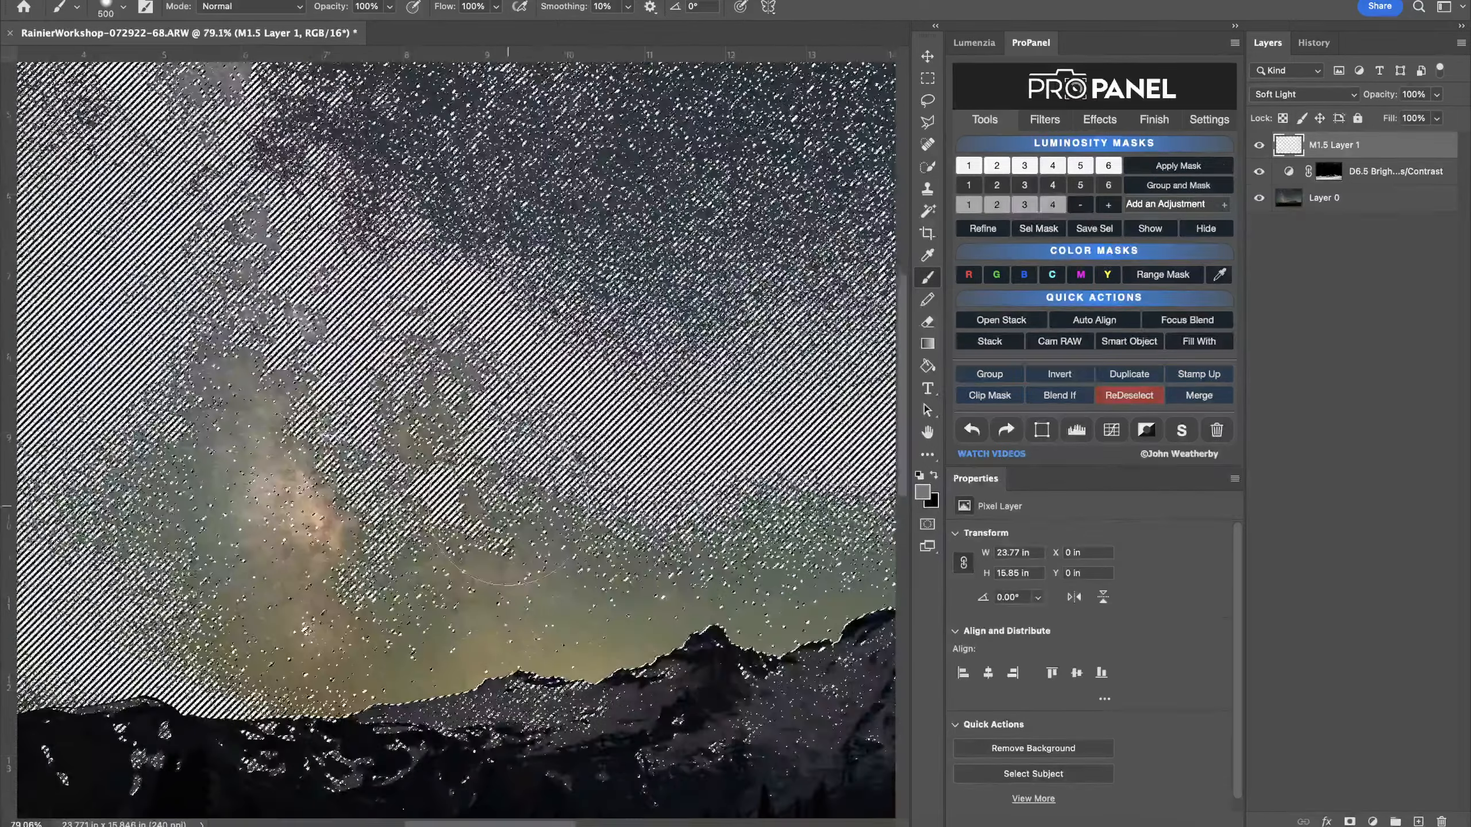
pyautogui.scroll(10, 509, 509)
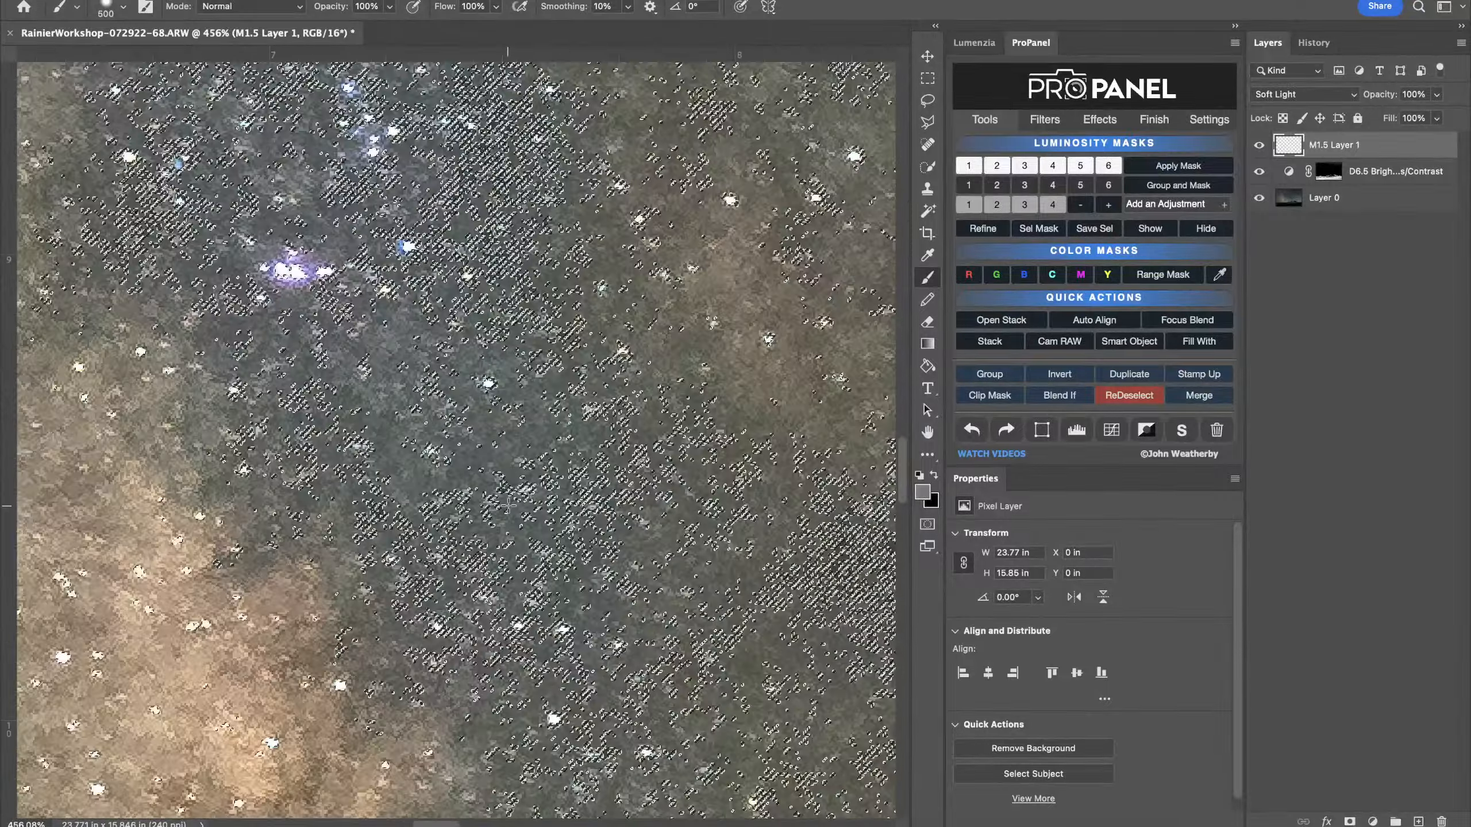
pyautogui.scroll(8, 508, 505)
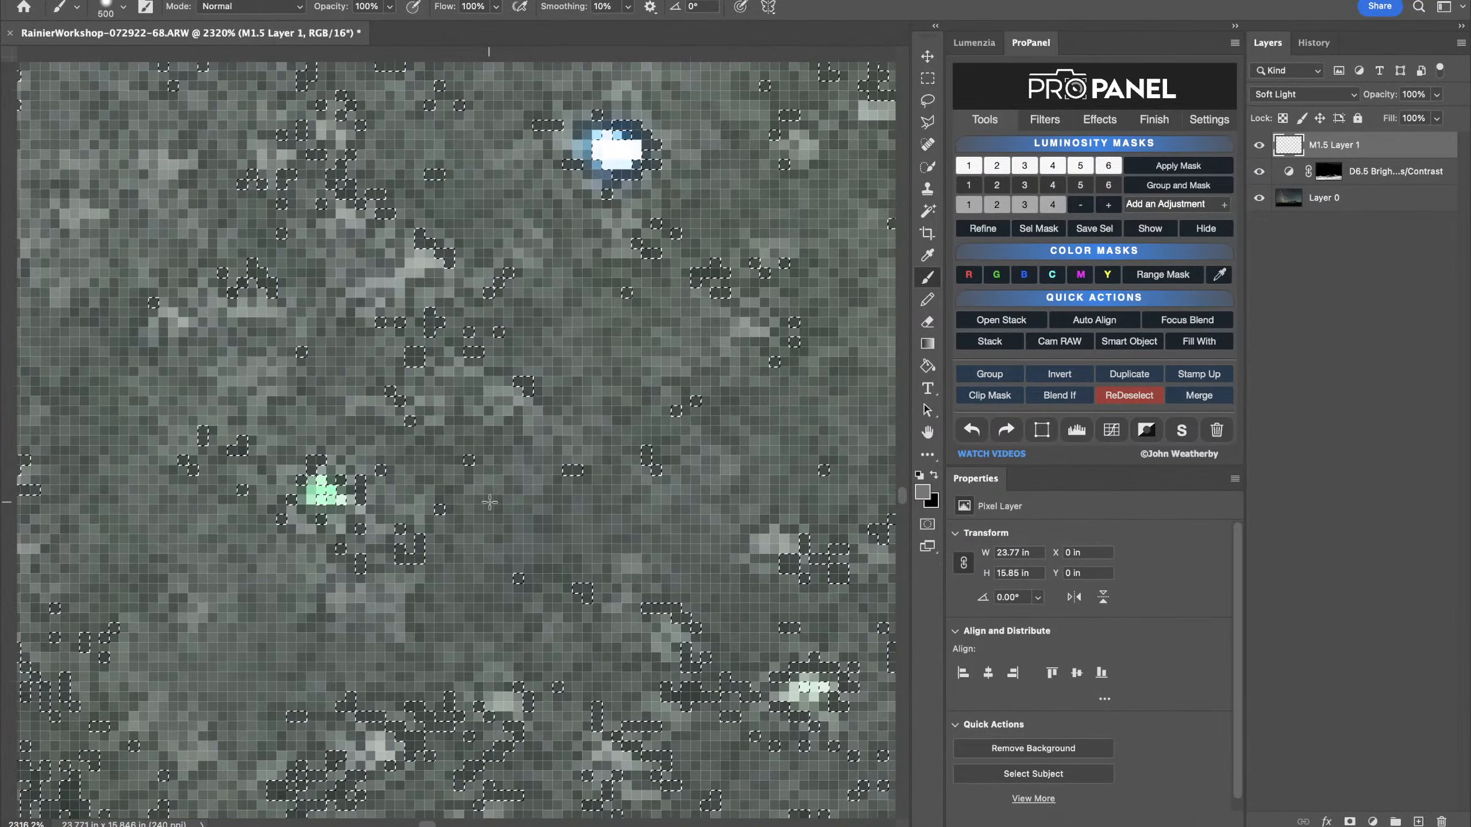
pyautogui.scroll(-3, 405, 377)
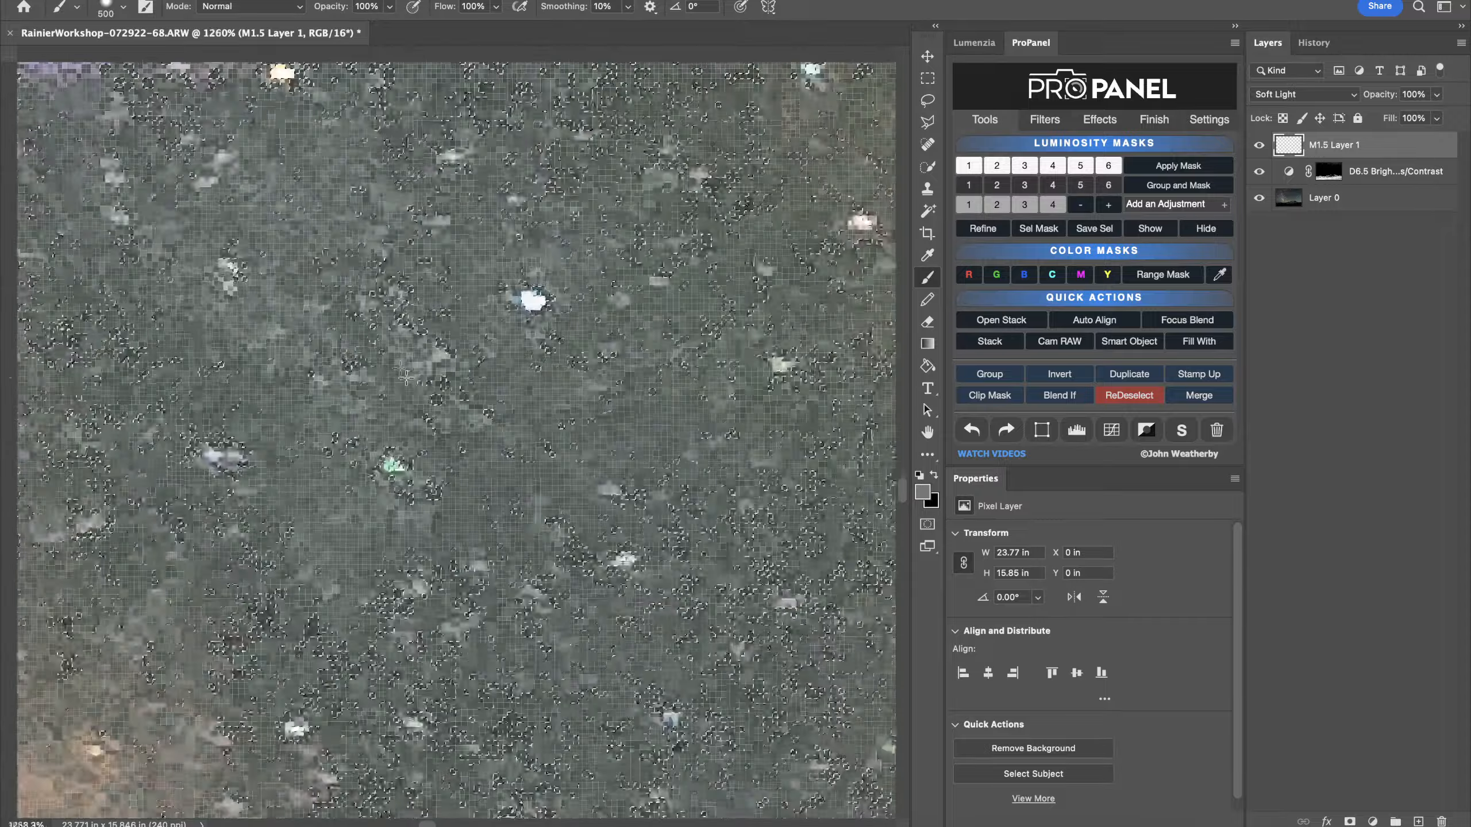
pyautogui.scroll(-9, 406, 377)
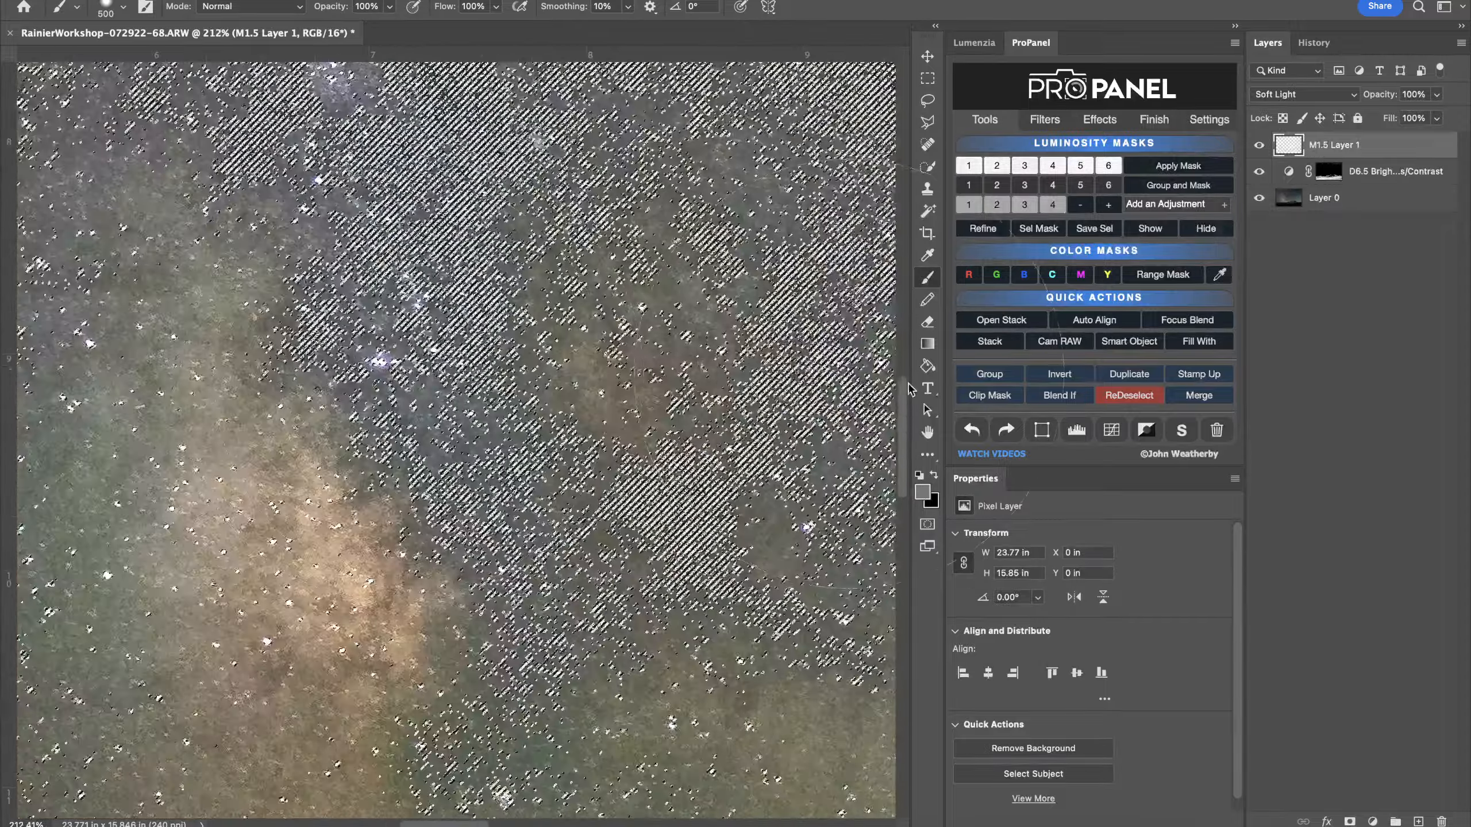
pyautogui.click(1128, 395)
pyautogui.scroll(-3, 462, 406)
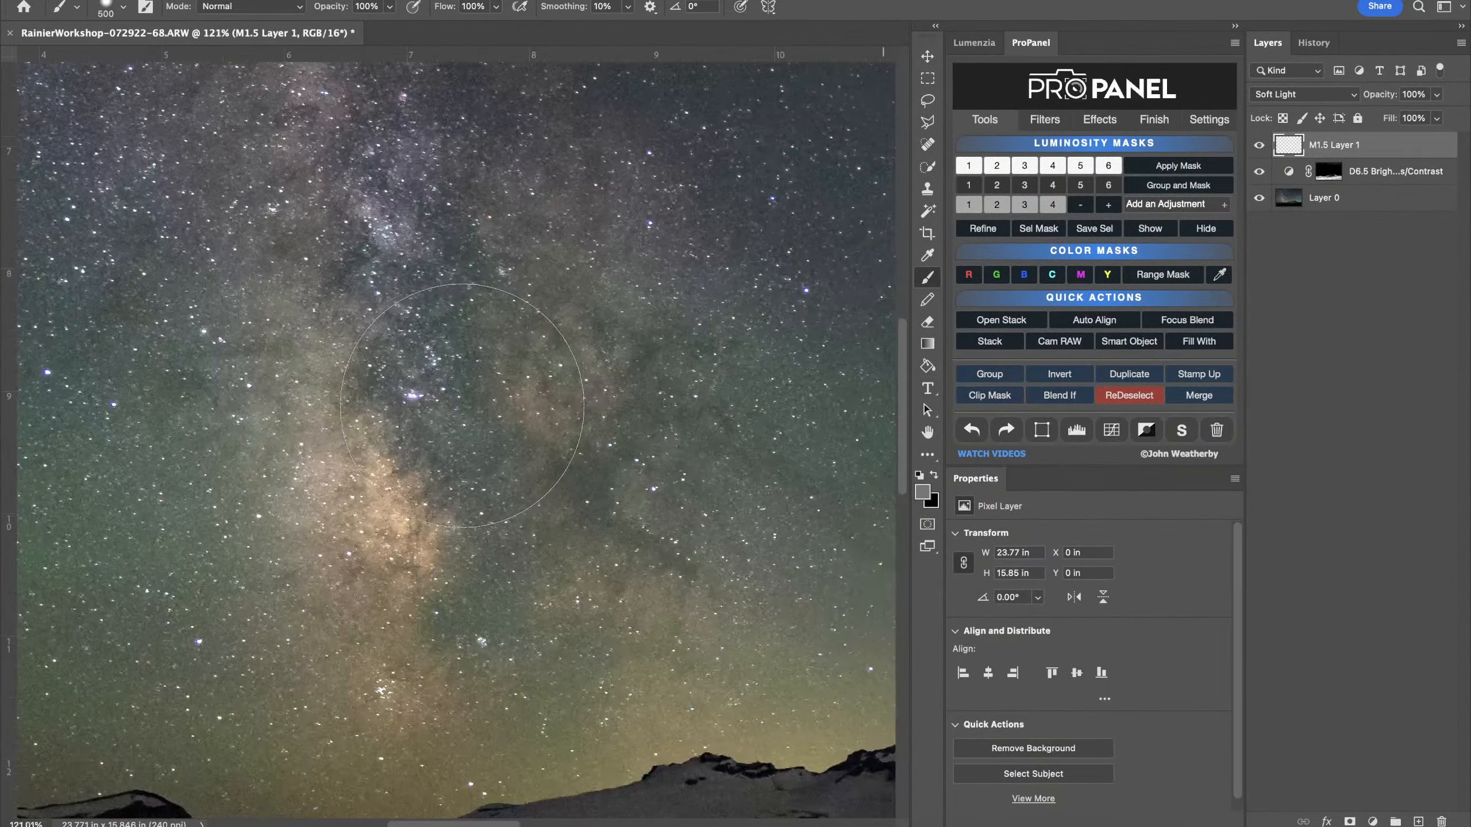
pyautogui.scroll(-1, 461, 405)
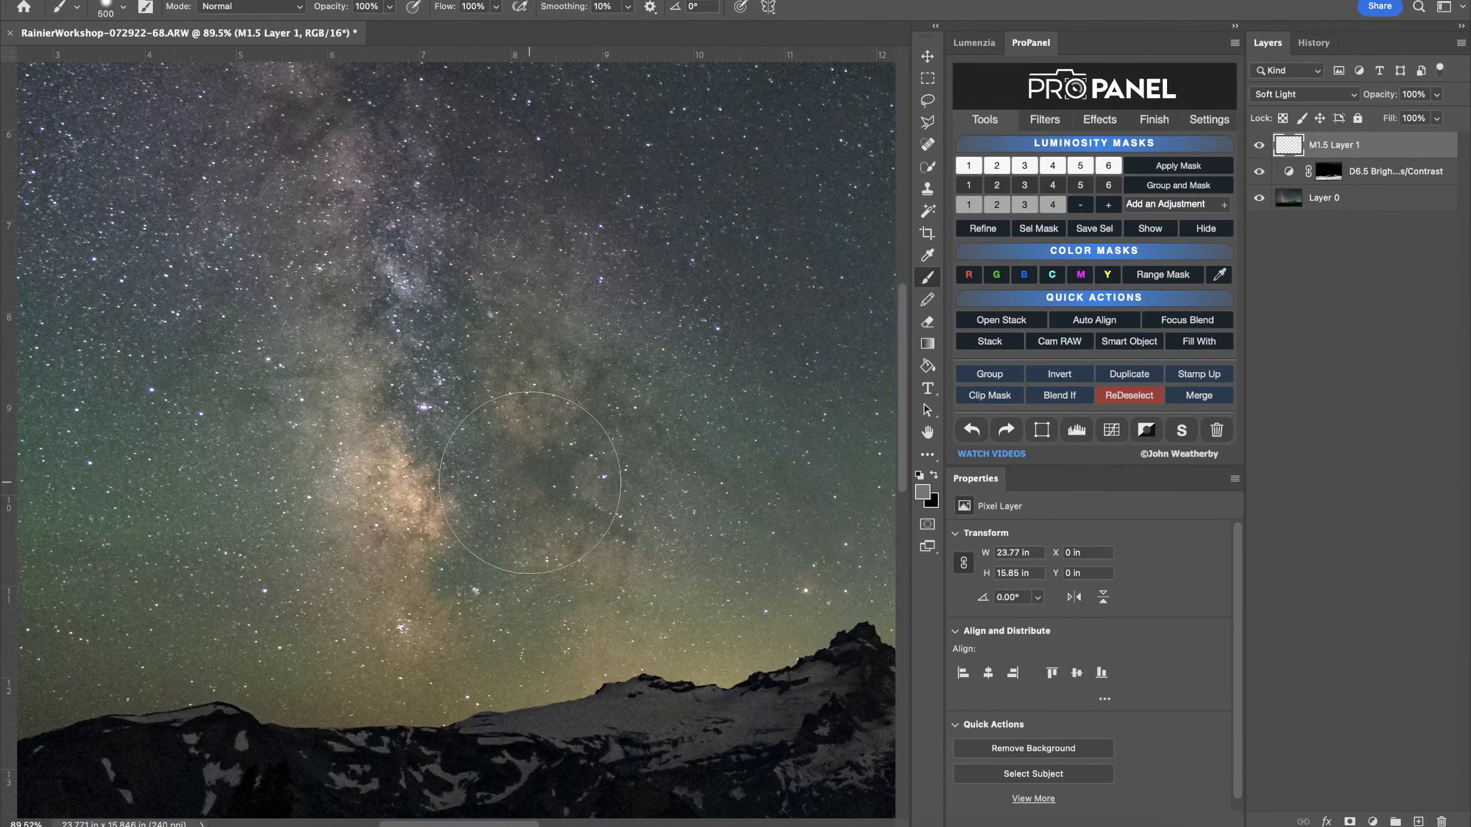
# Sample the warm Milky Way core as the foreground colour, lighten it to fff5dc, and return to the Brush tool
pyautogui.click(973, 43)
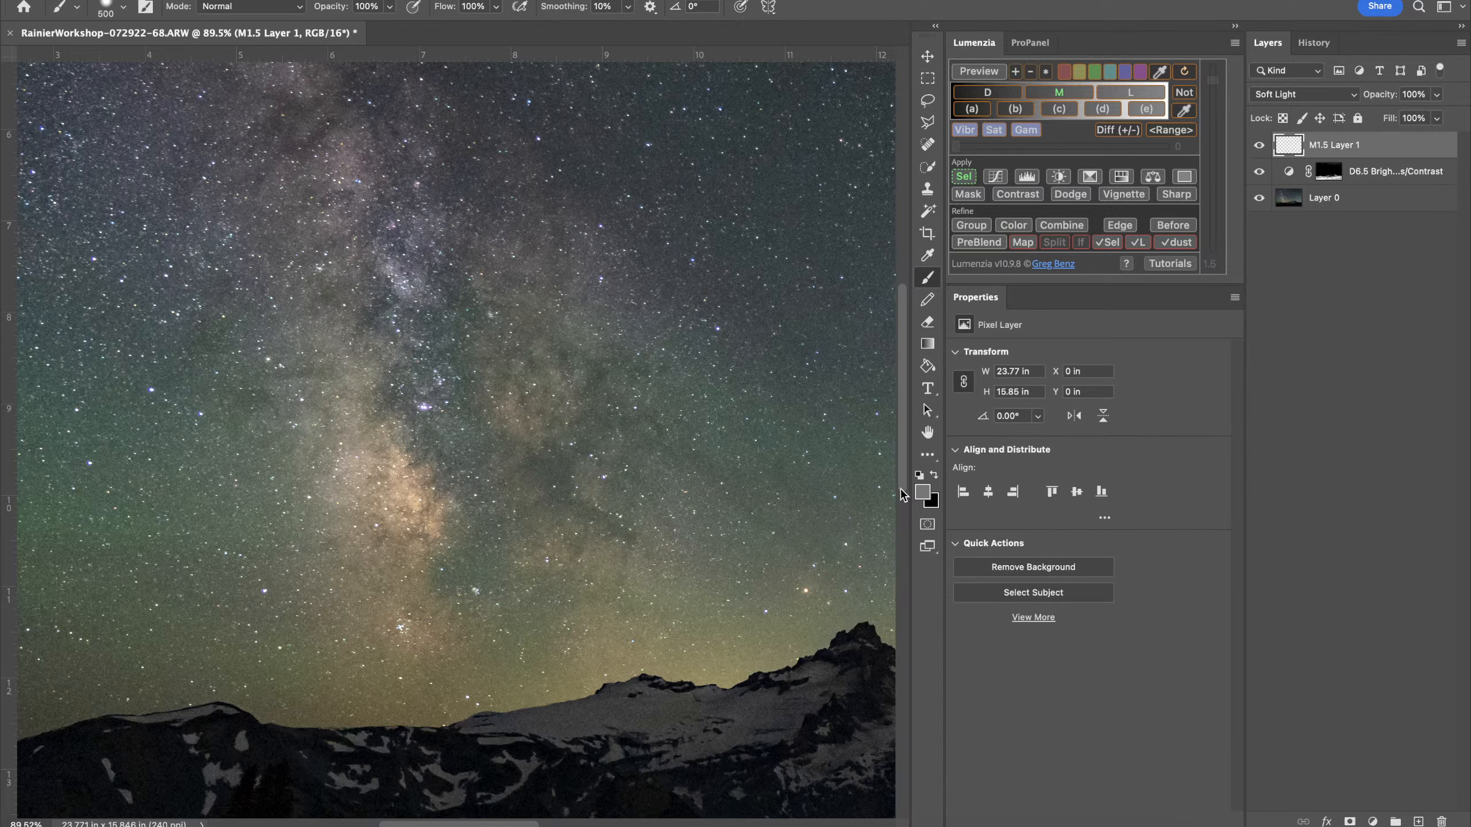
pyautogui.click(924, 489)
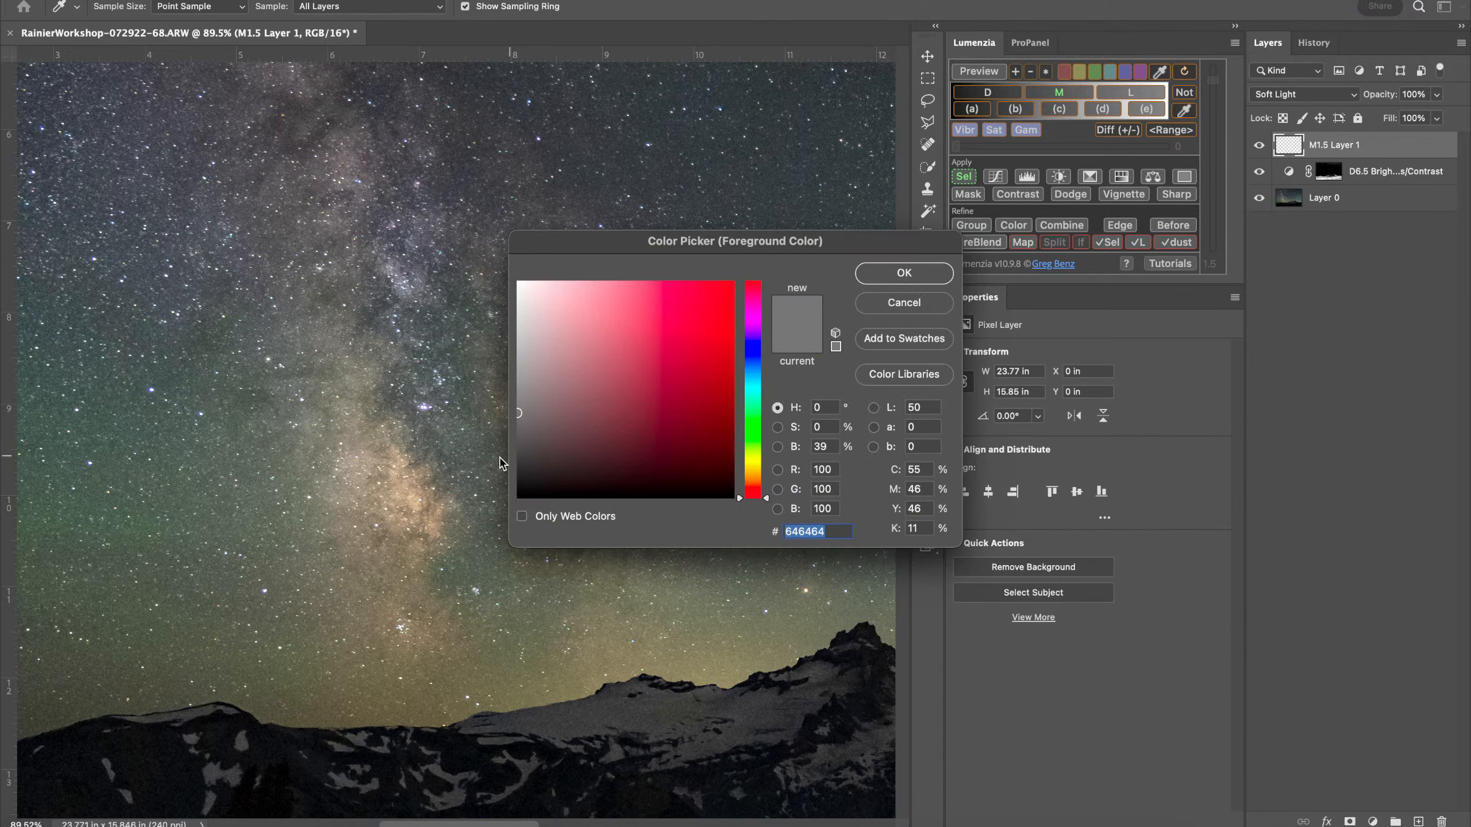
pyautogui.click(413, 504)
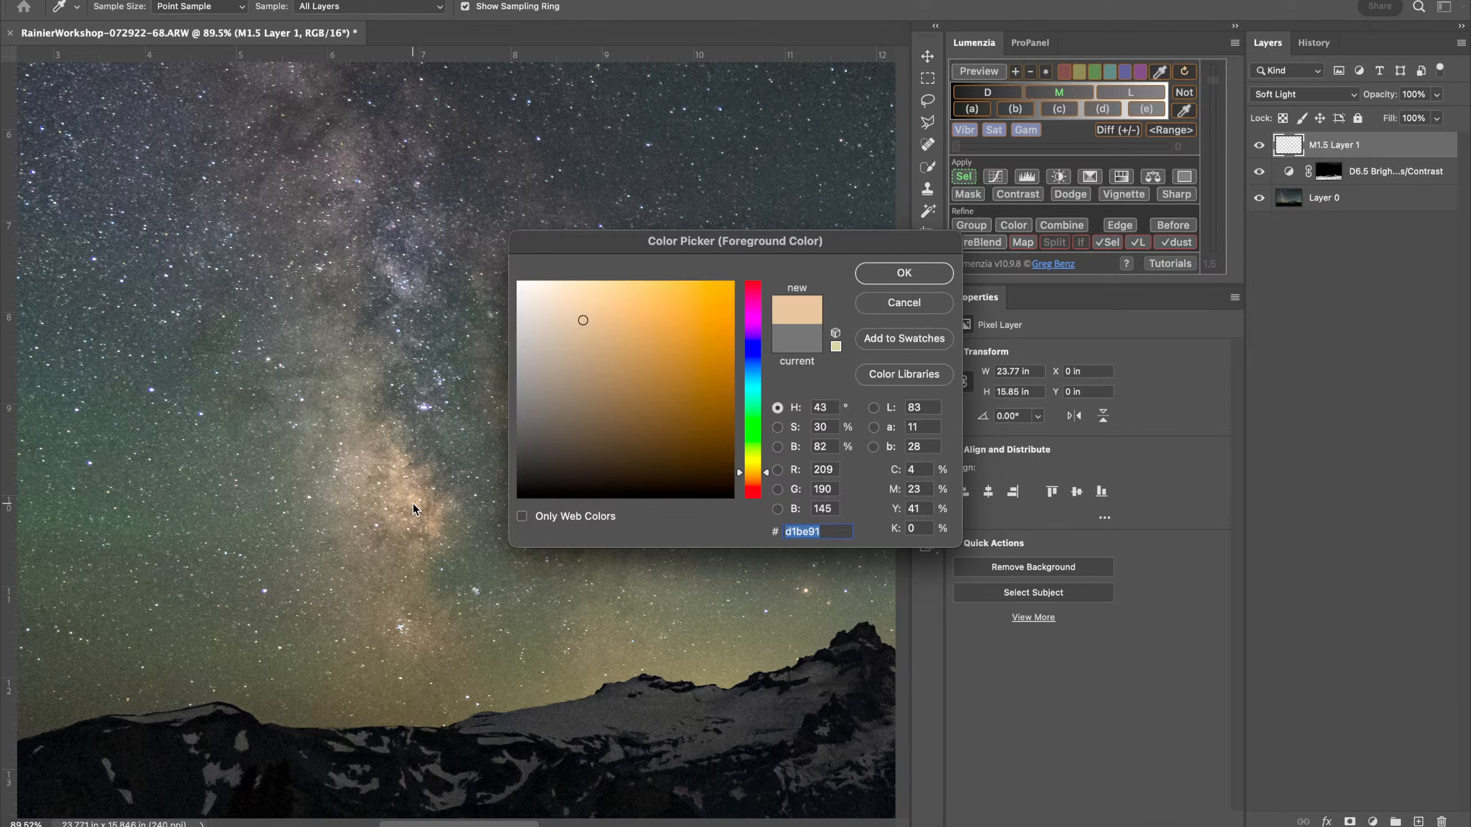
pyautogui.moveTo(583, 319)
pyautogui.mouseDown()
pyautogui.moveTo(581, 274)
pyautogui.moveTo(546, 272)
pyautogui.mouseUp()
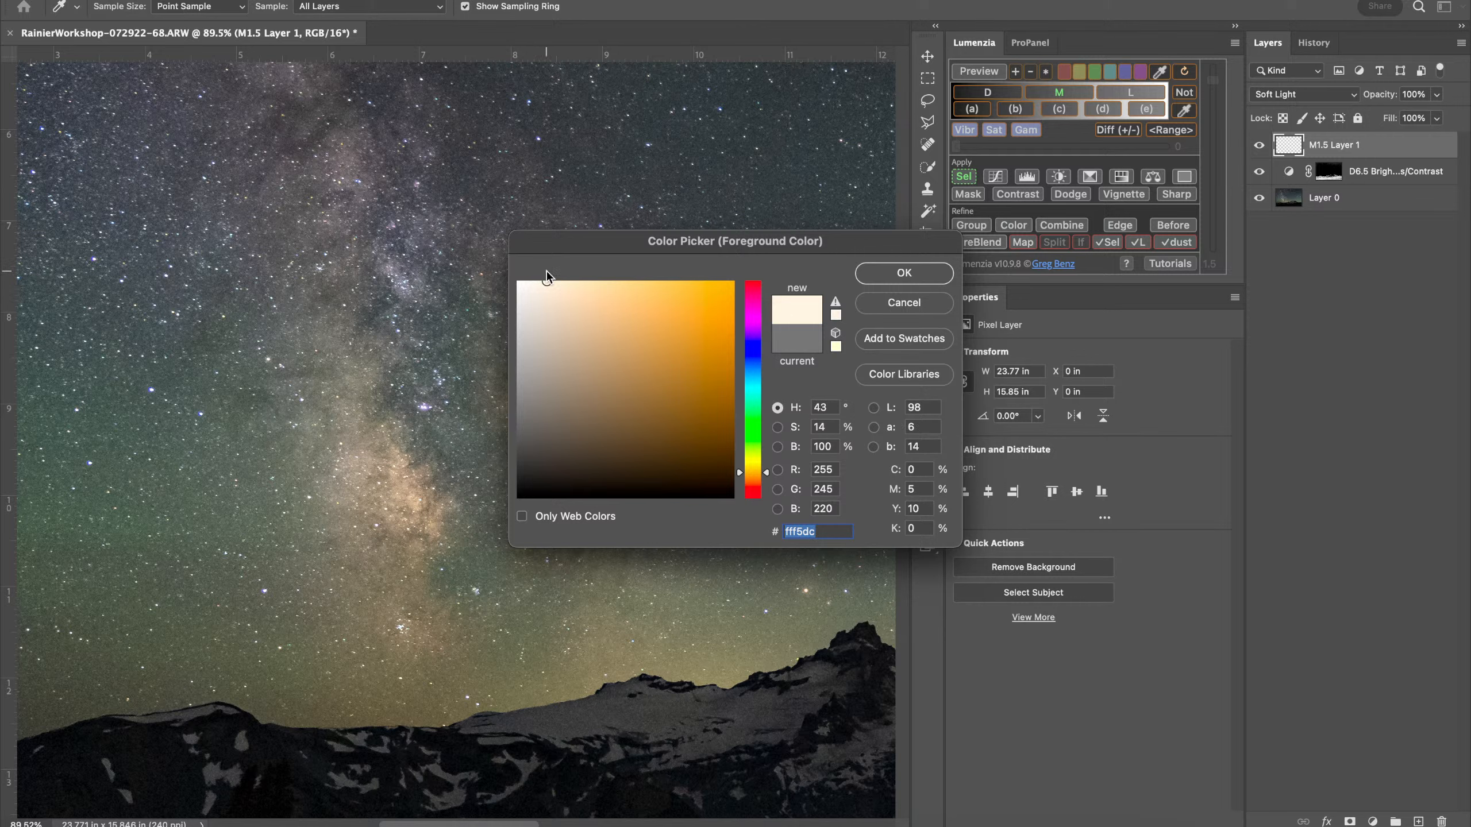
pyautogui.click(901, 281)
pyautogui.press('b')
# Try a brush stroke of the cream colour down the Milky Way core at 100% flow, and undo it
pyautogui.scroll(-3, 498, 507)
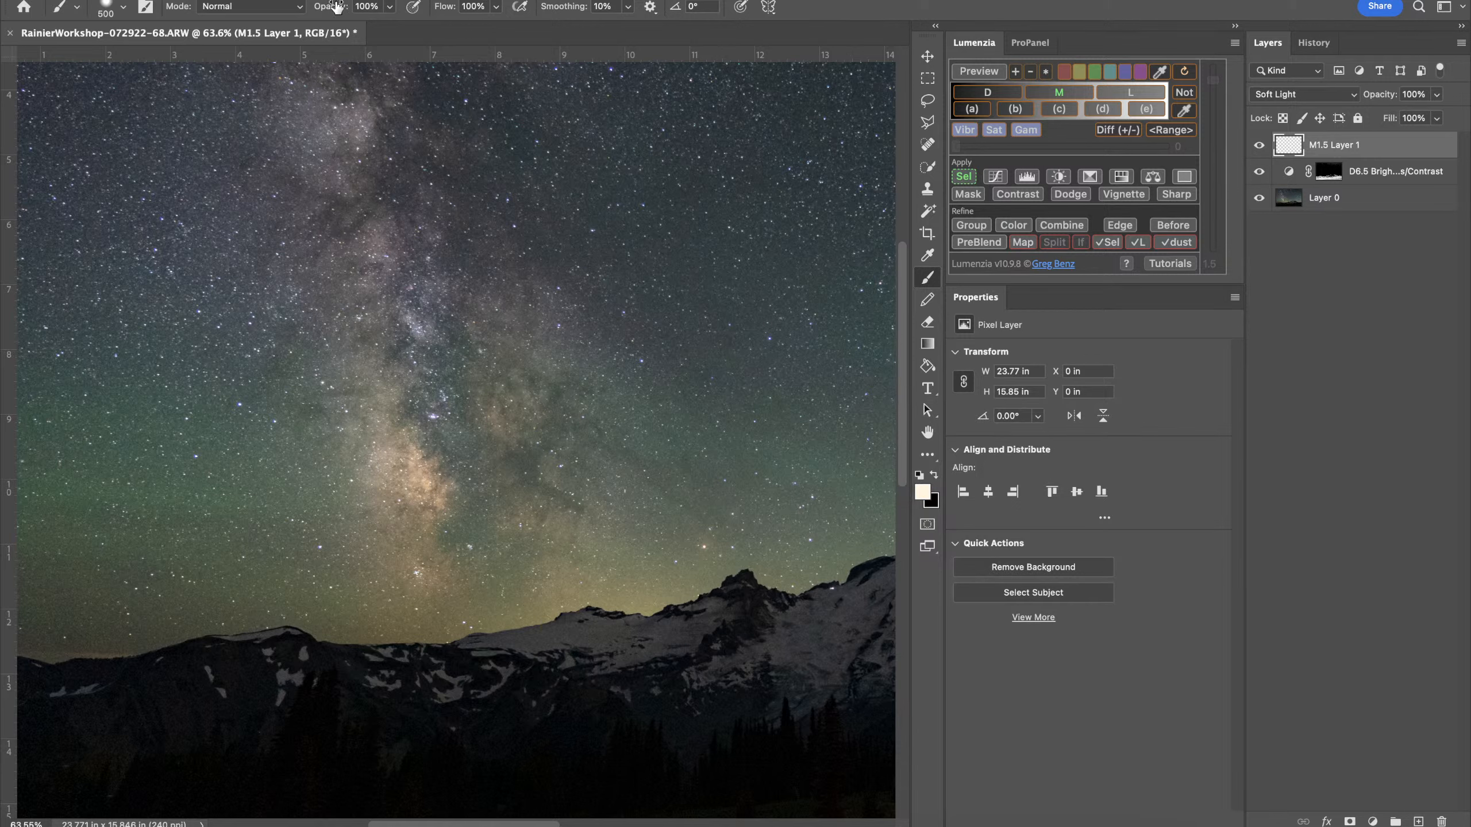
pyautogui.moveTo(448, 8); pyautogui.dragTo(339, 23)
pyautogui.moveTo(440, 9); pyautogui.dragTo(795, 39)
pyautogui.moveTo(412, 392); pyautogui.dragTo(417, 559)
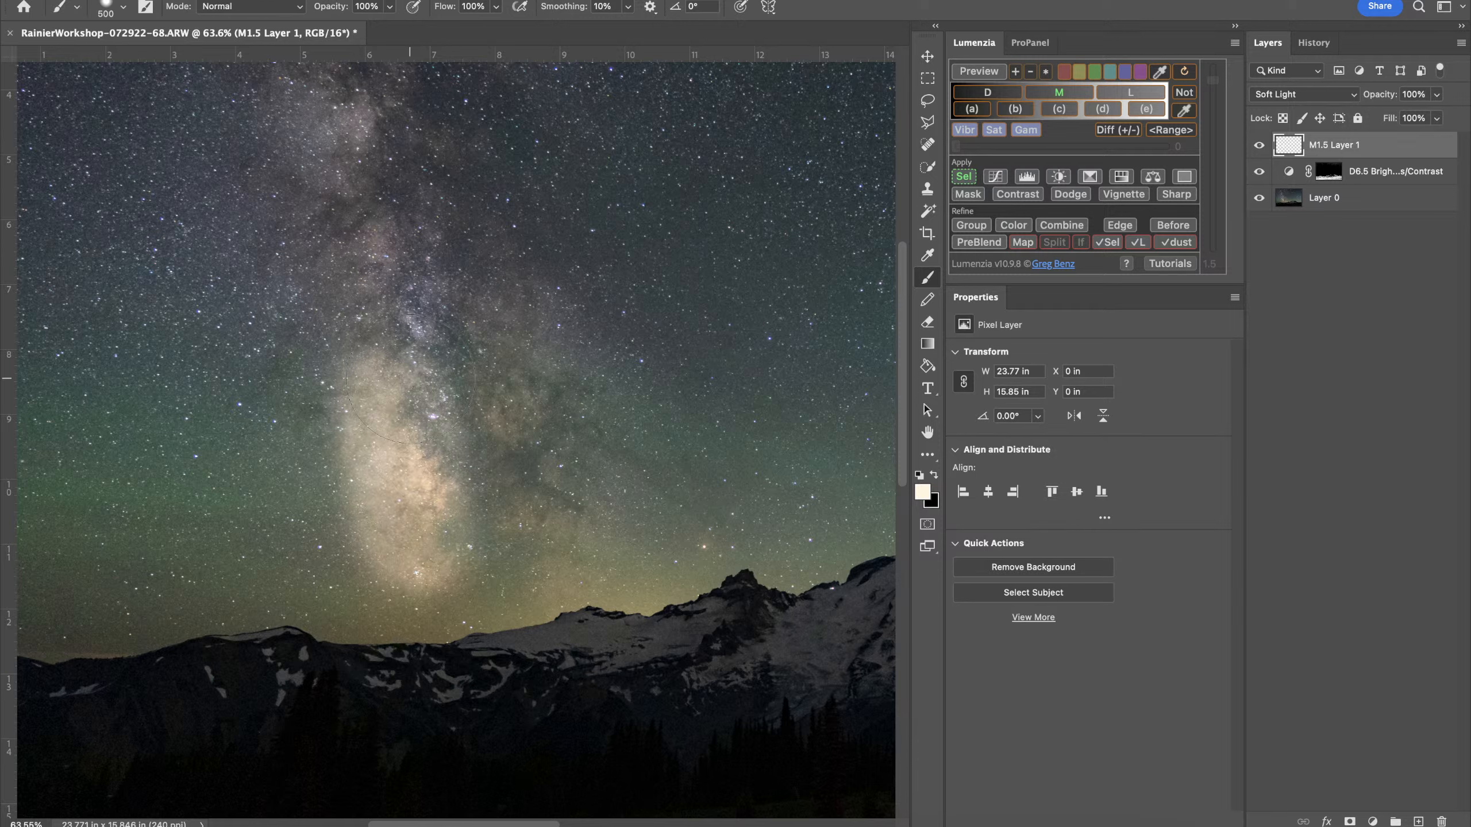
pyautogui.hotkey('ctrl', 'z')
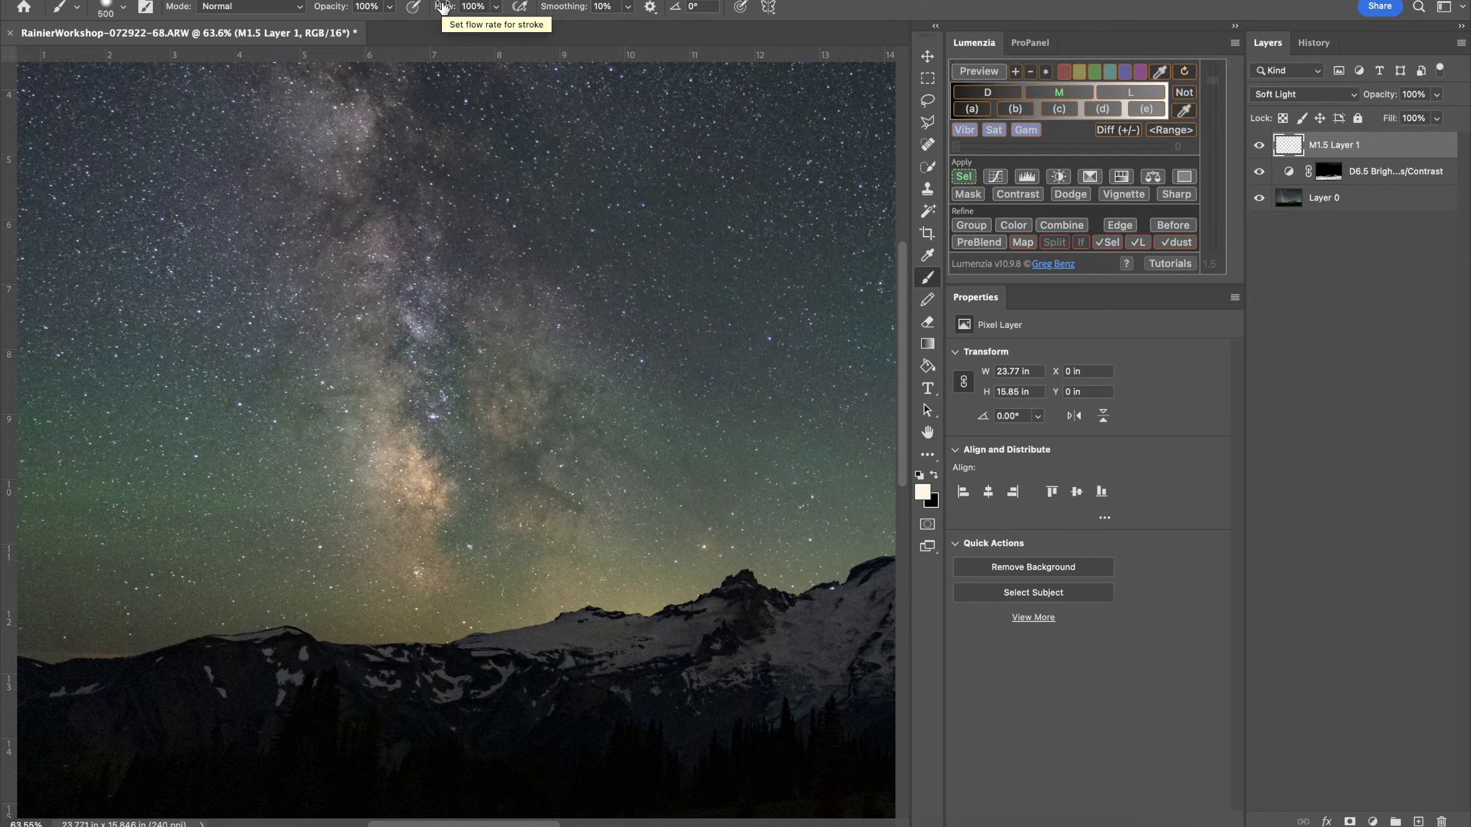
# Lower the brush flow to 3% and size to 435 px, and paint the cream colour over the Milky Way's core and neighbouring arm
pyautogui.moveTo(443, 7); pyautogui.dragTo(363, 6)
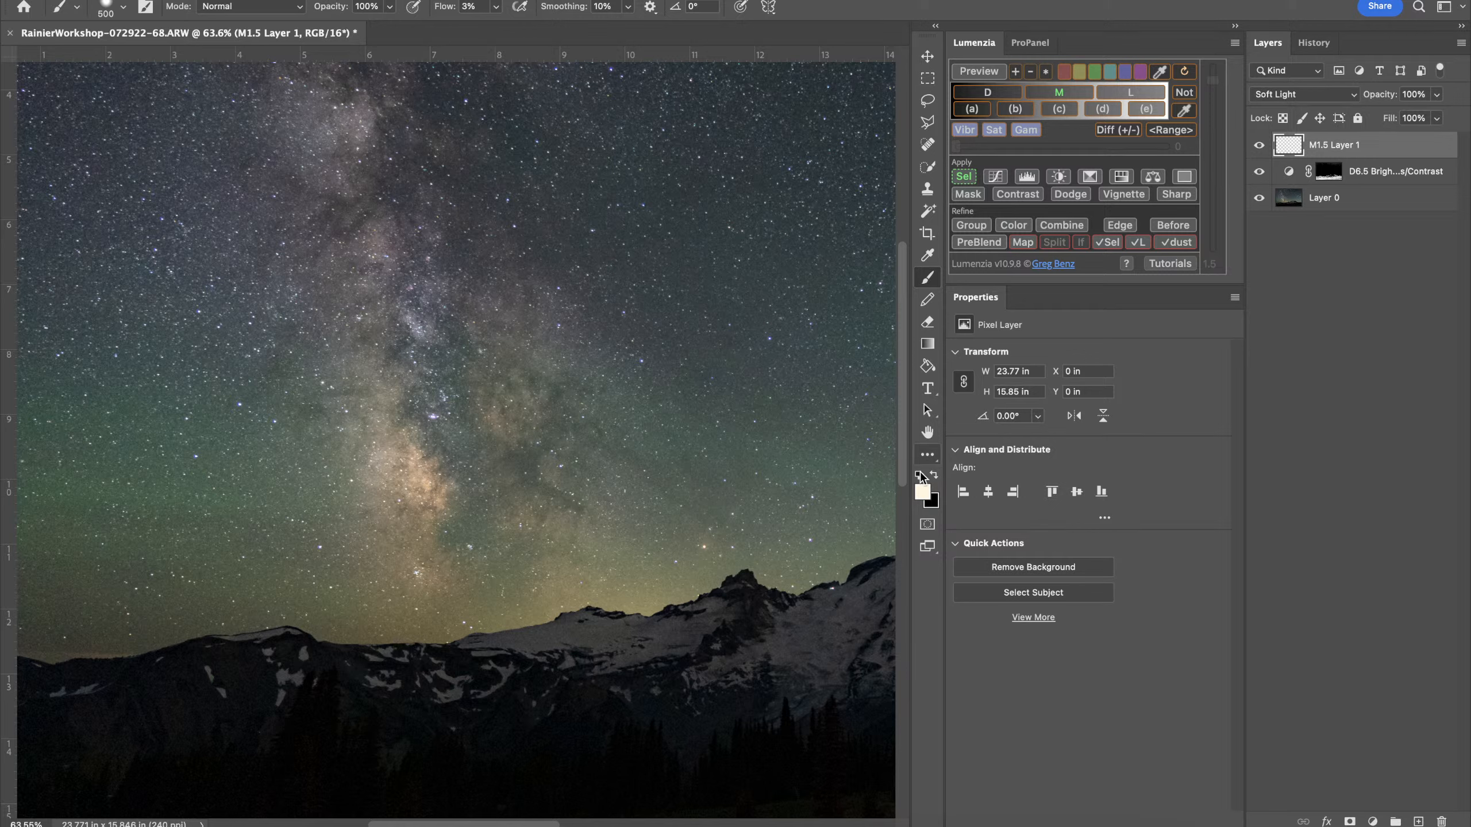
pyautogui.moveTo(572, 343)
pyautogui.mouseDown()
pyautogui.moveTo(558, 181)
pyautogui.moveTo(535, 177)
pyautogui.mouseUp()
pyautogui.moveTo(492, 374); pyautogui.dragTo(491, 371)
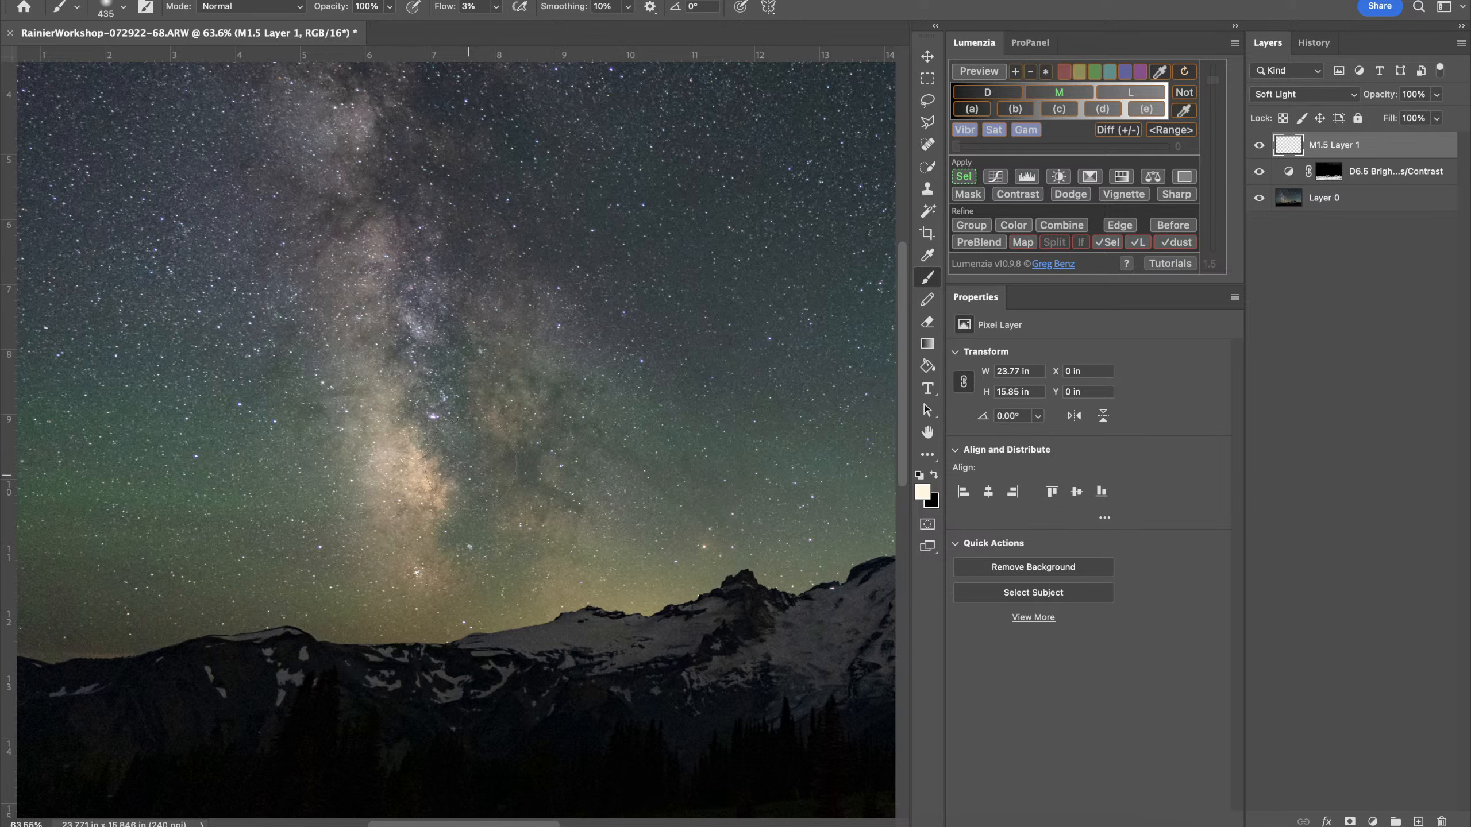
pyautogui.moveTo(471, 463)
pyautogui.mouseDown()
pyautogui.moveTo(509, 394)
pyautogui.moveTo(541, 440)
pyautogui.moveTo(538, 489)
pyautogui.moveTo(568, 525)
pyautogui.moveTo(427, 39)
pyautogui.moveTo(513, 365)
pyautogui.mouseUp()
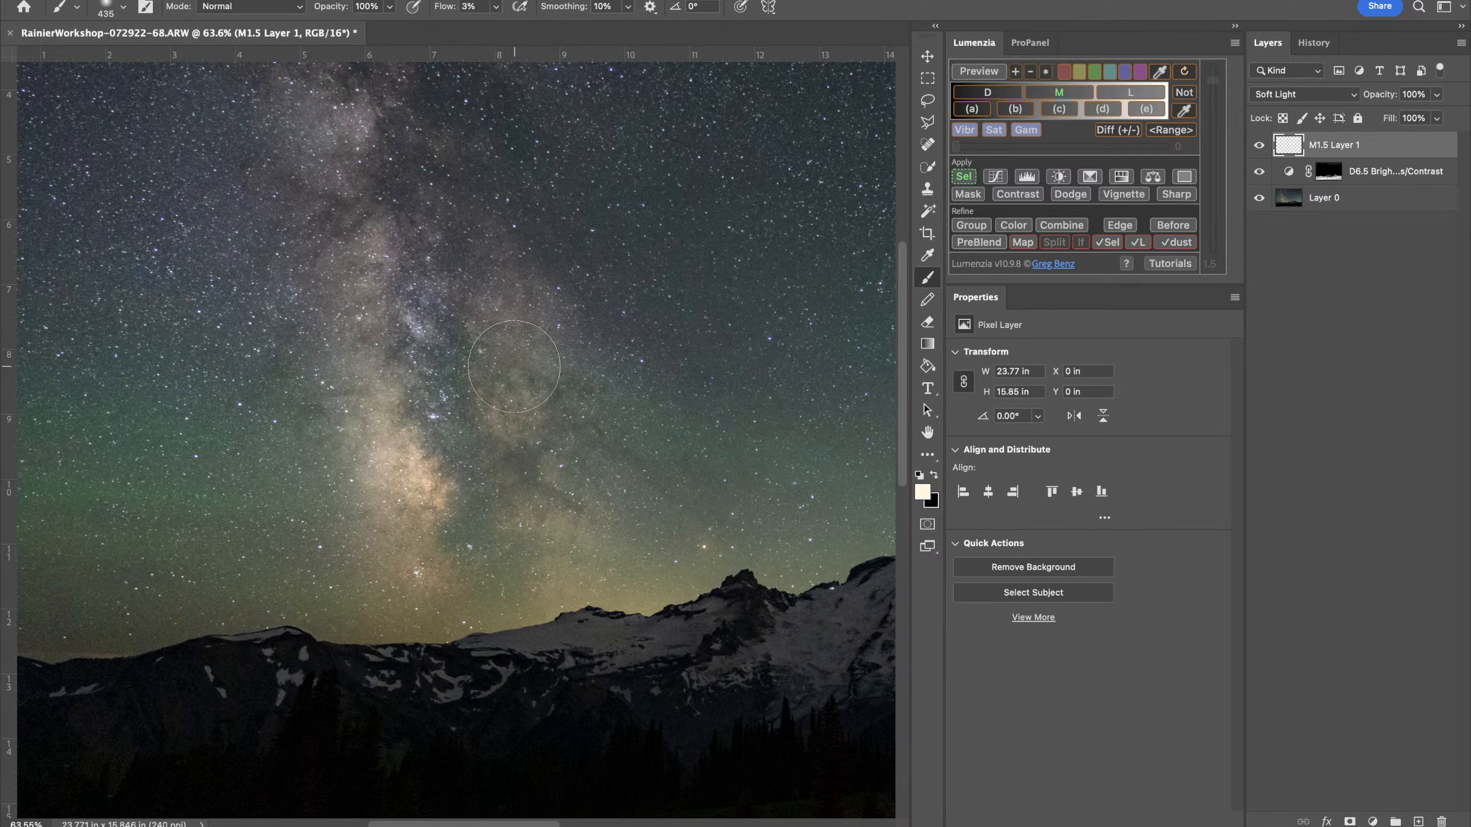
# Extend the faint cream brushwork along the upper part of the Milky Way and check the effect across the whole image
pyautogui.scroll(3, 514, 365)
pyautogui.moveTo(415, 189)
pyautogui.mouseDown()
pyautogui.moveTo(369, 276)
pyautogui.moveTo(416, 387)
pyautogui.moveTo(373, 180)
pyautogui.moveTo(327, 78)
pyautogui.mouseUp()
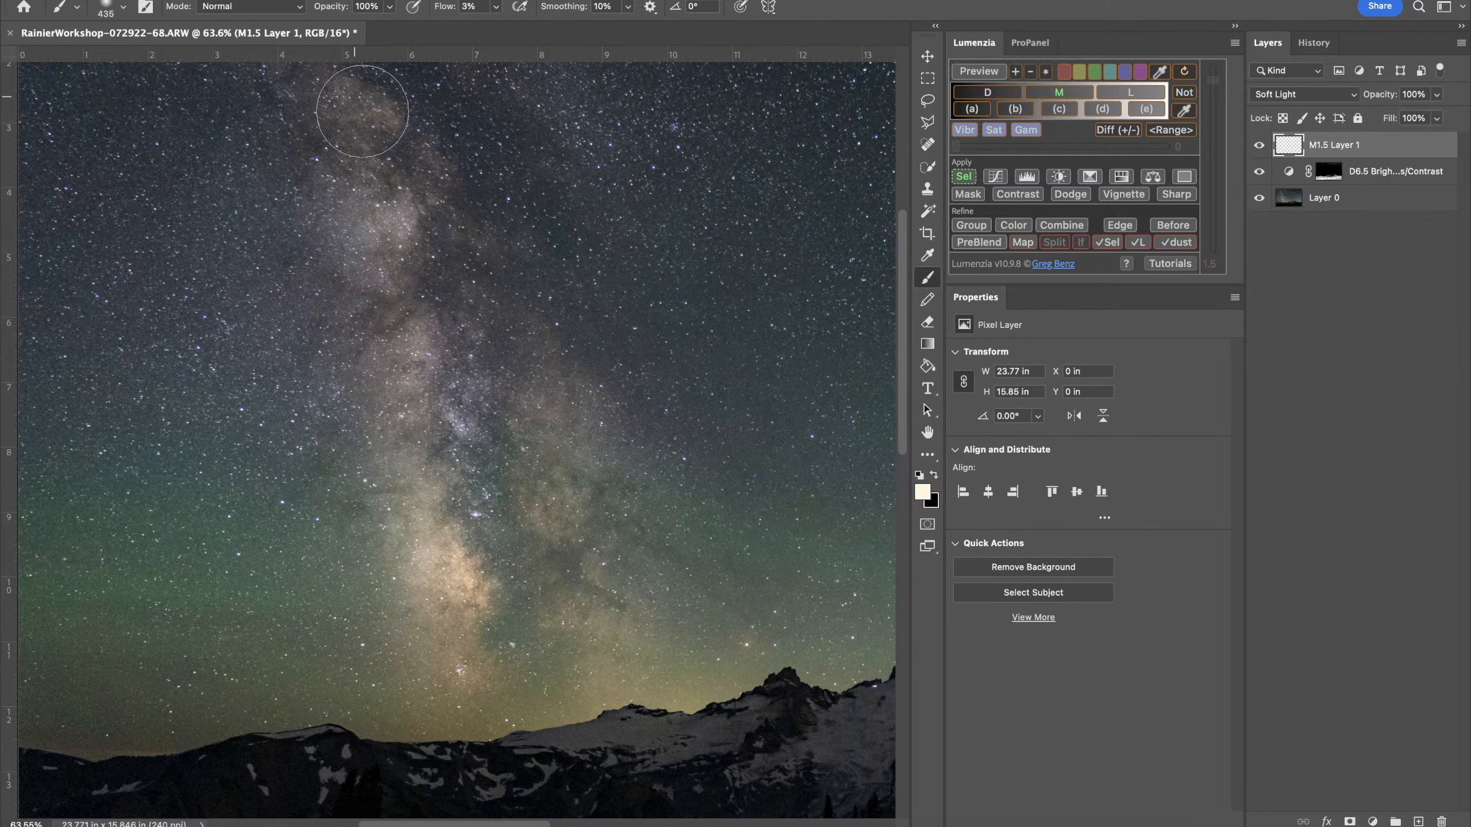
pyautogui.scroll(-3, 484, 352)
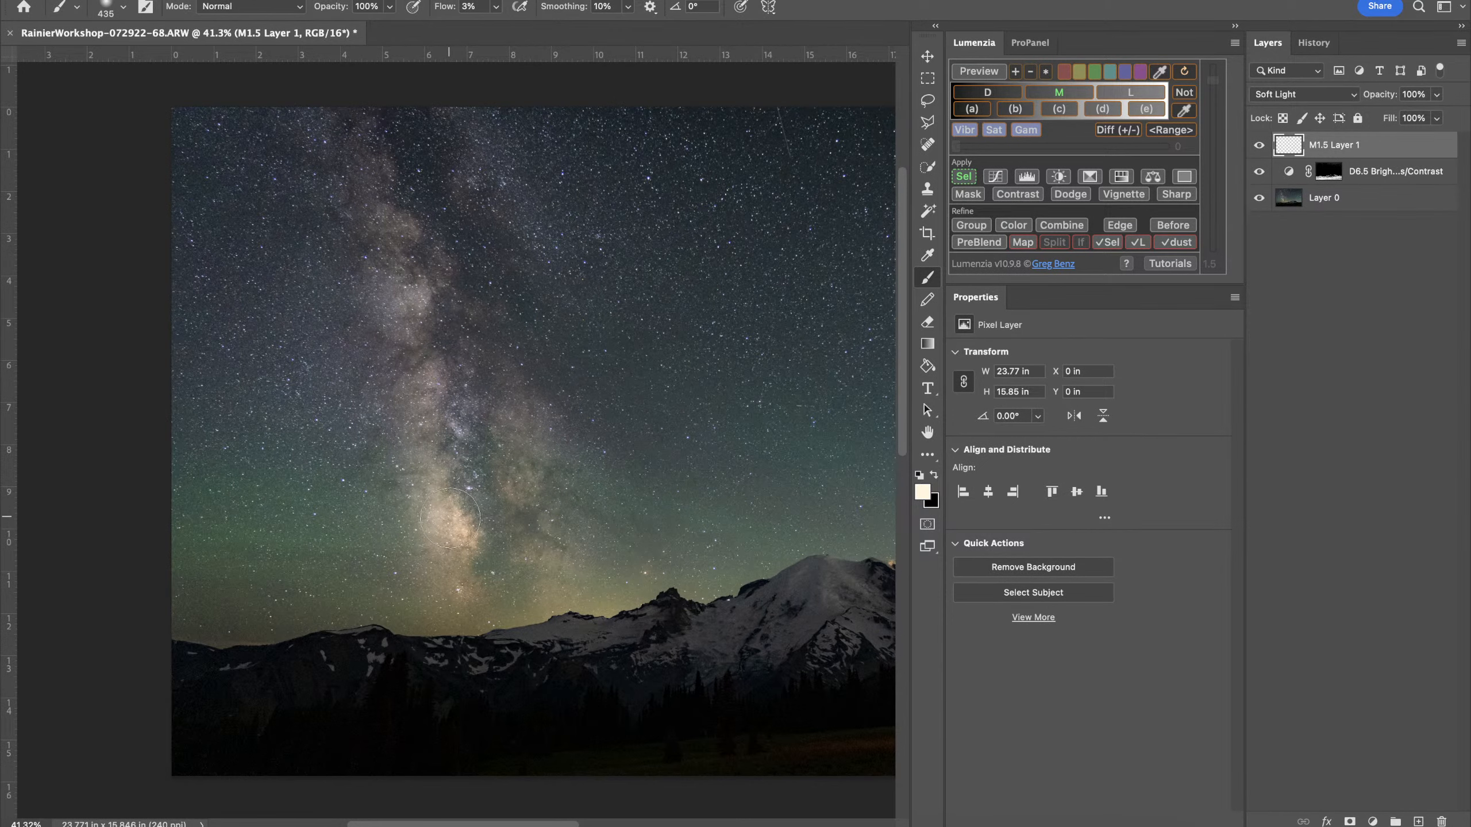
pyautogui.hscroll(5, 461, 529)
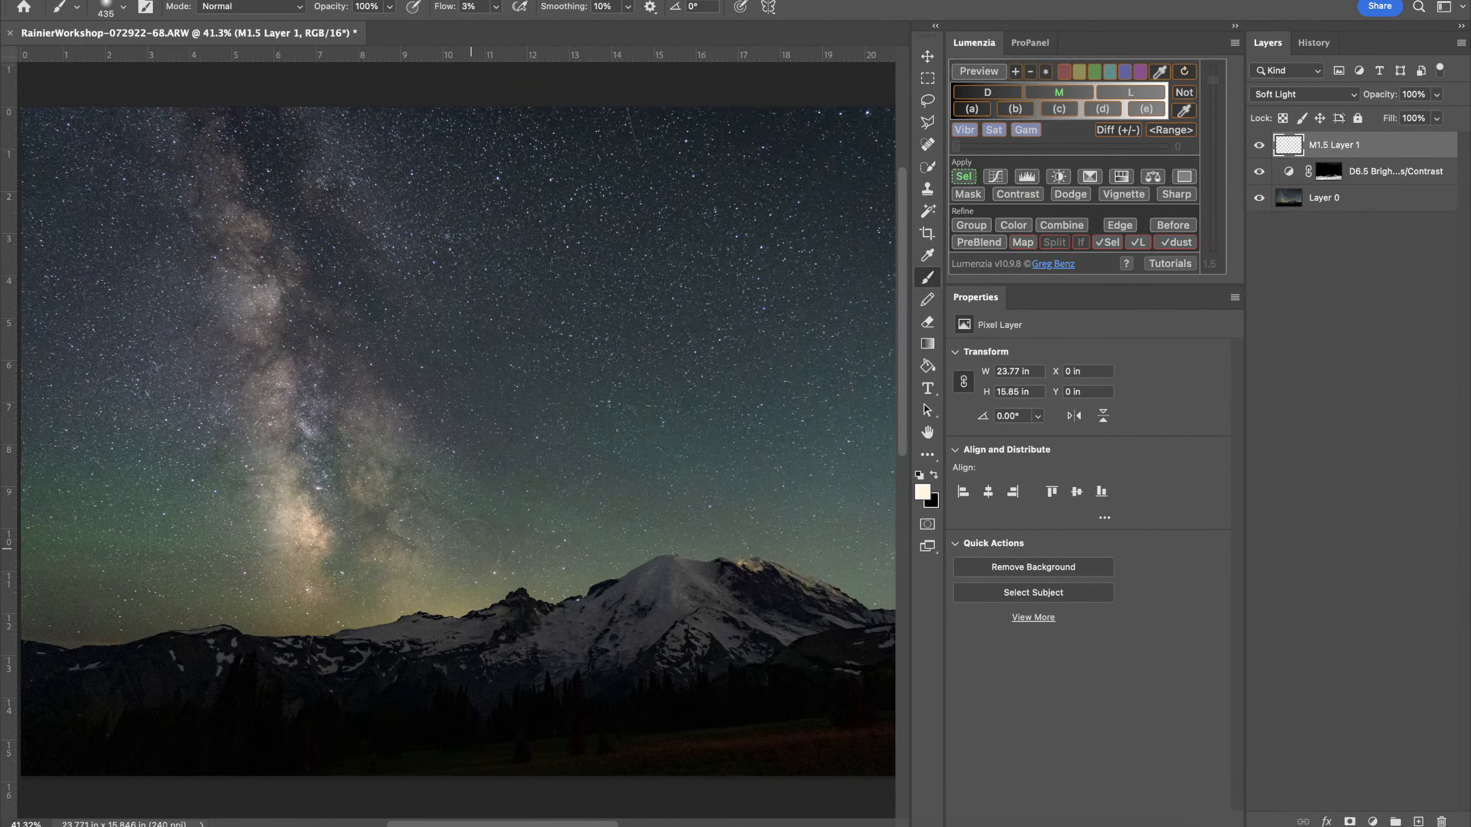
pyautogui.scroll(-2, 470, 549)
pyautogui.hscroll(1, 470, 549)
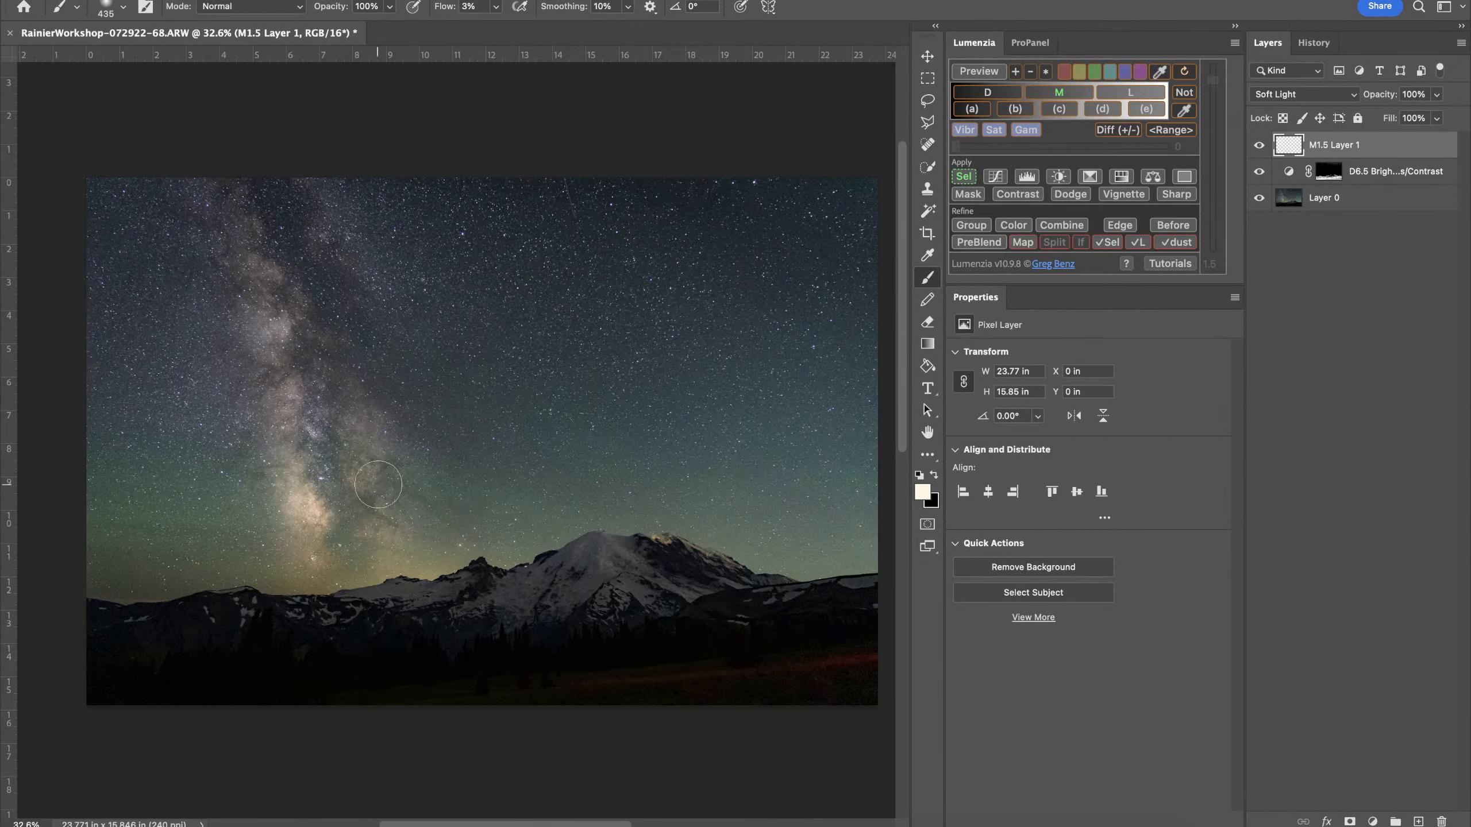
# Switch to the Eraser tool, lower its flow, and return to the Brush tool
pyautogui.press('e')
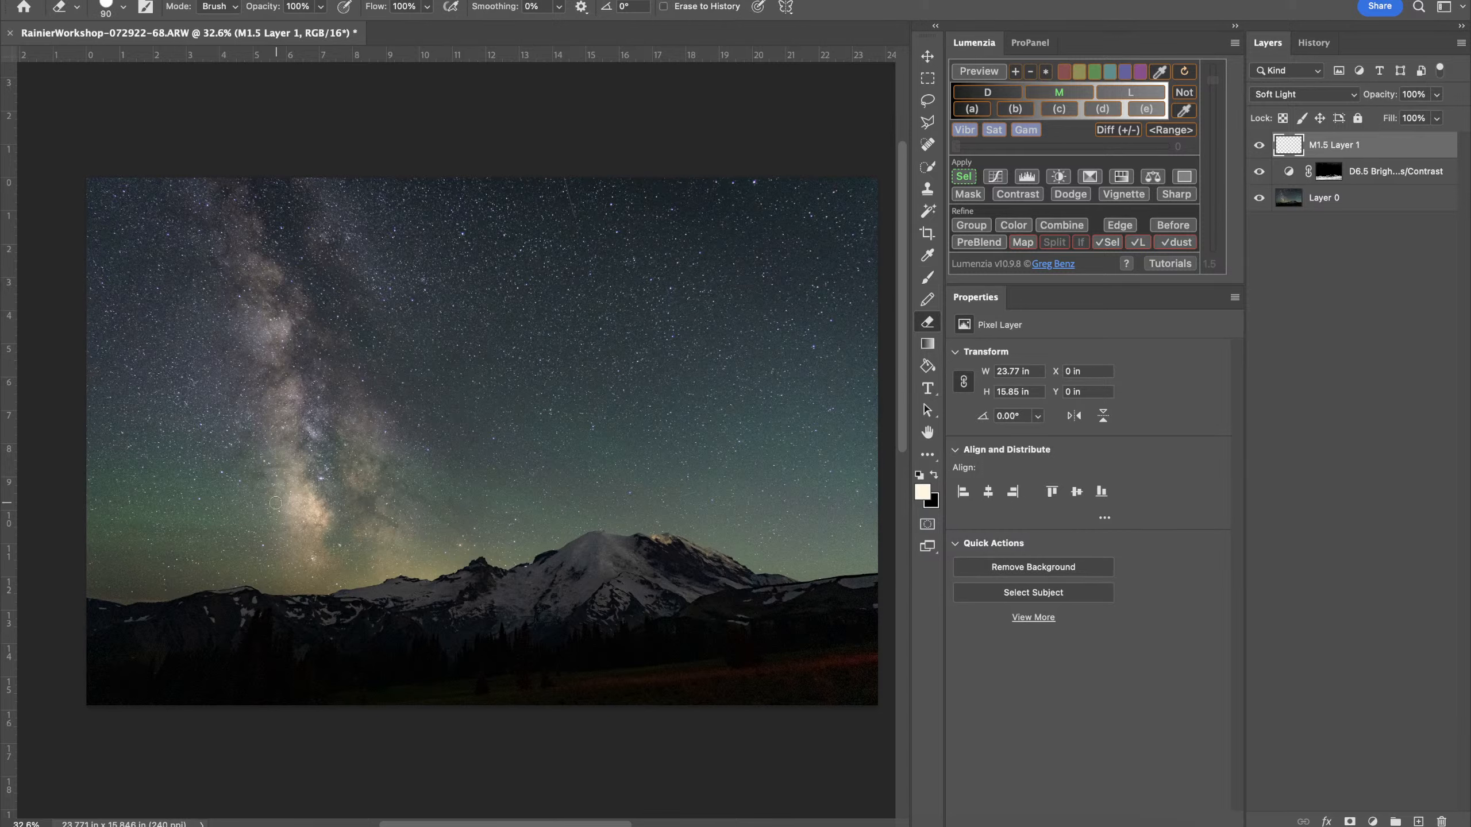
pyautogui.moveTo(382, 10); pyautogui.dragTo(273, 14)
pyautogui.press('b')
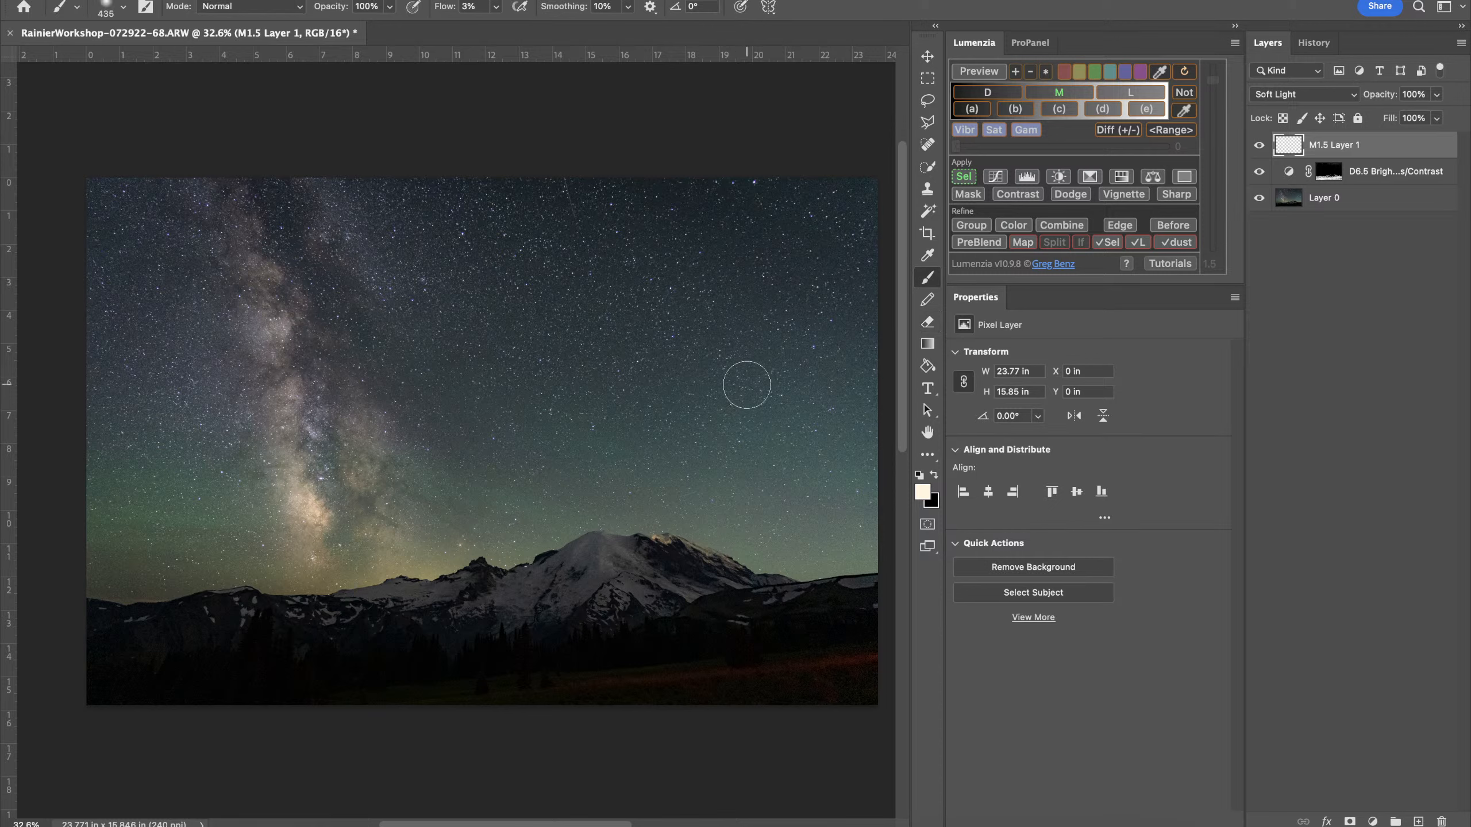
# Compare the sky with and without the painted glow by repeatedly hiding and showing M1.5 Layer 1
pyautogui.click(1254, 147)
pyautogui.click(1253, 148)
pyautogui.click(1254, 147)
pyautogui.click(1254, 148)
pyautogui.click(1254, 148)
pyautogui.click(1254, 148)
pyautogui.click(1253, 147)
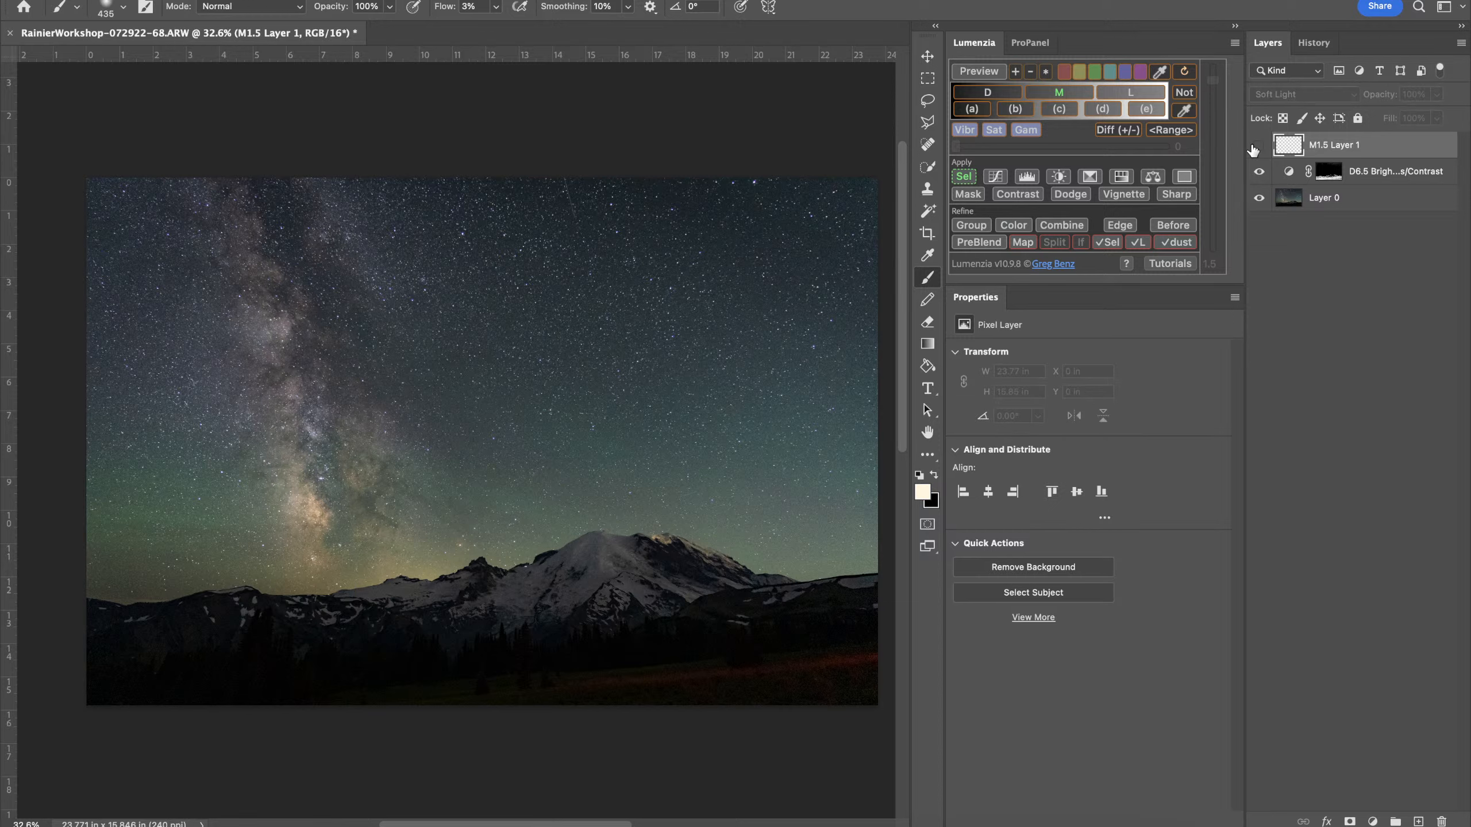
pyautogui.click(1253, 148)
pyautogui.click(1254, 148)
pyautogui.click(1254, 148)
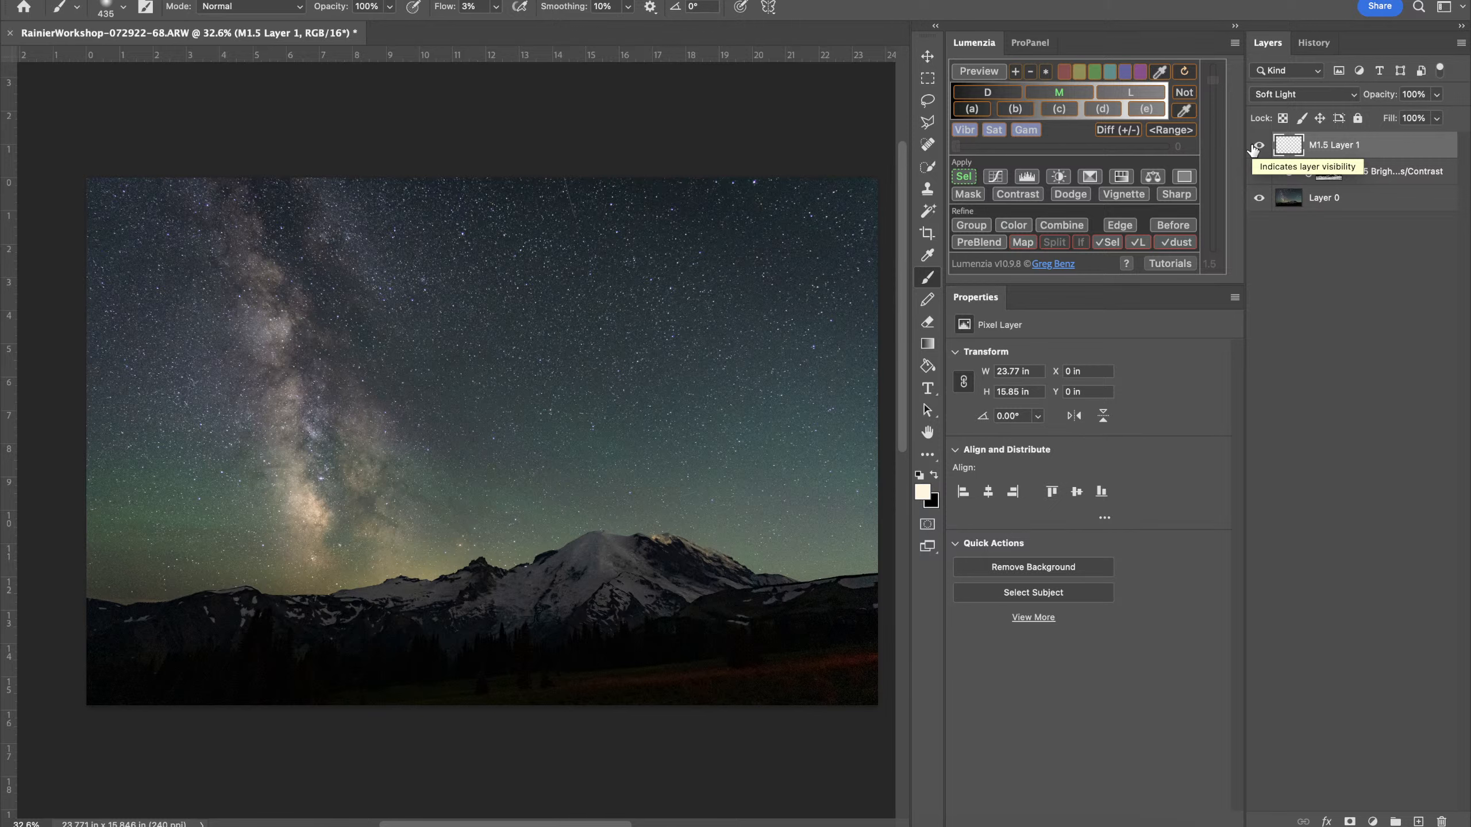
pyautogui.click(1253, 148)
pyautogui.click(1254, 148)
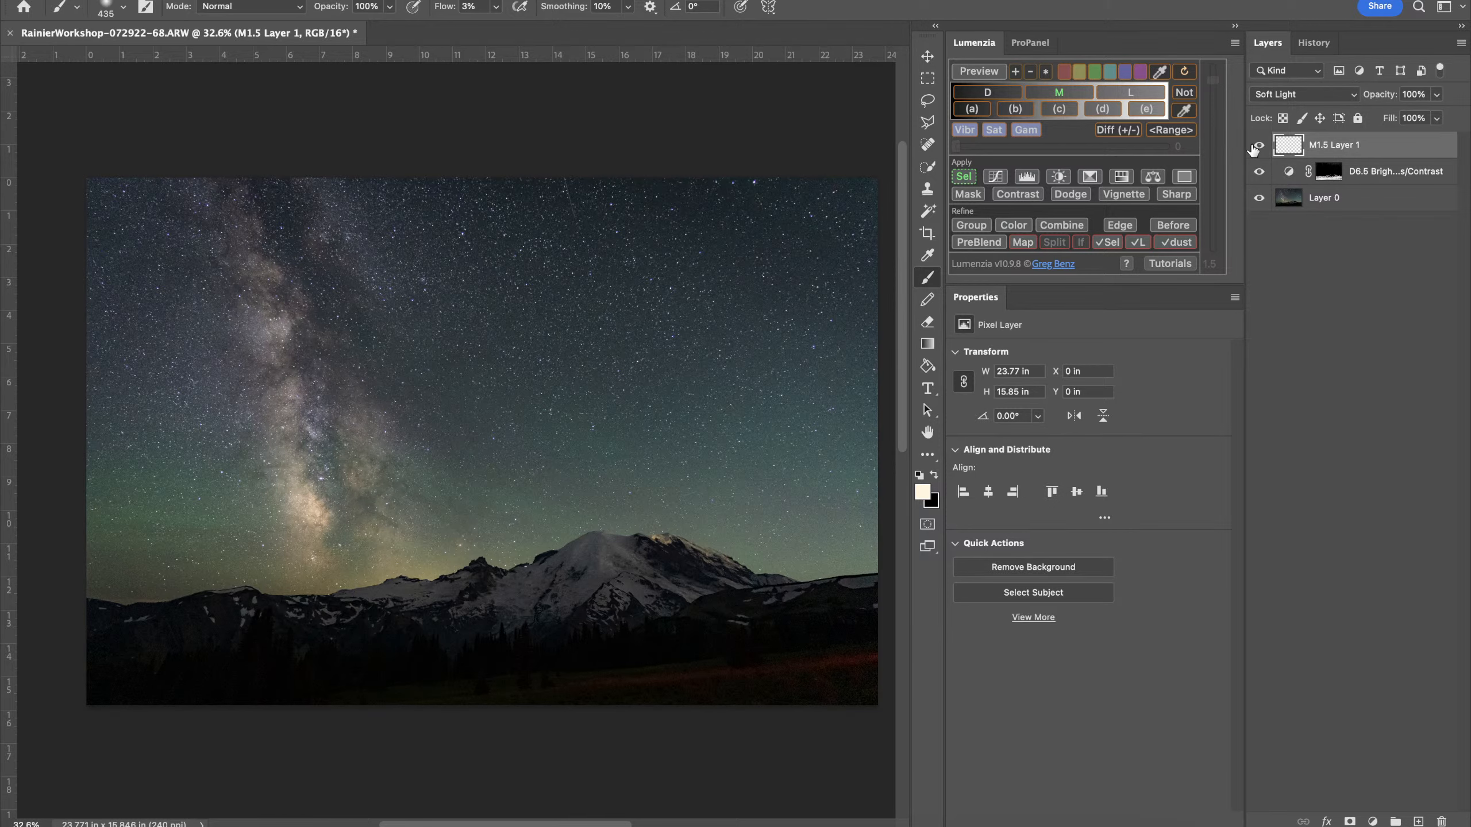
pyautogui.click(1254, 147)
pyautogui.click(1254, 147)
# Add a Brightness/Contrast adjustment layer above M1.5 Layer 1, masked by the active midtone selection
pyautogui.scroll(-3, 595, 411)
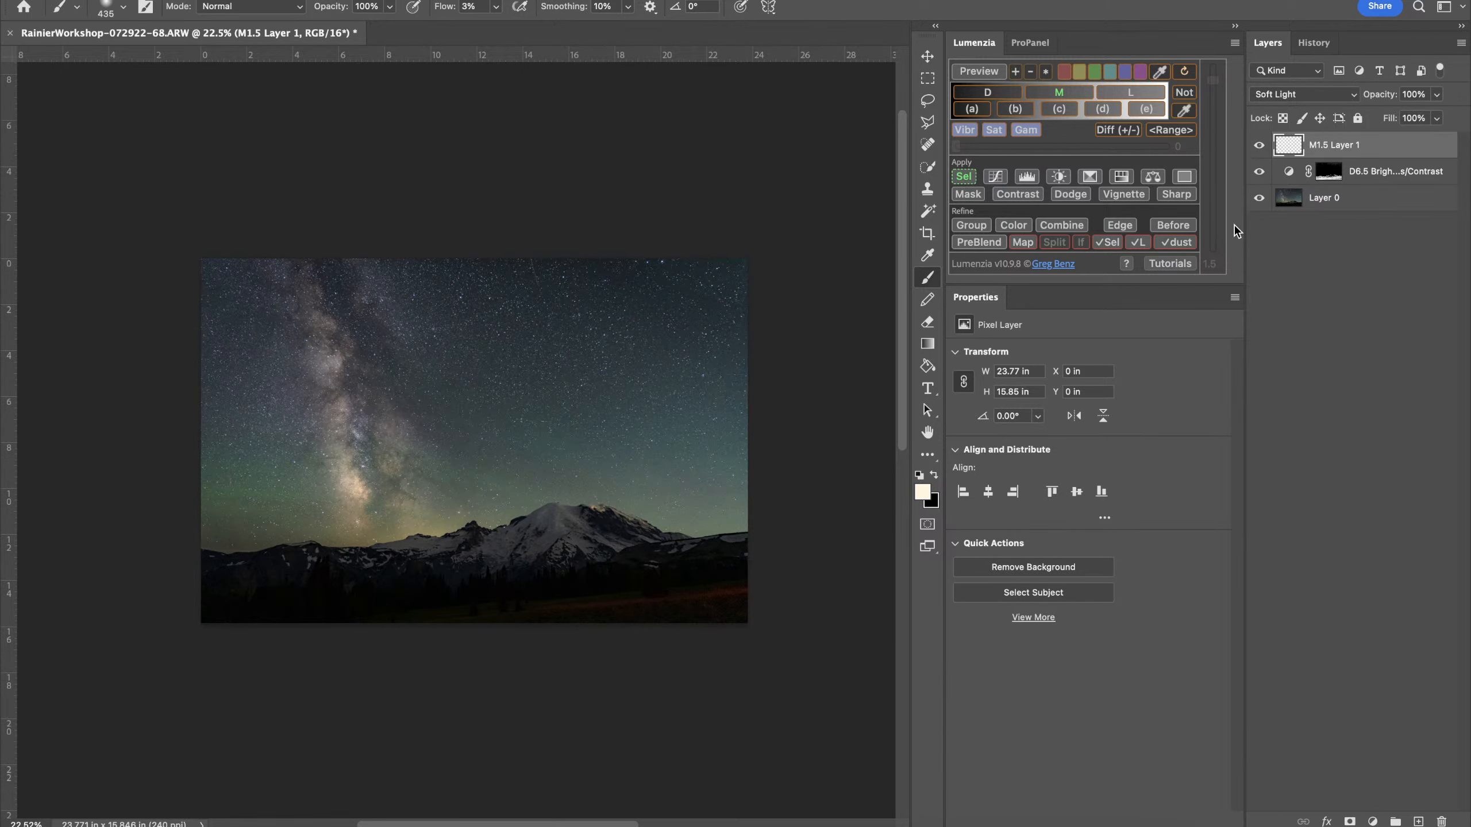
pyautogui.scroll(3, 535, 426)
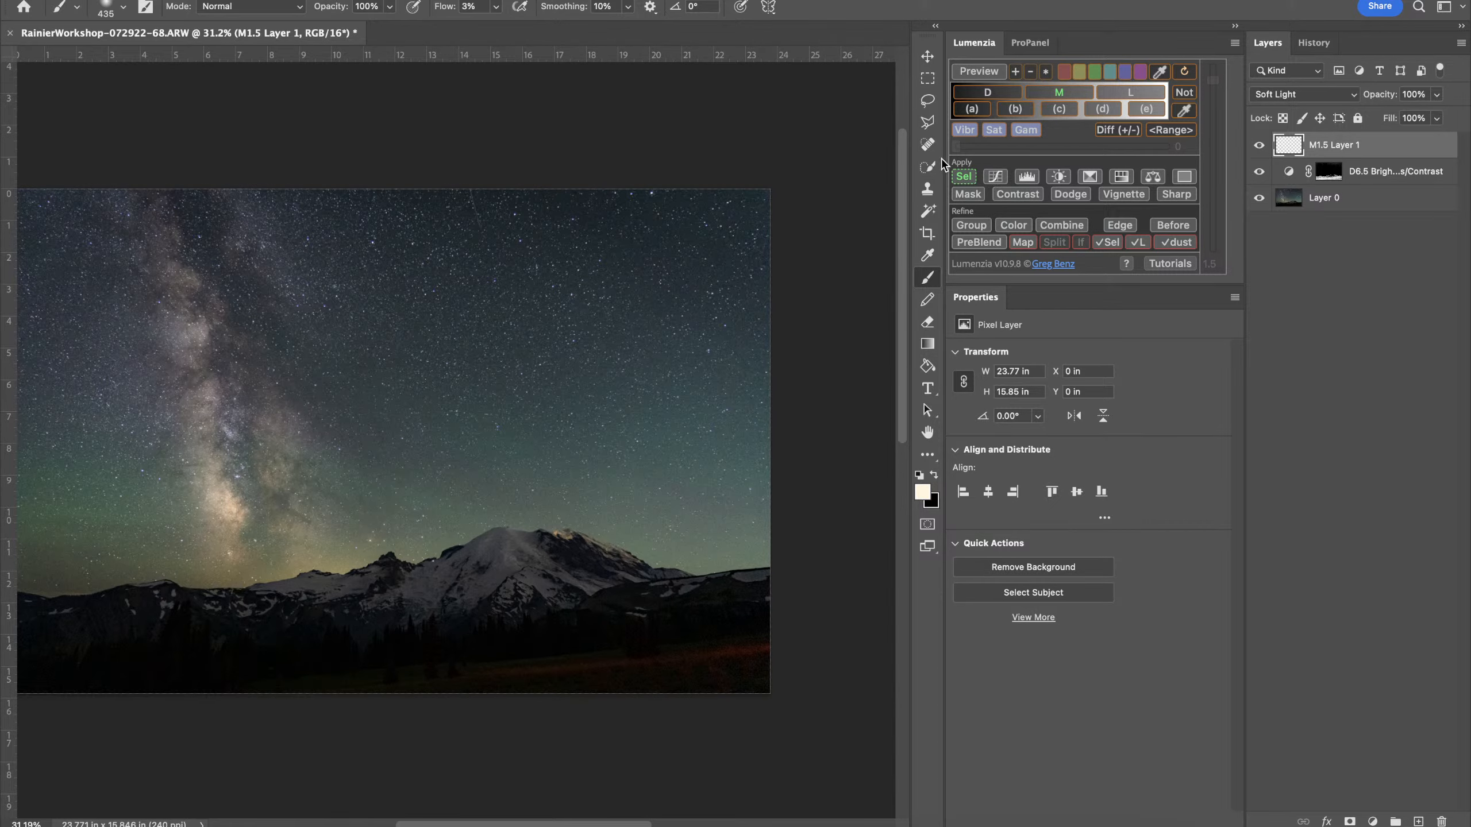
pyautogui.hscroll(-2, 662, 335)
pyautogui.hscroll(-2, 662, 335)
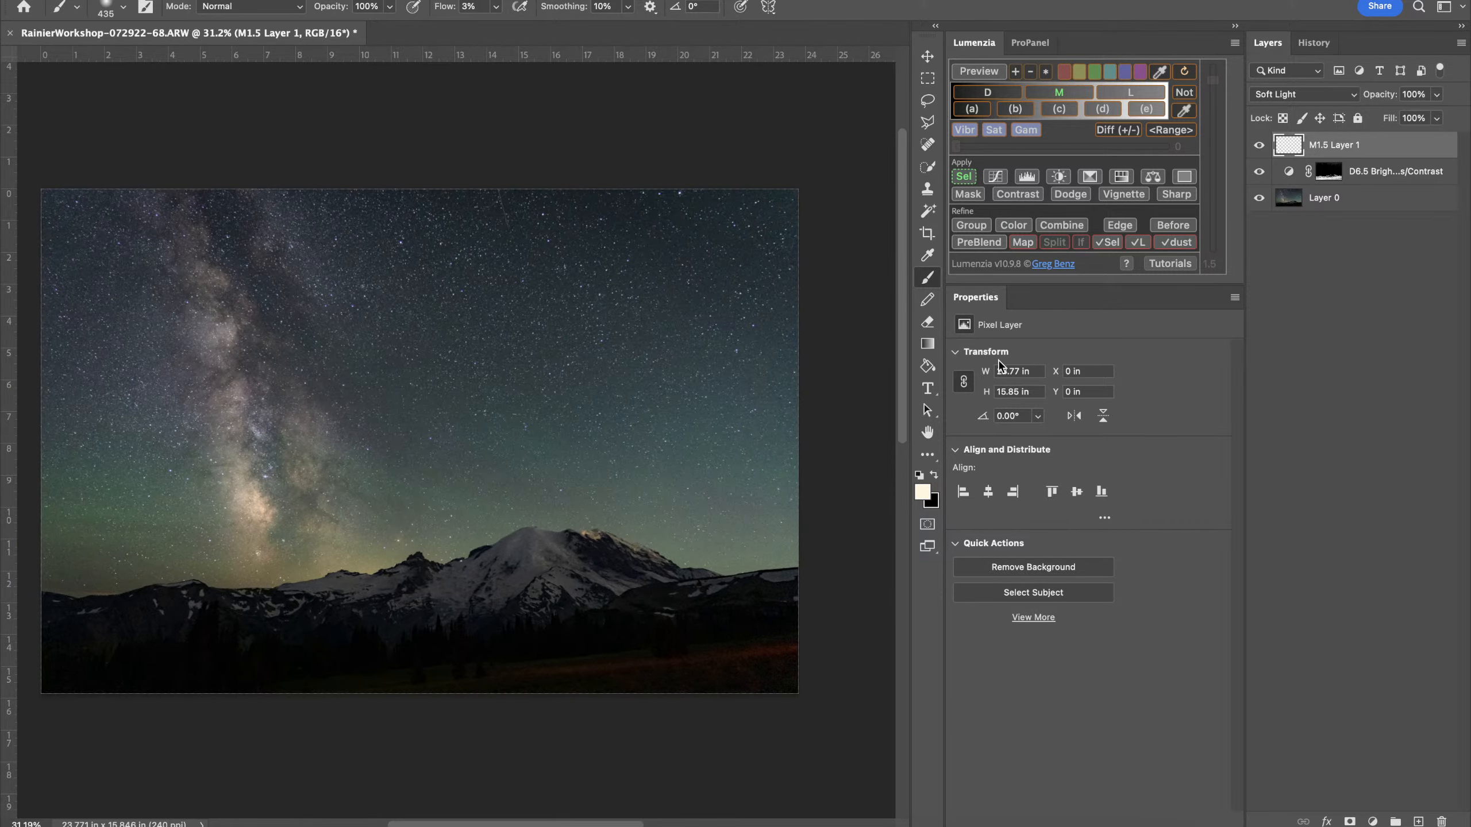
pyautogui.click(1372, 821)
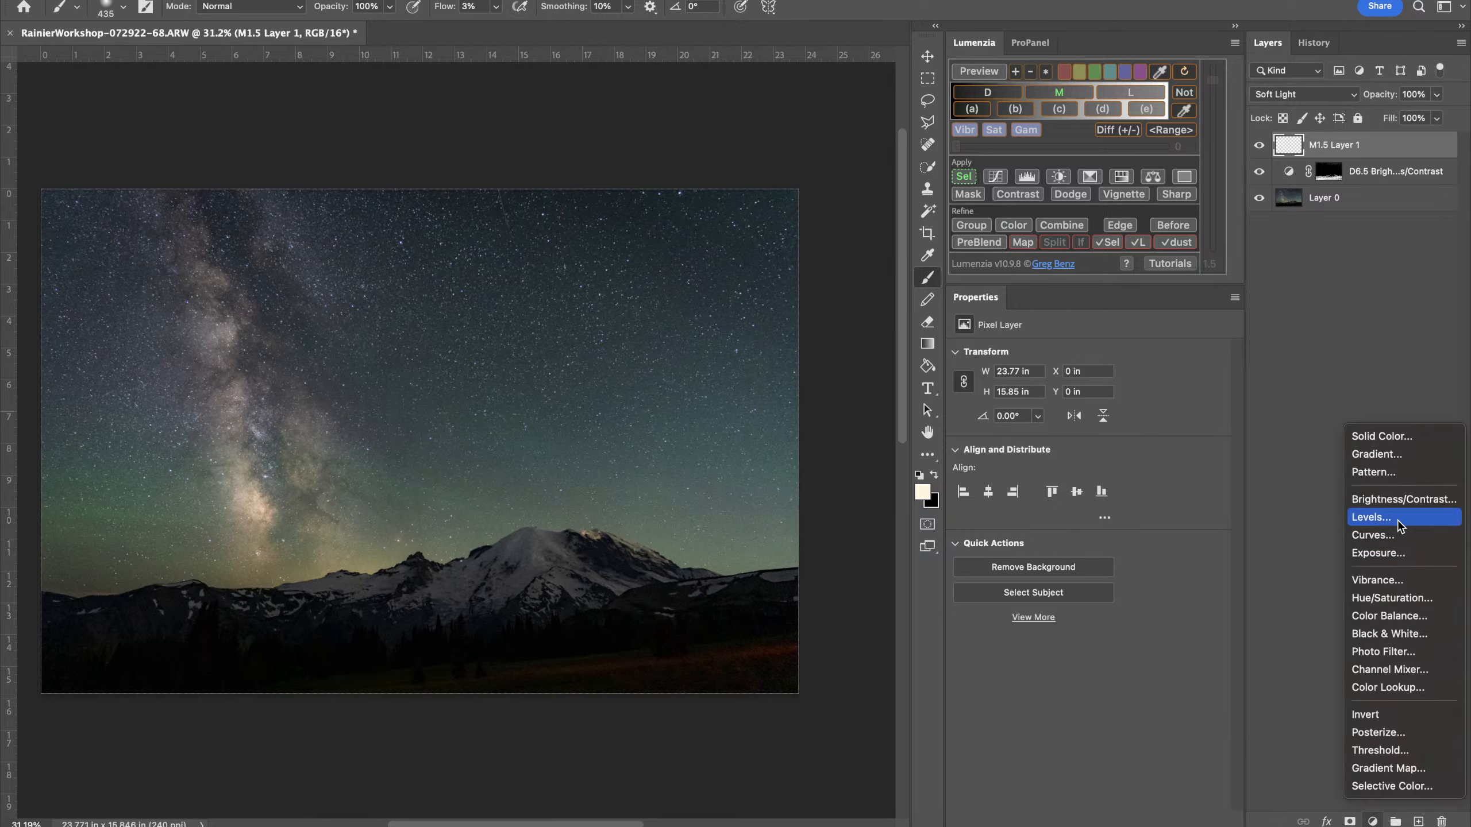
pyautogui.click(1397, 499)
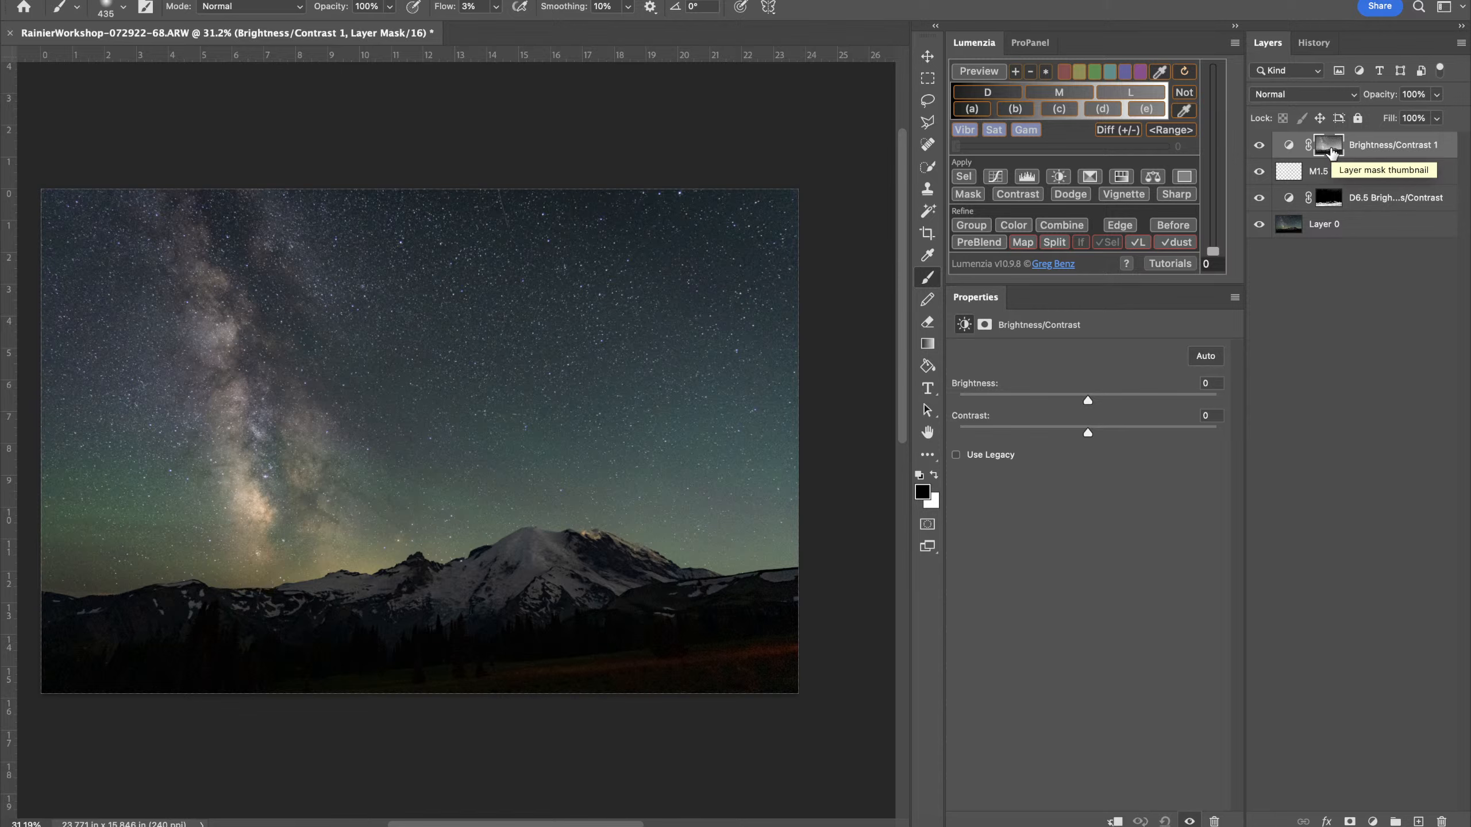
# Examine the new Brightness/Contrast layer's mask on its own, checking it against the normal image
pyautogui.keyDown('alt'); pyautogui.click(1330, 152); pyautogui.keyUp('alt')
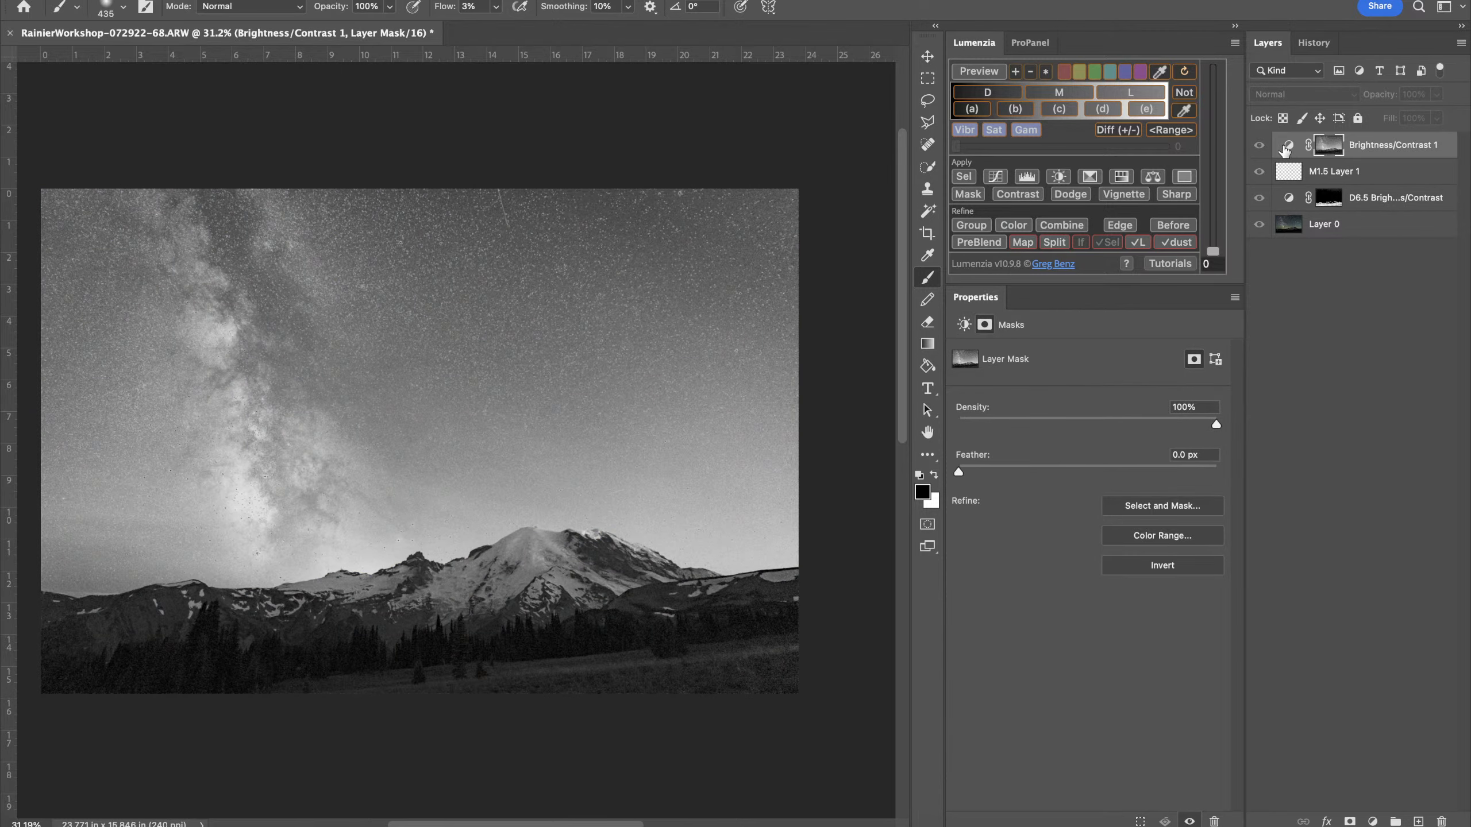
pyautogui.keyDown('alt'); pyautogui.click(1327, 149); pyautogui.keyUp('alt')
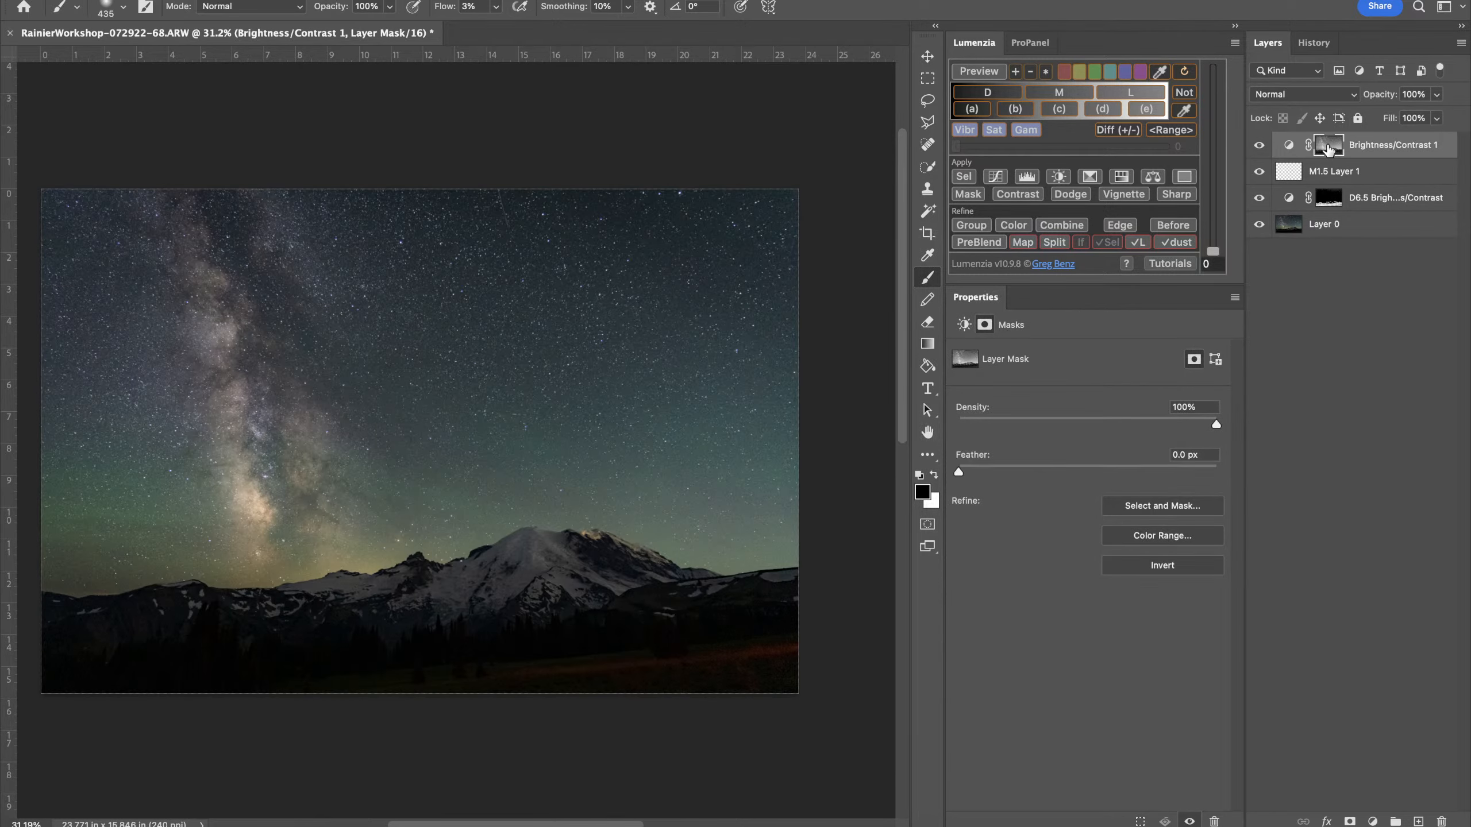
pyautogui.keyDown('alt'); pyautogui.click(1329, 151); pyautogui.keyUp('alt')
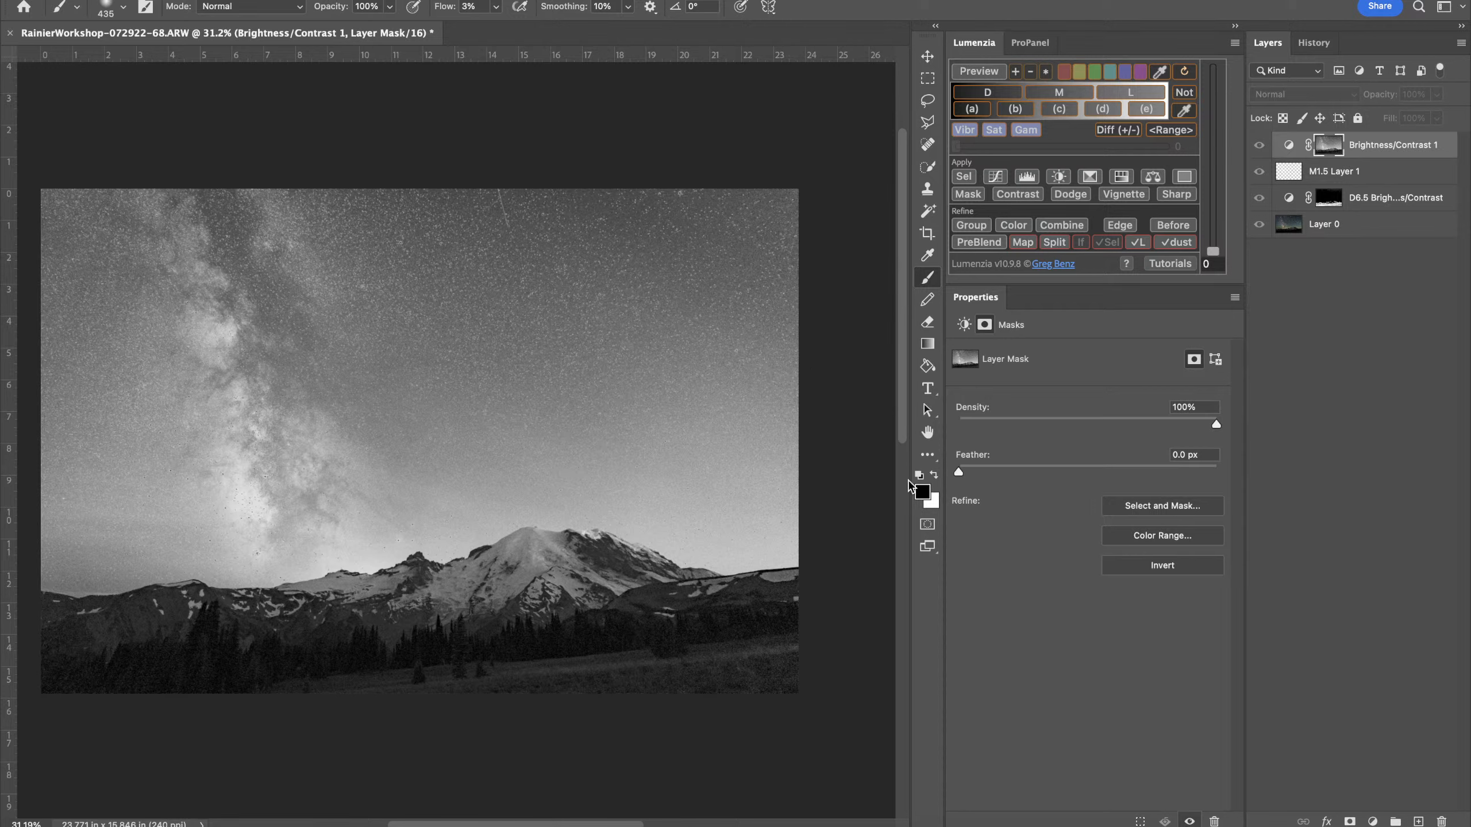
# Raise the brush flow to 100%, try a black stroke over the sky and mountain on the mask, and undo the stroke
pyautogui.moveTo(442, 6); pyautogui.dragTo(746, 122)
pyautogui.moveTo(629, 405)
pyautogui.mouseDown()
pyautogui.moveTo(632, 337)
pyautogui.moveTo(625, 639)
pyautogui.moveTo(622, 601)
pyautogui.moveTo(669, 557)
pyautogui.mouseUp()
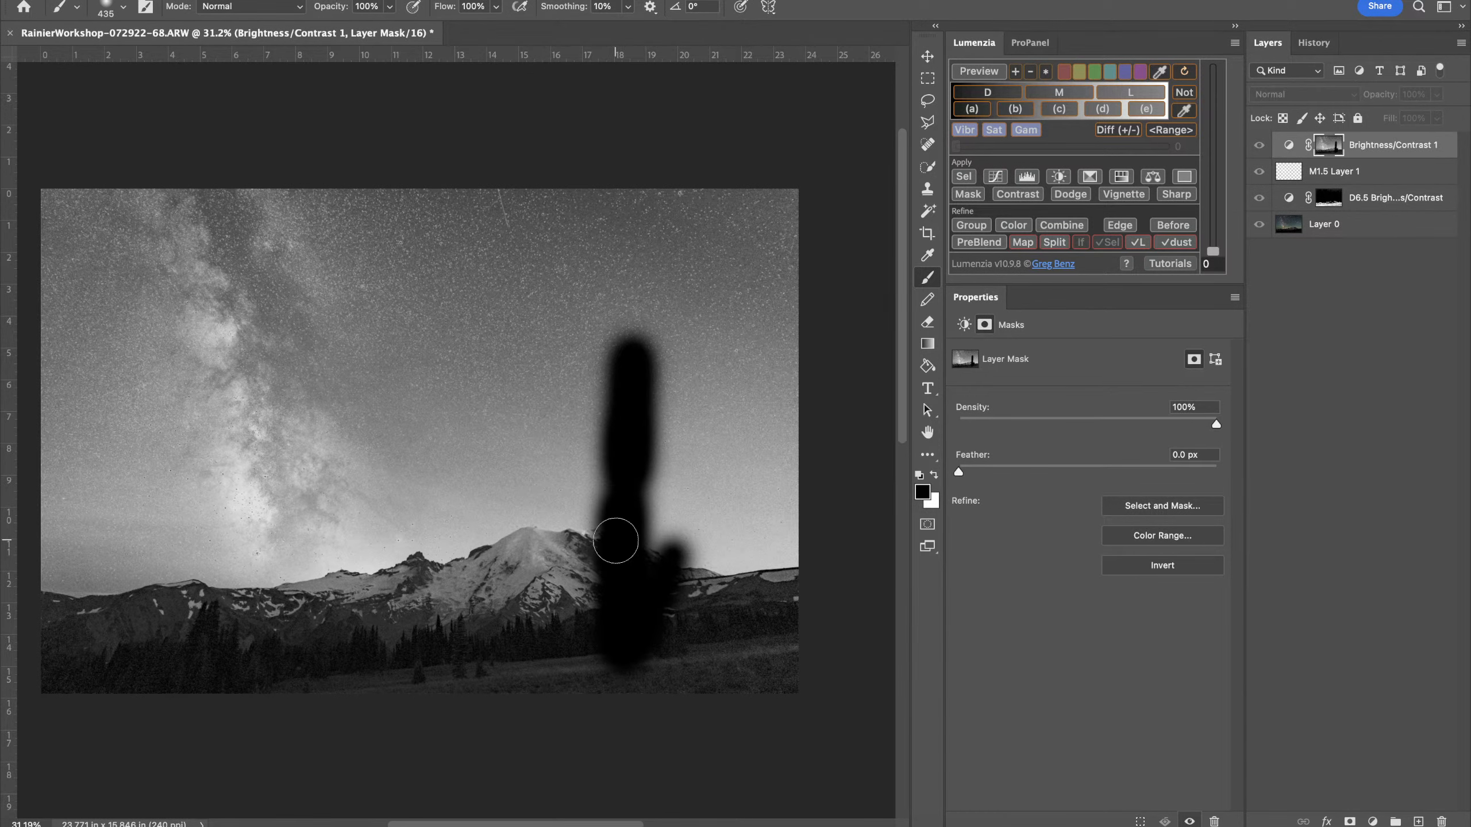
pyautogui.press('super+z')
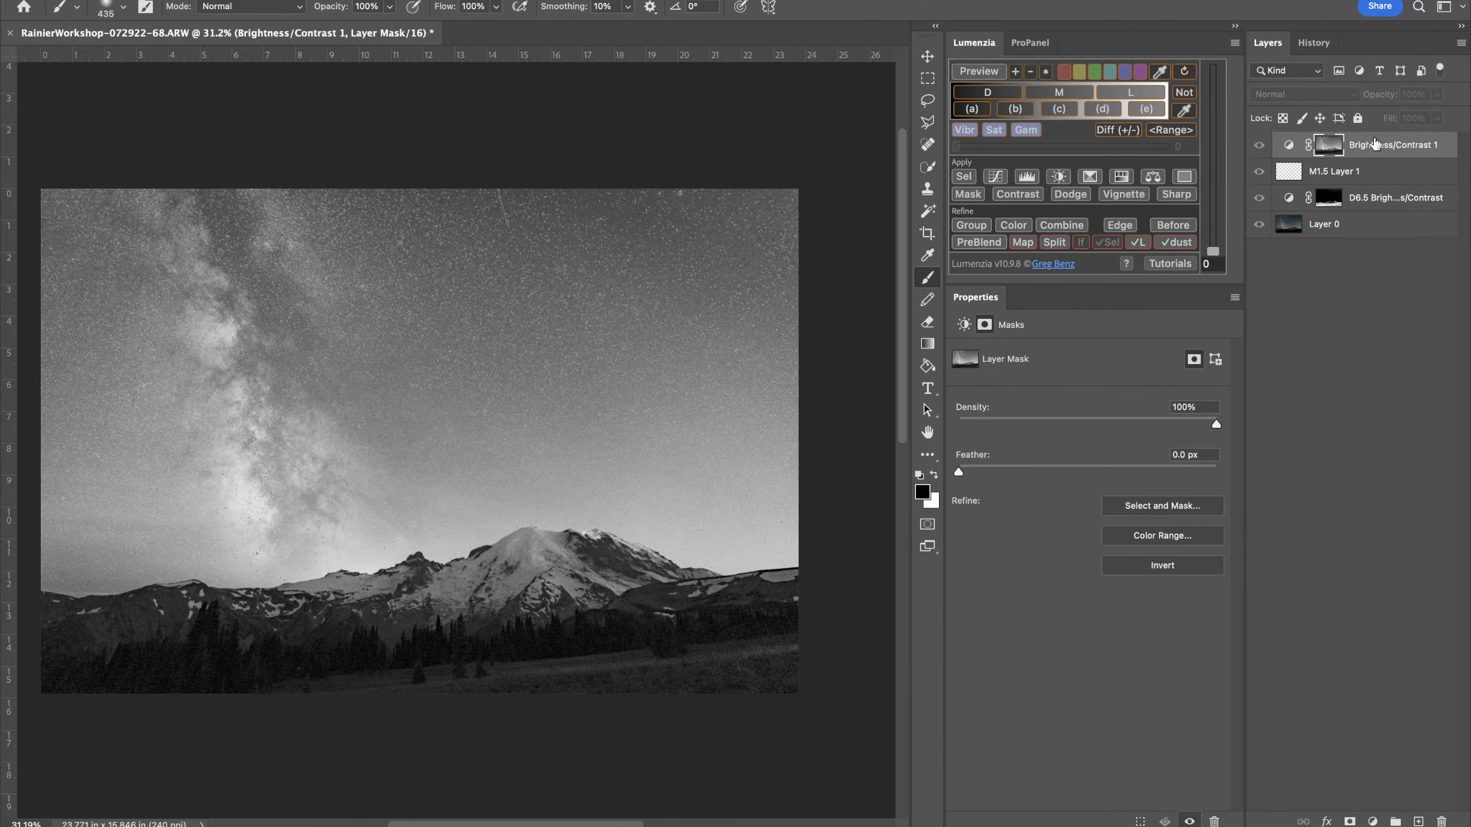
# Group the Brightness/Contrast 1 layer, add a layer mask to the group, and invert that mask to black
pyautogui.click(1400, 148)
pyautogui.press('super+g')
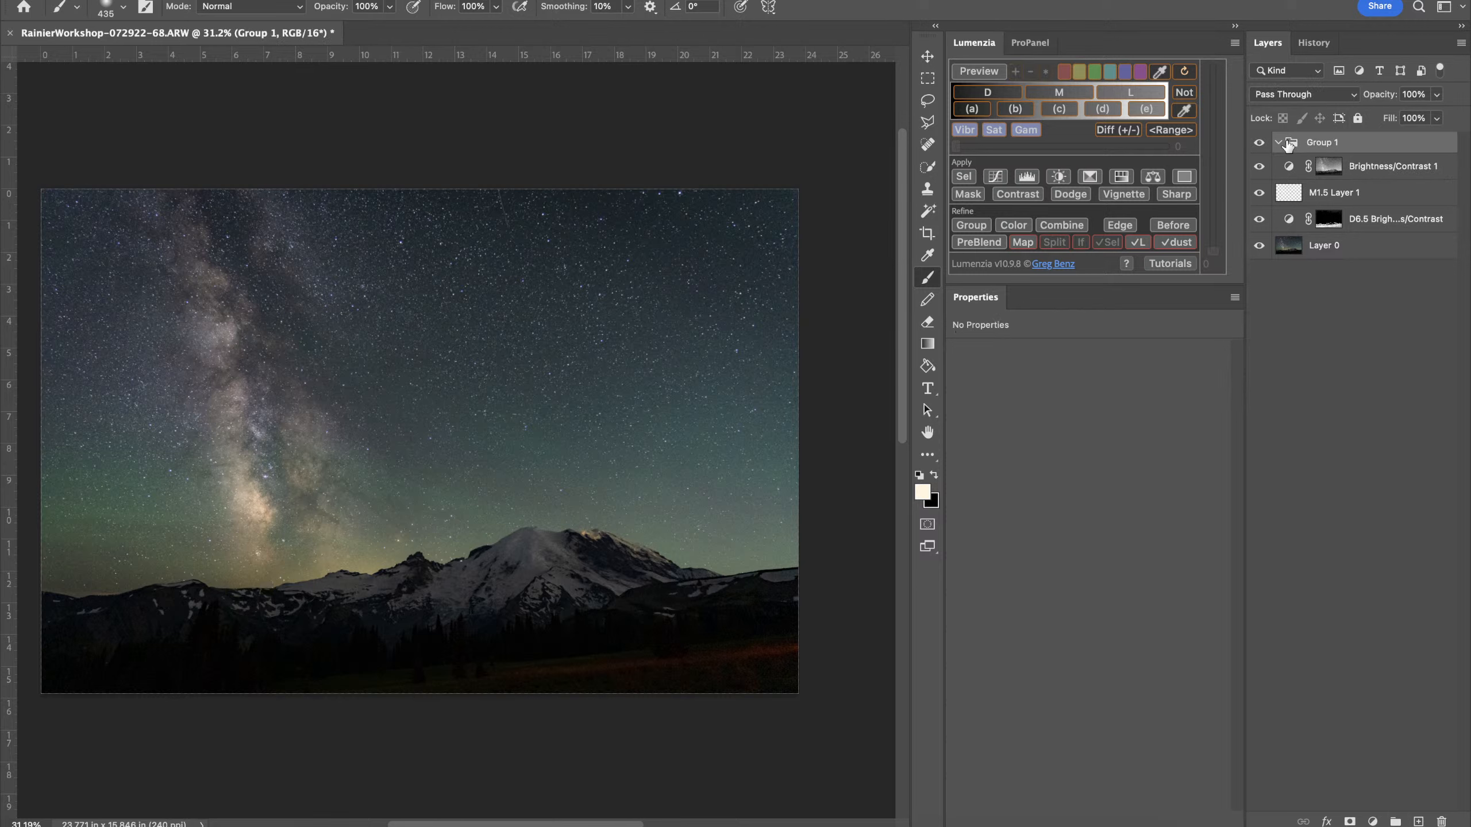
pyautogui.click(1328, 166)
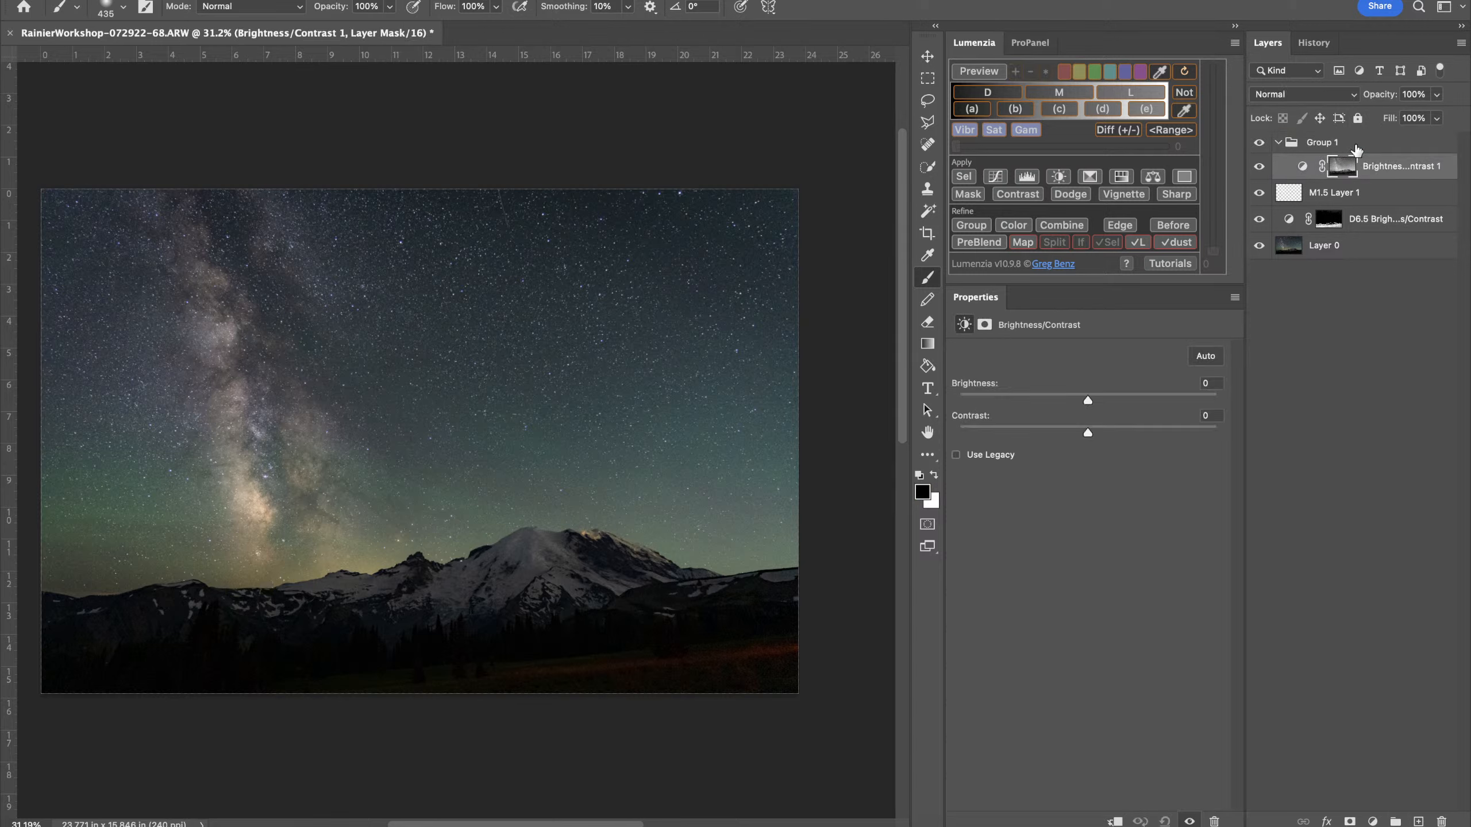
pyautogui.click(1333, 141)
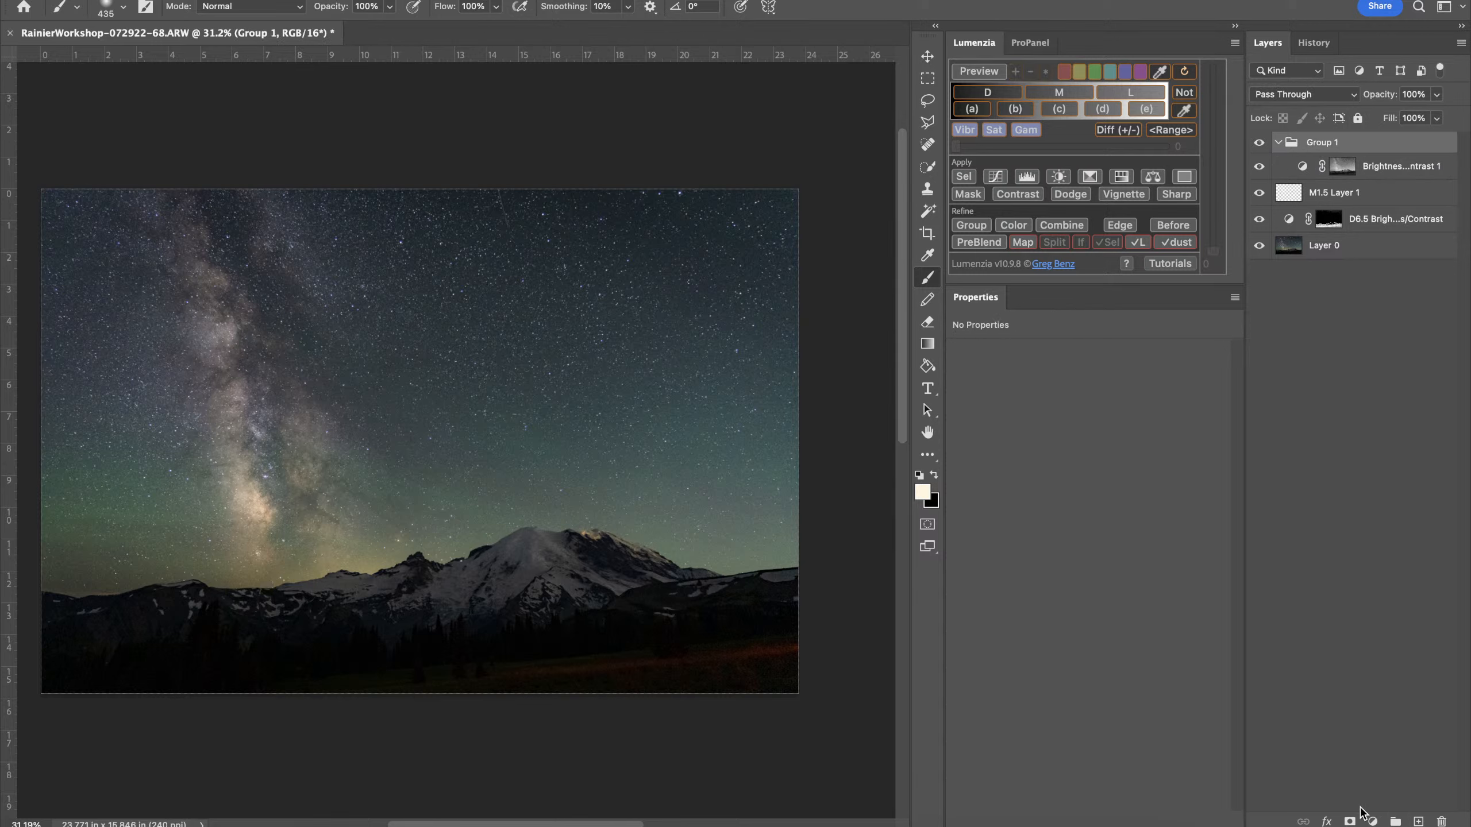
pyautogui.click(1349, 821)
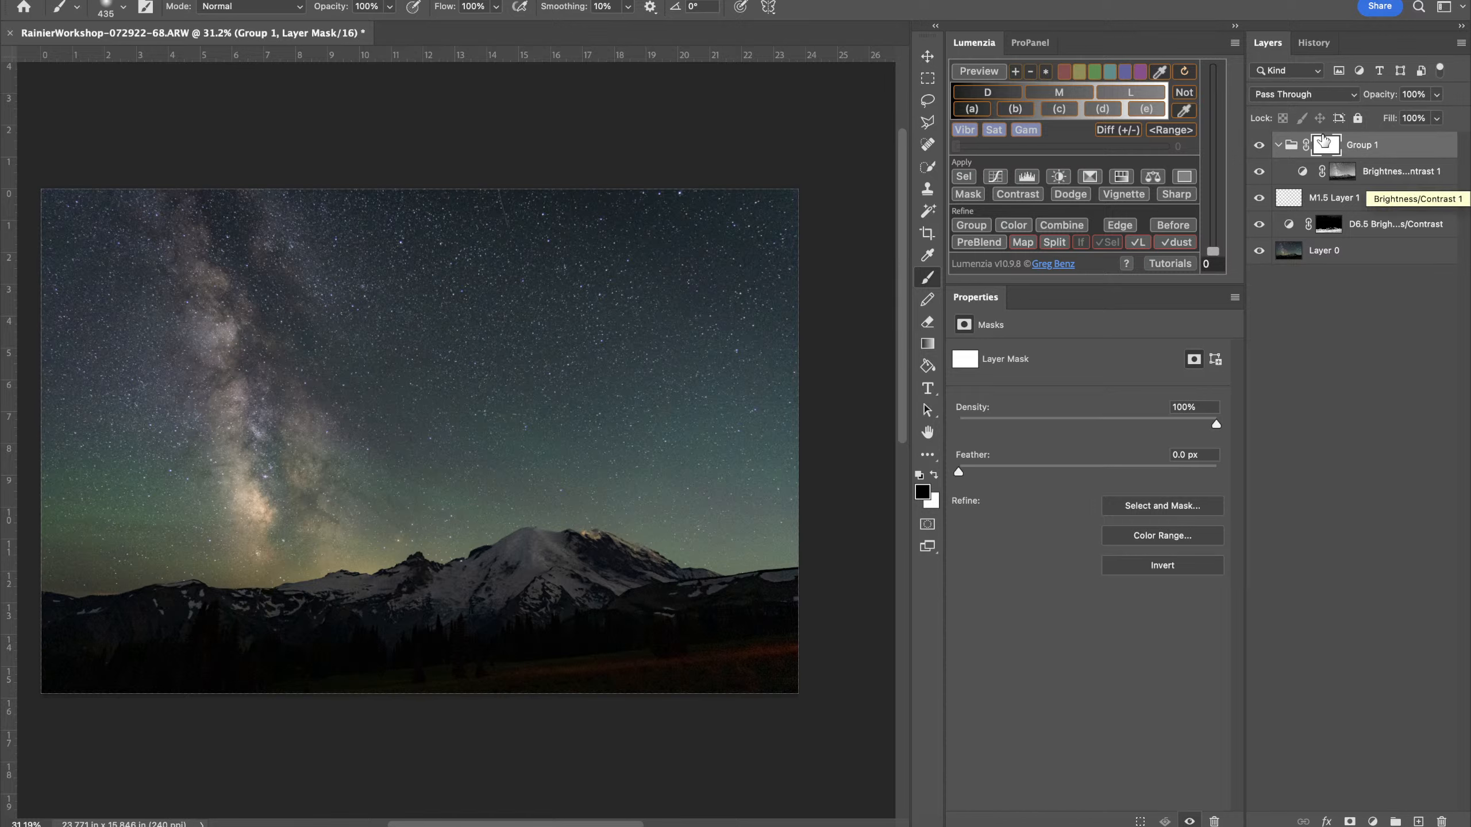
pyautogui.hotkey('ctrl', 'i')
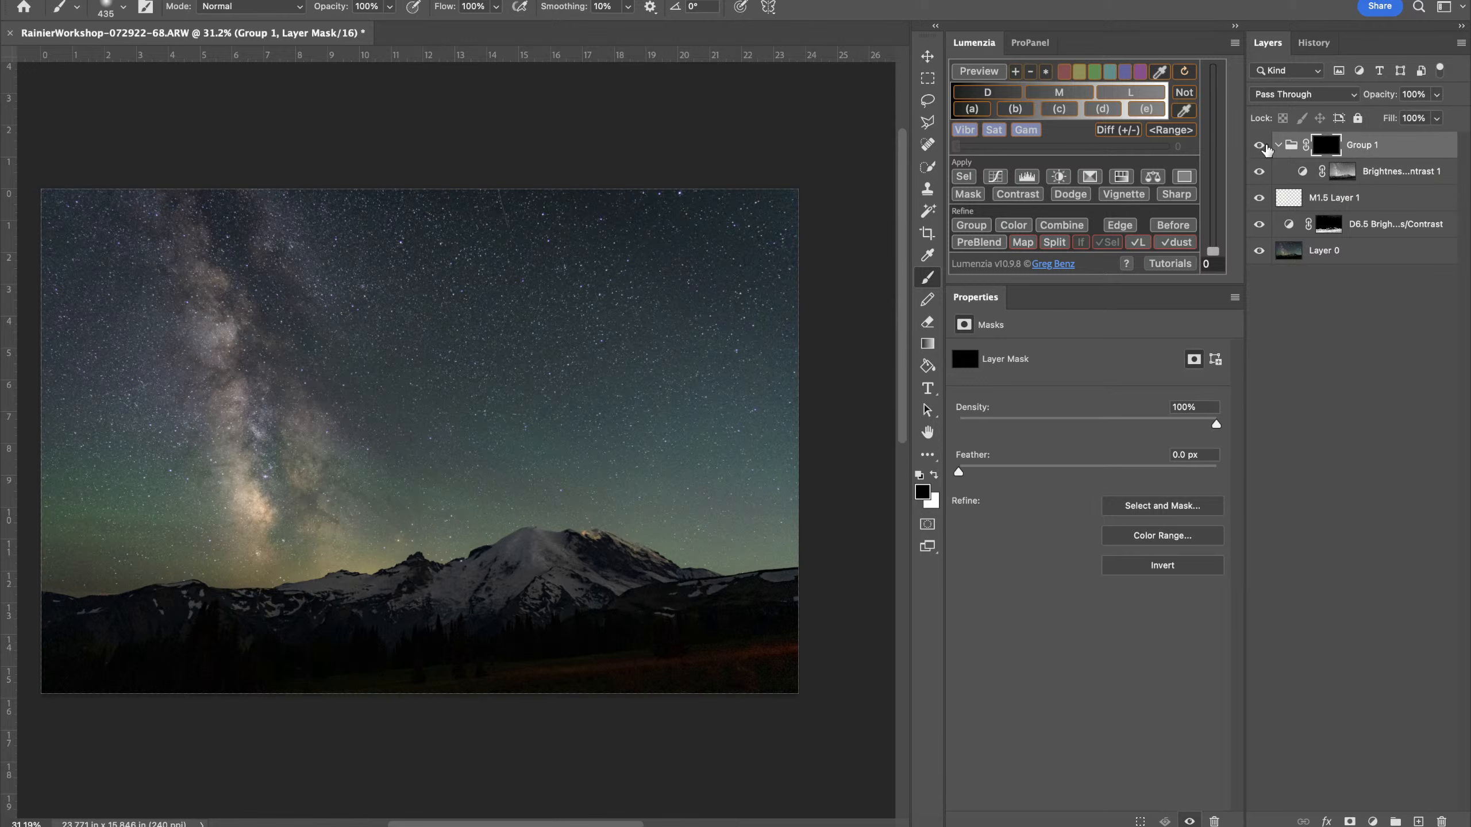
# Paint white over the Milky Way band on the group's mask, from the top of the sky to the horizon
pyautogui.press('x')
pyautogui.moveTo(247, 438)
pyautogui.mouseDown()
pyautogui.moveTo(232, 313)
pyautogui.moveTo(242, 408)
pyautogui.moveTo(270, 388)
pyautogui.moveTo(302, 452)
pyautogui.mouseUp()
pyautogui.moveTo(313, 605)
pyautogui.mouseDown()
pyautogui.moveTo(274, 485)
pyautogui.moveTo(336, 522)
pyautogui.moveTo(312, 502)
pyautogui.moveTo(280, 534)
pyautogui.mouseUp()
# Examine the group's painted mask on its own and the Brightness/Contrast layer's luminosity mask as a red overlay
pyautogui.click(1373, 171)
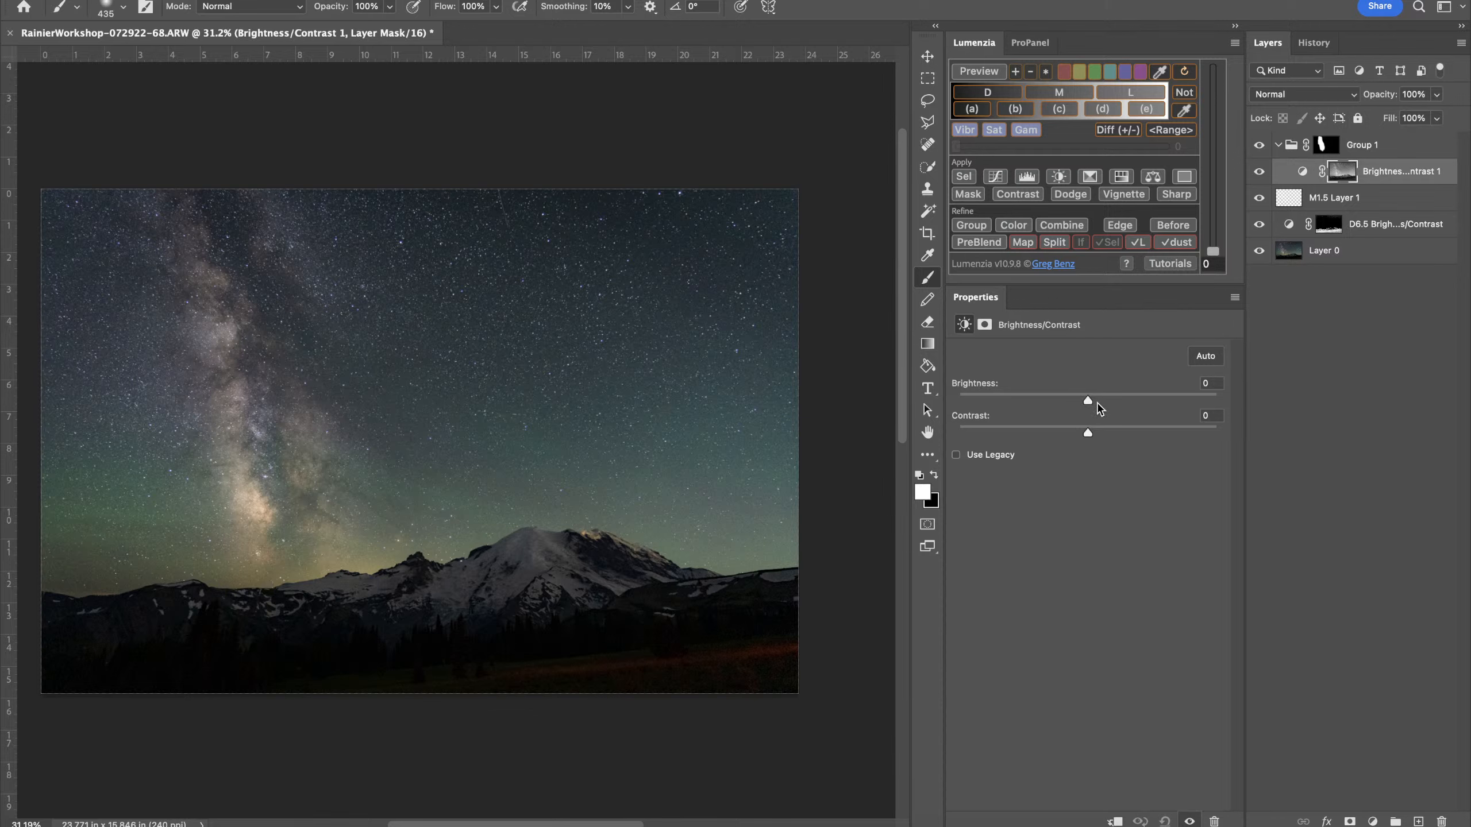
pyautogui.keyDown('alt'); pyautogui.click(1346, 172); pyautogui.keyUp('alt')
pyautogui.click(1324, 146)
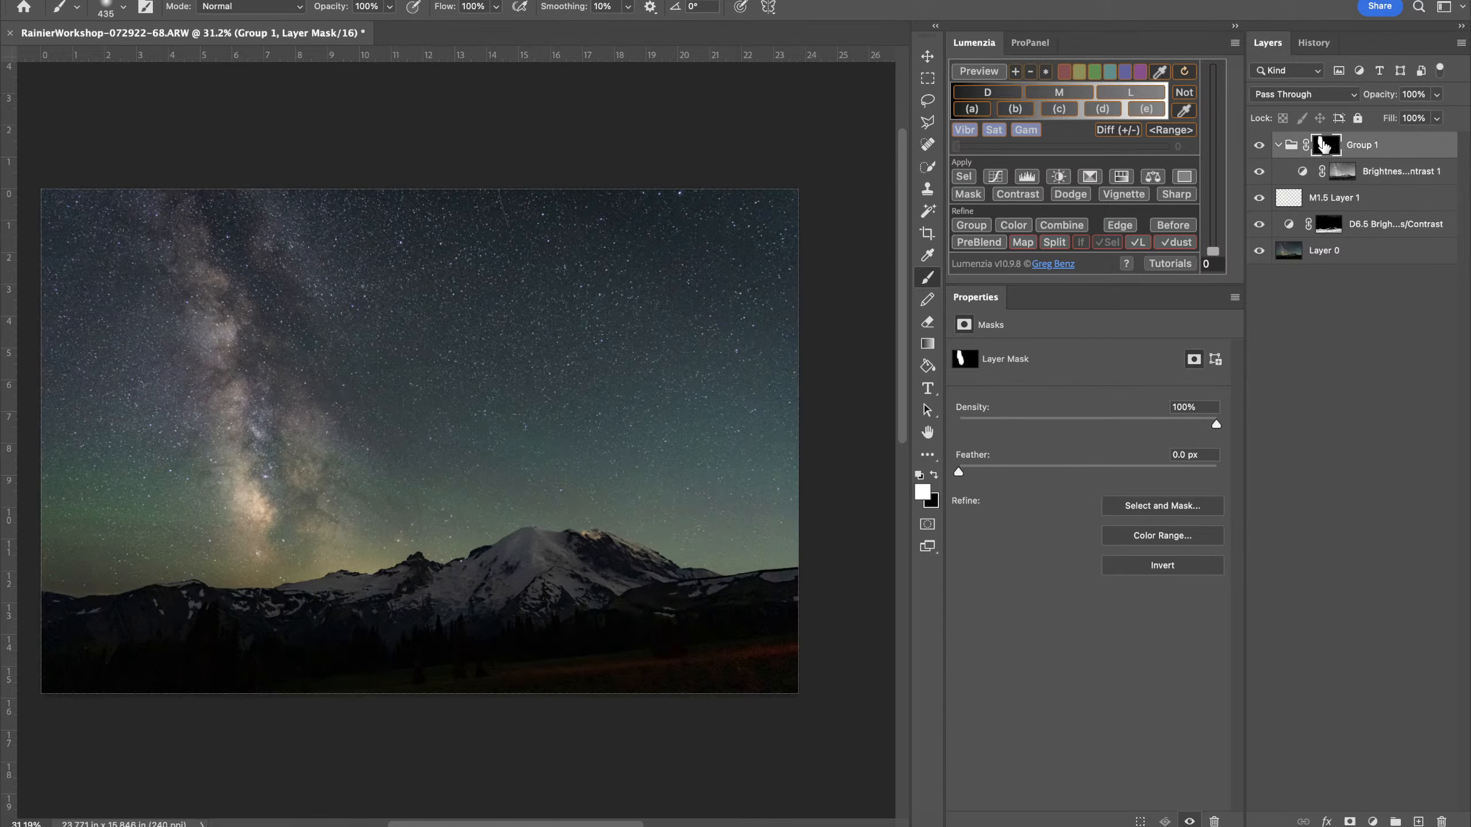
pyautogui.keyDown('alt'); pyautogui.click(1324, 145); pyautogui.keyUp('alt')
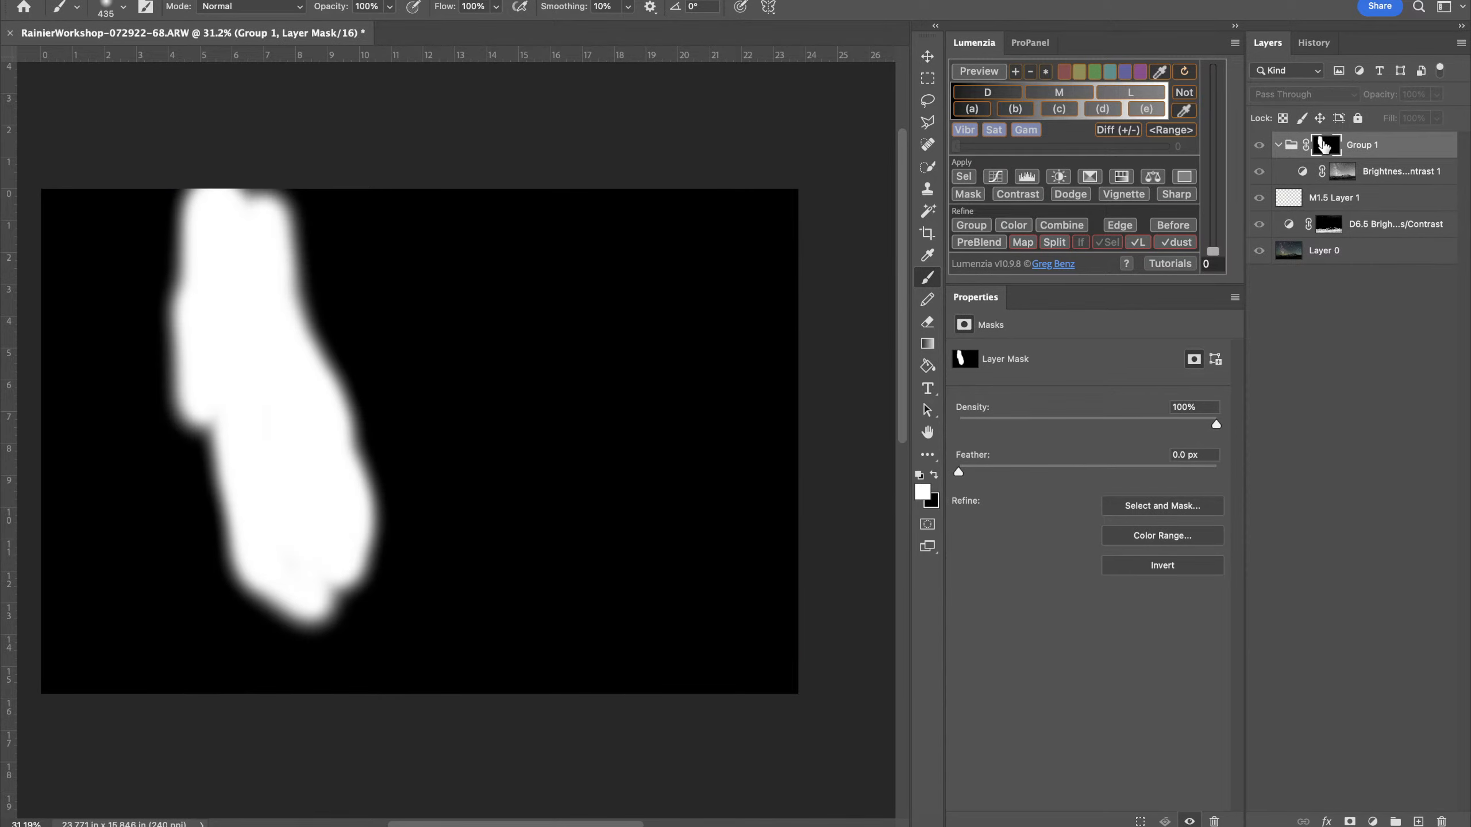
pyautogui.keyDown('alt'); pyautogui.keyDown('shift'); pyautogui.click(1325, 174); pyautogui.keyUp('shift'); pyautogui.keyUp('alt')
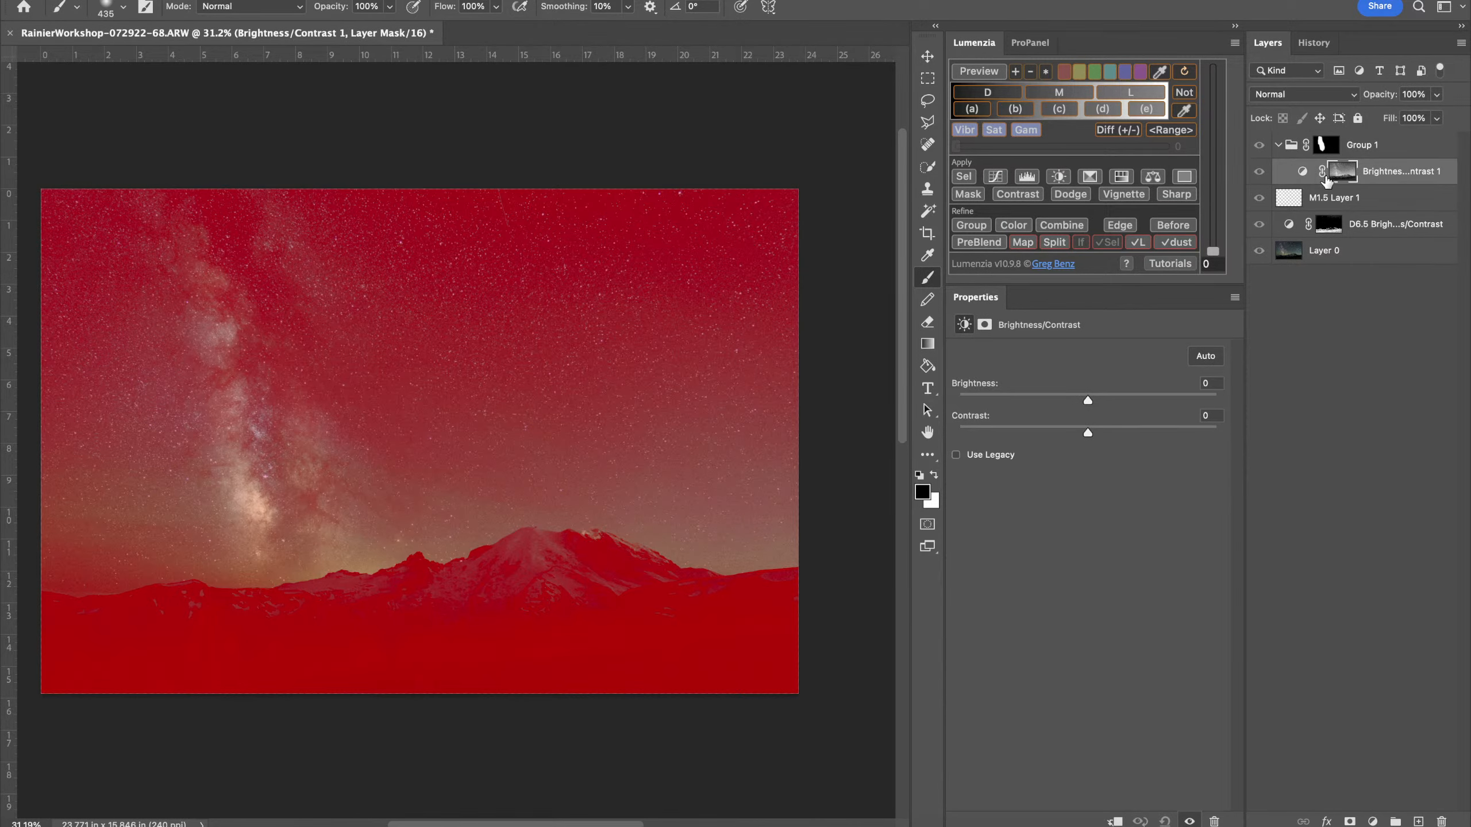
pyautogui.click(1316, 337)
# Set the grouped Brightness/Contrast layer's brightness to 23, raise its contrast, and collapse the group
pyautogui.click(1369, 169)
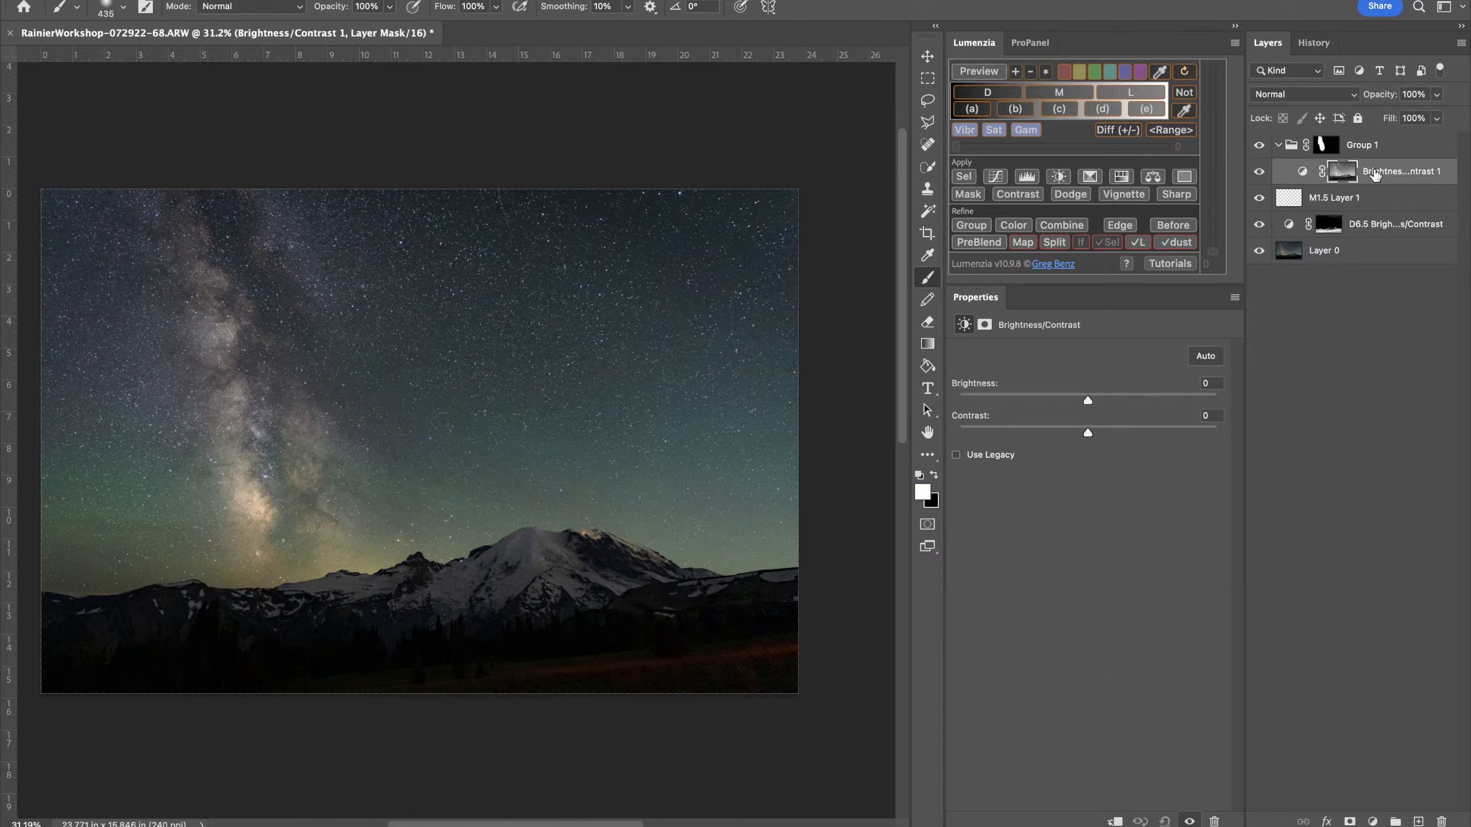
pyautogui.moveTo(1089, 401)
pyautogui.mouseDown()
pyautogui.moveTo(1129, 389)
pyautogui.moveTo(1058, 385)
pyautogui.moveTo(1109, 382)
pyautogui.mouseUp()
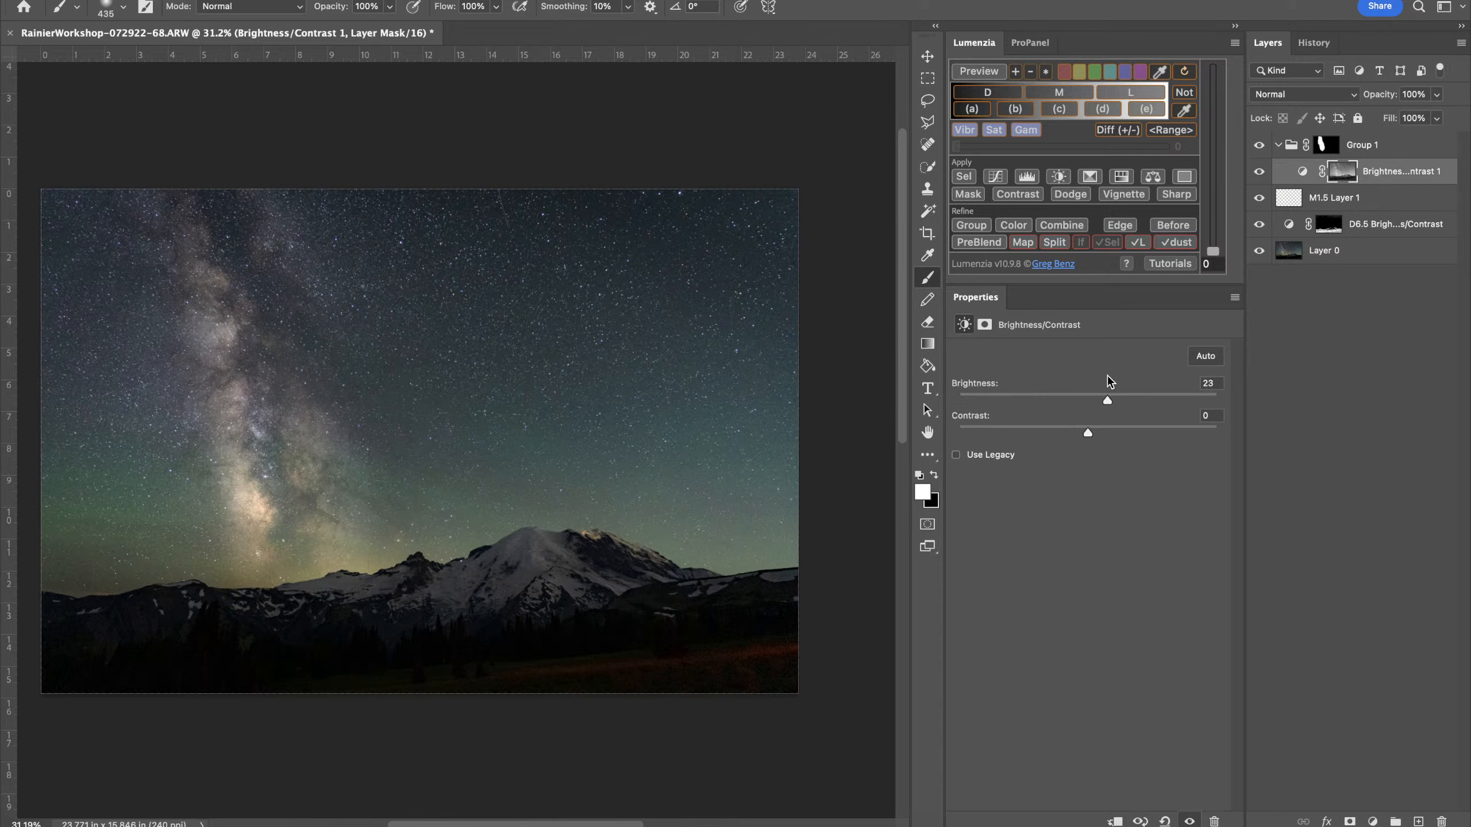
pyautogui.moveTo(1107, 431); pyautogui.dragTo(1120, 433)
pyautogui.click(1277, 146)
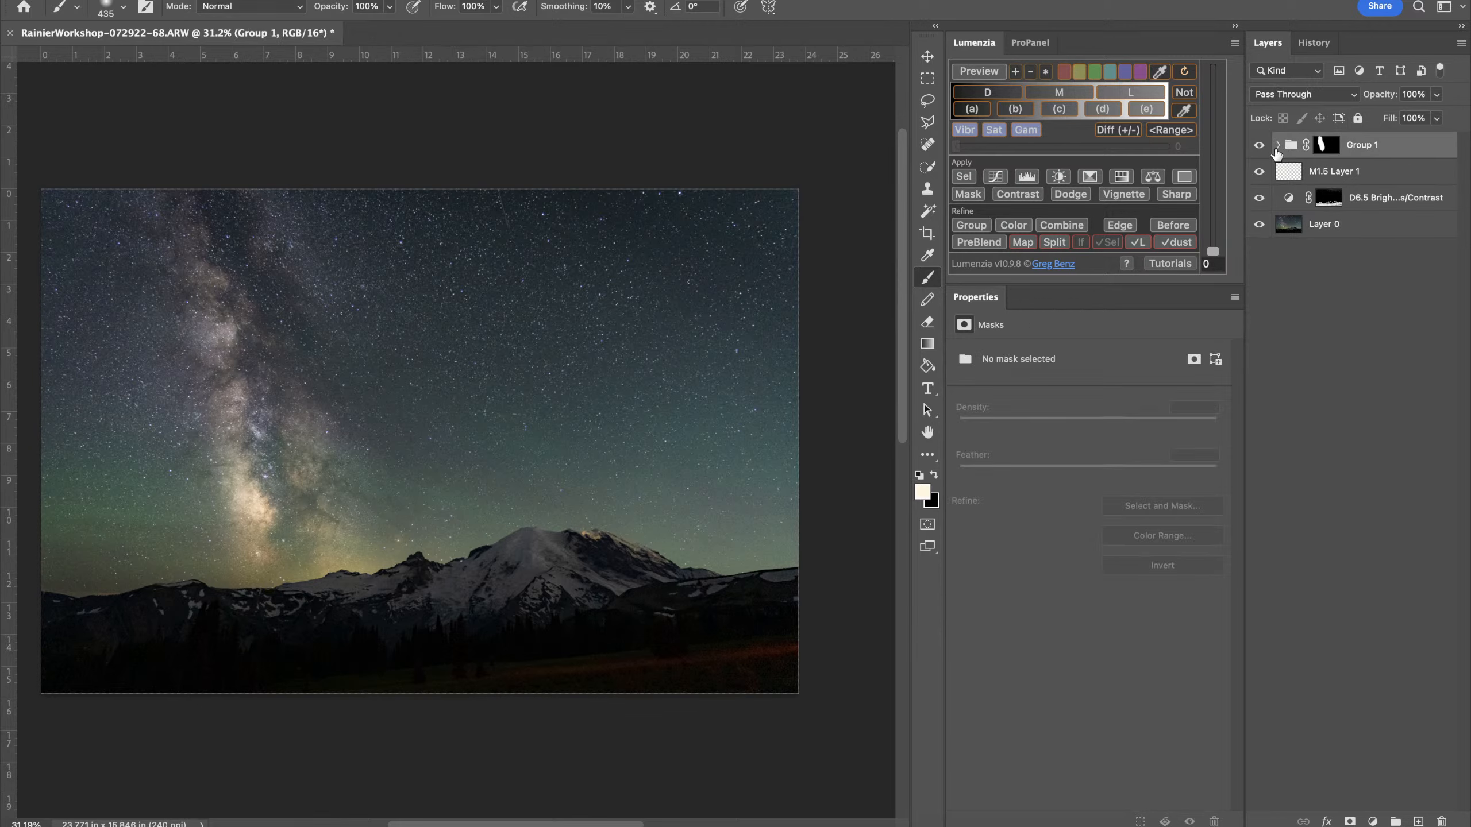
# Compare the image with Group 1 hidden and shown, and select the group and both layers above Layer 0
pyautogui.click(1259, 145)
pyautogui.click(1259, 146)
pyautogui.click(1370, 387)
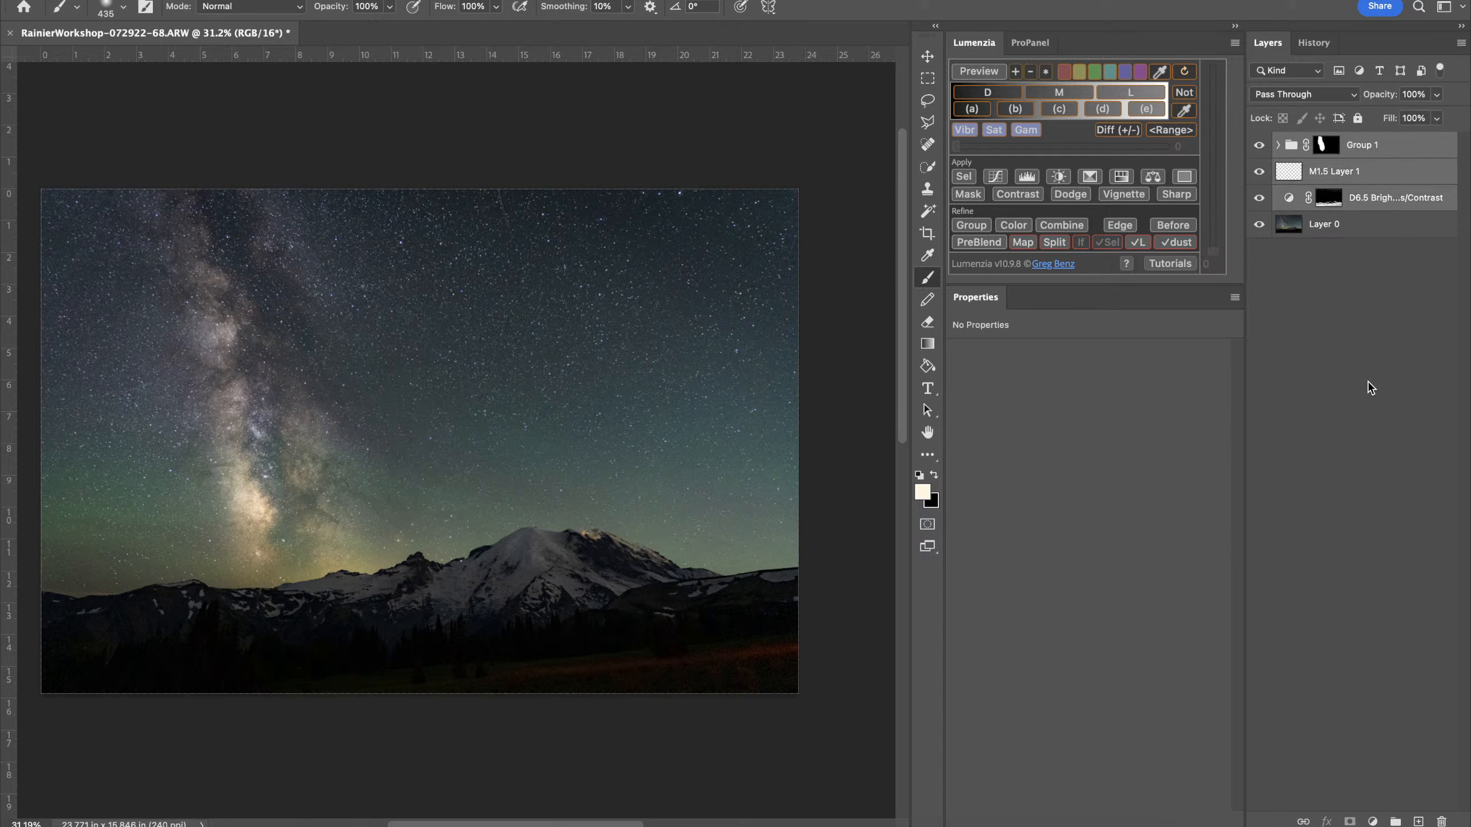
# Compare the image with and without the combined effect of Group 1 and the two layers above Layer 0
pyautogui.press('super+comma')
pyautogui.press('super+comma')
pyautogui.press('super+comma')
pyautogui.press('super+comma')
pyautogui.press('super+comma')
pyautogui.press('super+comma')
pyautogui.press('super+comma')
pyautogui.press('super+comma')
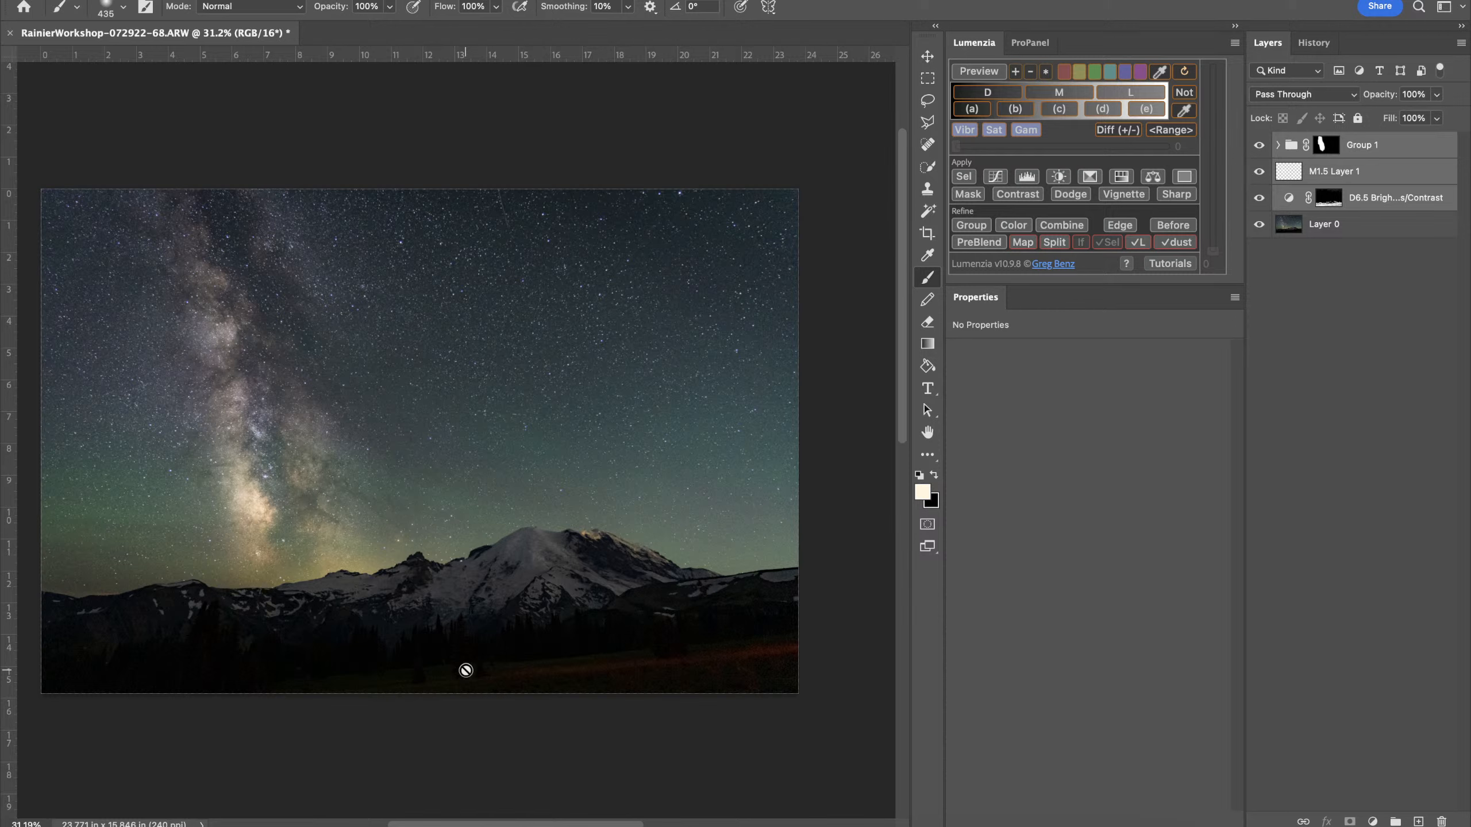
# Select only Group 1 and lower its opacity to 71%
pyautogui.click(1363, 146)
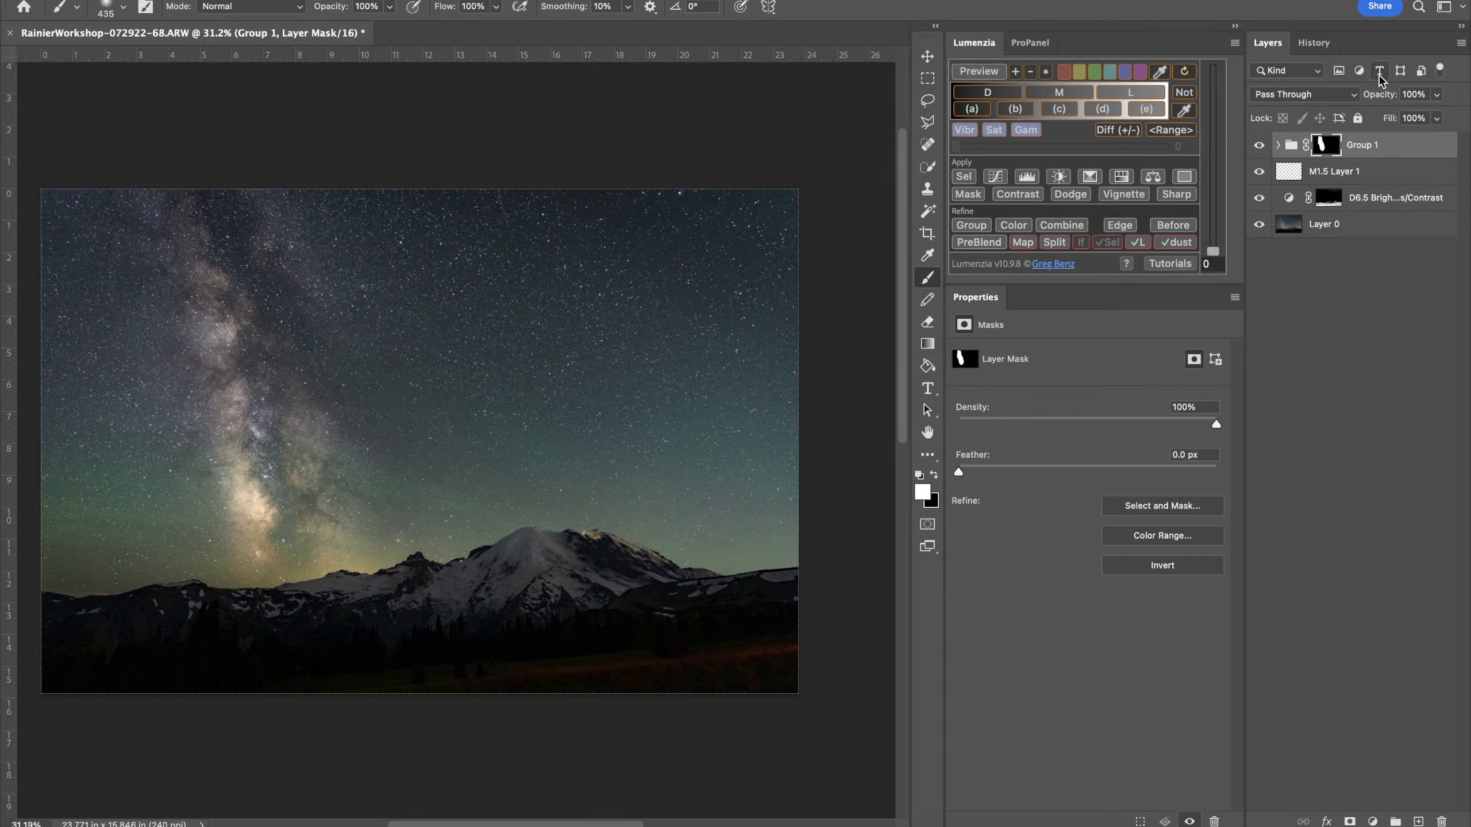
pyautogui.moveTo(1378, 94); pyautogui.dragTo(1347, 100)
pyautogui.scroll(-1, 575, 525)
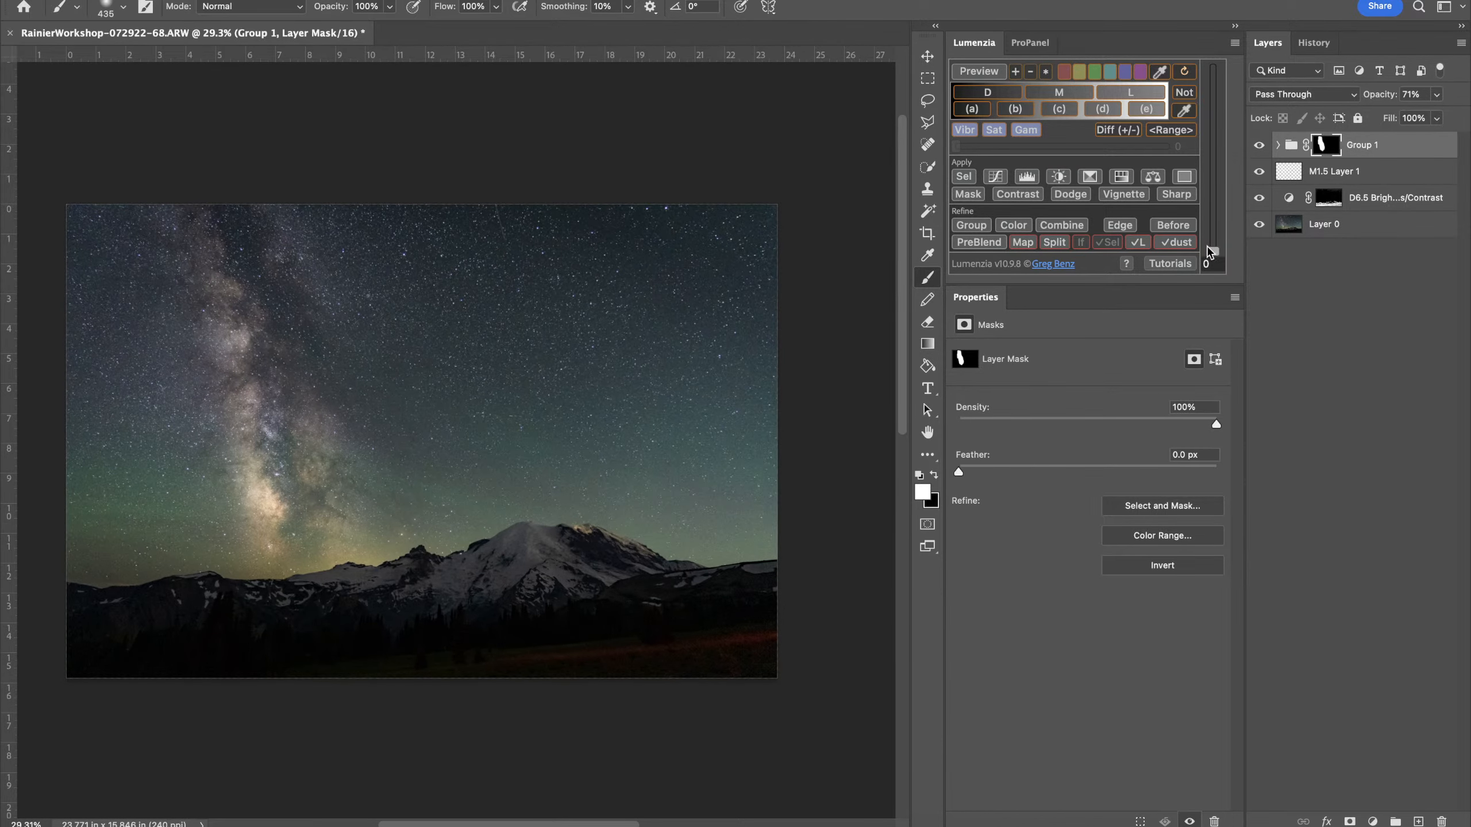
# Inspect the stars up close around the Milky Way, and apply ProPanel's Reduce Stars effect to Layer 0
pyautogui.click(1023, 44)
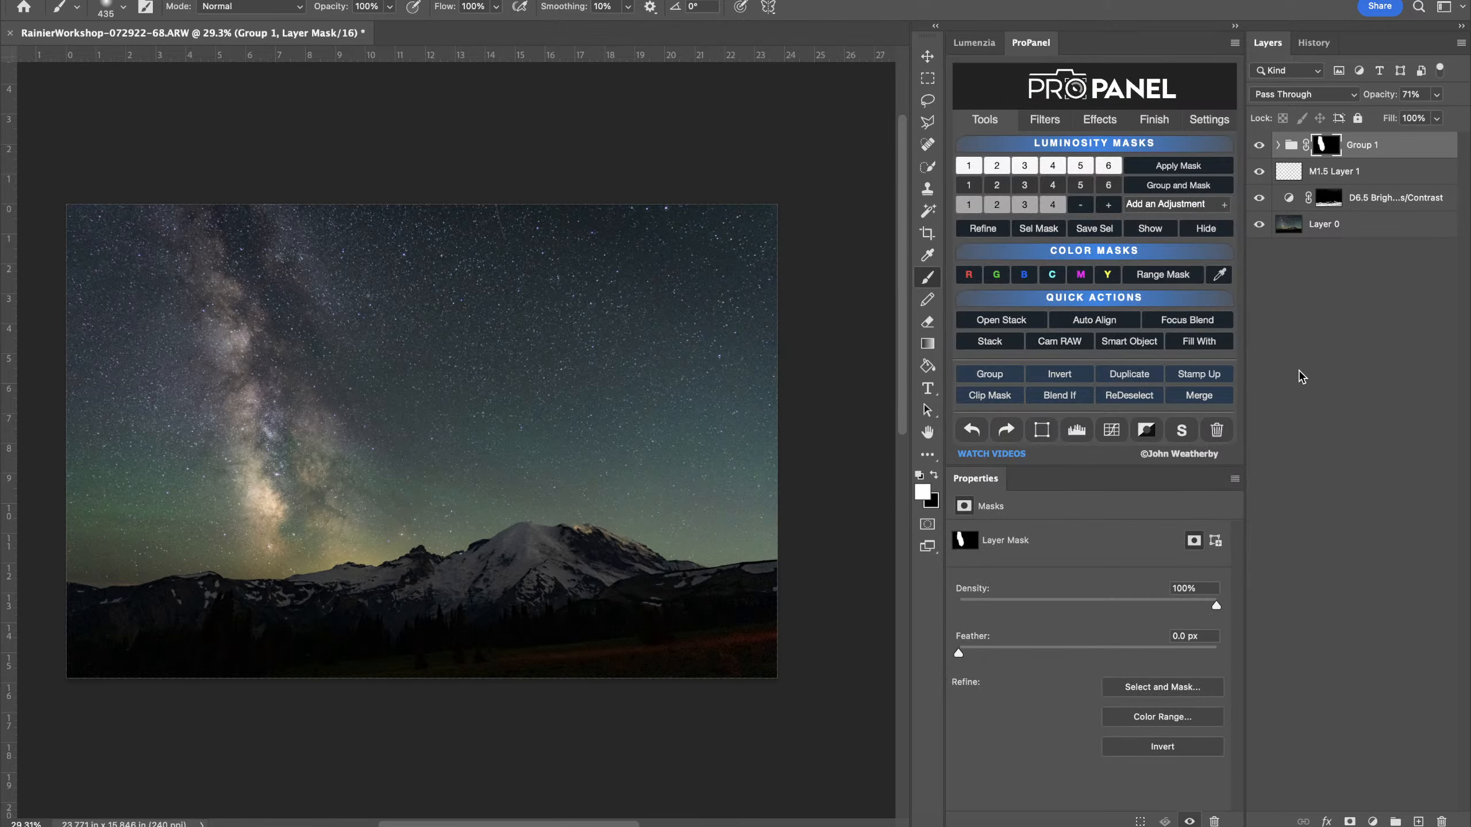
pyautogui.click(1099, 121)
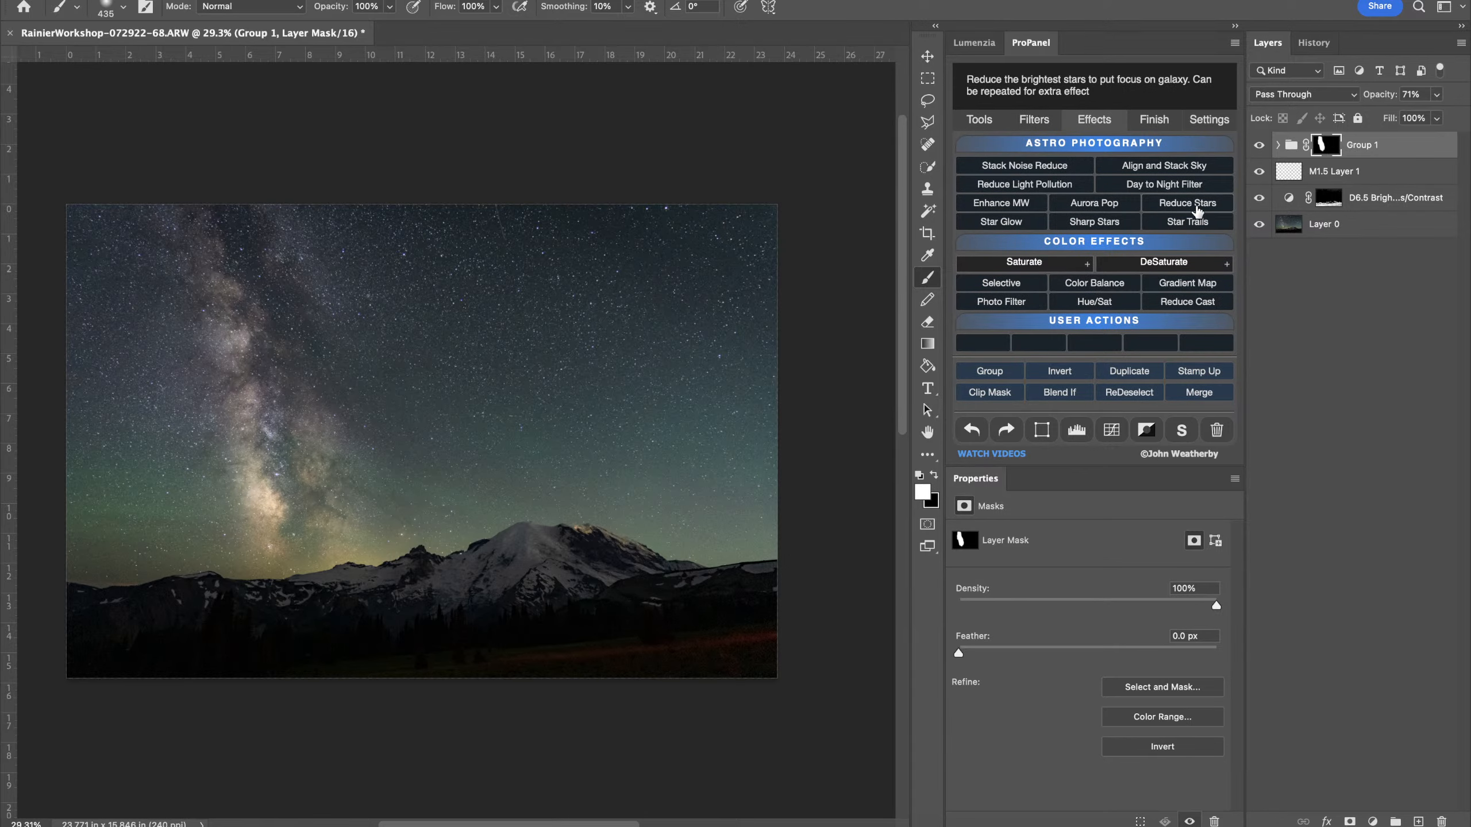
pyautogui.scroll(10, 387, 401)
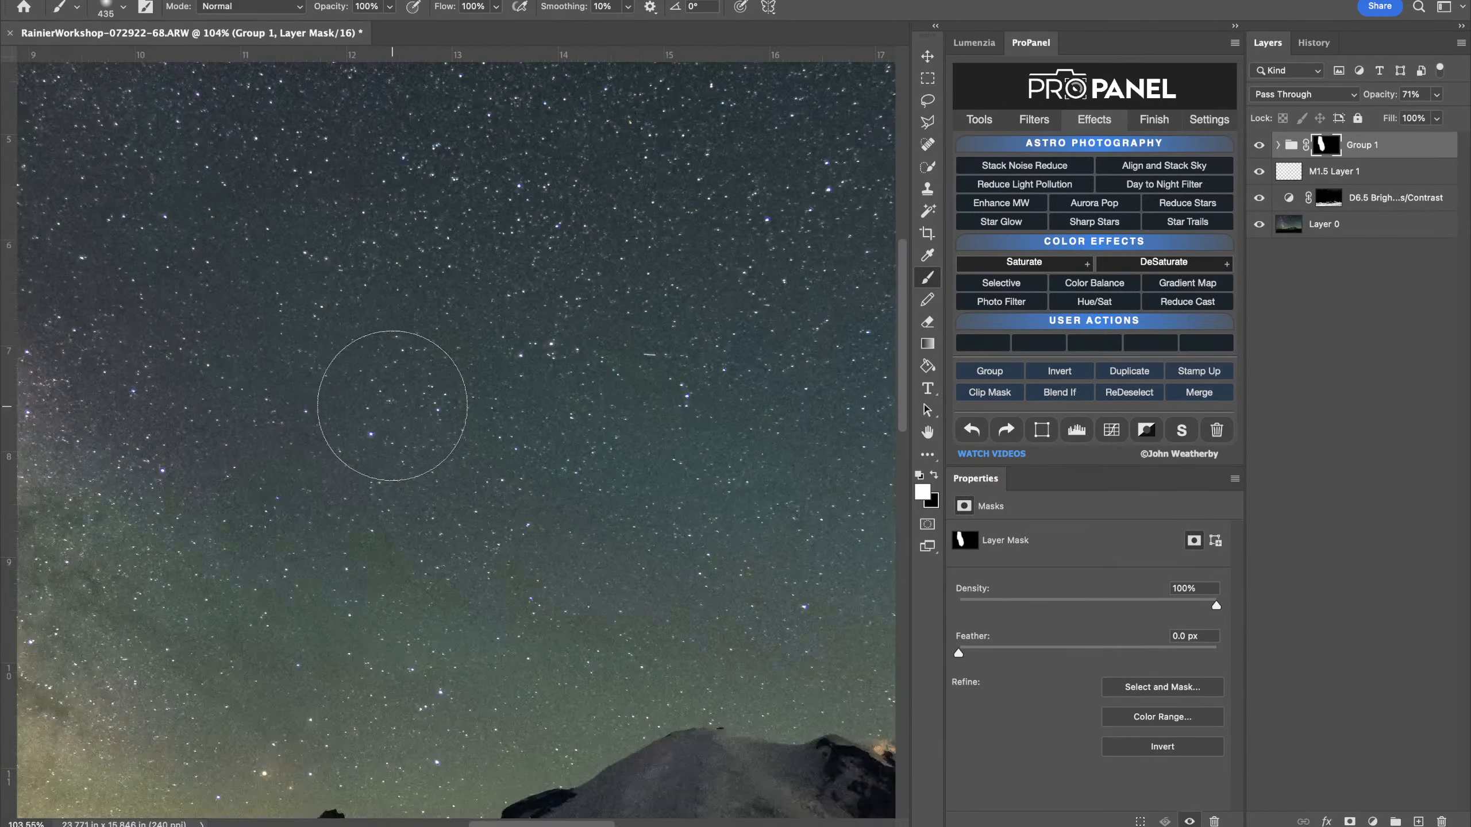
pyautogui.hscroll(-15, 392, 405)
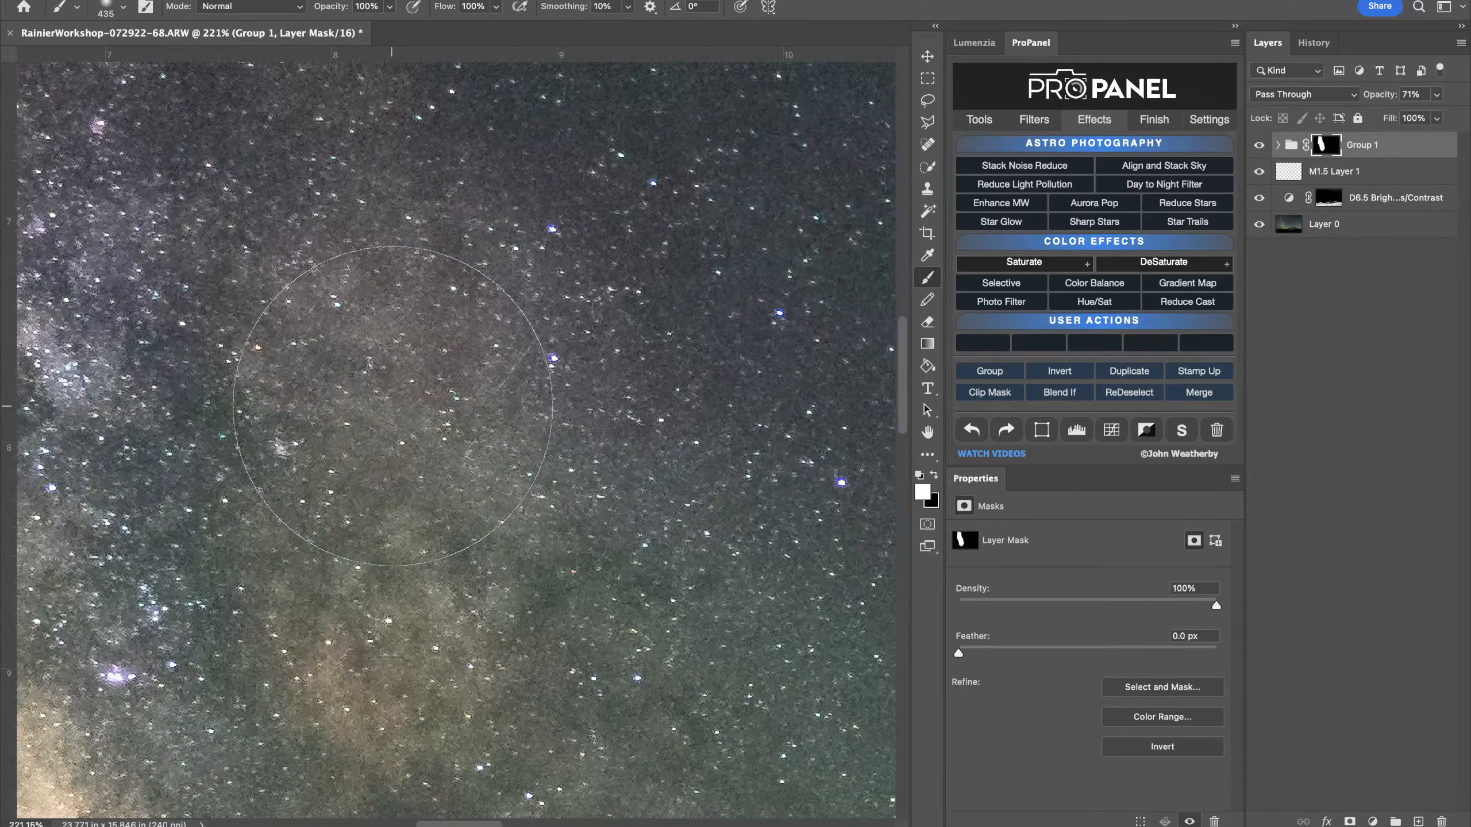
pyautogui.hscroll(-8, 392, 406)
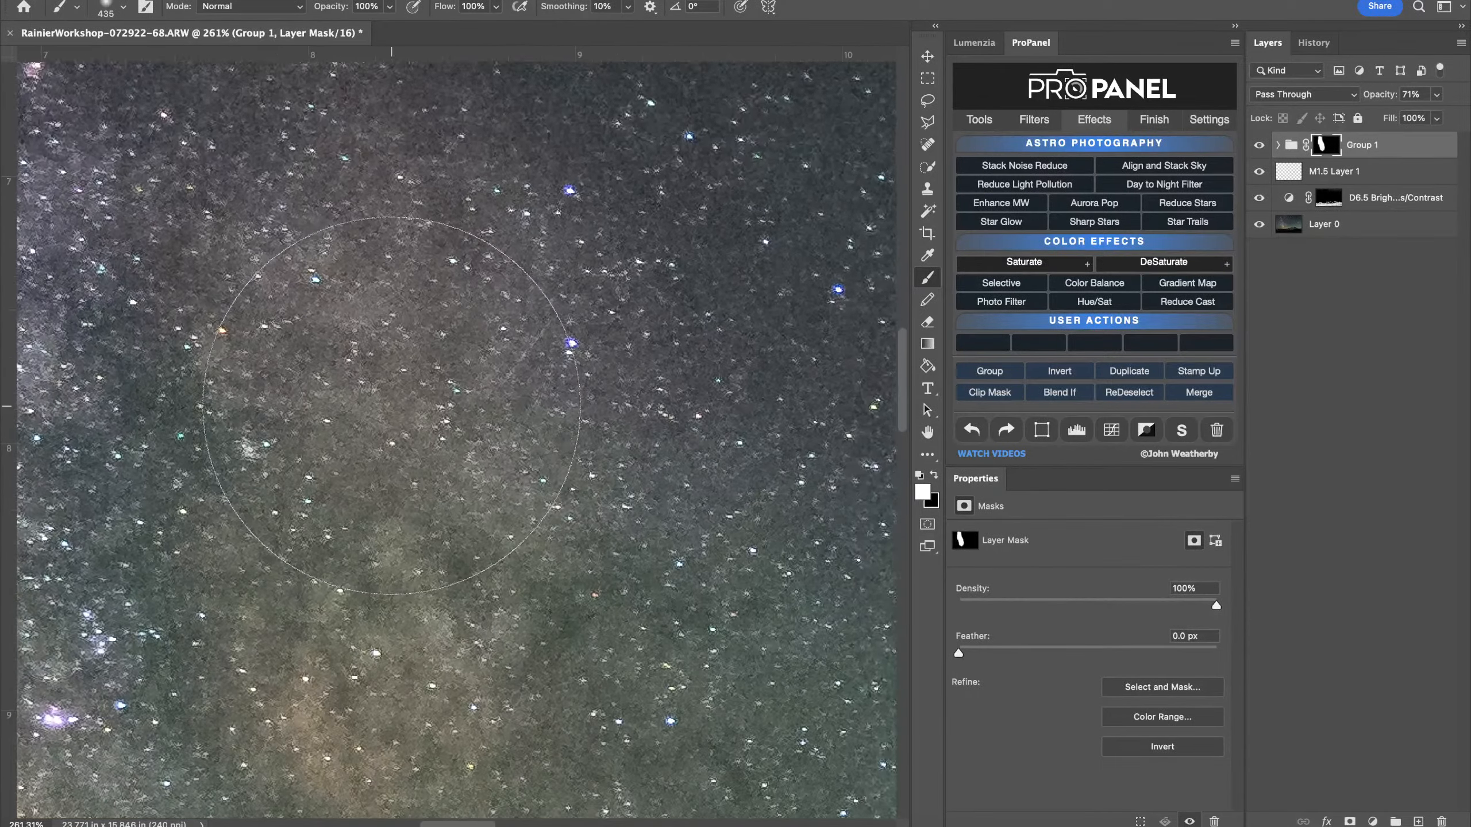
pyautogui.scroll(2, 392, 406)
pyautogui.scroll(-7, 391, 405)
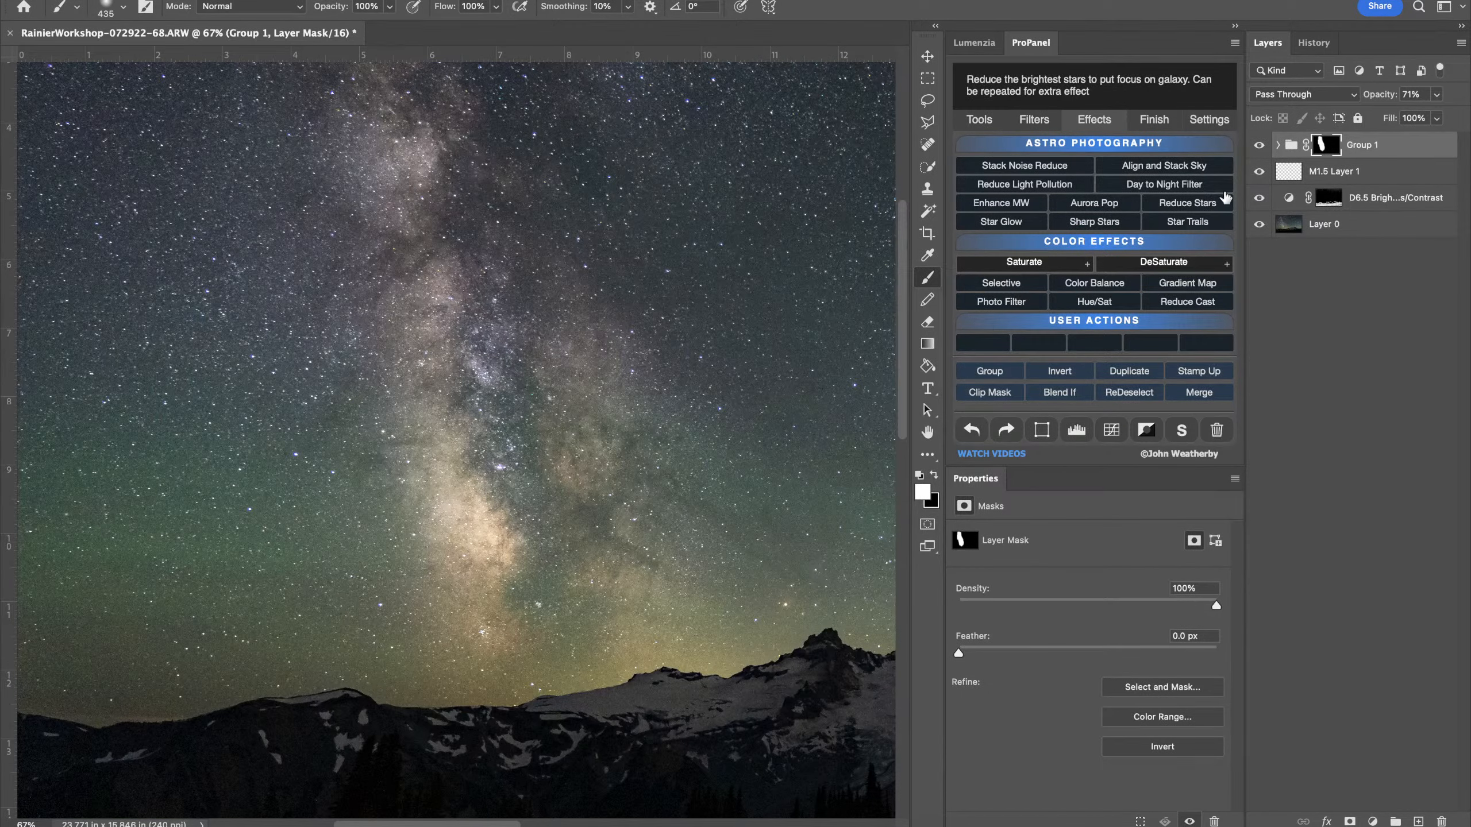
pyautogui.click(1364, 230)
pyautogui.click(1196, 204)
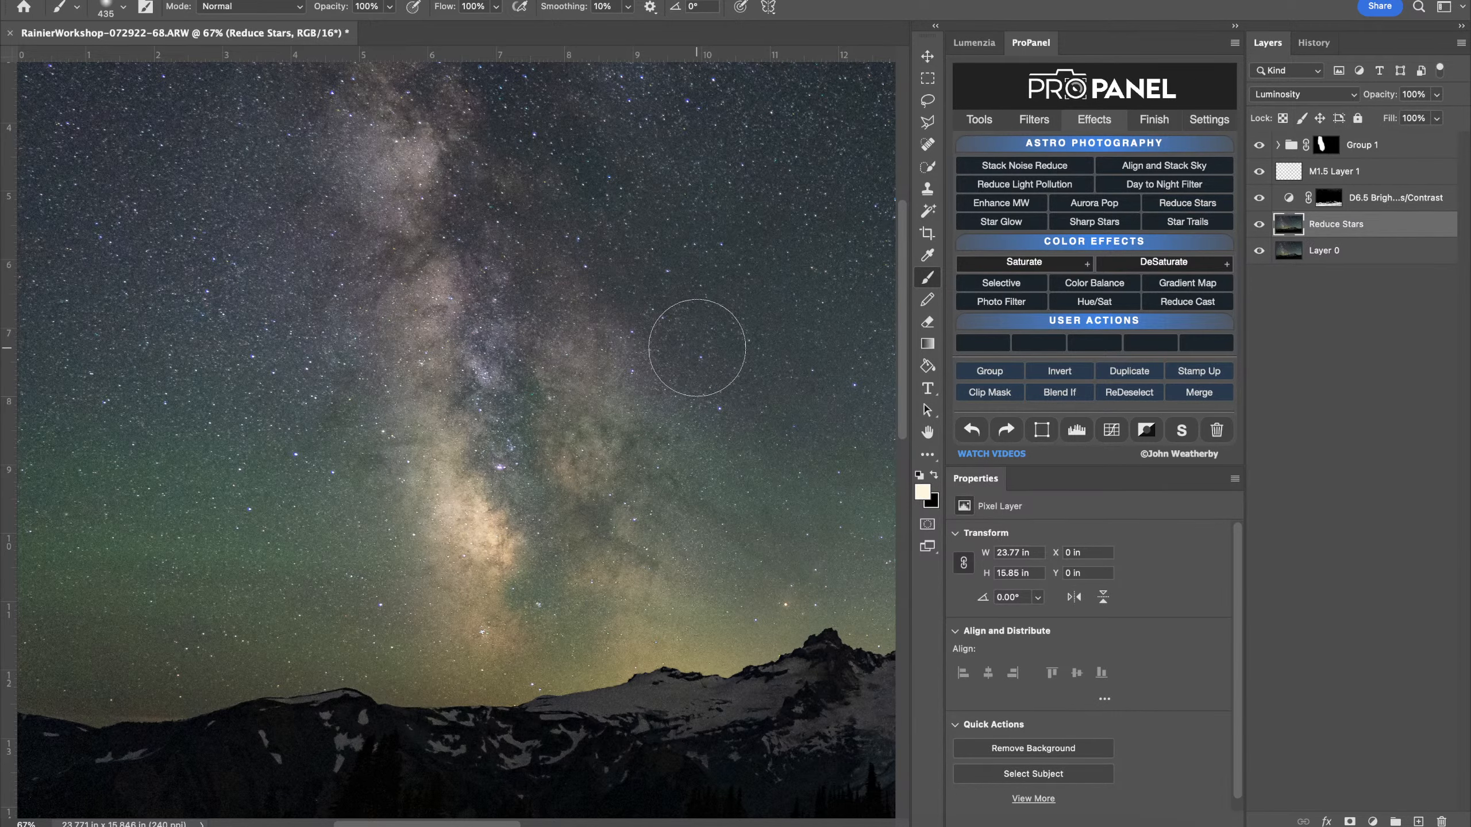
# Compare the Milky Way's stars at high magnification with the Reduce Stars layer hidden and shown
pyautogui.press('super+plus')
pyautogui.press('super+plus')
pyautogui.press('super+plus')
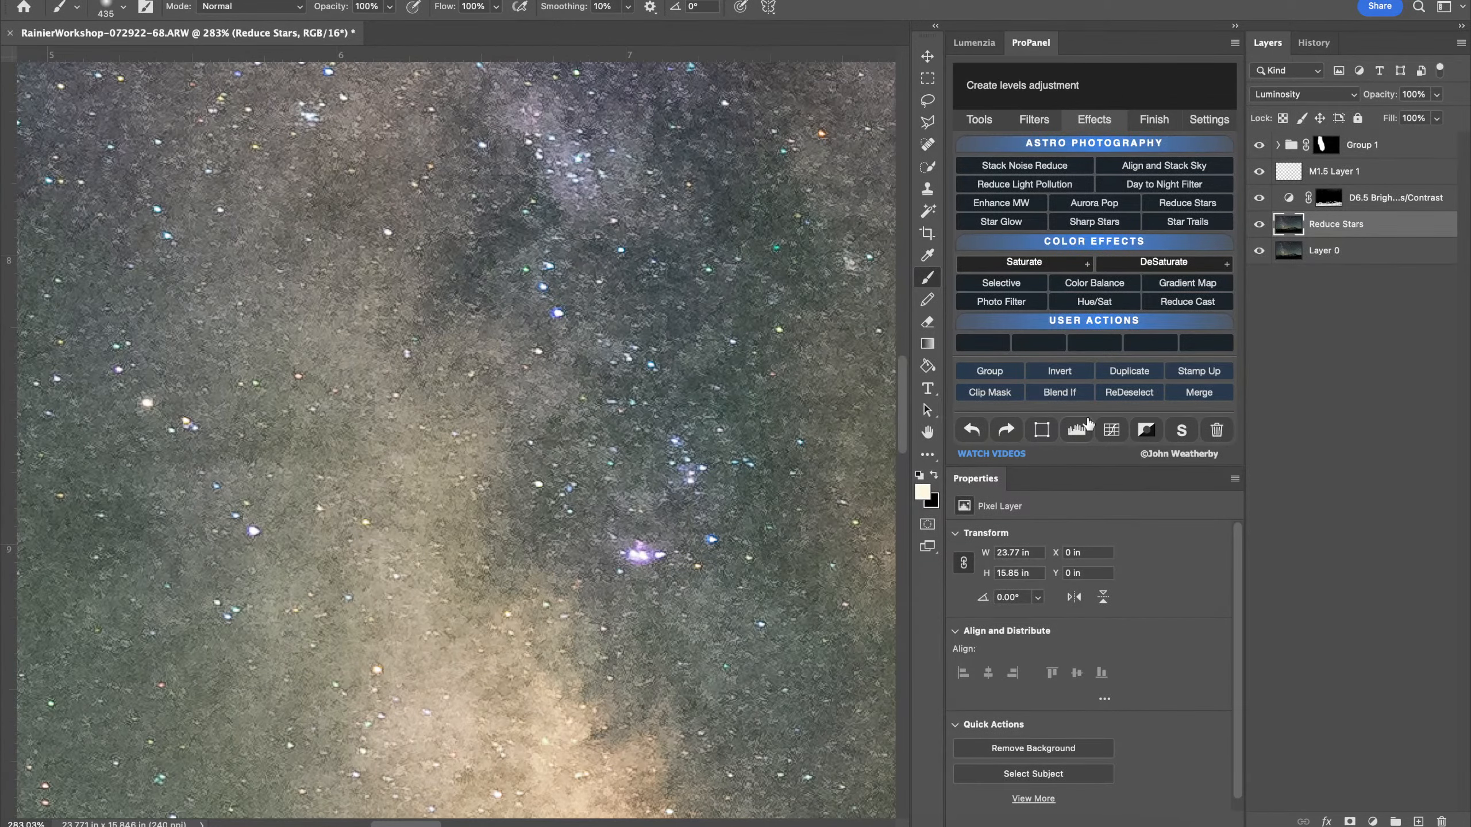
pyautogui.click(1258, 224)
pyautogui.click(1258, 224)
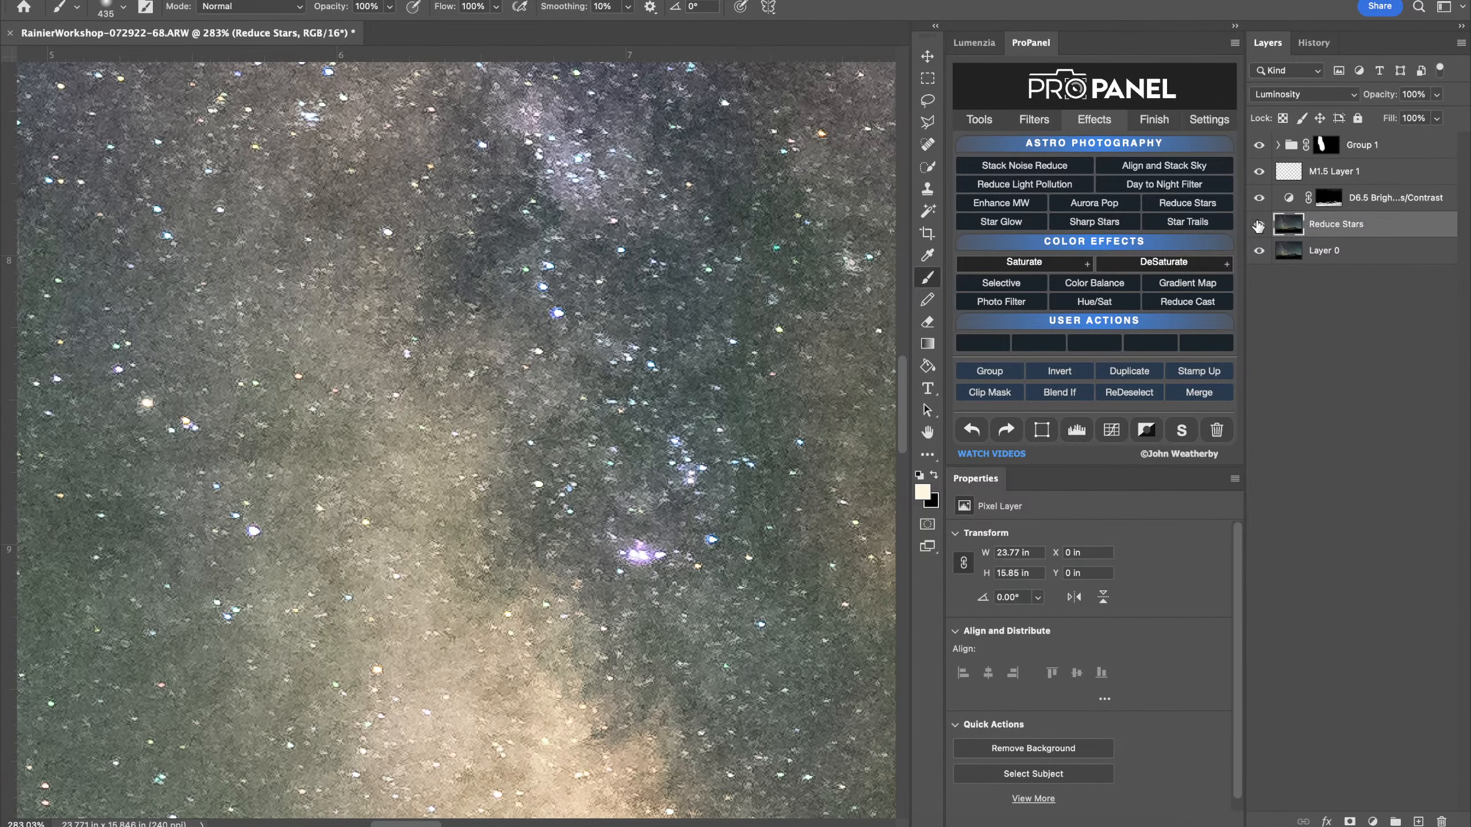
pyautogui.click(1259, 224)
pyautogui.click(1258, 224)
pyautogui.click(1259, 224)
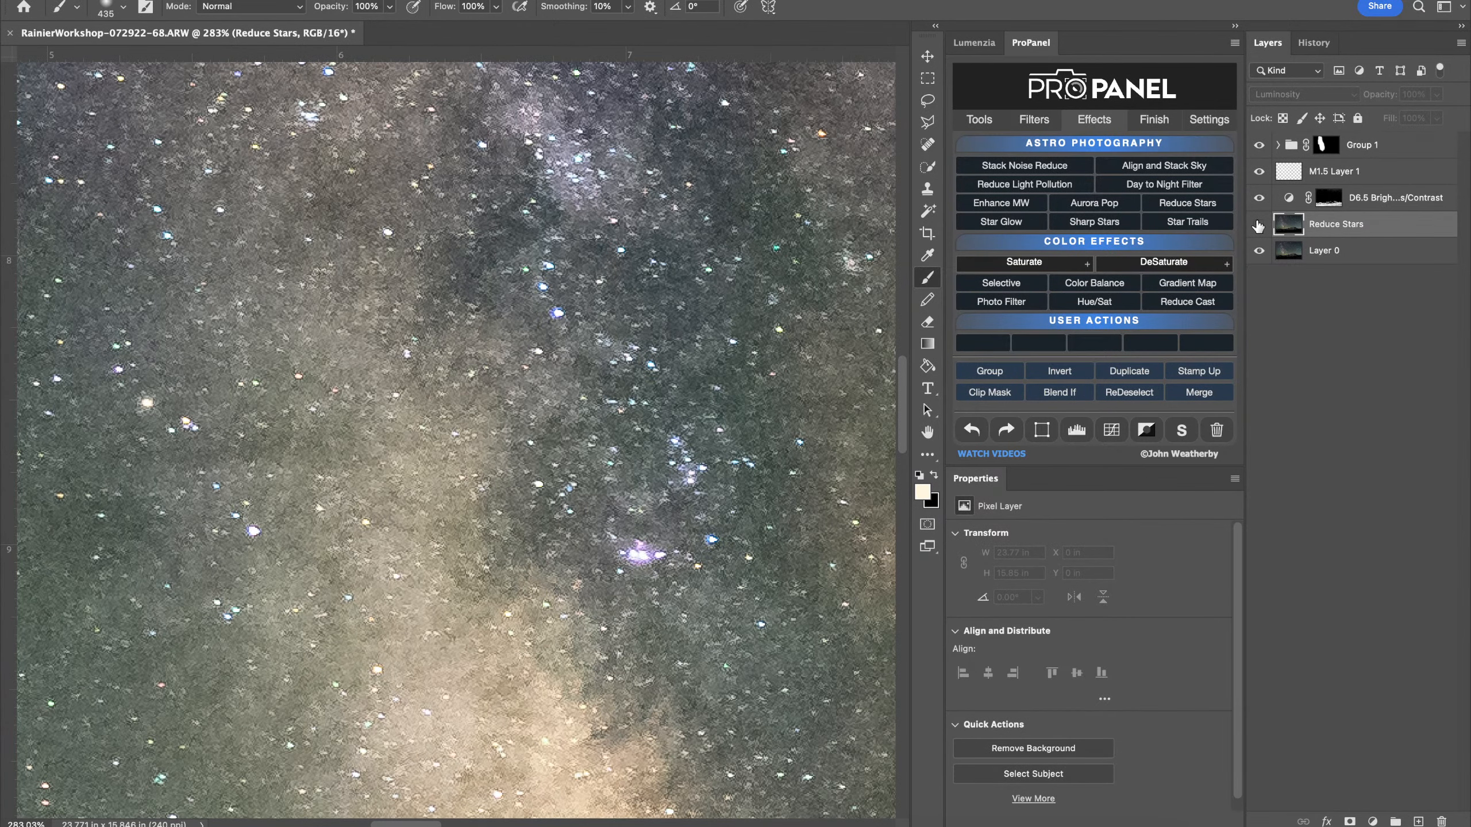
pyautogui.click(1259, 224)
pyautogui.click(1258, 224)
pyautogui.click(1259, 224)
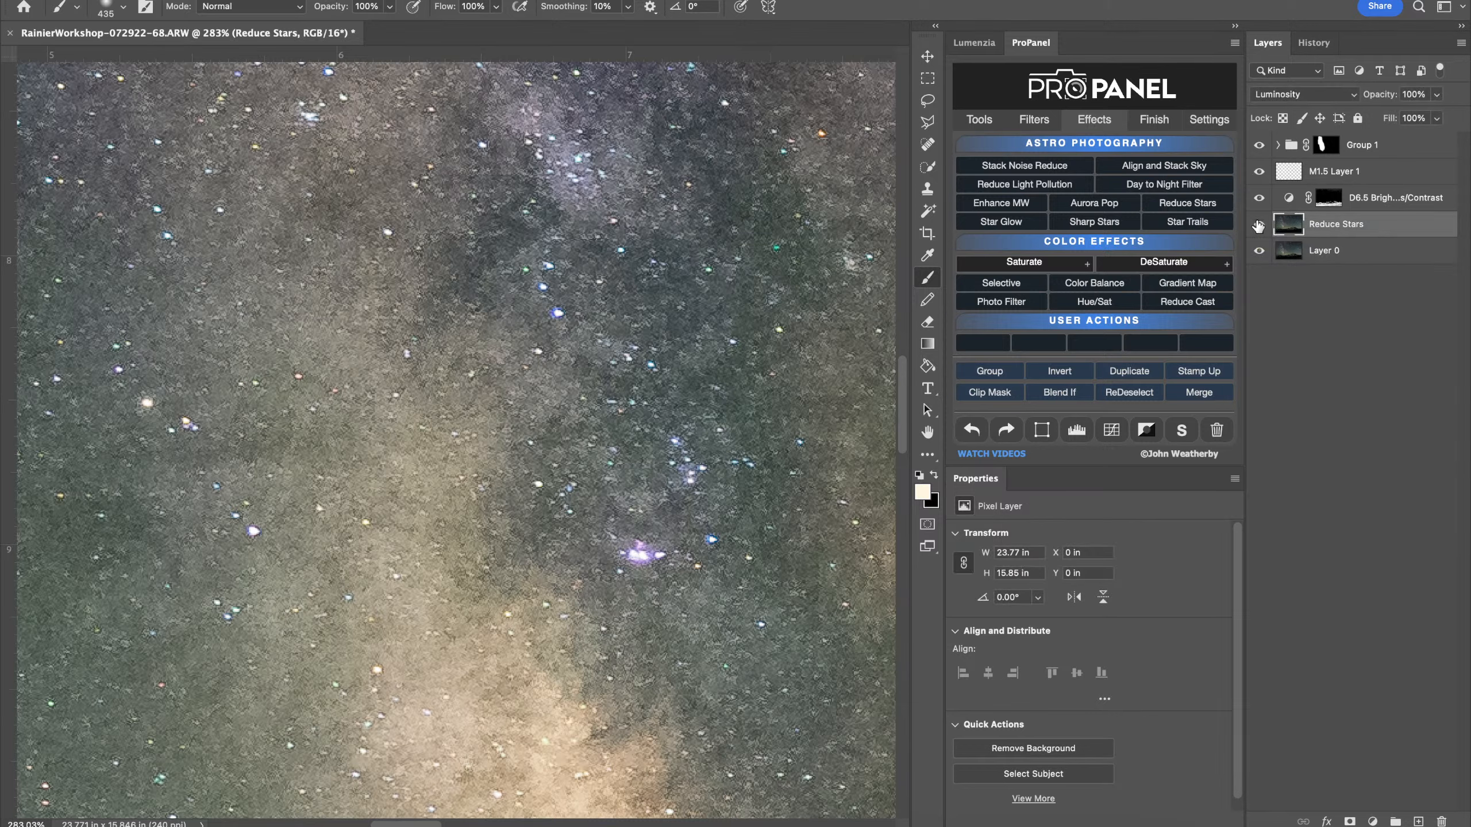
# Lower the Reduce Stars layer's opacity to 50% and check its effect on the whole image
pyautogui.scroll(-10, 561, 496)
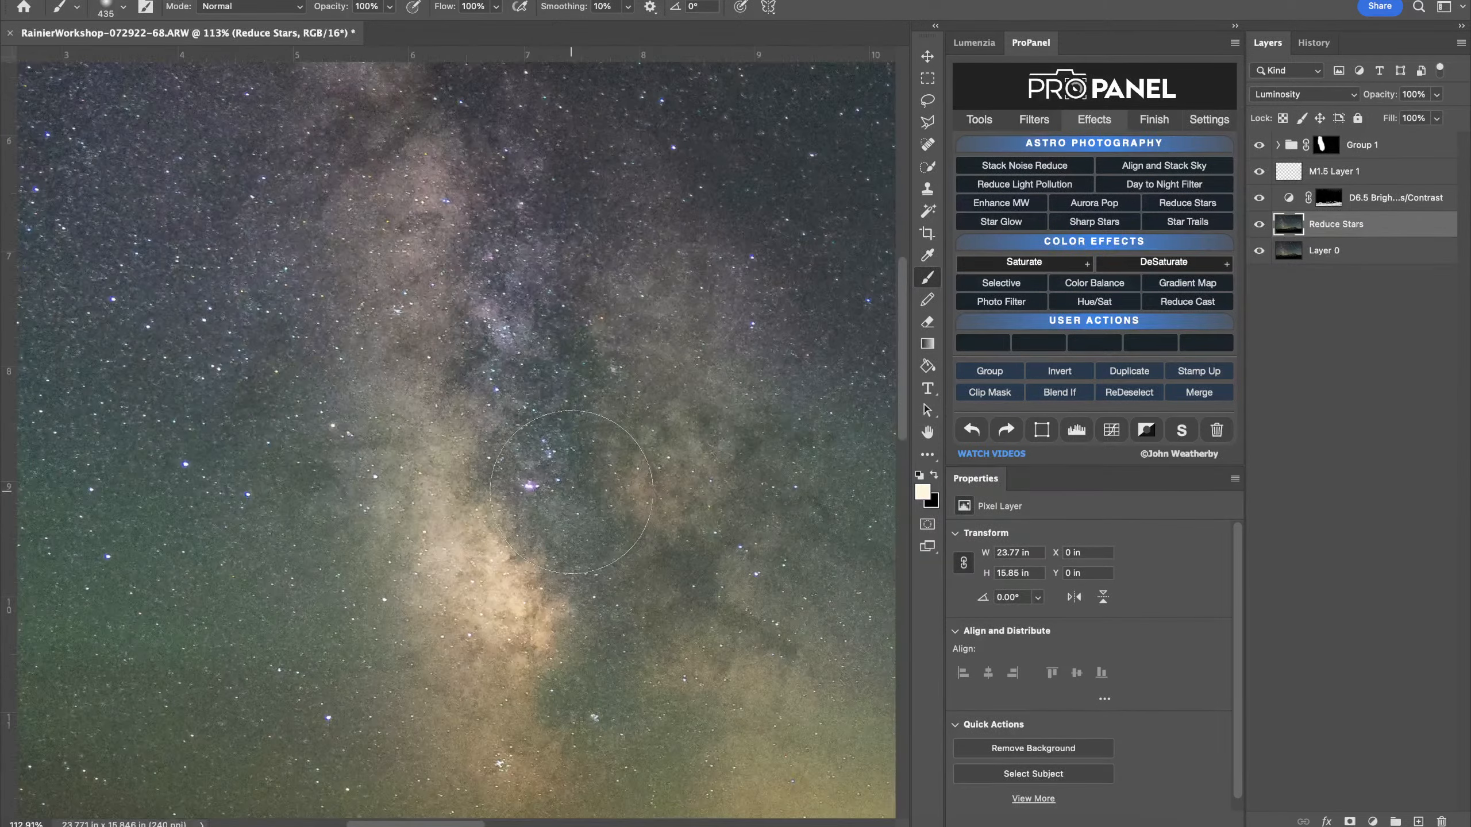
pyautogui.scroll(-6, 562, 496)
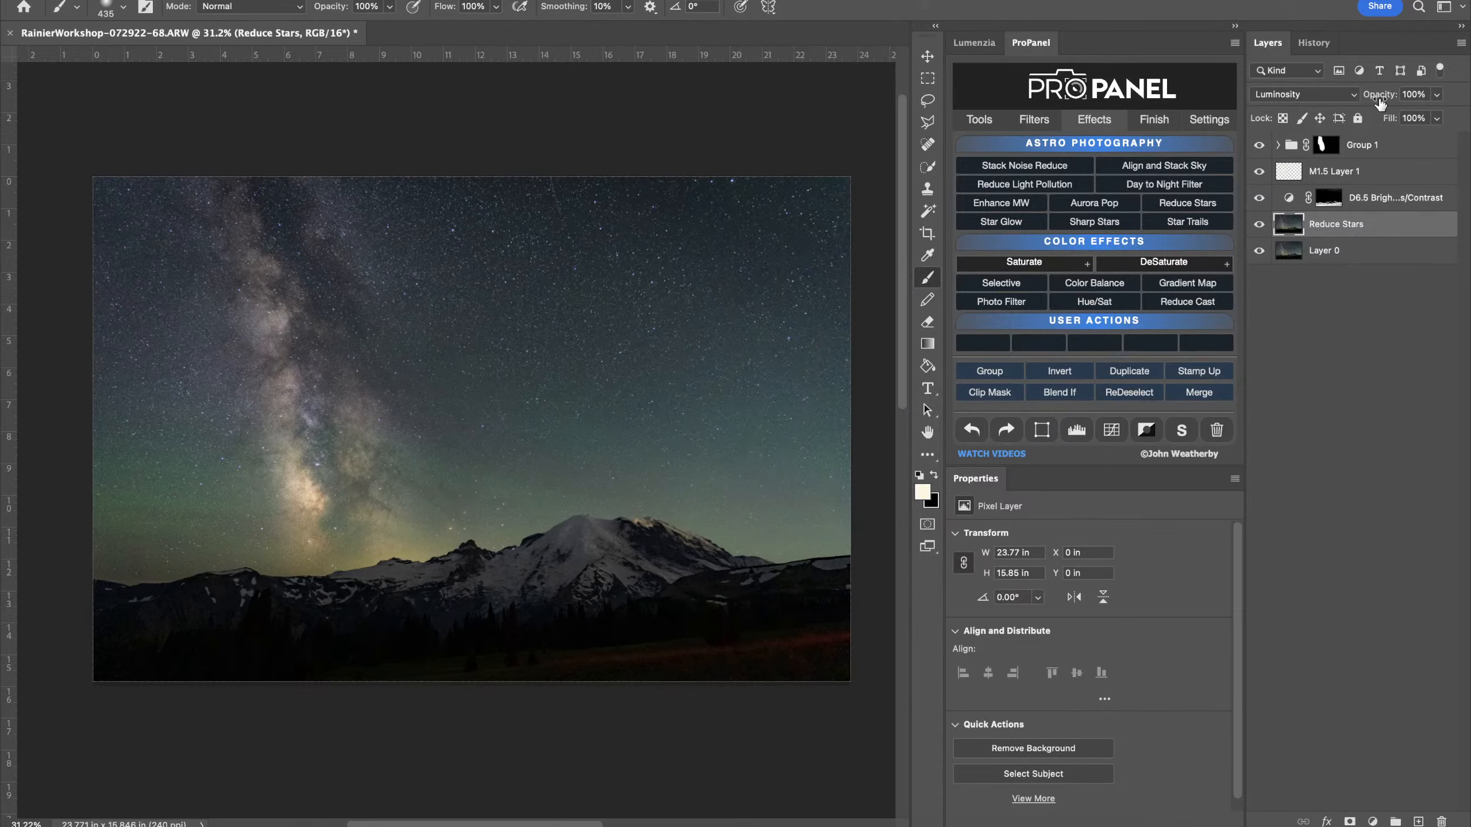
pyautogui.moveTo(1380, 102); pyautogui.dragTo(1335, 106)
pyautogui.click(1259, 223)
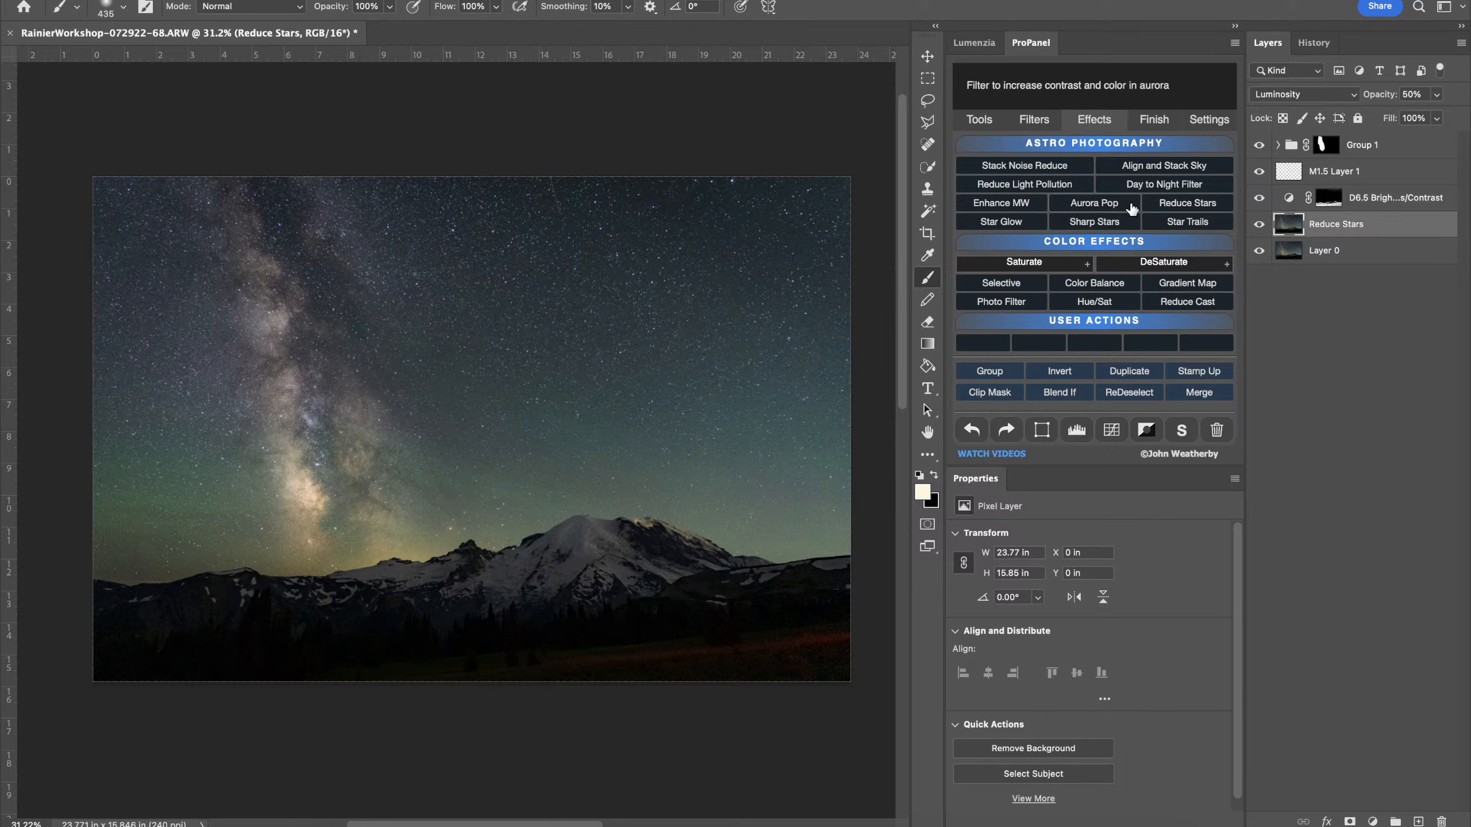
# Try a Lumenzia Vignette layer above Group 1, and delete it again
pyautogui.click(974, 42)
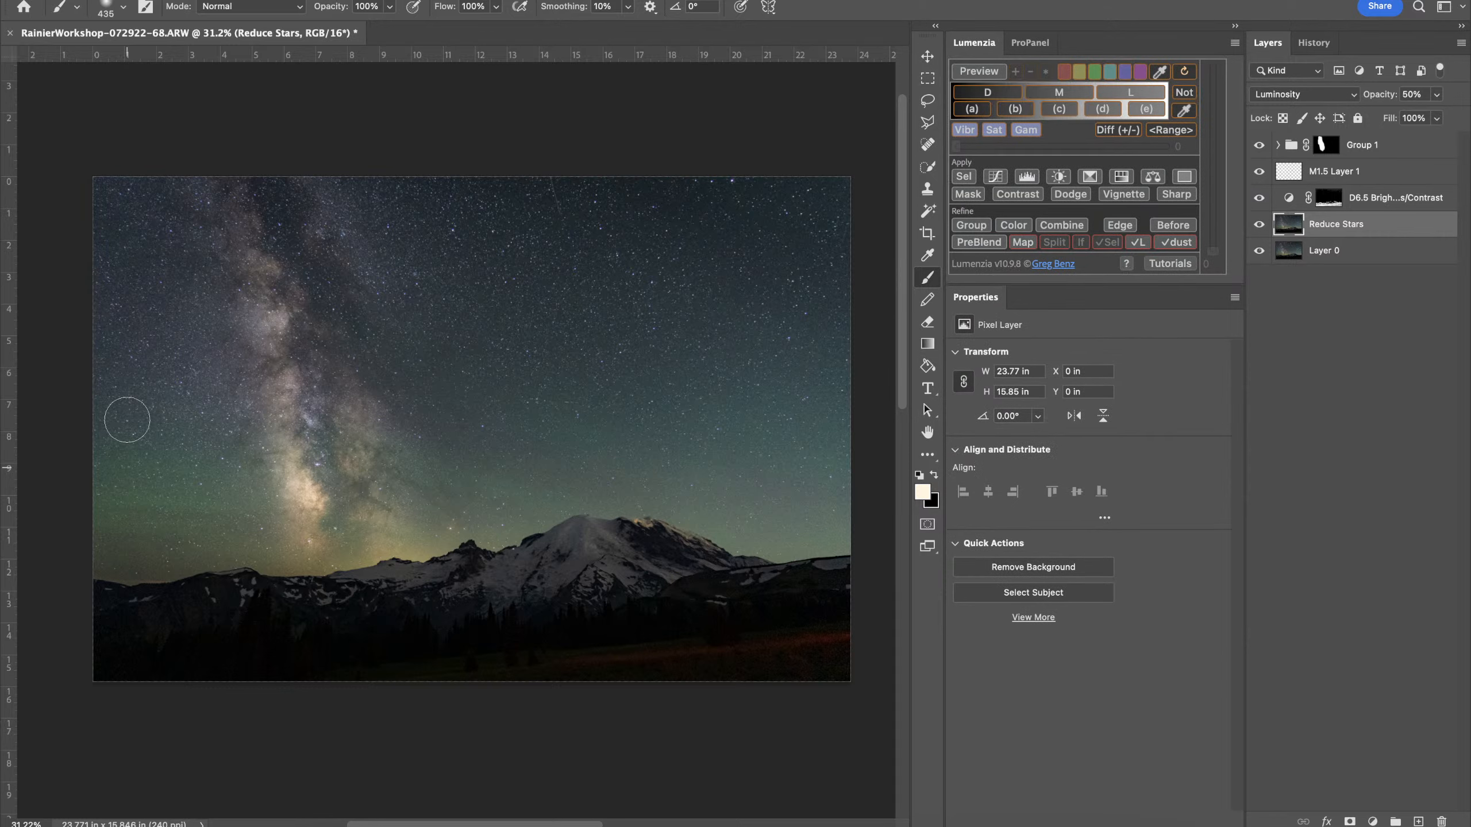
pyautogui.click(1392, 146)
pyautogui.click(1138, 191)
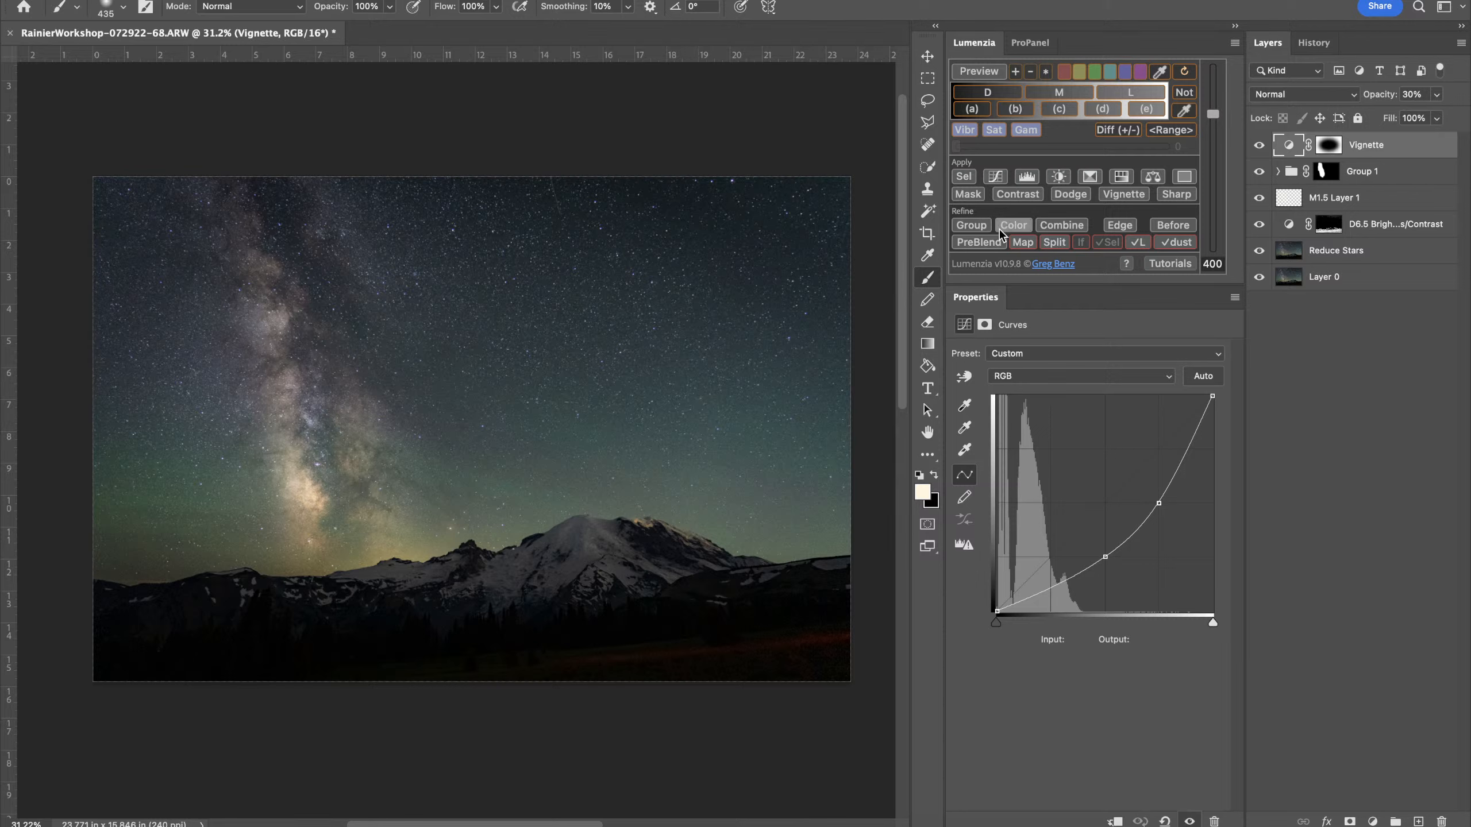
pyautogui.press('Delete')
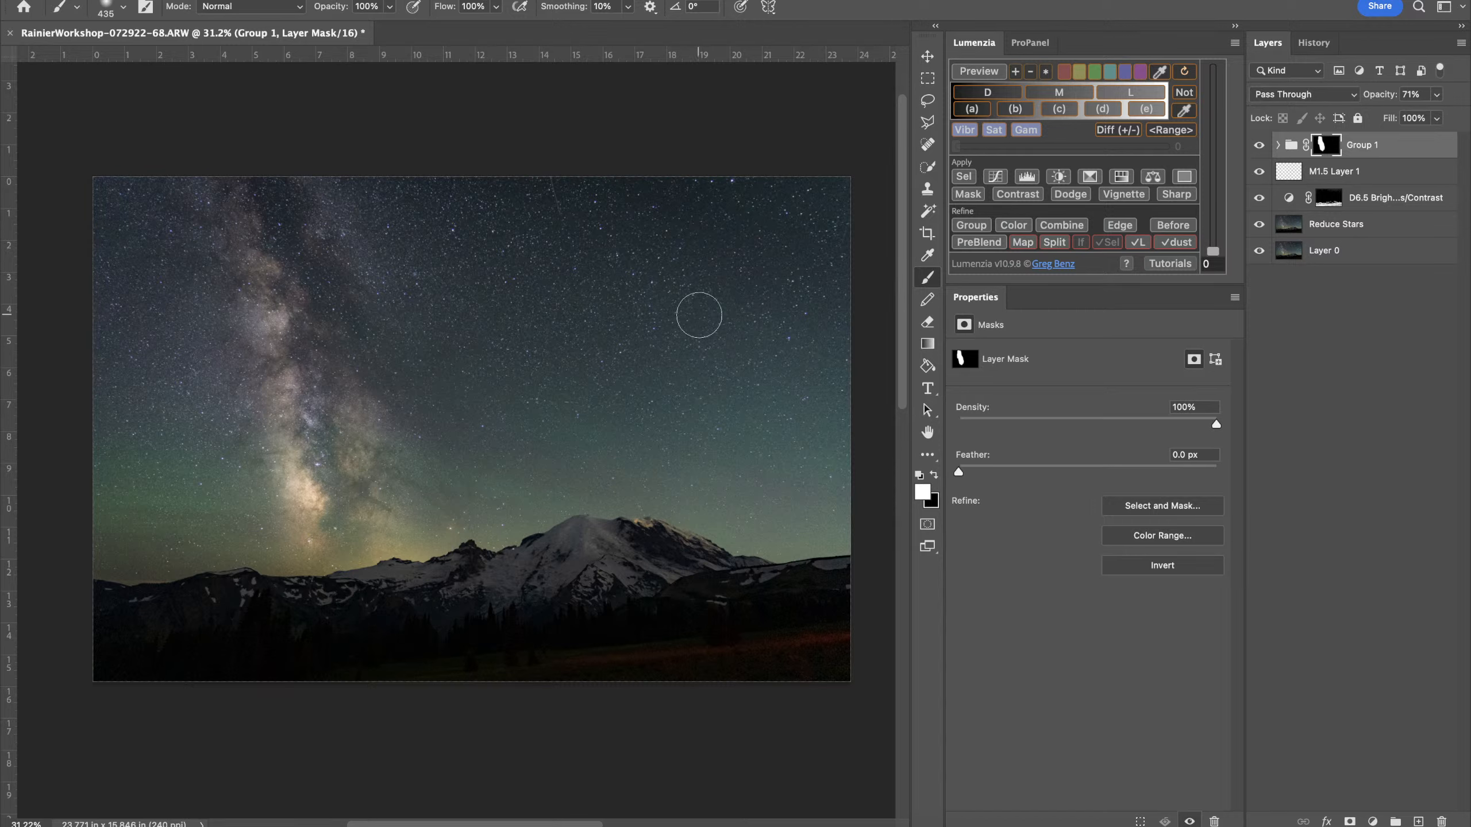
# Add a Brightness/Contrast adjustment above Group 1 with brightness -44 and contrast 39, and invert its mask to black
pyautogui.click(1368, 819)
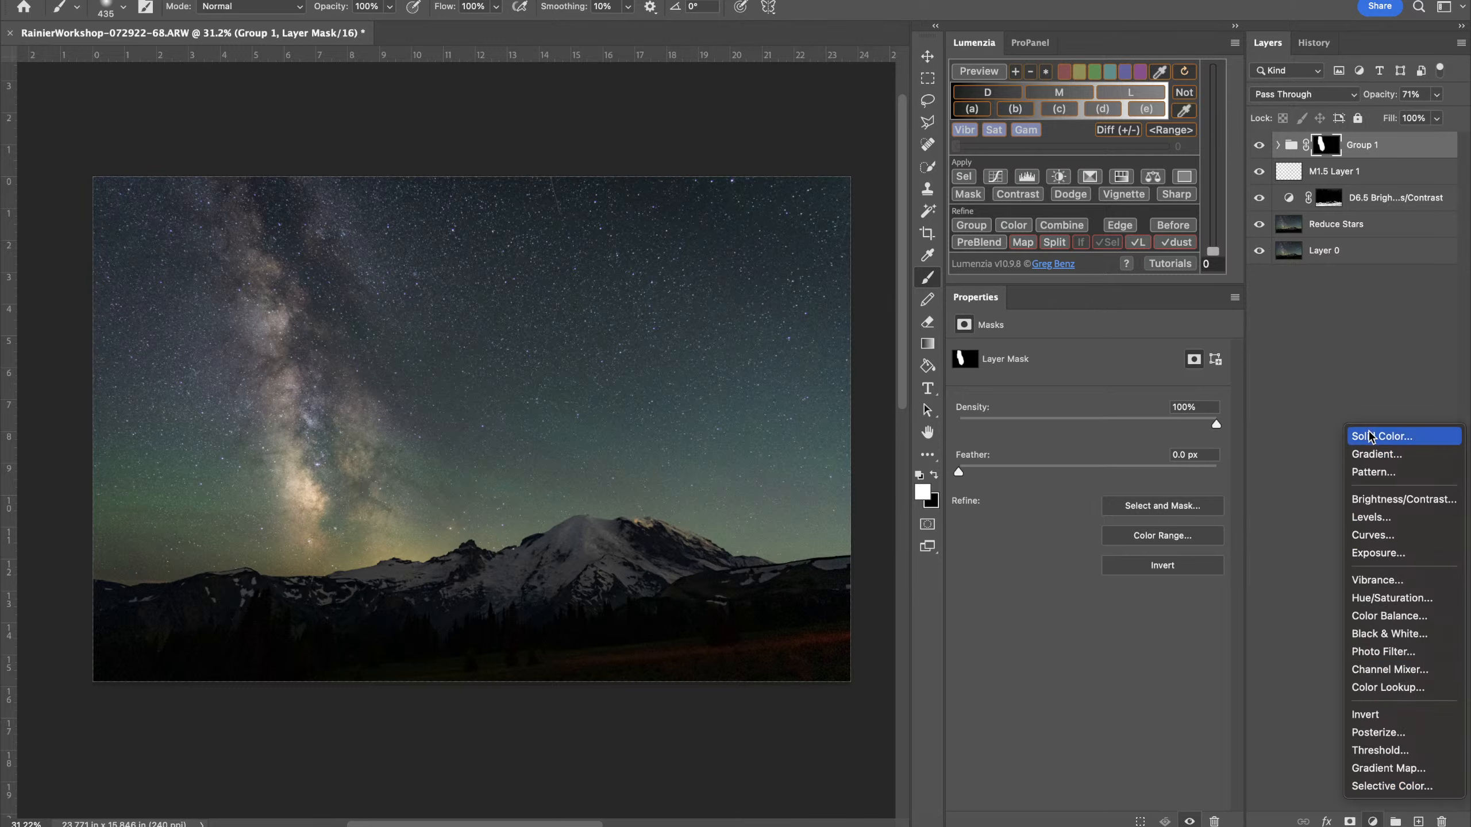
pyautogui.click(1373, 498)
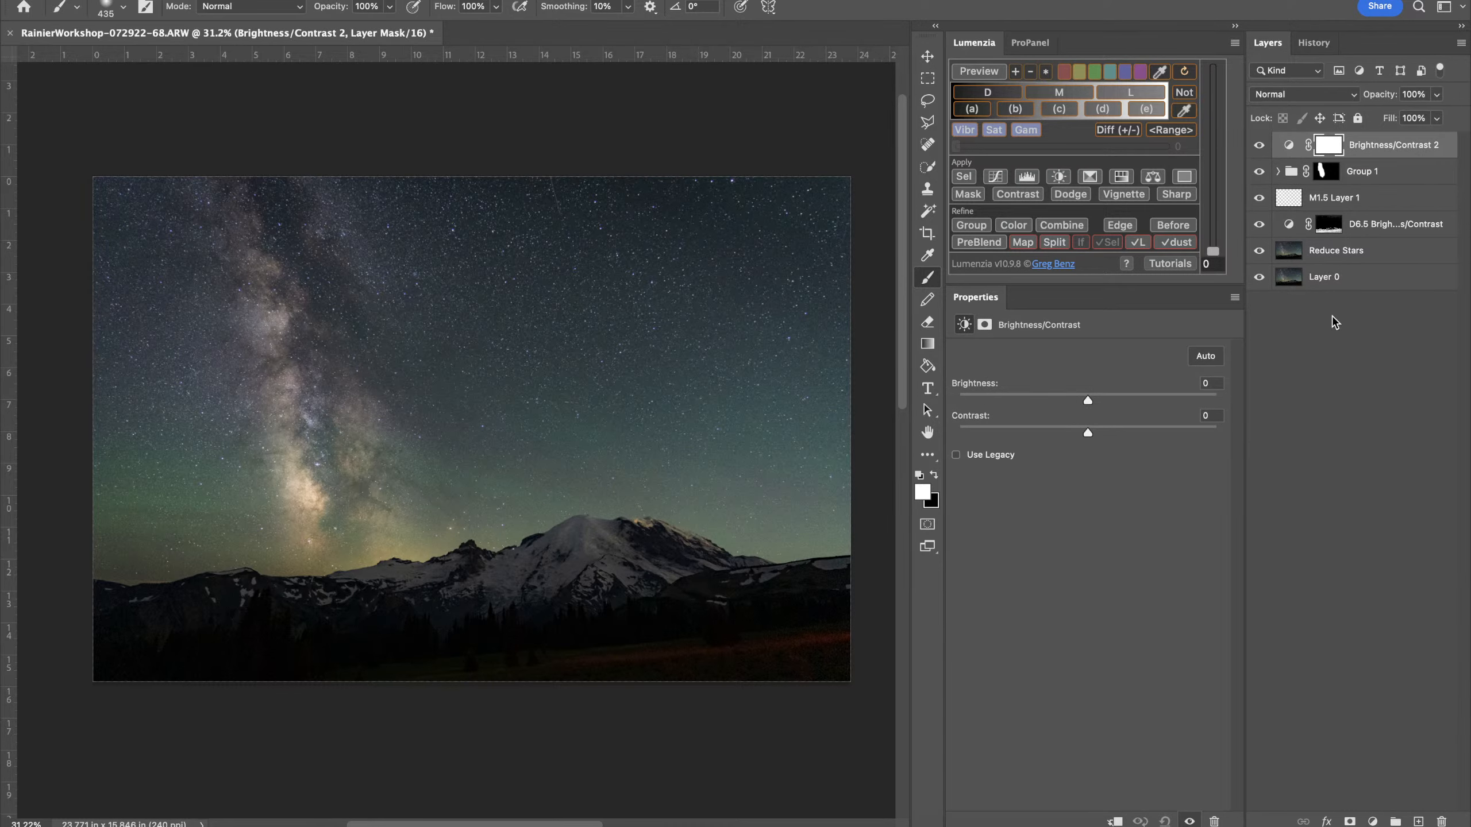
pyautogui.click(1372, 821)
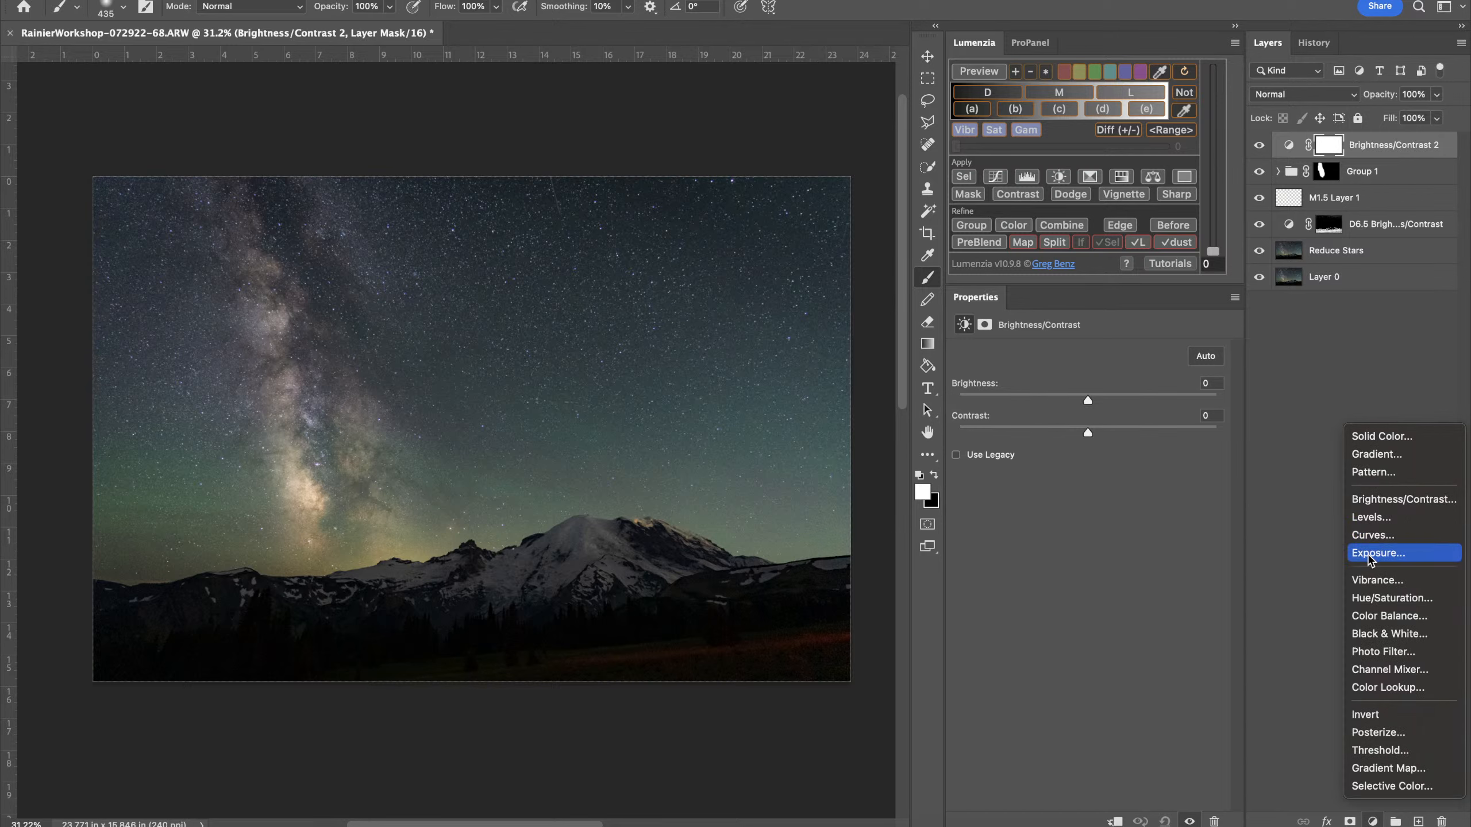
pyautogui.click(1370, 410)
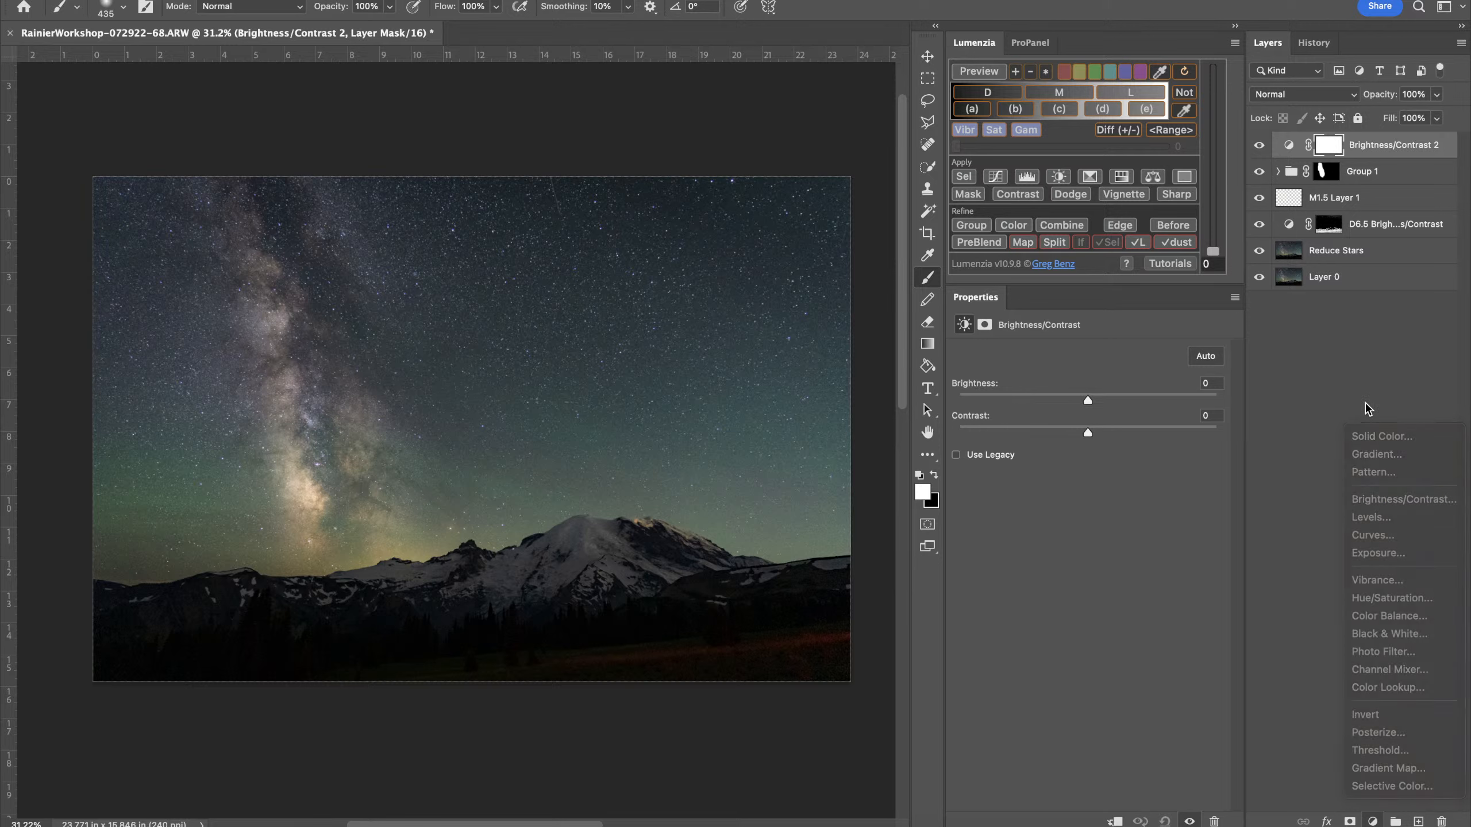
pyautogui.moveTo(1022, 391); pyautogui.dragTo(1136, 431)
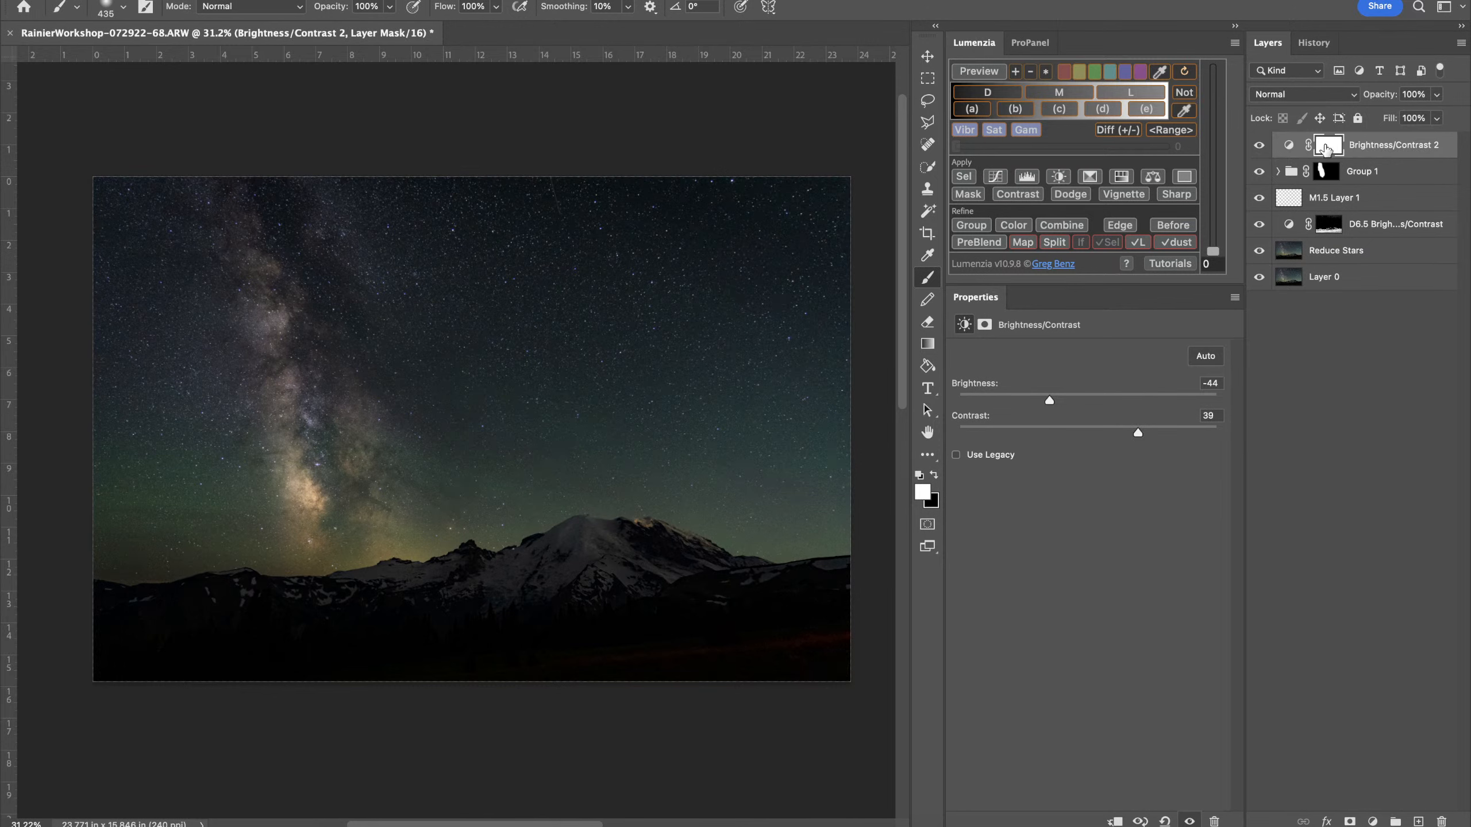
pyautogui.hotkey('ctrl', 'i')
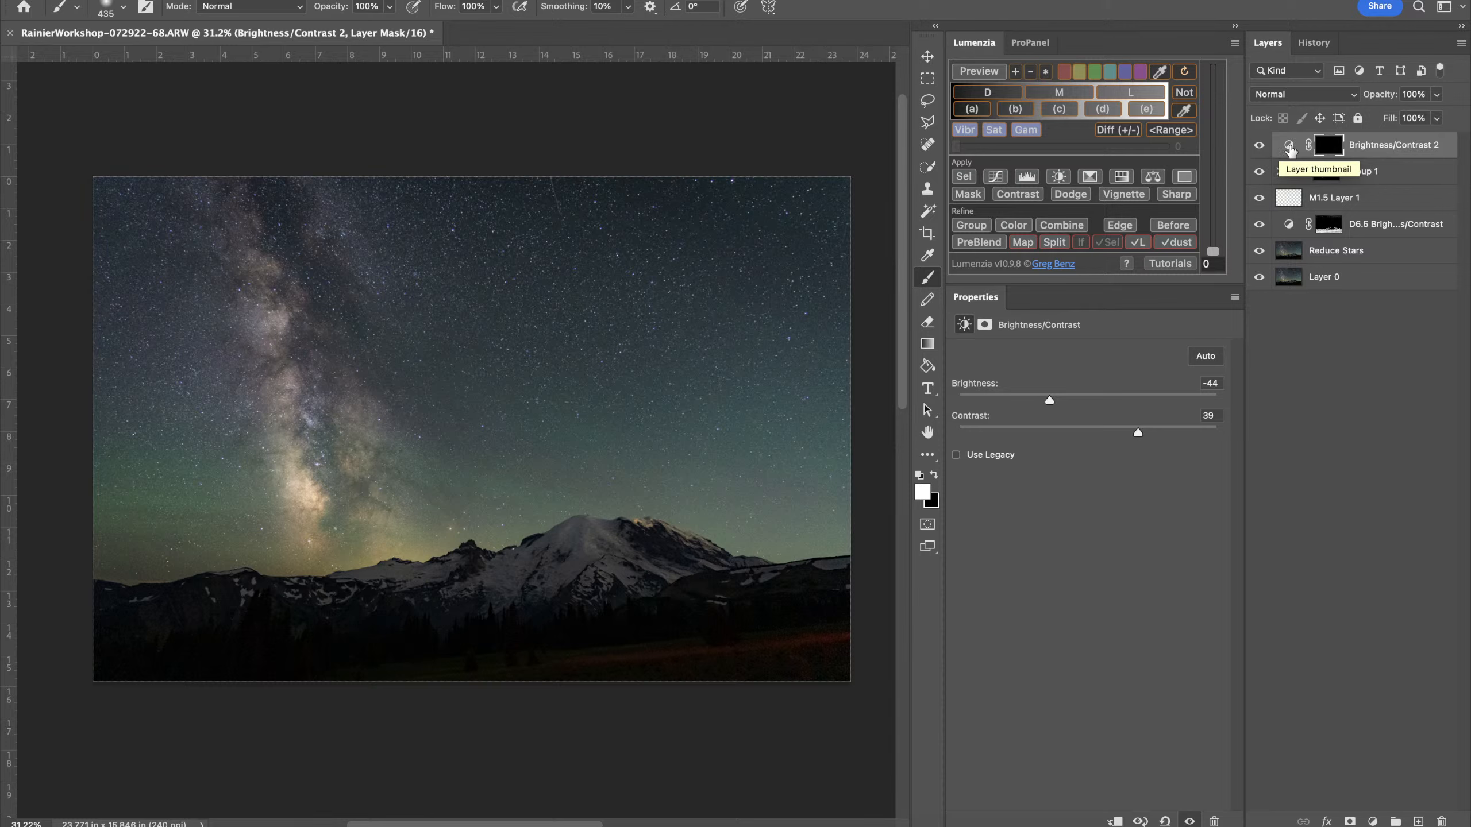
# Paint white over the open sky above the main peak on the Brightness/Contrast 2 mask with a brush of about 3800 px at 3% flow
pyautogui.press(']')
pyautogui.press(']')
pyautogui.press(']')
pyautogui.press(']')
pyautogui.press(']')
pyautogui.press(']')
pyautogui.press(']')
pyautogui.press(']')
pyautogui.press(']')
pyautogui.press(']')
pyautogui.press(']')
pyautogui.press(']')
pyautogui.press(']')
pyautogui.press(']')
pyautogui.press(']')
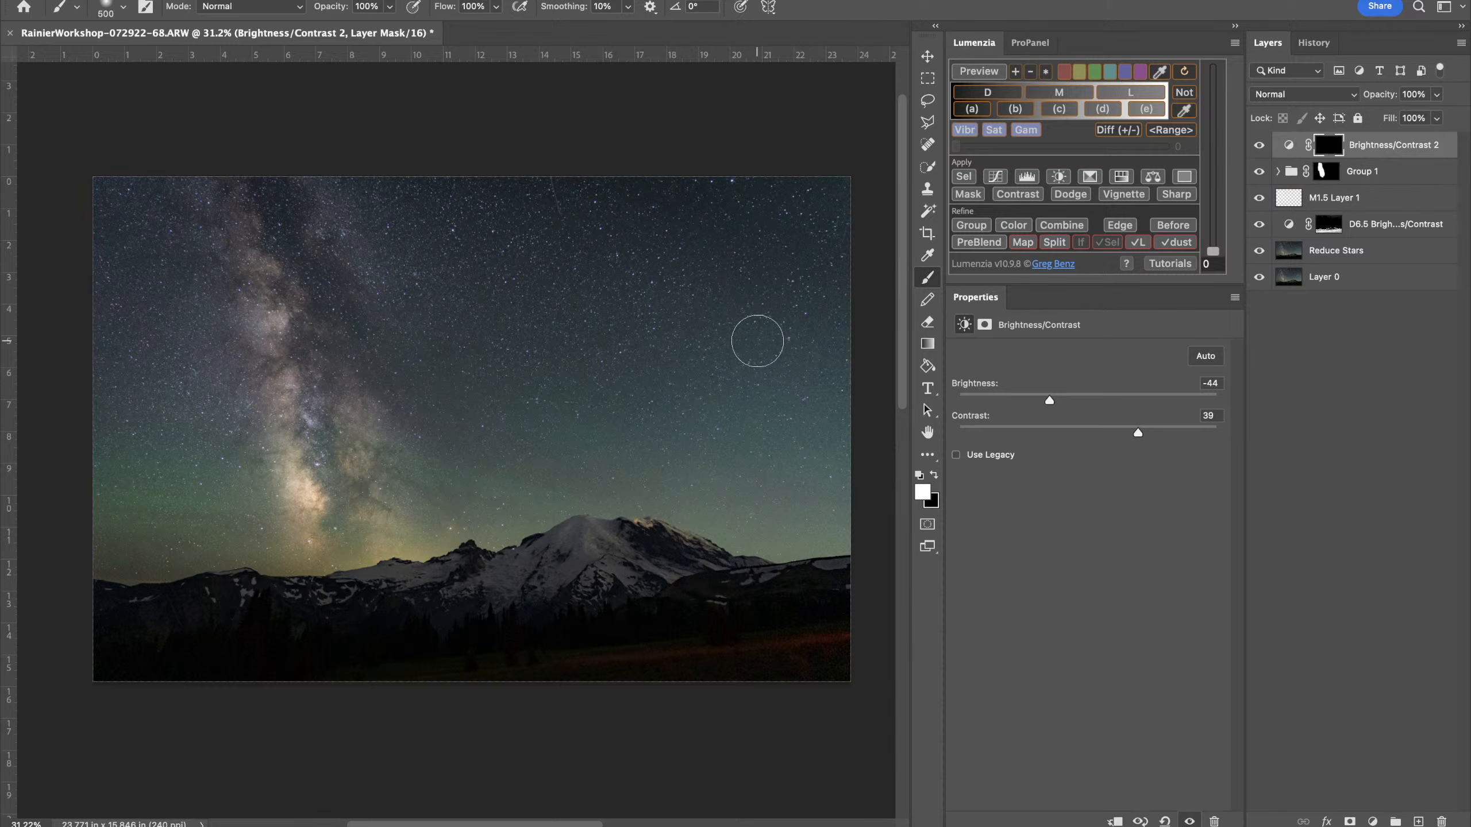
pyautogui.press(']')
pyautogui.press(']')
pyautogui.press(']')
pyautogui.press(']')
pyautogui.press(']')
pyautogui.press(']')
pyautogui.press(']')
pyautogui.press(']')
pyautogui.press(']')
pyautogui.press(']')
pyautogui.press(']')
pyautogui.press(']')
pyautogui.press(']')
pyautogui.press(']')
pyautogui.press(']')
pyautogui.press(']')
pyautogui.press(']')
pyautogui.moveTo(456, 11); pyautogui.dragTo(359, 10)
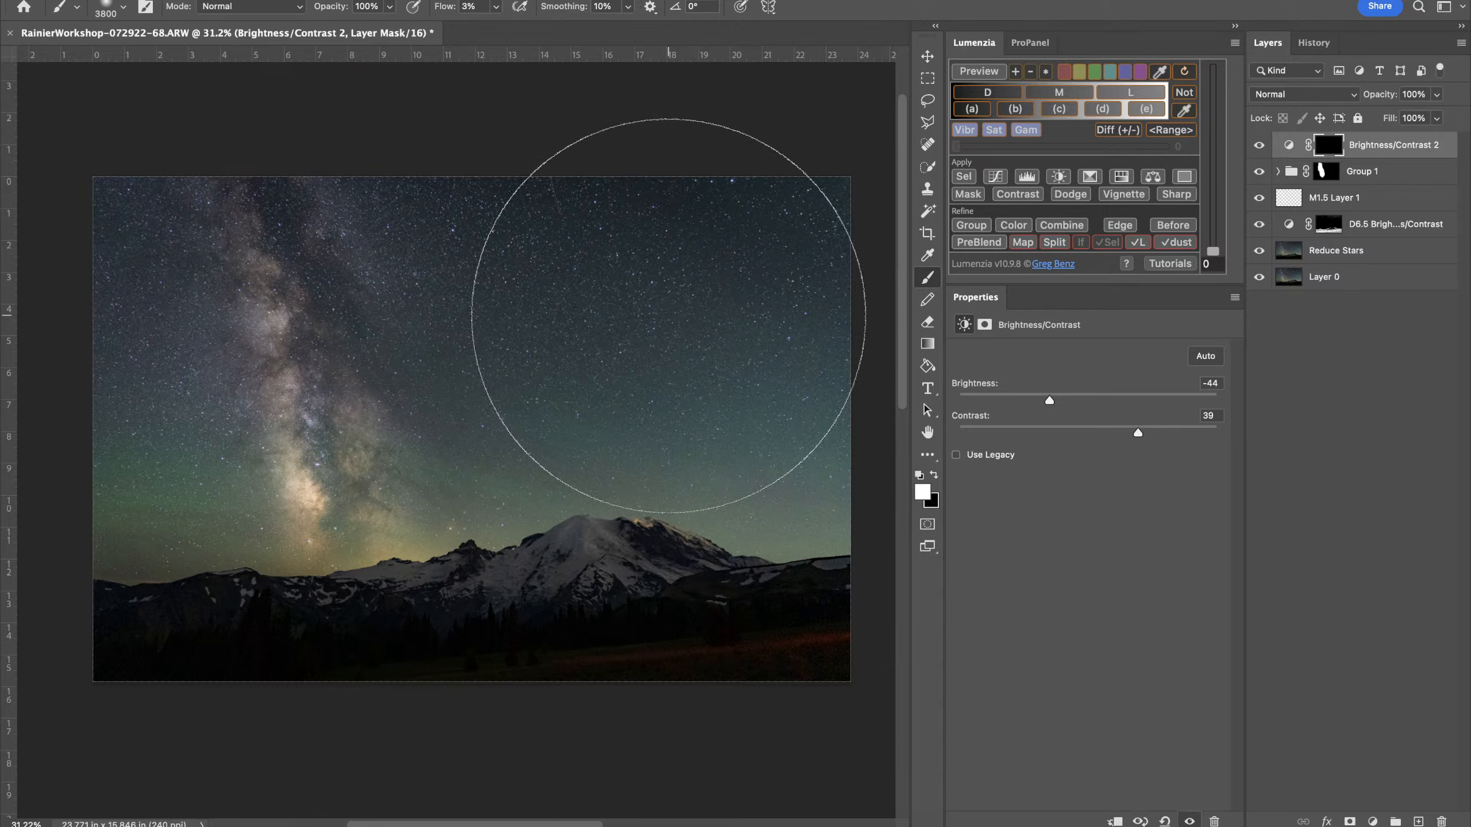
pyautogui.moveTo(669, 315); pyautogui.dragTo(682, 364)
pyautogui.moveTo(678, 292); pyautogui.dragTo(672, 258)
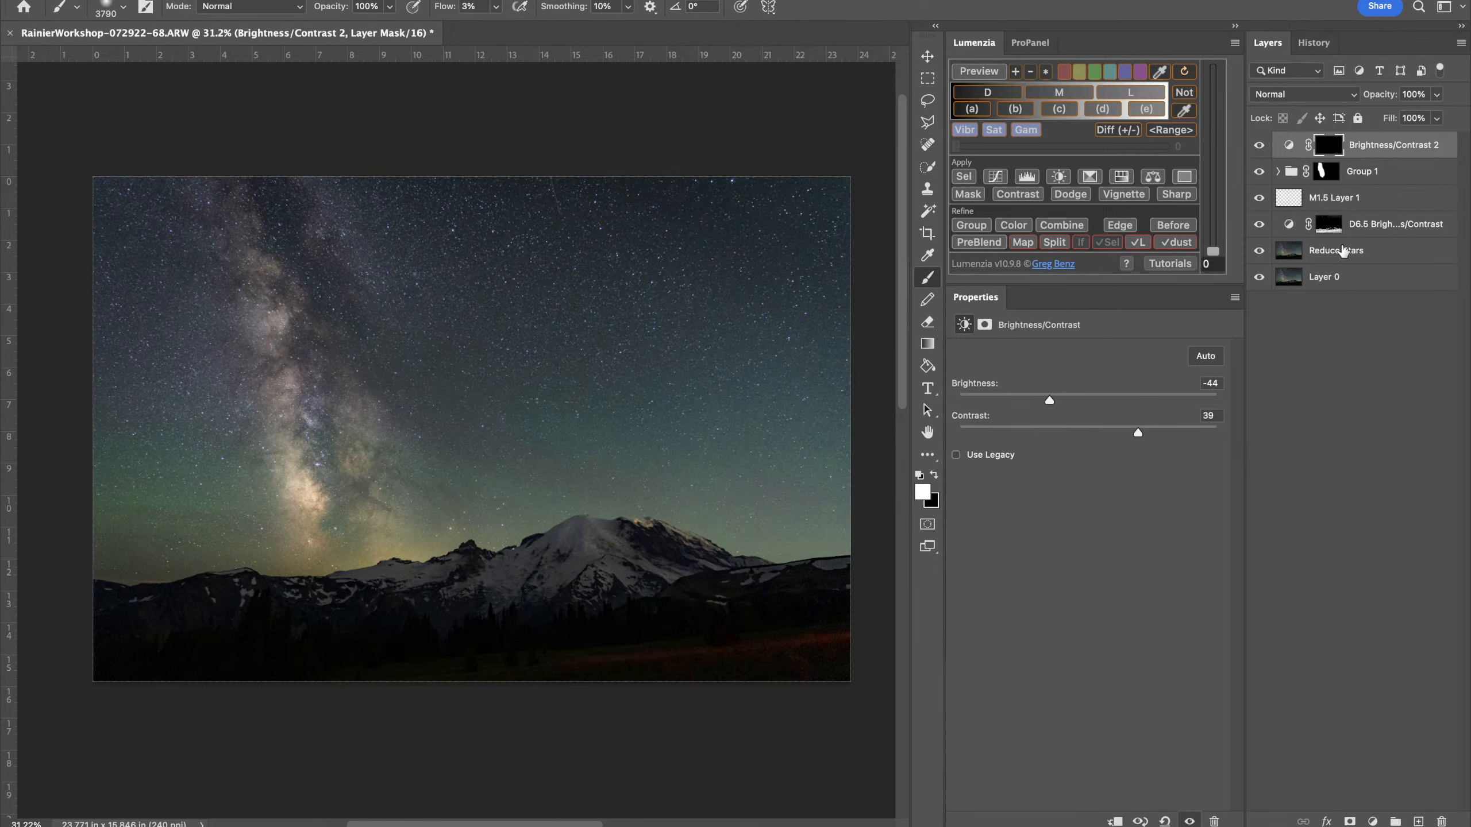
# Select the sky automatically from Layer 0
pyautogui.click(1364, 278)
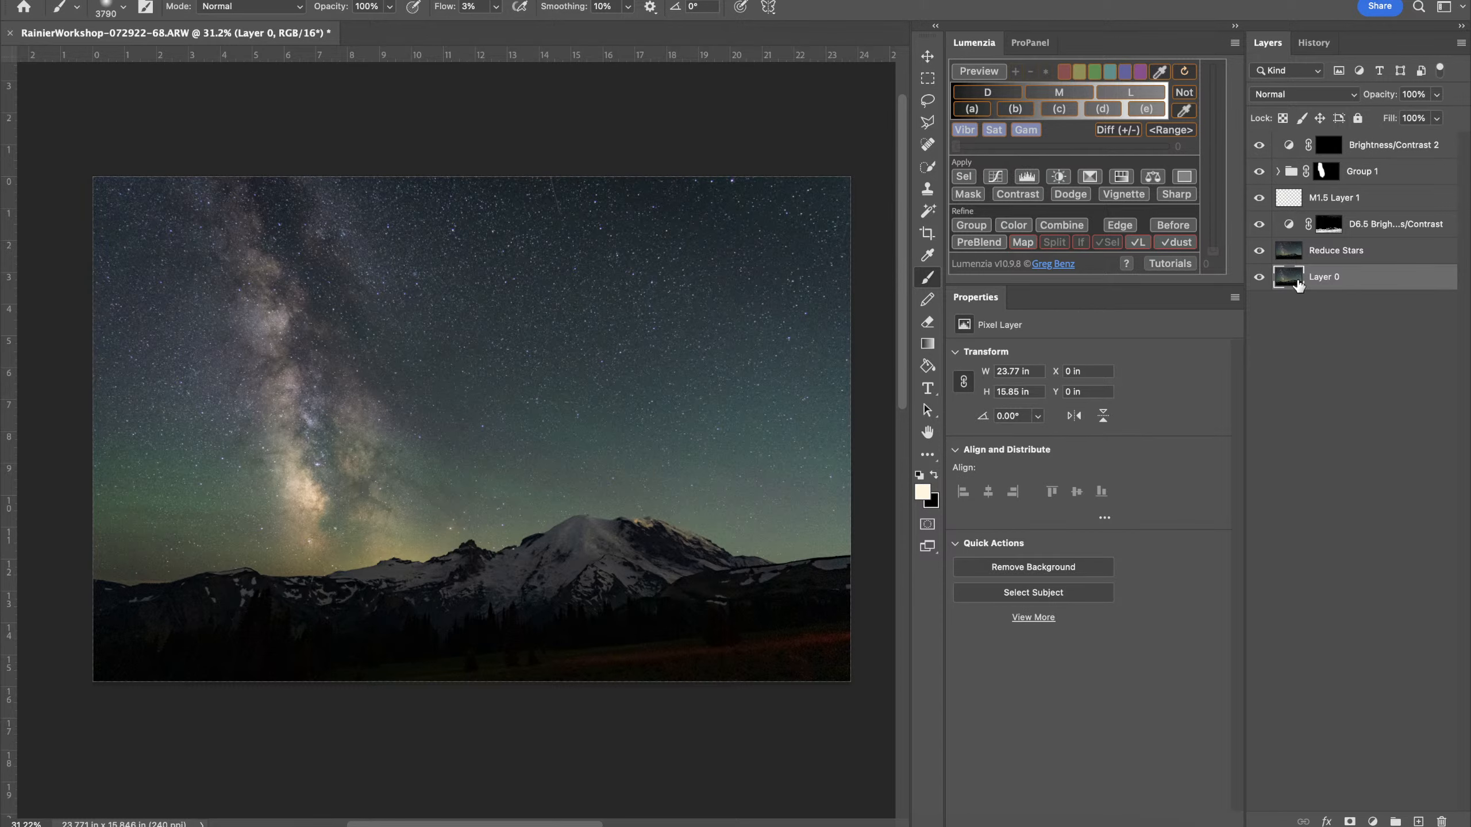
pyautogui.click(341, 0)
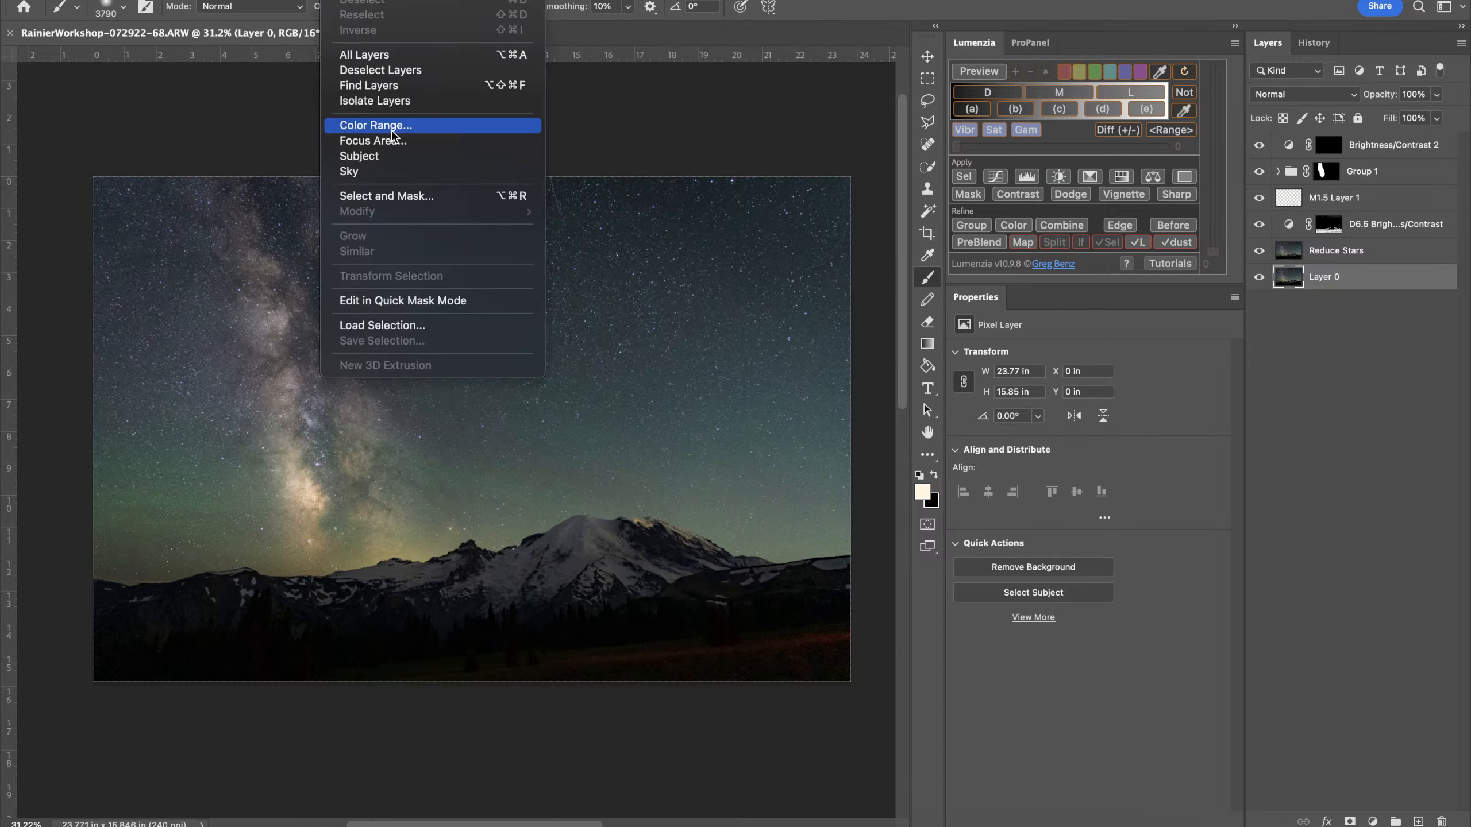
pyautogui.click(406, 173)
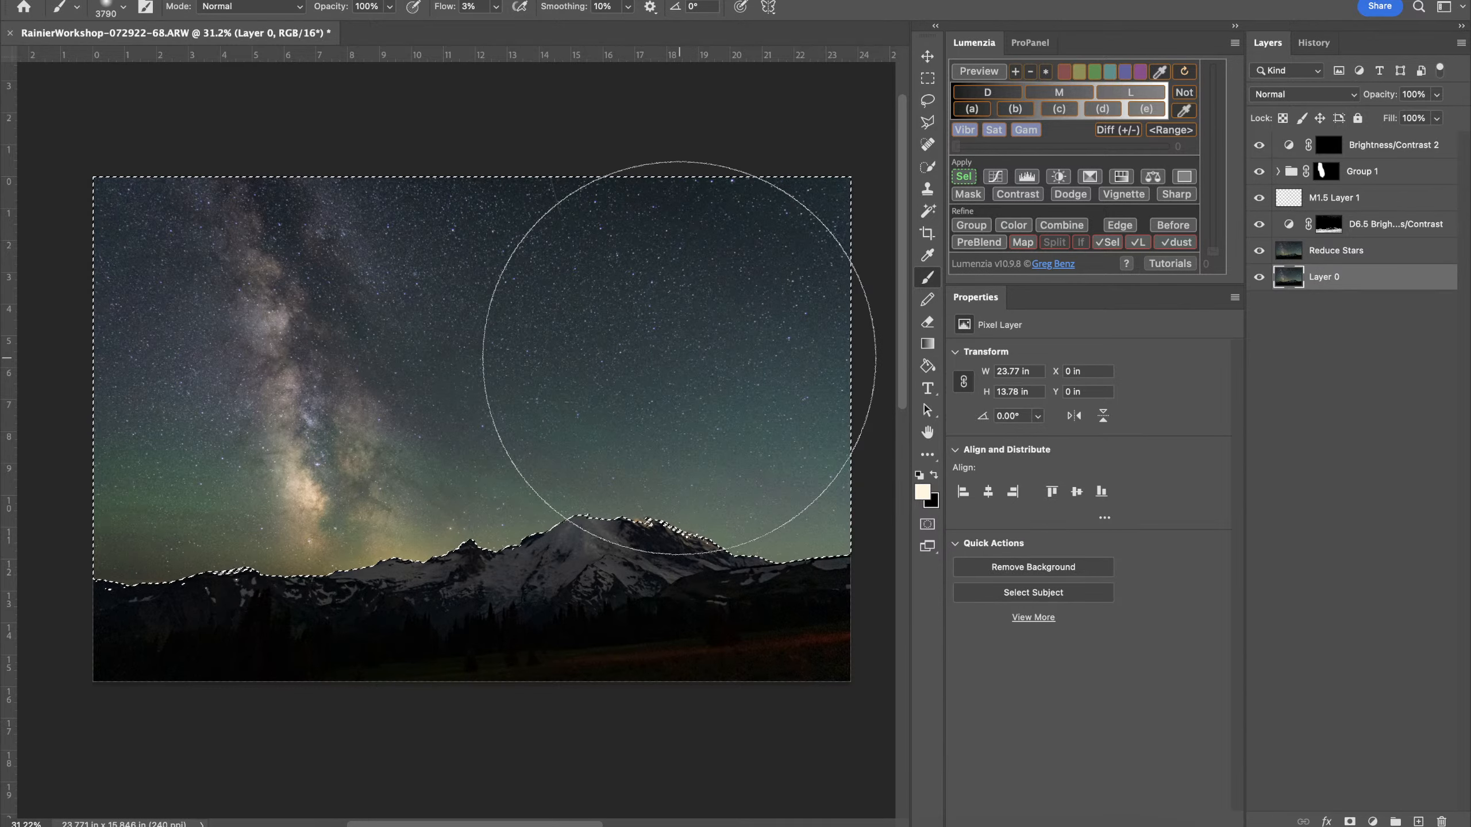
# Paint white across the selected sky, including its upper and left areas, on the Brightness/Contrast 2 mask with a 3790 px brush at 3% flow
pyautogui.scroll(-2, 696, 400)
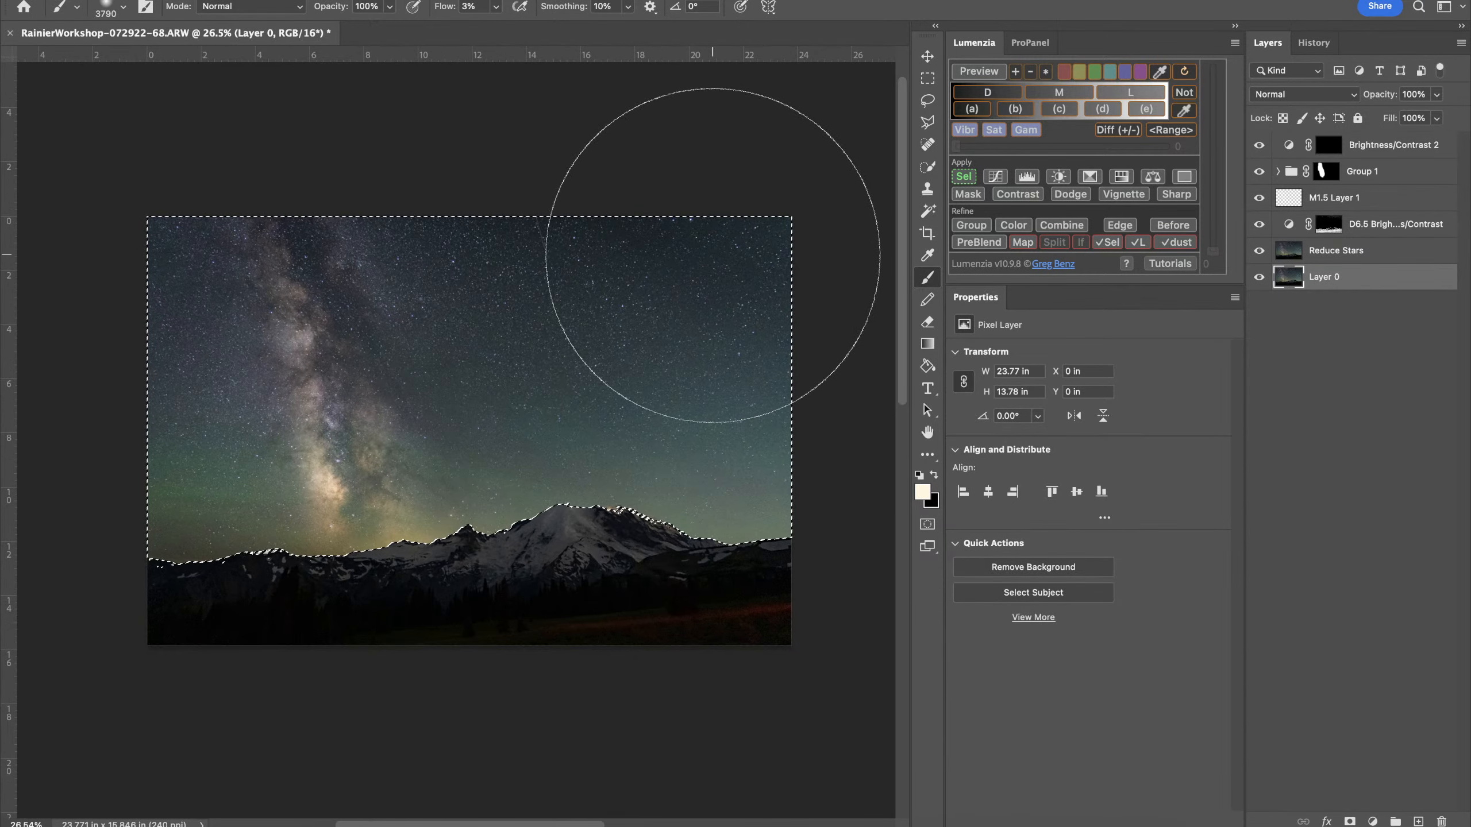
pyautogui.moveTo(712, 255)
pyautogui.mouseDown()
pyautogui.moveTo(753, 387)
pyautogui.moveTo(718, 305)
pyautogui.mouseUp()
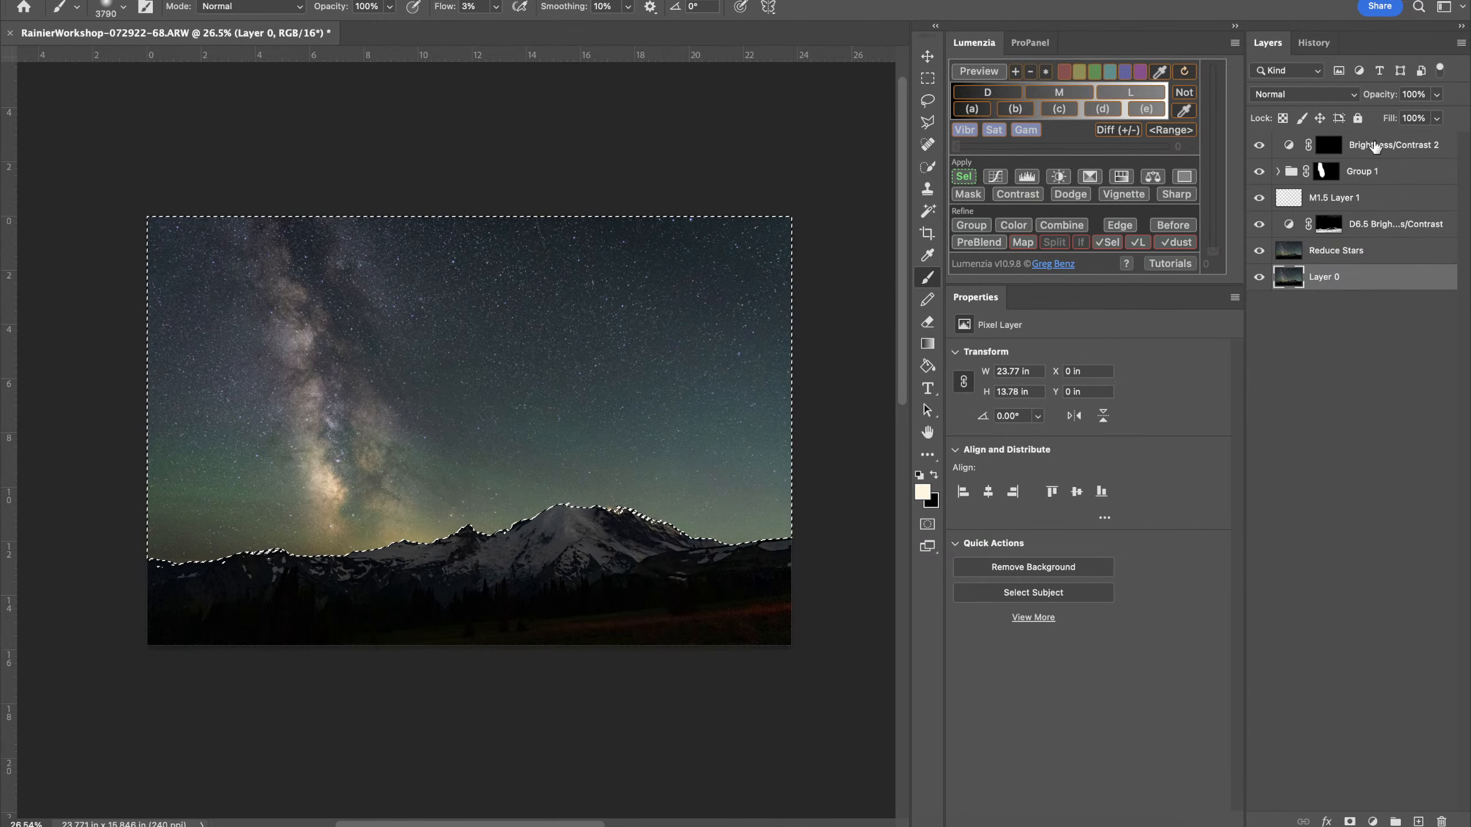
pyautogui.click(1332, 145)
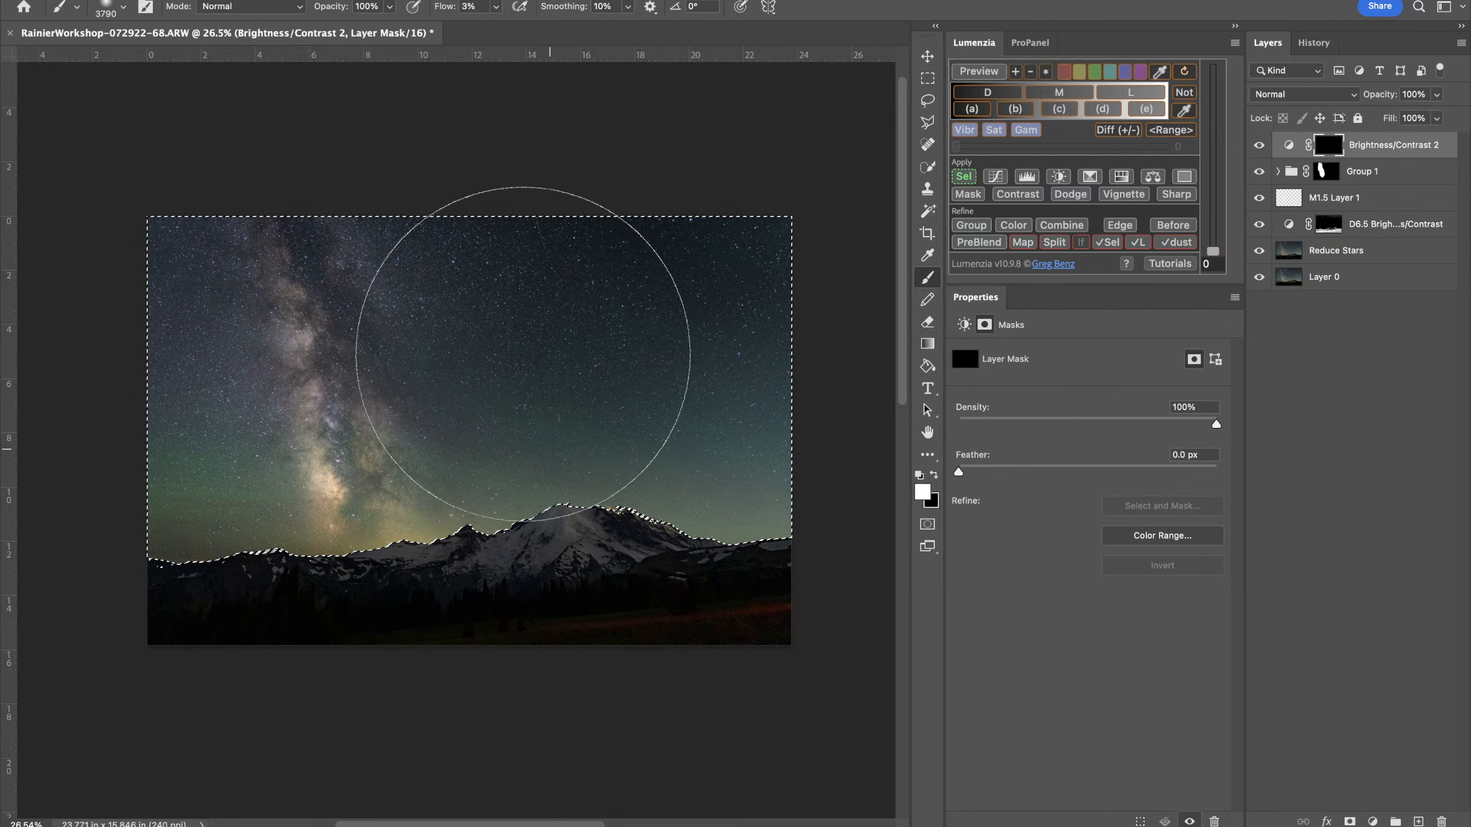
pyautogui.moveTo(574, 476)
pyautogui.mouseDown()
pyautogui.moveTo(361, 269)
pyautogui.moveTo(98, 181)
pyautogui.moveTo(110, 259)
pyautogui.mouseUp()
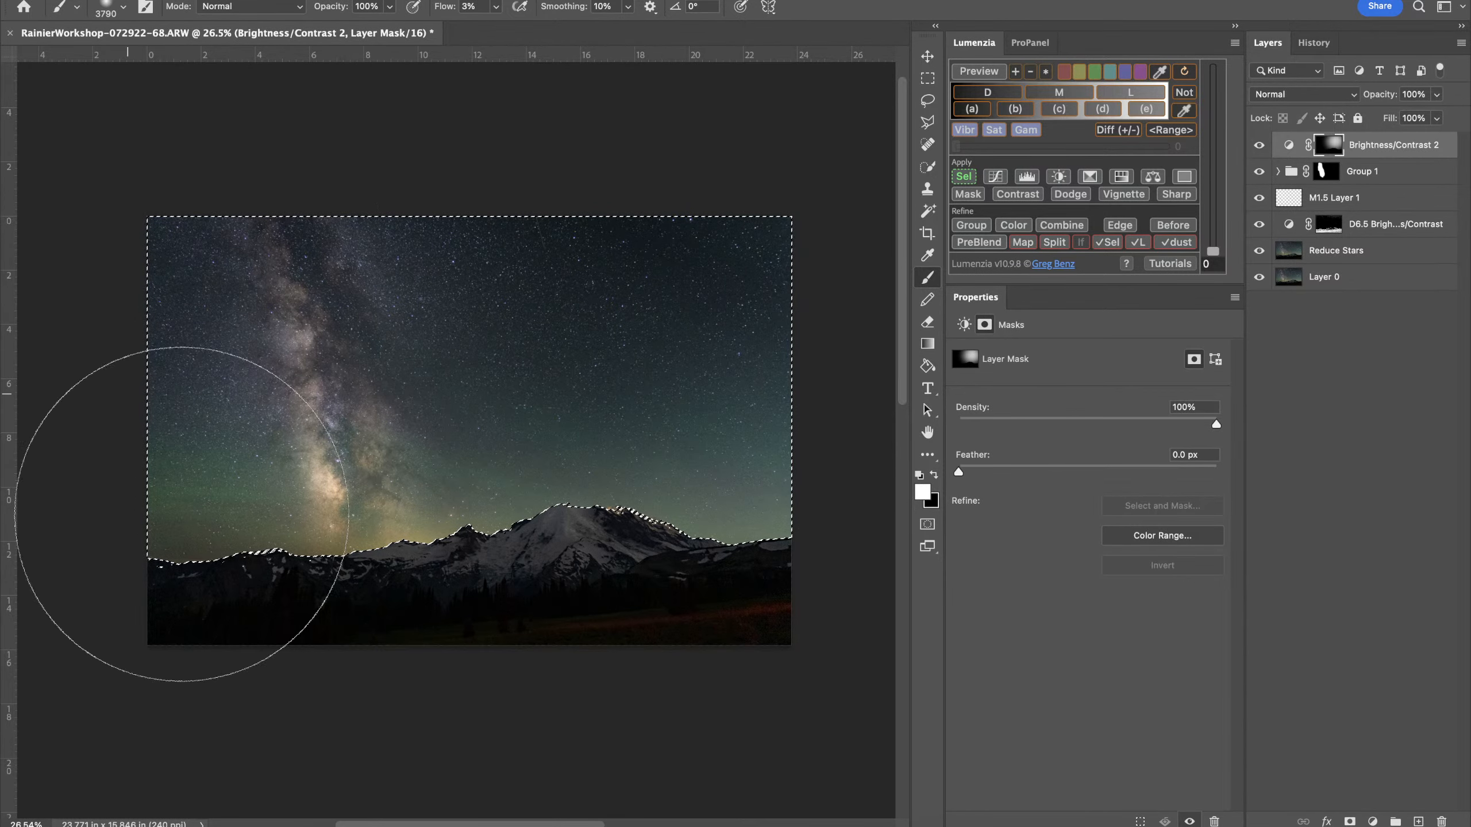
pyautogui.moveTo(214, 164); pyautogui.dragTo(476, 312)
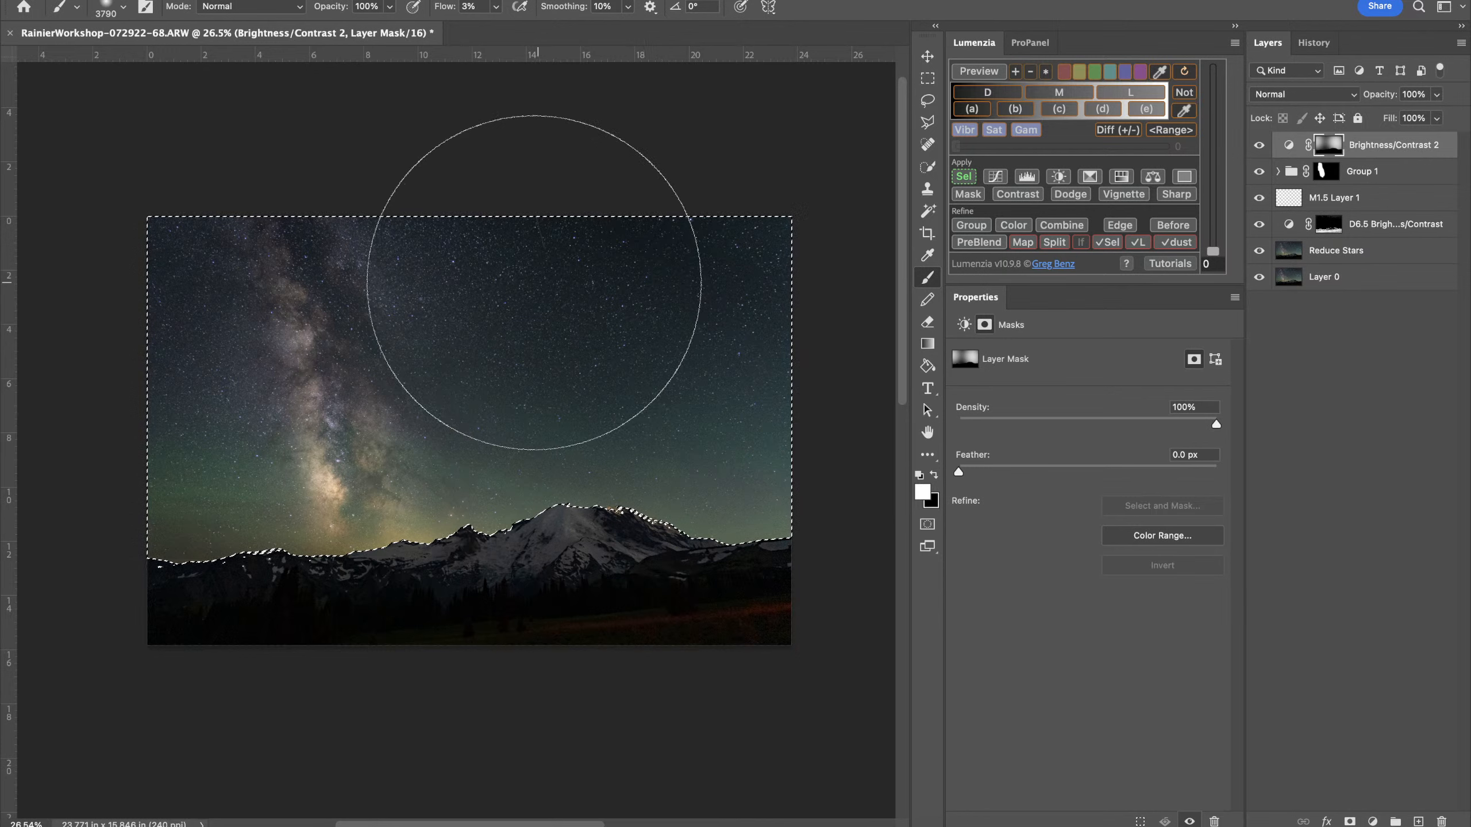
# Reduce the brush size to 1700 px and paint more white over the upper sky around the Milky Way on the same mask
pyautogui.press('[')
pyautogui.press('[')
pyautogui.press('[')
pyautogui.press('[')
pyautogui.press('[')
pyautogui.press('[')
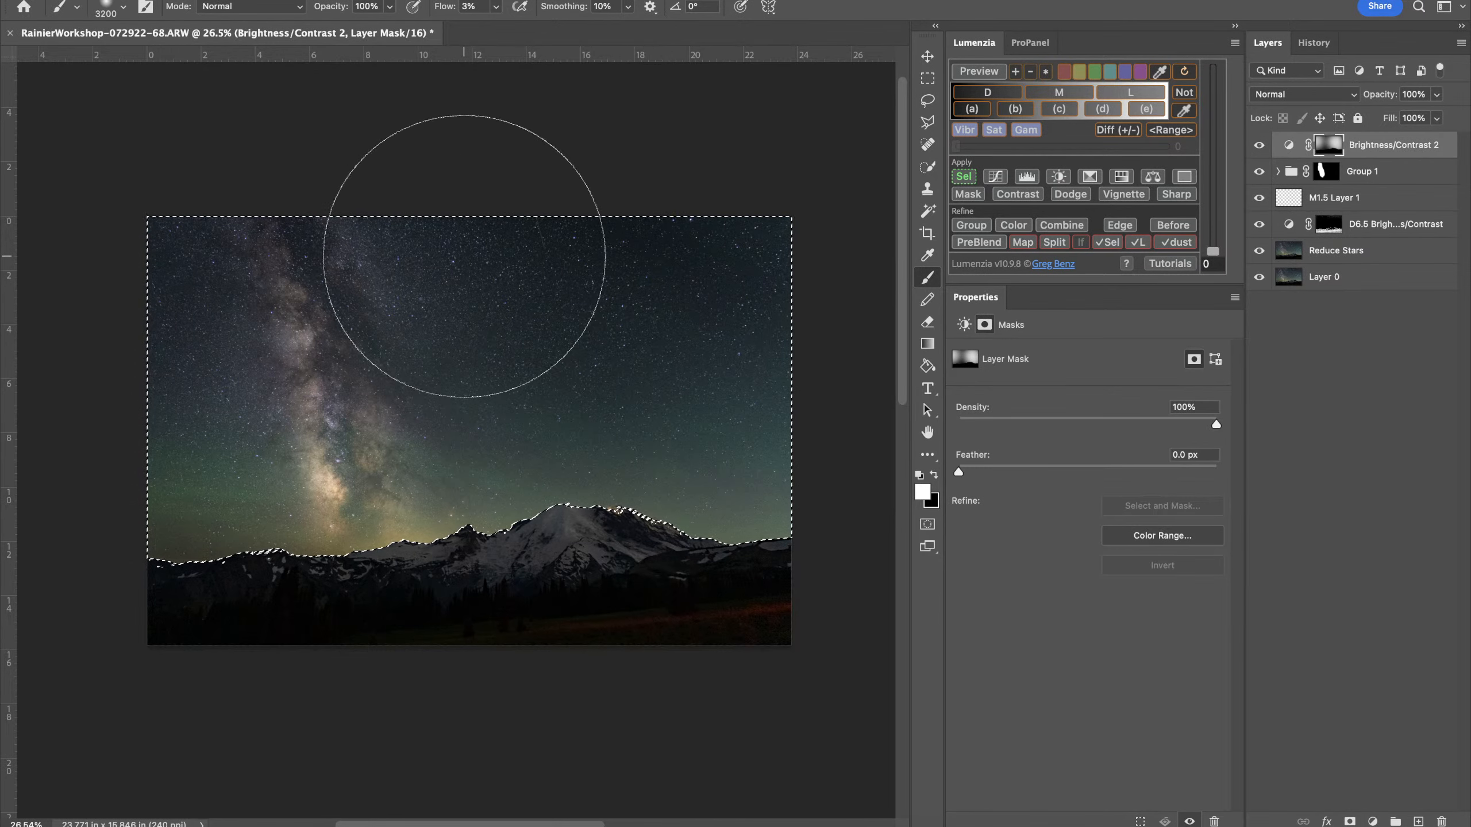
pyautogui.press('[')
pyautogui.press('[')
pyautogui.press('[')
pyautogui.press('[')
pyautogui.press('[')
pyautogui.press('[')
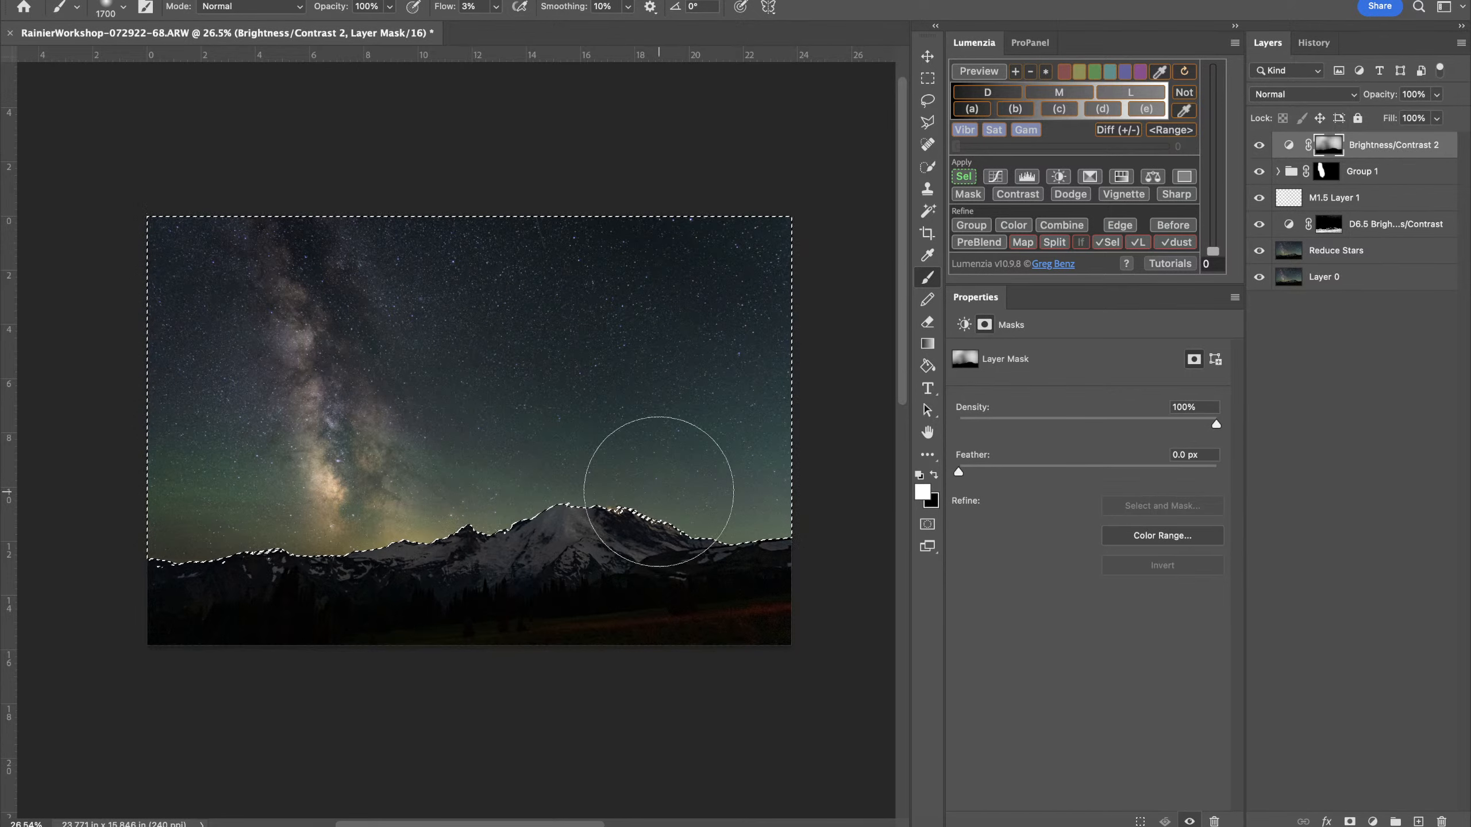
# Deselect the sky selection with the ProPanel deselect action
pyautogui.scroll(3, 471, 415)
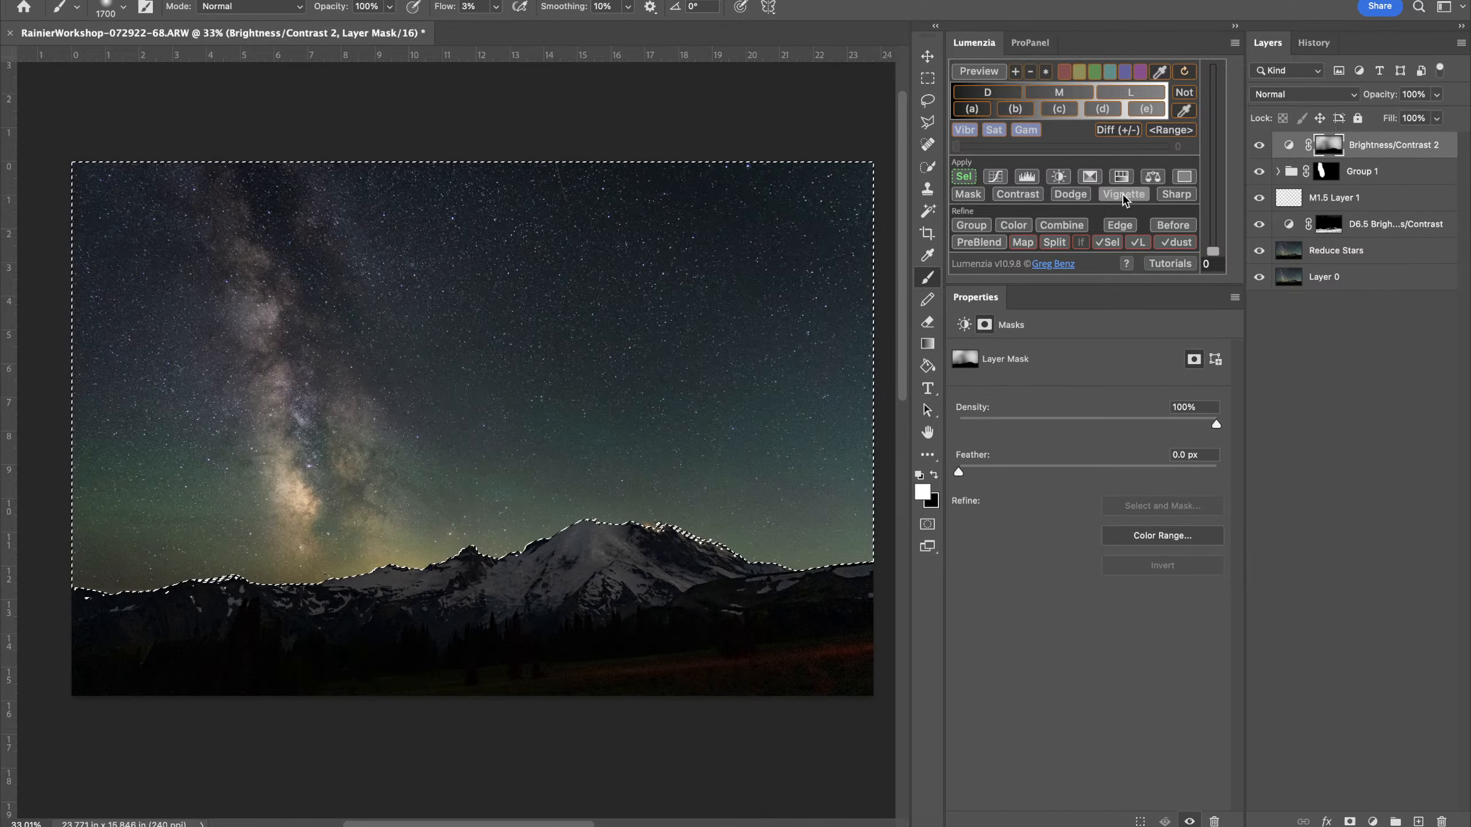
pyautogui.click(1030, 42)
pyautogui.click(1131, 391)
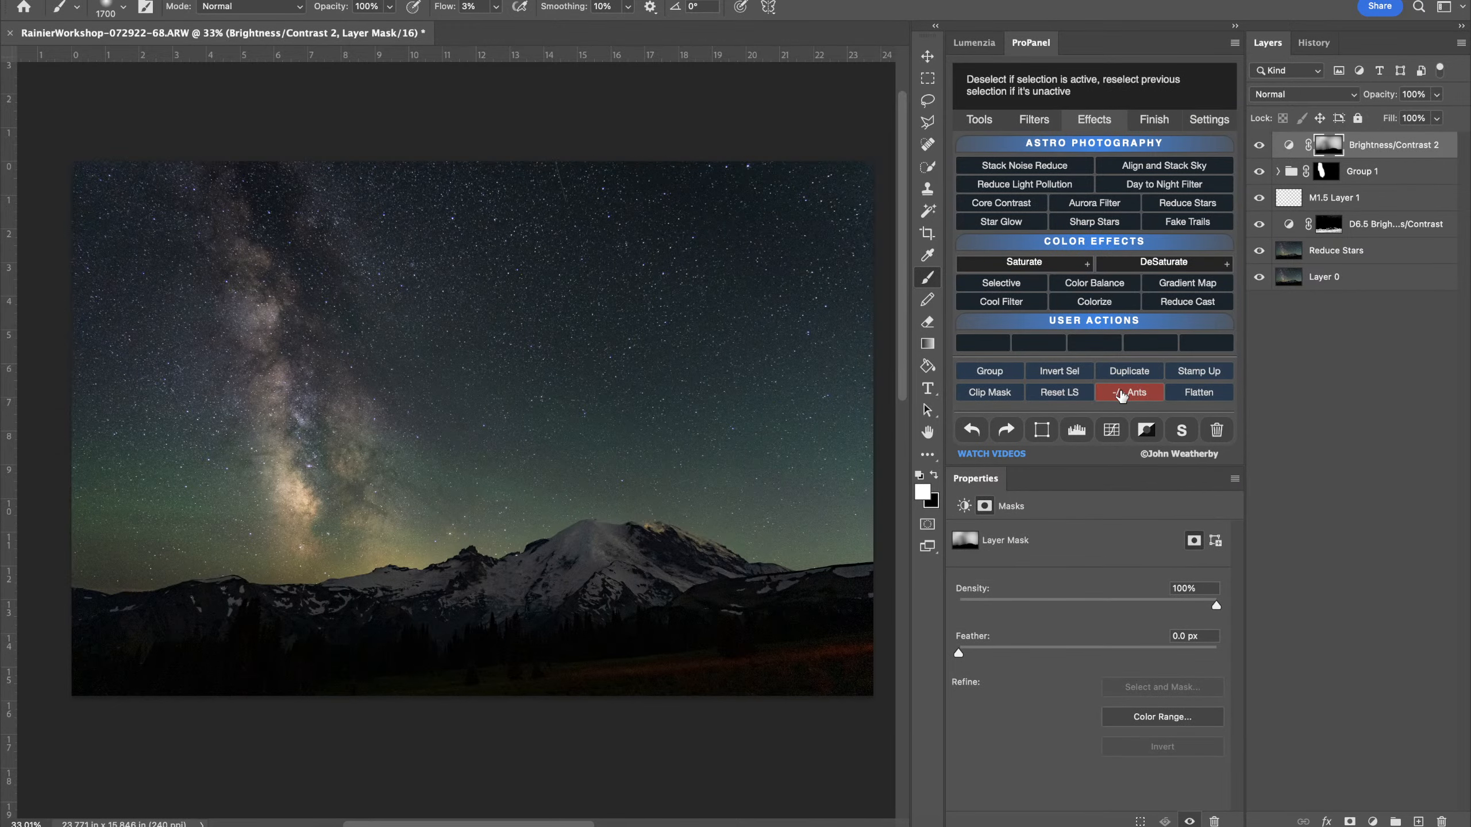
pyautogui.click(973, 43)
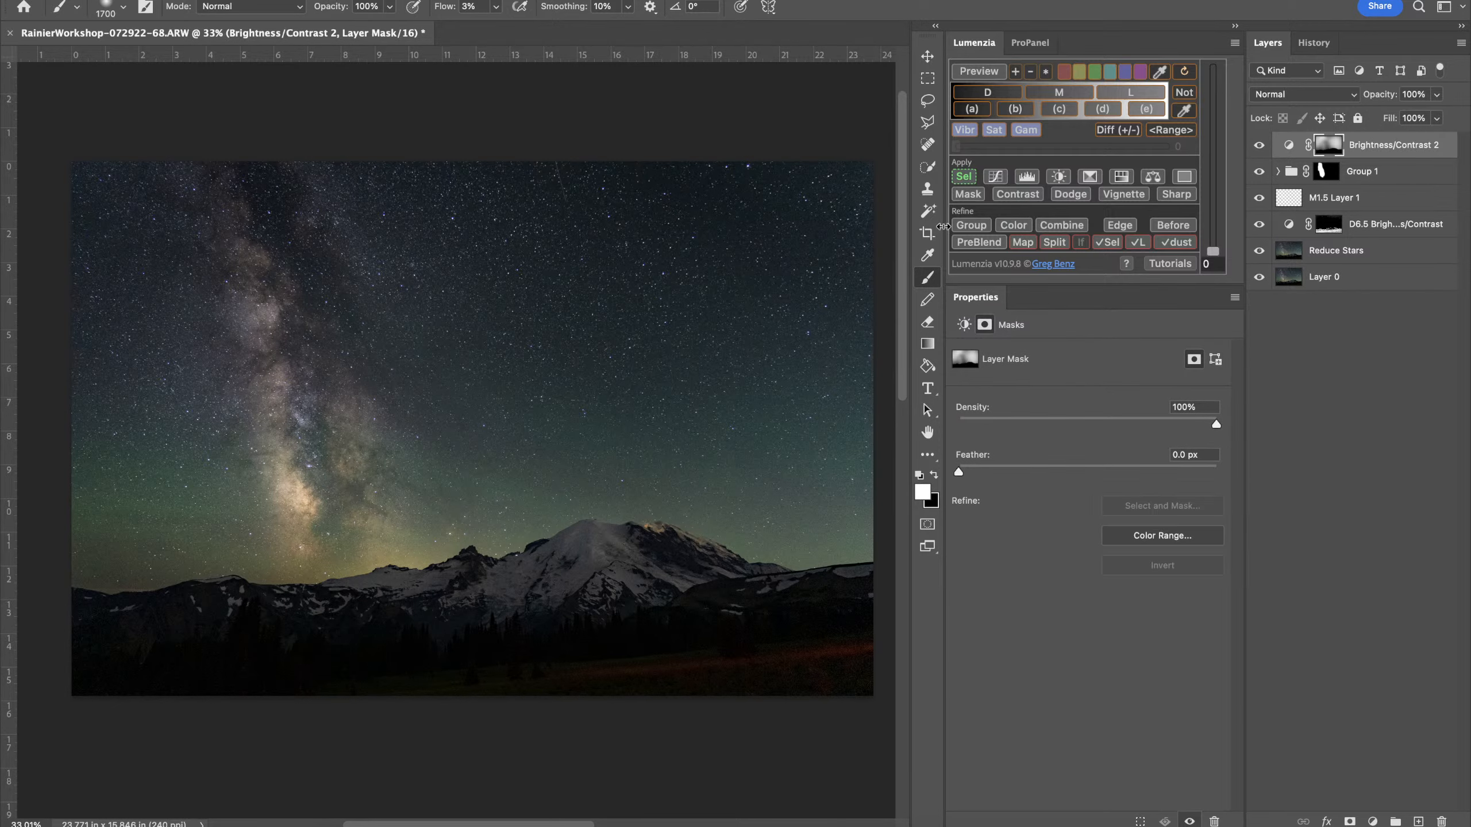
pyautogui.hscroll(2, 682, 328)
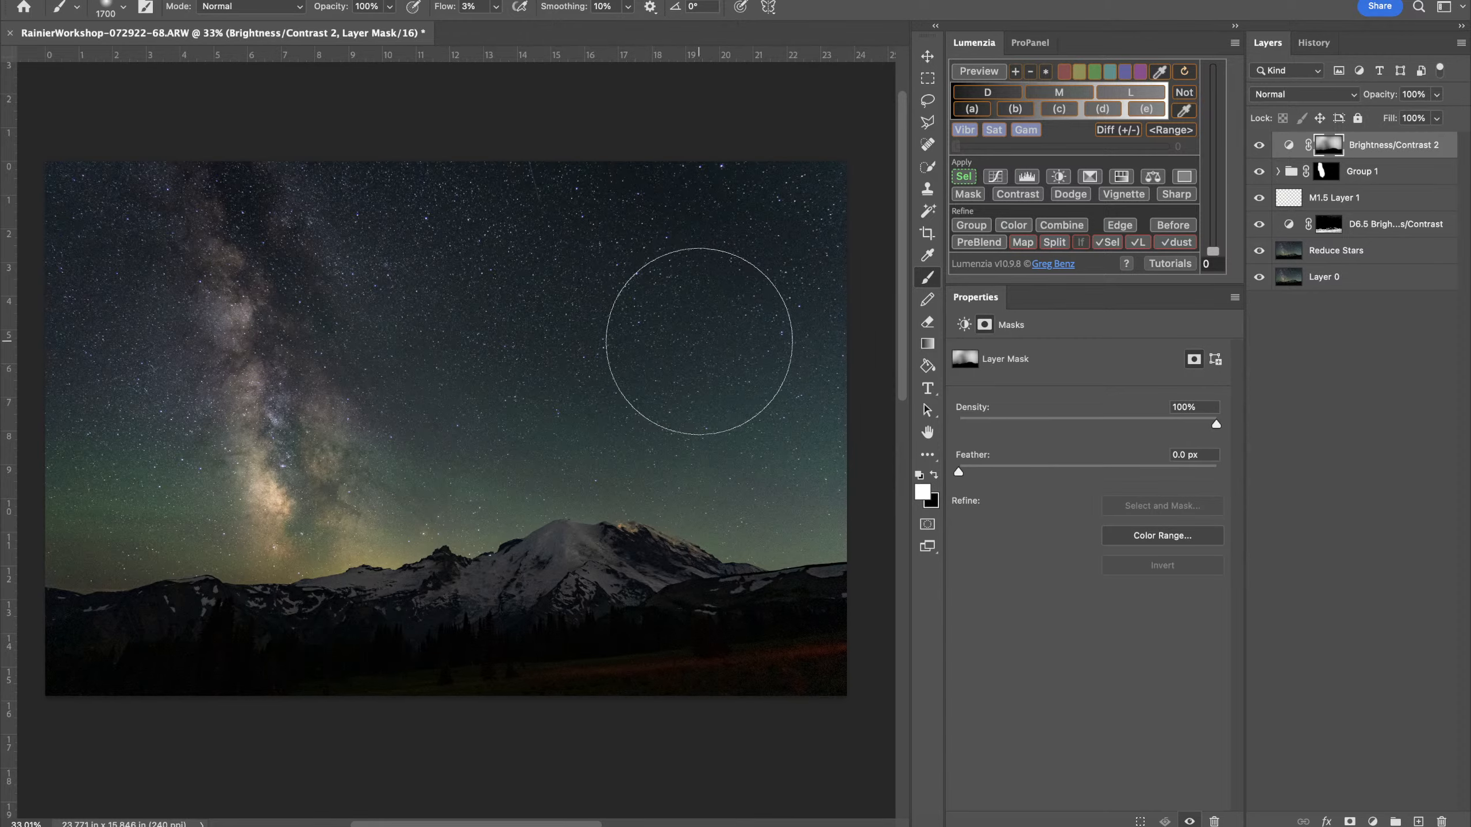
# Toggle the visibility of Brightness/Contrast 2 to compare the sky with and without the darkening
pyautogui.click(1258, 146)
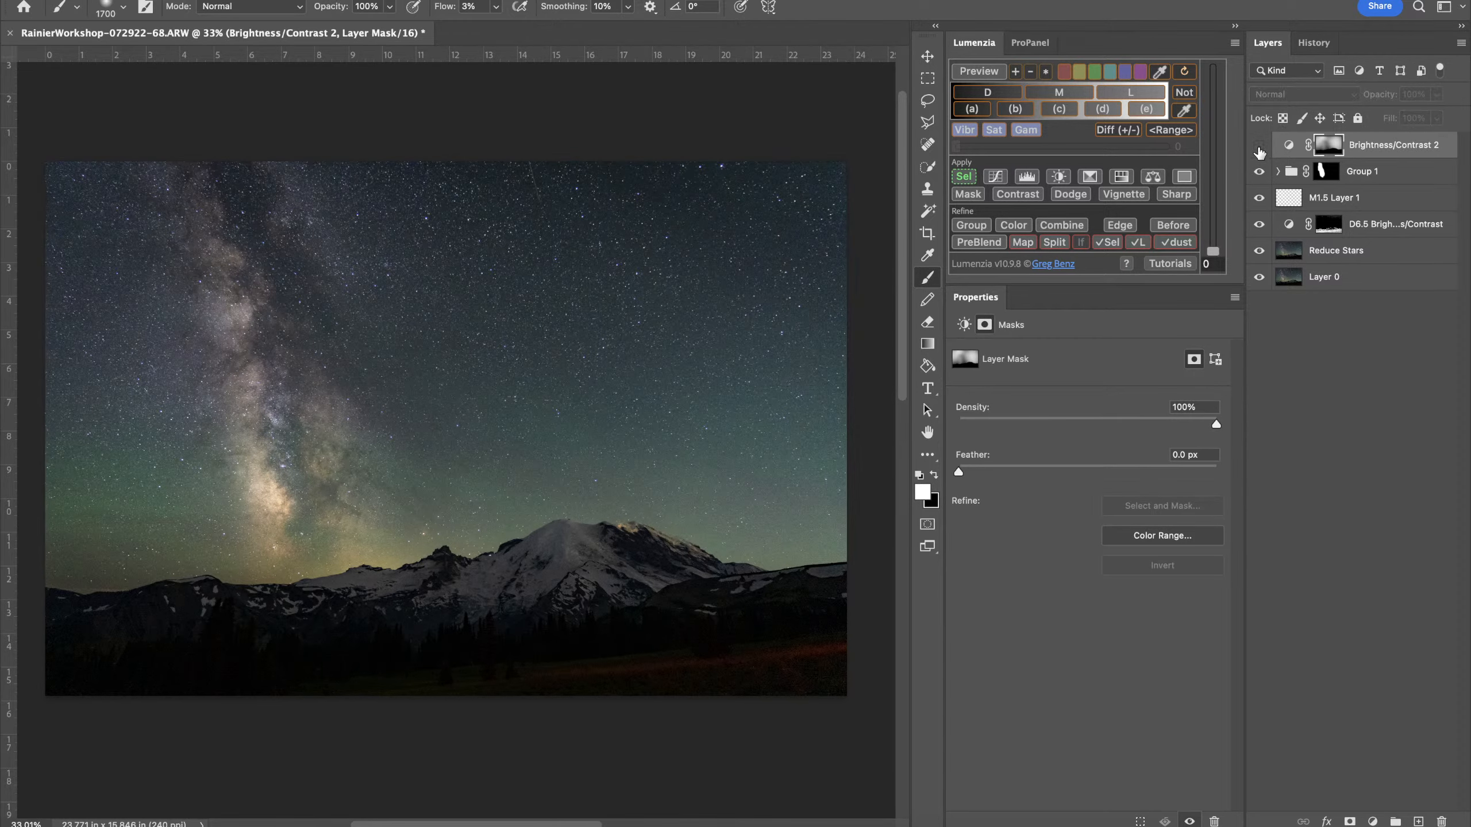
pyautogui.click(1258, 146)
pyautogui.click(1258, 146)
pyautogui.click(1259, 146)
pyautogui.click(1258, 146)
pyautogui.click(1259, 145)
pyautogui.click(1258, 146)
pyautogui.click(1258, 146)
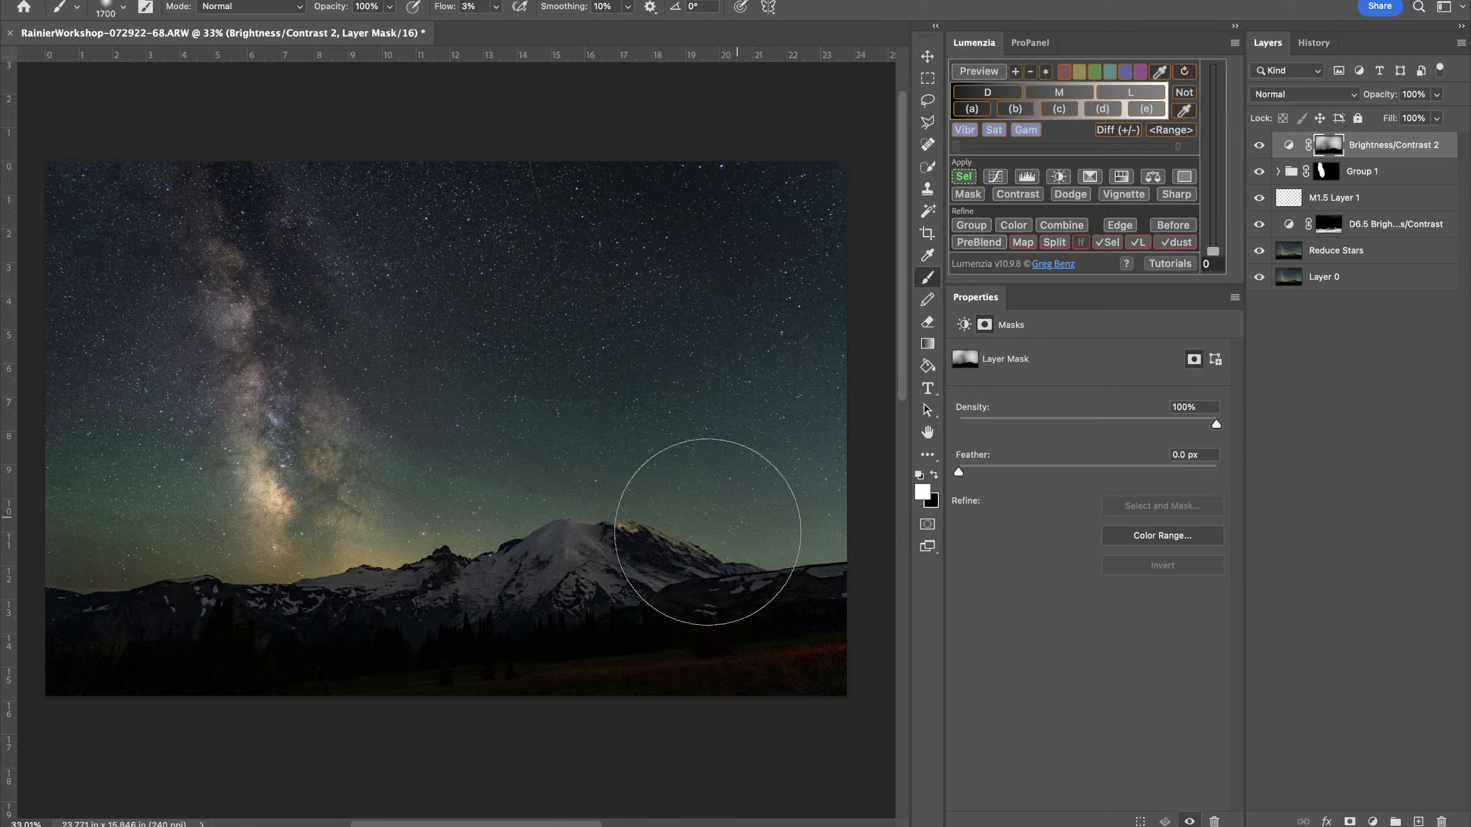
# Paint black over the Milky Way on the Brightness/Contrast 2 mask with a 1400 px brush at 3% flow
pyautogui.press('x')
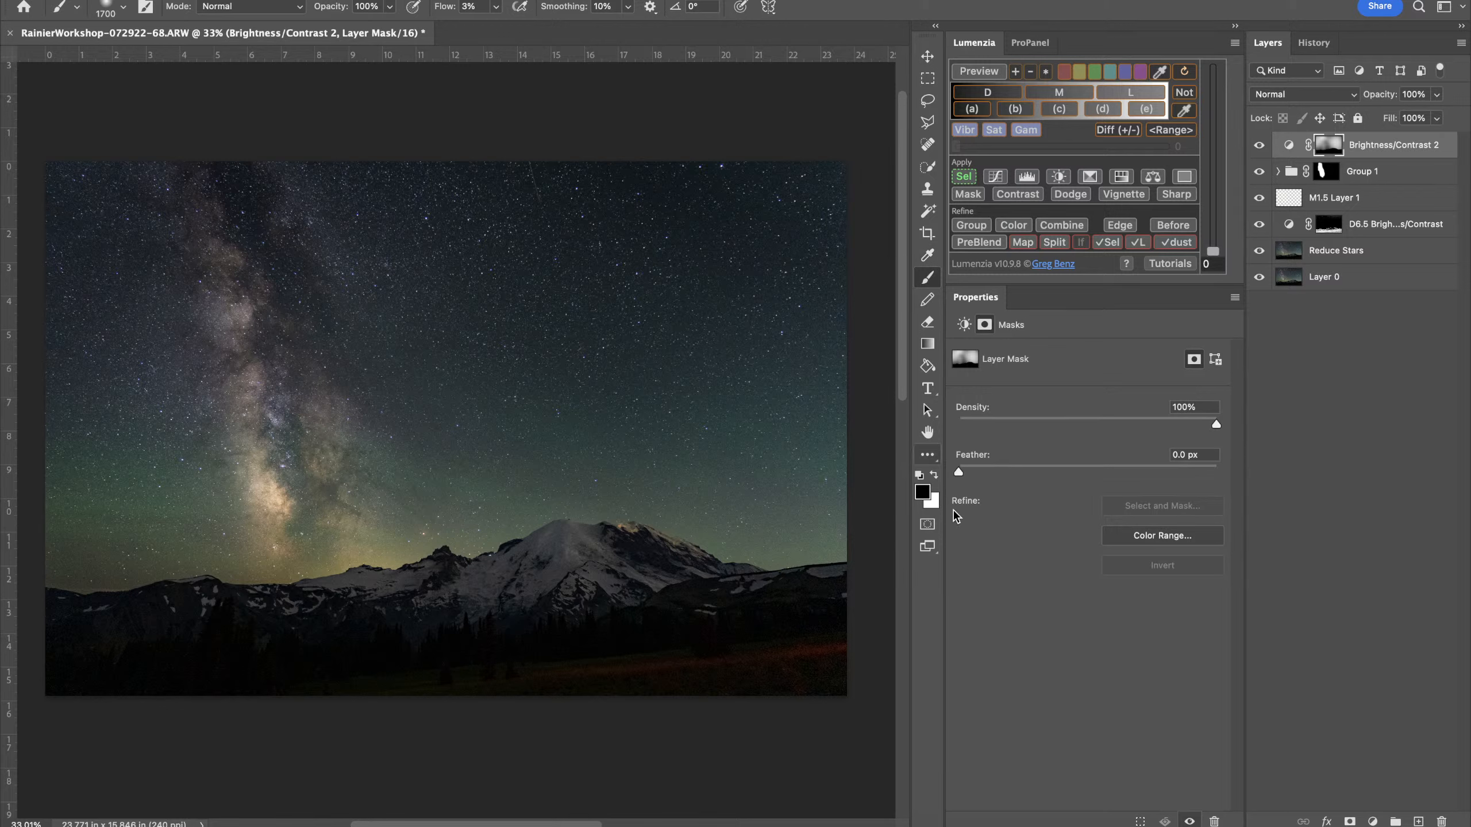
pyautogui.press('[')
pyautogui.press('[')
pyautogui.press('[')
pyautogui.moveTo(274, 335)
pyautogui.mouseDown()
pyautogui.moveTo(230, 213)
pyautogui.moveTo(213, 216)
pyautogui.mouseUp()
pyautogui.moveTo(286, 489)
pyautogui.mouseDown()
pyautogui.moveTo(259, 388)
pyautogui.moveTo(267, 341)
pyautogui.moveTo(223, 229)
pyautogui.moveTo(230, 270)
pyautogui.moveTo(236, 204)
pyautogui.moveTo(276, 323)
pyautogui.moveTo(291, 296)
pyautogui.mouseUp()
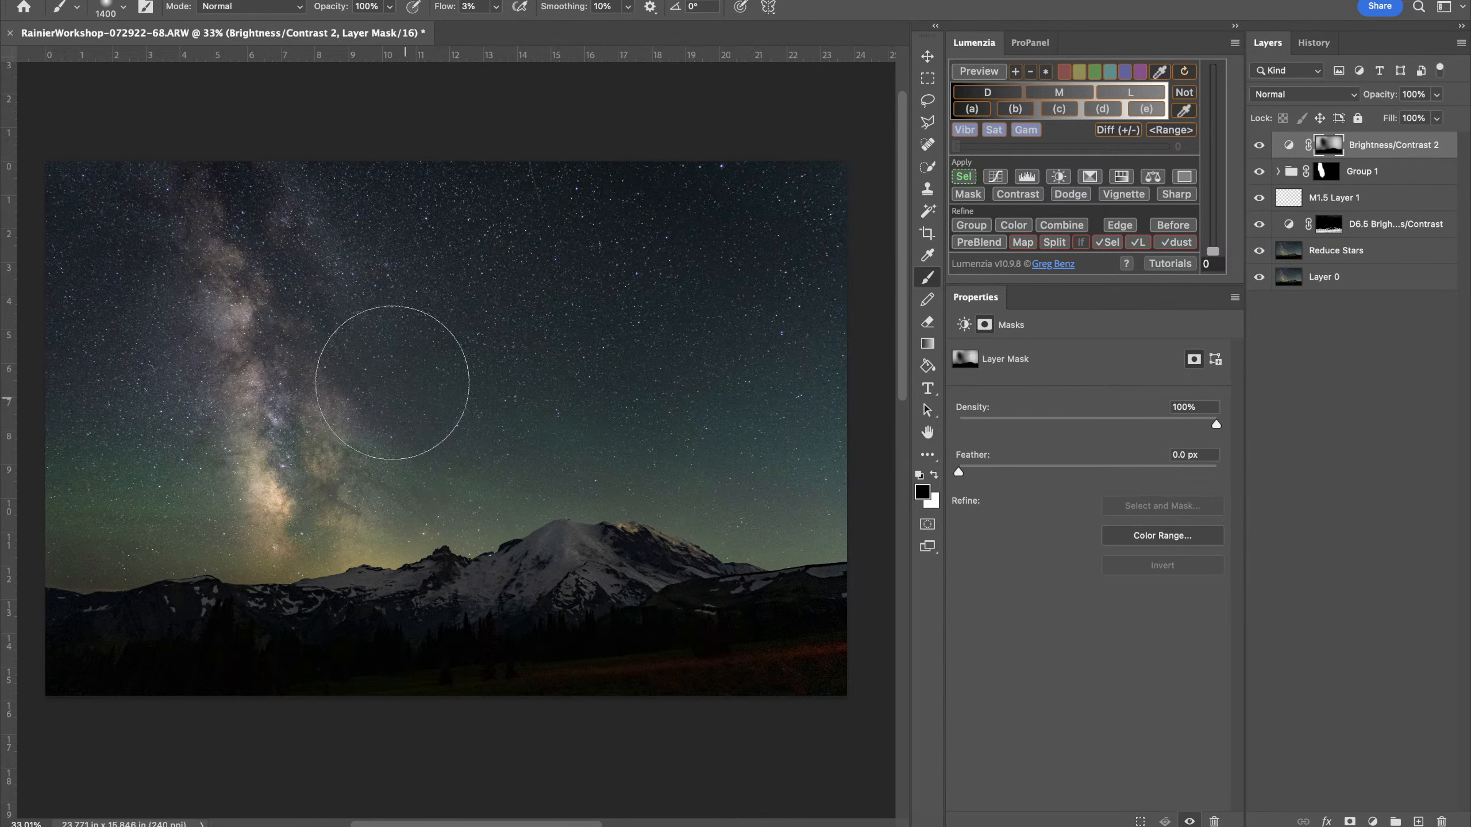
pyautogui.moveTo(193, 200)
pyautogui.mouseDown()
pyautogui.moveTo(204, 217)
pyautogui.moveTo(165, 325)
pyautogui.moveTo(220, 559)
pyautogui.moveTo(221, 261)
pyautogui.moveTo(204, 336)
pyautogui.moveTo(213, 508)
pyautogui.moveTo(230, 461)
pyautogui.moveTo(248, 560)
pyautogui.moveTo(316, 410)
pyautogui.moveTo(301, 503)
pyautogui.moveTo(302, 340)
pyautogui.moveTo(253, 387)
pyautogui.moveTo(289, 558)
pyautogui.moveTo(361, 486)
pyautogui.moveTo(317, 566)
pyautogui.moveTo(329, 591)
pyautogui.moveTo(250, 306)
pyautogui.mouseUp()
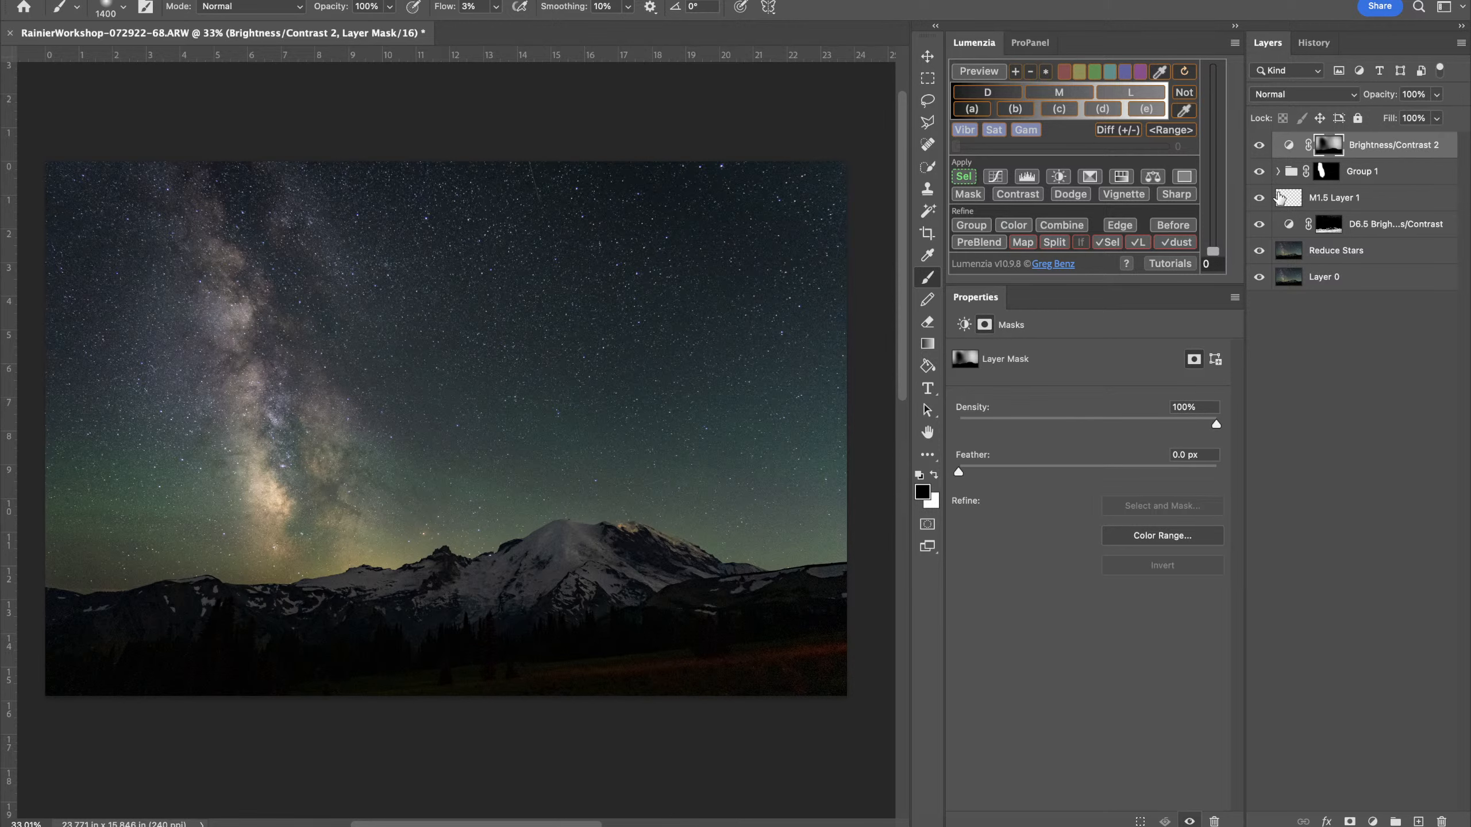
# Compare the image with Brightness/Contrast 2 hidden and shown to judge the refined mask around the Milky Way
pyautogui.click(1258, 146)
pyautogui.click(1257, 146)
pyautogui.click(1258, 146)
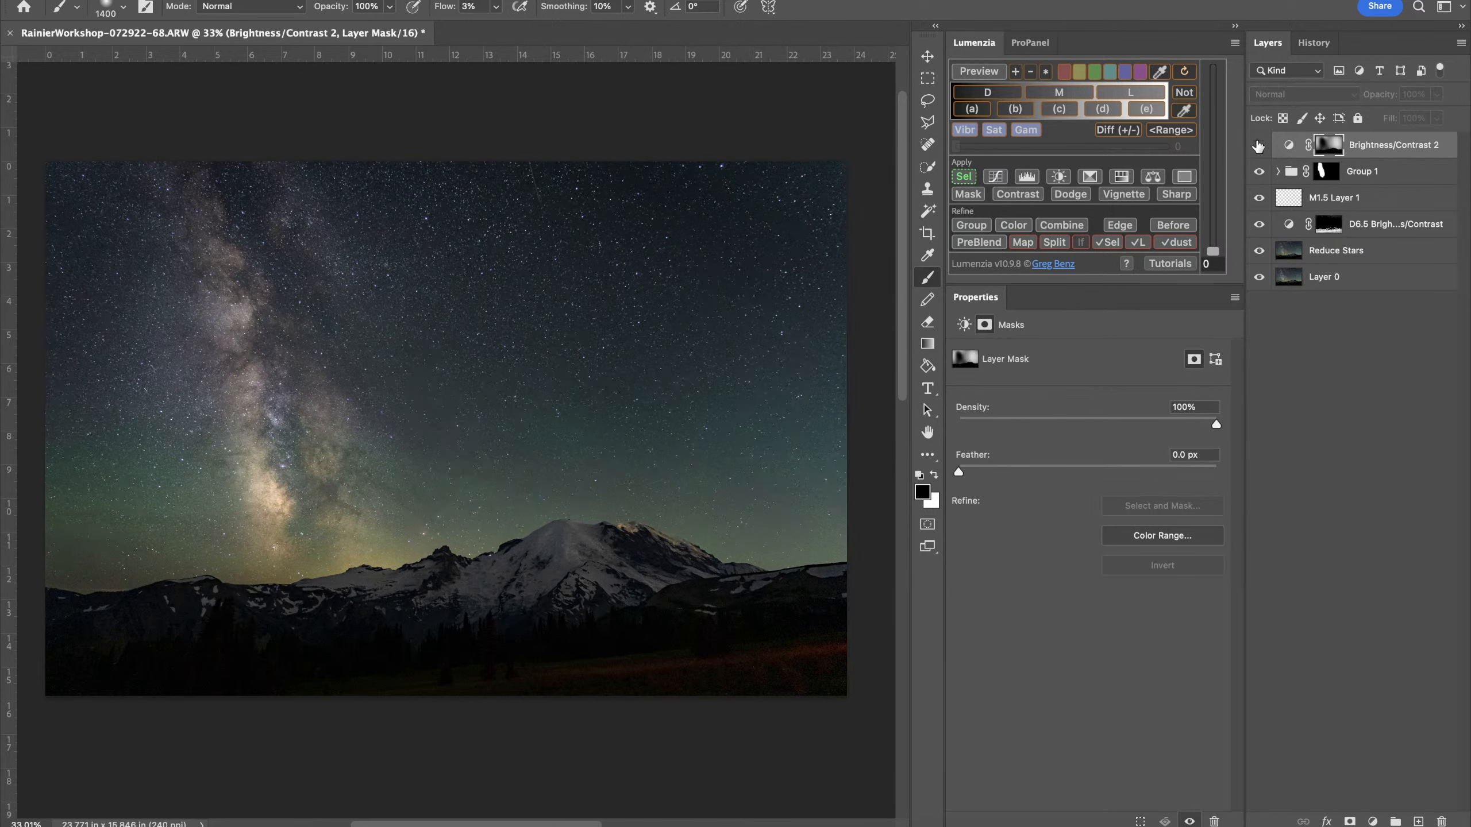
pyautogui.click(1258, 146)
pyautogui.click(1257, 145)
pyautogui.click(1257, 146)
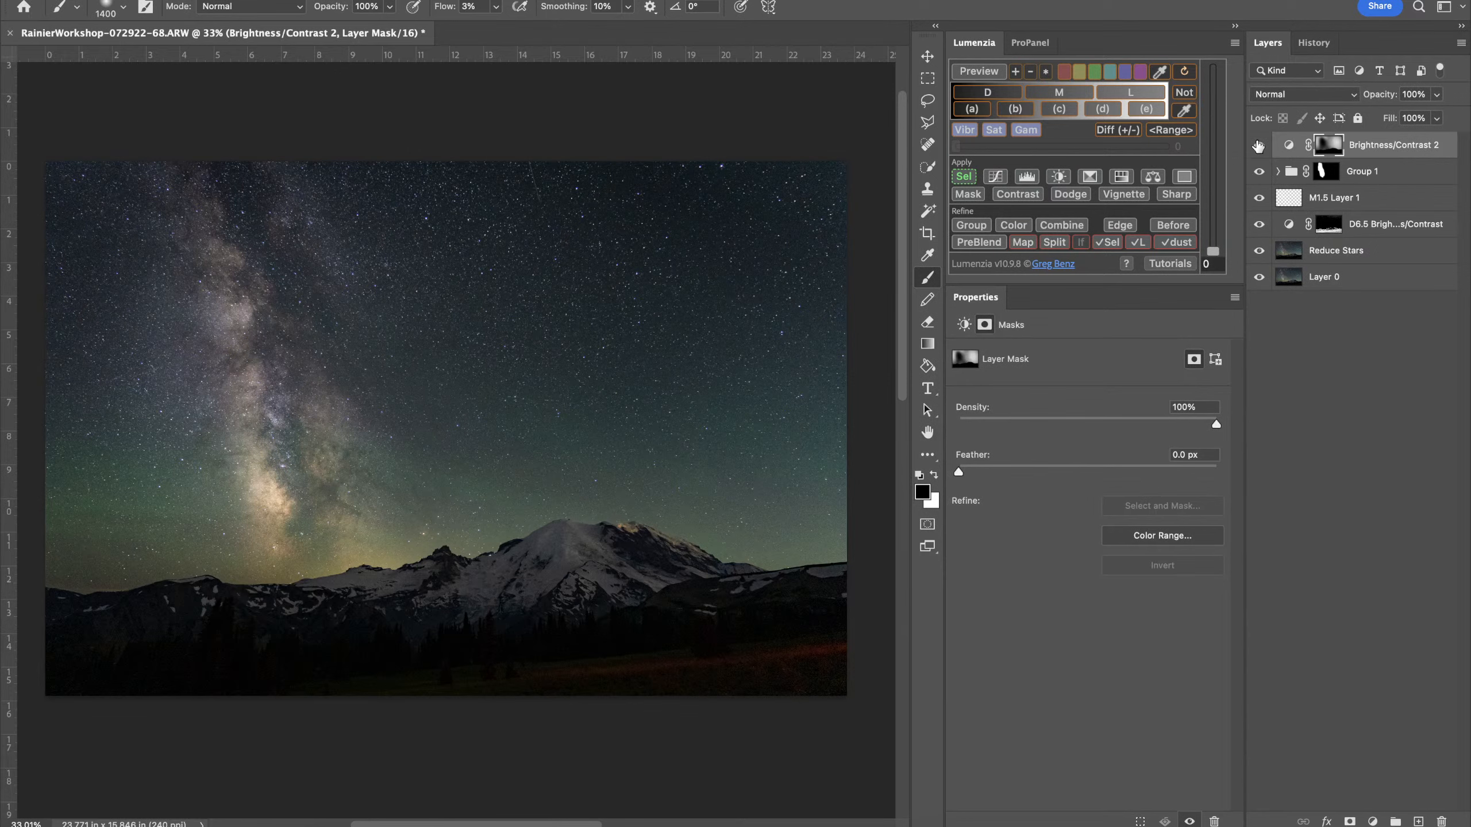
pyautogui.click(1257, 146)
pyautogui.click(1258, 146)
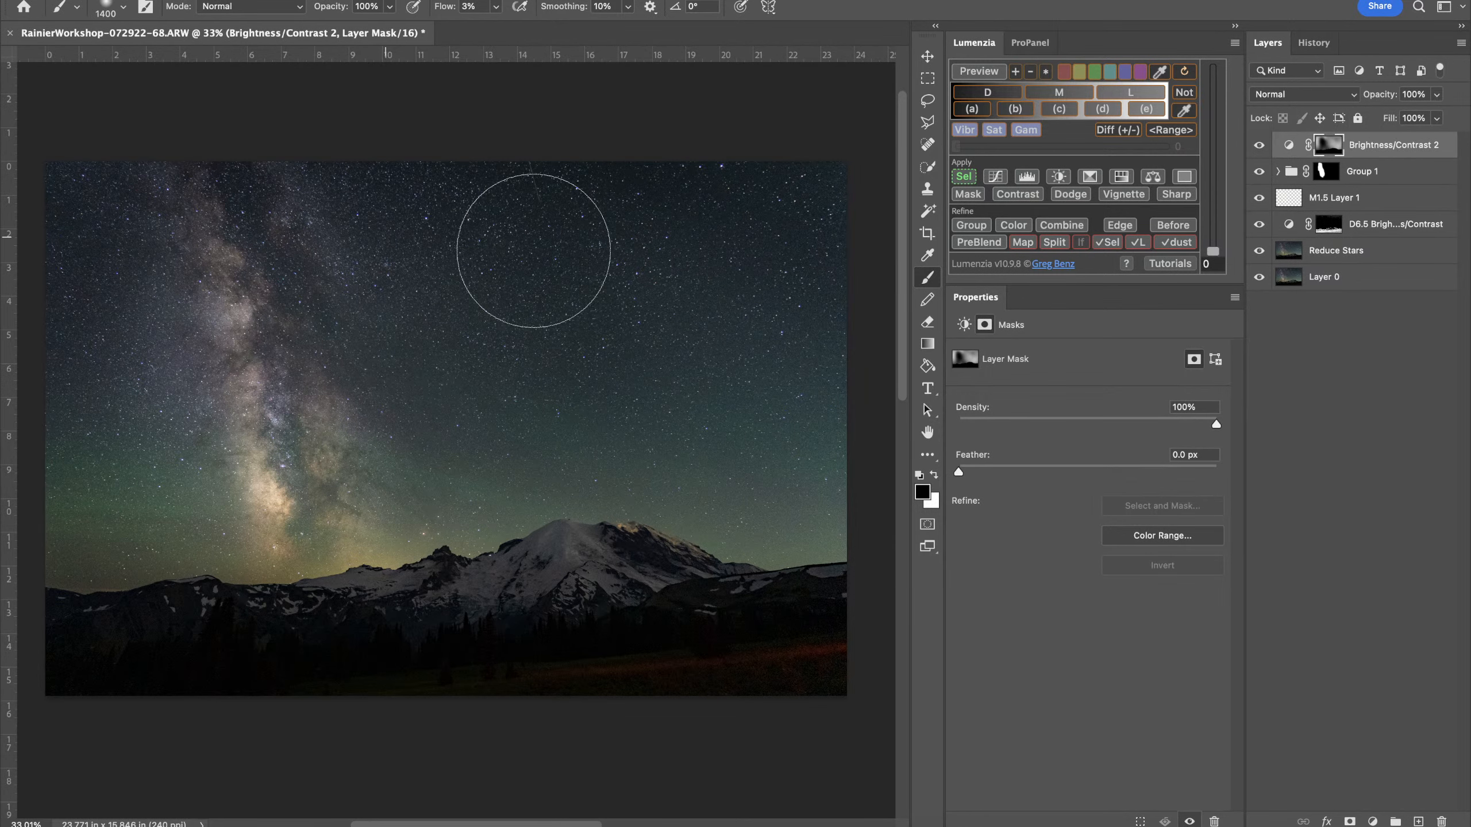
pyautogui.click(1260, 145)
pyautogui.click(1260, 144)
pyautogui.click(1260, 144)
pyautogui.click(1260, 144)
# Stamp all visible layers into a new pixel layer above Brightness/Contrast 2
pyautogui.scroll(-3, 270, 503)
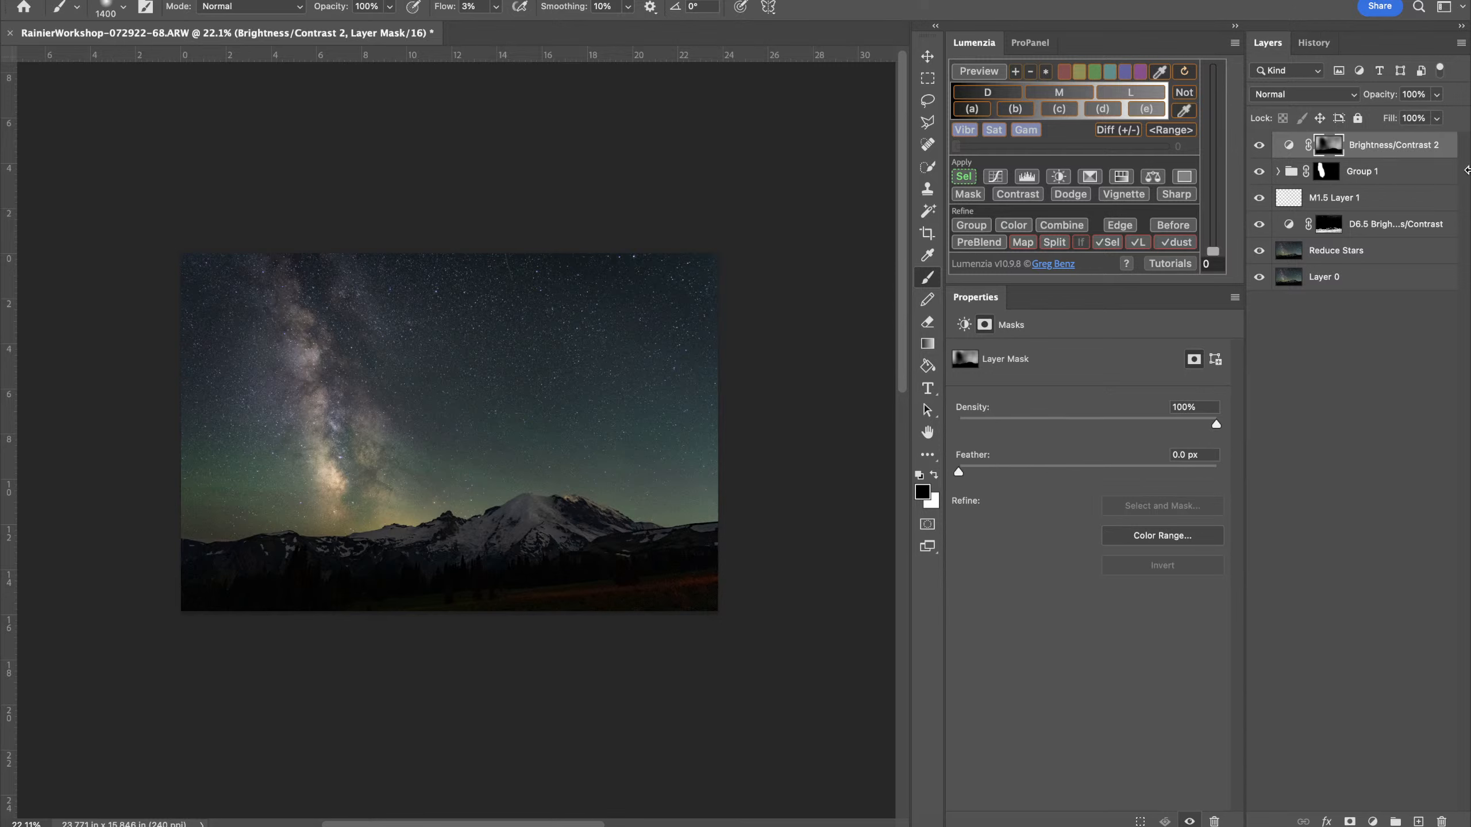
pyautogui.click(1288, 145)
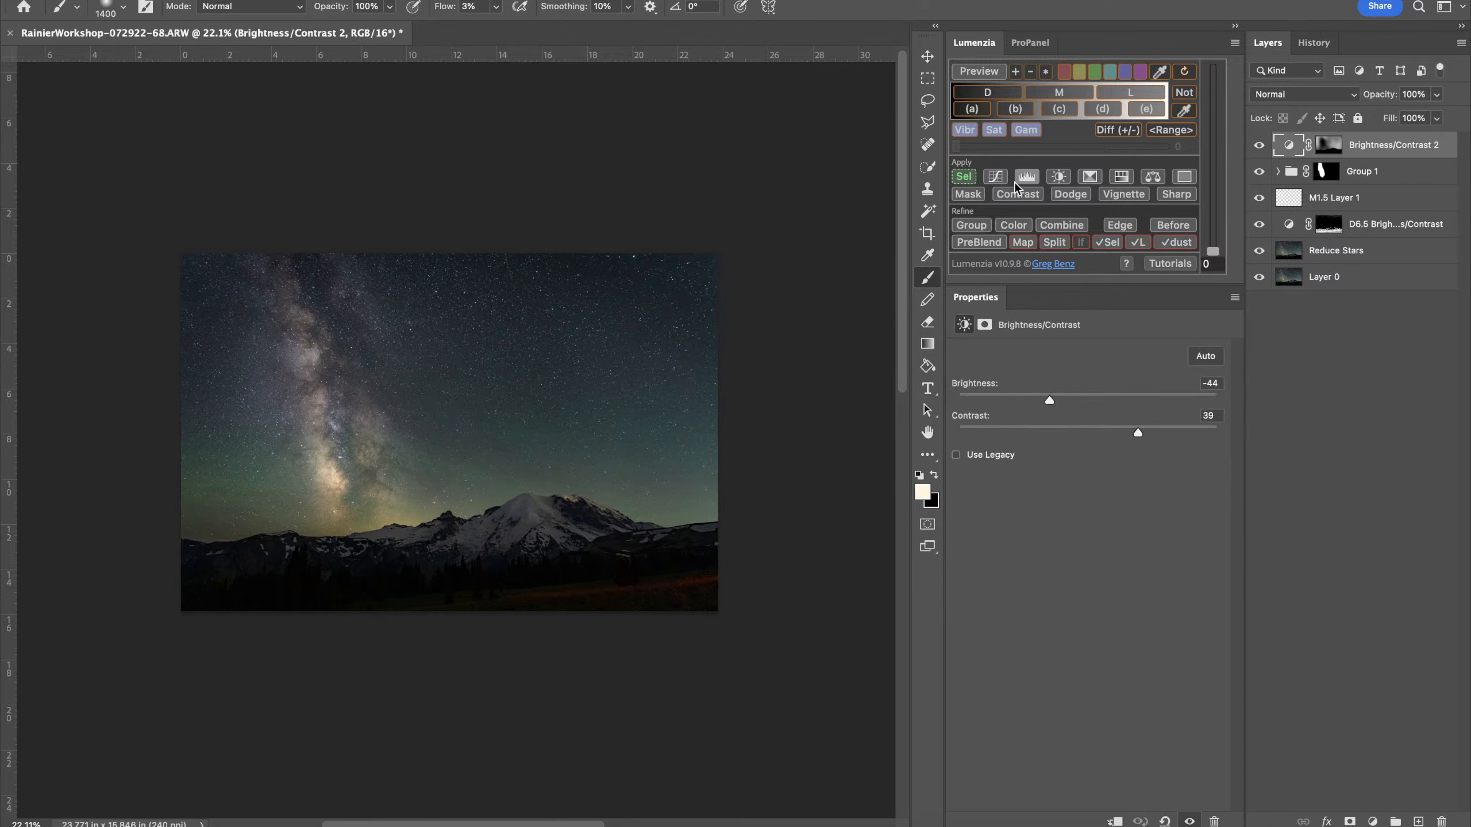
pyautogui.hscroll(2, 721, 431)
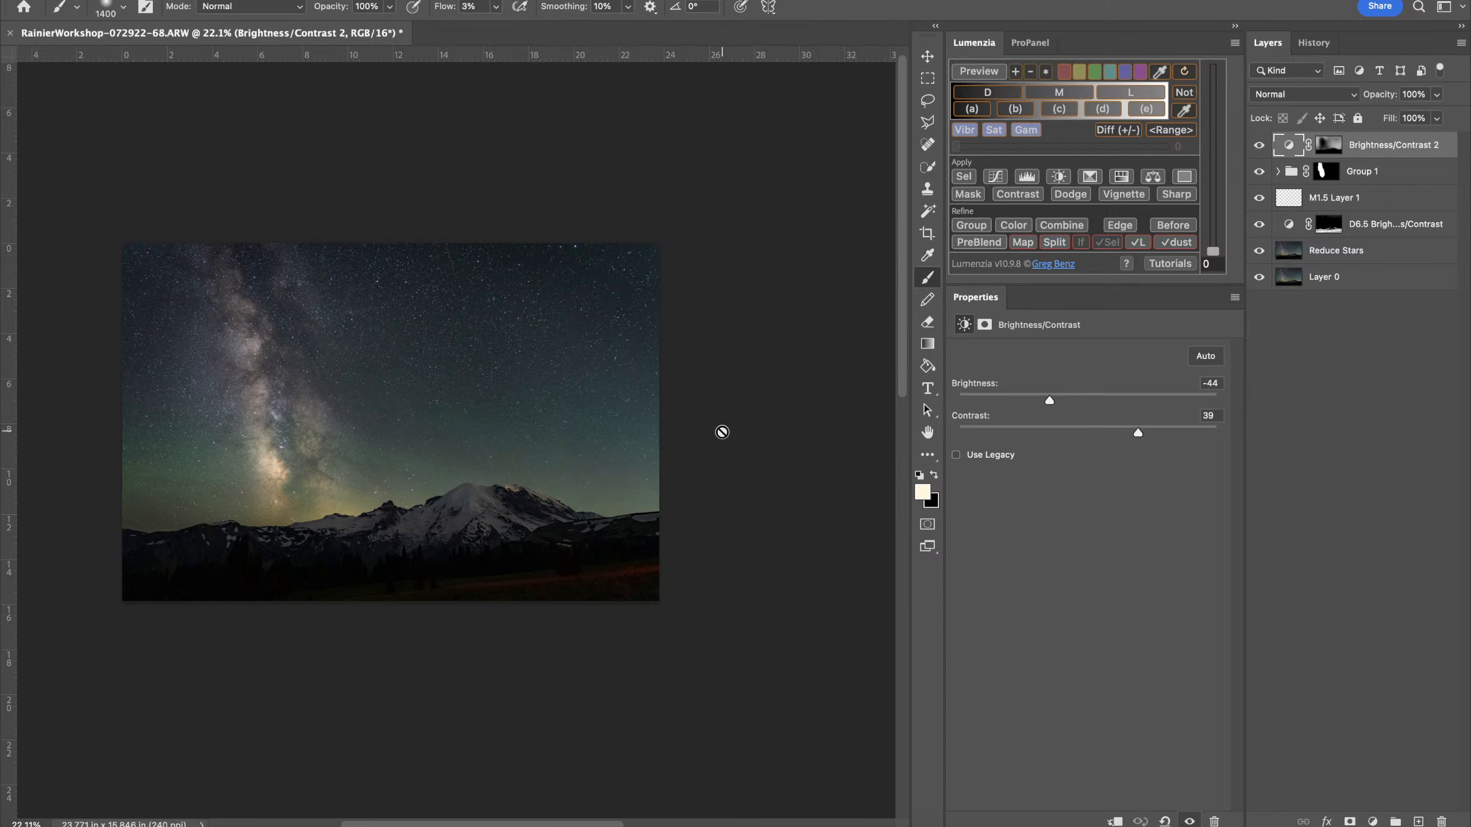
pyautogui.hscroll(-1, 721, 431)
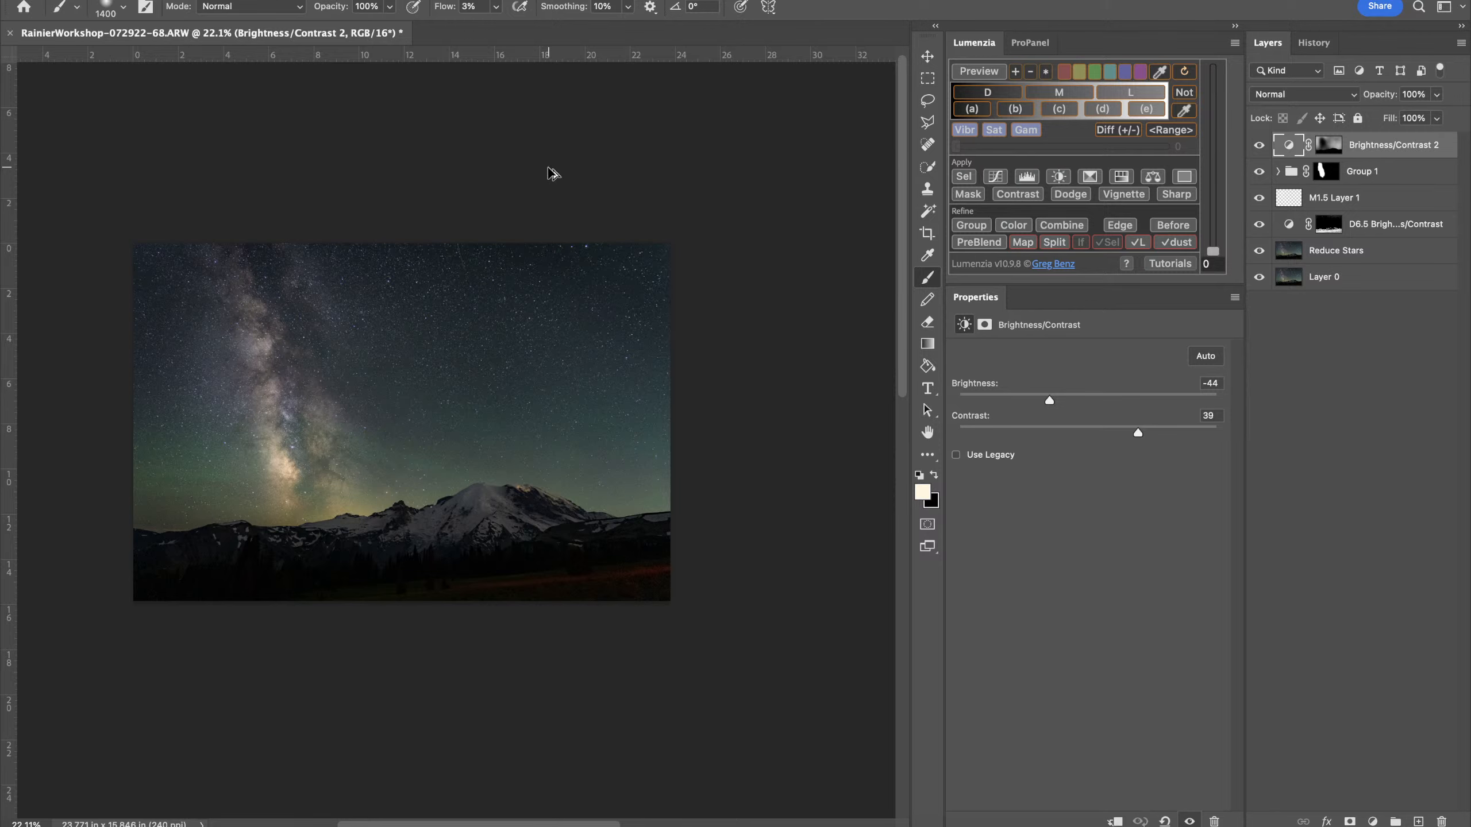
pyautogui.press('super+alt+shift+e')
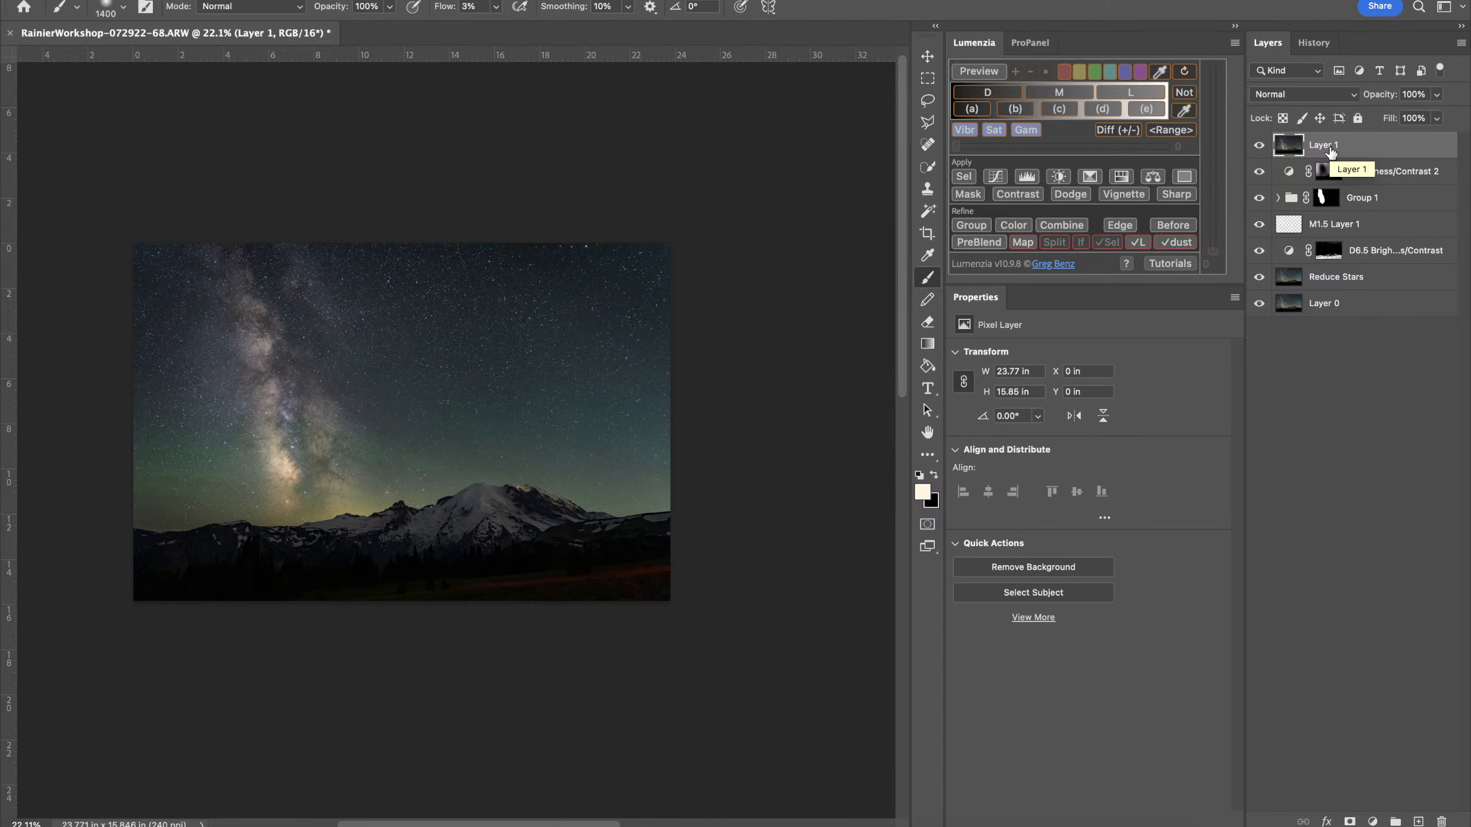
# Open the Camera Raw Filter on the stamped layer and set exposure +0.70, contrast +25, highlights +15, shadows -17, whites +23 and blacks -13
pyautogui.hotkey('ctrl', 'shift', 'a')
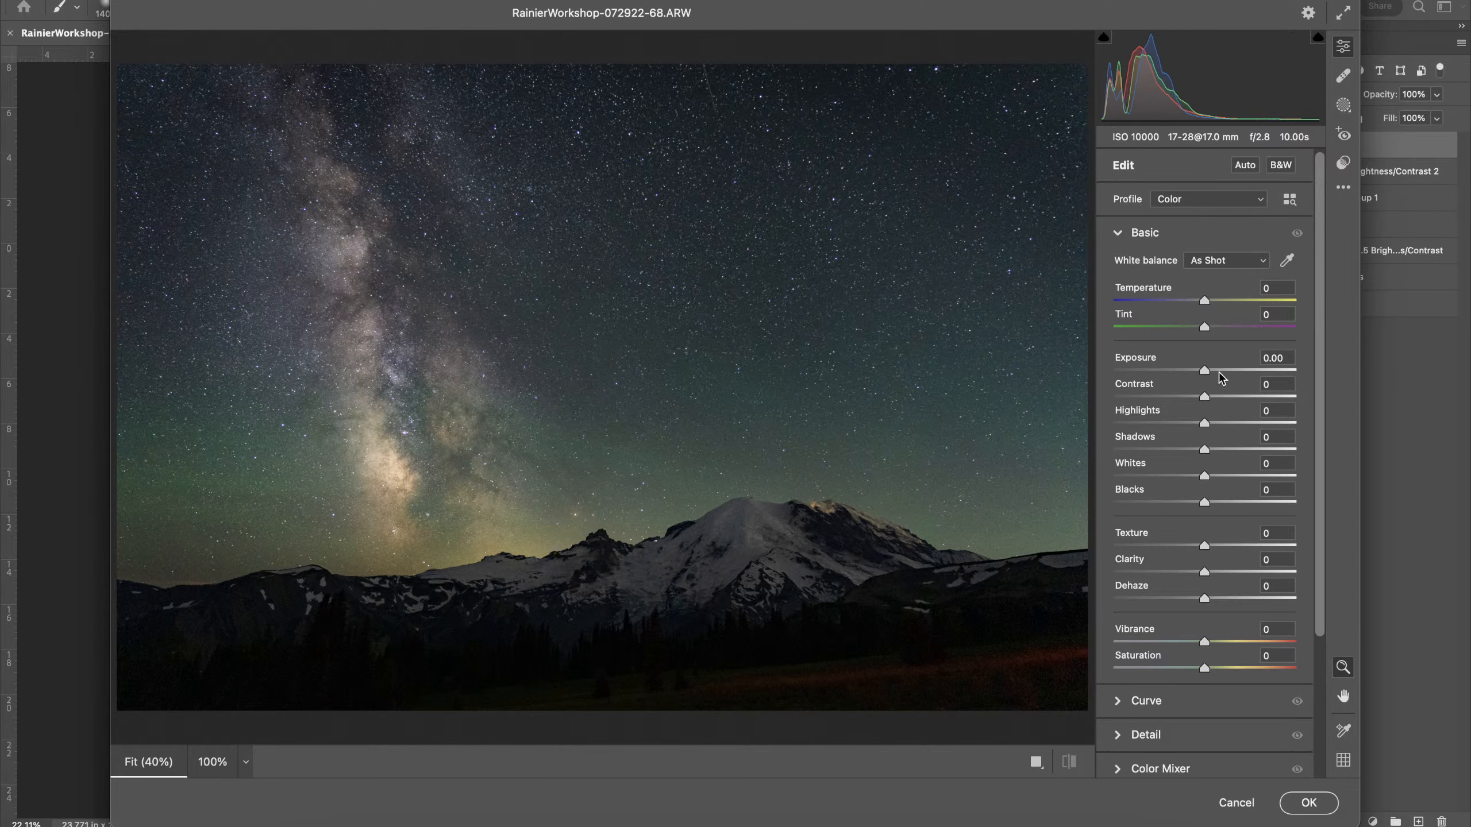
pyautogui.click(1217, 370)
pyautogui.click(1216, 395)
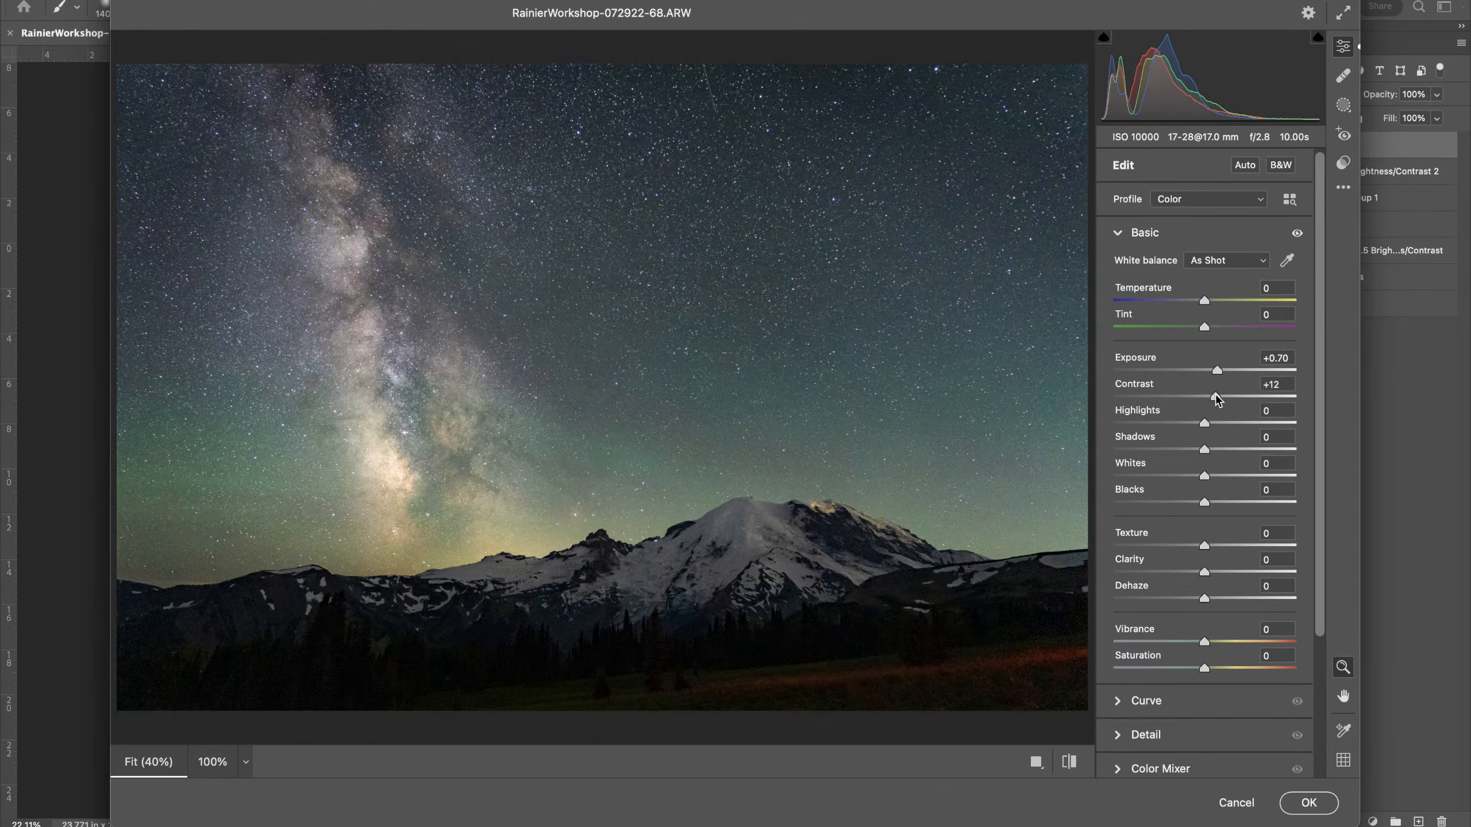
pyautogui.moveTo(1216, 396); pyautogui.dragTo(1227, 397)
pyautogui.click(1218, 422)
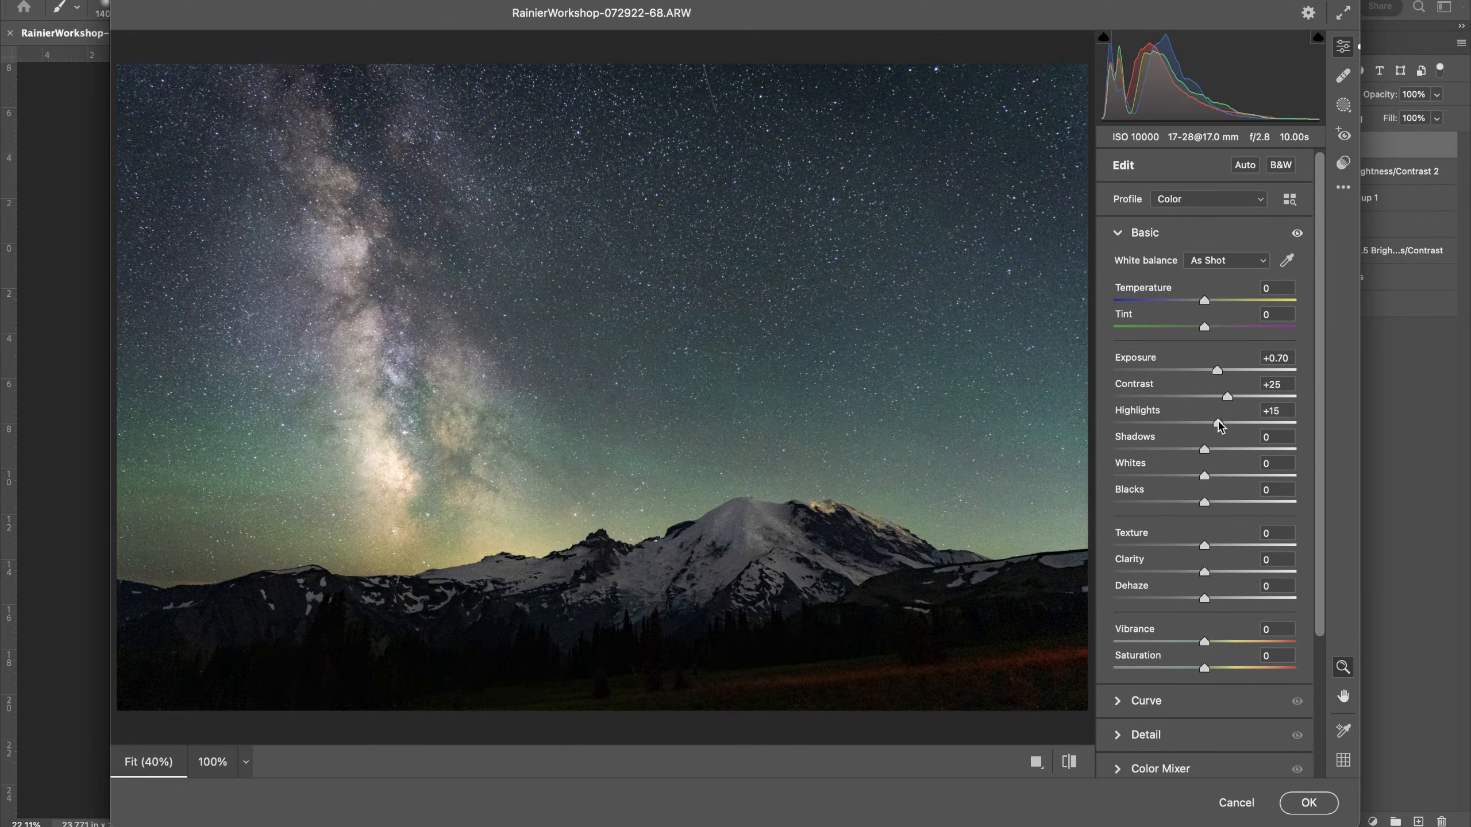
pyautogui.click(1188, 450)
pyautogui.moveTo(1204, 476); pyautogui.dragTo(1224, 476)
pyautogui.click(1192, 502)
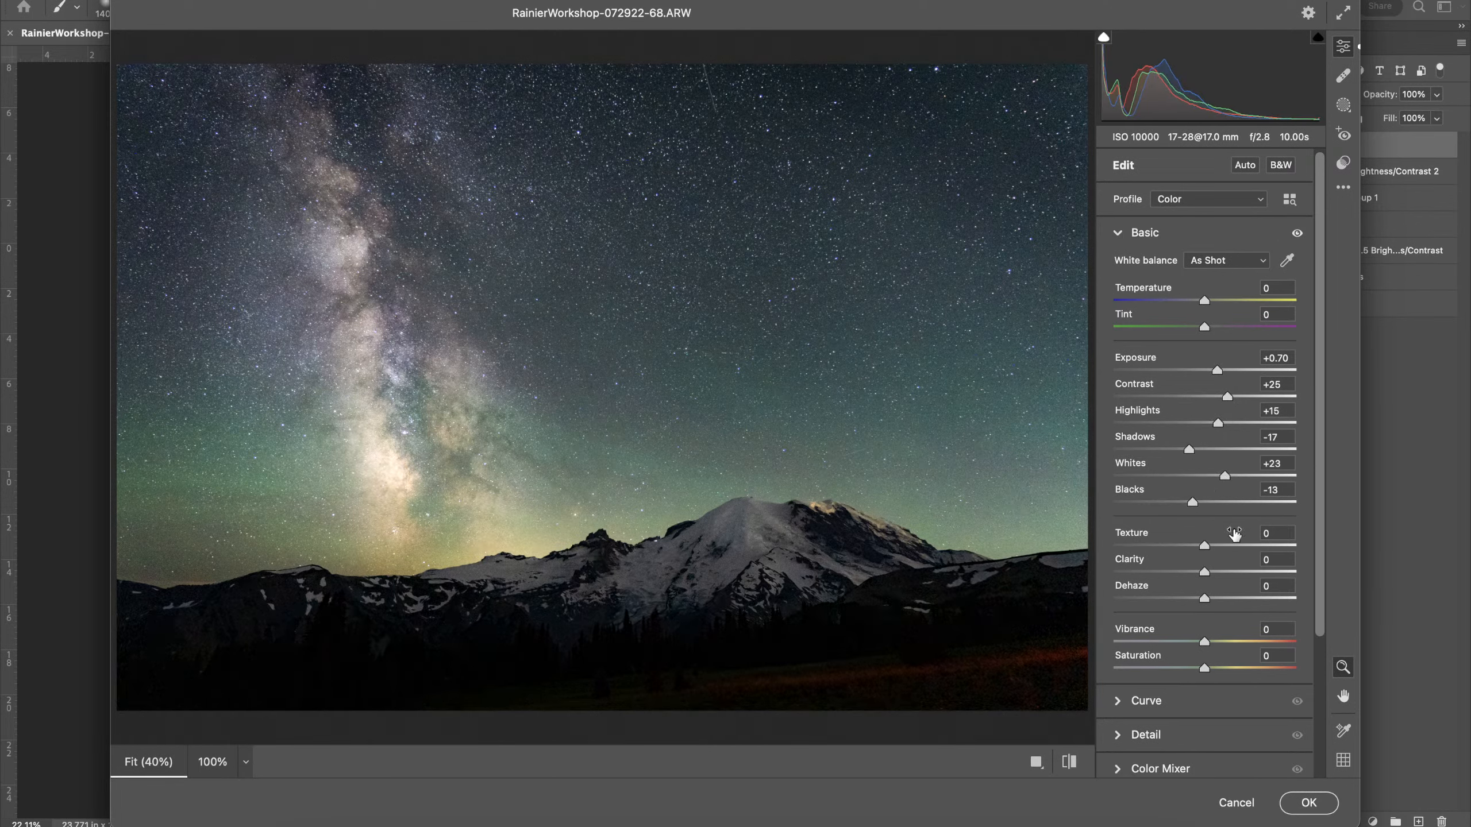
# Set texture +2, clarity +8, dehaze +12, vibrance +47, saturation +6 and temperature +7, and apply the Camera Raw edits
pyautogui.moveTo(1218, 547); pyautogui.dragTo(1212, 671)
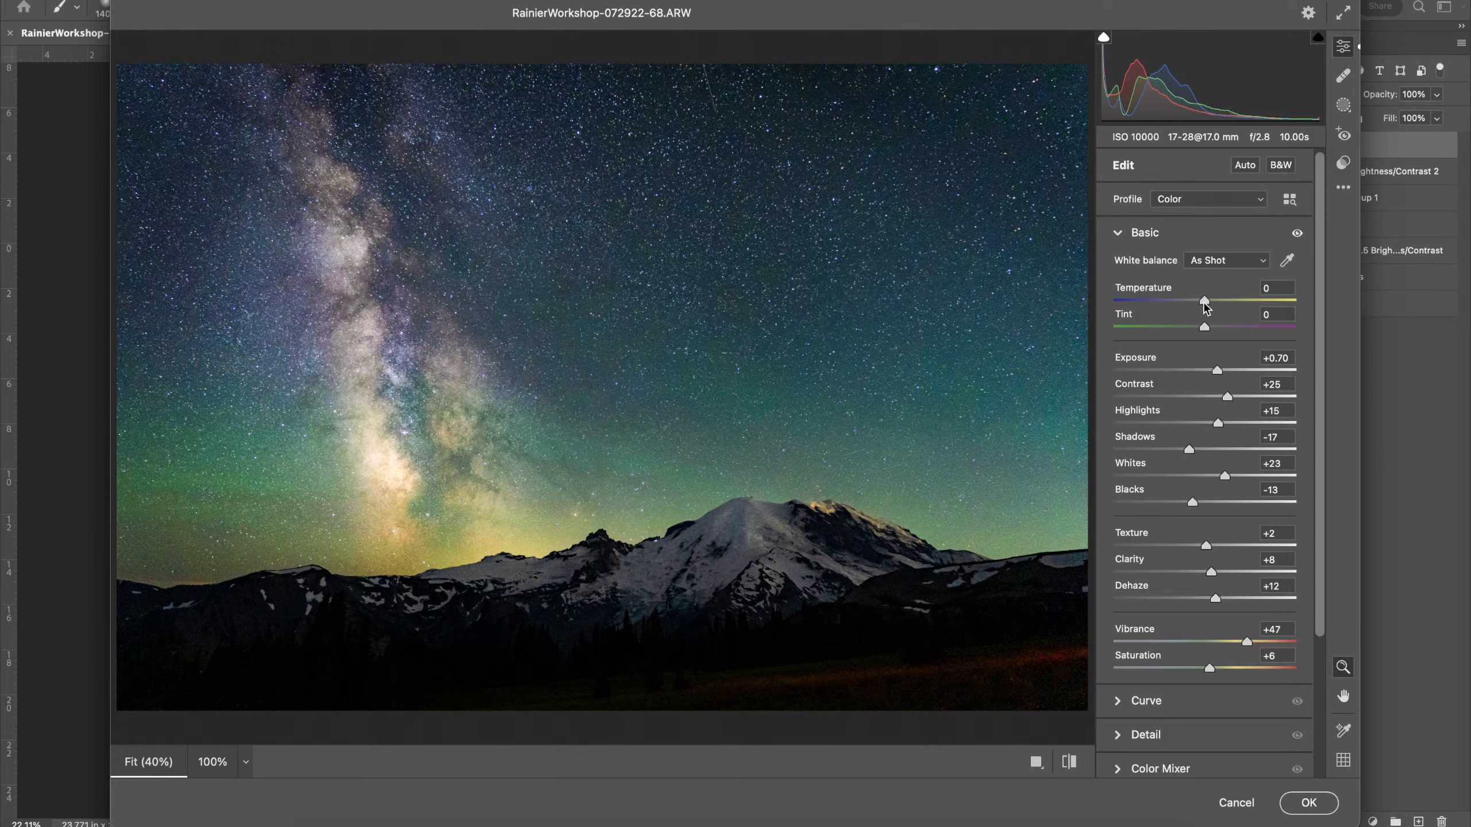
pyautogui.moveTo(1204, 301); pyautogui.dragTo(1209, 301)
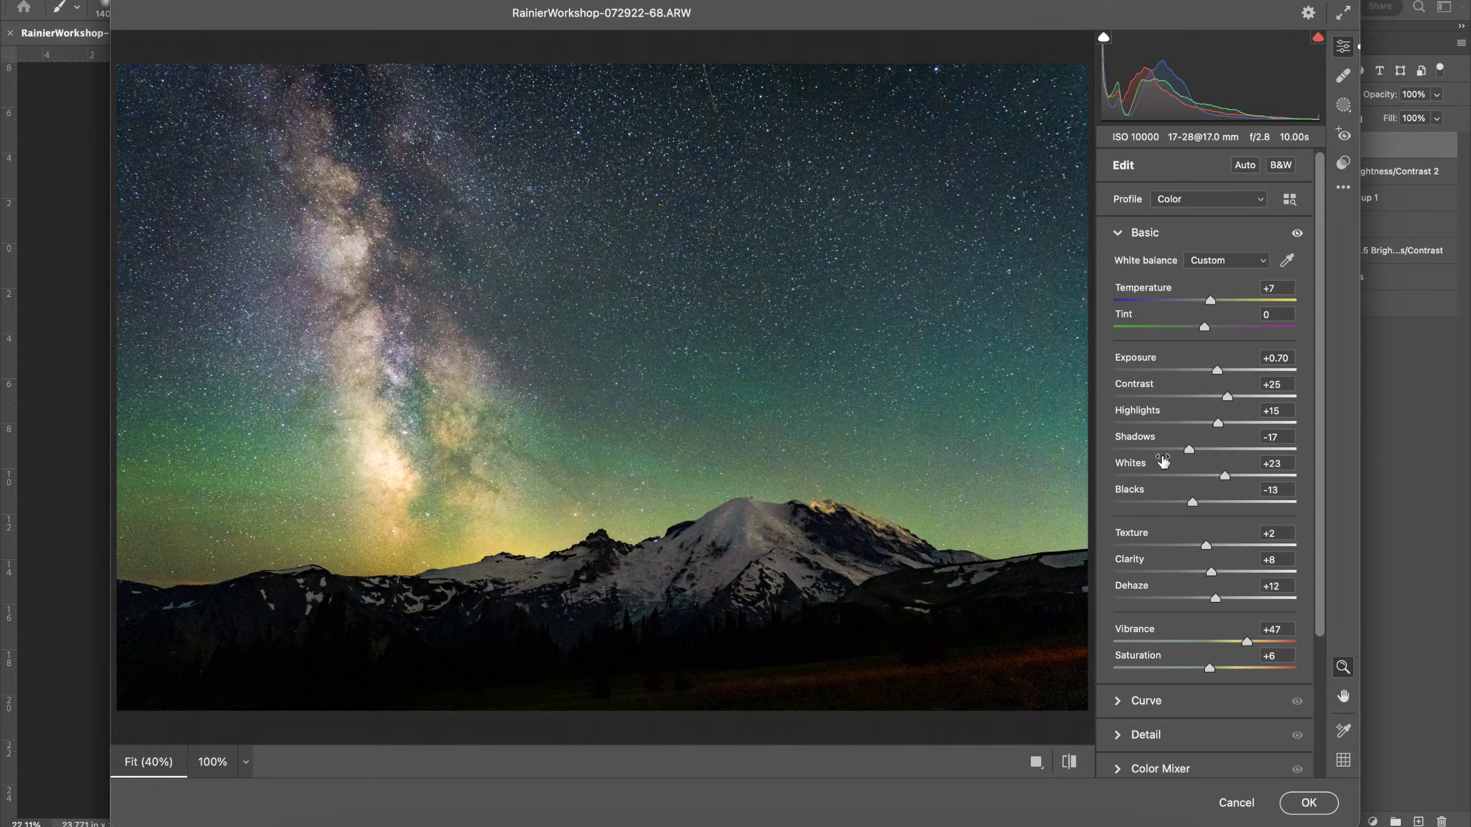
pyautogui.click(1307, 803)
# Set the blend mode of Layer 1 to Soft Light
pyautogui.scroll(2, 480, 402)
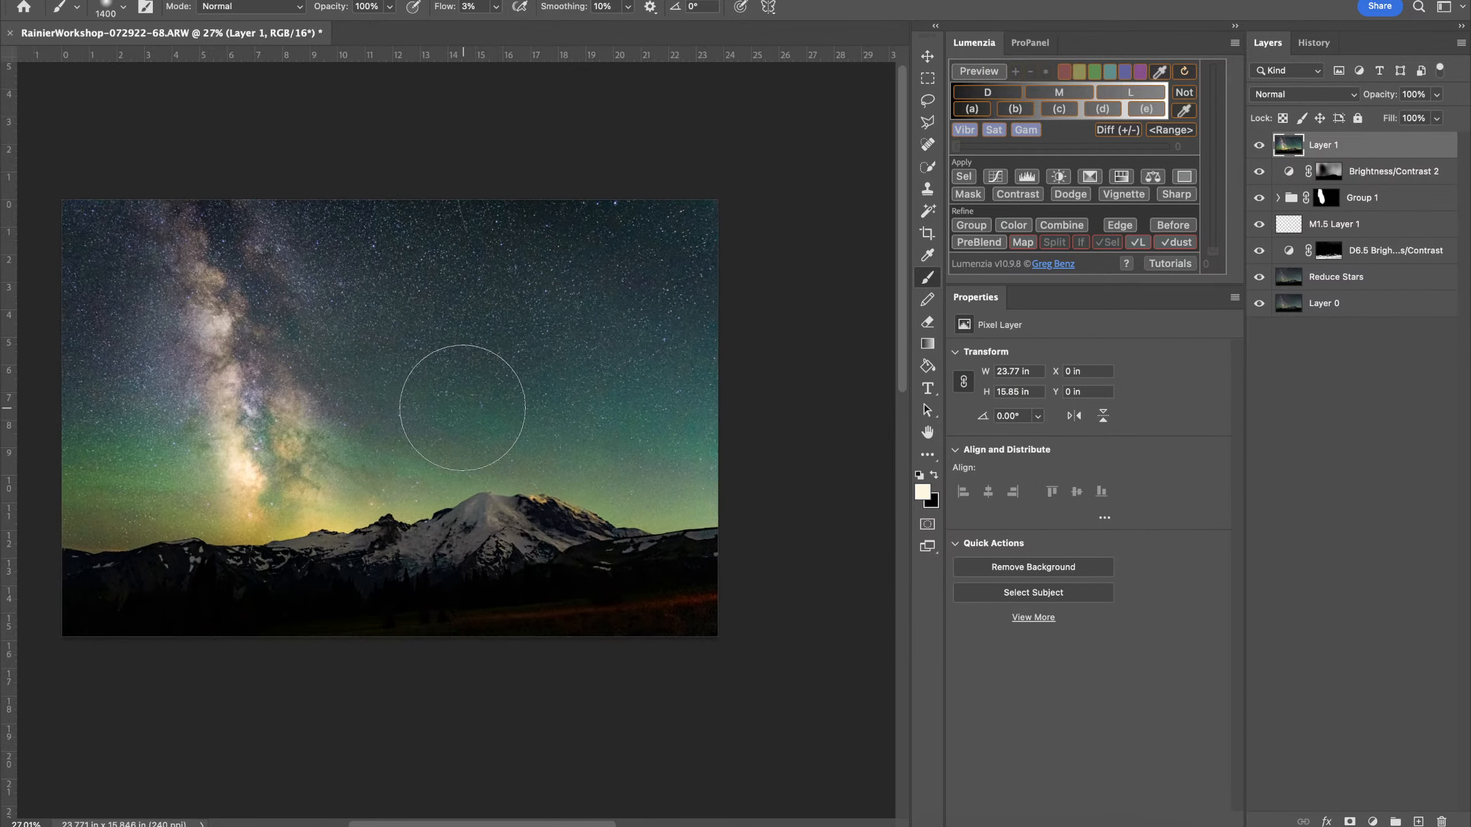
pyautogui.click(1284, 96)
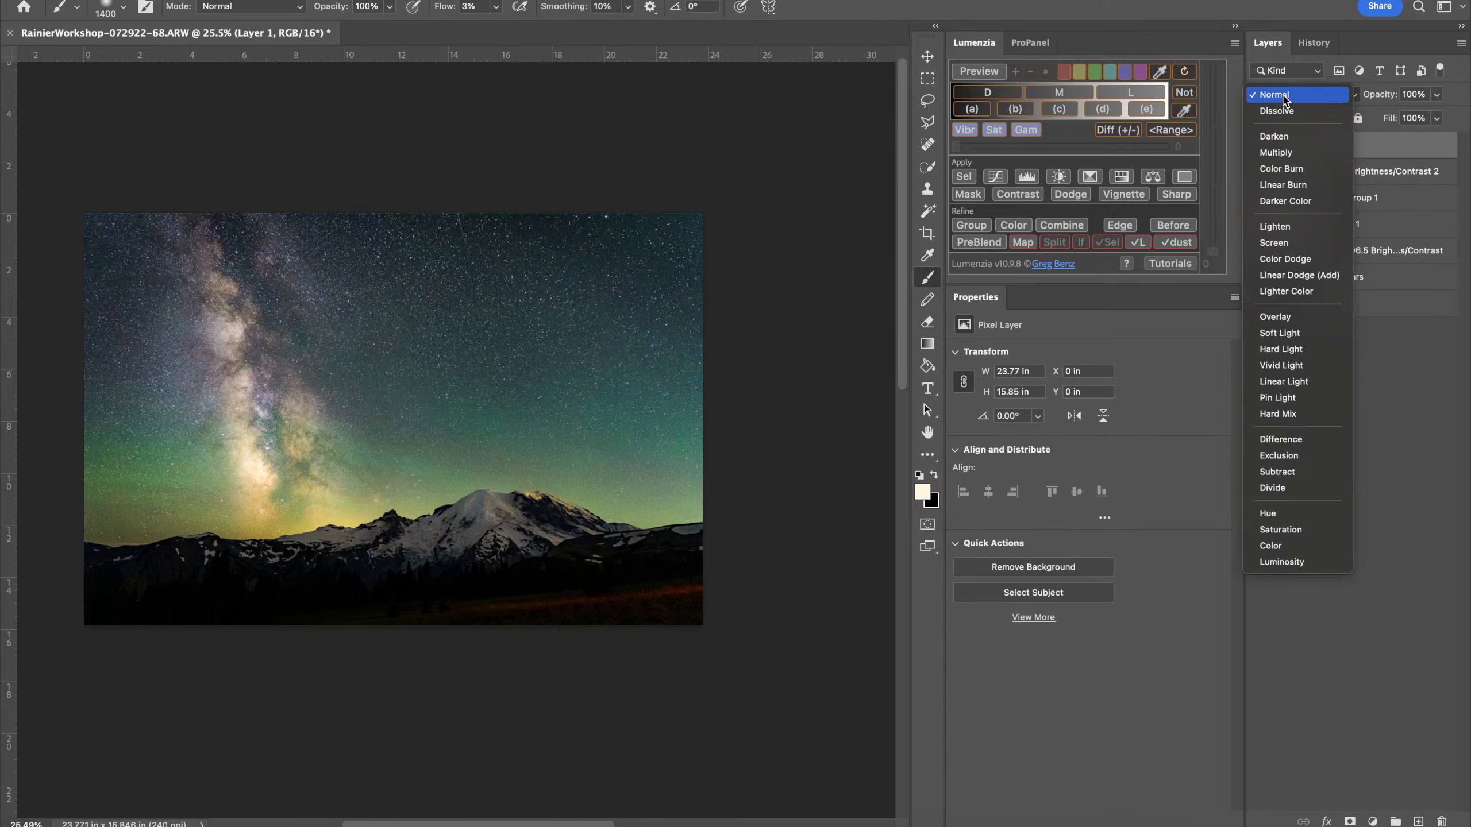
pyautogui.click(1293, 332)
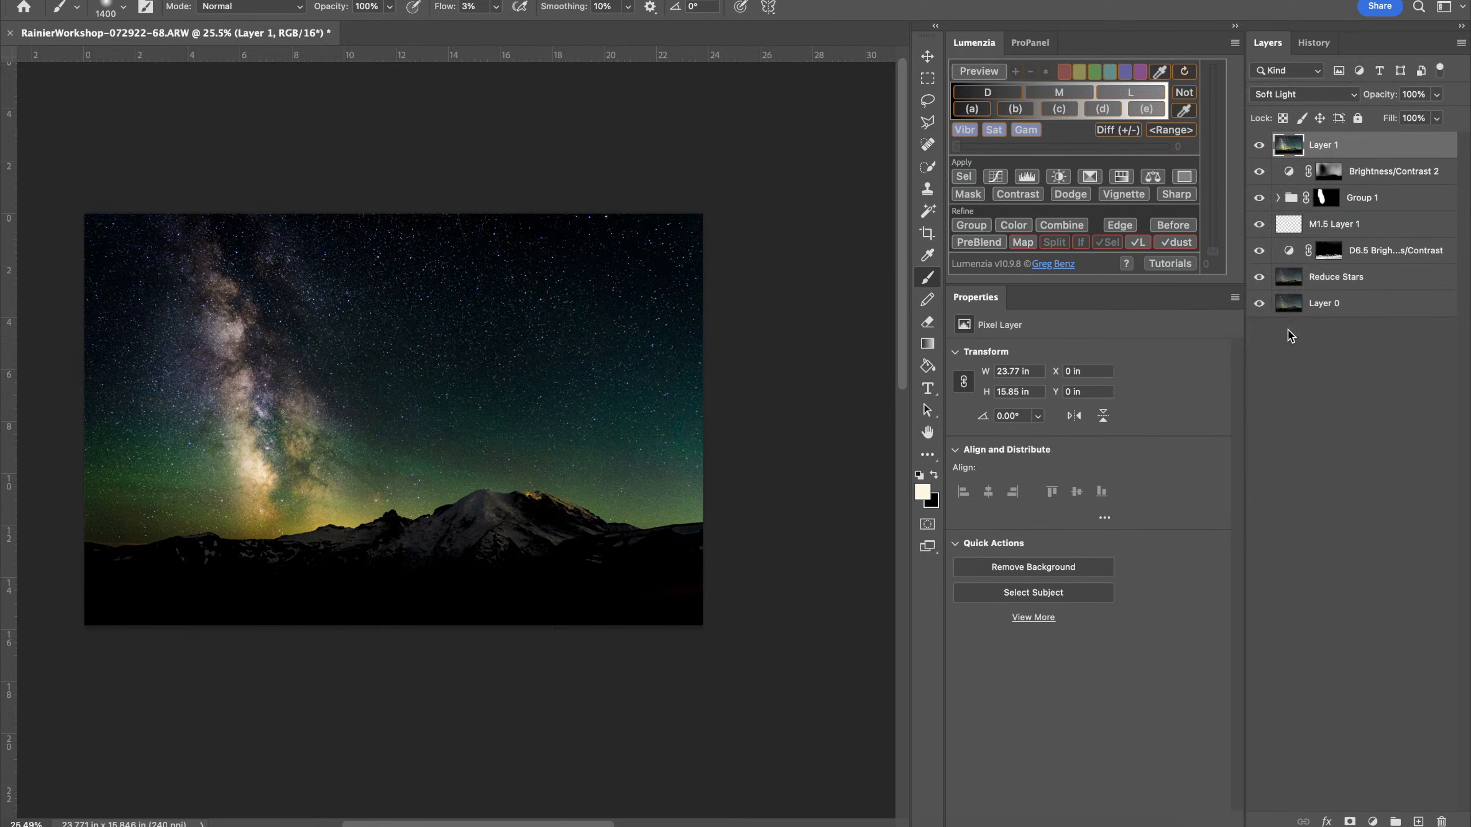
# Apply a Gaussian Blur with a 26-pixel radius to the Soft Light Layer 1
pyautogui.click(389, 1)
pyautogui.moveTo(494, 181)
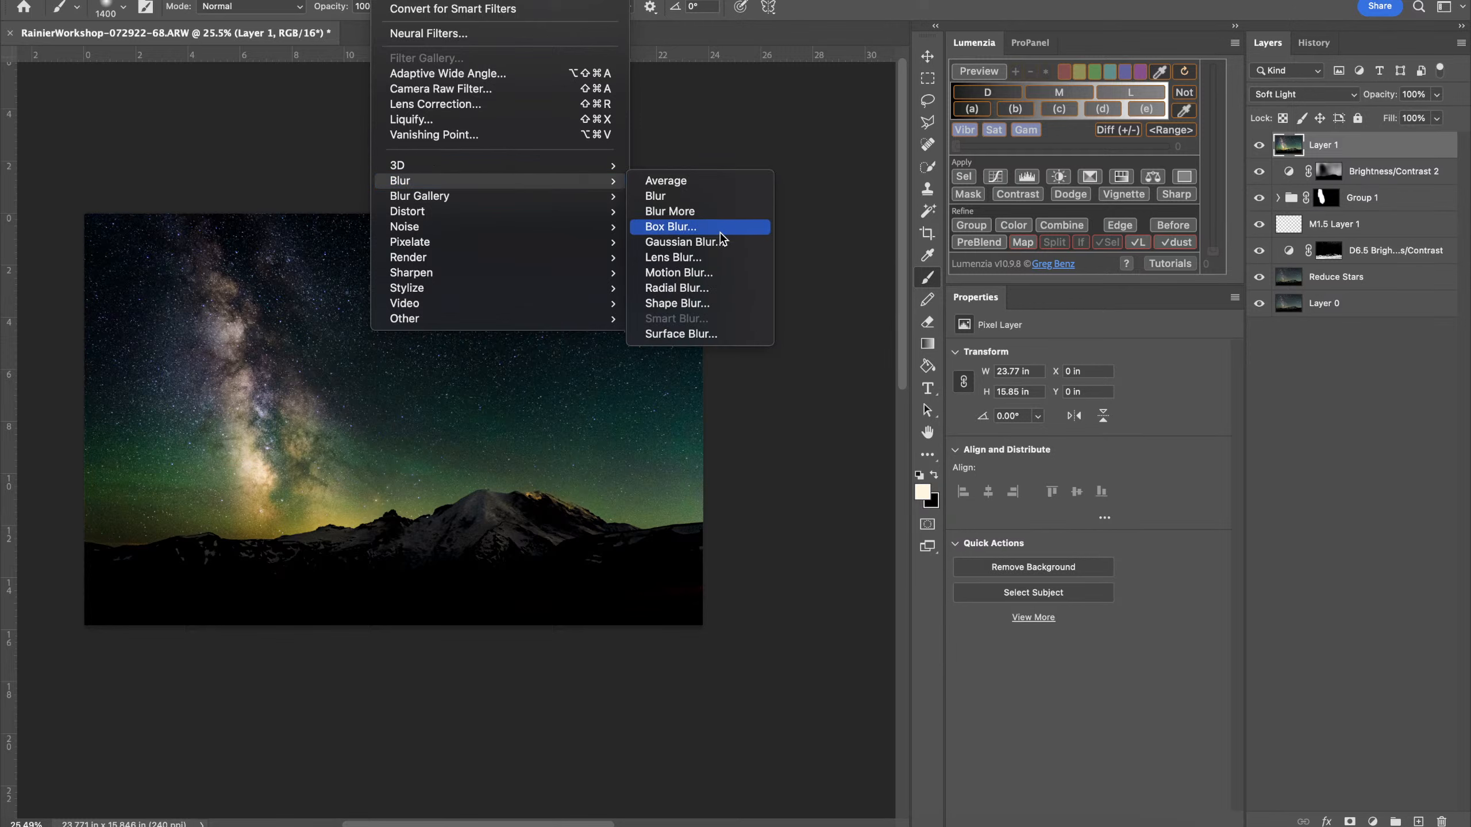
pyautogui.click(683, 242)
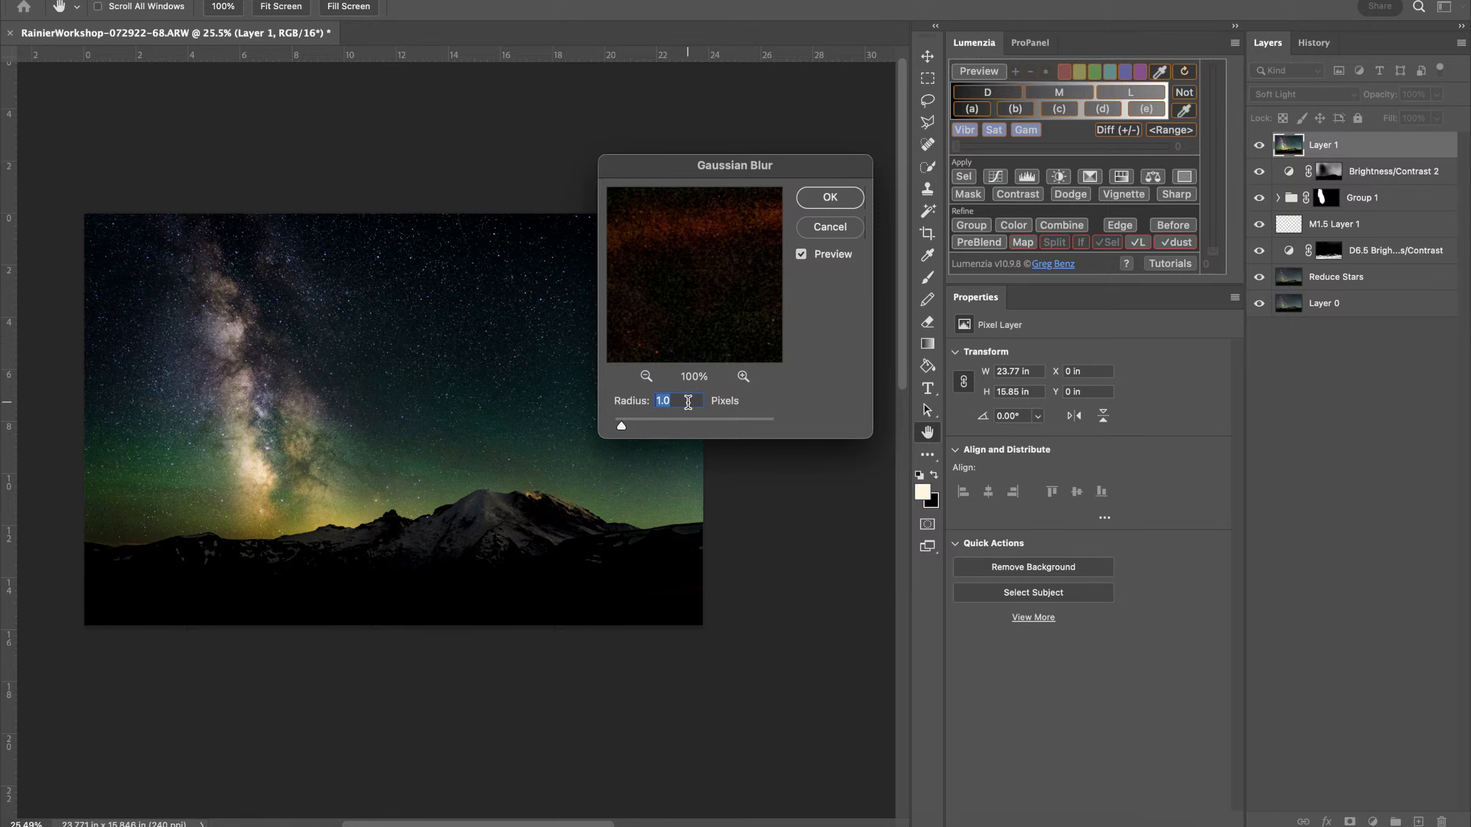
pyautogui.write('26')
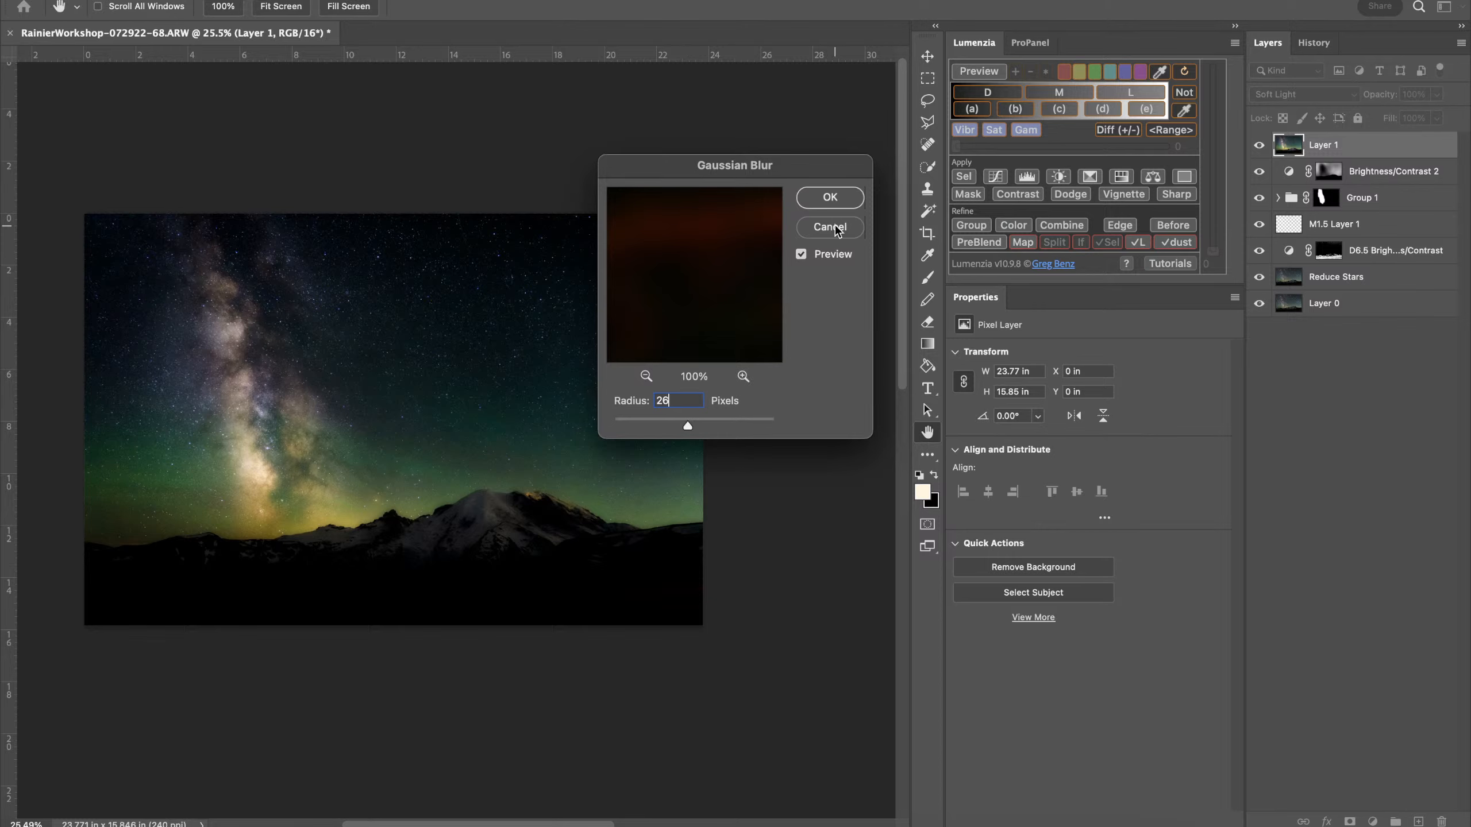
pyautogui.click(829, 197)
pyautogui.press('b')
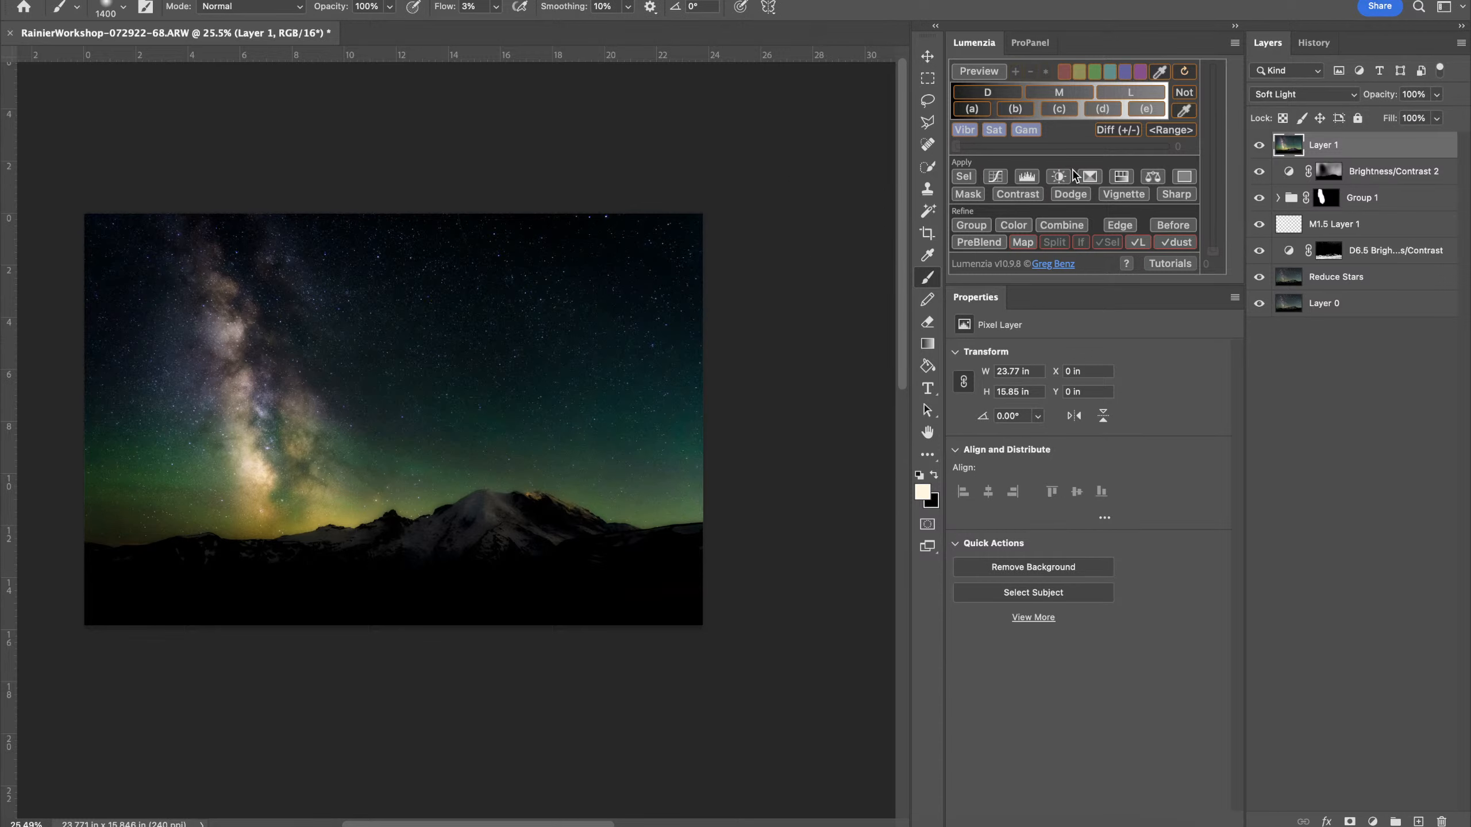
# Hide Layer 1 and mask it with a Lumenzia L luminosity selection whose preview Levels white input is set to 180
pyautogui.click(1262, 146)
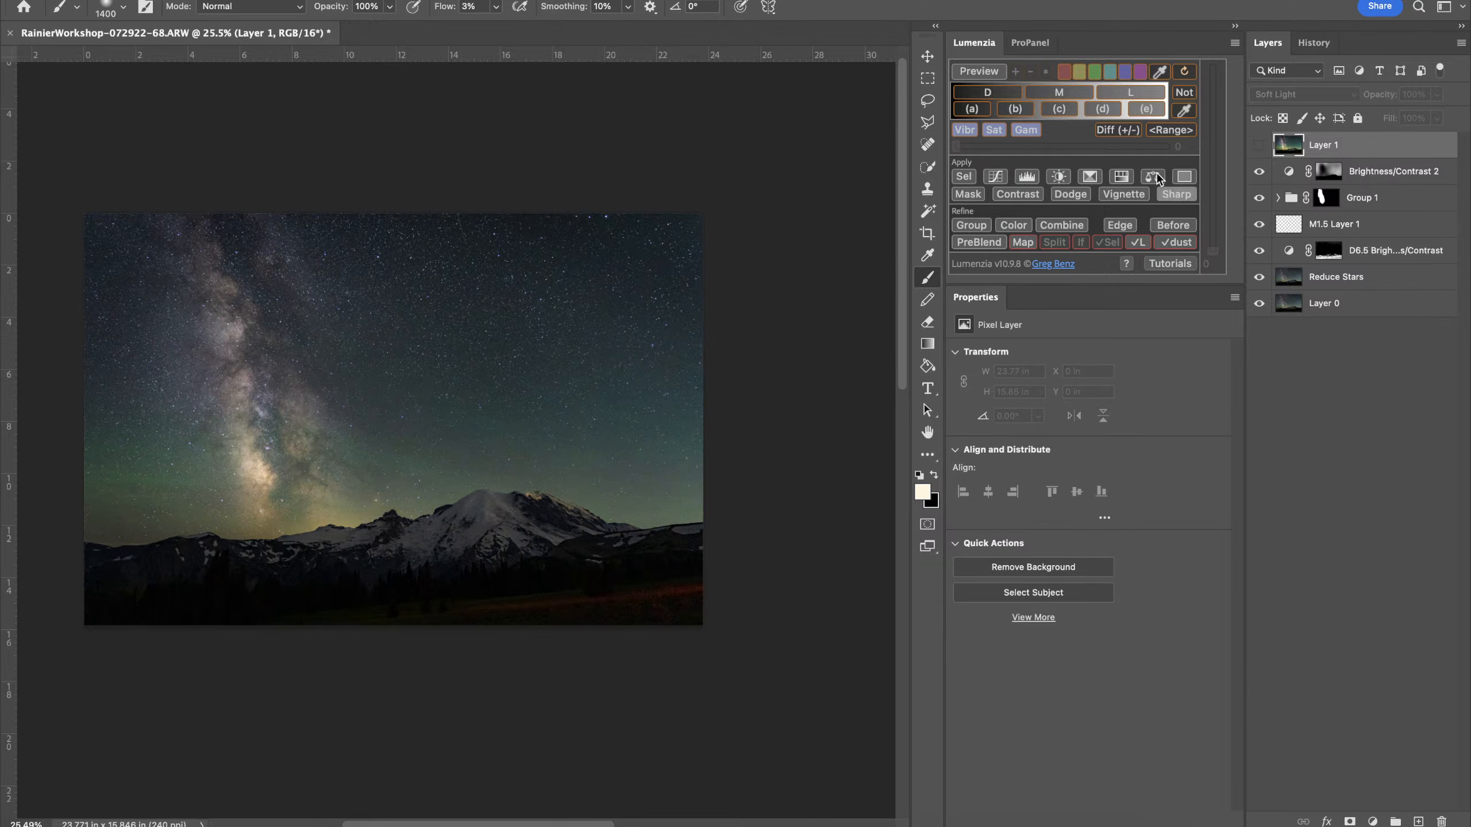
pyautogui.click(1147, 92)
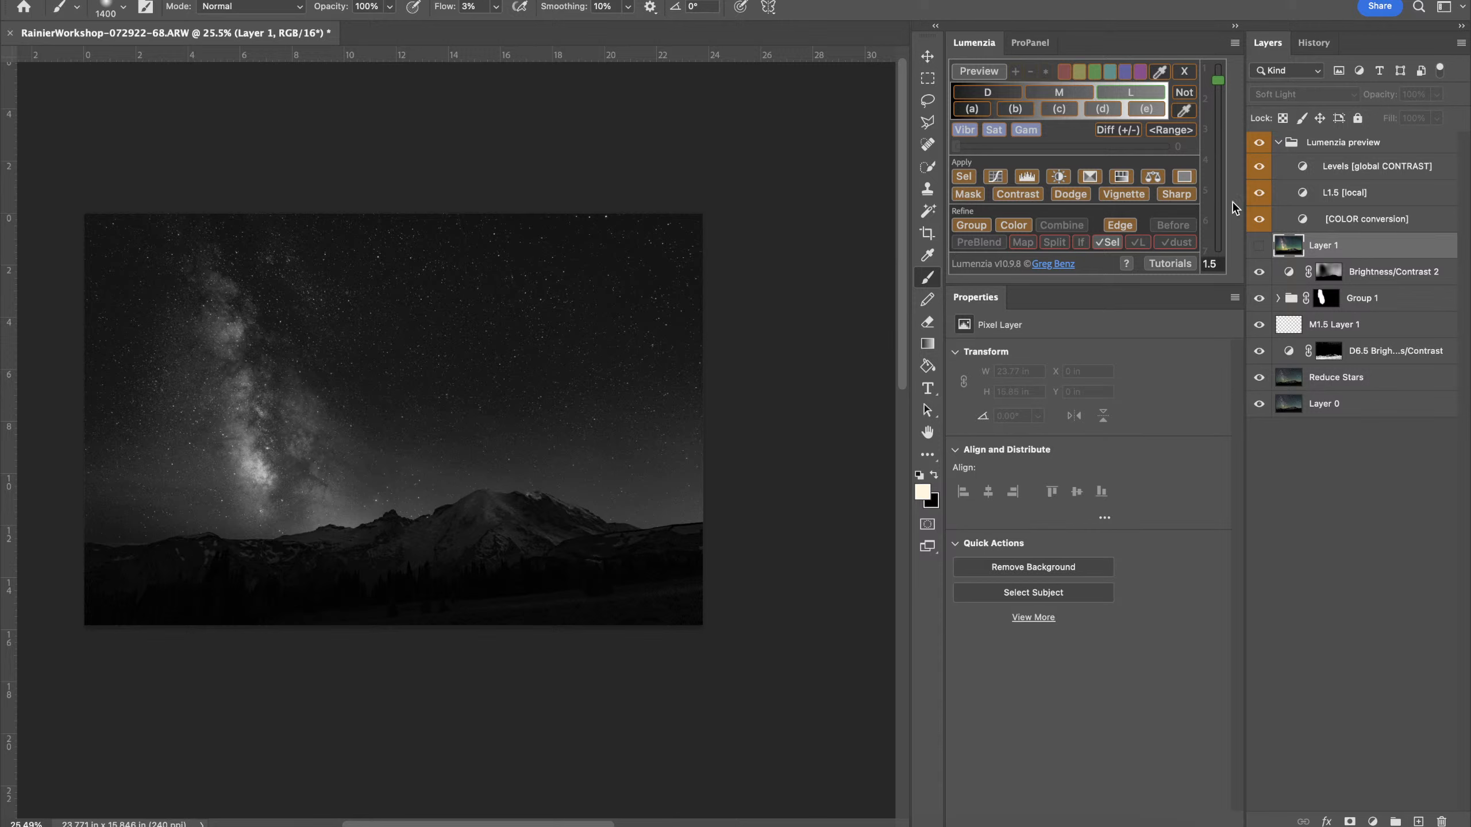
pyautogui.click(1341, 166)
pyautogui.moveTo(1211, 478); pyautogui.dragTo(1145, 492)
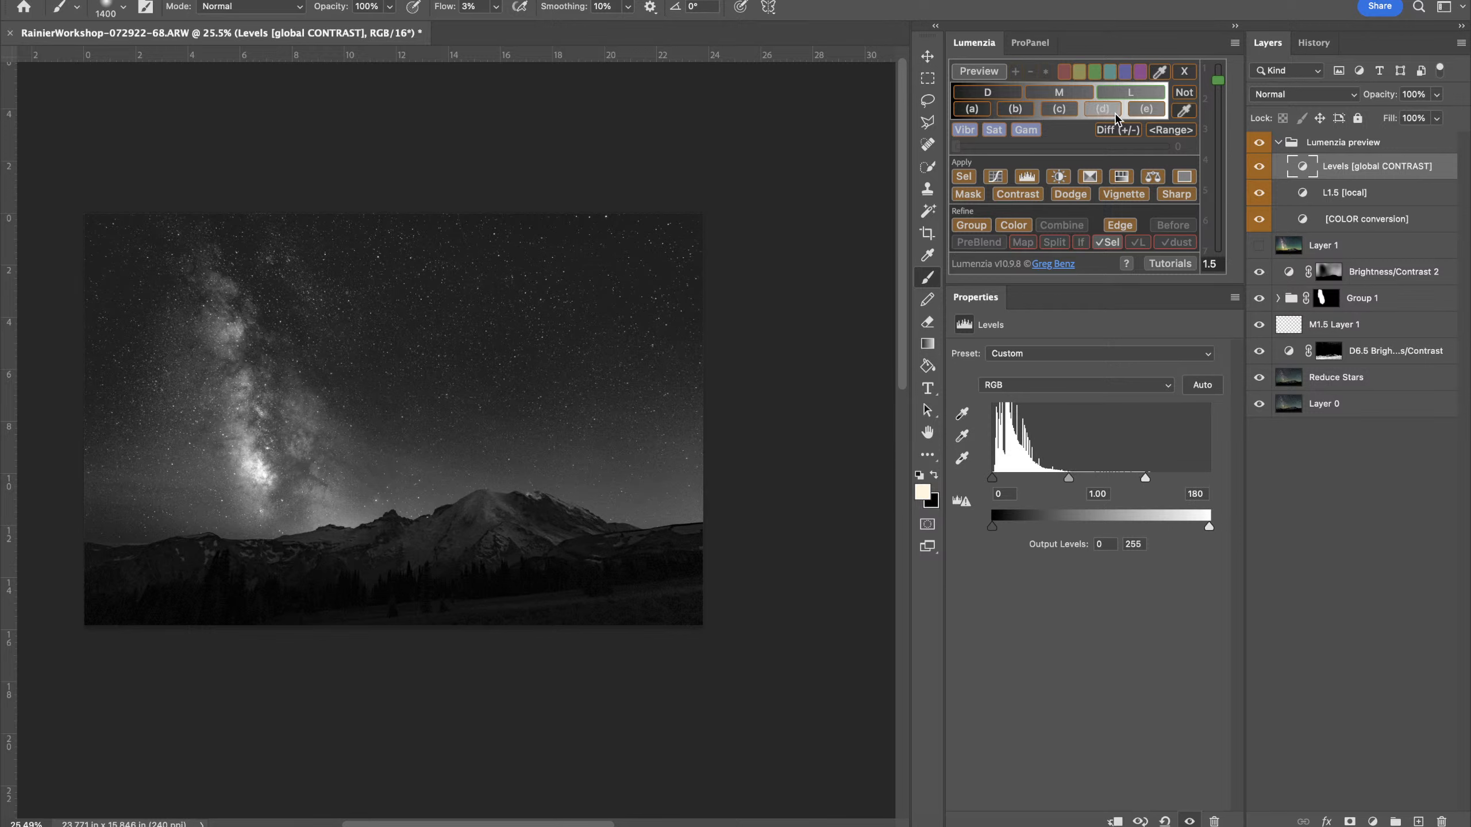
pyautogui.click(1352, 245)
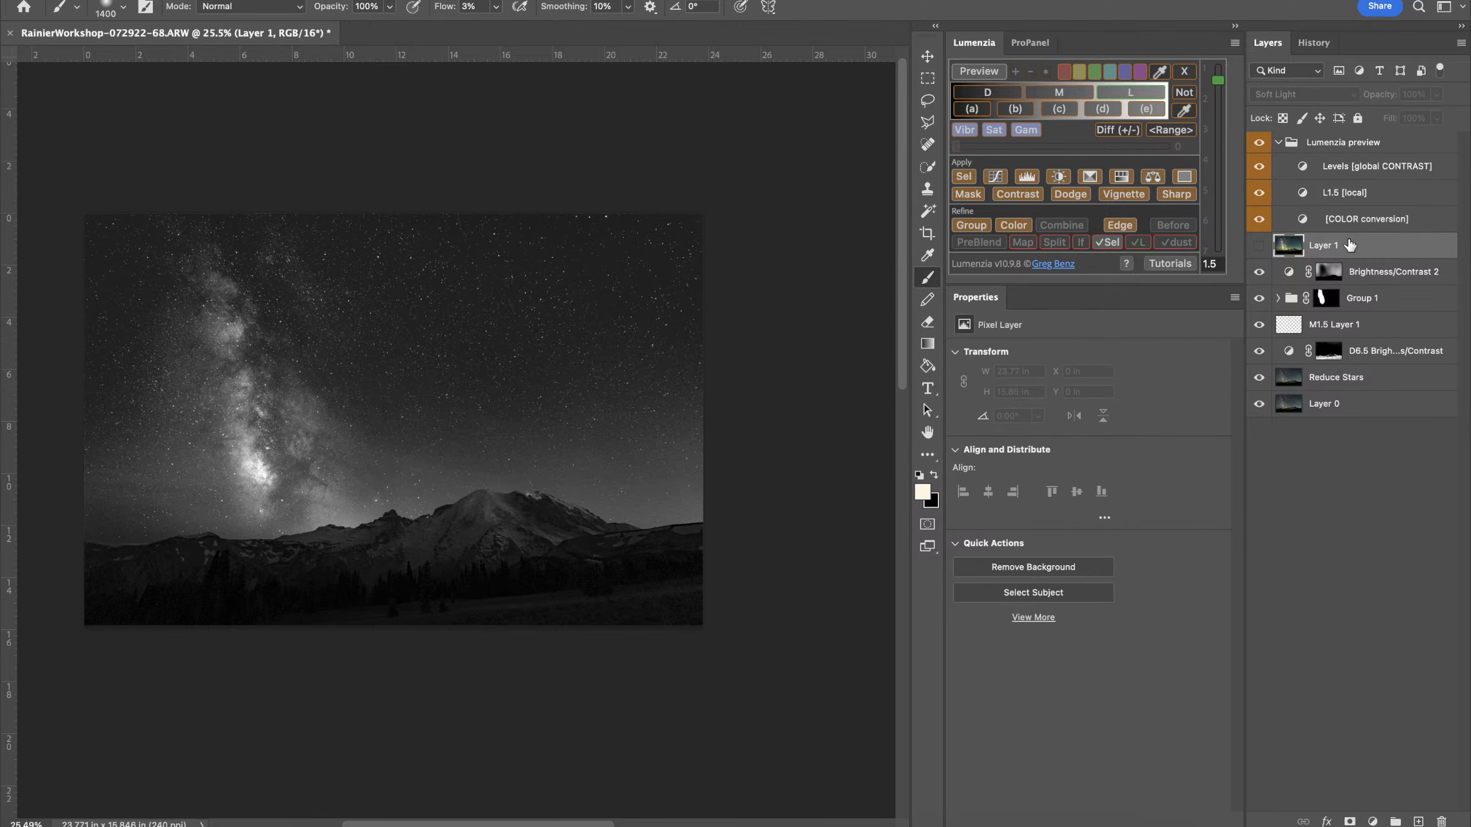
pyautogui.click(962, 188)
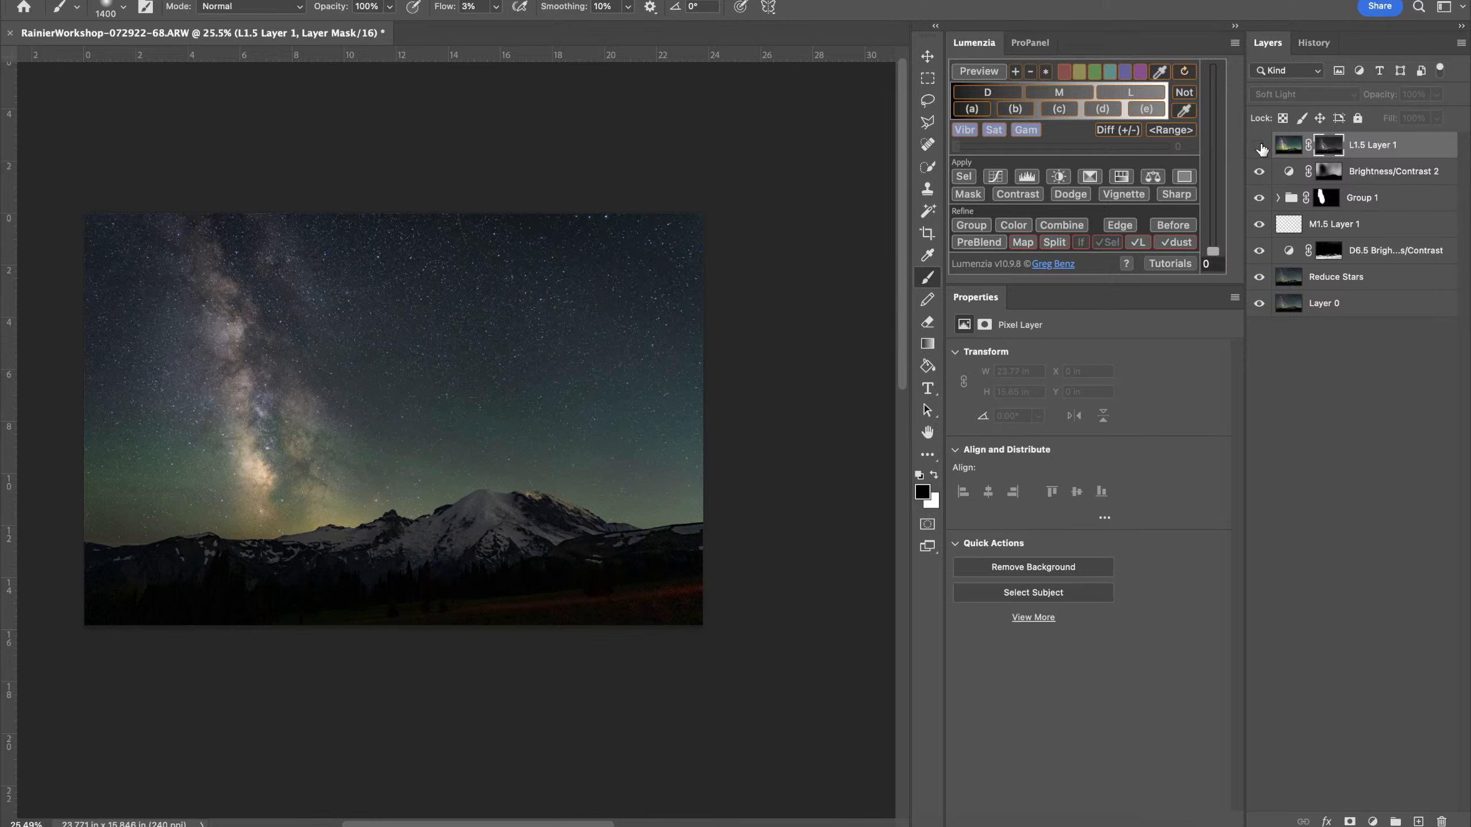
# Turn the masked Soft Light layer back on, comparing the photo with and without its mask and with the layer hidden
pyautogui.keyDown('shift'); pyautogui.click(1327, 152); pyautogui.keyUp('shift')
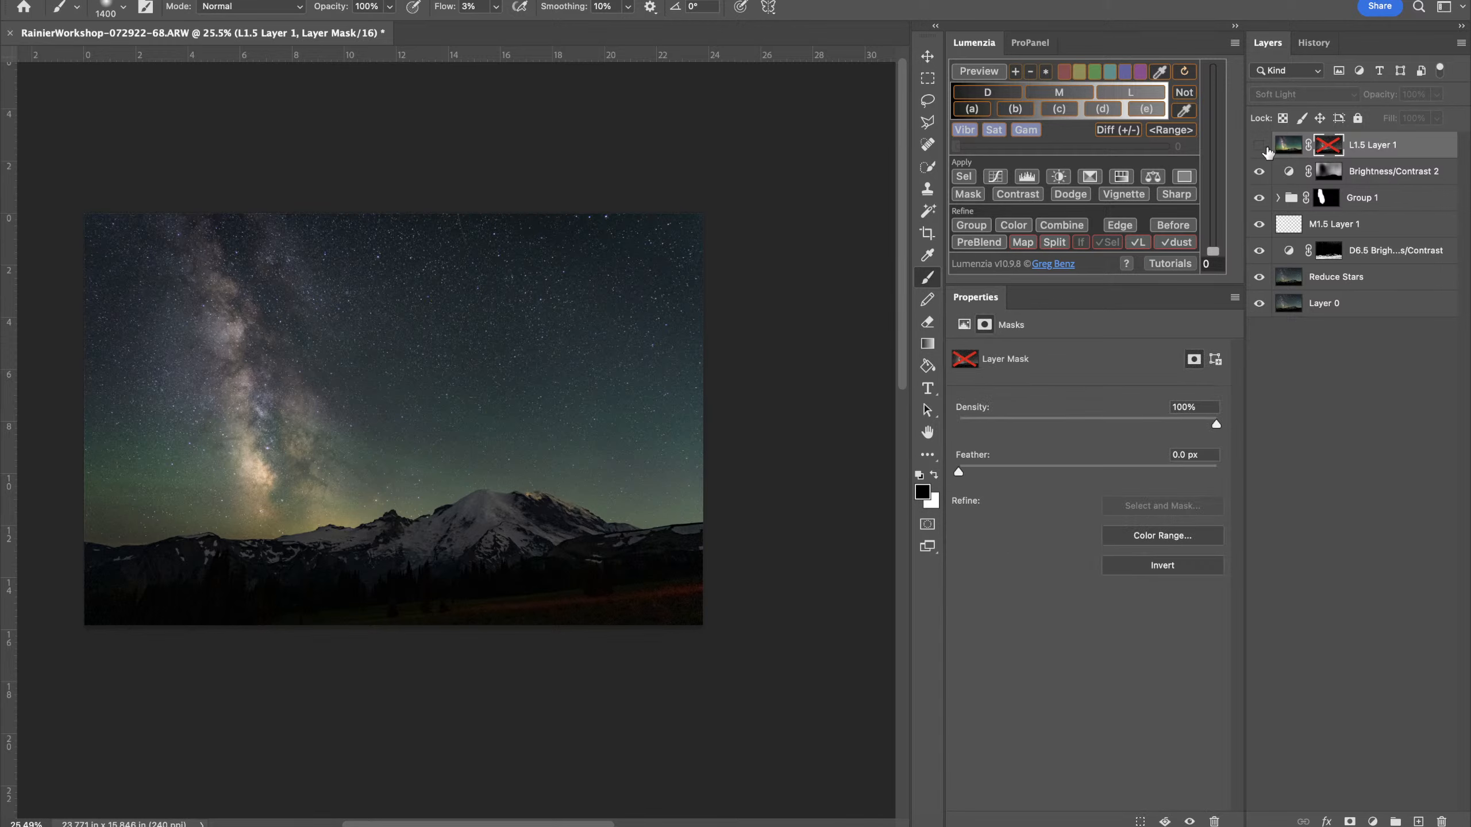
pyautogui.click(1259, 146)
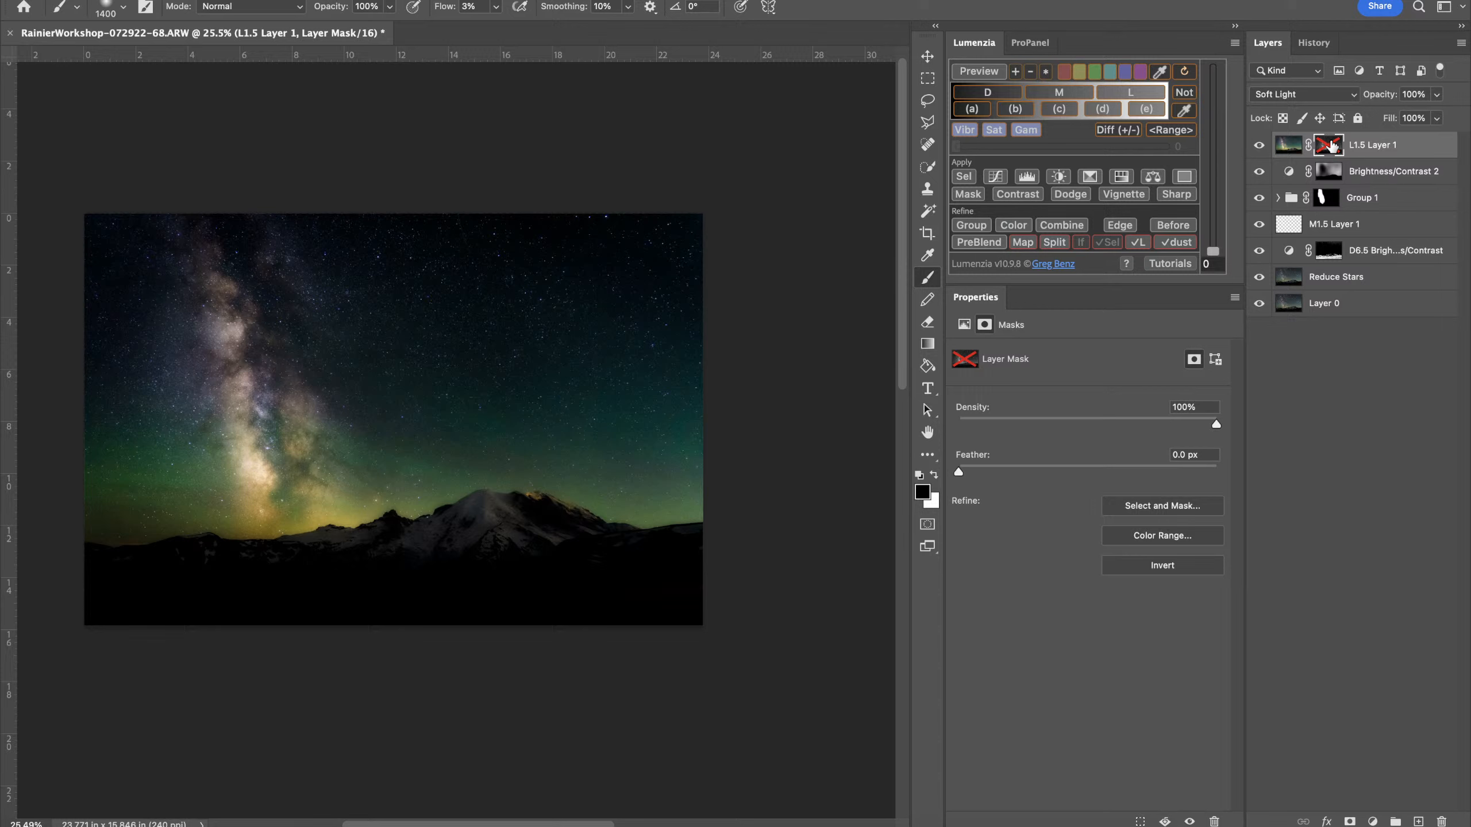
pyautogui.keyDown('shift'); pyautogui.click(1328, 146); pyautogui.keyUp('shift')
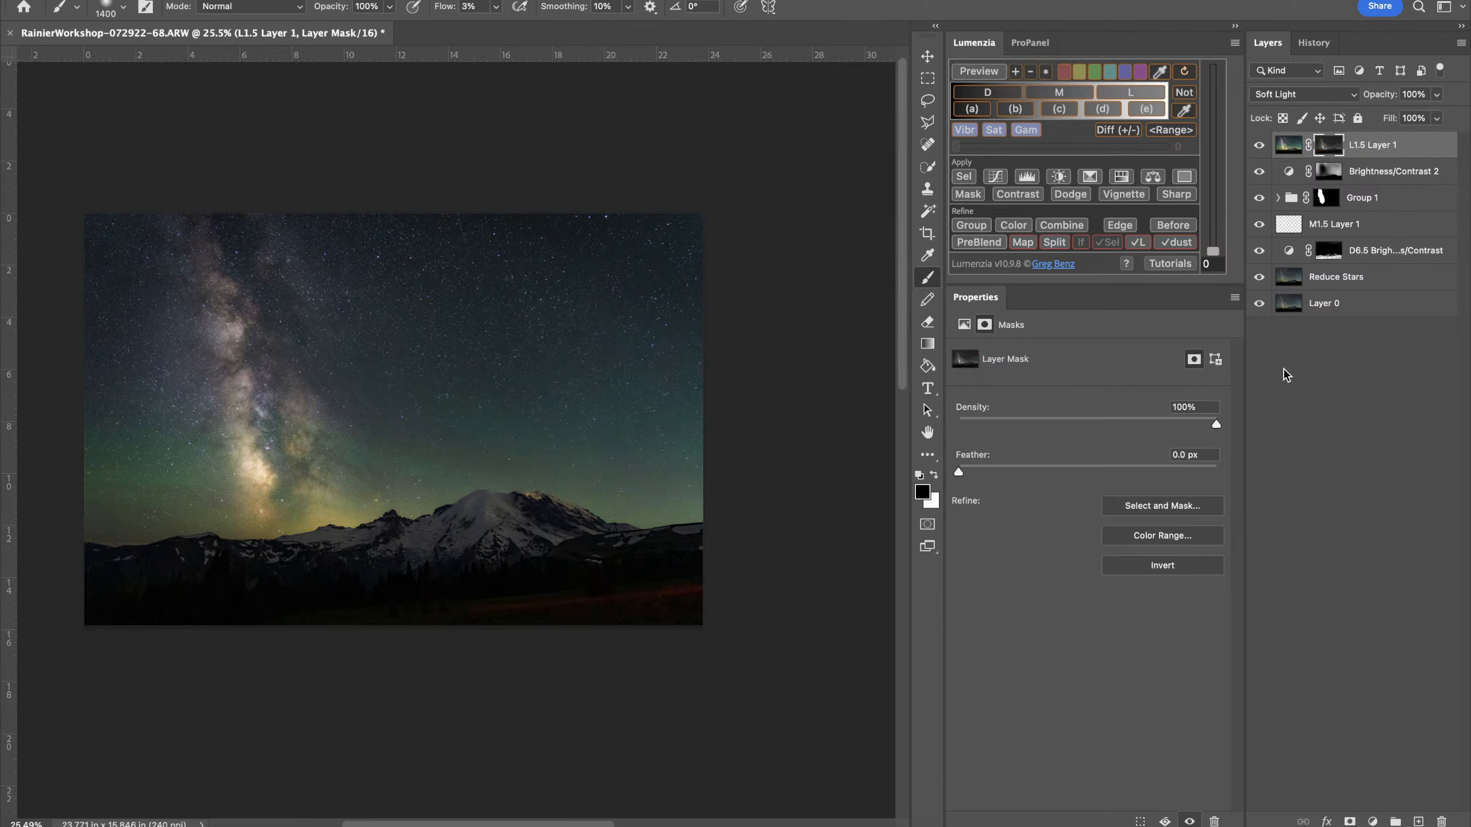
pyautogui.click(1260, 145)
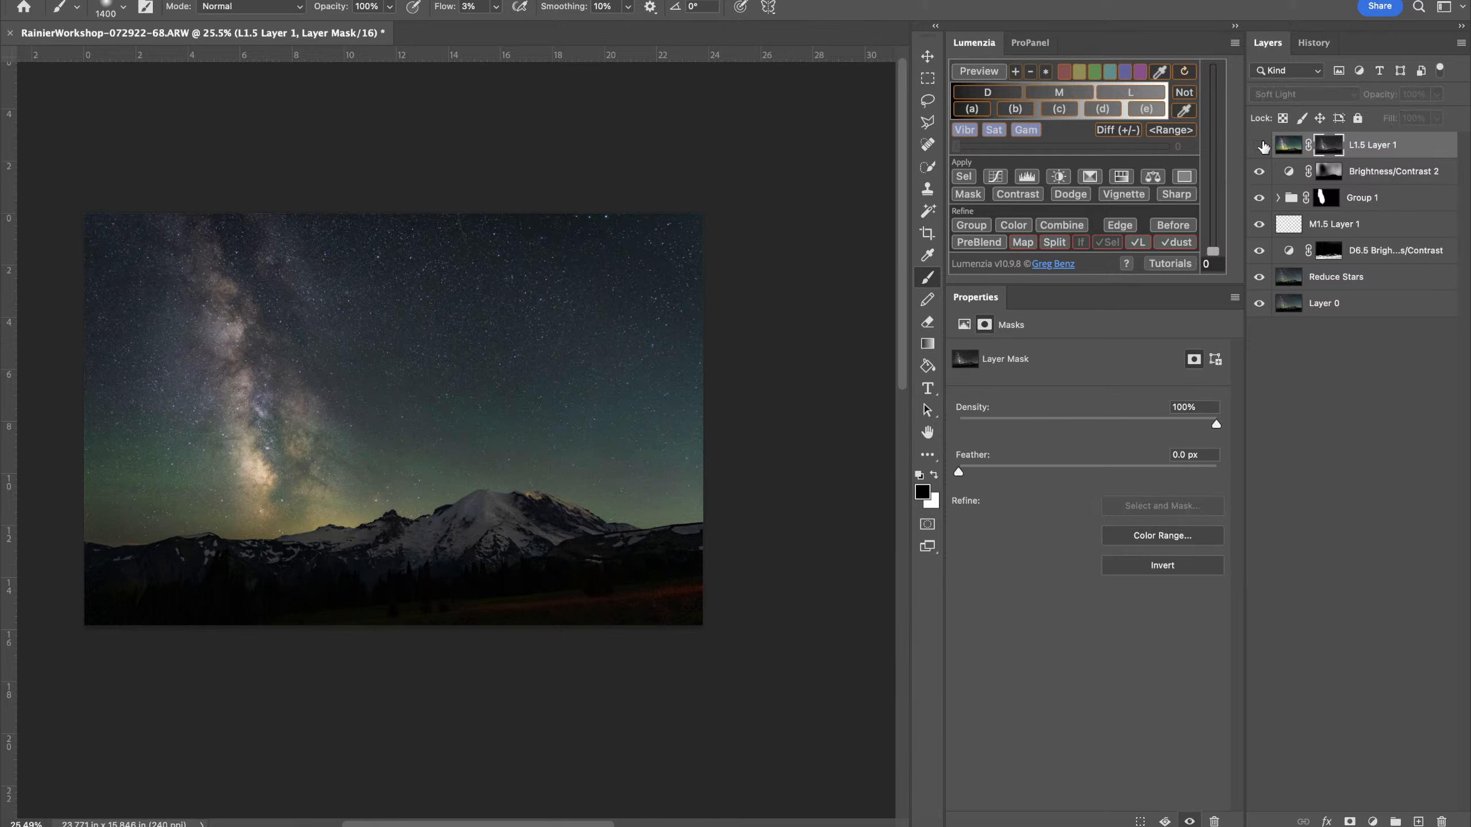
pyautogui.click(1260, 145)
pyautogui.click(1261, 146)
pyautogui.click(1261, 146)
pyautogui.click(1261, 146)
pyautogui.click(1261, 146)
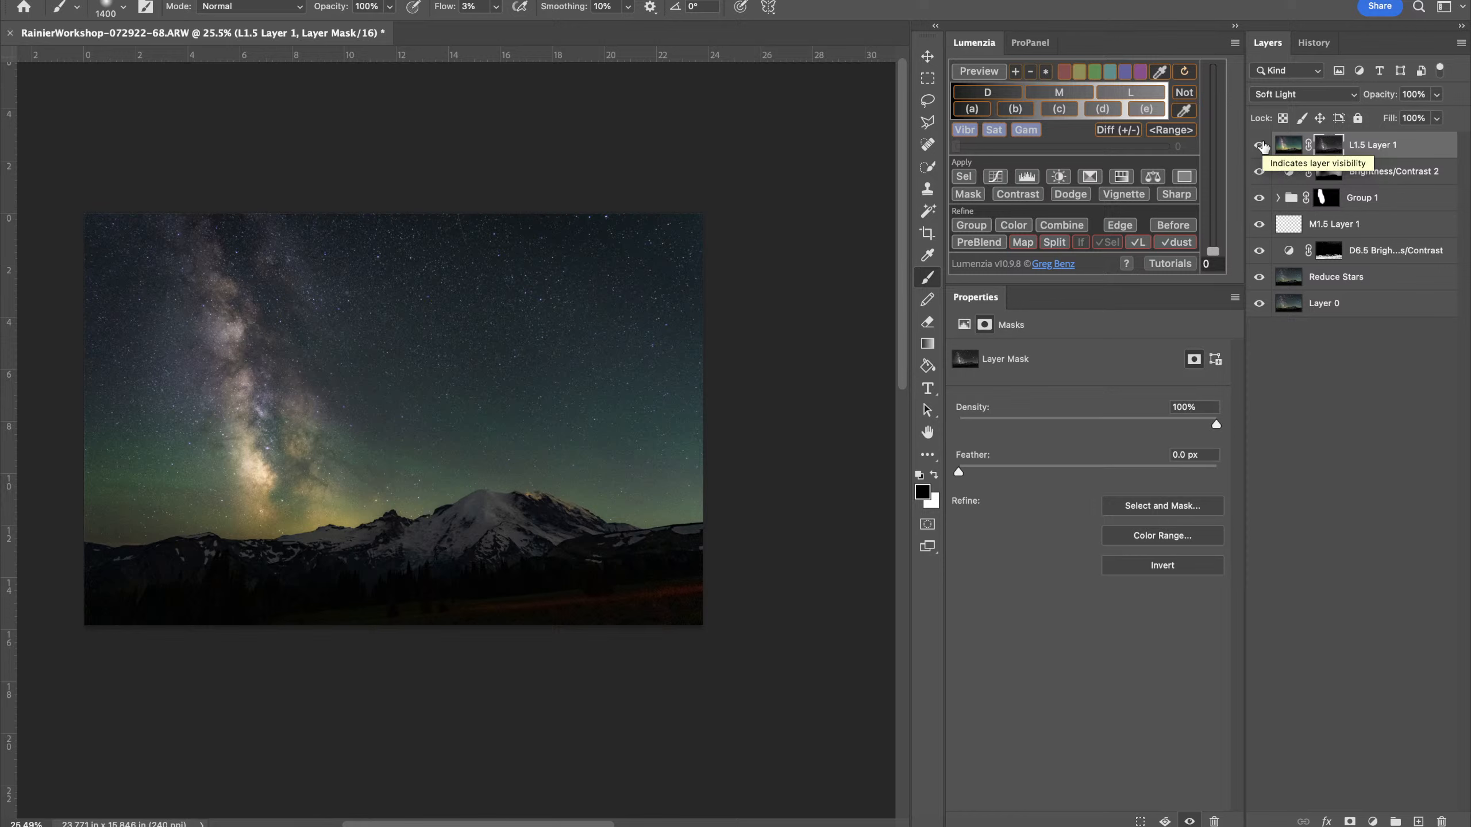
# Lower the masked Soft Light layer's opacity to 70% and compare the photo with and without the layer
pyautogui.click(1288, 144)
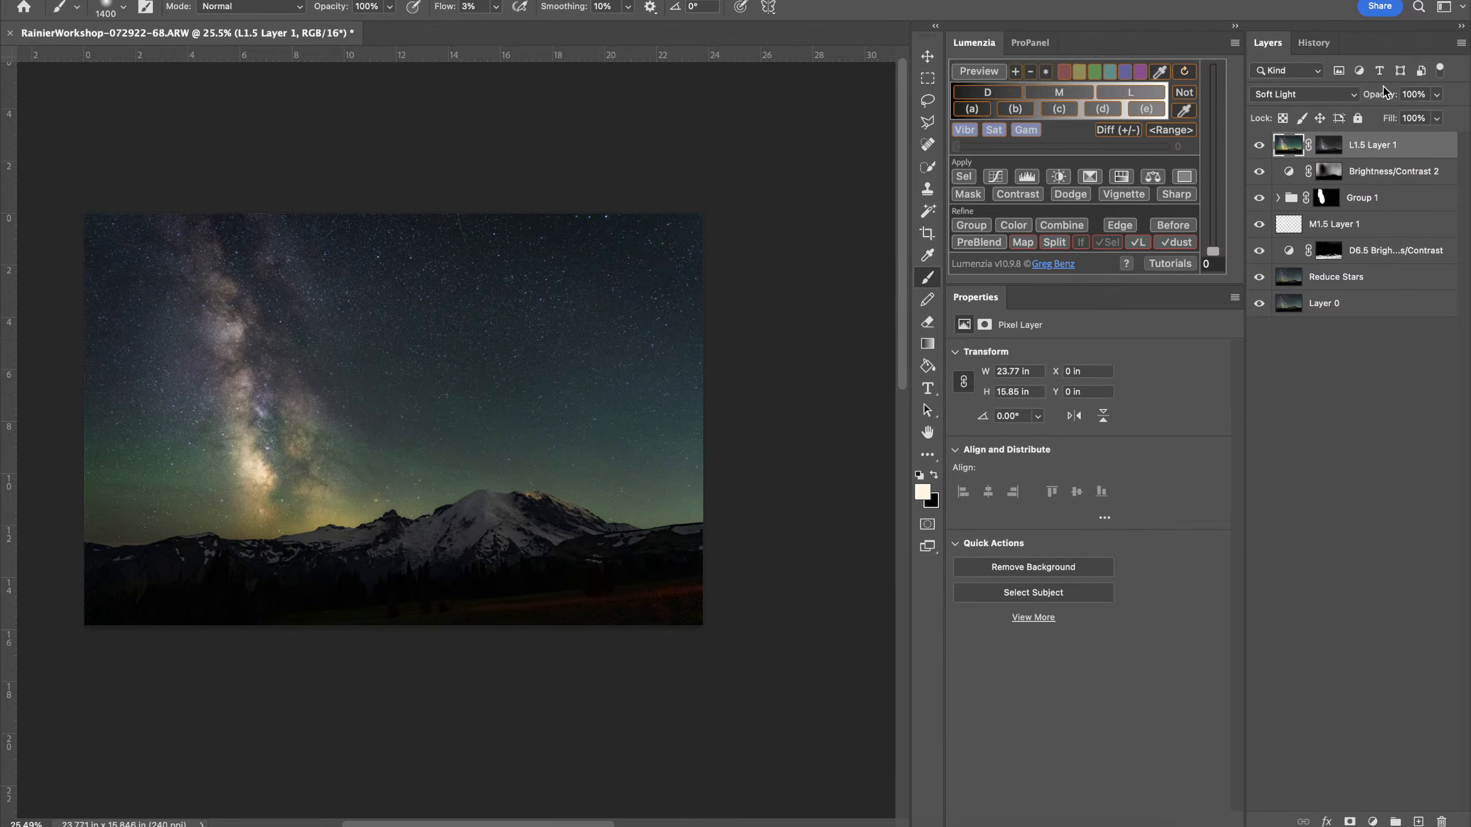
pyautogui.moveTo(1382, 96); pyautogui.dragTo(1355, 92)
pyautogui.click(1260, 145)
pyautogui.click(1260, 145)
pyautogui.click(1260, 146)
pyautogui.click(1260, 145)
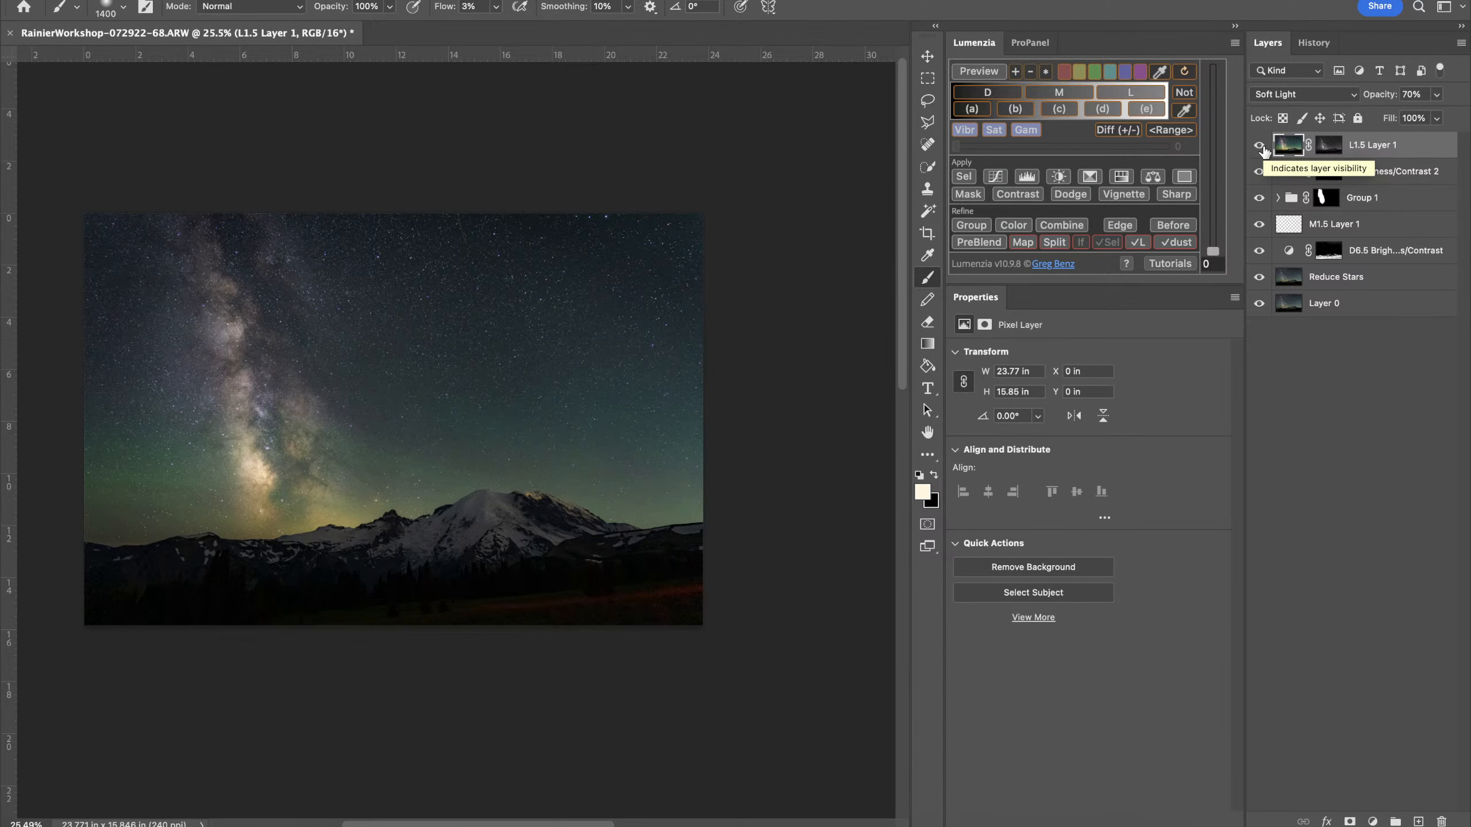
pyautogui.scroll(3, 684, 368)
pyautogui.hscroll(-2, 684, 368)
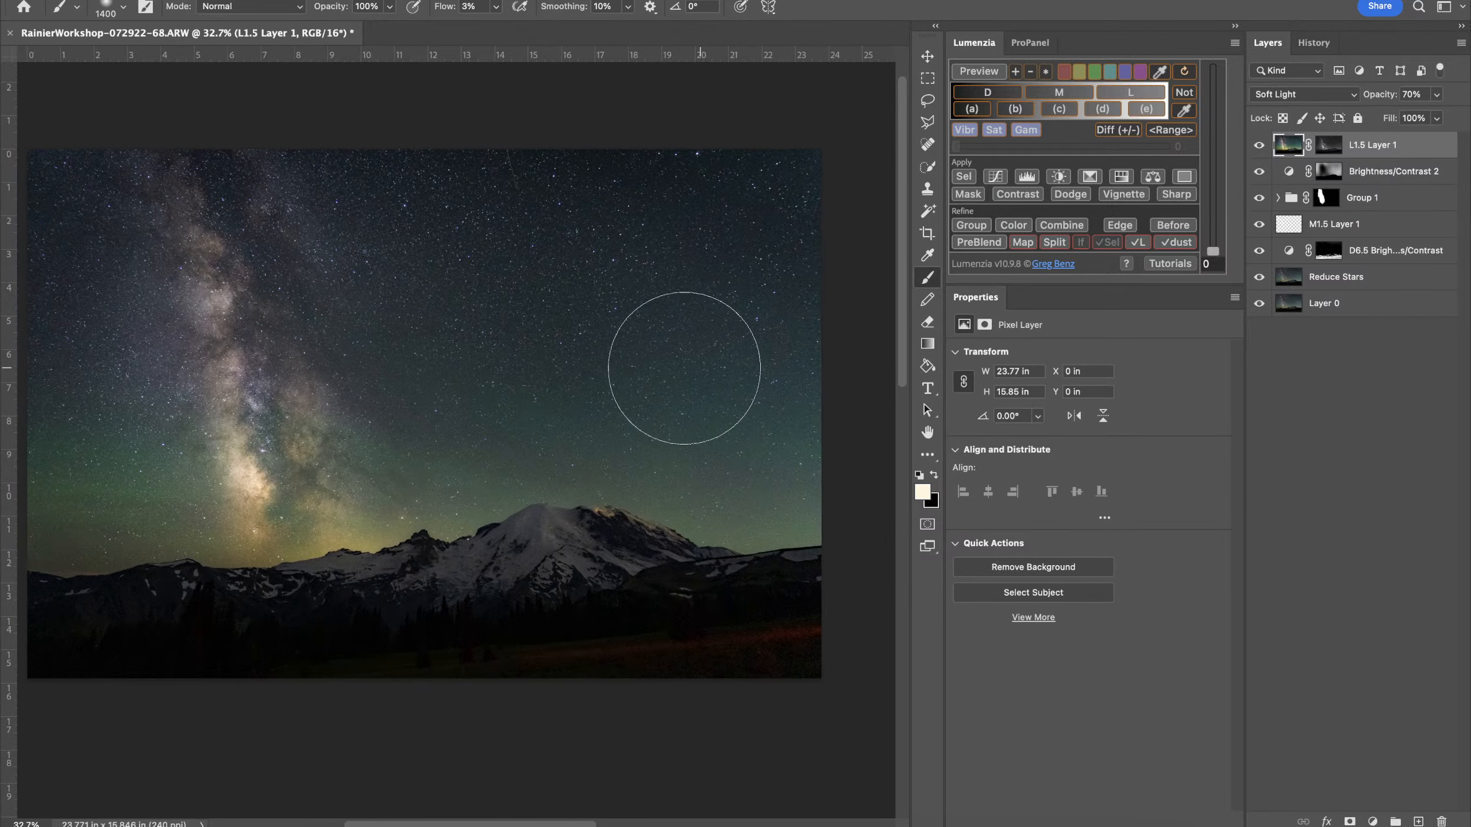
pyautogui.scroll(1, 684, 368)
pyautogui.hscroll(-1, 684, 368)
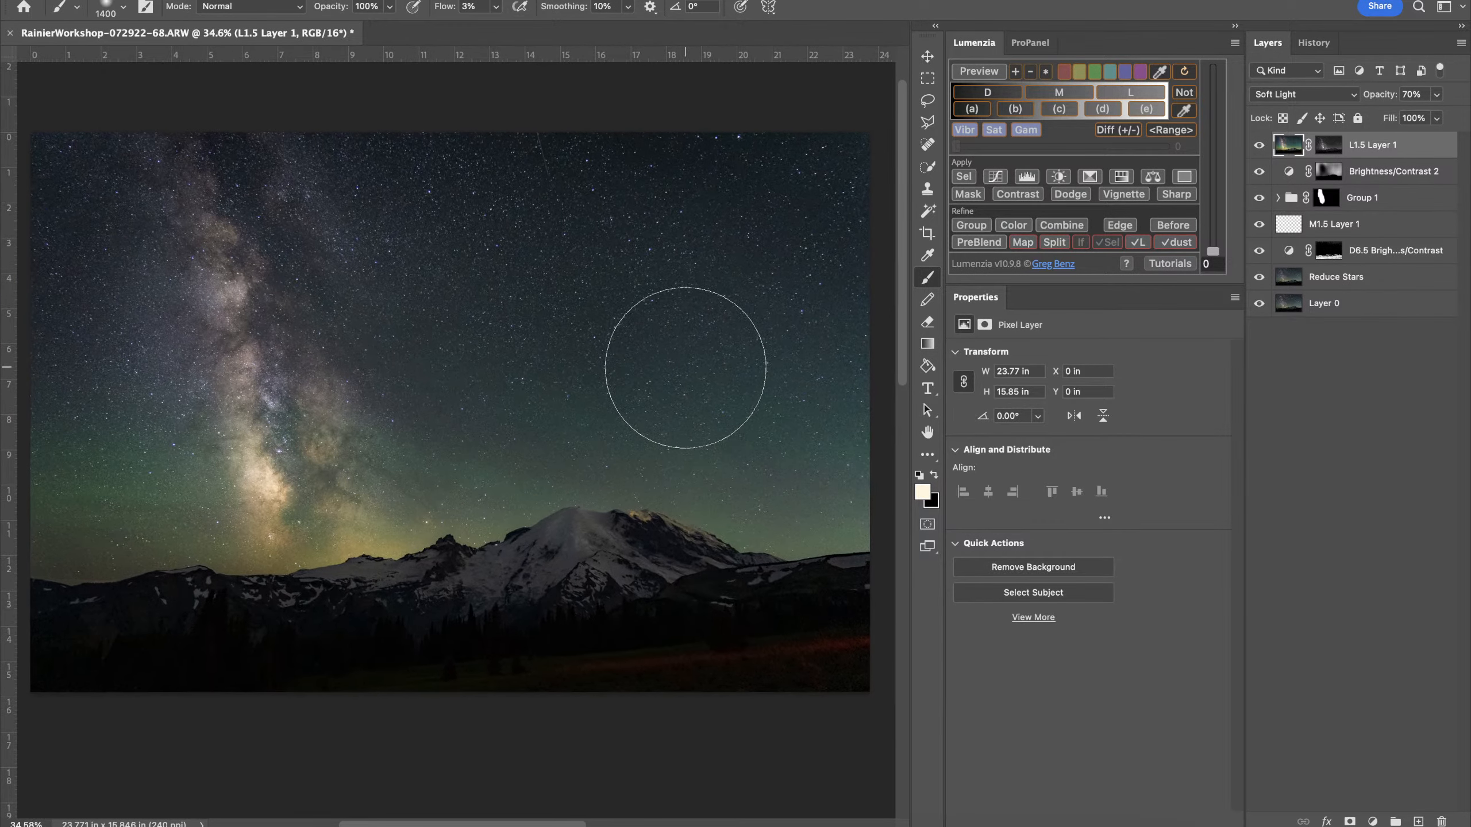
pyautogui.scroll(-1, 685, 368)
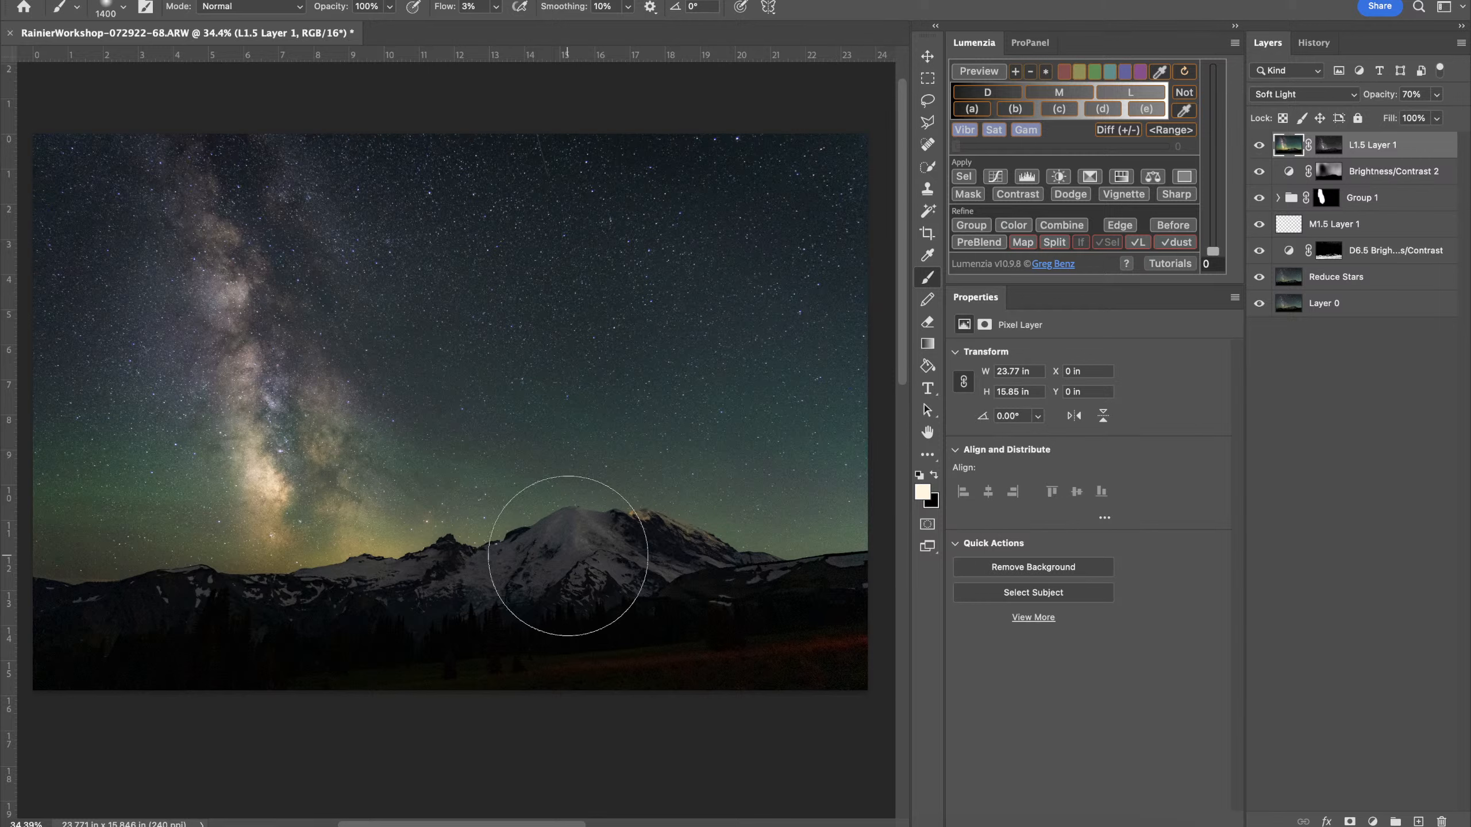
# Add a ProPanel Smart Sharp layer with Unsharp Mask amount 200%, radius 1.0 and threshold 0, and set its opacity to 33%
pyautogui.click(1021, 44)
pyautogui.click(1154, 120)
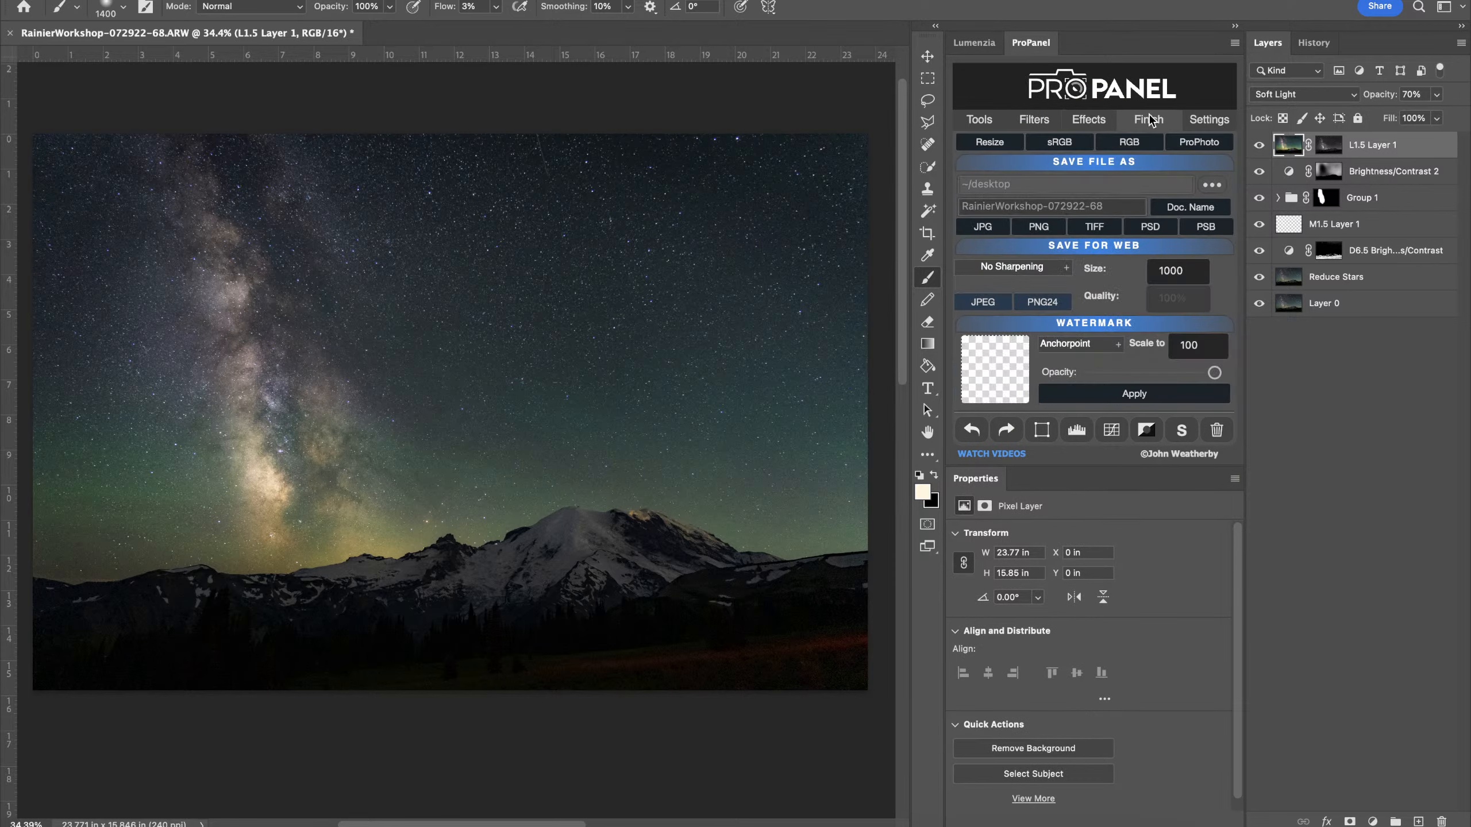
pyautogui.click(1023, 121)
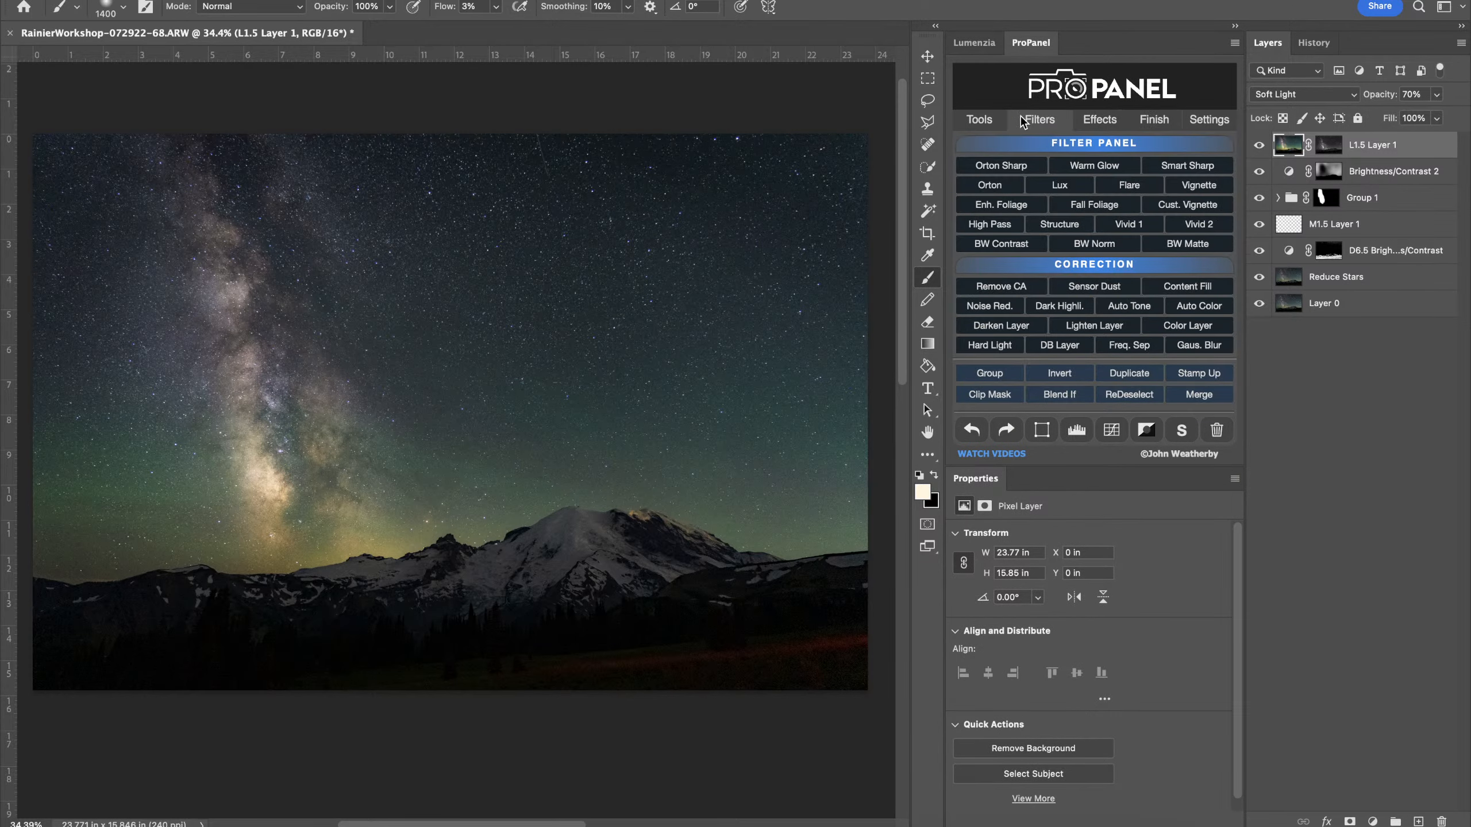
pyautogui.click(1181, 167)
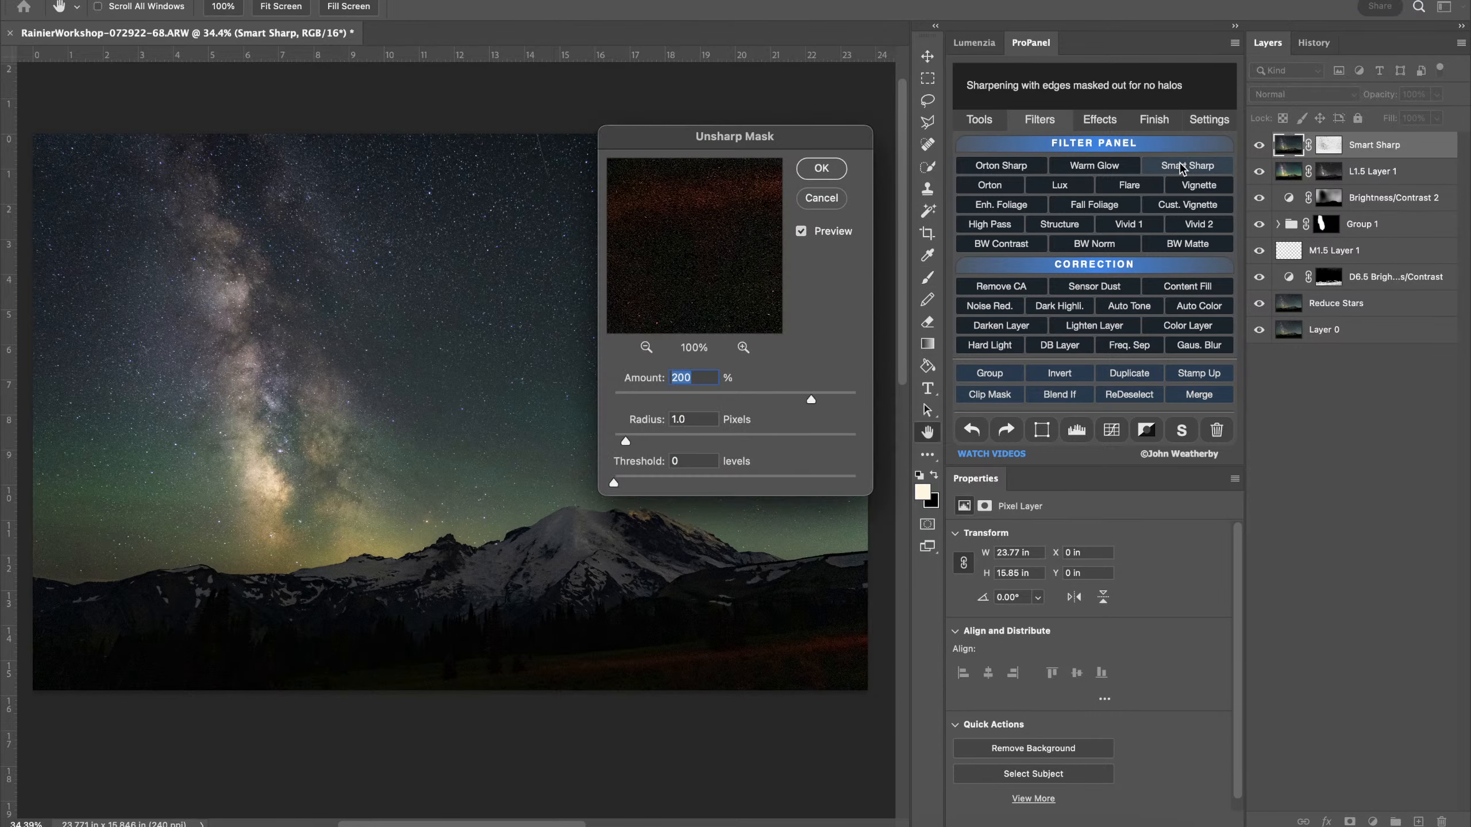
pyautogui.click(821, 168)
pyautogui.moveTo(1382, 96); pyautogui.dragTo(1324, 98)
# Examine the stars up close with the Smart Sharp layer shown and hidden
pyautogui.scroll(10, 448, 580)
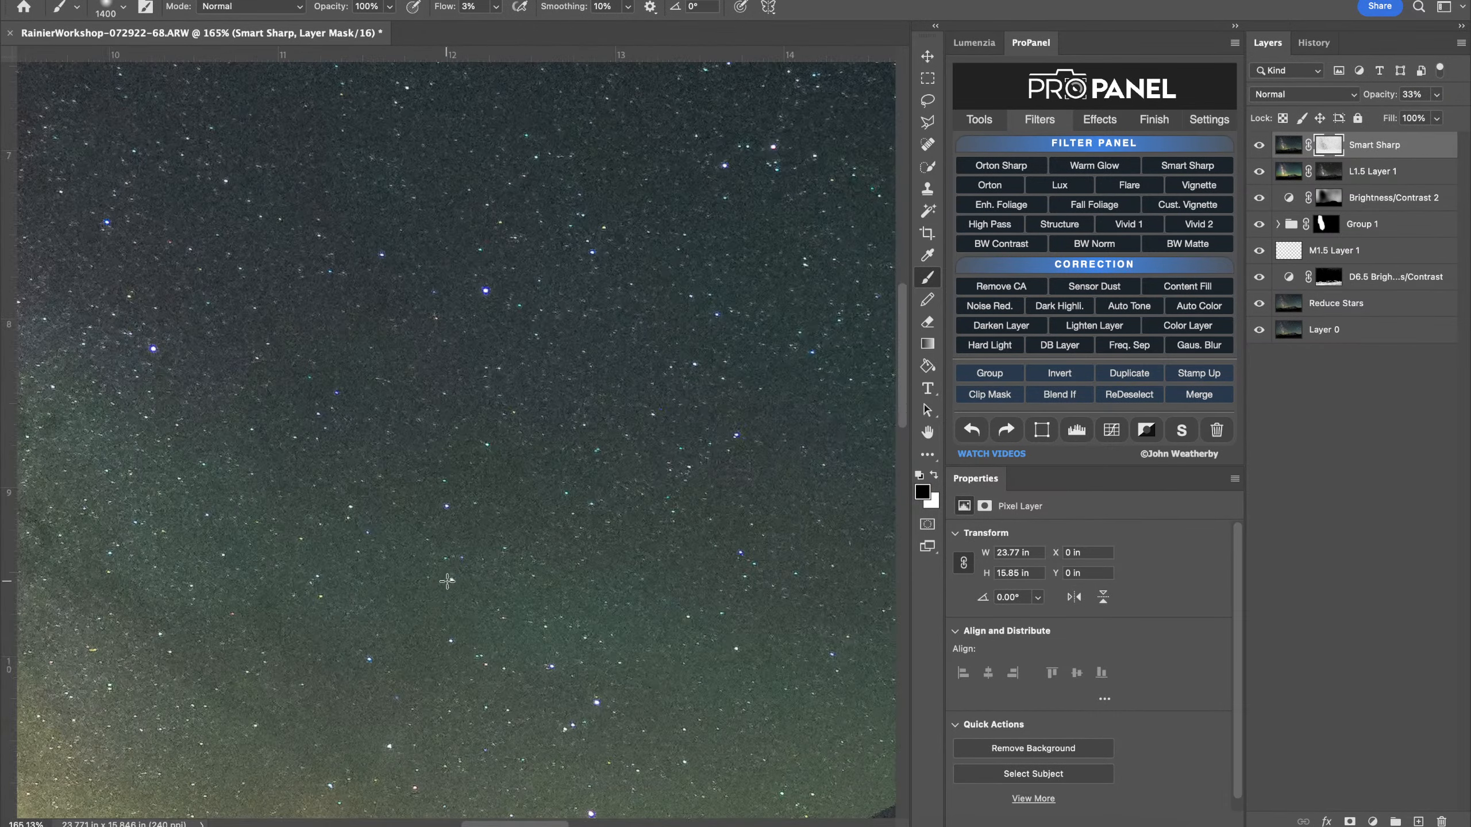
pyautogui.click(1257, 146)
pyautogui.click(1258, 146)
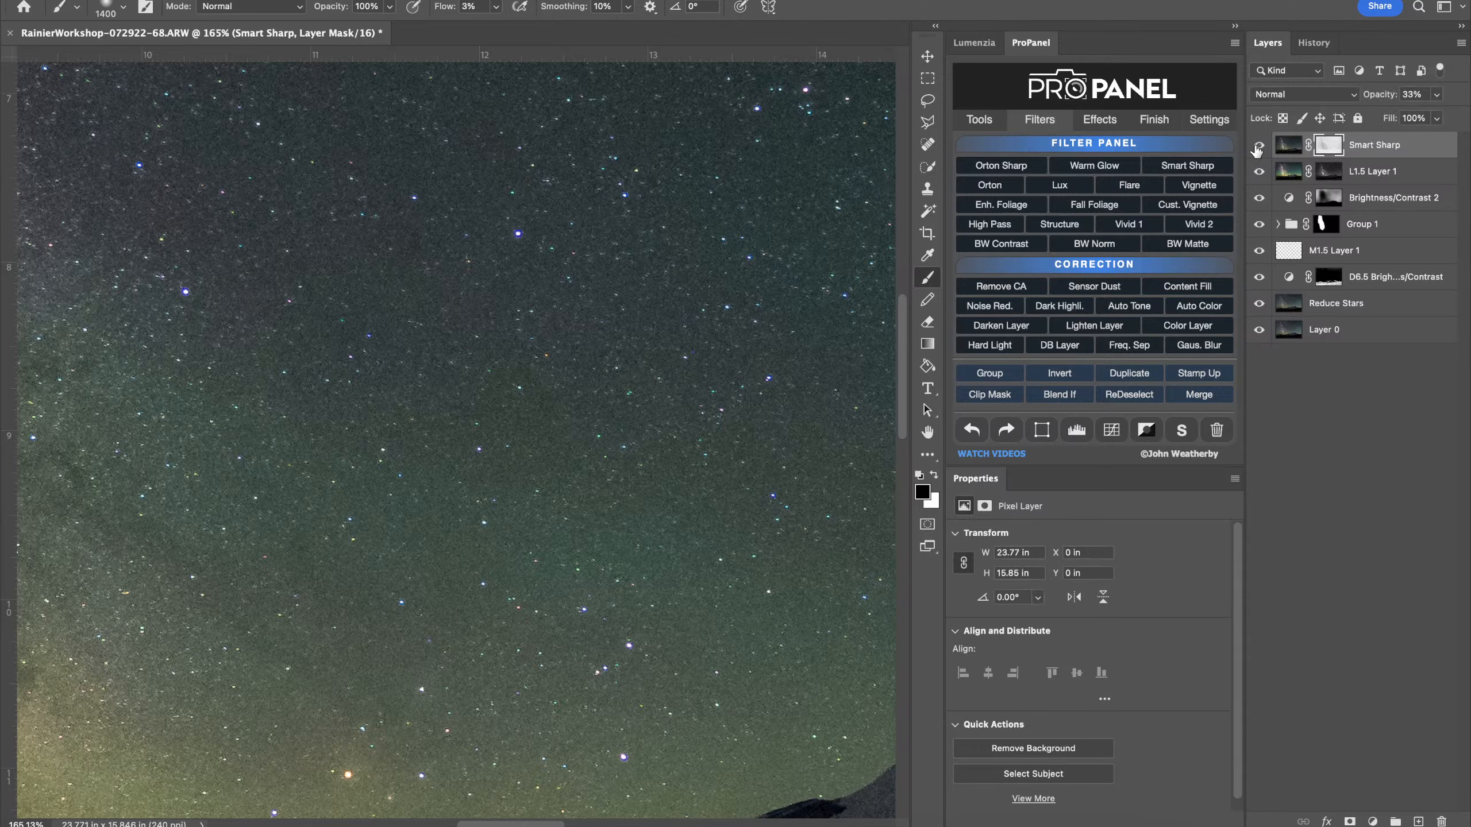
pyautogui.click(1256, 148)
pyautogui.click(1256, 146)
pyautogui.scroll(-10, 647, 462)
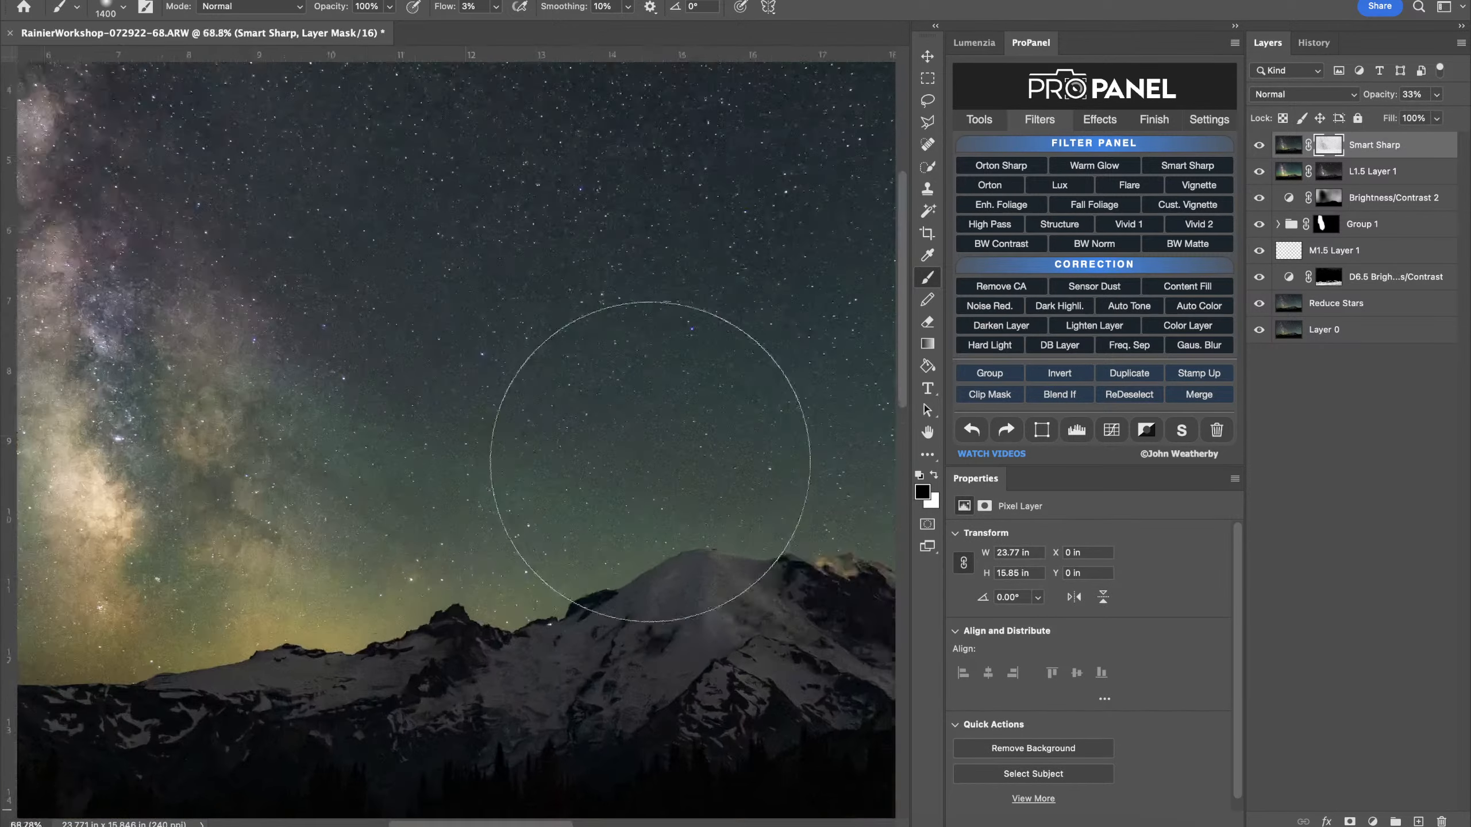
pyautogui.scroll(-3, 648, 463)
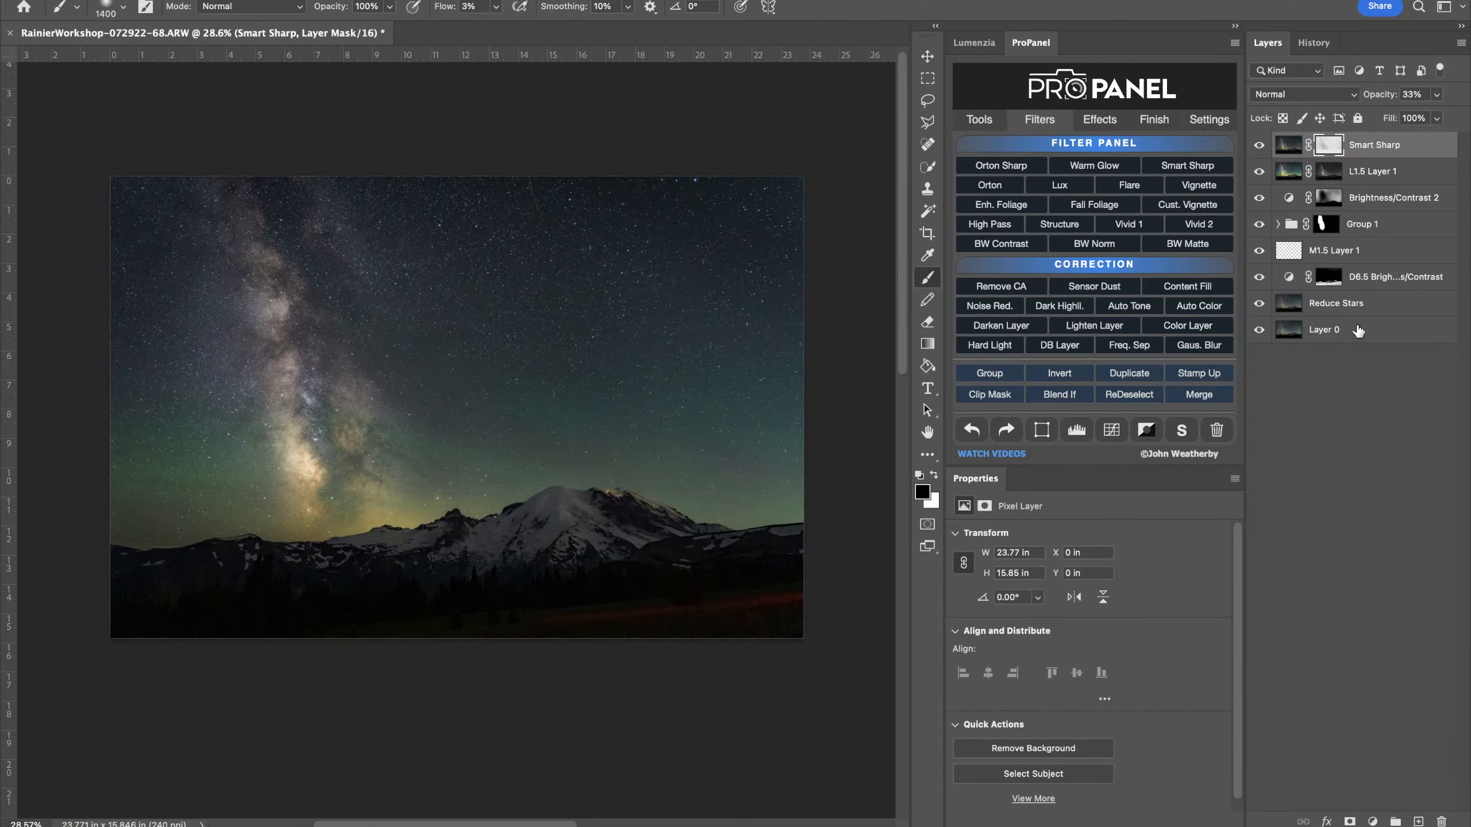
# Compare the finished edit with the original by toggling all layers from Smart Sharp down to Reduce Stars
pyautogui.keyDown('shift'); pyautogui.click(1355, 304); pyautogui.keyUp('shift')
pyautogui.press('super+comma')
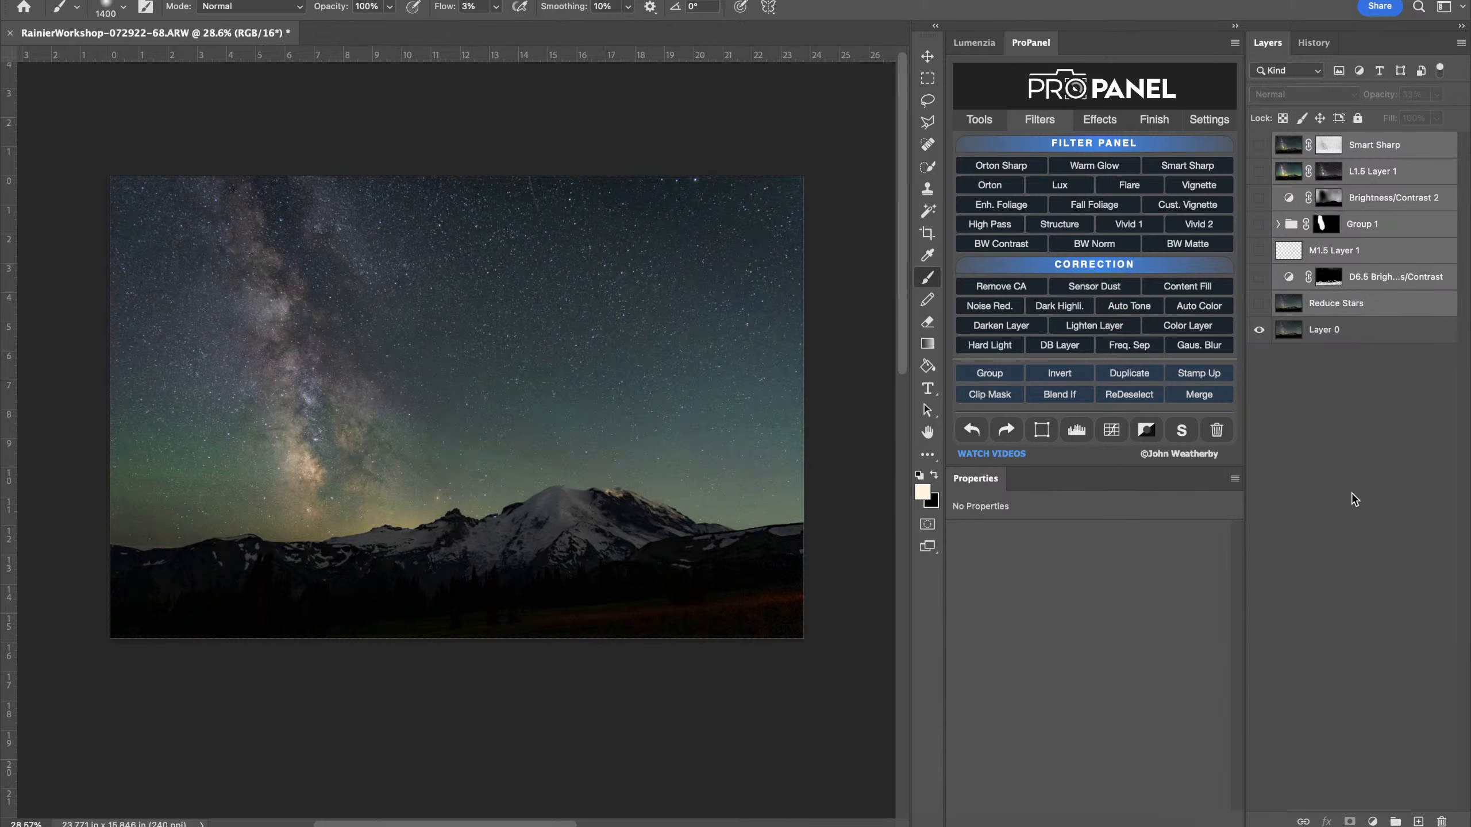
pyautogui.press('super+comma')
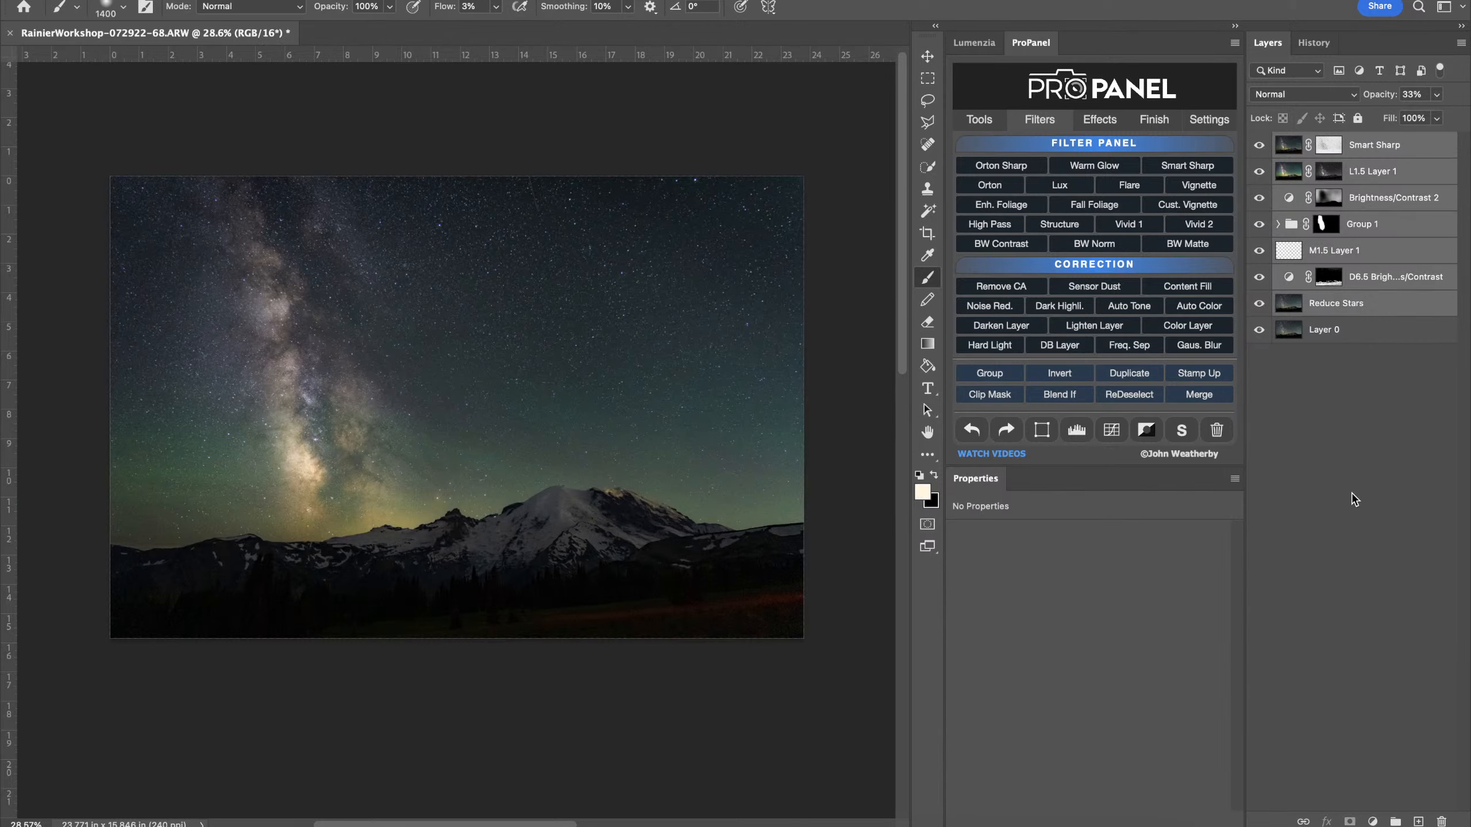
pyautogui.press('super+comma')
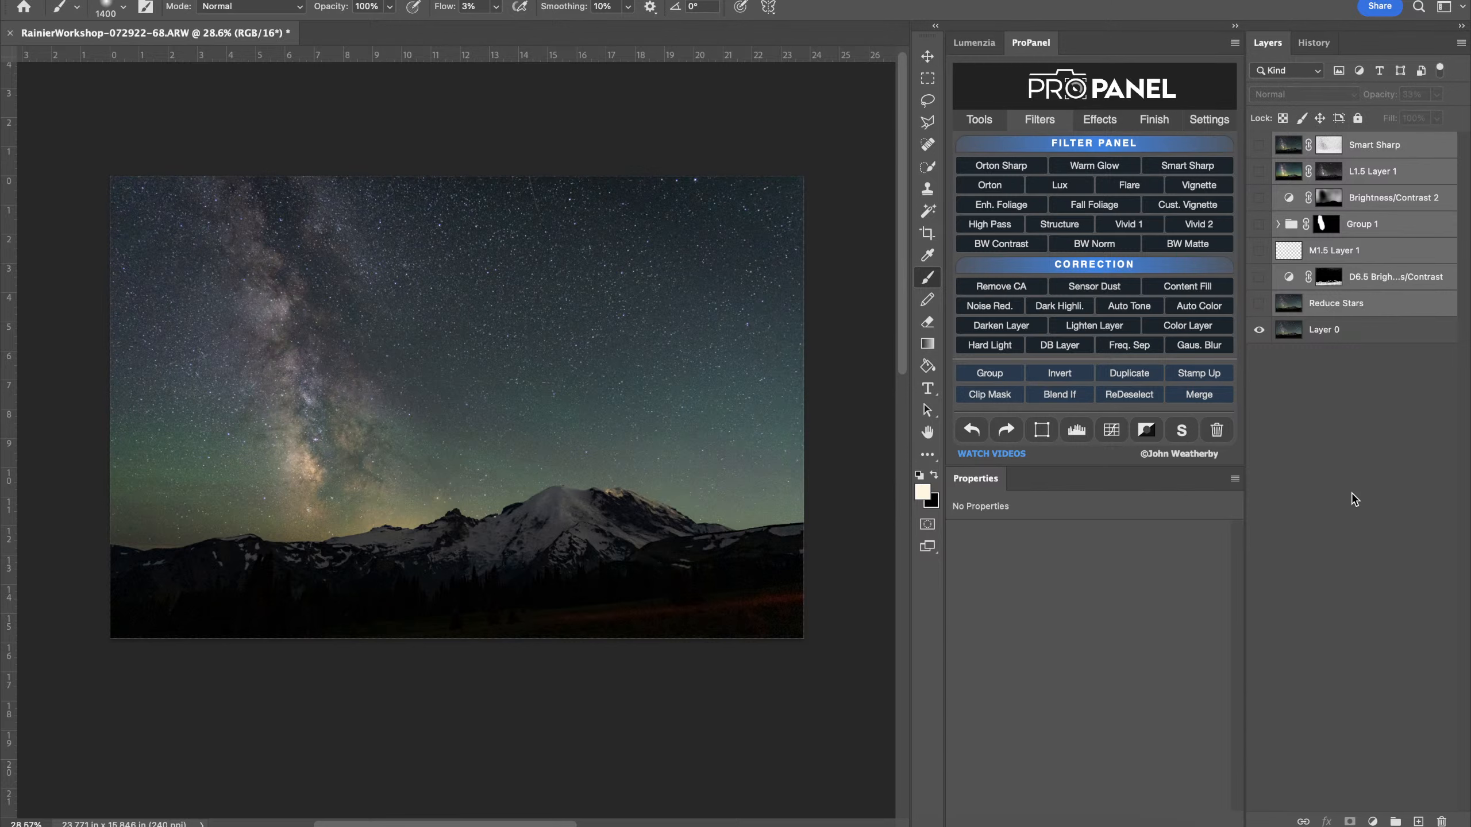
pyautogui.press('super+comma')
pyautogui.press('super+comma')
pyautogui.press('super+comma')
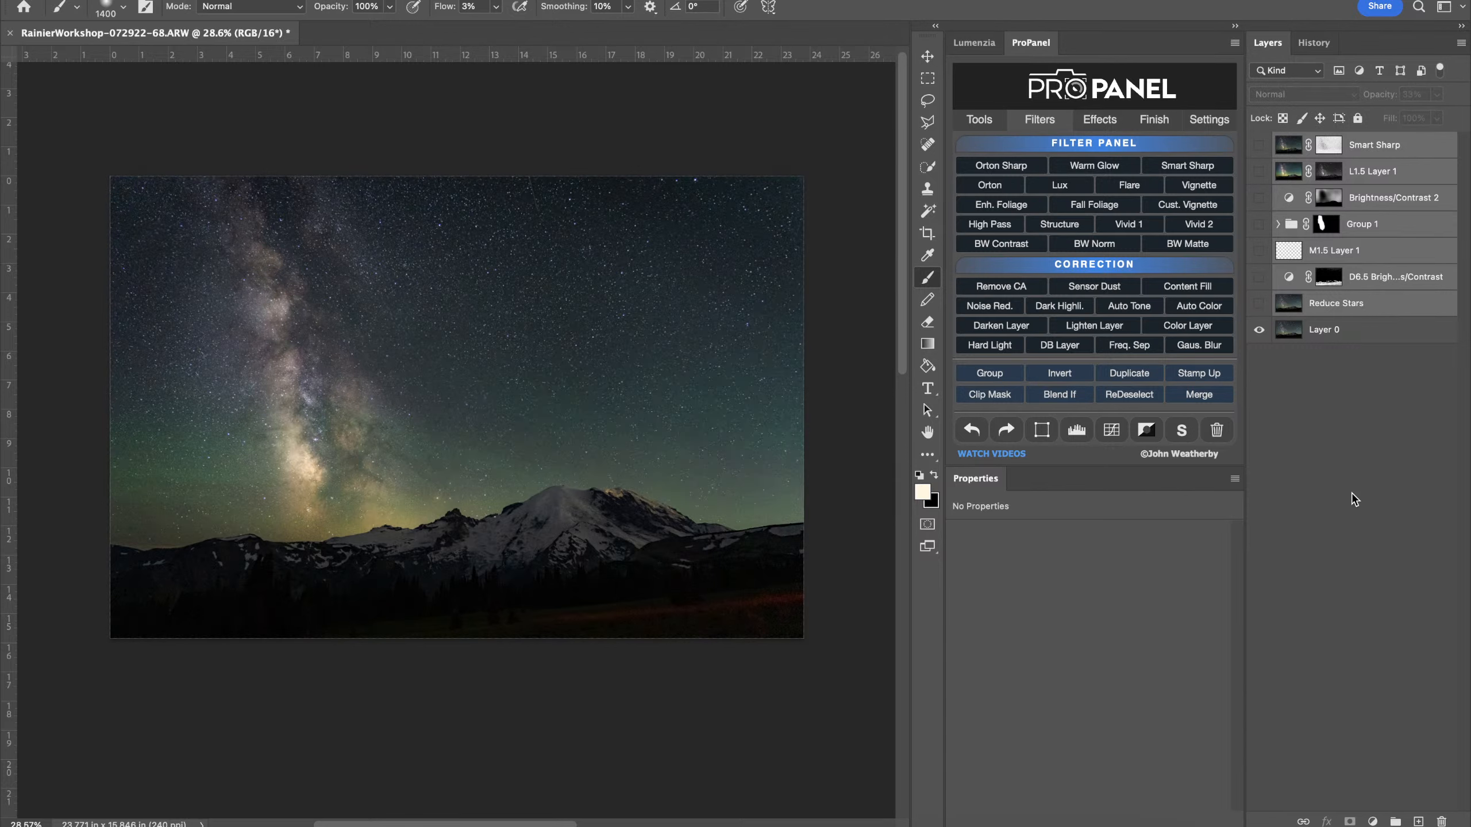
pyautogui.press('super+comma')
pyautogui.press('super+comma')
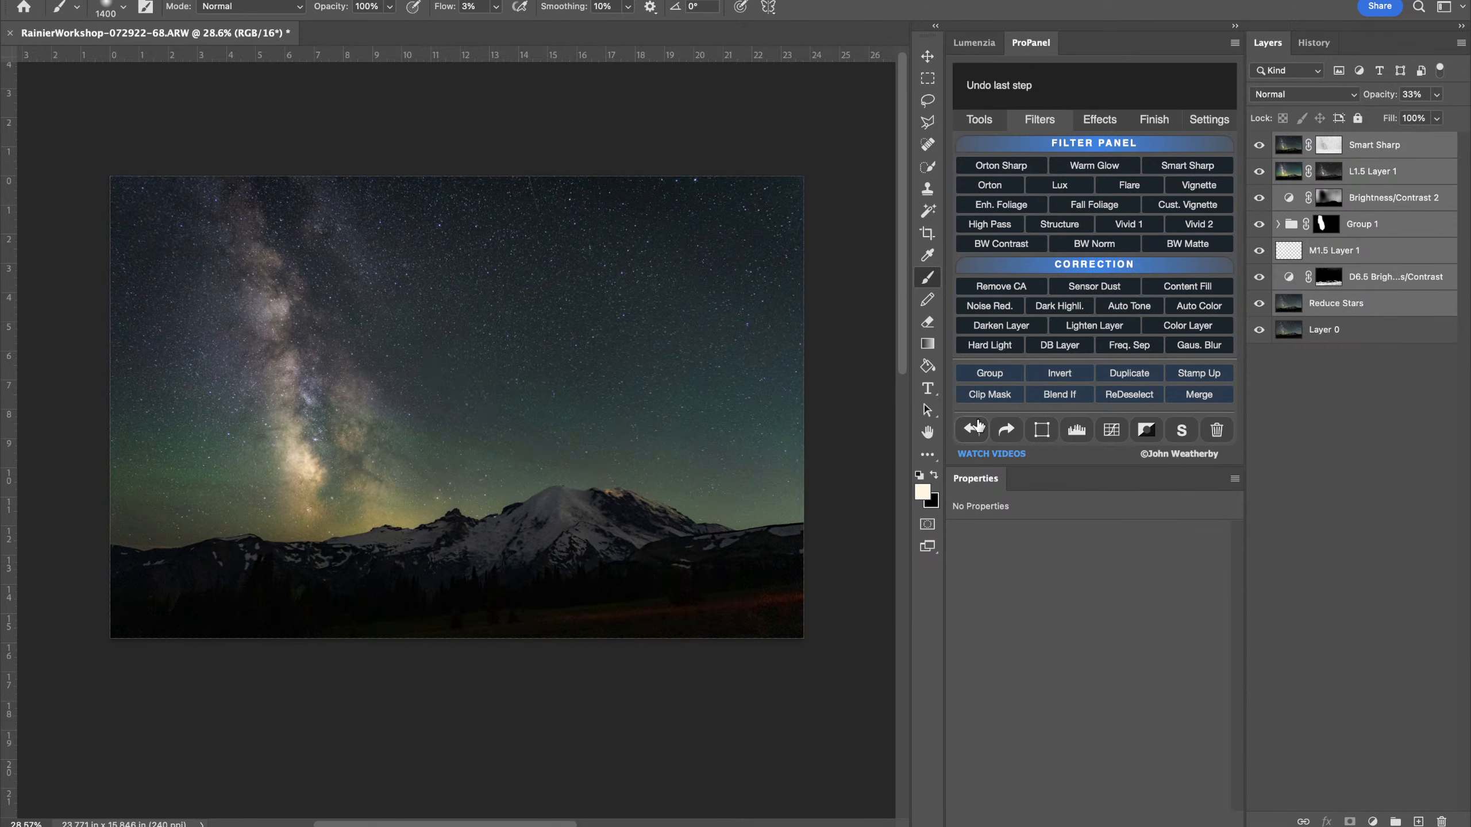
# Save and close the edited photo, and switch back to Lightroom Classic
pyautogui.click(1345, 443)
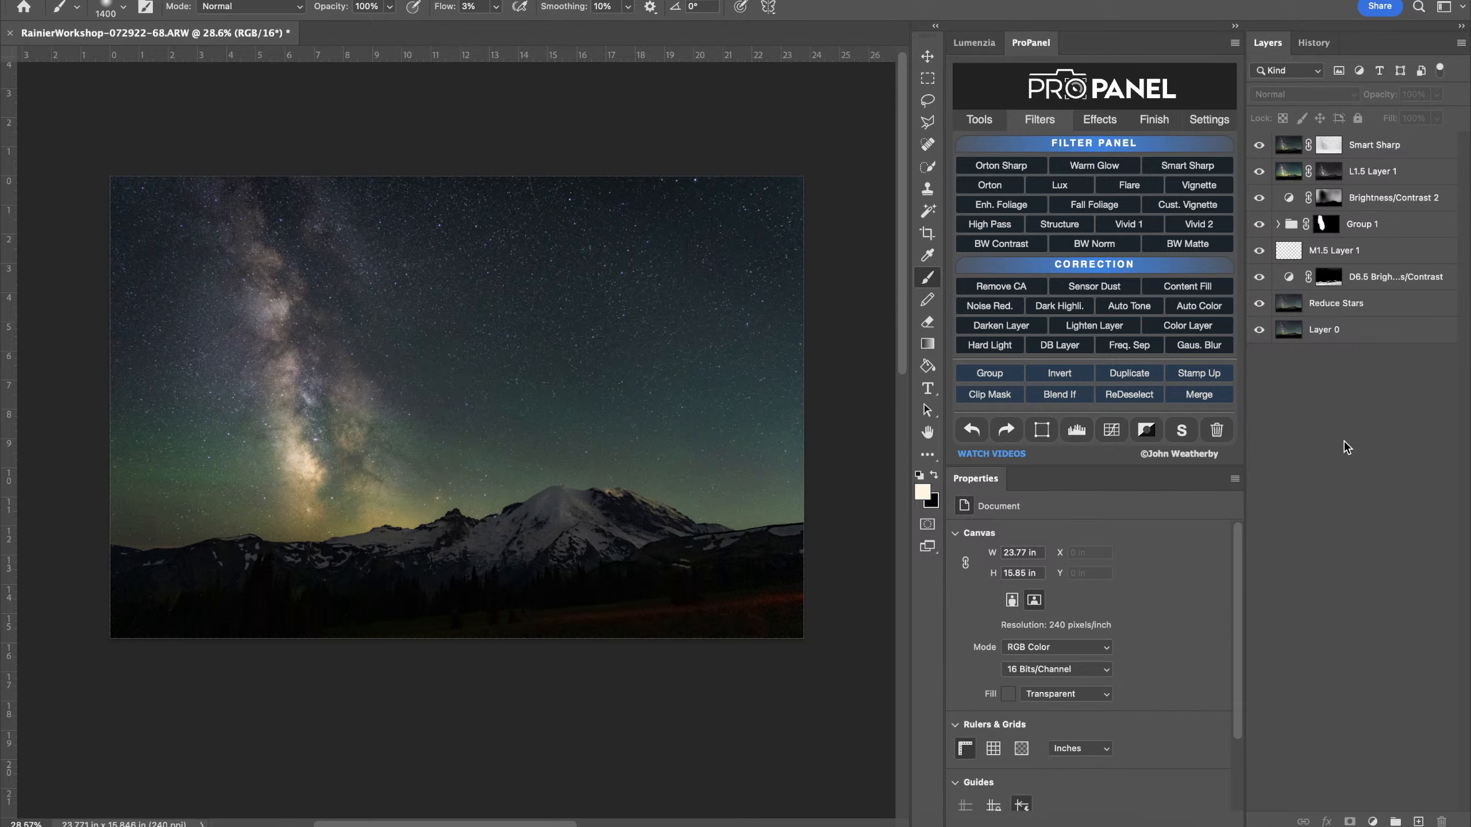
pyautogui.press('super+w')
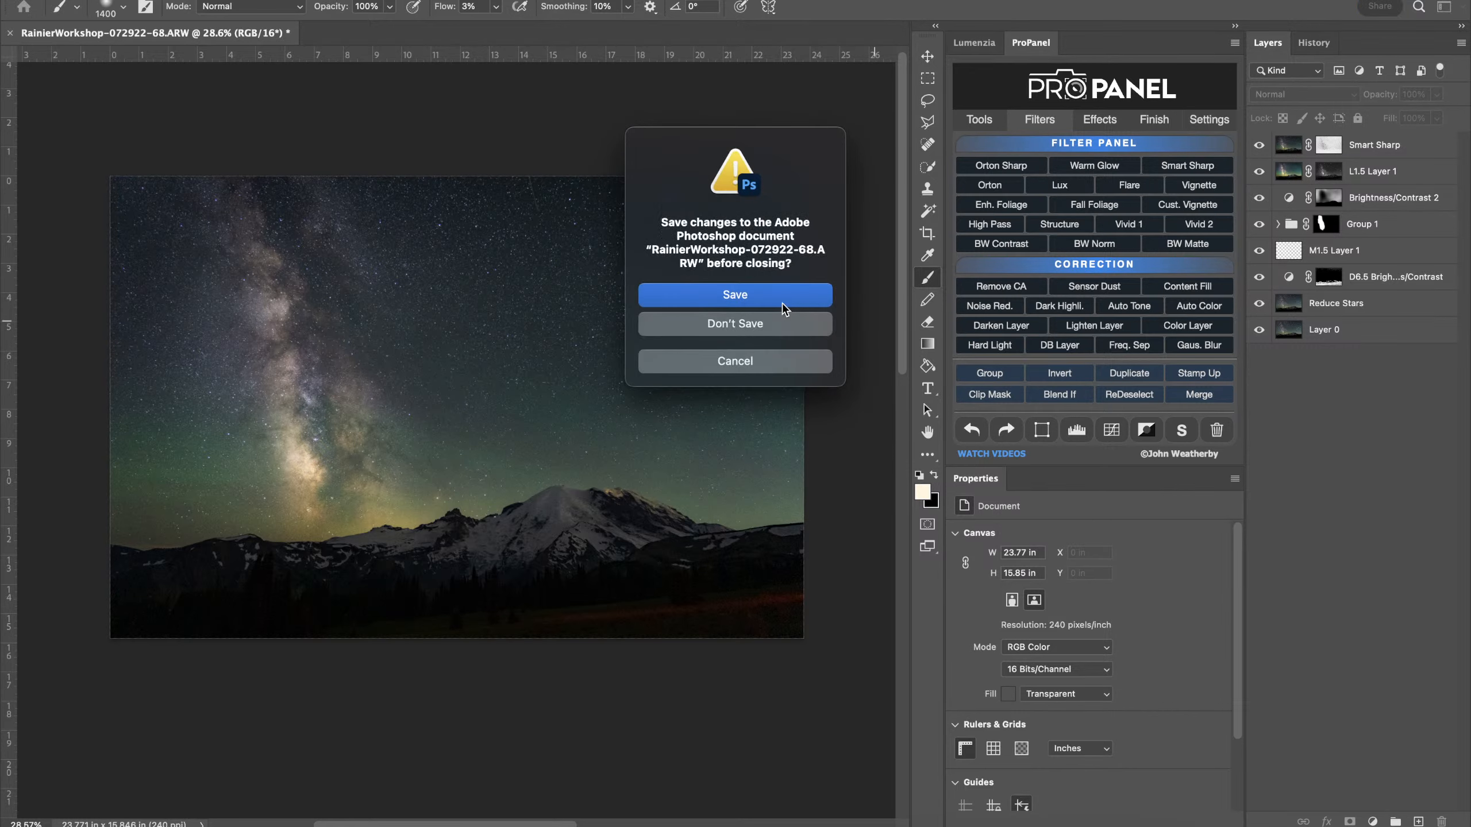
pyautogui.click(736, 296)
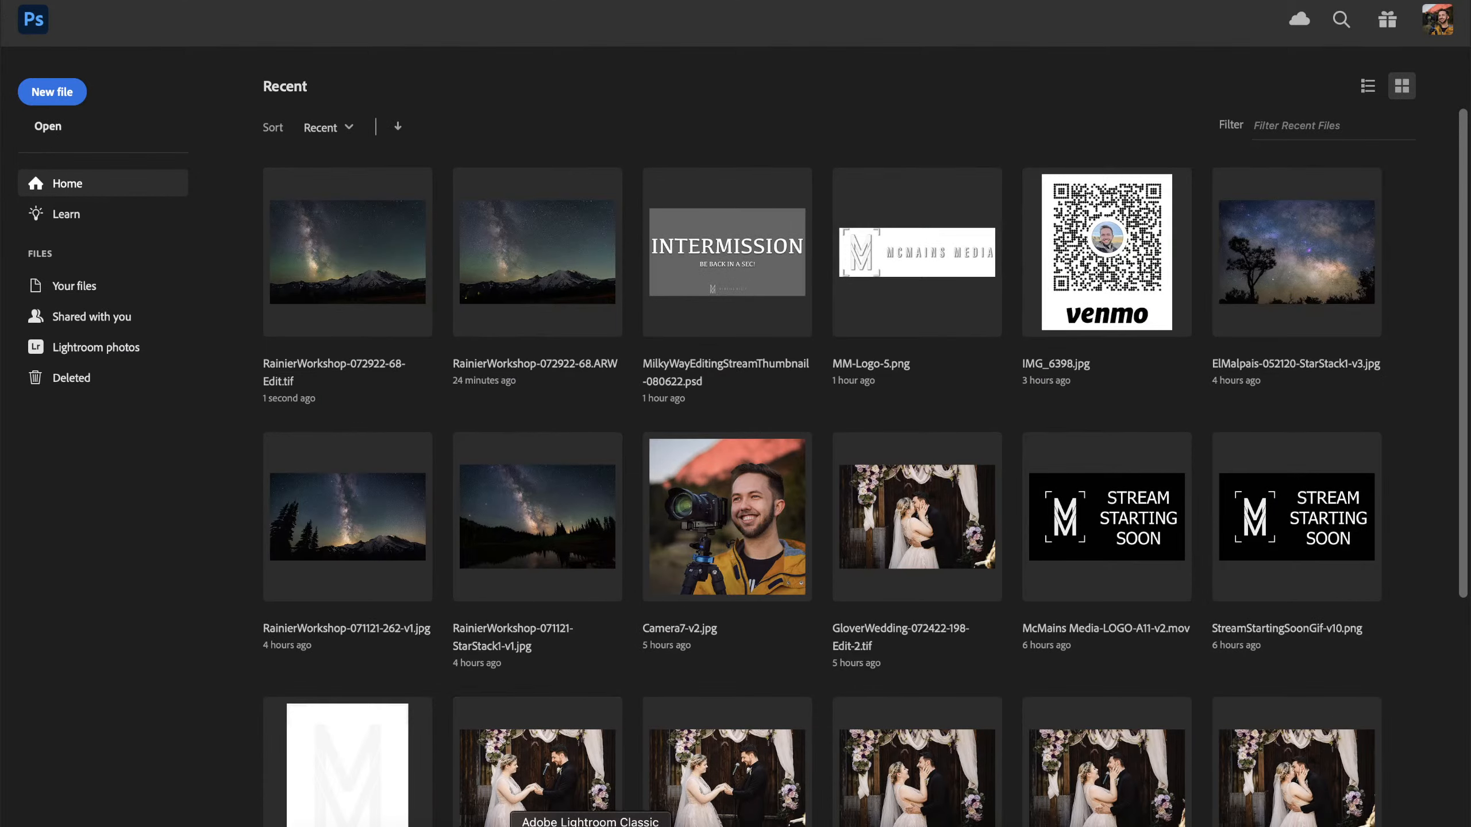
pyautogui.click(590, 826)
pyautogui.click(694, 289)
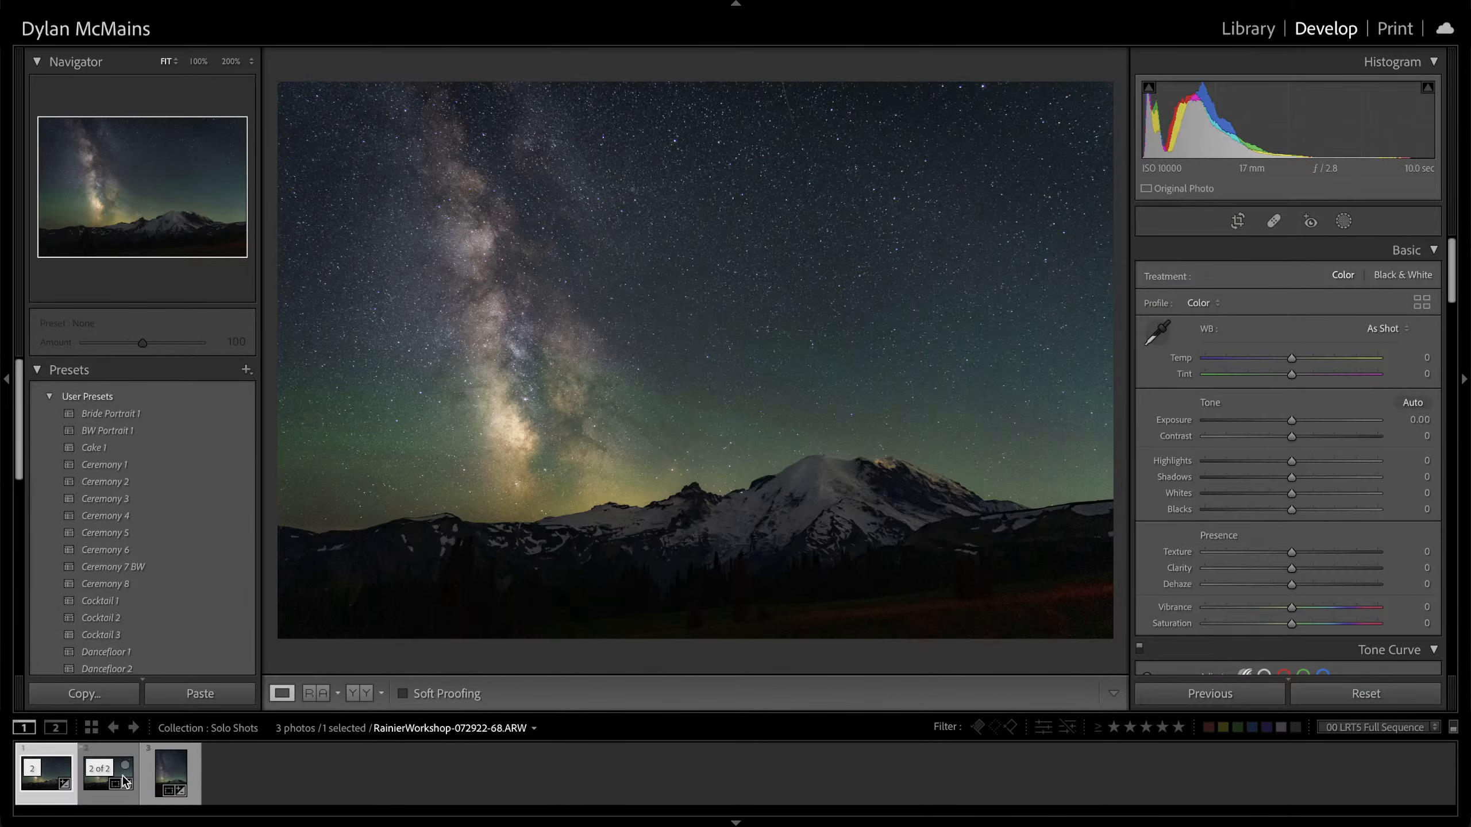
# Compare the raw horizontal shot with its edited TIFF, and review the Photoshop 2022 editing options for the TIFF without opening it
pyautogui.click(101, 788)
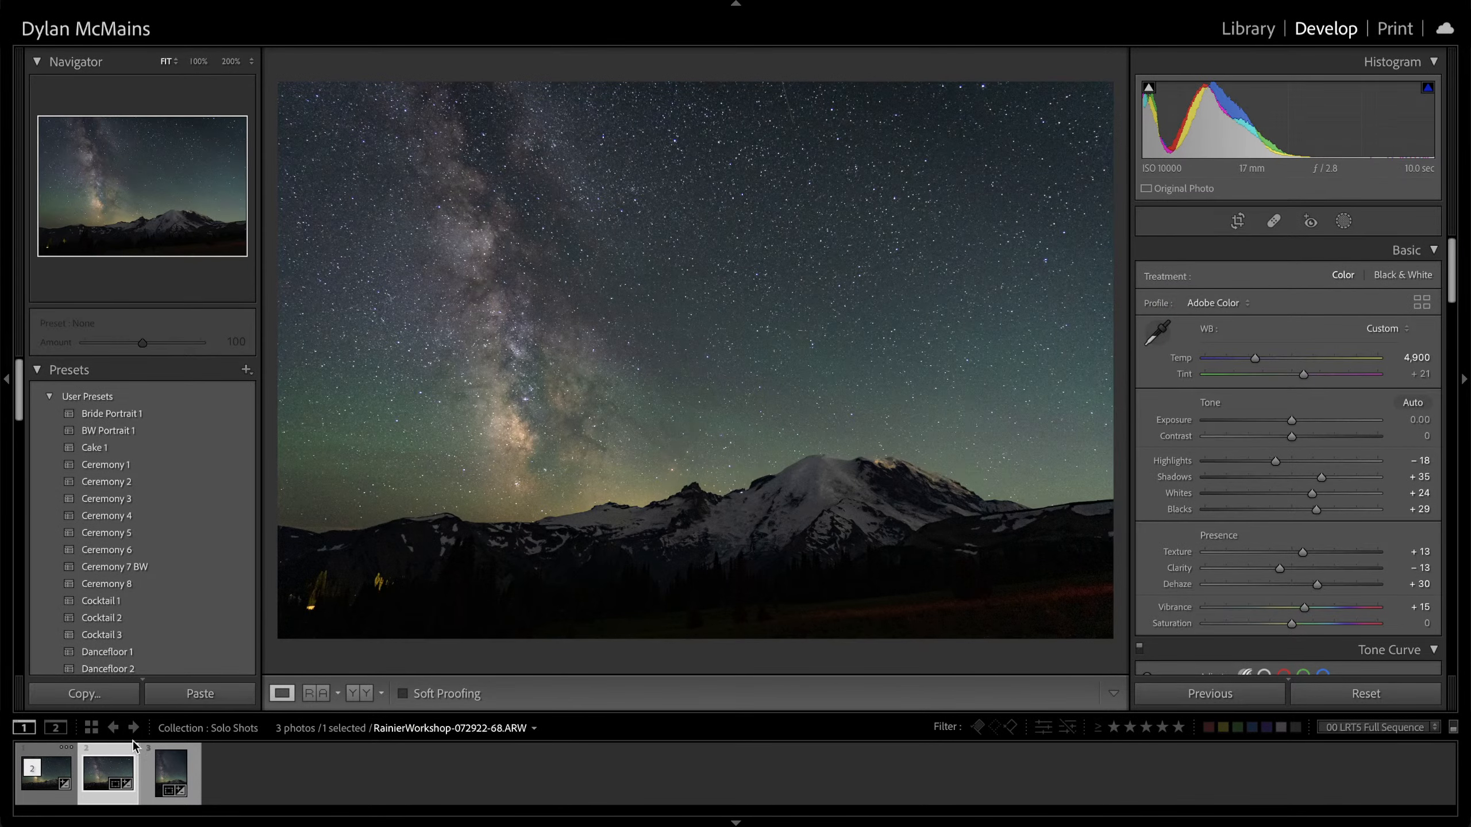
pyautogui.click(47, 788)
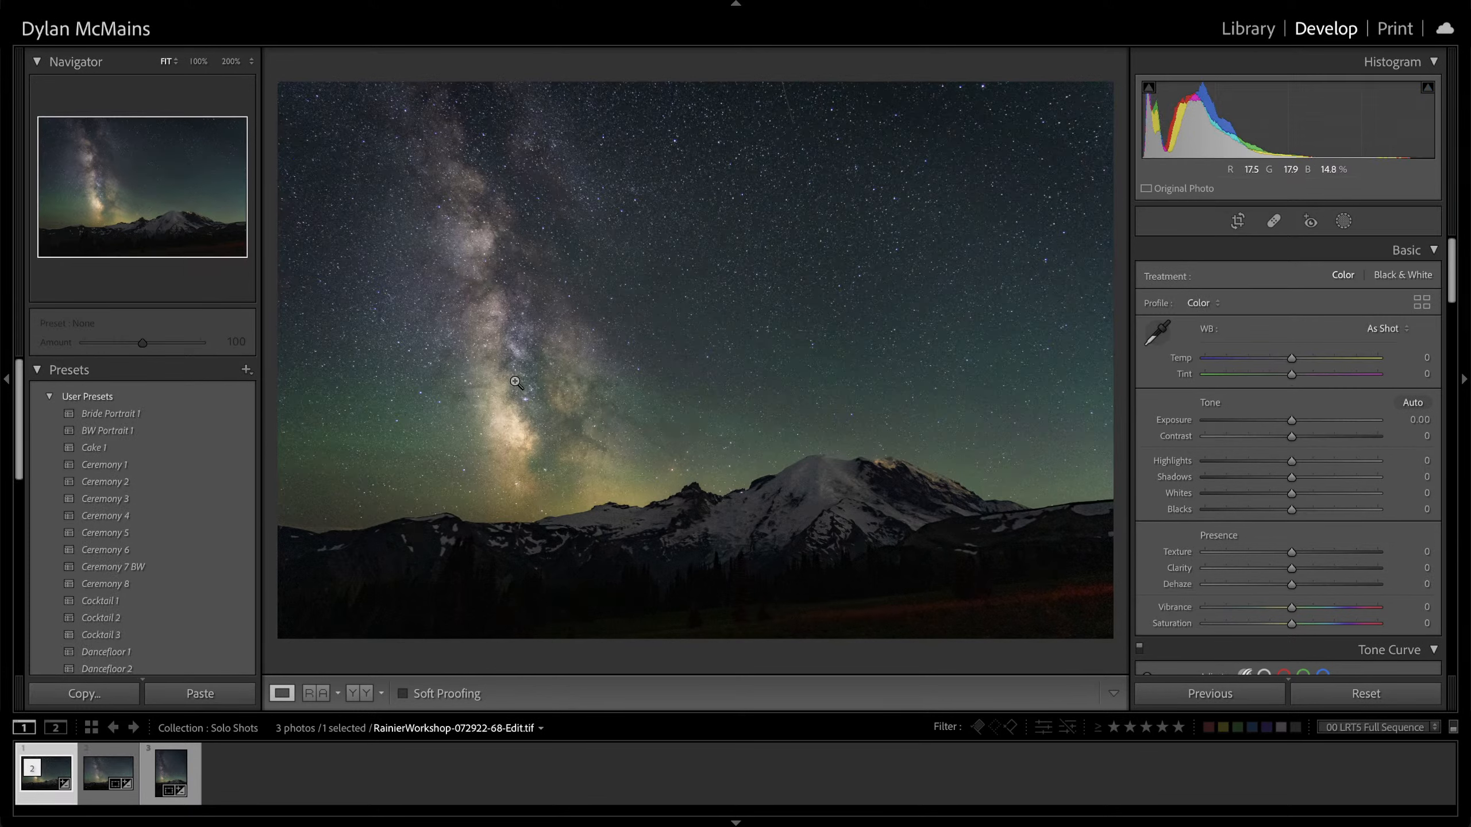
pyautogui.rightClick(582, 339)
pyautogui.moveTo(744, 446)
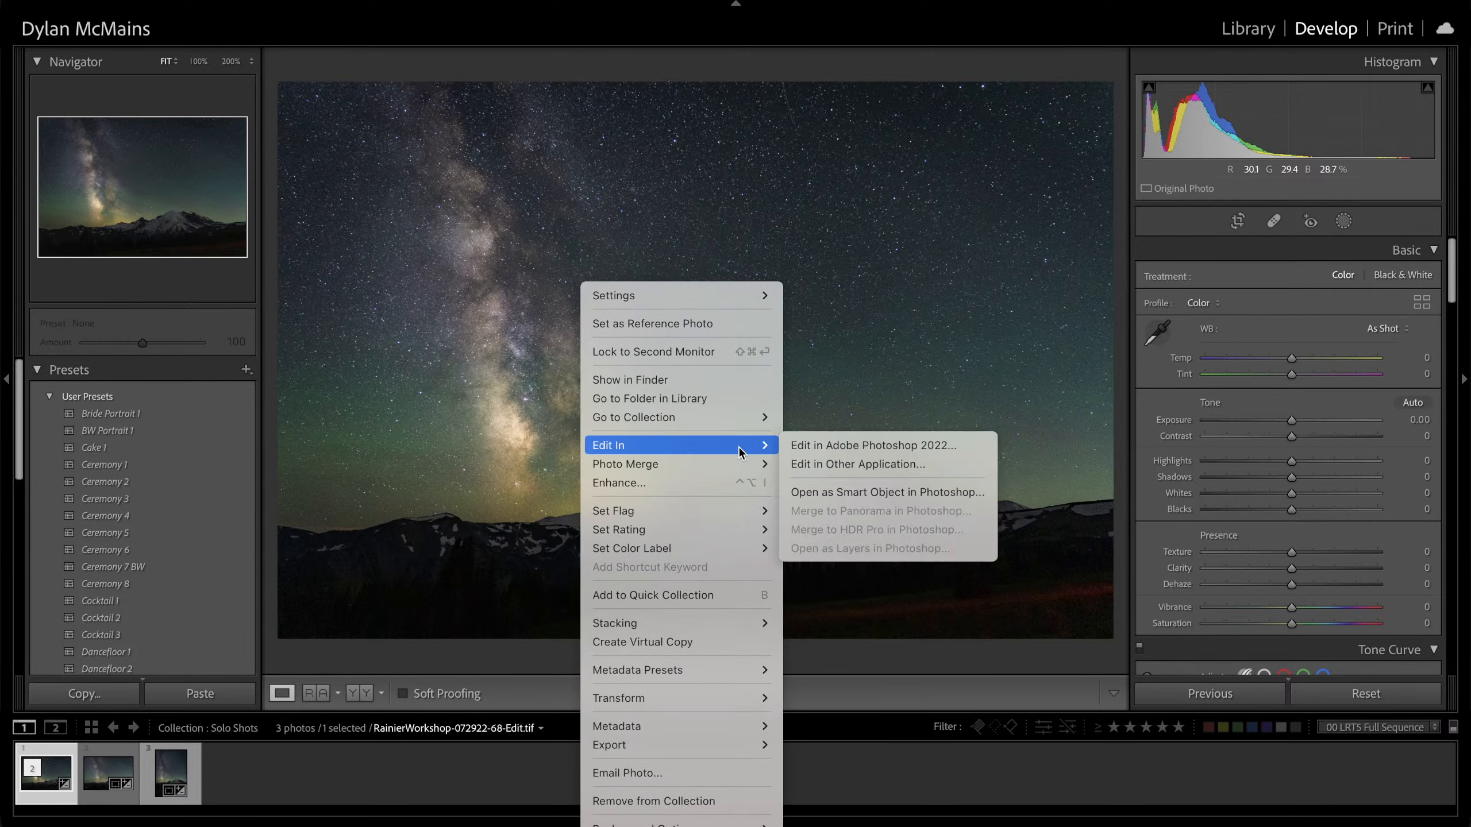
pyautogui.click(855, 446)
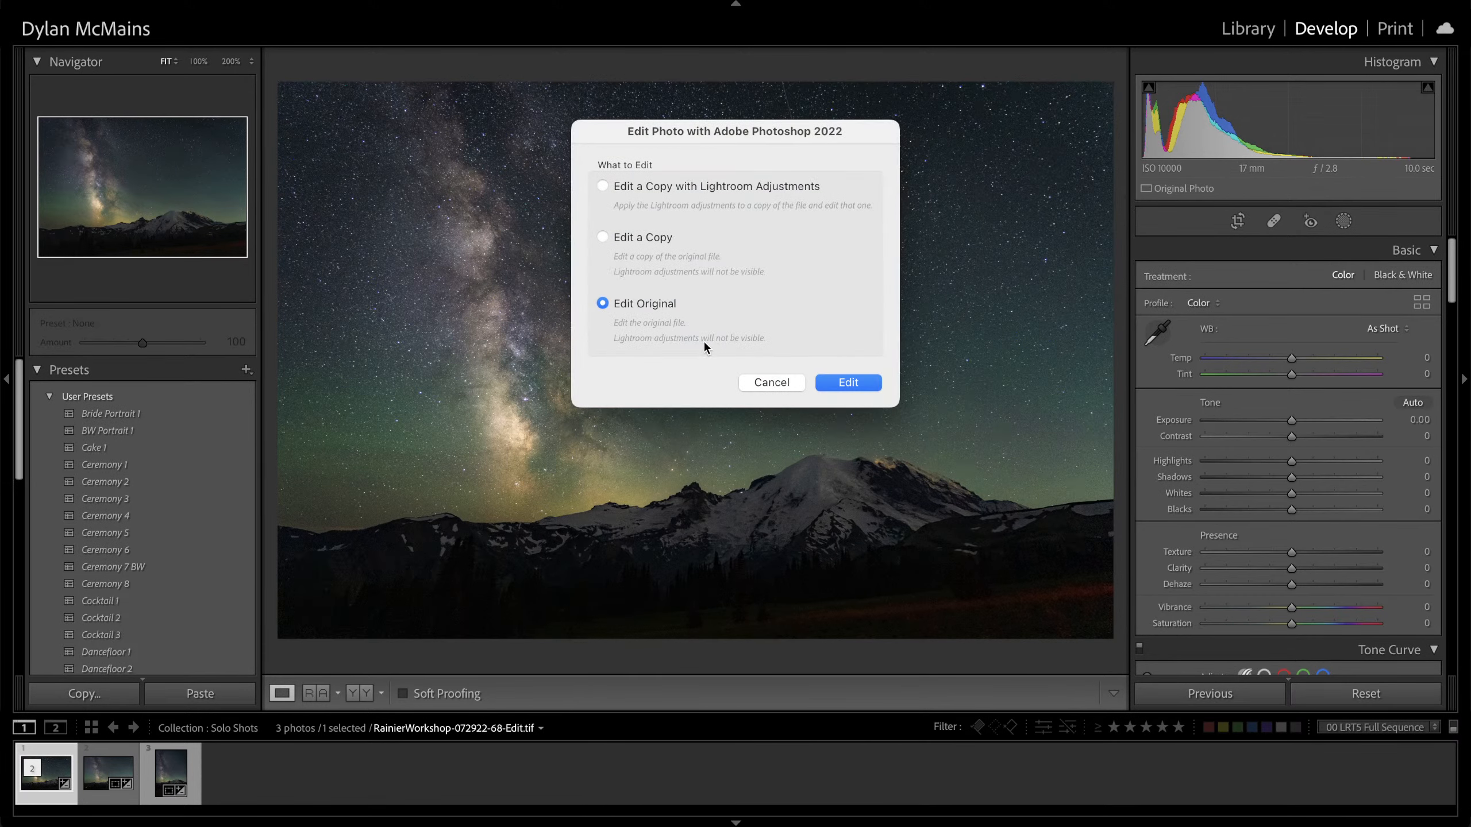
pyautogui.click(780, 382)
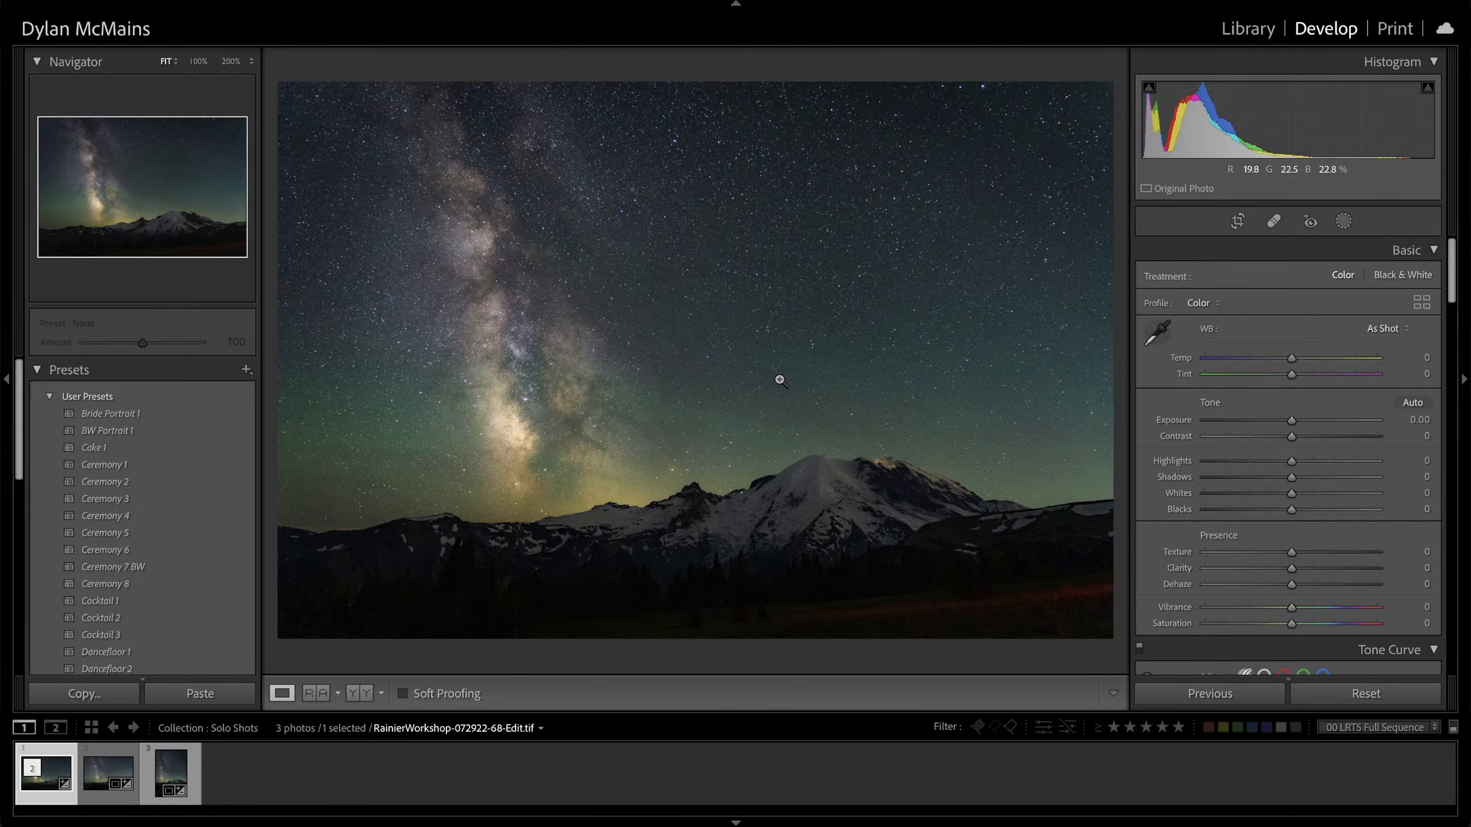
# Show the edited TIFF as the reference photo beside the raw shot's Before state in Reference View, with both side panels hidden
pyautogui.click(108, 775)
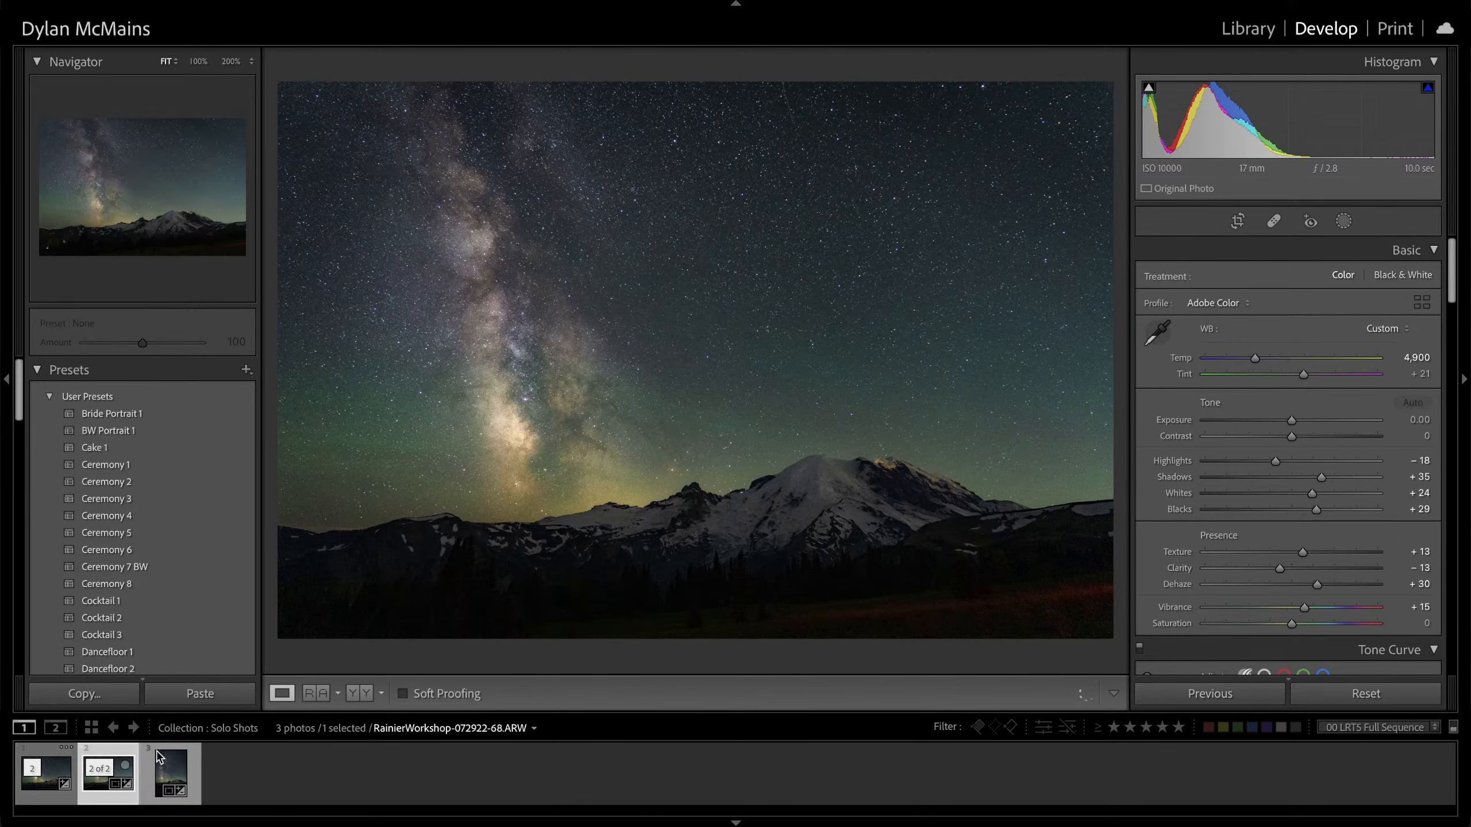
pyautogui.click(310, 693)
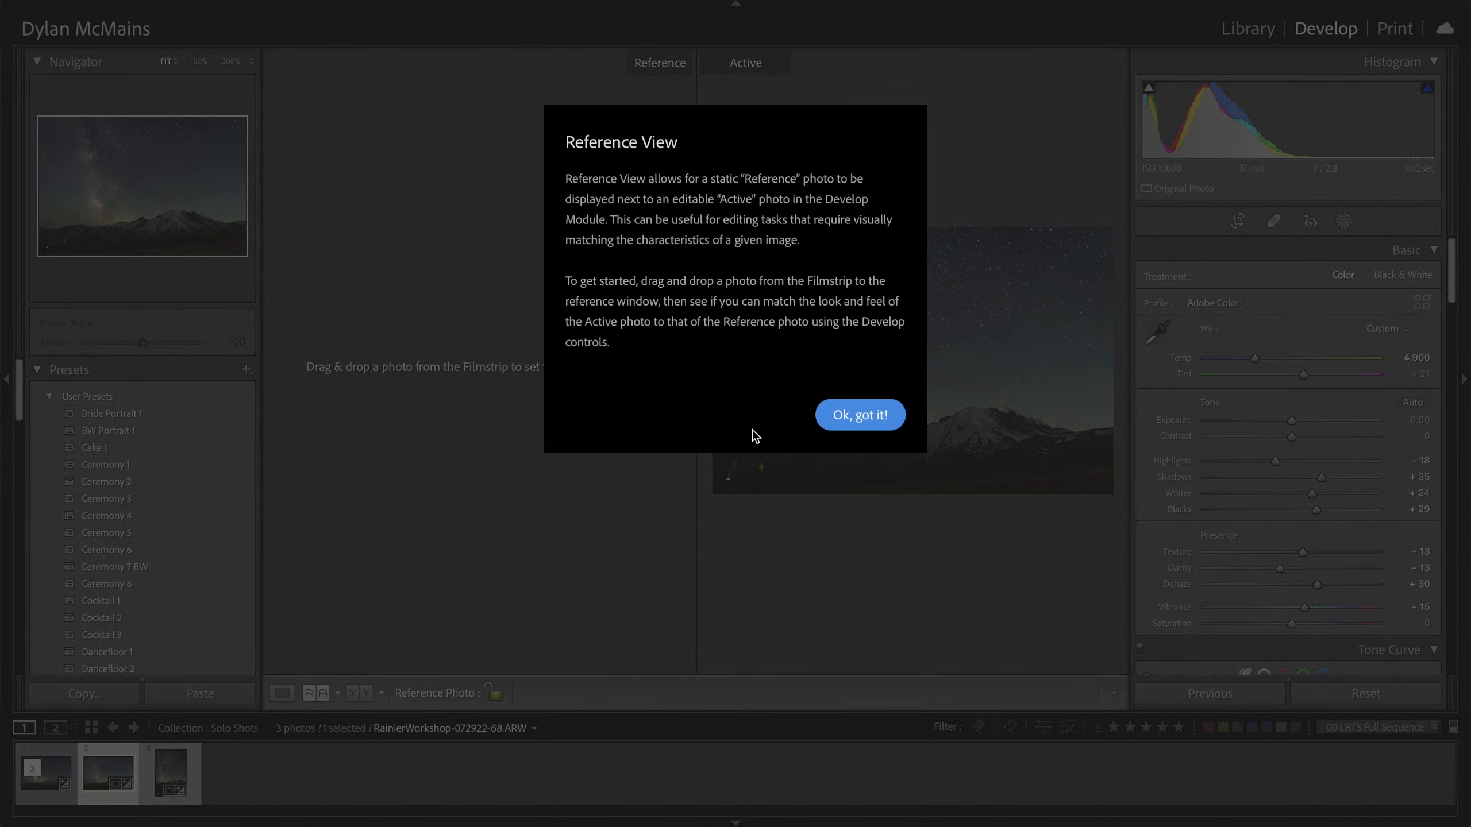
pyautogui.click(860, 415)
pyautogui.moveTo(46, 773); pyautogui.dragTo(408, 459)
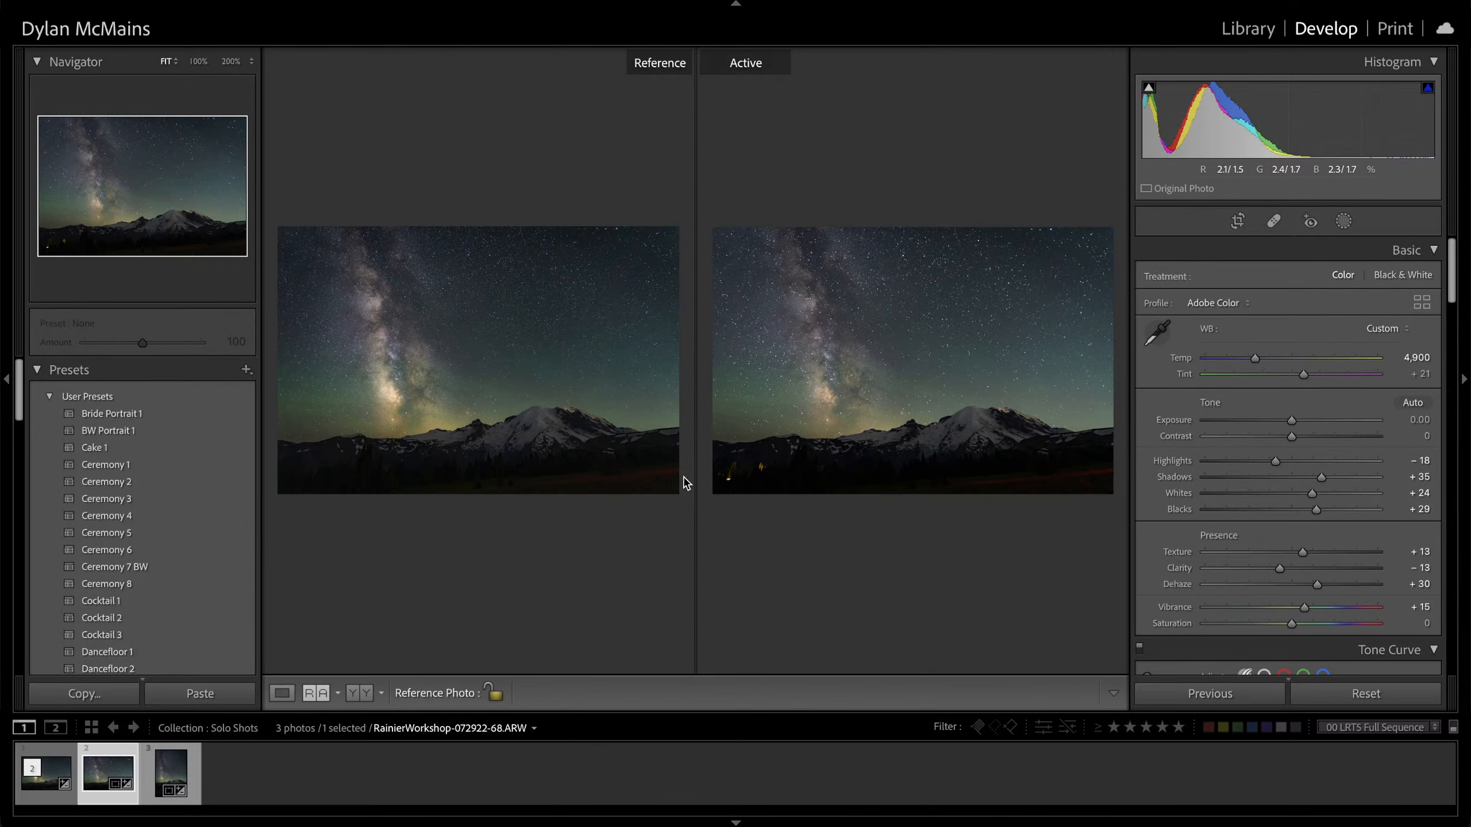
pyautogui.press('\\')
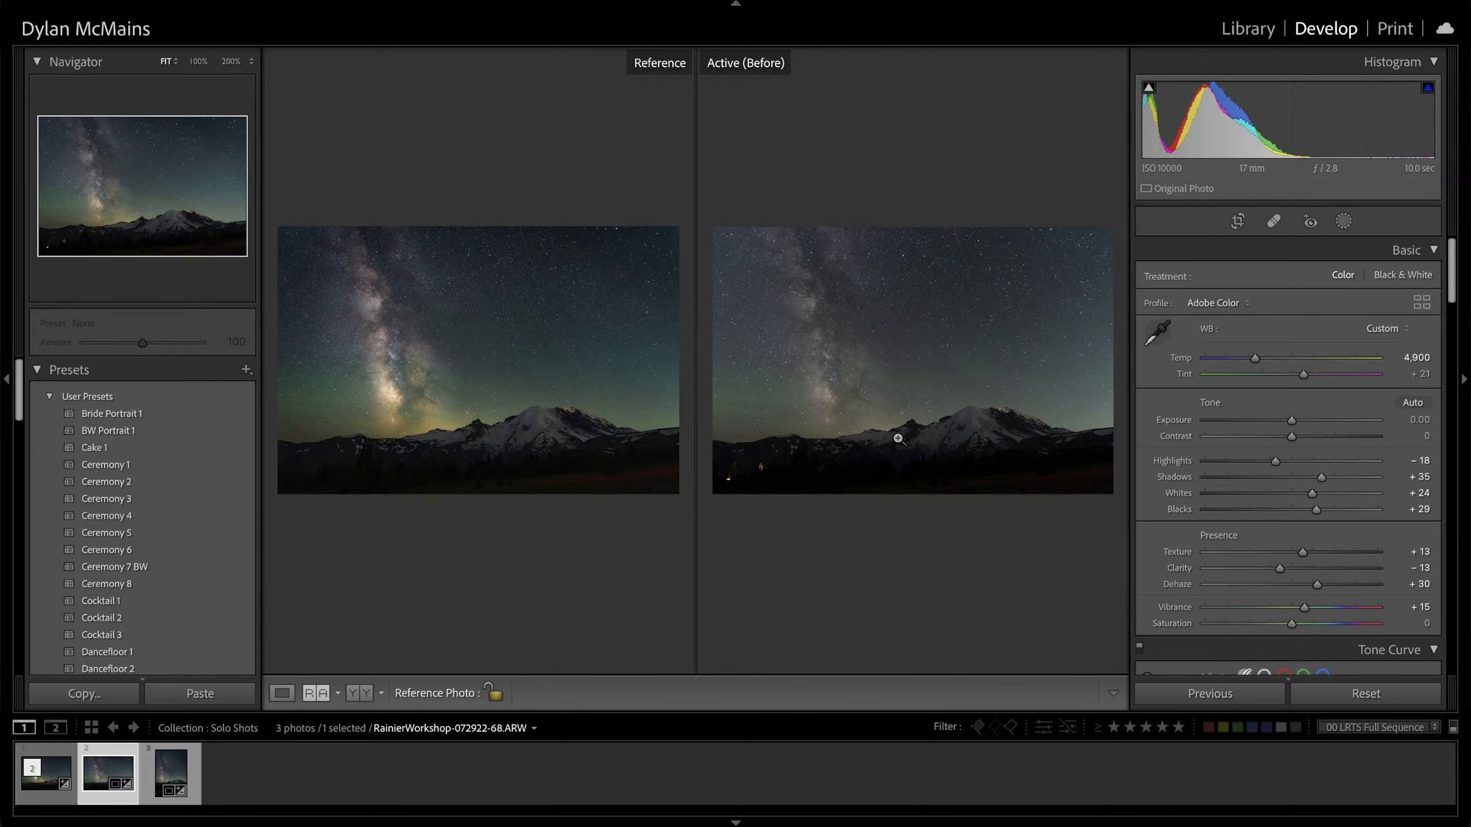
pyautogui.click(6, 380)
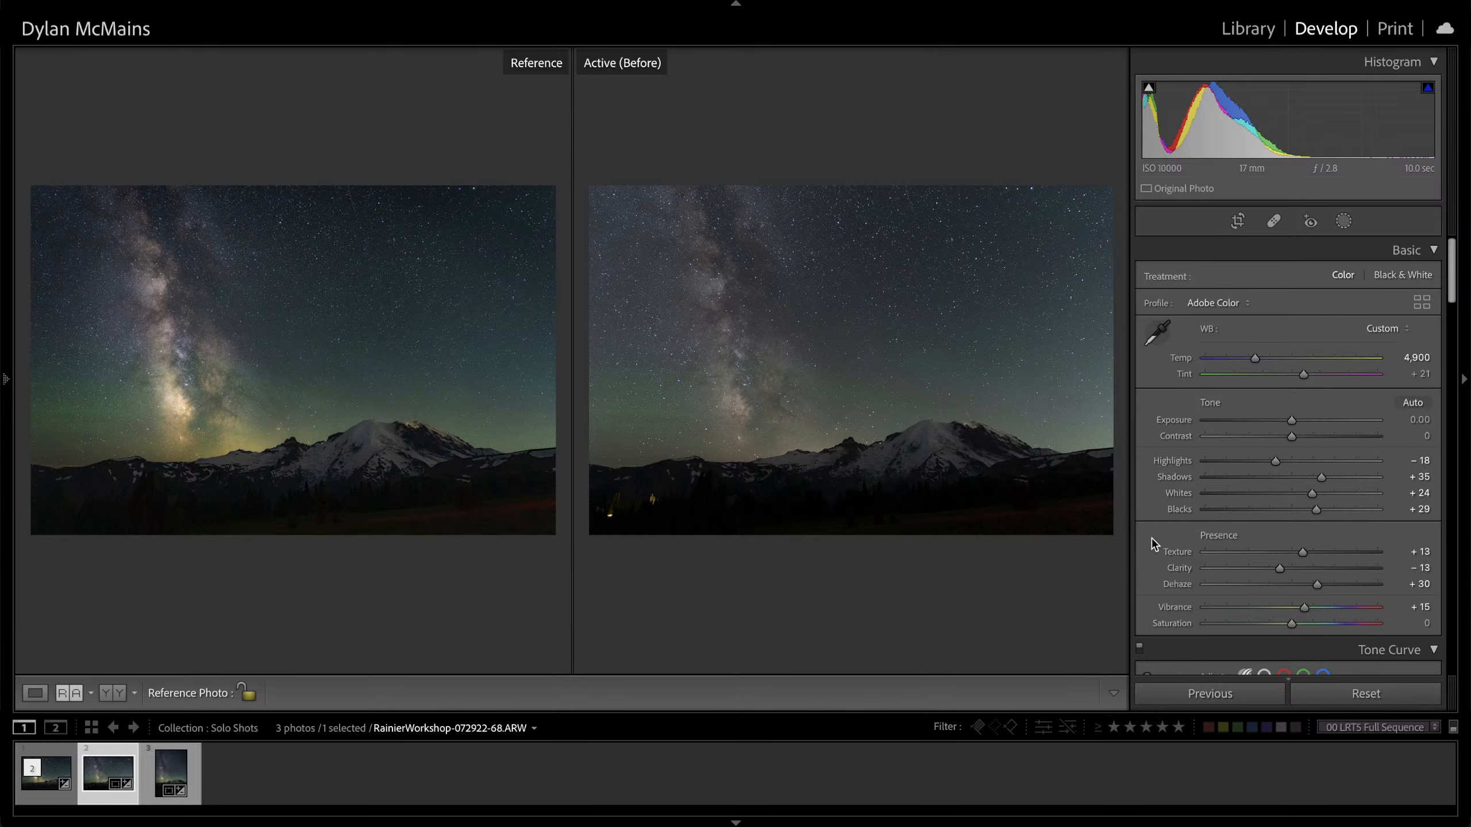
pyautogui.click(1464, 380)
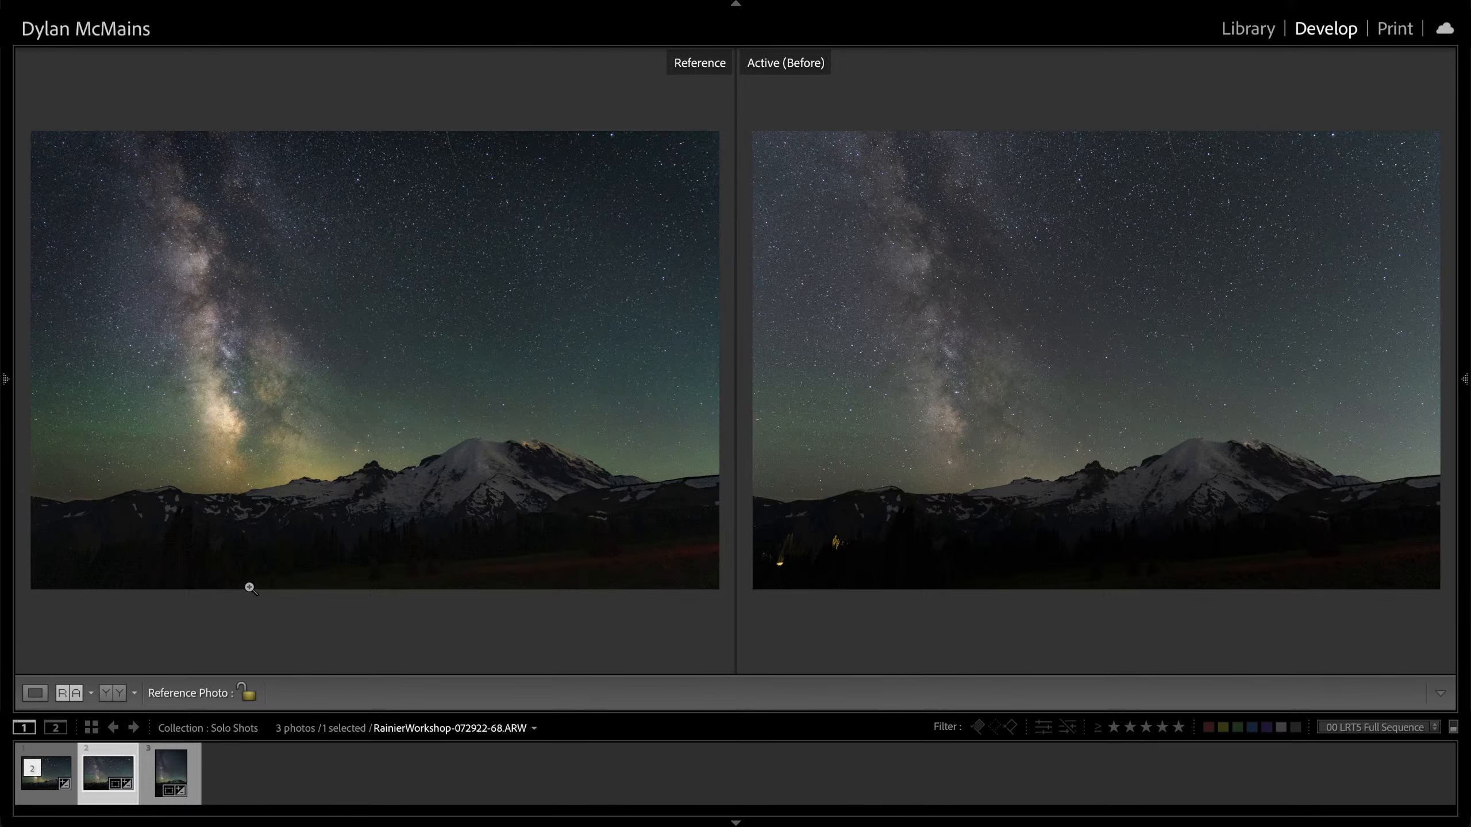
# Open the Stack 1 collection in the Library grid, look over its photos and show the first one in Loupe view
pyautogui.press('g')
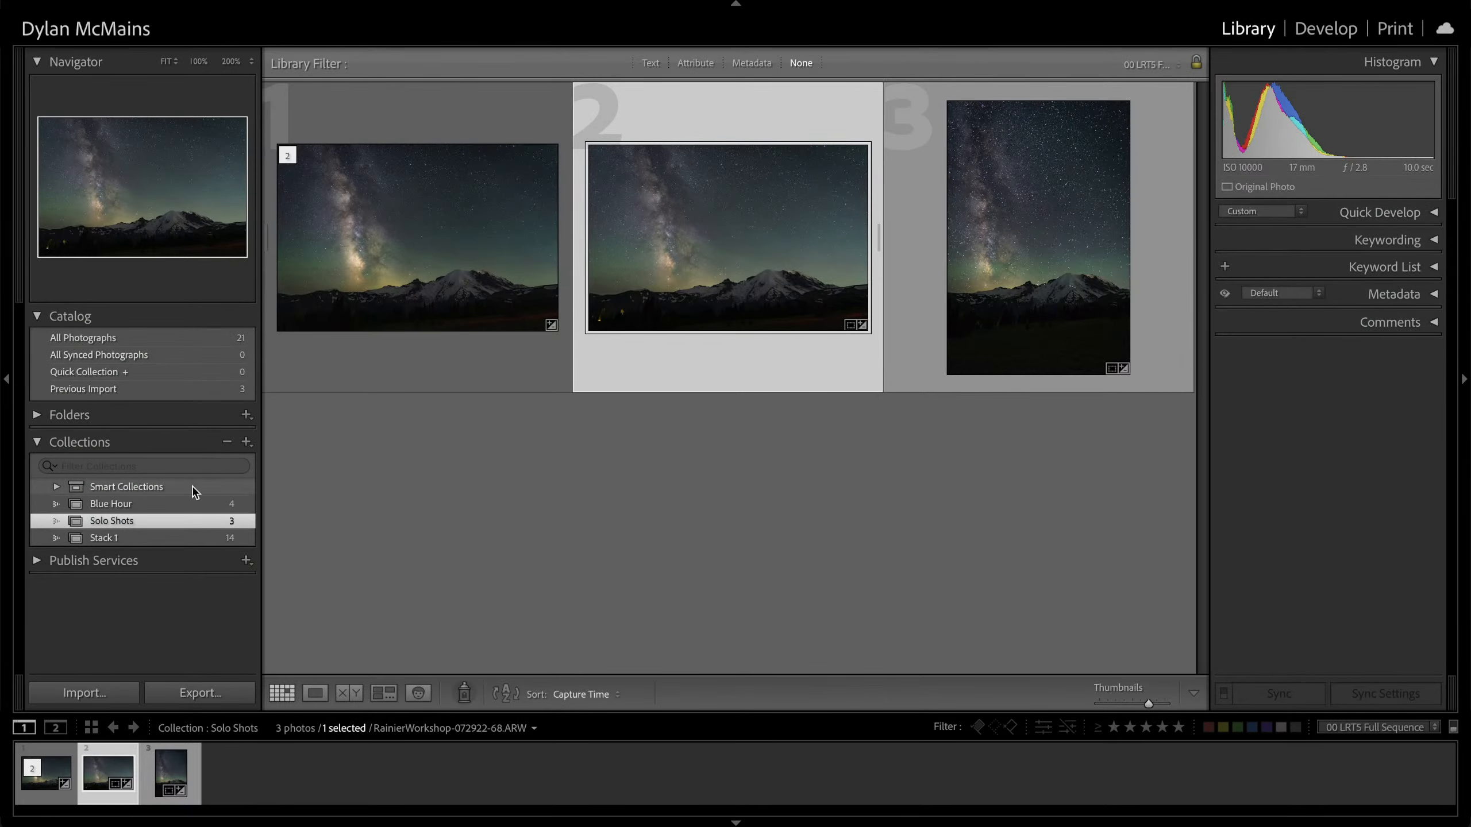
pyautogui.click(203, 536)
pyautogui.scroll(-10, 554, 547)
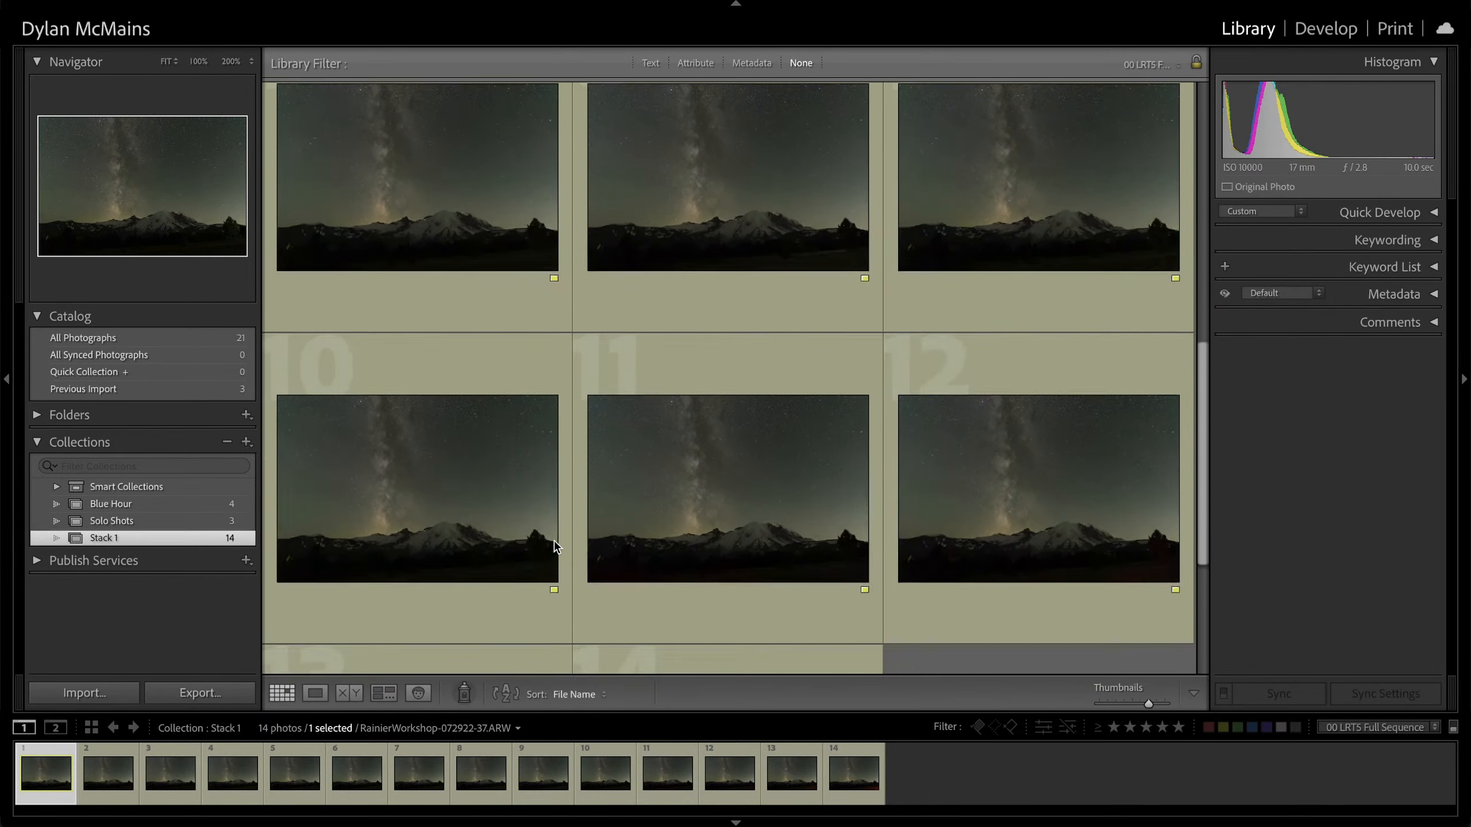
pyautogui.scroll(10, 554, 547)
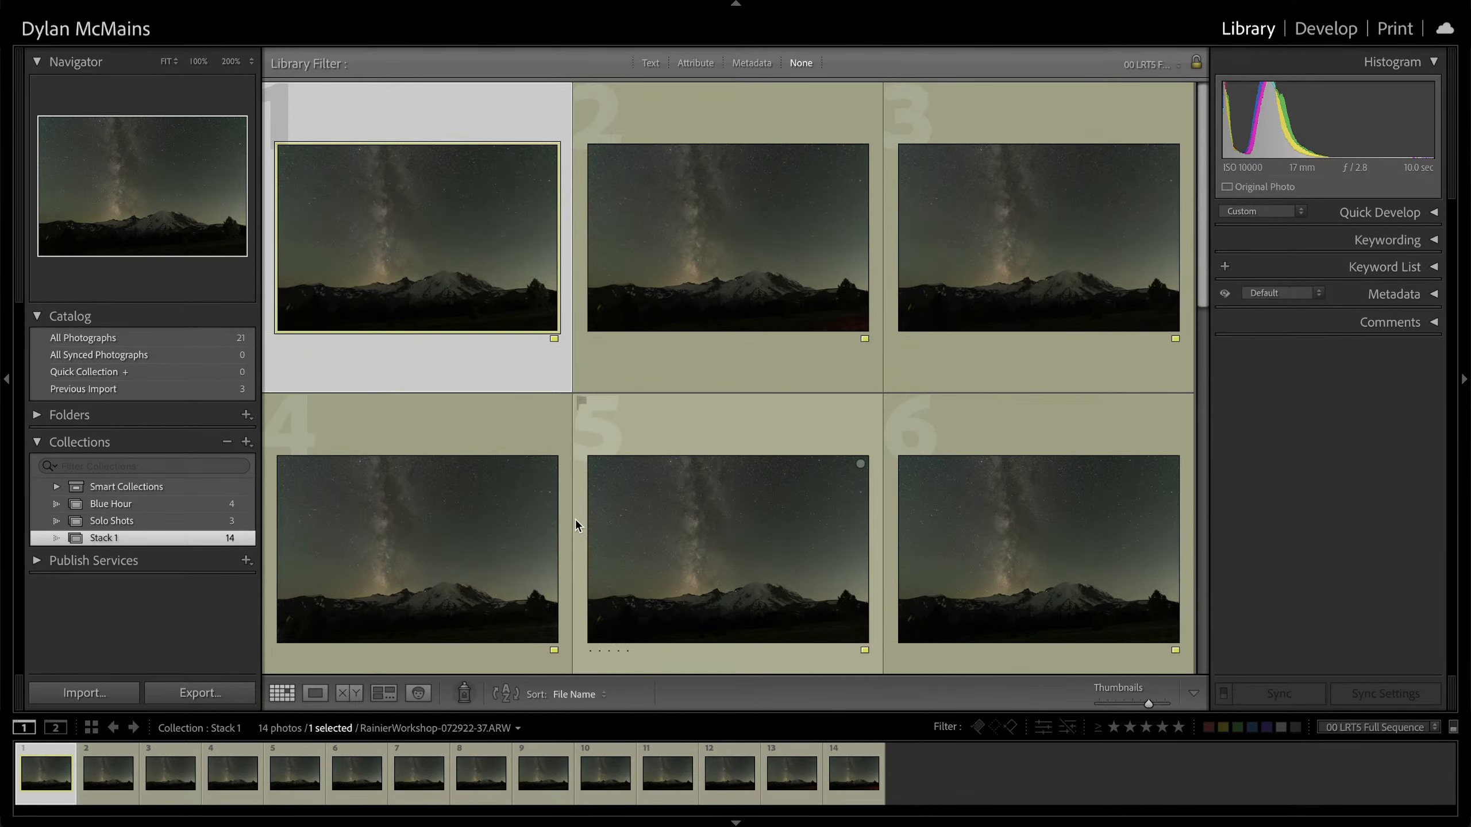
pyautogui.scroll(-10, 582, 518)
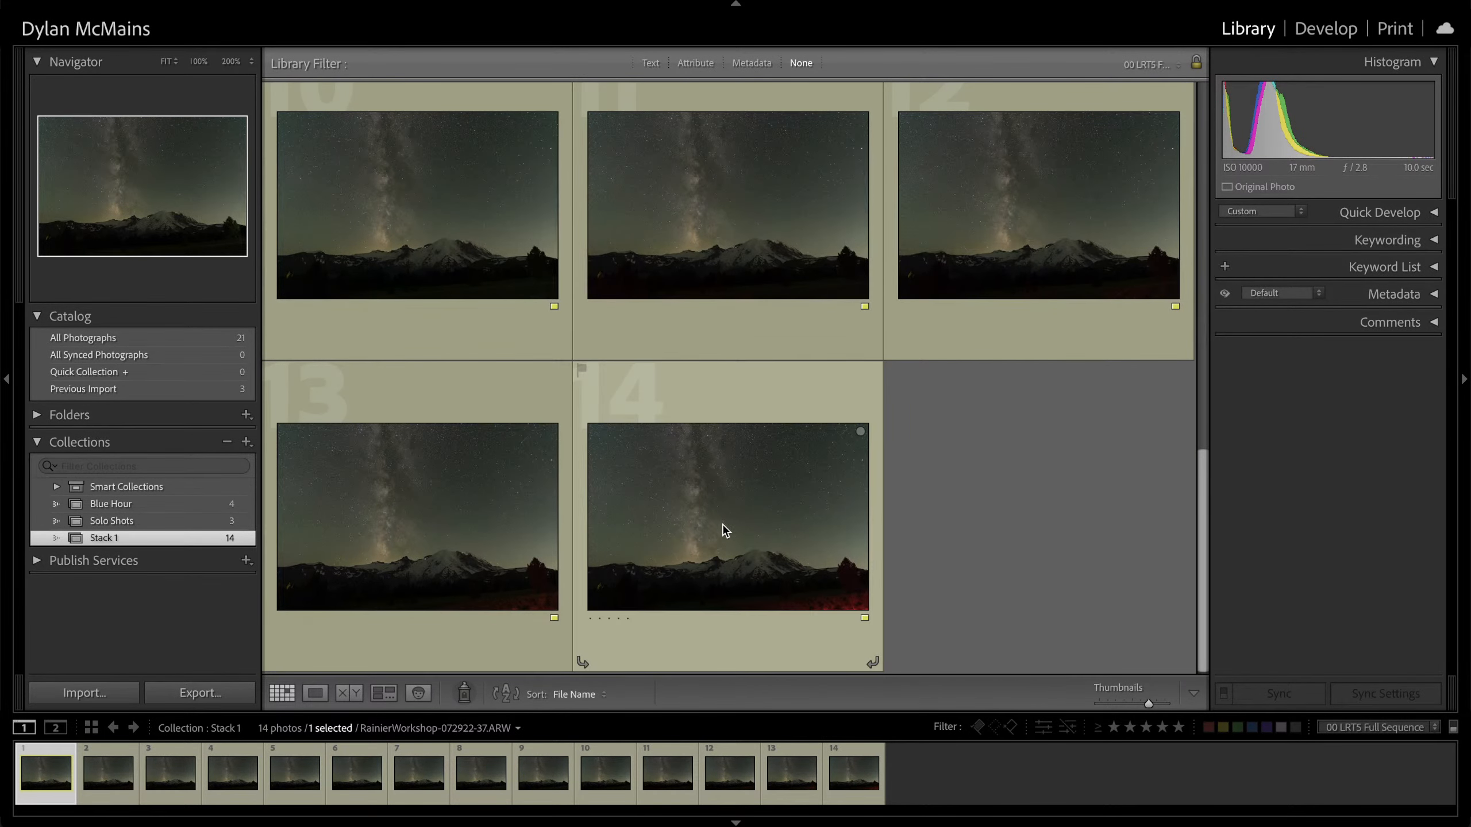
pyautogui.scroll(10, 721, 527)
pyautogui.press('e')
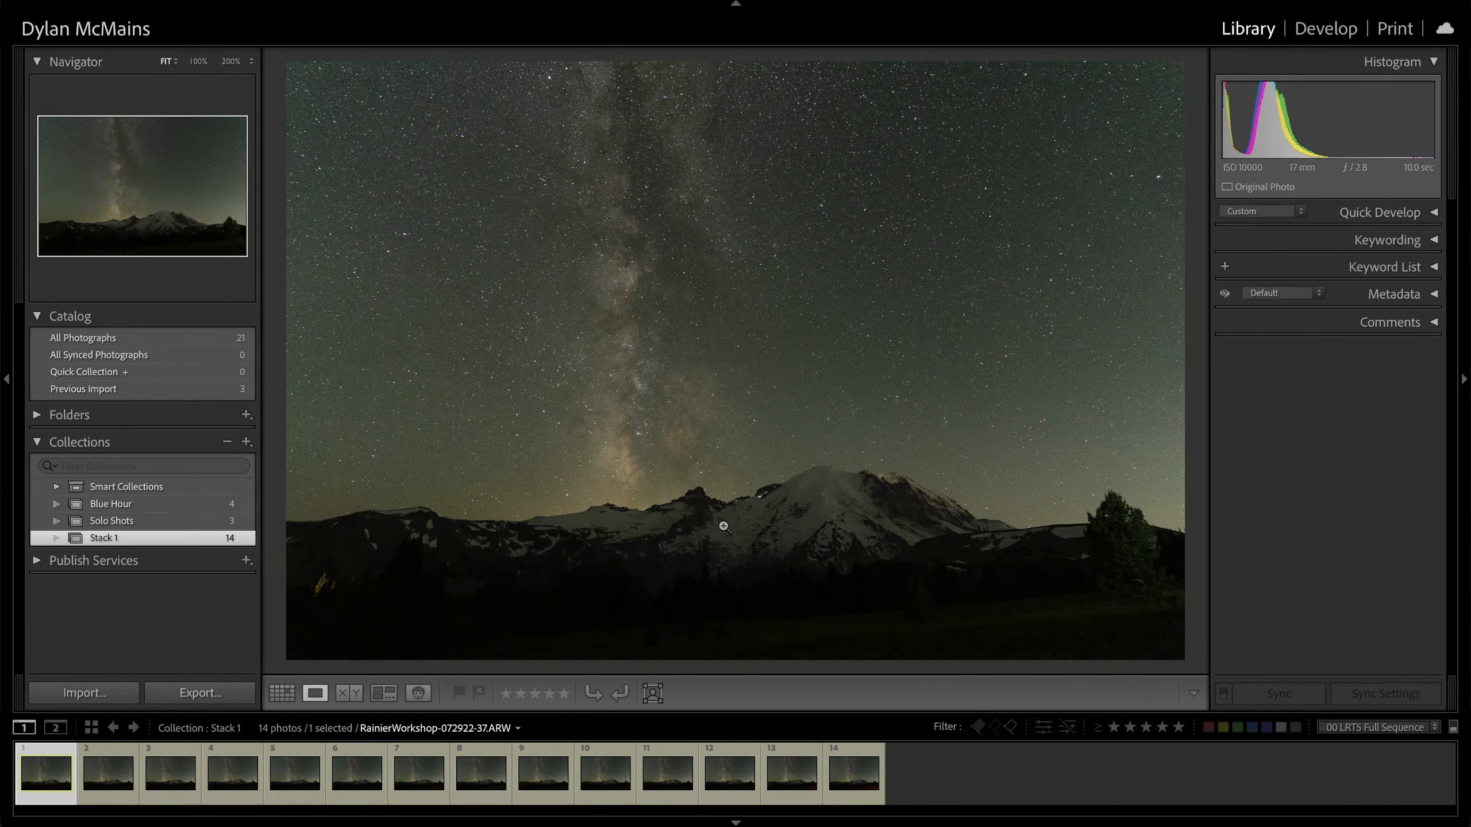
# Step forward and back through the Stack 1 frames to examine how the sky and foreground differ between exposures
pyautogui.press('Right')
pyautogui.press('Right')
pyautogui.press('Right')
pyautogui.press('Right')
pyautogui.press('Right')
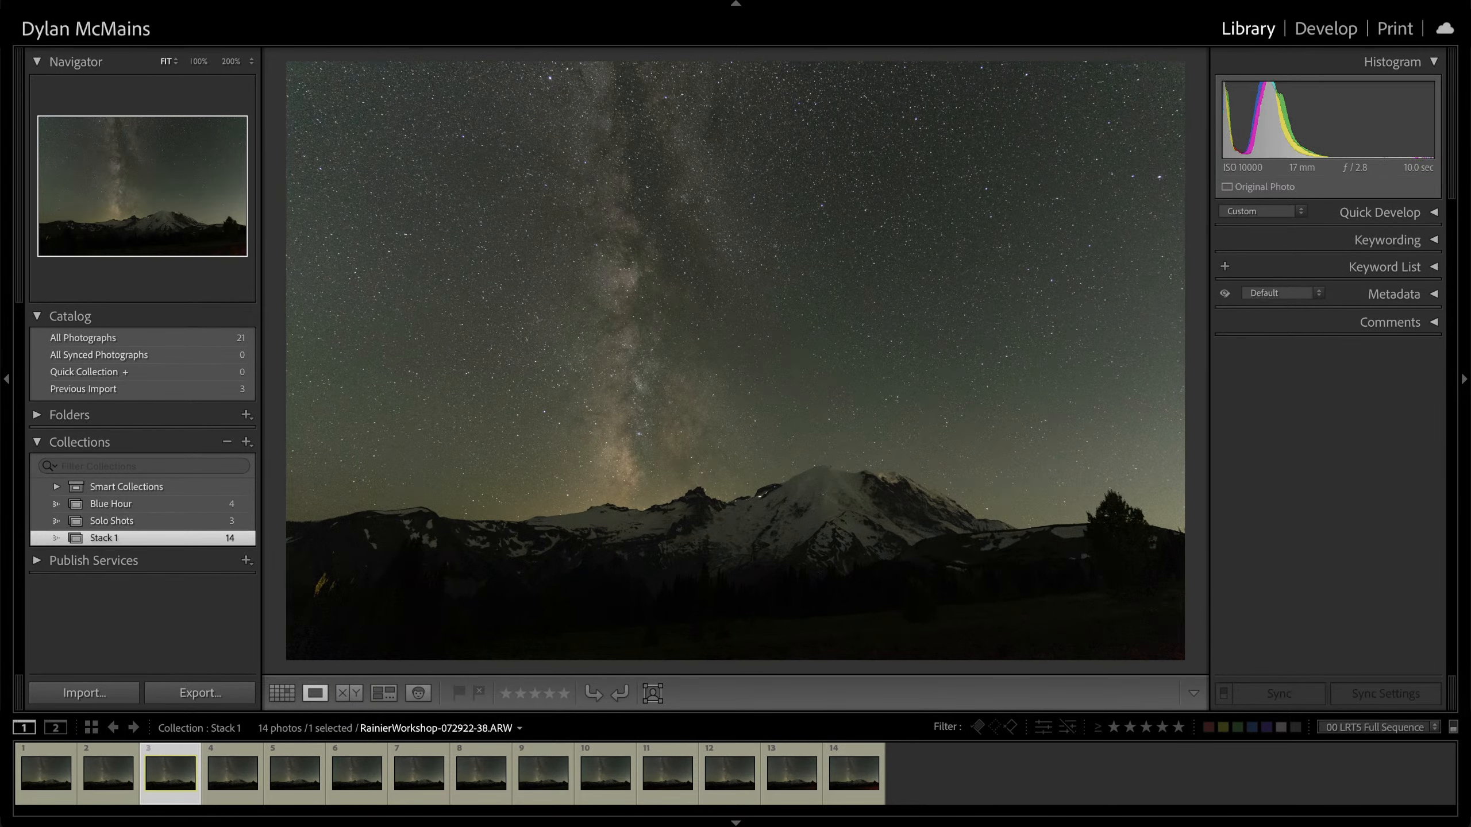
pyautogui.press('Right')
pyautogui.press('Right')
pyautogui.press('Right')
pyautogui.press('Right')
pyautogui.press('Right')
pyautogui.press('Right')
pyautogui.press('Right')
pyautogui.press('Right')
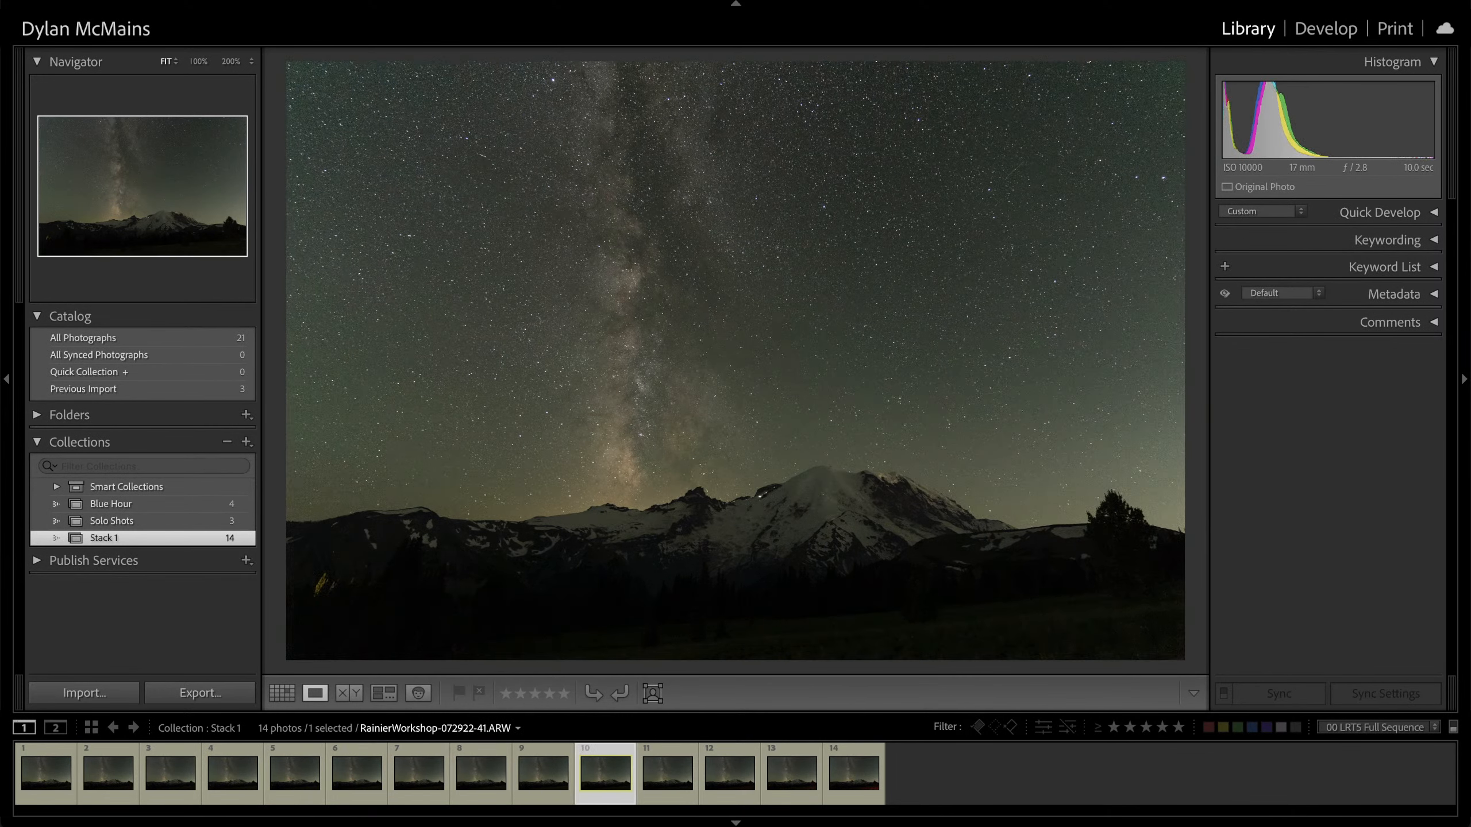
pyautogui.press('Left')
pyautogui.press('Left')
pyautogui.press('Left')
pyautogui.press('Left')
pyautogui.press('Left')
pyautogui.press('Left')
pyautogui.press('Left')
pyautogui.press('Left')
pyautogui.press('Left')
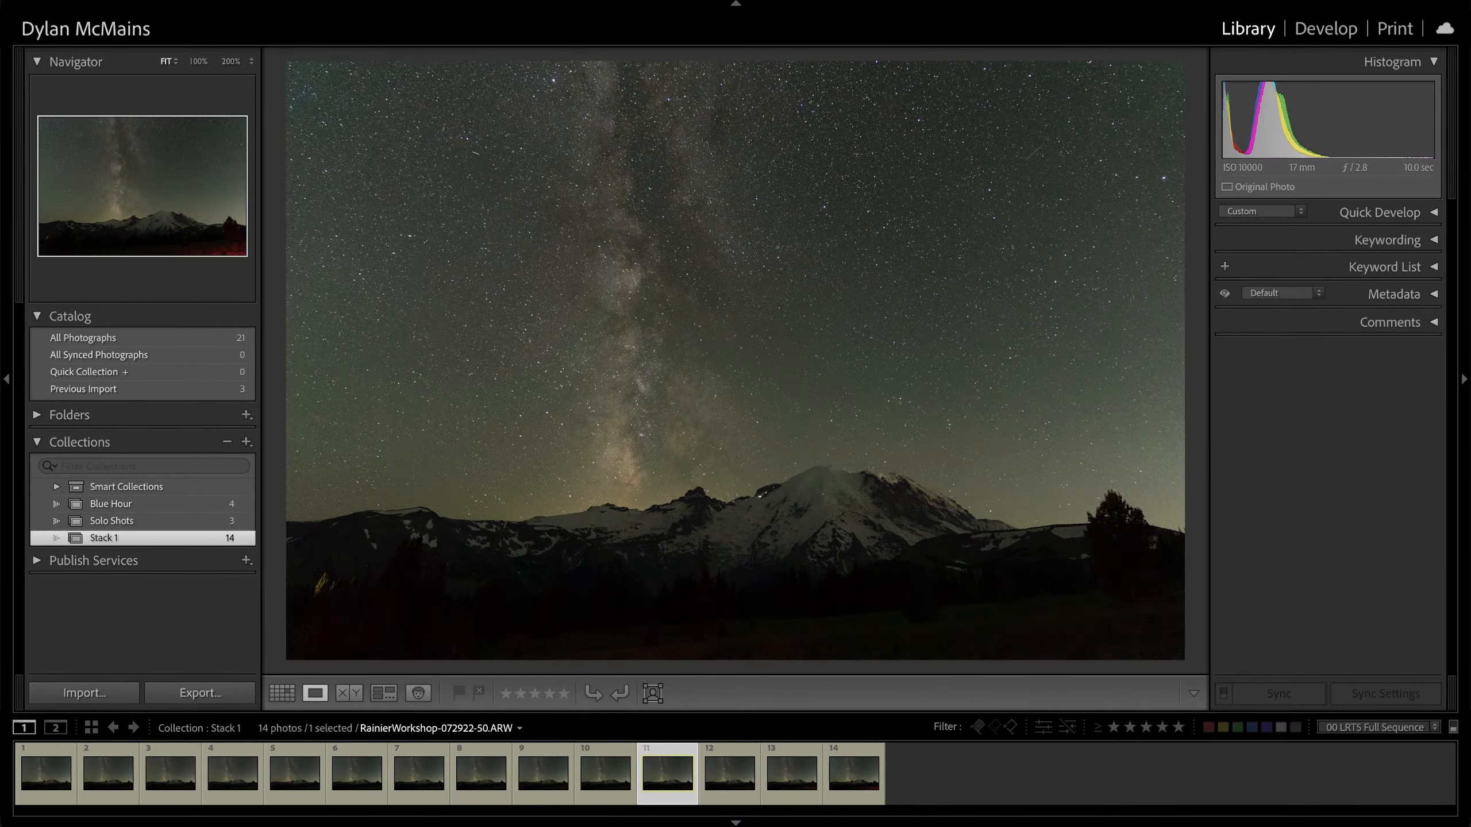
pyautogui.press('Left')
pyautogui.press('Left')
pyautogui.press('Left')
pyautogui.press('Left')
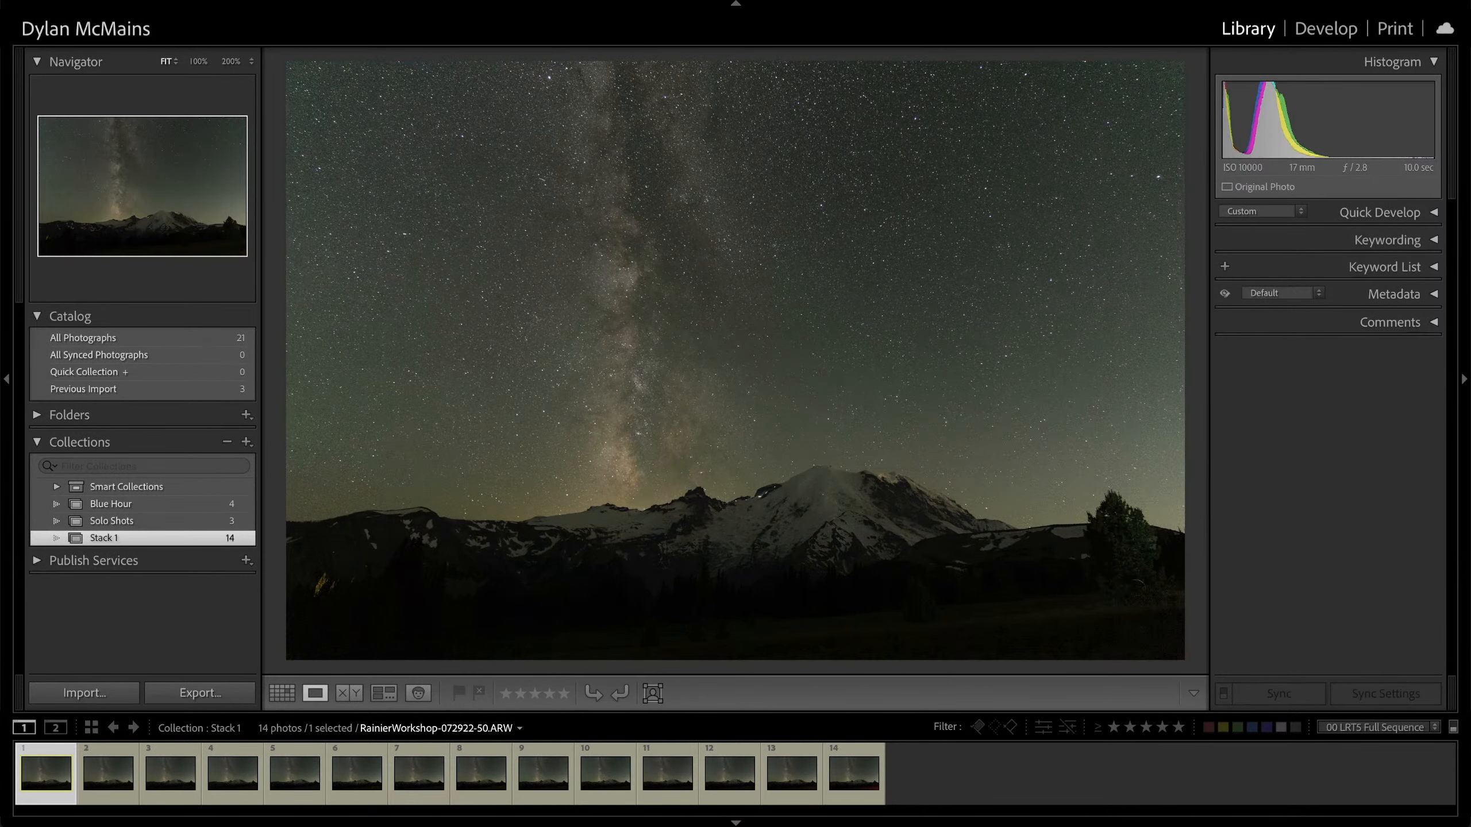
# Display the photo info overlay and check the exposure settings of the Stack 1 frames from first to last and back
pyautogui.press('i')
pyautogui.press('i')
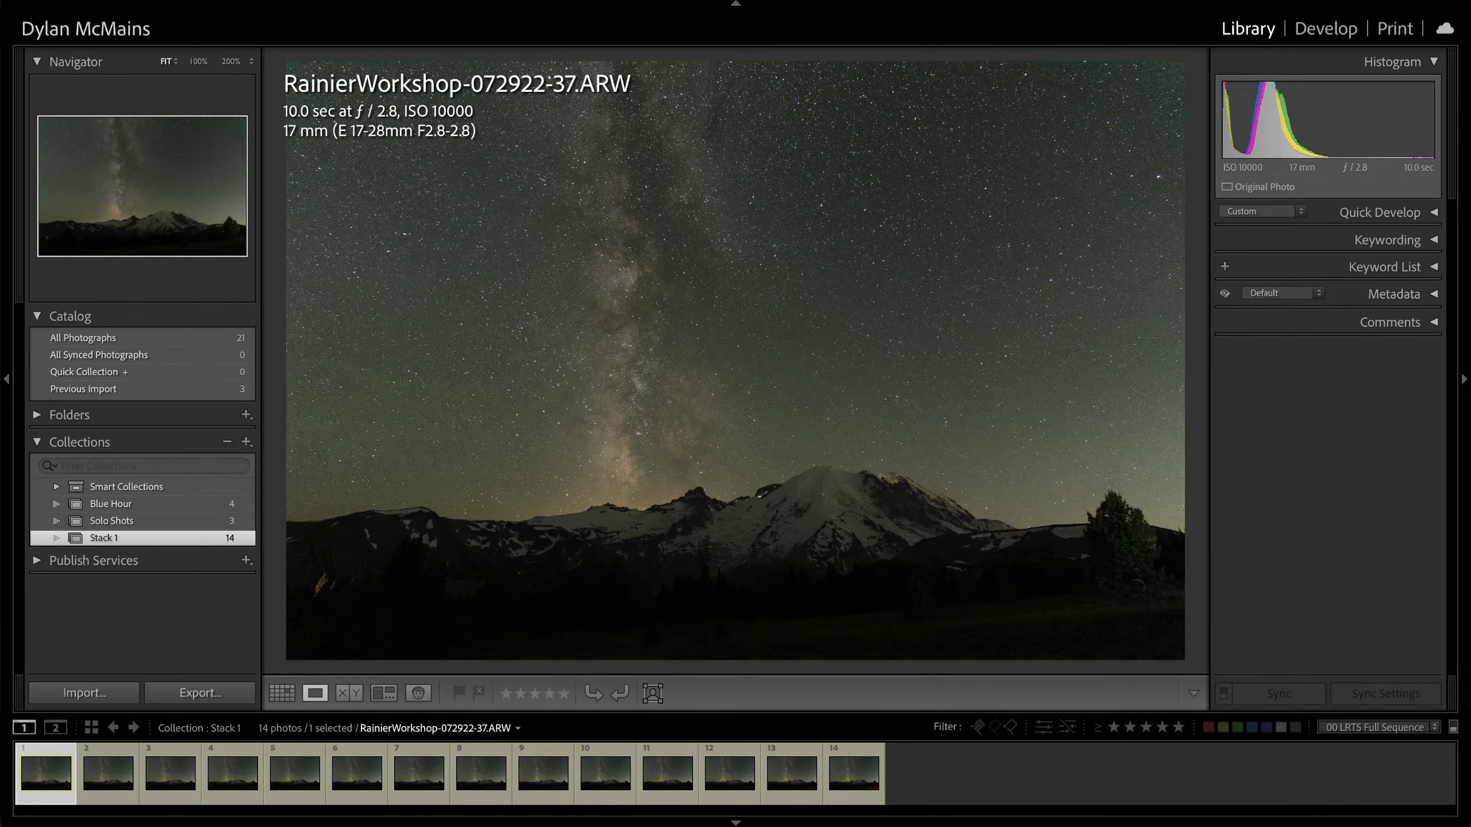
pyautogui.press('Right')
pyautogui.press('Right')
pyautogui.press('Right')
pyautogui.press('Right')
pyautogui.press('Right')
pyautogui.press('Right')
pyautogui.press('Right')
pyautogui.press('Right')
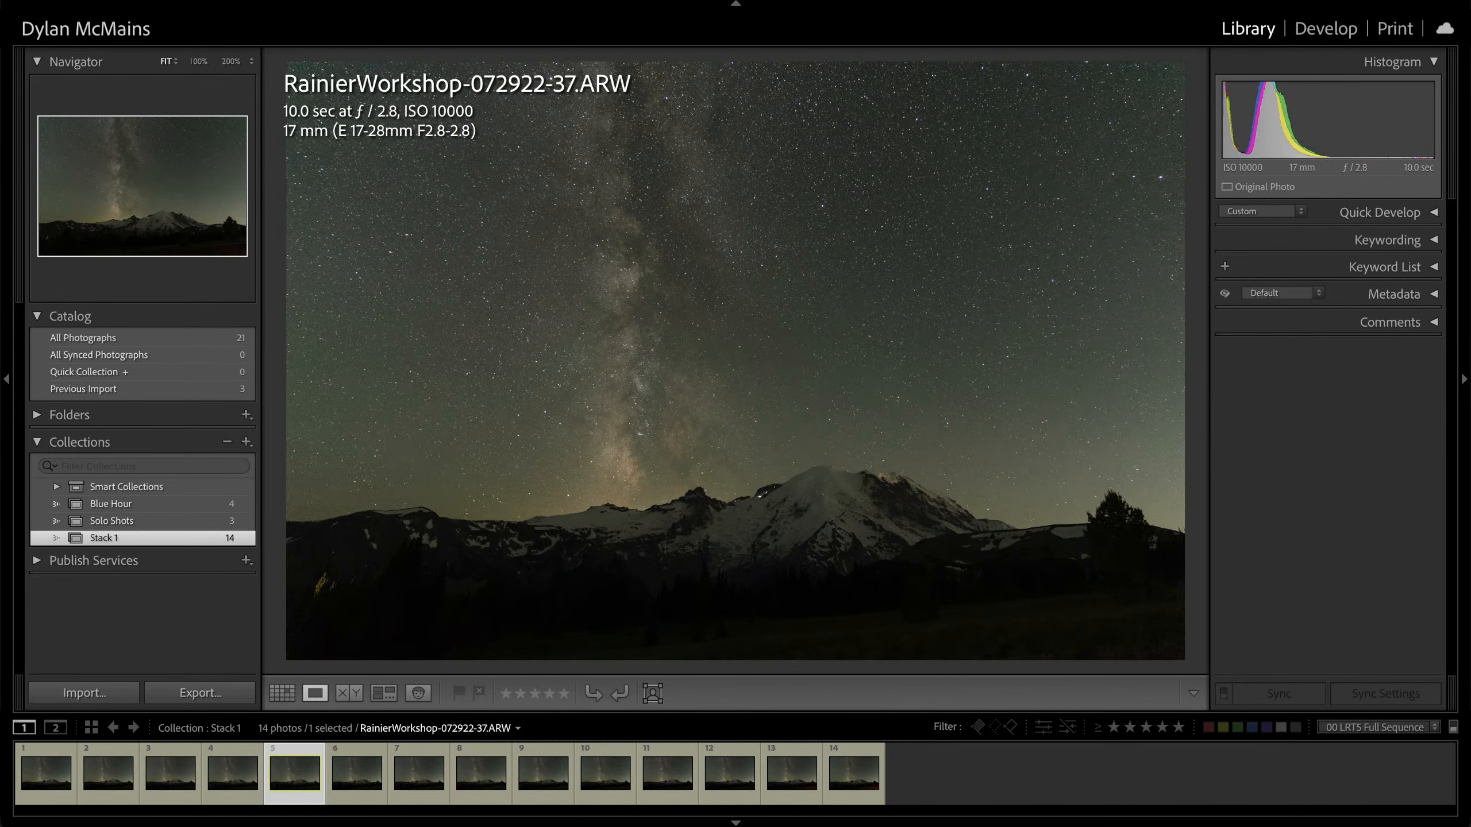
pyautogui.press('Right')
pyautogui.press('Right')
pyautogui.press('Right')
pyautogui.press('Right')
pyautogui.press('Right')
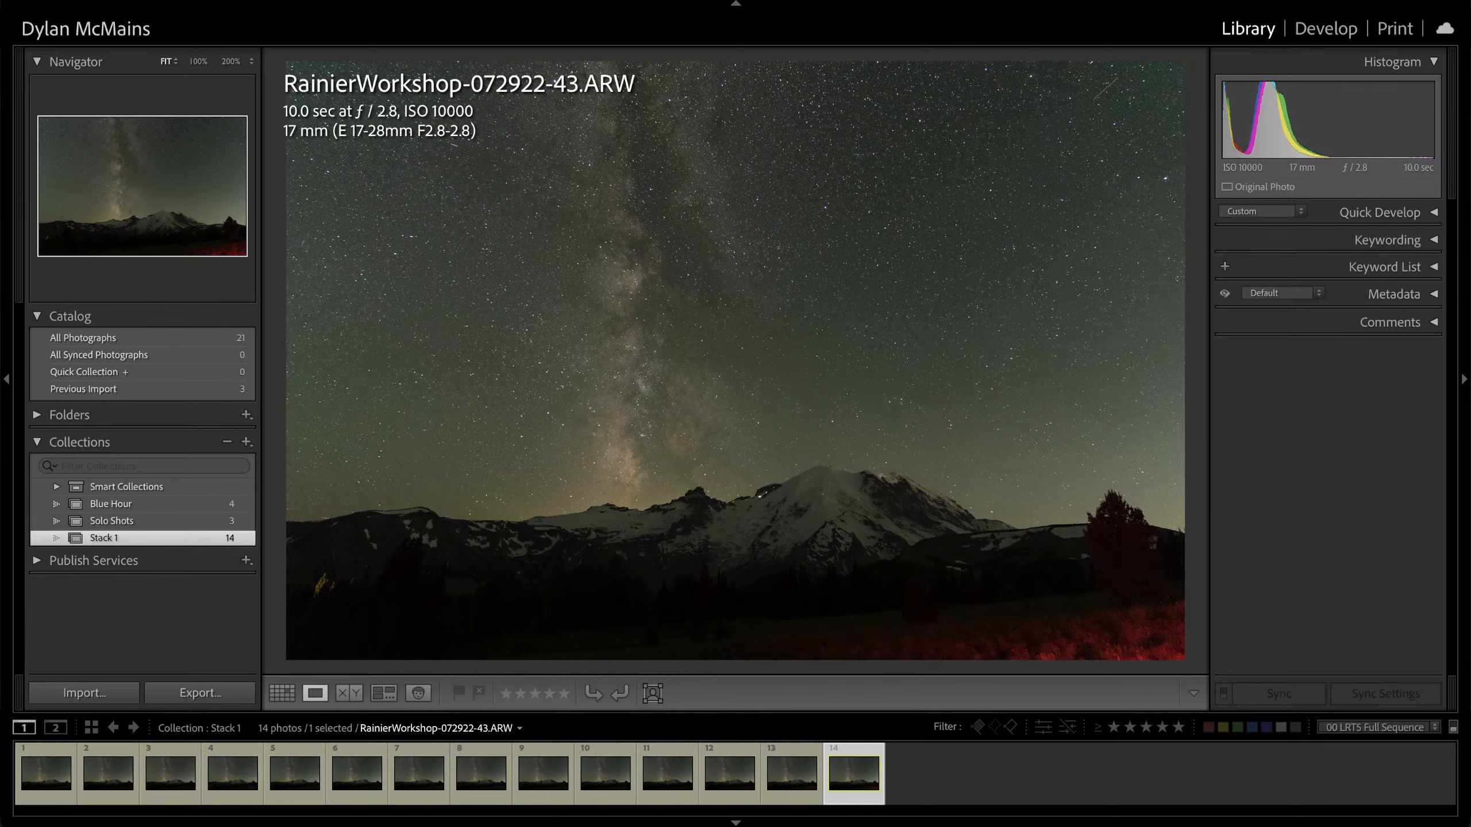
pyautogui.press('Left')
pyautogui.press('Left')
pyautogui.press('Left')
pyautogui.press('Left')
pyautogui.press('Left')
pyautogui.press('Left')
pyautogui.press('Left')
pyautogui.press('Left')
pyautogui.press('Left')
pyautogui.press('Left')
pyautogui.press('Left')
pyautogui.press('Left')
pyautogui.press('Left')
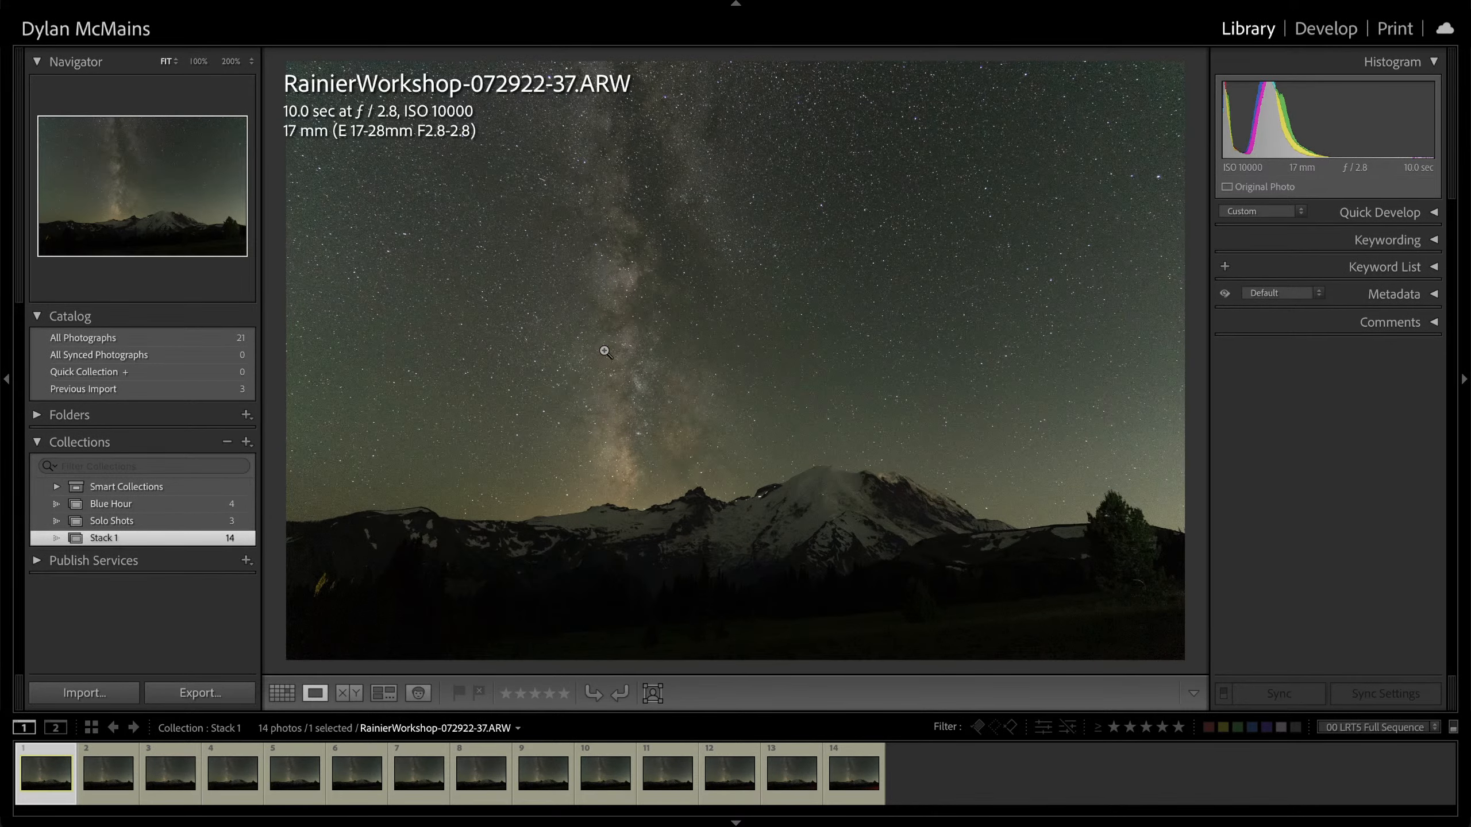
# Examine the Milky Way core at 200%, alternating between the first two Stack 1 frames to compare noise and star positions
pyautogui.click(633, 273)
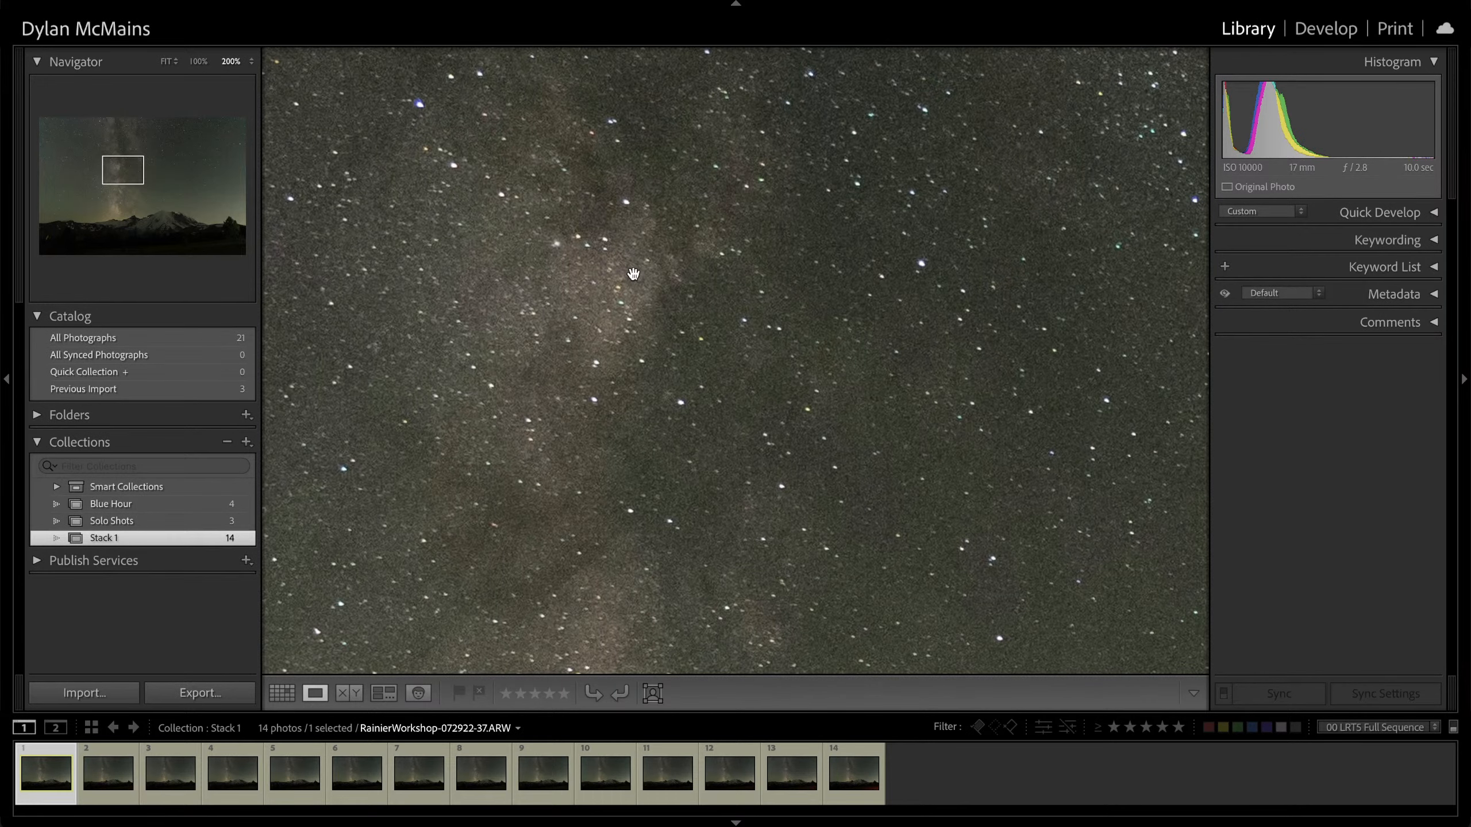
pyautogui.moveTo(633, 273); pyautogui.dragTo(752, 275)
pyautogui.press('Right')
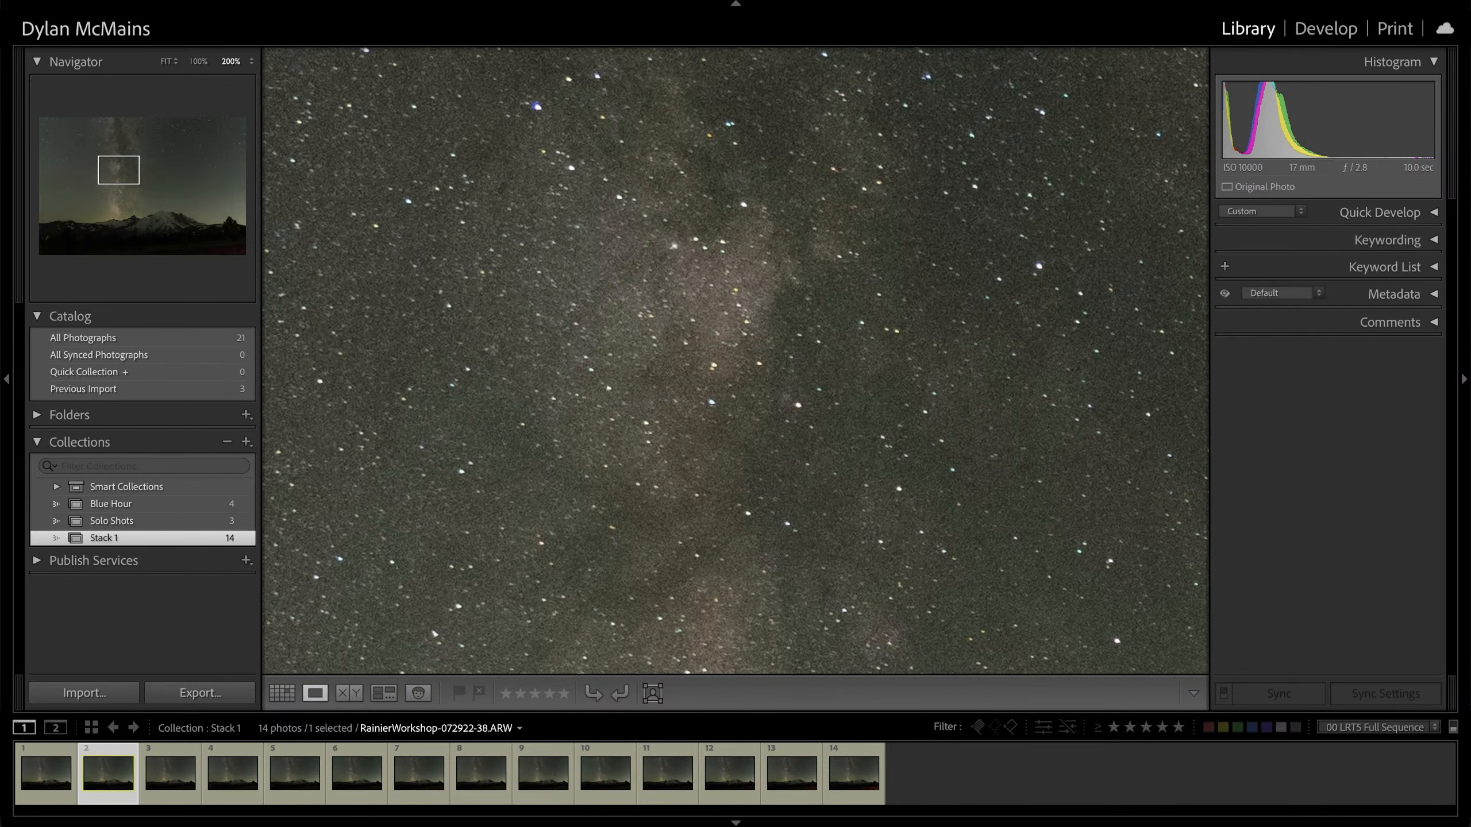
pyautogui.press('Left')
pyautogui.press('Right')
pyautogui.press('Left')
pyautogui.press('Right')
pyautogui.press('Left')
pyautogui.press('Right')
pyautogui.press('Left')
pyautogui.press('Right')
pyautogui.press('Left')
pyautogui.press('Right')
pyautogui.press('Left')
pyautogui.press('Right')
pyautogui.press('Left')
pyautogui.press('Right')
pyautogui.press('Left')
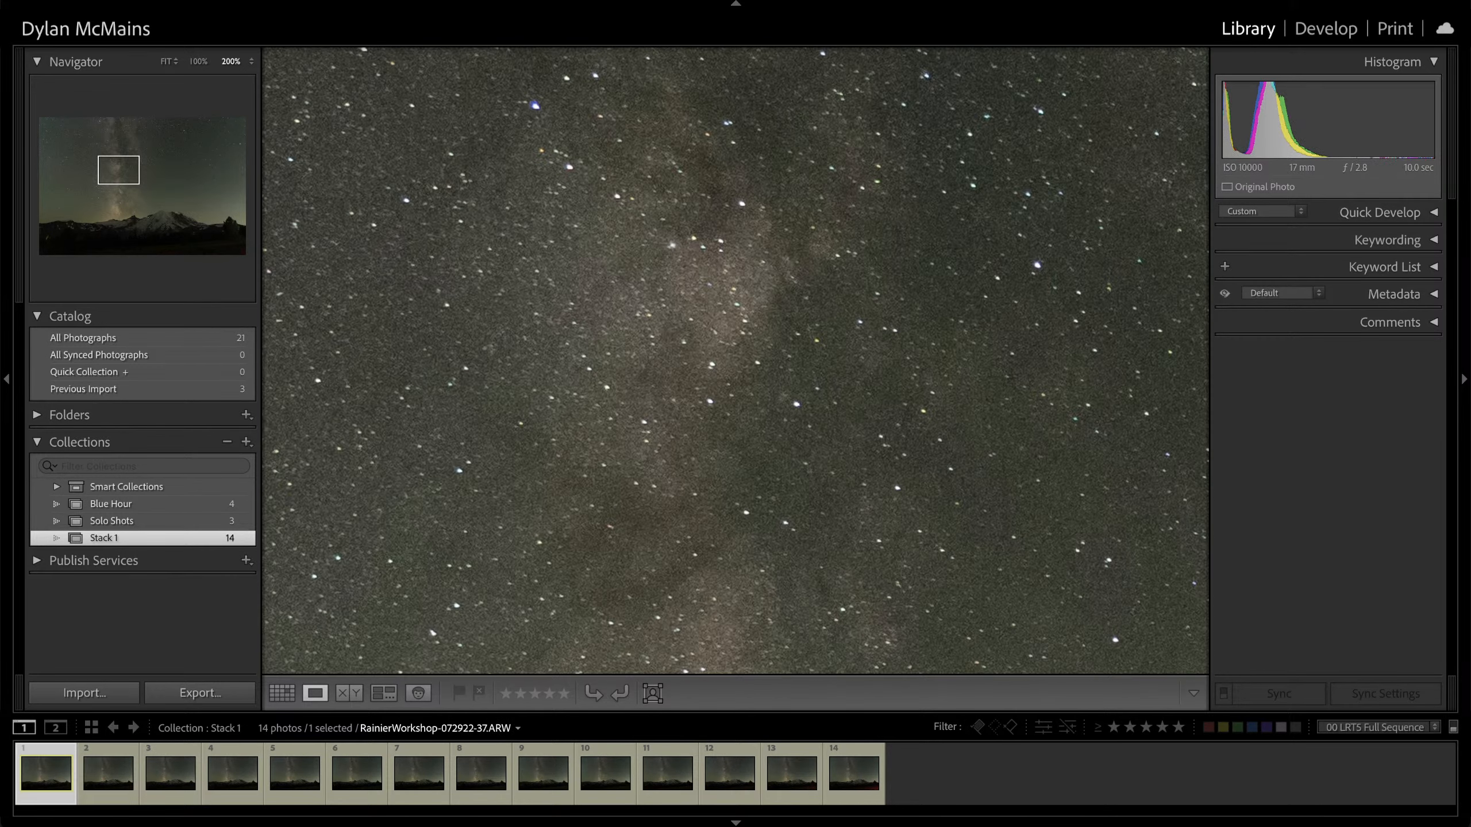
pyautogui.press('Right')
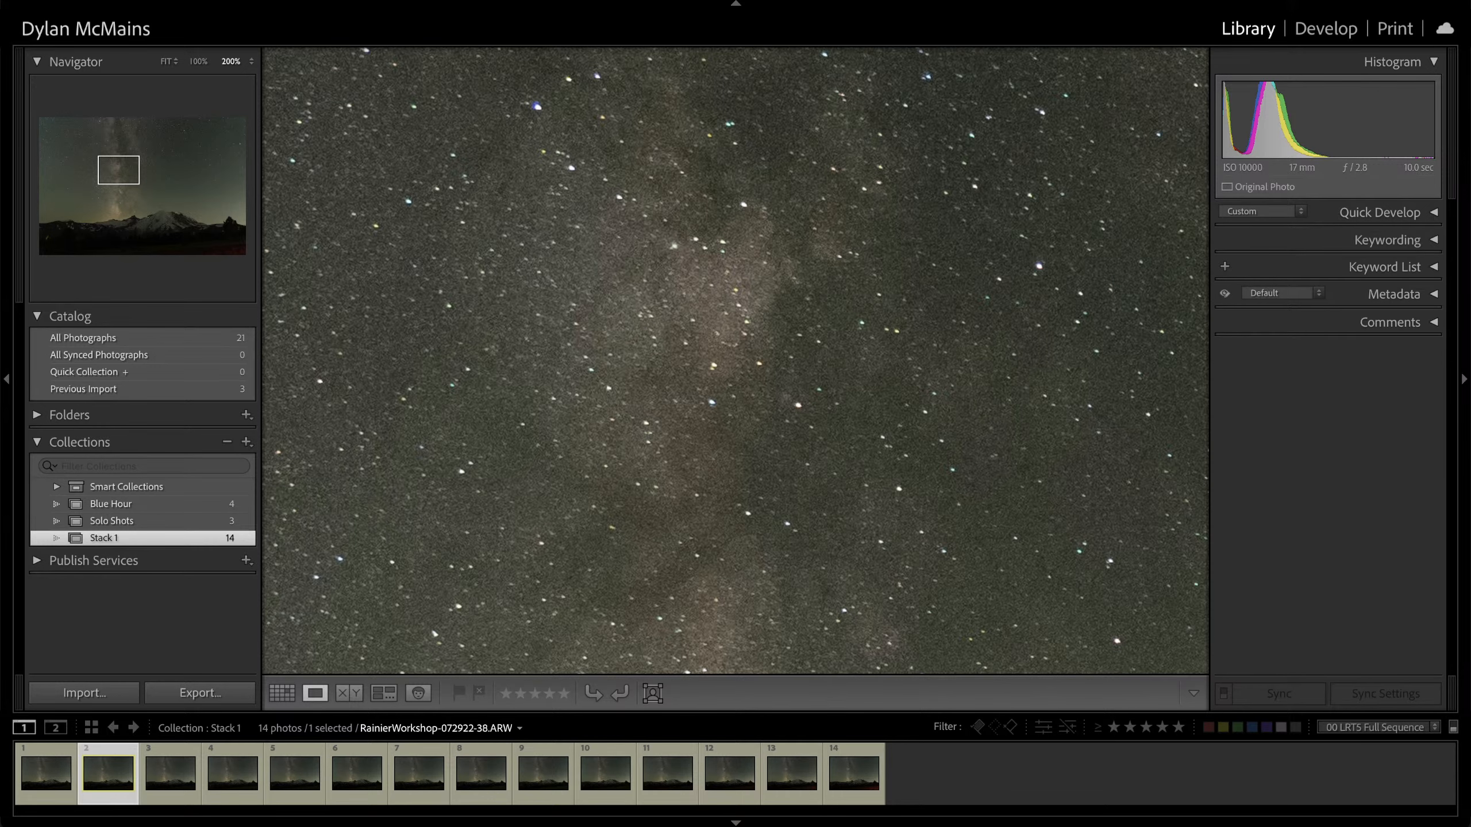
# Compare the noise and star positions of the second and third Stack 1 frames at 200%
pyautogui.press('Right')
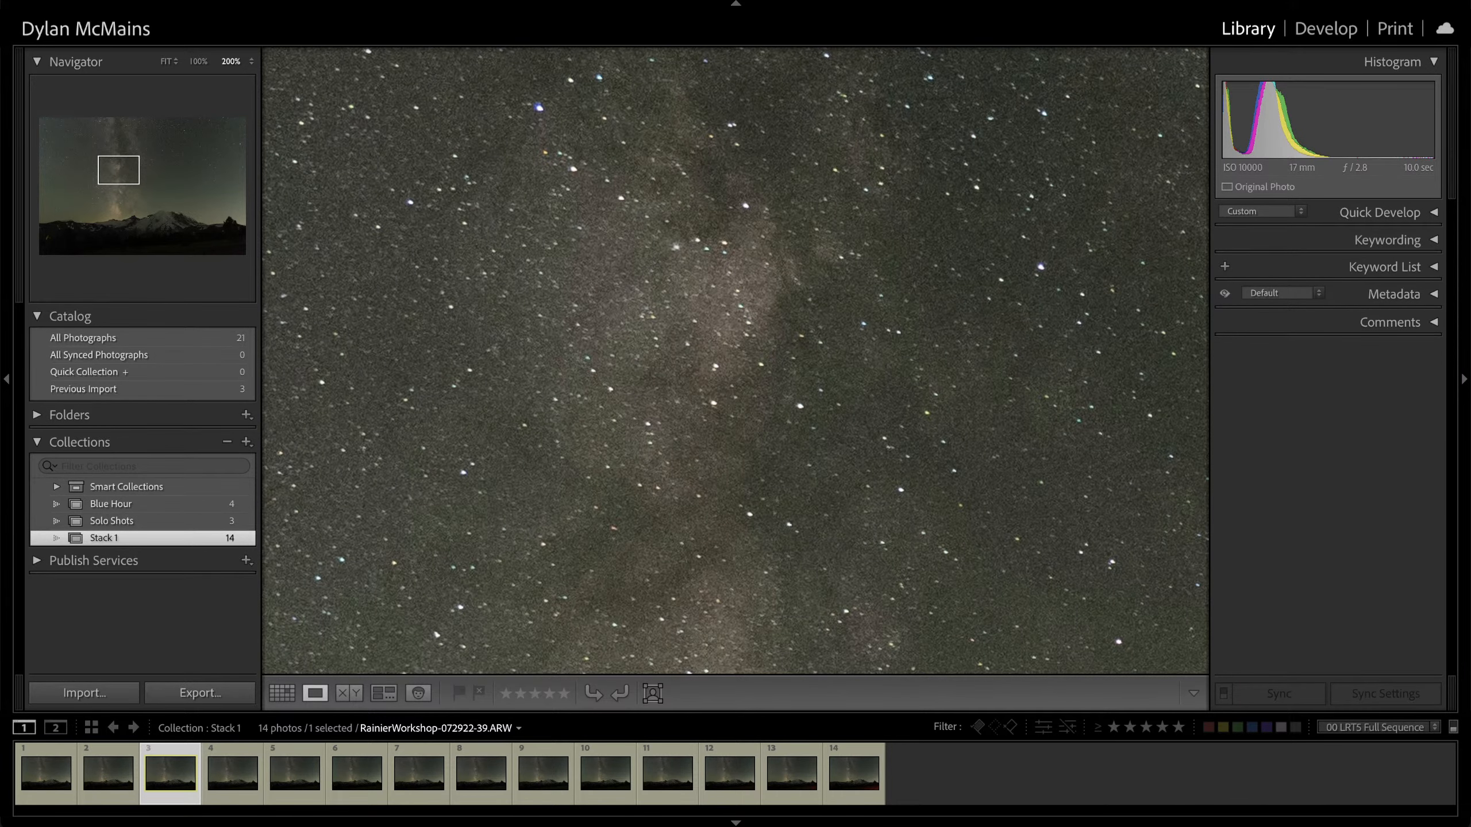
pyautogui.press('Left')
pyautogui.press('Right')
pyautogui.press('Left')
pyautogui.press('Right')
pyautogui.press('Left')
pyautogui.press('Right')
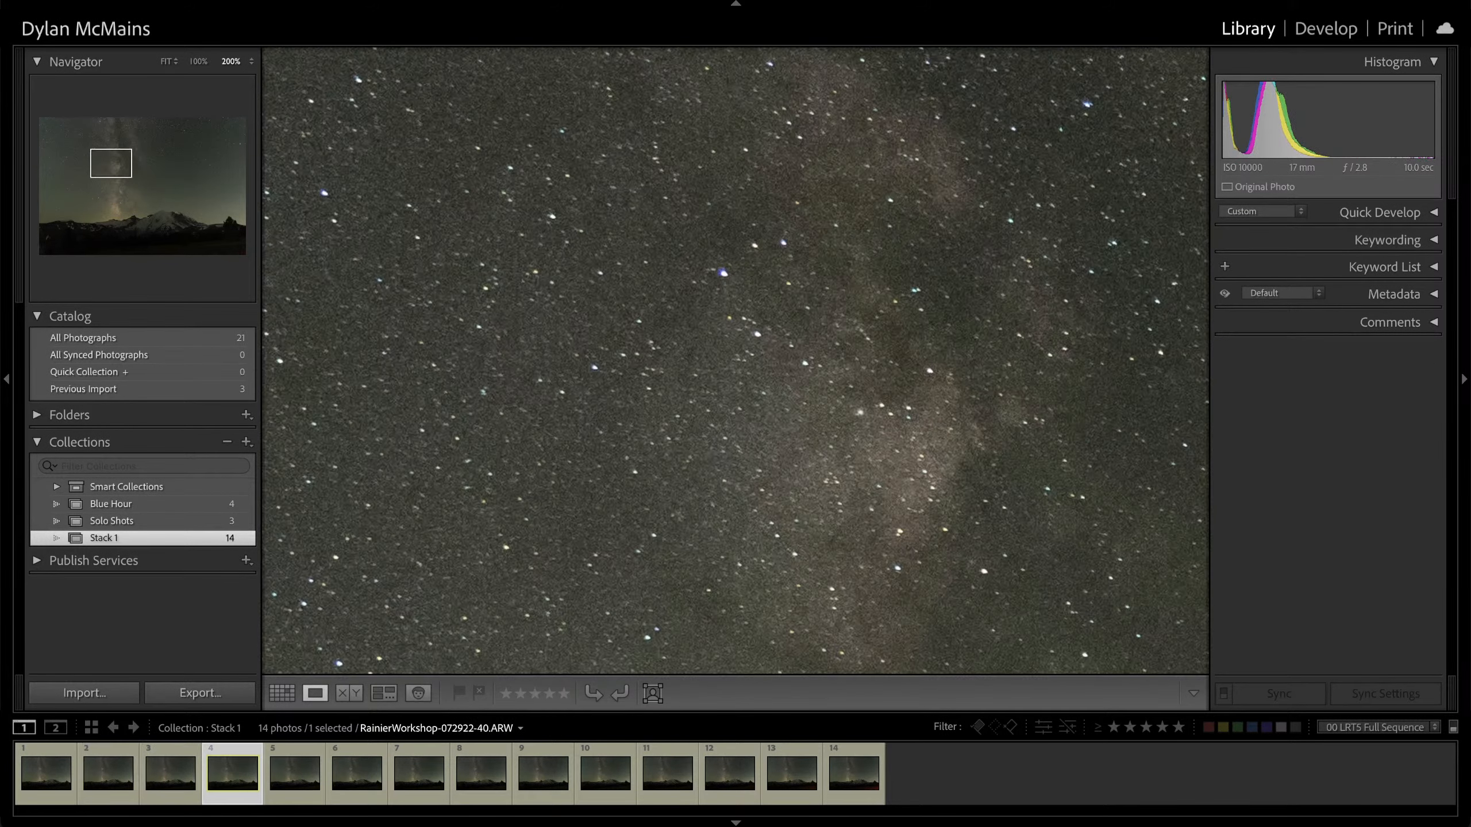
pyautogui.press('Left')
pyautogui.press('Left')
pyautogui.press('Right')
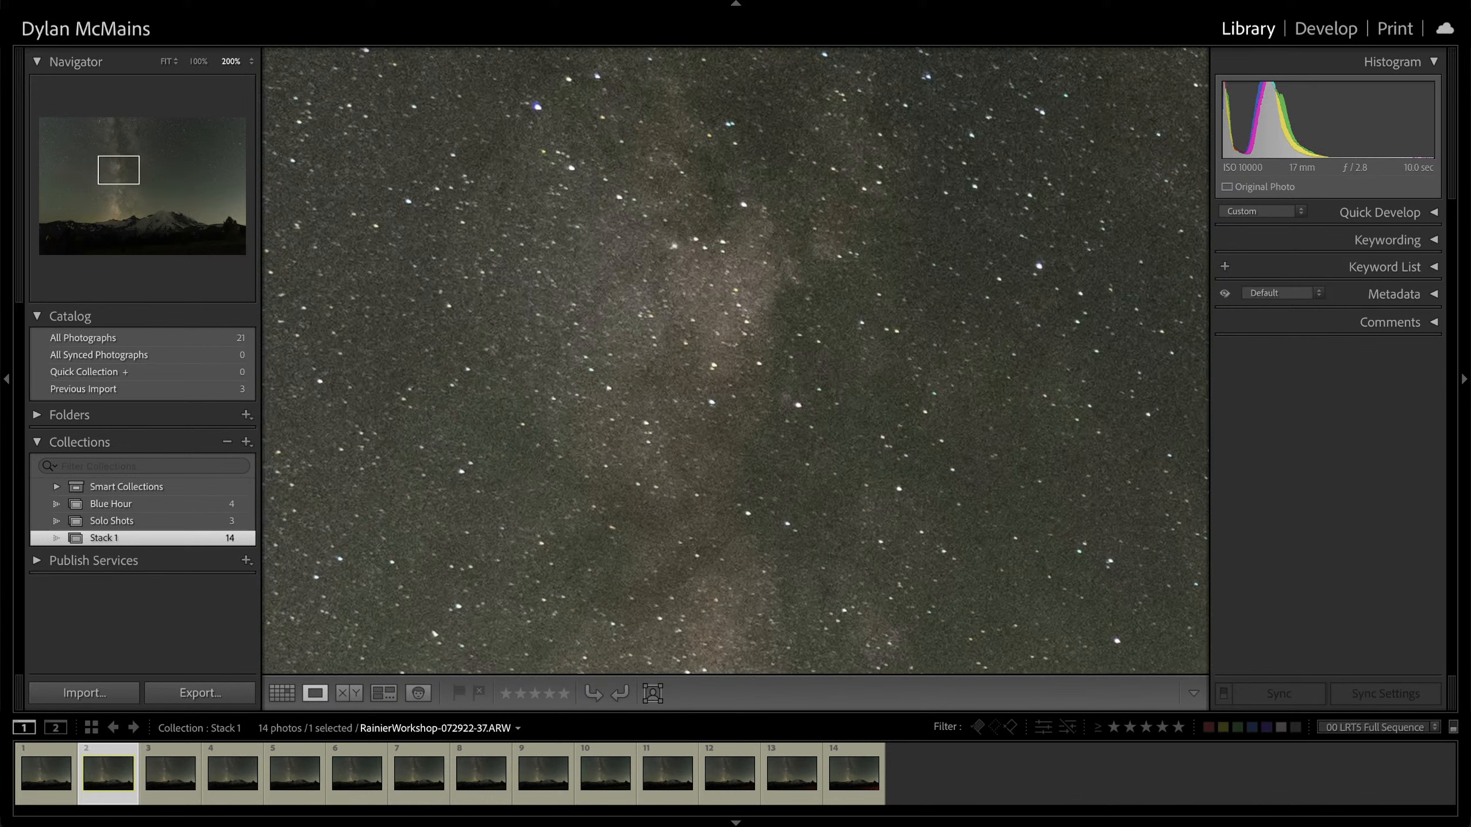
pyautogui.press('Right')
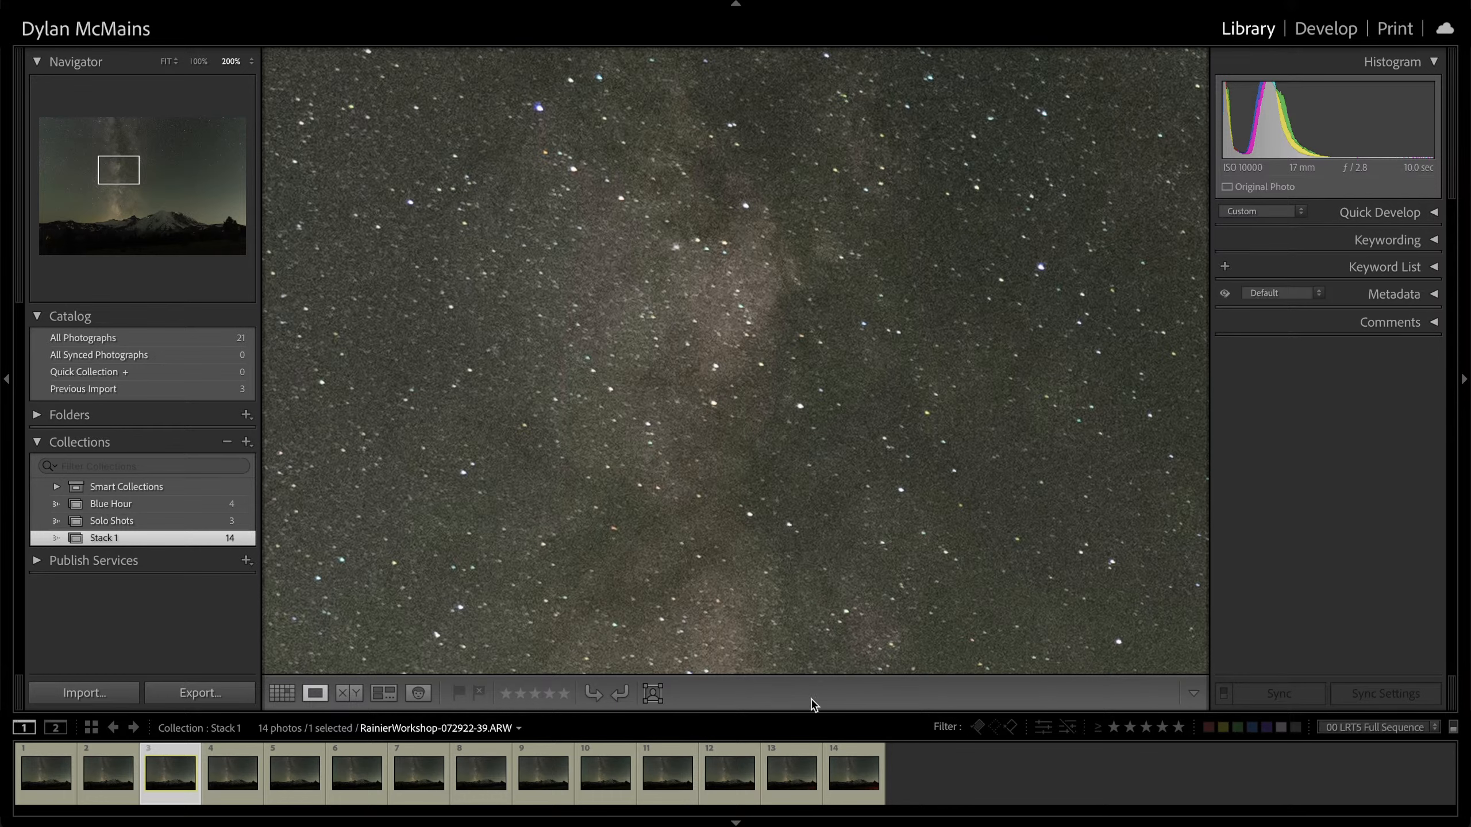
# Fit the photo to the view, check the finished edit in the Solo Shots collection, and return to the Stack 1 collection
pyautogui.click(706, 667)
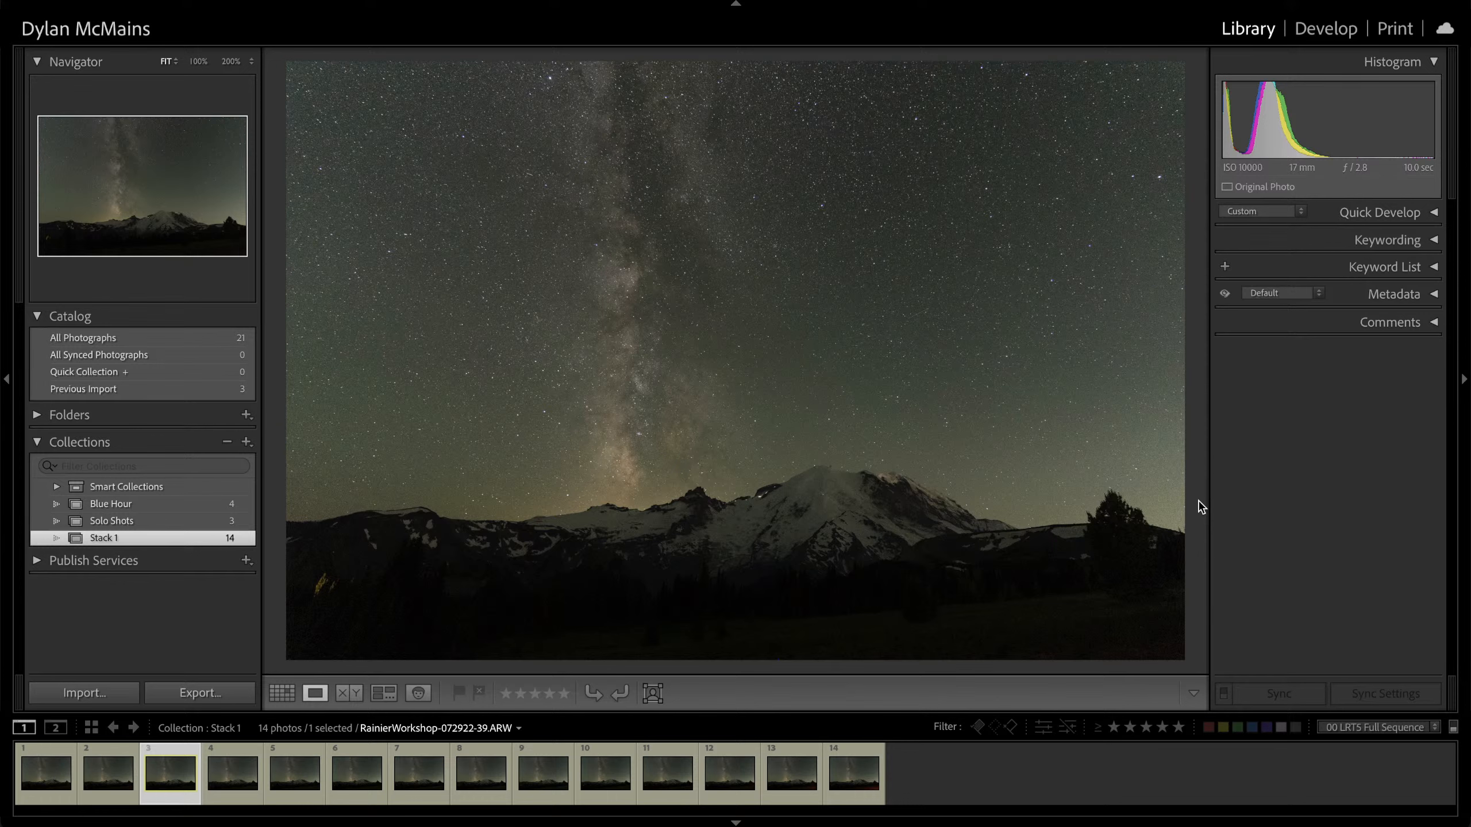
pyautogui.click(231, 520)
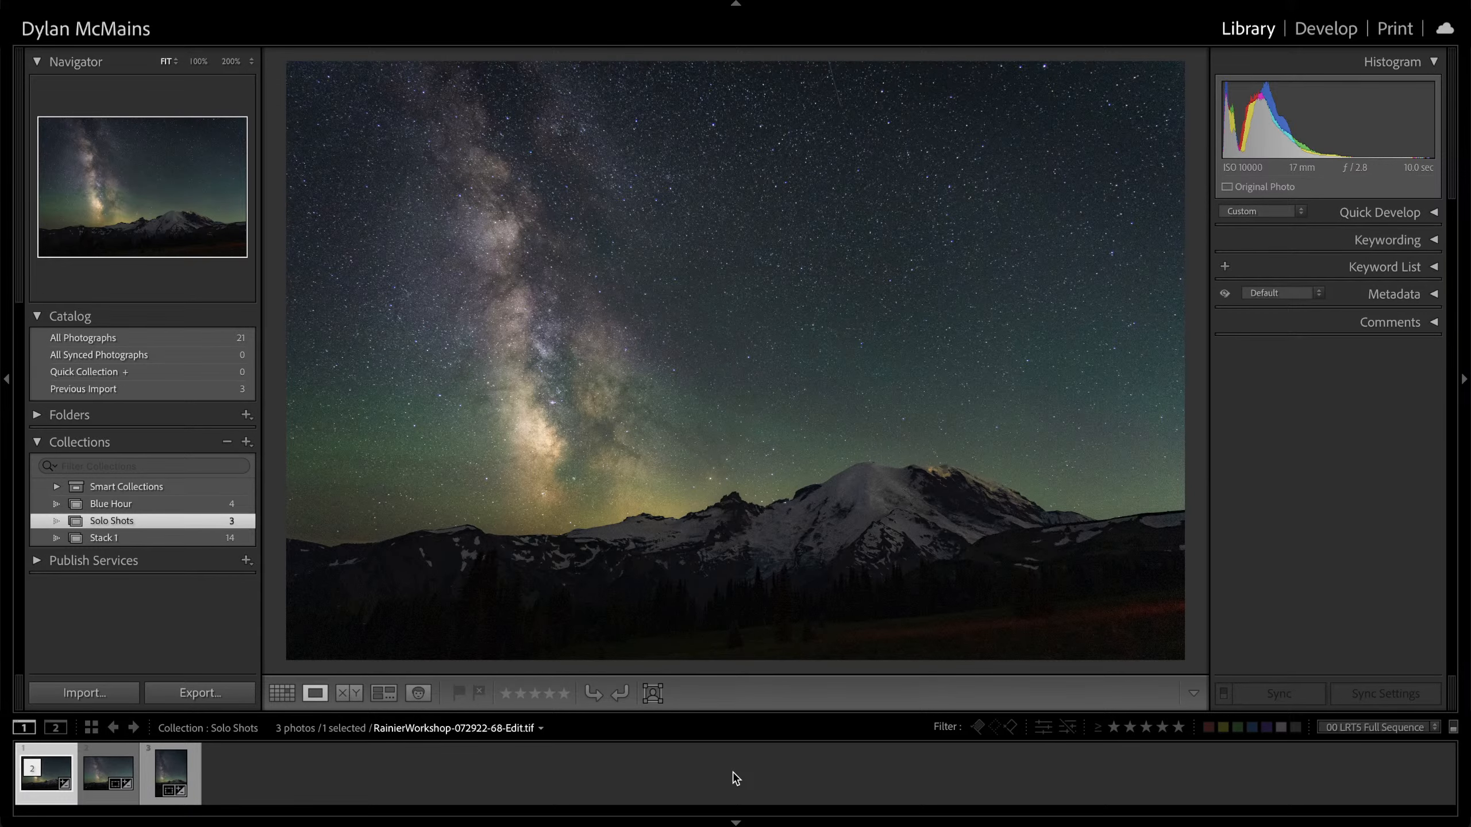
pyautogui.click(107, 537)
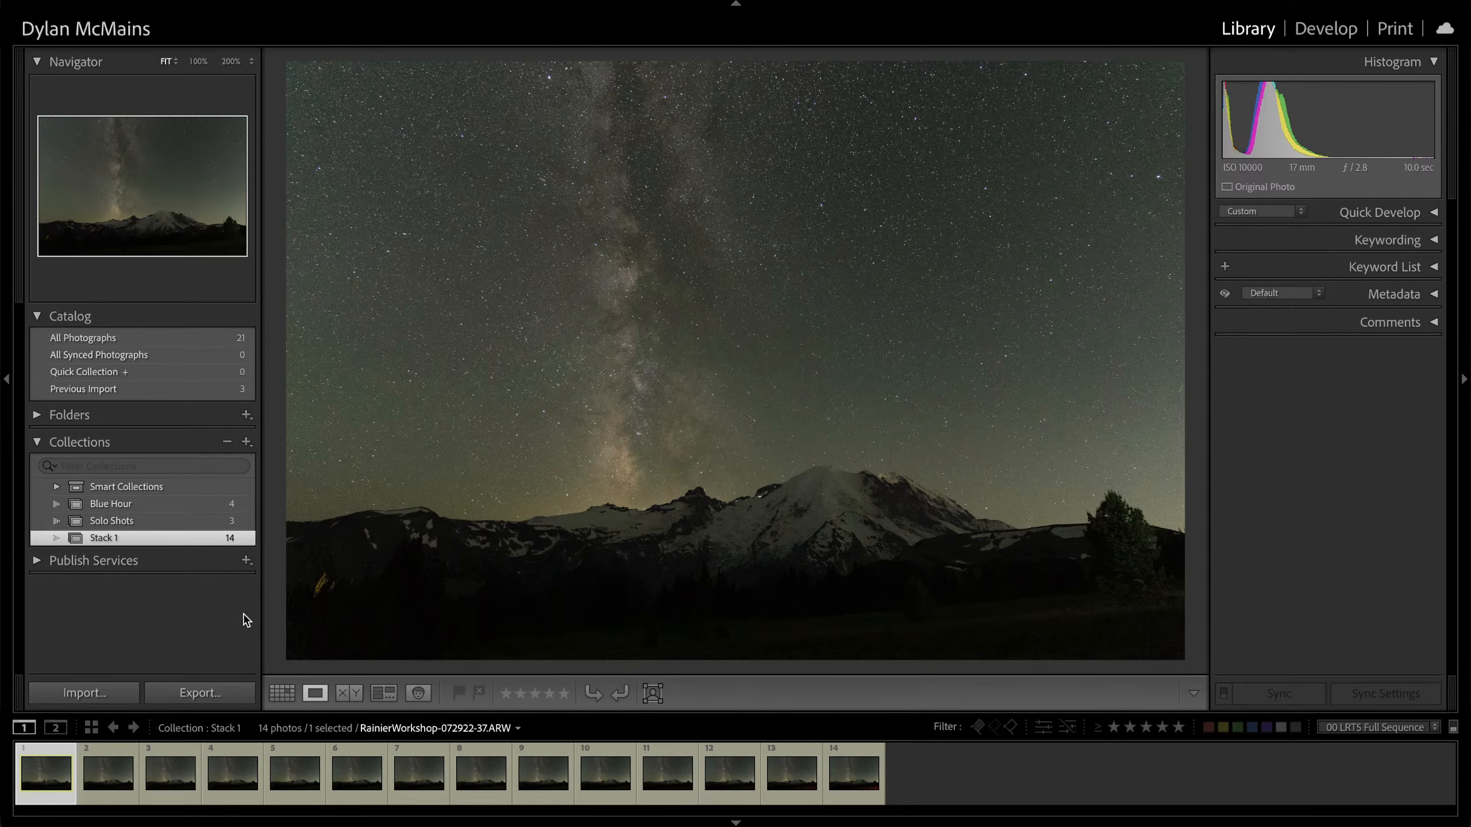
# Open the second photo of the Solo Shots collection in Develop, with both side panels shown and the presets collapsed
pyautogui.click(220, 521)
pyautogui.click(133, 769)
pyautogui.press('d')
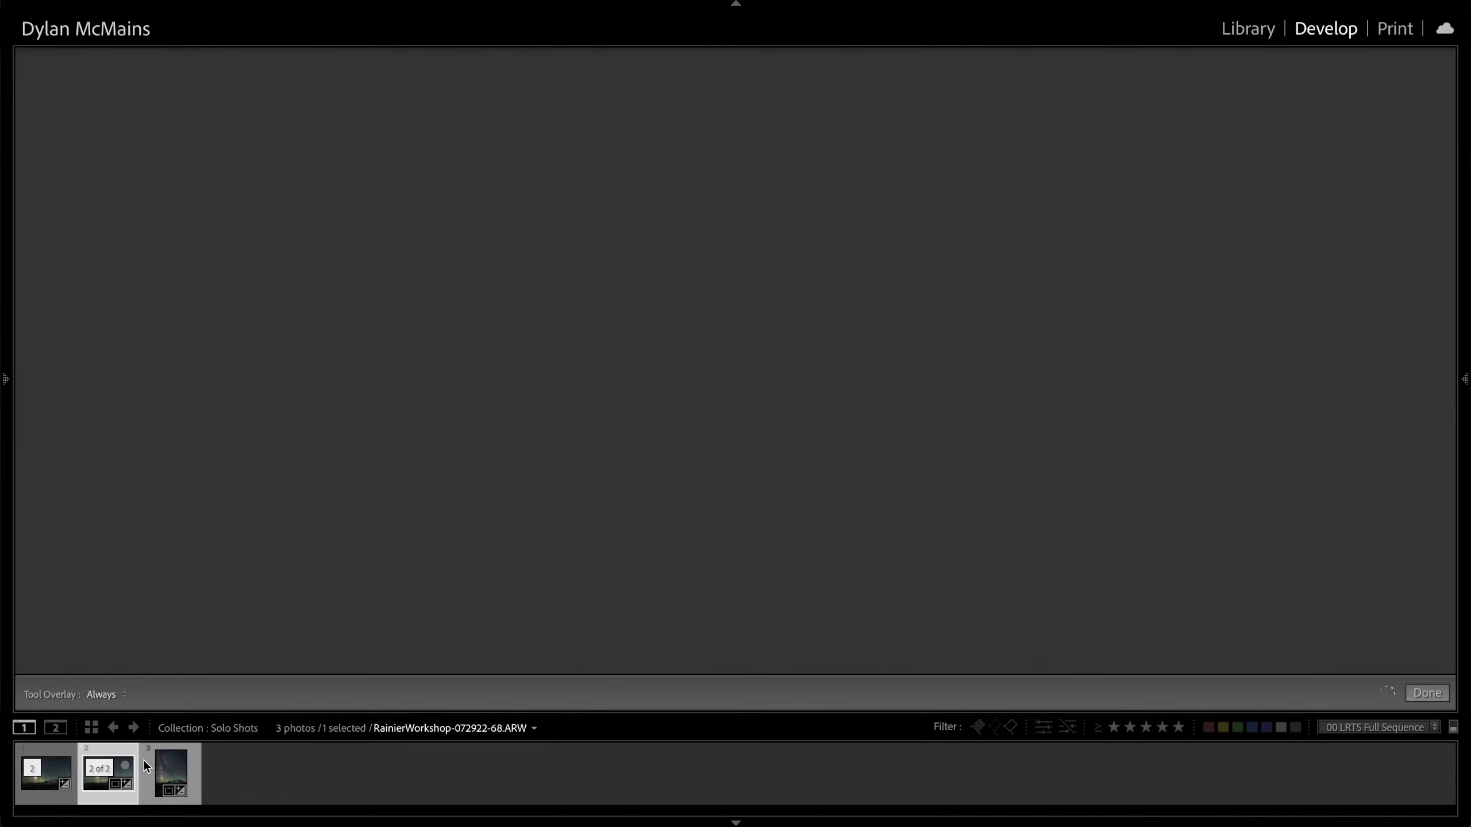
pyautogui.press('r')
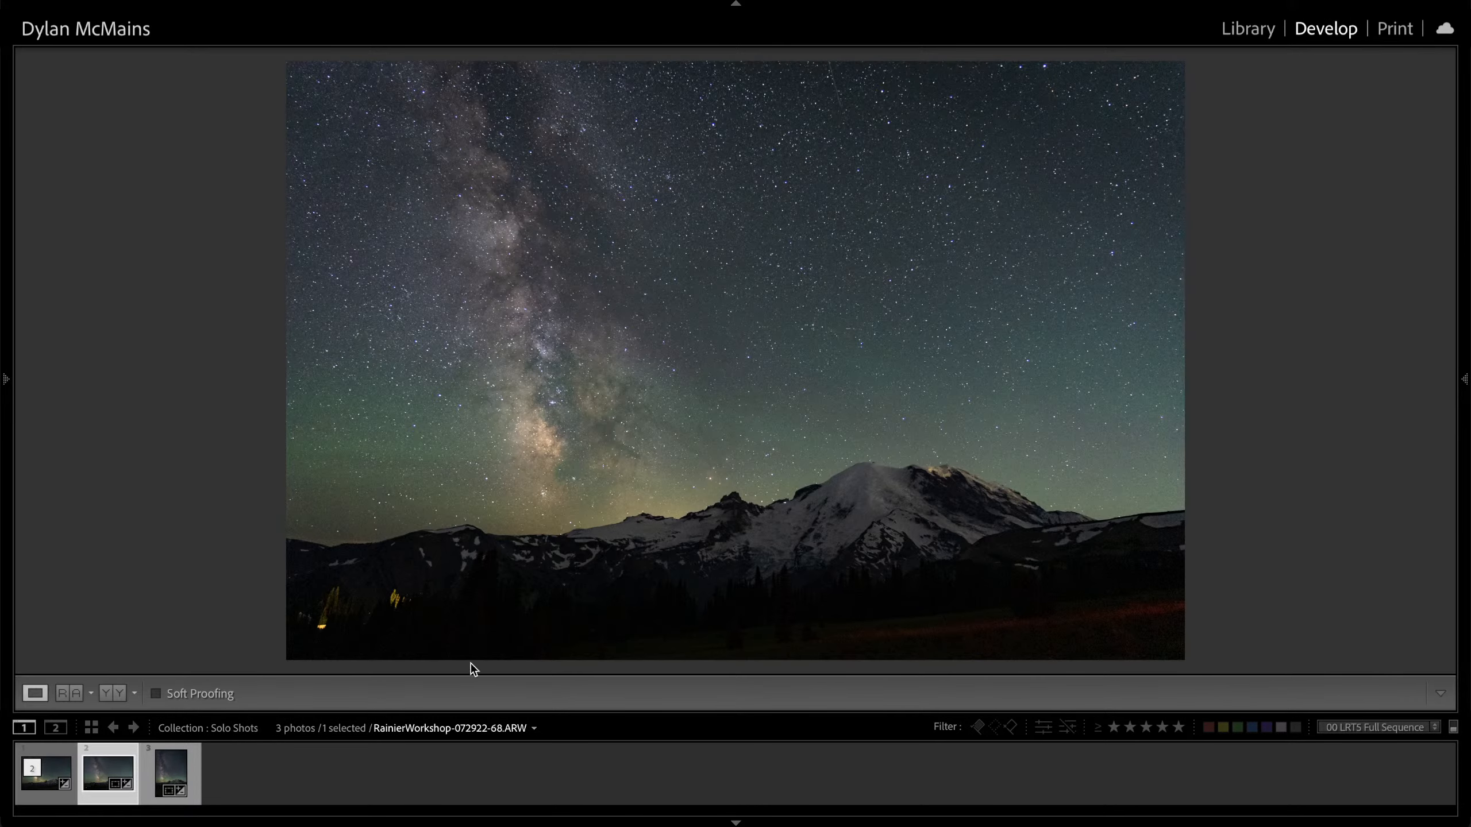
pyautogui.click(1464, 379)
pyautogui.click(7, 380)
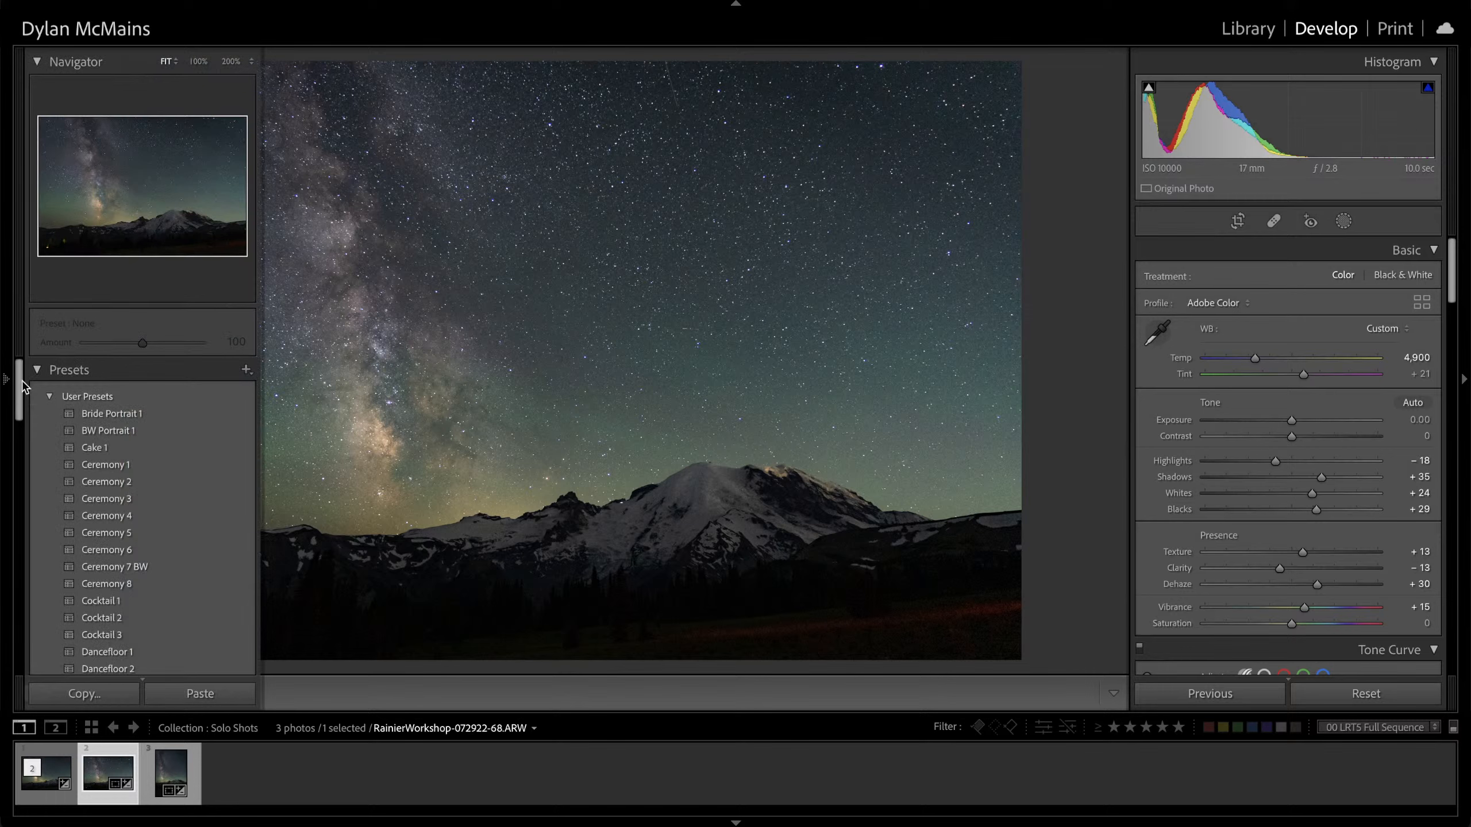
pyautogui.click(42, 371)
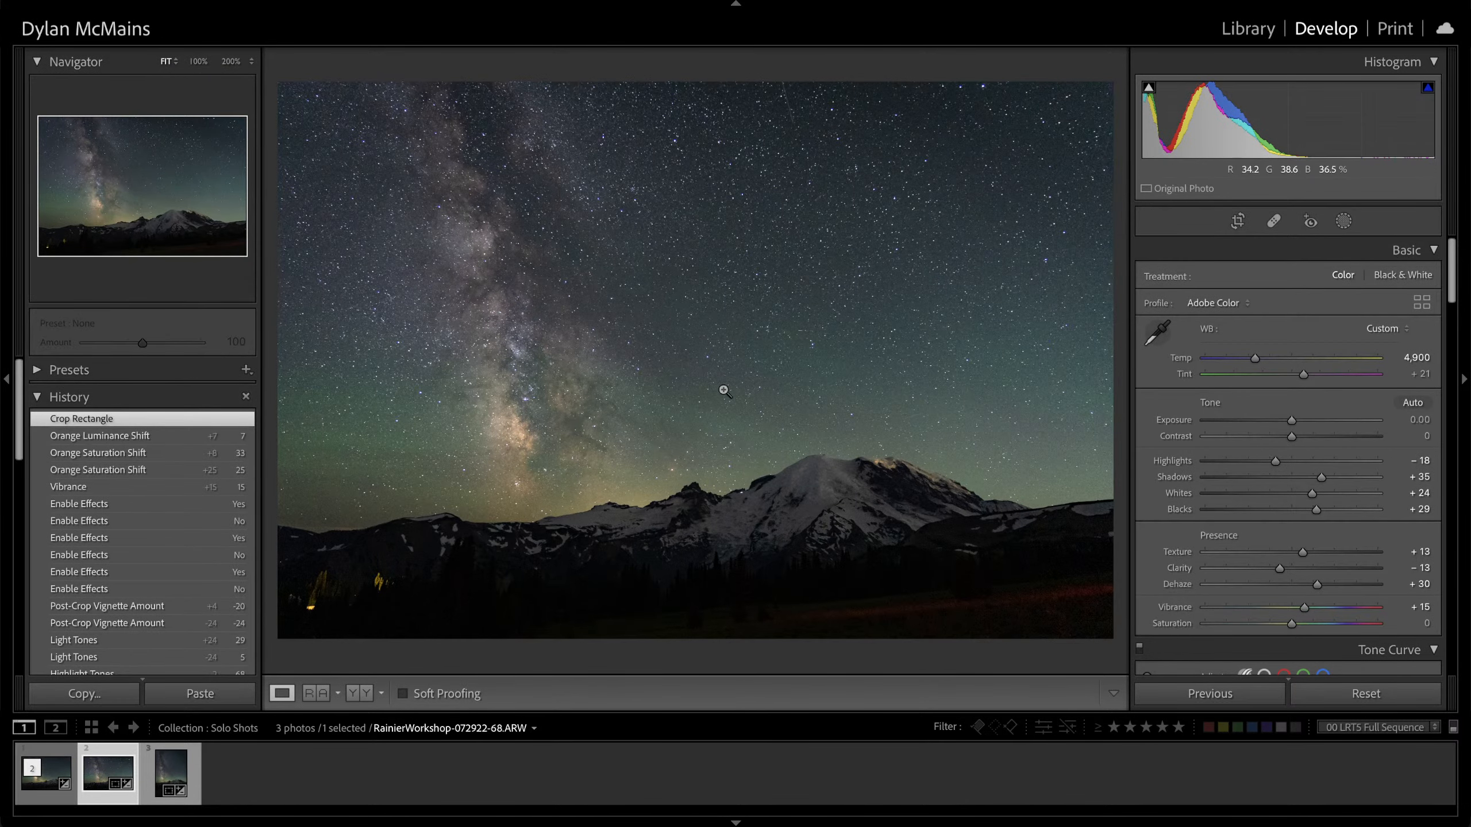
# Copy this photo's develop settings and paste them onto the first photo of the Stack 1 collection
pyautogui.press('super+shift+c')
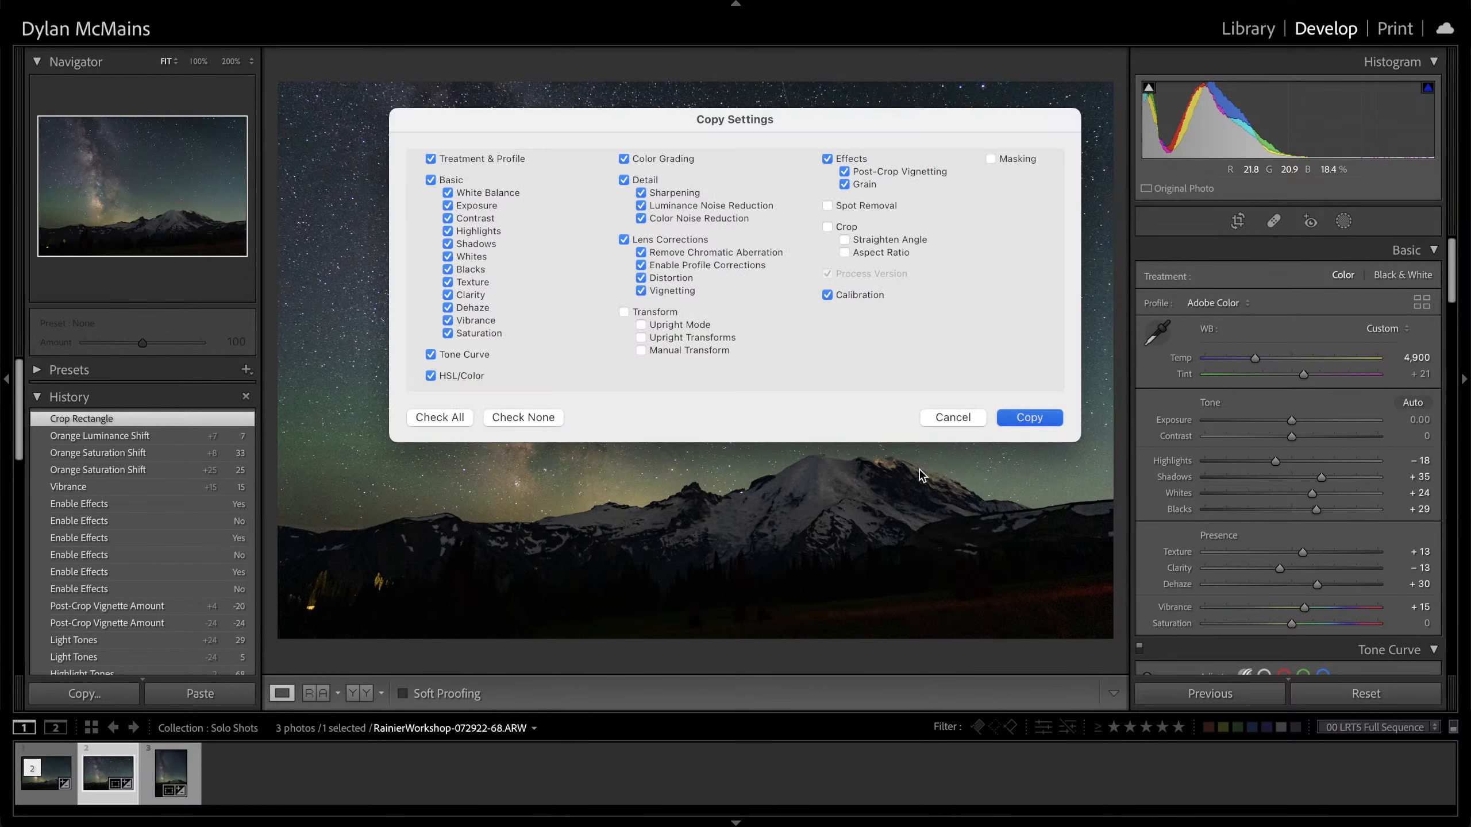
pyautogui.press('Return')
pyautogui.press('g')
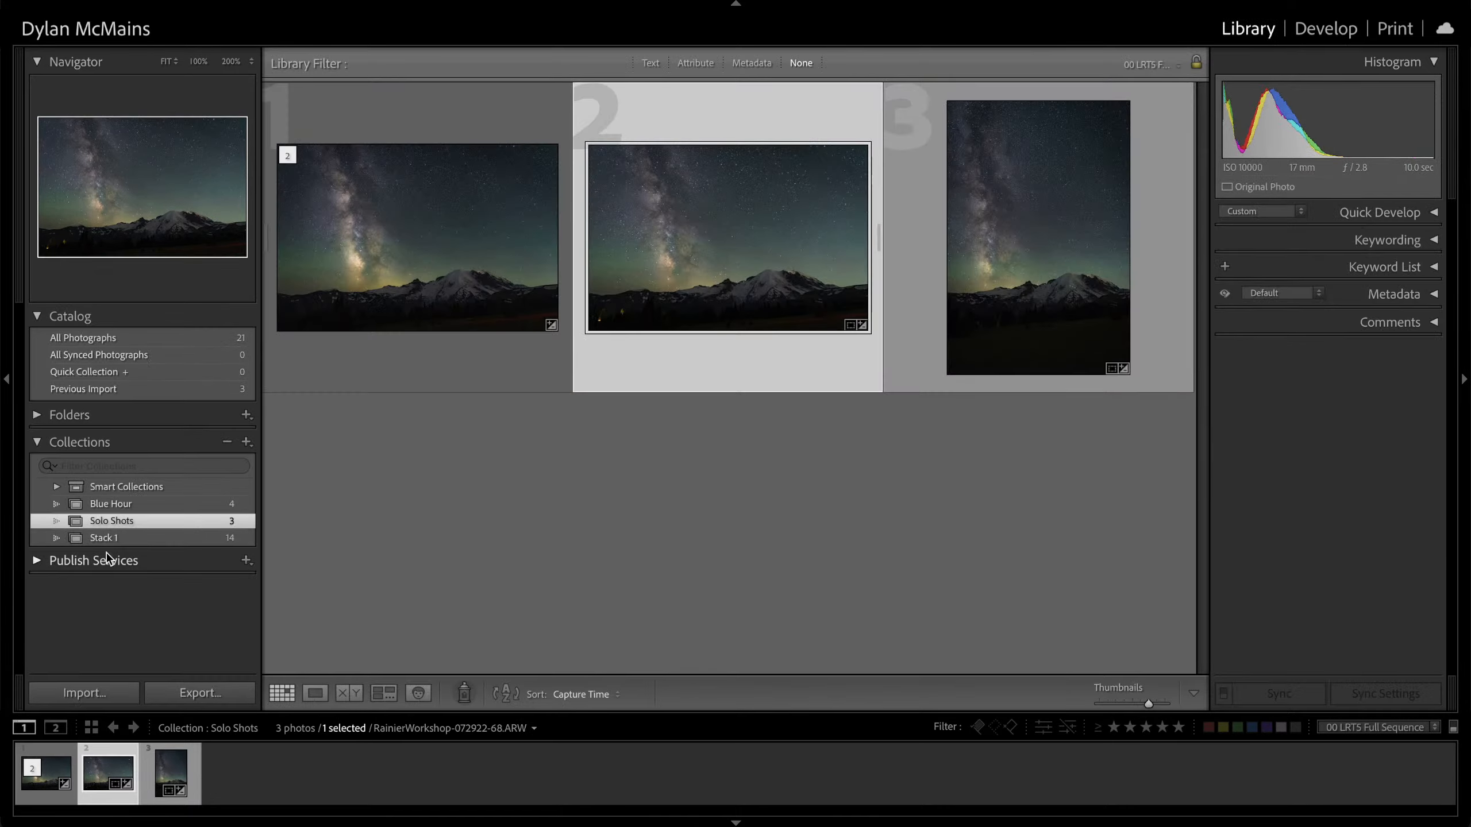
pyautogui.click(132, 539)
pyautogui.press('d')
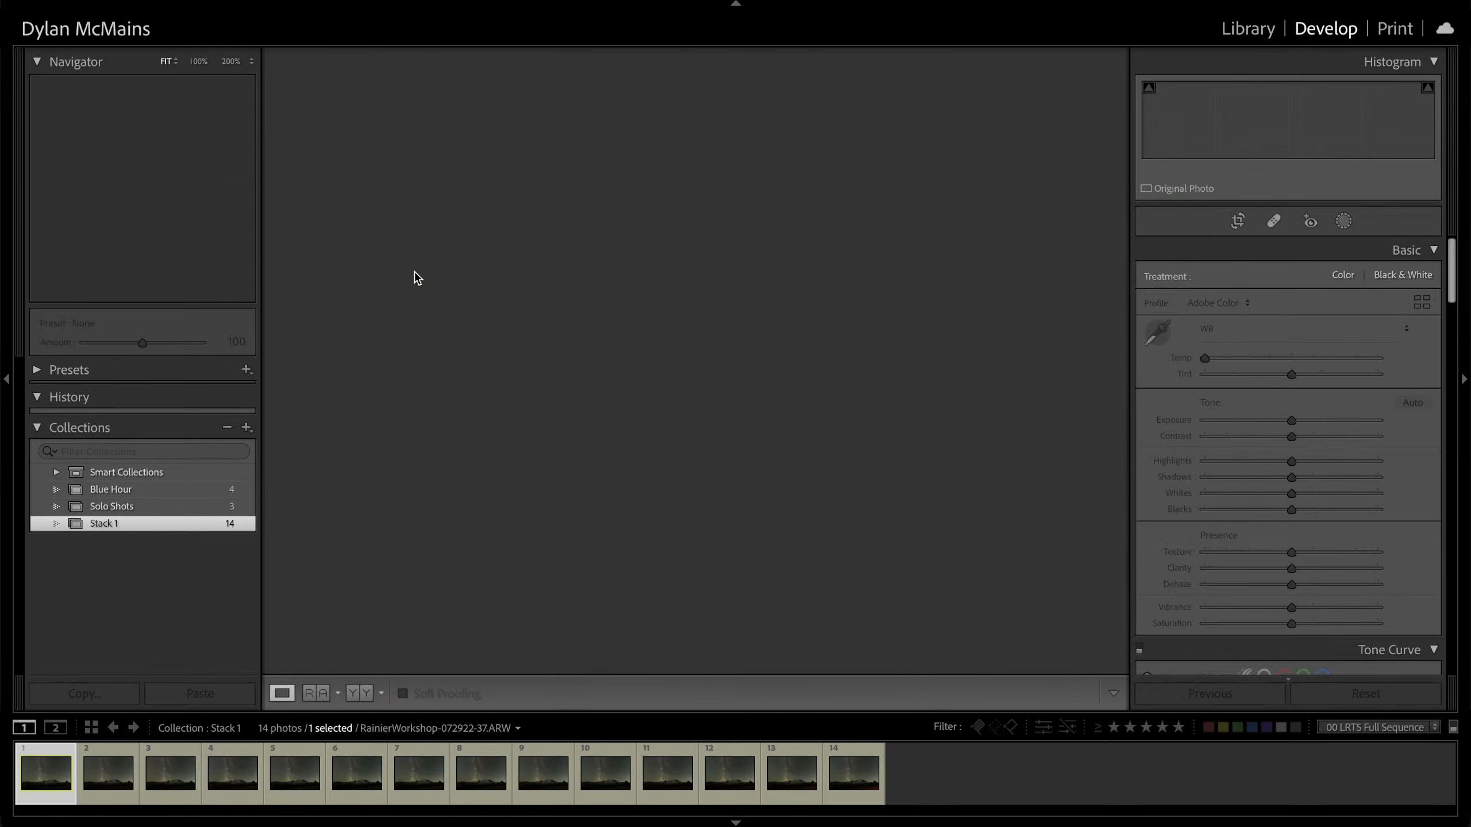
pyautogui.press('super+shift+v')
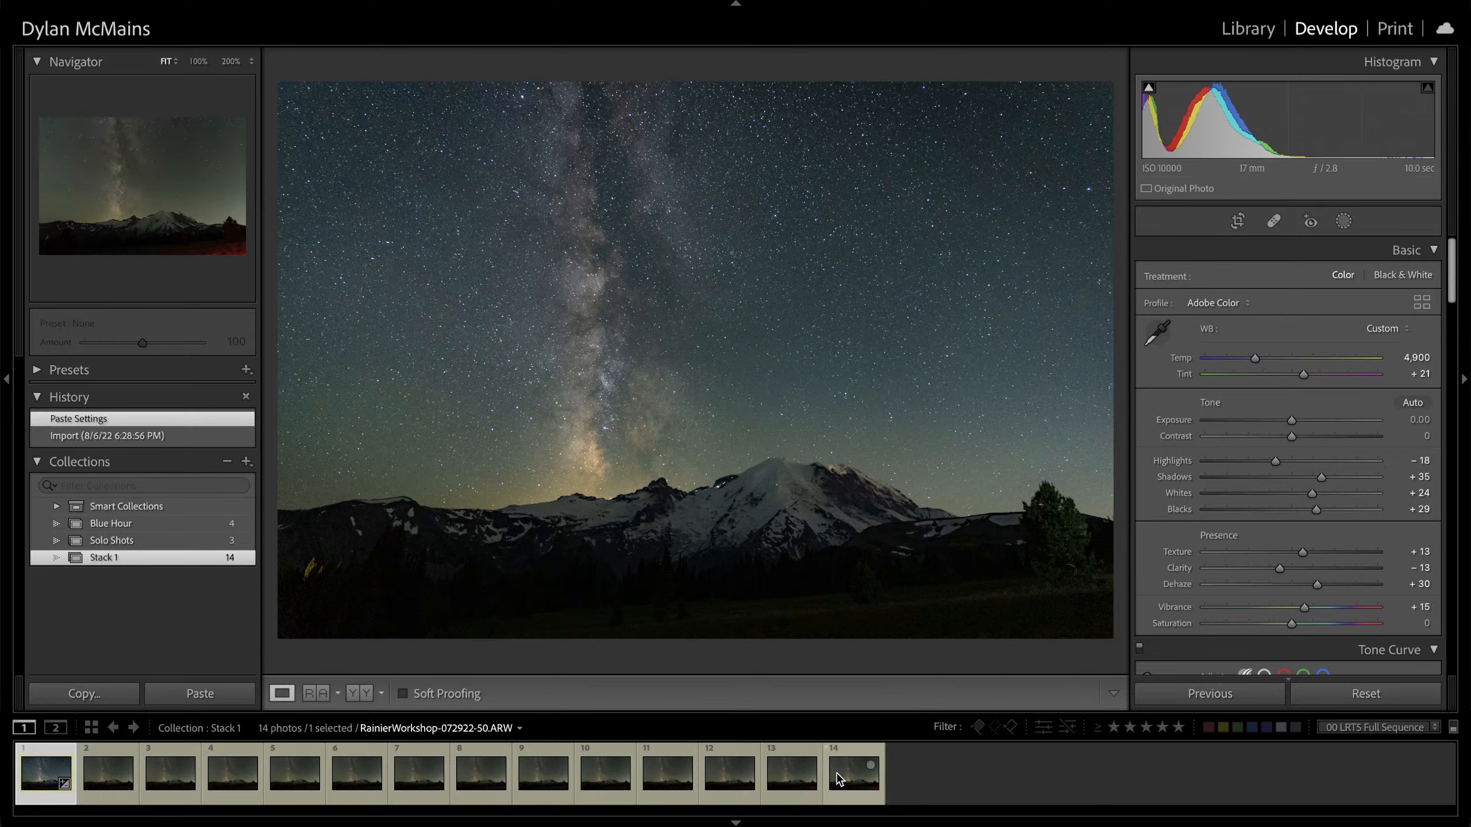
# Paste the copied develop settings onto all 14 photos of Stack 1 and view the eleventh one
pyautogui.hotkey('ctrl', 'a')
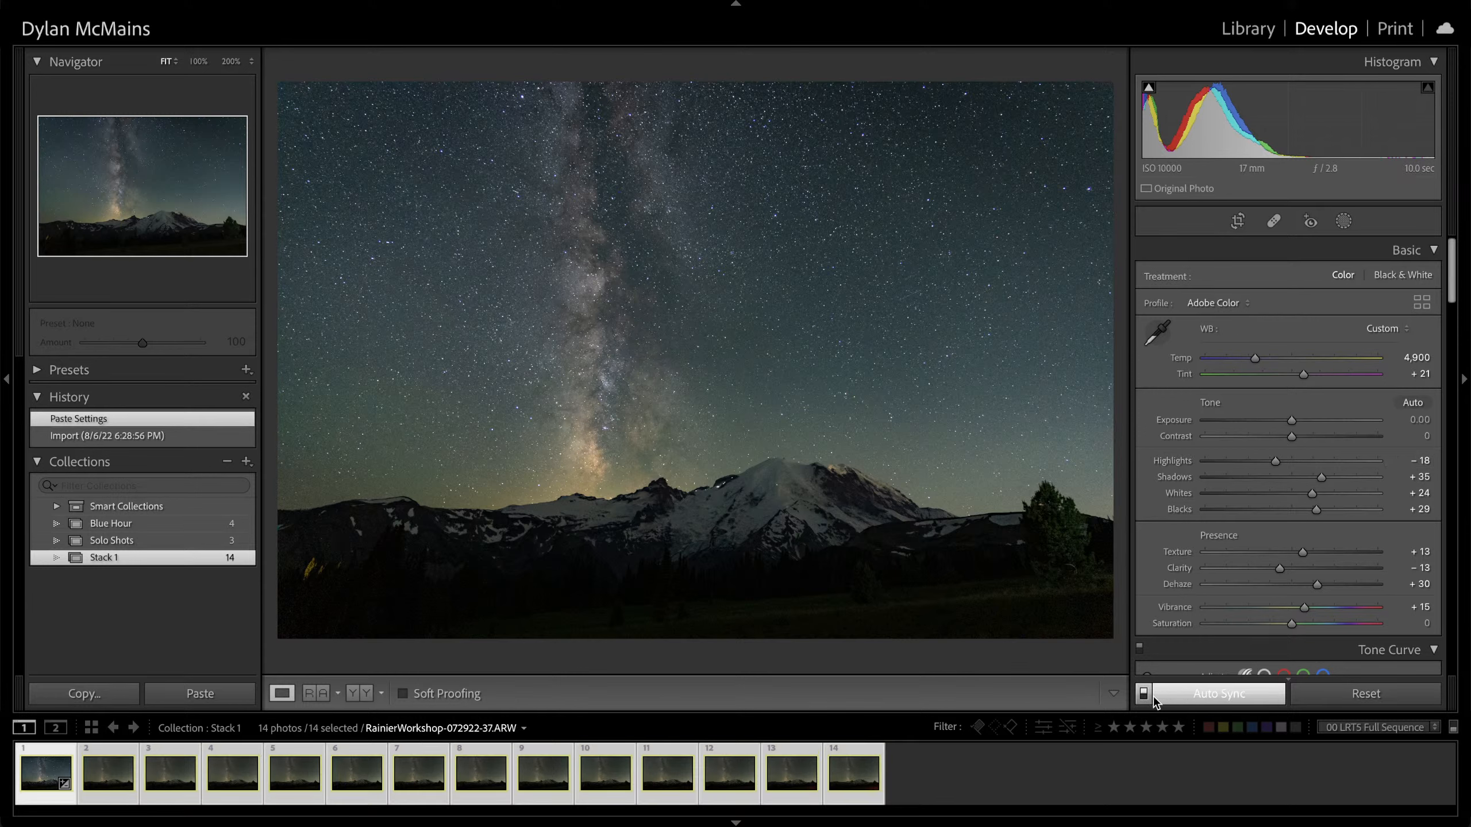
pyautogui.hotkey('ctrl', 'shift', 'v')
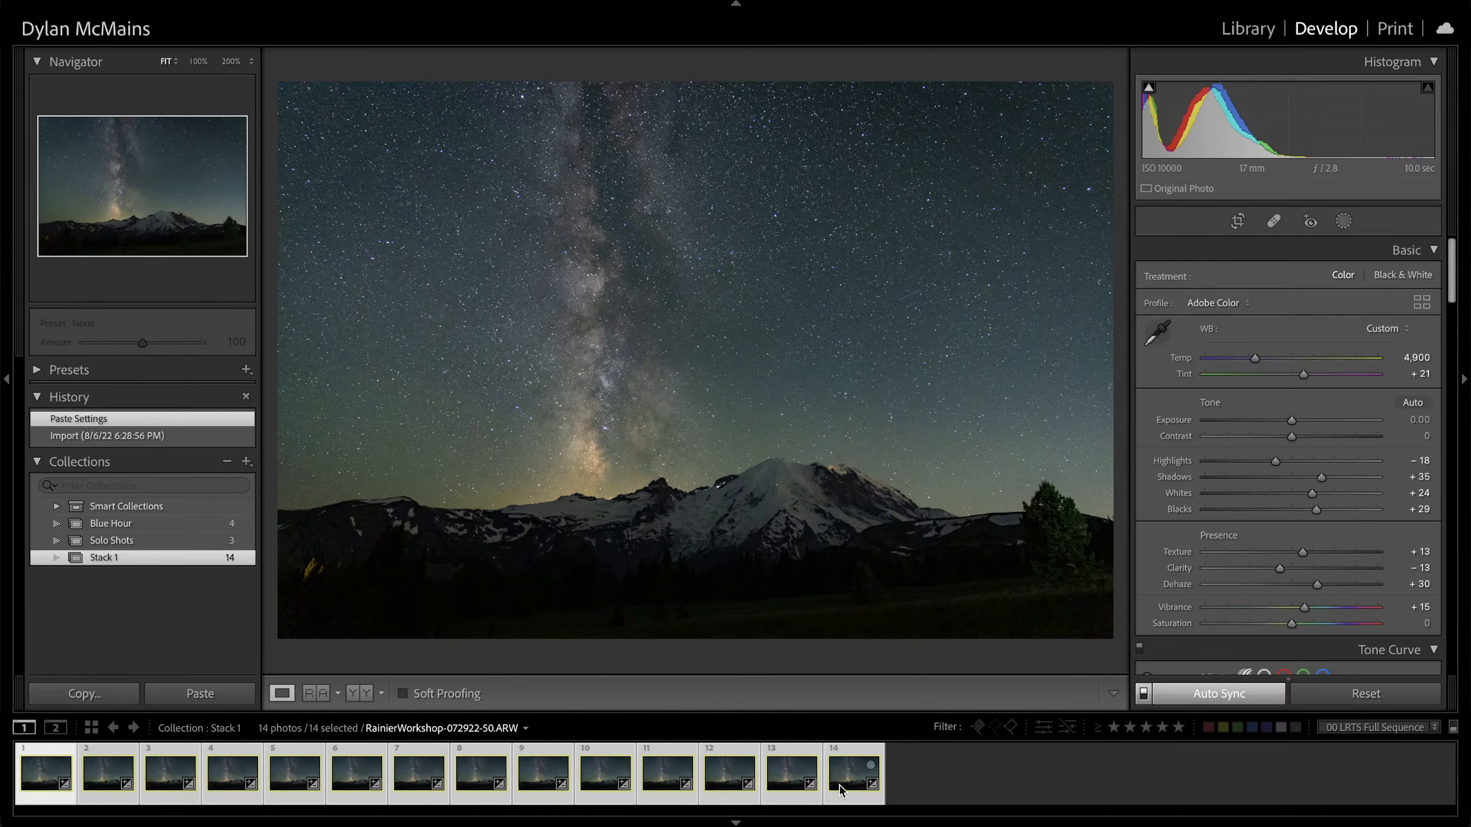
pyautogui.click(920, 779)
pyautogui.click(671, 775)
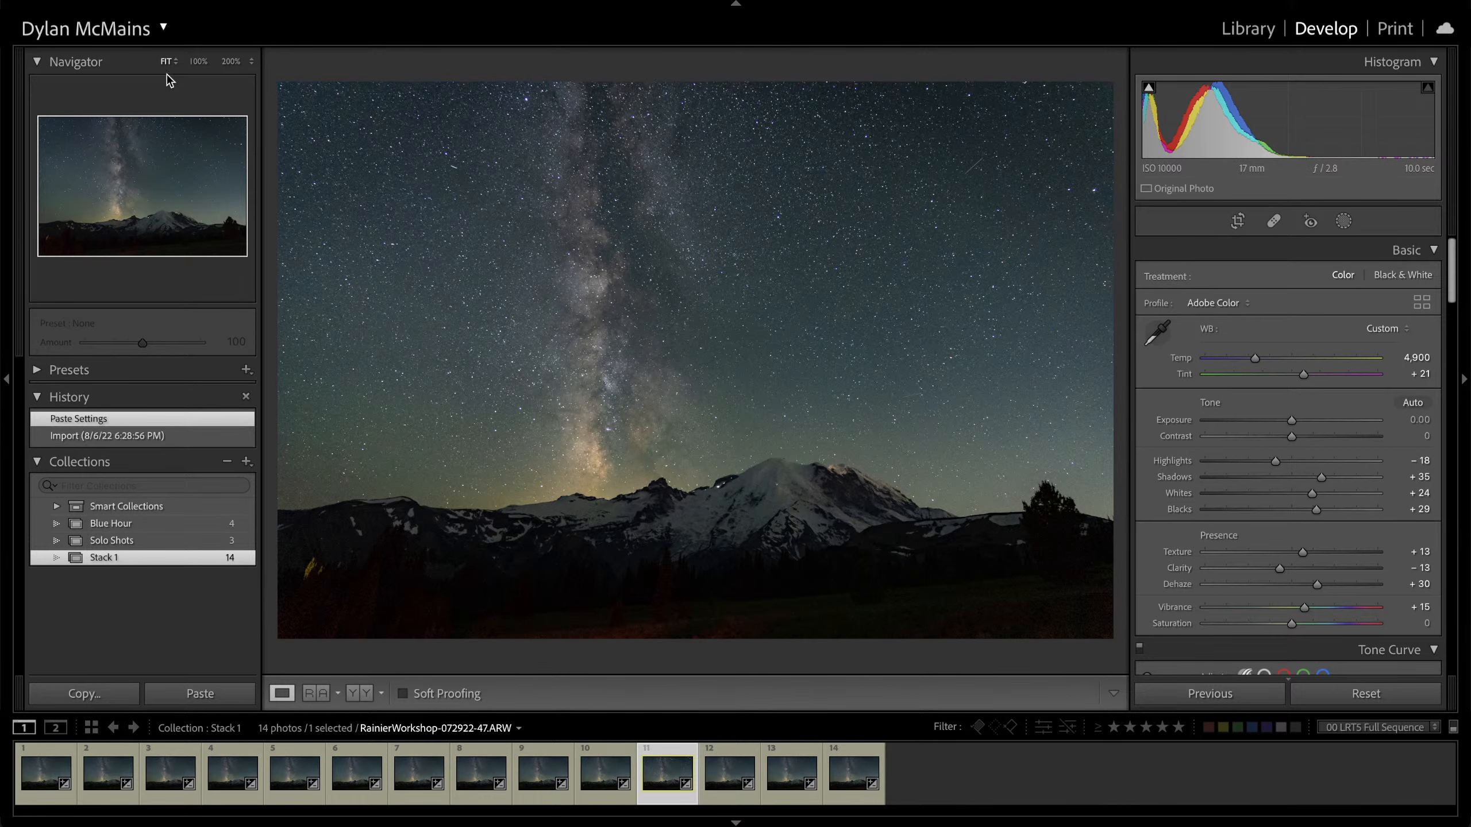
# Select all Stack 1 photos in the Library grid and open their export settings
pyautogui.press('g')
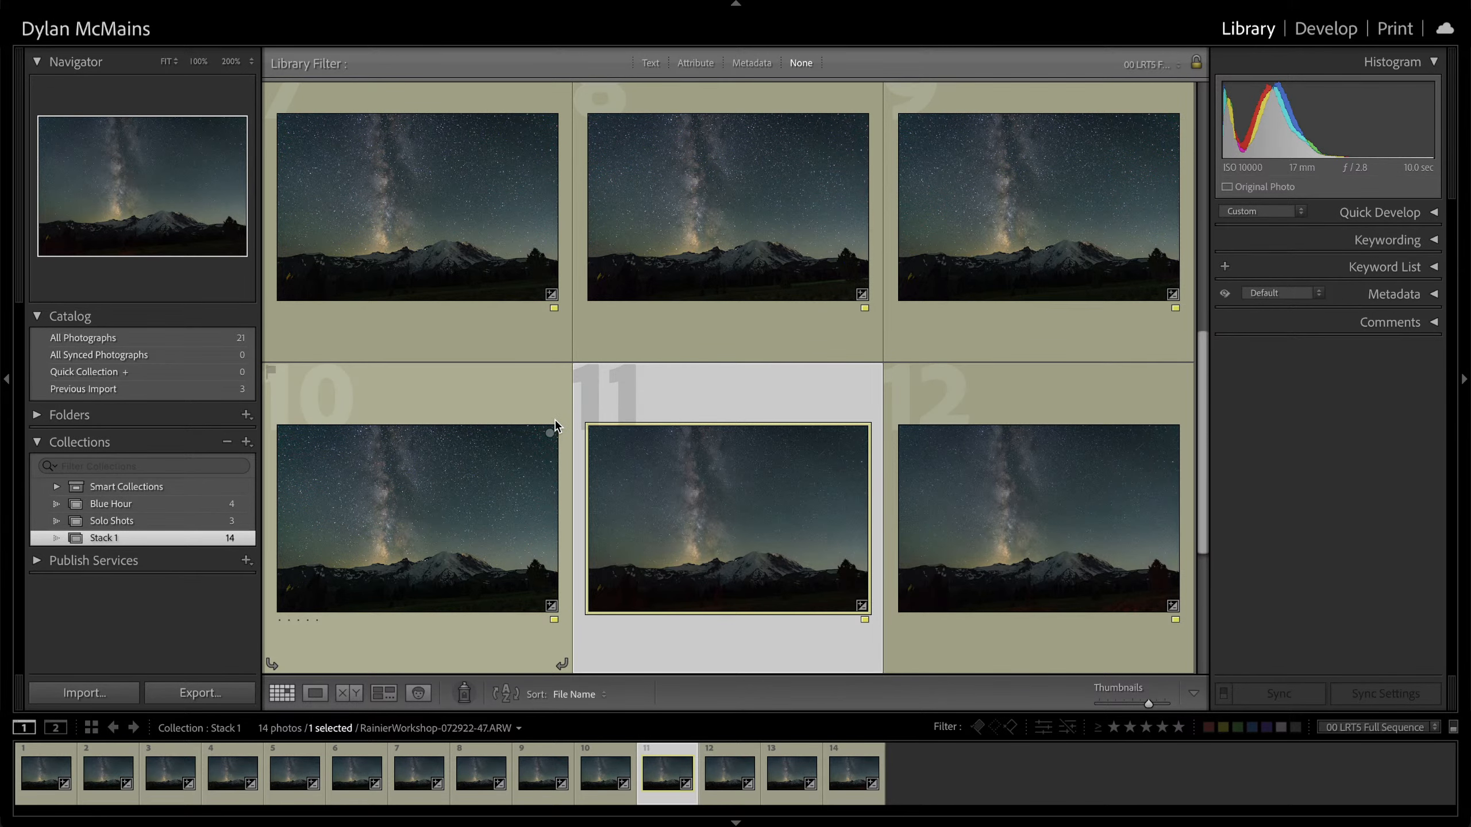
pyautogui.hotkey('ctrl', 'a')
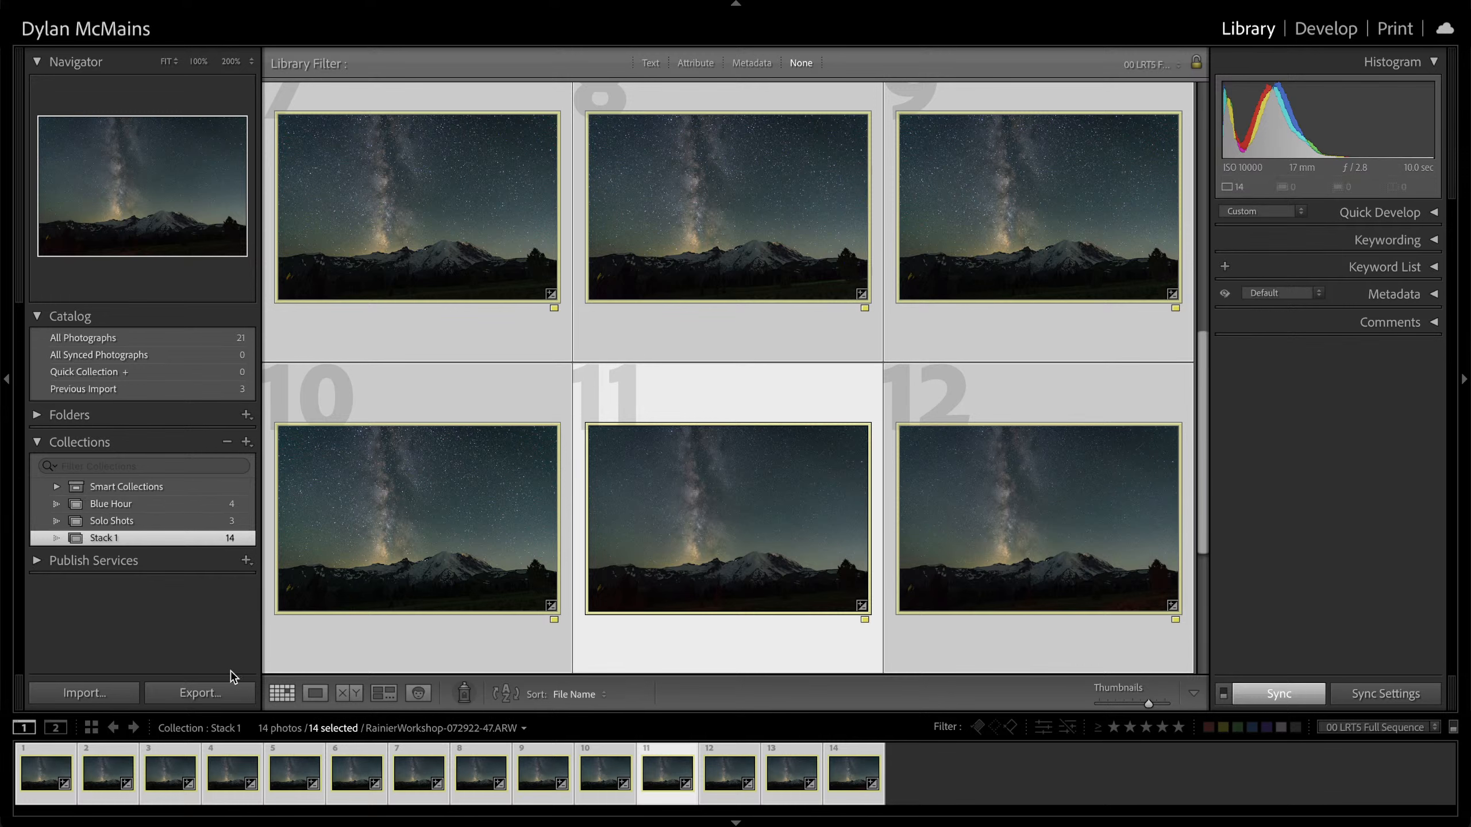
pyautogui.click(214, 692)
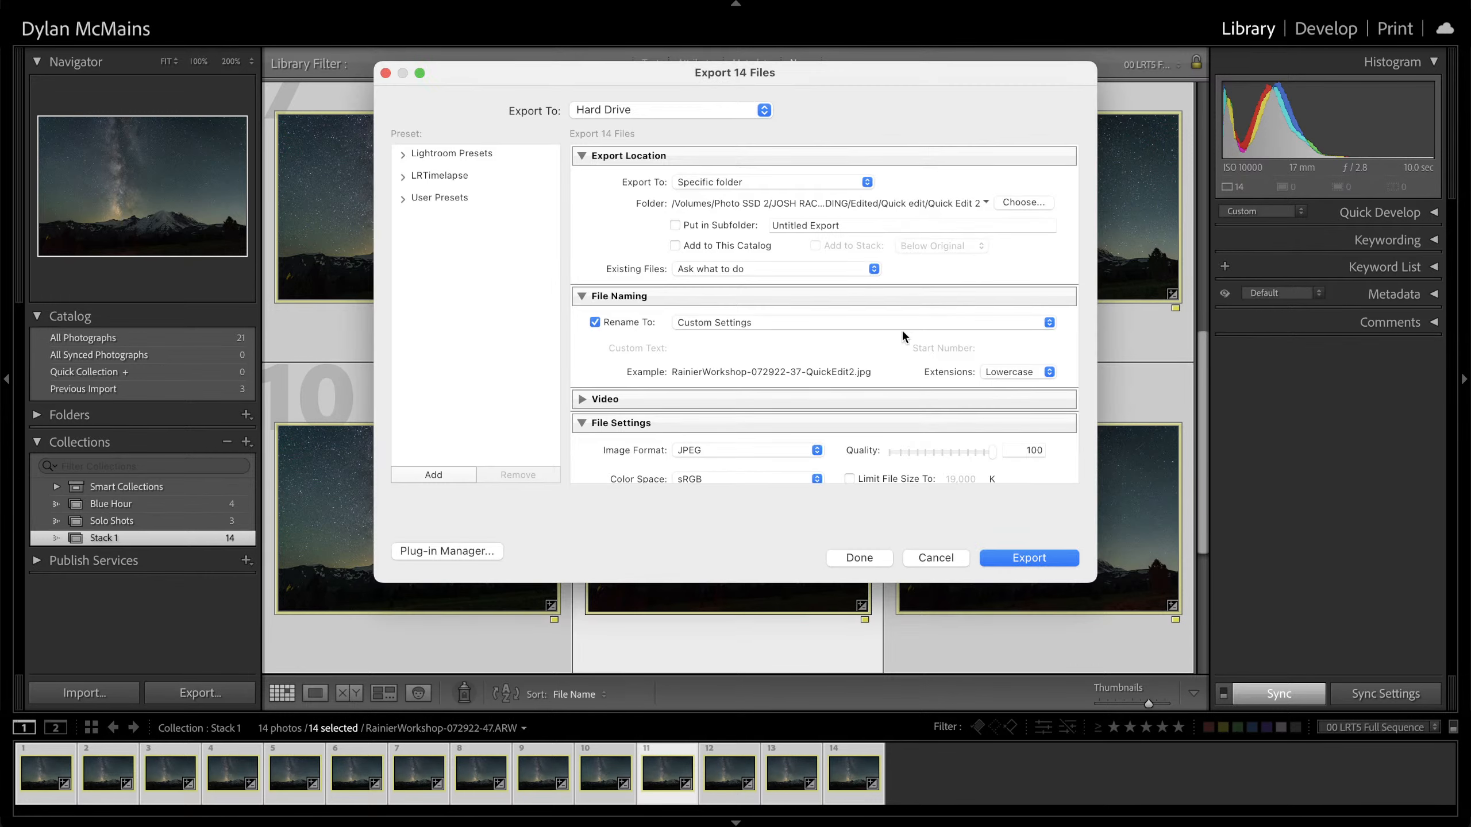
# Create a folder named Stream TIF's inside the 2022 folder (7-29/30-22) Rainier Workshops and choose it as the export destination
pyautogui.click(1011, 201)
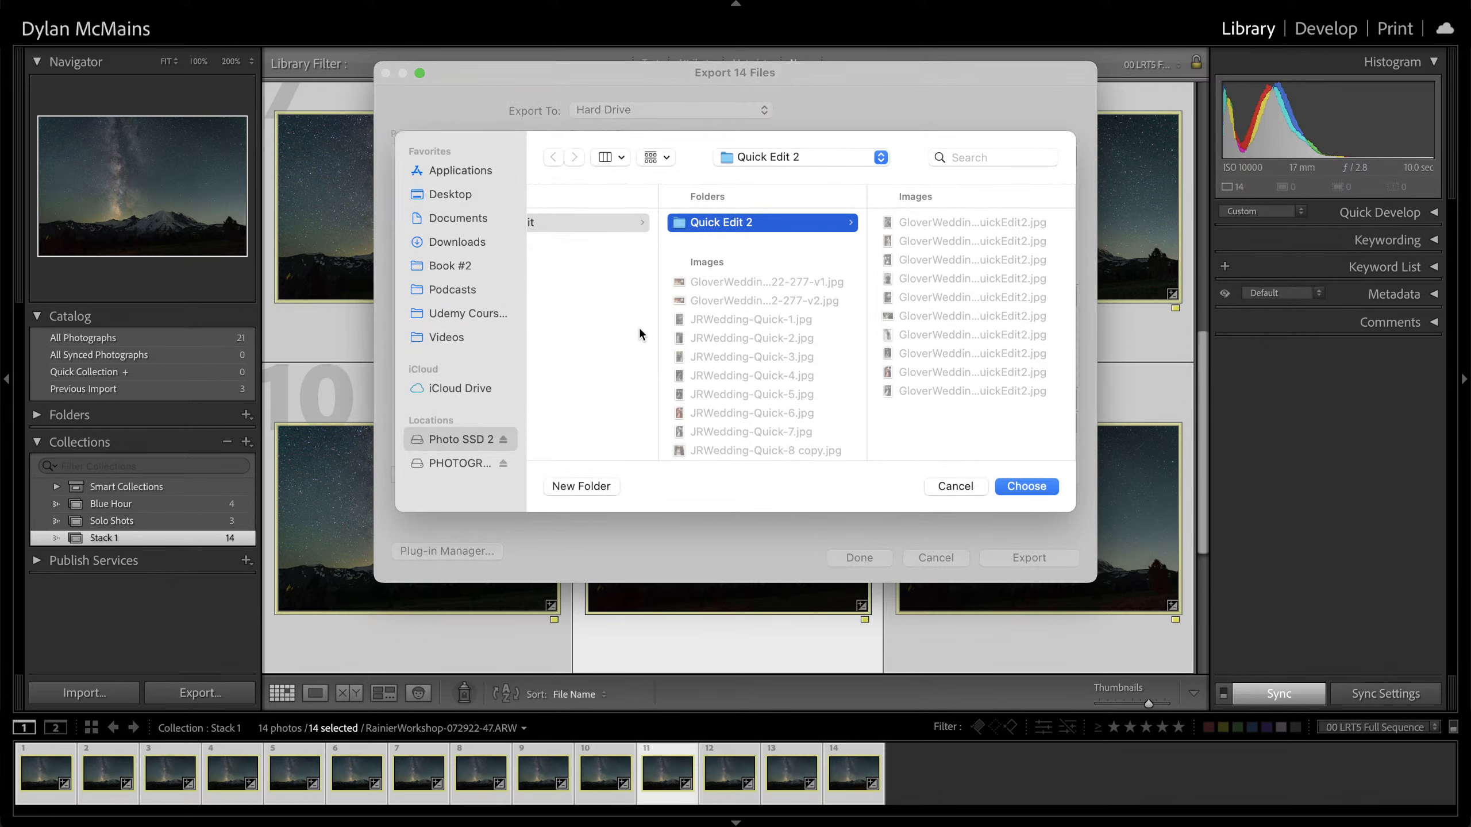
pyautogui.hscroll(-5, 637, 315)
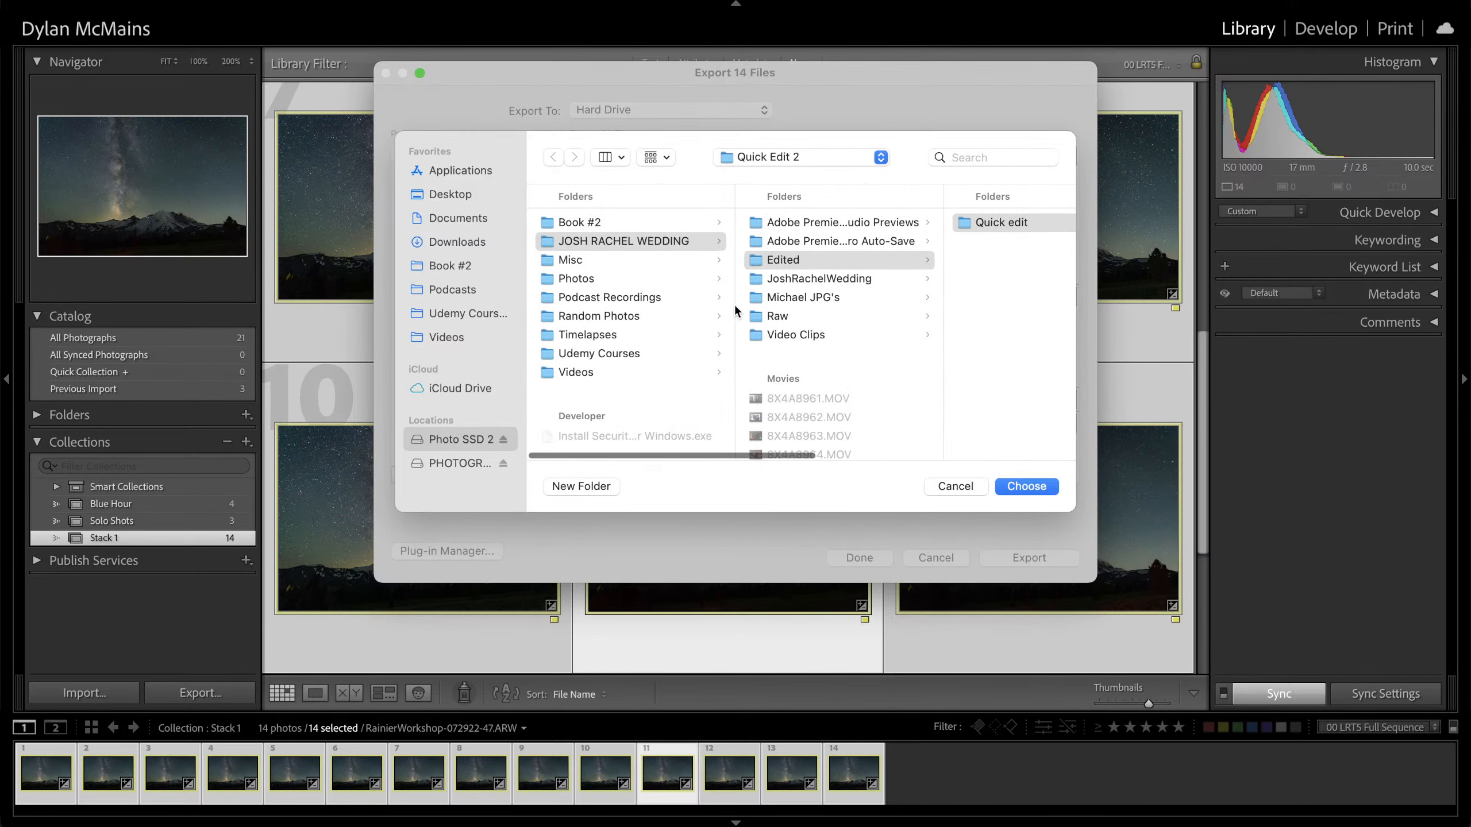
pyautogui.click(615, 280)
pyautogui.click(796, 223)
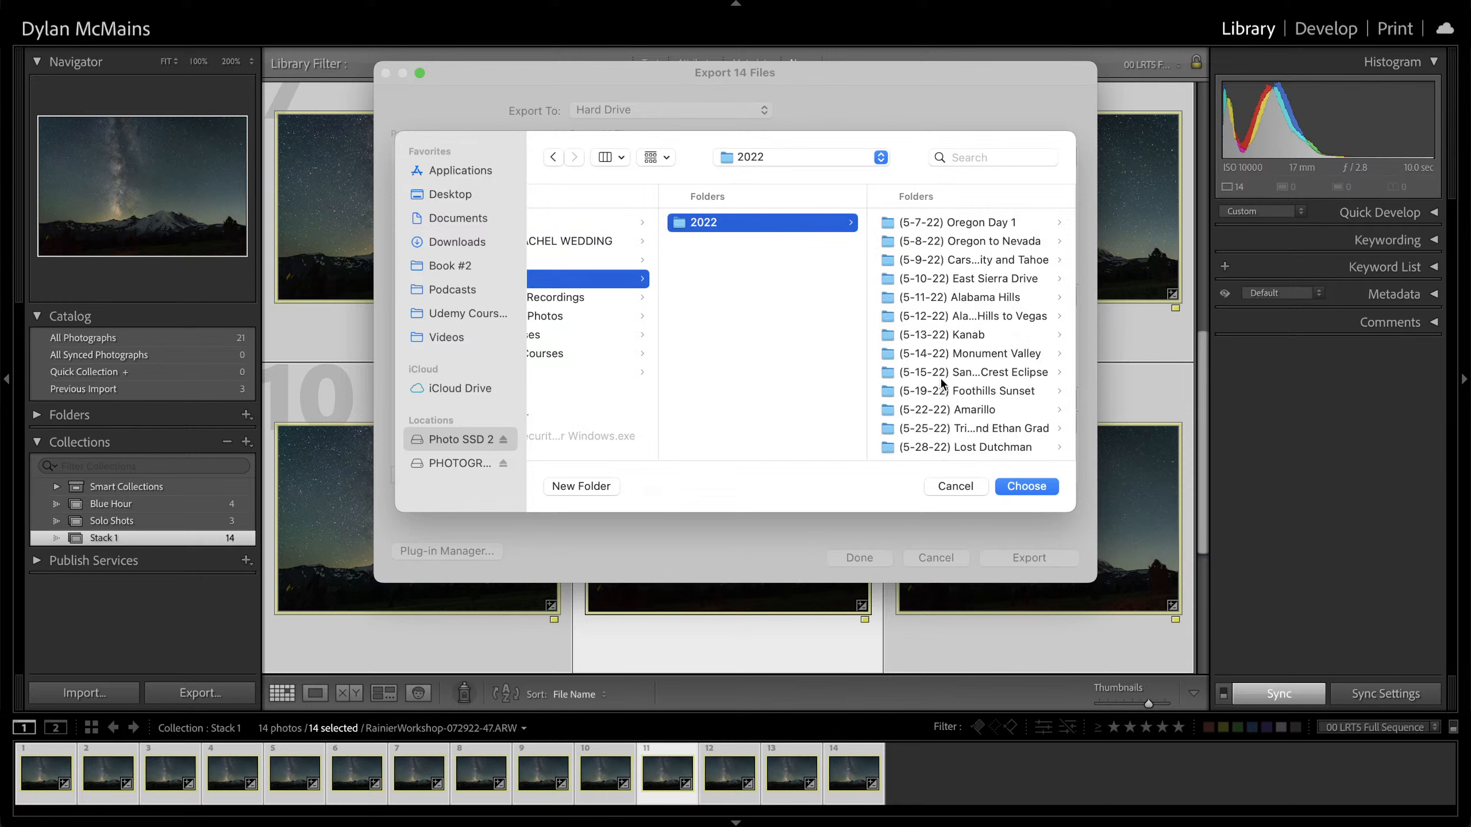
pyautogui.scroll(-5, 973, 348)
pyautogui.click(986, 423)
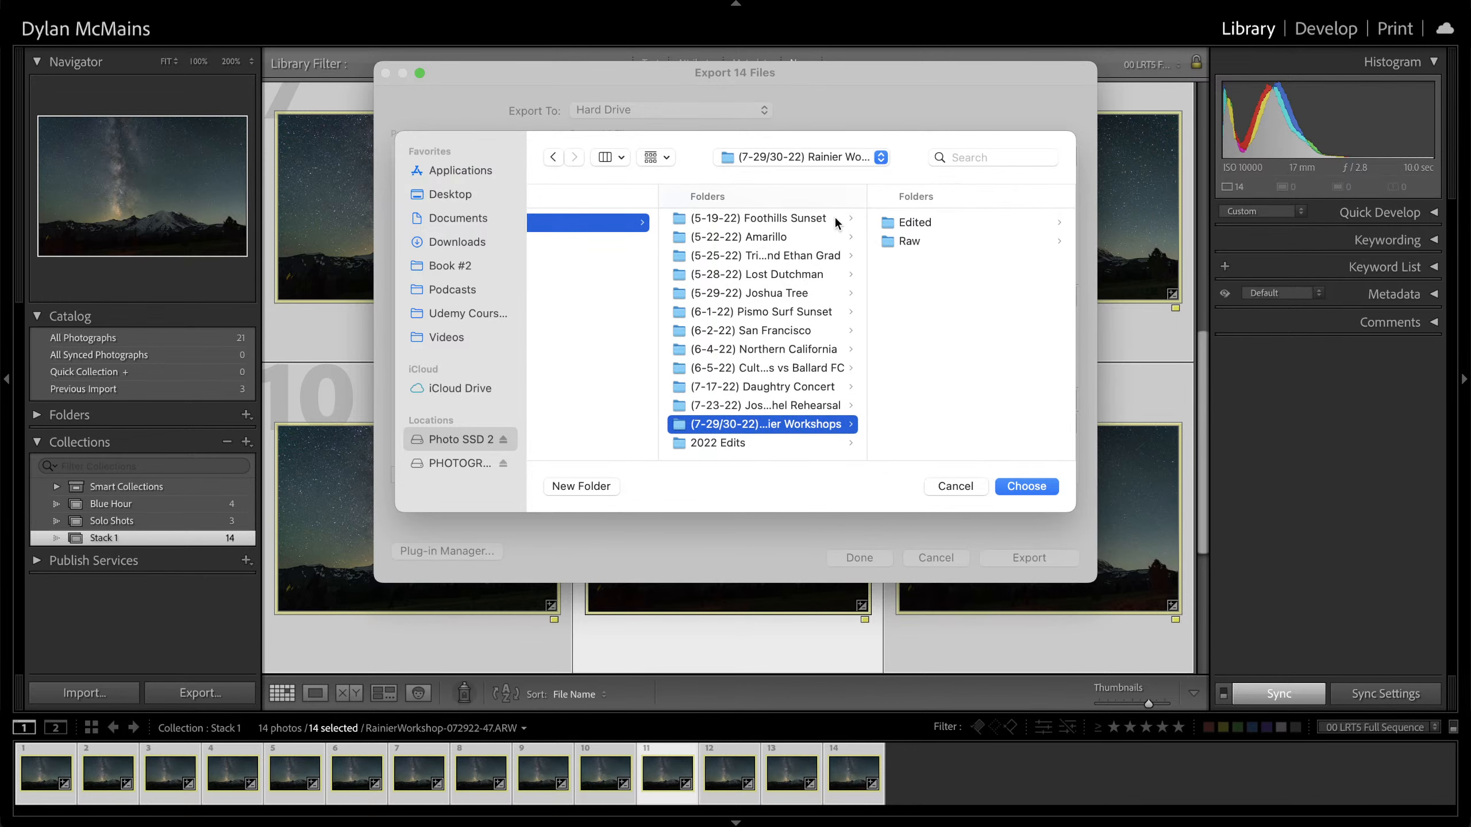
pyautogui.click(580, 485)
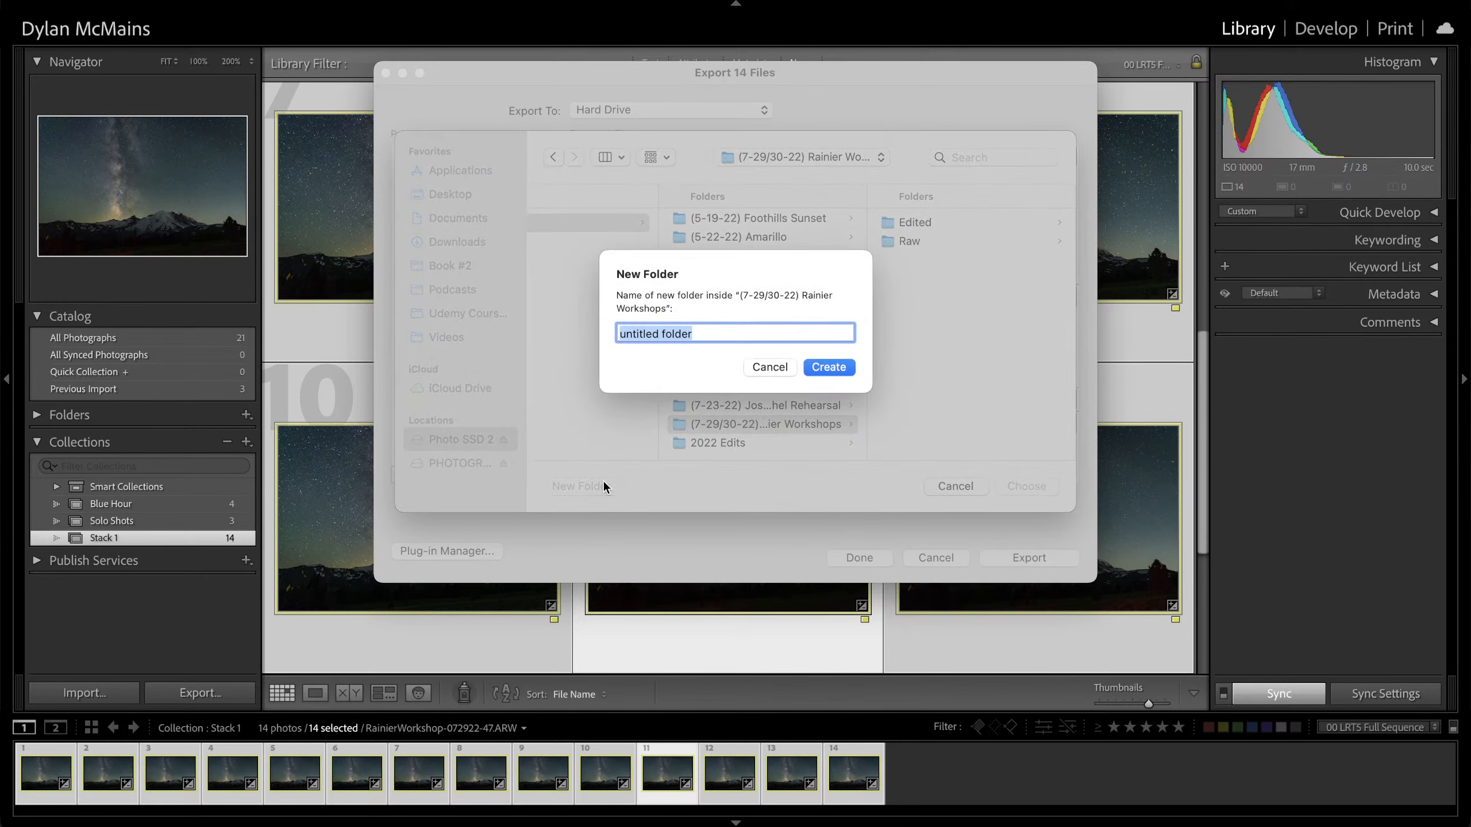
pyautogui.write('Stre')
pyautogui.write("am TIF's")
pyautogui.press('Return')
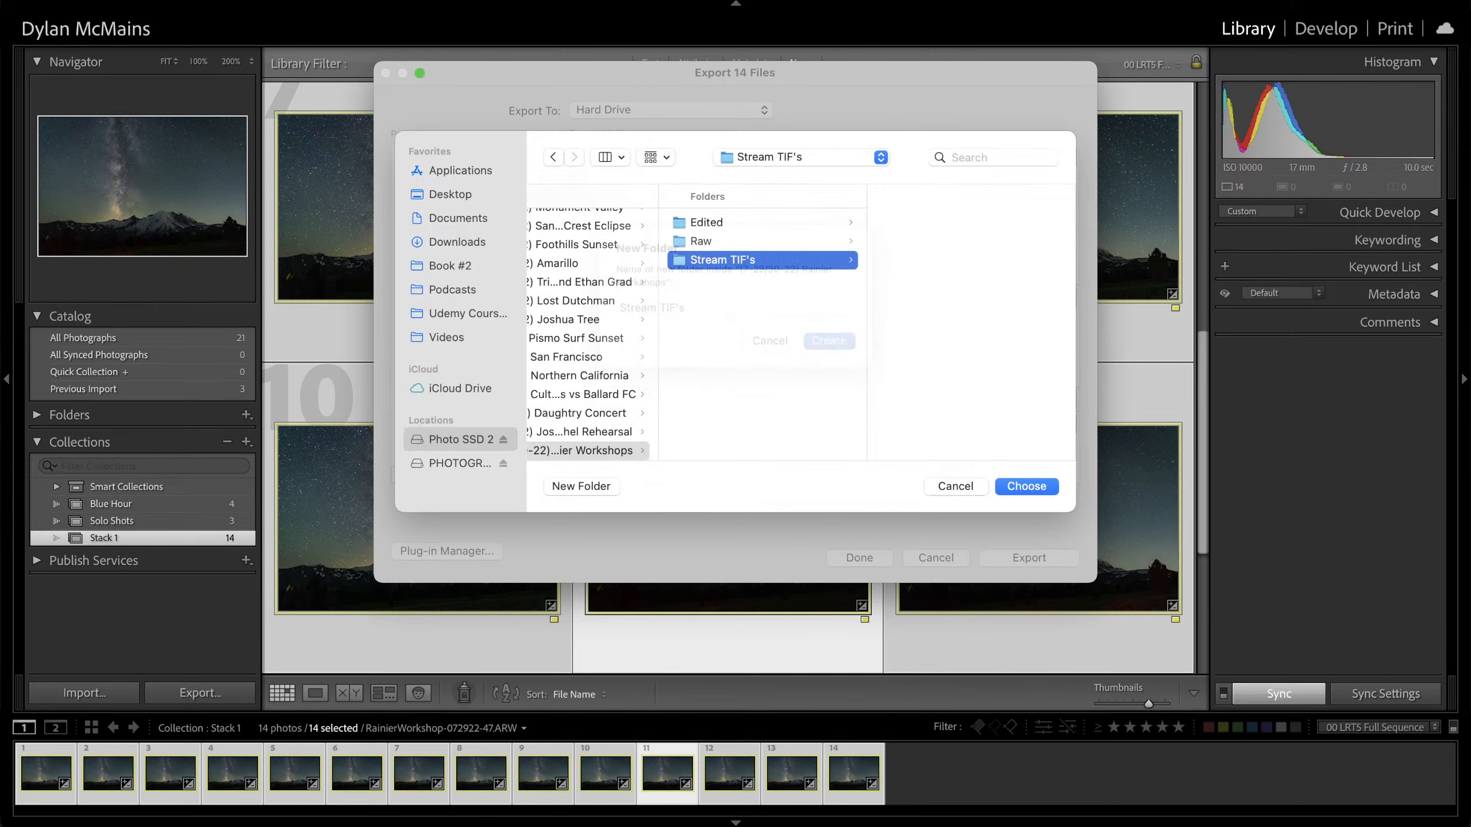
pyautogui.click(1035, 486)
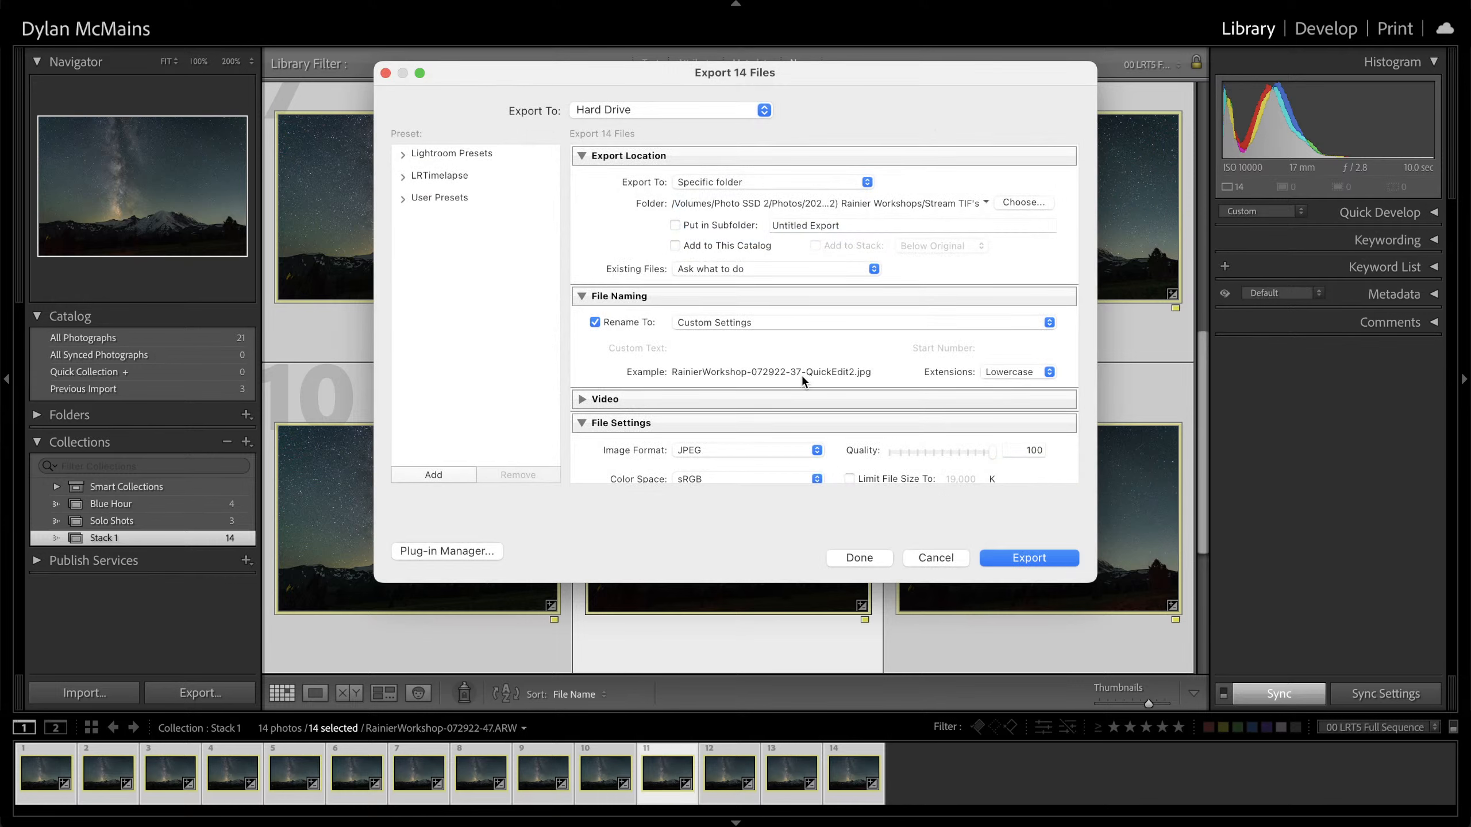
# Replace the QuickEdit2 suffix in the export's custom filename template with Sequence # (1)
pyautogui.scroll(-5, 800, 376)
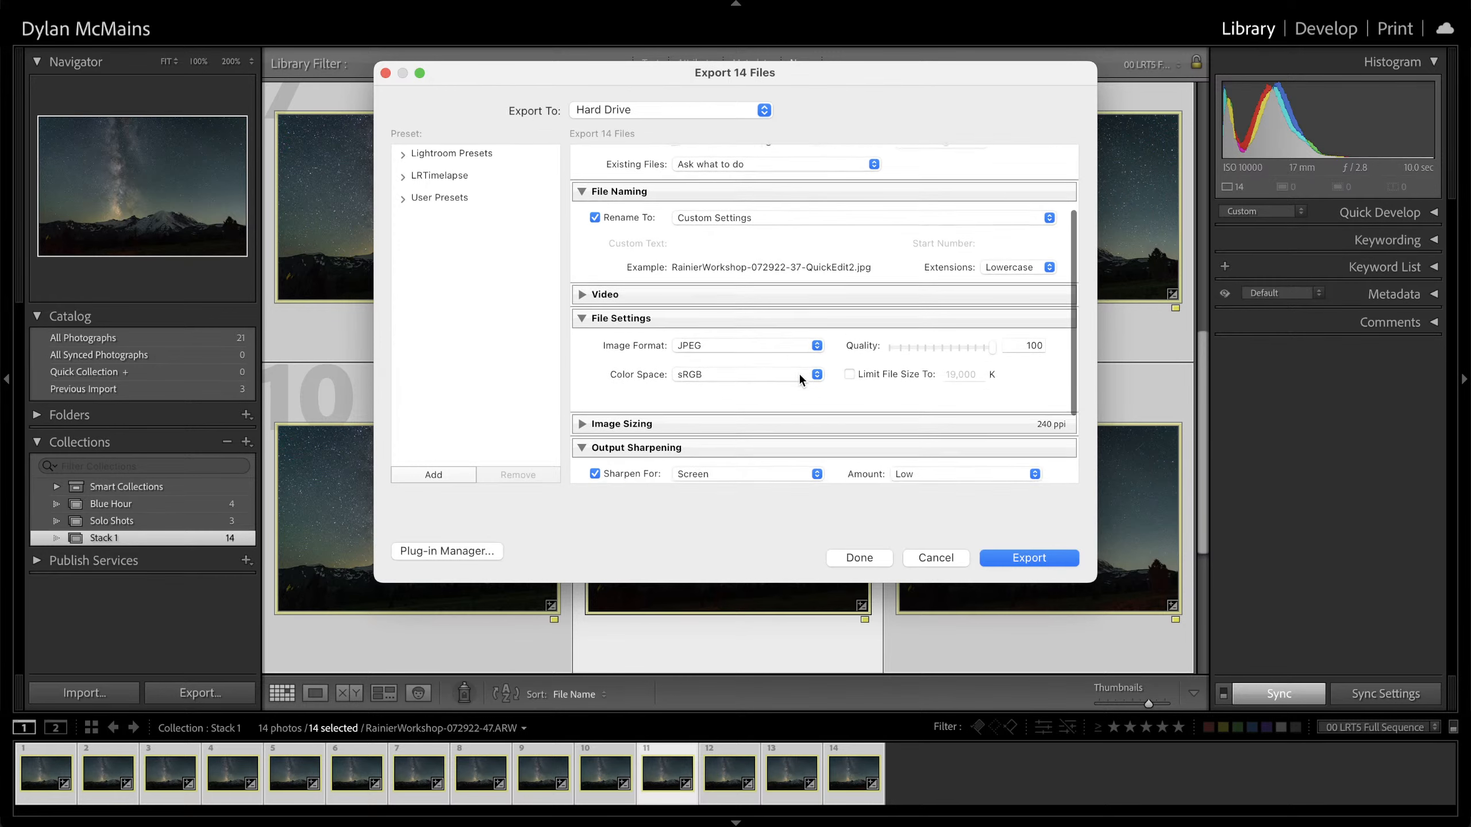
pyautogui.click(823, 204)
pyautogui.click(747, 360)
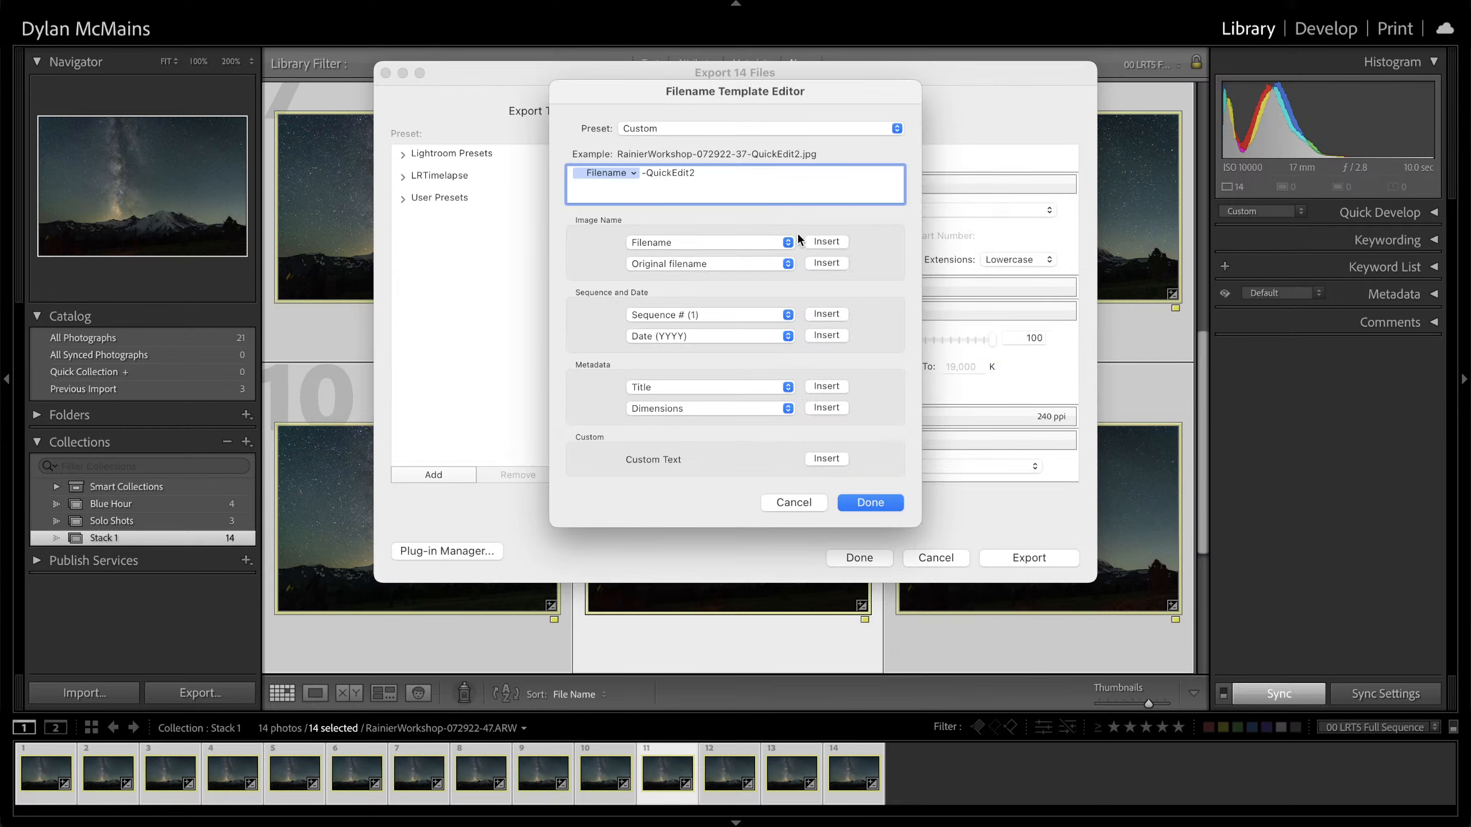
pyautogui.press('BackSpace')
pyautogui.press('BackSpace')
pyautogui.press('BackSpace')
pyautogui.press('BackSpace')
pyautogui.press('BackSpace')
pyautogui.press('BackSpace')
pyautogui.press('BackSpace')
pyautogui.press('BackSpace')
pyautogui.press('BackSpace')
pyautogui.press('BackSpace')
pyautogui.click(826, 315)
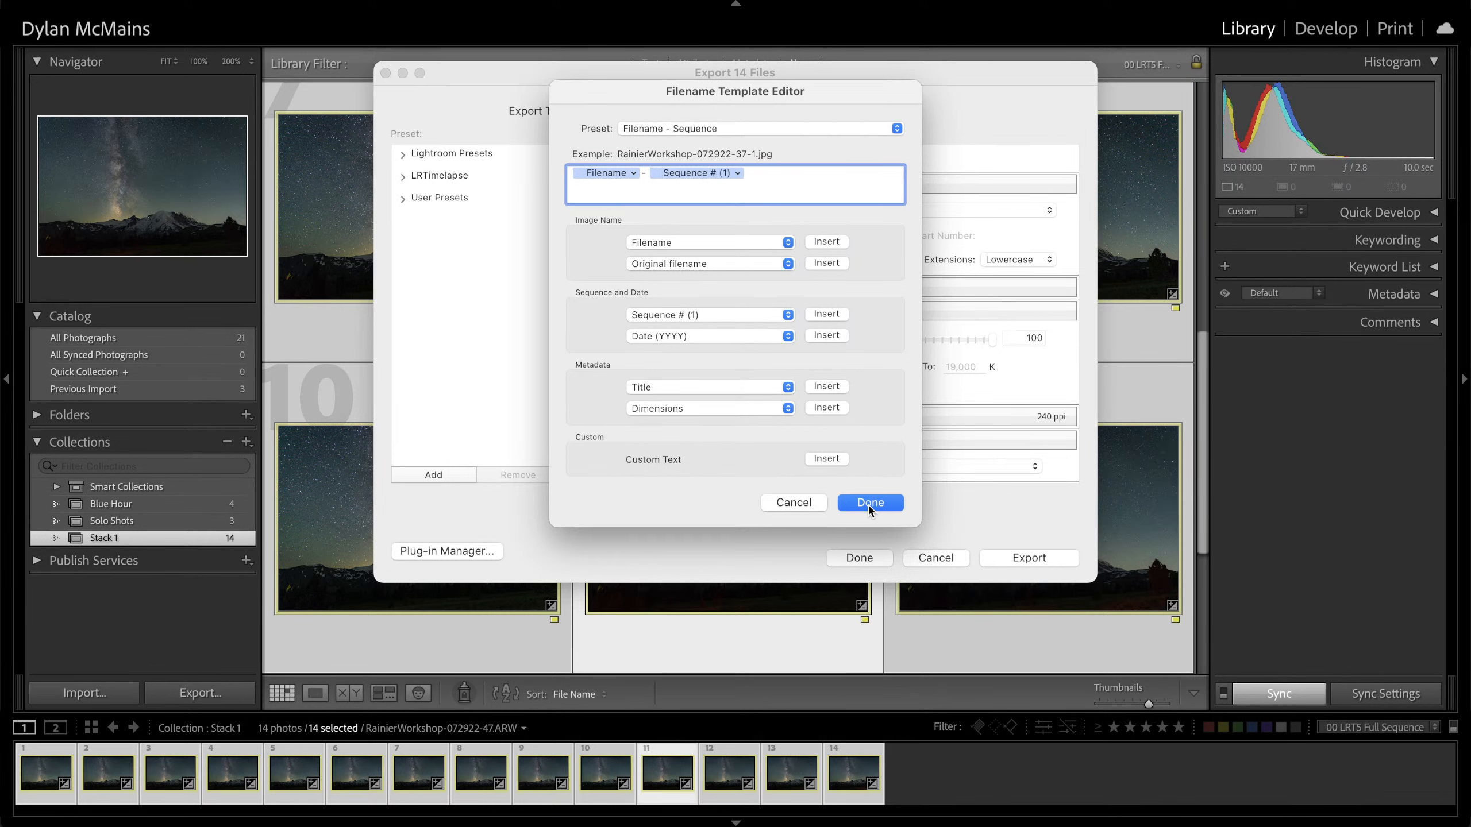
# Use the two-digit Sequence # (01) in the filename template instead of Sequence # (1) and save the template
pyautogui.click(759, 316)
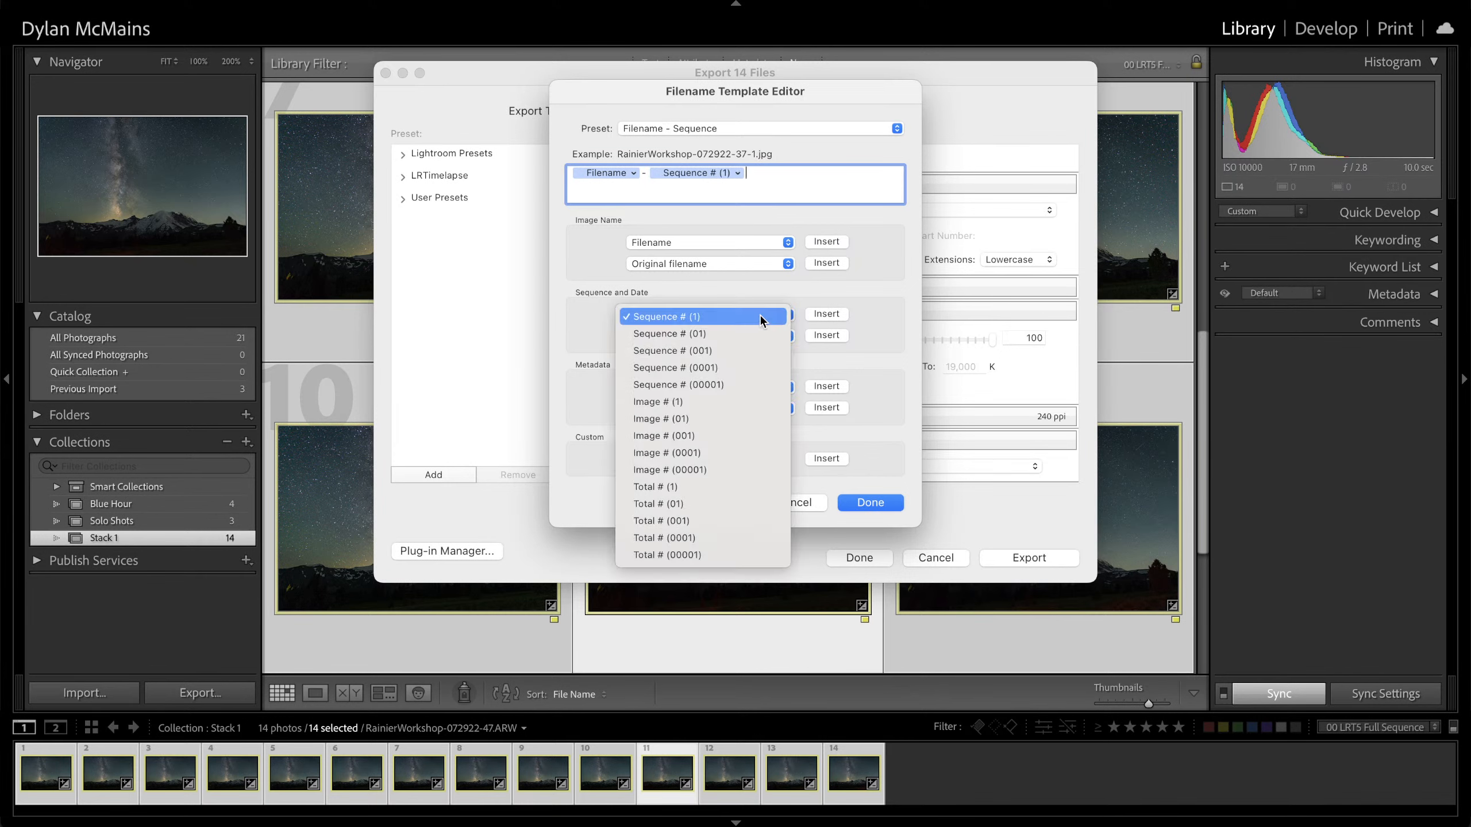
pyautogui.click(760, 334)
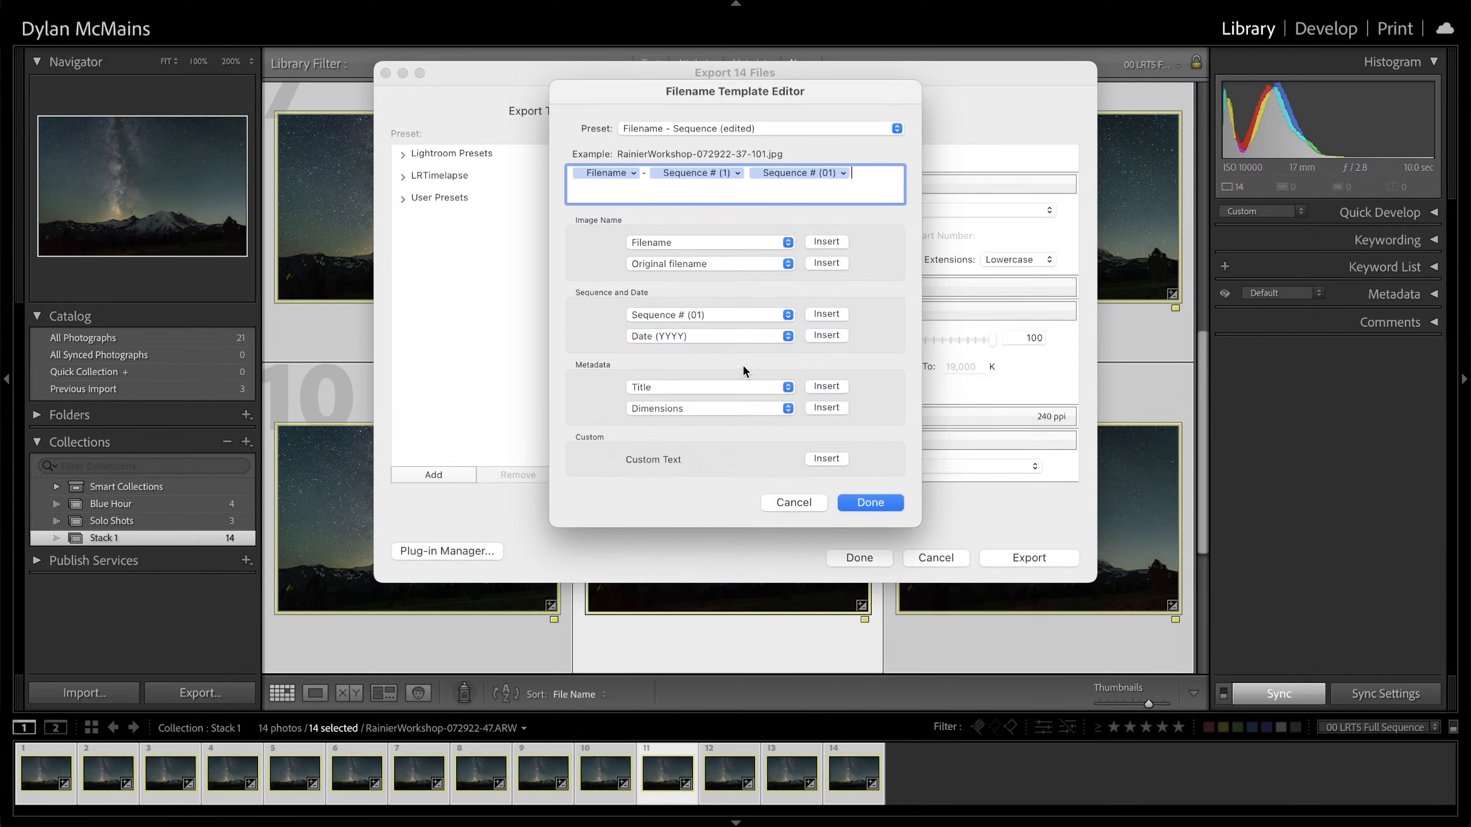
pyautogui.click(712, 171)
pyautogui.press('BackSpace')
pyautogui.click(870, 503)
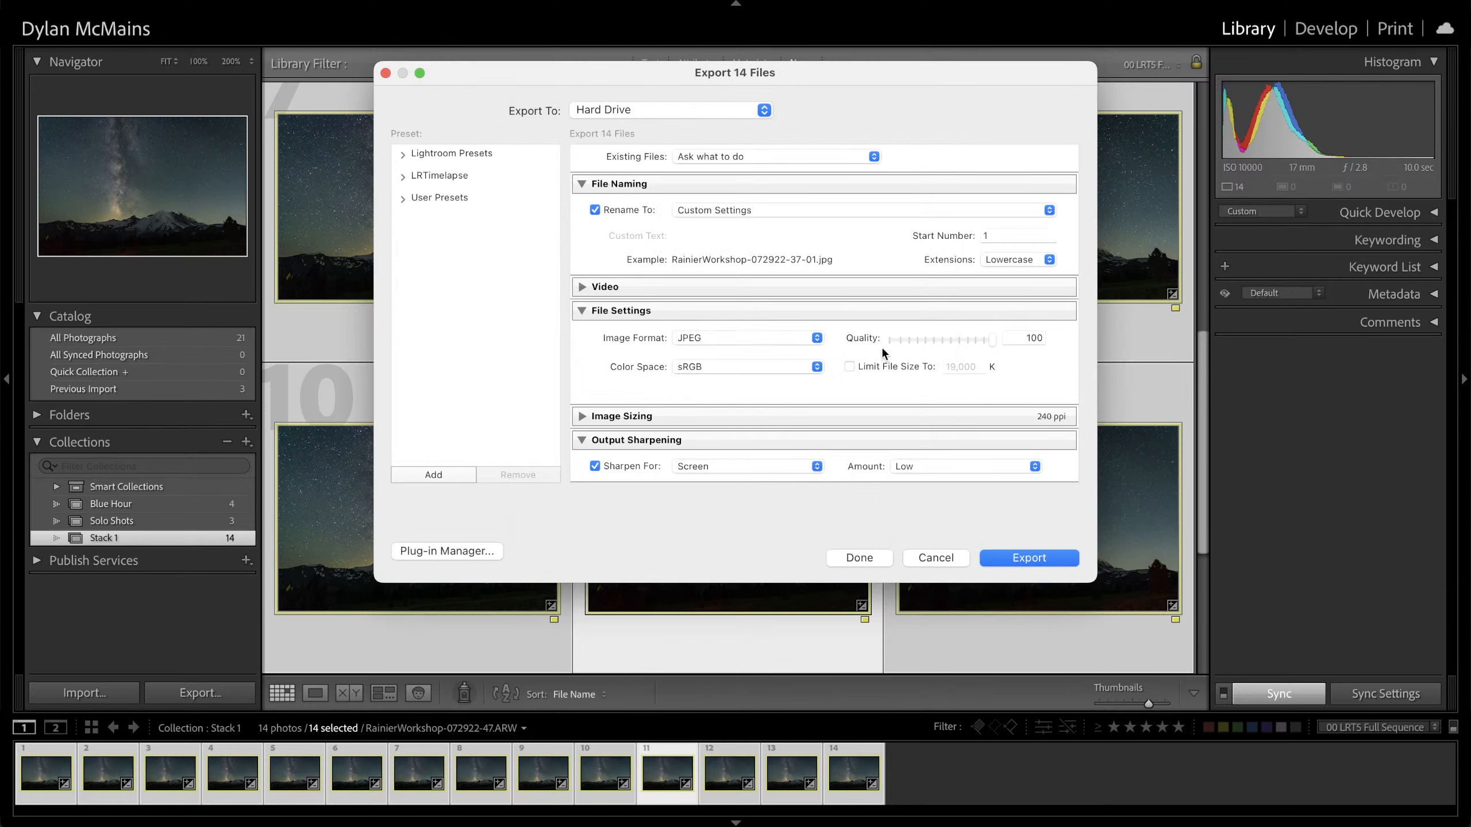
# Replace the Filename token in the export's naming template with the text StreamTIF, and cancel the export
pyautogui.click(727, 211)
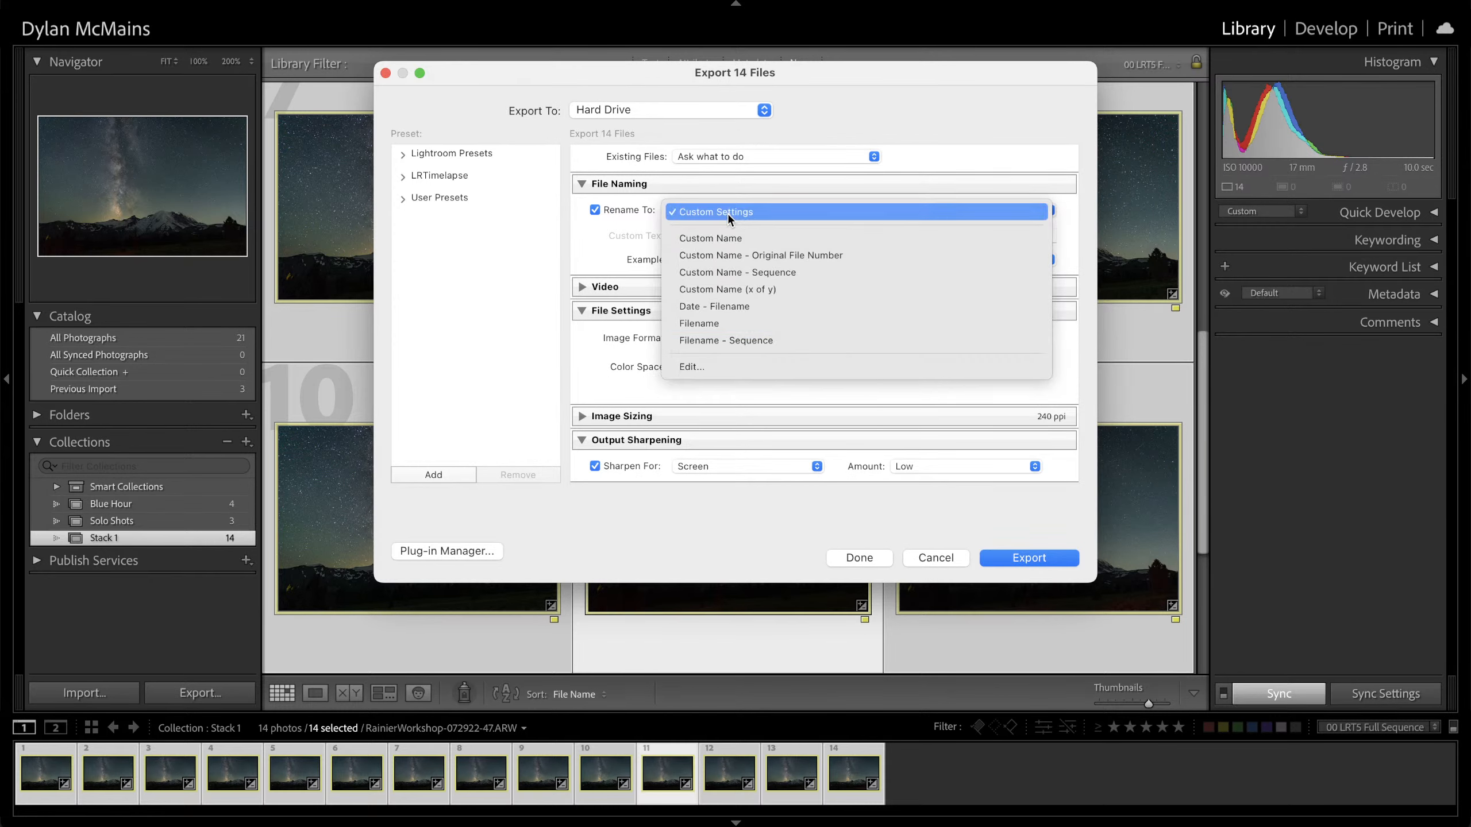
pyautogui.click(741, 368)
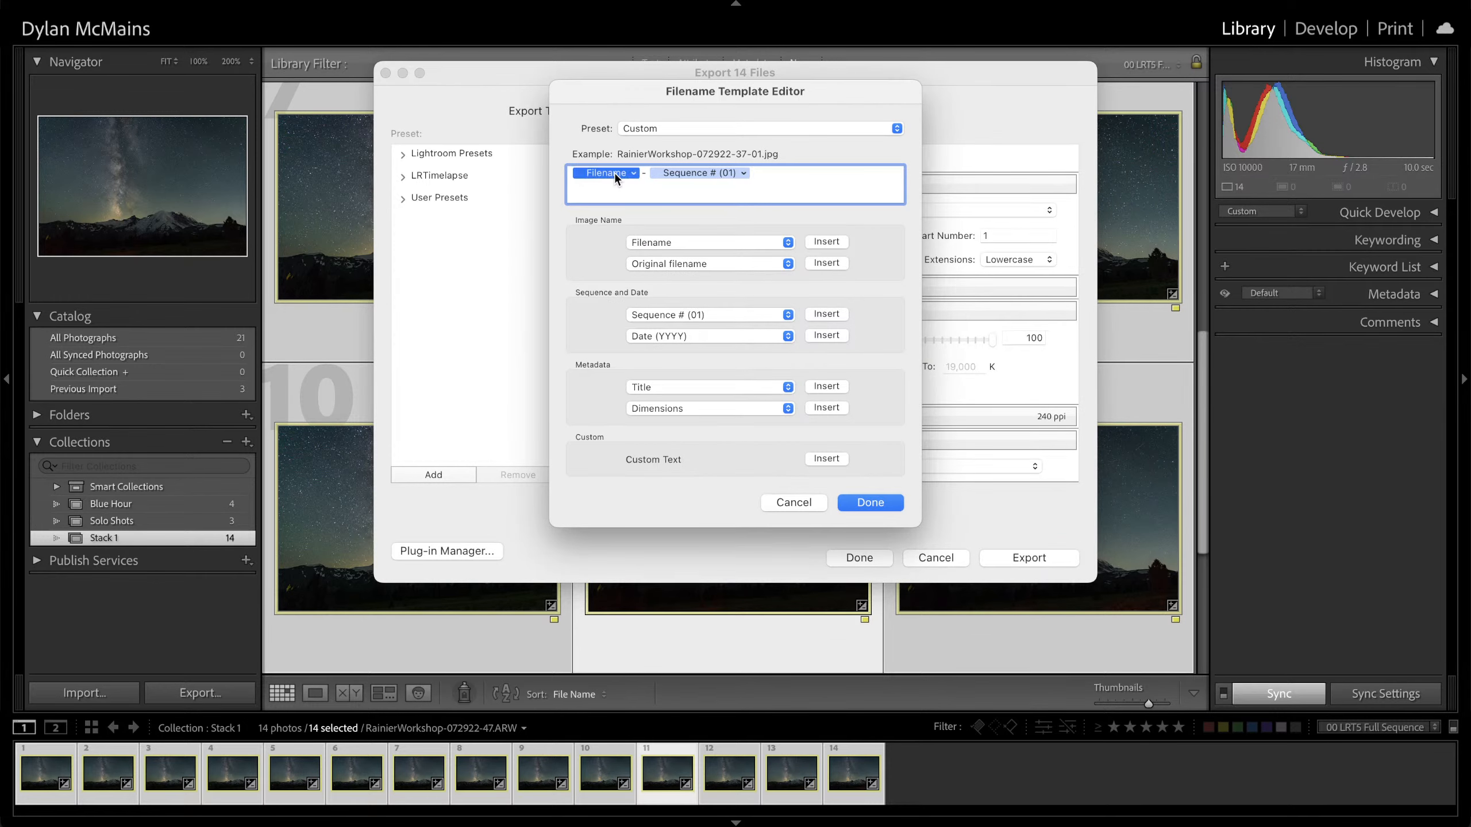
pyautogui.press('BackSpace')
pyautogui.write('Stream')
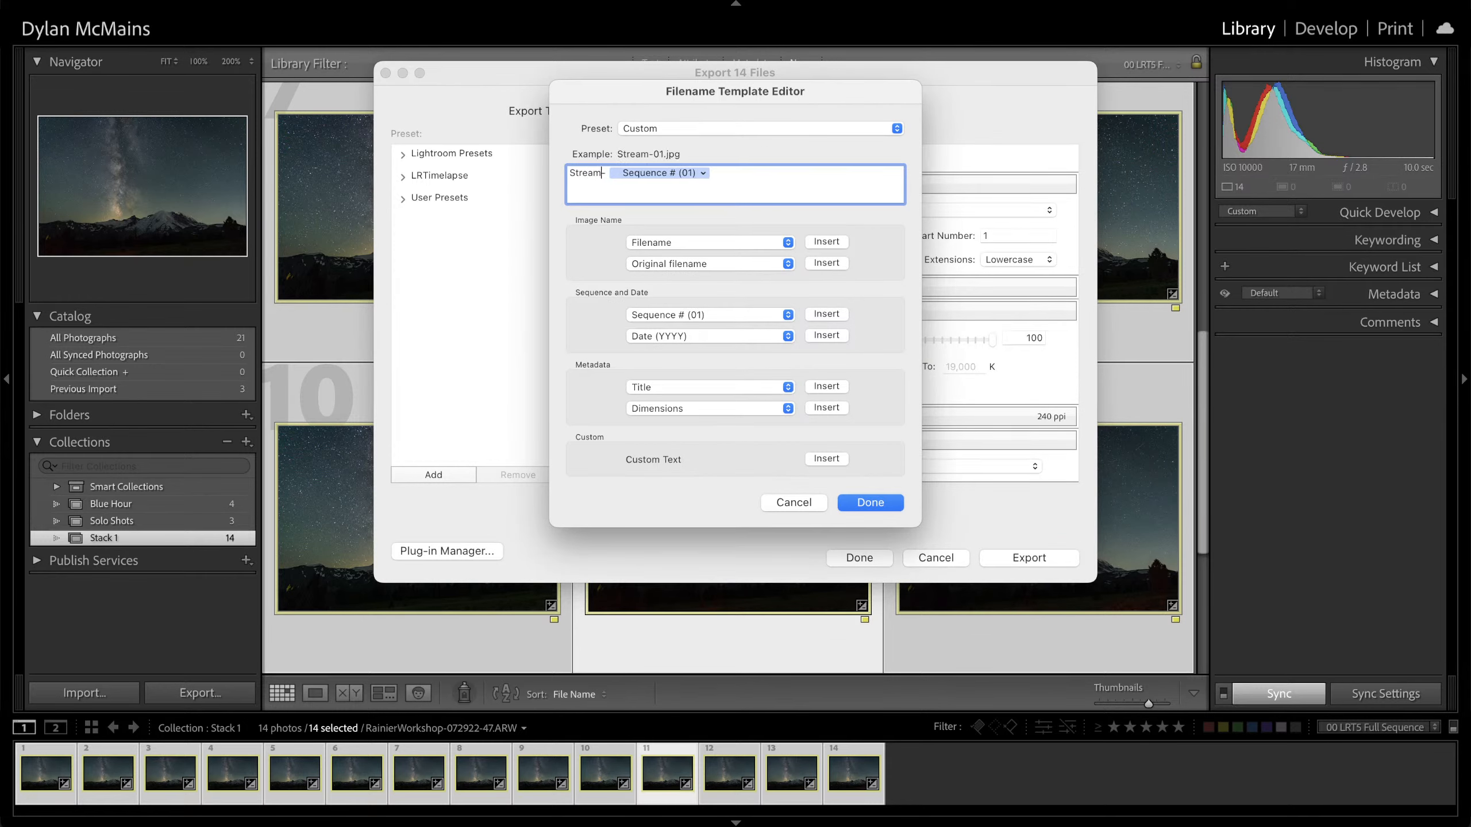
pyautogui.write('TIF')
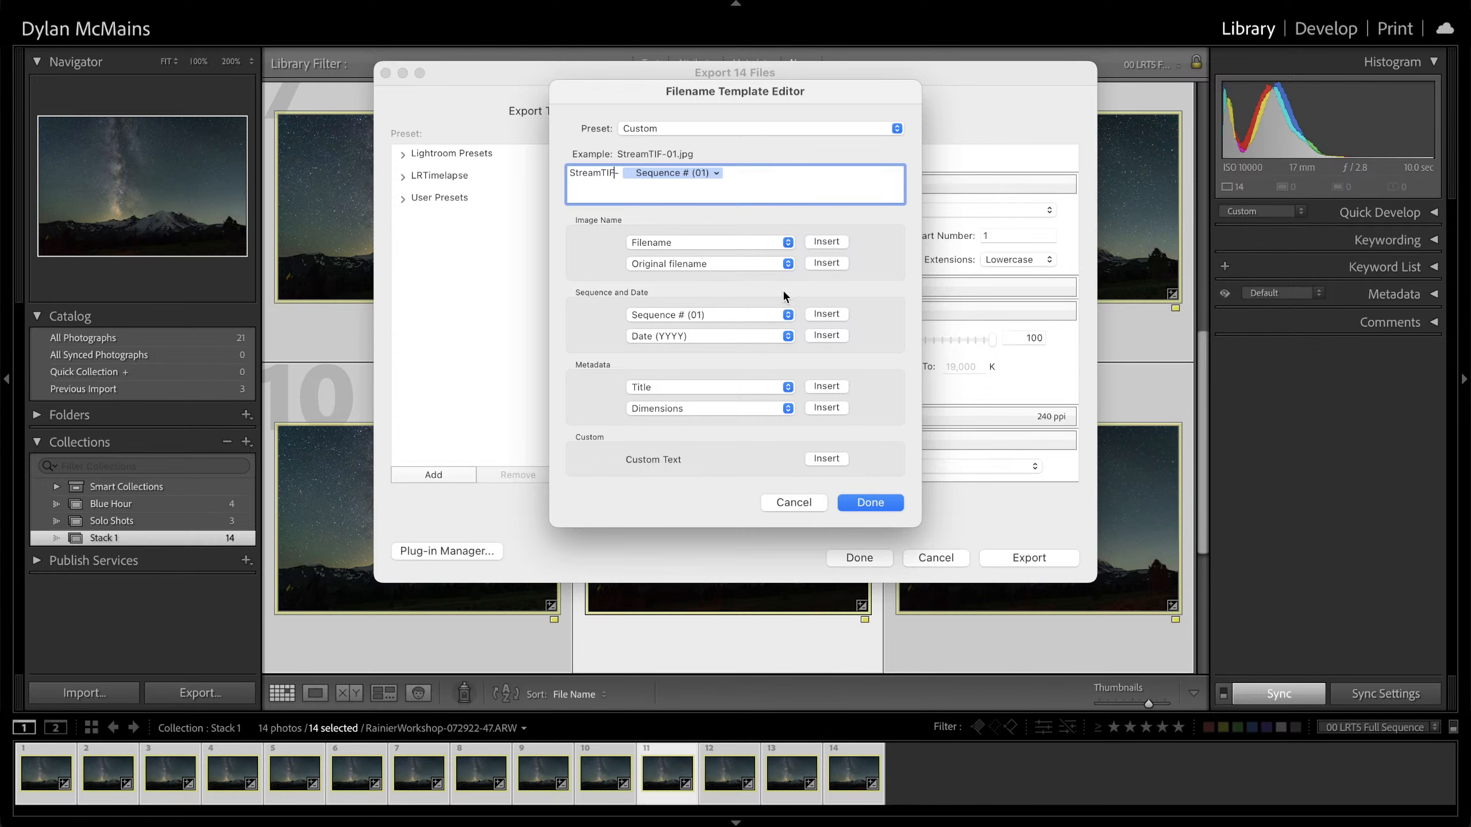
pyautogui.click(875, 503)
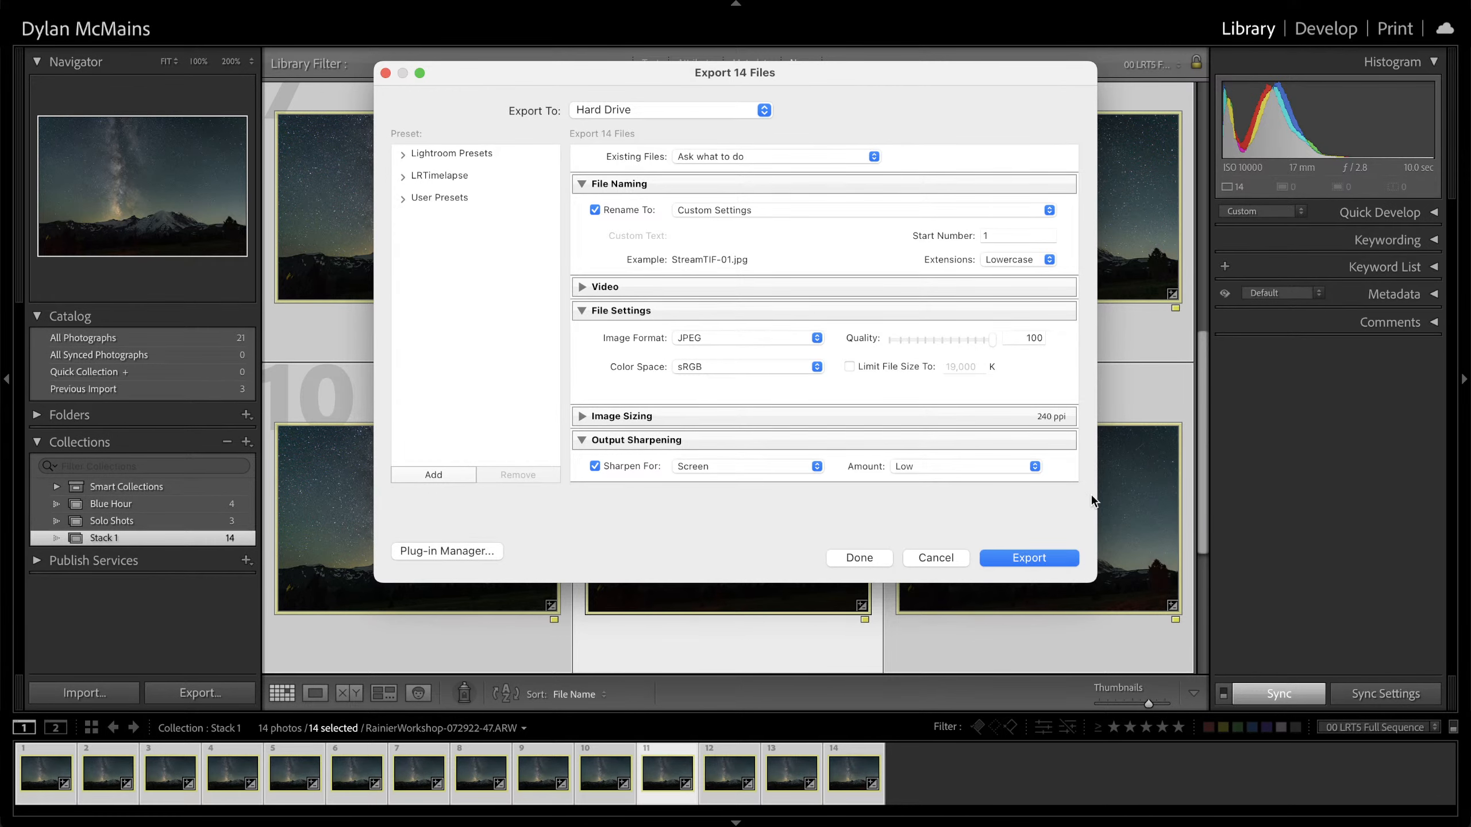
pyautogui.click(941, 557)
# Return to Develop and open the second photo of the Solo Shots collection
pyautogui.scroll(5, 764, 329)
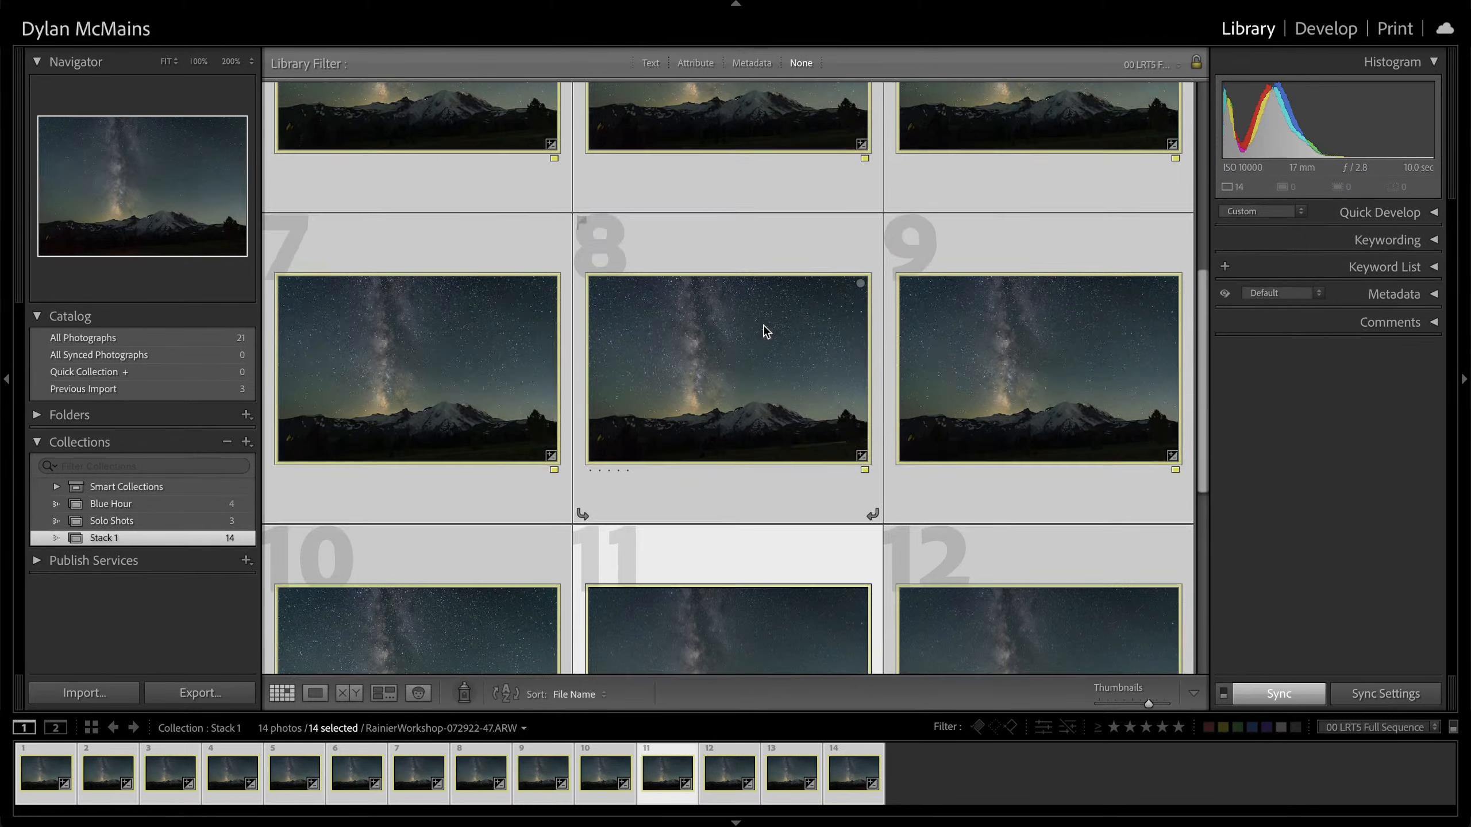
pyautogui.click(1326, 28)
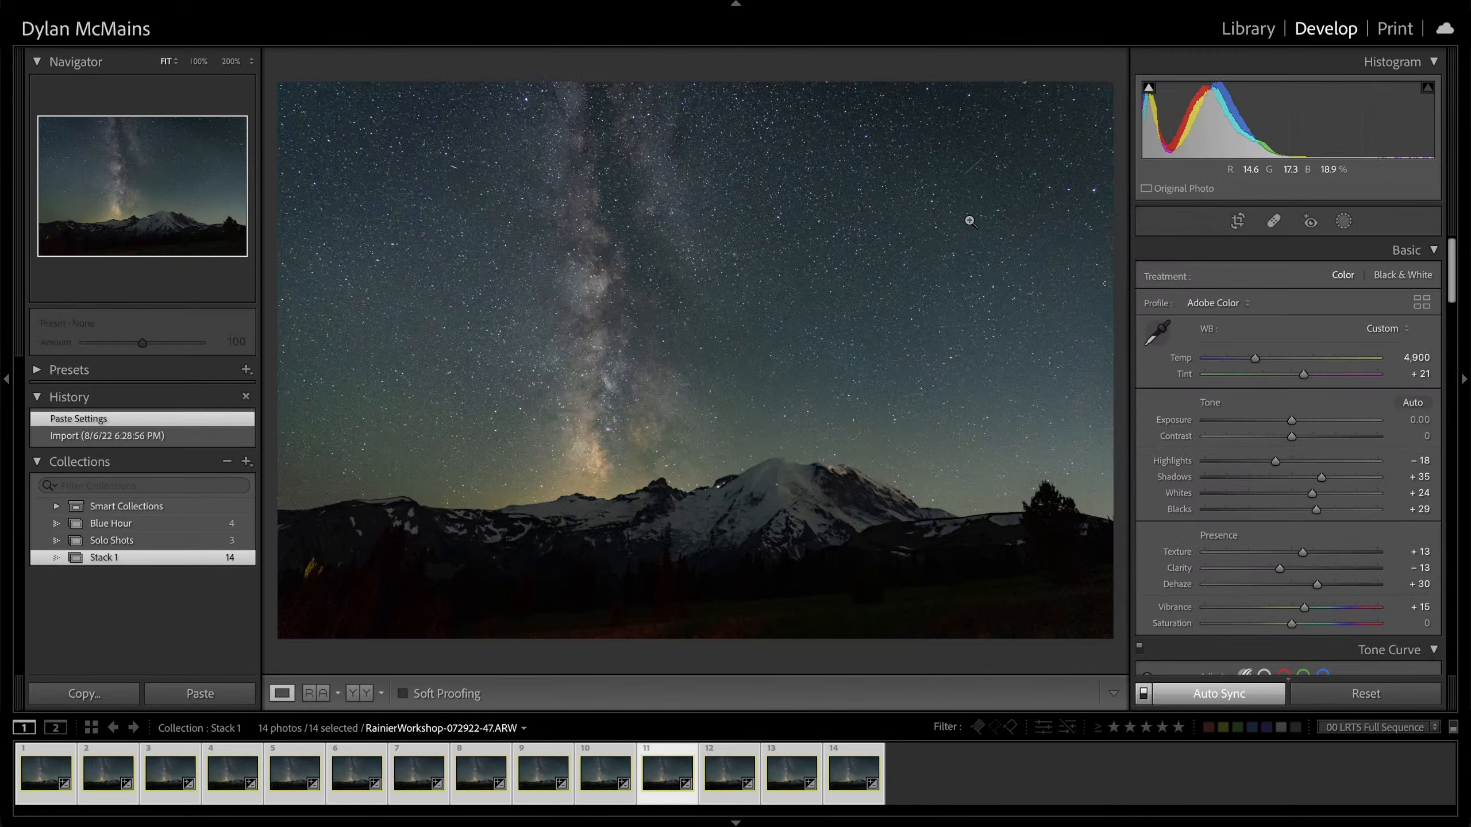
pyautogui.click(226, 541)
pyautogui.click(125, 783)
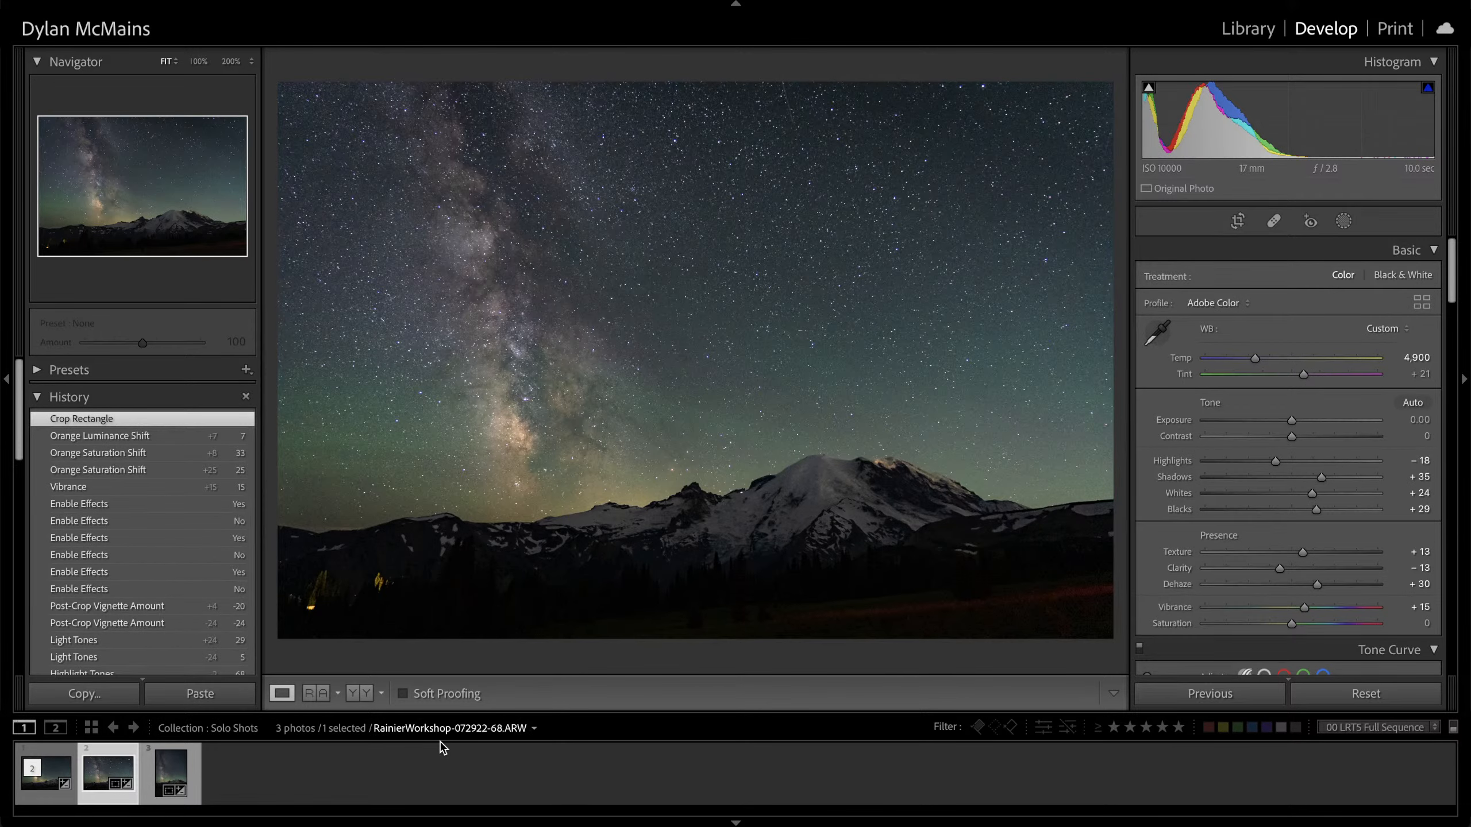
# Copy the open Milky Way photo's develop settings without masking, spot removal, crop or transform, and paste them onto the Stack 1 photos
pyautogui.press('super+shift+c')
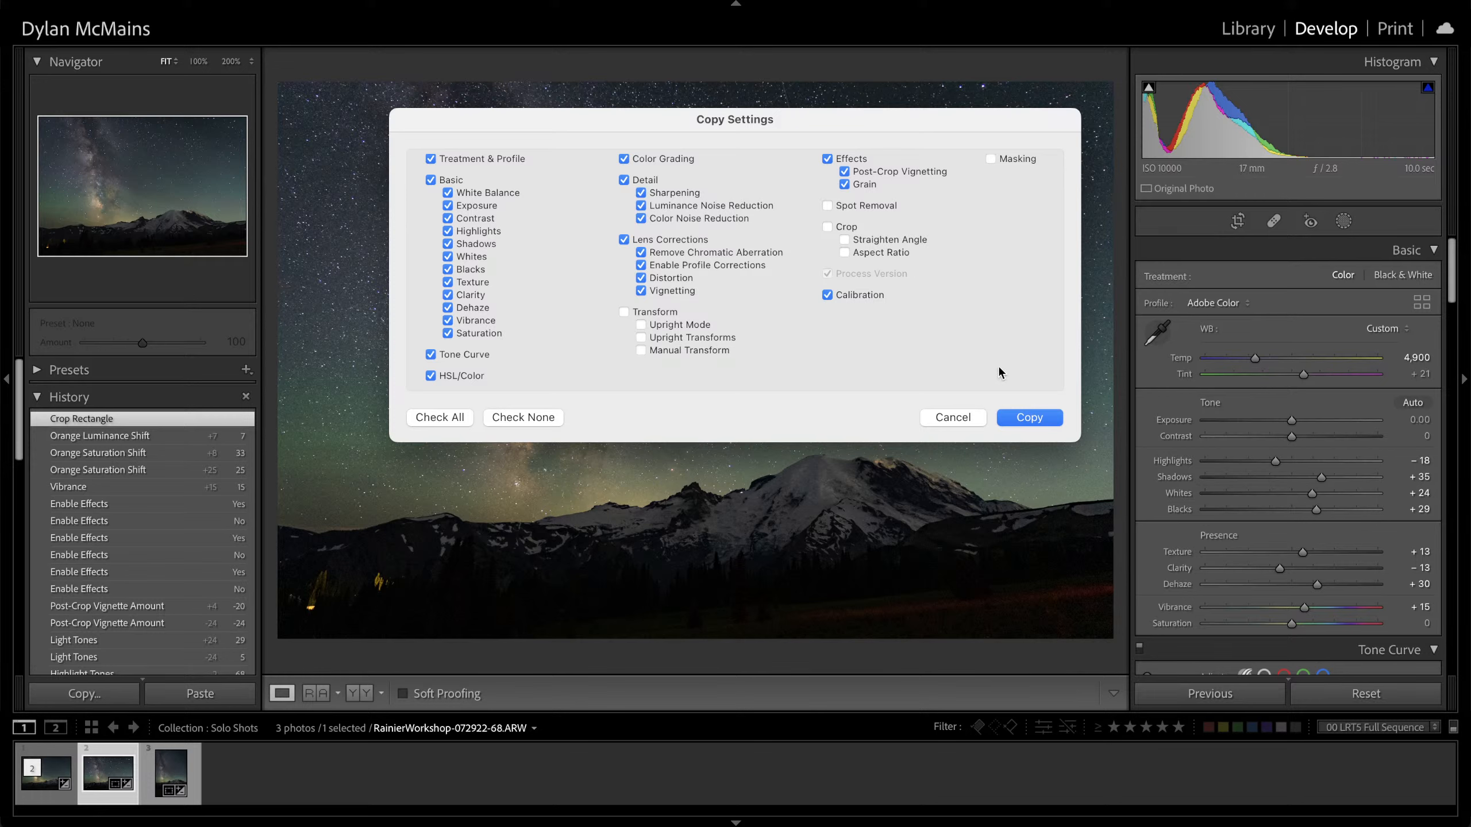
pyautogui.click(1021, 427)
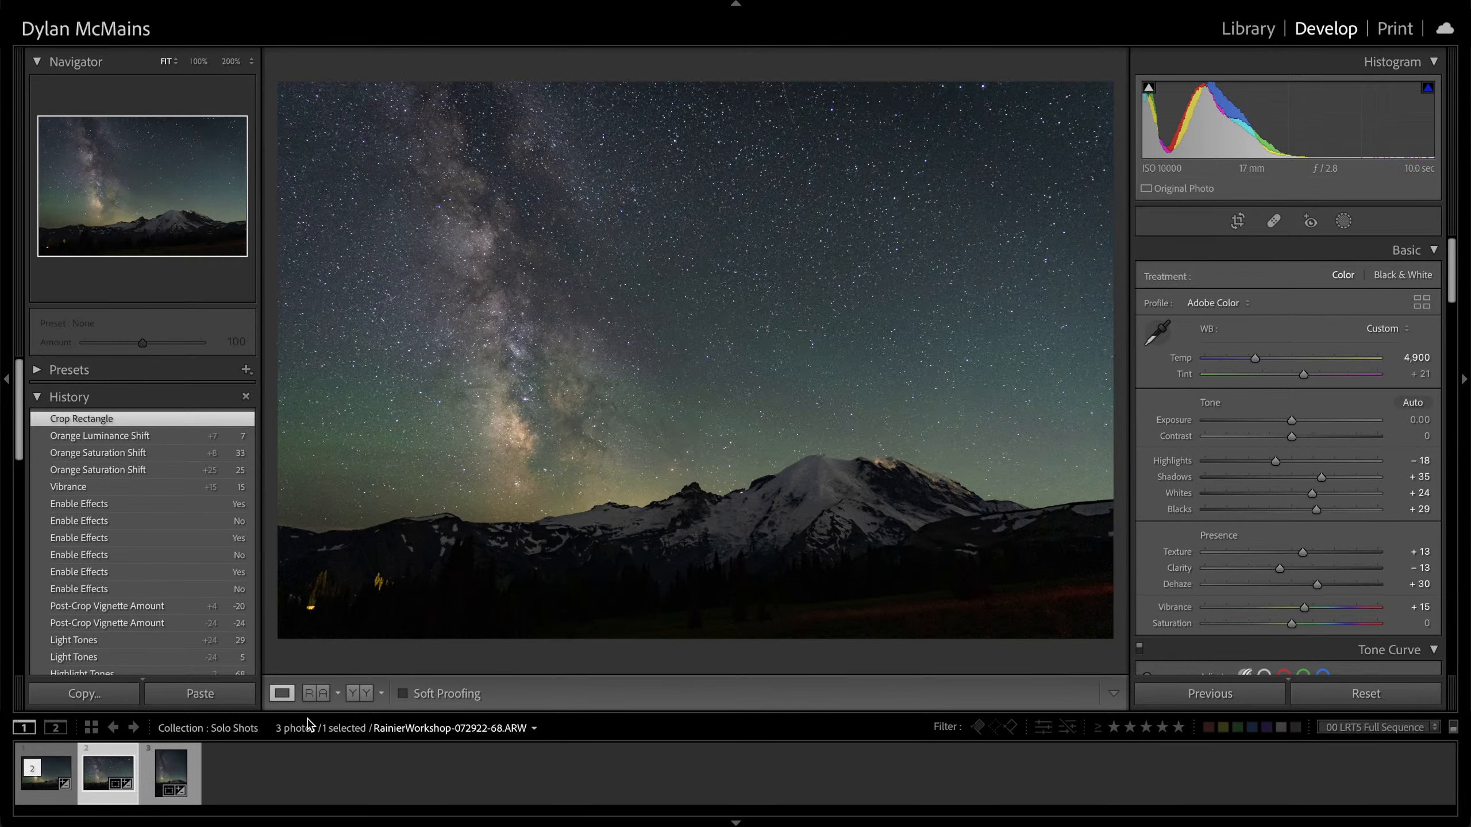
pyautogui.scroll(-5, 197, 606)
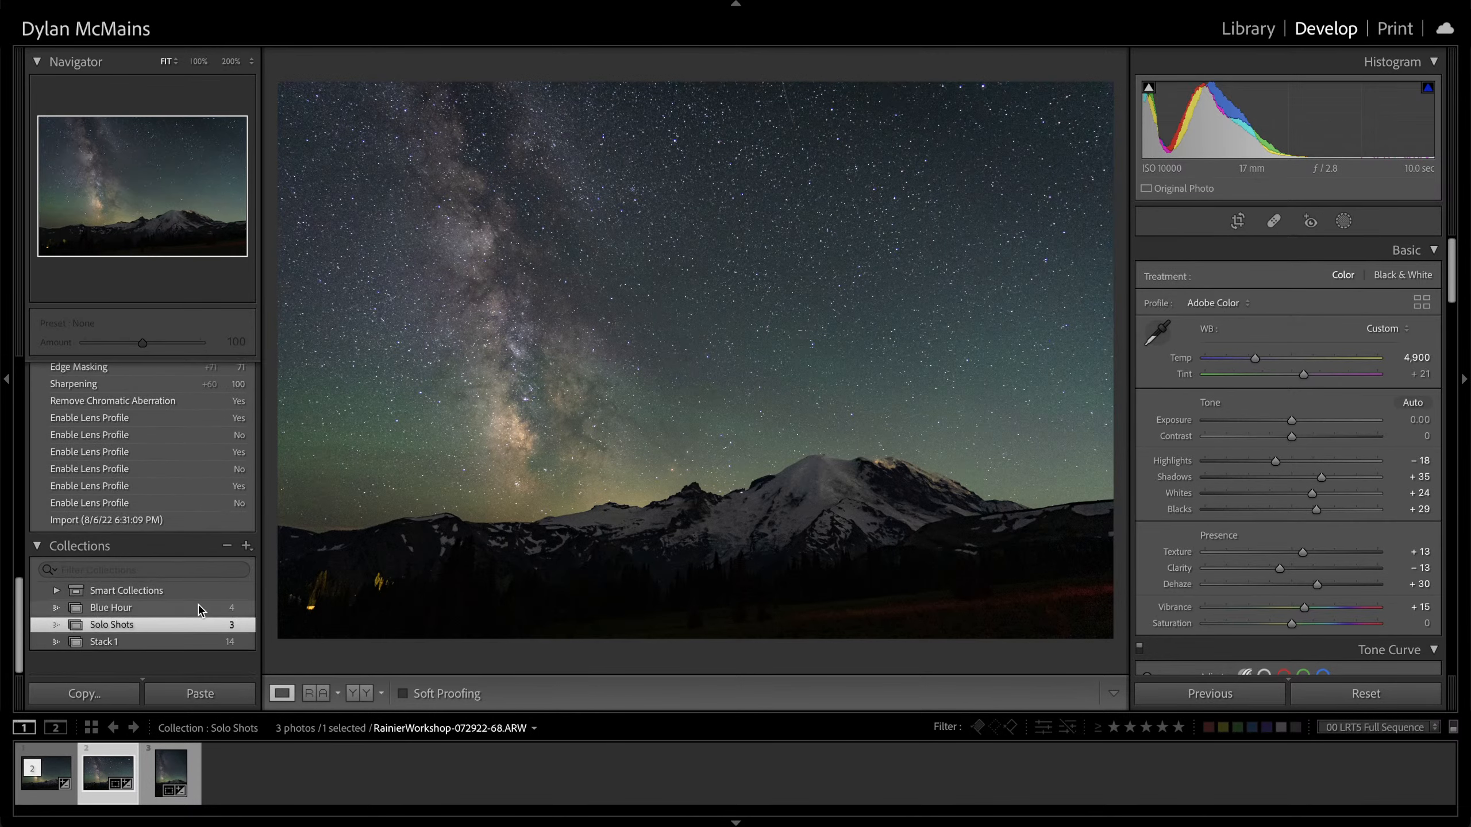
pyautogui.click(188, 656)
pyautogui.click(194, 690)
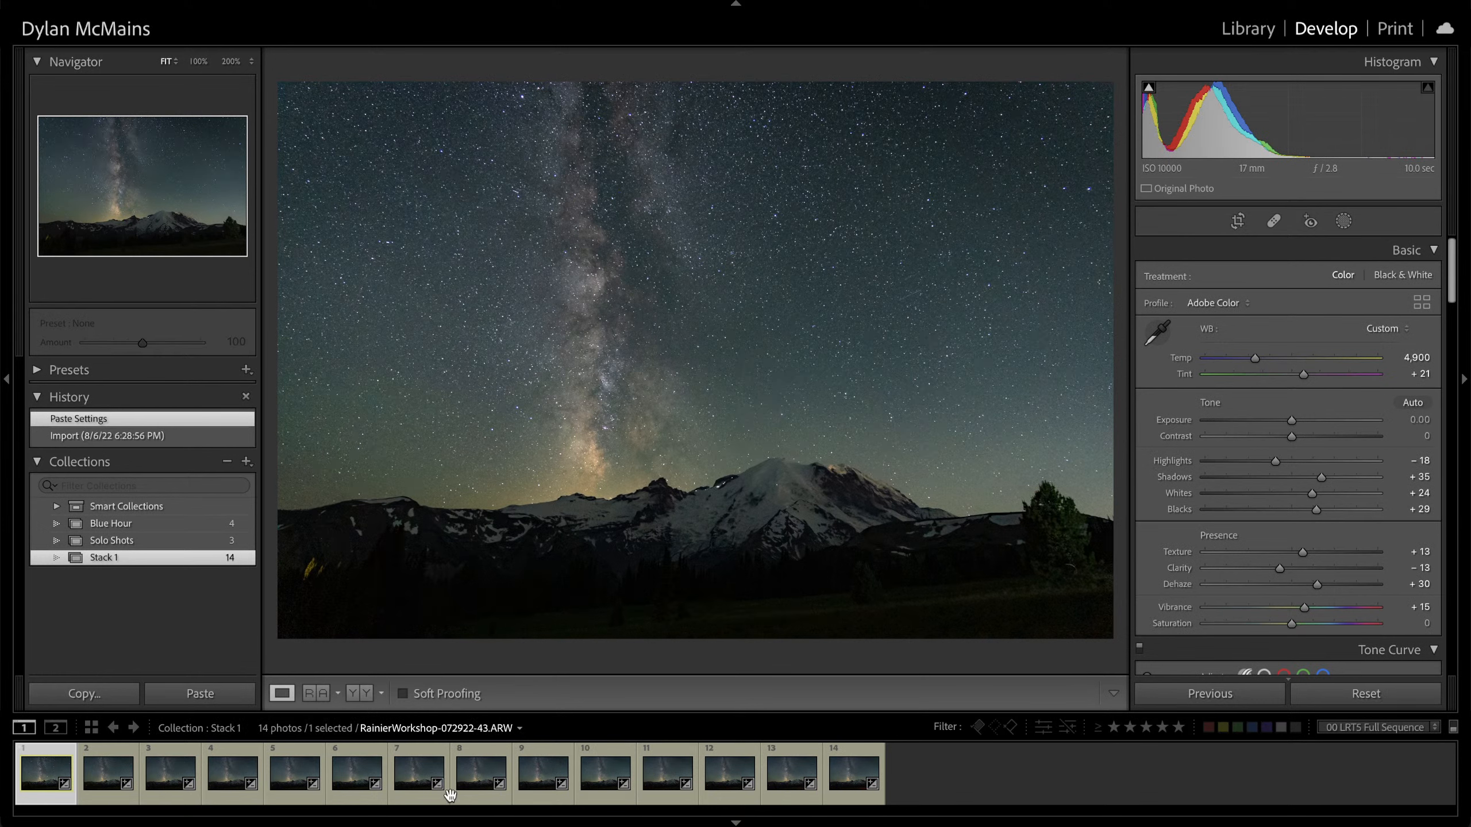
# Review the Synchronize Settings options for all 14 Stack 1 photos with Auto Sync off, cancel, and turn Auto Sync back on
pyautogui.keyDown('shift'); pyautogui.click(833, 782); pyautogui.keyUp('shift')
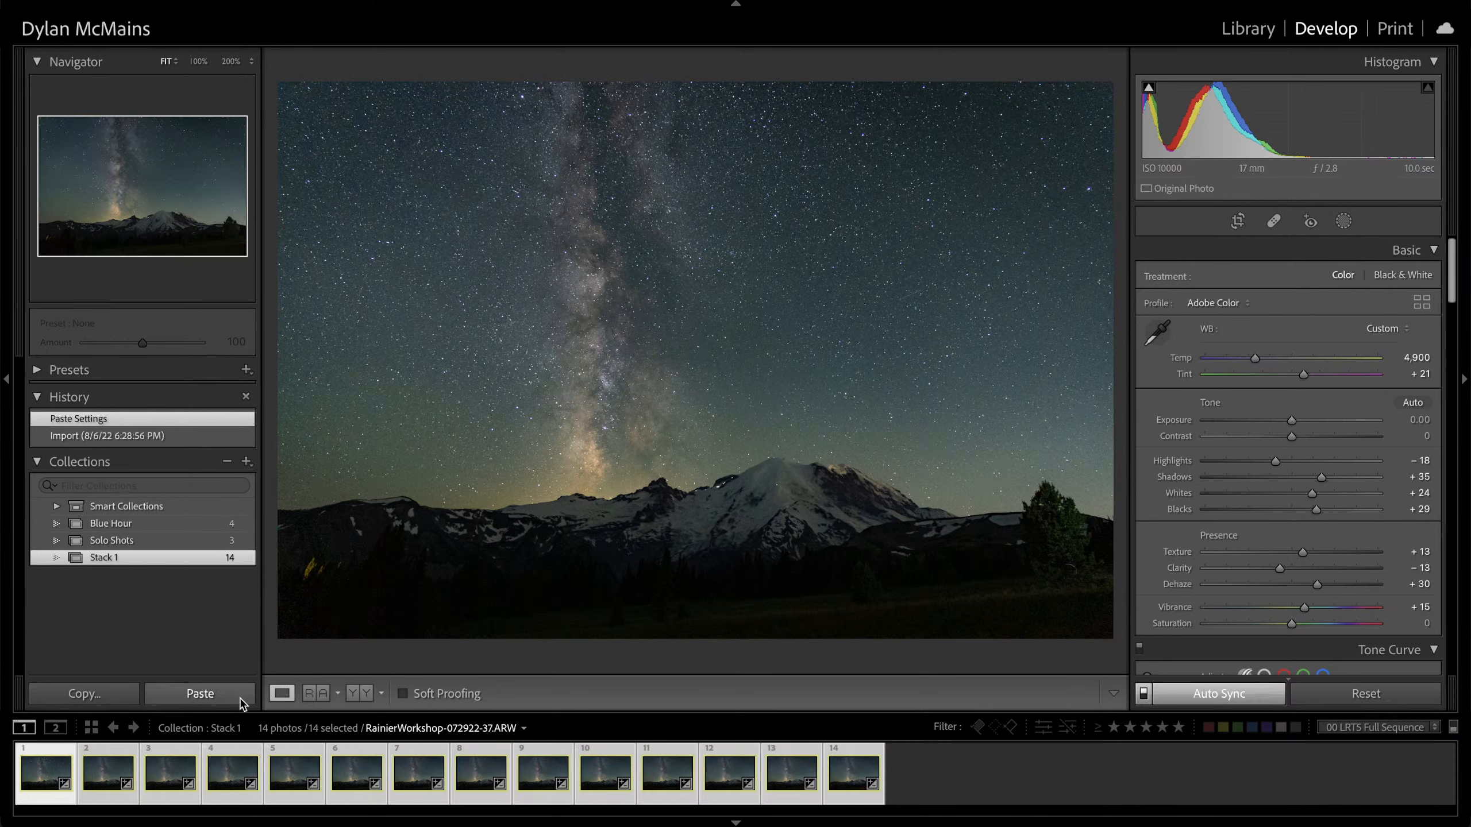
pyautogui.click(1144, 695)
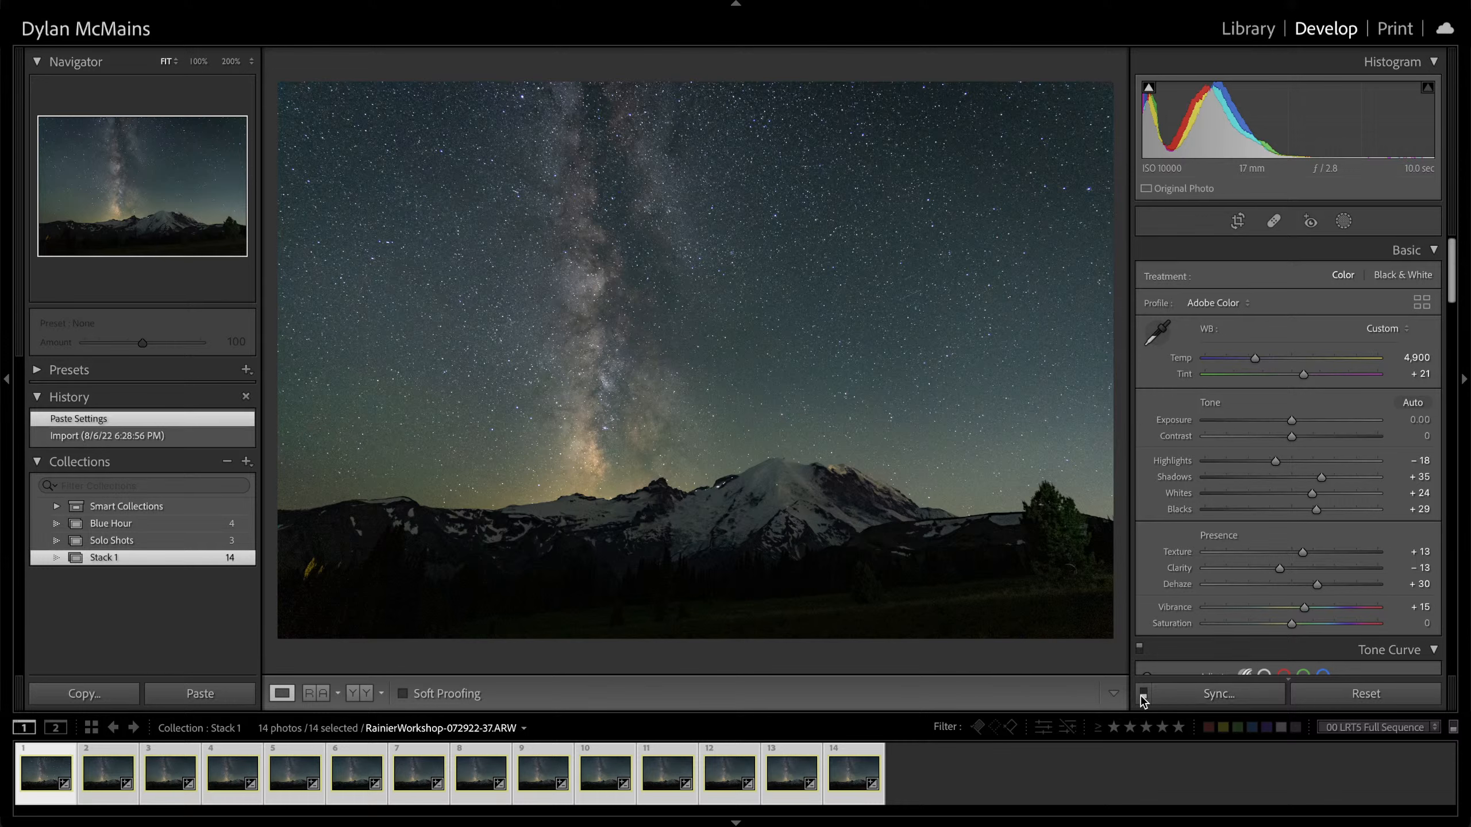
pyautogui.click(1142, 697)
pyautogui.click(1215, 694)
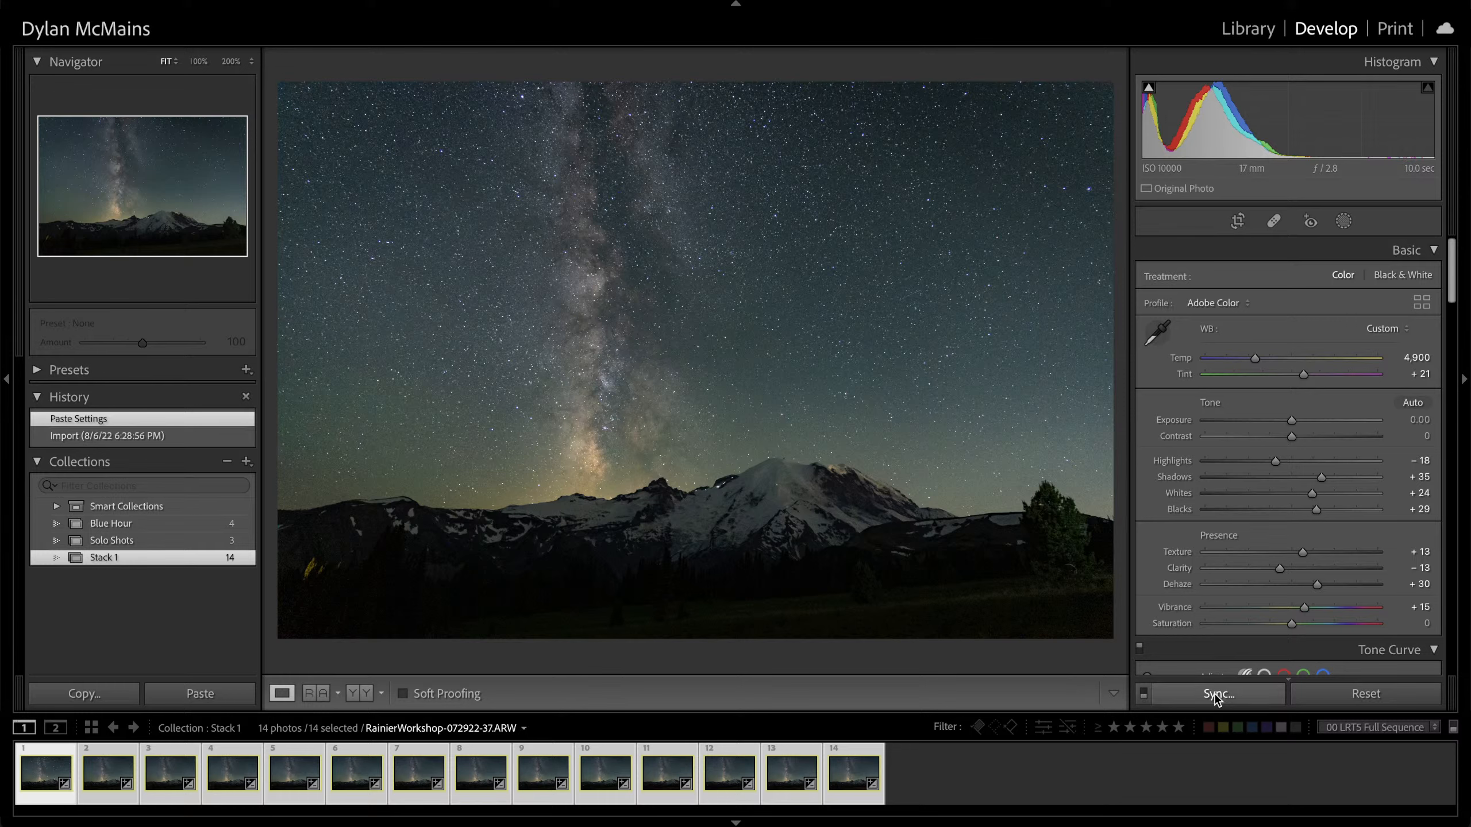
pyautogui.click(1217, 697)
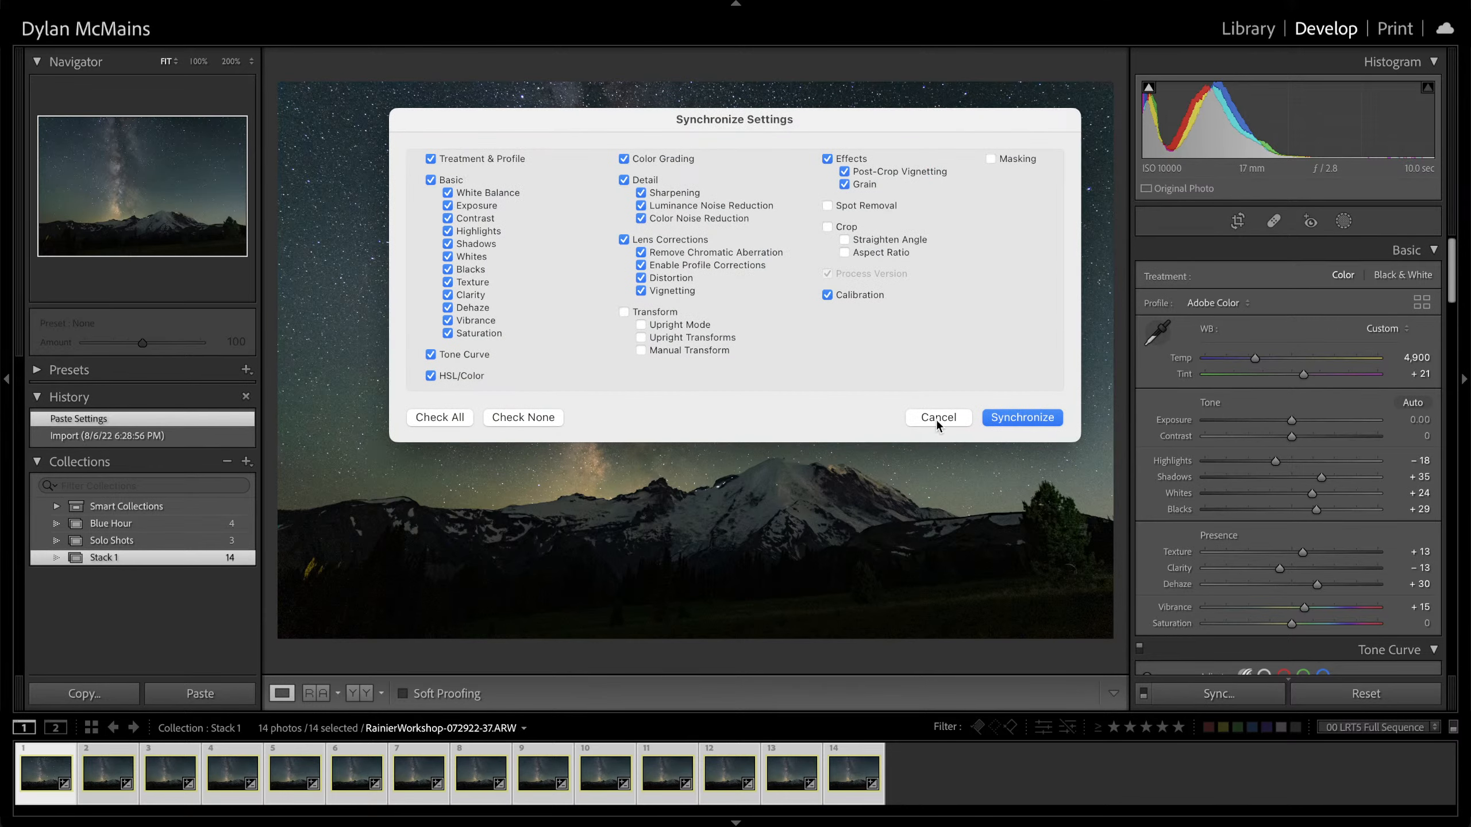
pyautogui.click(937, 418)
pyautogui.click(1143, 695)
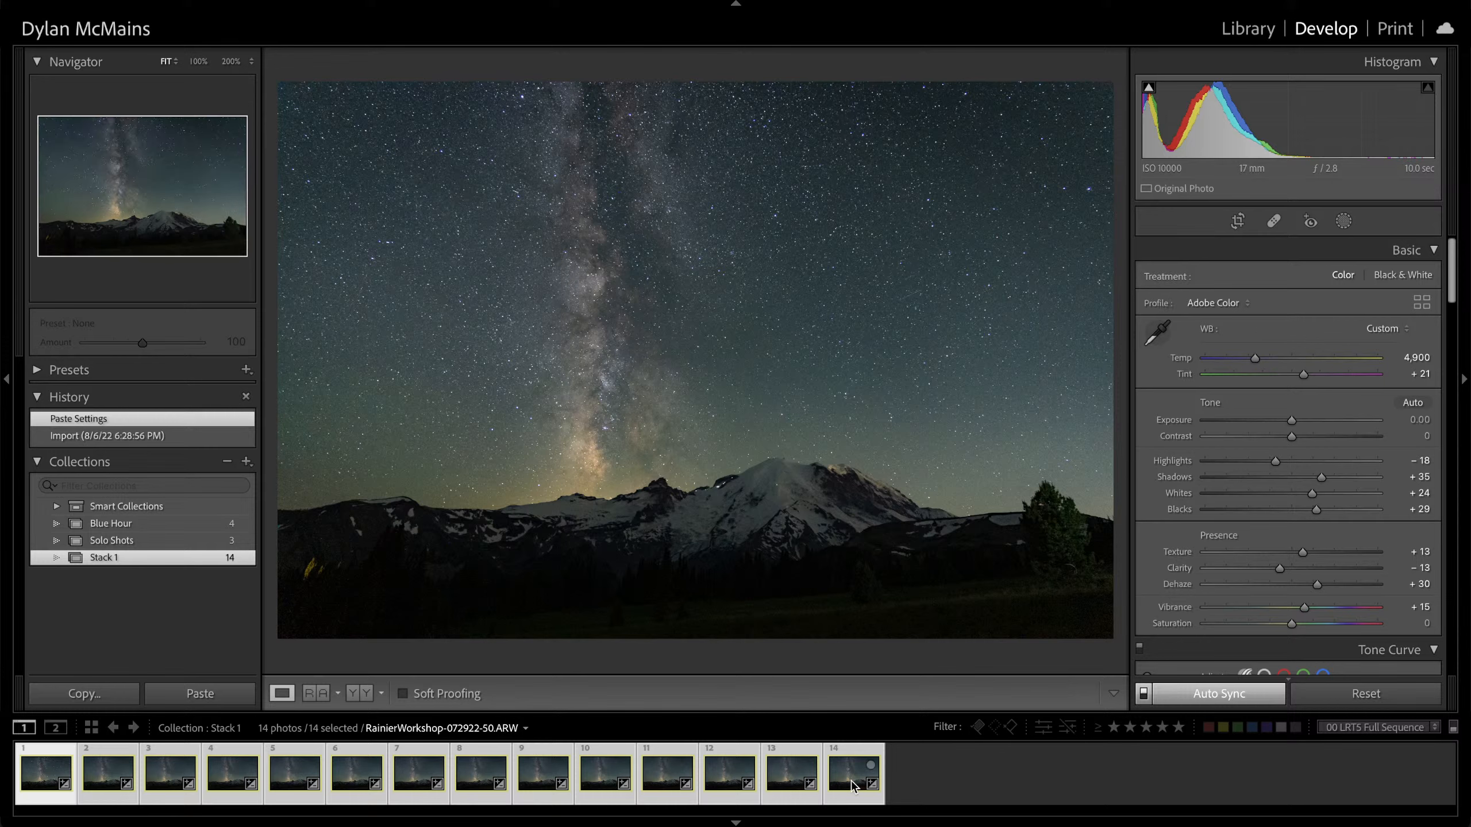
# Check the last photos of the stack and review the pasted develop settings on photo 11, including Detail, Effects and Tone Curve
pyautogui.click(894, 779)
pyautogui.click(844, 778)
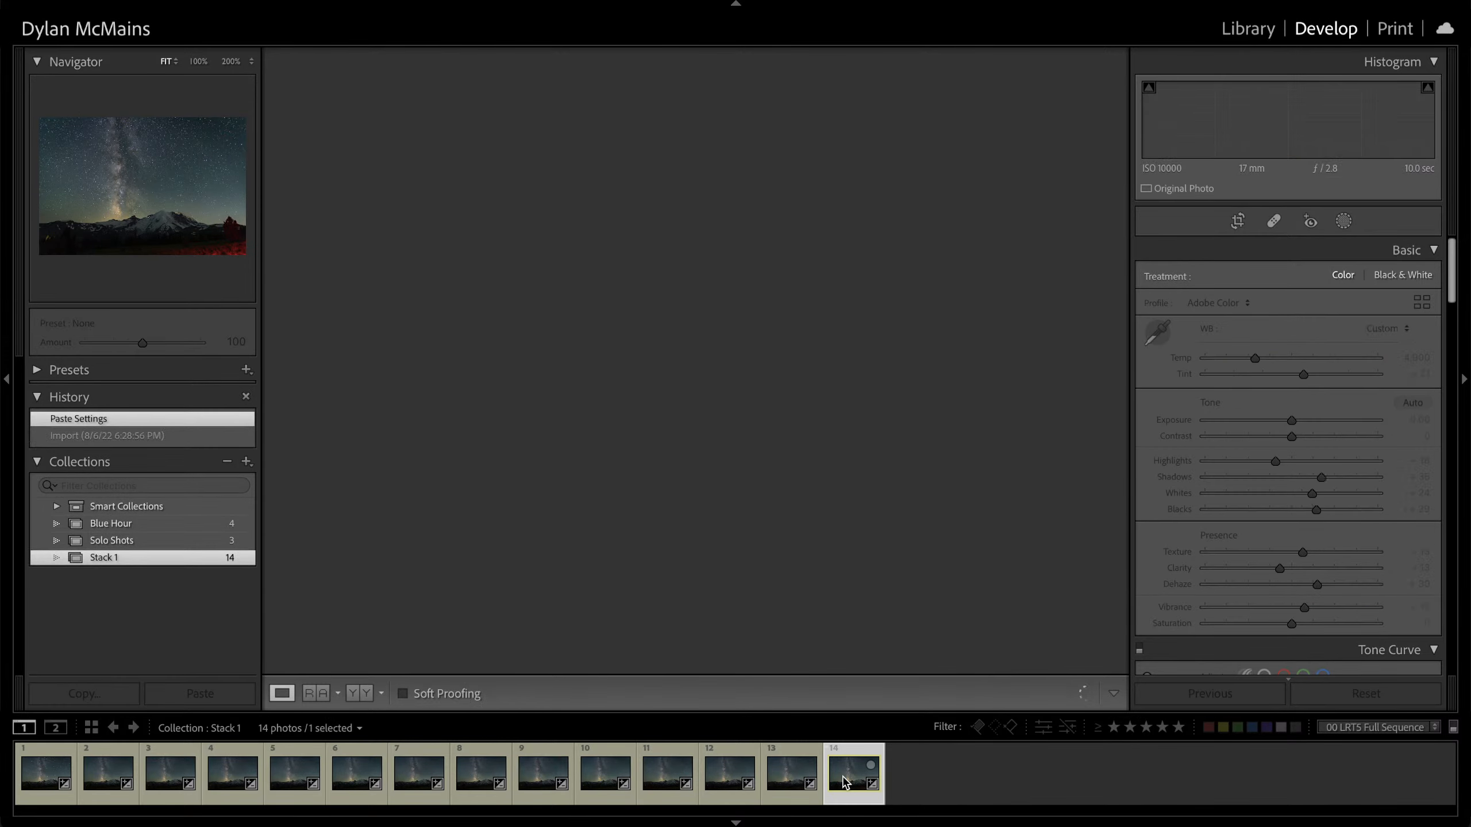
pyautogui.press('Left')
pyautogui.press('Left')
pyautogui.press('Left')
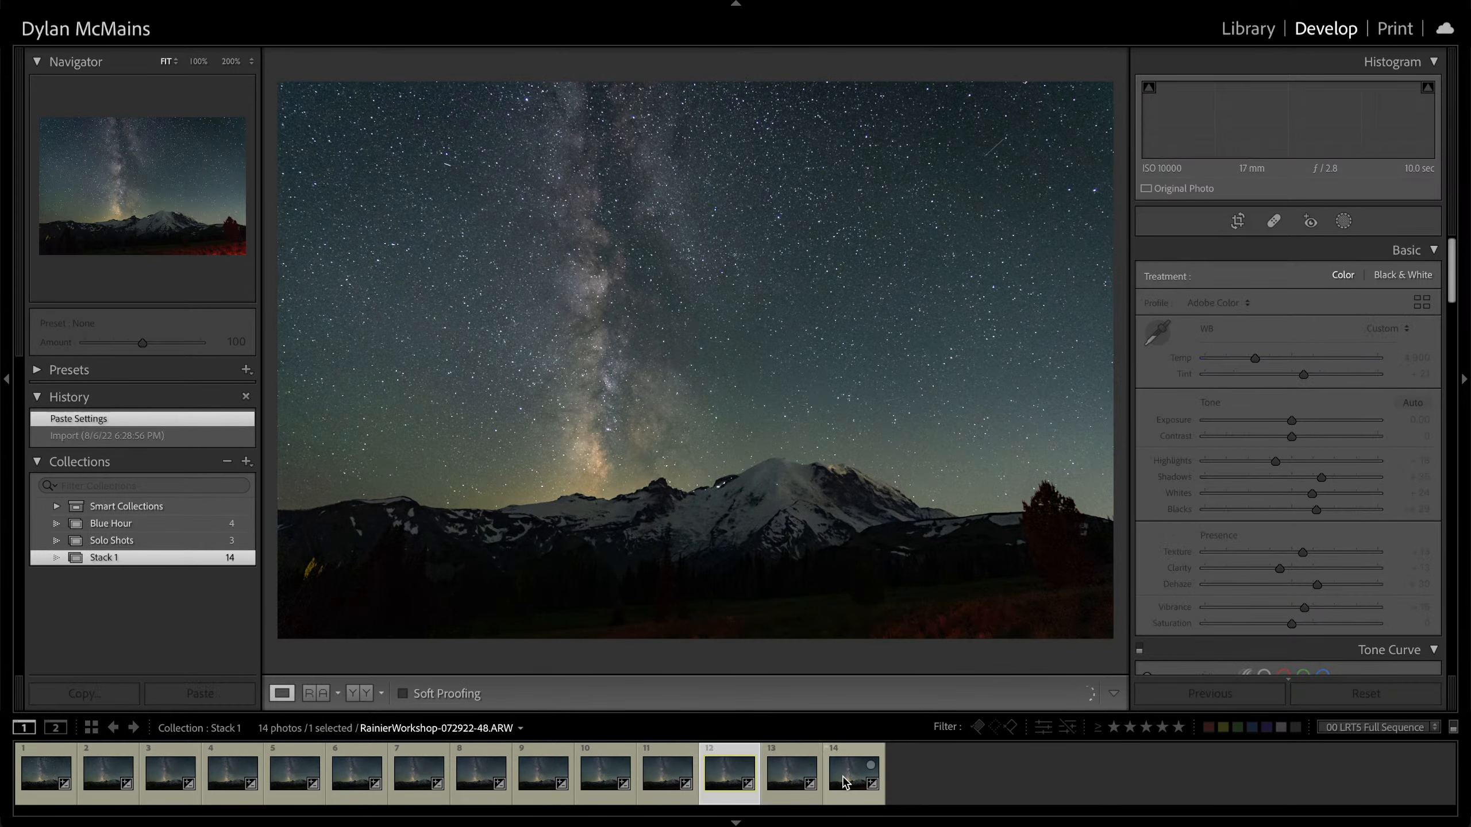
pyautogui.scroll(-15, 1172, 593)
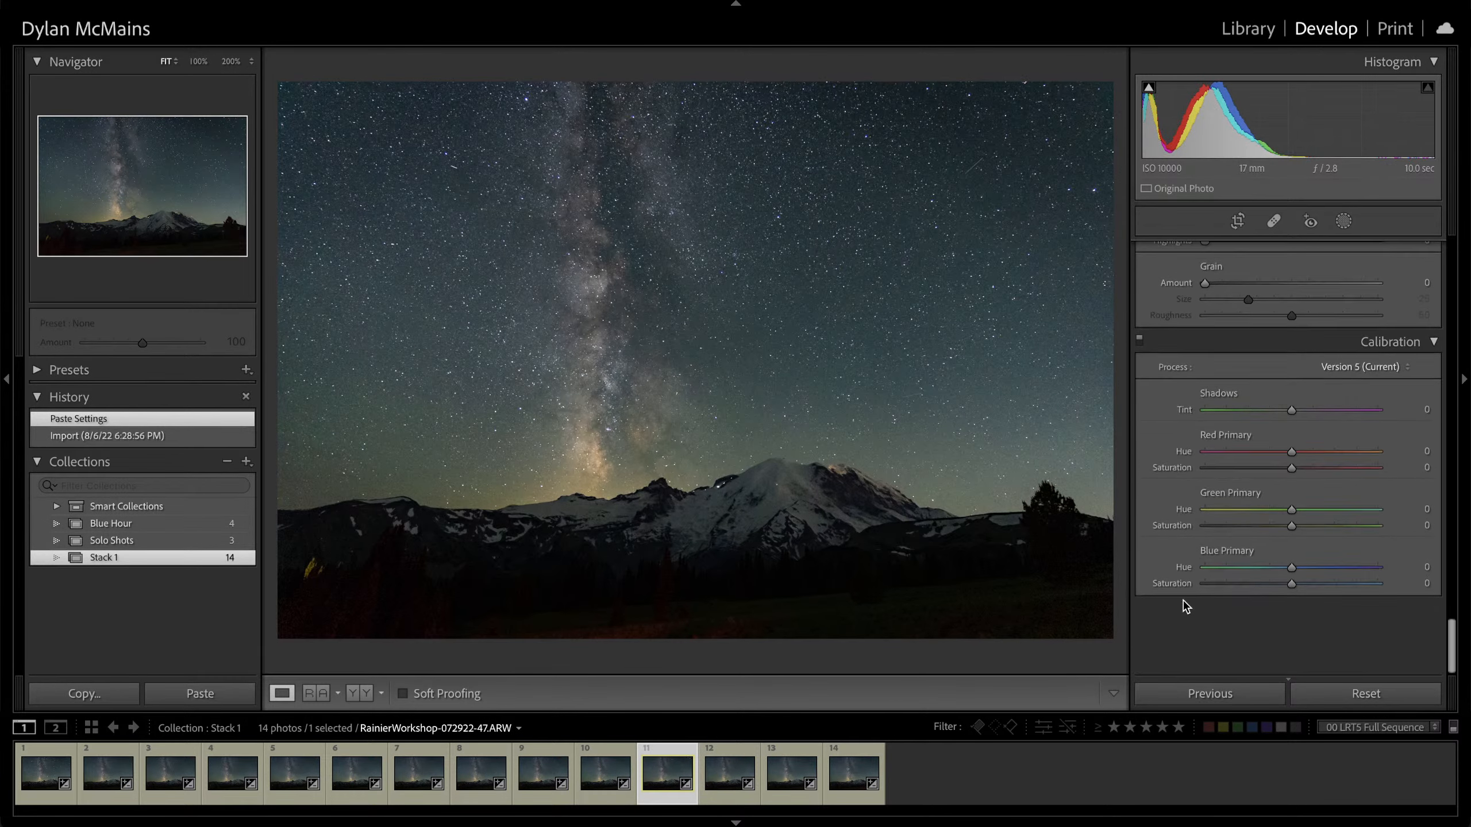
pyautogui.scroll(5, 1184, 603)
pyautogui.scroll(6, 1183, 604)
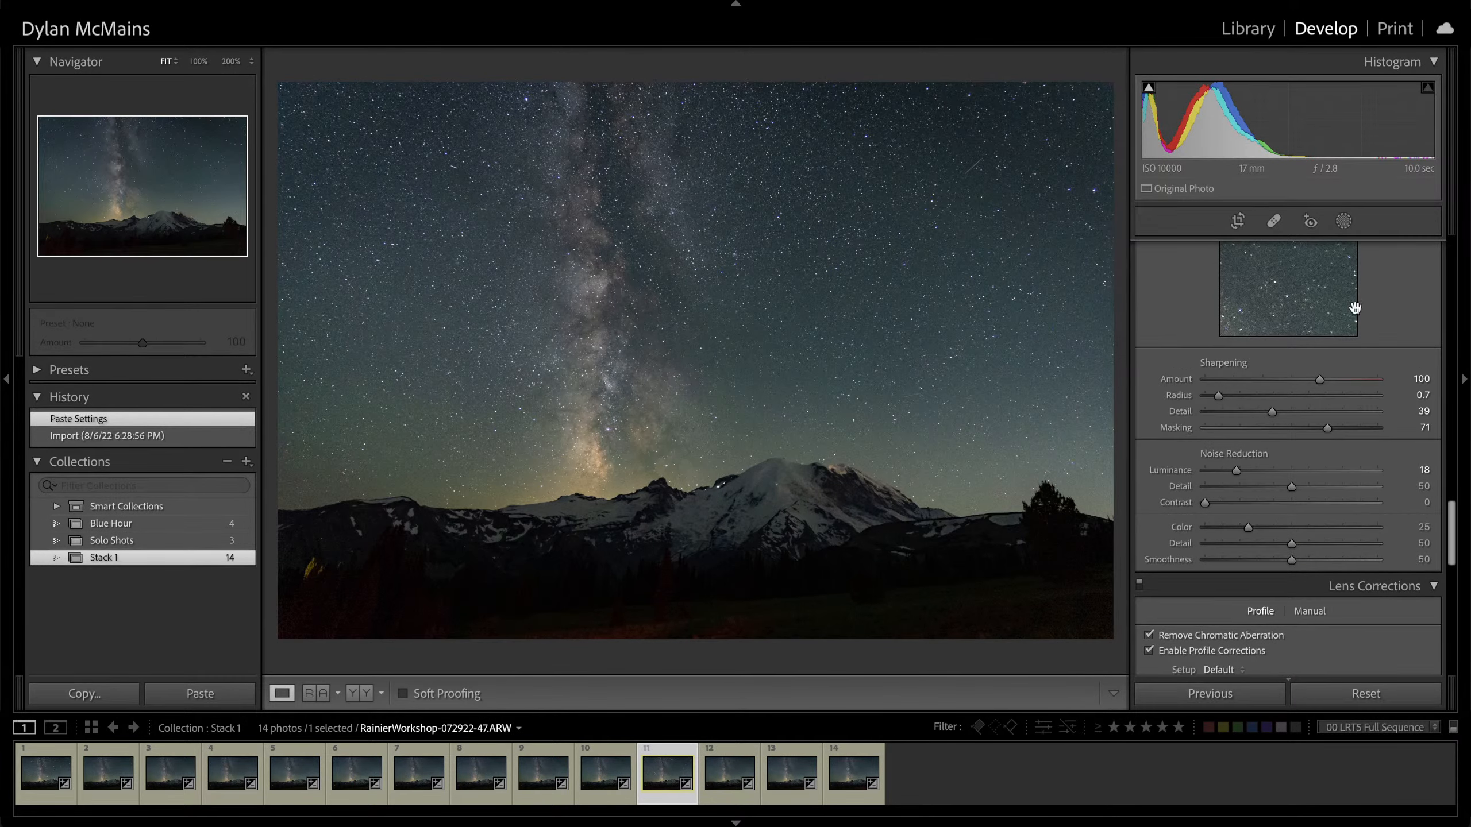
pyautogui.scroll(-6, 1235, 516)
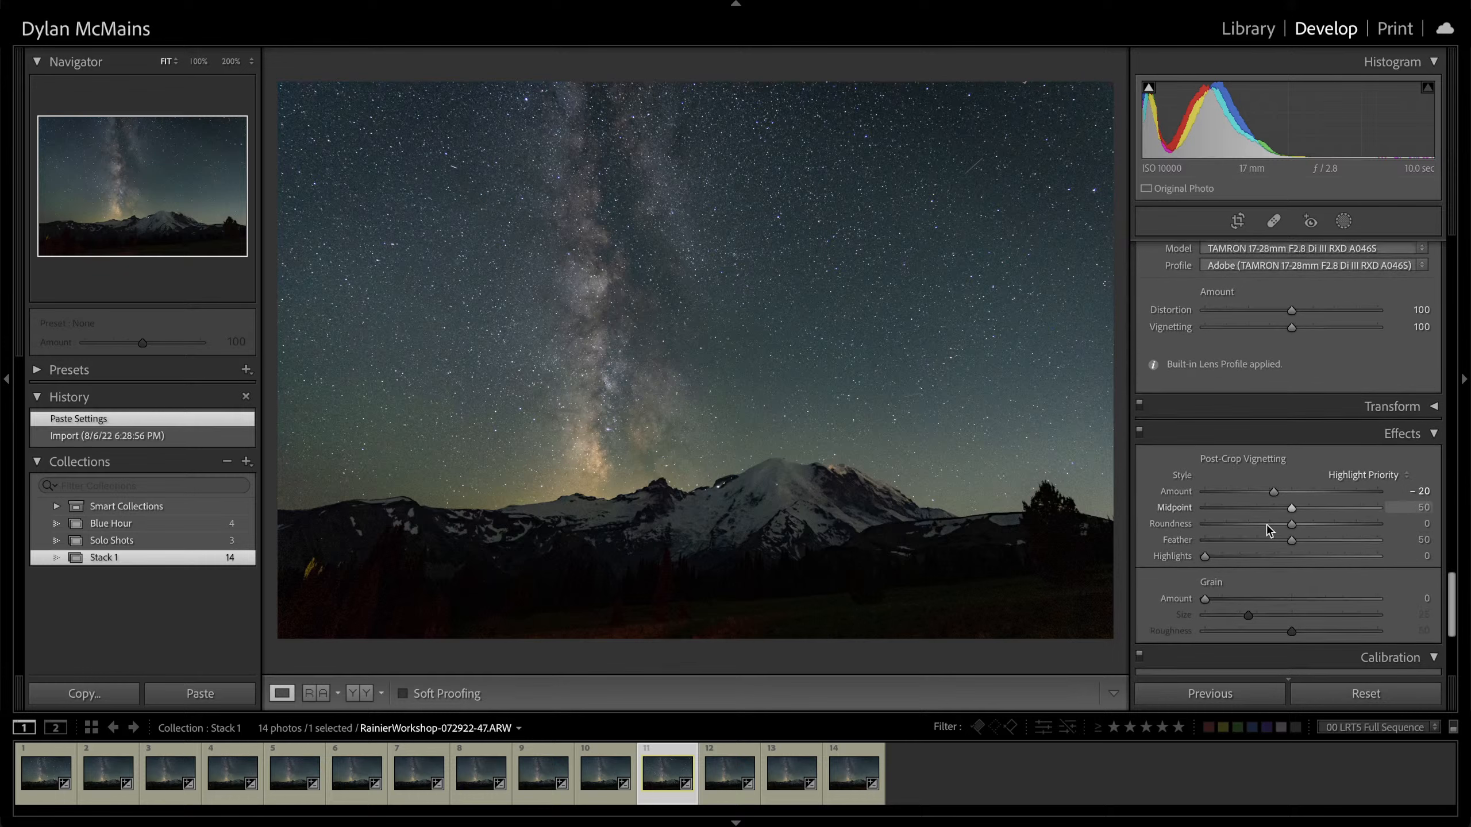
pyautogui.scroll(12, 1270, 481)
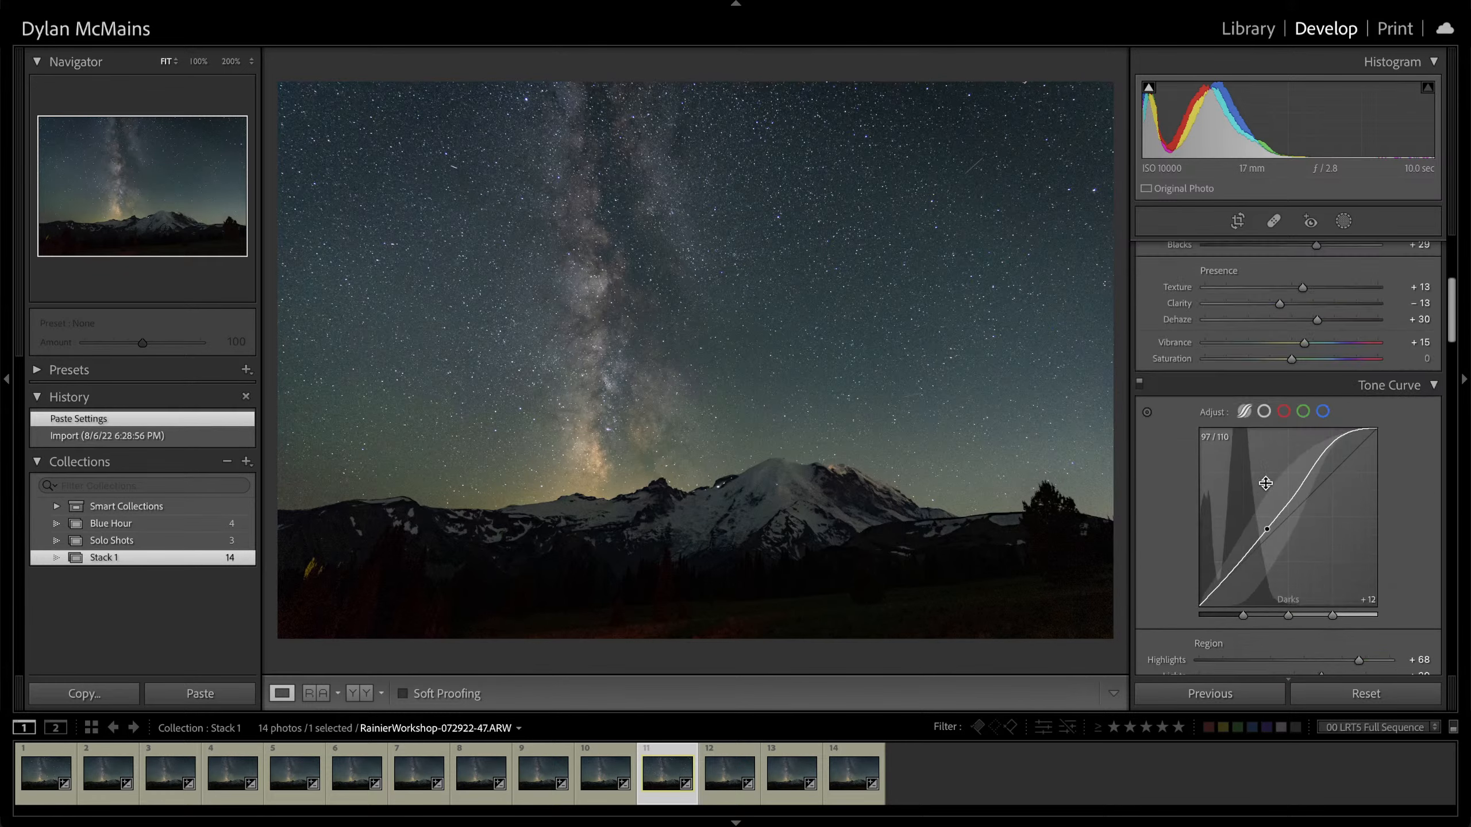
pyautogui.scroll(-1, 1270, 485)
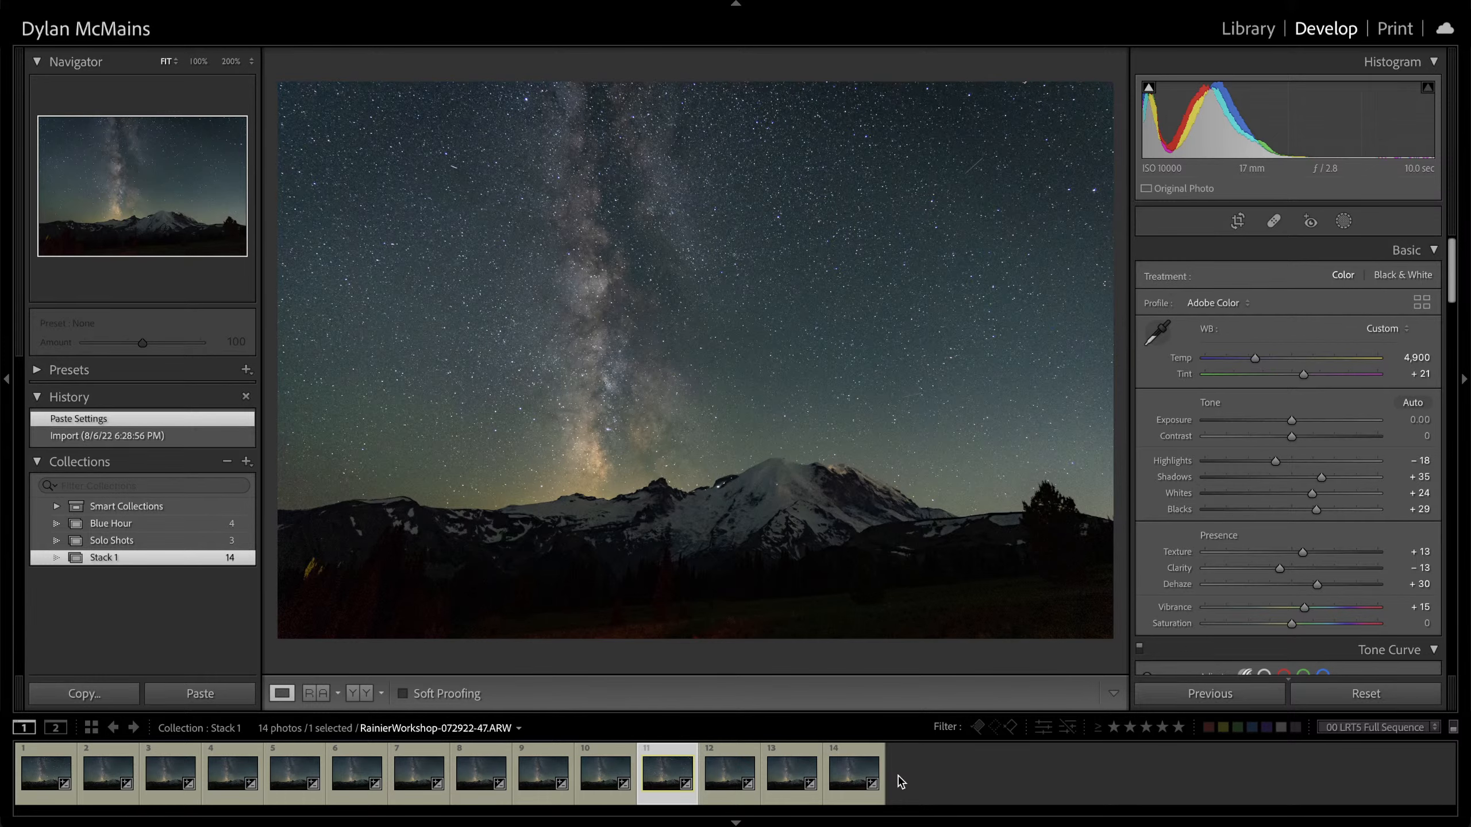
# Select all 14 Stack 1 photos in the Library grid and open their export settings
pyautogui.press('g')
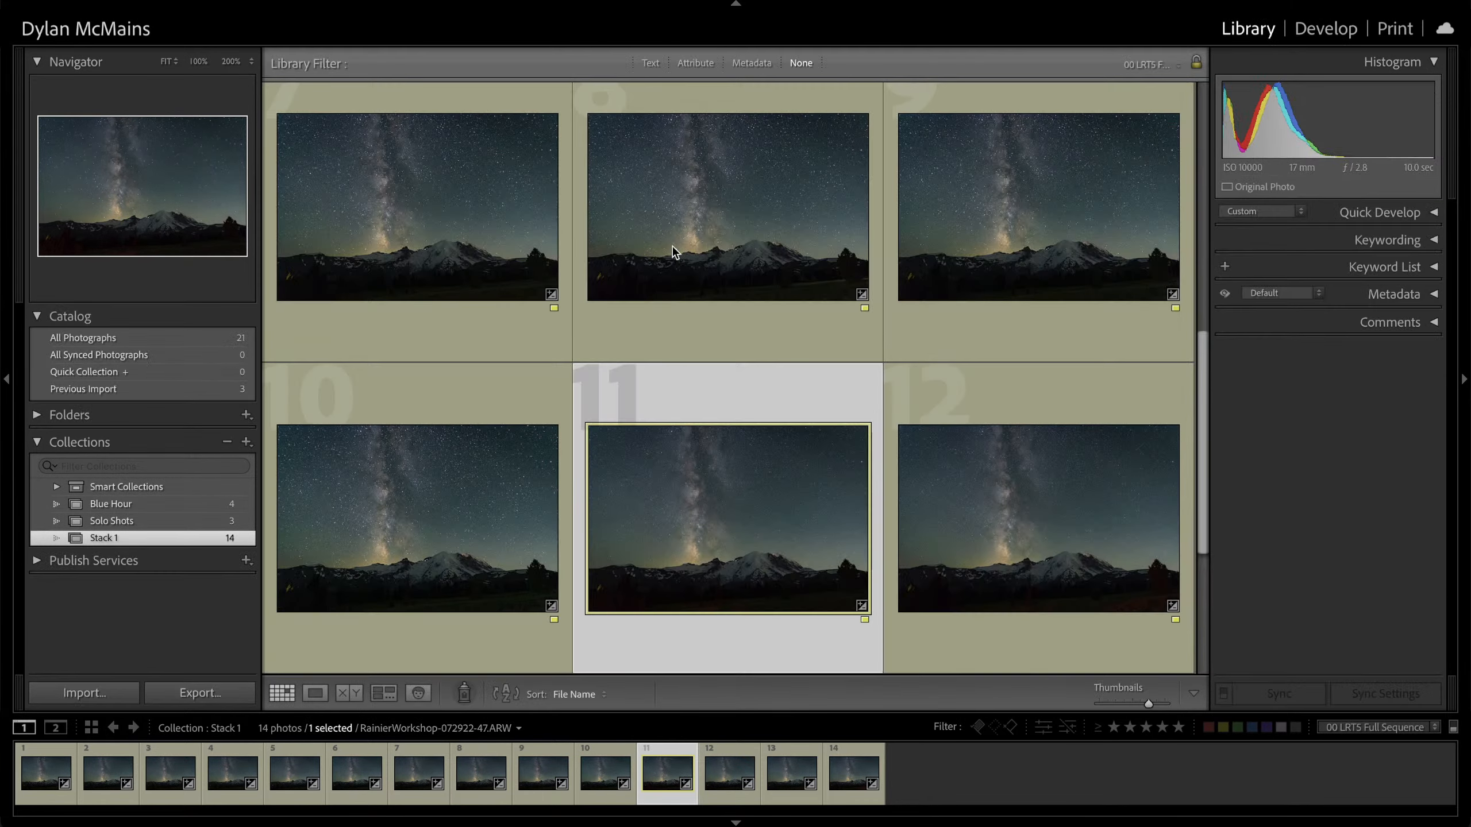
pyautogui.hotkey('ctrl', 'a')
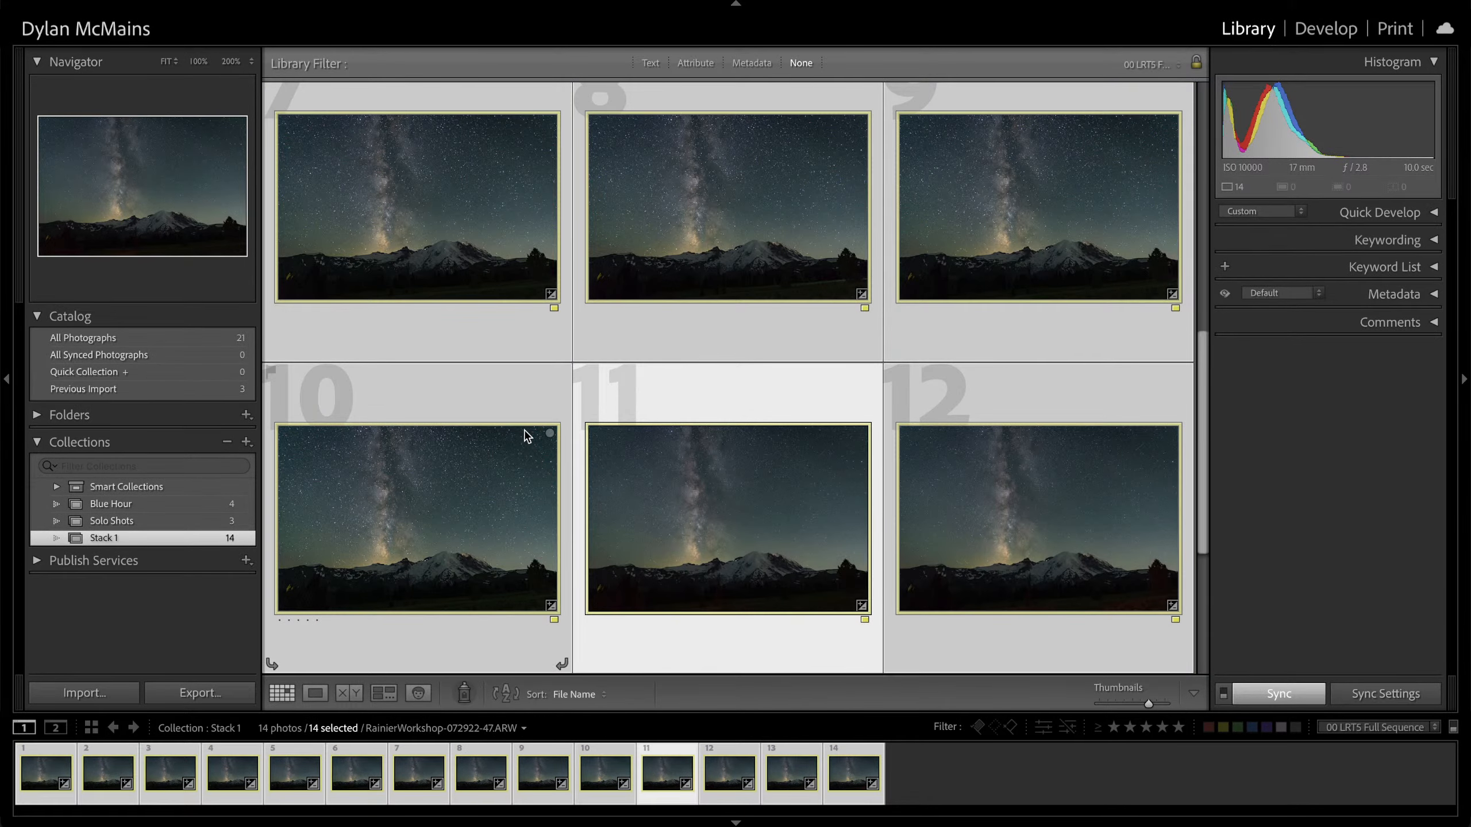
pyautogui.click(191, 693)
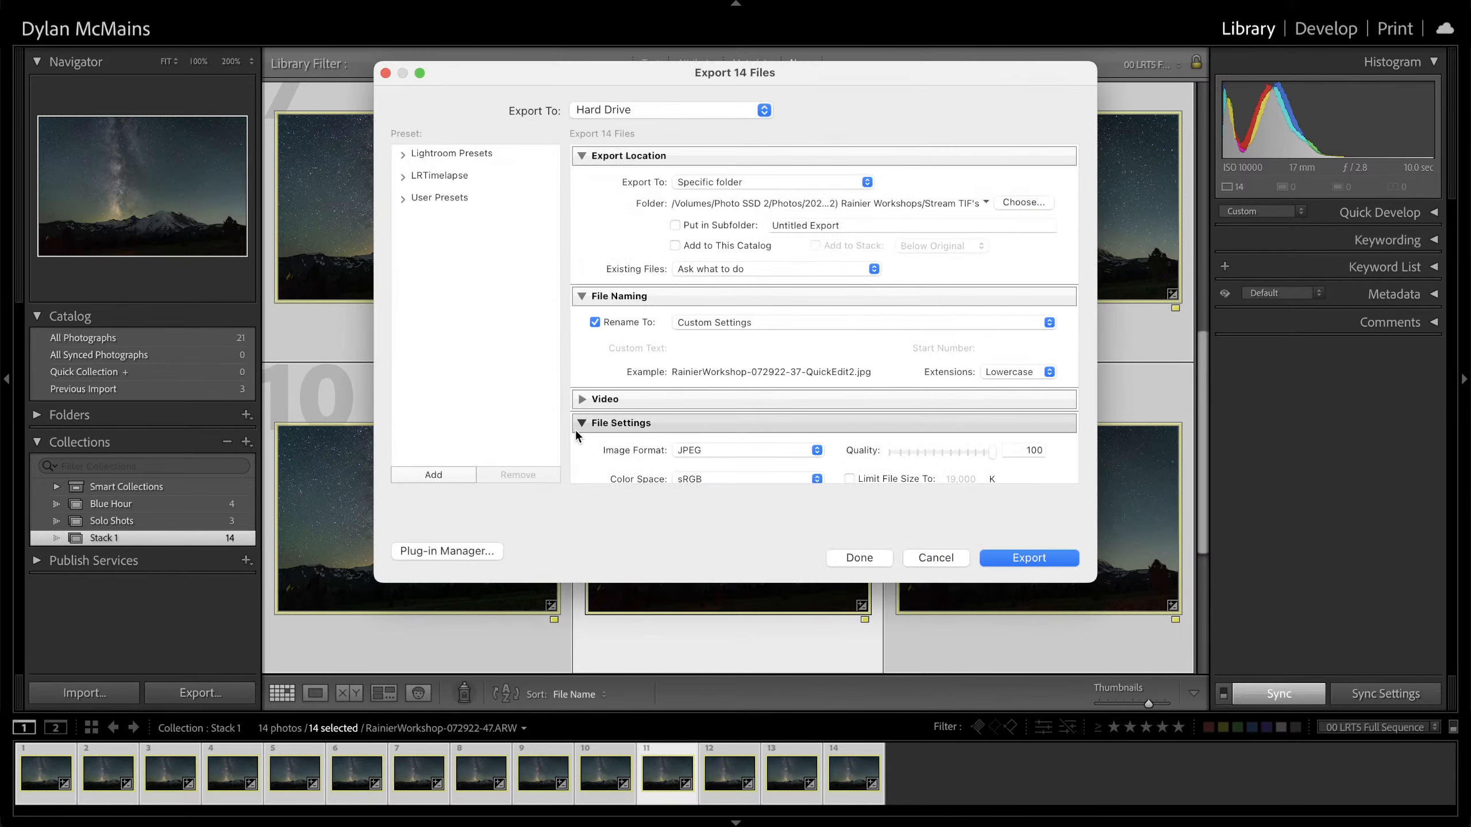
# Replace the export's custom filename template with the text StreamTIF followed by Sequence # (01), and save the template
pyautogui.click(769, 325)
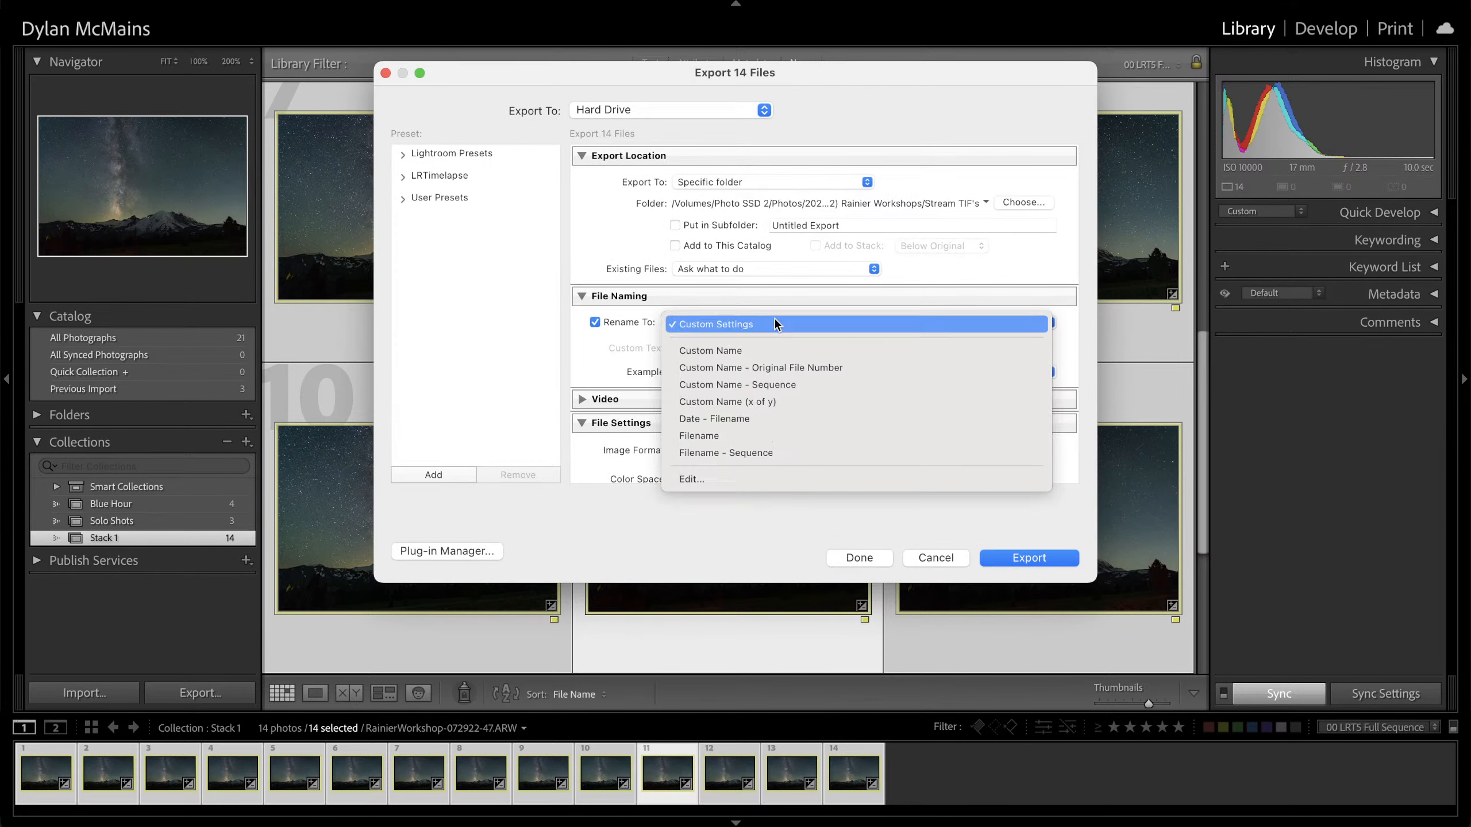
pyautogui.click(772, 481)
pyautogui.press('super+a')
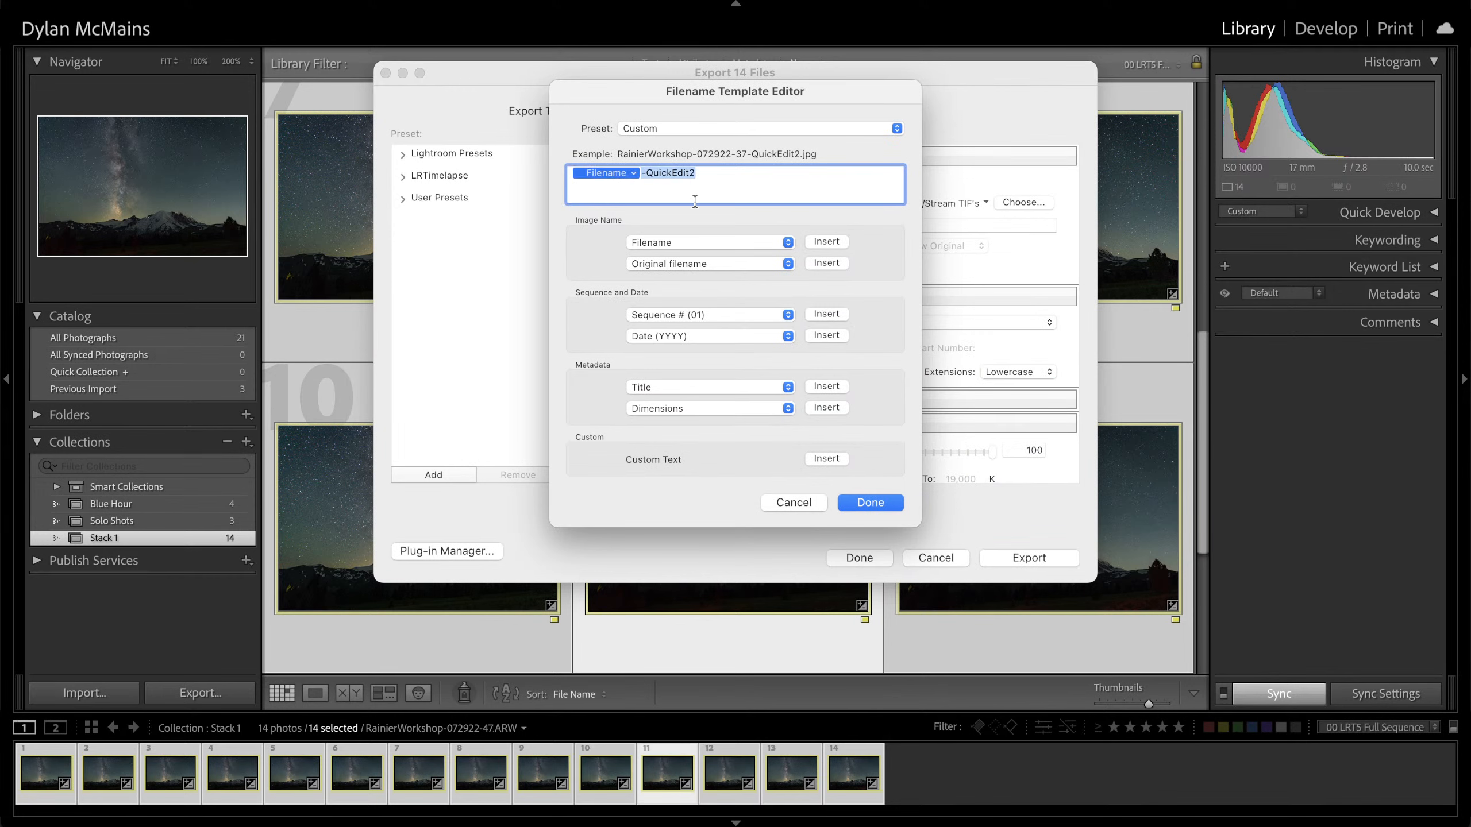
pyautogui.press('BackSpace')
pyautogui.write('StreamTF')
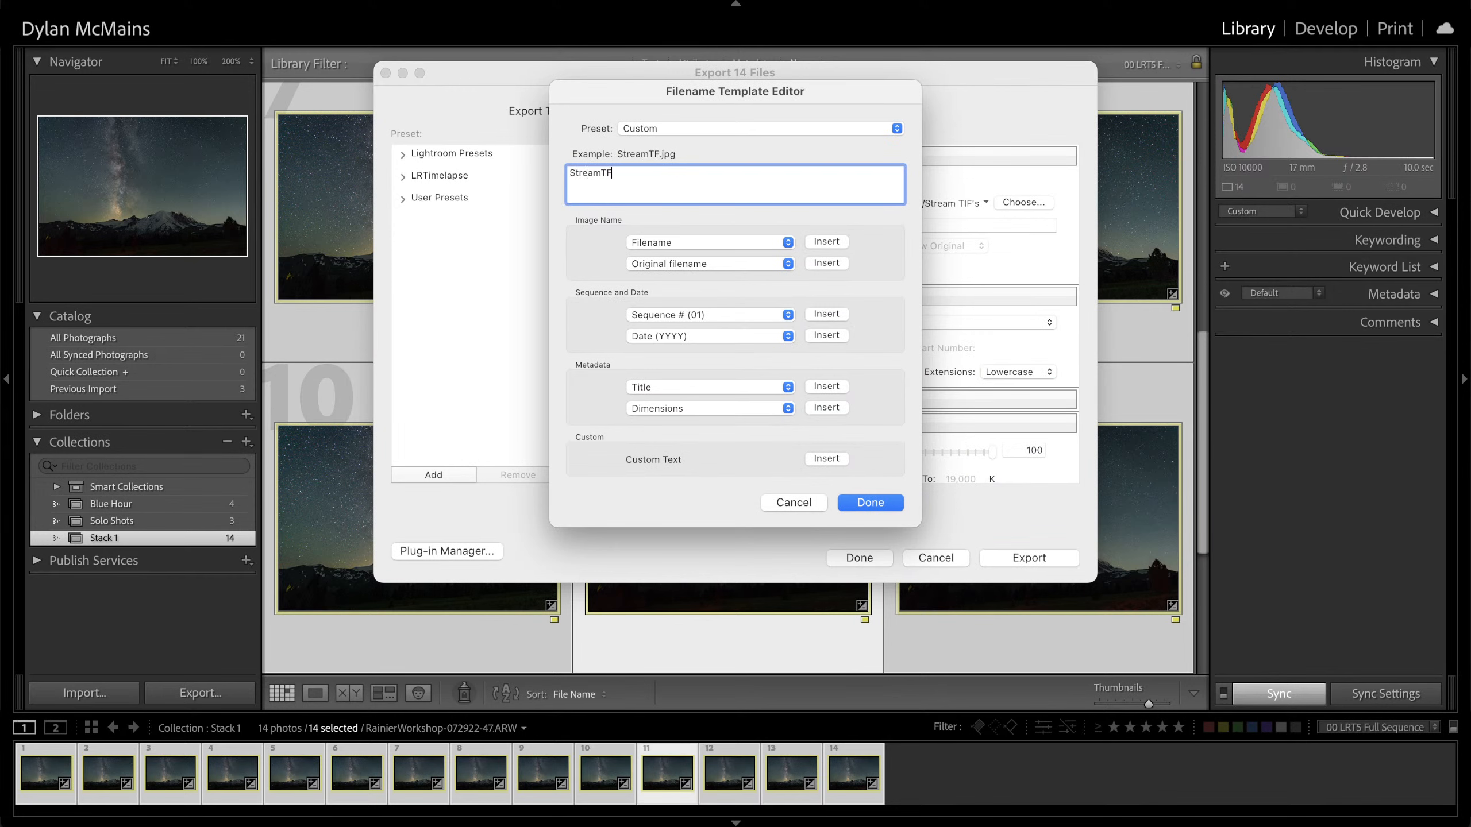
pyautogui.press('BackSpace')
pyautogui.write('IF')
pyautogui.click(826, 314)
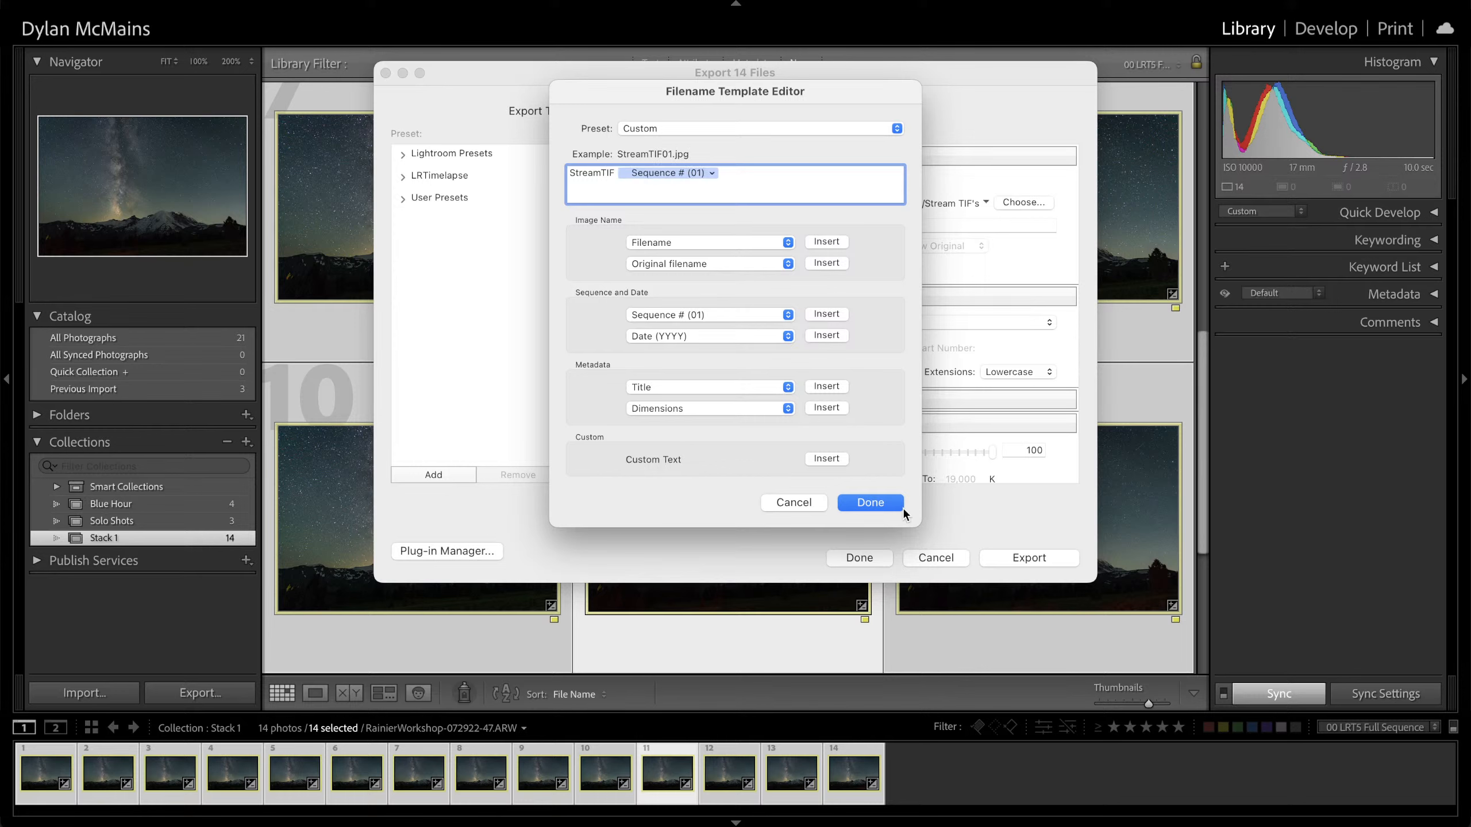
pyautogui.click(879, 501)
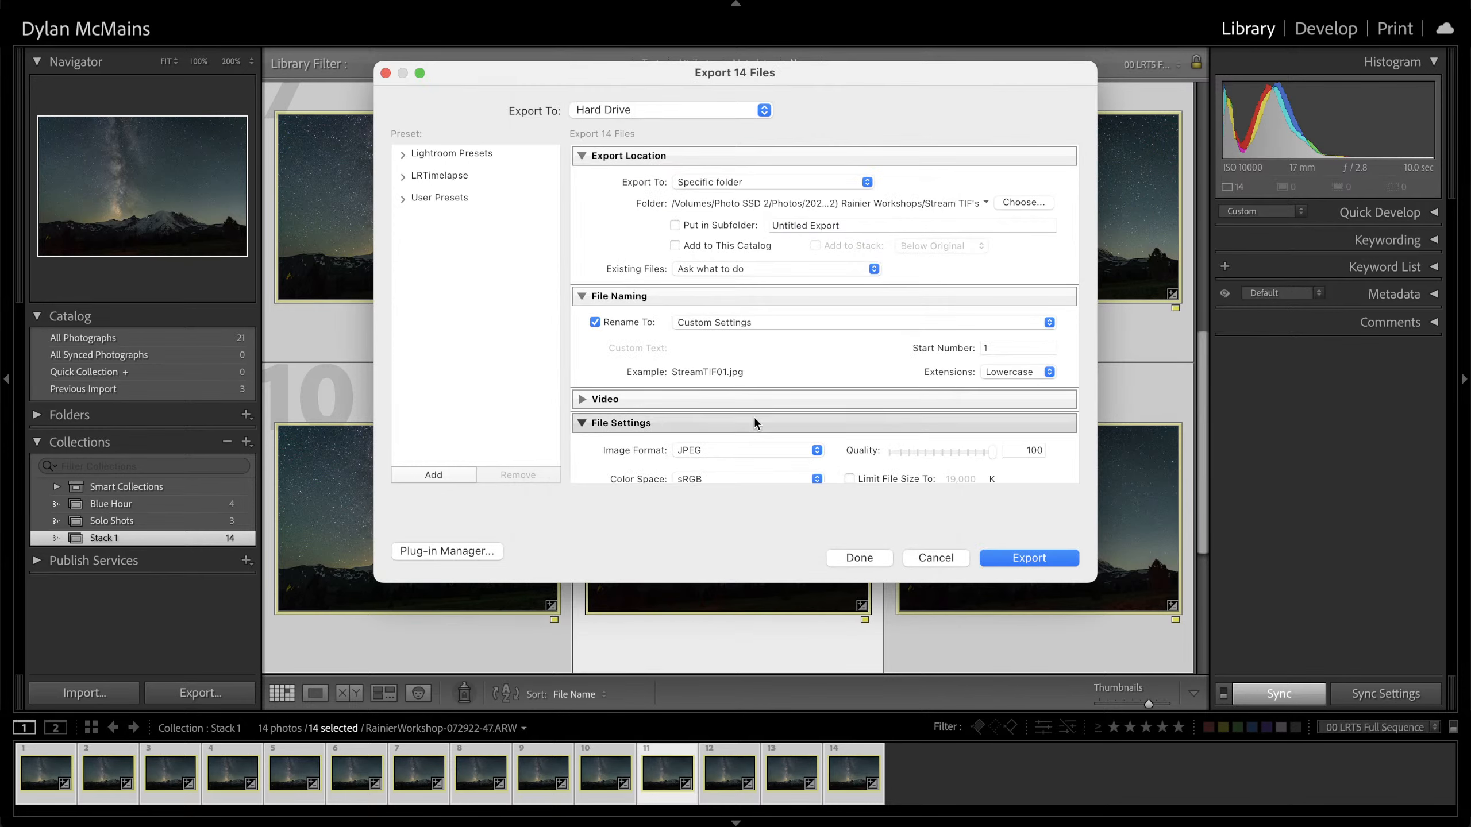
# Insert a hyphen between StreamTIF and the sequence number in the filename template and save it
pyautogui.click(752, 322)
pyautogui.click(745, 477)
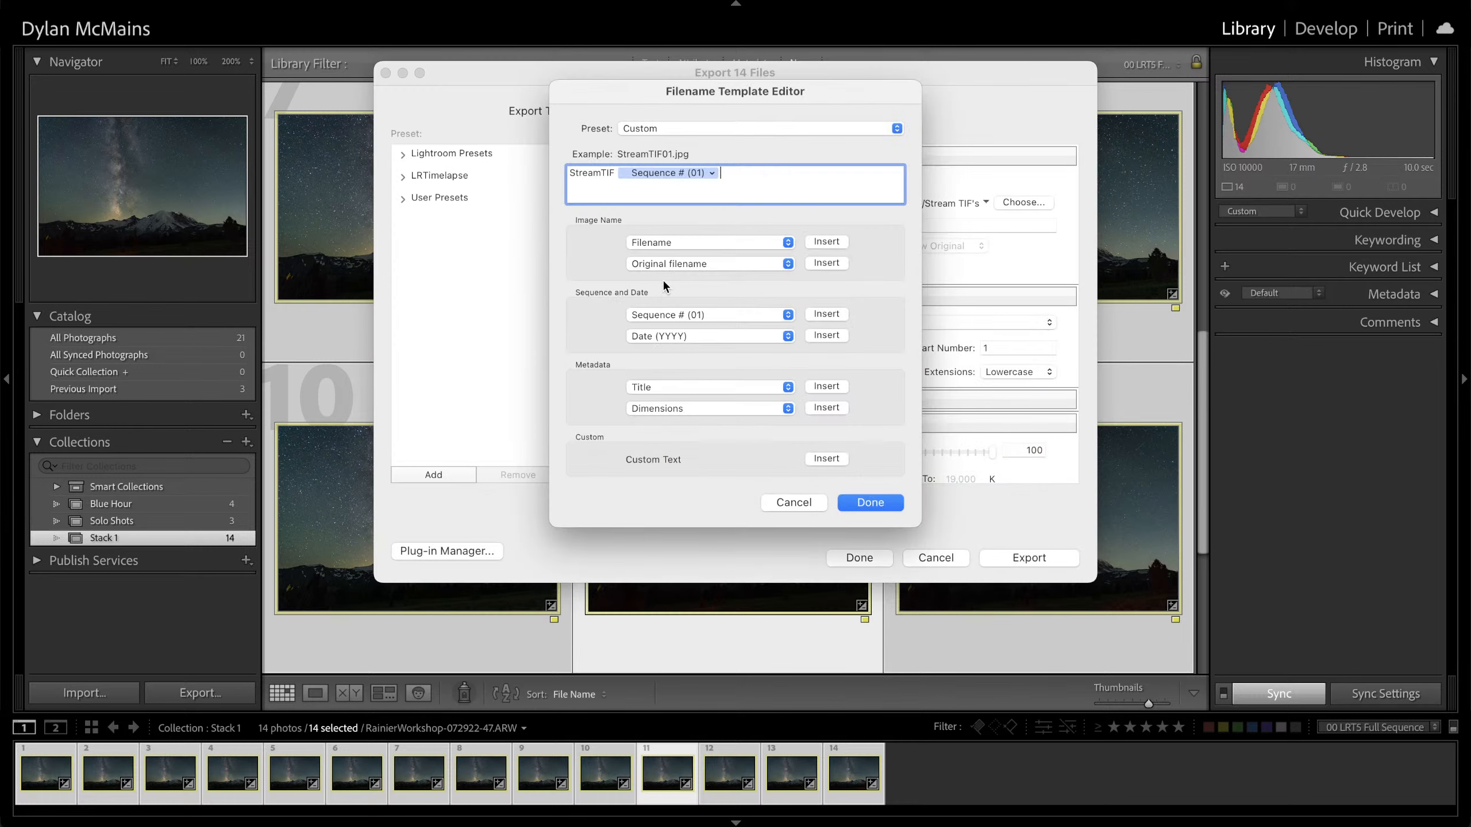
pyautogui.click(623, 171)
pyautogui.write('-')
pyautogui.click(868, 502)
# Turn off output sharpening for the export and set the image format to TIFF
pyautogui.scroll(-5, 694, 398)
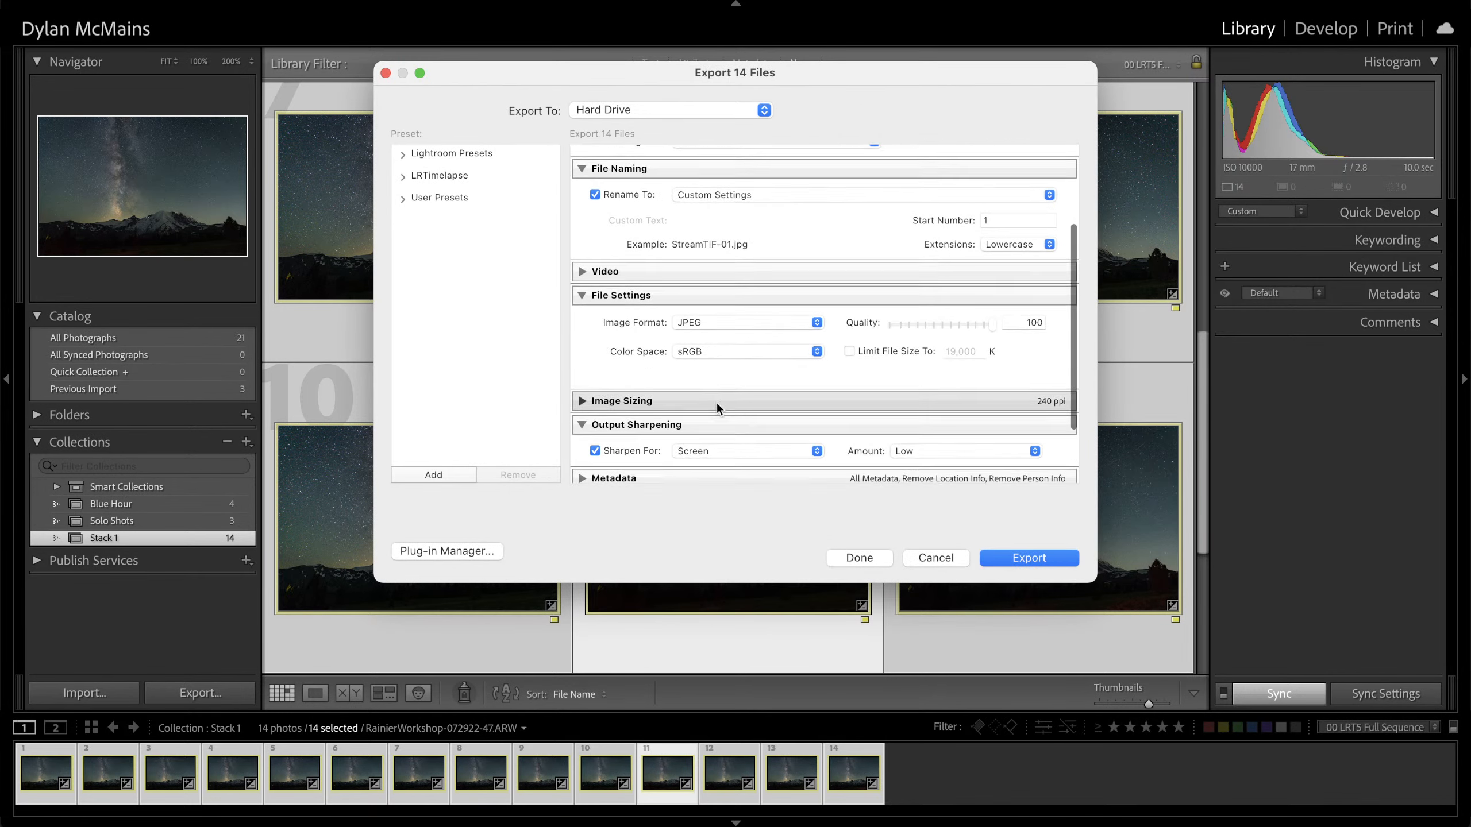
pyautogui.click(613, 410)
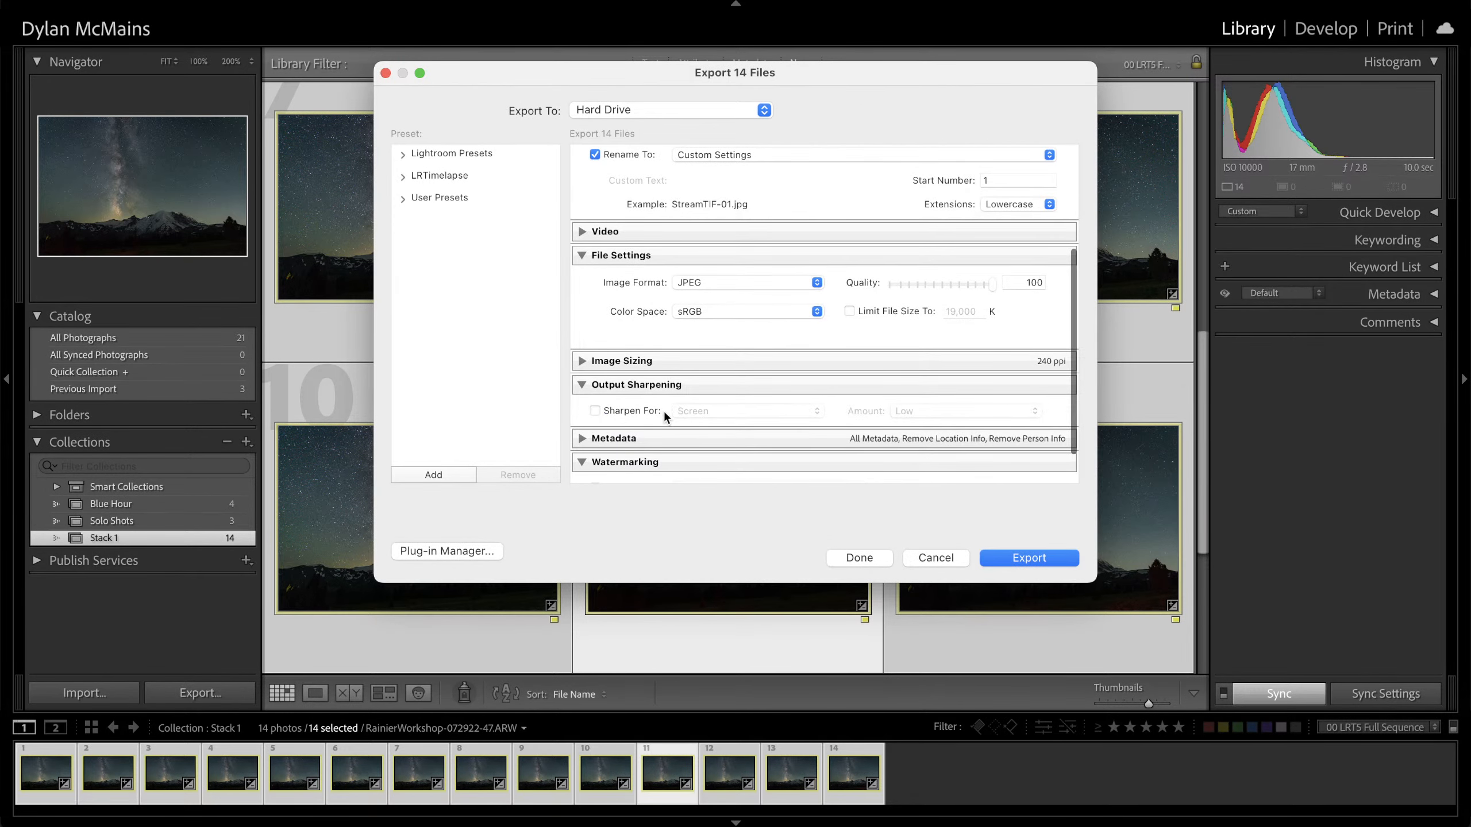
pyautogui.click(719, 285)
pyautogui.click(717, 315)
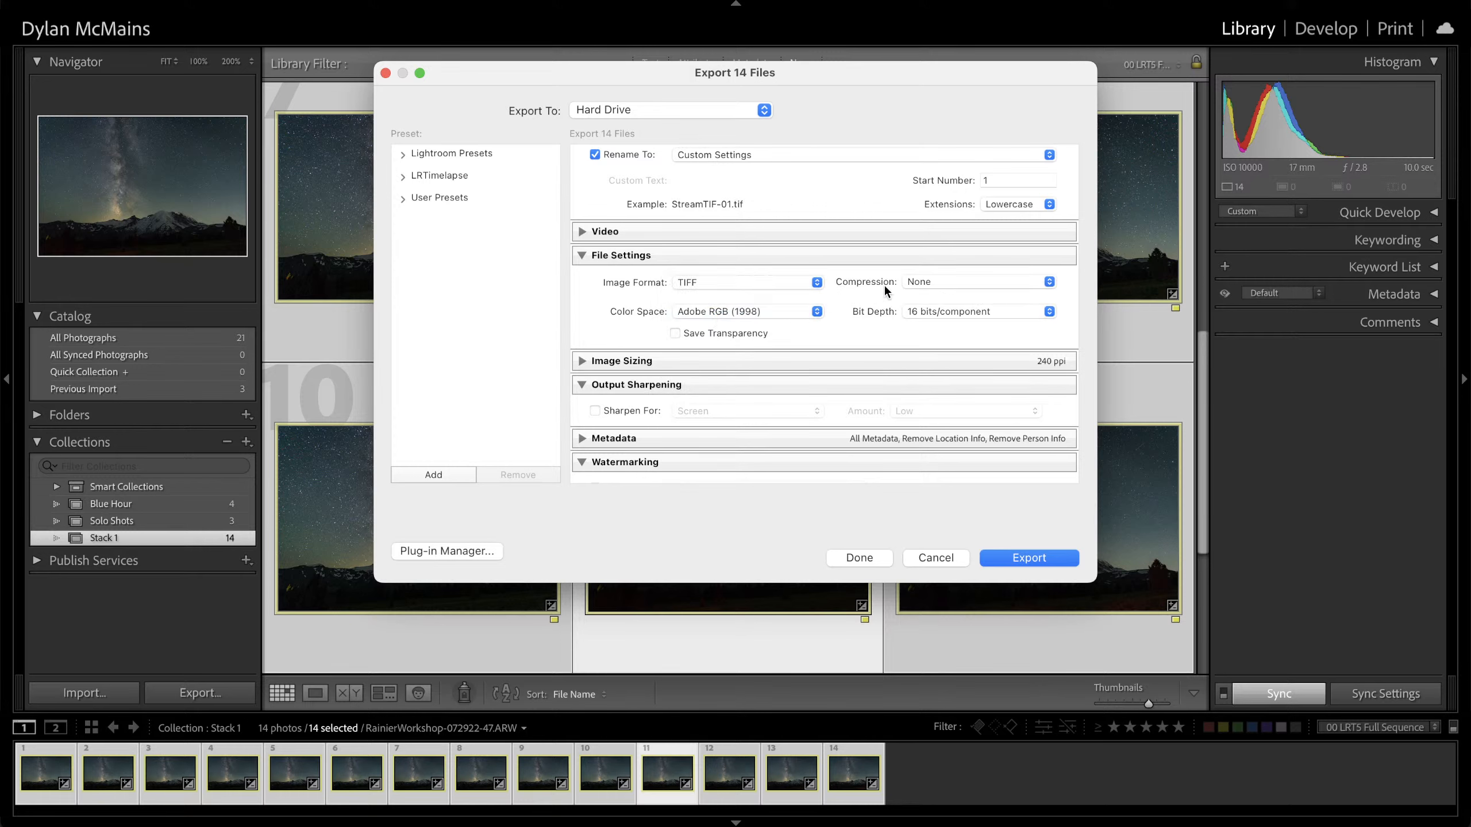
# Check the TIFF color space and bit depth options, keeping Adobe RGB (1998) and 16 bits/component
pyautogui.click(702, 313)
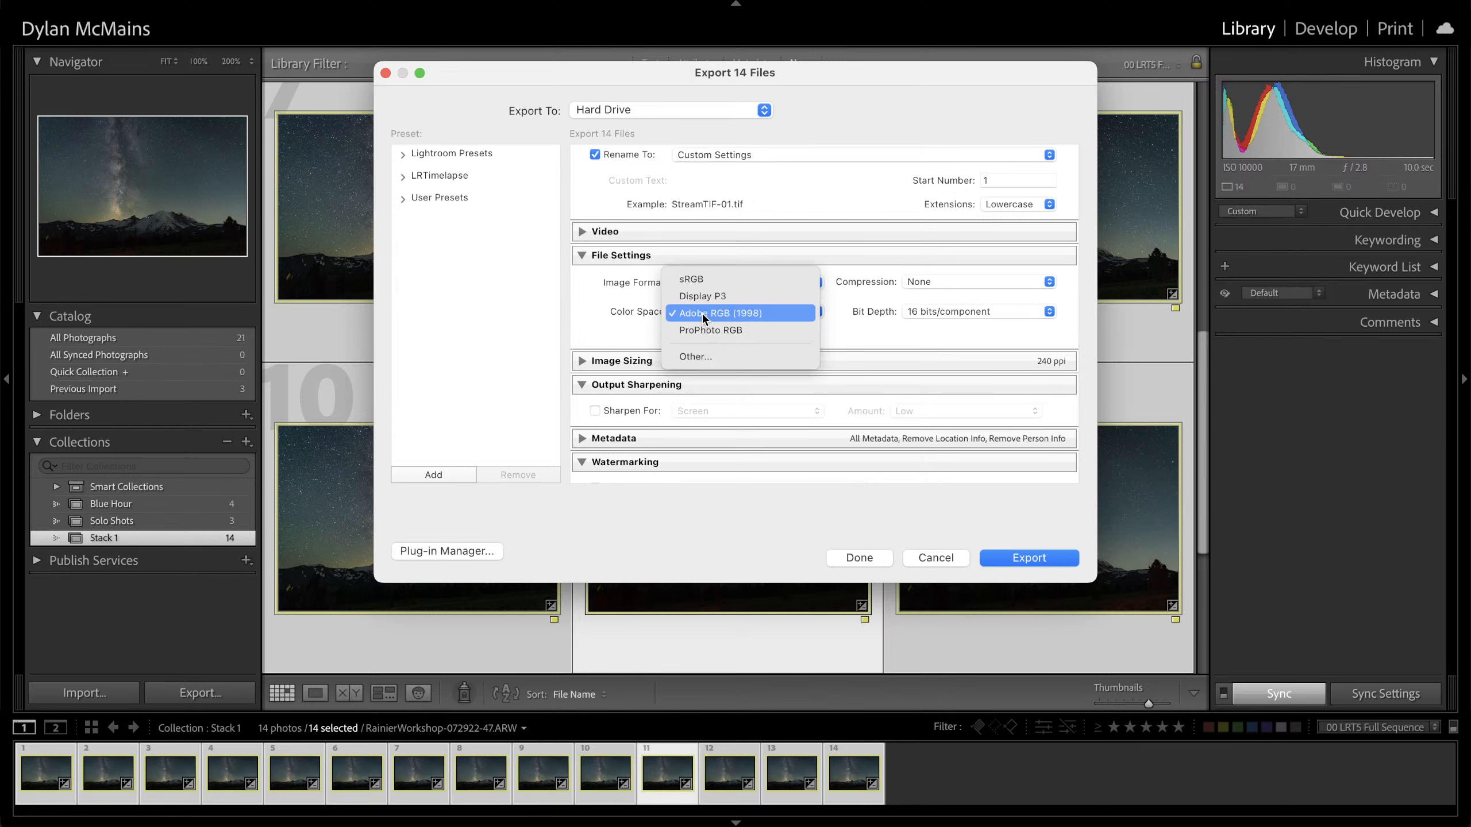
pyautogui.click(733, 313)
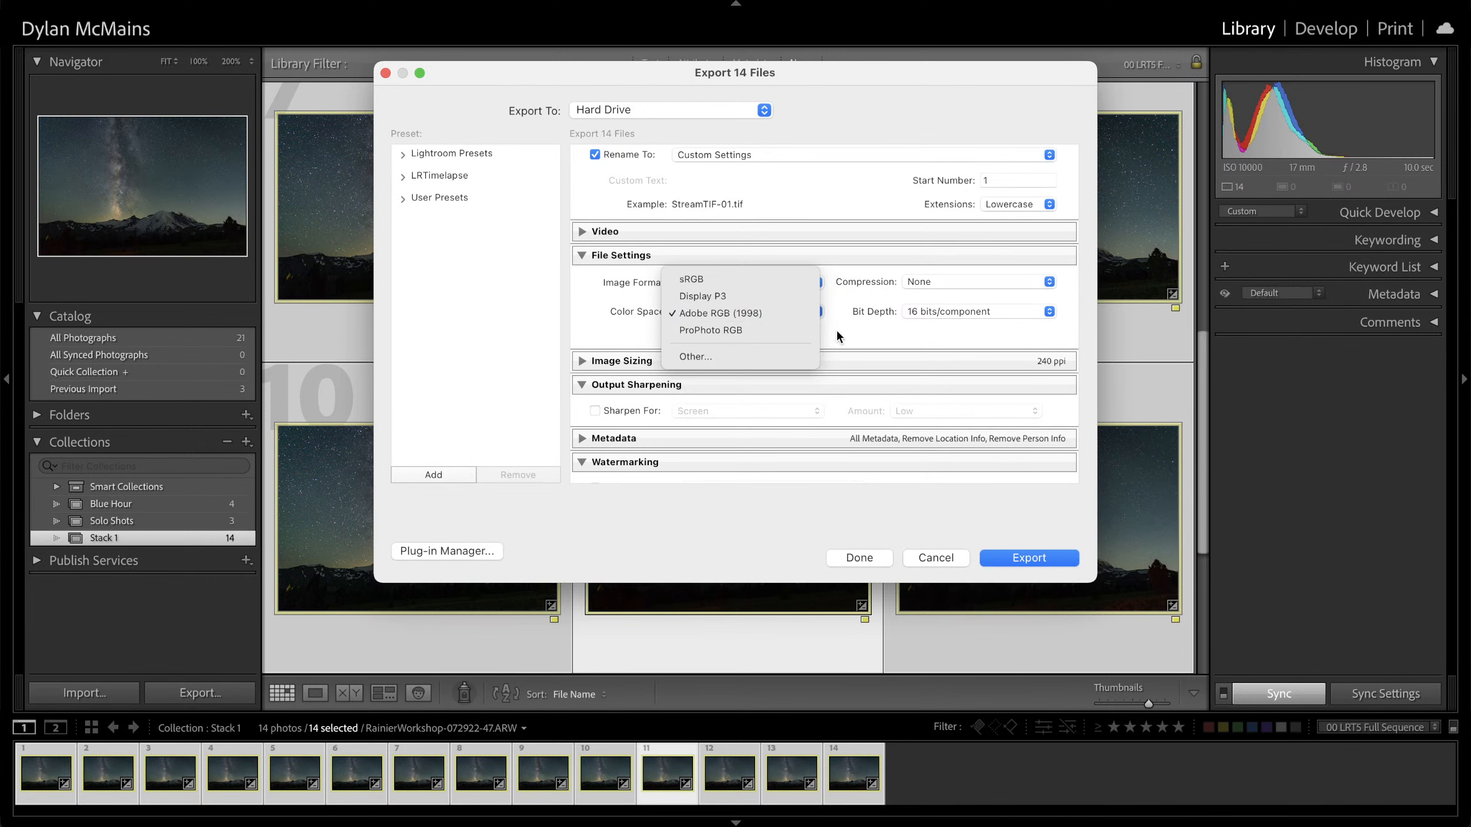
pyautogui.click(931, 311)
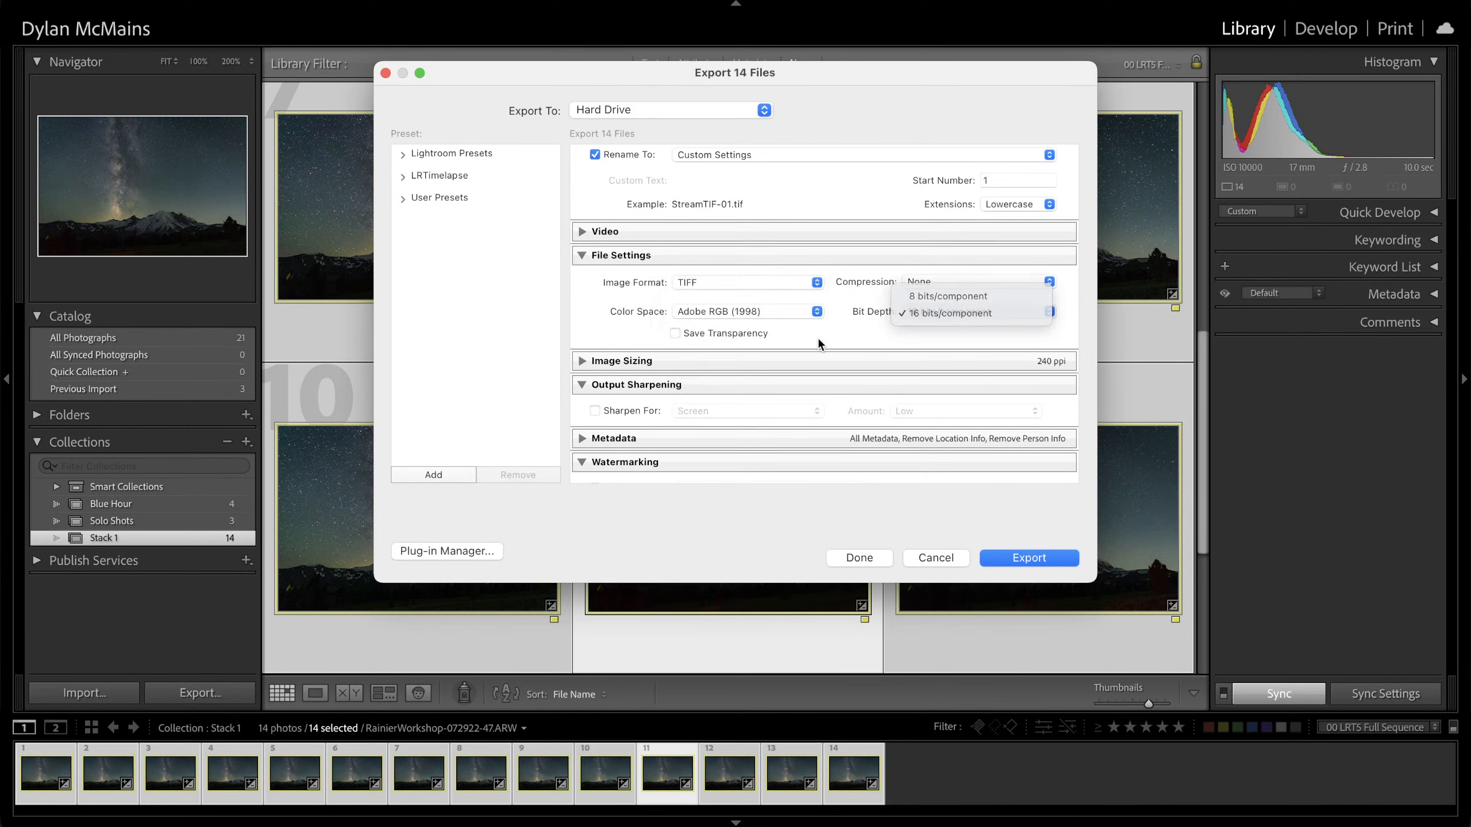
pyautogui.click(991, 316)
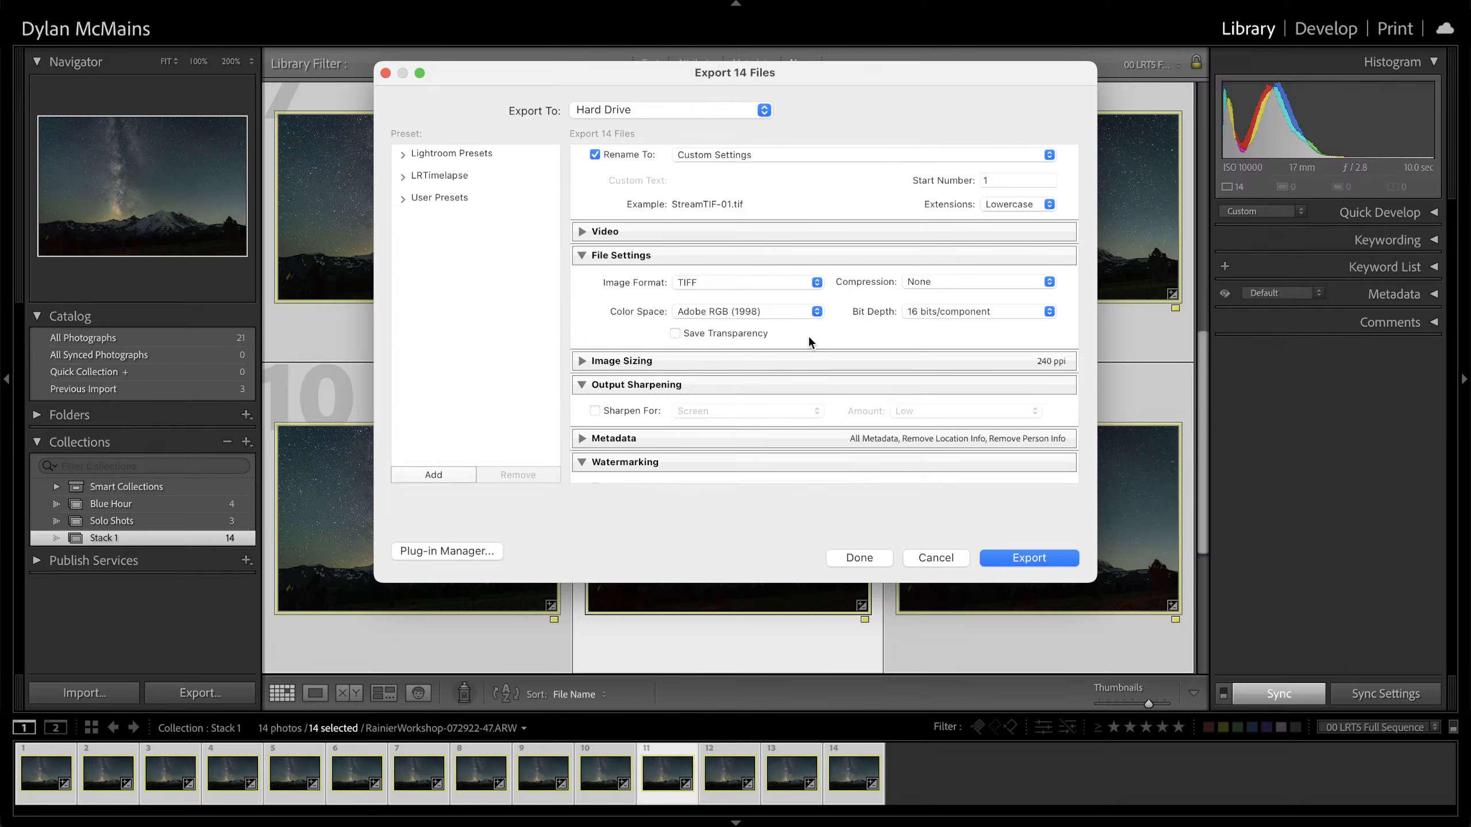
# Review the remaining export settings and export the 14 photos to the Stream TIF's folder
pyautogui.scroll(-2, 808, 334)
pyautogui.scroll(5, 808, 335)
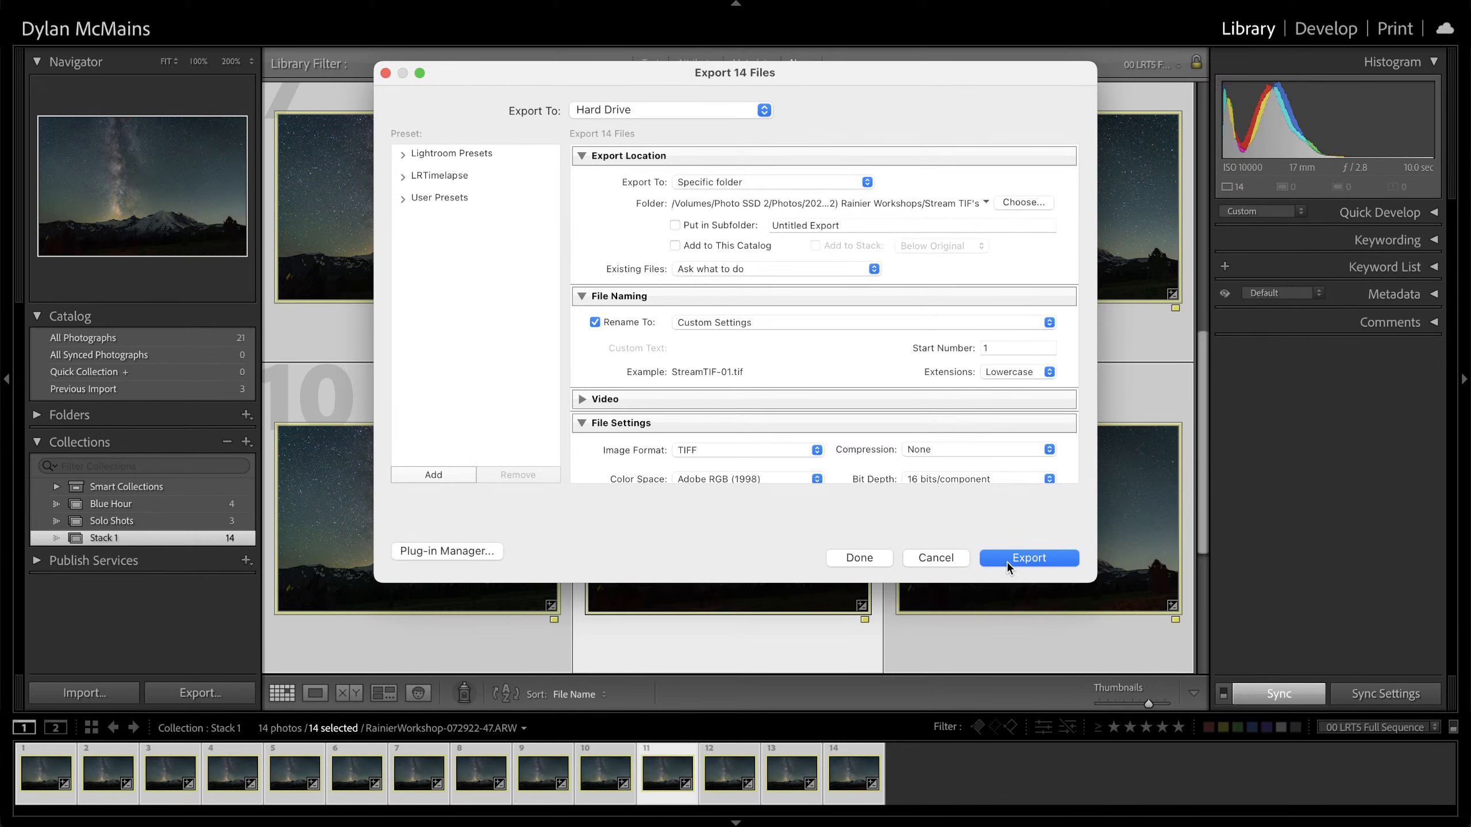
pyautogui.click(1028, 557)
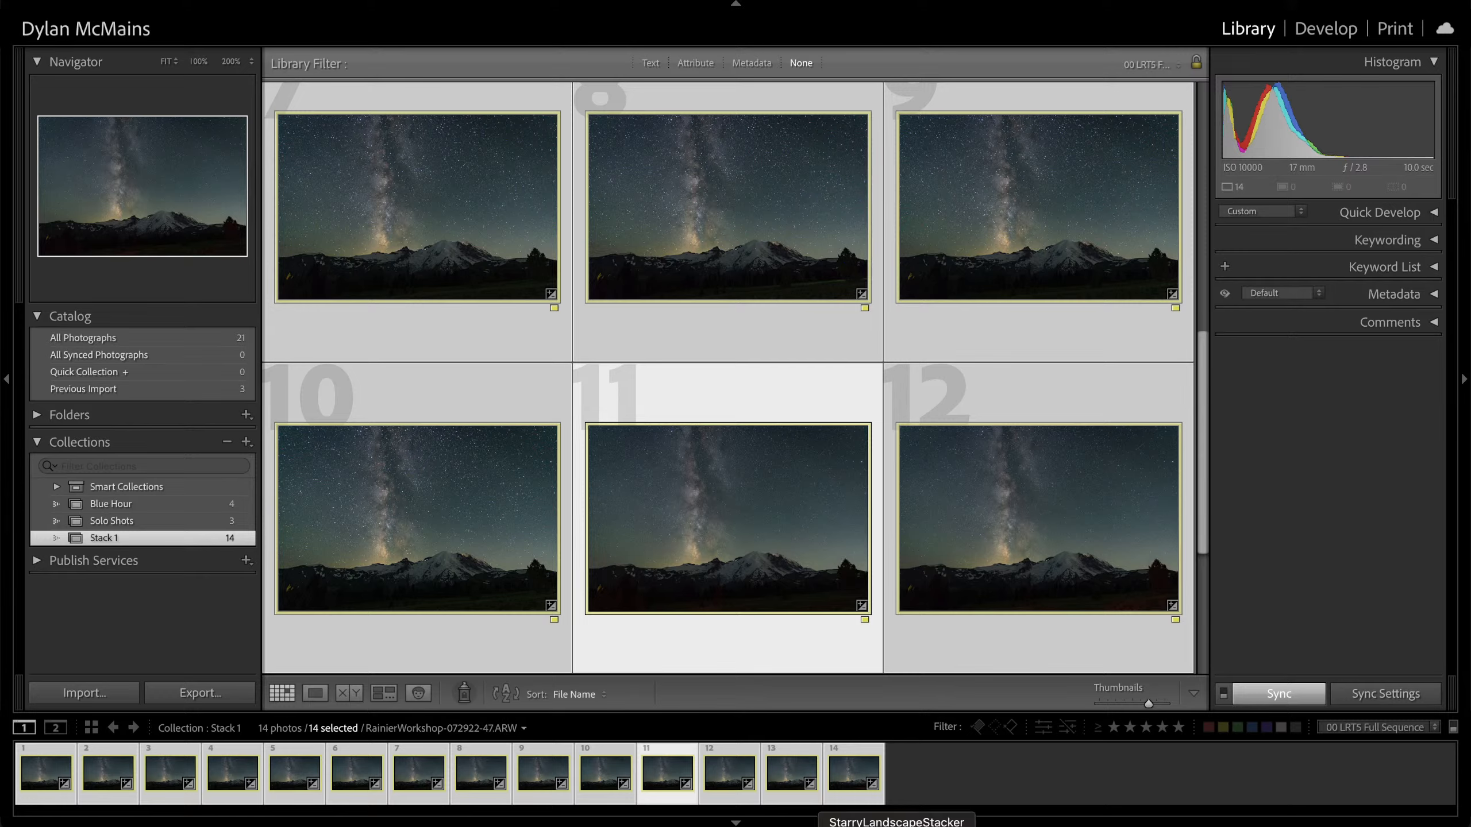
# Switch to Starry Landscape Stacker and browse to the Stream TIF's folder beside the Edited and Raw folders
pyautogui.click(896, 826)
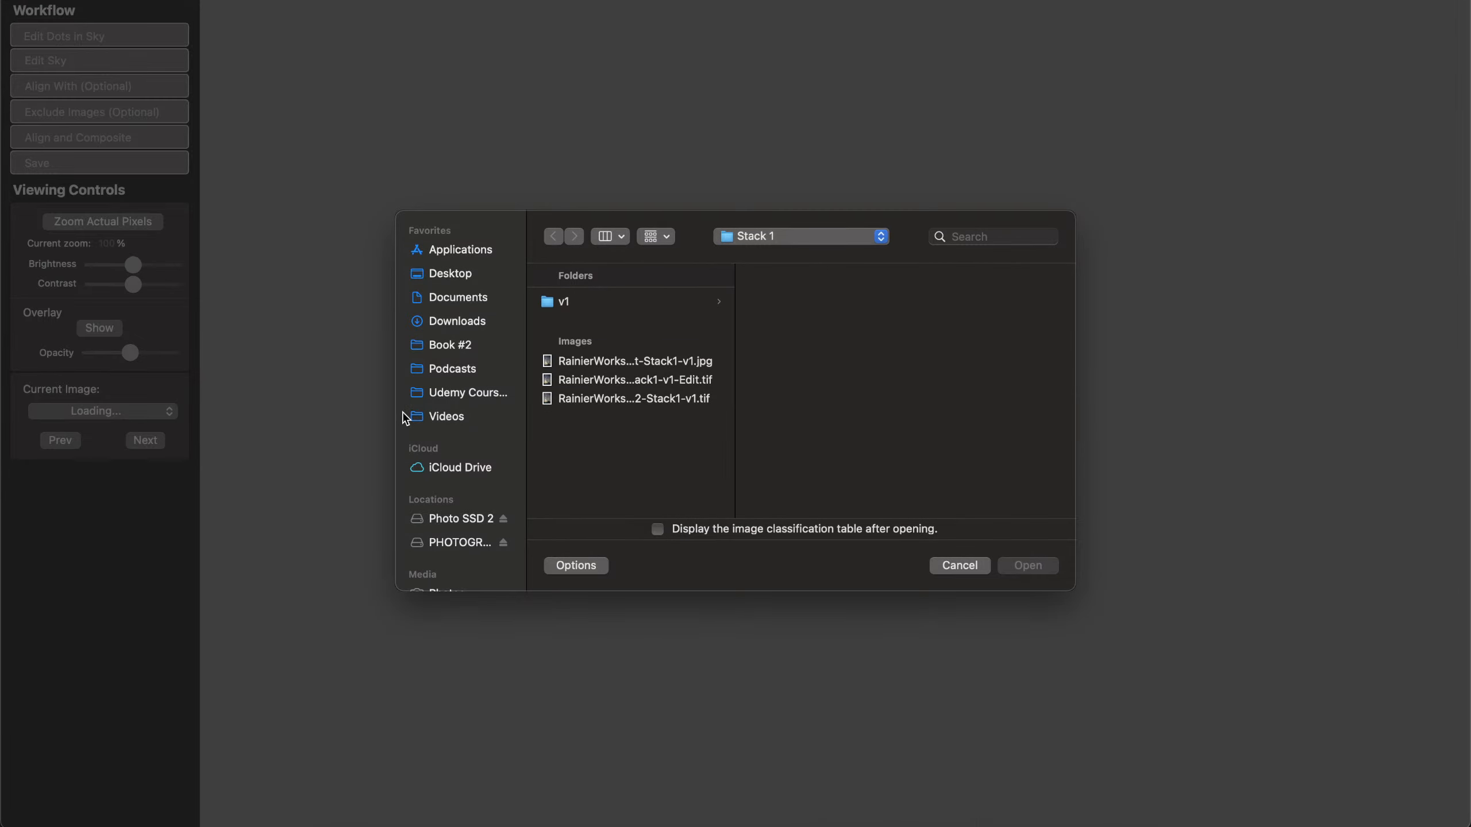
pyautogui.click(825, 236)
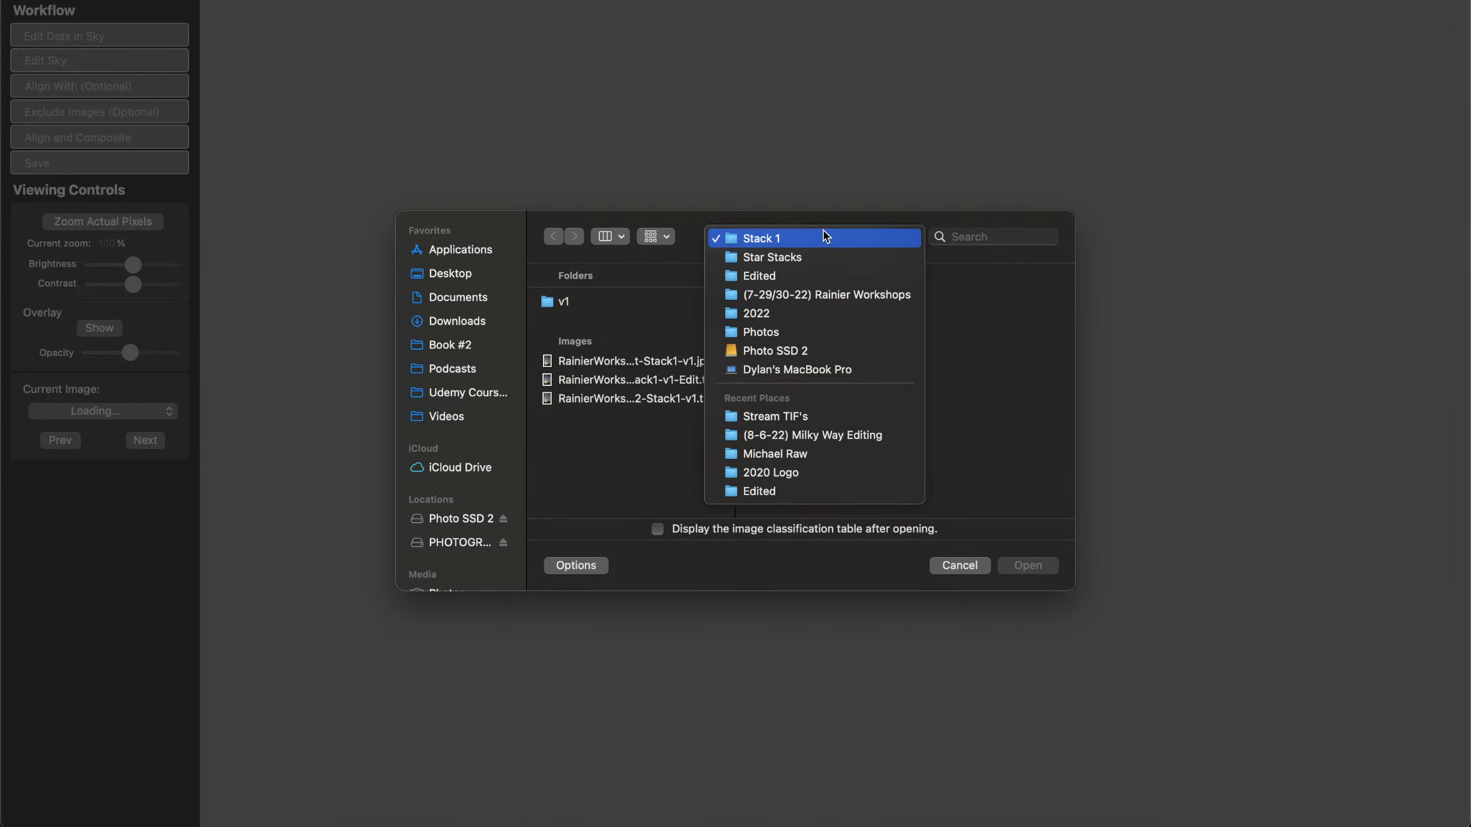
pyautogui.click(820, 276)
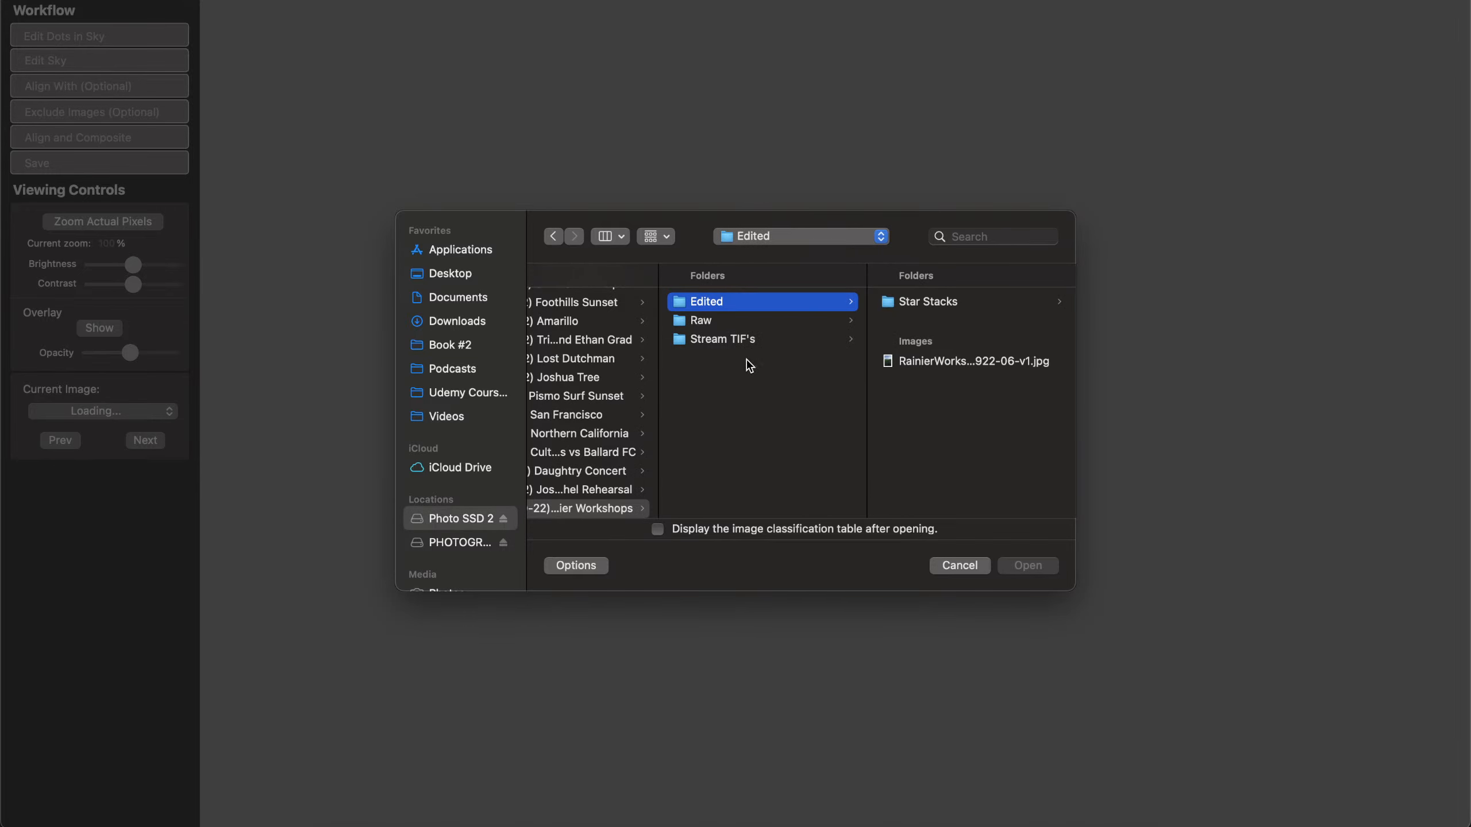
pyautogui.click(752, 338)
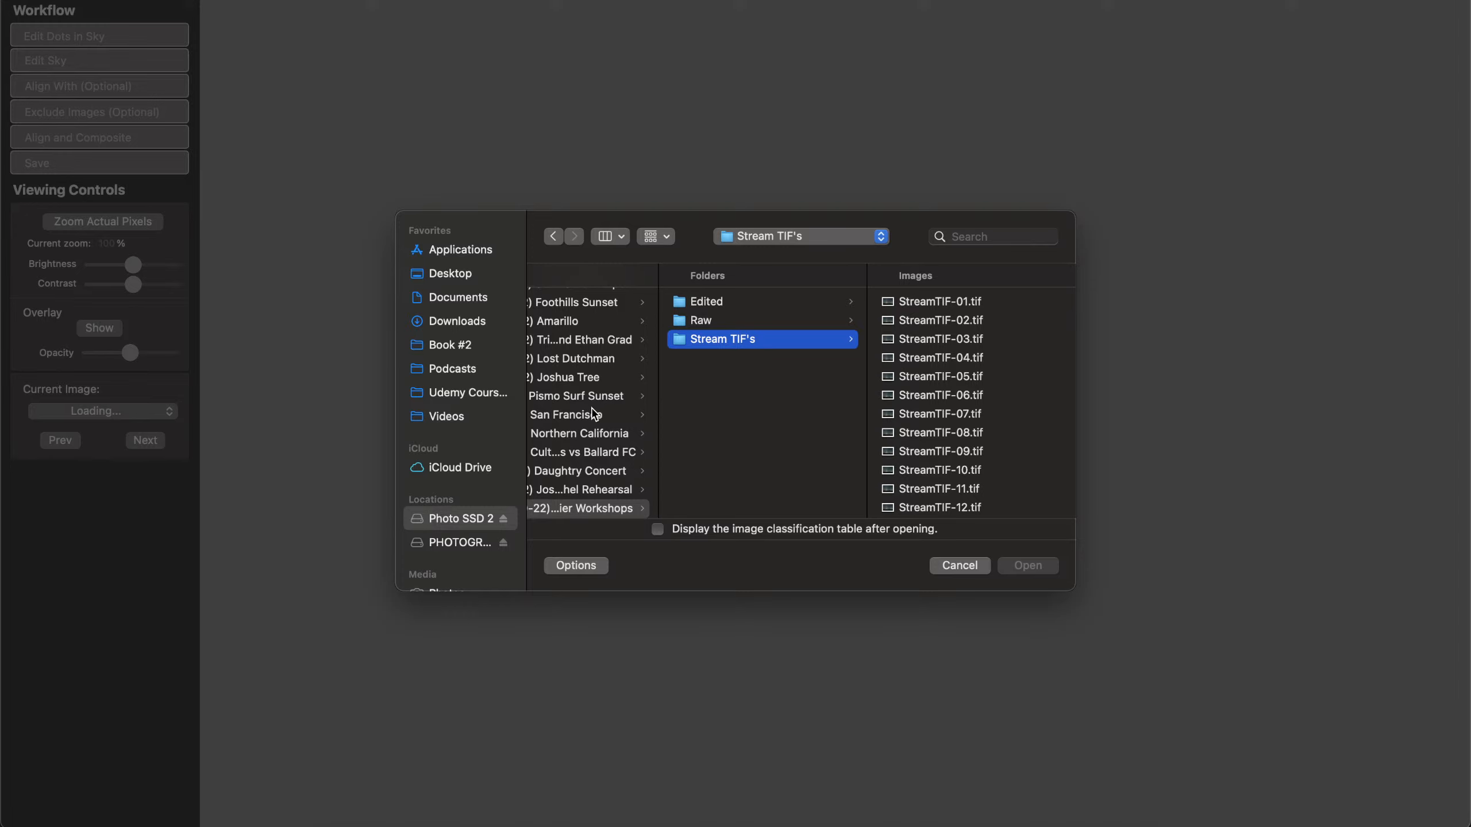
# Browse the Raw folder and select the raw files RainierWorkshop-072922-39.ARW through RainierWorkshop-072922-50.ARW
pyautogui.click(731, 320)
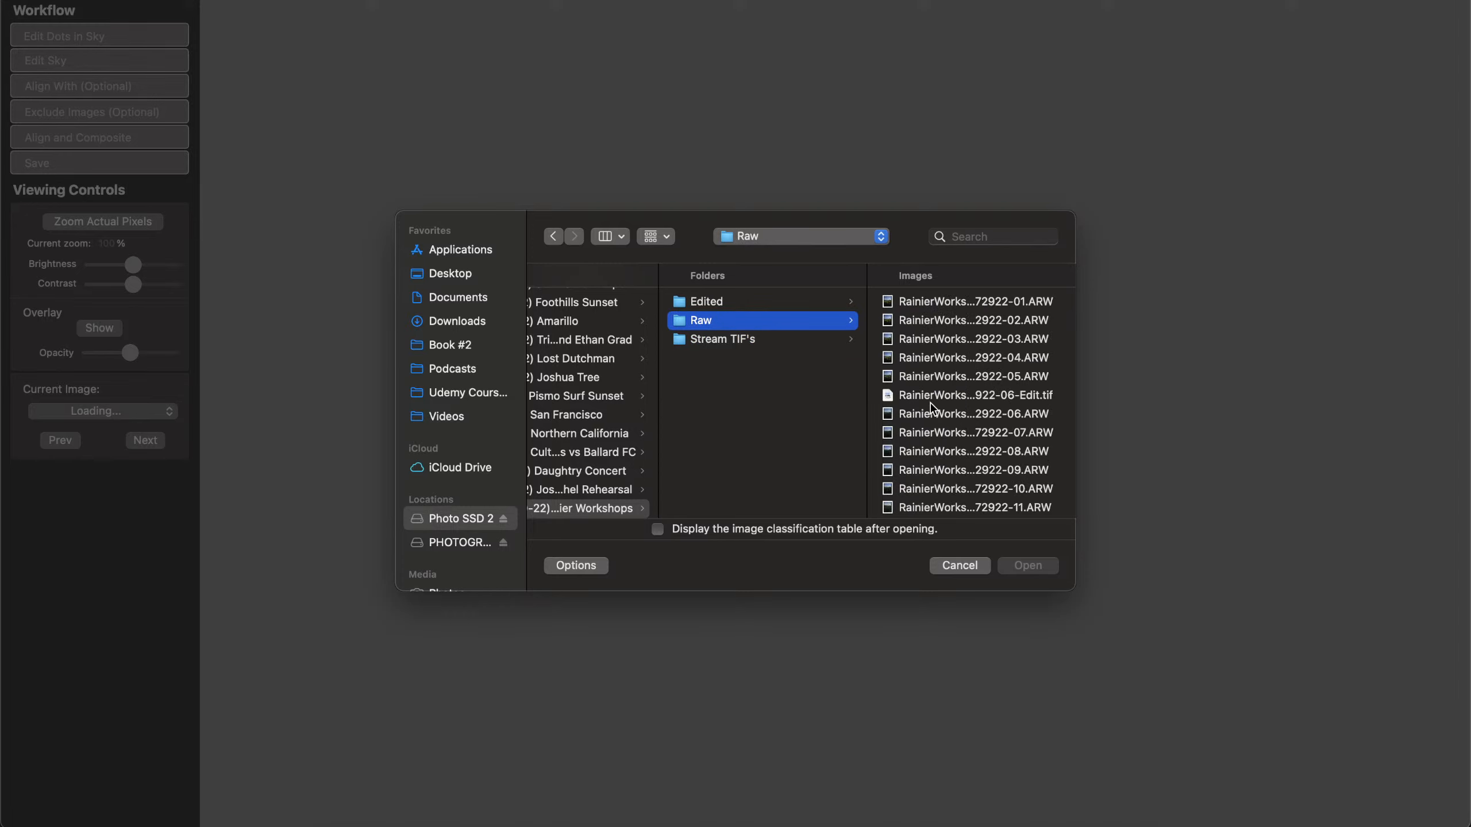
pyautogui.scroll(-10, 932, 409)
pyautogui.scroll(15, 932, 408)
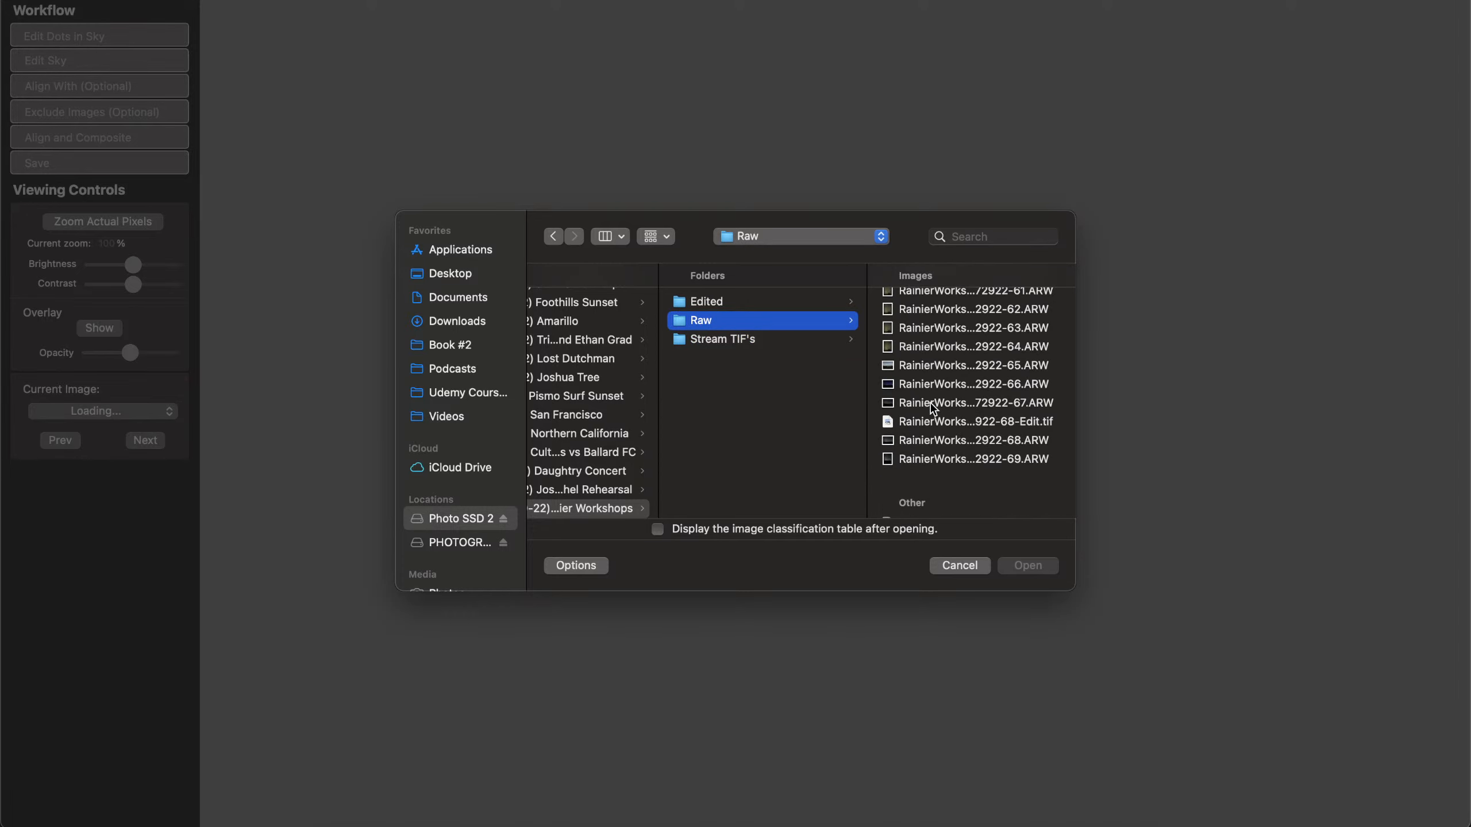
pyautogui.scroll(5, 932, 409)
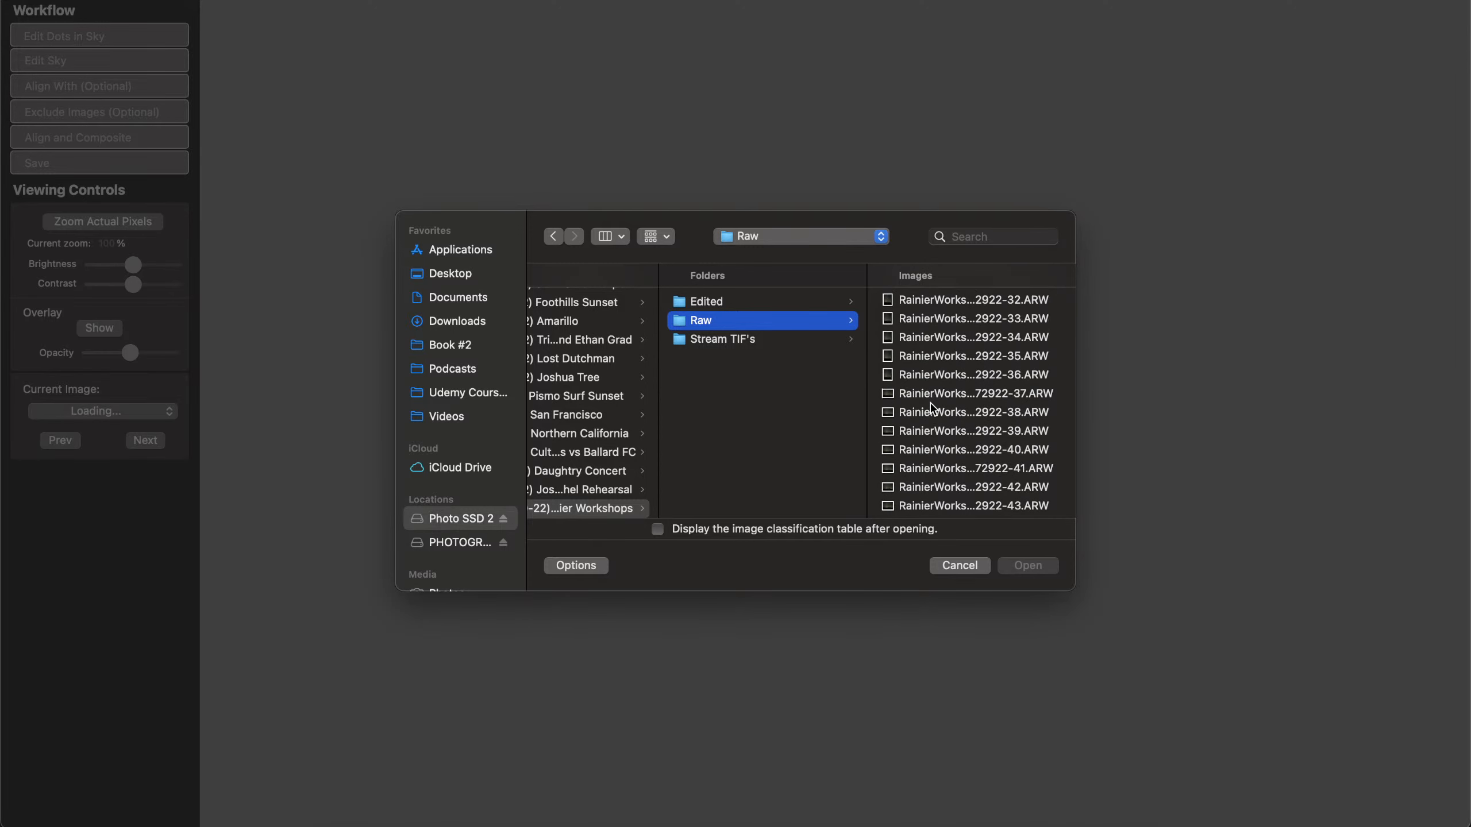
pyautogui.click(1008, 359)
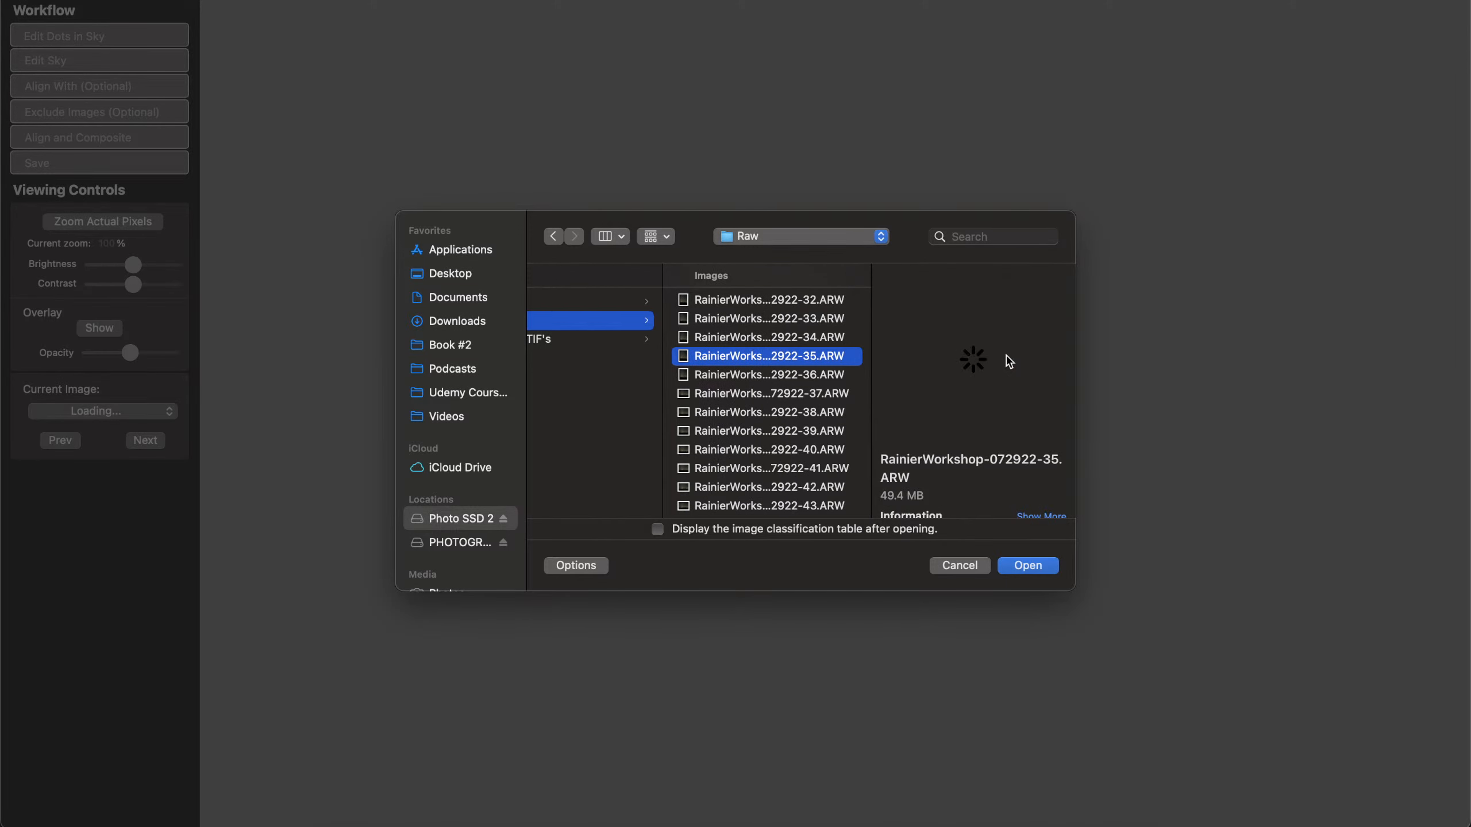
pyautogui.press('Down')
pyautogui.press('Down')
pyautogui.press('Down')
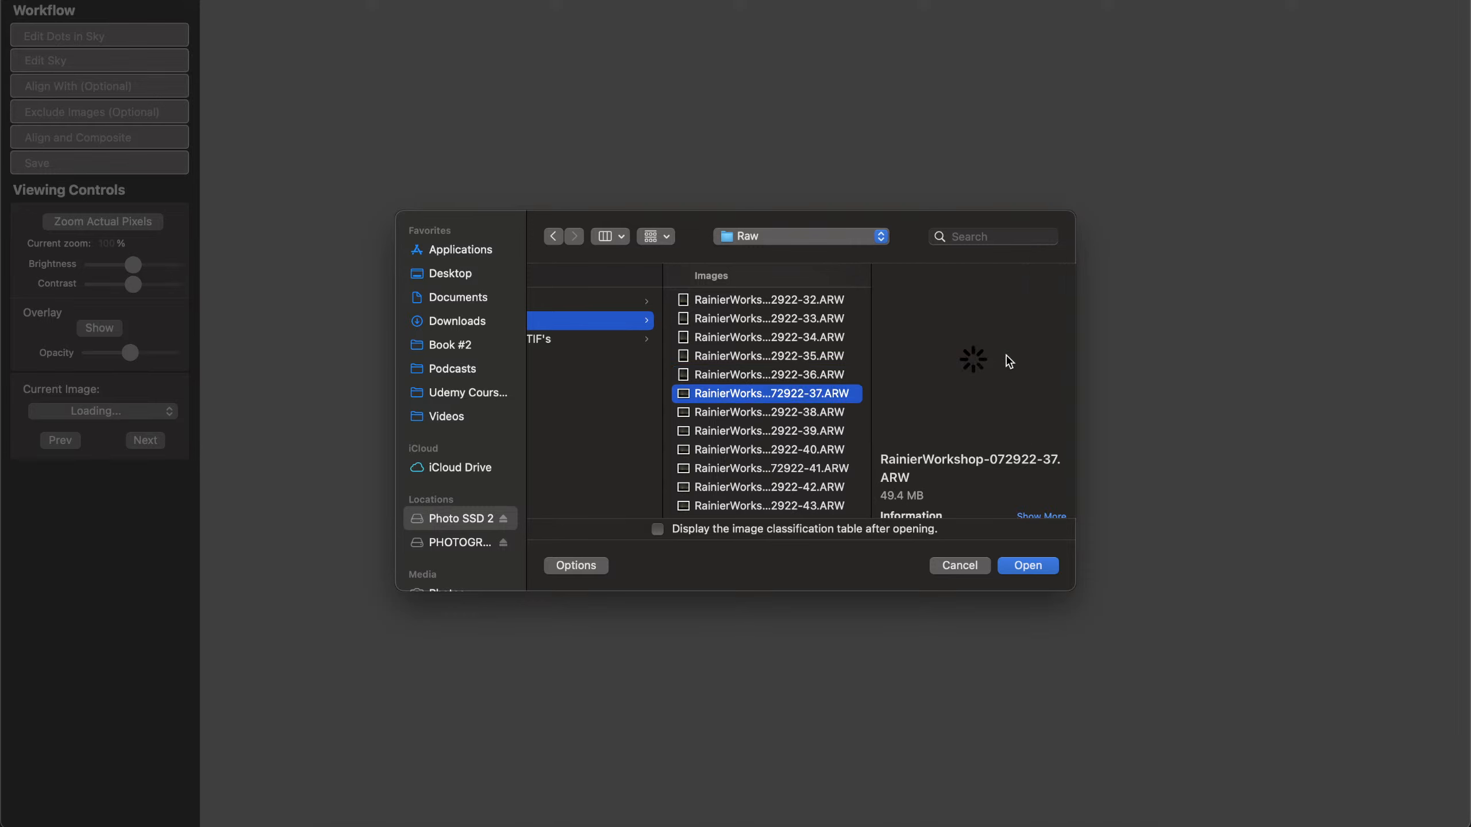
pyautogui.click(833, 439)
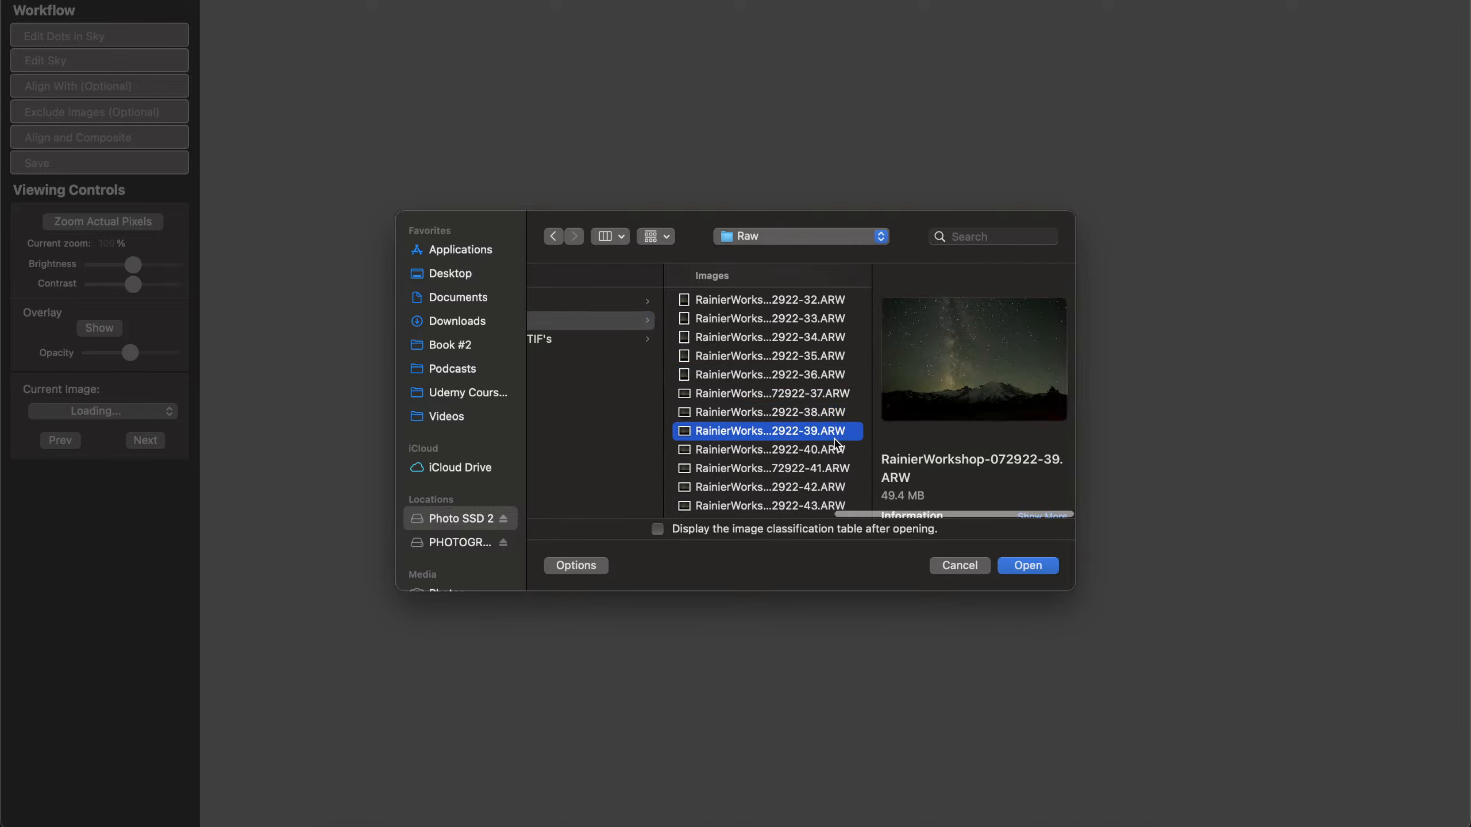
pyautogui.scroll(-5, 832, 464)
pyautogui.keyDown('shift'); pyautogui.click(830, 447); pyautogui.keyUp('shift')
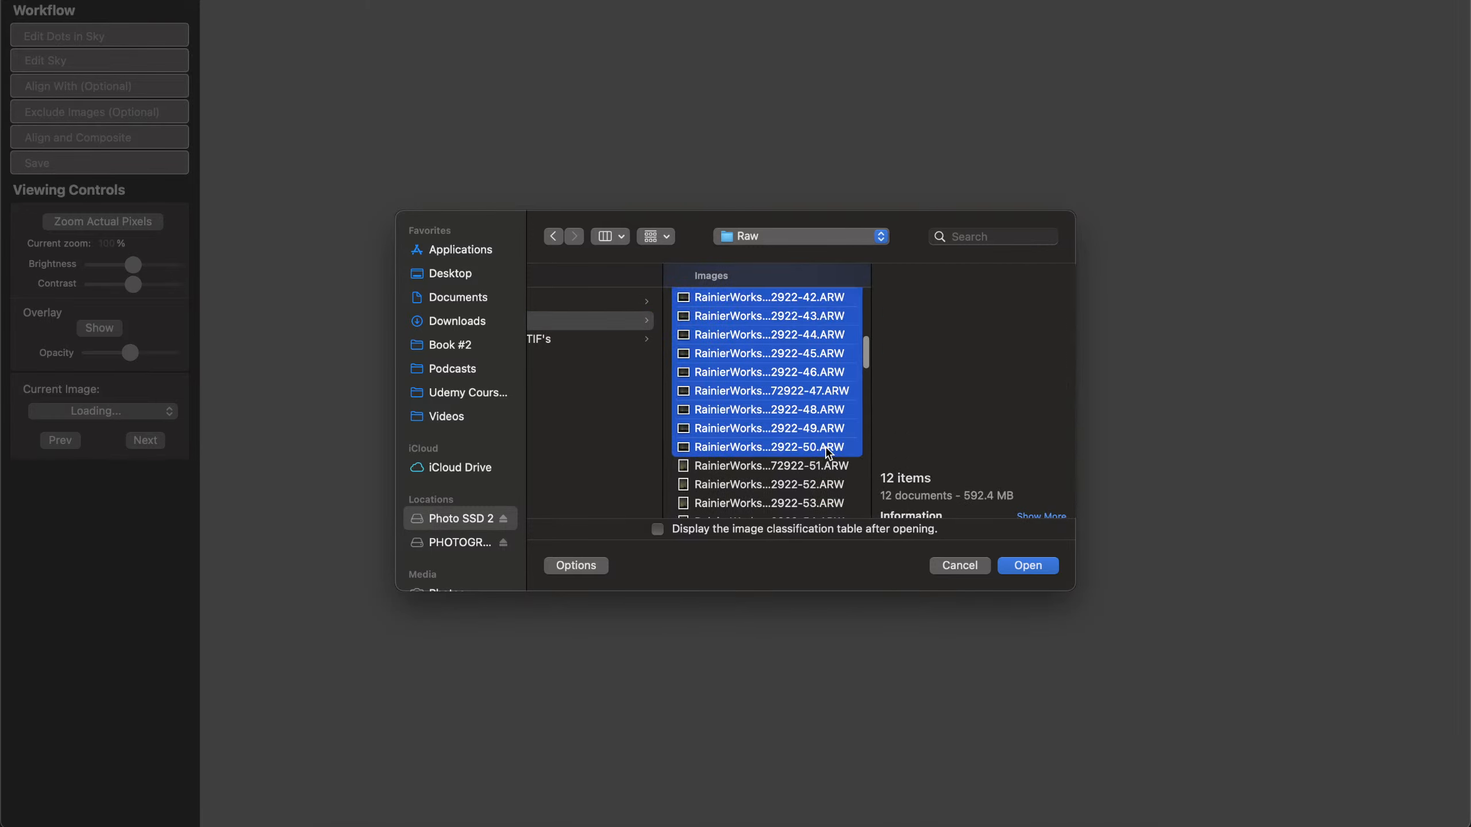
pyautogui.scroll(5, 811, 428)
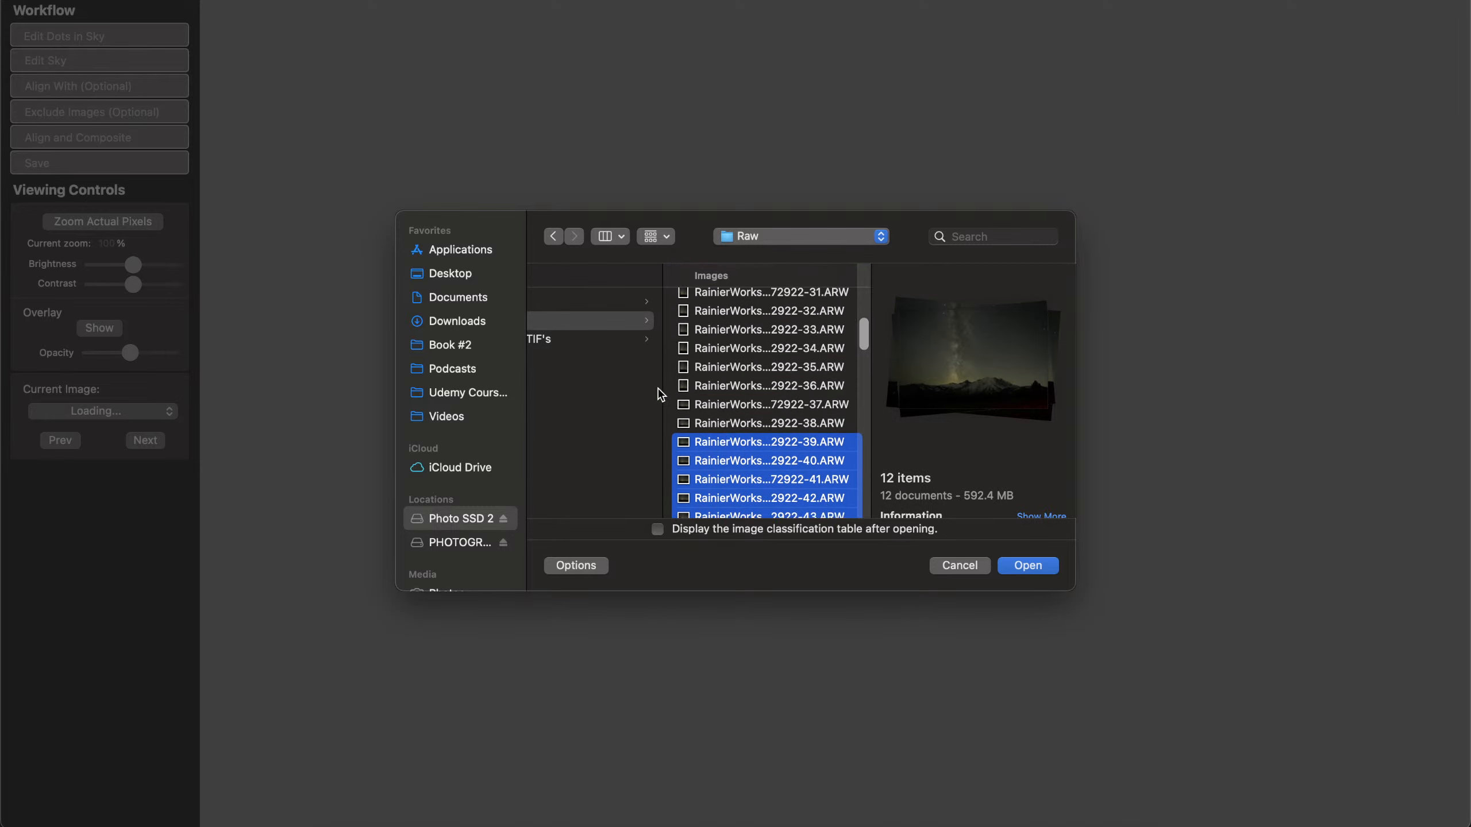
# Open all 14 images, StreamTIF-01.tif through StreamTIF-14.tif, from the Stream TIF's folder
pyautogui.click(646, 342)
pyautogui.click(778, 307)
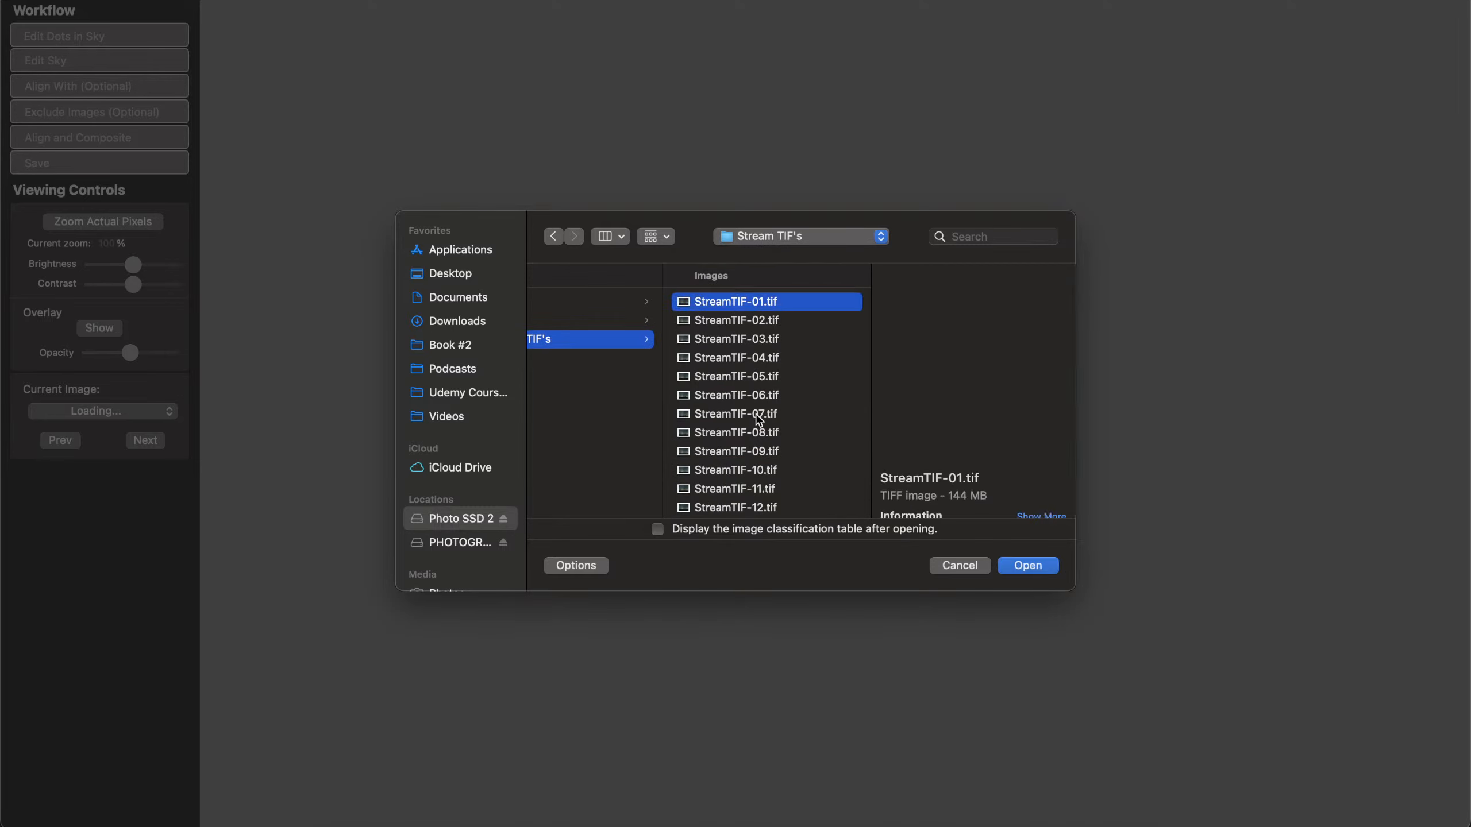
pyautogui.scroll(-2, 758, 422)
pyautogui.keyDown('shift'); pyautogui.click(770, 501); pyautogui.keyUp('shift')
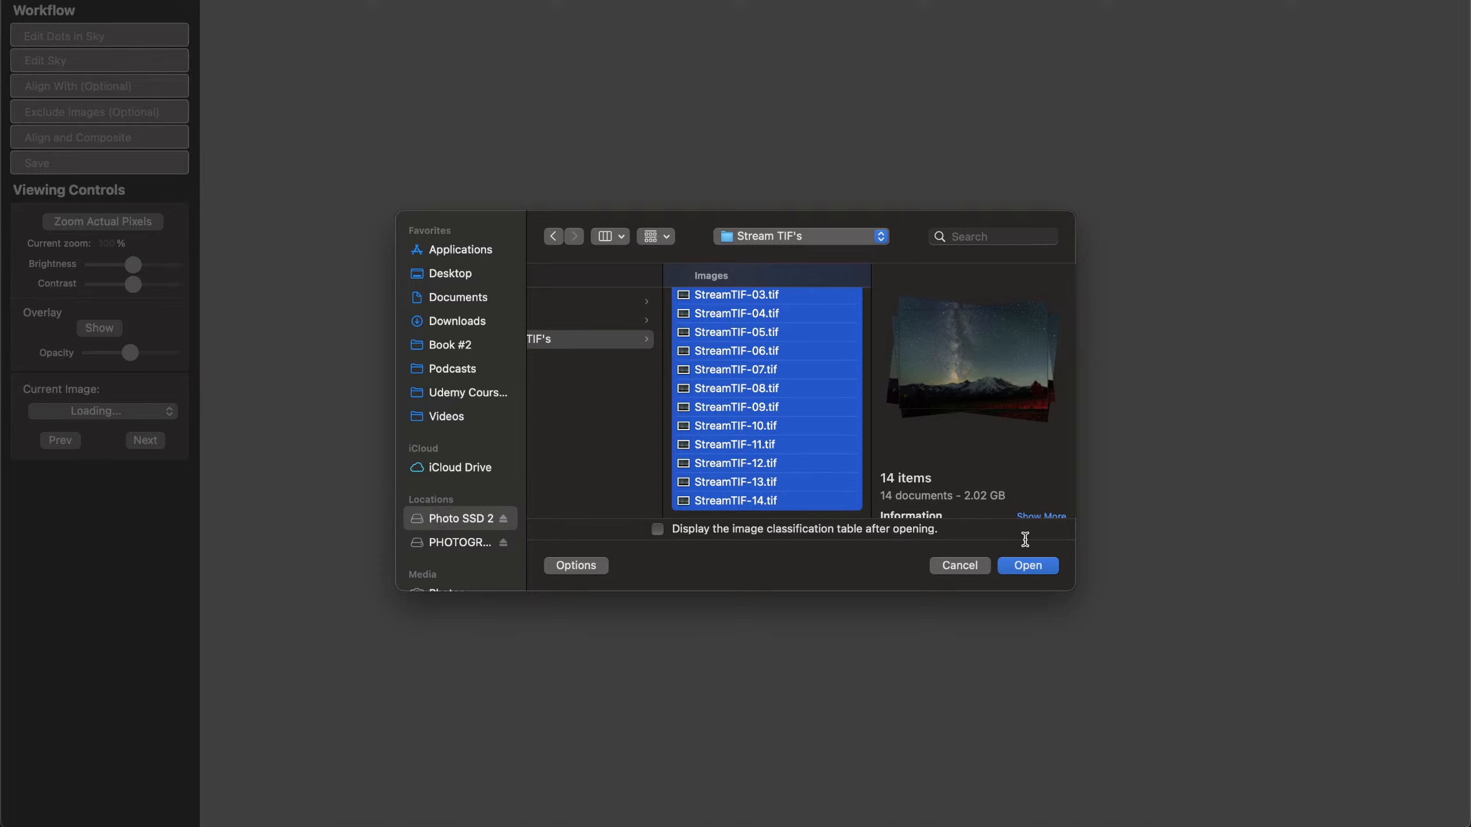
pyautogui.click(1029, 570)
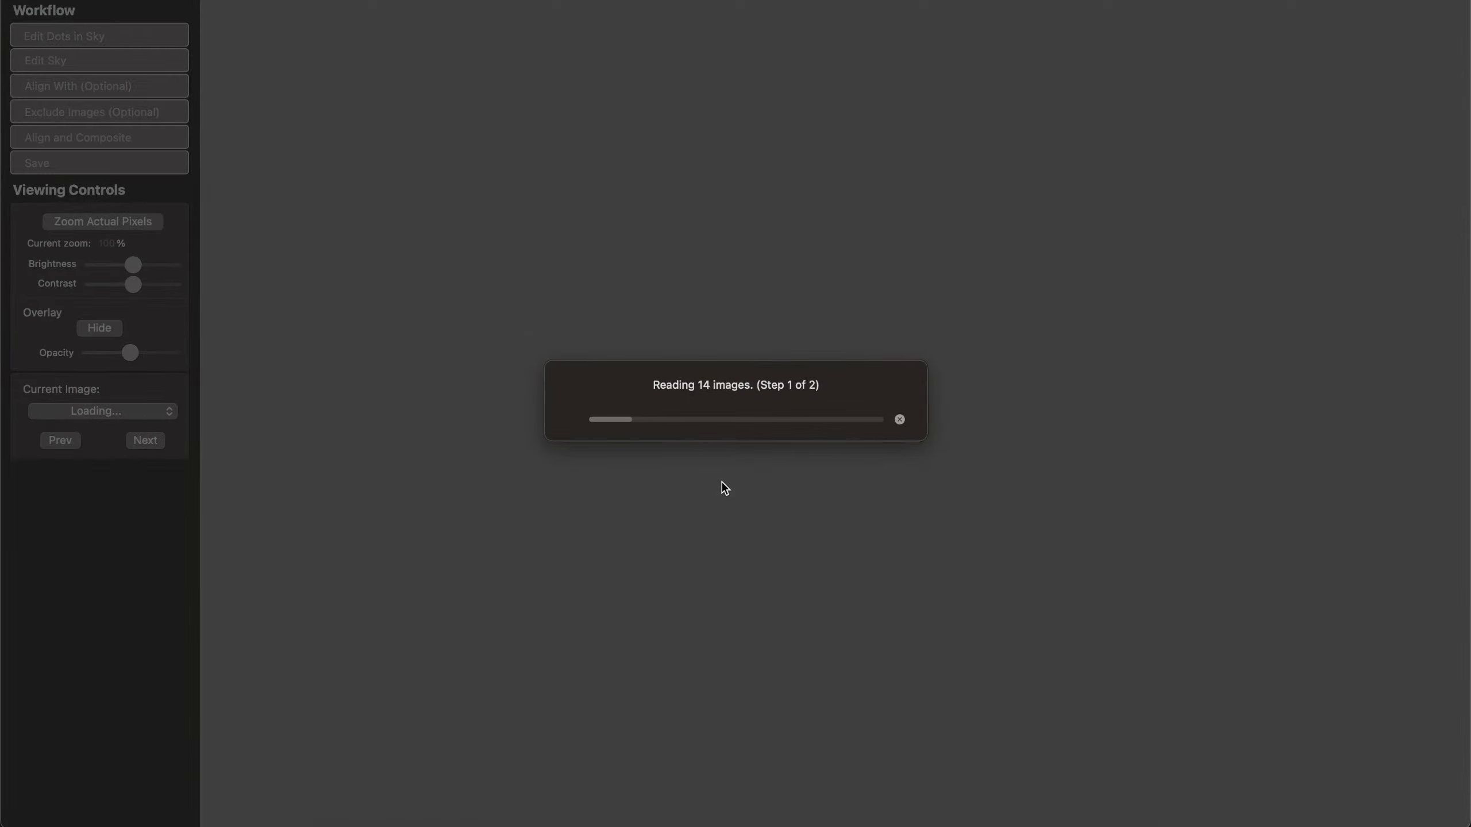
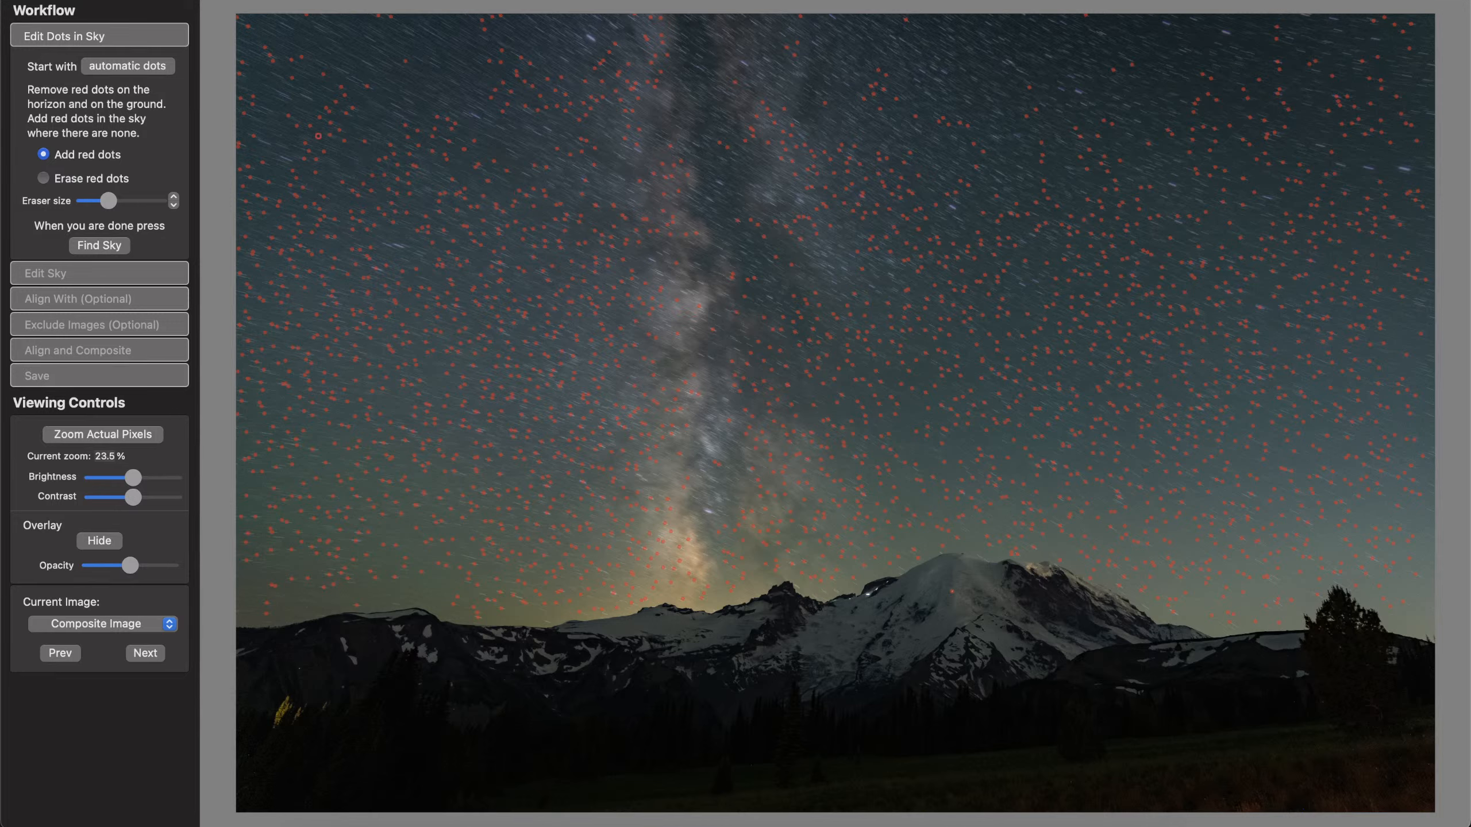
# Add a red dot in the upper sky, erase red dots on the mountain, and return to adding dots
pyautogui.click(441, 72)
pyautogui.click(44, 178)
pyautogui.click(948, 598)
pyautogui.click(80, 155)
# Generate the sky mask from the red dots, and align and composite the images
pyautogui.click(100, 246)
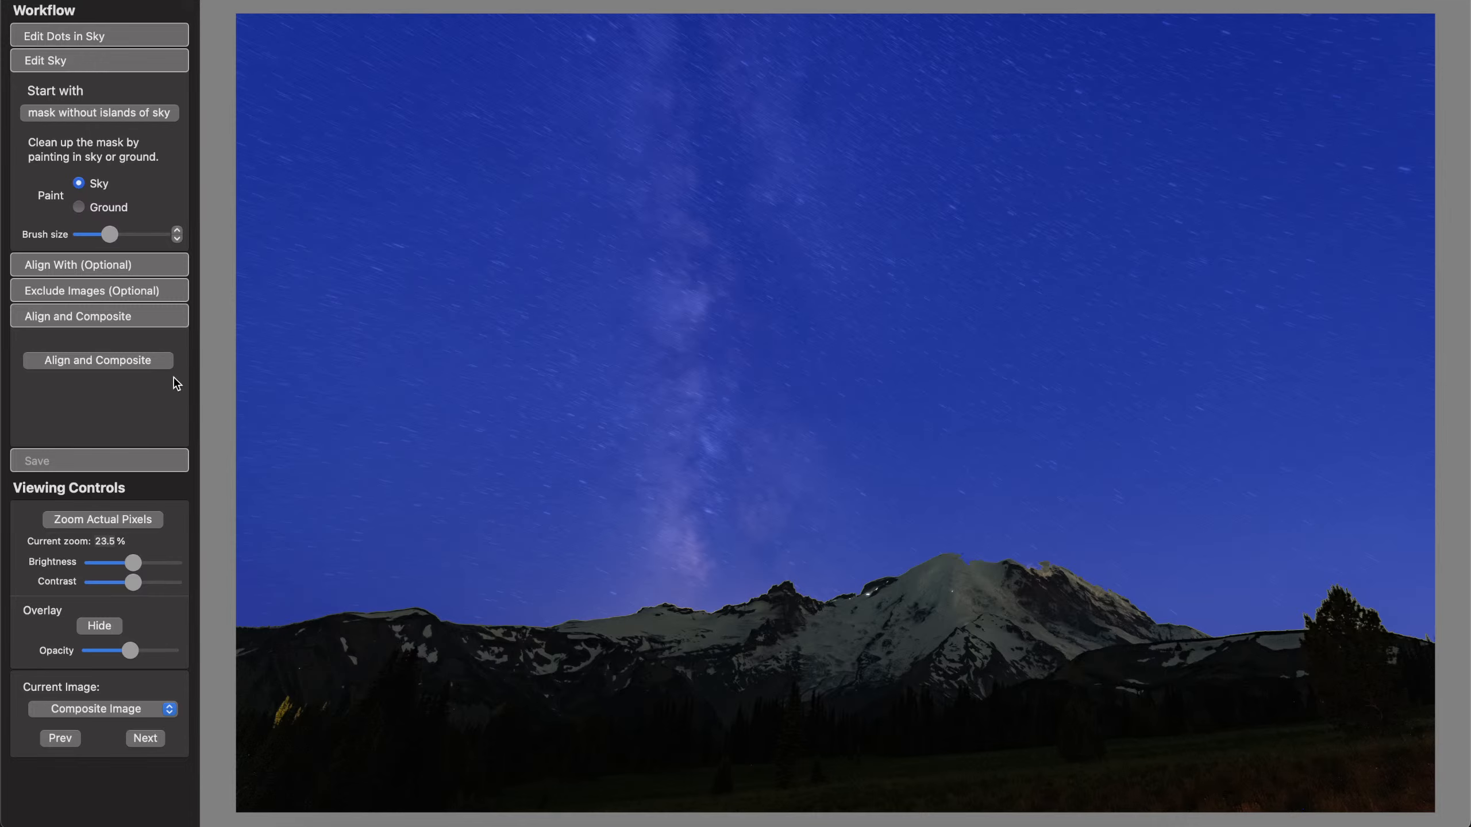
pyautogui.click(160, 363)
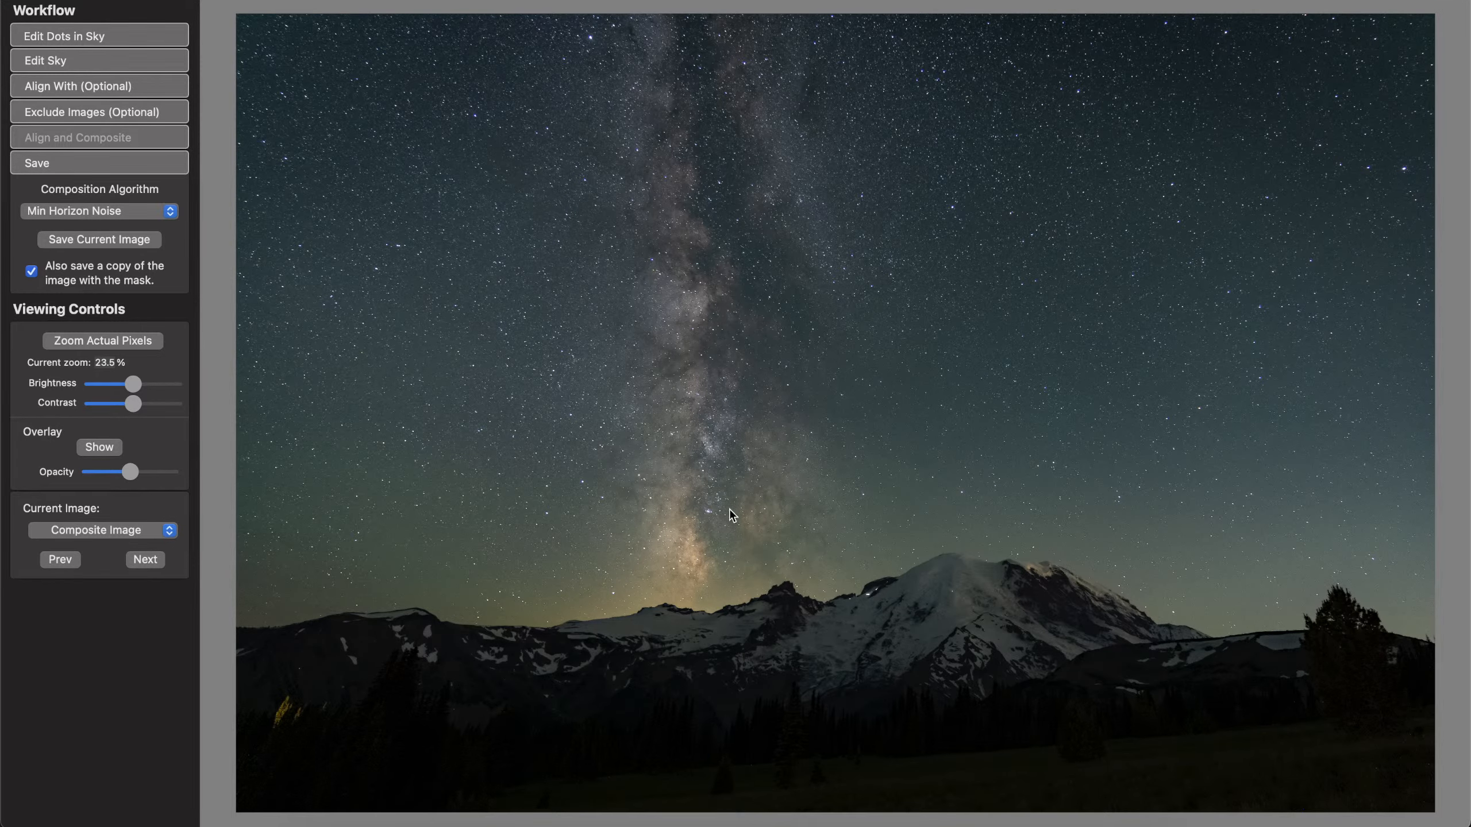
# Examine the composite's stars, Milky Way core and mountain horizon up close at different magnifications
pyautogui.scroll(10, 739, 512)
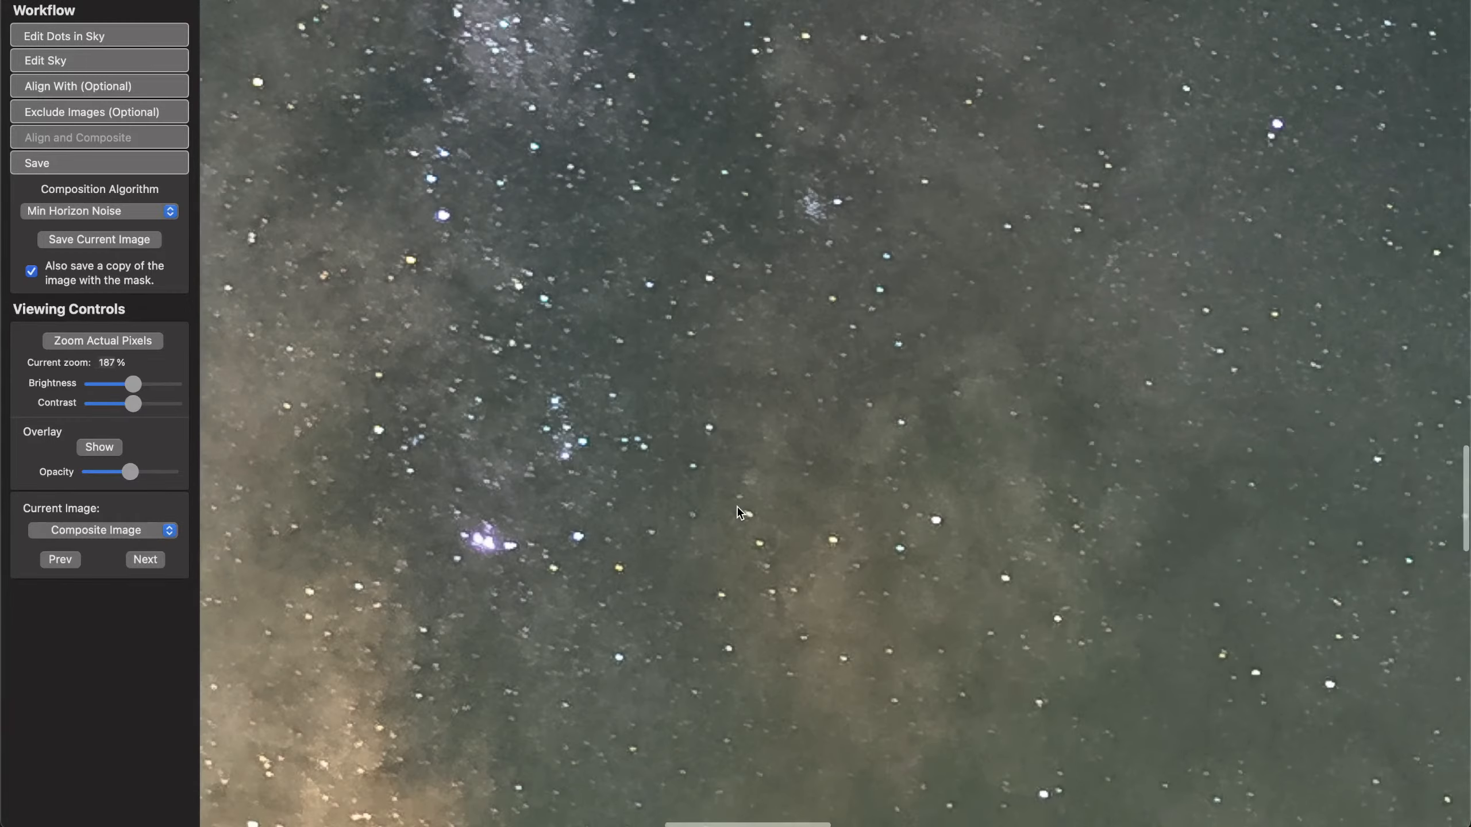
pyautogui.scroll(-10, 739, 512)
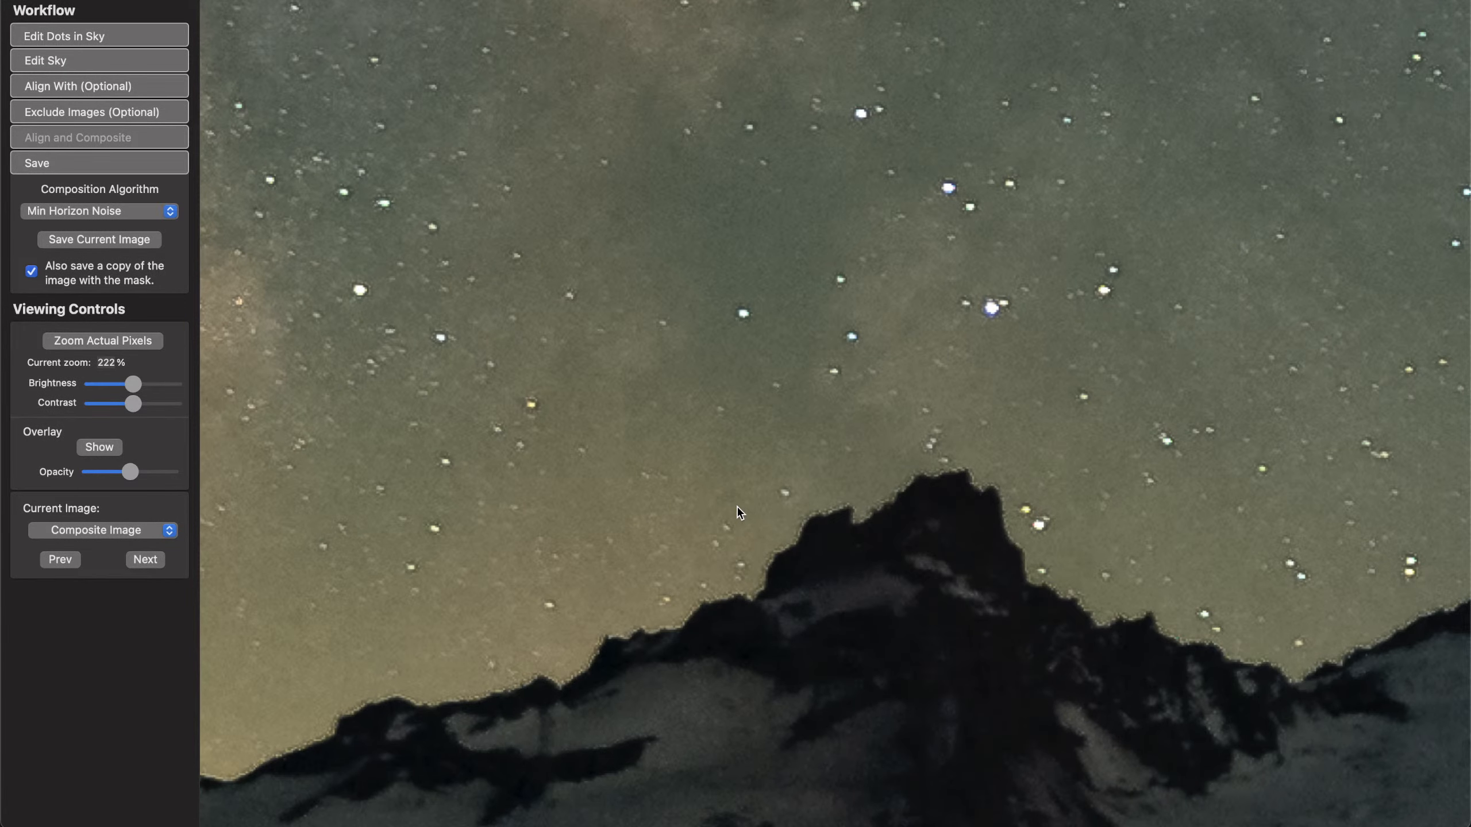
pyautogui.scroll(5, 739, 512)
pyautogui.hscroll(-5, 740, 512)
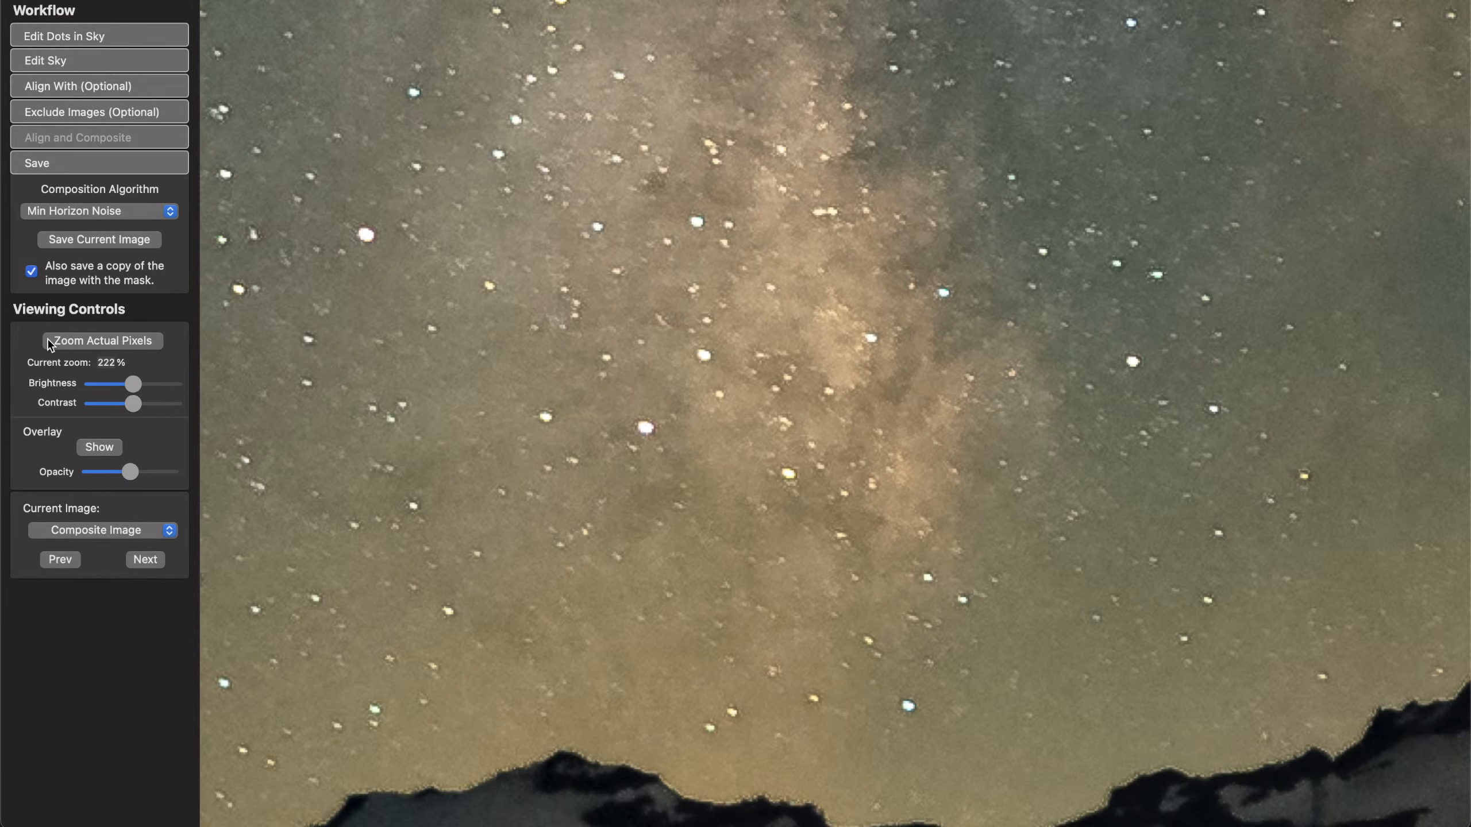
pyautogui.click(99, 446)
pyautogui.moveTo(128, 472)
pyautogui.mouseDown()
pyautogui.moveTo(54, 481)
pyautogui.moveTo(127, 473)
pyautogui.mouseUp()
pyautogui.click(393, 383)
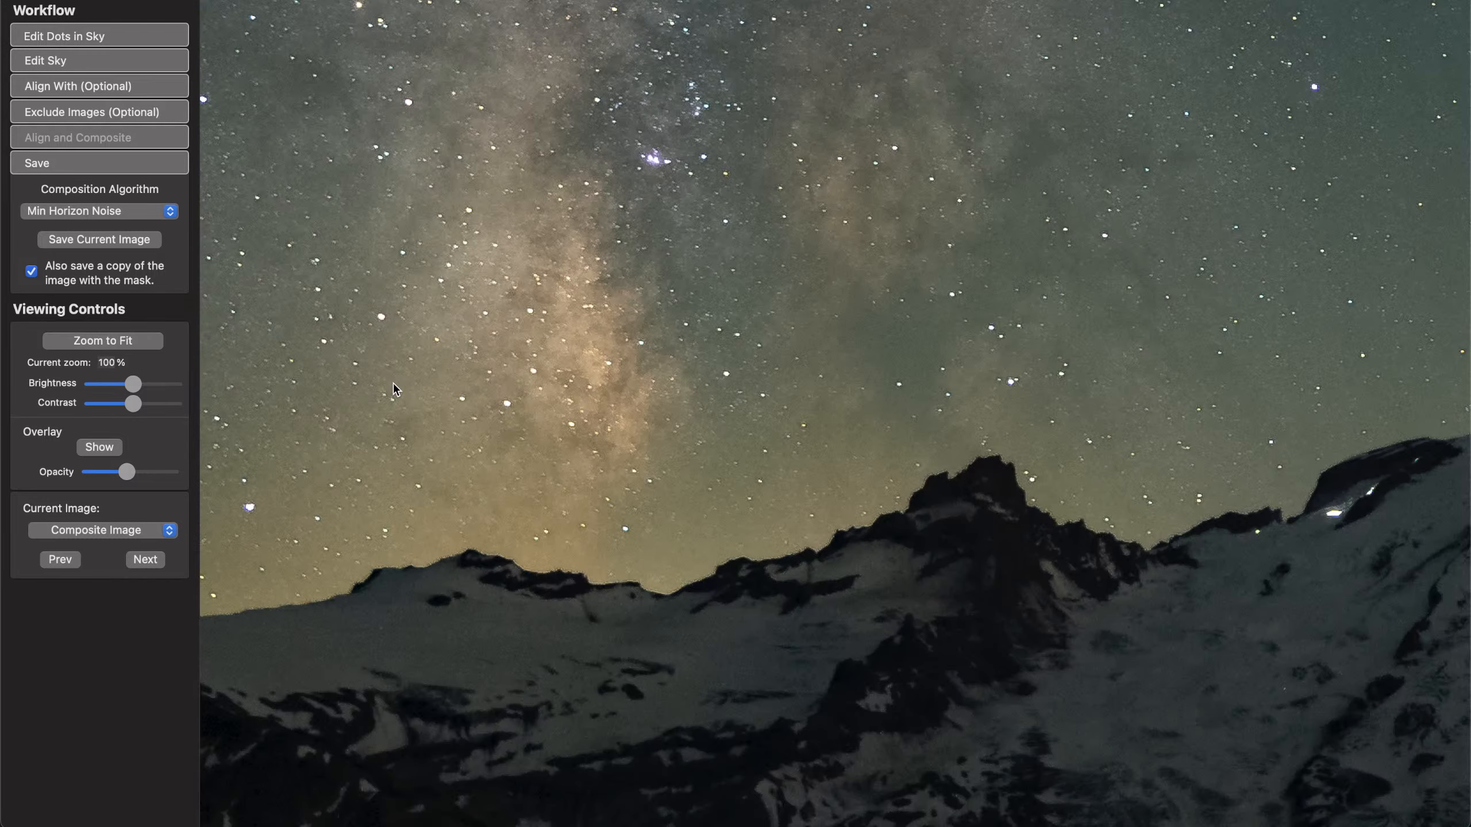
pyautogui.click(648, 564)
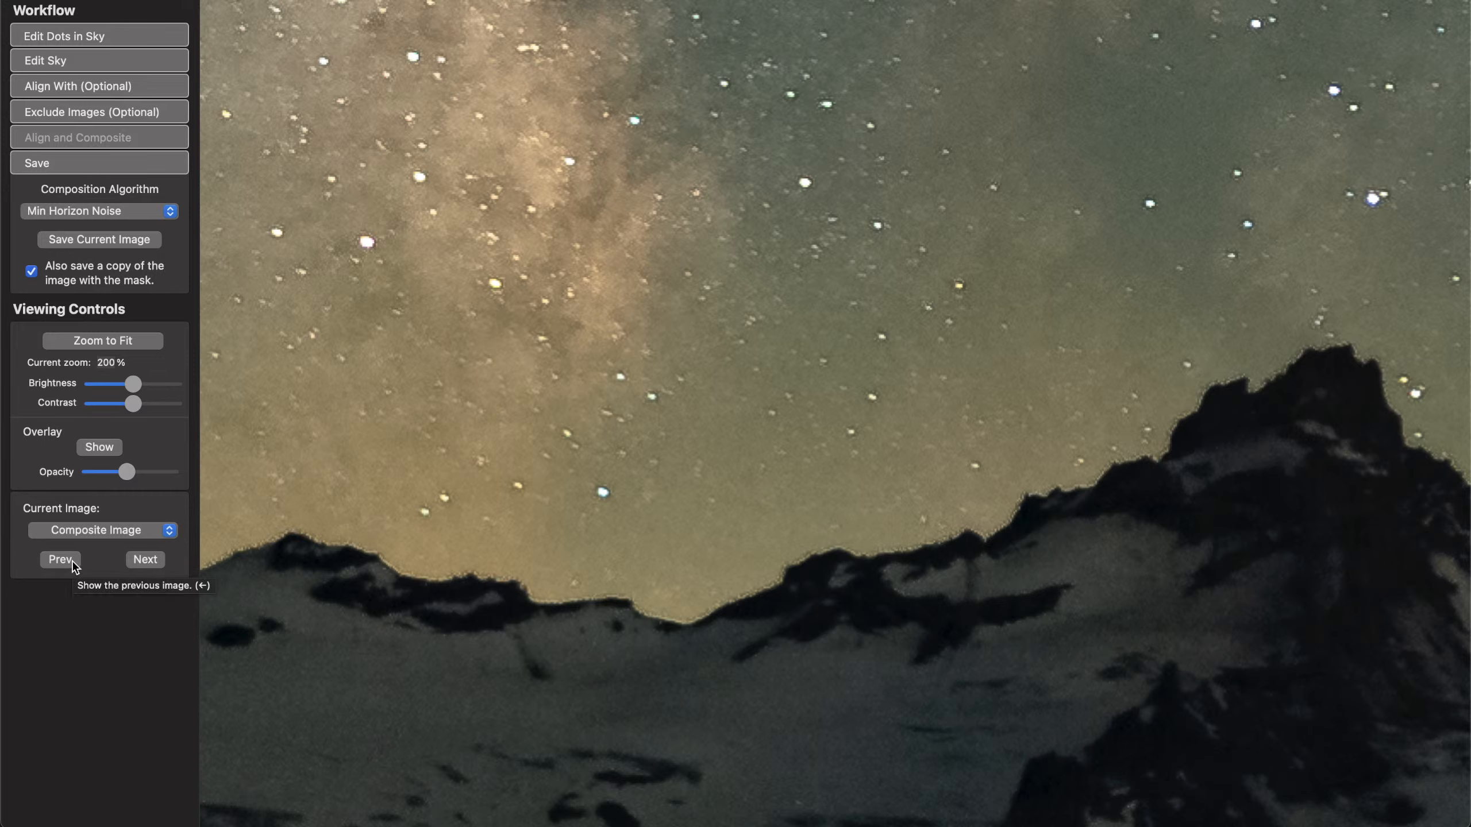
# Display the single frame StreamTIF-07.tif and examine its noise up close near the horizon
pyautogui.click(114, 531)
pyautogui.click(109, 563)
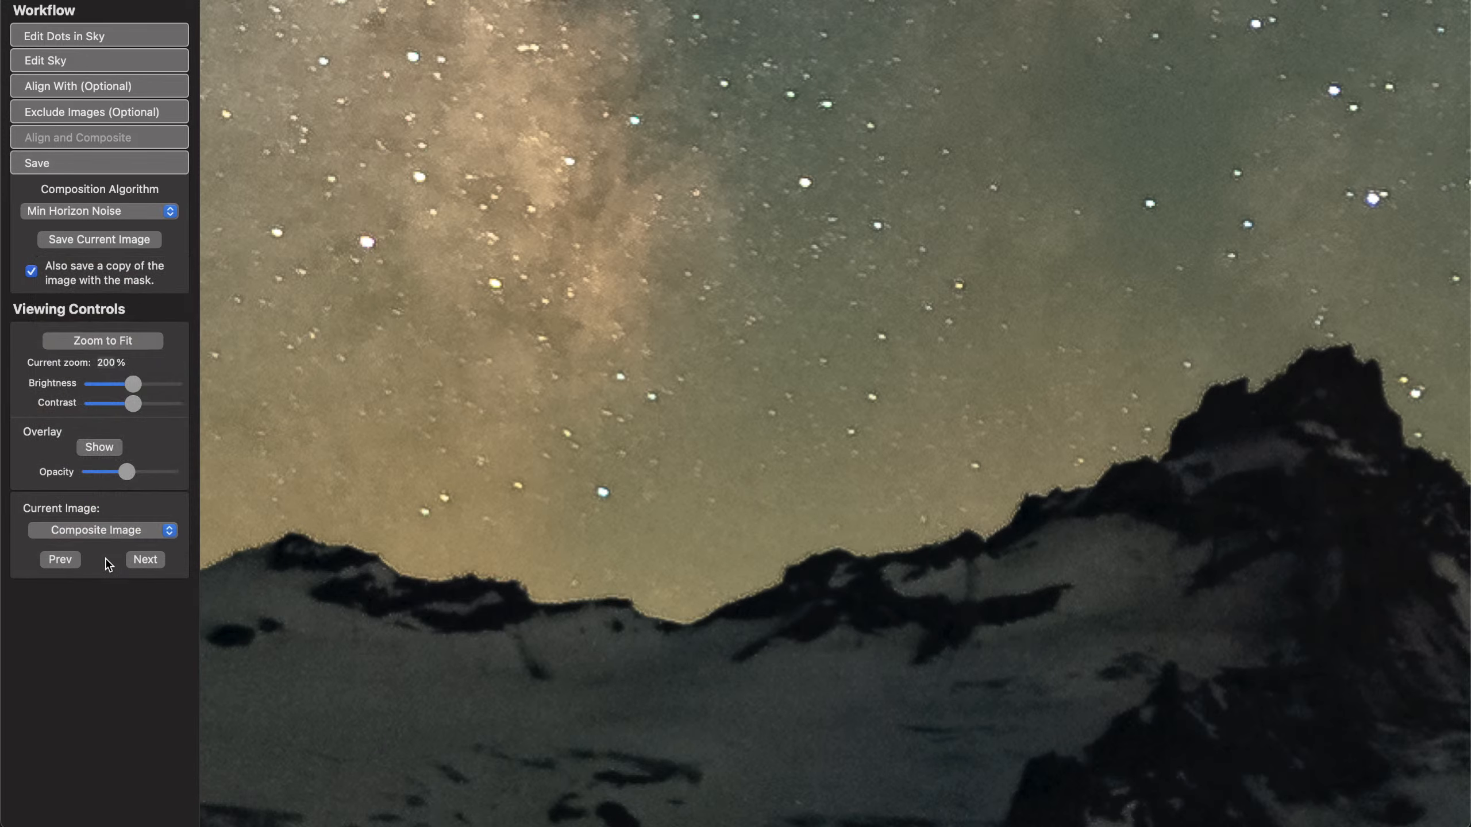
pyautogui.click(112, 531)
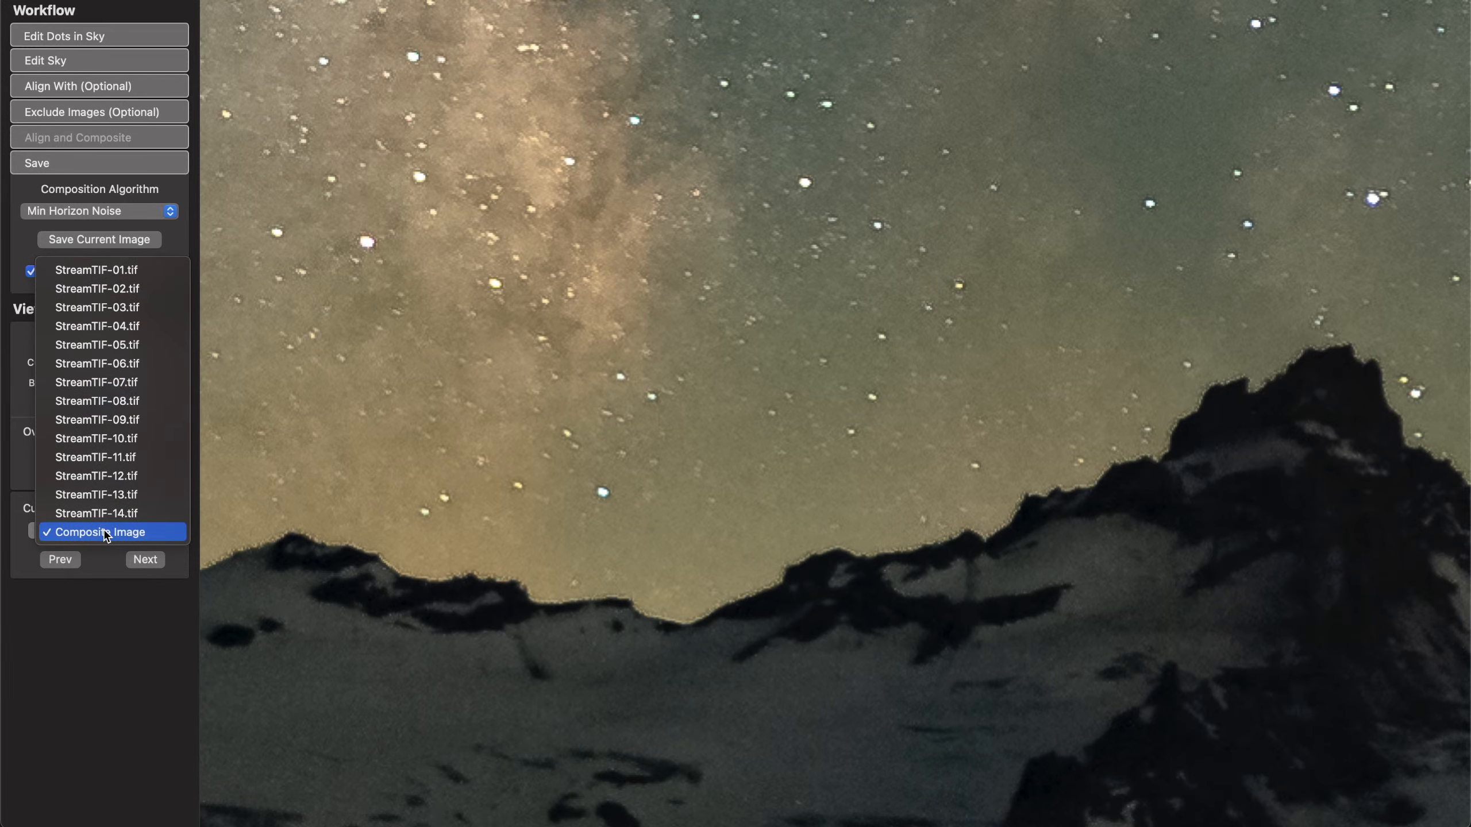
pyautogui.click(119, 382)
pyautogui.scroll(4, 565, 482)
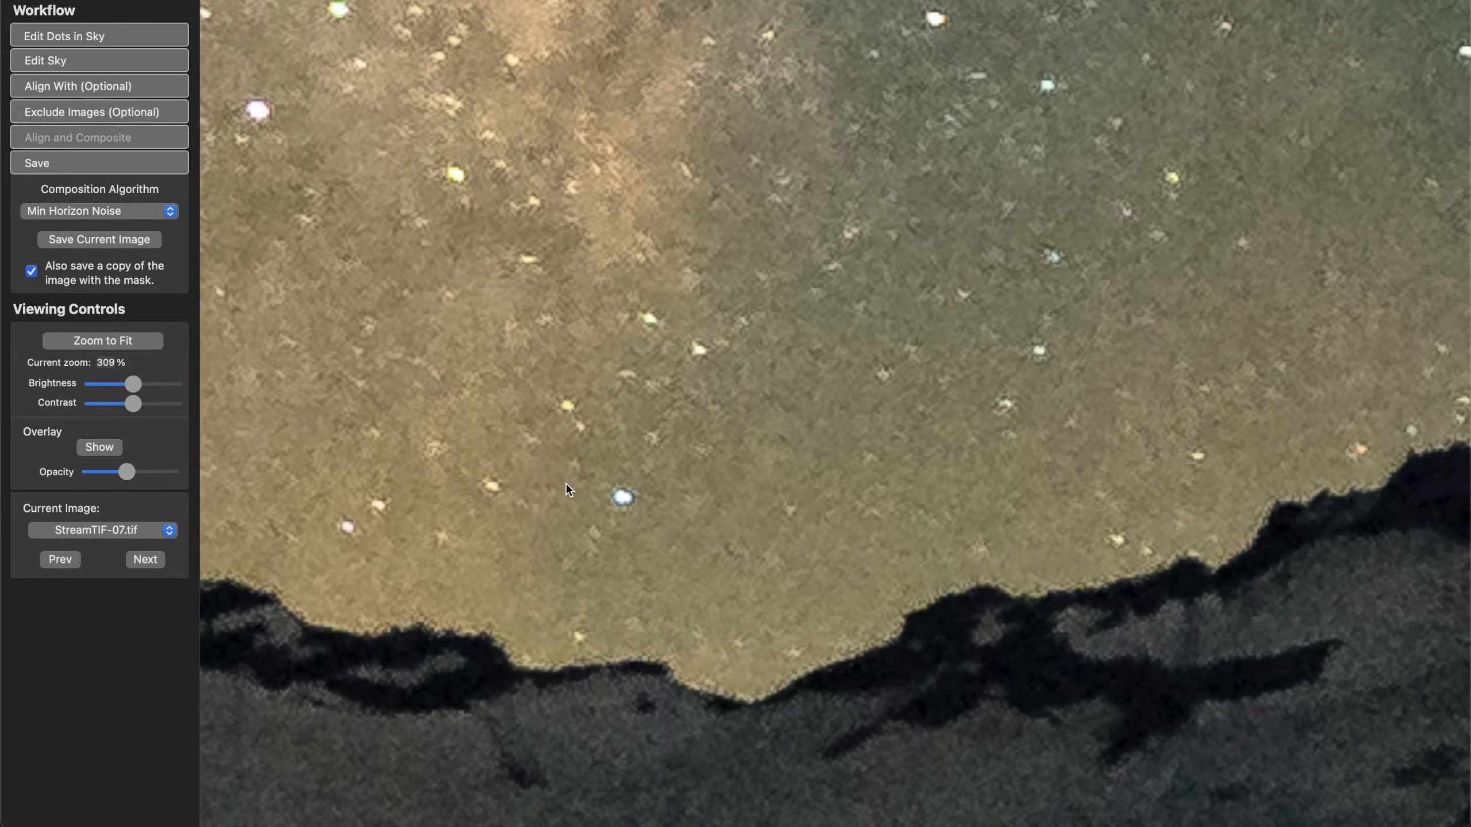
pyautogui.scroll(-4, 920, 547)
pyautogui.scroll(5, 920, 547)
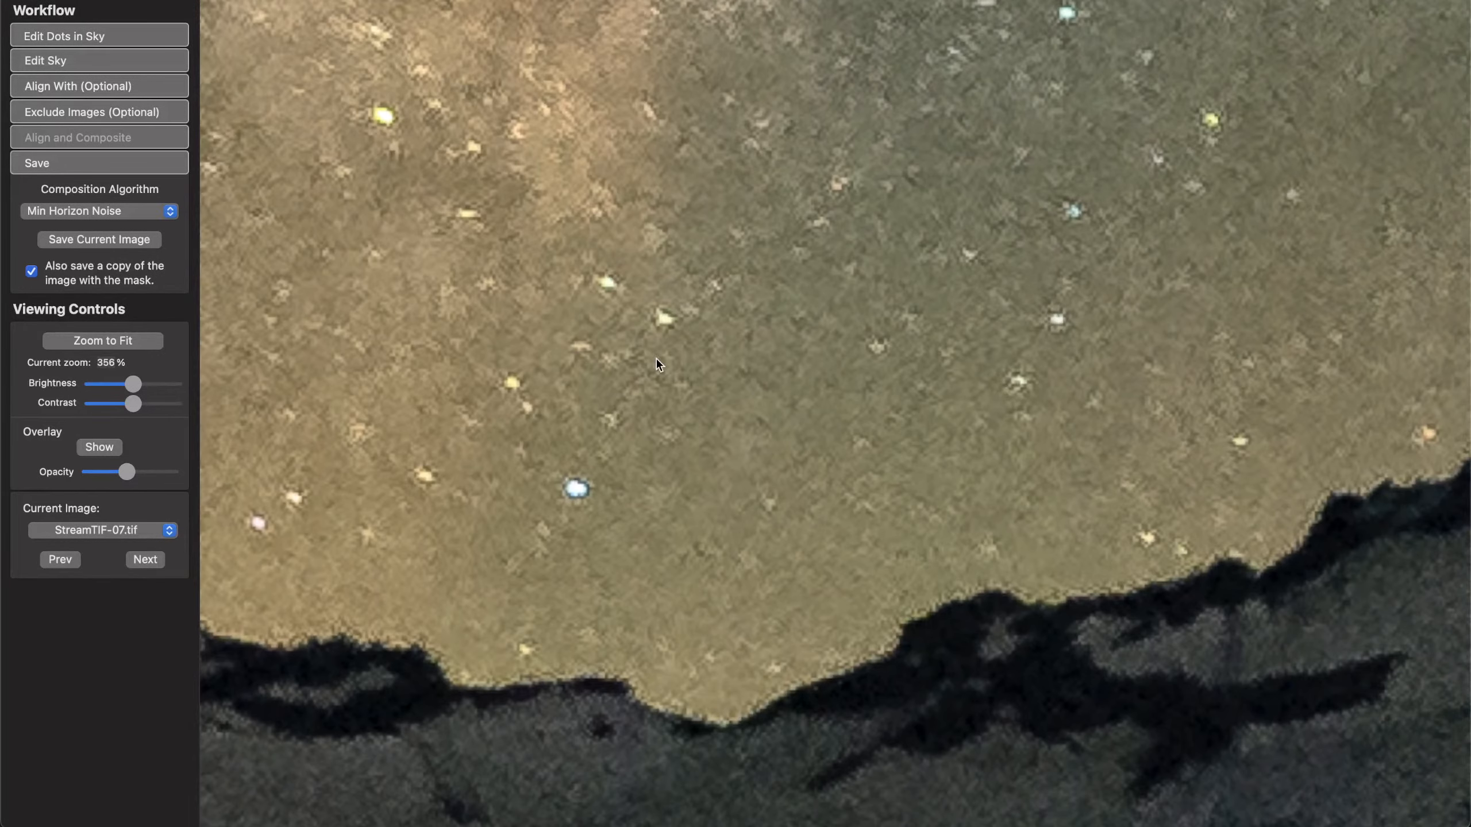
# Compare the noise in the composite image with StreamTIF-07.tif by switching between them, ending on the composite
pyautogui.click(177, 531)
pyautogui.click(142, 683)
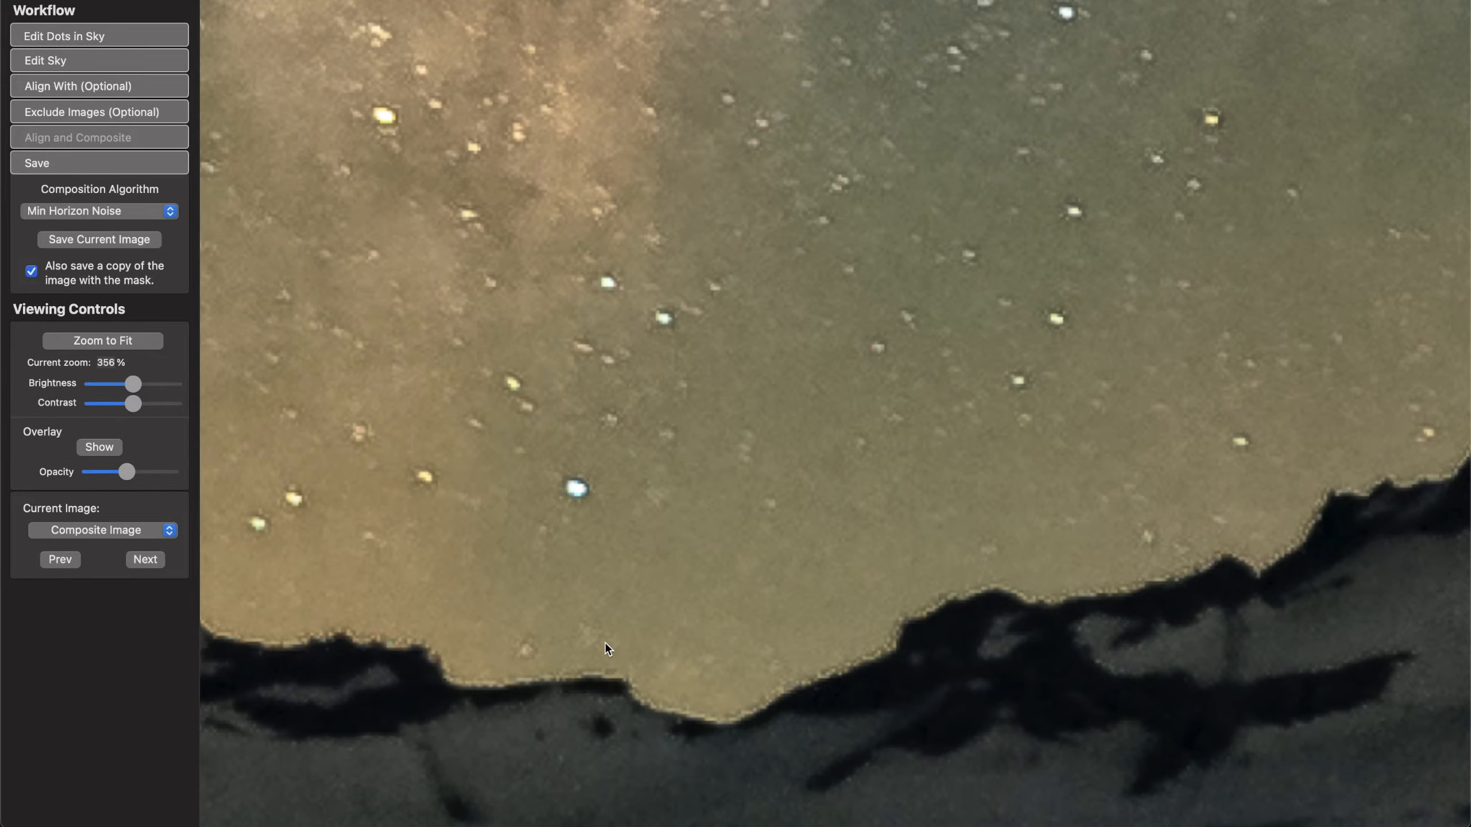
pyautogui.click(155, 535)
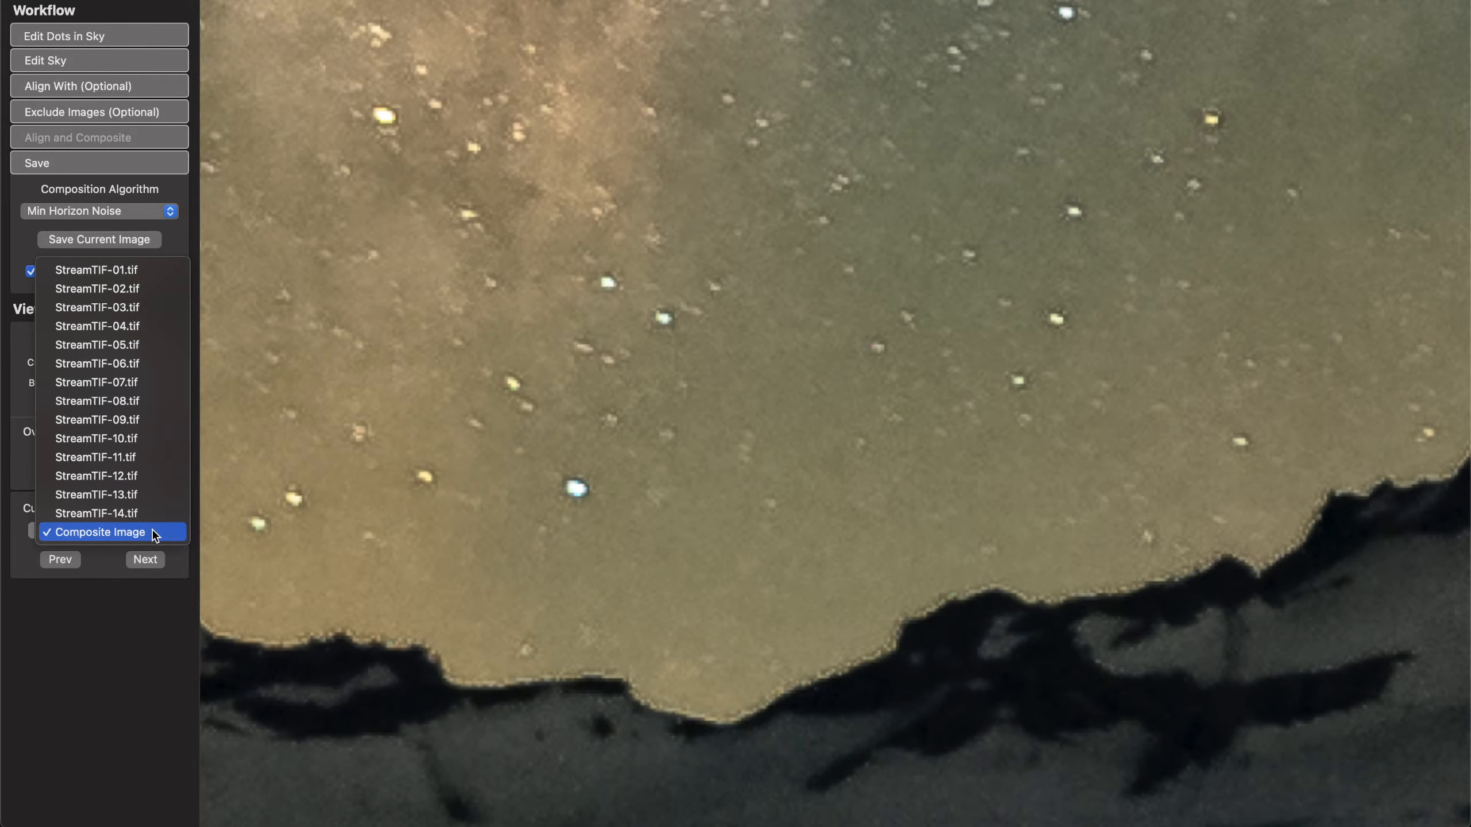
pyautogui.click(146, 386)
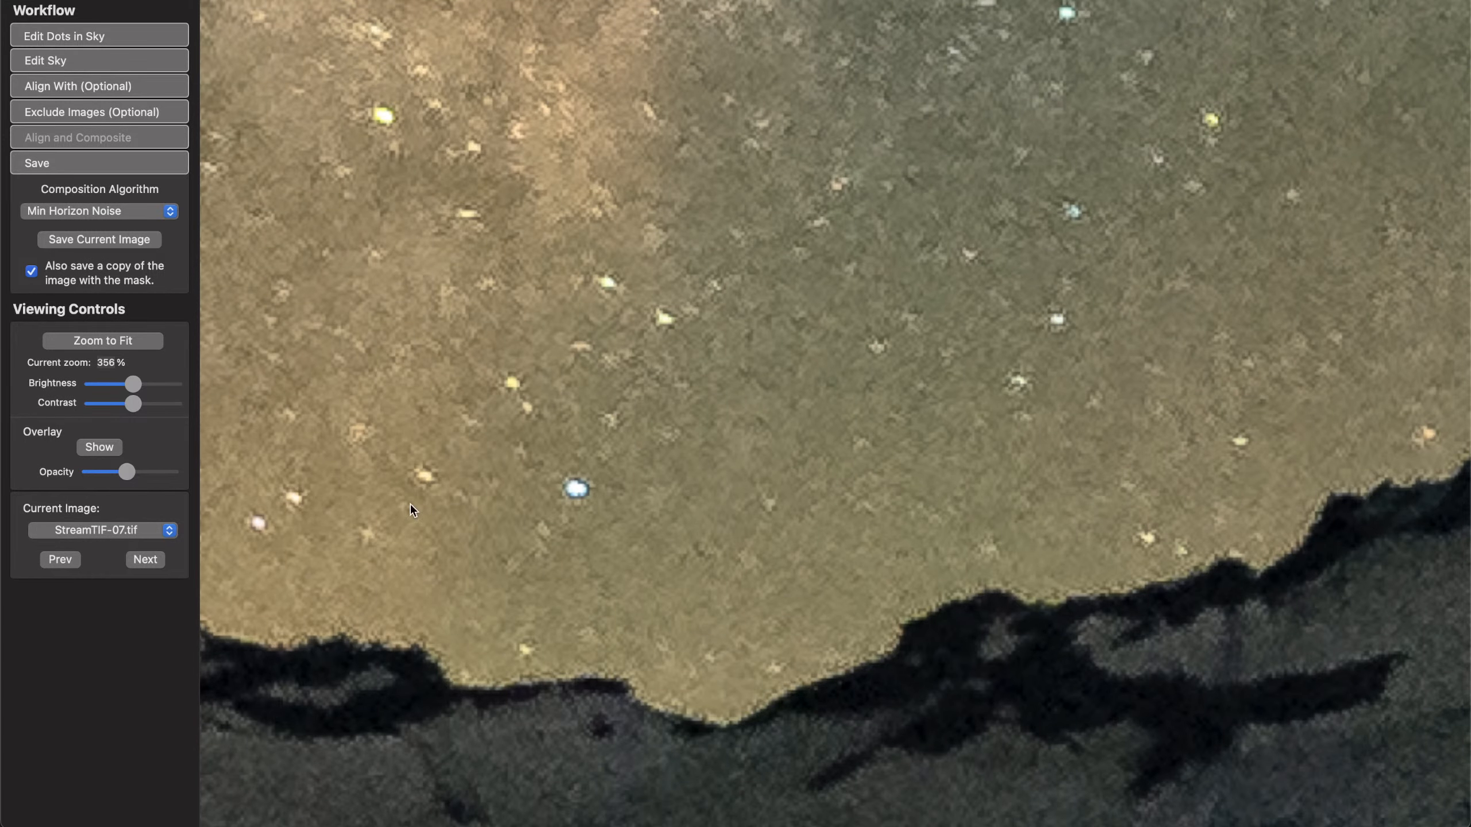
pyautogui.click(151, 532)
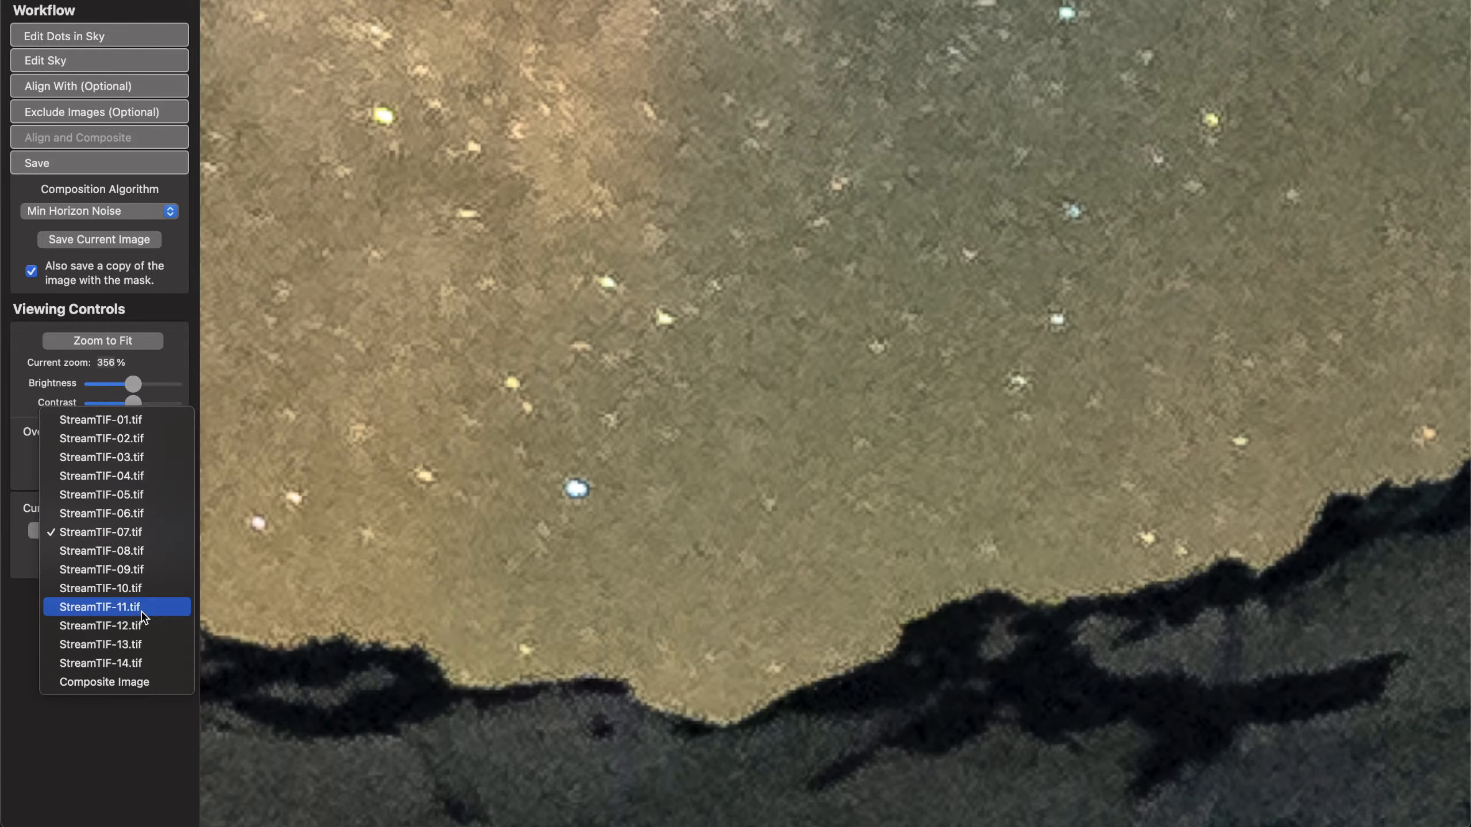
pyautogui.click(133, 679)
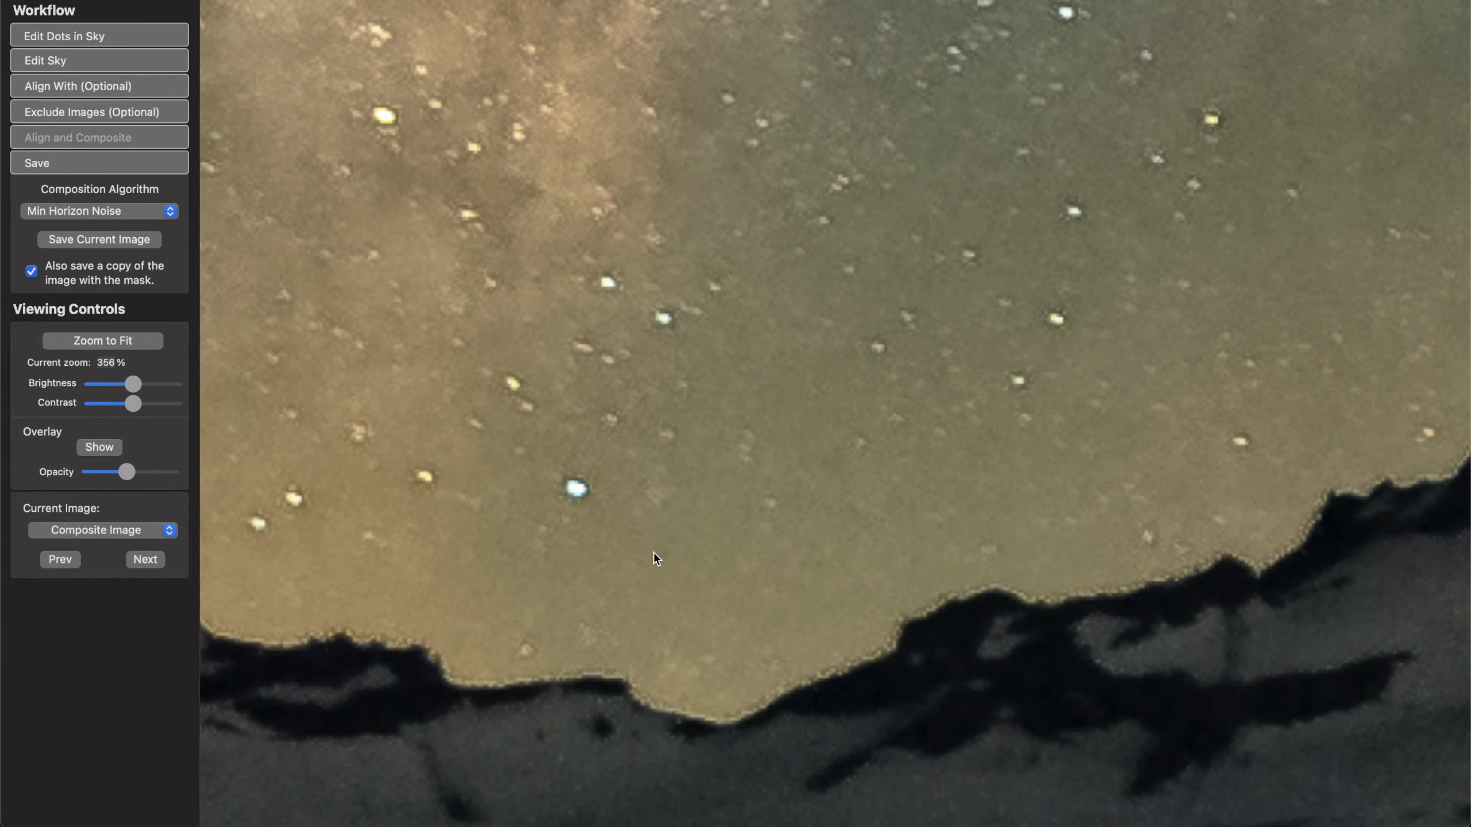
# Save the current composite image as StreamTIF-Stack1 in the Stream TIF's folder
pyautogui.press('super+0')
pyautogui.click(112, 241)
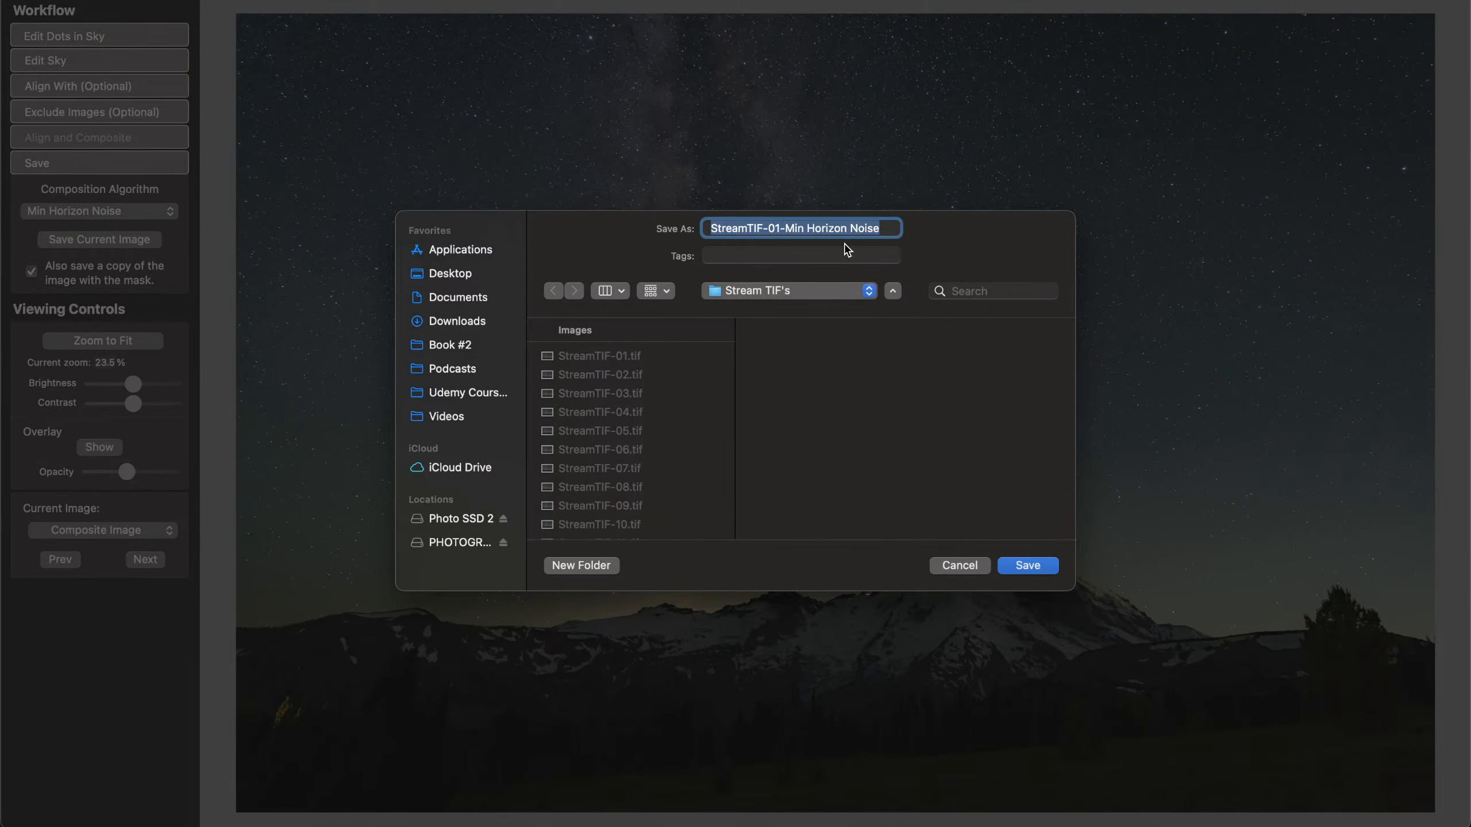
pyautogui.click(889, 229)
pyautogui.press('super+a')
pyautogui.press('BackSpace')
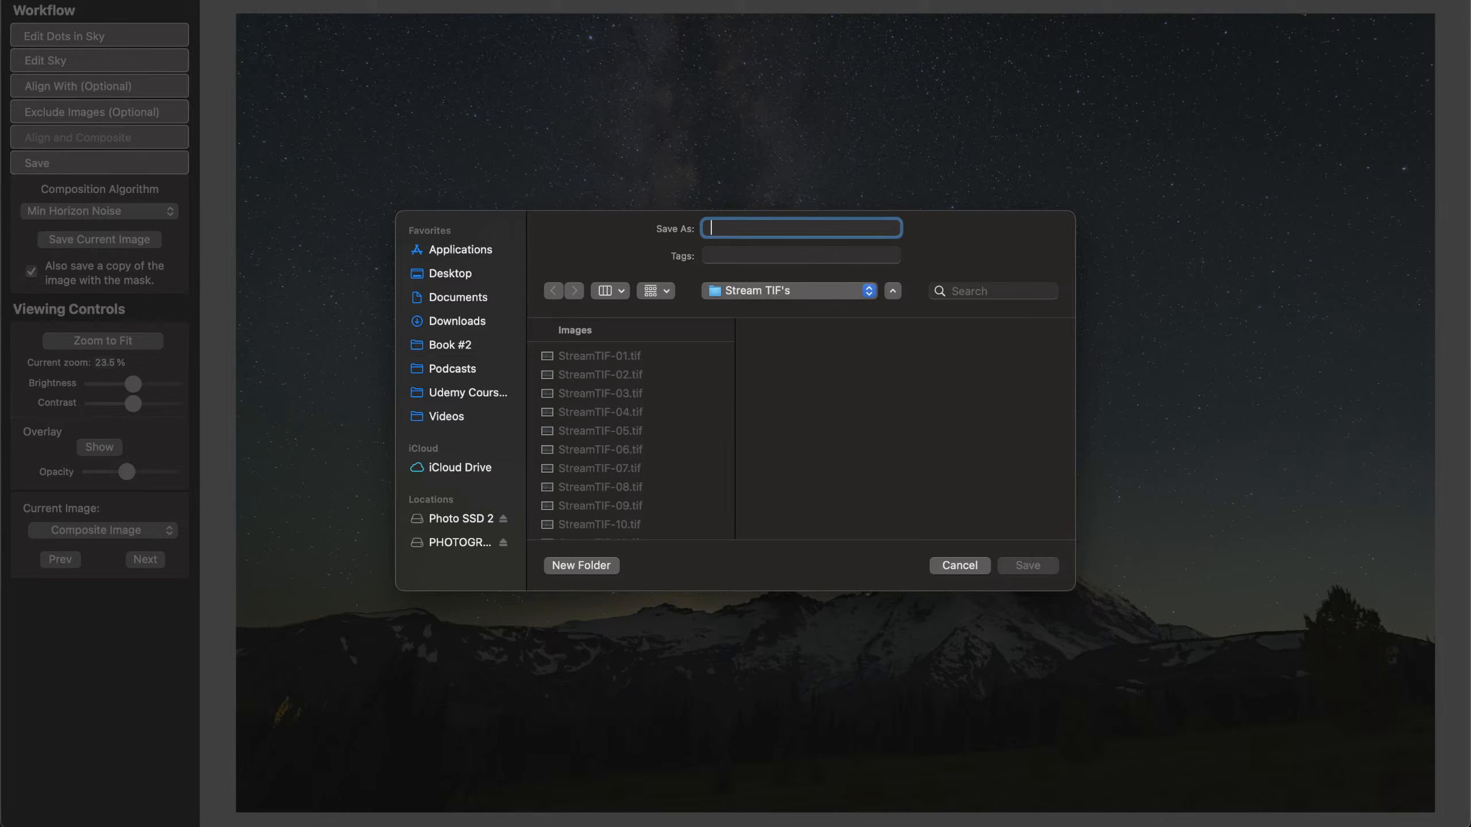
pyautogui.click(617, 506)
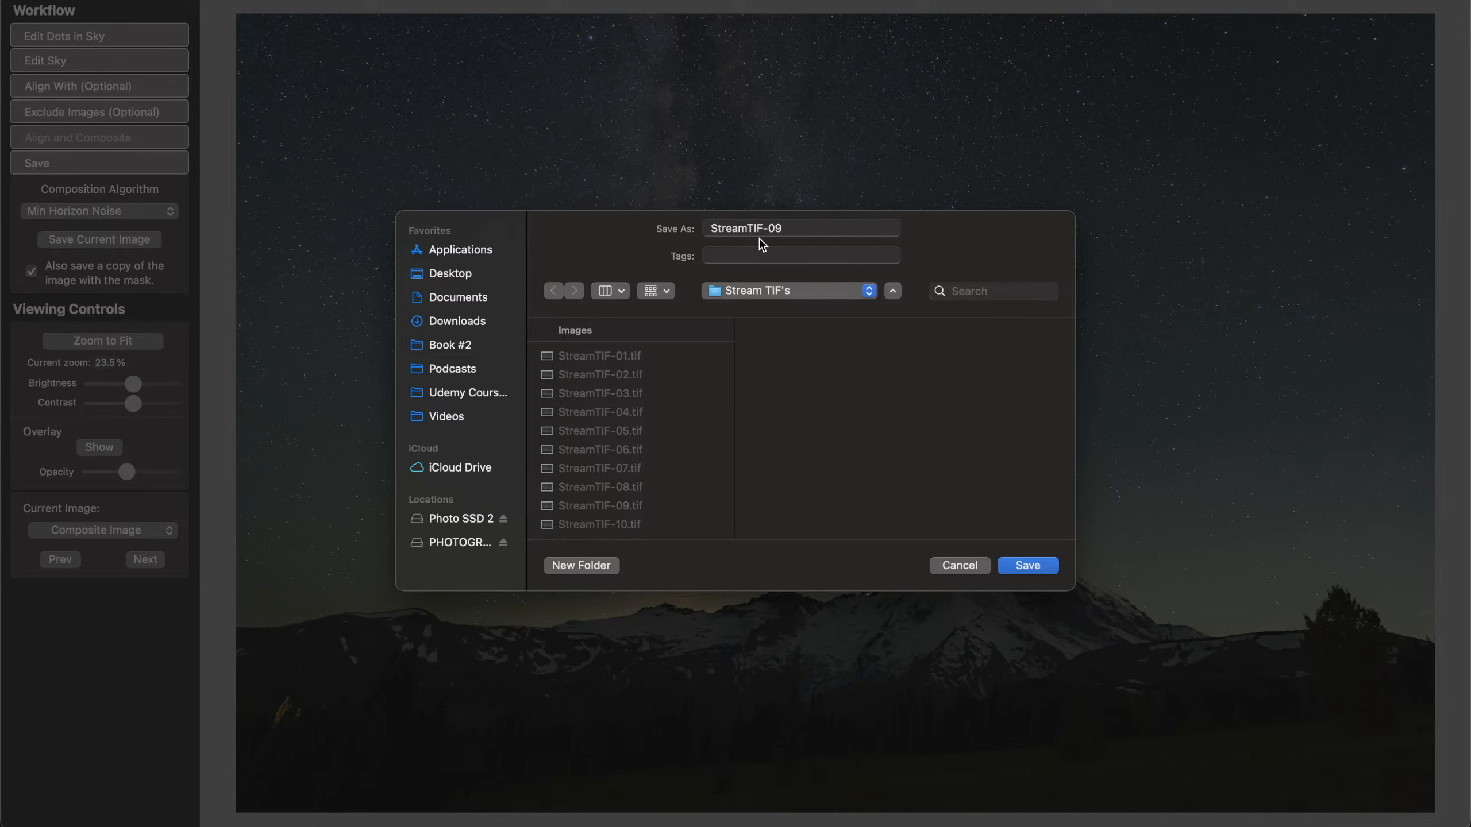
pyautogui.click(797, 223)
pyautogui.press('BackSpace')
pyautogui.press('BackSpace')
pyautogui.press('BackSpace')
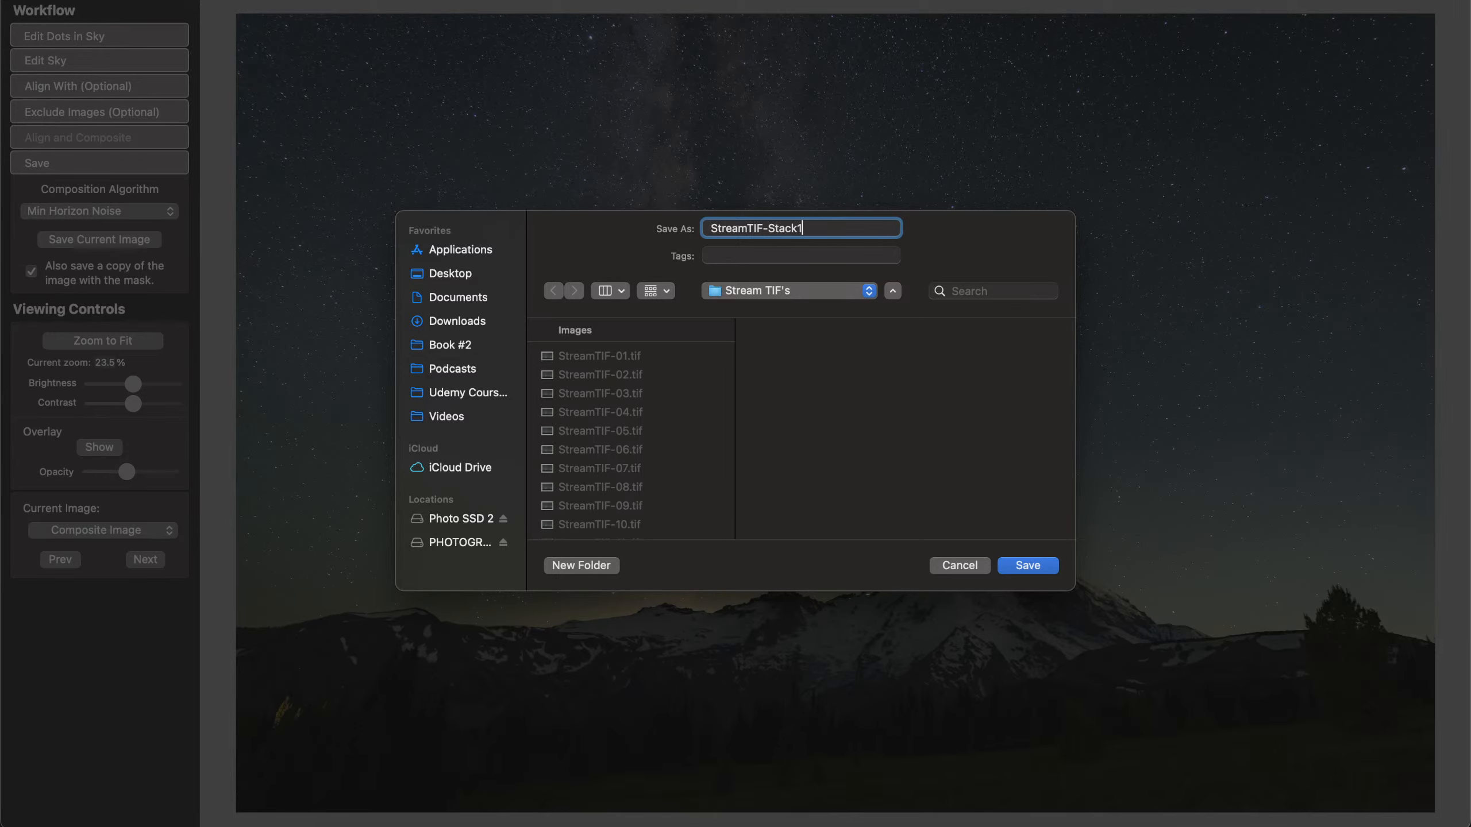
pyautogui.press('Return')
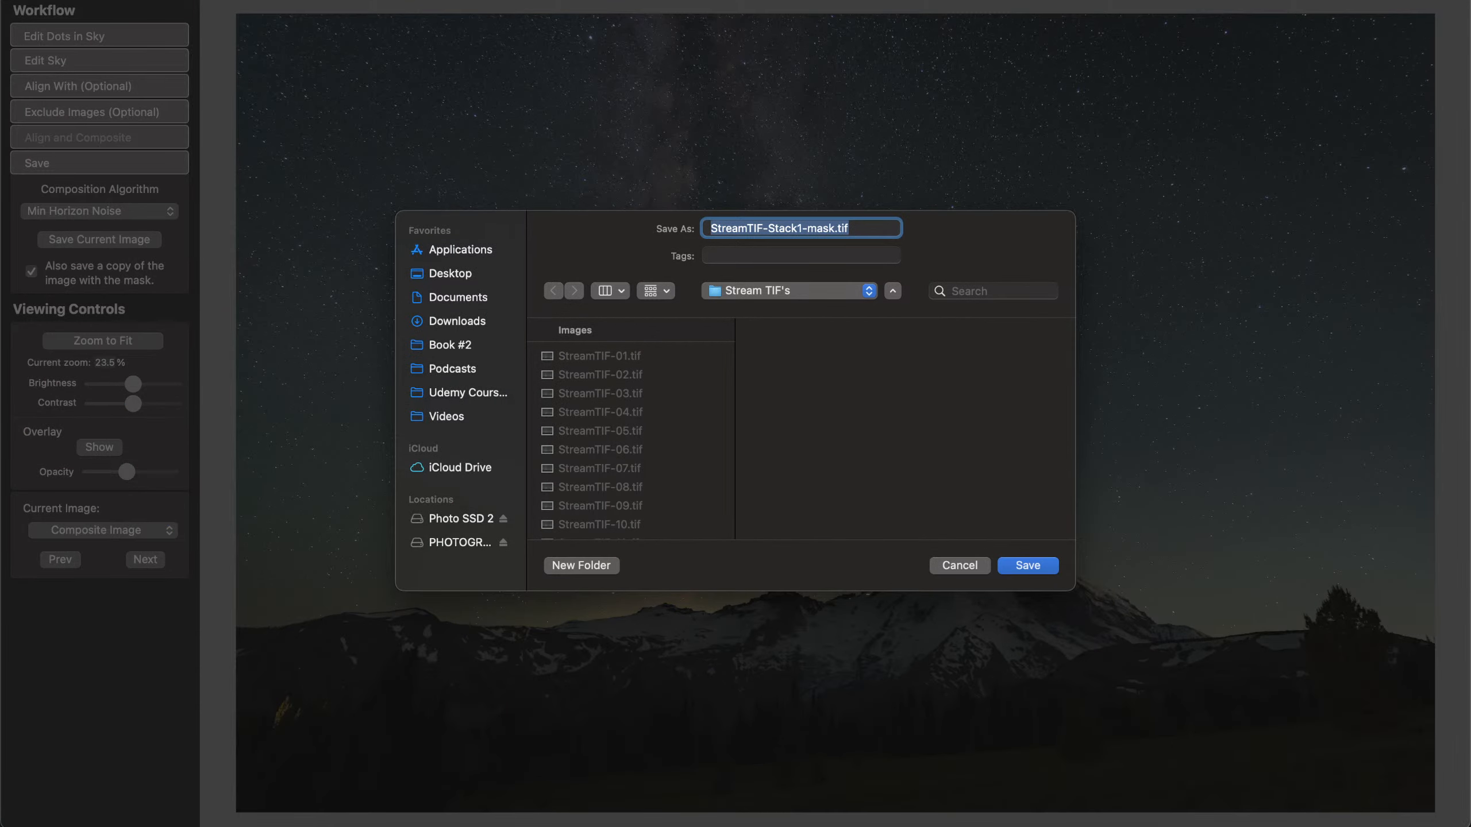
# Save the masked copy of the composite as StreamTIF-Stack1-mask.tif in the Stream TIF's folder
pyautogui.scroll(-5, 620, 417)
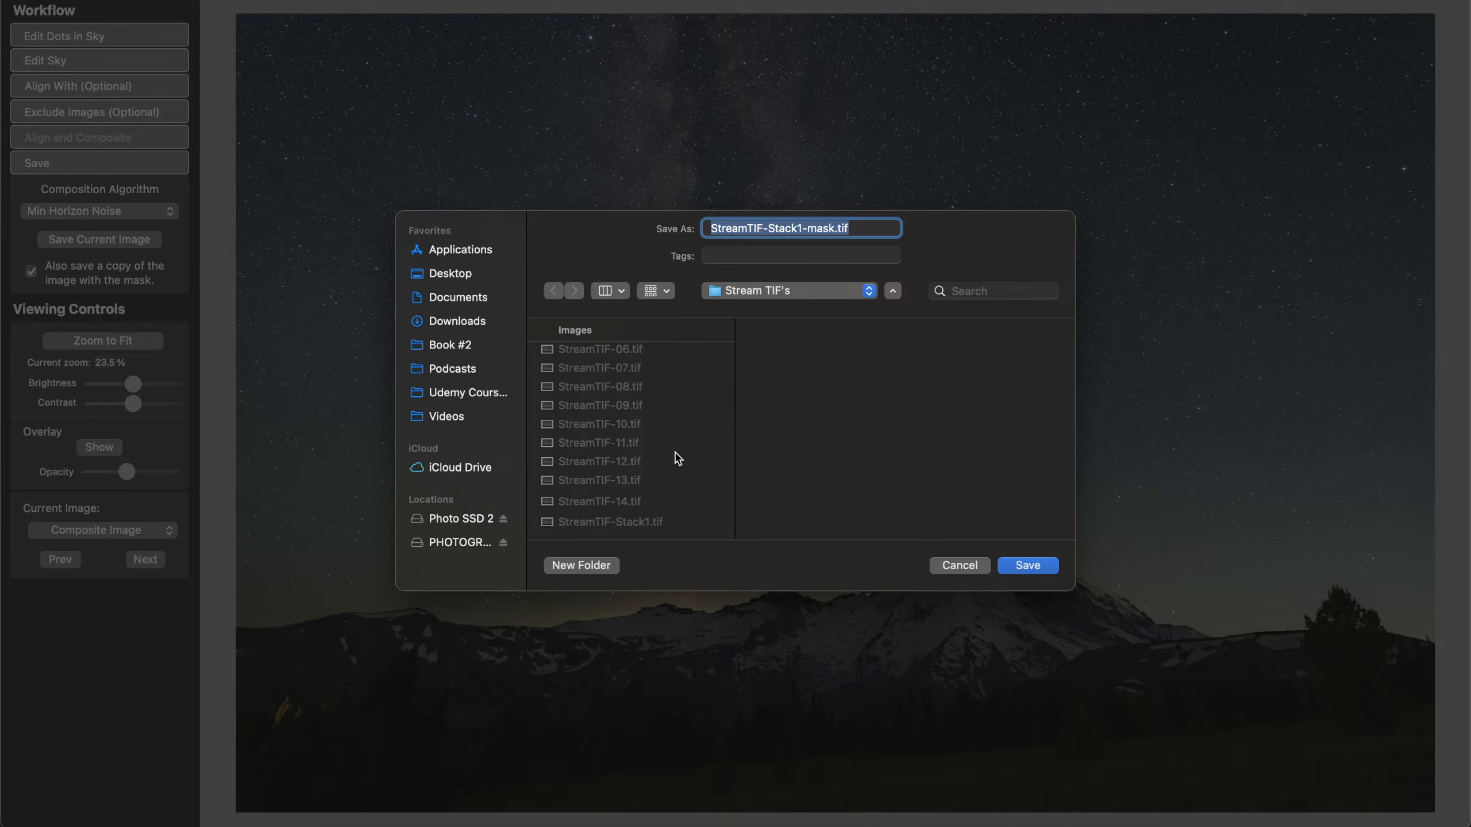
pyautogui.click(656, 524)
pyautogui.click(830, 231)
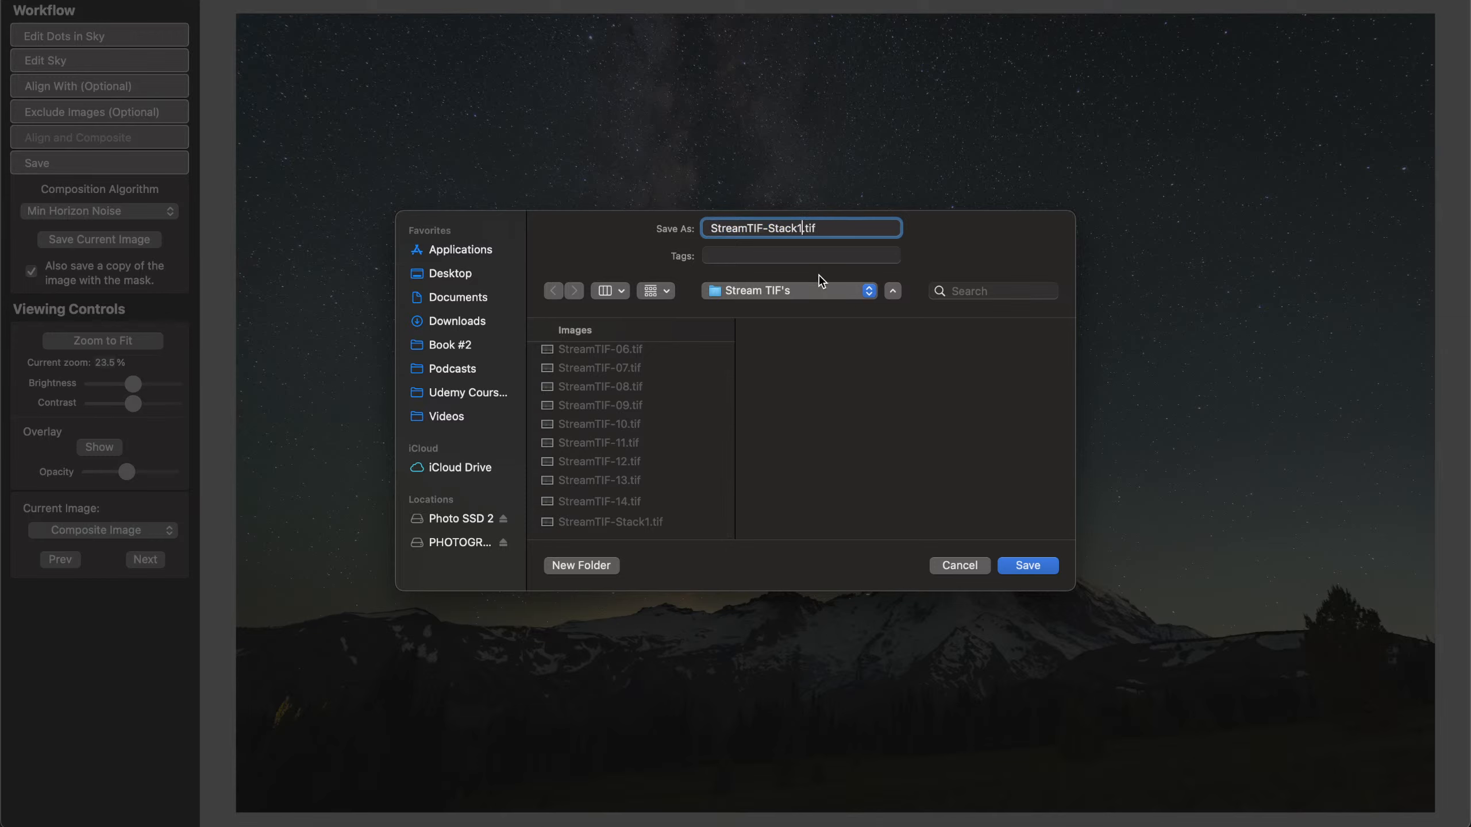
pyautogui.click(803, 229)
pyautogui.write('-v1')
pyautogui.press('BackSpace')
pyautogui.press('BackSpace')
pyautogui.write('mask')
pyautogui.press('Return')
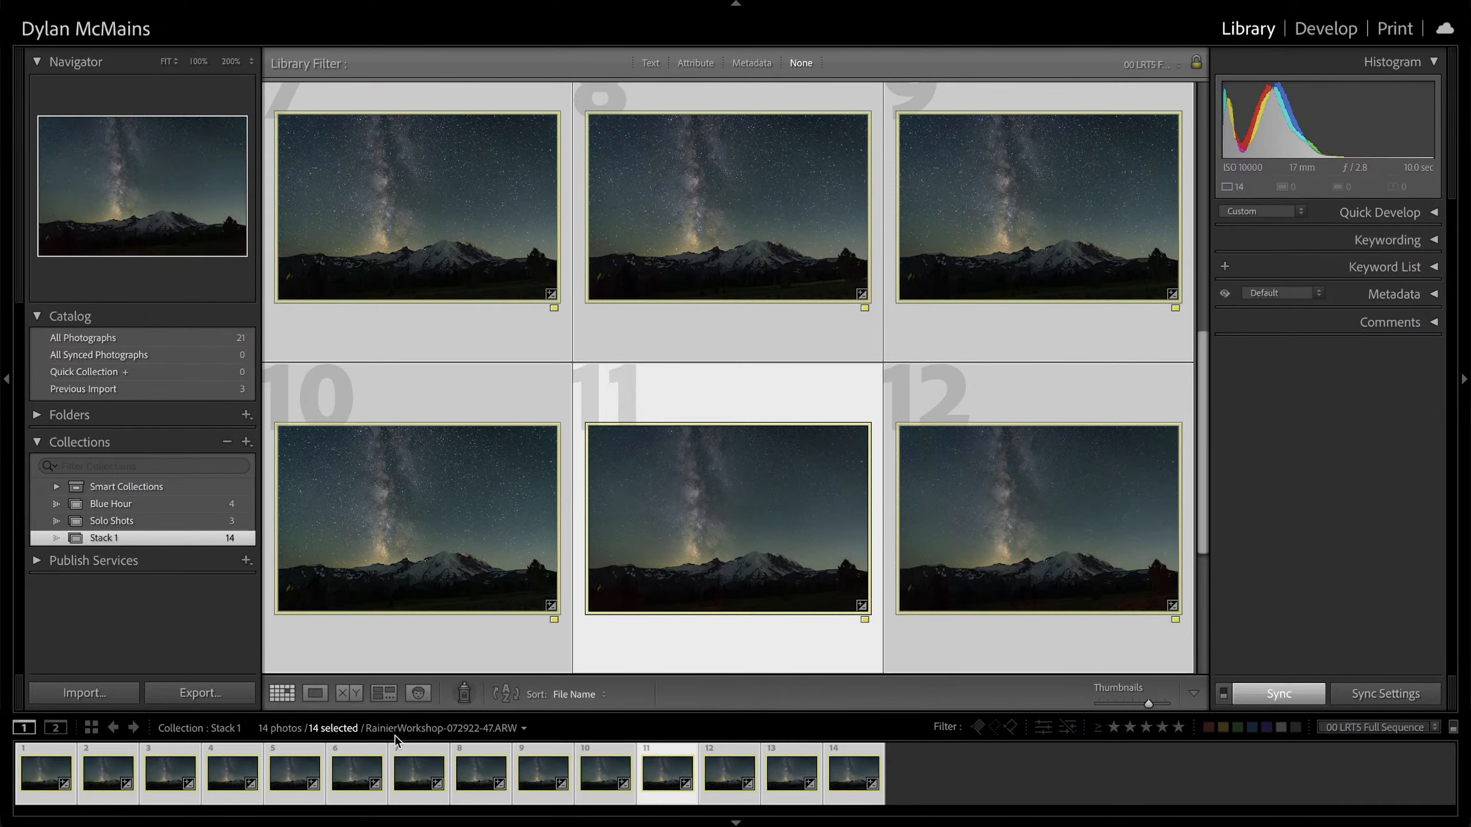
pyautogui.click(84, 693)
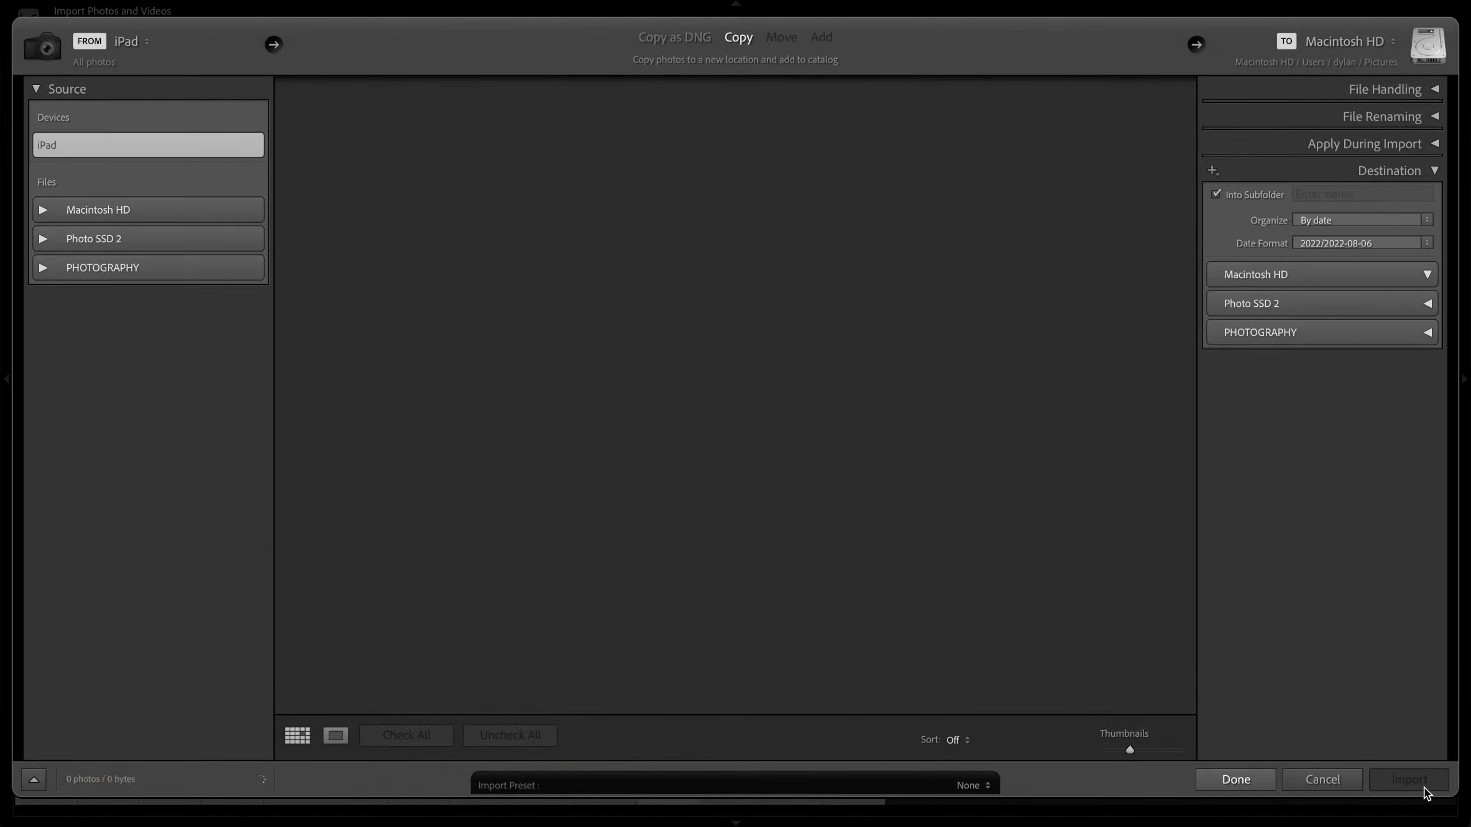
pyautogui.click(795, 285)
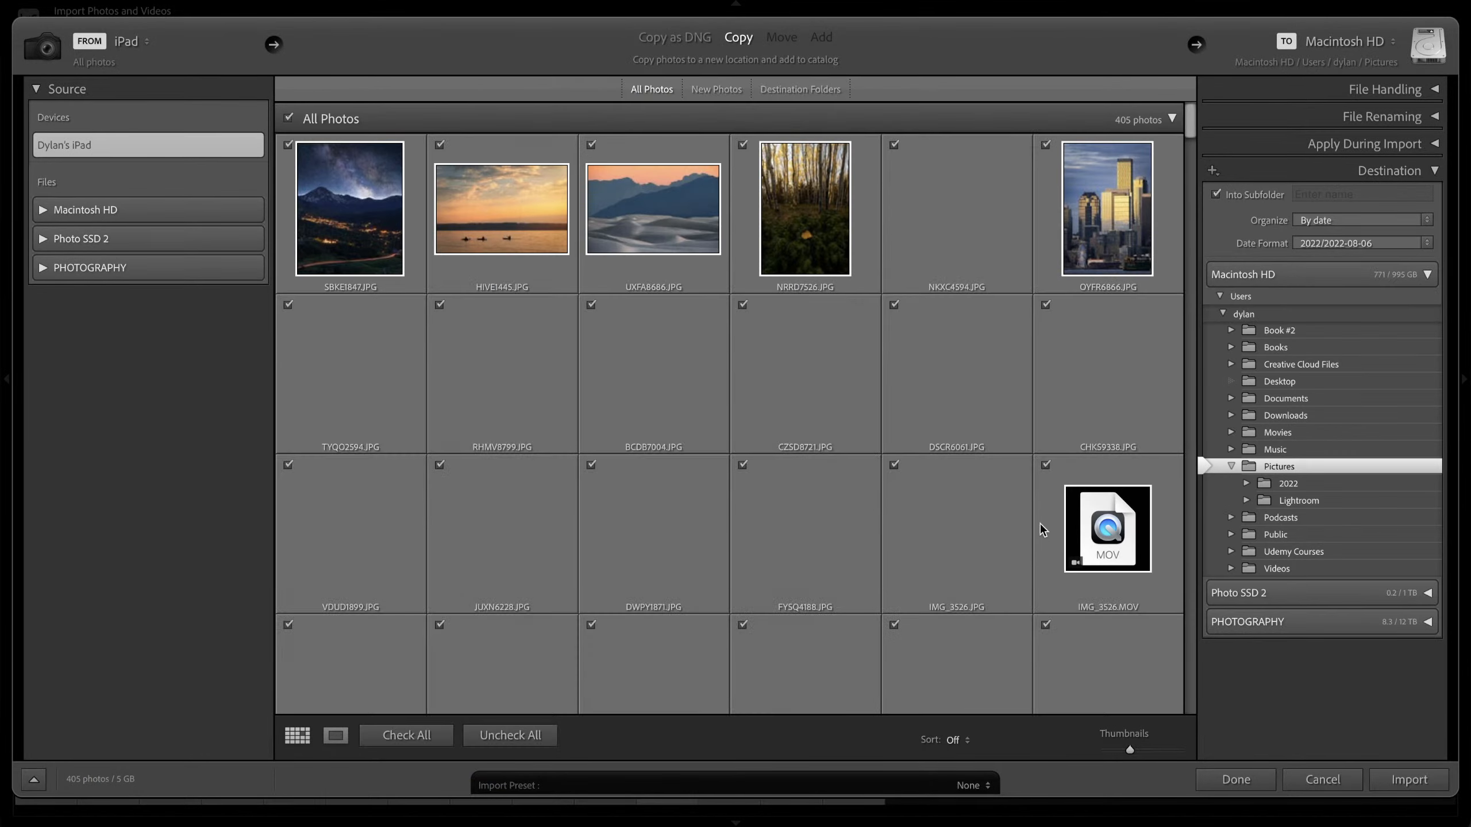
pyautogui.click(1301, 782)
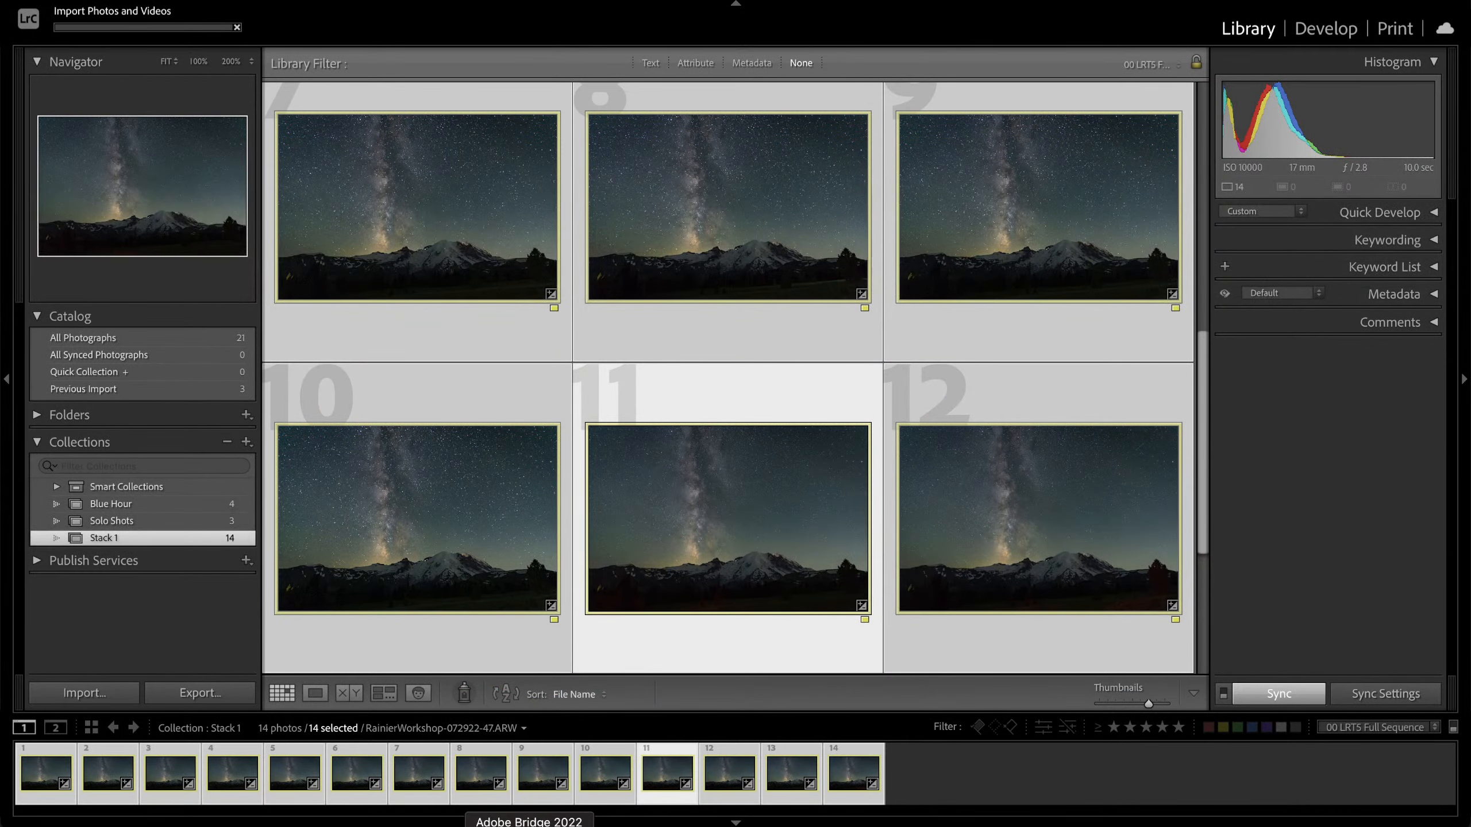
# Switch to Adobe Bridge and preview StreamTIF-Stack1.tif in the Rainier Workshops folder's Stream TIF's subfolder
pyautogui.click(457, 818)
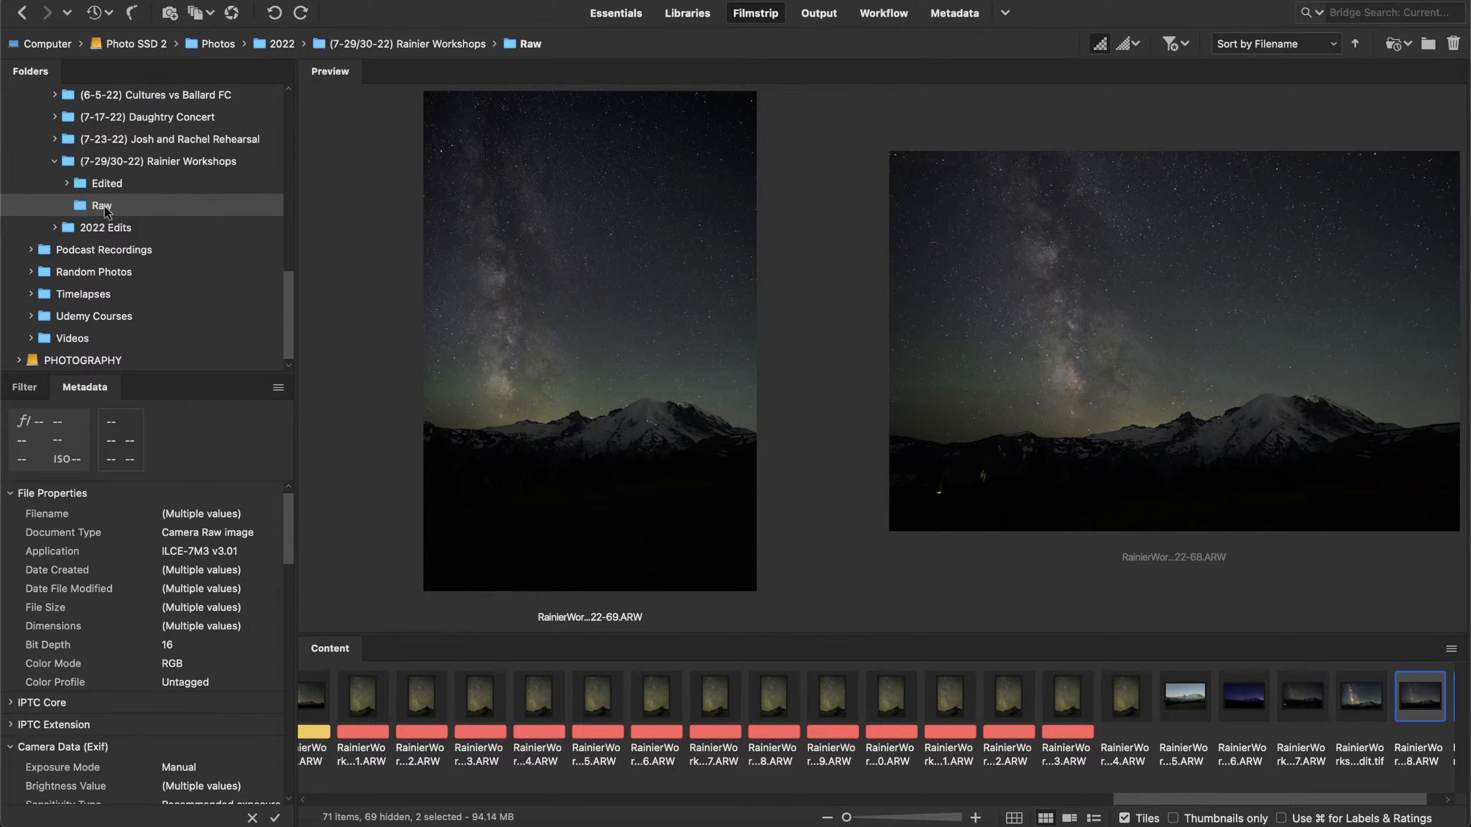
pyautogui.click(108, 182)
pyautogui.click(124, 165)
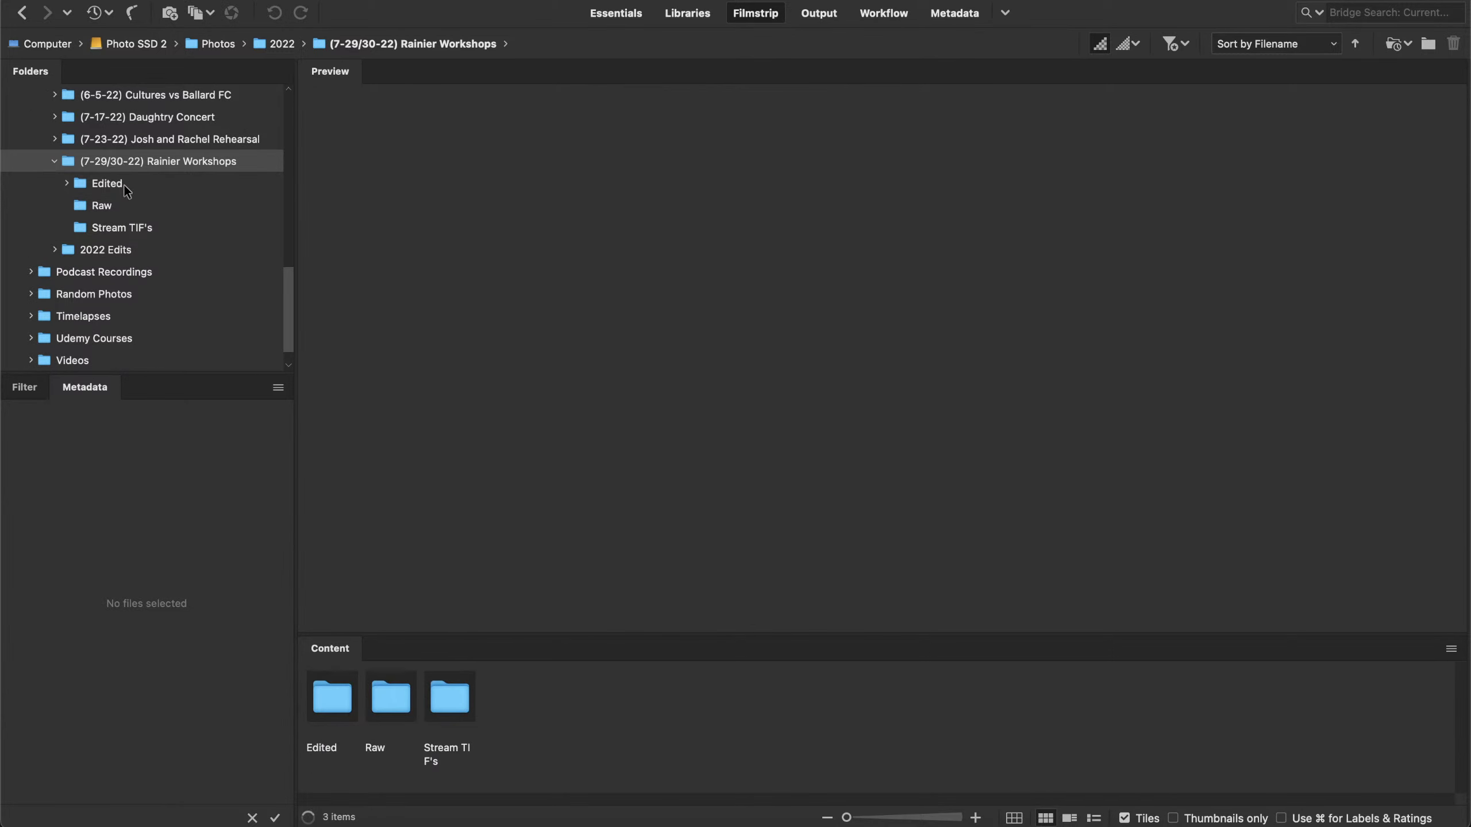
pyautogui.click(123, 227)
pyautogui.click(1202, 699)
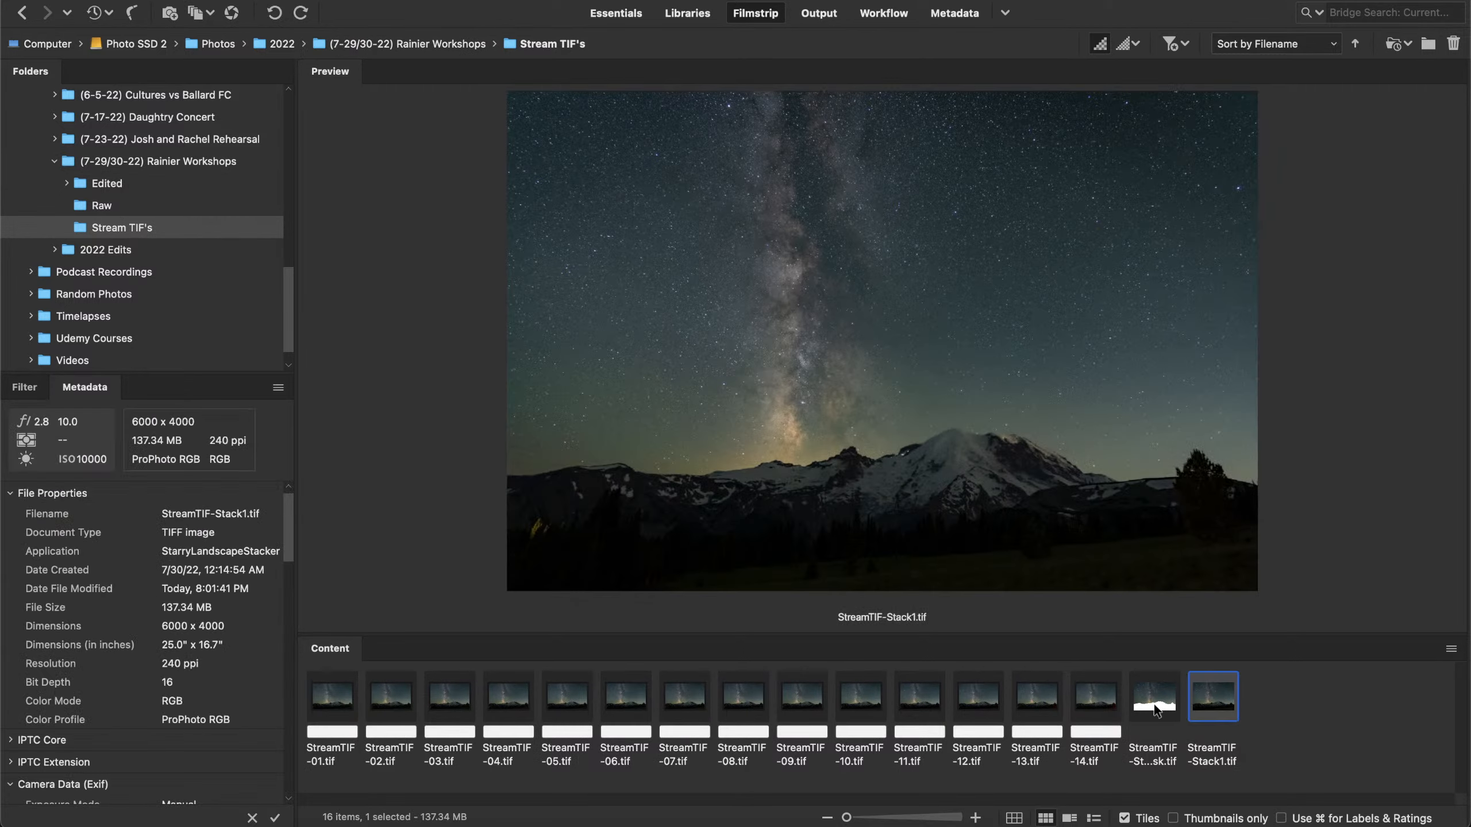
# Compare the previews of StreamTIF-Stack1-mask.tif and StreamTIF-Stack1.tif by switching between them
pyautogui.click(1141, 696)
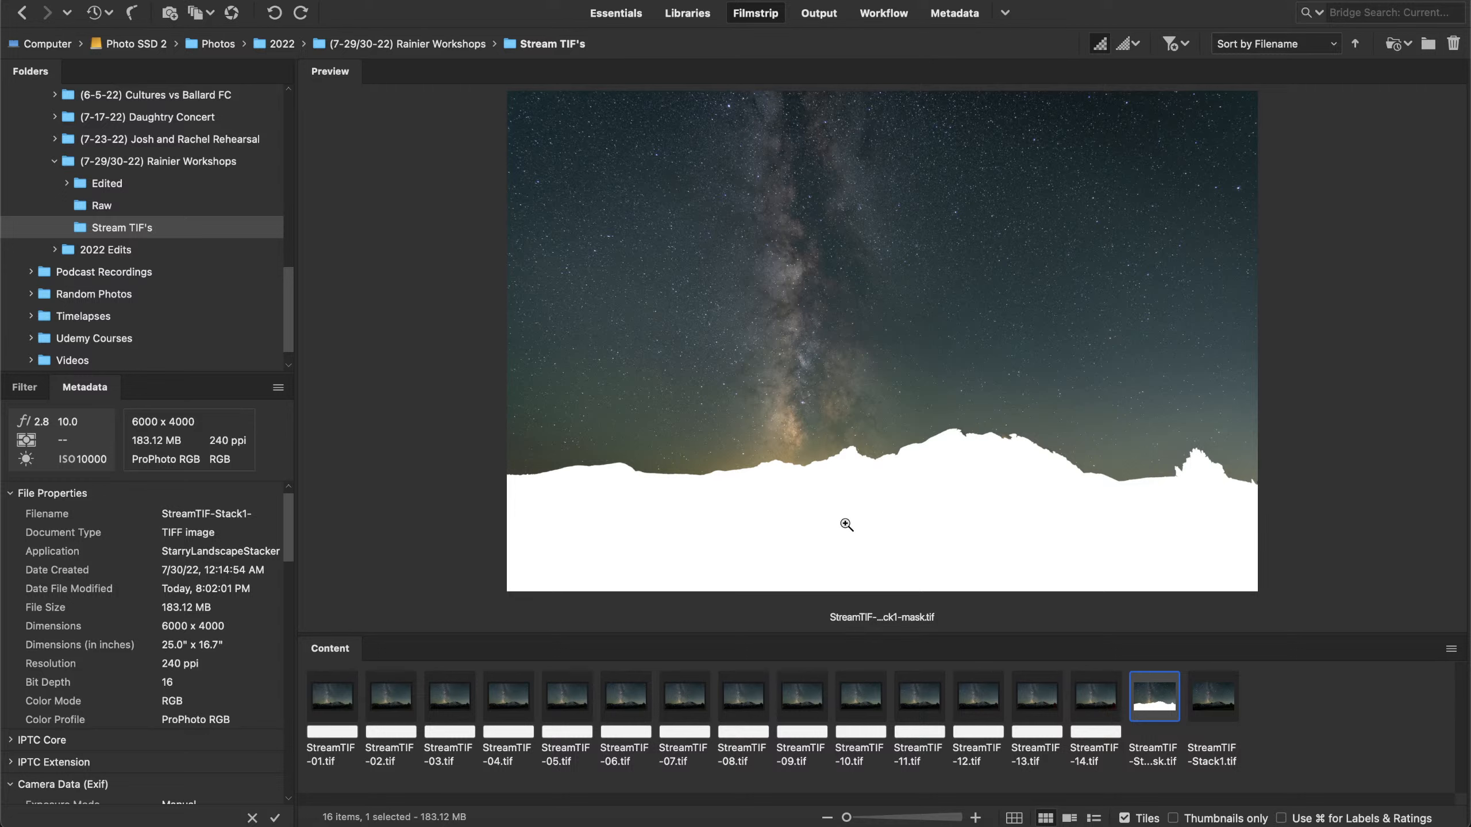
pyautogui.click(1218, 704)
pyautogui.click(1149, 696)
pyautogui.click(1211, 707)
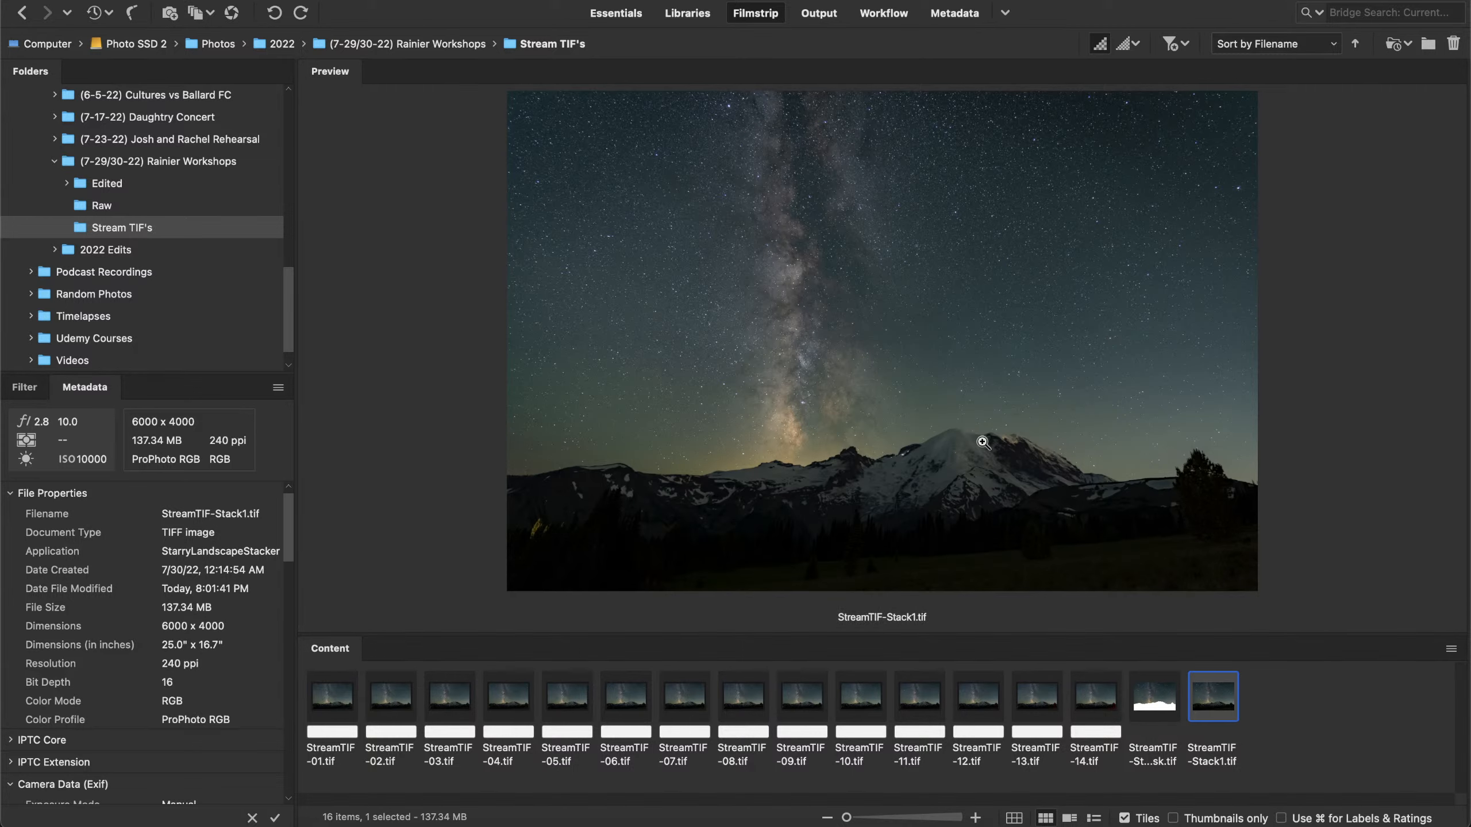
# Import StreamTIF-Stack1.tif and StreamTIF-Stack1-mask.tif from Bridge into the Lightroom Classic catalog, adding them without moving the files
pyautogui.moveTo(1269, 725); pyautogui.dragTo(1118, 697)
pyautogui.moveTo(1290, 708); pyautogui.dragTo(1168, 697)
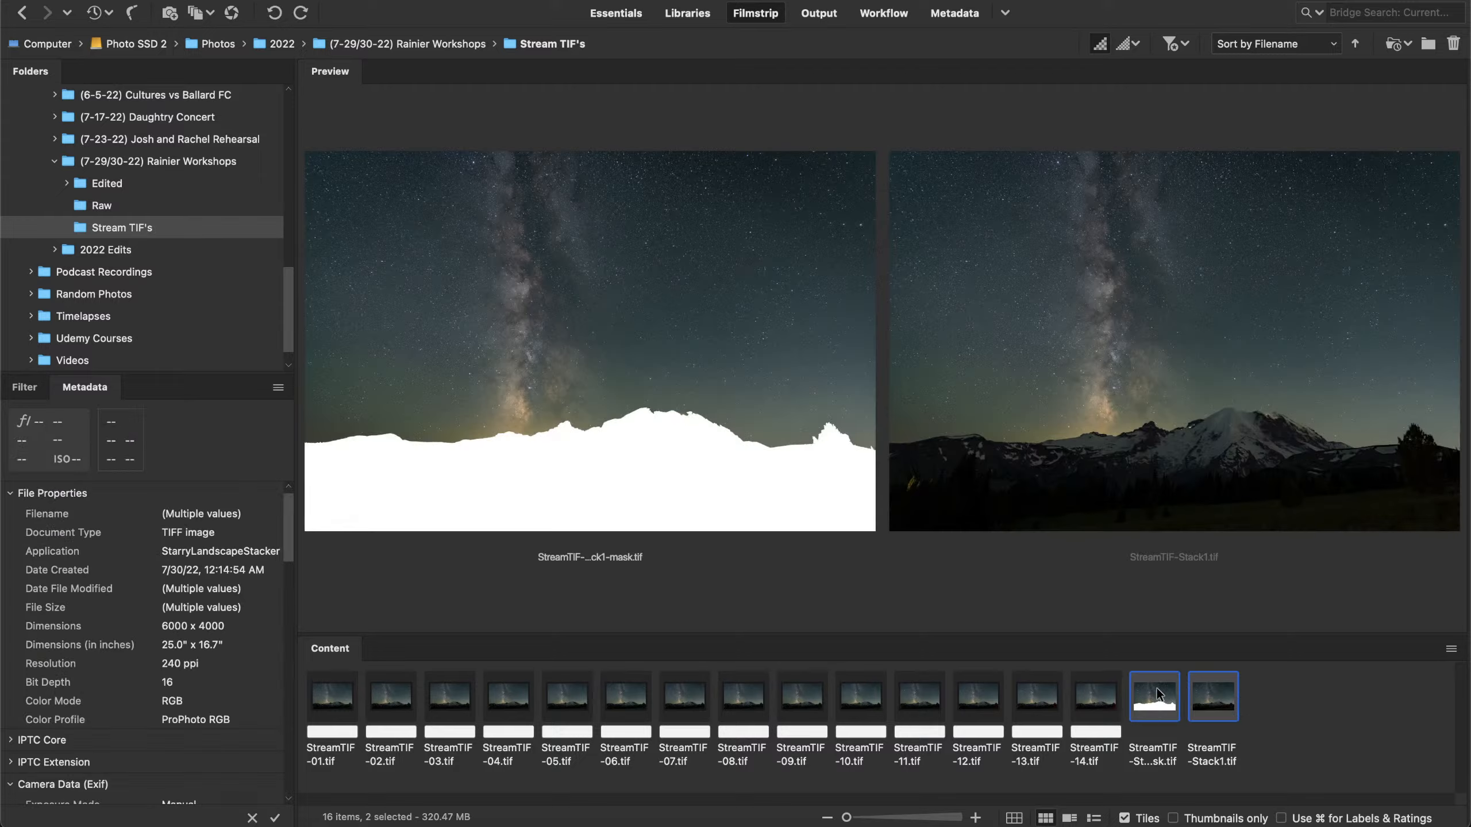
pyautogui.moveTo(590, 825); pyautogui.dragTo(590, 826)
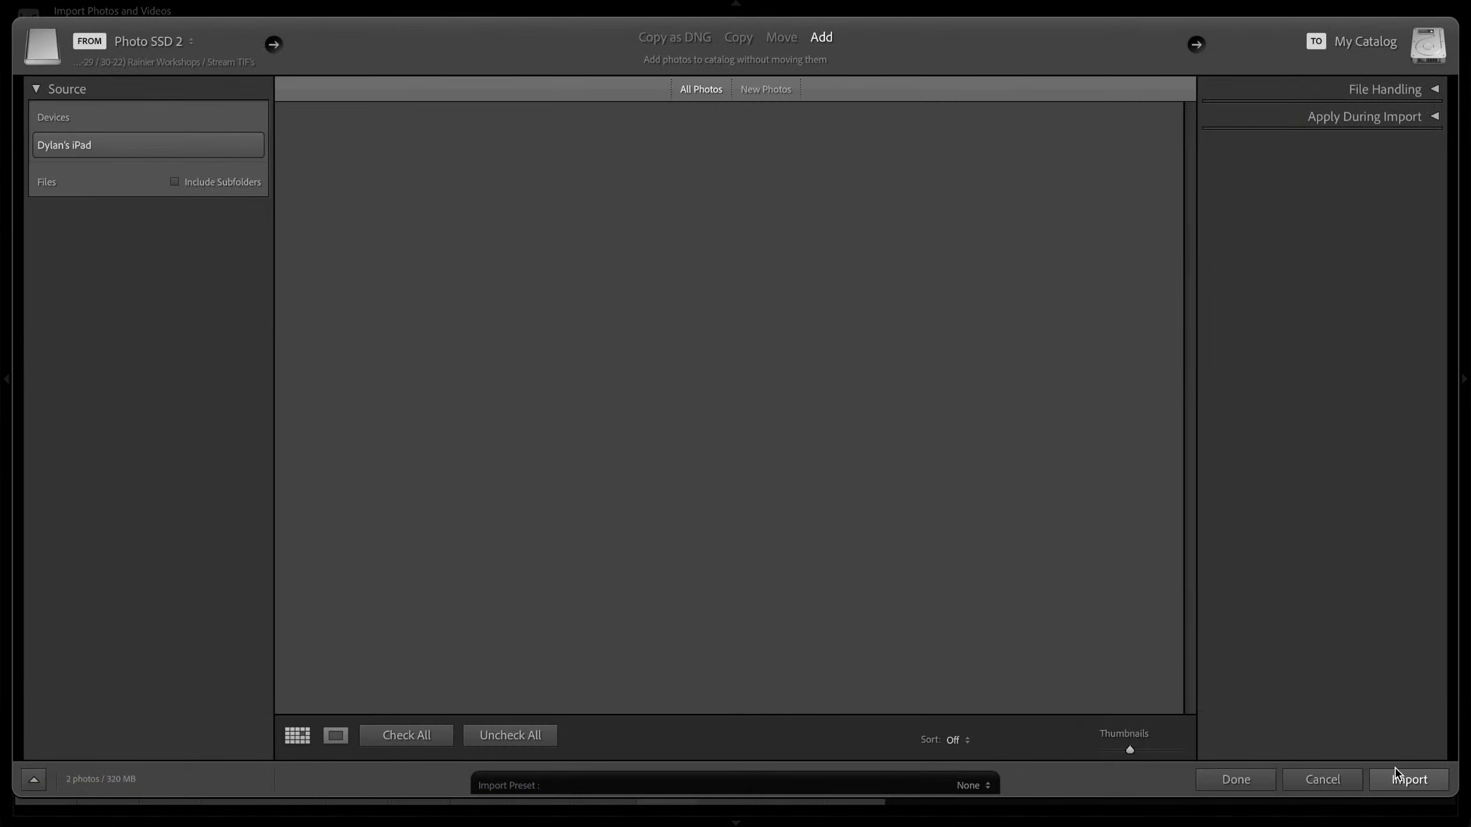
pyautogui.click(1407, 785)
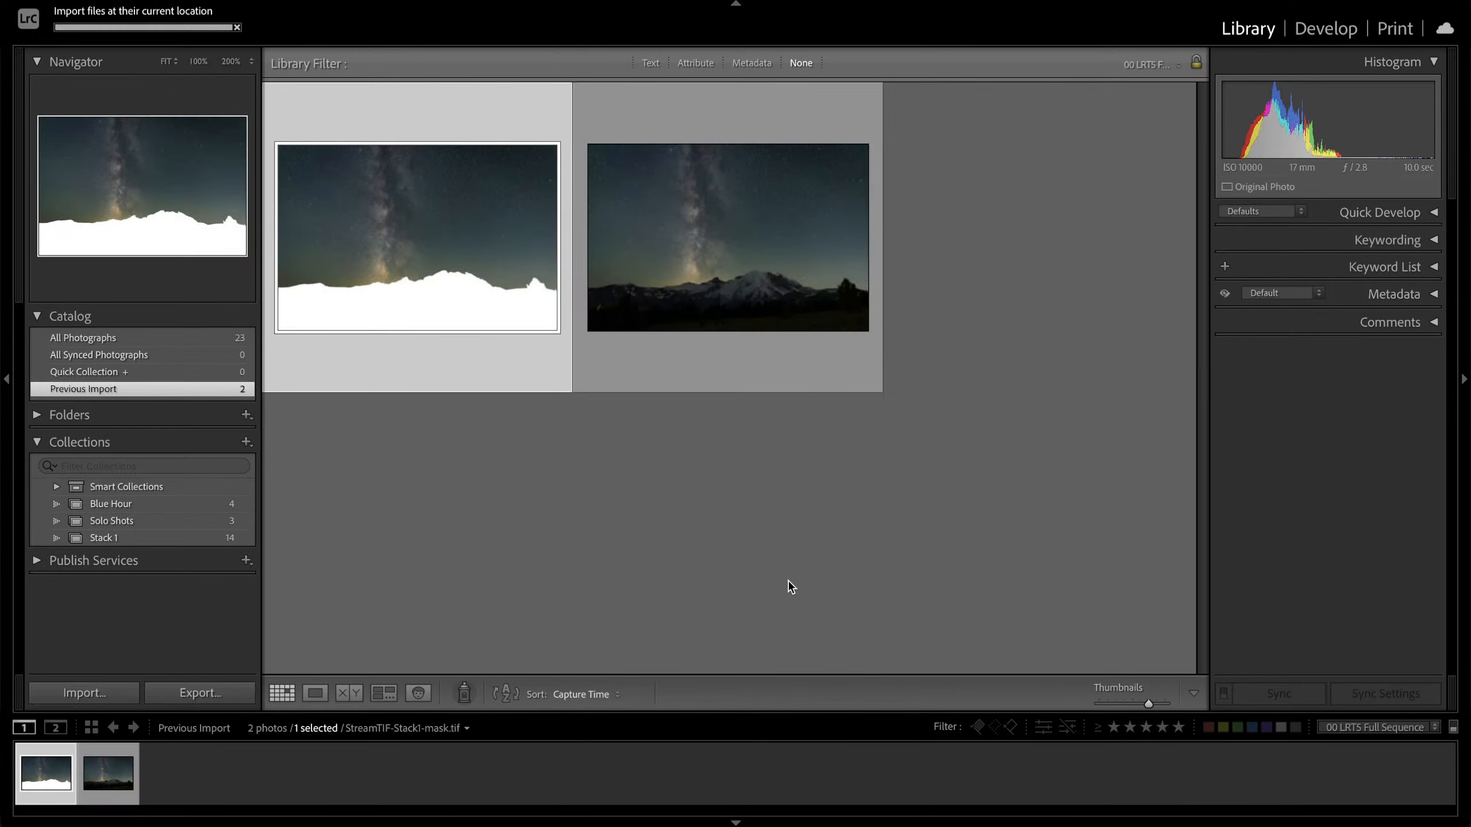
# Open StreamTIF-Stack1.tif on its own and examine the Milky Way core above the horizon at 200% zoom
pyautogui.click(349, 514)
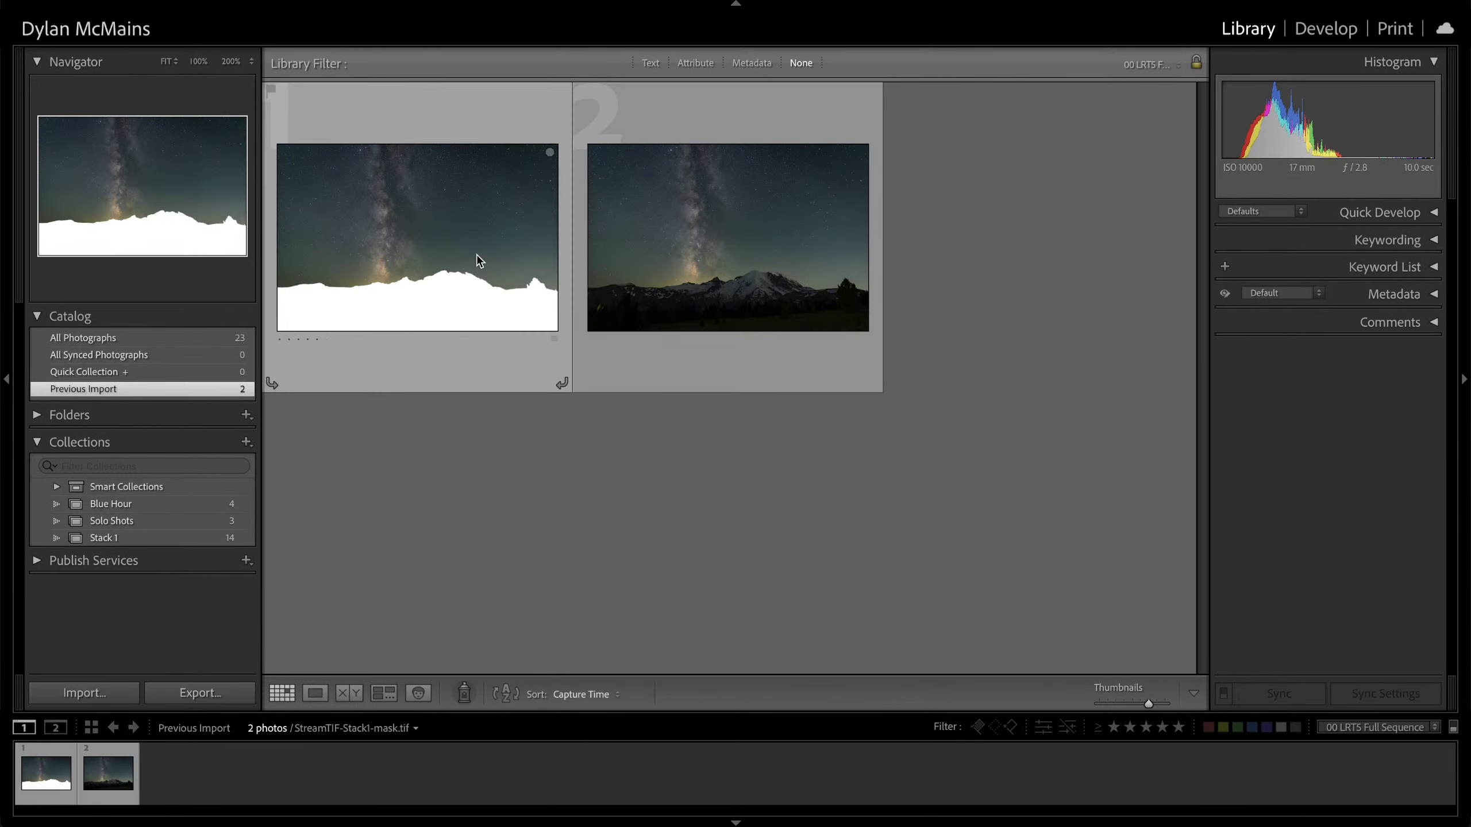
pyautogui.click(743, 298)
pyautogui.doubleClick(743, 300)
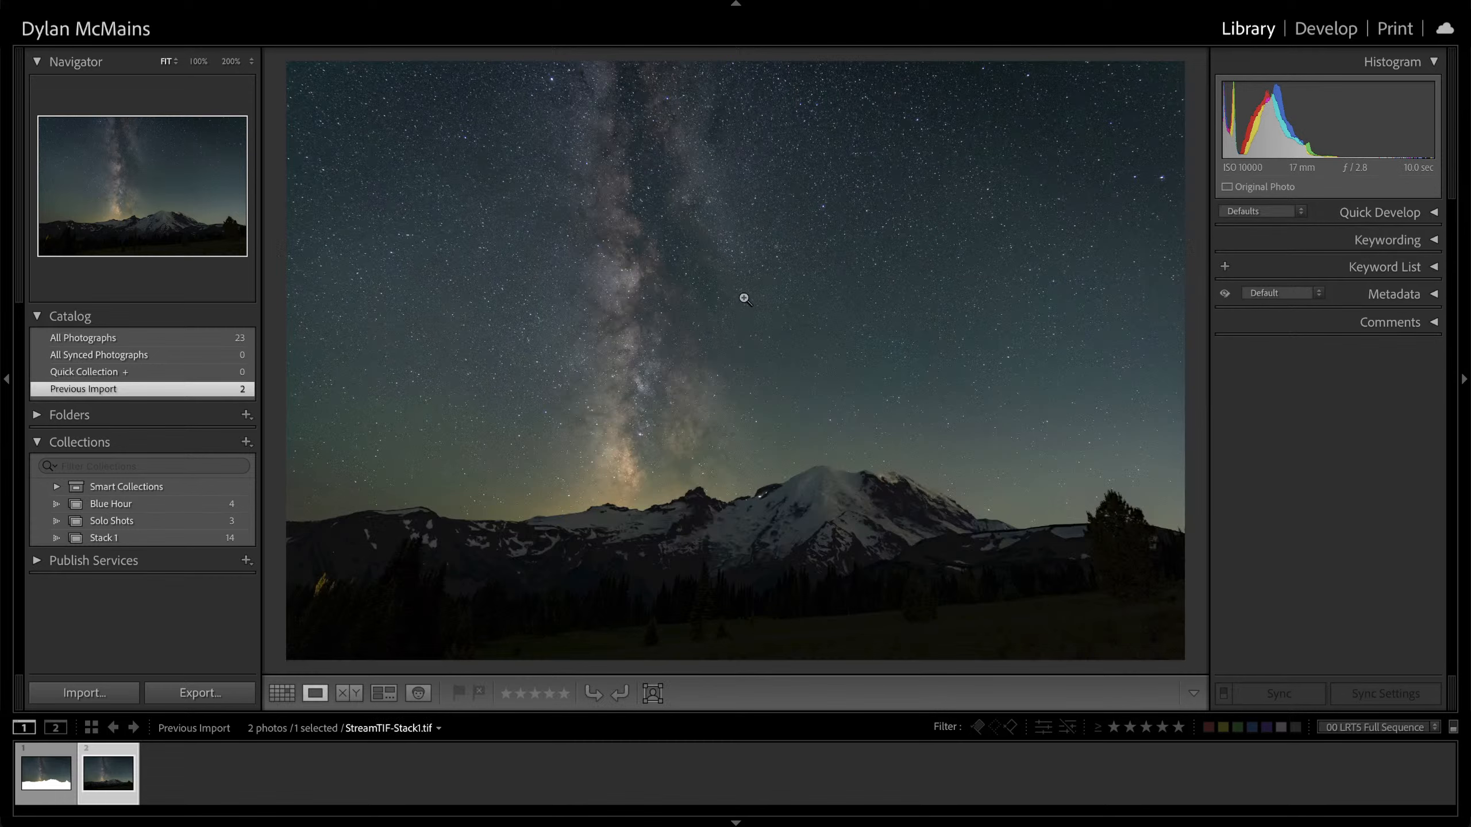
pyautogui.click(664, 503)
pyautogui.moveTo(544, 488); pyautogui.dragTo(871, 523)
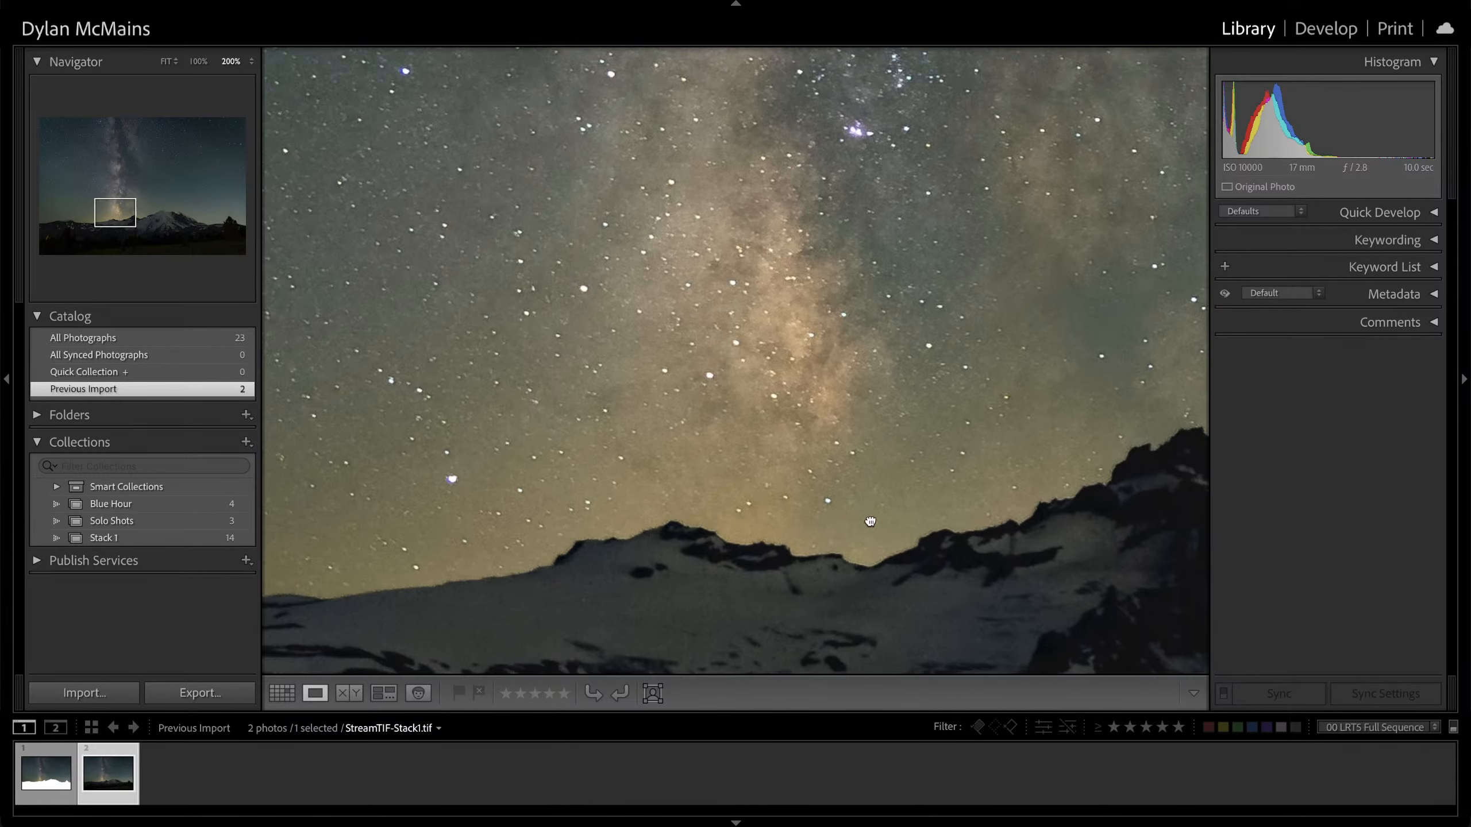
# Try the side-by-side comparison on the imported files and the Stack 1 collection, and show all photographs in the catalog
pyautogui.click(354, 702)
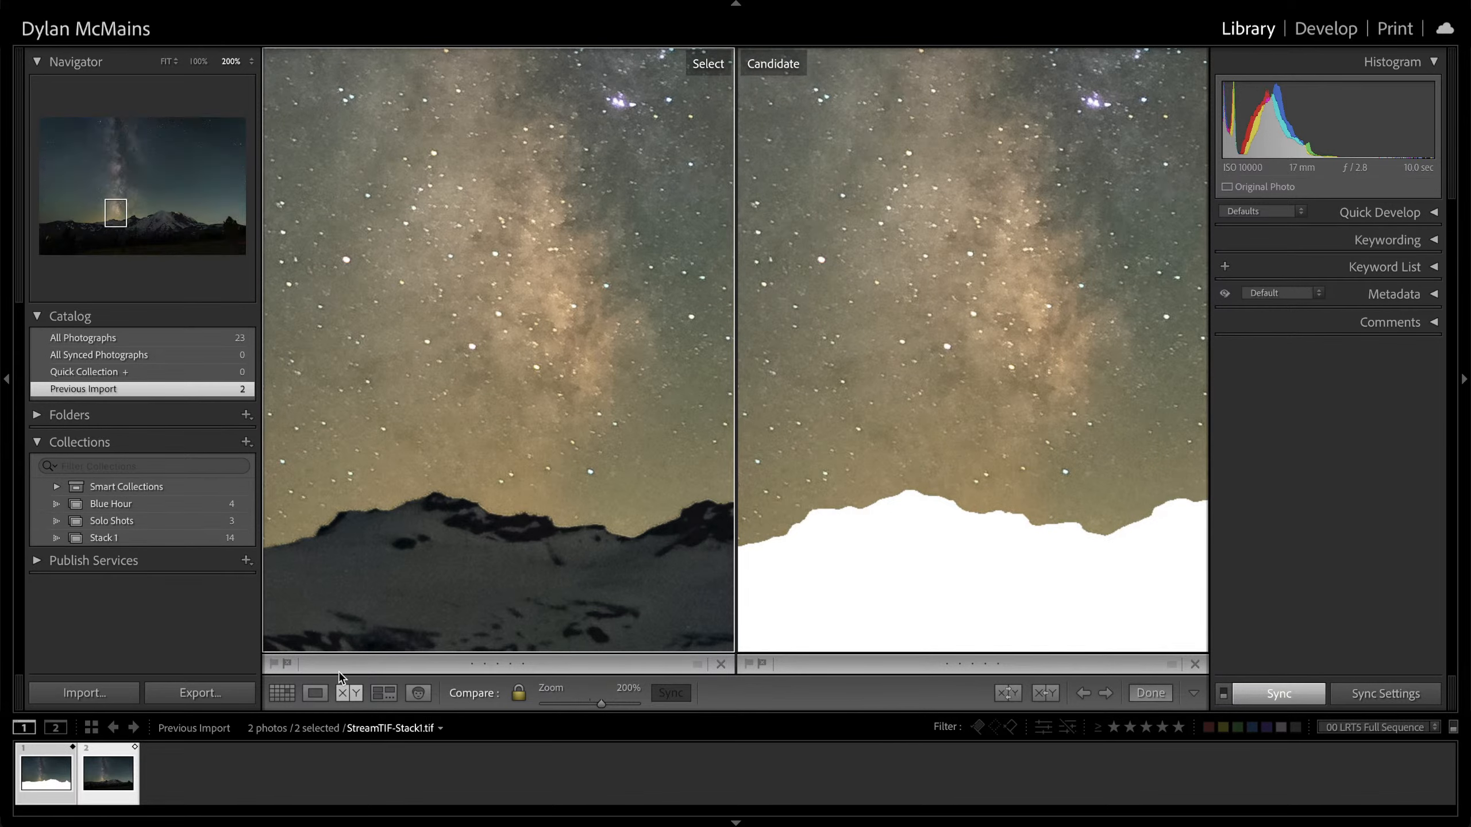
pyautogui.click(168, 538)
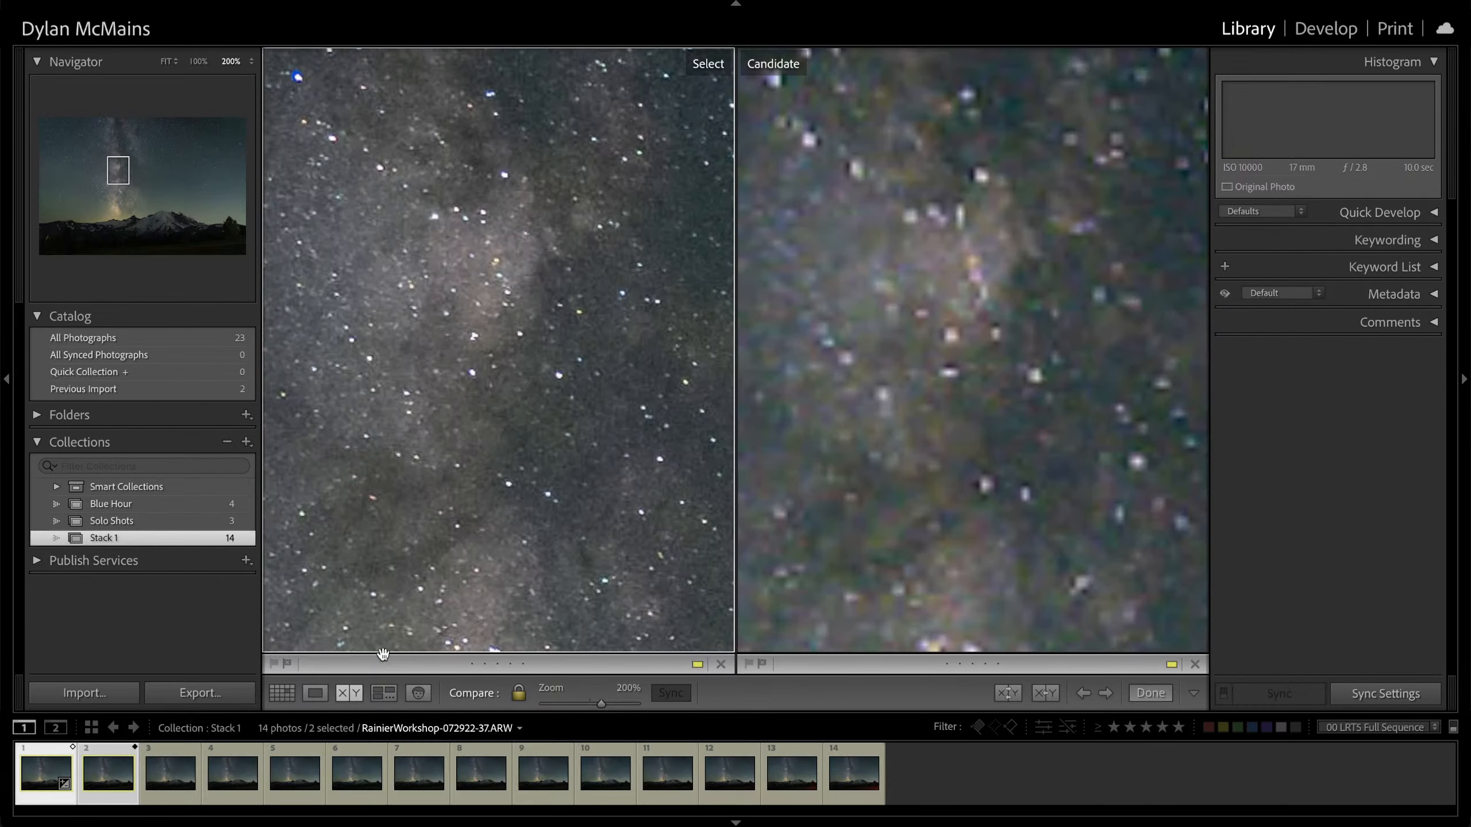
pyautogui.click(216, 339)
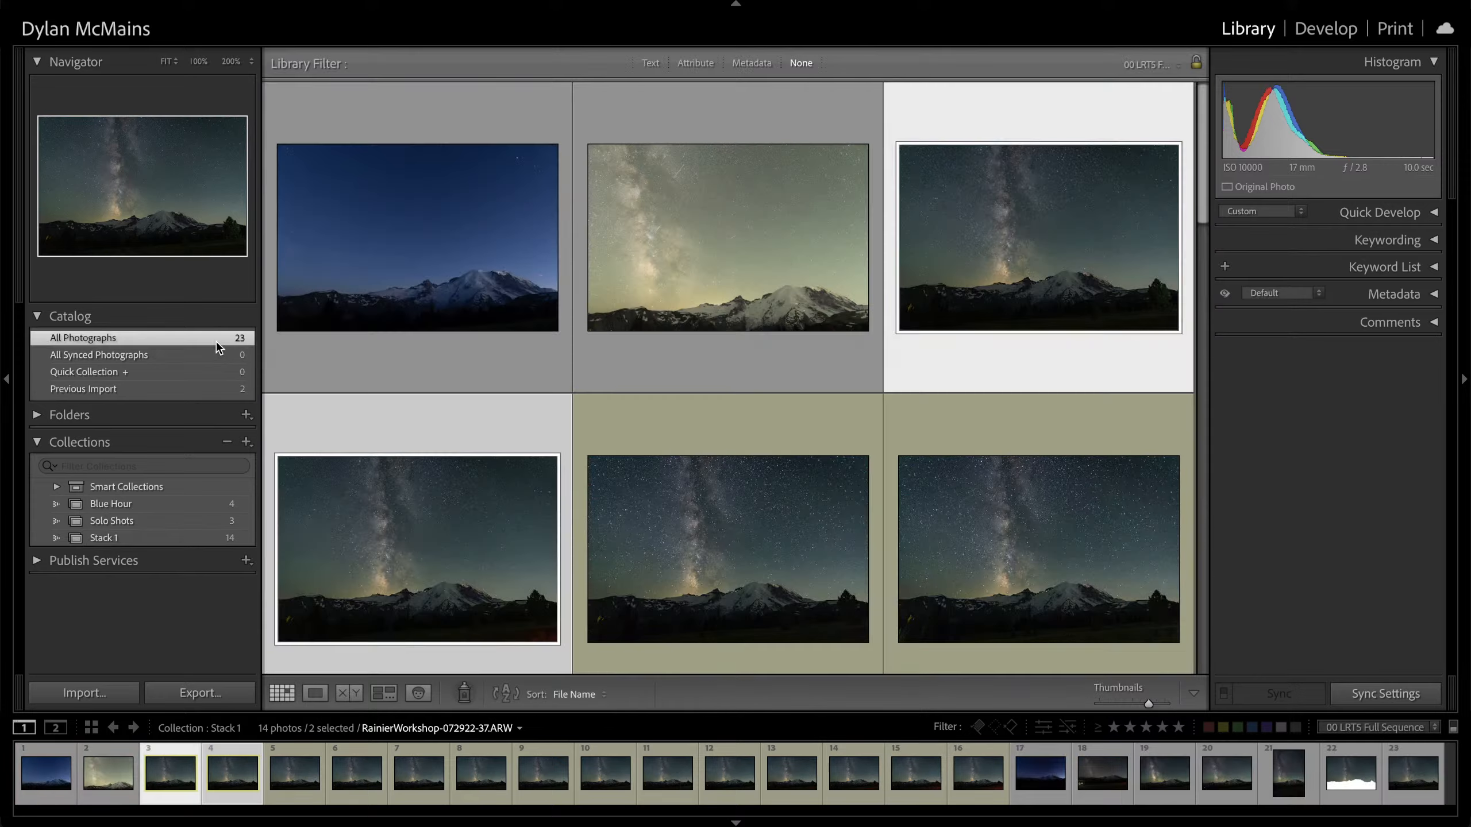
# Select StreamTIF-Stack1.tif and its mask version among all photographs and compare them side by side
pyautogui.scroll(-2, 457, 559)
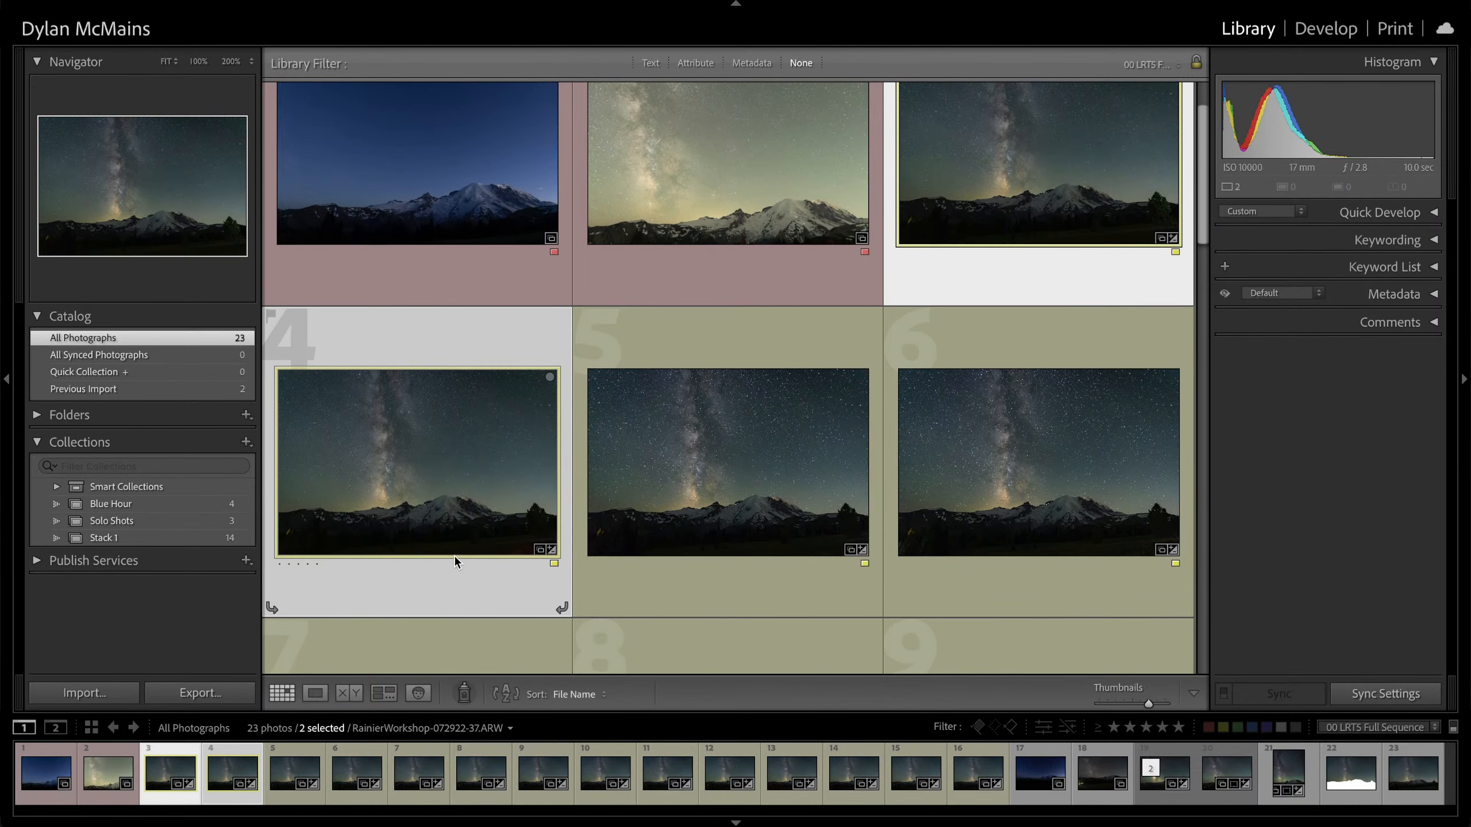
pyautogui.scroll(-10, 455, 556)
pyautogui.click(1008, 536)
pyautogui.click(786, 524)
pyautogui.keyDown('ctrl'); pyautogui.click(320, 637); pyautogui.keyUp('ctrl')
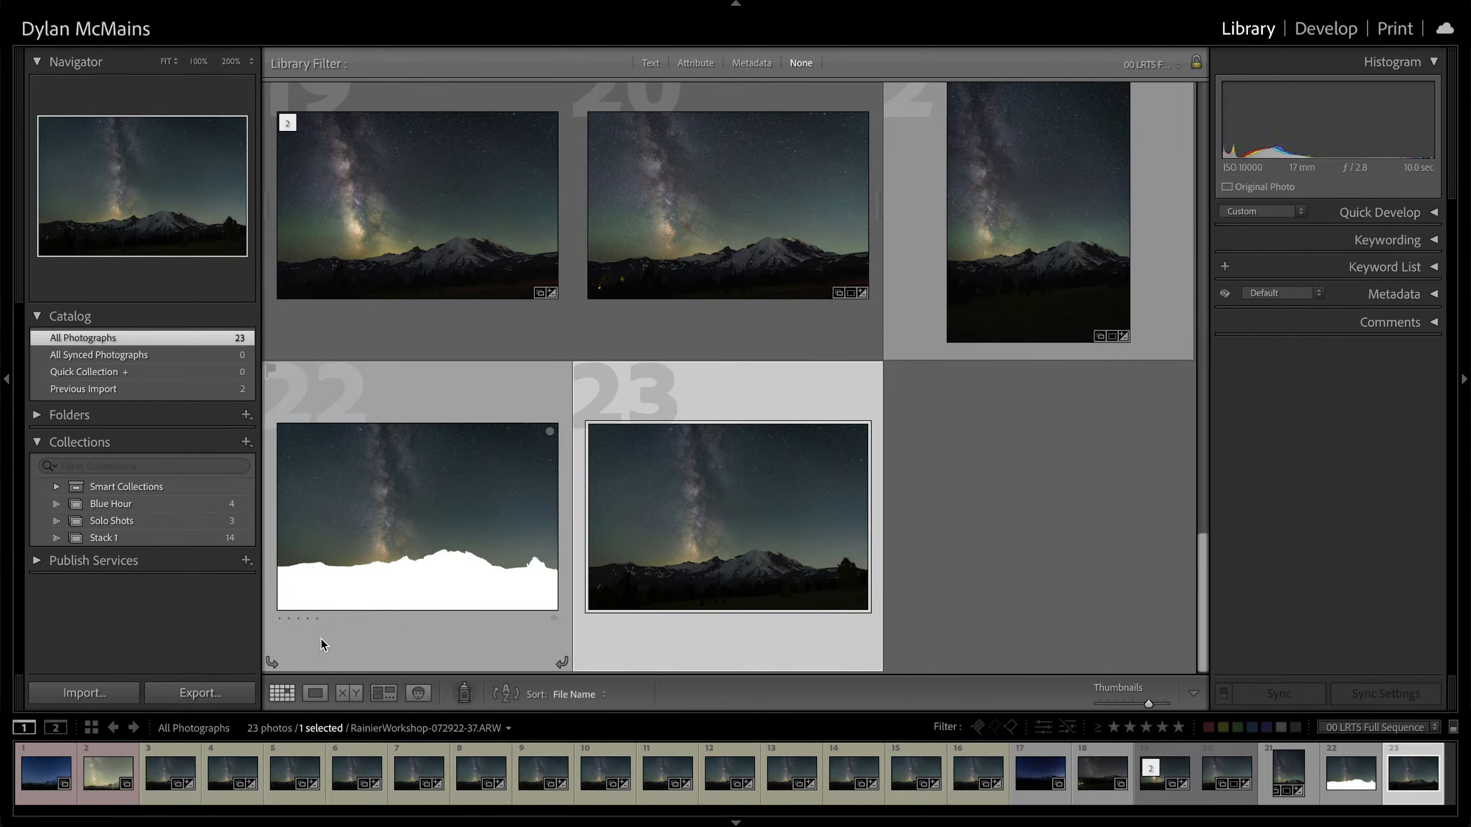
pyautogui.click(350, 693)
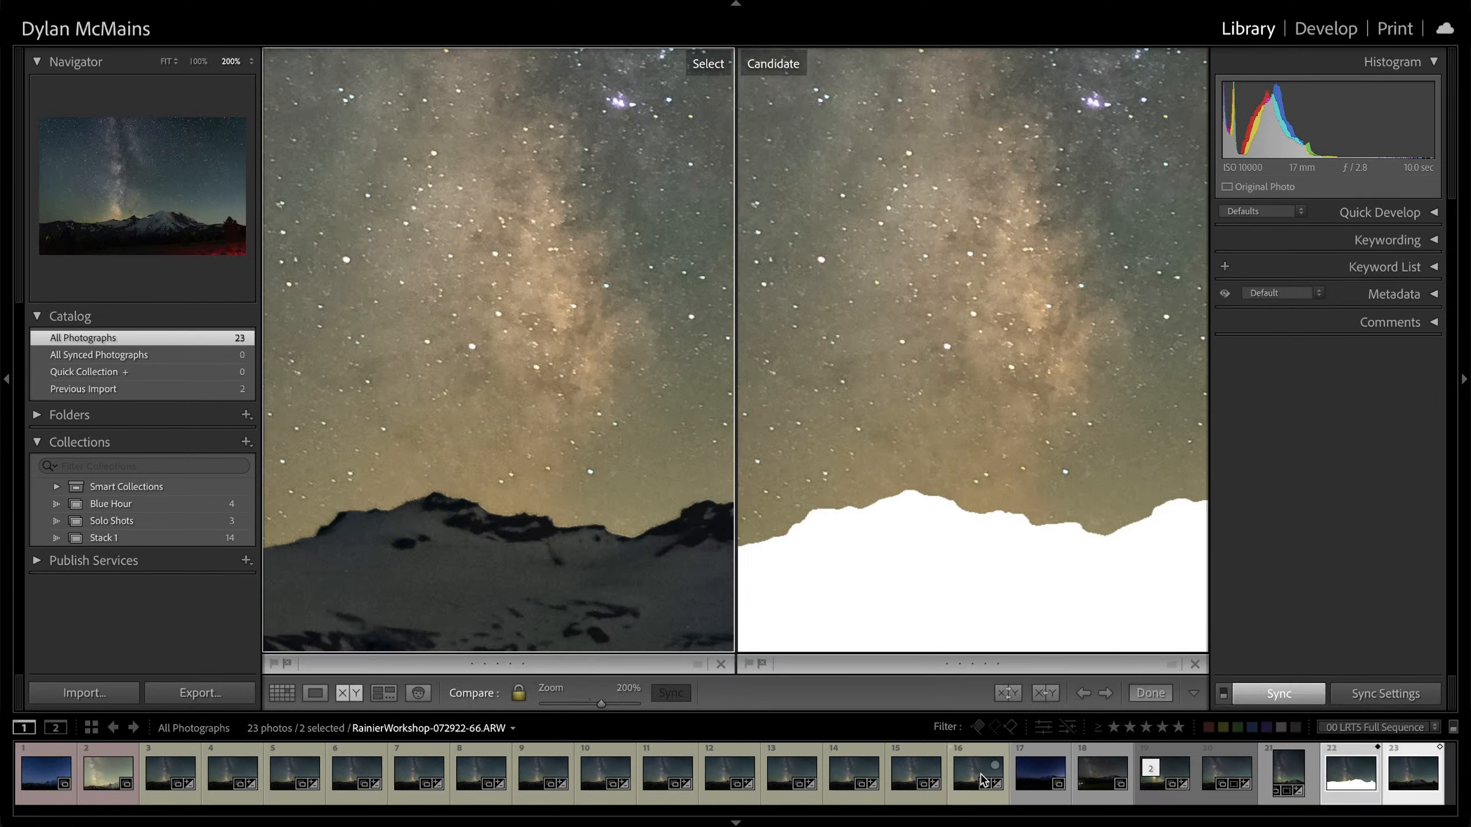
# Try to bring the single frame RainierWorkshop-072922-45.ARW into the comparison, and return to the single-image view
pyautogui.moveTo(650, 747); pyautogui.dragTo(603, 556)
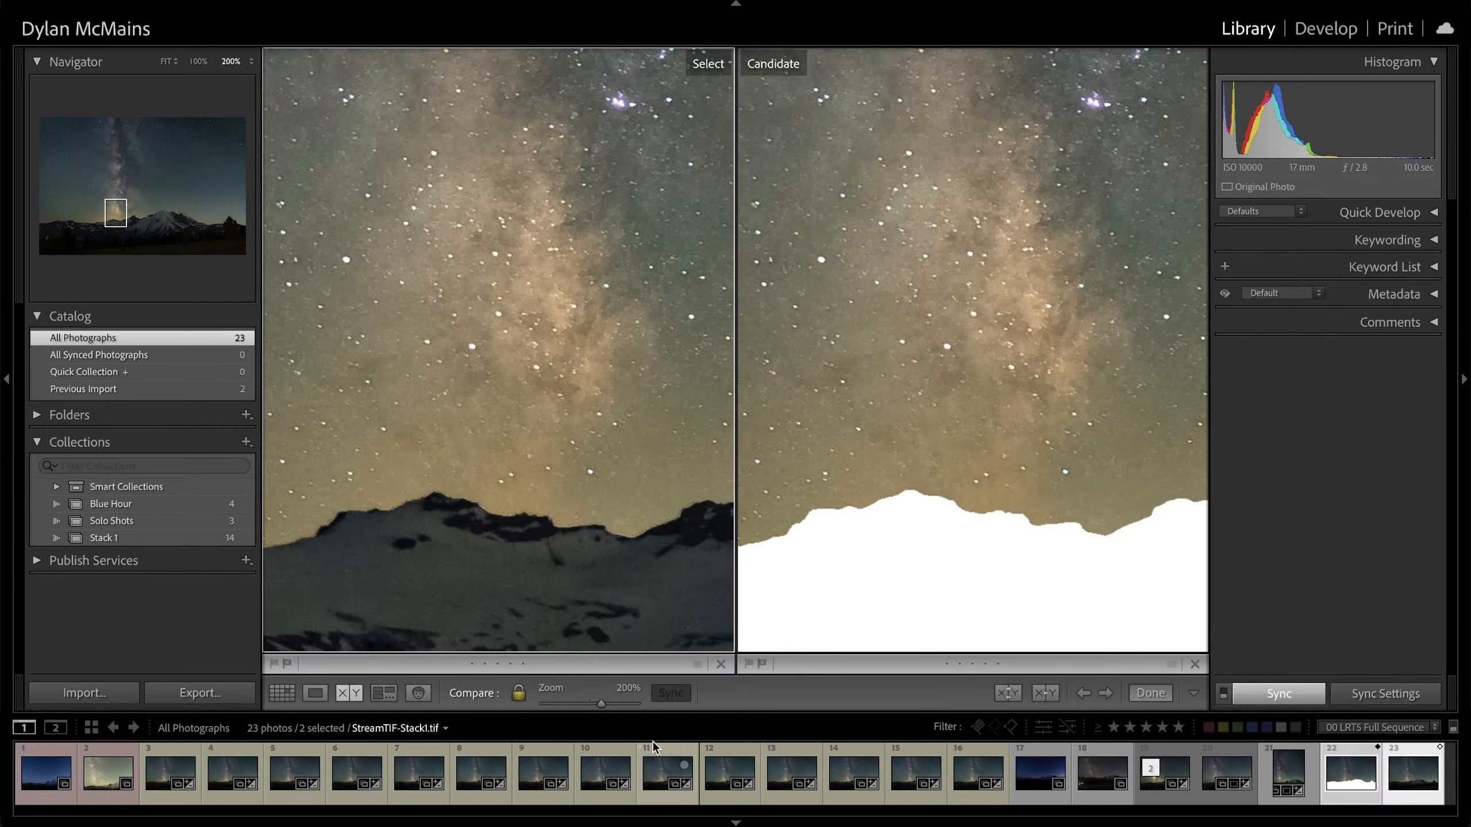
pyautogui.rightClick(656, 767)
pyautogui.press('Escape')
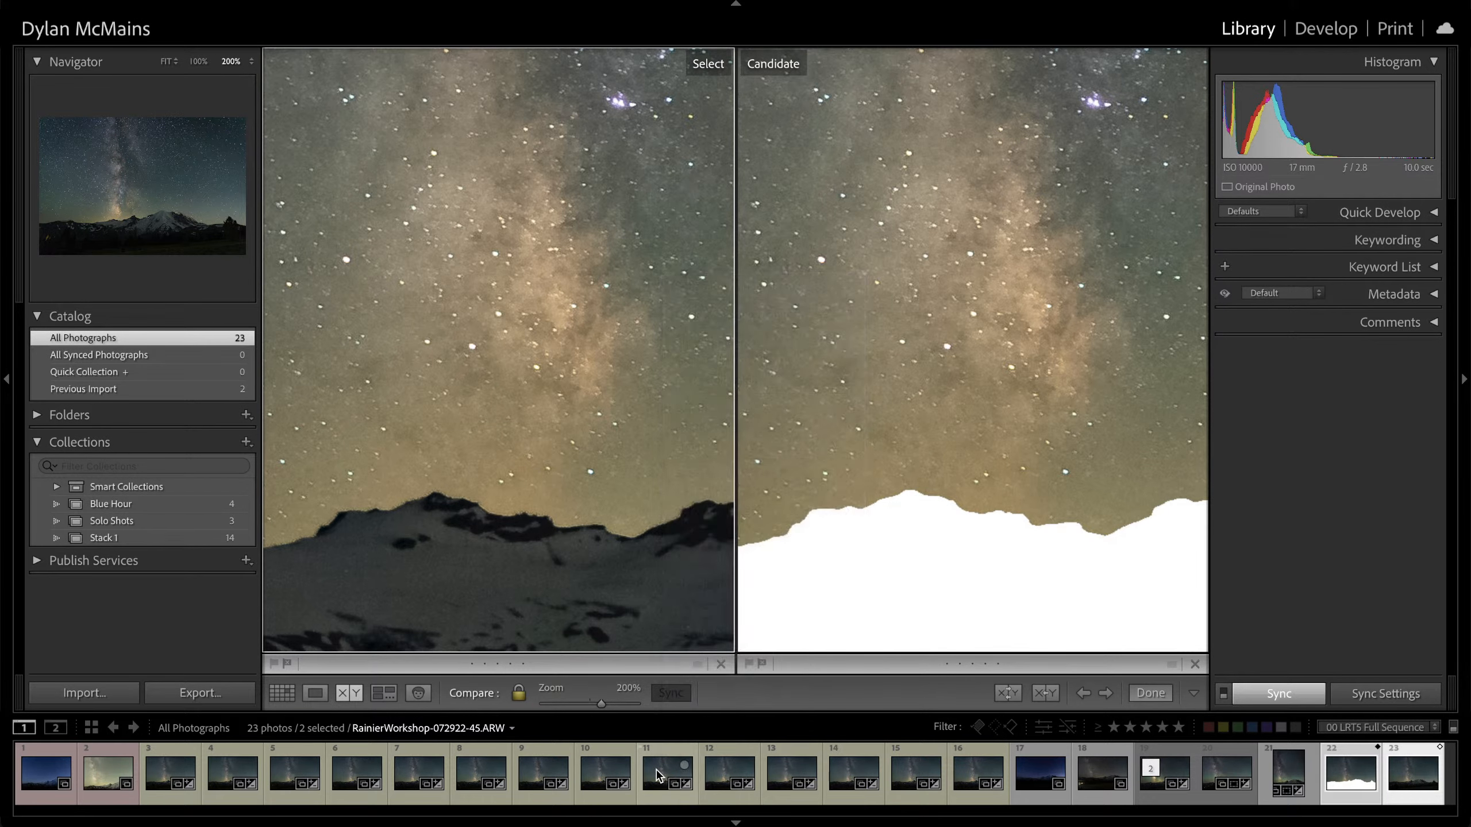
pyautogui.press('e')
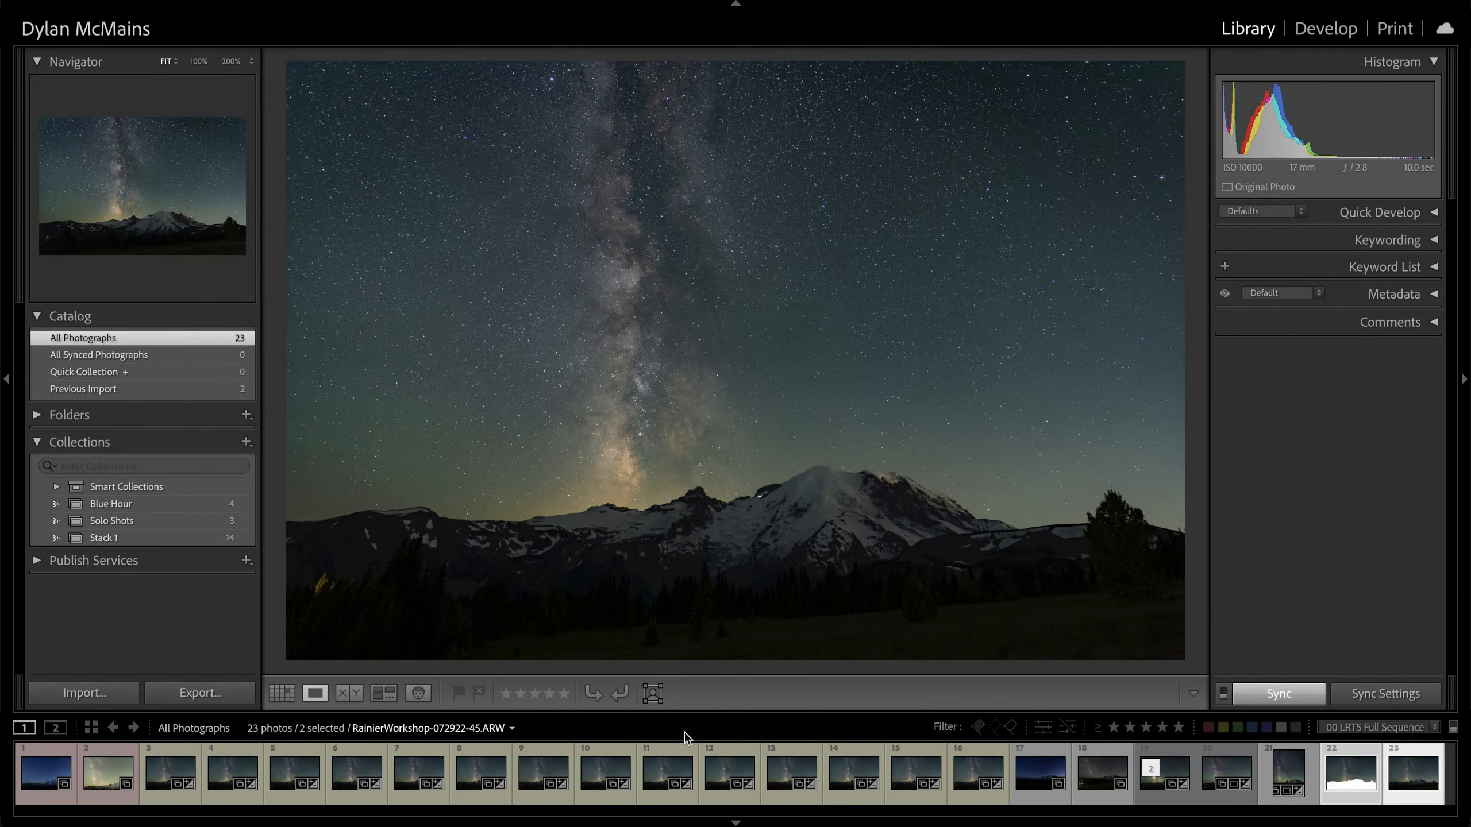
# Compare the stacked image with its mask version in swapped positions, and return to viewing StreamTIF-Stack1.tif alone
pyautogui.click(343, 693)
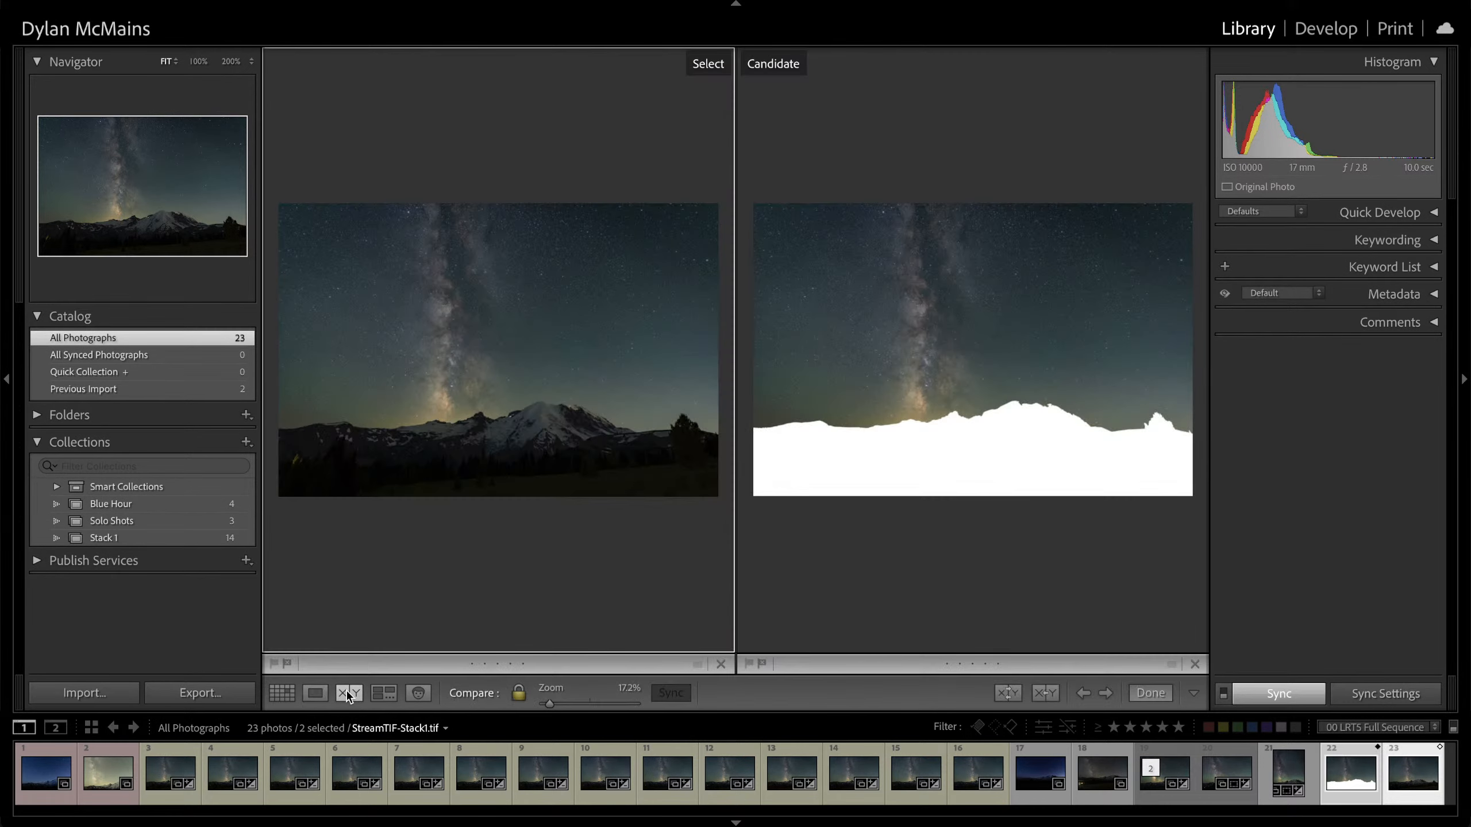
pyautogui.click(1378, 750)
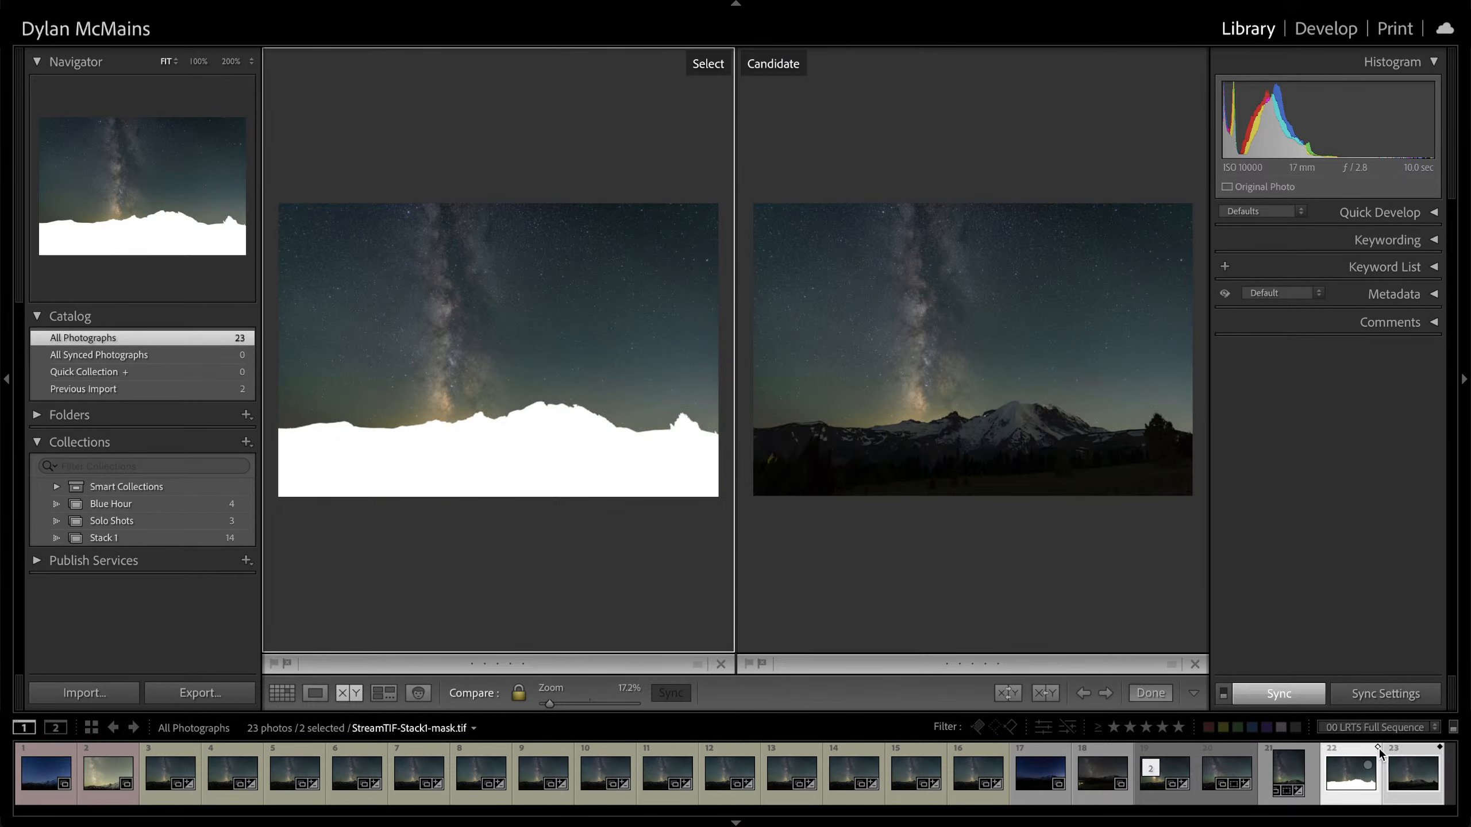
pyautogui.click(845, 555)
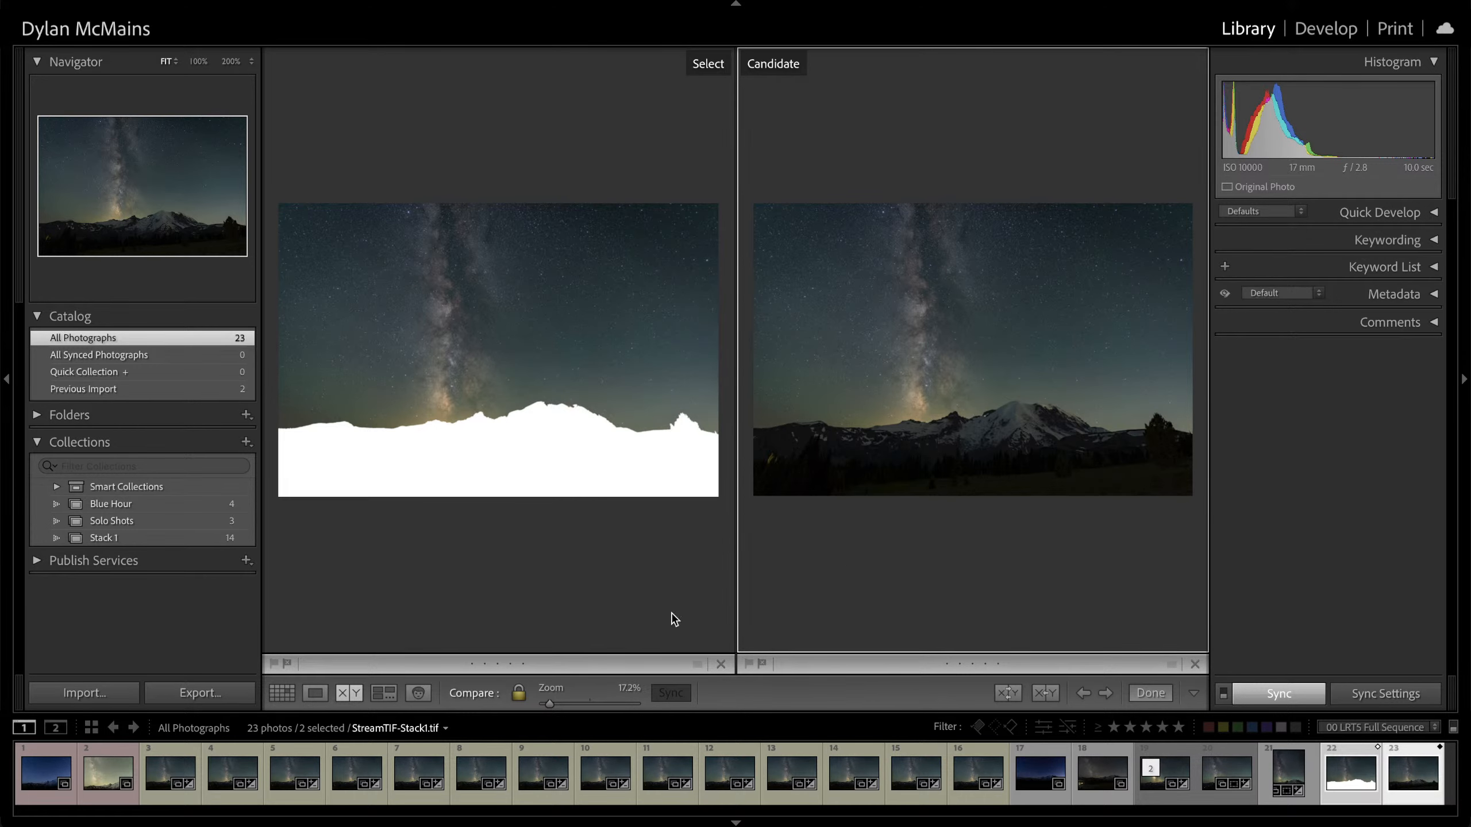
pyautogui.click(313, 692)
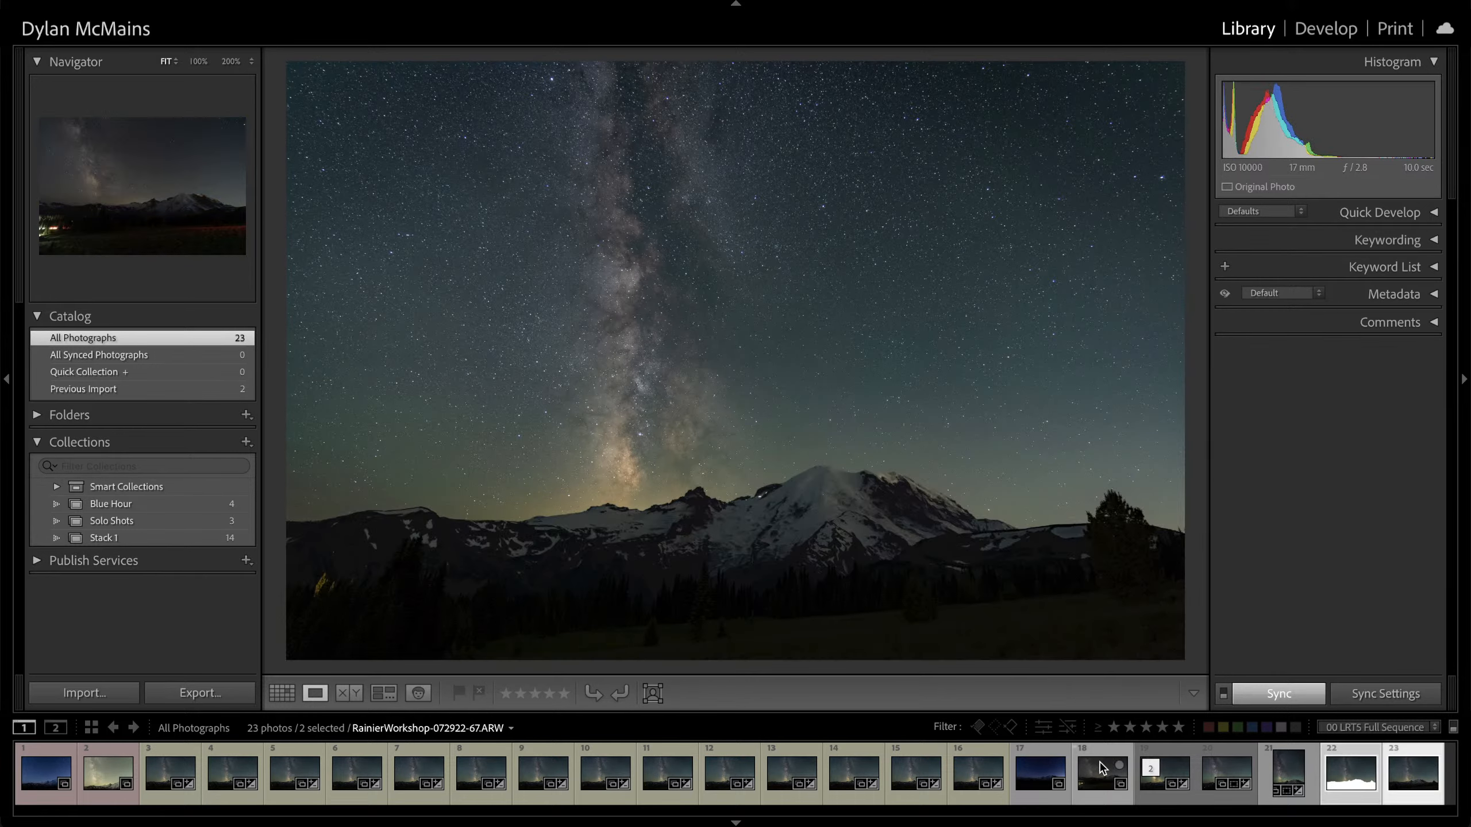
# Give StreamTIF-Stack1.tif a green label, view RainierWorkshop-072922-68-Edit.tif, and go back to the stacked image
pyautogui.press('8')
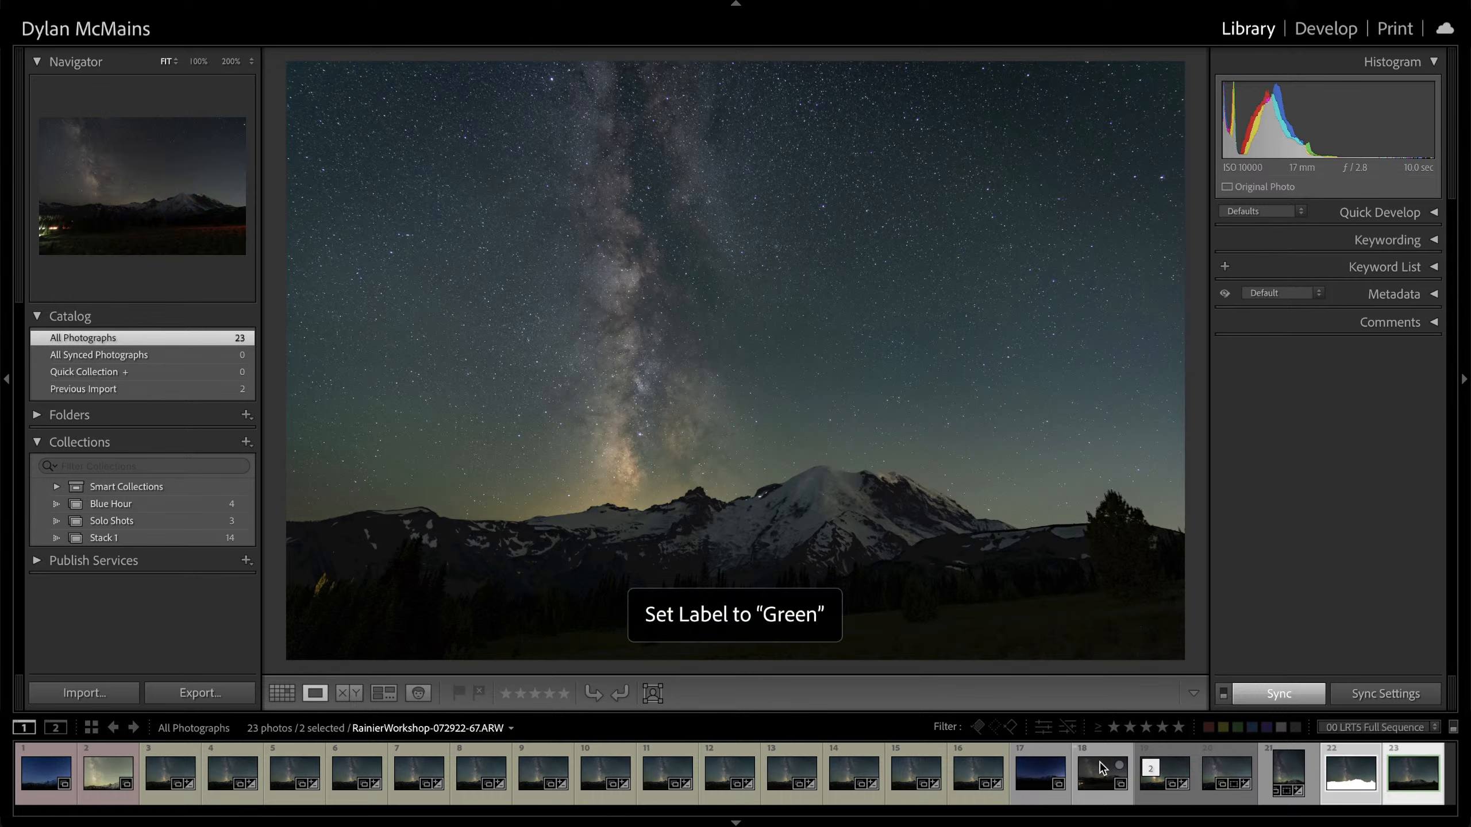
pyautogui.click(693, 493)
pyautogui.click(687, 524)
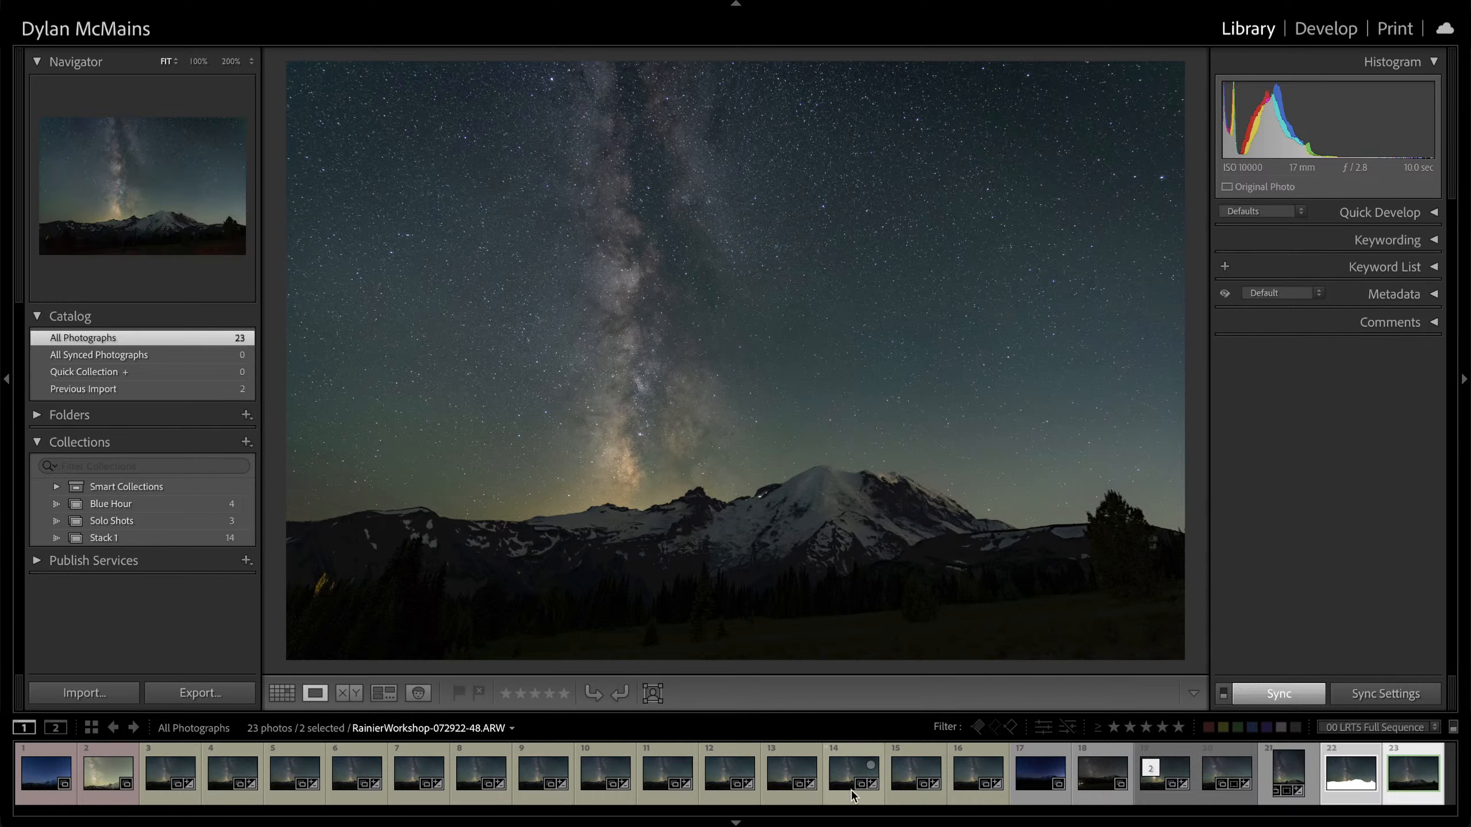
pyautogui.click(1154, 788)
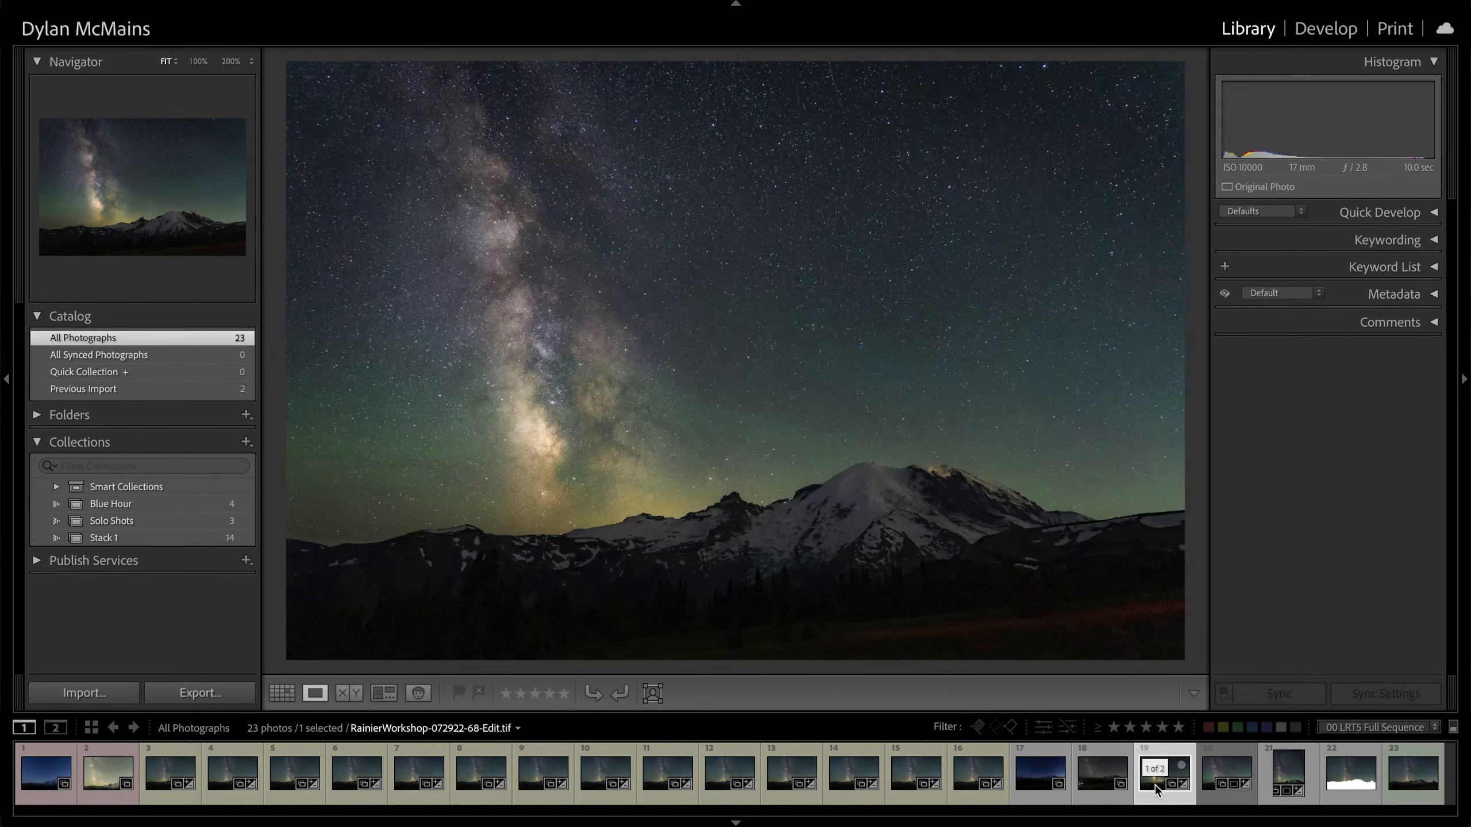
pyautogui.click(1413, 776)
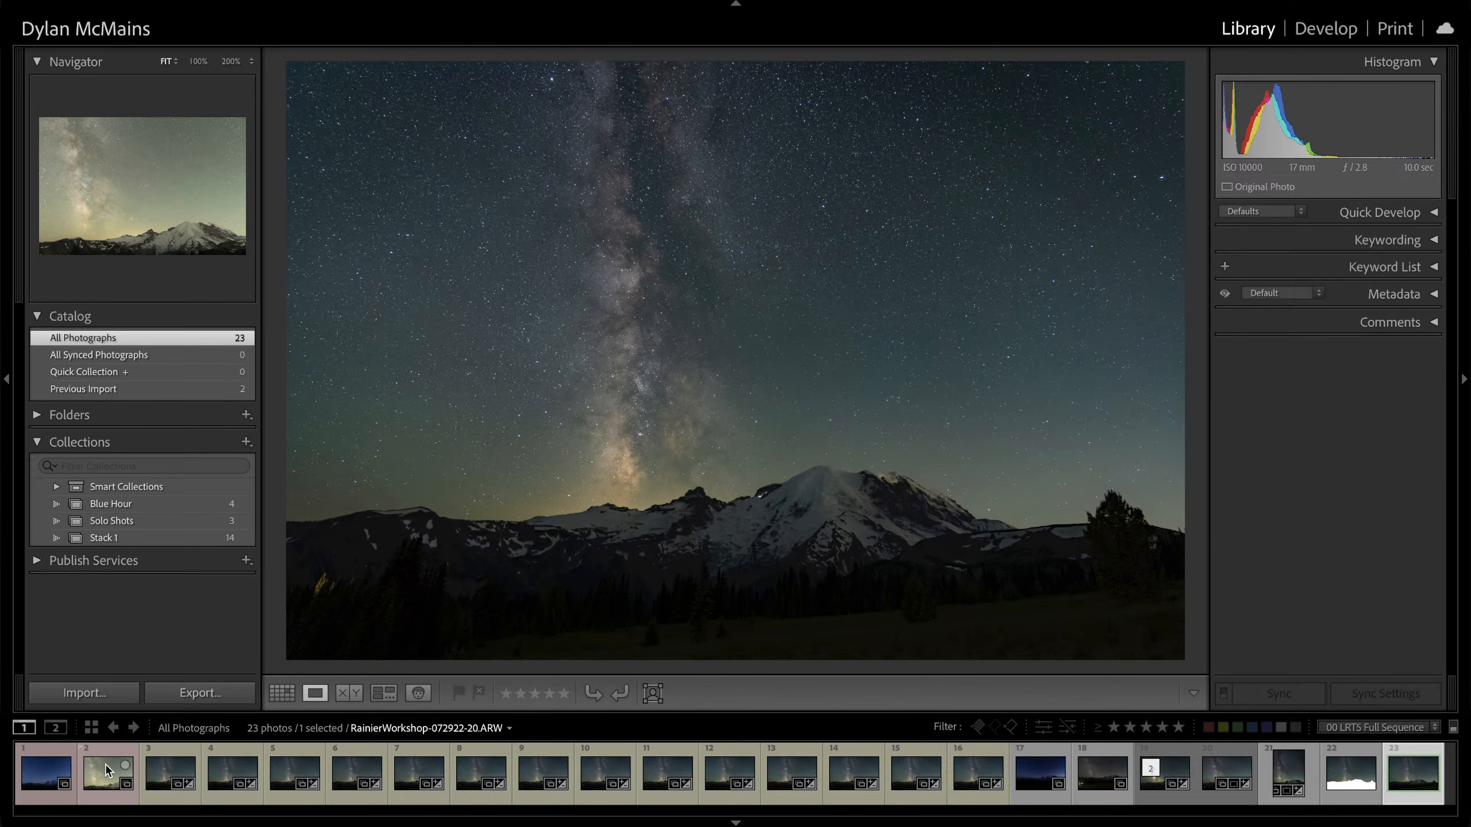
# Open the Blue Hour collection, show the photo info overlay, and select RainierWorkshop-072922-66.ARW
pyautogui.click(150, 508)
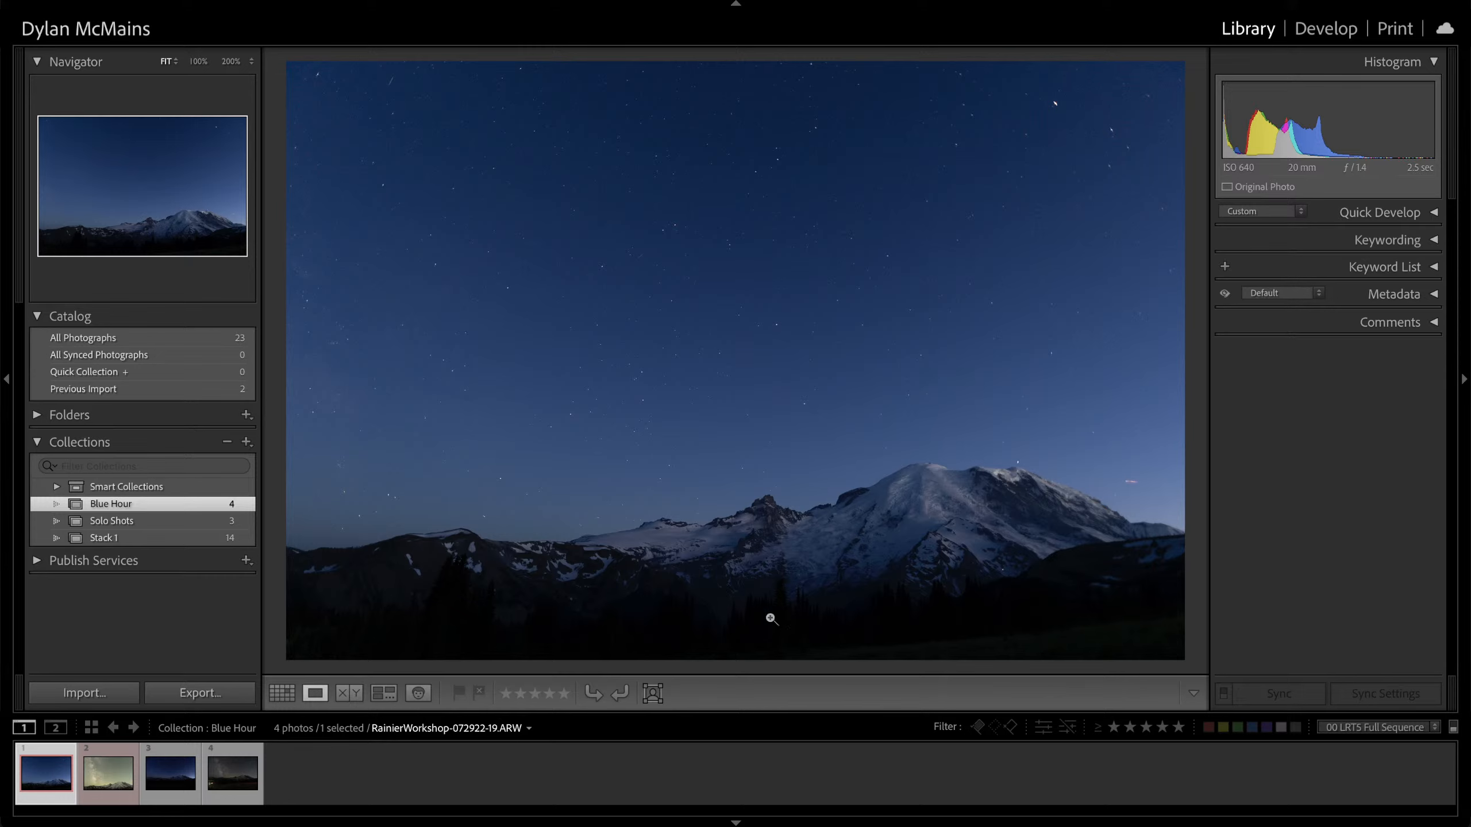
pyautogui.press('i')
pyautogui.press('i')
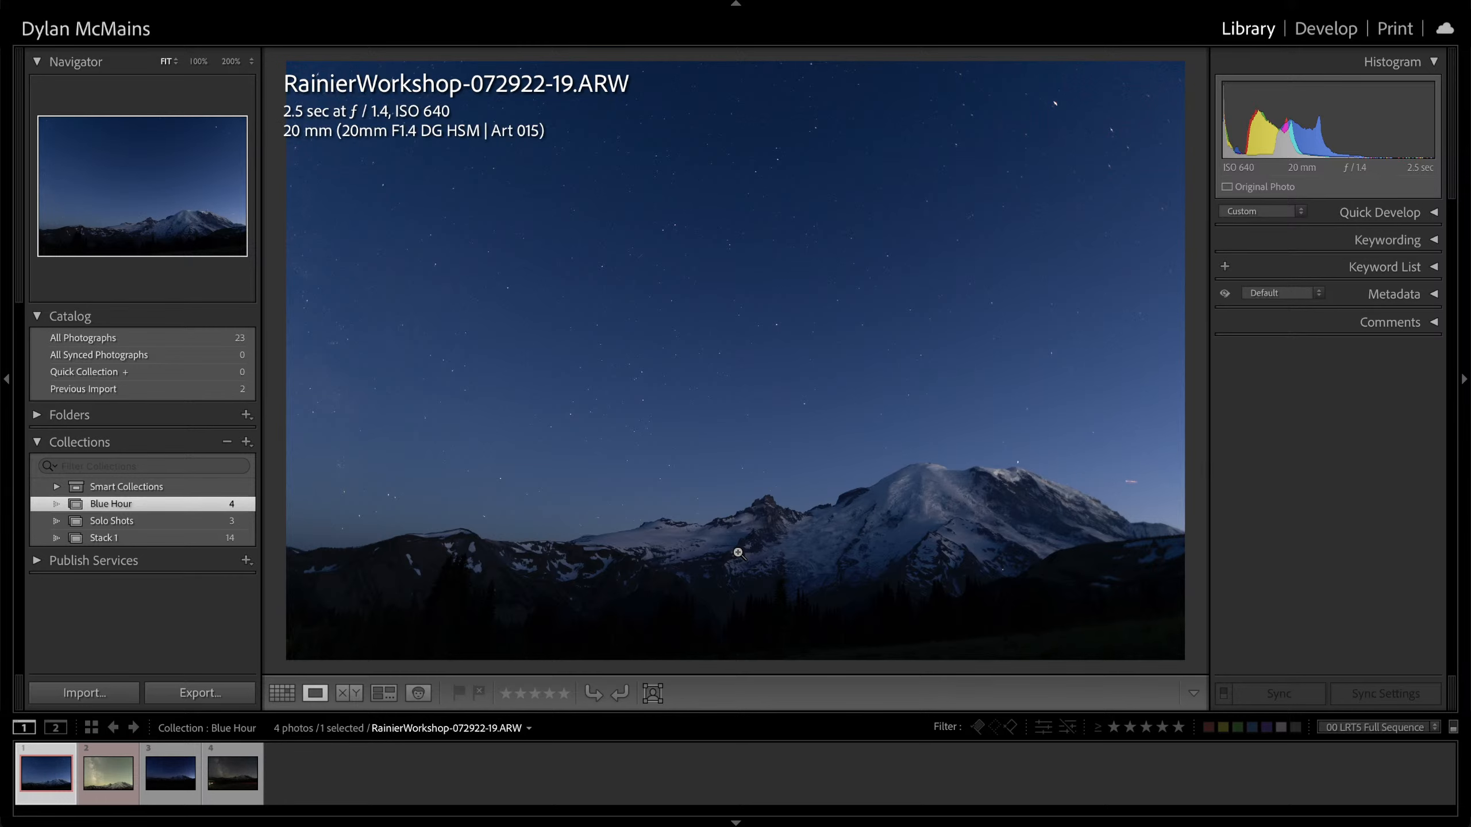
pyautogui.click(170, 773)
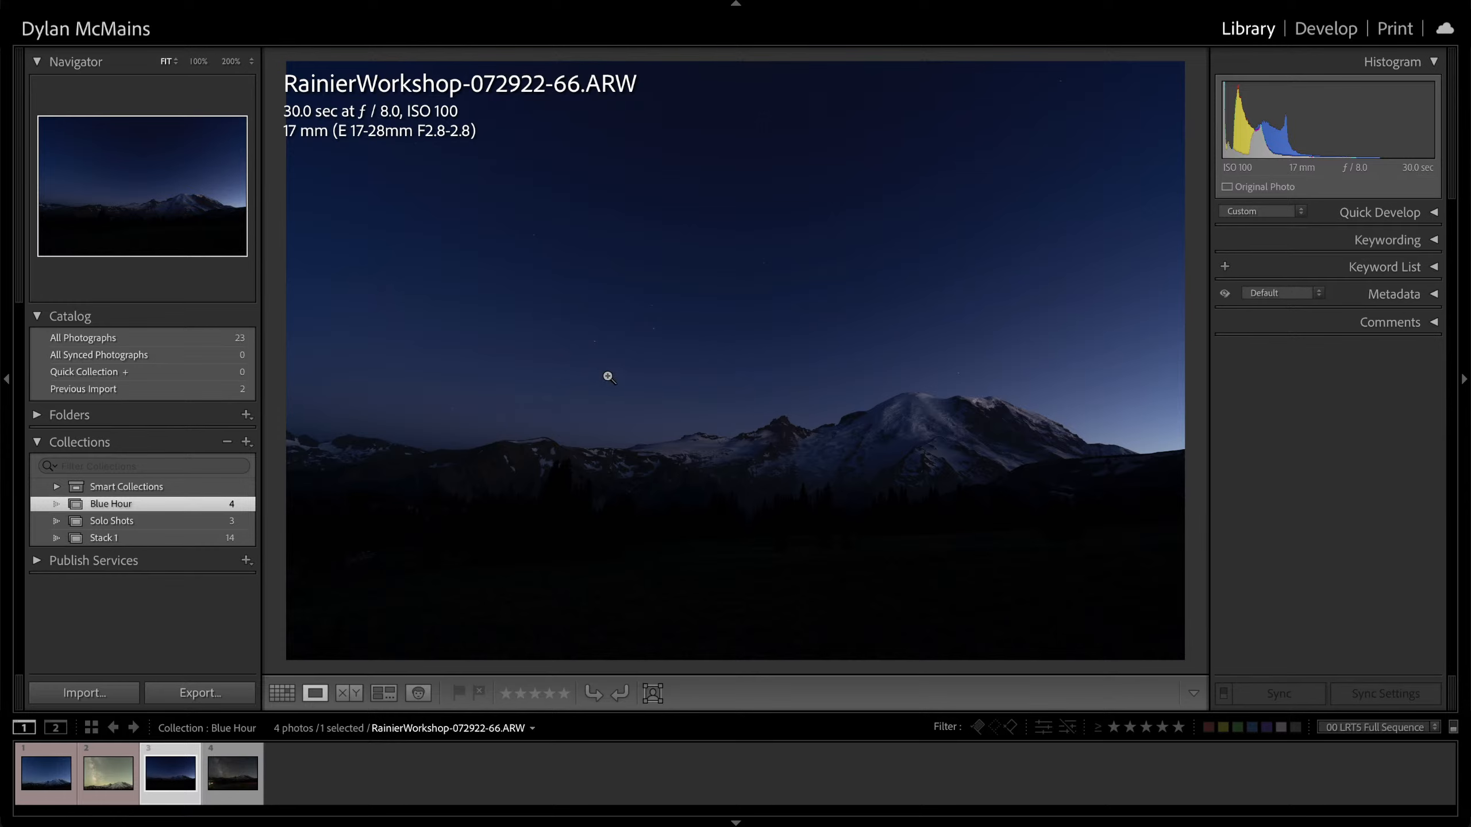
# Develop RainierWorkshop-072922-66.ARW with the info overlay shown, setting Shadows to +100 and Exposure to +0.85
pyautogui.press('d')
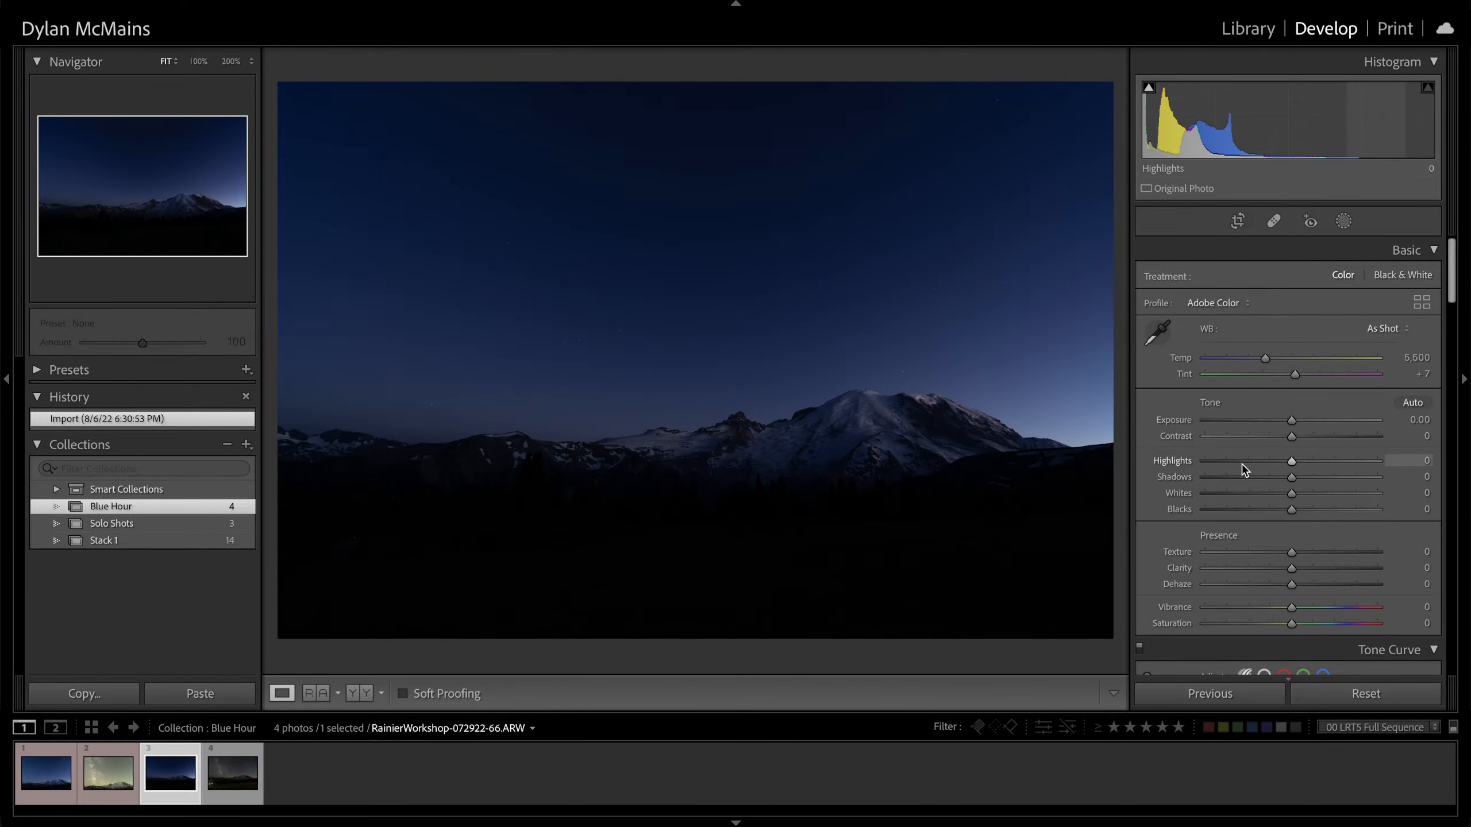
pyautogui.press('i')
pyautogui.press('i')
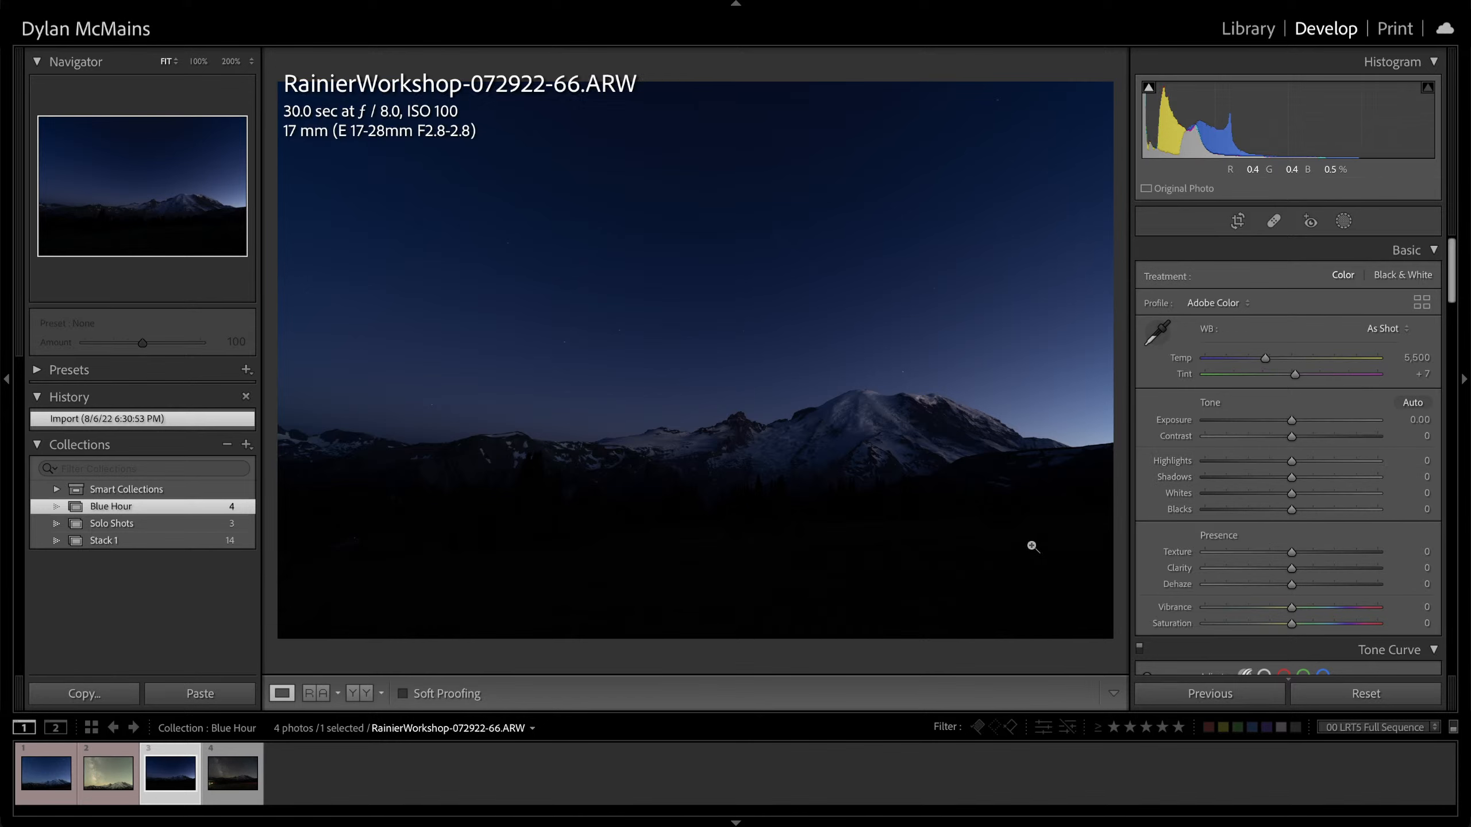
pyautogui.moveTo(1291, 478); pyautogui.dragTo(1413, 478)
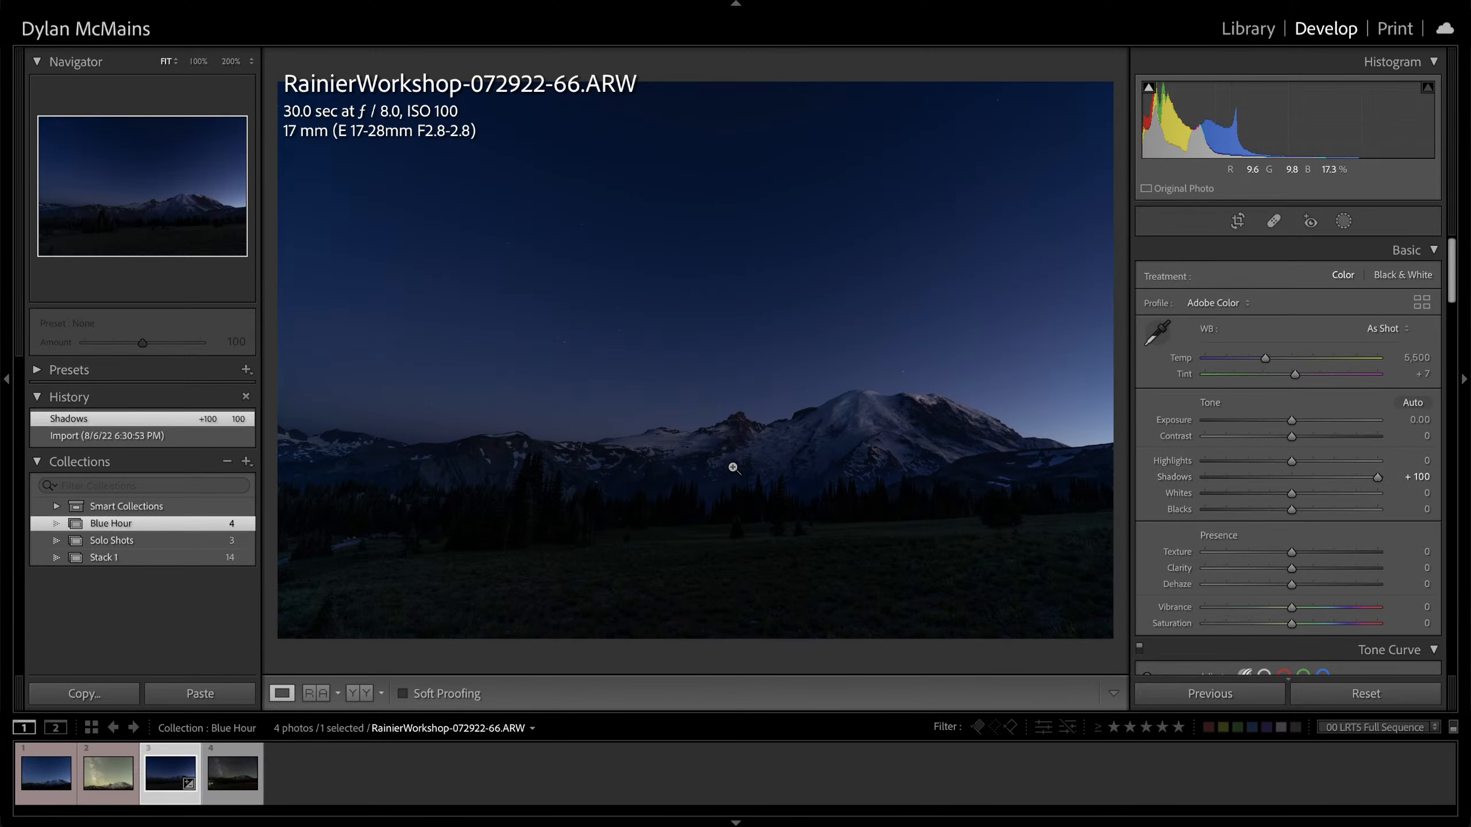
pyautogui.moveTo(1297, 420); pyautogui.dragTo(1310, 419)
# Check the trees and path in the foreground at close range, and set Shadows to +58
pyautogui.click(446, 500)
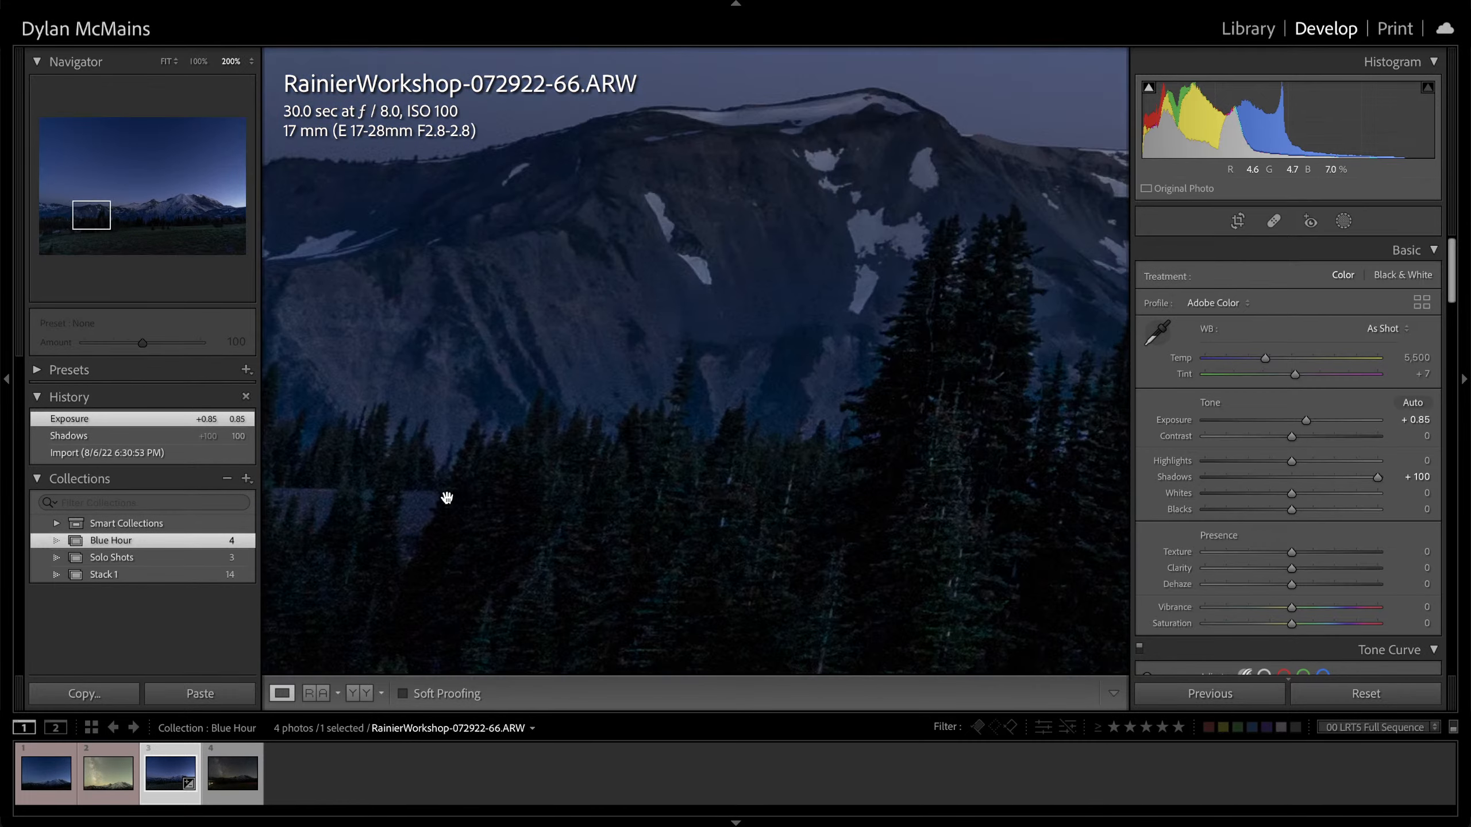
pyautogui.moveTo(679, 413); pyautogui.dragTo(912, 371)
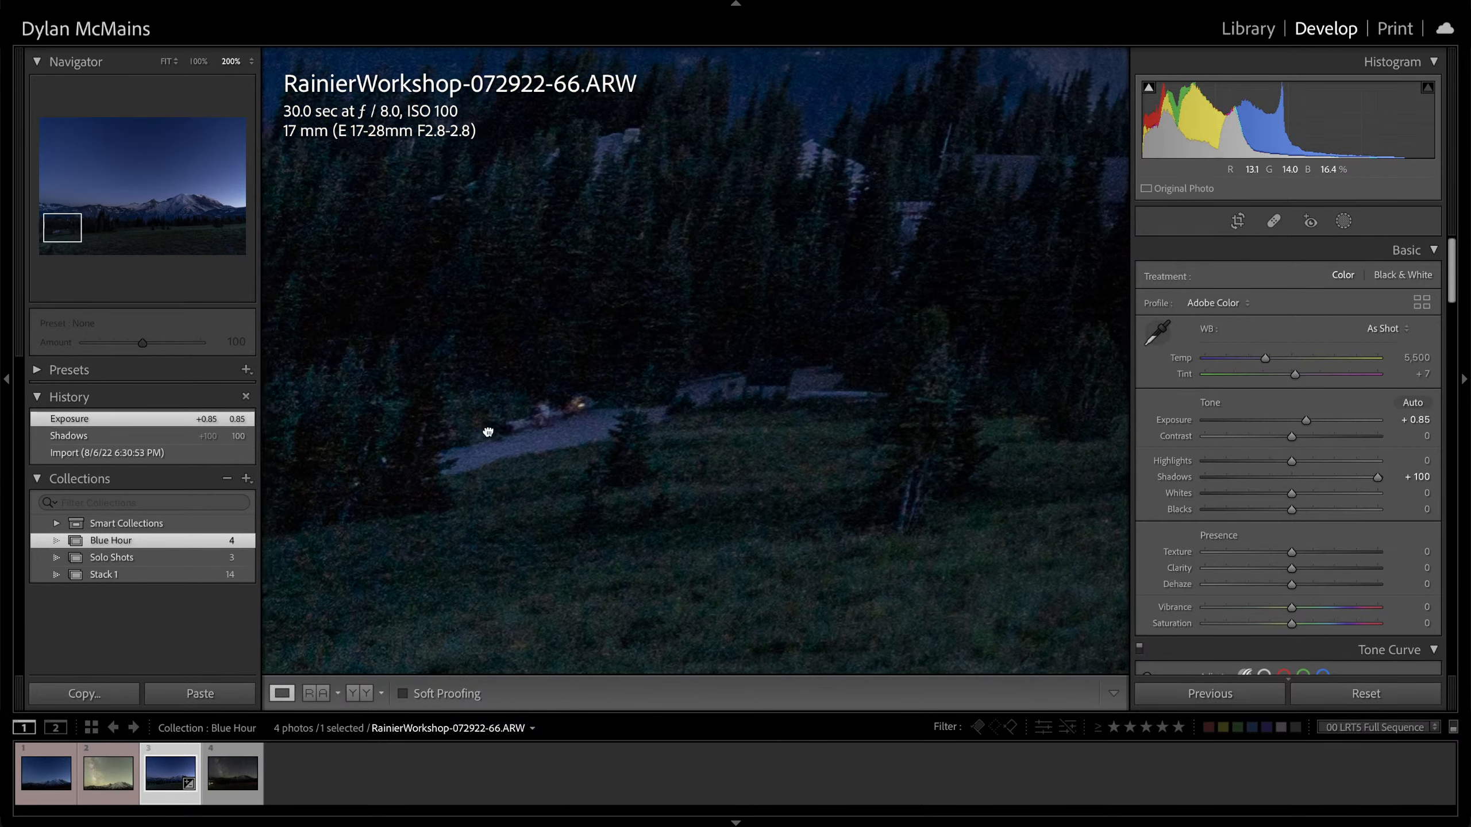
pyautogui.moveTo(486, 427); pyautogui.dragTo(698, 536)
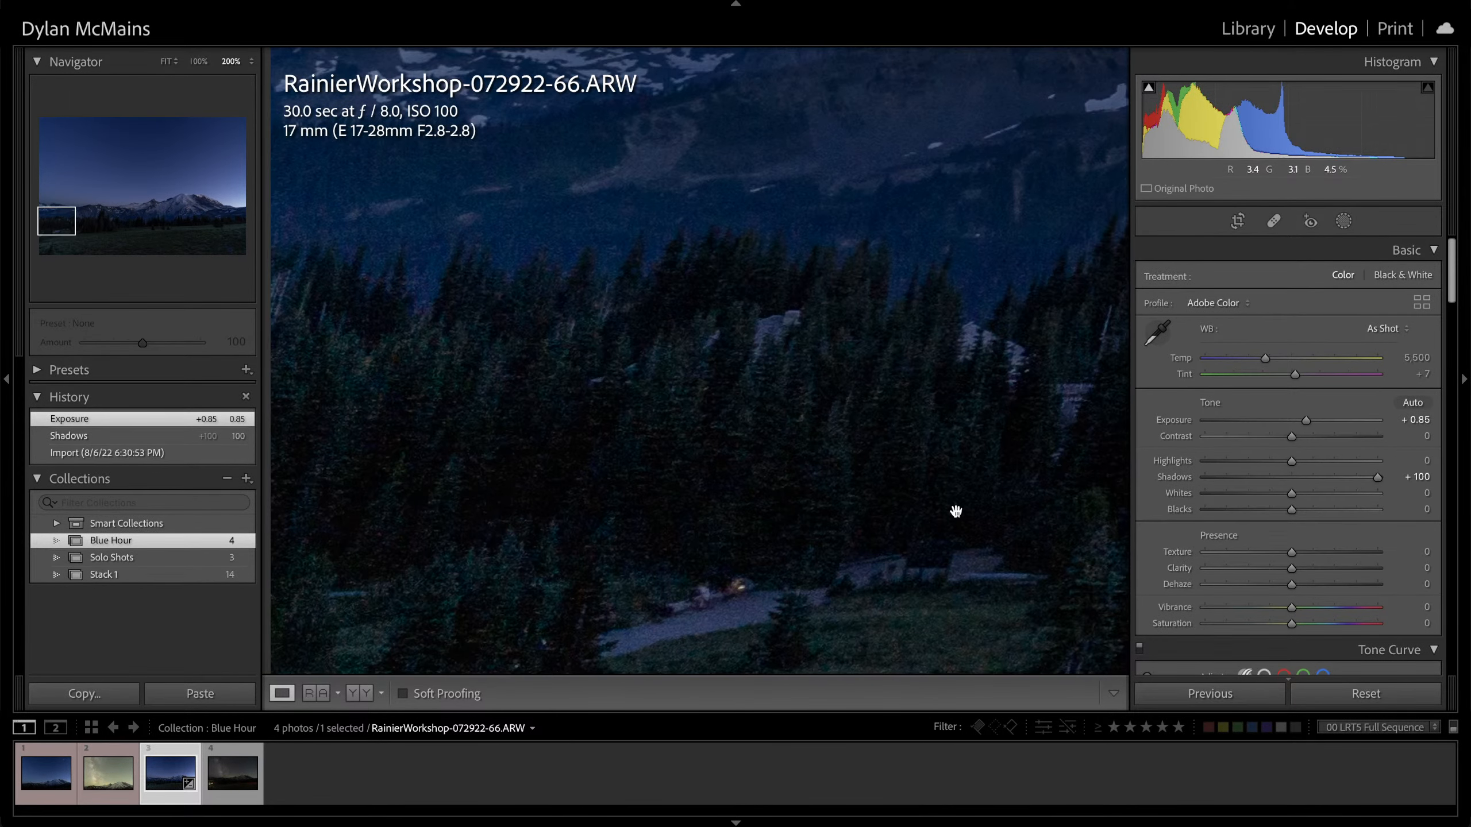
pyautogui.moveTo(949, 512); pyautogui.dragTo(699, 512)
pyautogui.click(699, 512)
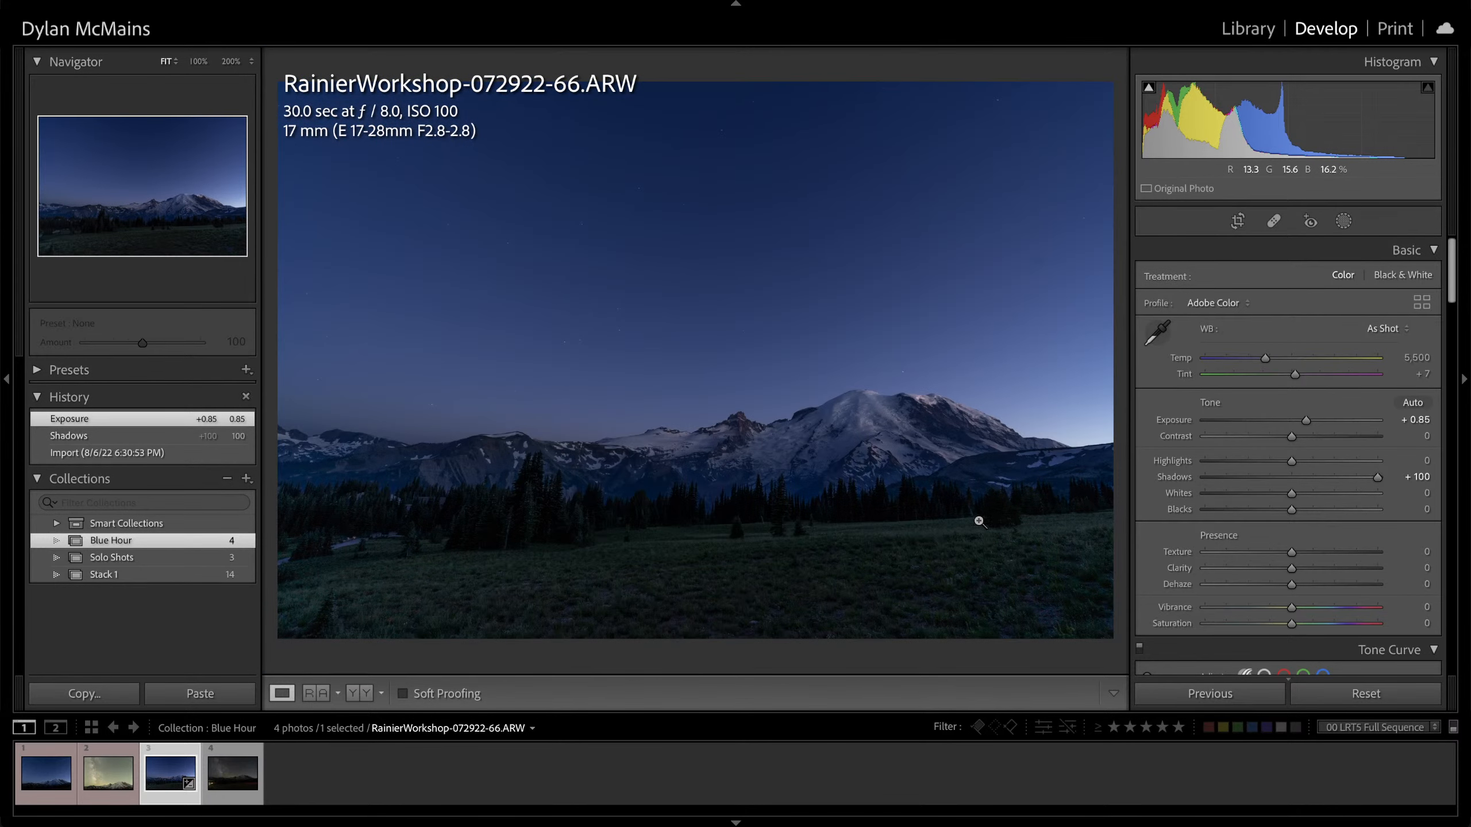
pyautogui.moveTo(1377, 477); pyautogui.dragTo(1341, 477)
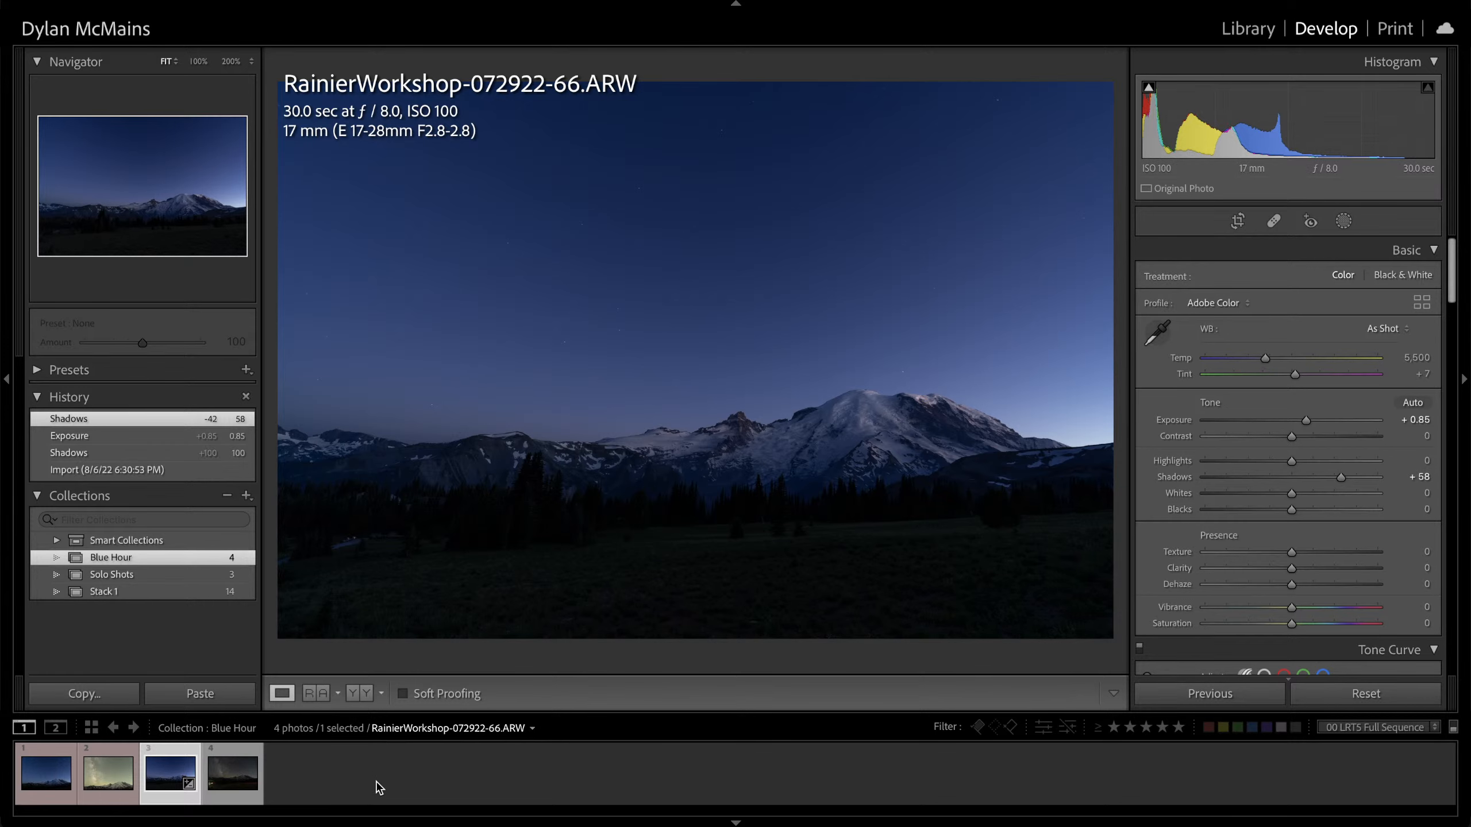
# Compare the blue hour frame with RainierWorkshop-072922-67.ARW, and paste the copied develop settings onto the latter
pyautogui.press('Right')
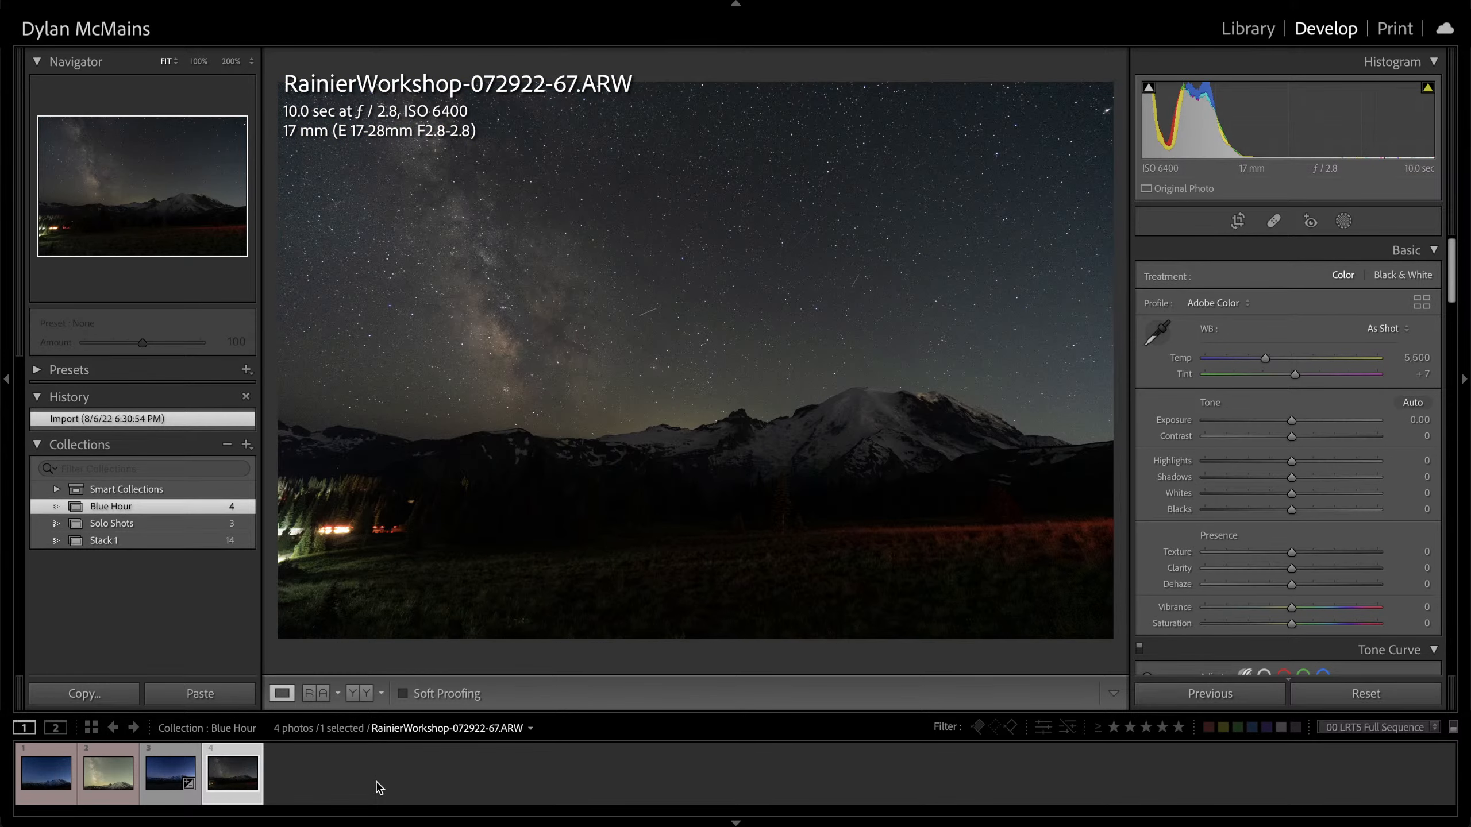
pyautogui.press('Left')
pyautogui.press('Right')
pyautogui.press('Left')
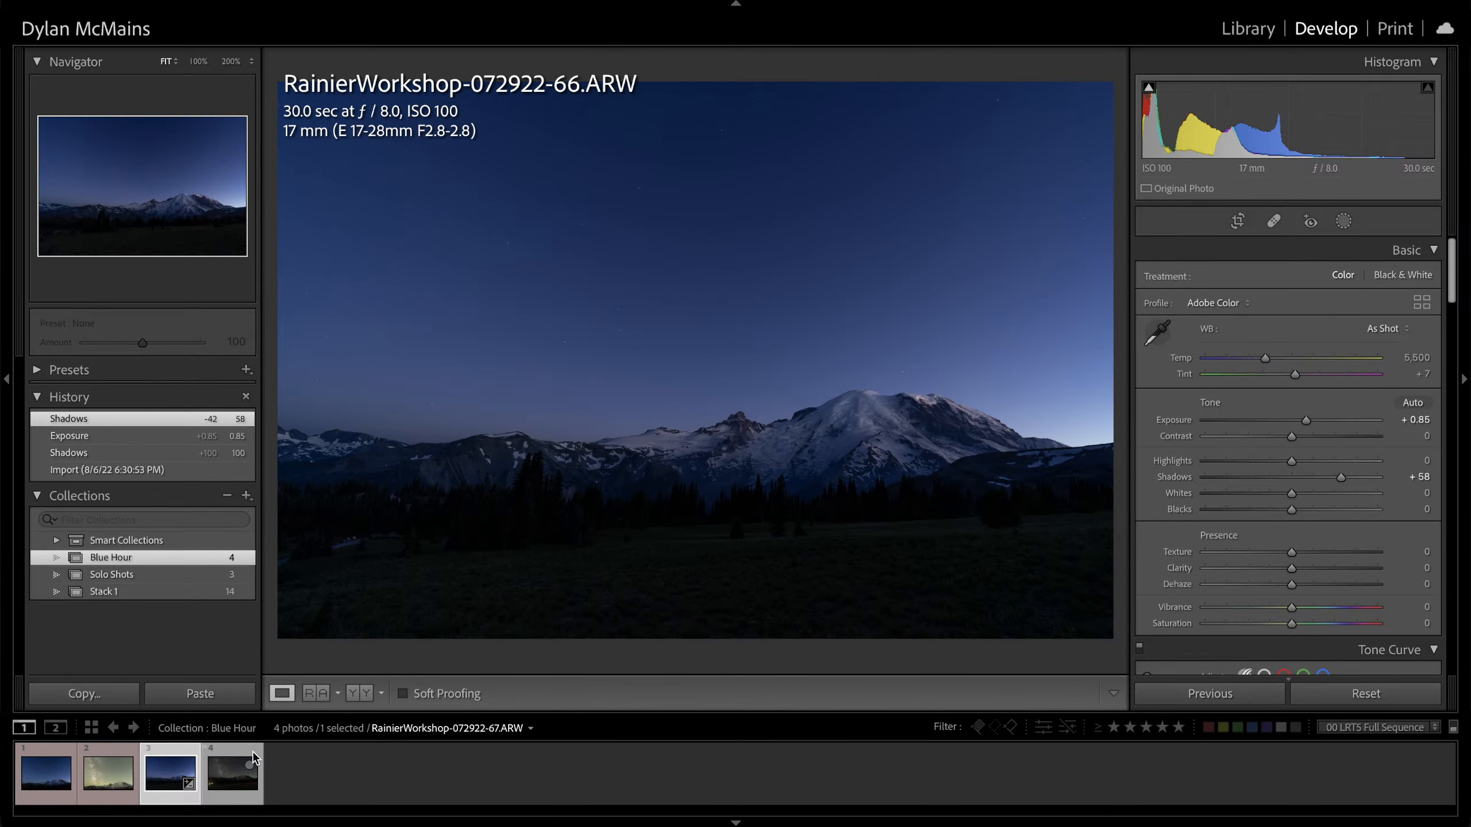
pyautogui.click(228, 780)
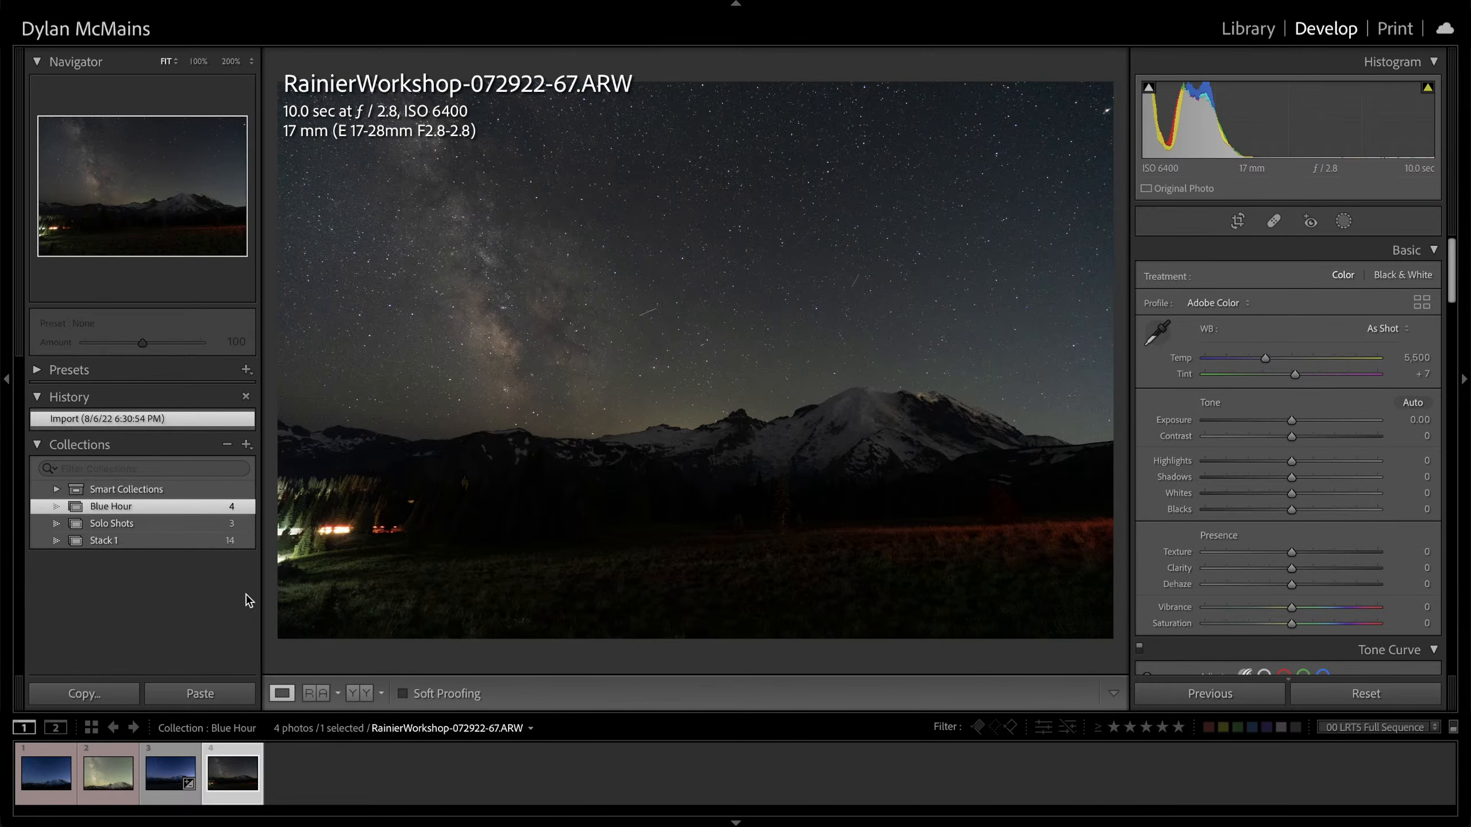
pyautogui.hotkey('ctrl', 'shift', 'v')
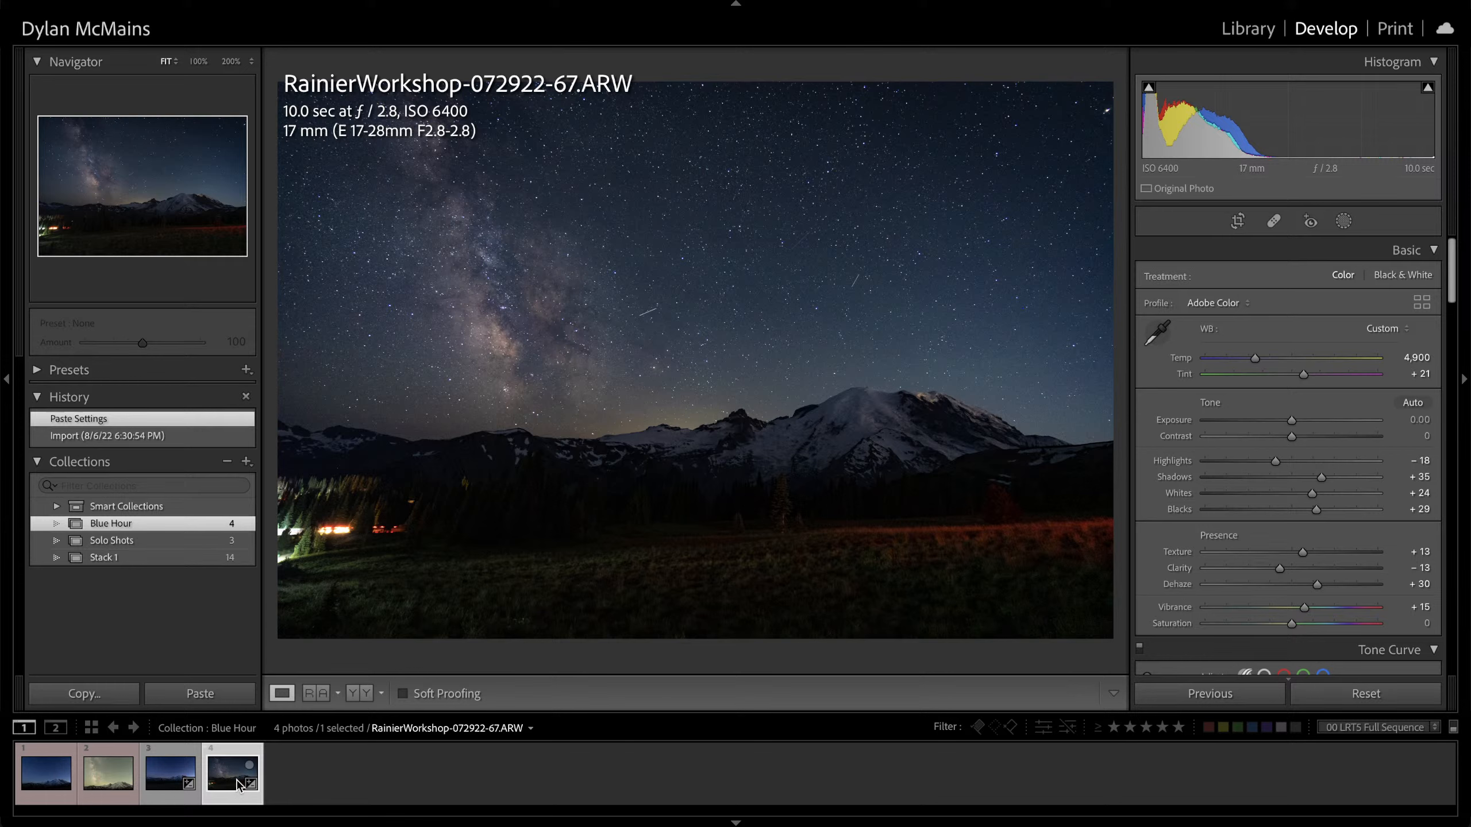
# Set the Milky Way frame's Exposure to +0.45, Temp to 5,213, Tint to +10 and Whites to +36
pyautogui.press('k')
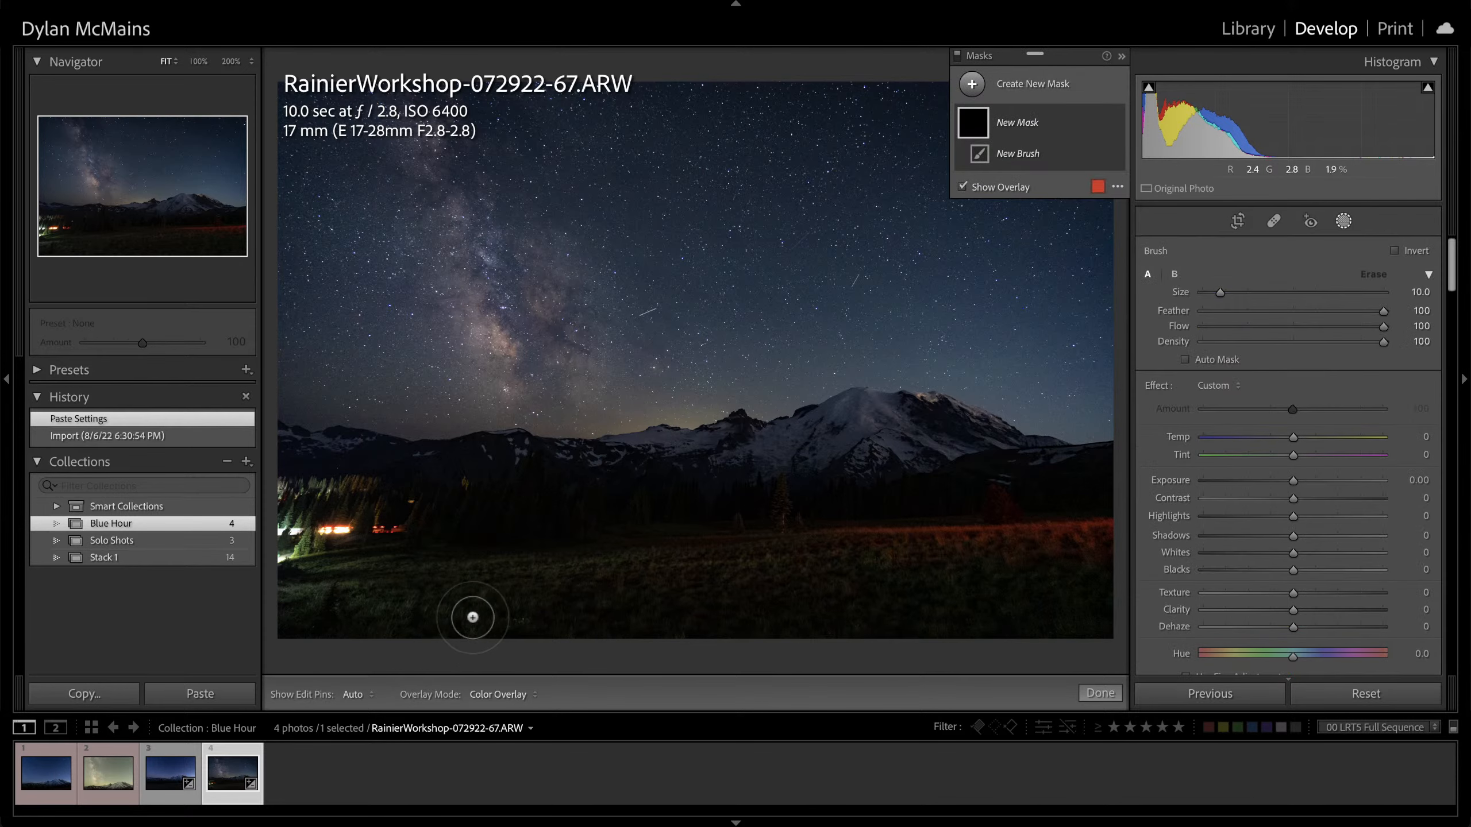
pyautogui.press('k')
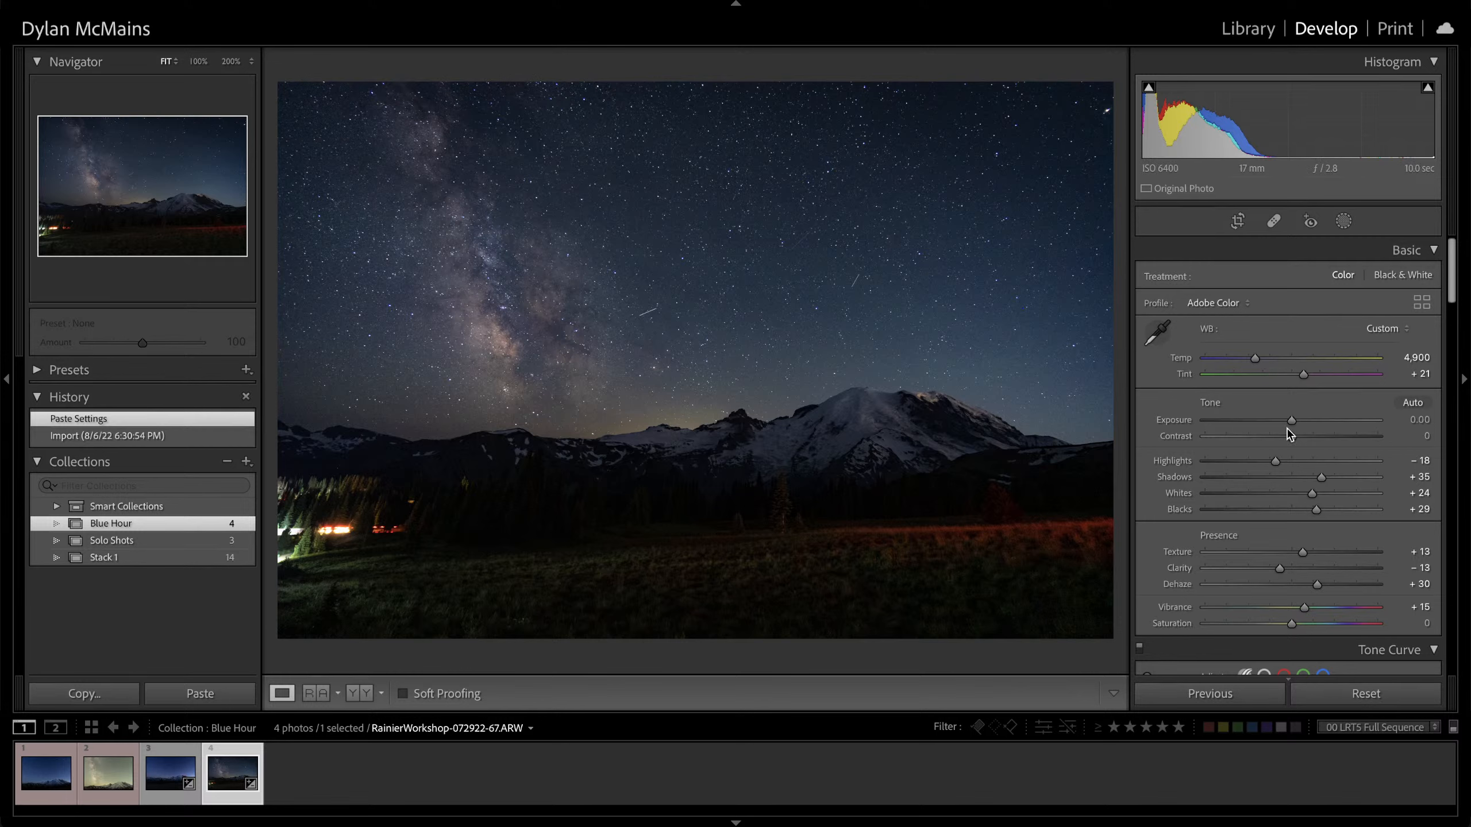
pyautogui.moveTo(1291, 420); pyautogui.dragTo(1299, 420)
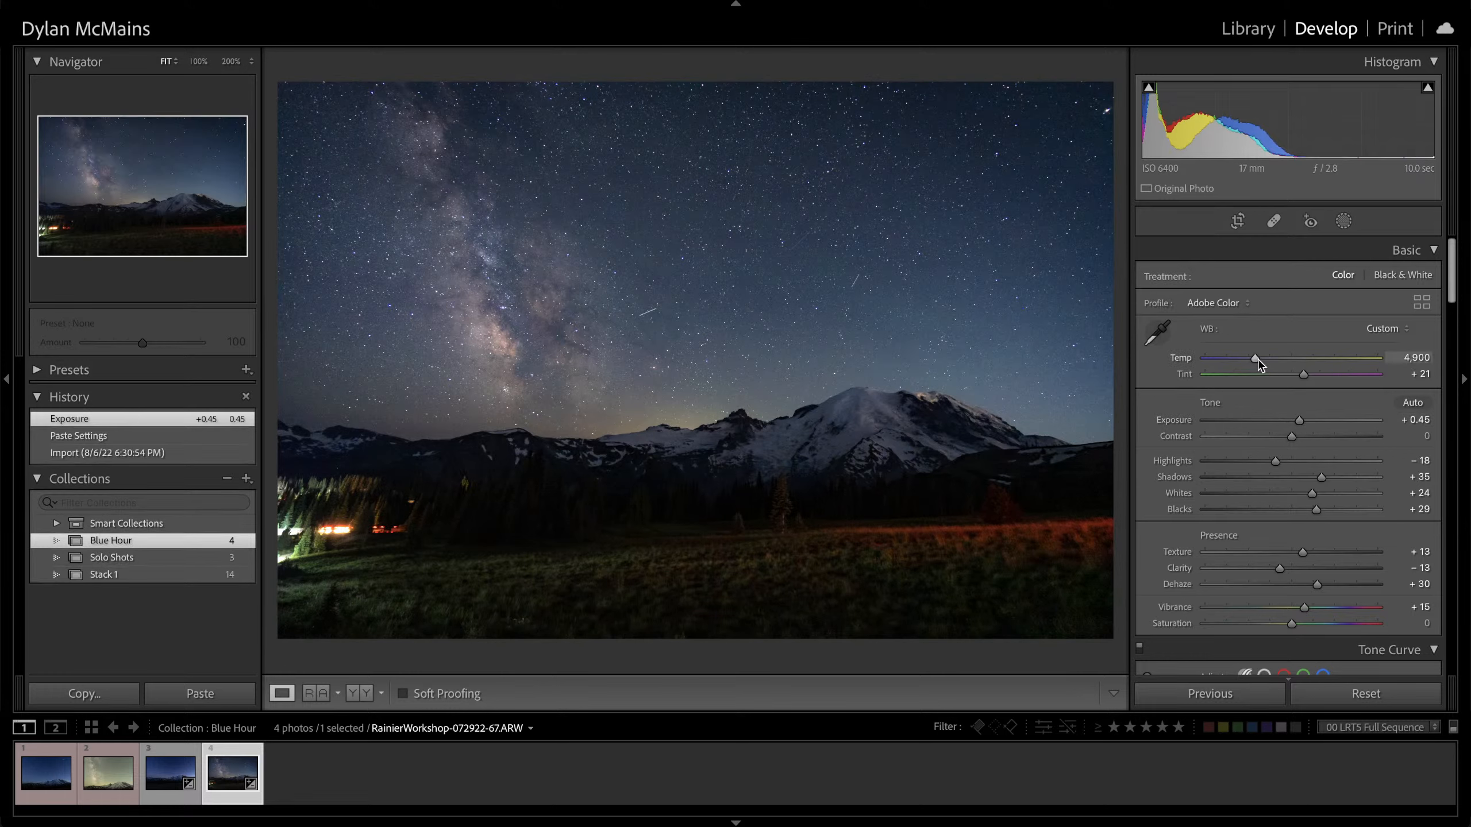
pyautogui.moveTo(1257, 358); pyautogui.dragTo(1295, 382)
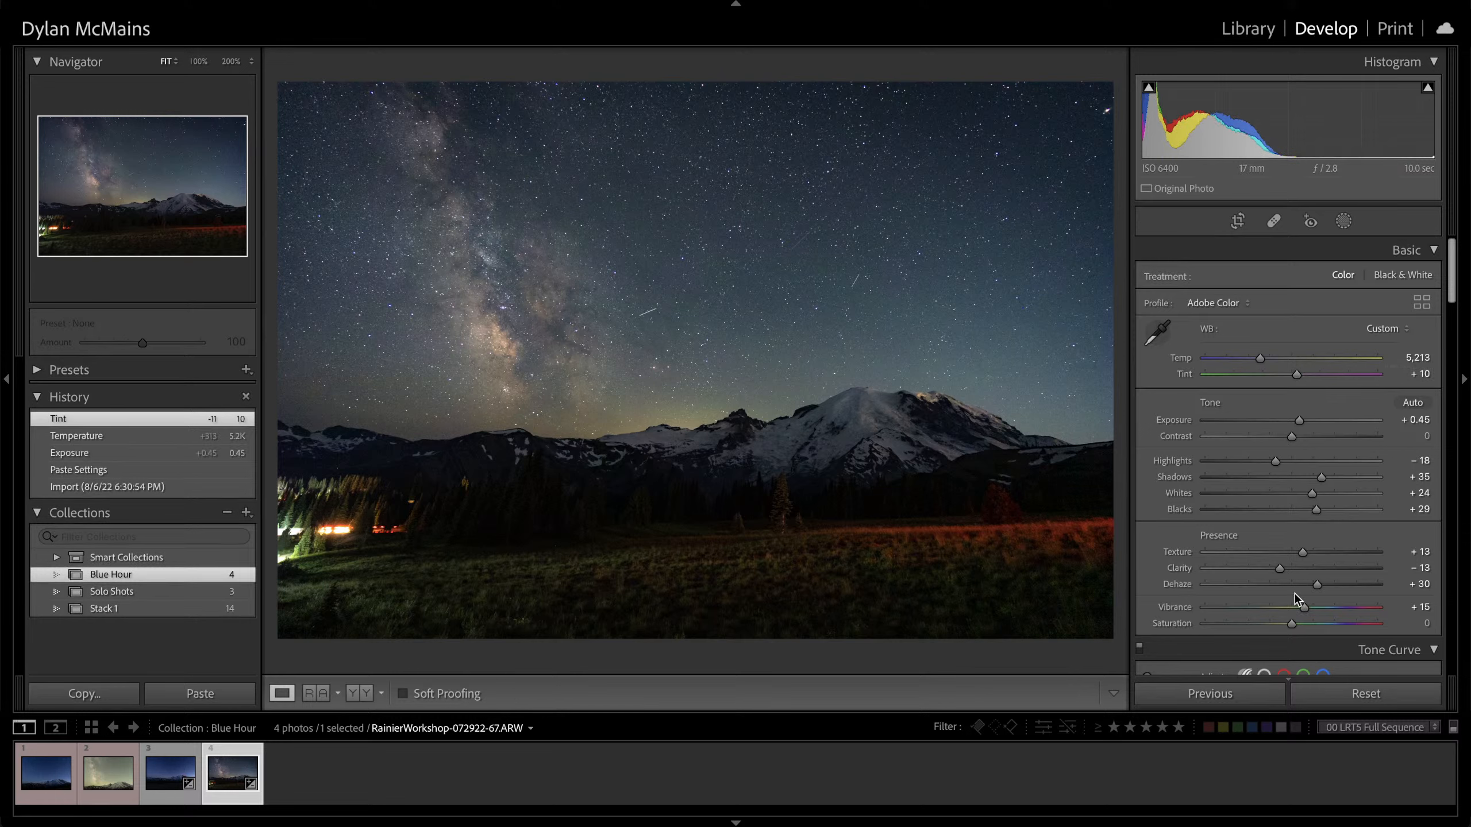
pyautogui.moveTo(1311, 493); pyautogui.dragTo(1322, 493)
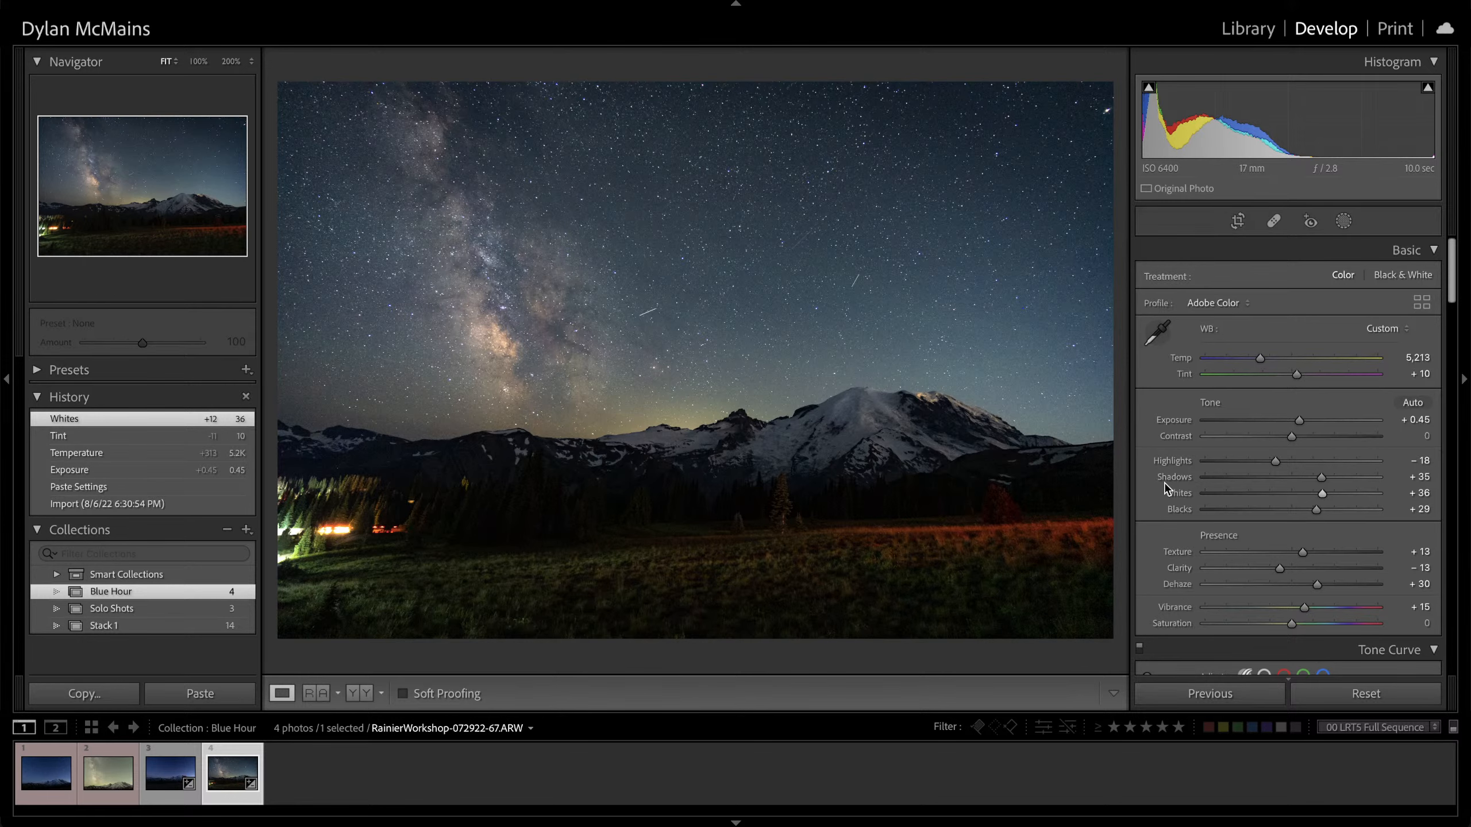
# Compare the Milky Way frame with the blue hour frame RainierWorkshop-072922-66.ARW, and set the latter's Shadows to +33
pyautogui.press('Left')
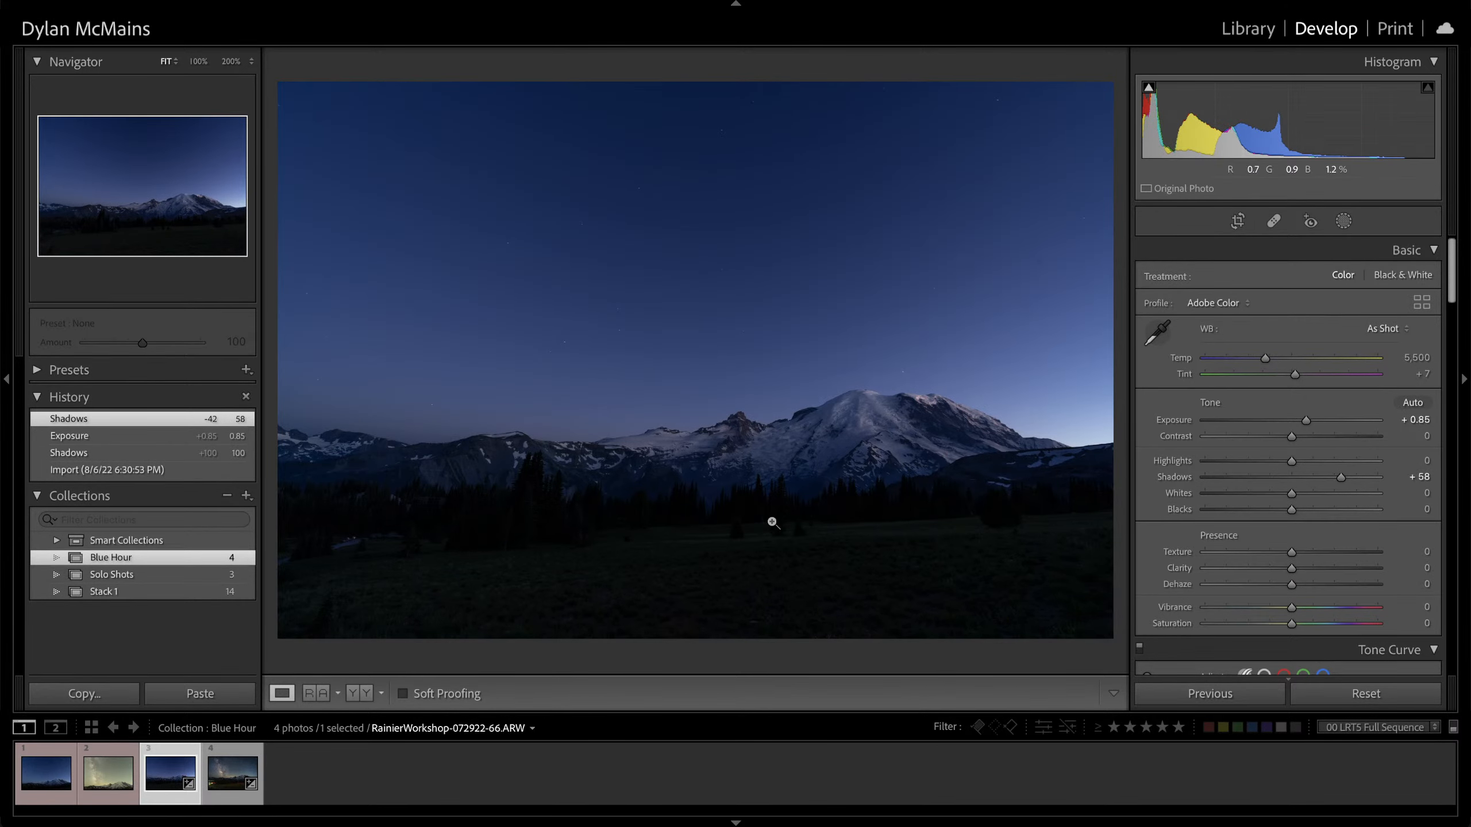
pyautogui.press('Right')
pyautogui.press('Left')
pyautogui.press('Right')
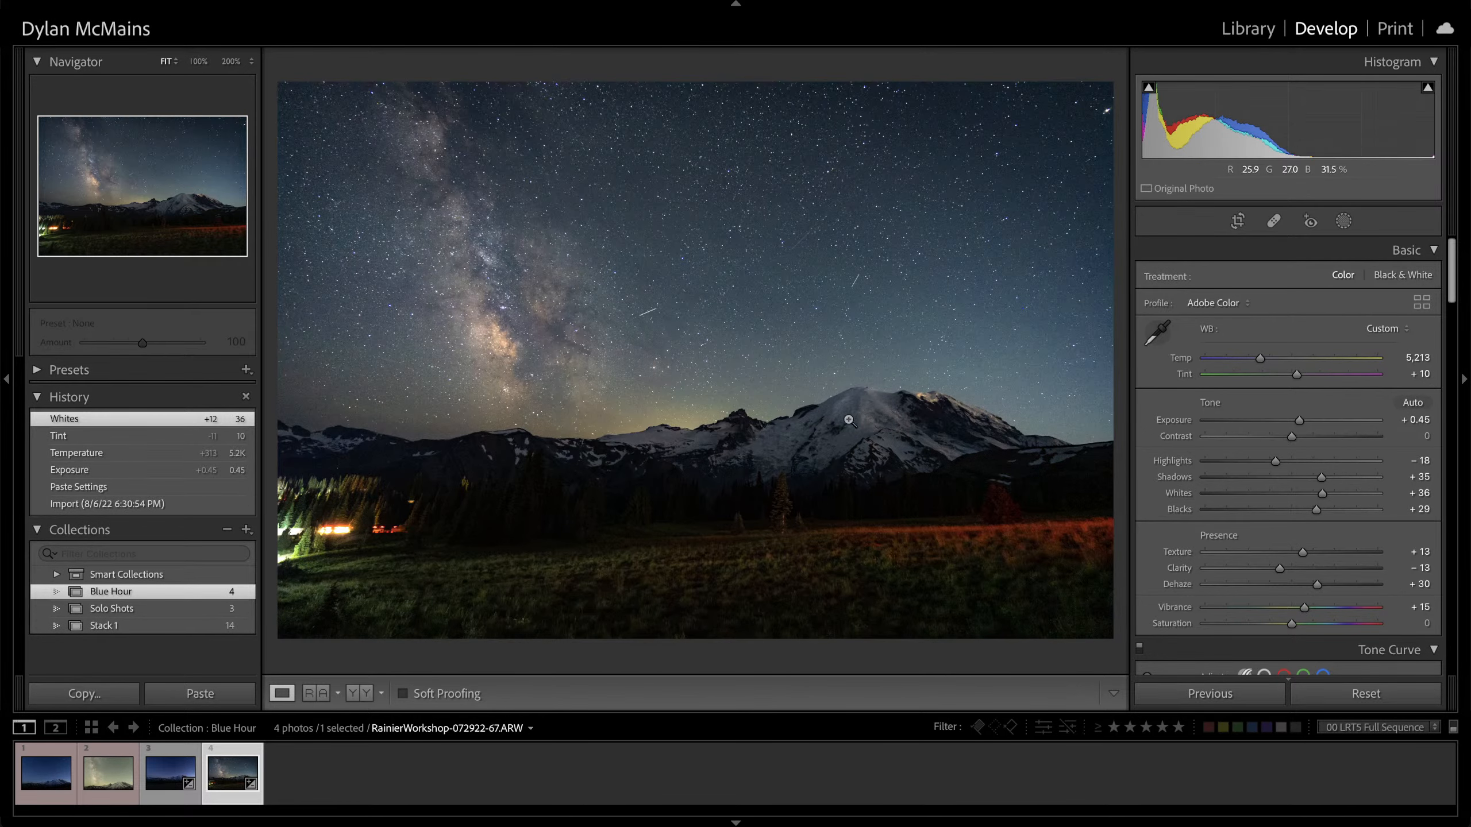
pyautogui.press('Left')
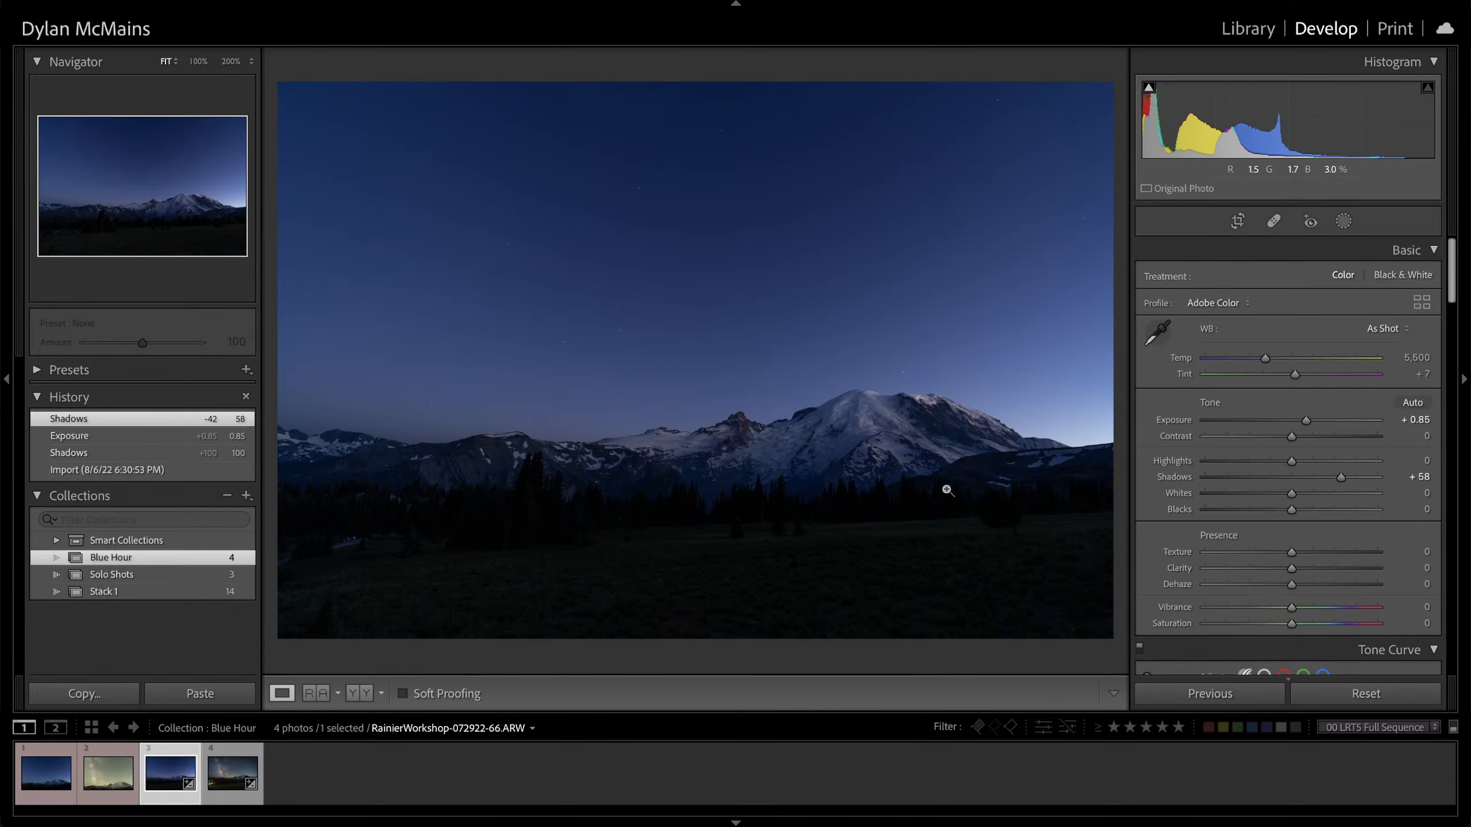
pyautogui.press('Right')
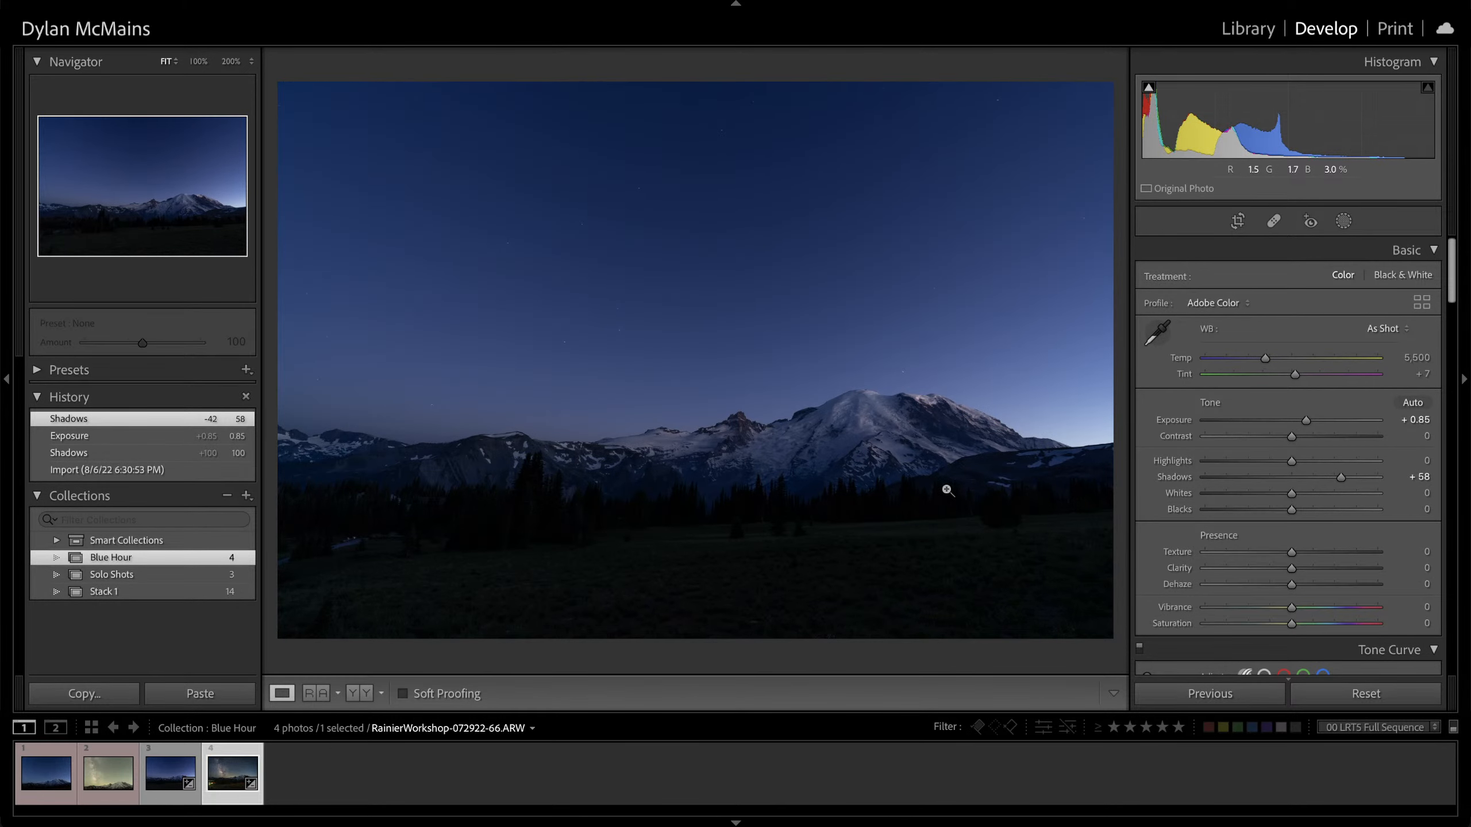
pyautogui.press('Left')
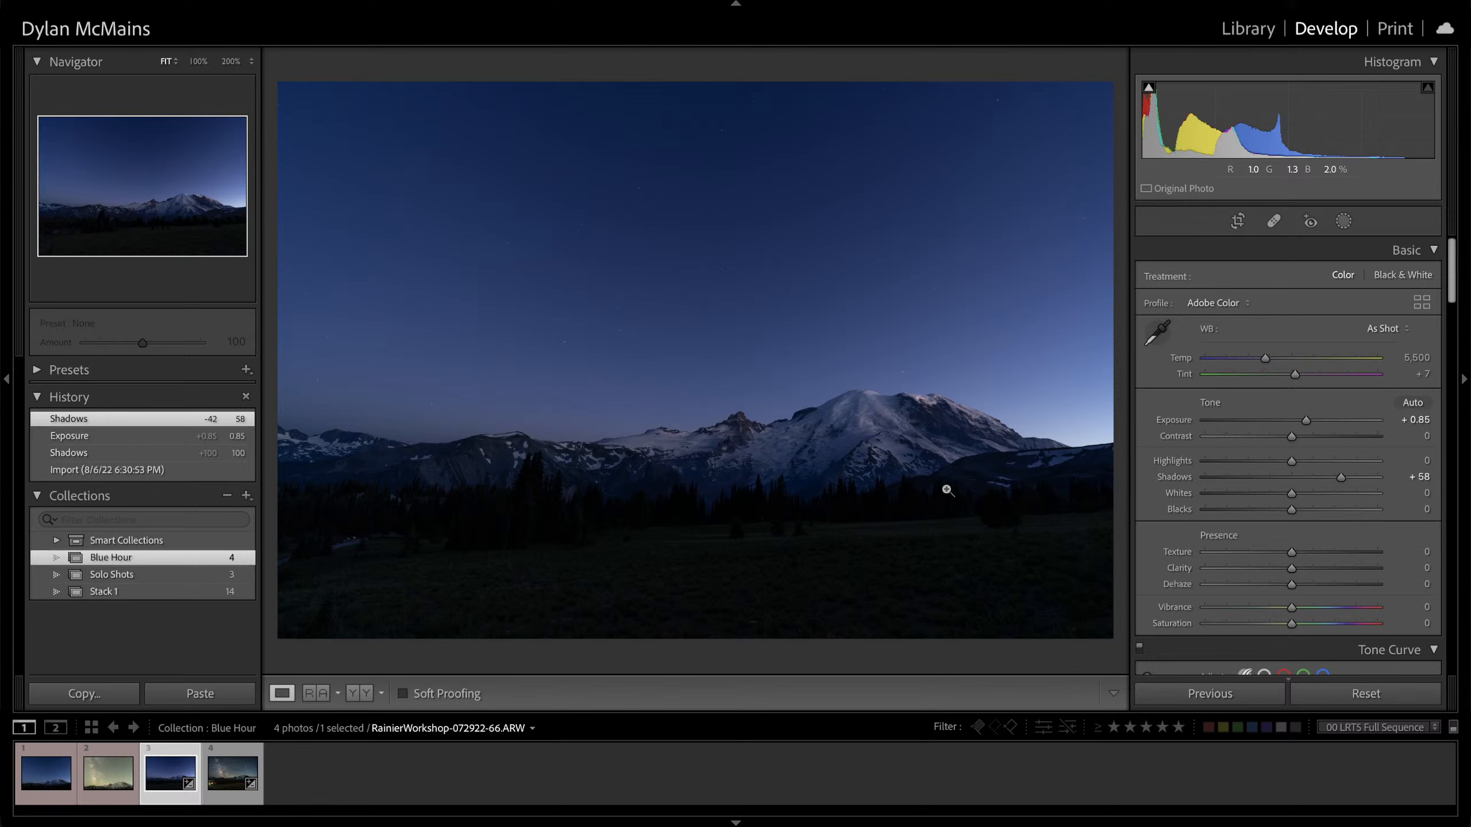
pyautogui.click(1319, 478)
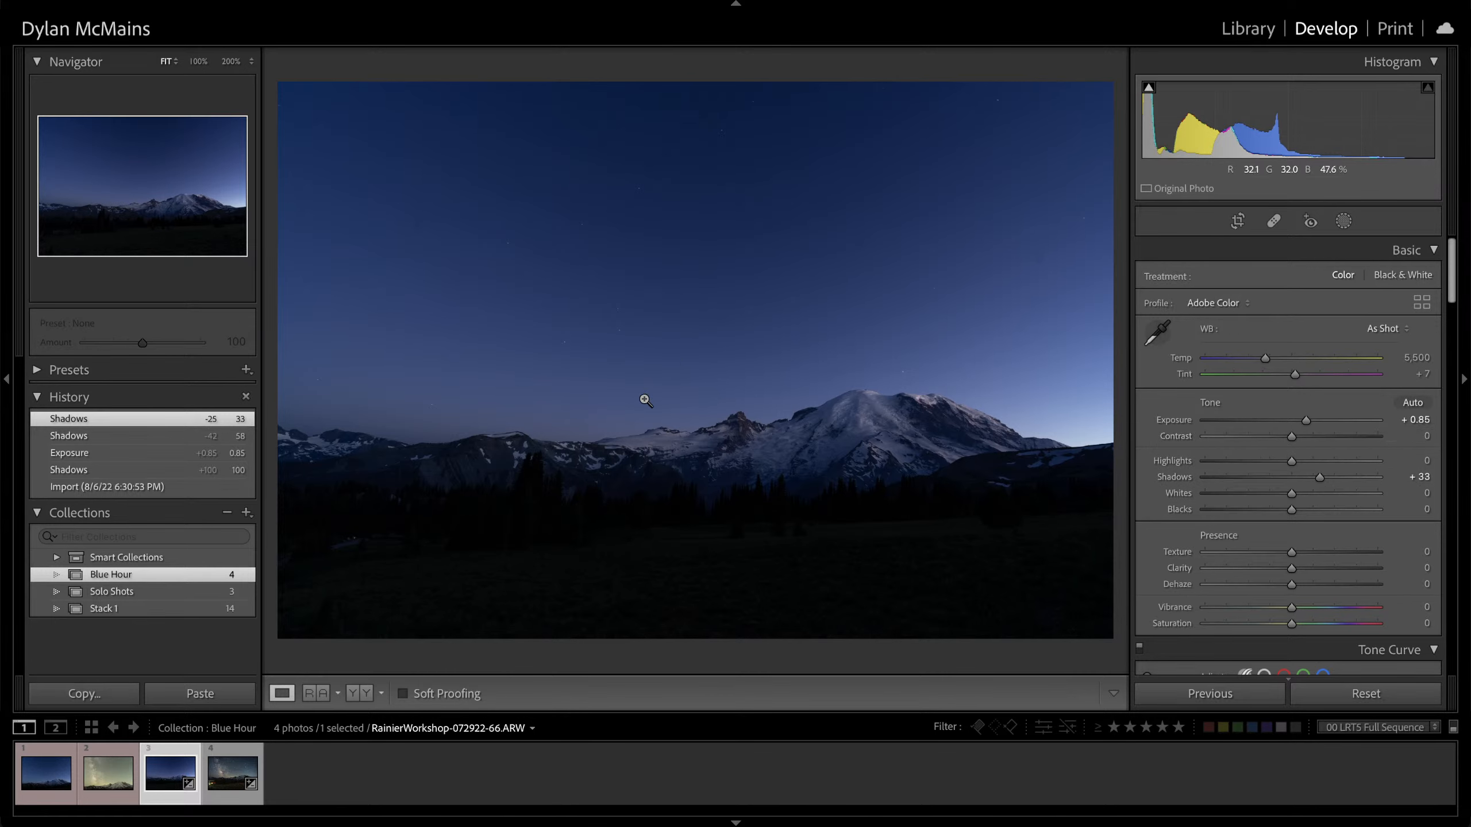
# Compare both frames again, and set the blue hour frame's Contrast to -53, Exposure to 0.00 and Blacks to +18
pyautogui.press('Right')
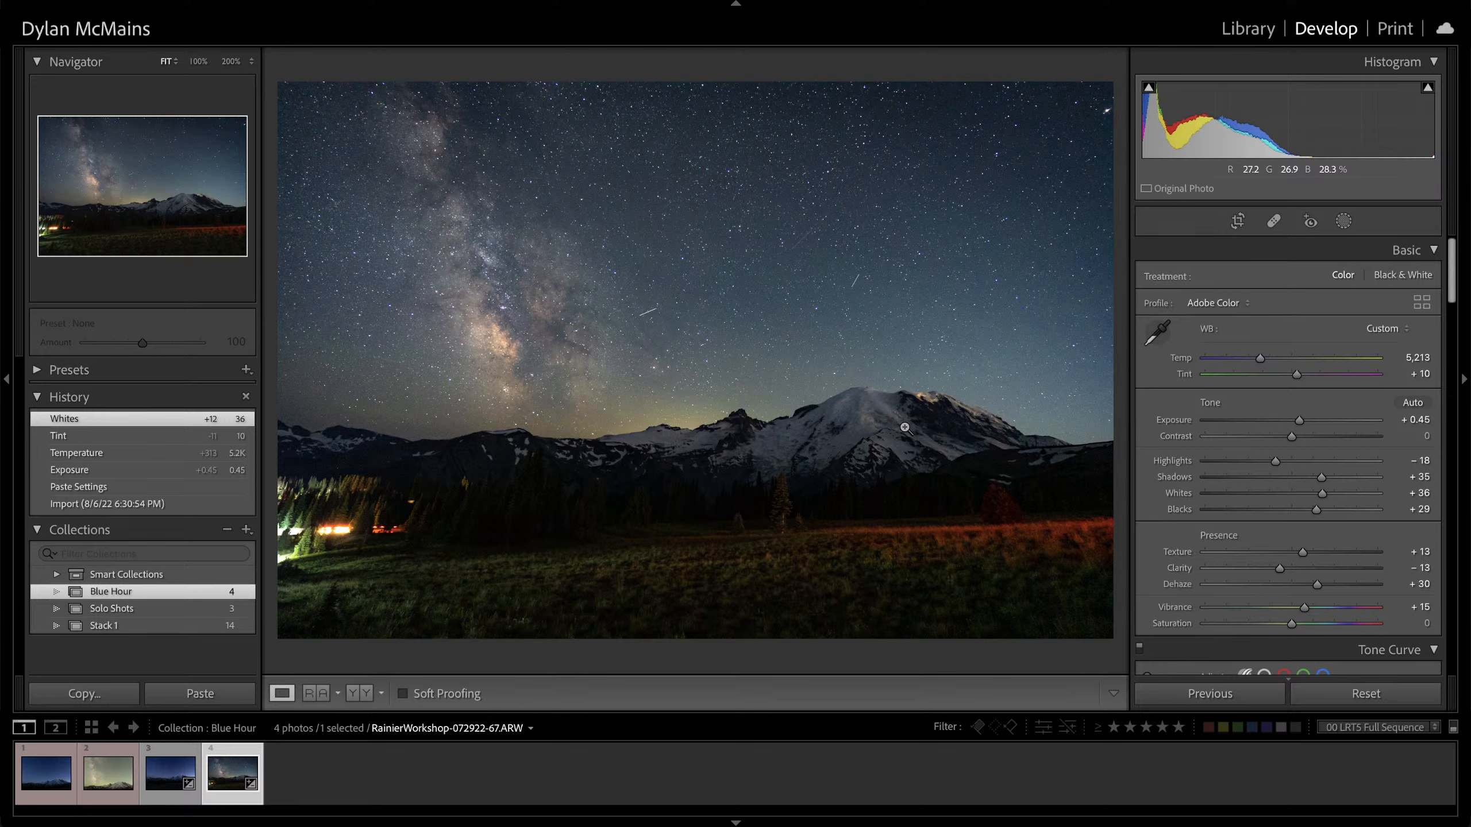
pyautogui.press('Left')
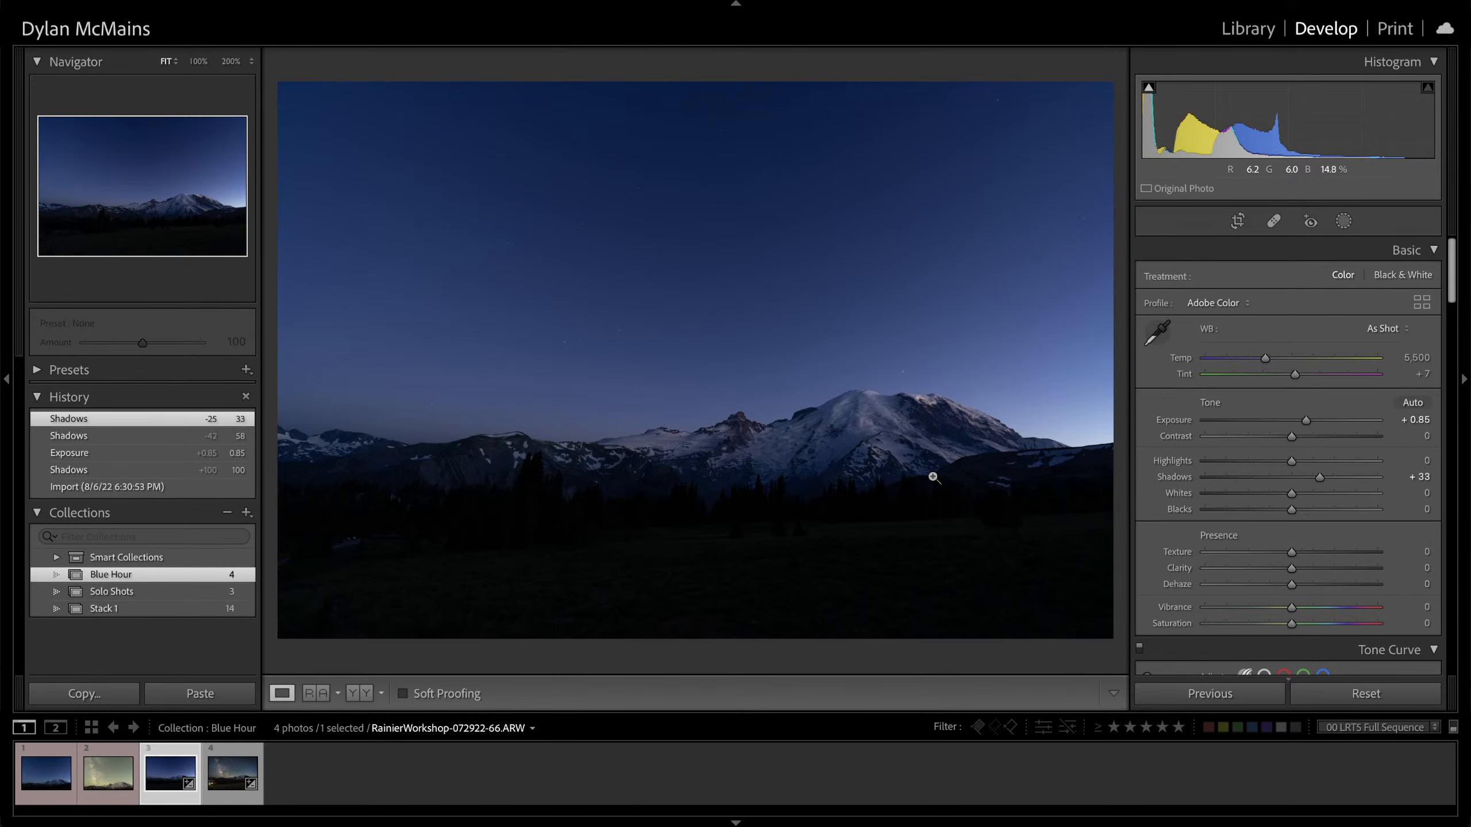
pyautogui.moveTo(1264, 435); pyautogui.dragTo(1247, 442)
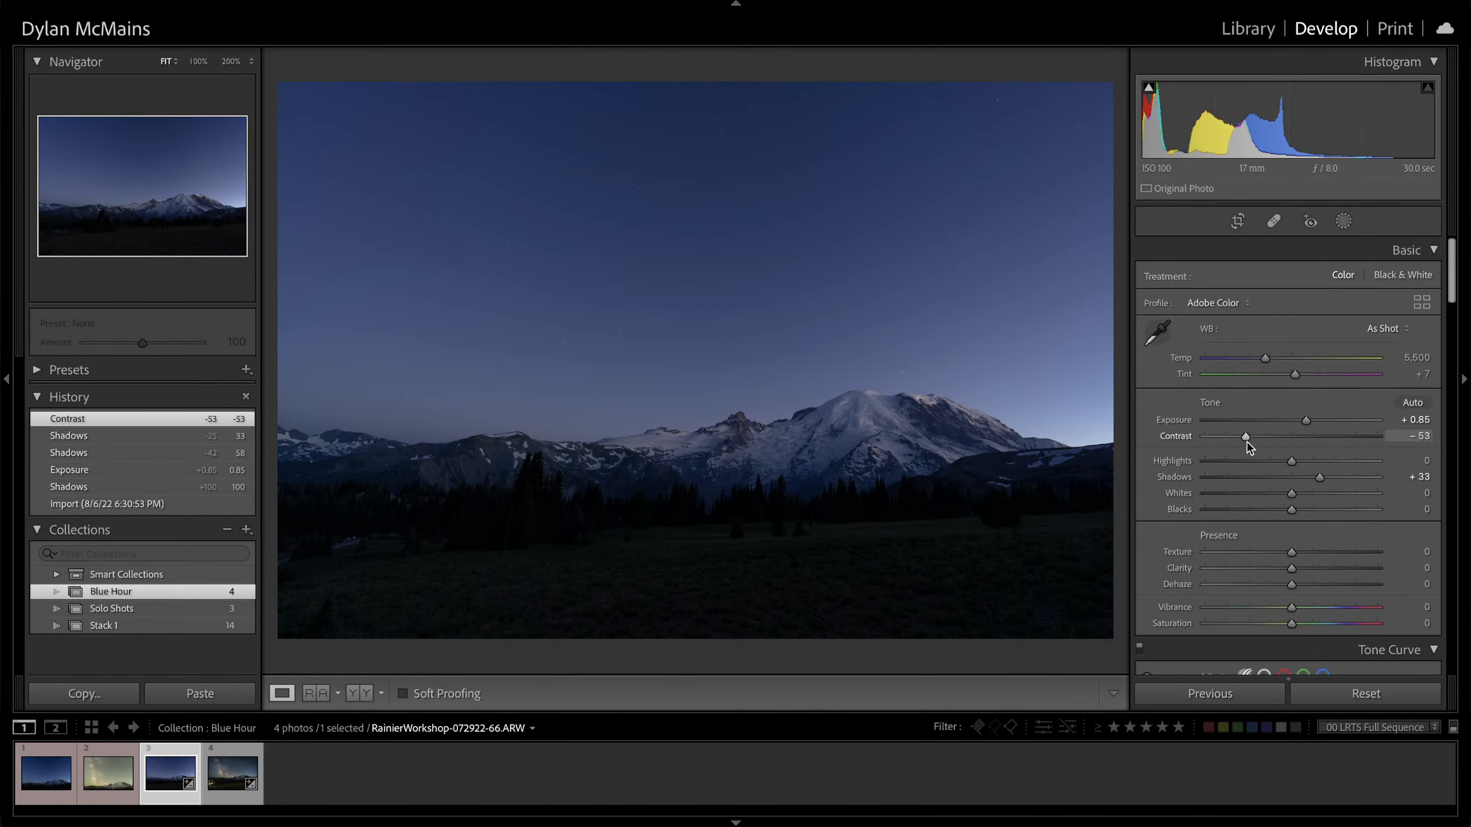
pyautogui.doubleClick(1291, 420)
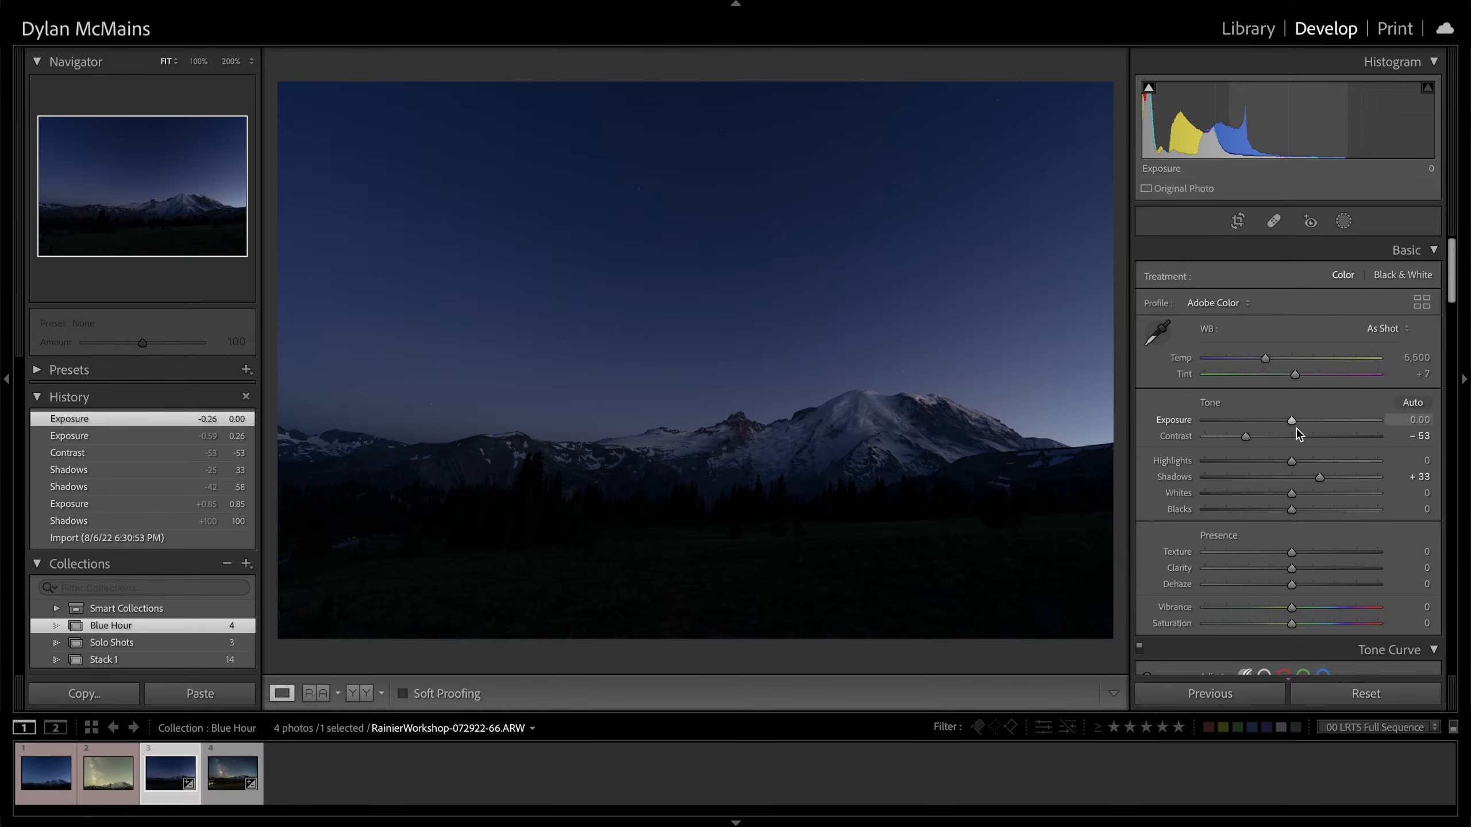
pyautogui.click(1306, 509)
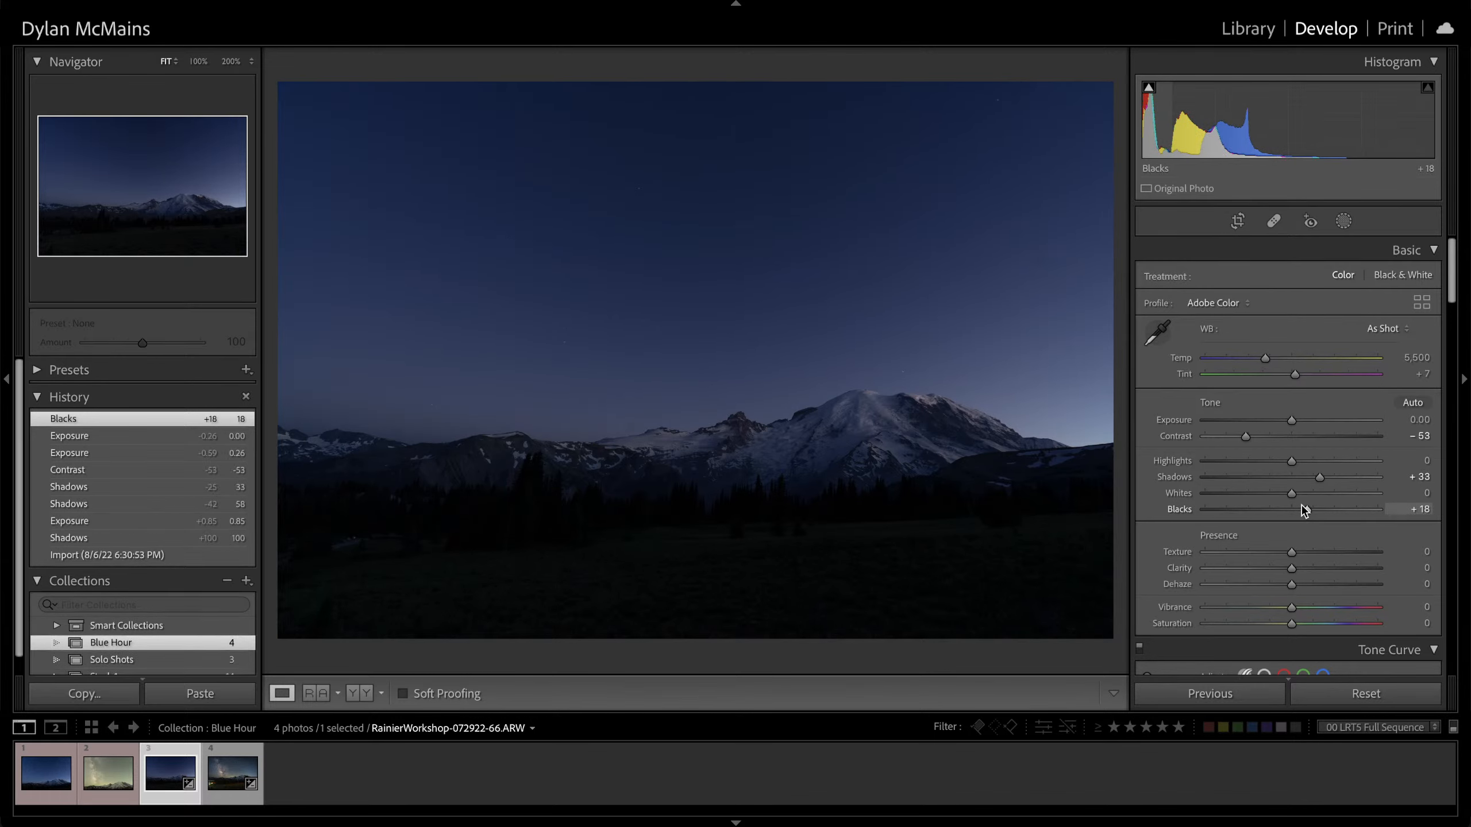
# Set the blue hour frame's Texture to +16 and Clarity to -11
pyautogui.click(1306, 554)
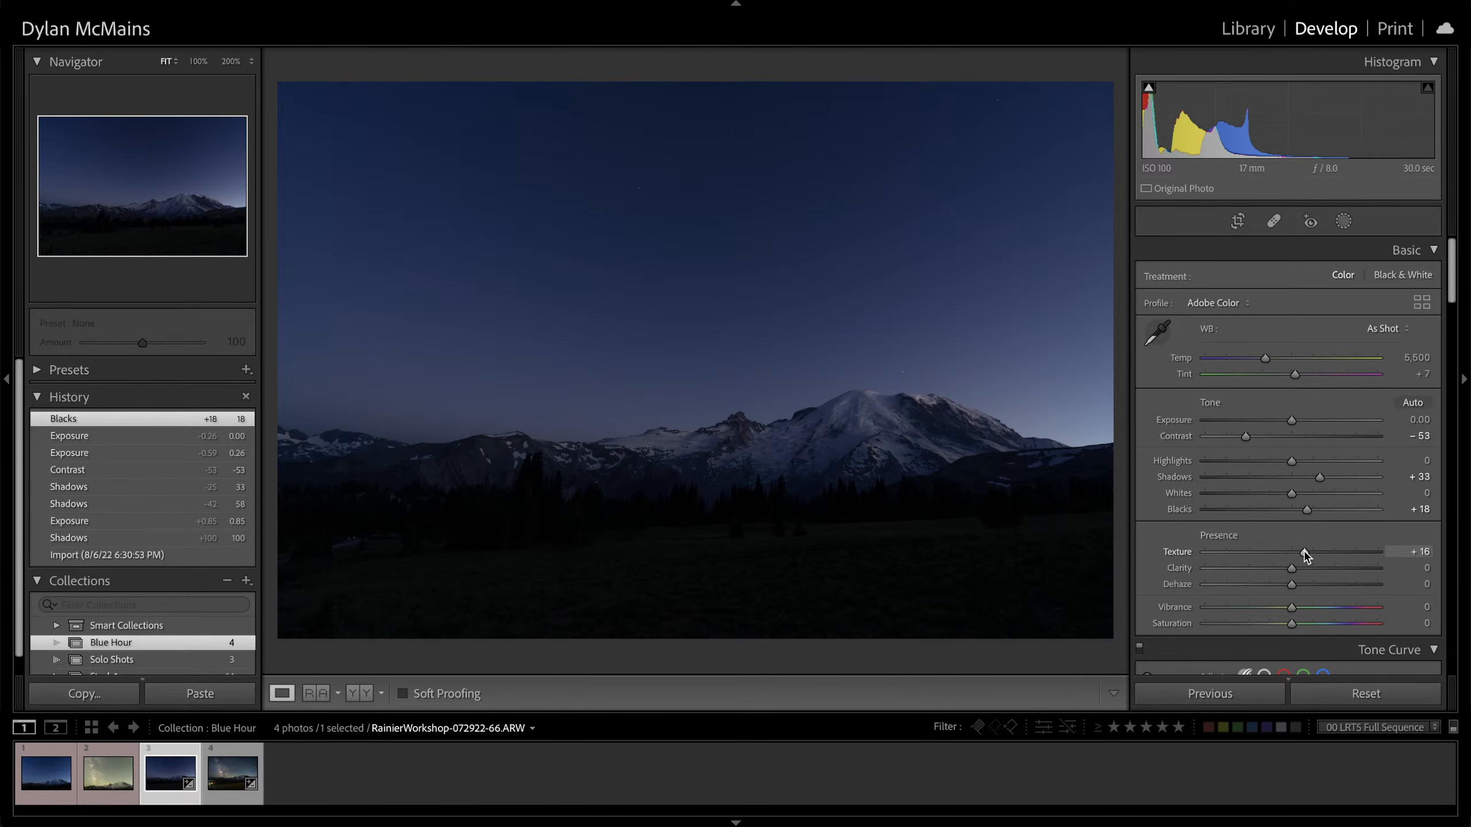
pyautogui.moveTo(1290, 568); pyautogui.dragTo(1281, 568)
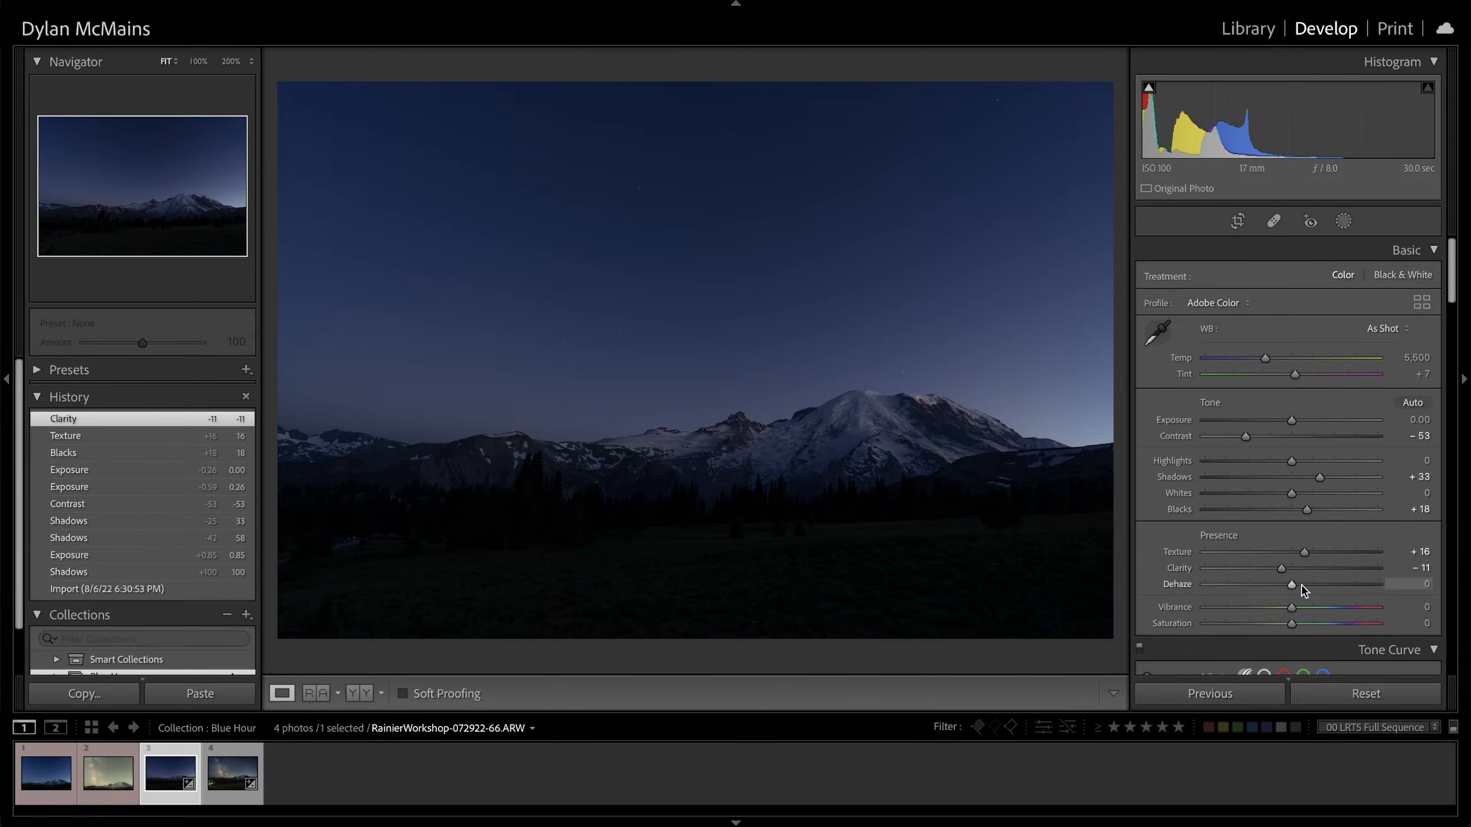
# Try the copied develop settings on the blue hour frame with Vibrance at 0 and an adjusted Temp, and undo these changes
pyautogui.hotkey('ctrl', 'shift', 'v')
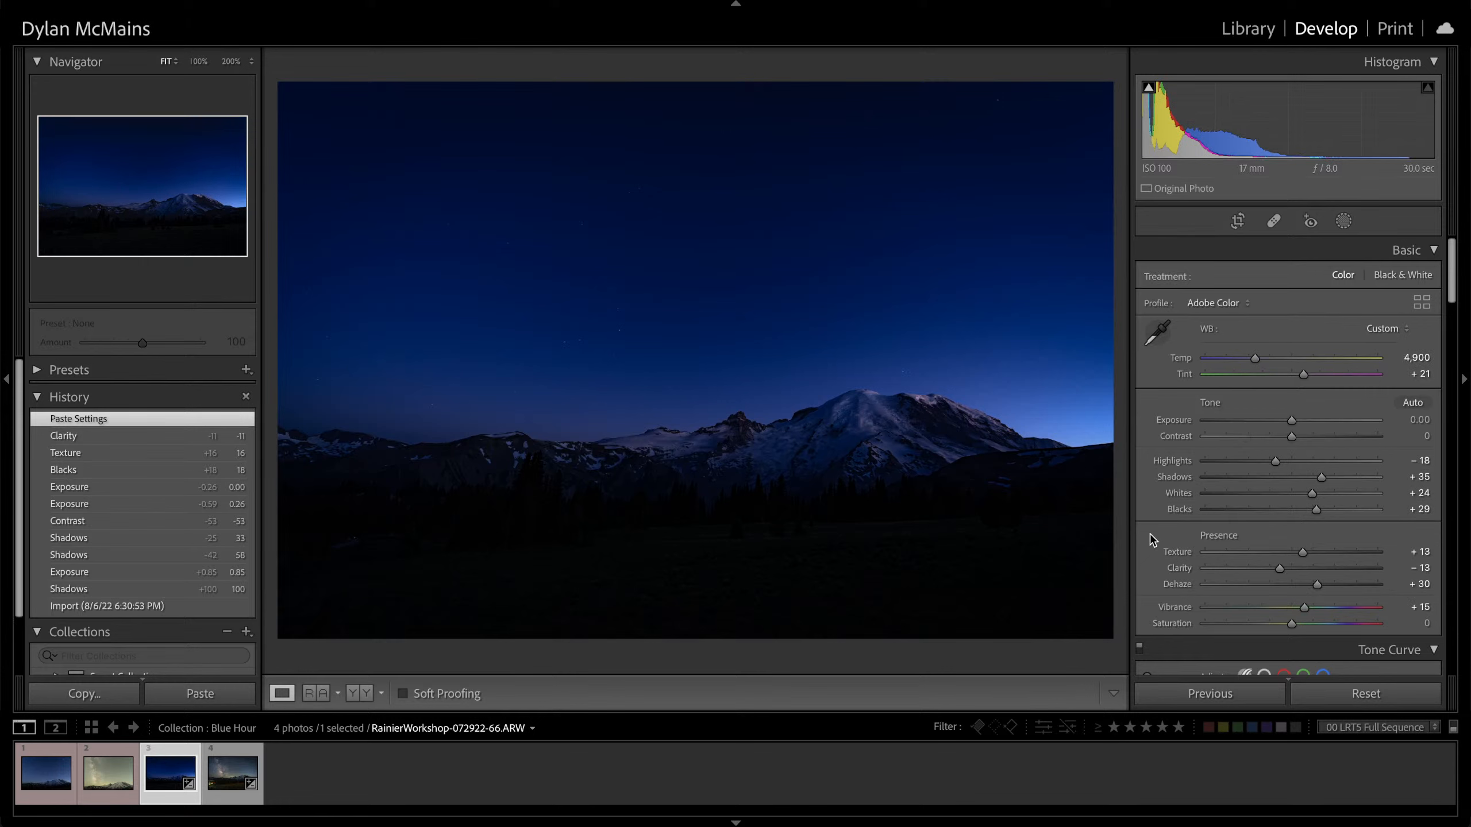
pyautogui.doubleClick(1300, 609)
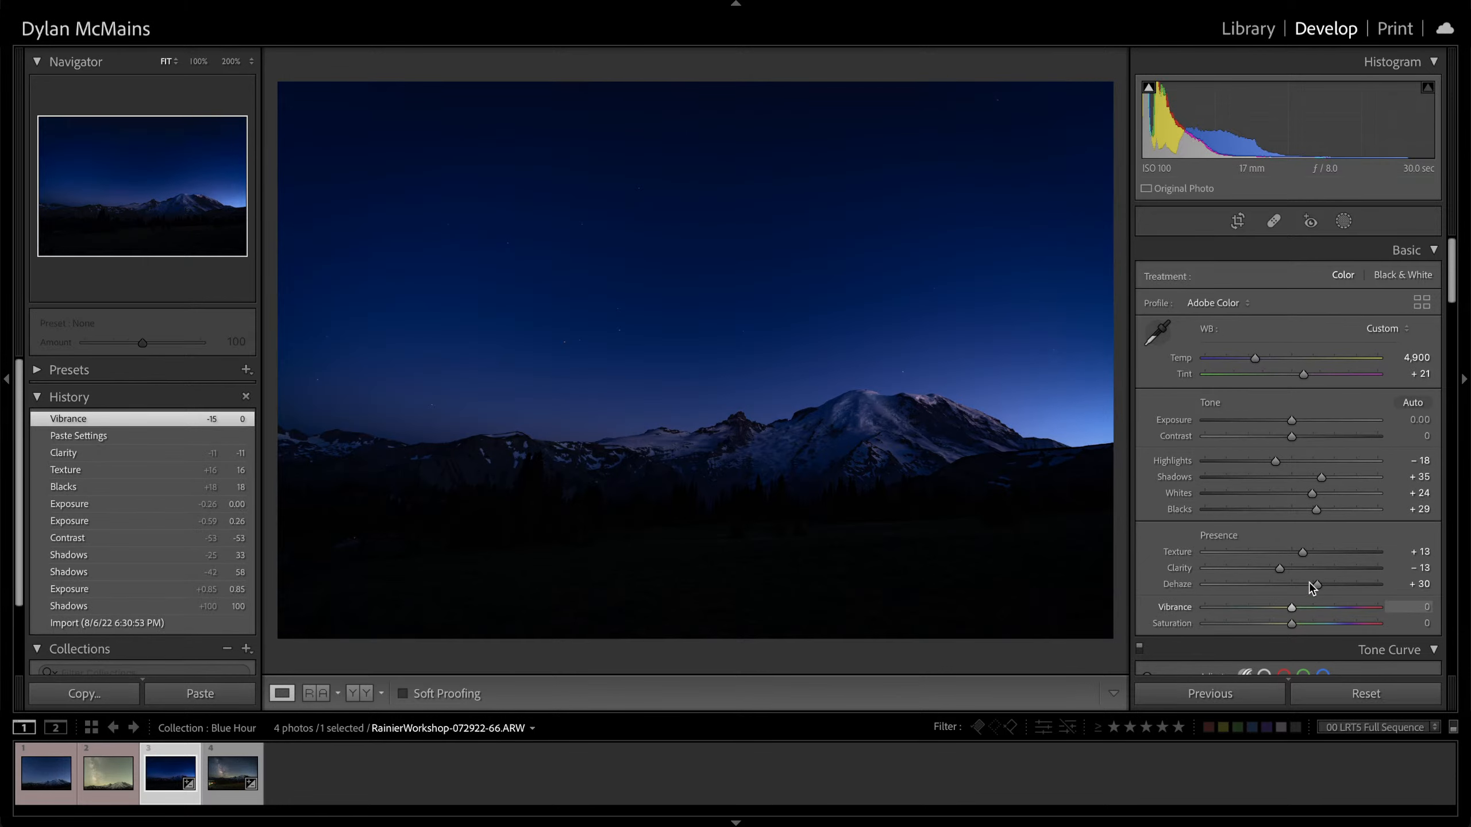
pyautogui.moveTo(1272, 360); pyautogui.dragTo(1277, 362)
pyautogui.hotkey('ctrl', 'z')
pyautogui.hotkey('ctrl', 'z')
pyautogui.hotkey('ctrl', 'z')
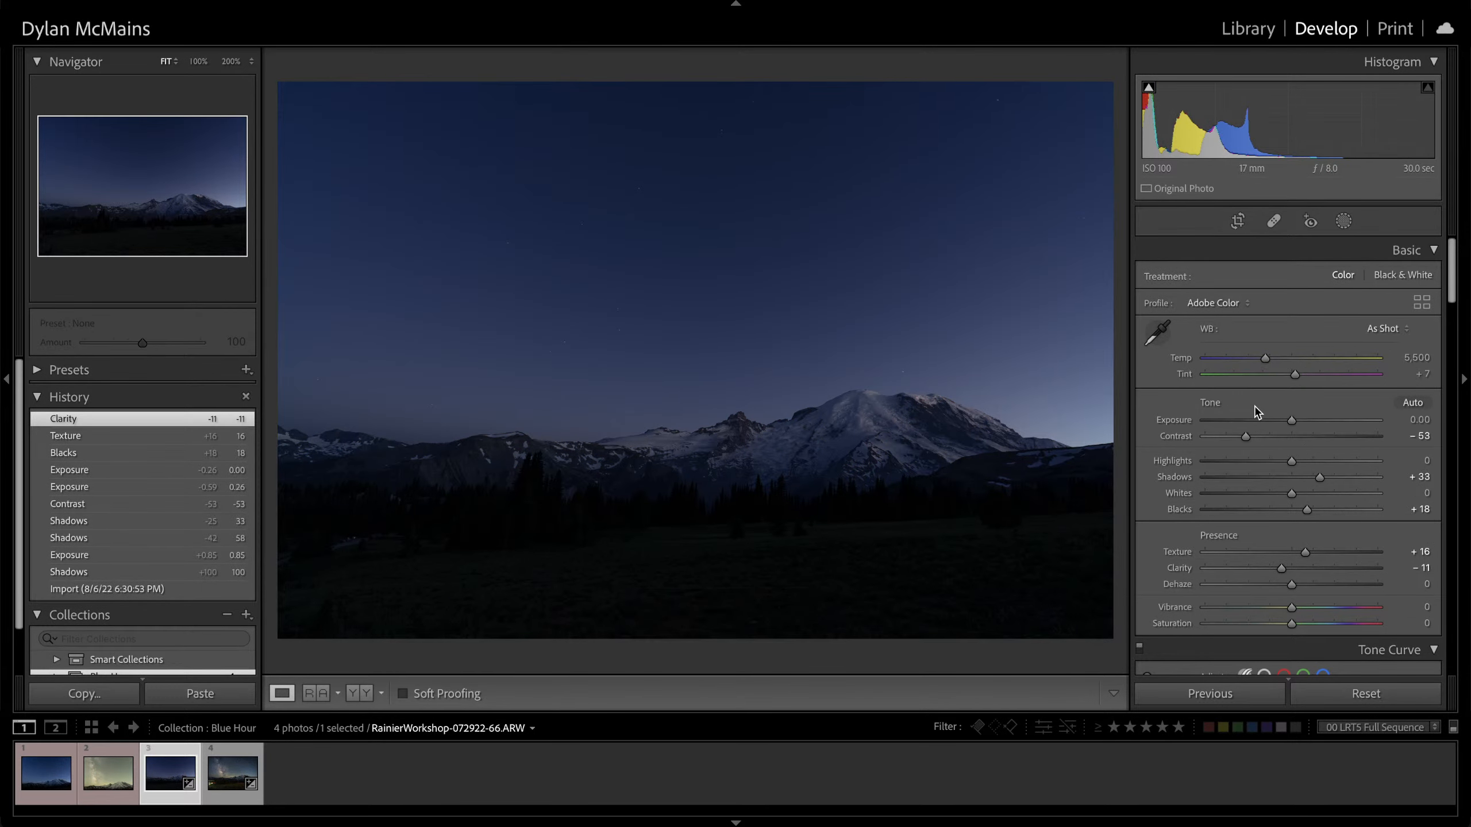
# Restore the pasted develop settings on the blue hour frame, and set its Temp to 5,551 and Dehaze to -15
pyautogui.hotkey('ctrl', 'shift', 'z')
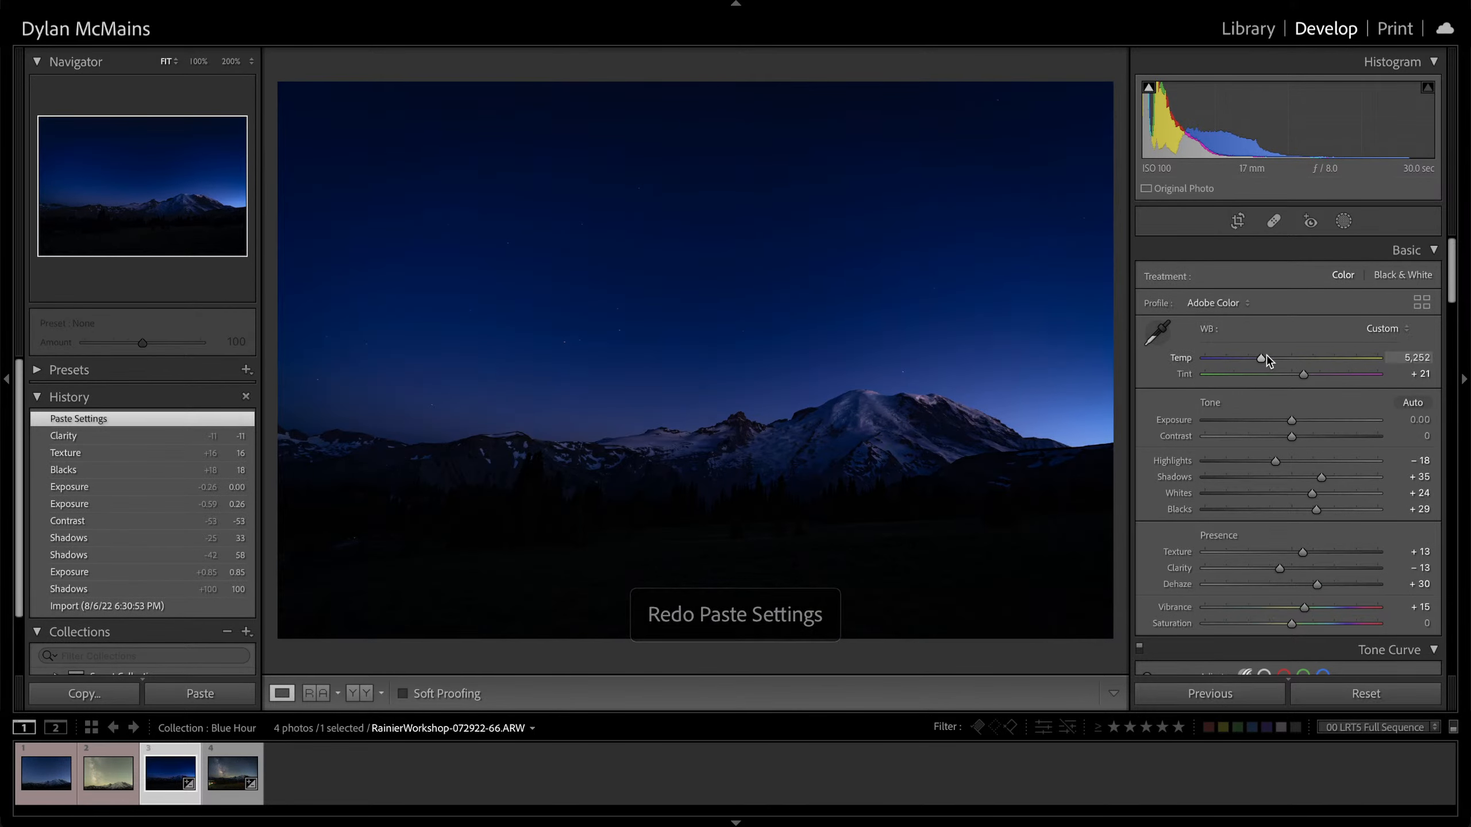
pyautogui.moveTo(1266, 358); pyautogui.dragTo(1271, 357)
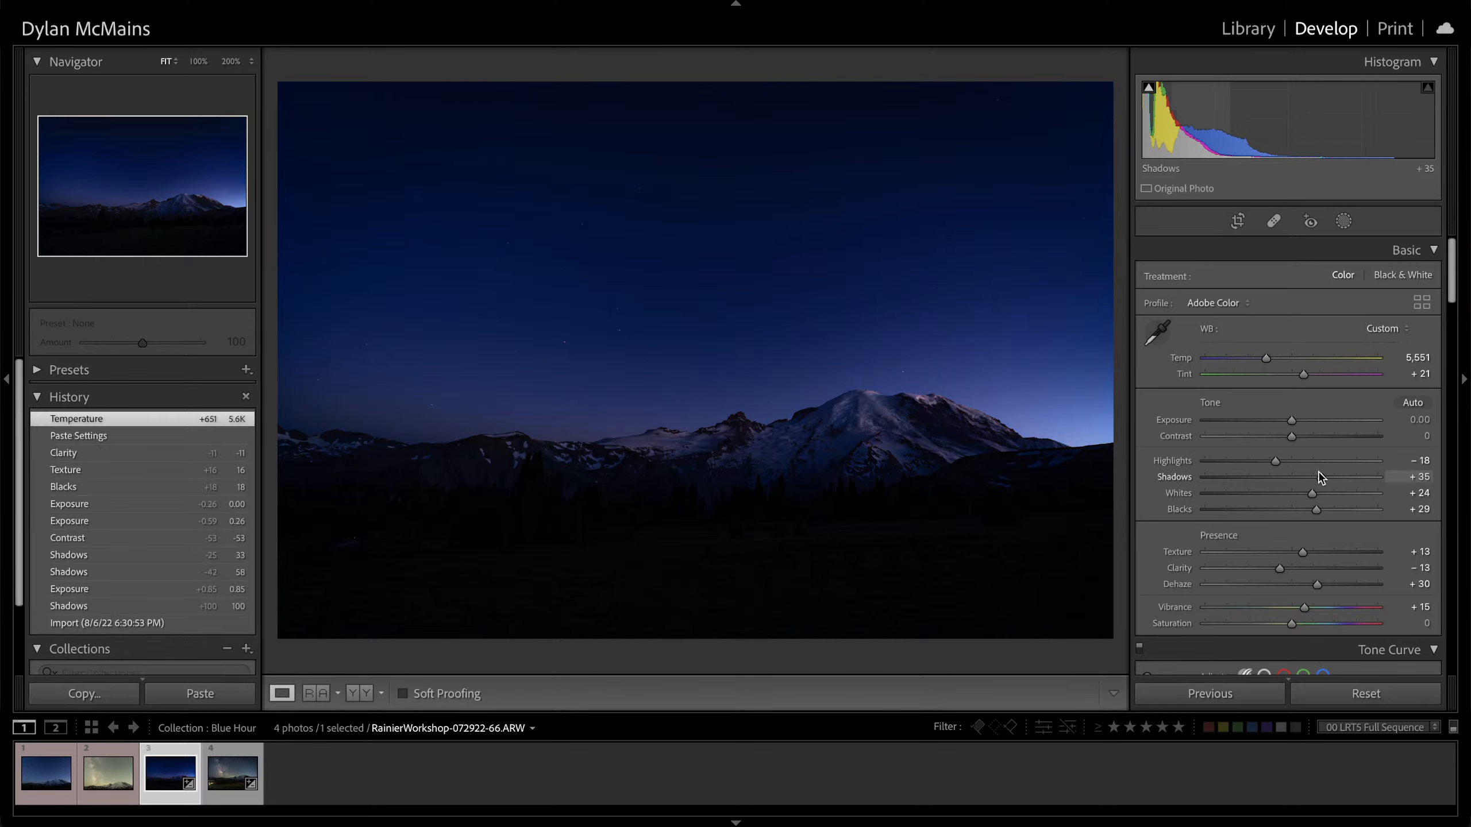
pyautogui.click(1304, 584)
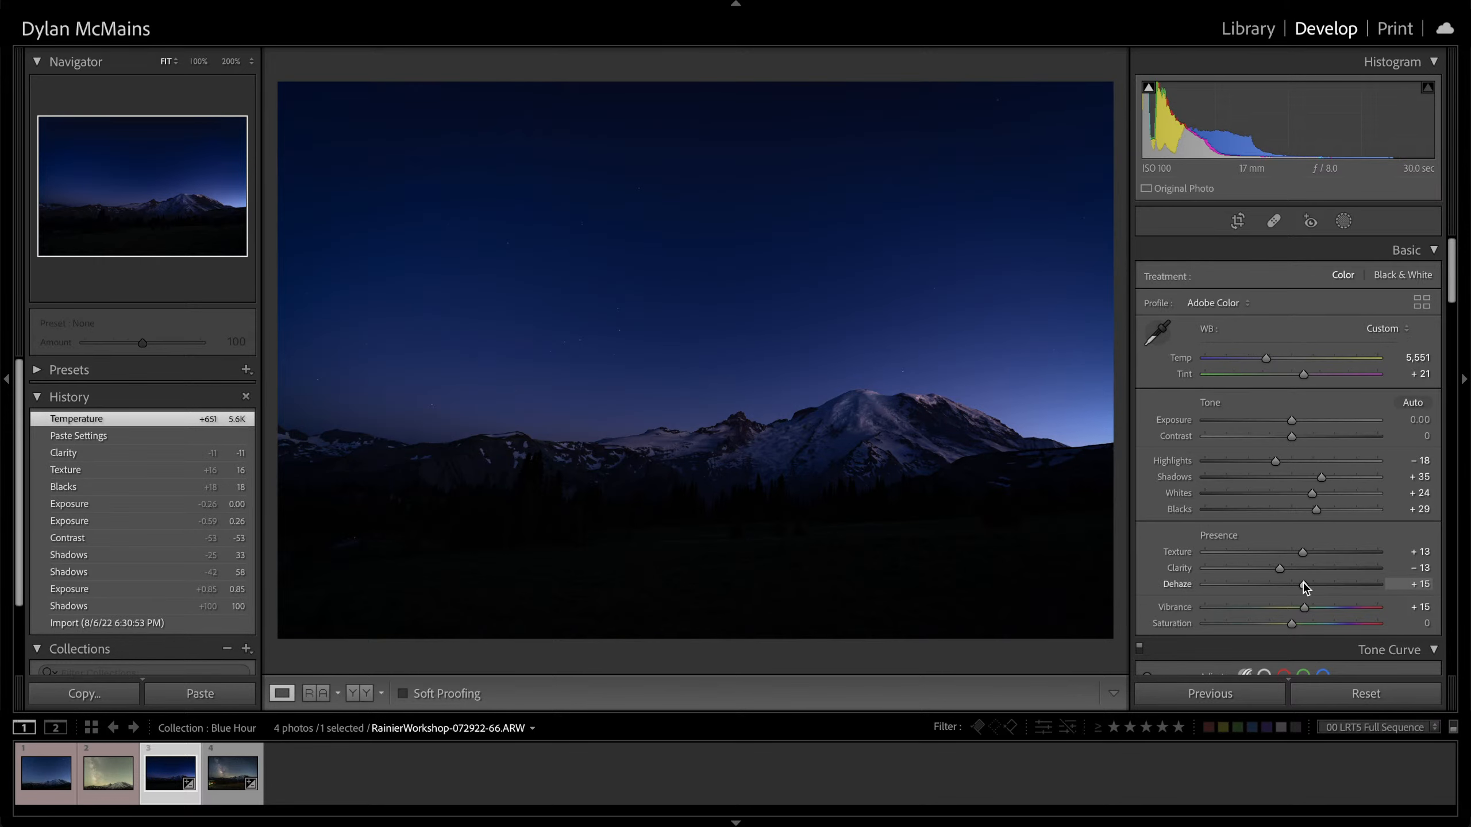
pyautogui.moveTo(1303, 585); pyautogui.dragTo(1279, 590)
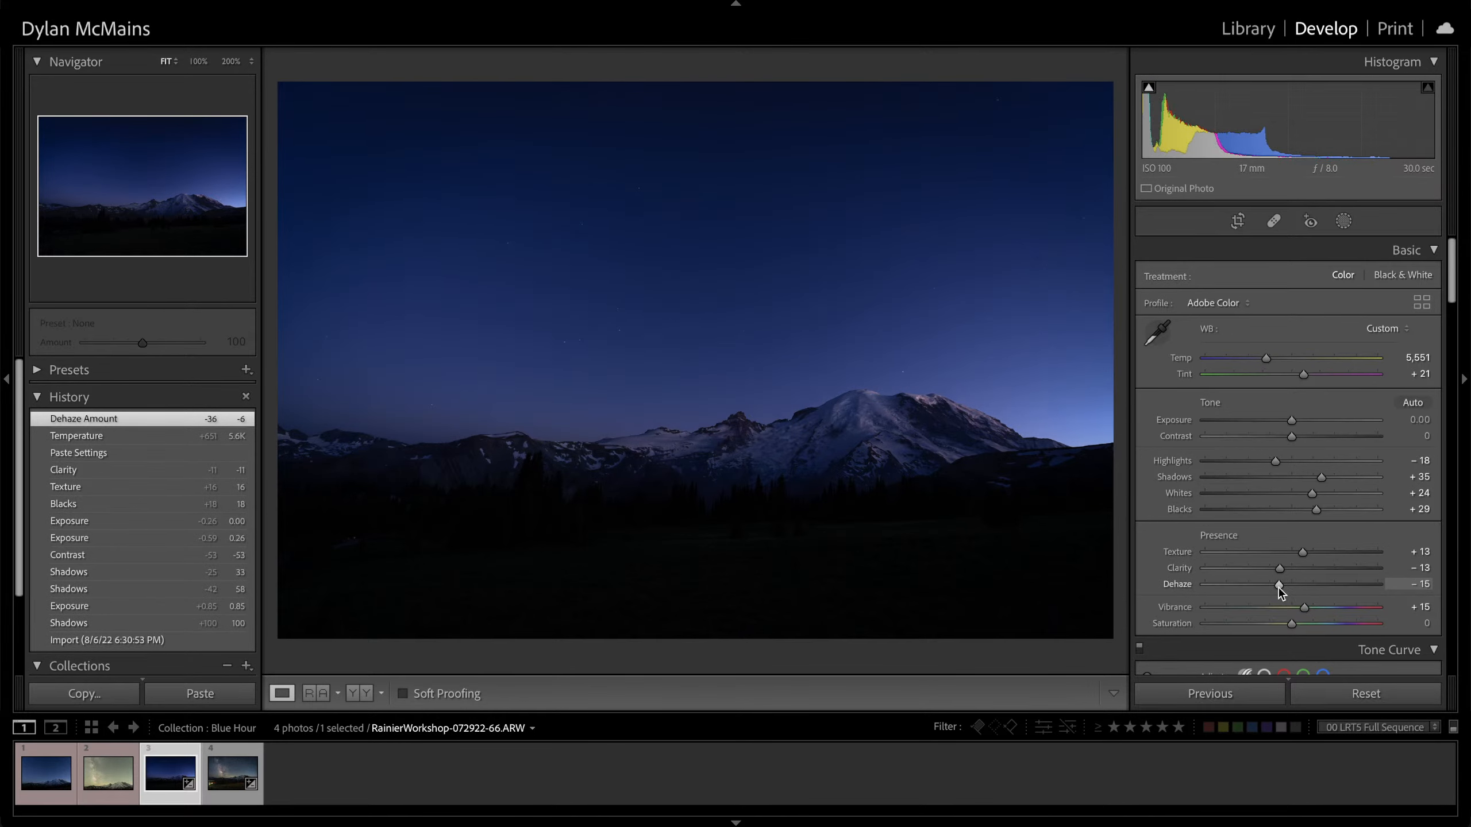
# Set the blue hour frame's tone curve Highlights, Lights and Shadows regions to 0
pyautogui.scroll(-5, 1280, 539)
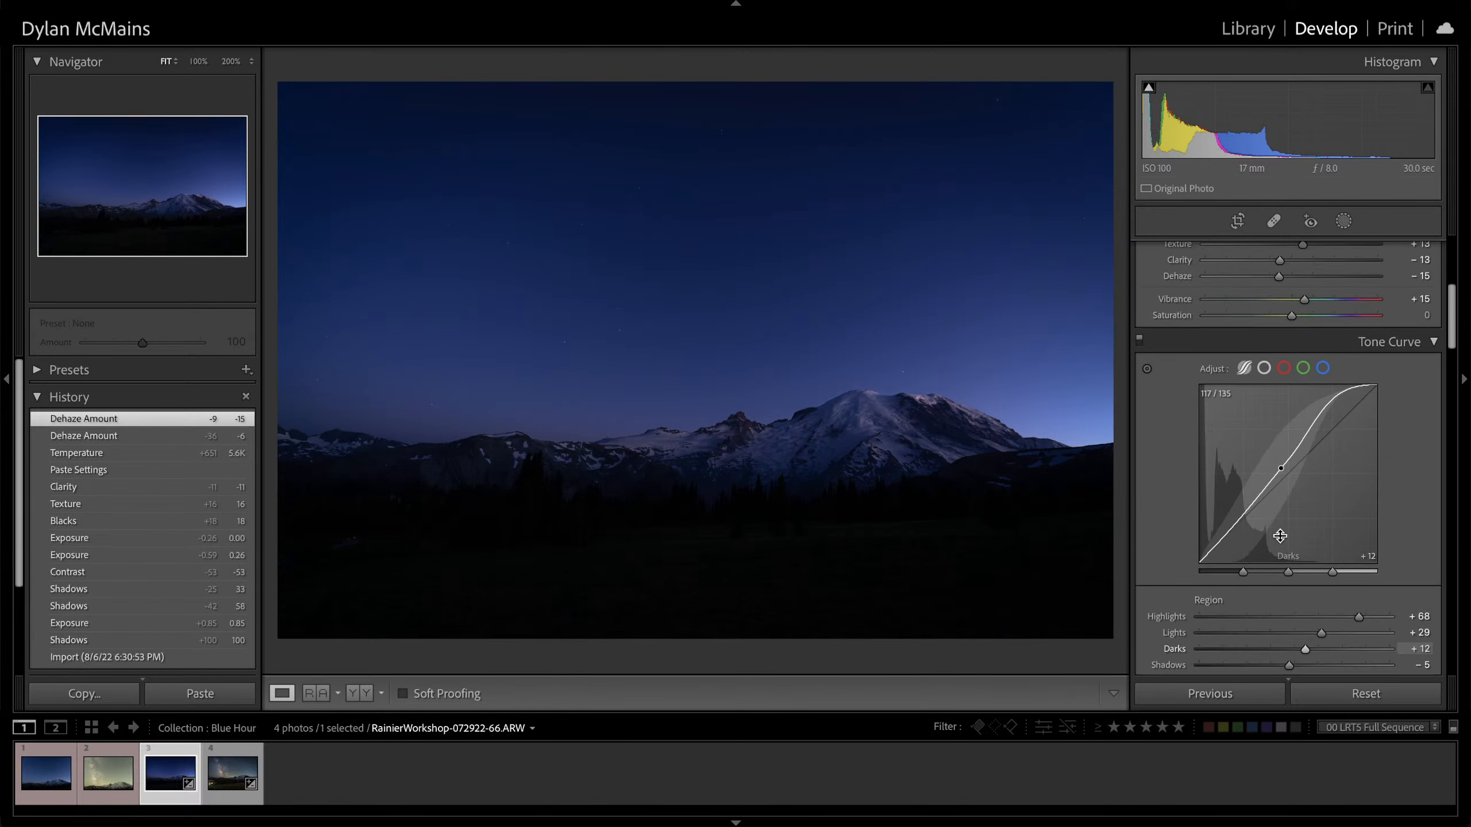
pyautogui.scroll(-2, 1280, 536)
pyautogui.click(1338, 583)
pyautogui.click(1296, 631)
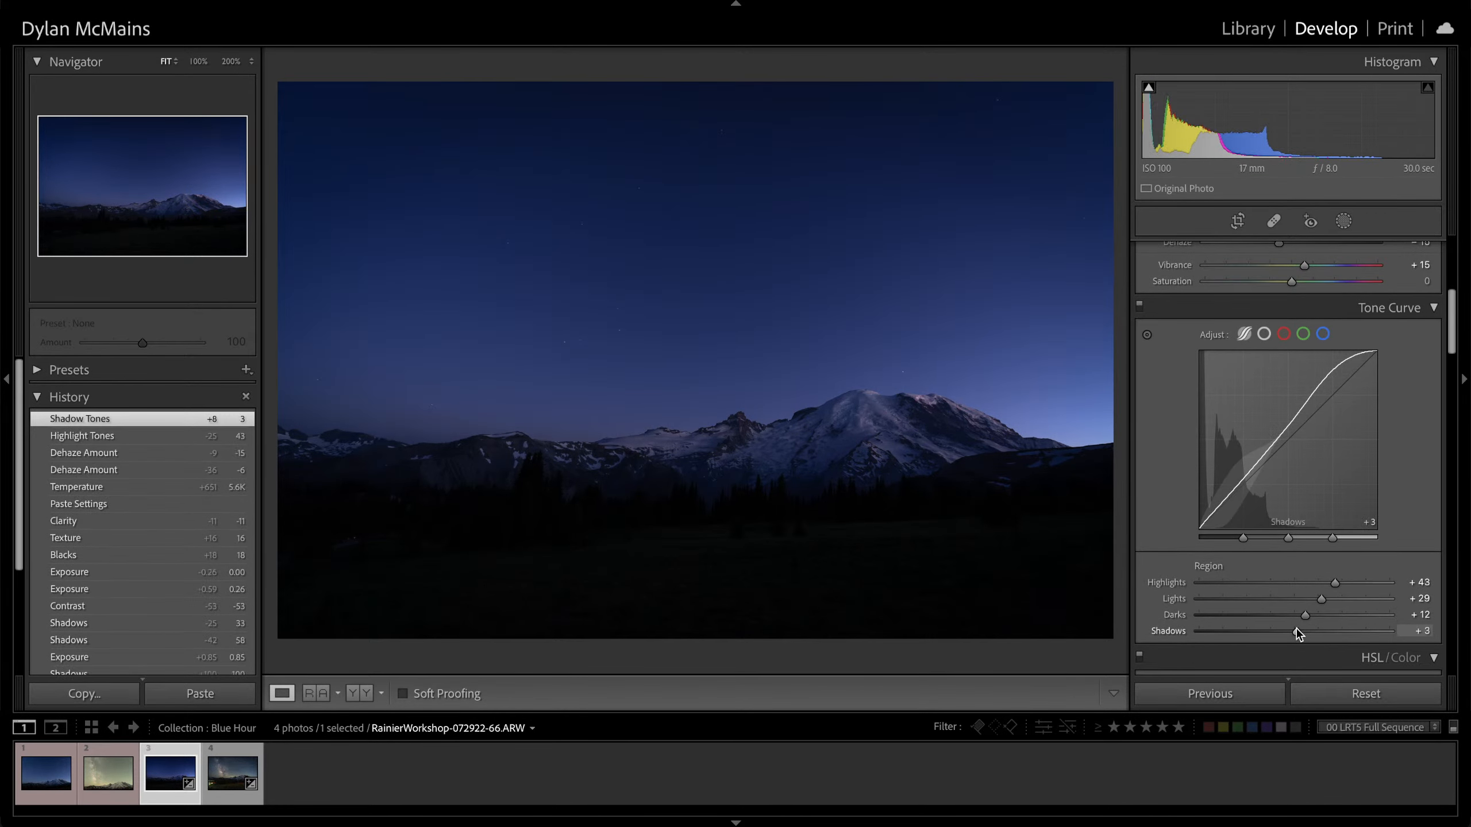
pyautogui.doubleClick(1296, 631)
pyautogui.moveTo(1321, 599); pyautogui.dragTo(1309, 599)
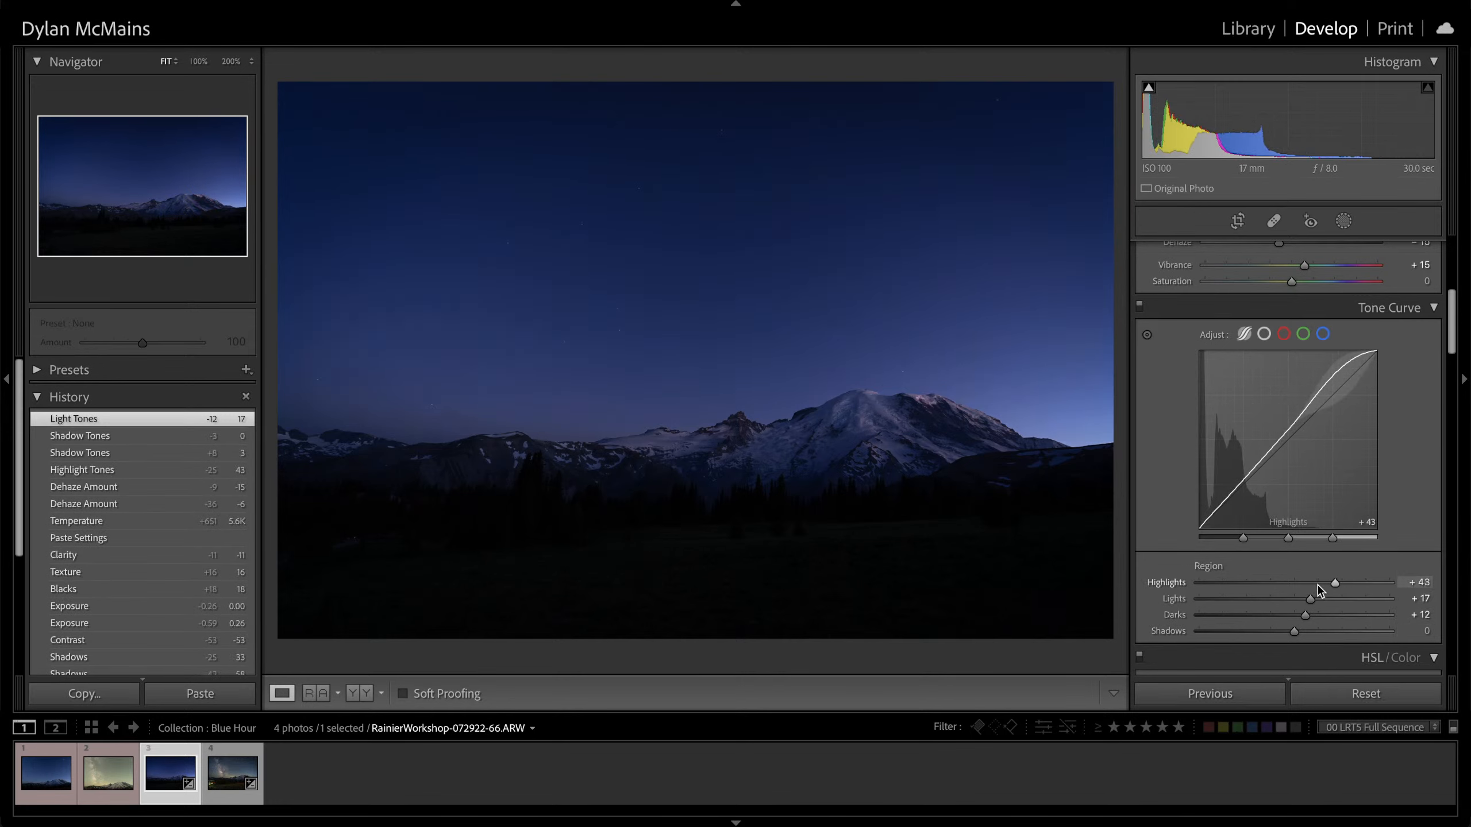
pyautogui.click(1316, 583)
pyautogui.click(1300, 599)
pyautogui.doubleClick(1296, 598)
pyautogui.click(1298, 583)
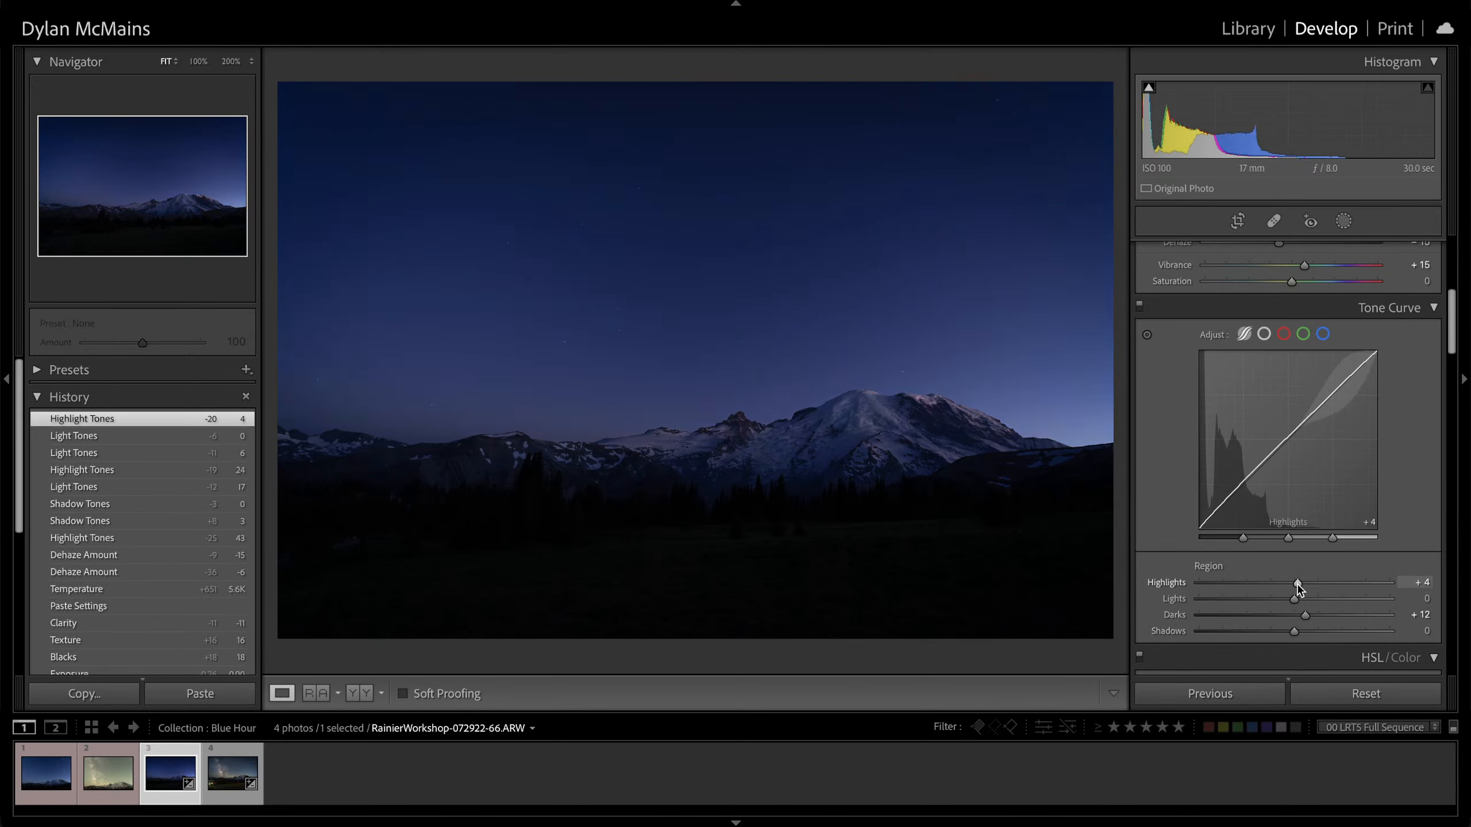
pyautogui.doubleClick(1297, 584)
# Set the blue hour frame's Contrast to -53 and Exposure to -0.65
pyautogui.scroll(-15, 1220, 556)
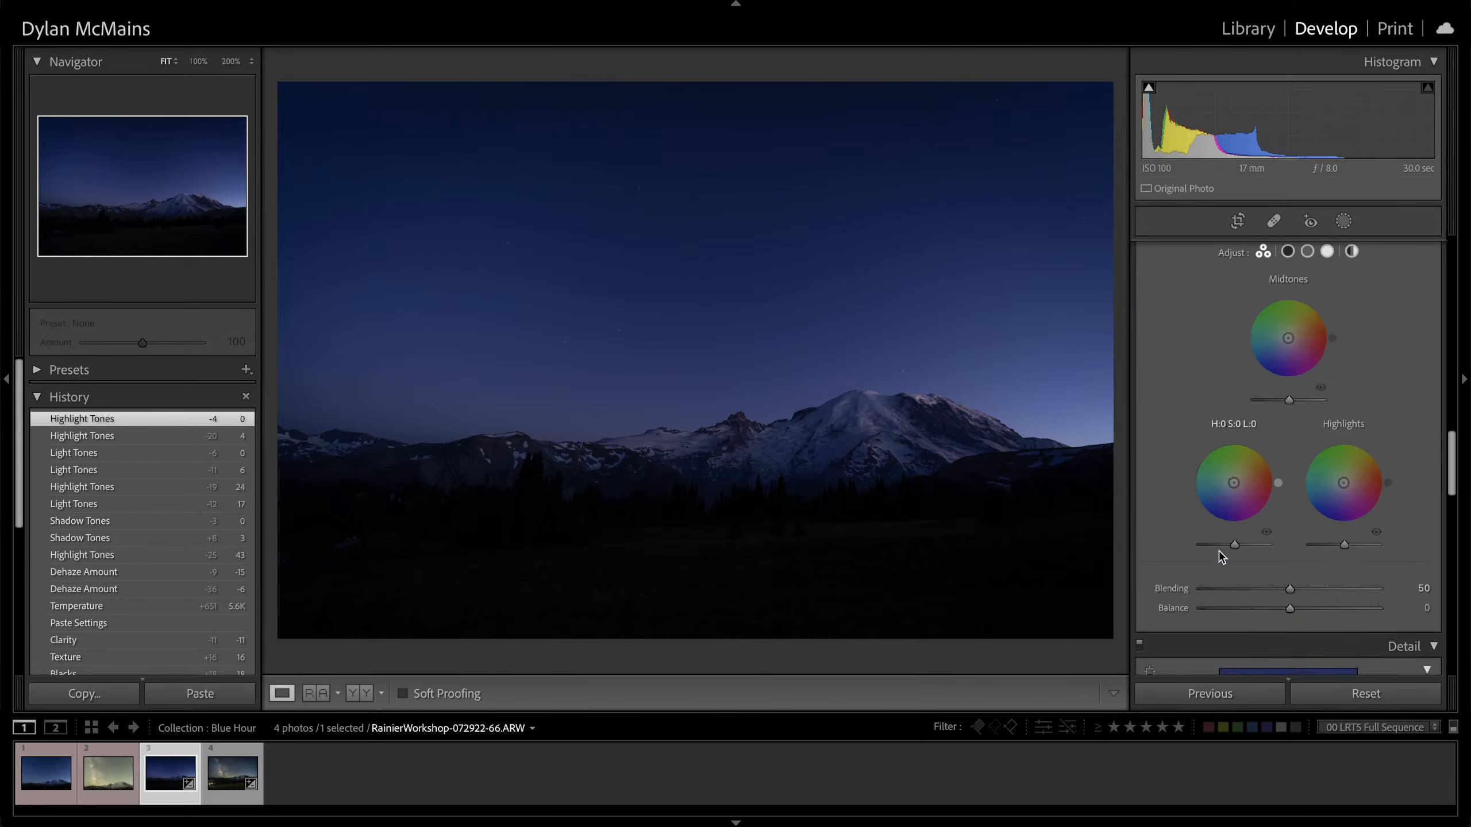
pyautogui.scroll(15, 1222, 555)
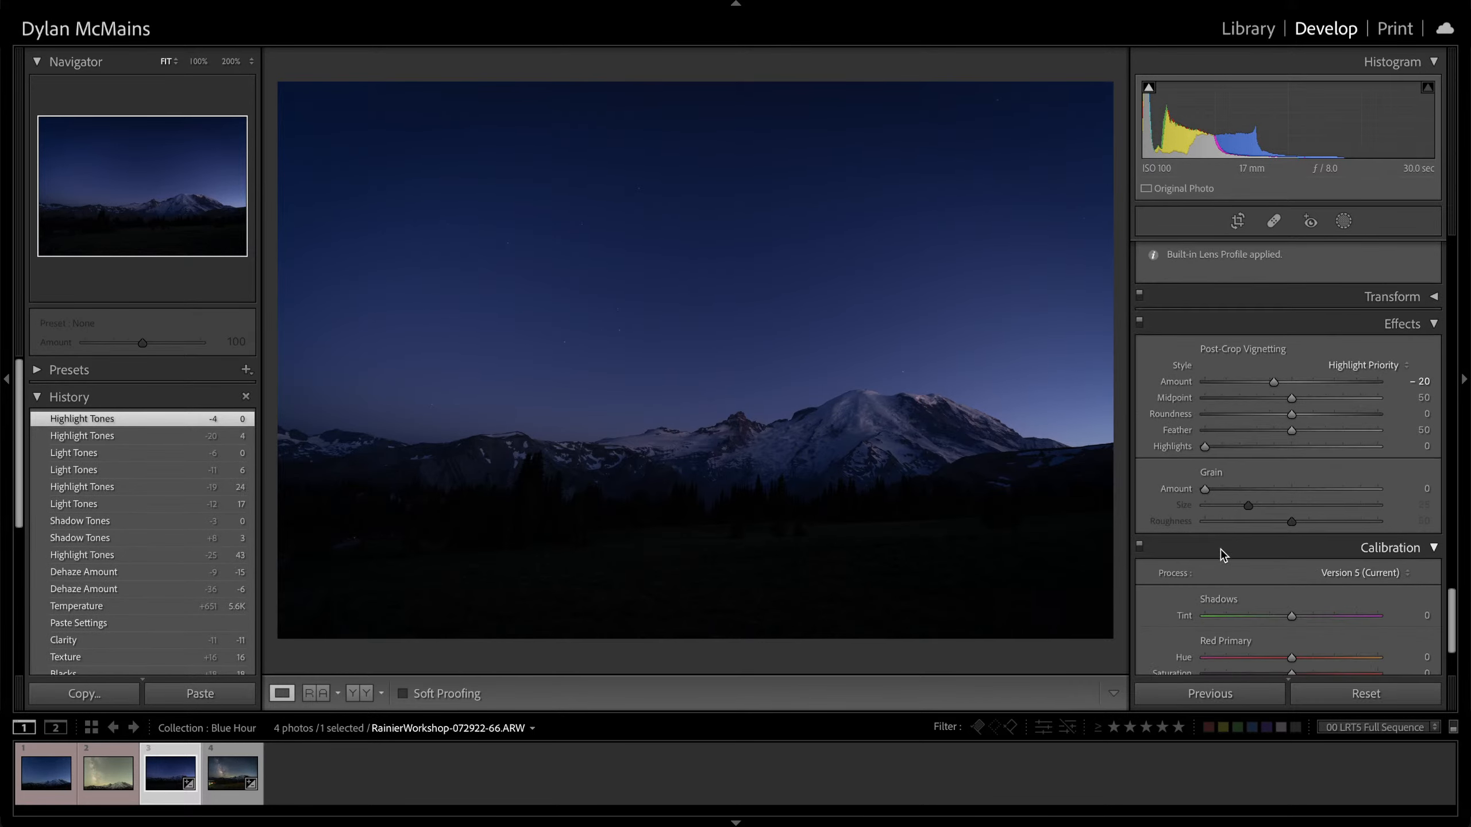
pyautogui.scroll(-1, 1222, 553)
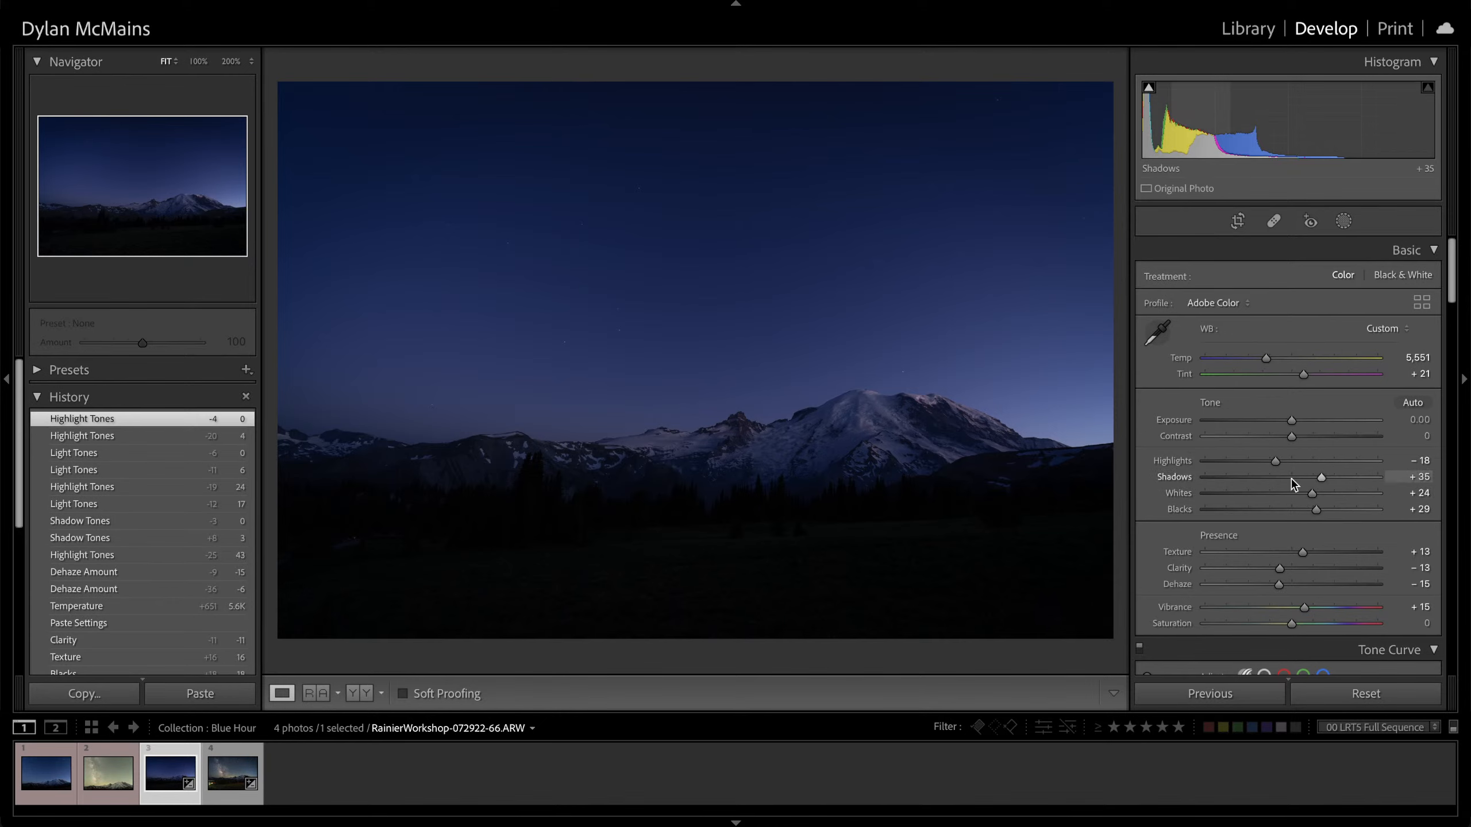
pyautogui.moveTo(1291, 436)
pyautogui.mouseDown()
pyautogui.moveTo(1246, 437)
pyautogui.moveTo(1280, 428)
pyautogui.mouseUp()
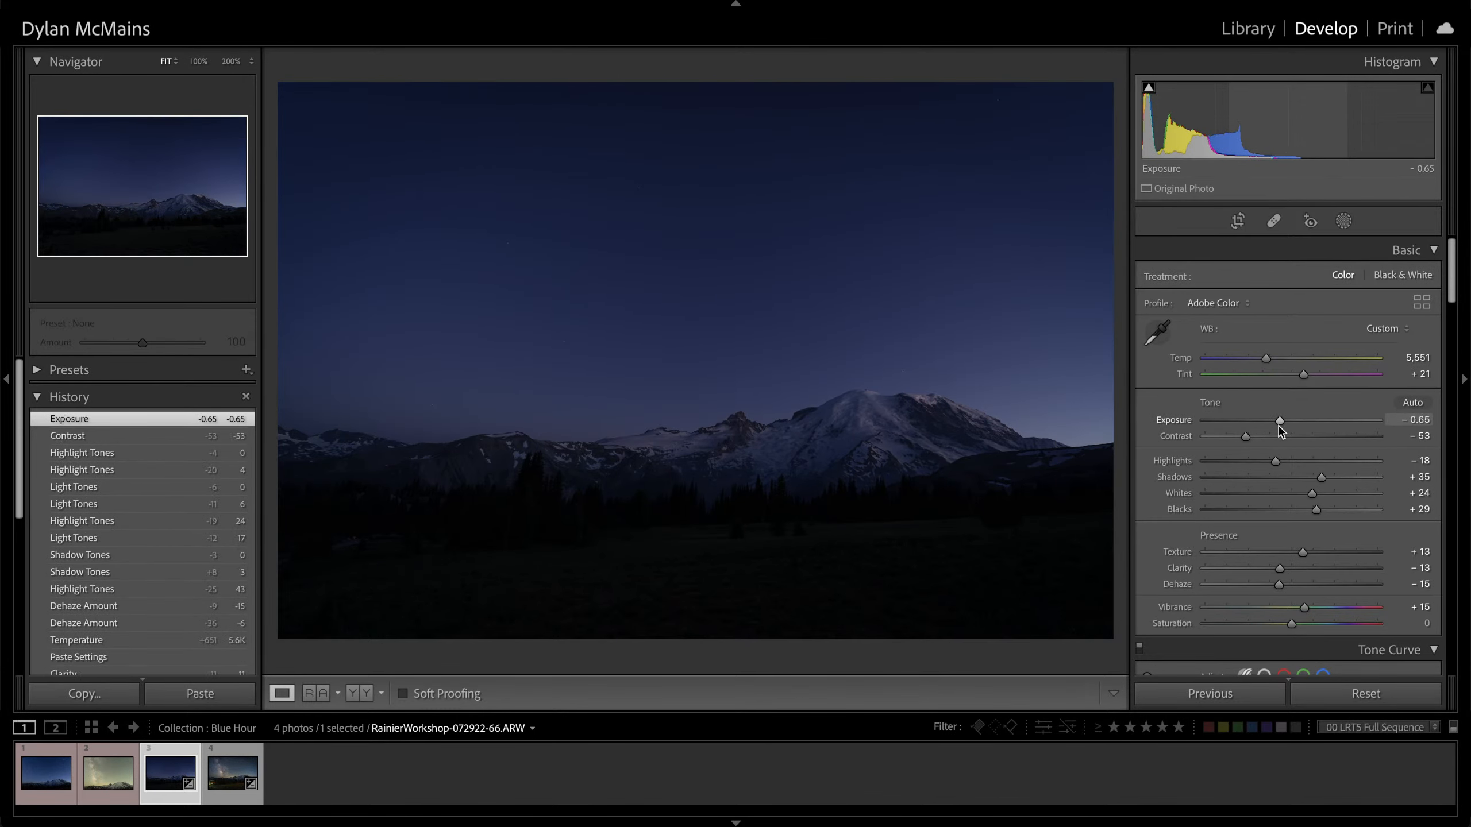
# Mute the blue hour frame's colour with Saturation -18 and Vibrance -8, and cool its Temp to 5,191
pyautogui.doubleClick(1299, 610)
pyautogui.click(1299, 610)
pyautogui.doubleClick(1298, 609)
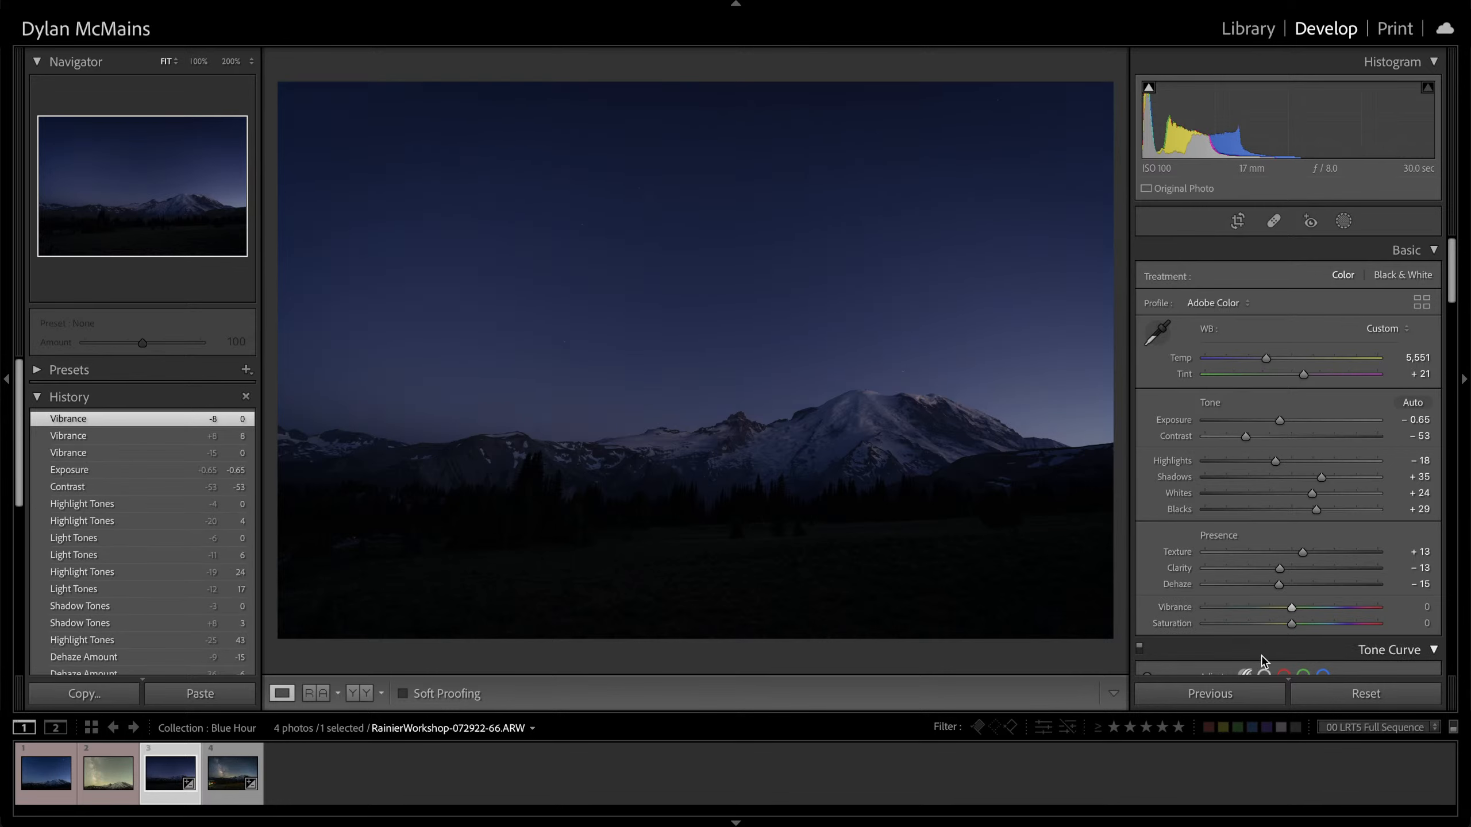
pyautogui.moveTo(1291, 624)
pyautogui.mouseDown()
pyautogui.moveTo(1275, 625)
pyautogui.moveTo(1281, 609)
pyautogui.mouseUp()
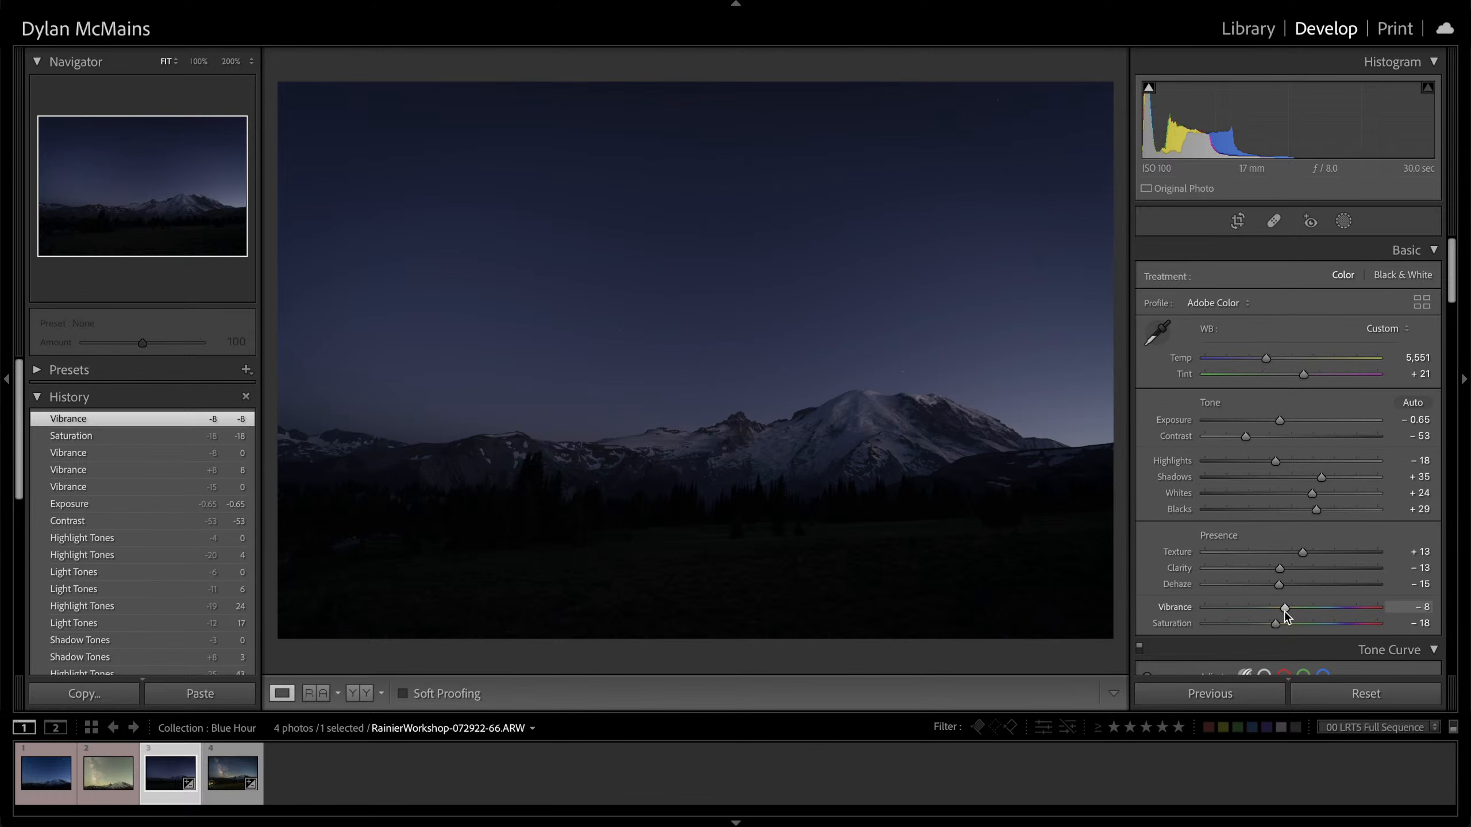
pyautogui.moveTo(1266, 363); pyautogui.dragTo(1262, 363)
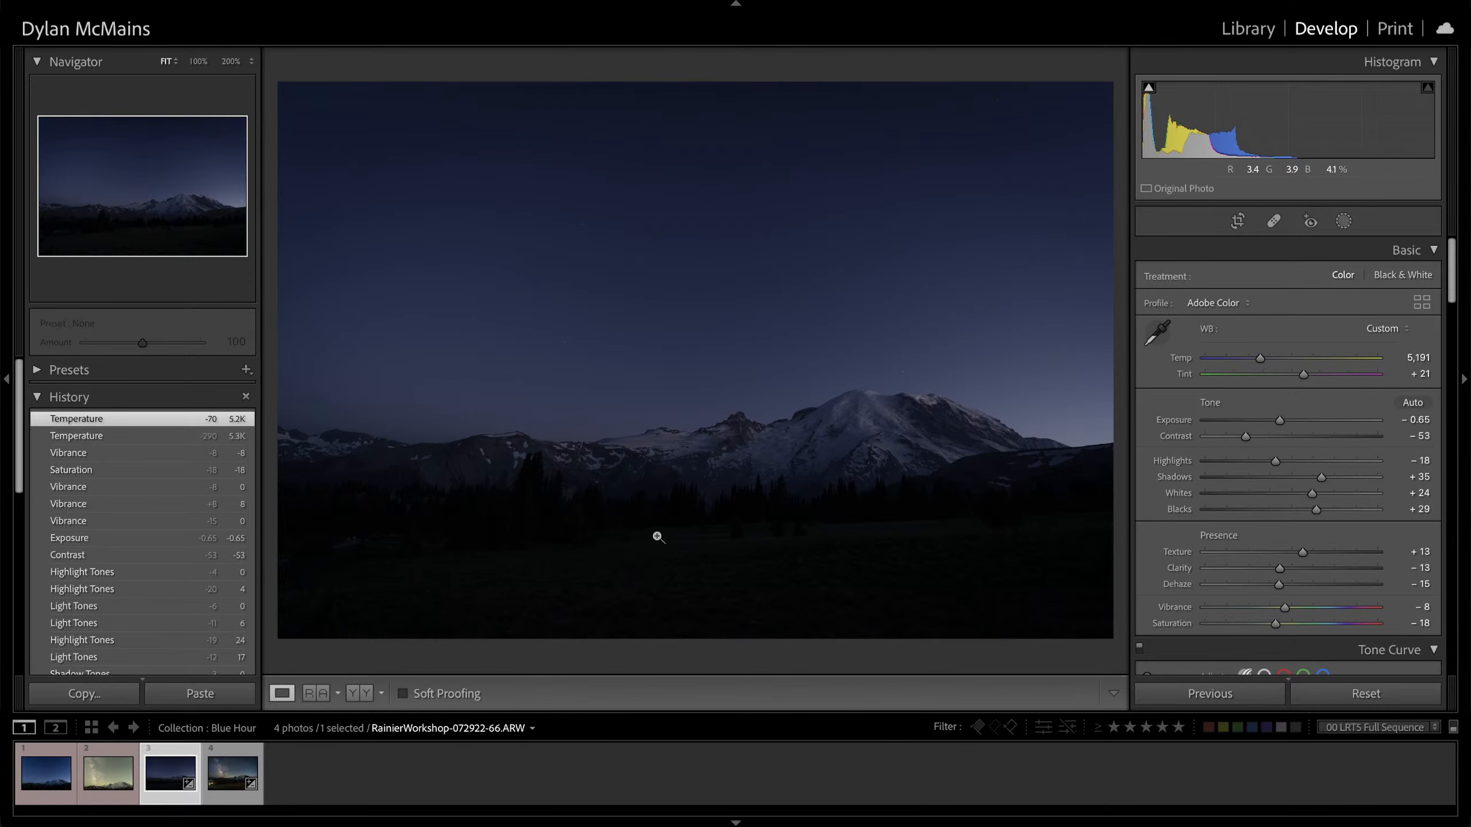
# Compare the adjusted blue hour frame with the Milky Way frame RainierWorkshop-072922-67.ARW
pyautogui.press('Right')
pyautogui.press('Left')
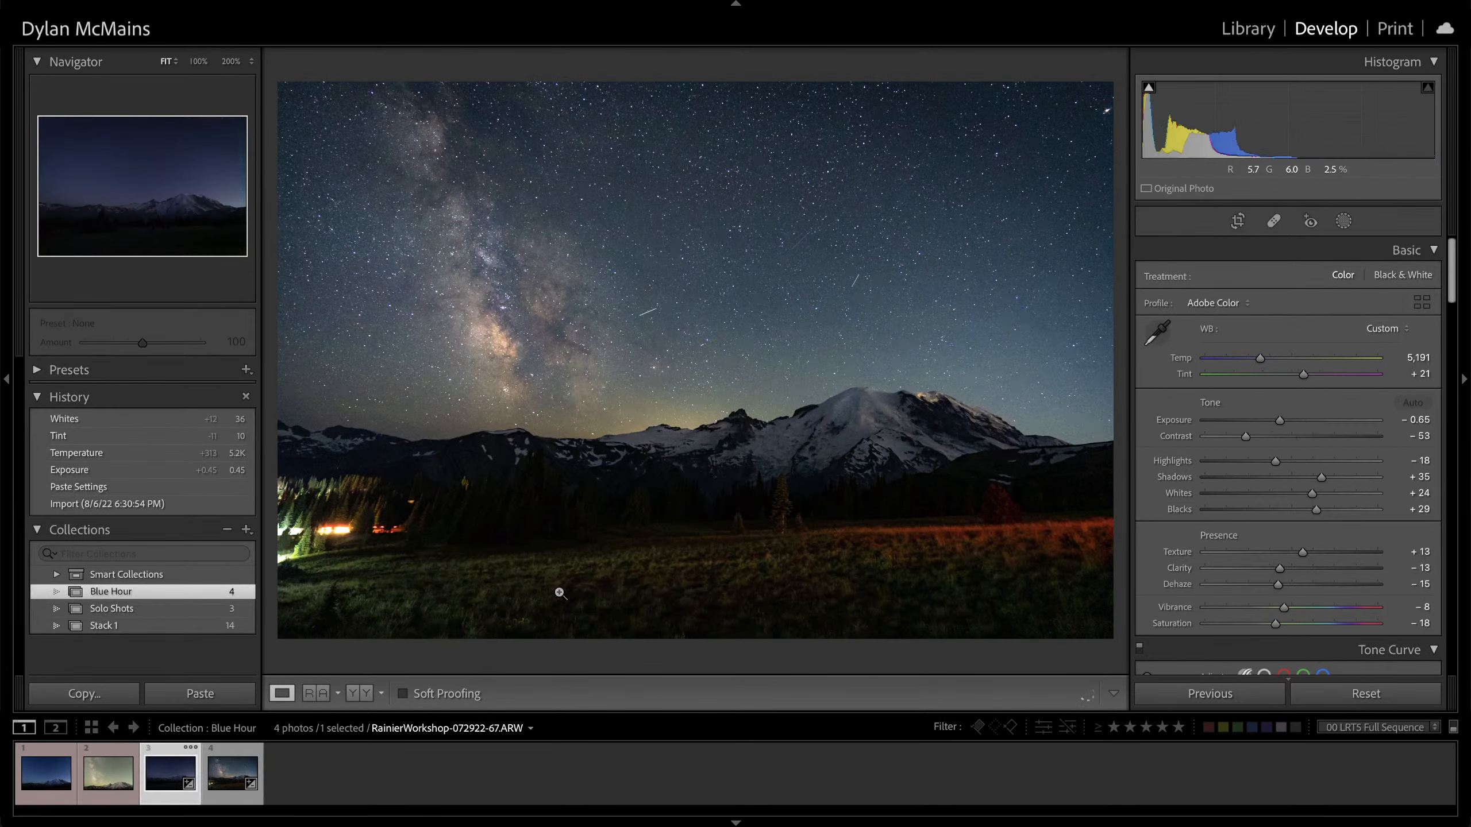
pyautogui.press('Right')
pyautogui.press('Left')
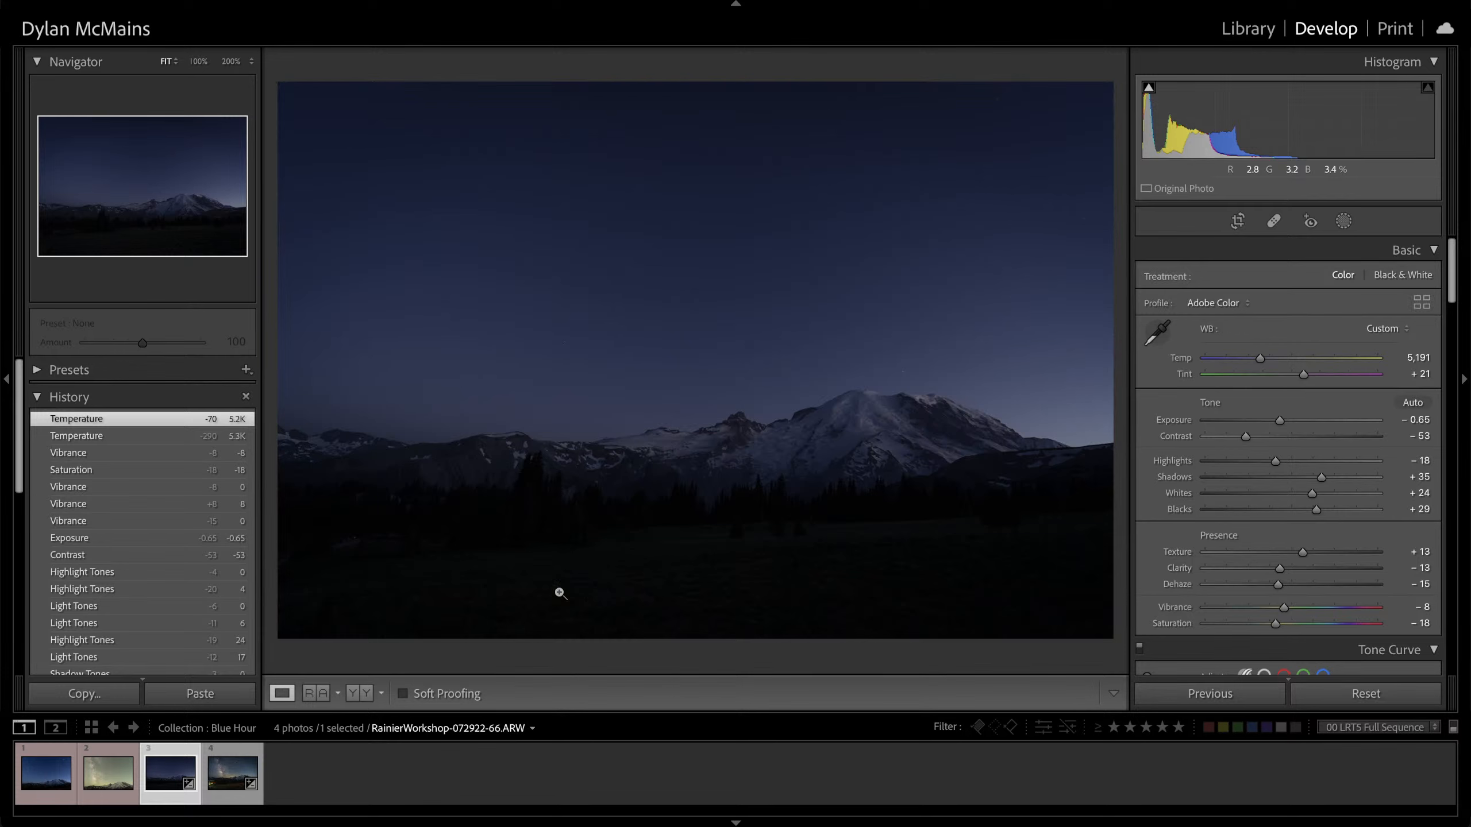
# Open RainierWorkshop-072922-66.ARW and RainierWorkshop-072922-67.ARW together as layers in one Photoshop document, despite the Camera Raw compatibility notice
pyautogui.keyDown('ctrl'); pyautogui.click(228, 782); pyautogui.keyUp('ctrl')
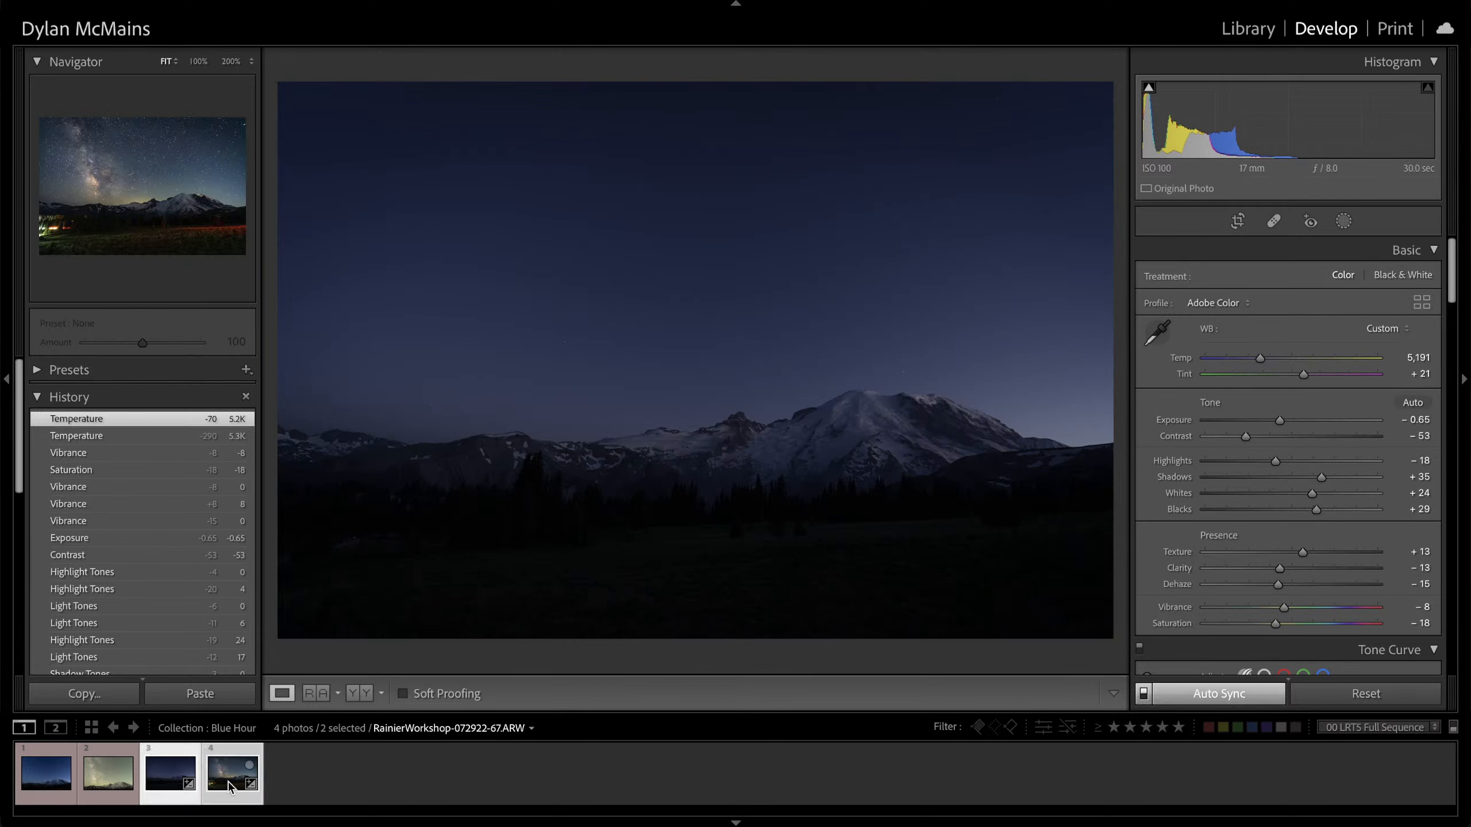
pyautogui.press('g')
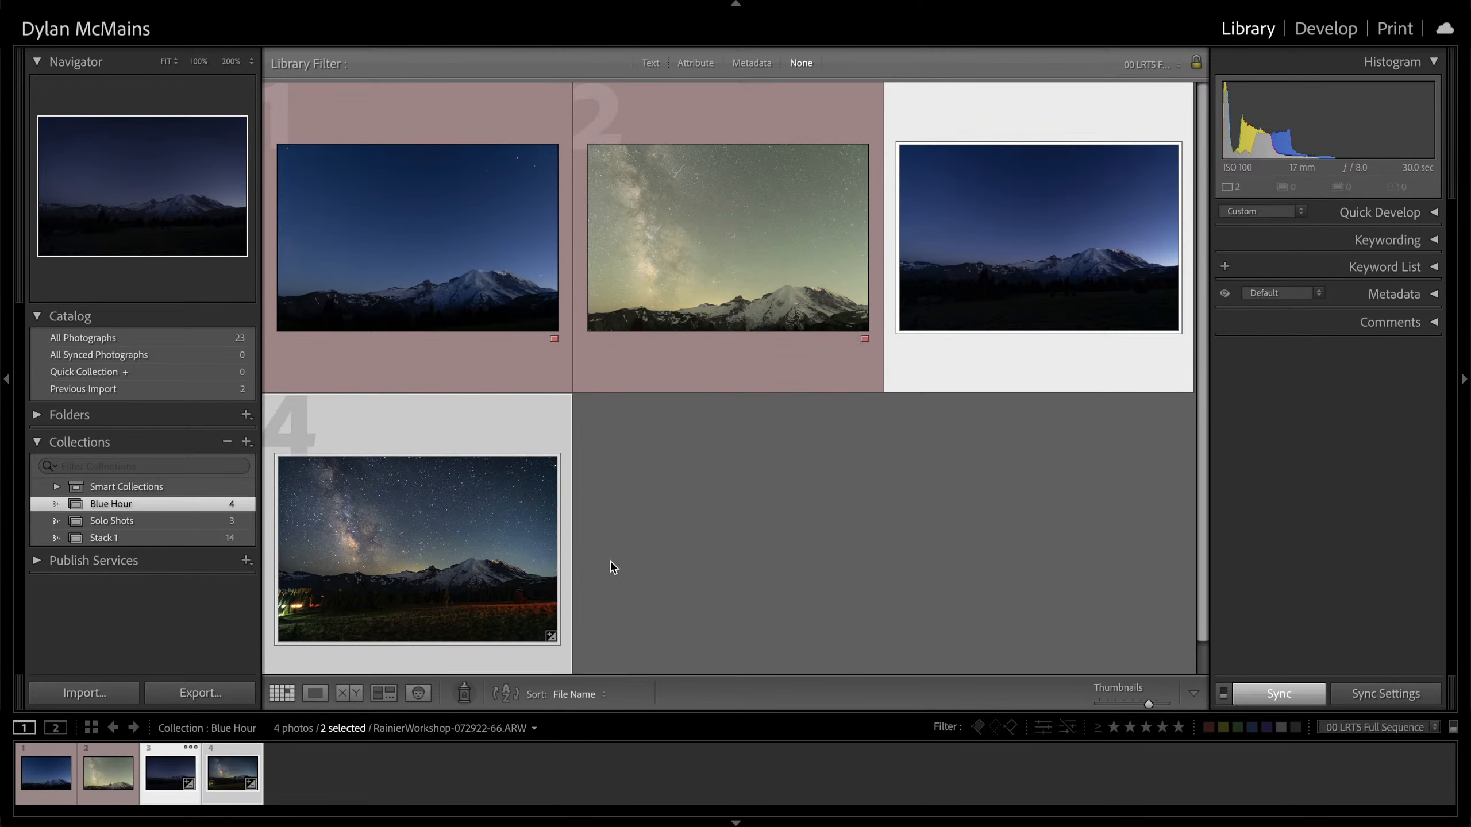
pyautogui.click(1080, 332)
pyautogui.rightClick(476, 538)
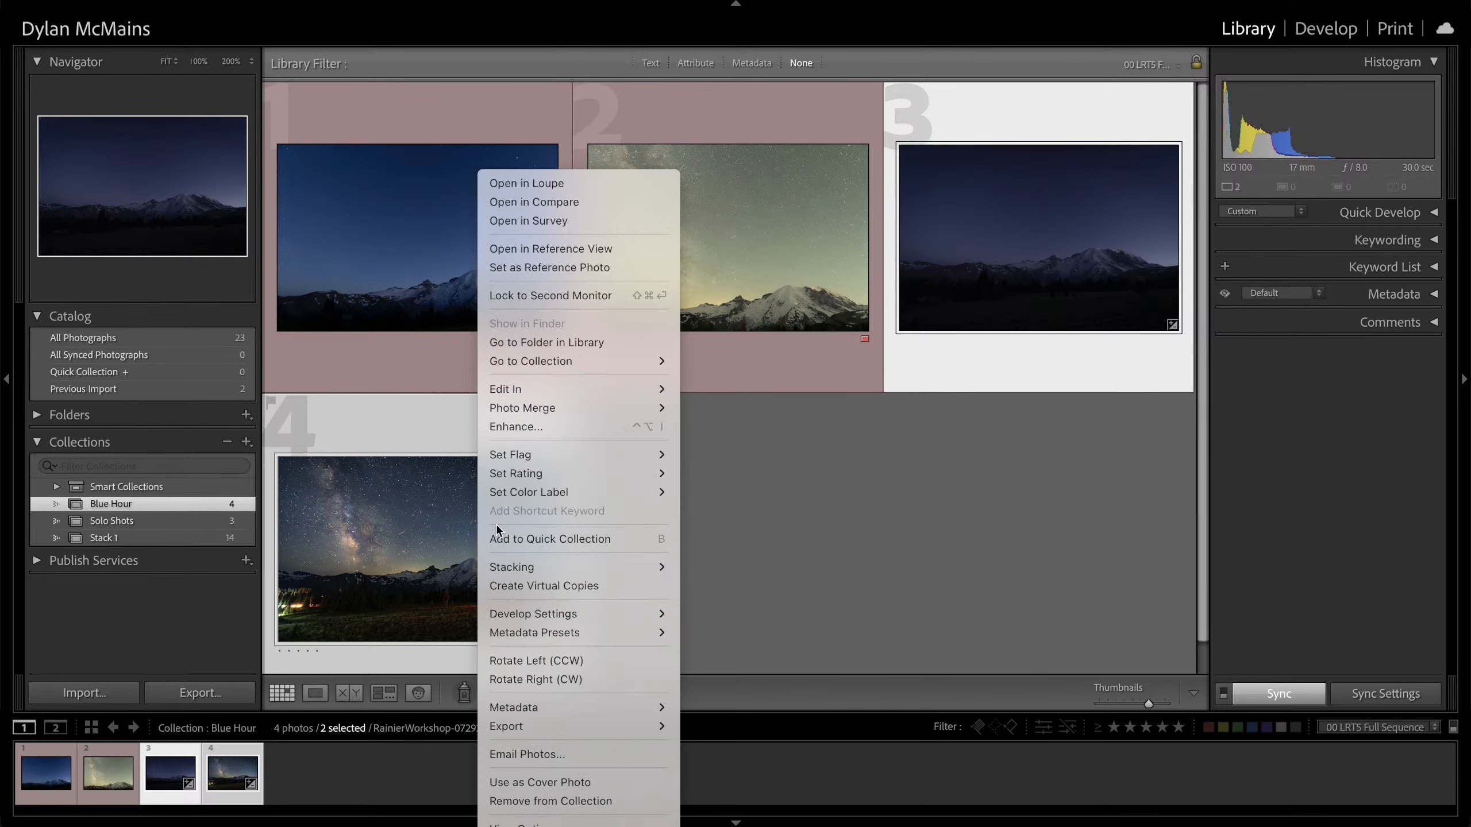
pyautogui.moveTo(616, 394)
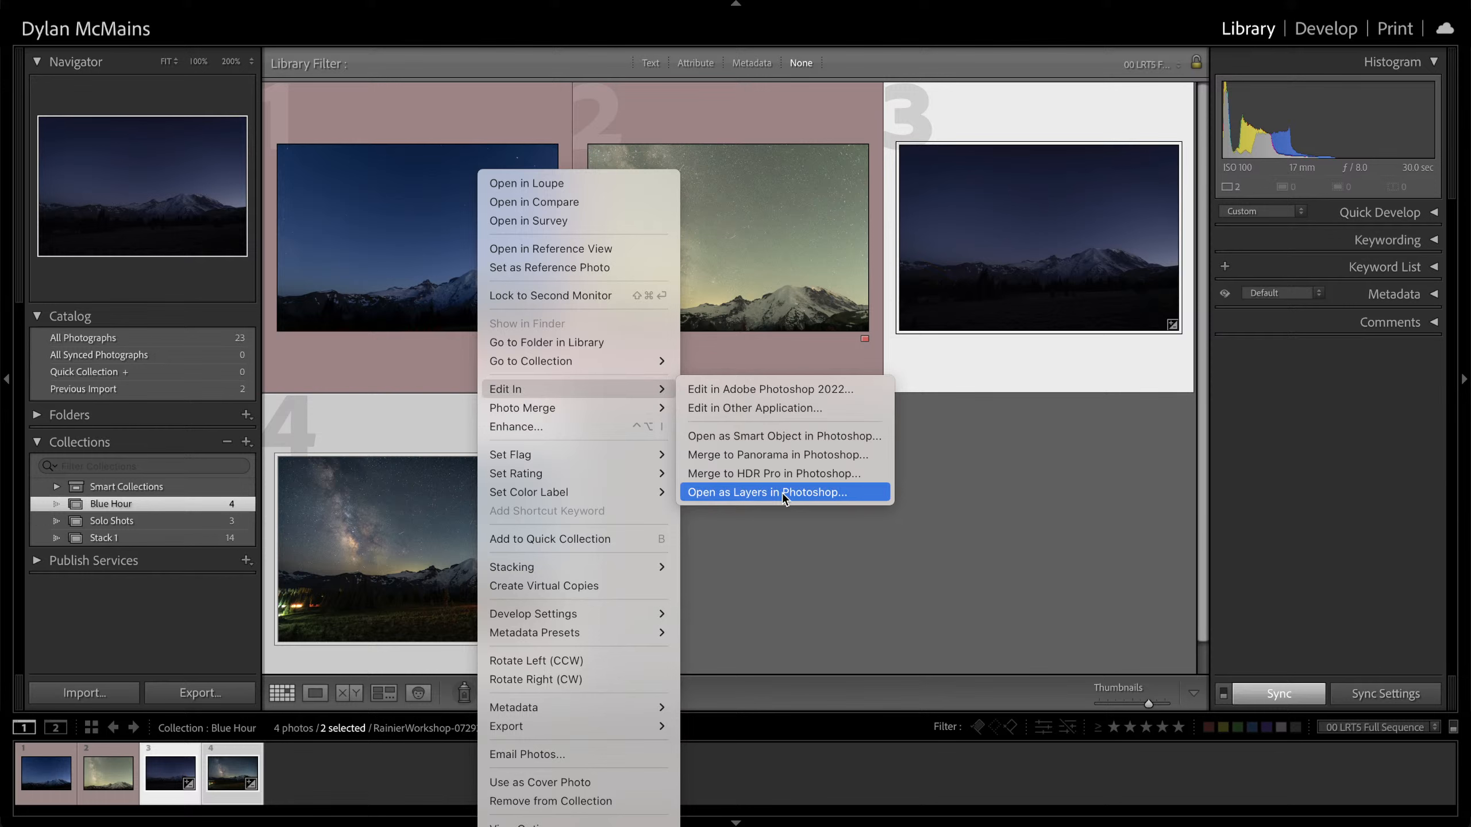
pyautogui.click(817, 491)
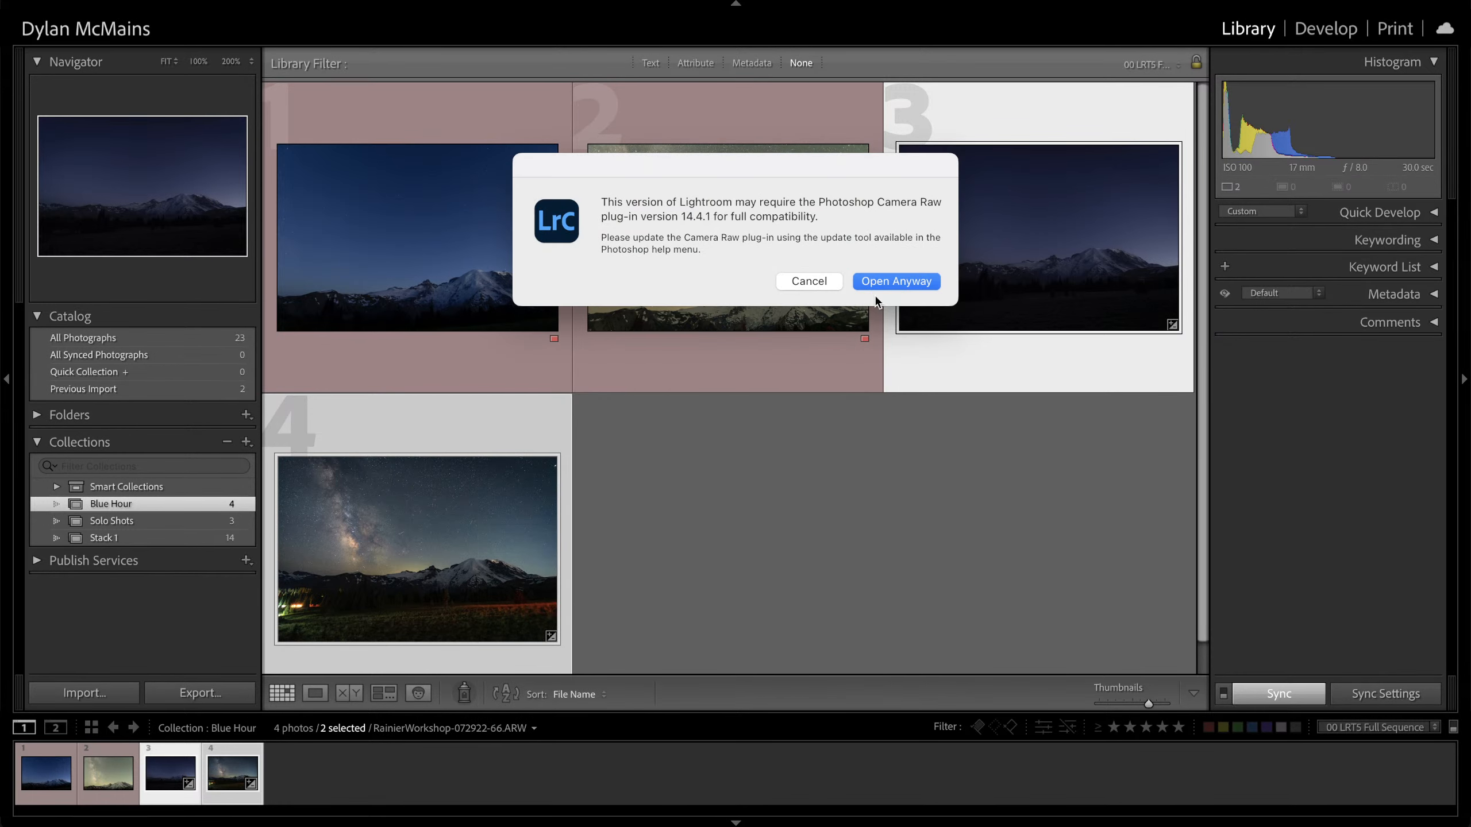
pyautogui.click(888, 280)
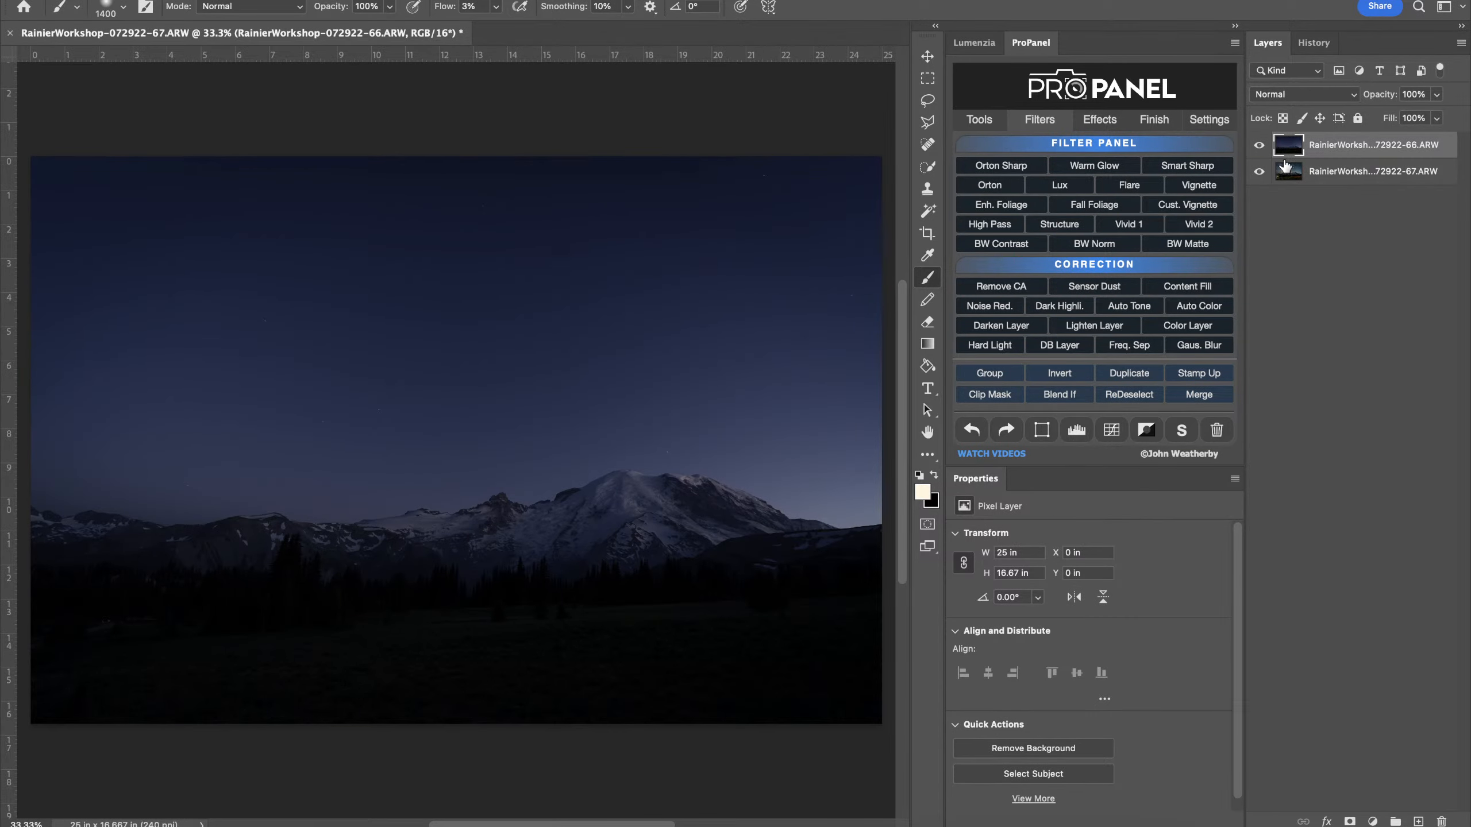
# Toggle the blue hour layer's visibility repeatedly to compare it with the Milky Way layer beneath
pyautogui.click(1258, 145)
pyautogui.click(1258, 145)
pyautogui.click(1258, 145)
pyautogui.click(1258, 145)
pyautogui.click(1258, 146)
pyautogui.click(1258, 145)
pyautogui.click(1258, 145)
pyautogui.click(1258, 145)
# Examine the mountain ridge up close, toggling the blue hour layer's visibility to check the alignment of the two layers
pyautogui.scroll(6, 640, 421)
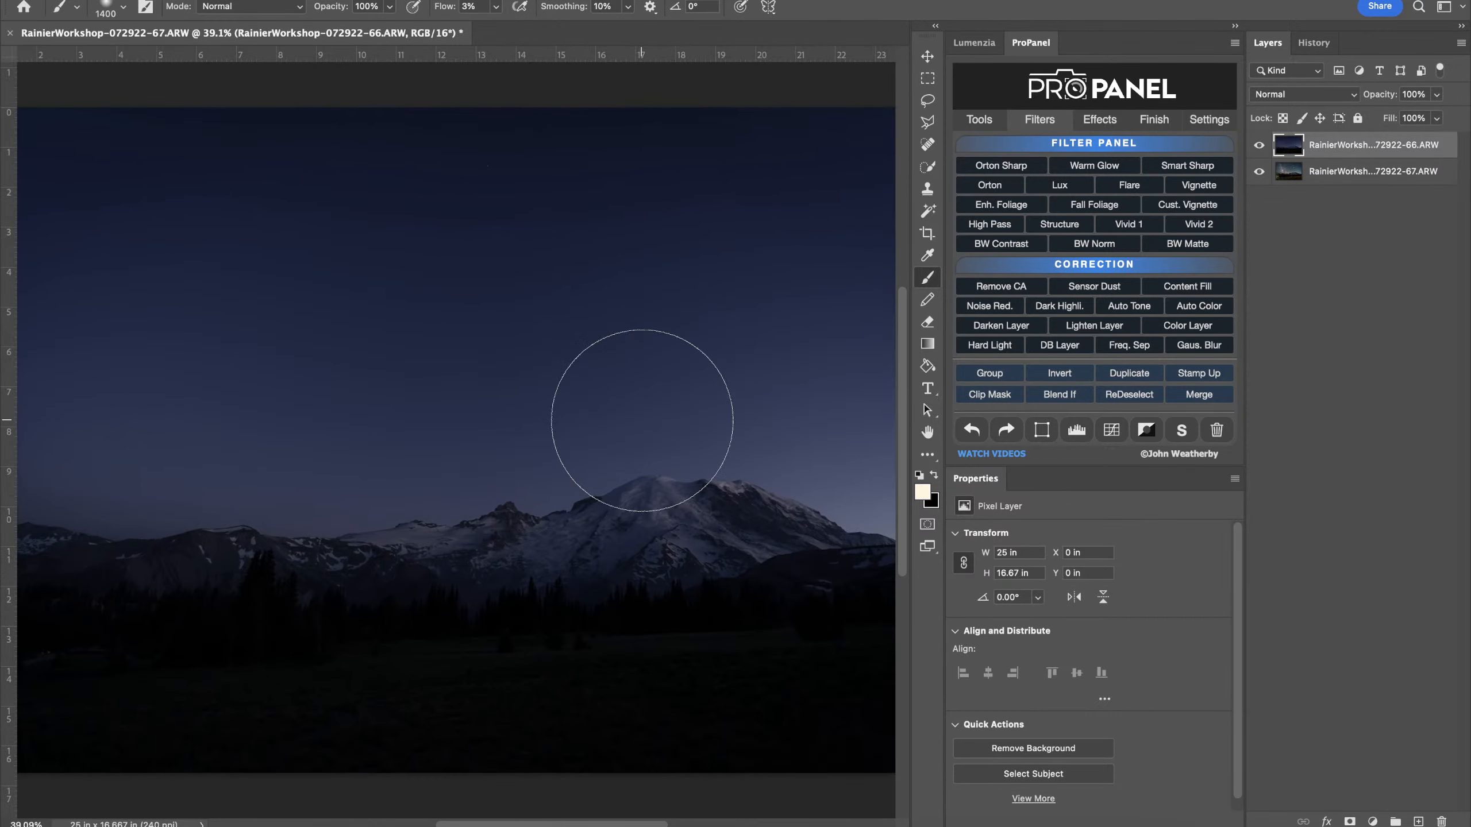
pyautogui.scroll(3, 642, 421)
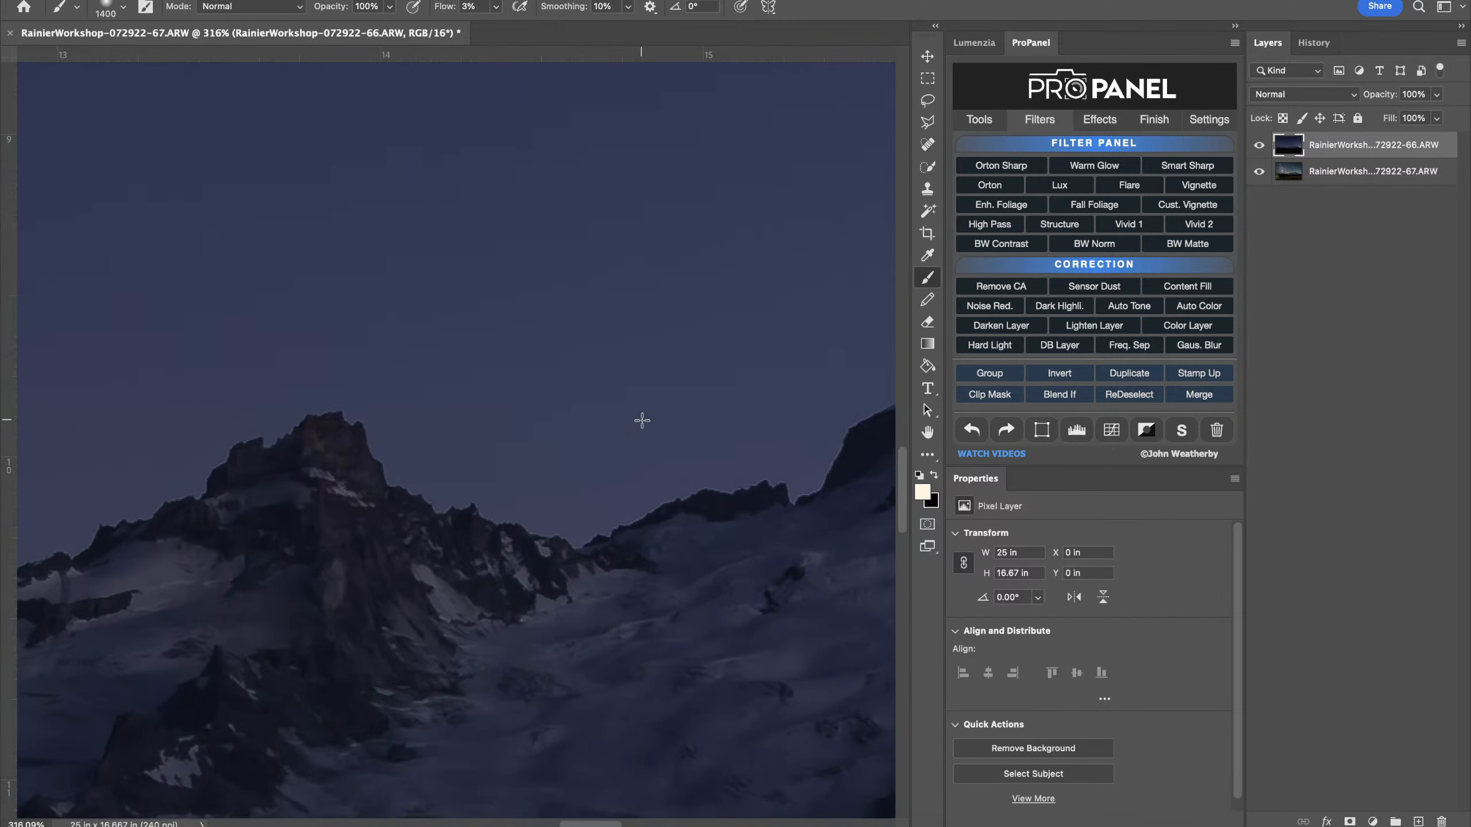
pyautogui.click(1260, 146)
pyautogui.click(1260, 146)
pyautogui.click(1260, 145)
pyautogui.click(1259, 146)
pyautogui.click(1259, 146)
pyautogui.click(1259, 146)
pyautogui.click(1260, 146)
pyautogui.click(1260, 146)
pyautogui.click(1260, 146)
pyautogui.click(1259, 145)
pyautogui.click(1260, 146)
pyautogui.click(1260, 146)
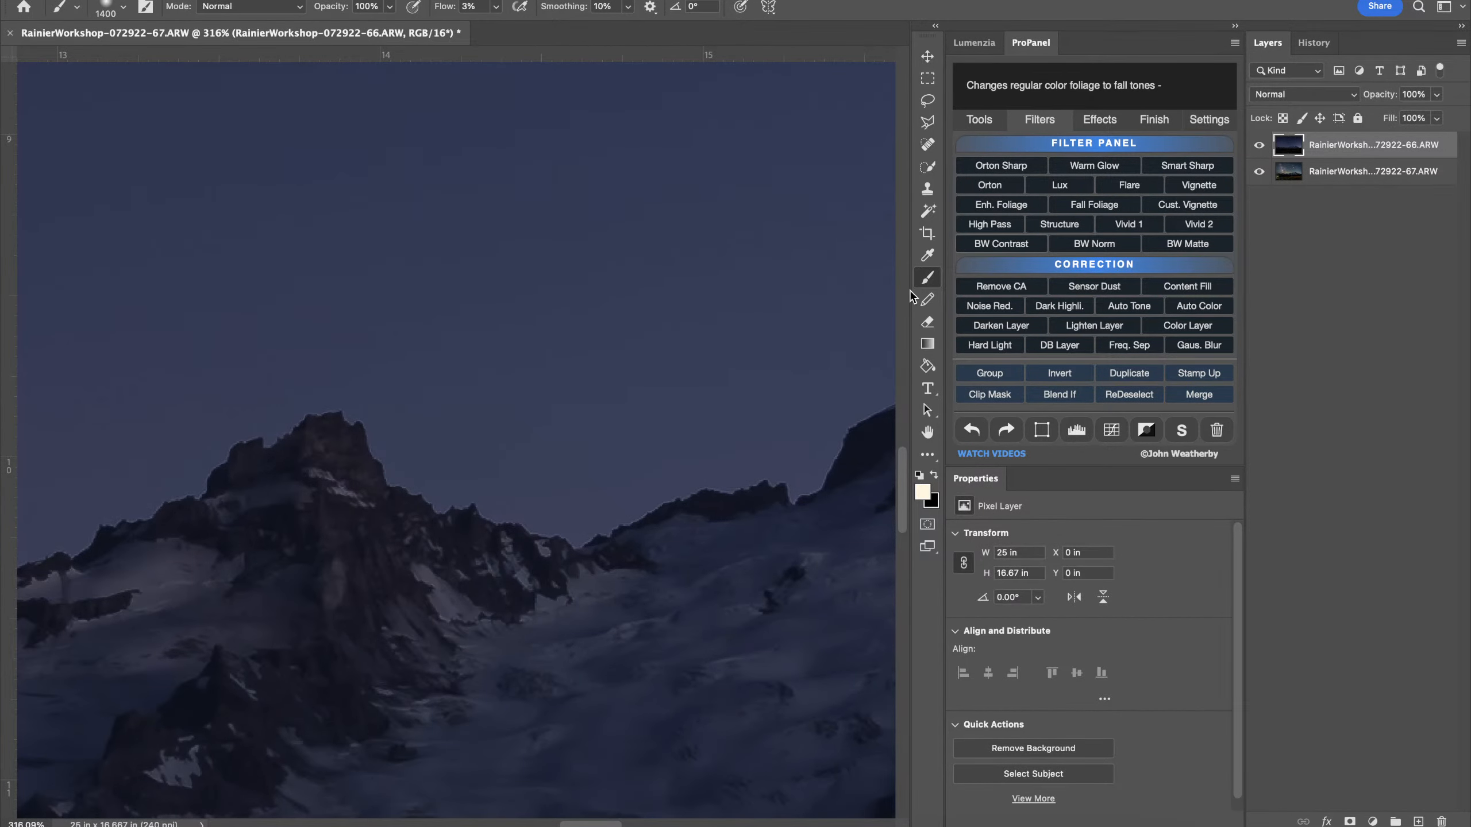
# Select both the blue hour and Milky Way layers and auto-align them using the Auto projection
pyautogui.scroll(-3, 528, 498)
pyautogui.scroll(-5, 529, 498)
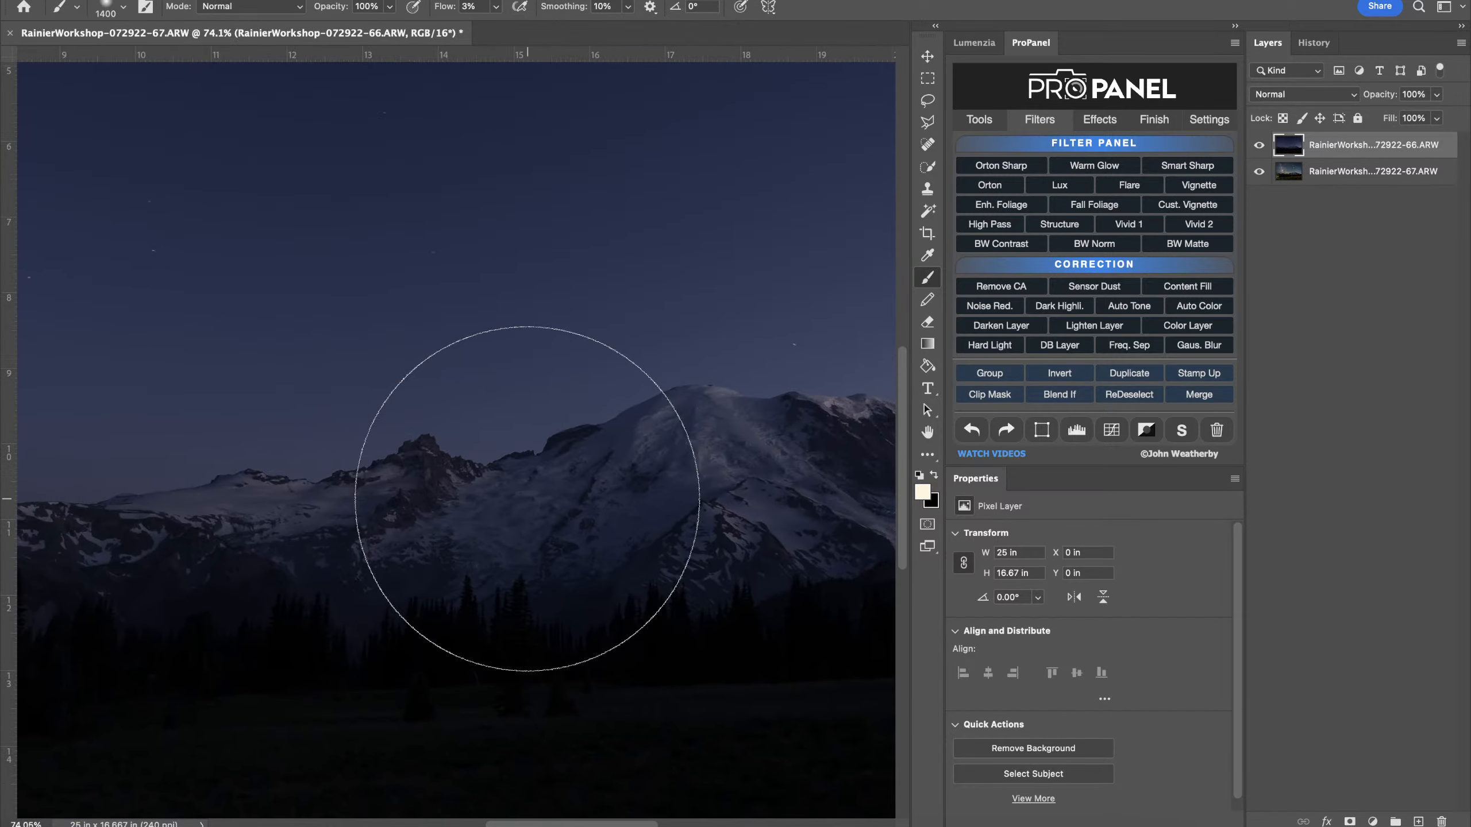
pyautogui.hscroll(-2, 527, 498)
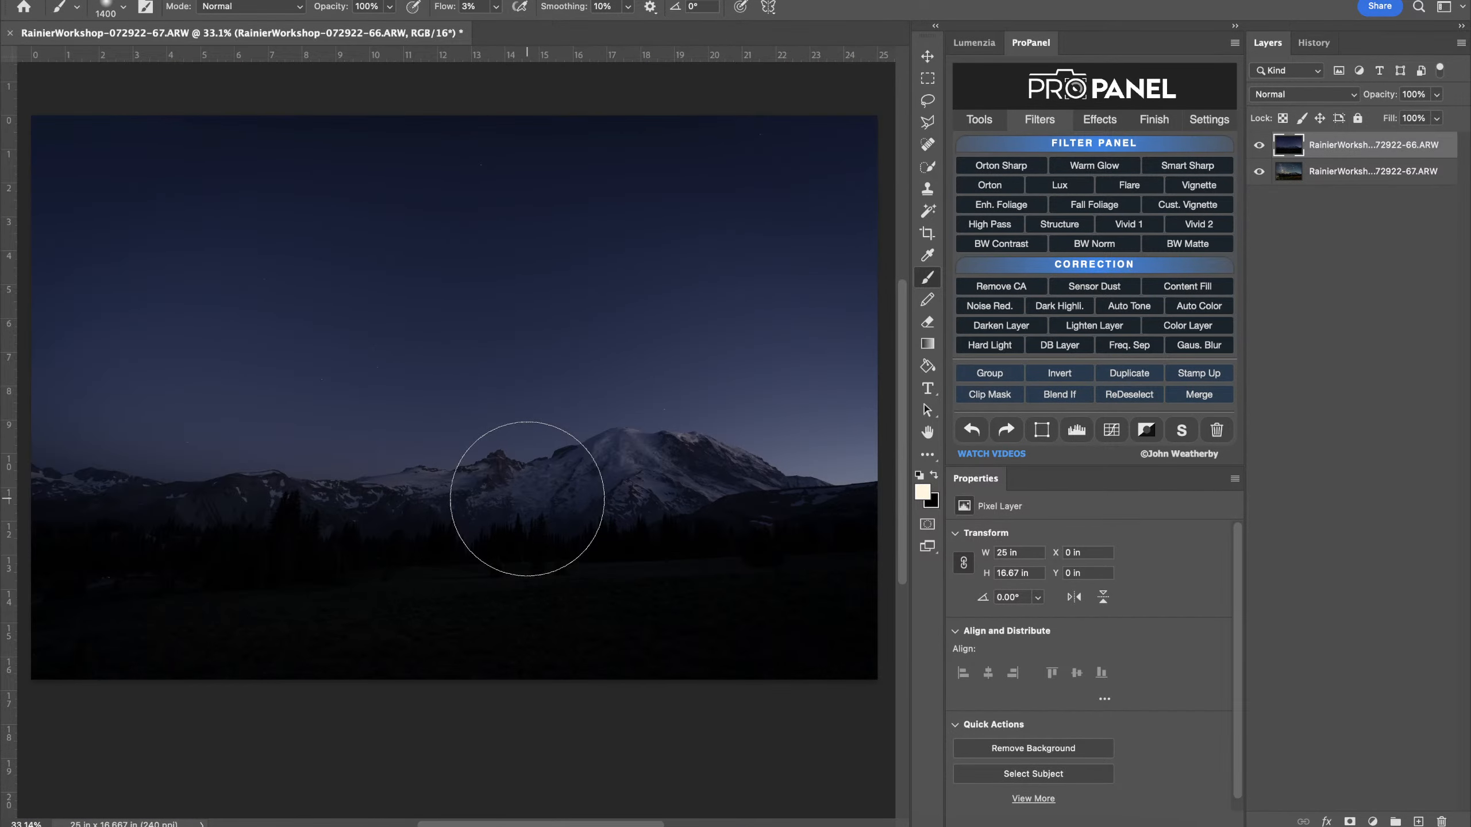
pyautogui.scroll(2, 527, 498)
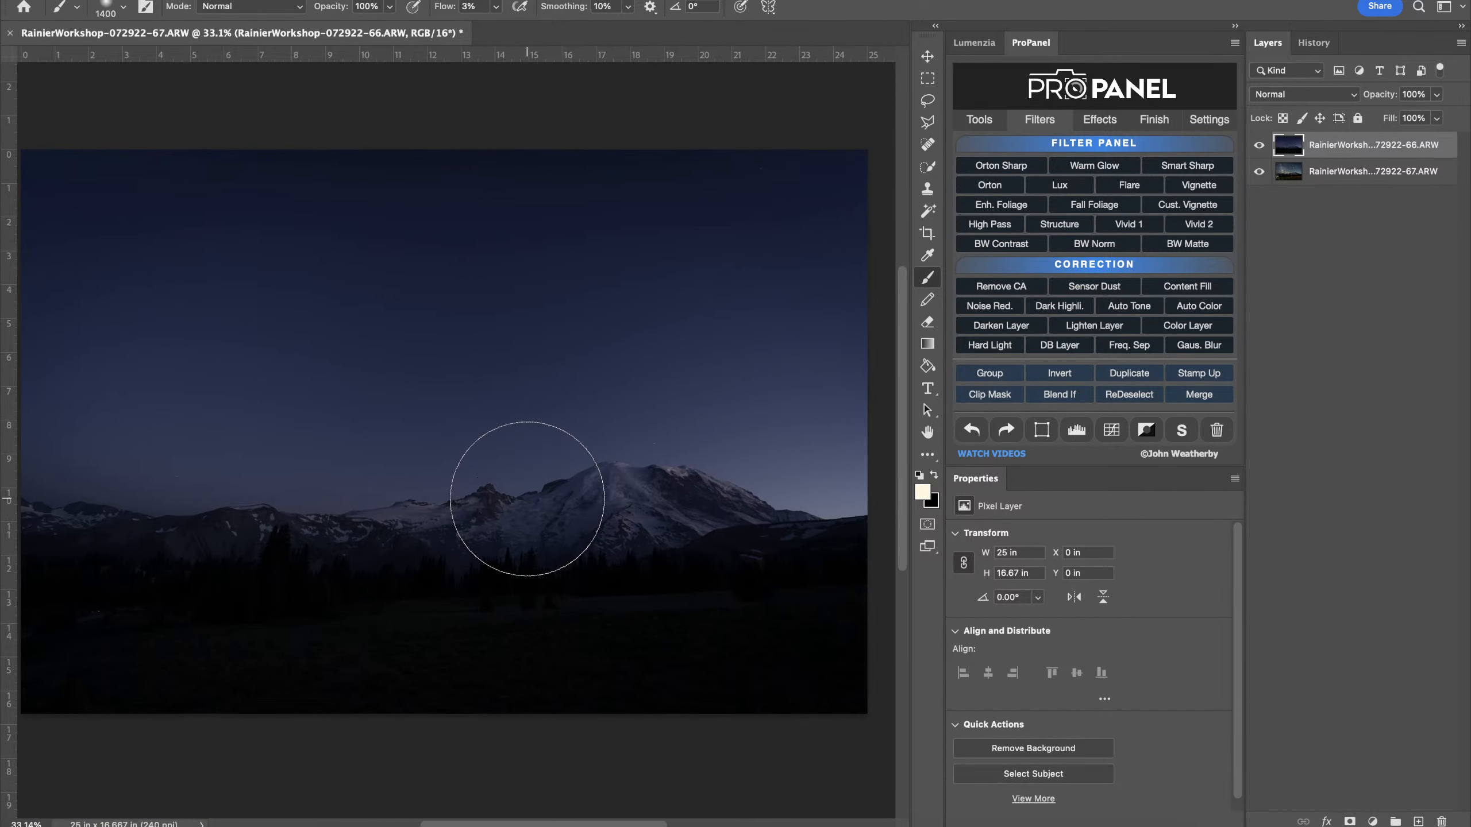
pyautogui.keyDown('shift'); pyautogui.click(1354, 174); pyautogui.keyUp('shift')
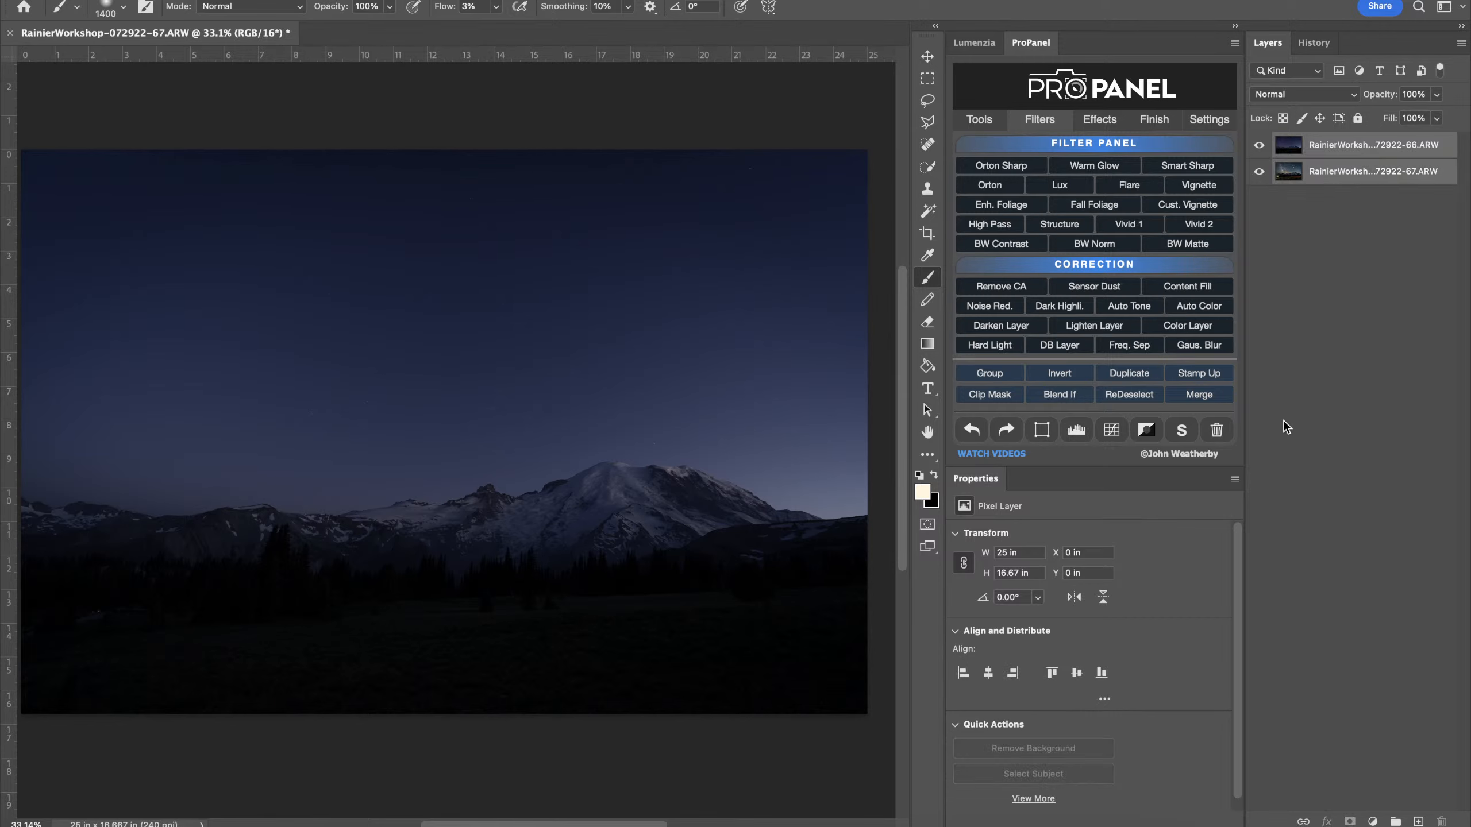
pyautogui.click(623, 0)
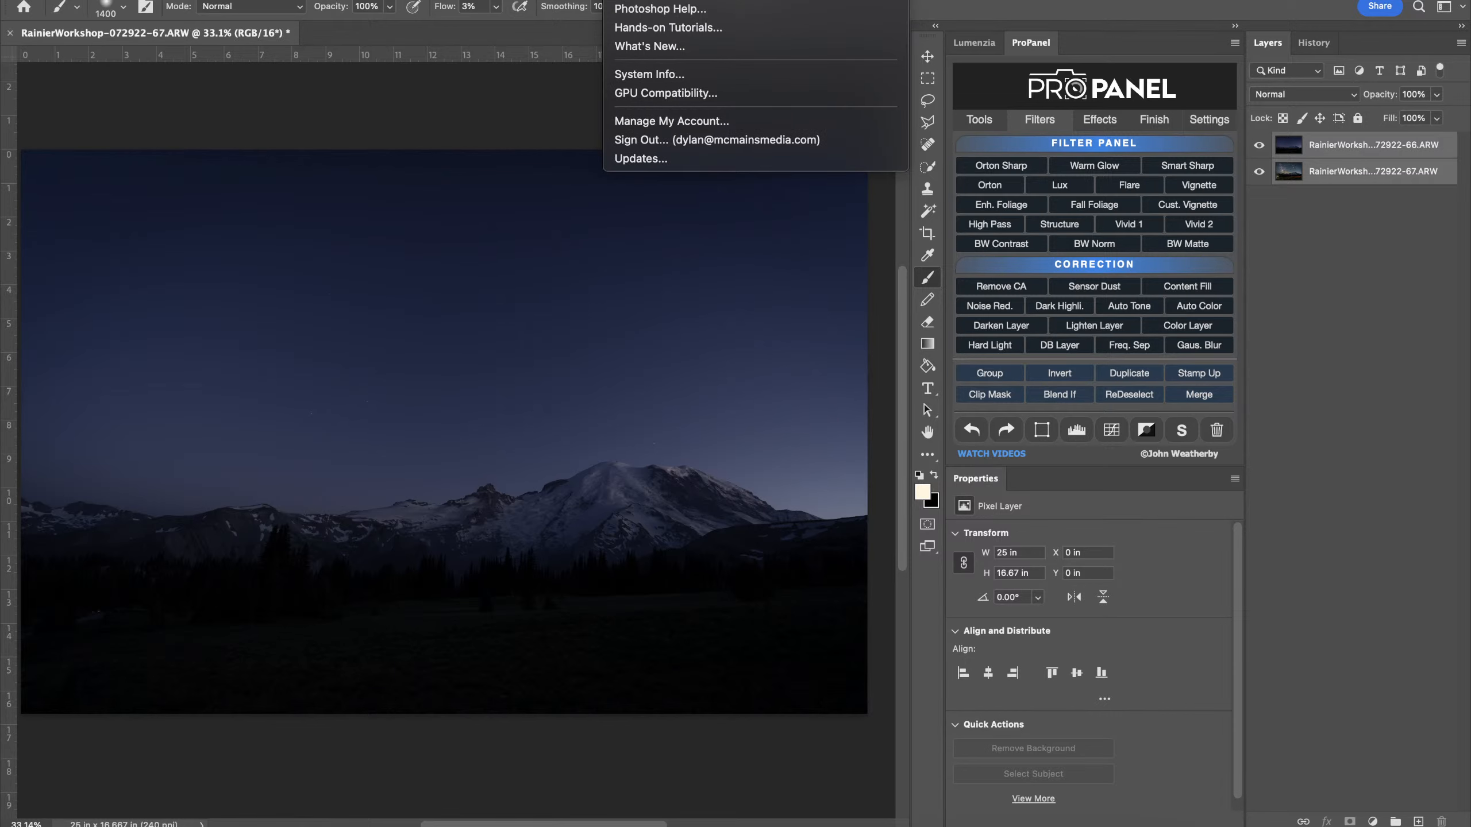
pyautogui.write('align')
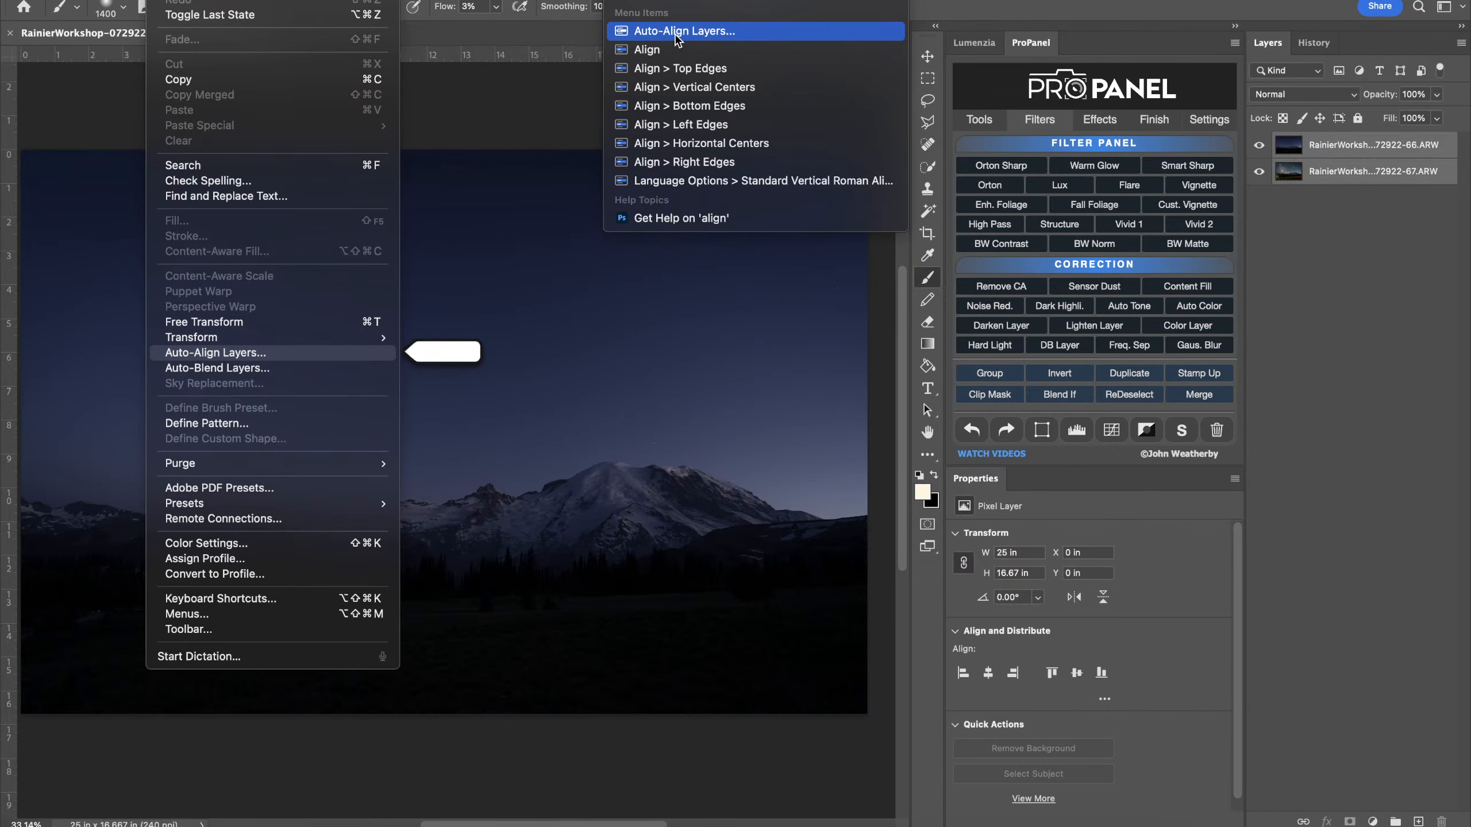
pyautogui.moveTo(164, 0)
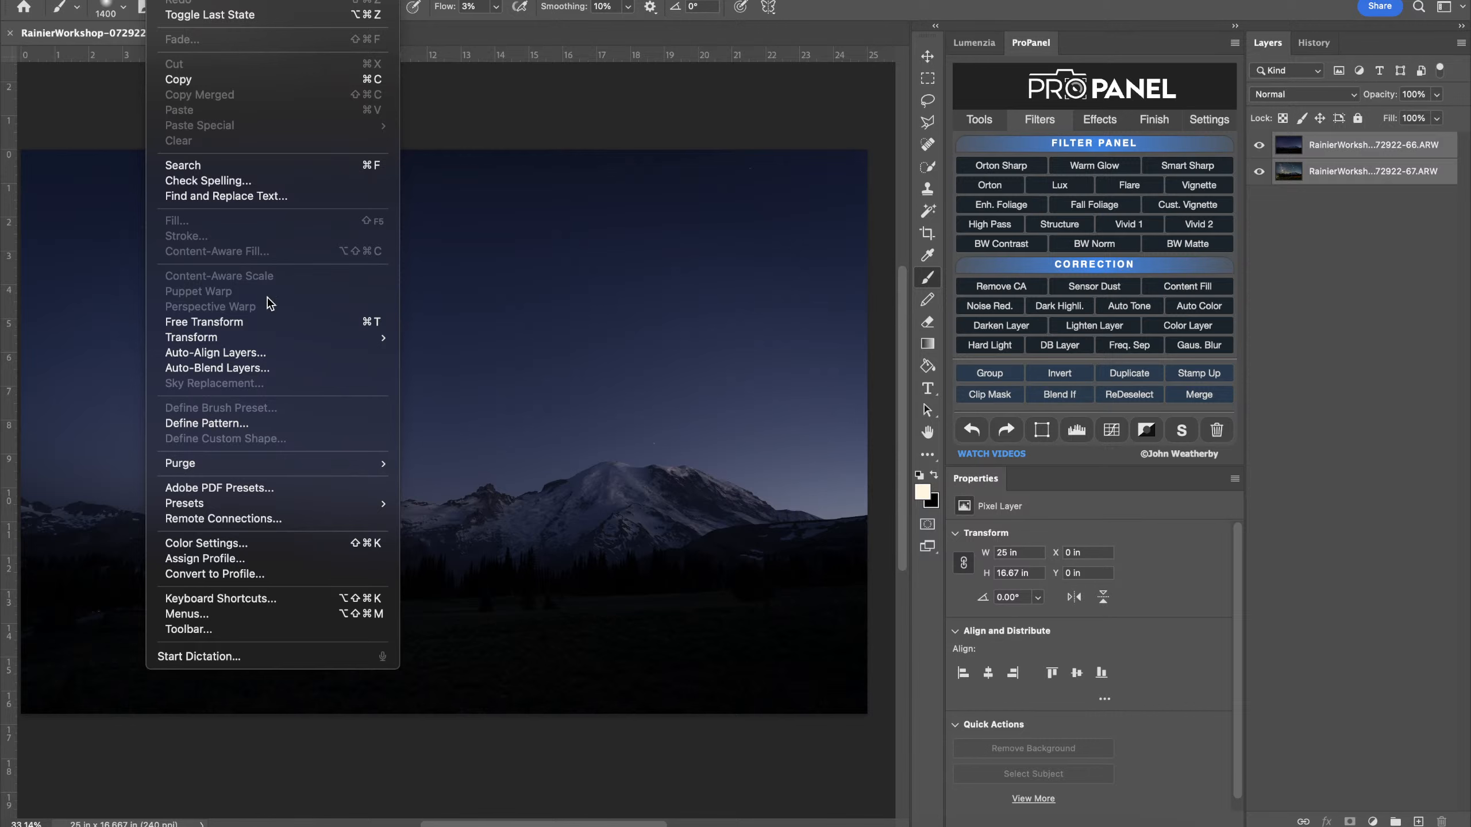
pyautogui.click(248, 353)
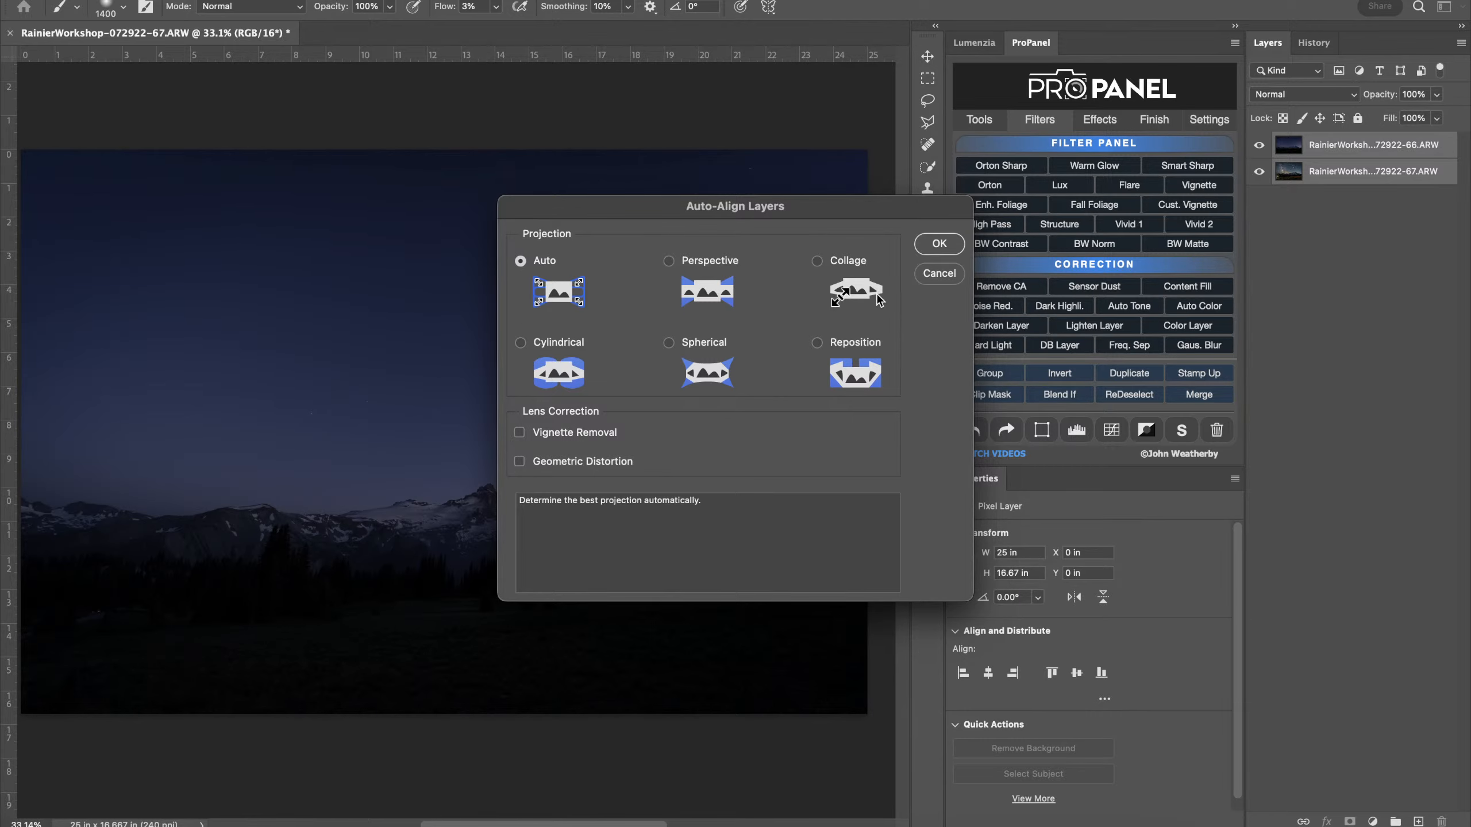
pyautogui.click(947, 237)
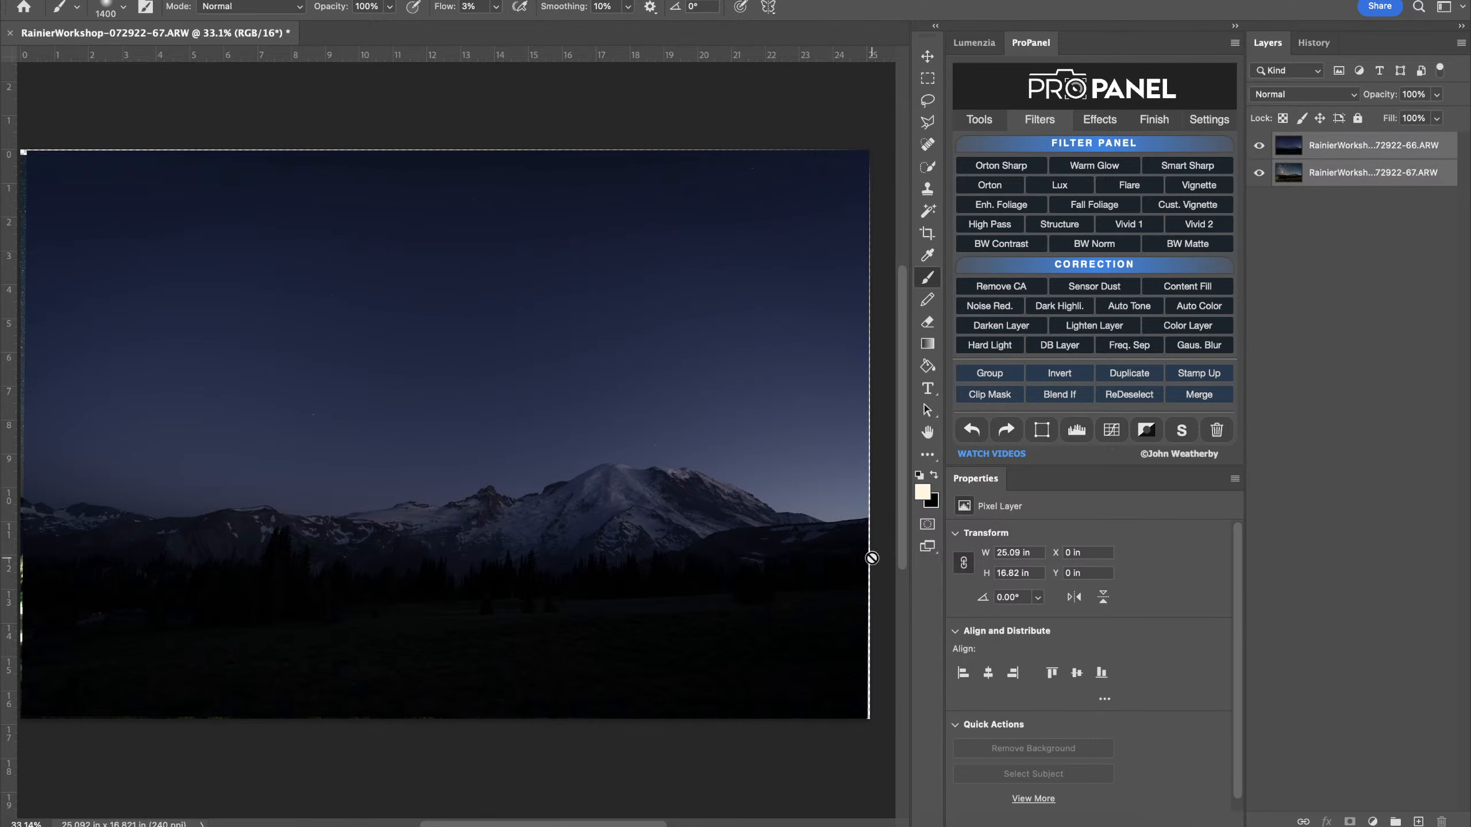
# Examine the mountain ridge up close, toggling the blue hour layer's visibility to check the layers' match after auto-alignment
pyautogui.scroll(3, 344, 568)
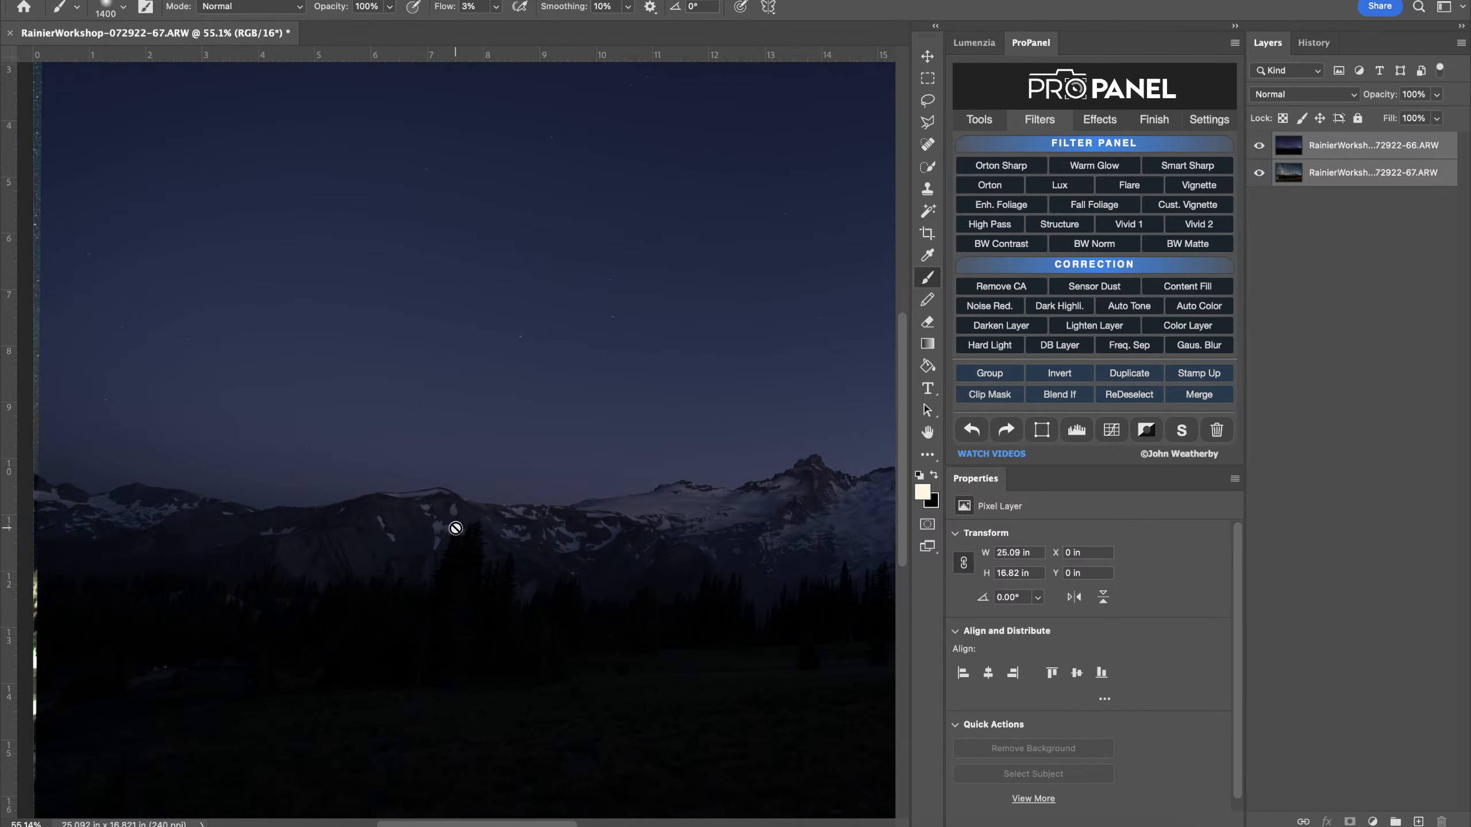
pyautogui.hscroll(2, 456, 528)
pyautogui.scroll(2, 456, 528)
pyautogui.scroll(8, 686, 489)
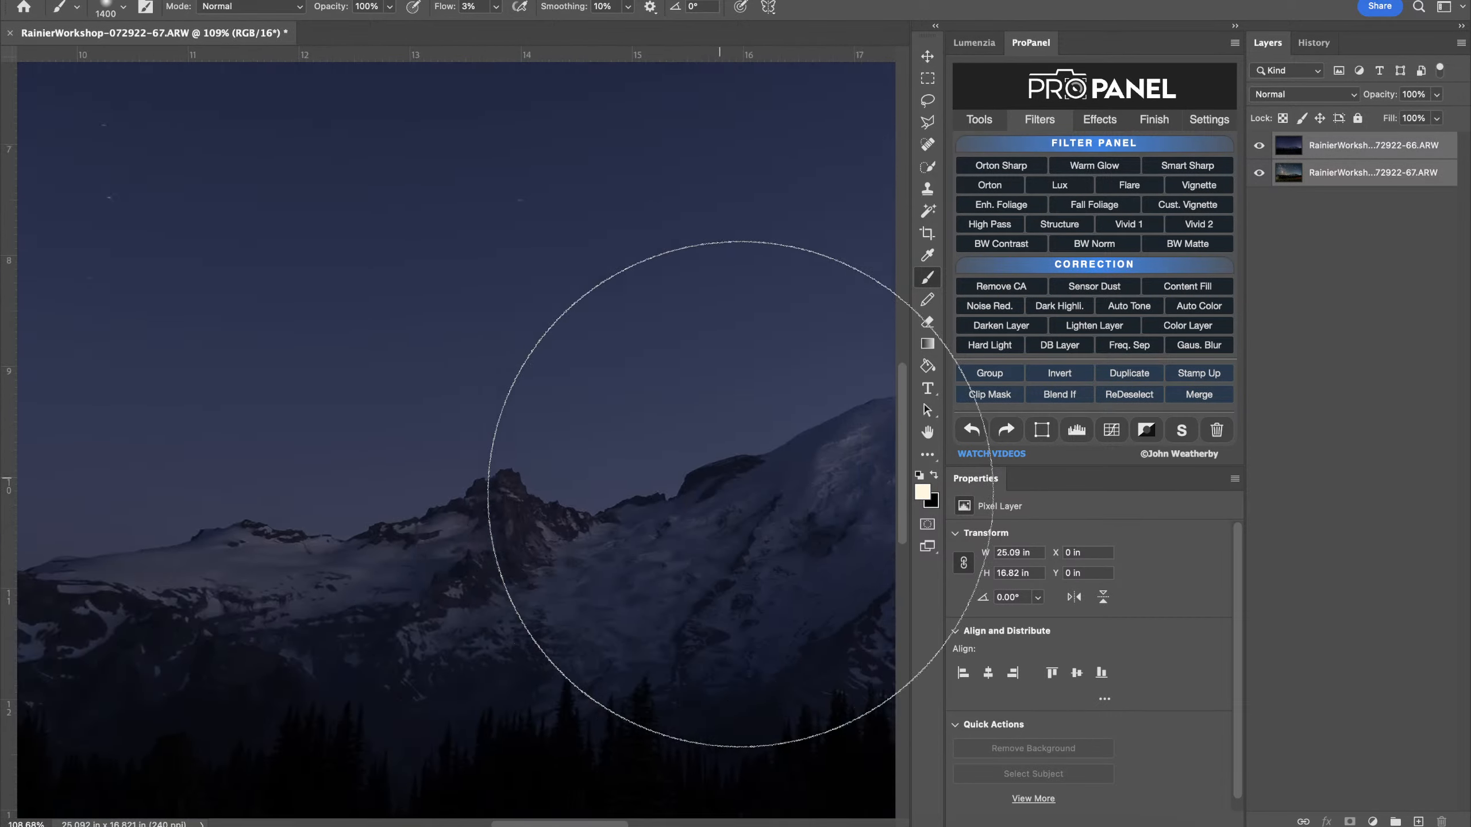
pyautogui.hscroll(-3, 740, 494)
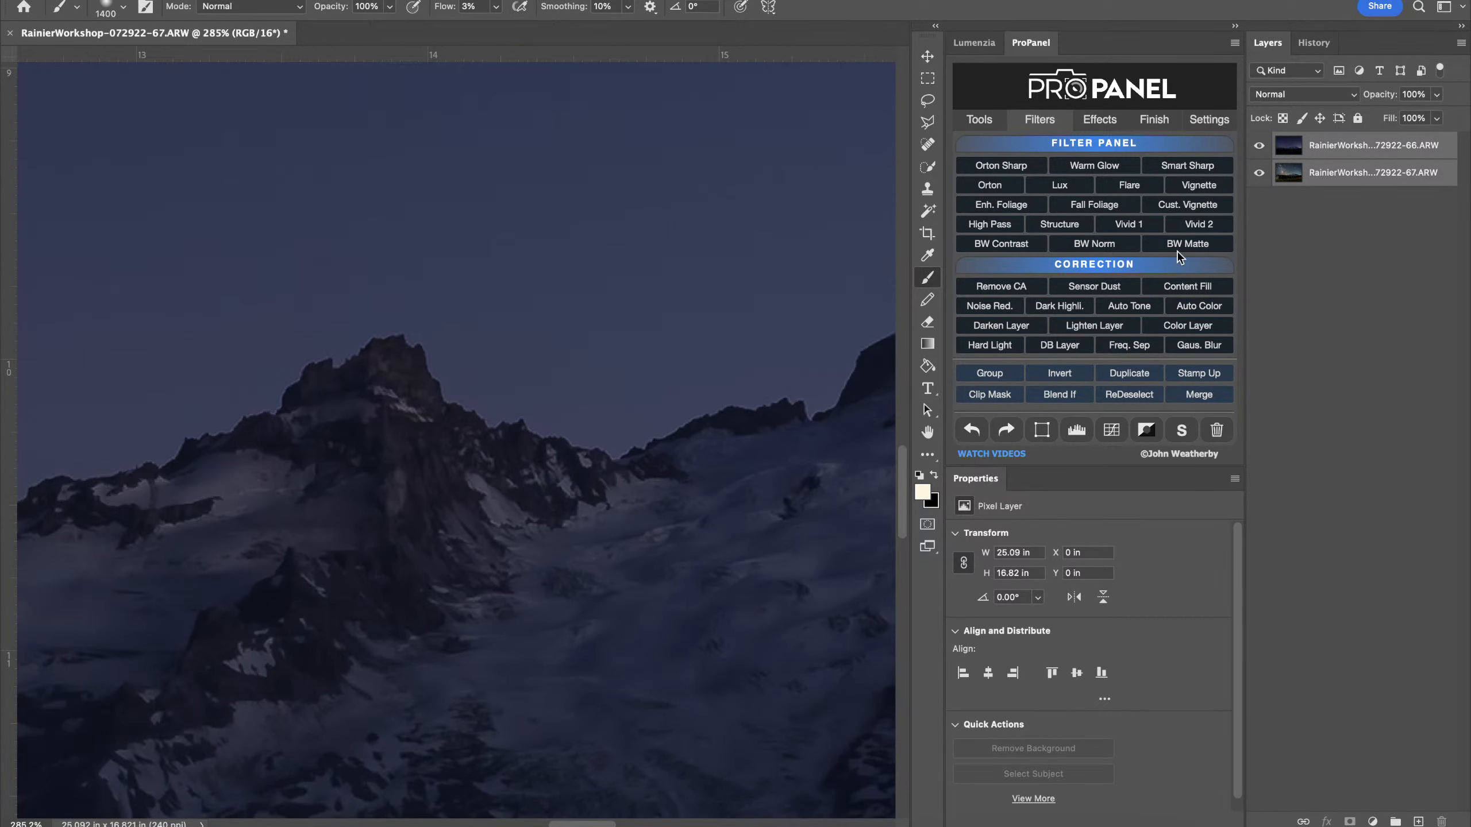
pyautogui.click(1260, 148)
pyautogui.click(1260, 147)
pyautogui.click(1260, 147)
pyautogui.click(1260, 147)
pyautogui.click(1260, 147)
pyautogui.click(1260, 148)
pyautogui.click(1260, 148)
pyautogui.click(1259, 147)
pyautogui.click(1259, 148)
pyautogui.click(1259, 148)
pyautogui.click(1259, 148)
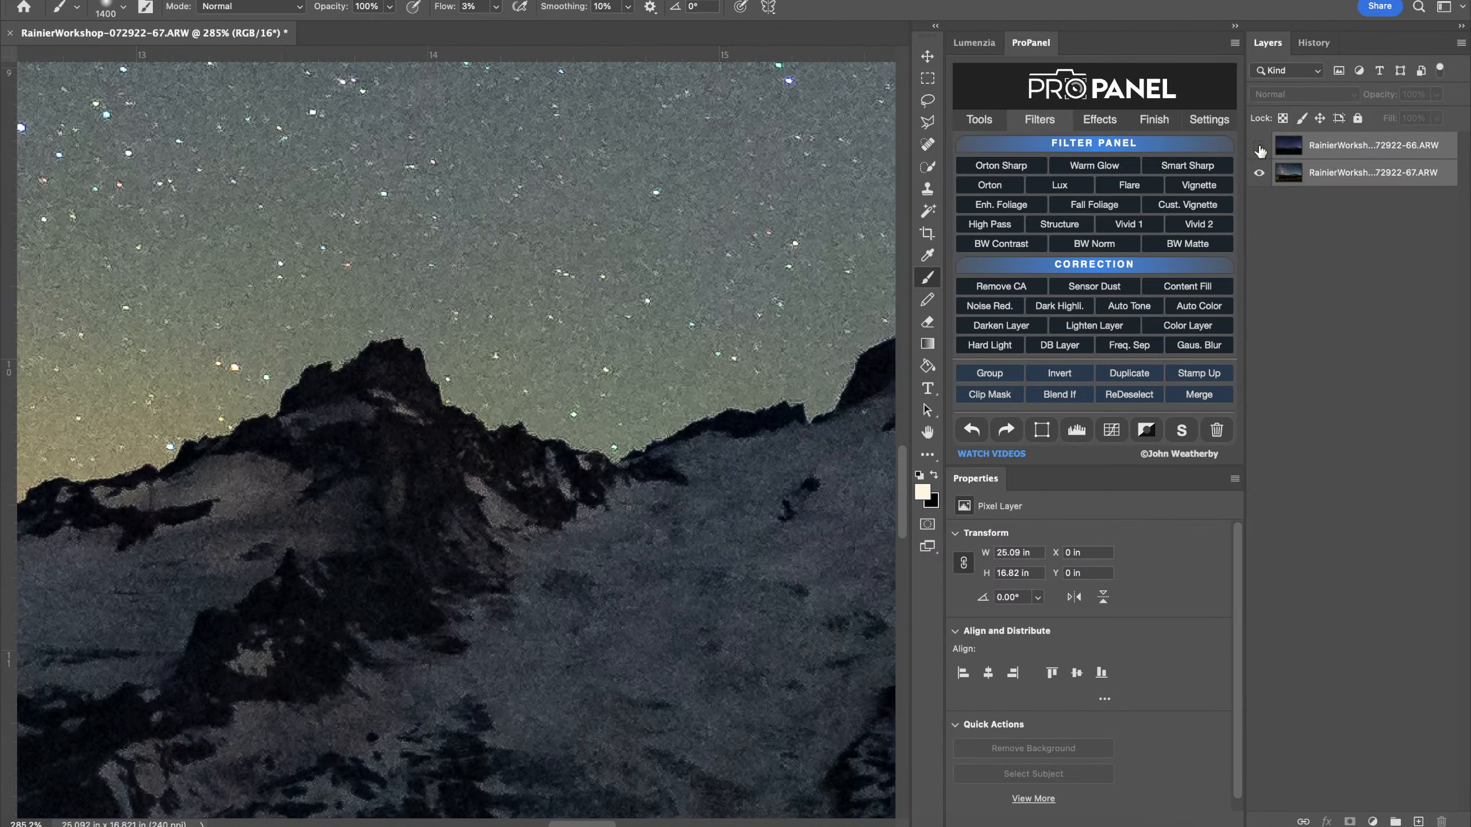
pyautogui.click(1260, 148)
pyautogui.click(1260, 147)
pyautogui.click(1260, 148)
pyautogui.click(1260, 148)
pyautogui.click(1260, 147)
pyautogui.click(1259, 147)
pyautogui.click(1259, 147)
pyautogui.scroll(-5, 458, 455)
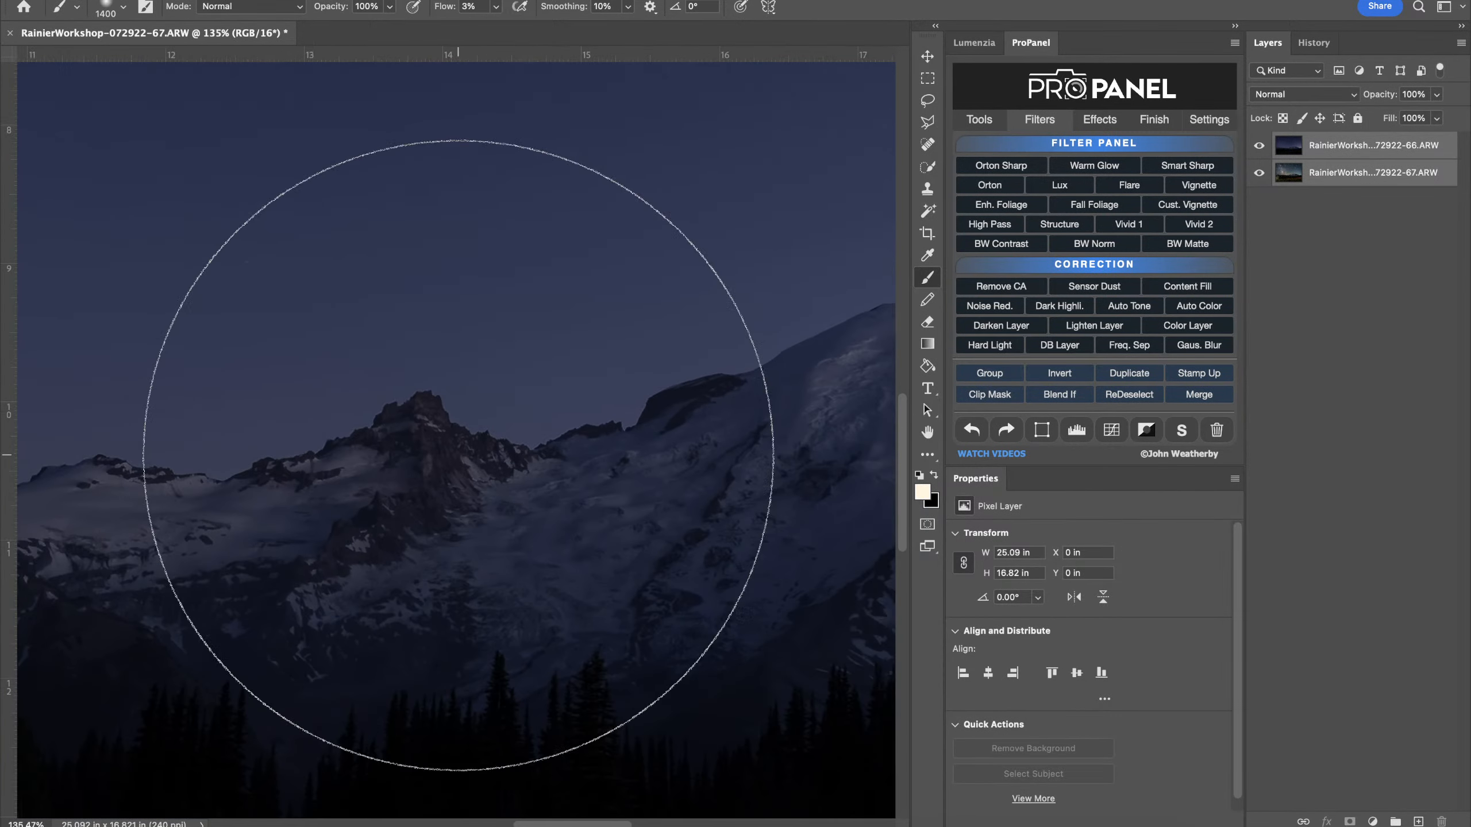
# Crop the uneven left, right and top edges left by the alignment, to about 24.91 × 16.77 in
pyautogui.scroll(-8, 457, 456)
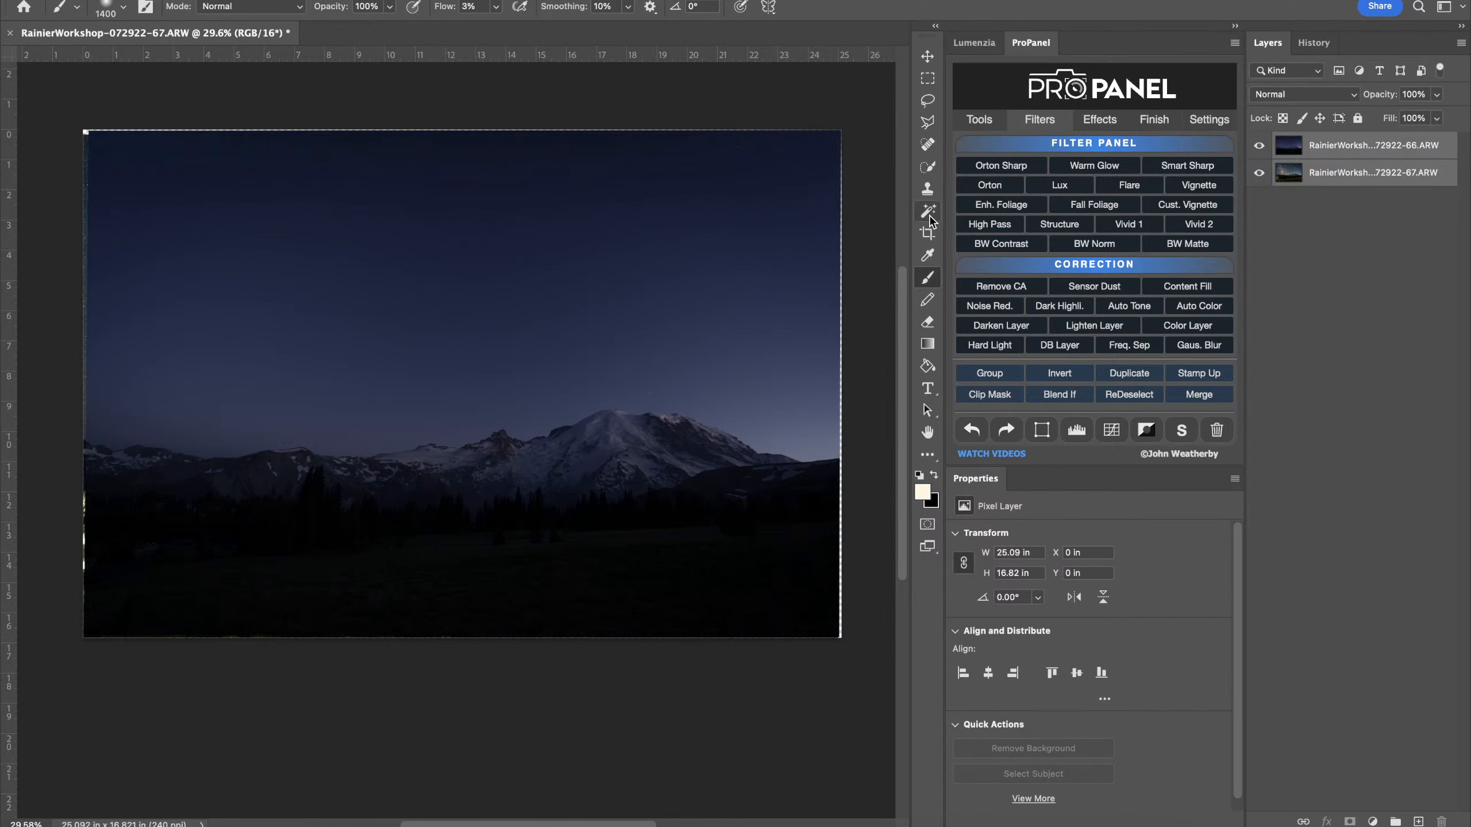
pyautogui.click(928, 232)
pyautogui.scroll(4, 806, 449)
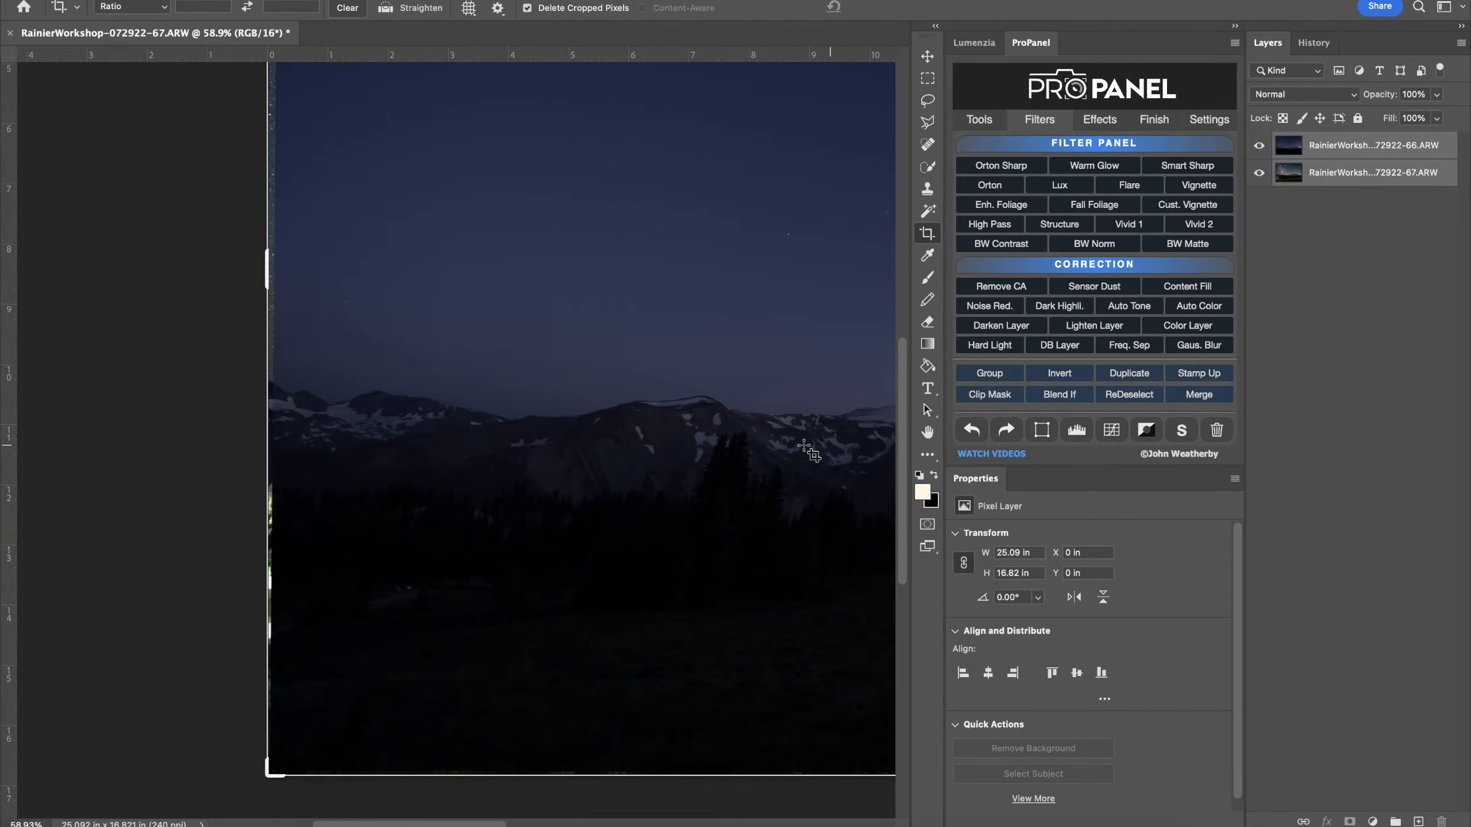
pyautogui.scroll(8, 397, 594)
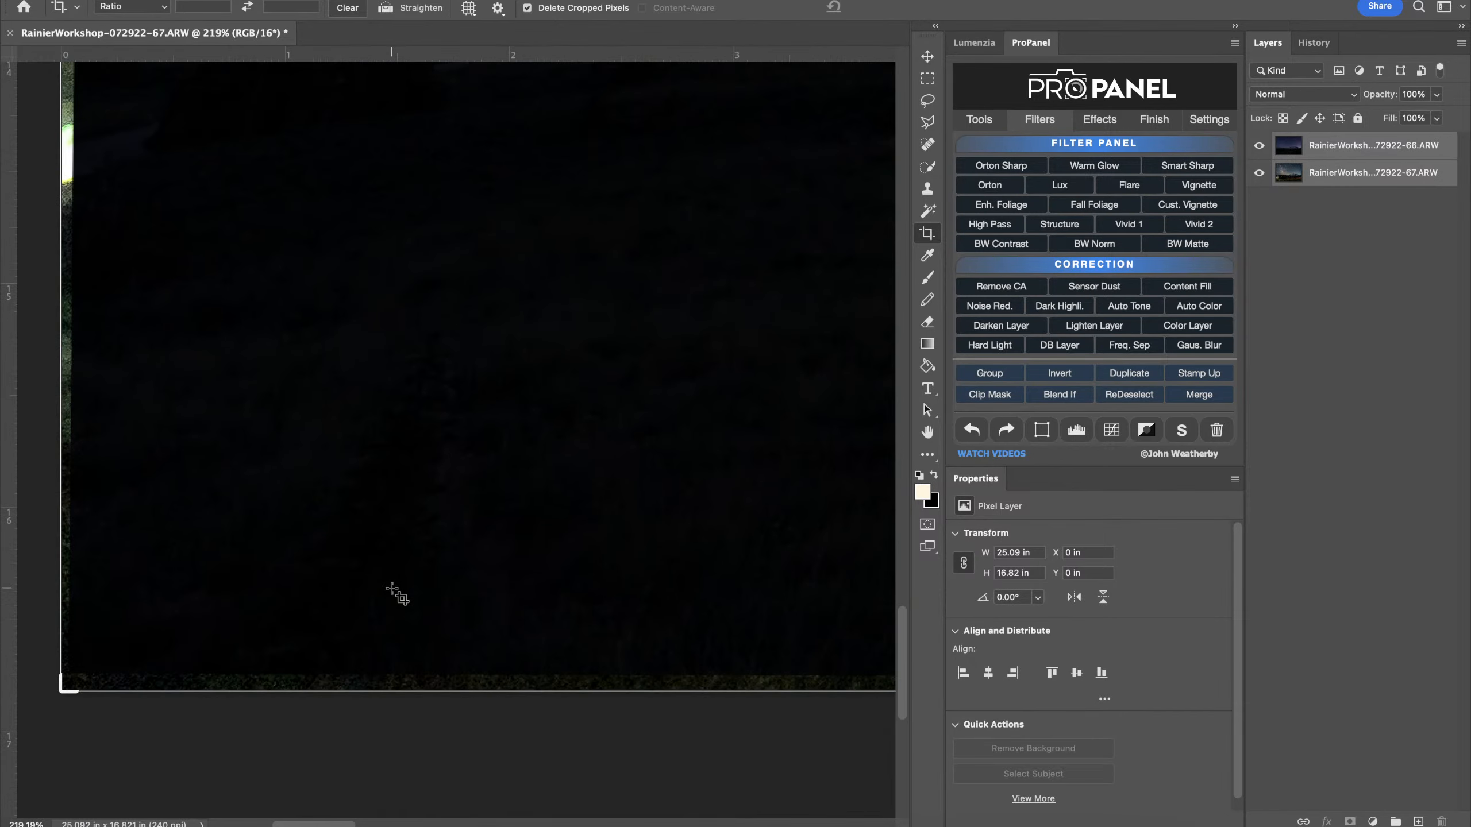
pyautogui.moveTo(60, 360); pyautogui.dragTo(70, 361)
pyautogui.hscroll(20, 408, 359)
pyautogui.scroll(5, 408, 360)
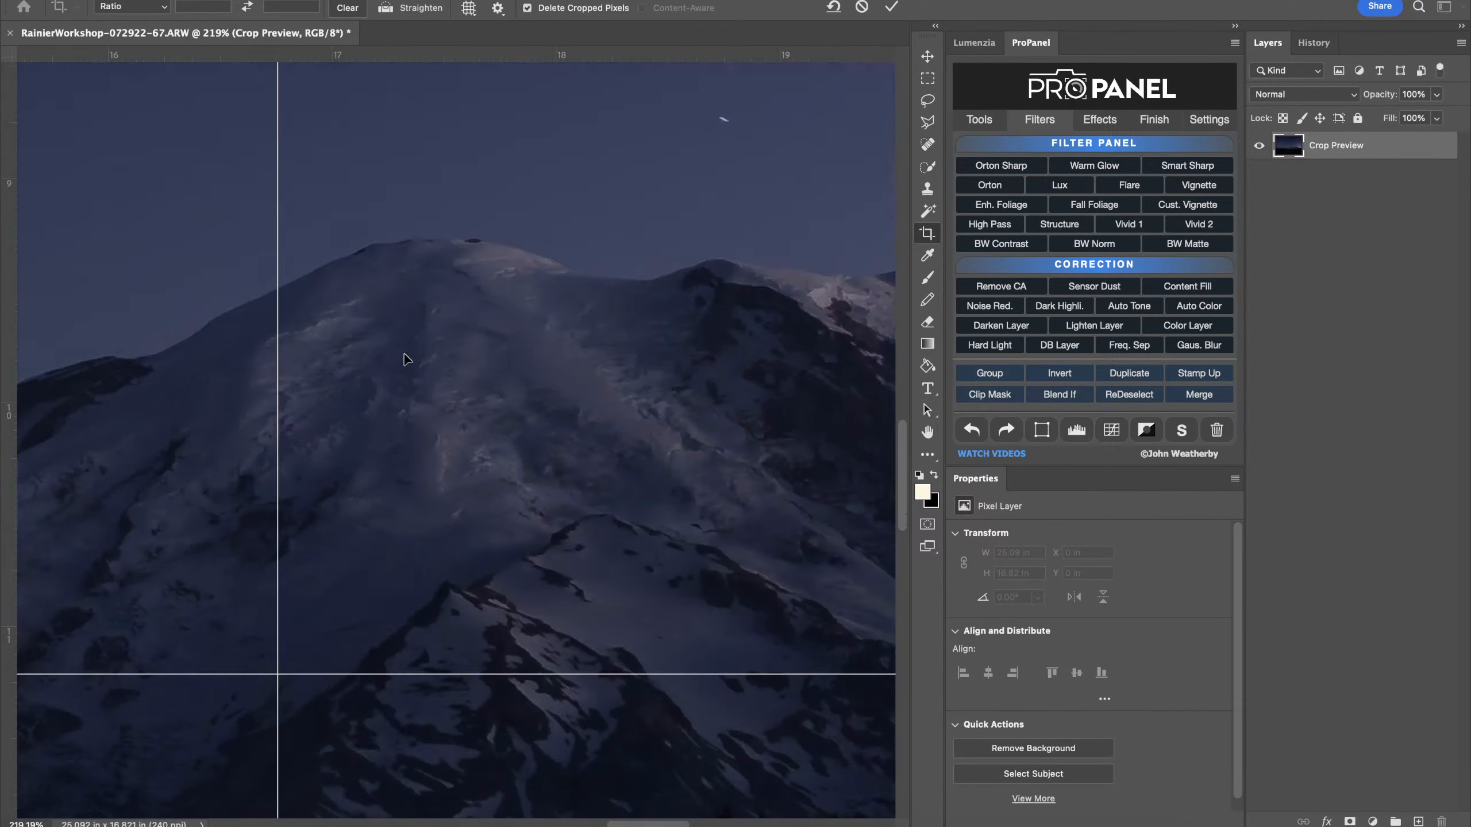
pyautogui.scroll(-6, 408, 360)
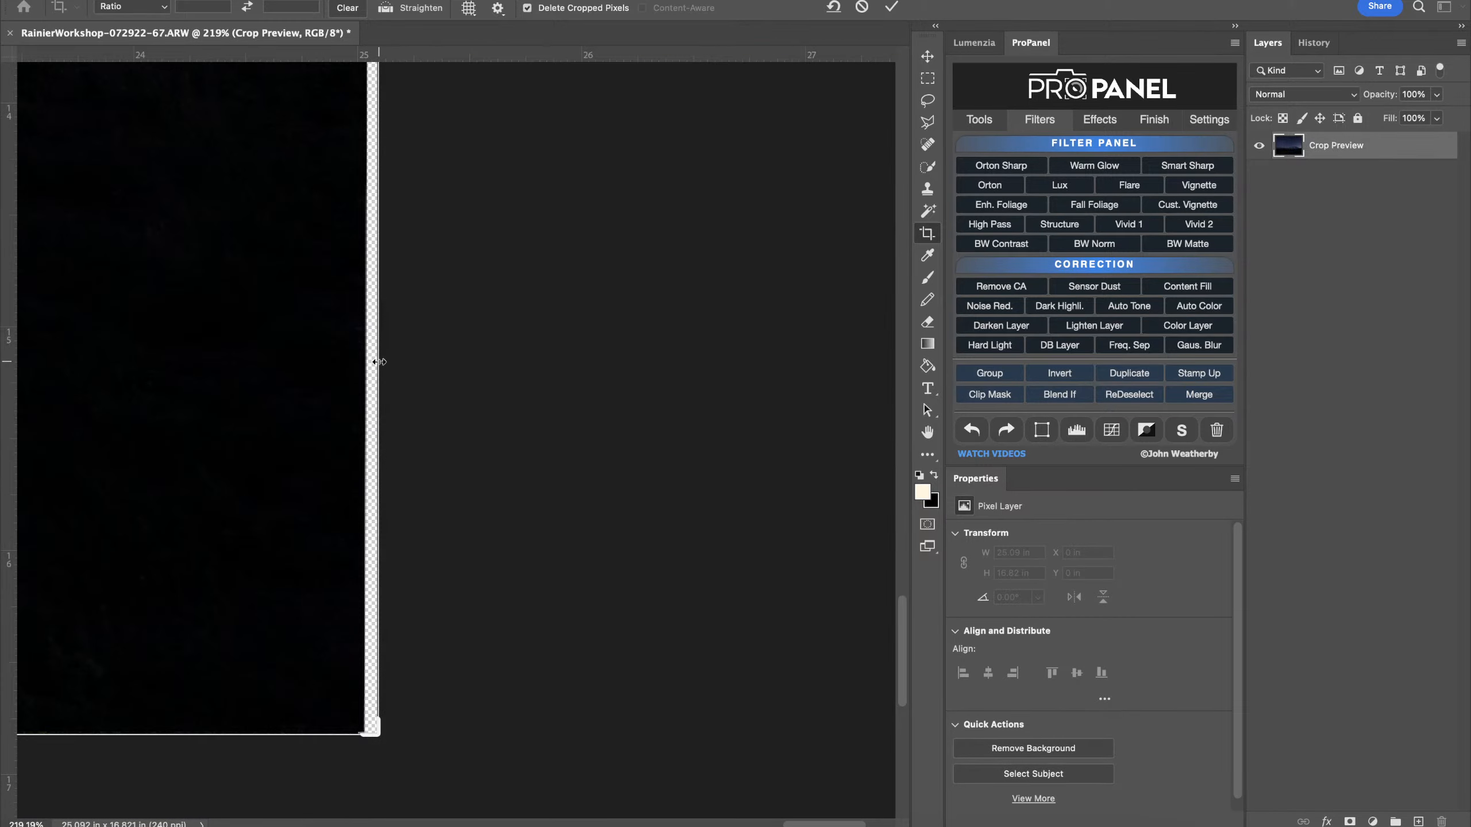
pyautogui.moveTo(379, 361); pyautogui.dragTo(368, 361)
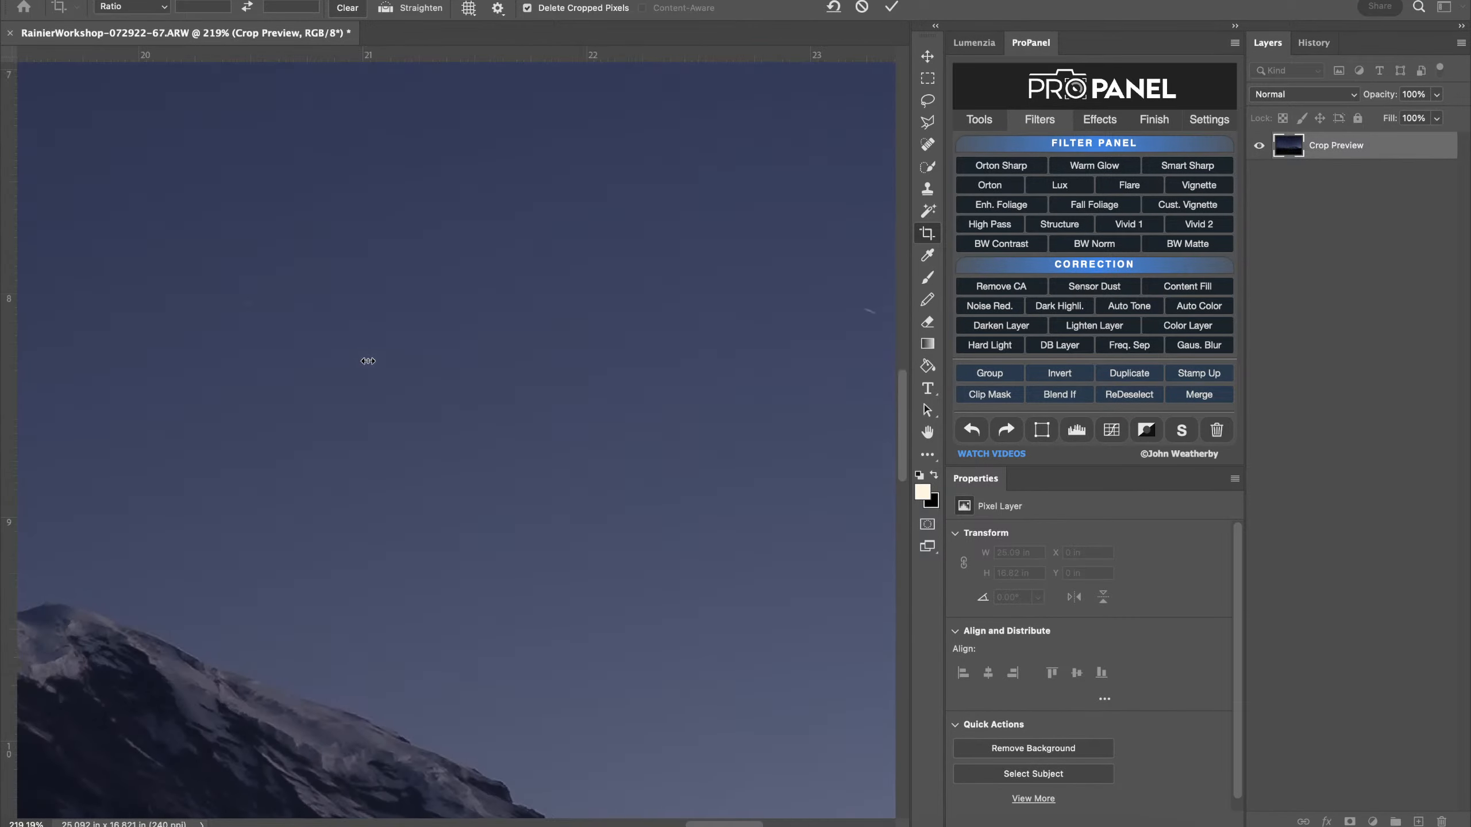
pyautogui.scroll(15, 368, 361)
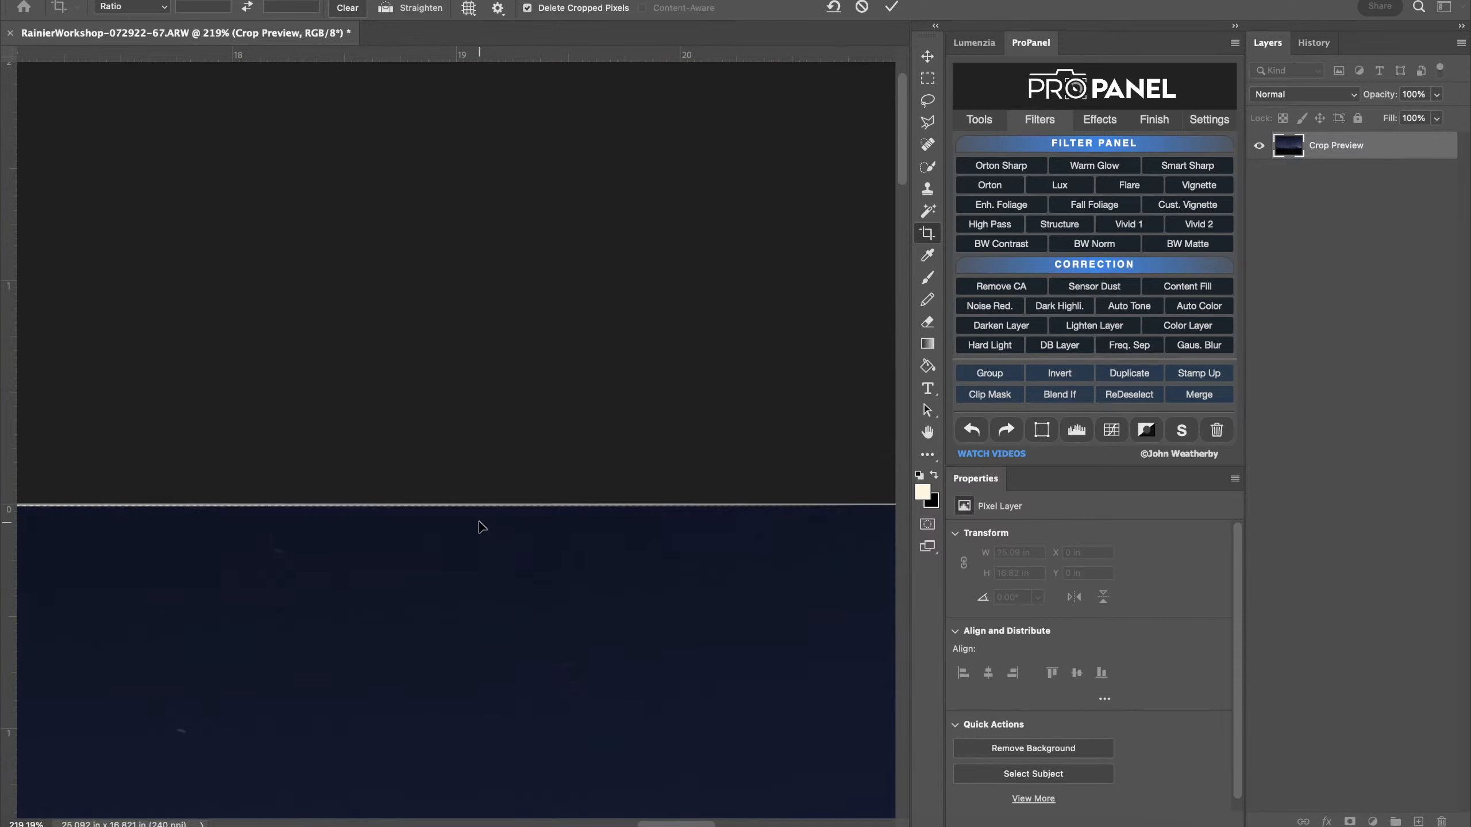
pyautogui.moveTo(479, 498); pyautogui.dragTo(480, 503)
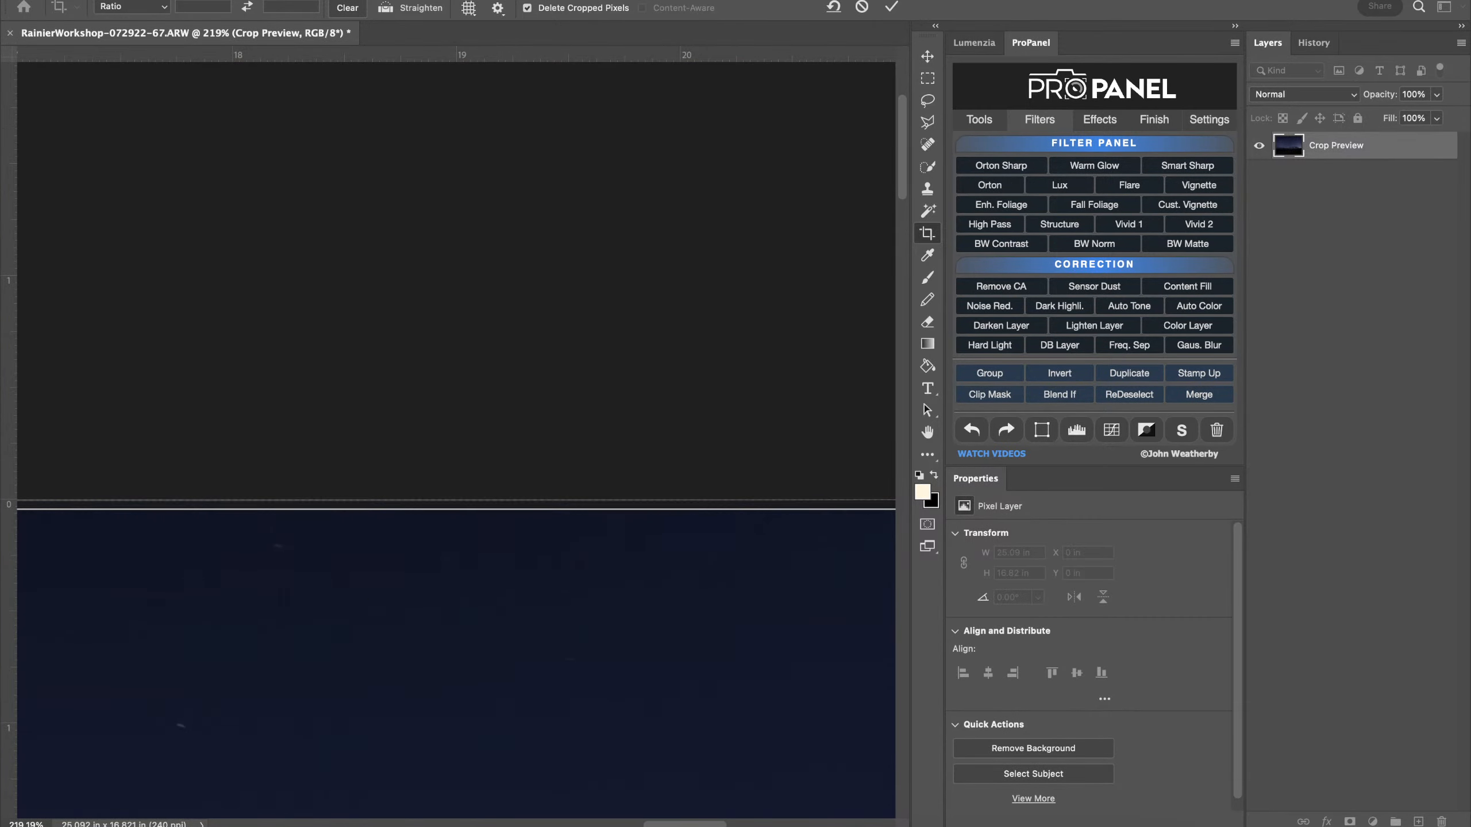
pyautogui.click(892, 6)
# Crop the remaining uneven strip off the image's left edge, to a width of about 24.78 in
pyautogui.scroll(-10, 586, 513)
pyautogui.scroll(-8, 586, 513)
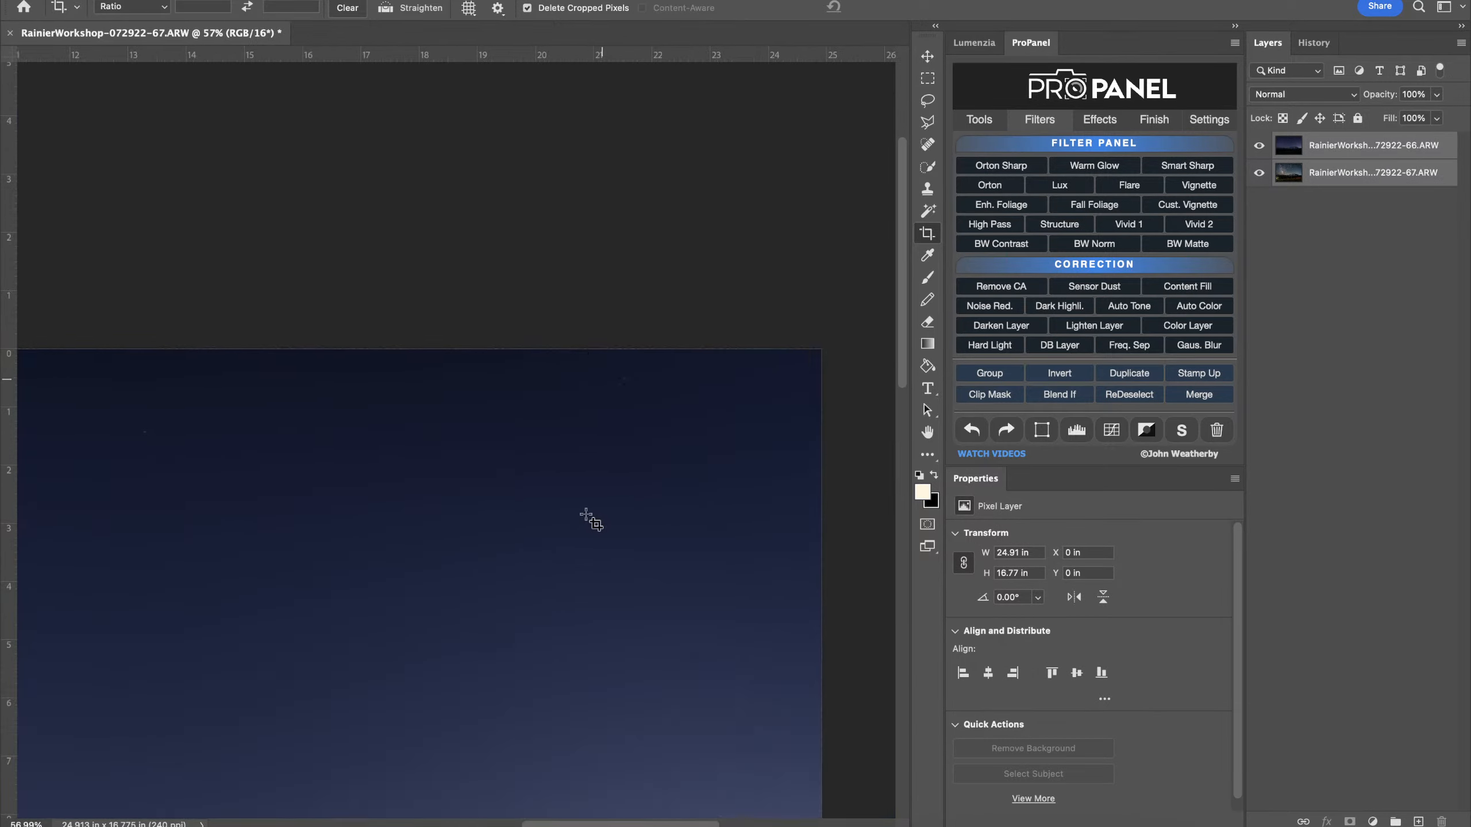
pyautogui.scroll(-5, 585, 513)
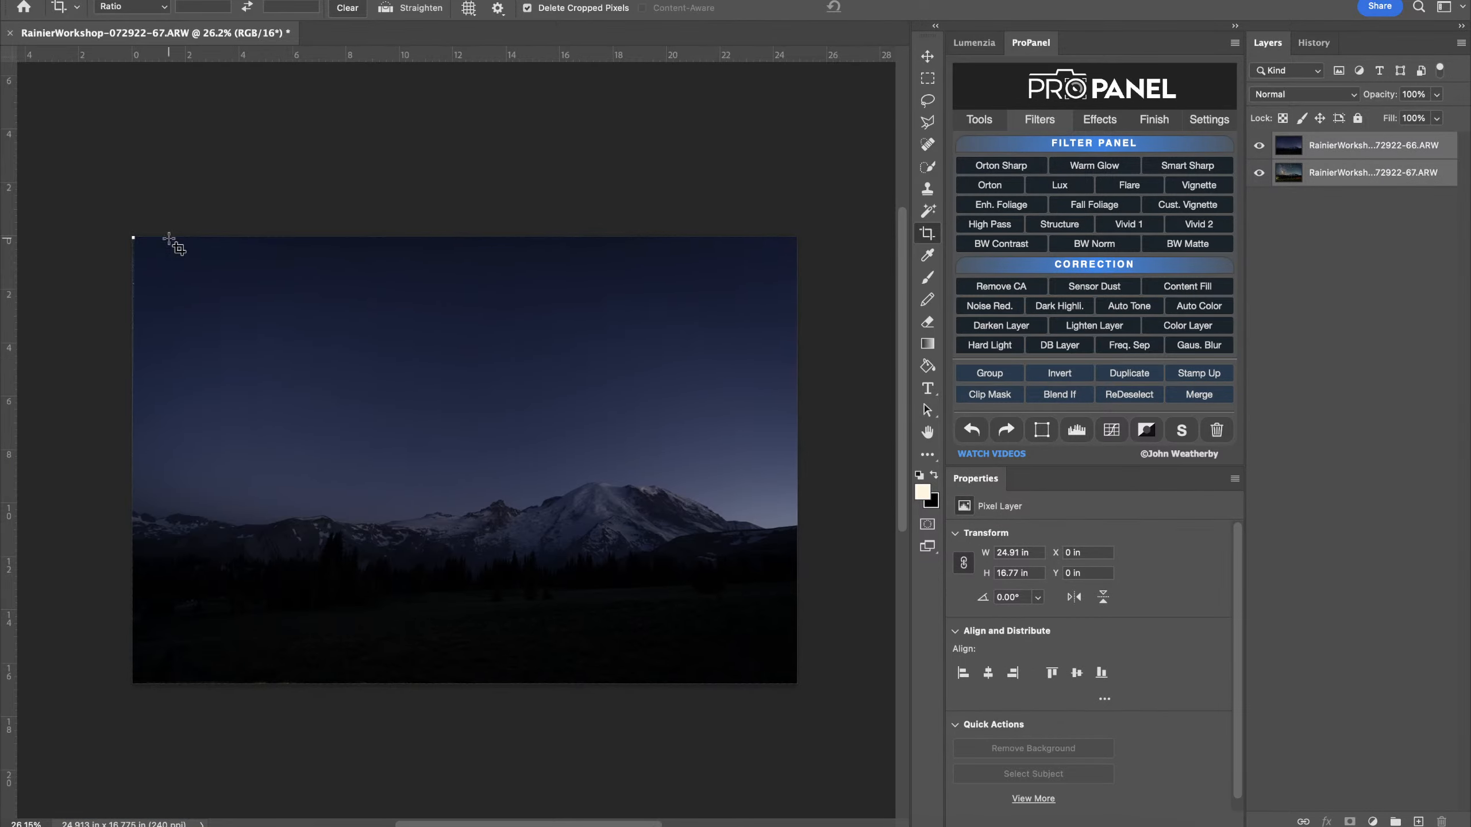
pyautogui.scroll(3, 148, 237)
pyautogui.scroll(5, 147, 237)
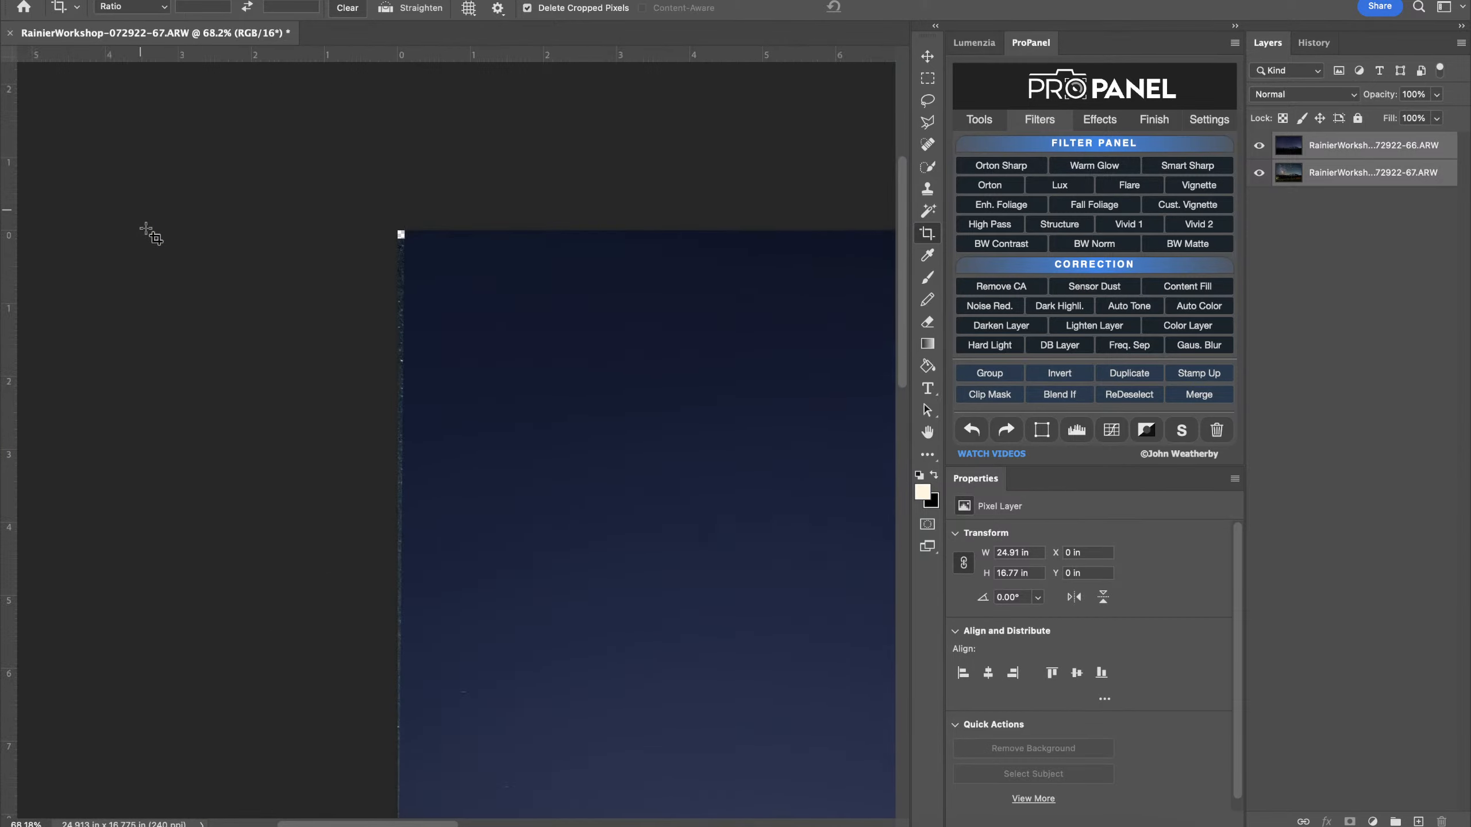
pyautogui.click(926, 235)
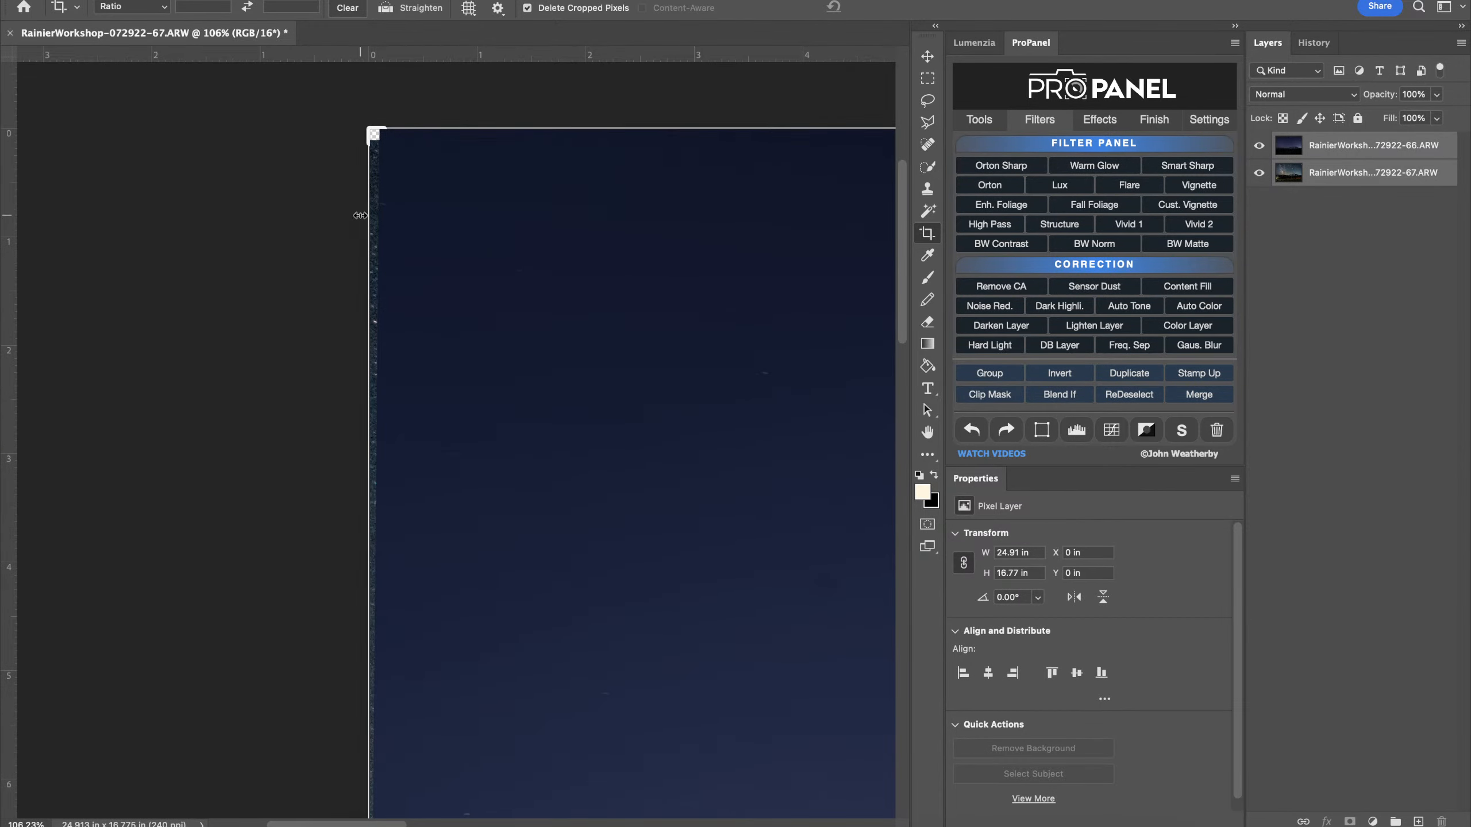
pyautogui.moveTo(360, 215); pyautogui.dragTo(375, 219)
pyautogui.press('Return')
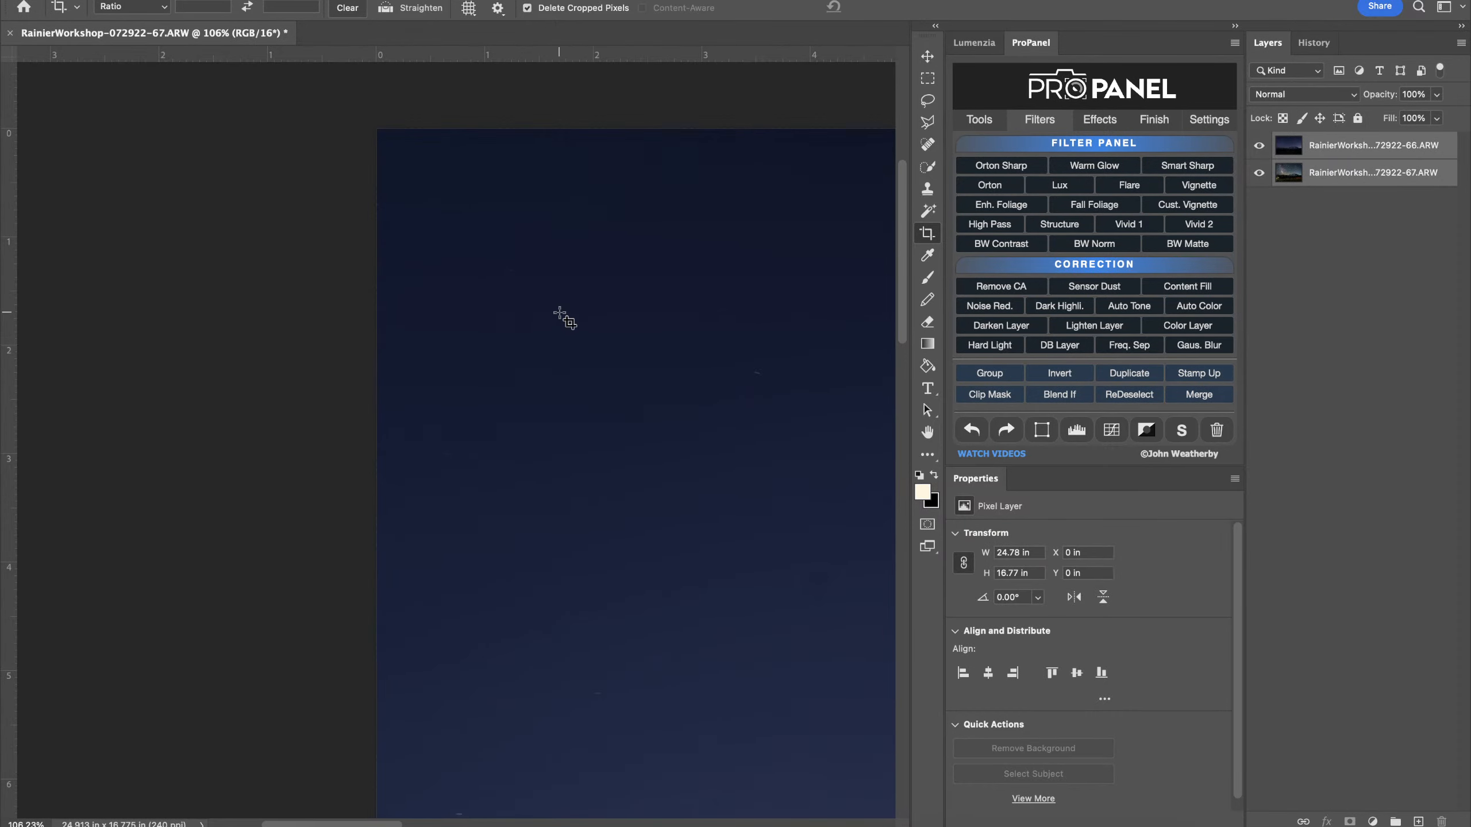
# Hide the blue hour layer and crop the transparent strip off the image's top edge, to a height of about 16.67 in
pyautogui.press('super+0')
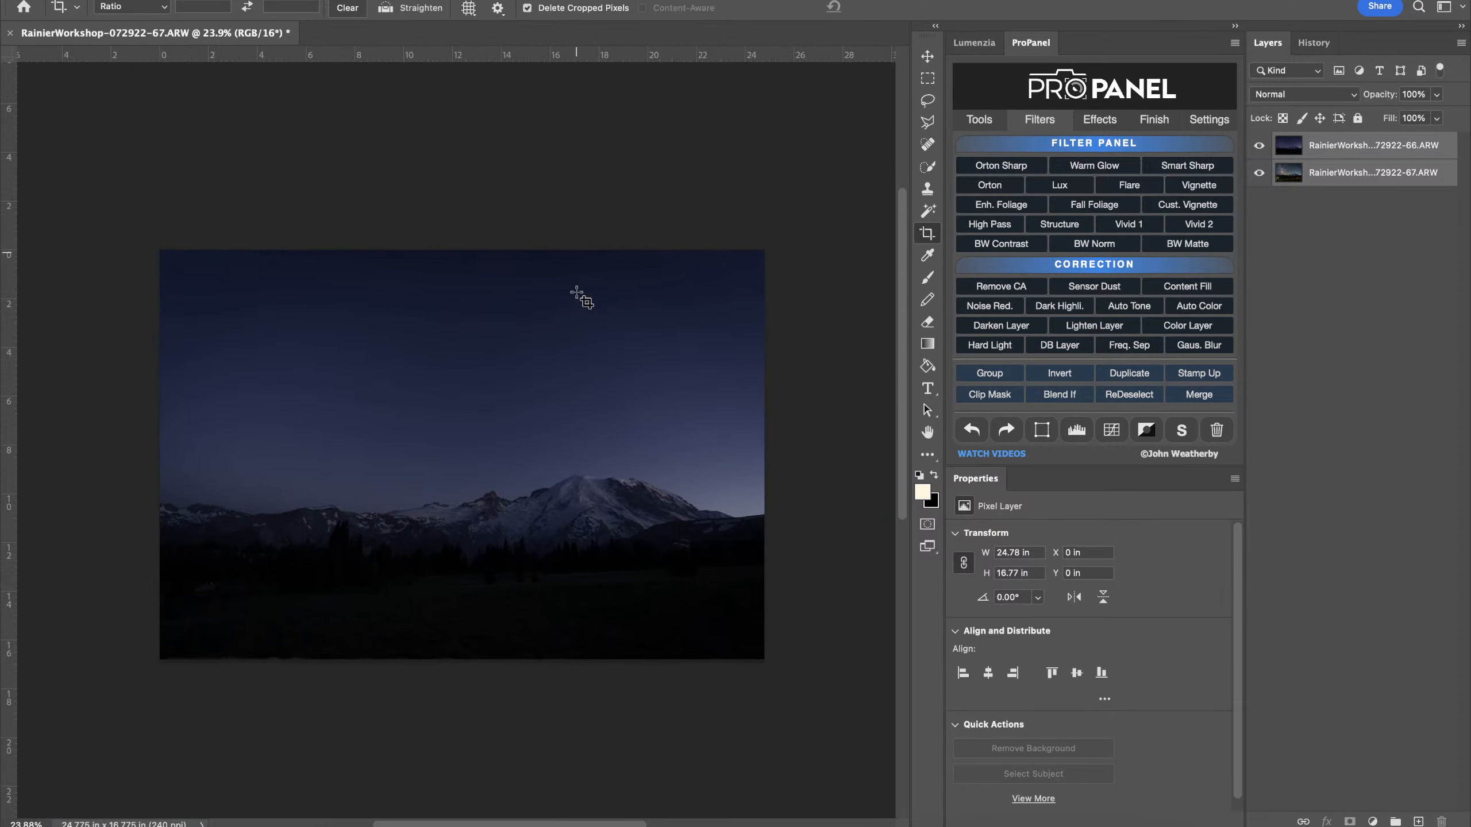
pyautogui.click(1306, 255)
pyautogui.click(1259, 145)
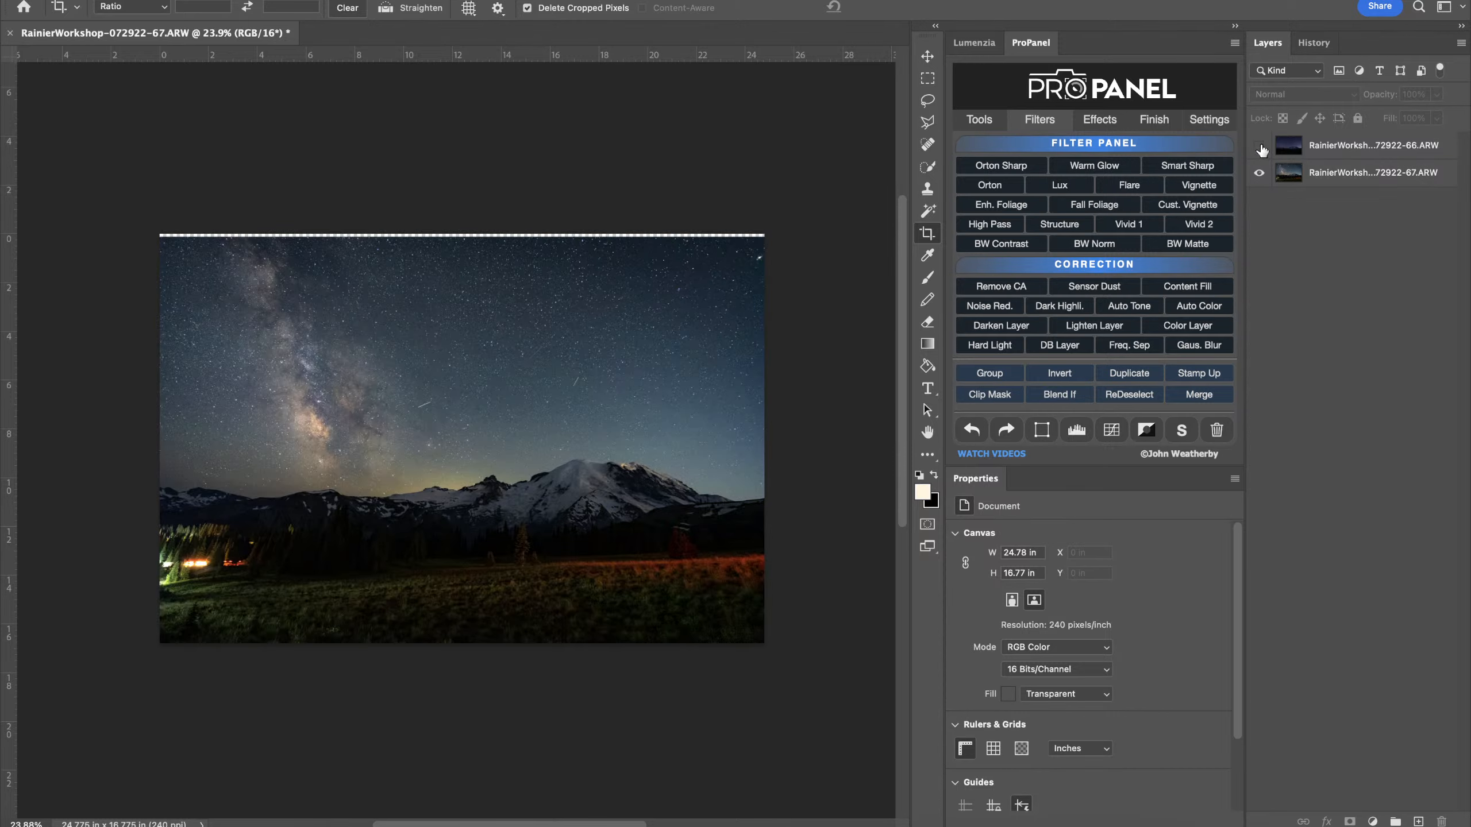
pyautogui.click(1260, 146)
pyautogui.click(1259, 146)
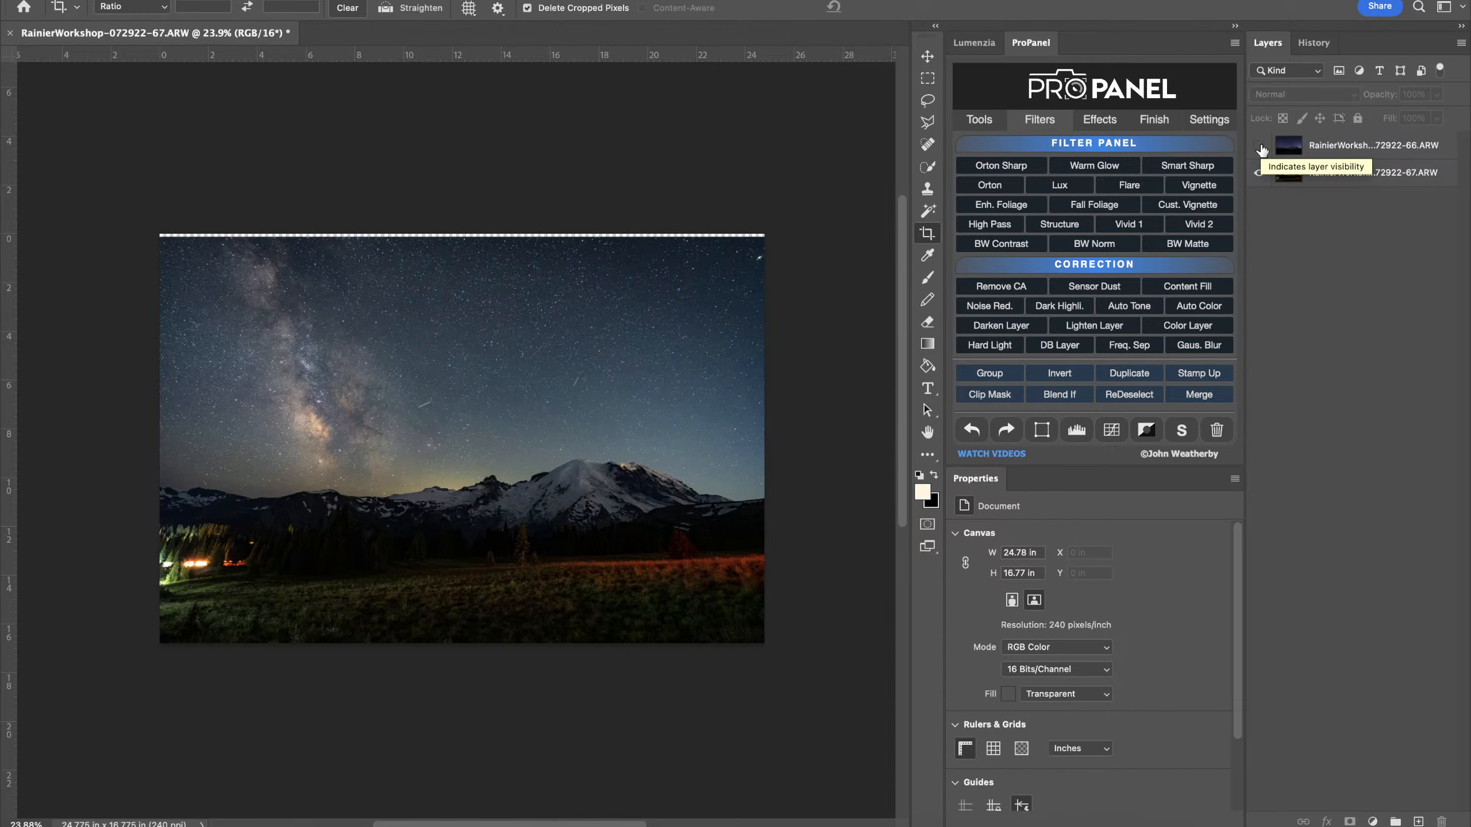
pyautogui.click(930, 236)
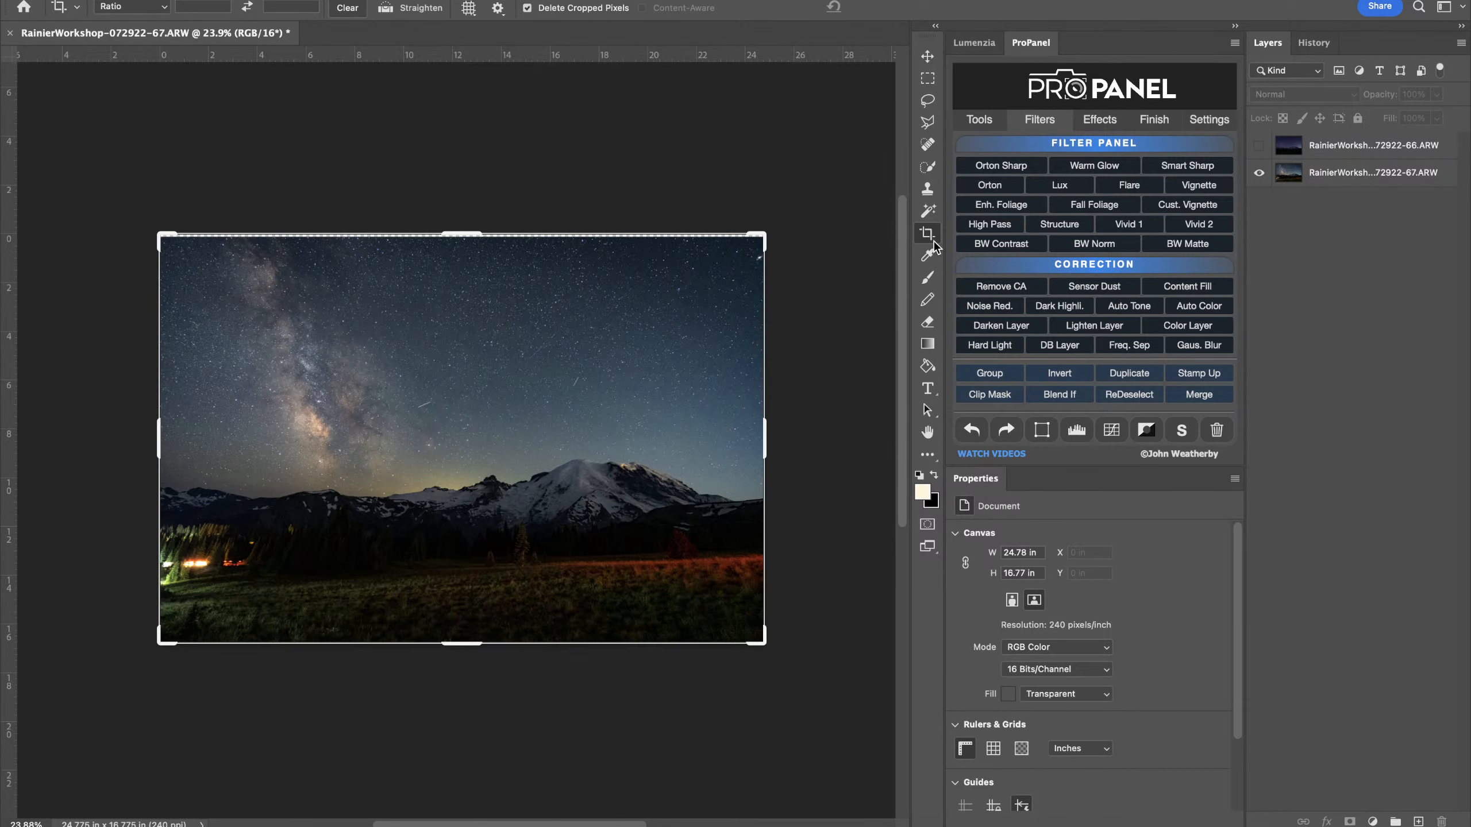
pyautogui.press('super+0')
pyautogui.scroll(3, 461, 229)
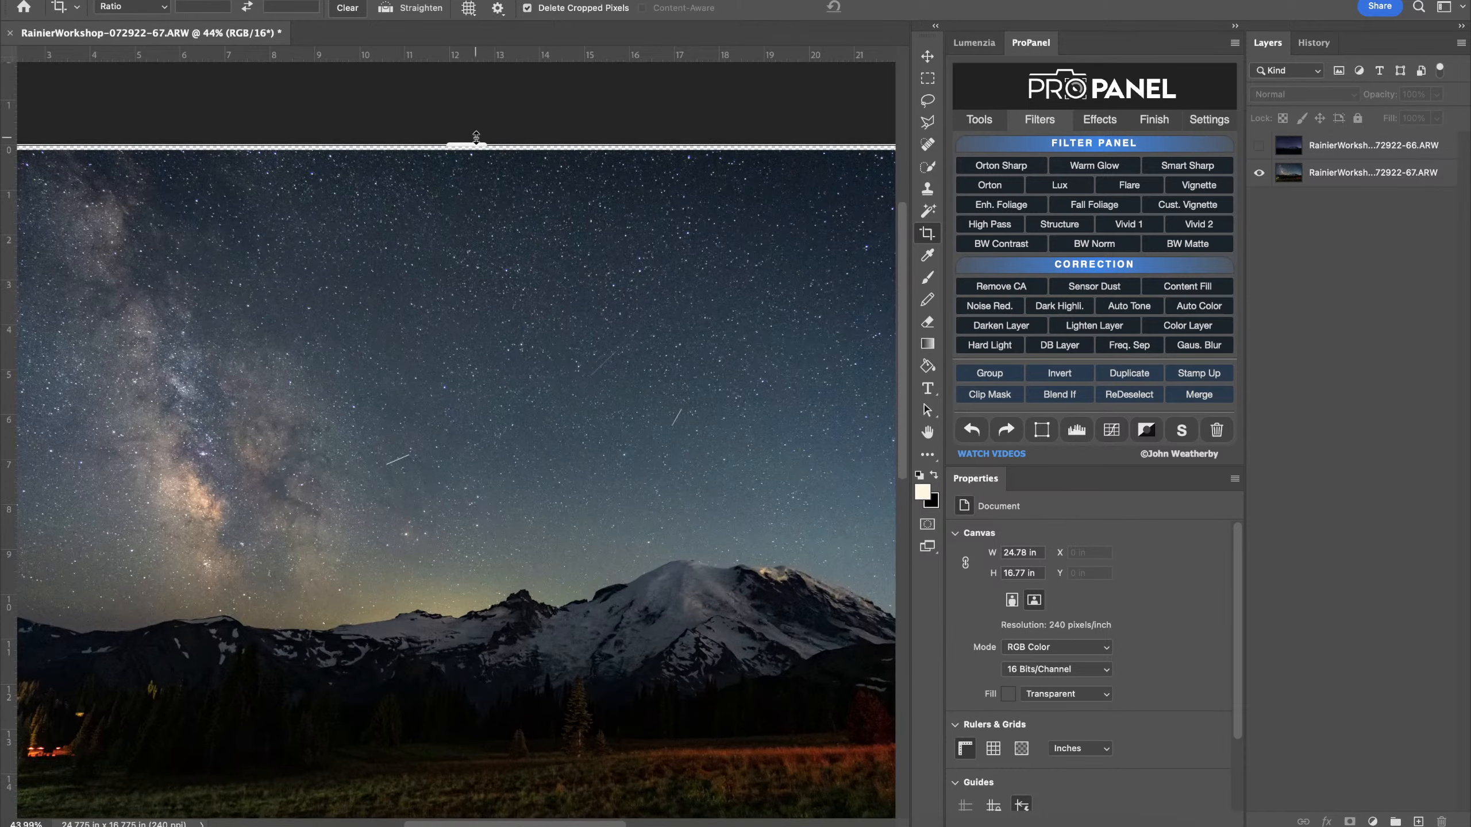
pyautogui.moveTo(472, 143); pyautogui.dragTo(471, 146)
pyautogui.click(893, 9)
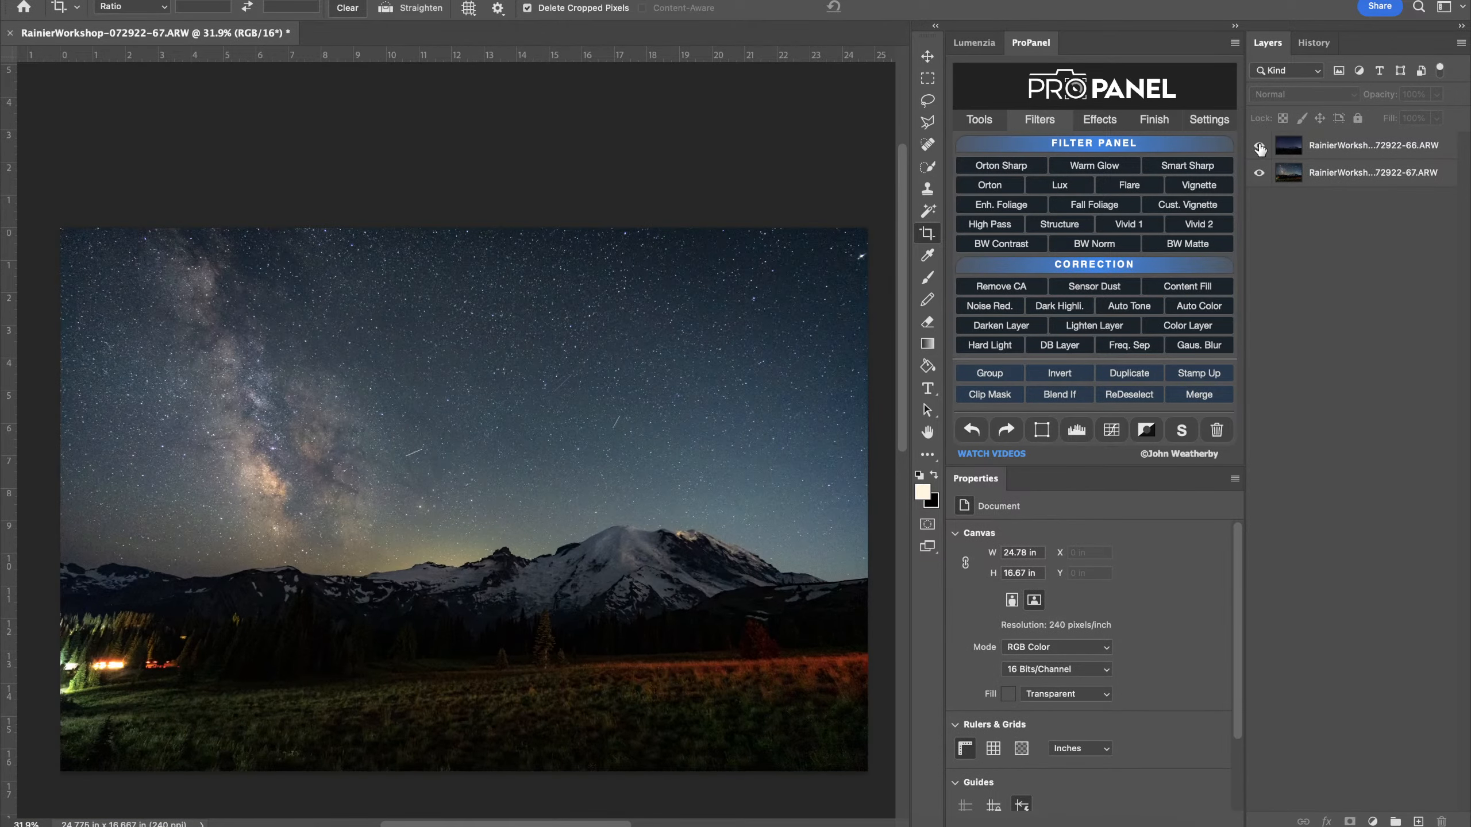
# Toggle the blue hour layer to compare it with the Milky Way layer, leave it visible and select it
pyautogui.click(1259, 145)
pyautogui.click(1259, 146)
pyautogui.click(1259, 146)
pyautogui.click(1259, 145)
pyautogui.click(1259, 146)
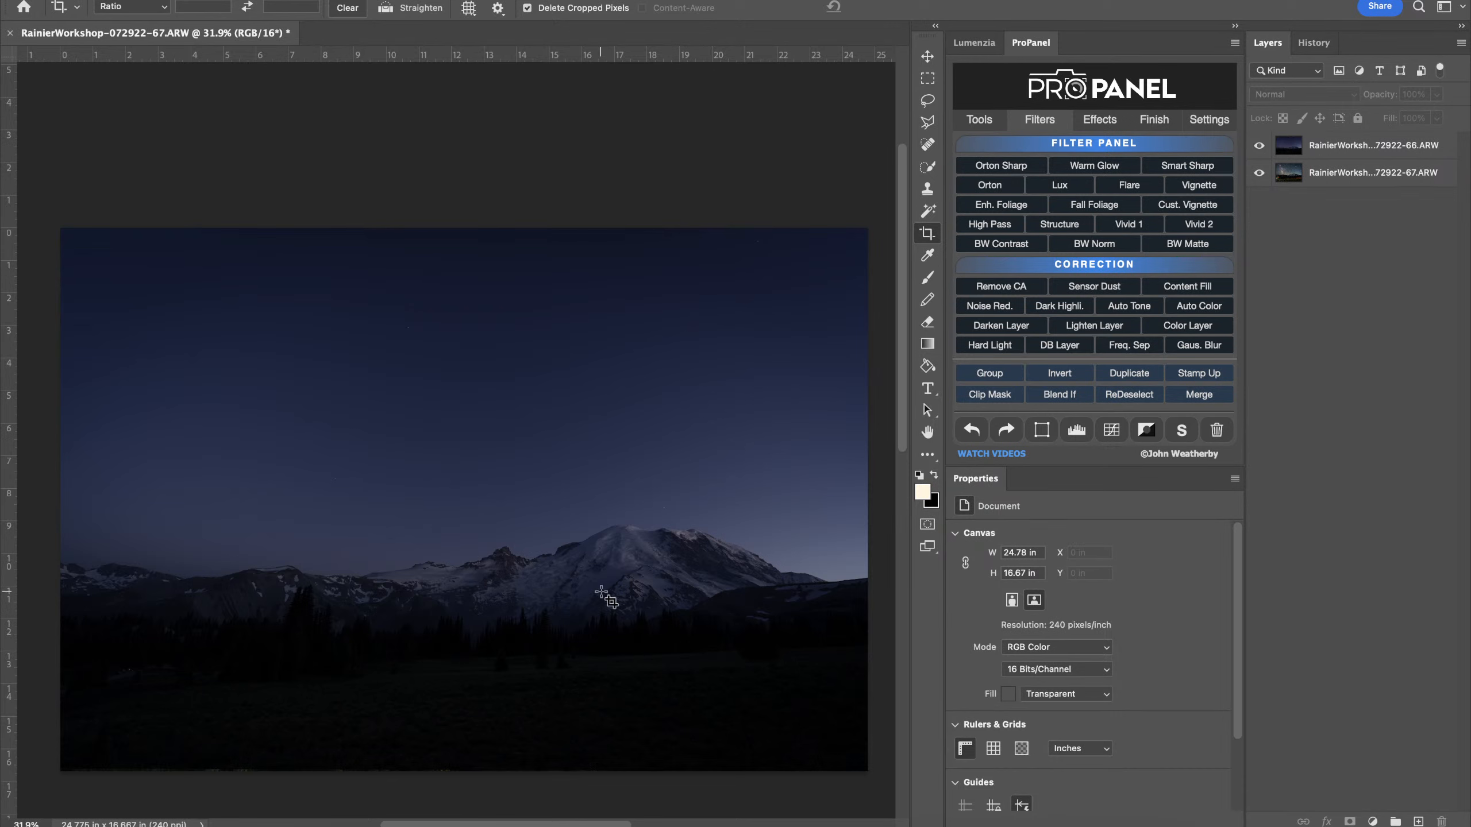
pyautogui.click(1348, 145)
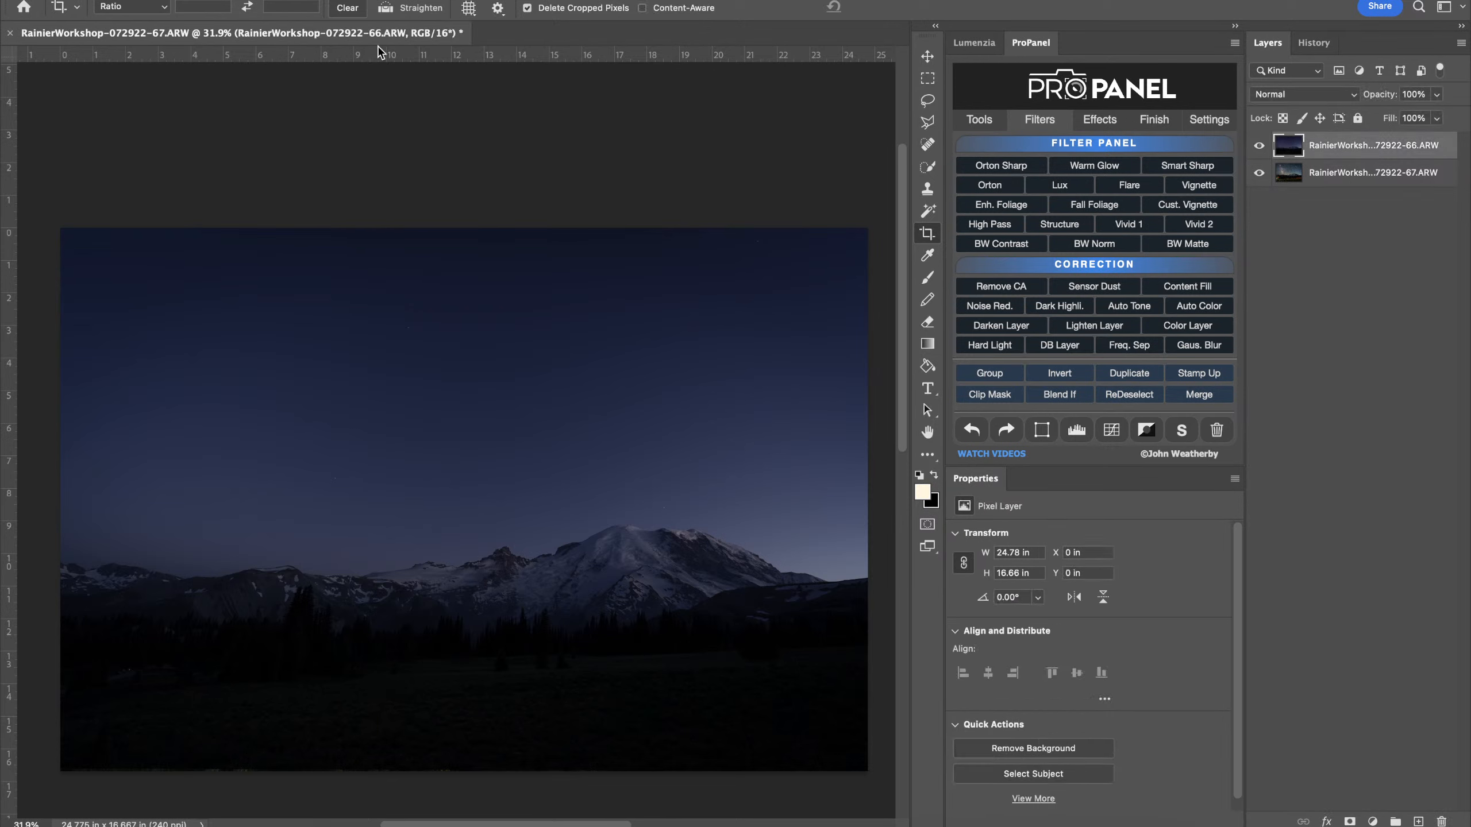
# Try selecting the sky on the blue hour layer, check the selection edge along the ridge and deselect it
pyautogui.click(161, 0)
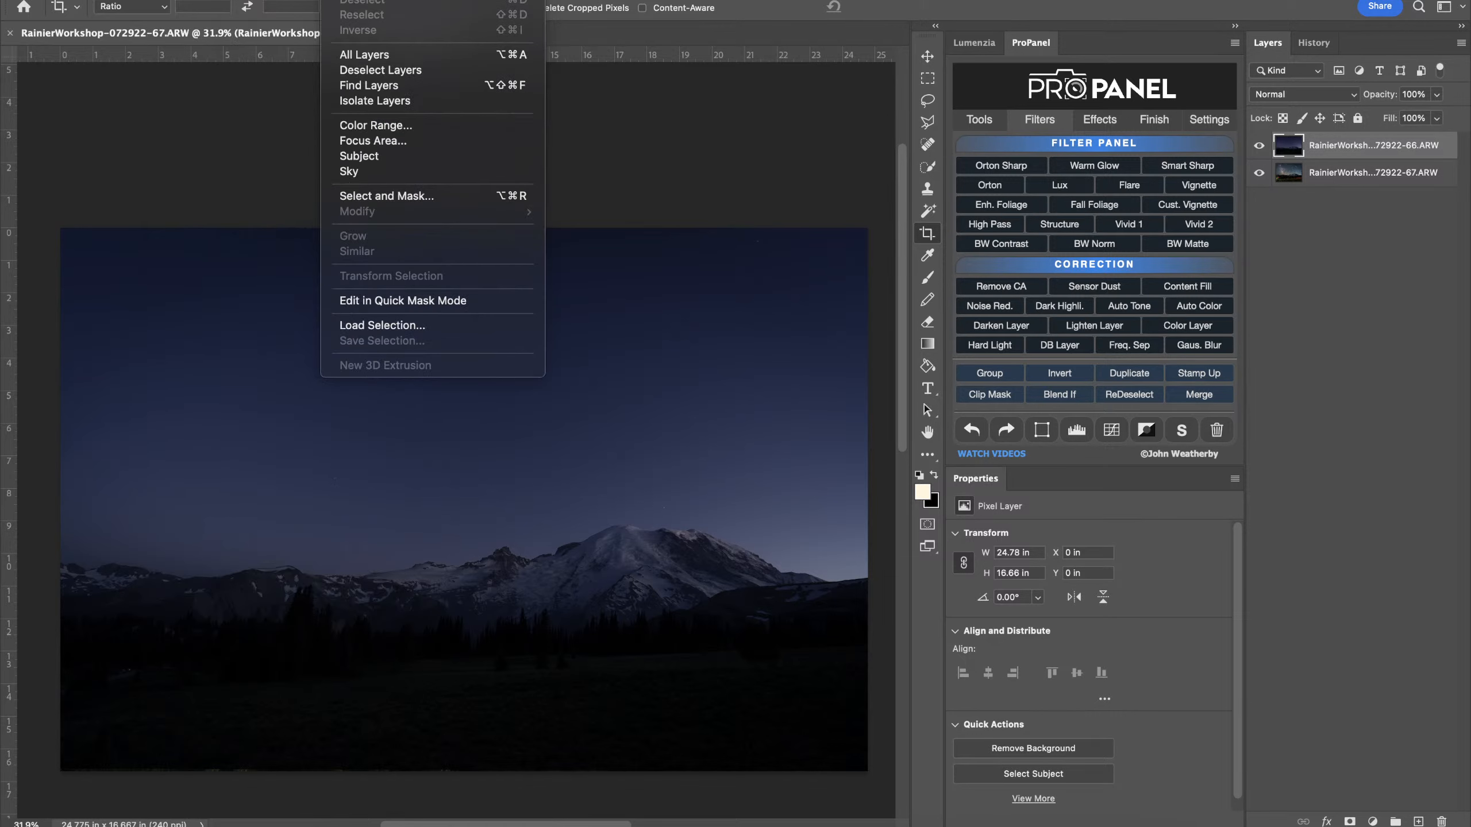
pyautogui.click(362, 173)
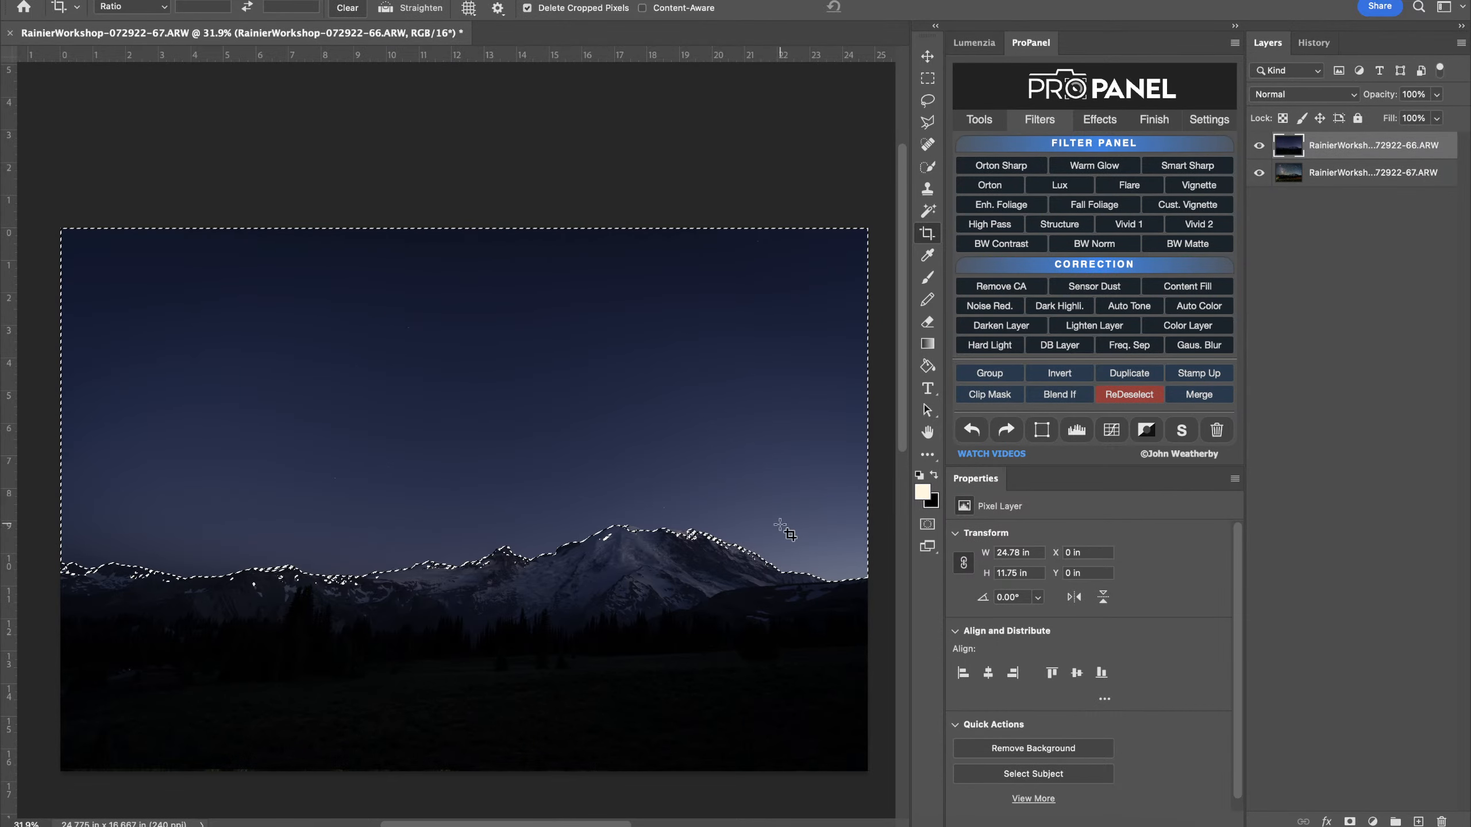
pyautogui.scroll(6, 676, 362)
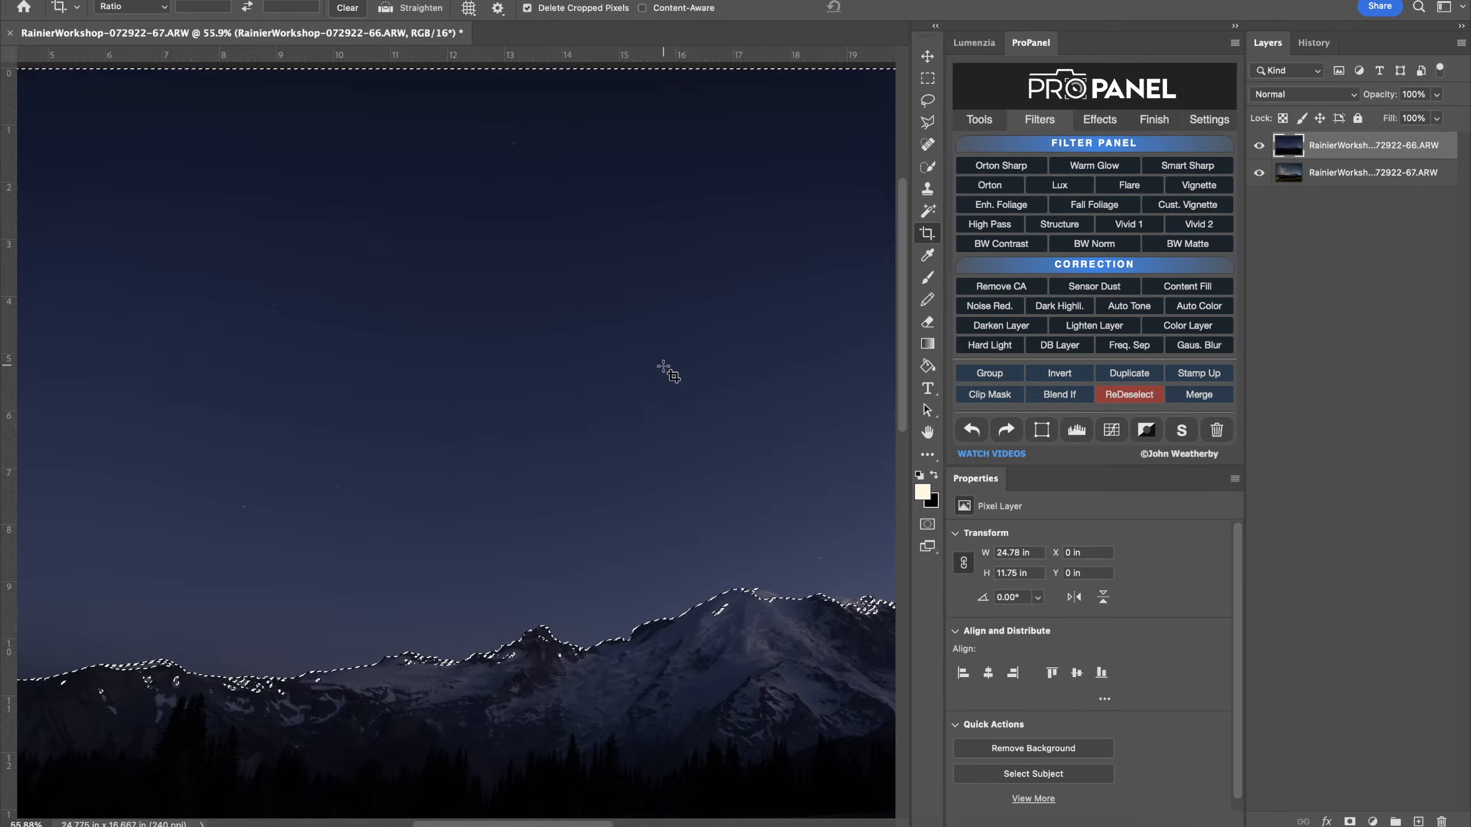
pyautogui.scroll(3, 601, 679)
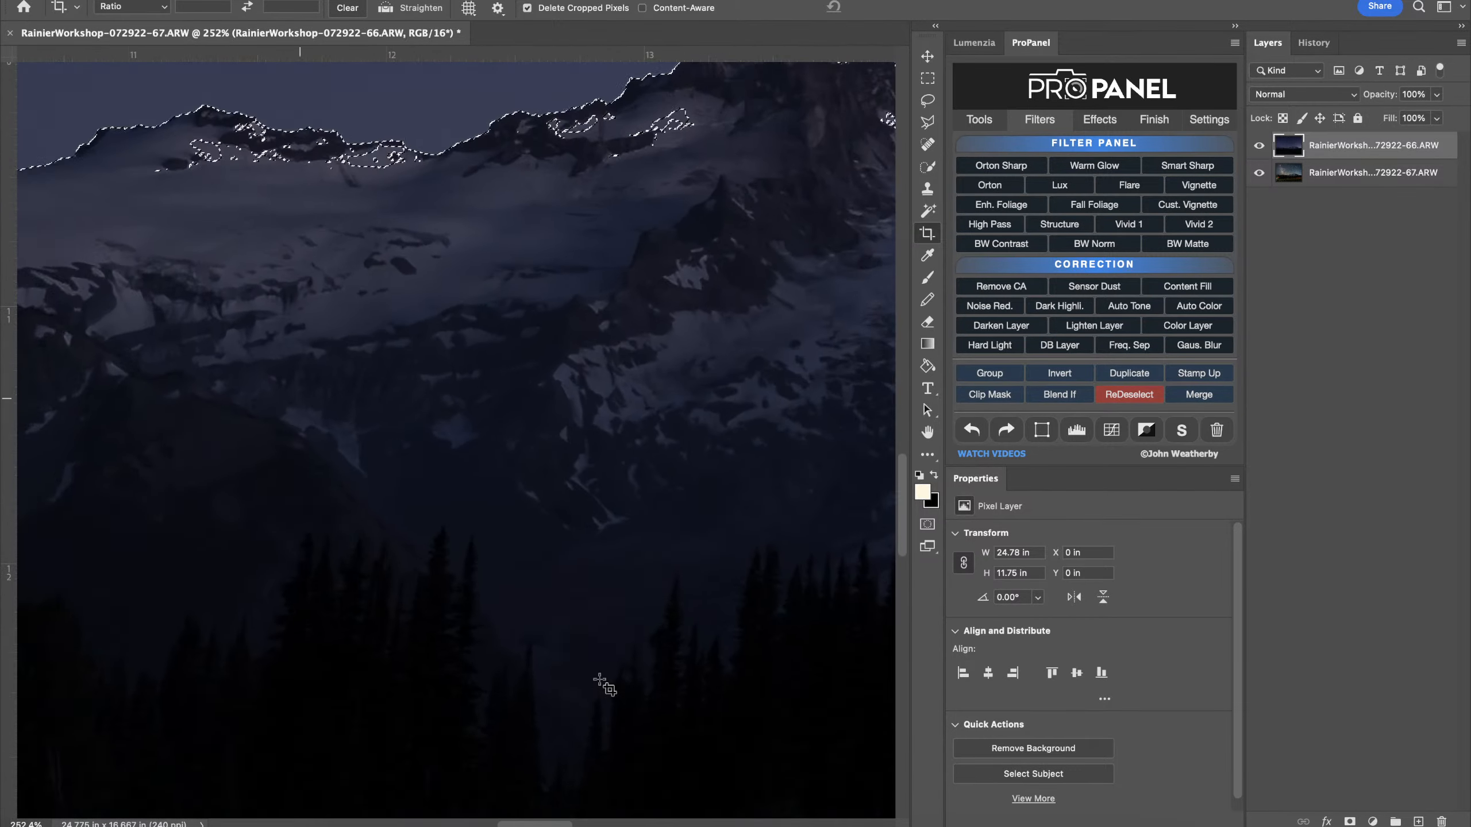
pyautogui.scroll(5, 721, 258)
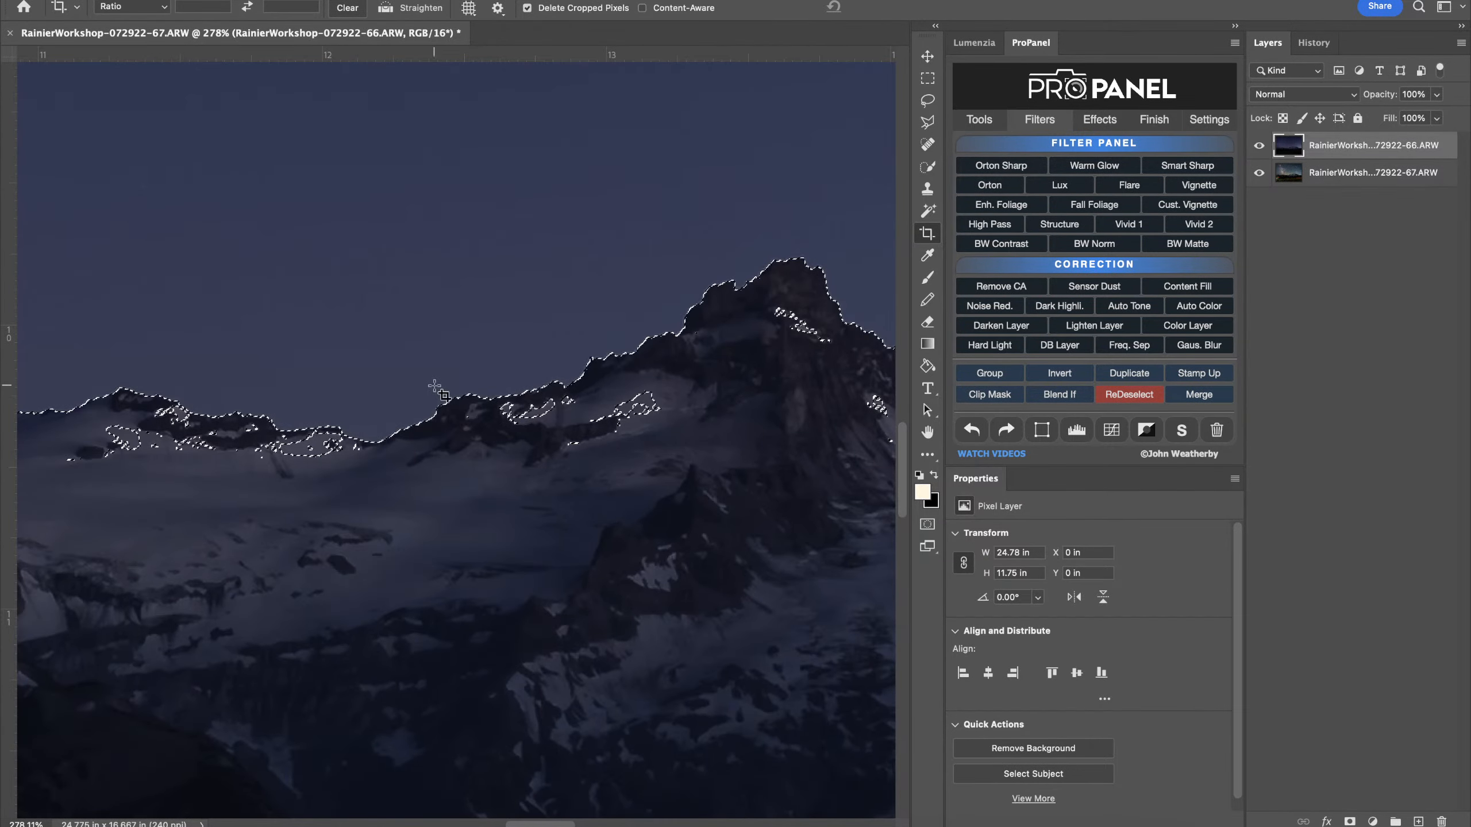
pyautogui.press('super+d')
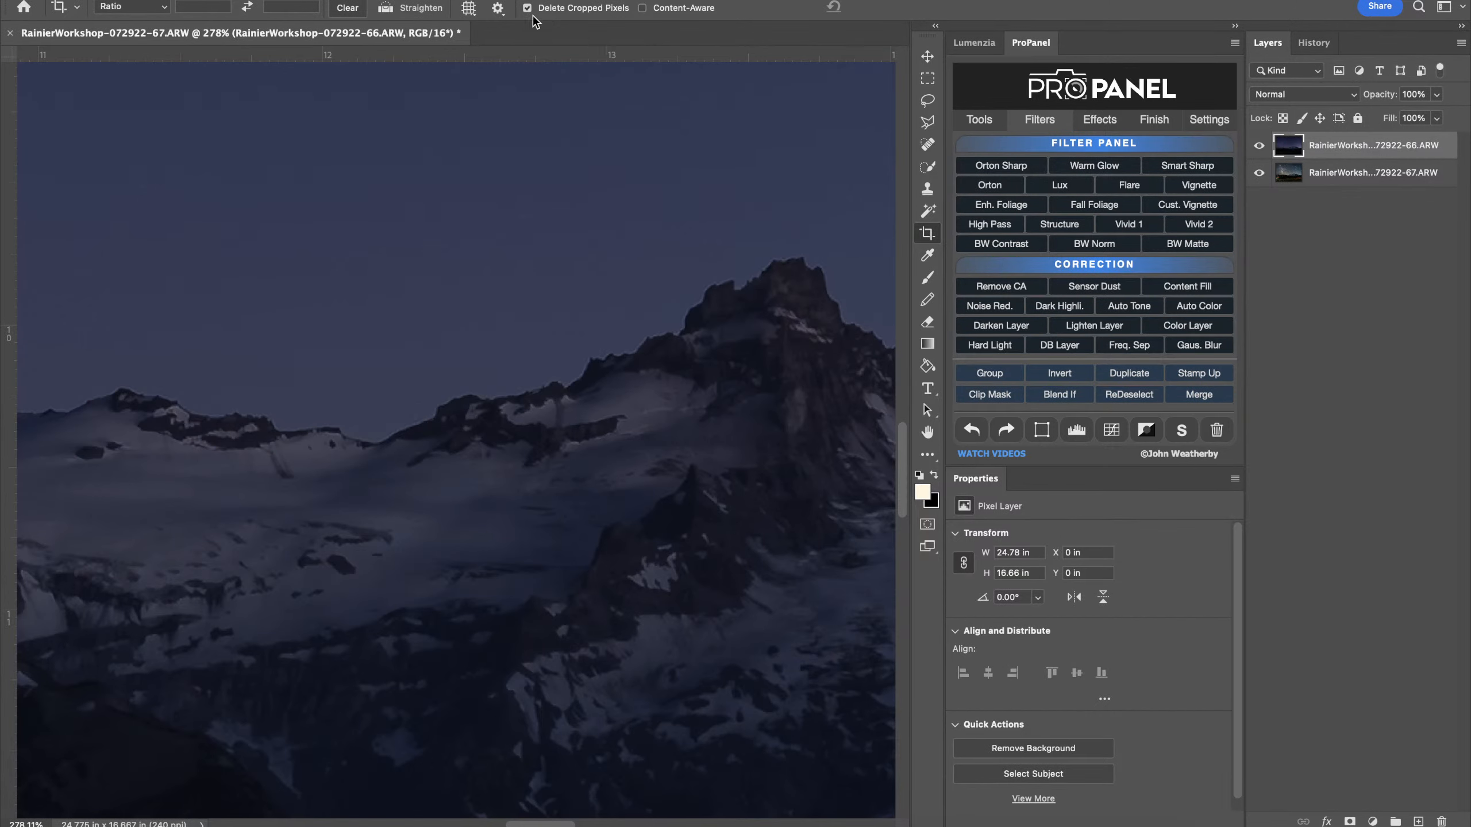
pyautogui.click(348, 3)
pyautogui.click(428, 162)
pyautogui.click(777, 294)
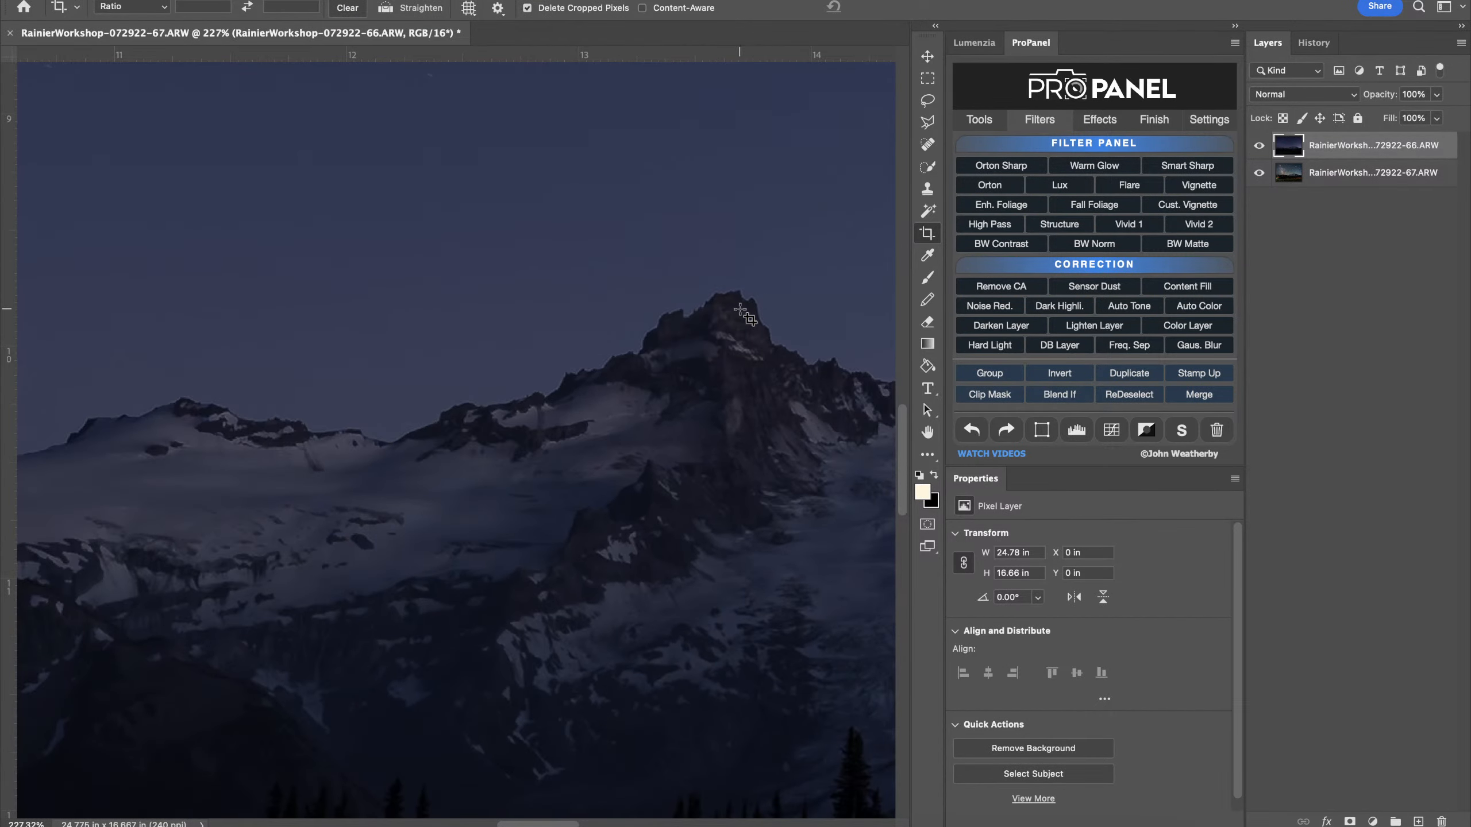
pyautogui.scroll(-6, 637, 371)
pyautogui.scroll(-3, 637, 371)
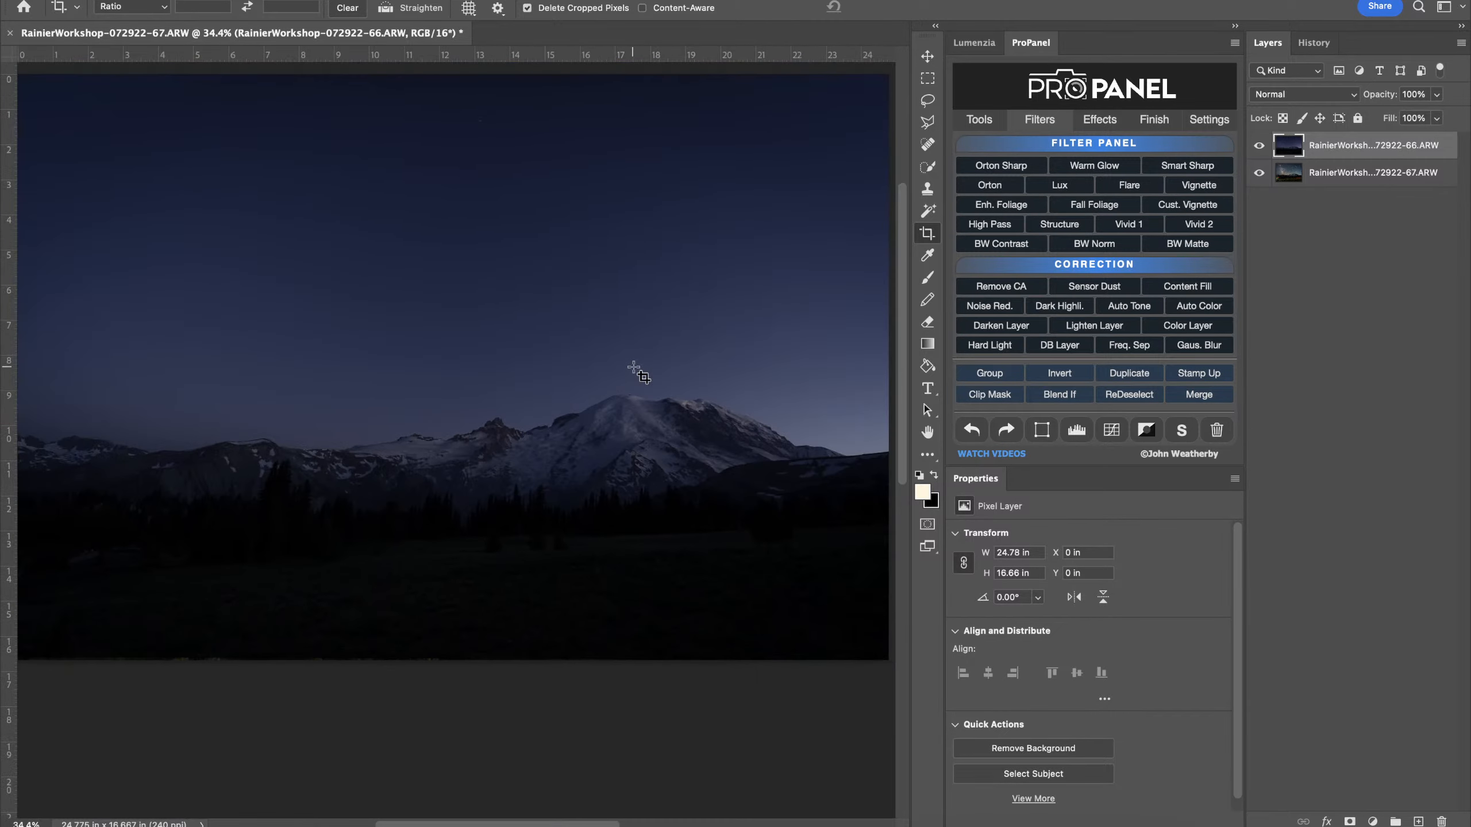
pyautogui.scroll(3, 637, 371)
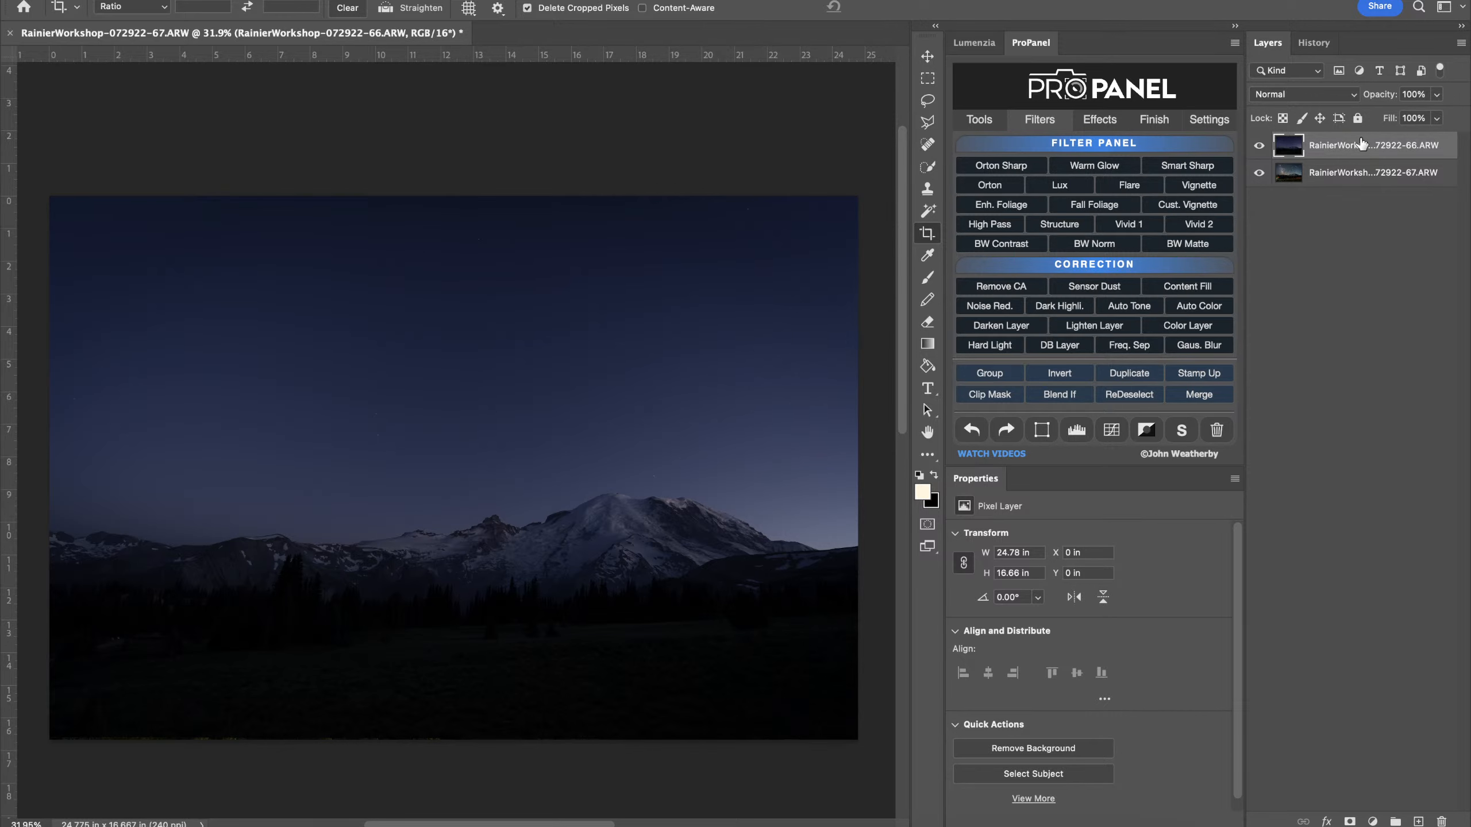
# Try a Camera Raw adjustment on a duplicate of the blue hour layer with Temperature -33, Exposure +1.40 and Contrast +100
pyautogui.click(964, 43)
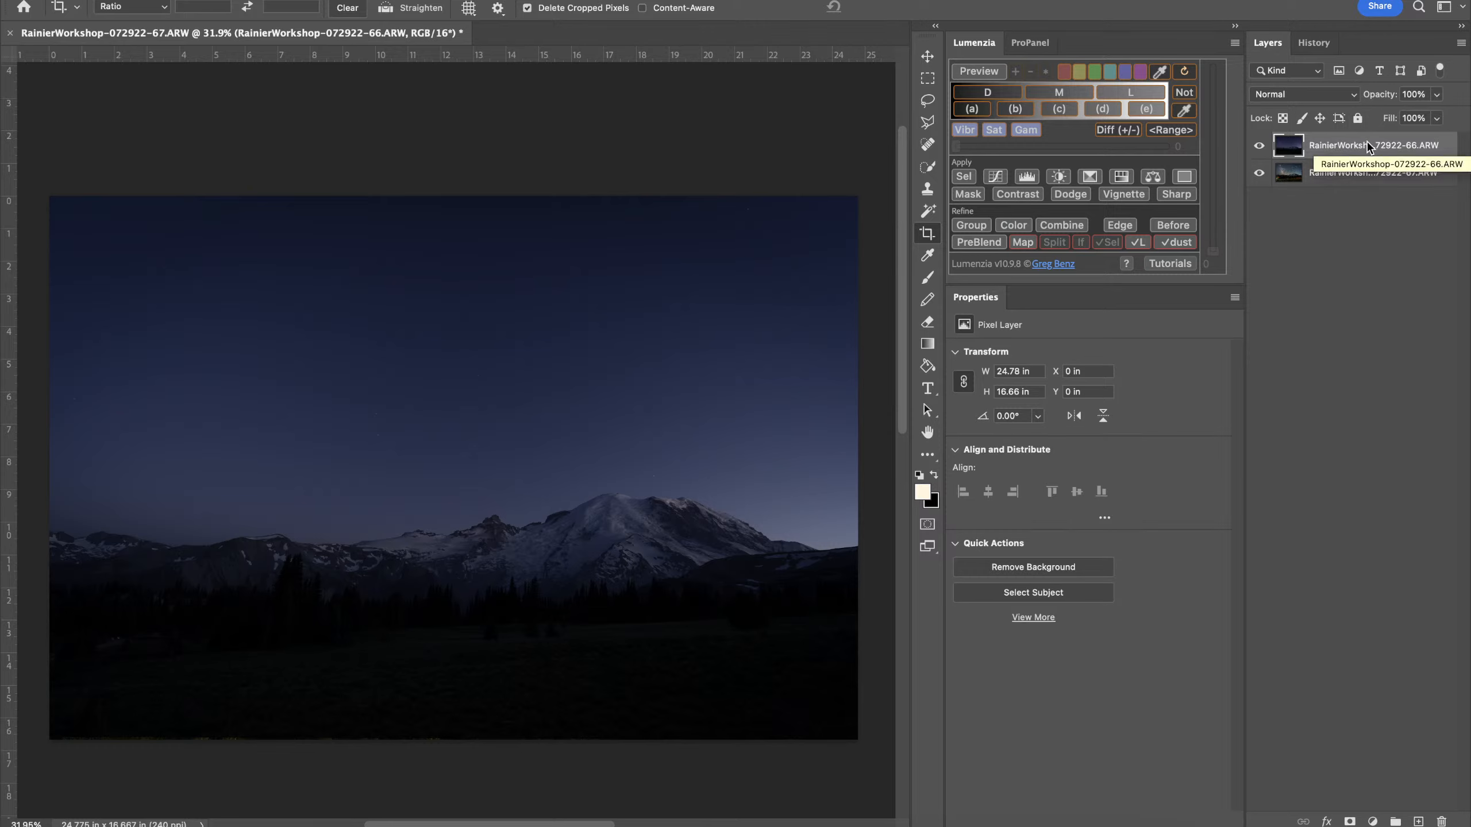
pyautogui.press('super+j')
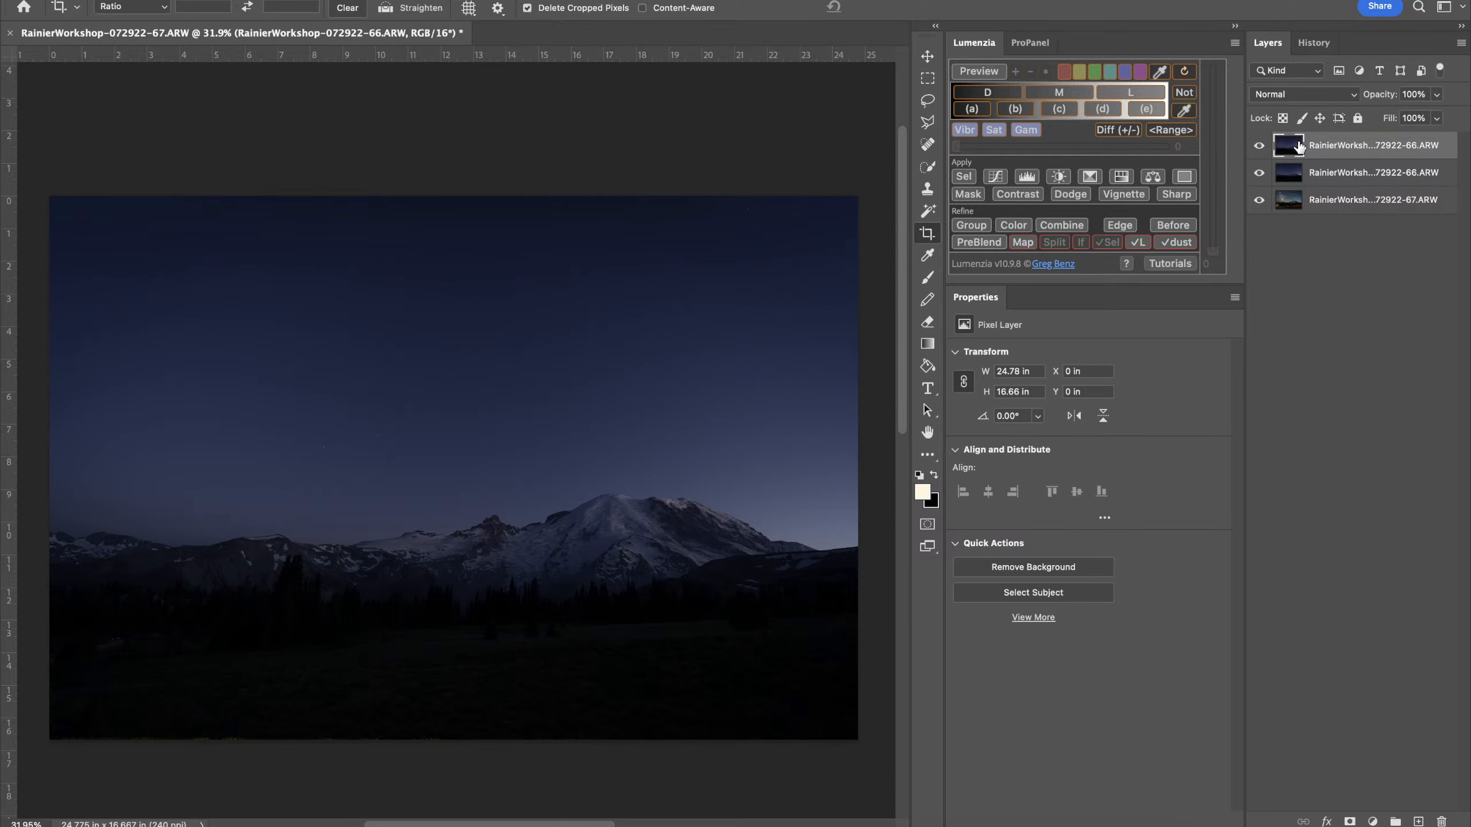
pyautogui.press('super+shift+a')
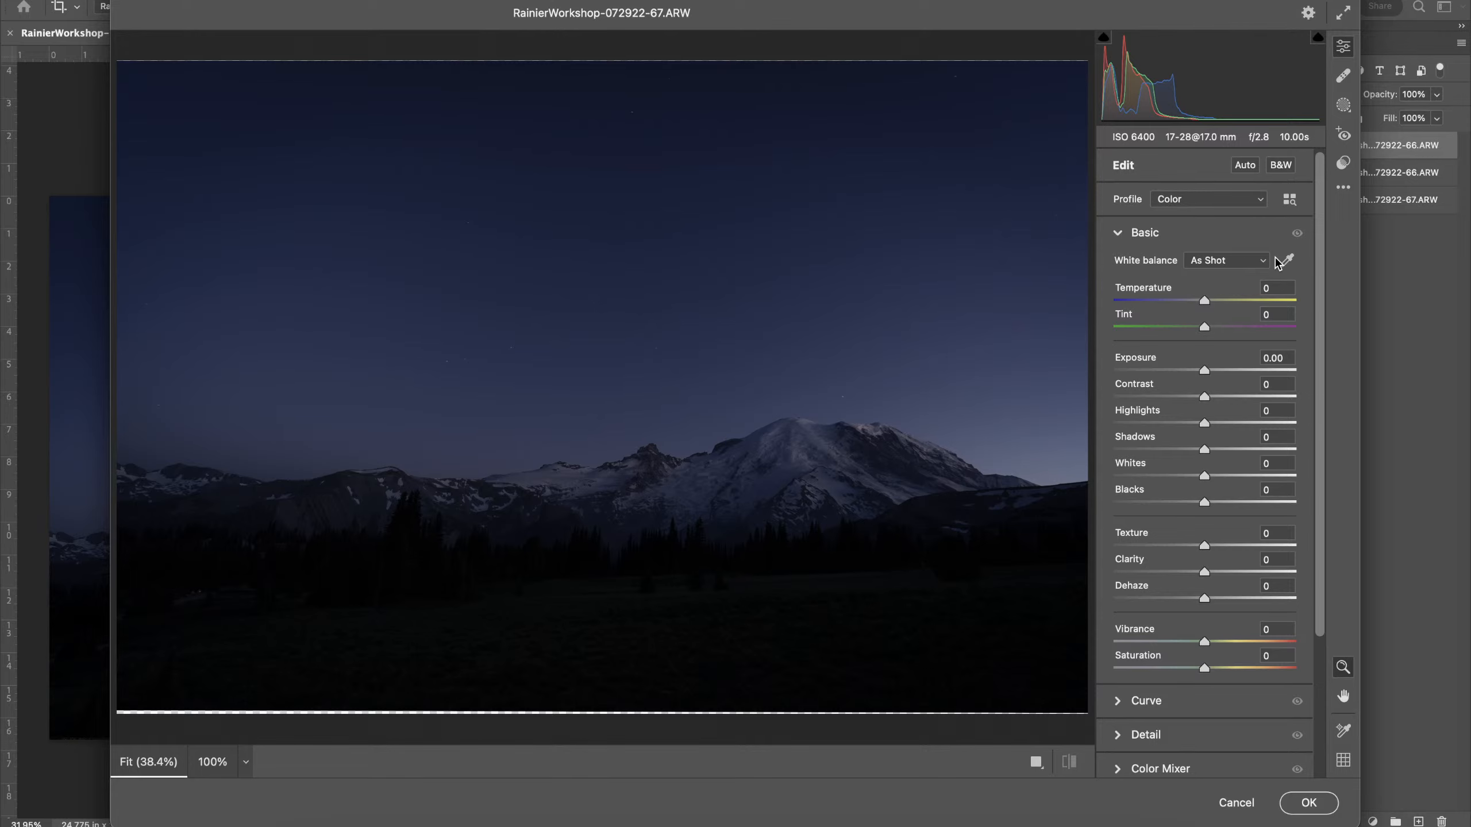
pyautogui.click(1151, 300)
pyautogui.moveTo(1151, 301); pyautogui.dragTo(1174, 301)
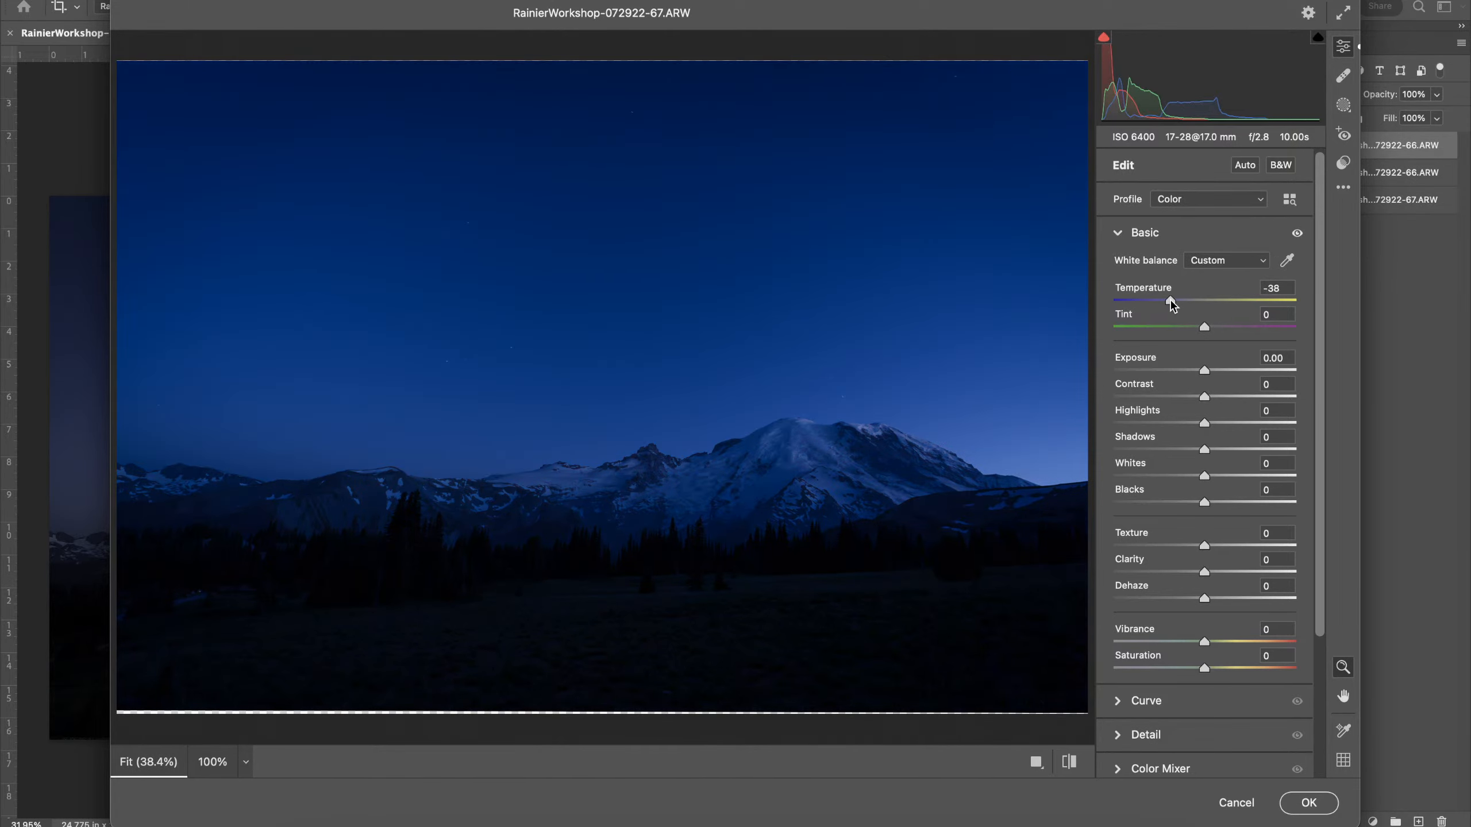
pyautogui.click(1229, 369)
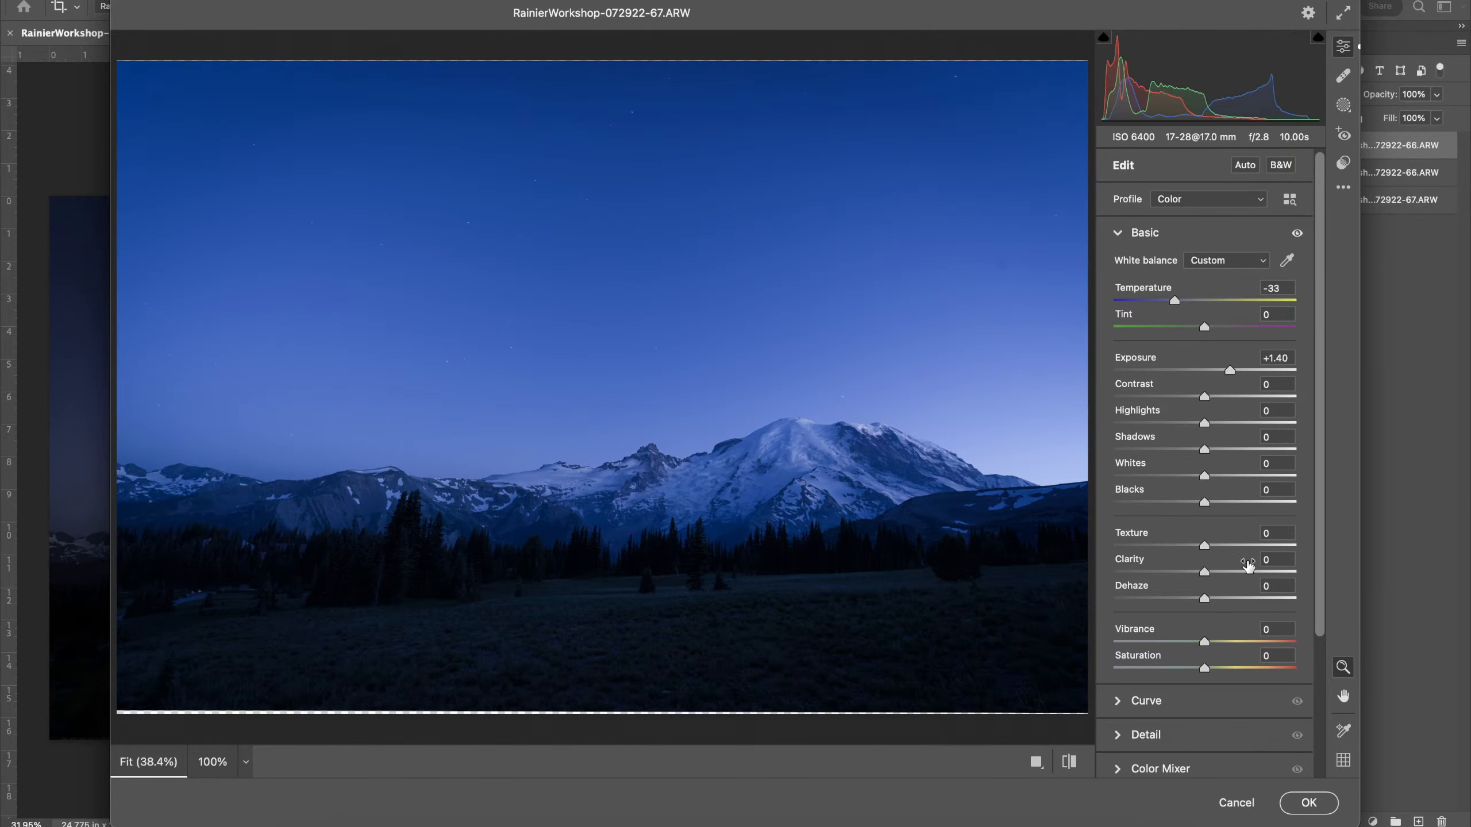
pyautogui.moveTo(1231, 397); pyautogui.dragTo(1309, 400)
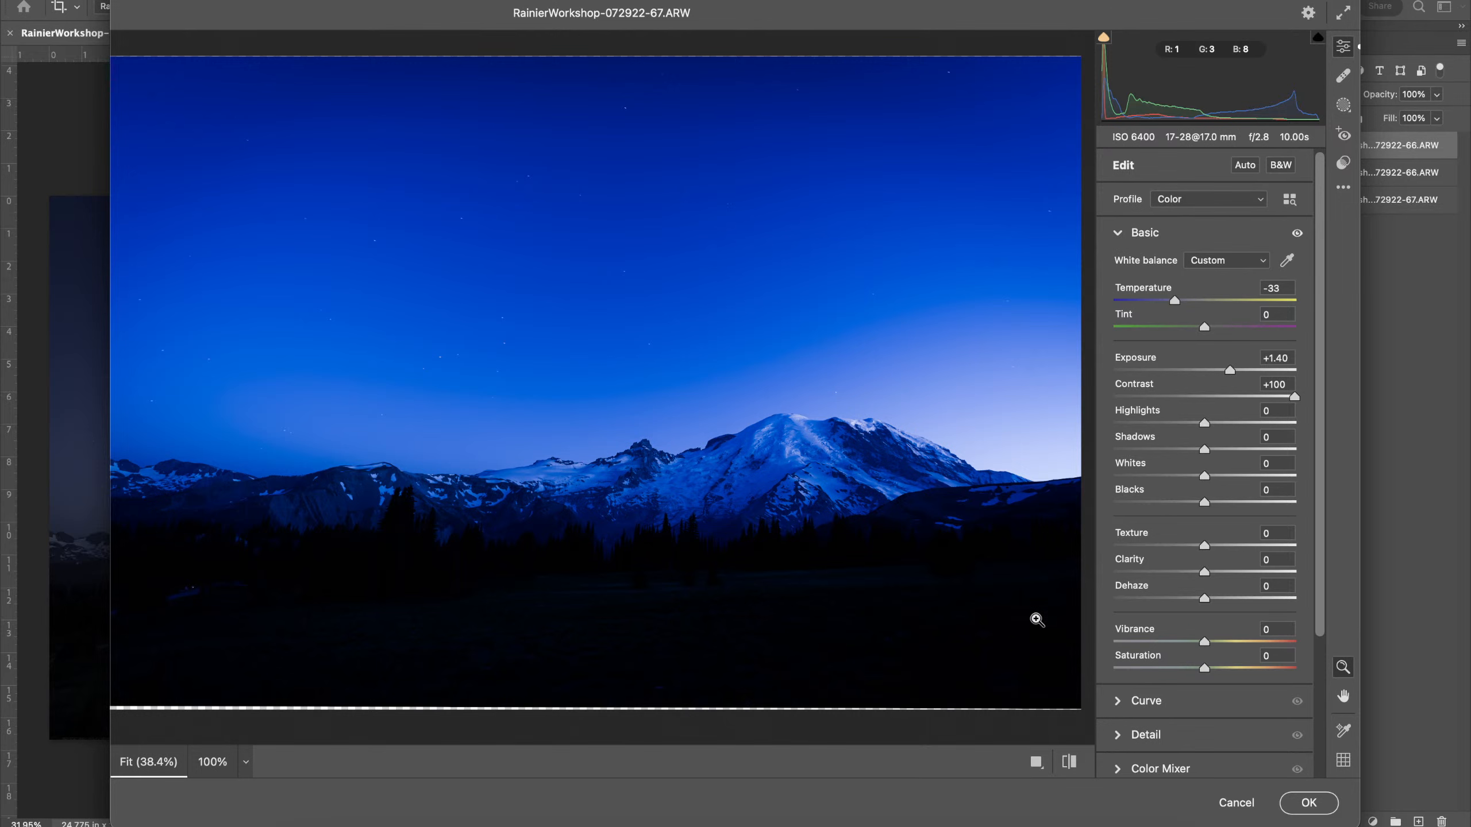
pyautogui.click(1253, 809)
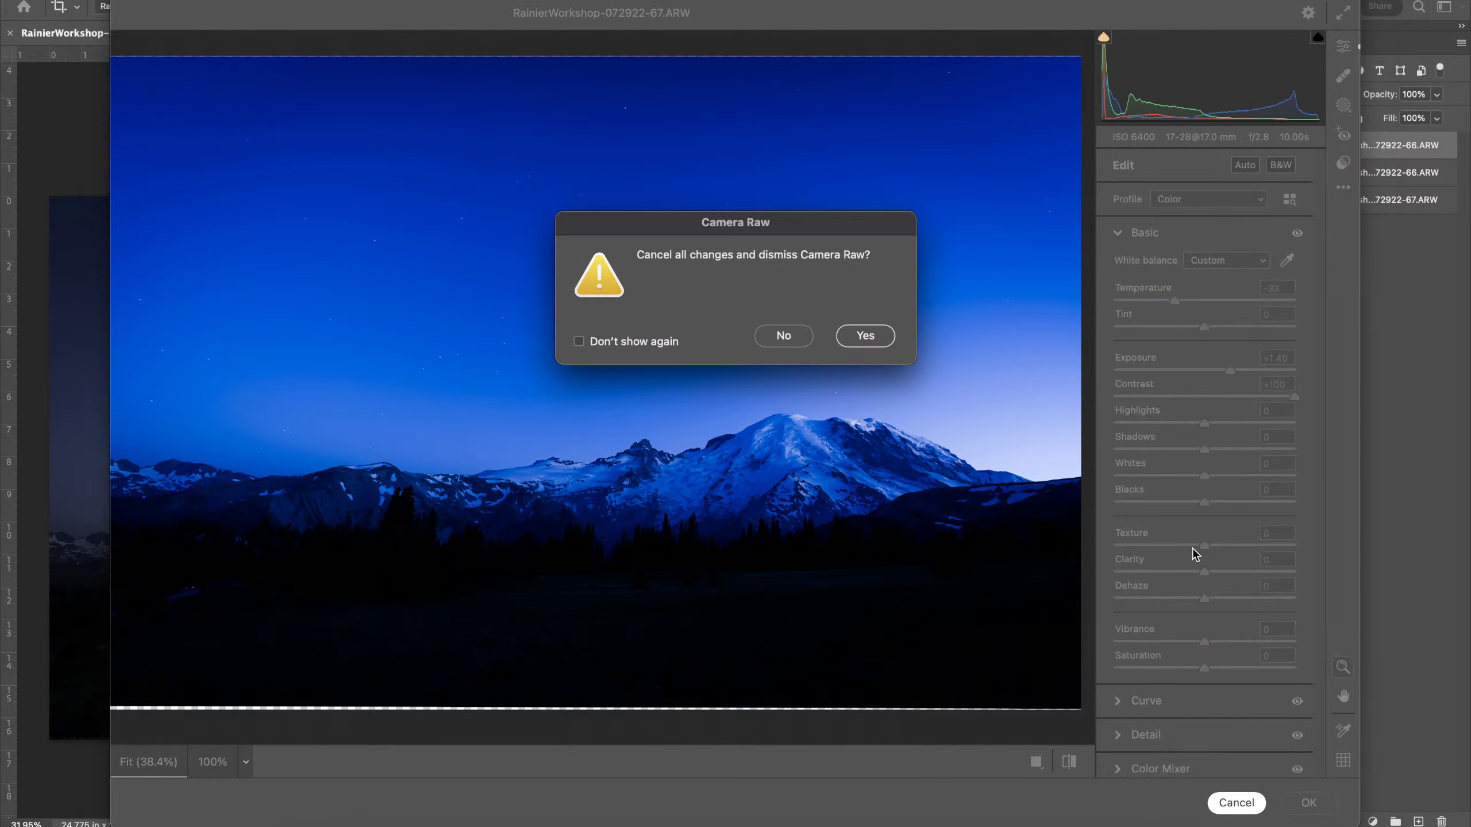
pyautogui.click(858, 336)
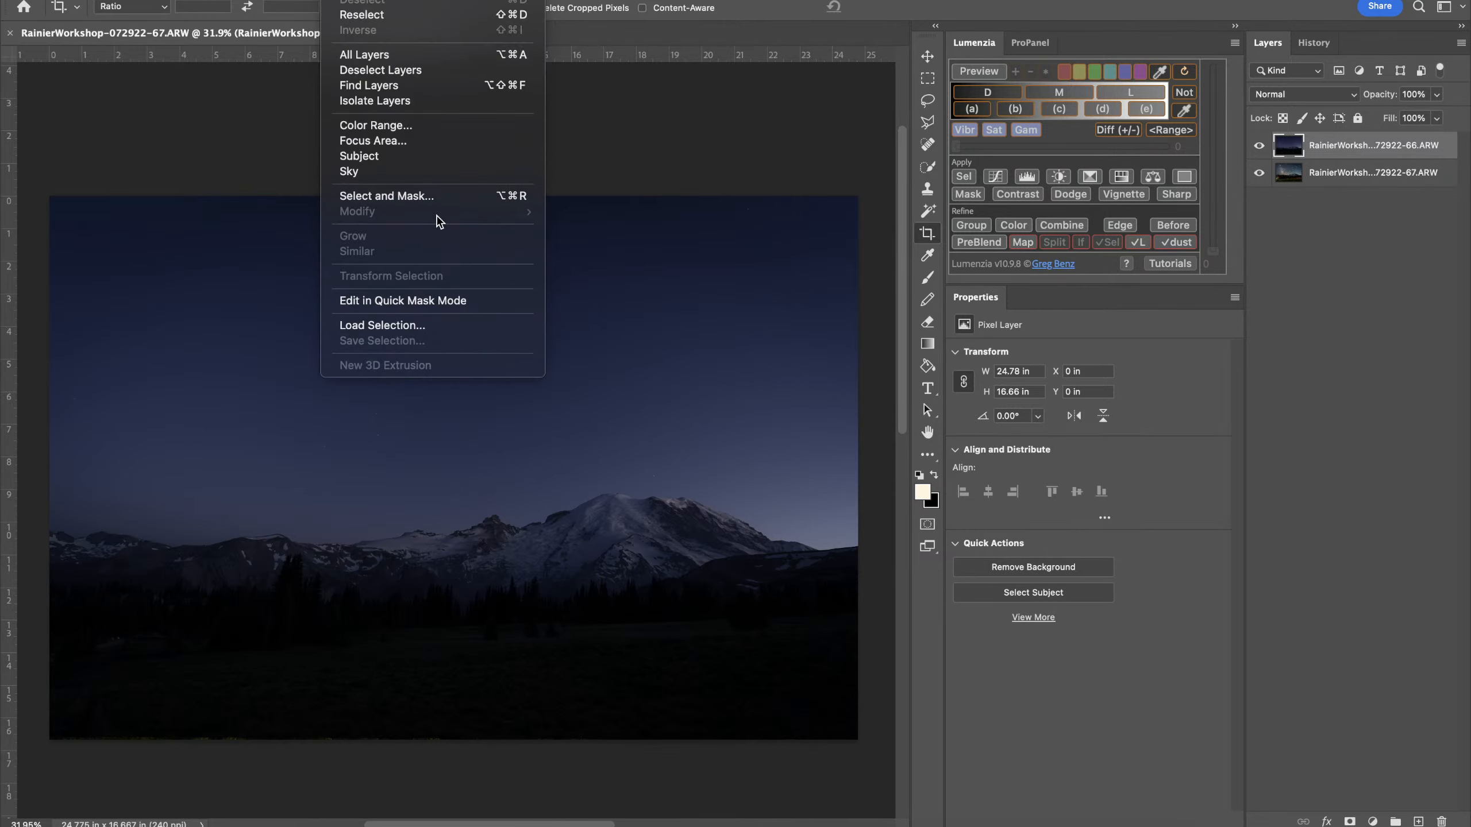
# Discard the sky selection made from the blue hour layer, hide that layer and select the sky on the Milky Way layer
pyautogui.click(399, 171)
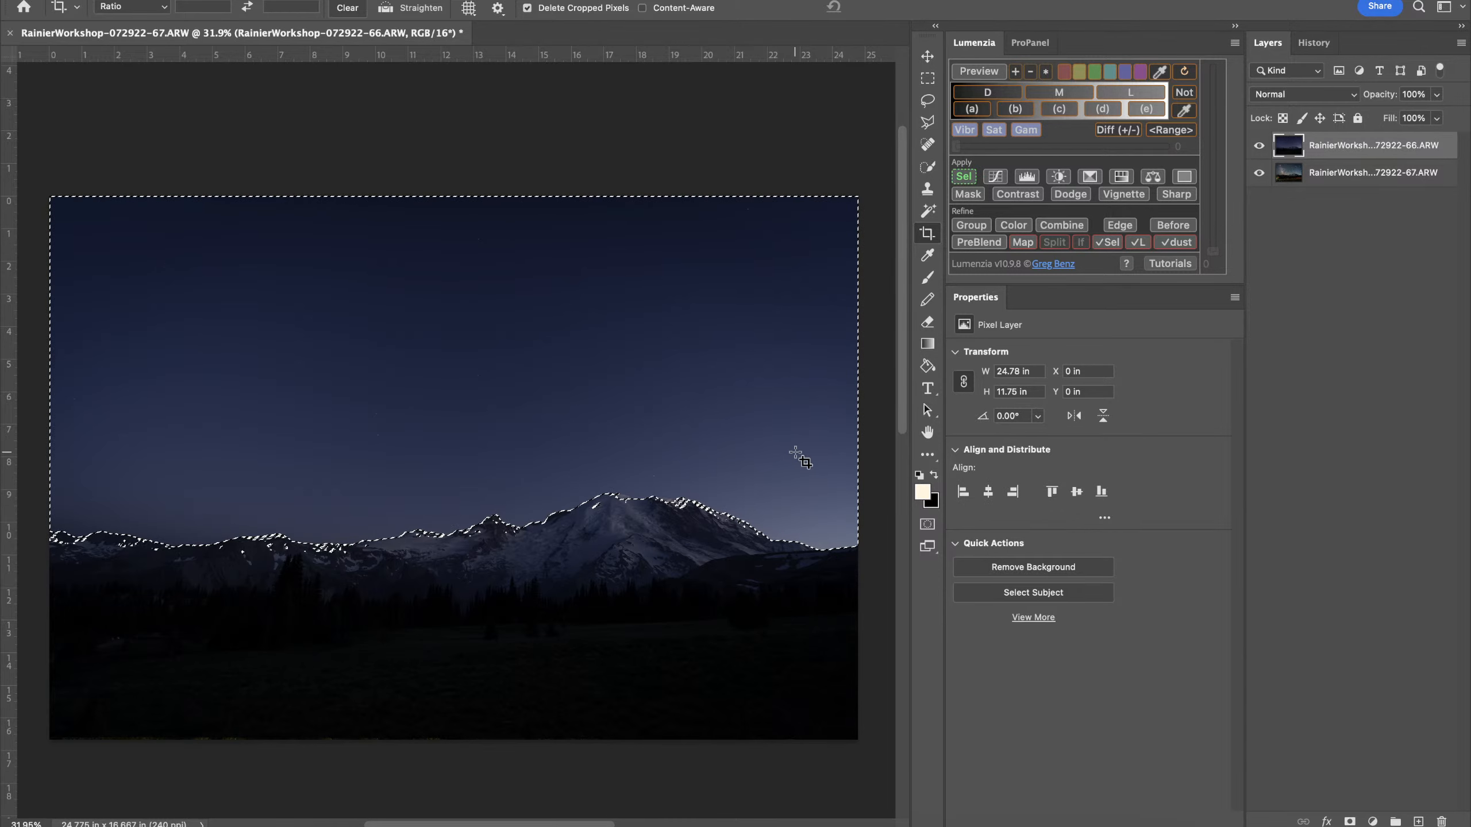
pyautogui.hotkey('ctrl', 'd')
pyautogui.click(1259, 144)
pyautogui.click(1321, 175)
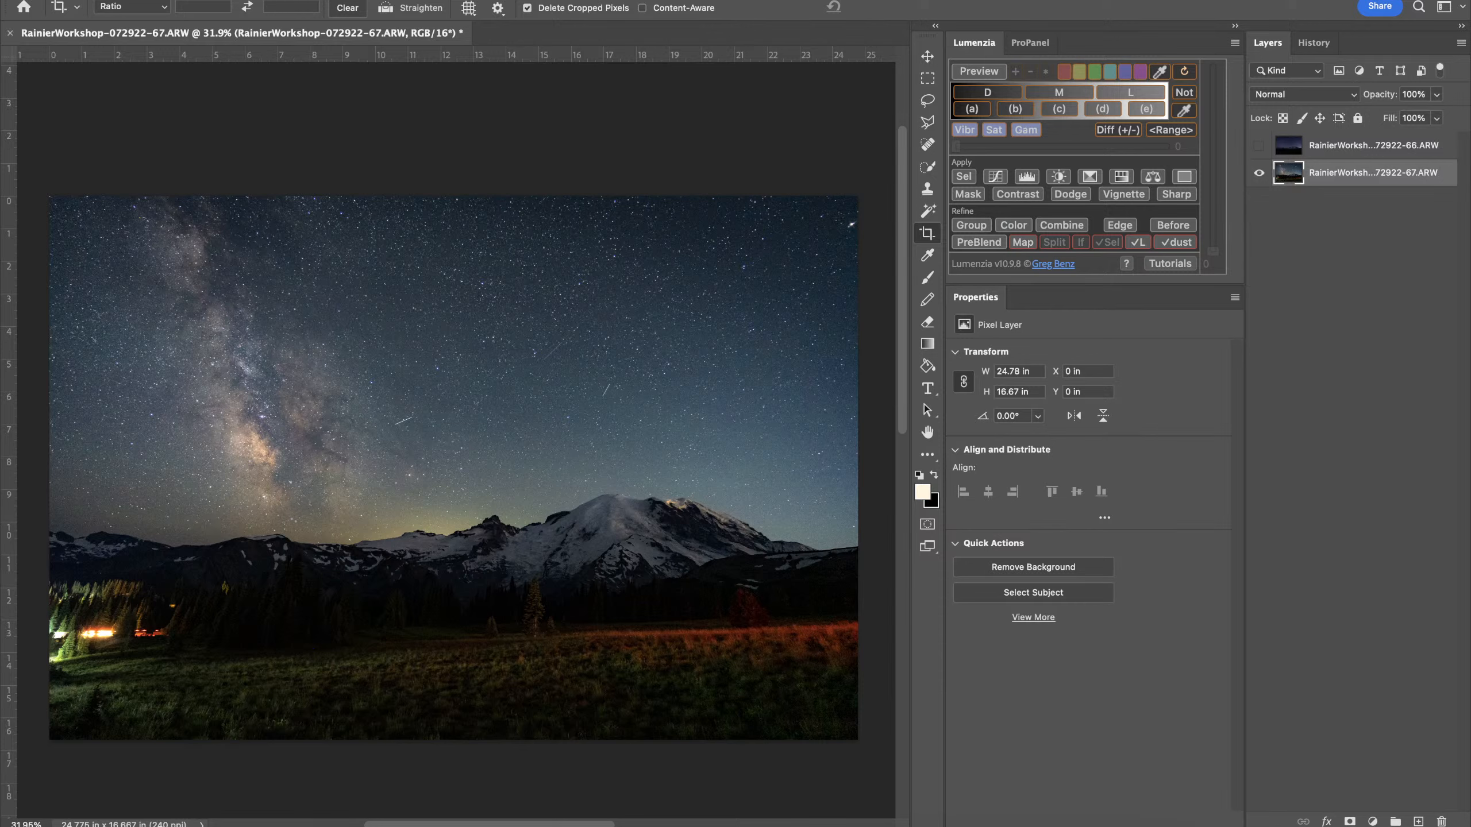
pyautogui.click(412, 176)
# Show the blue hour layer, add a layer mask to it from the sky selection and invert the mask
pyautogui.click(1332, 155)
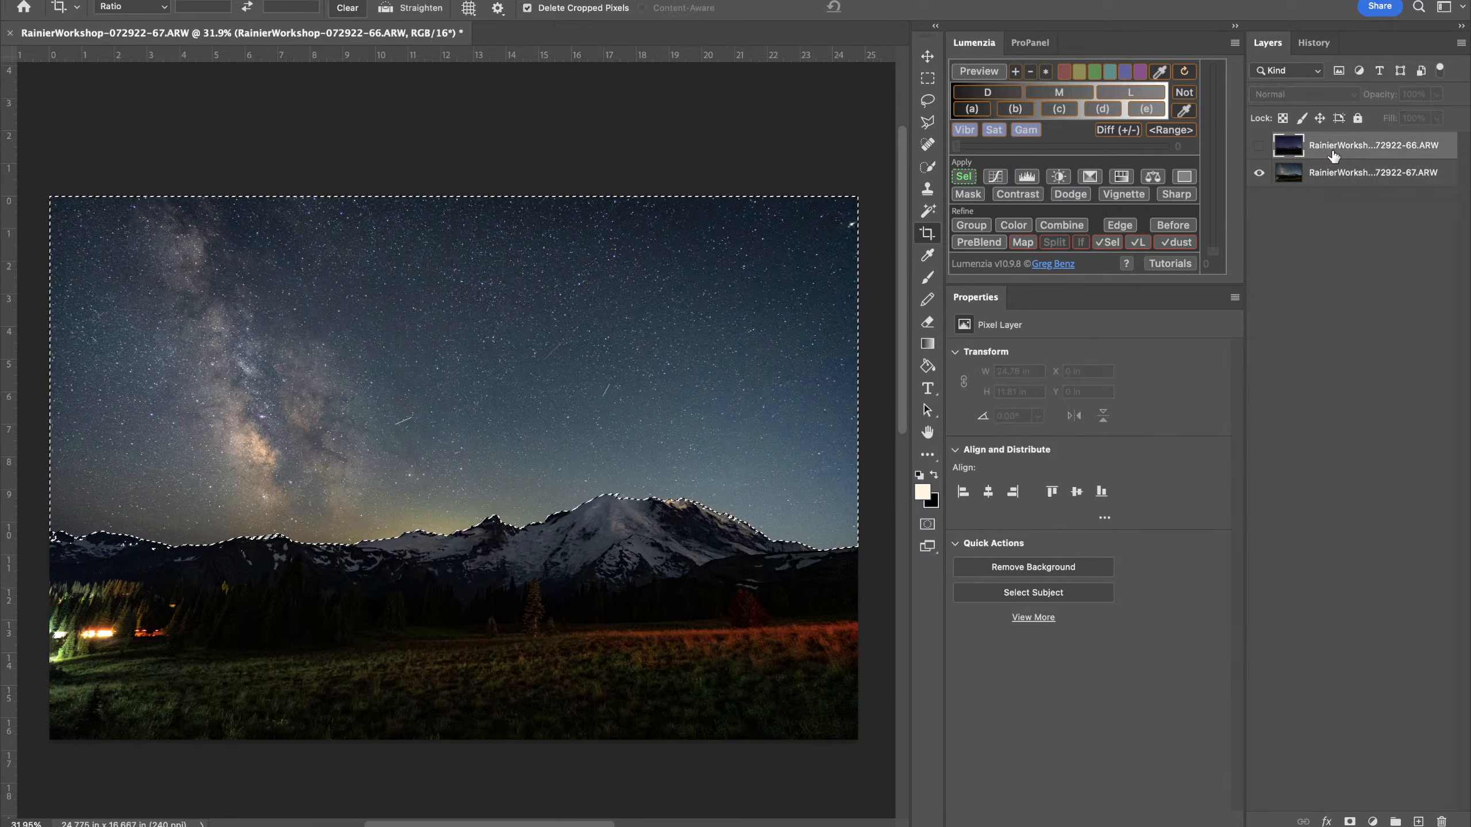
pyautogui.click(1258, 146)
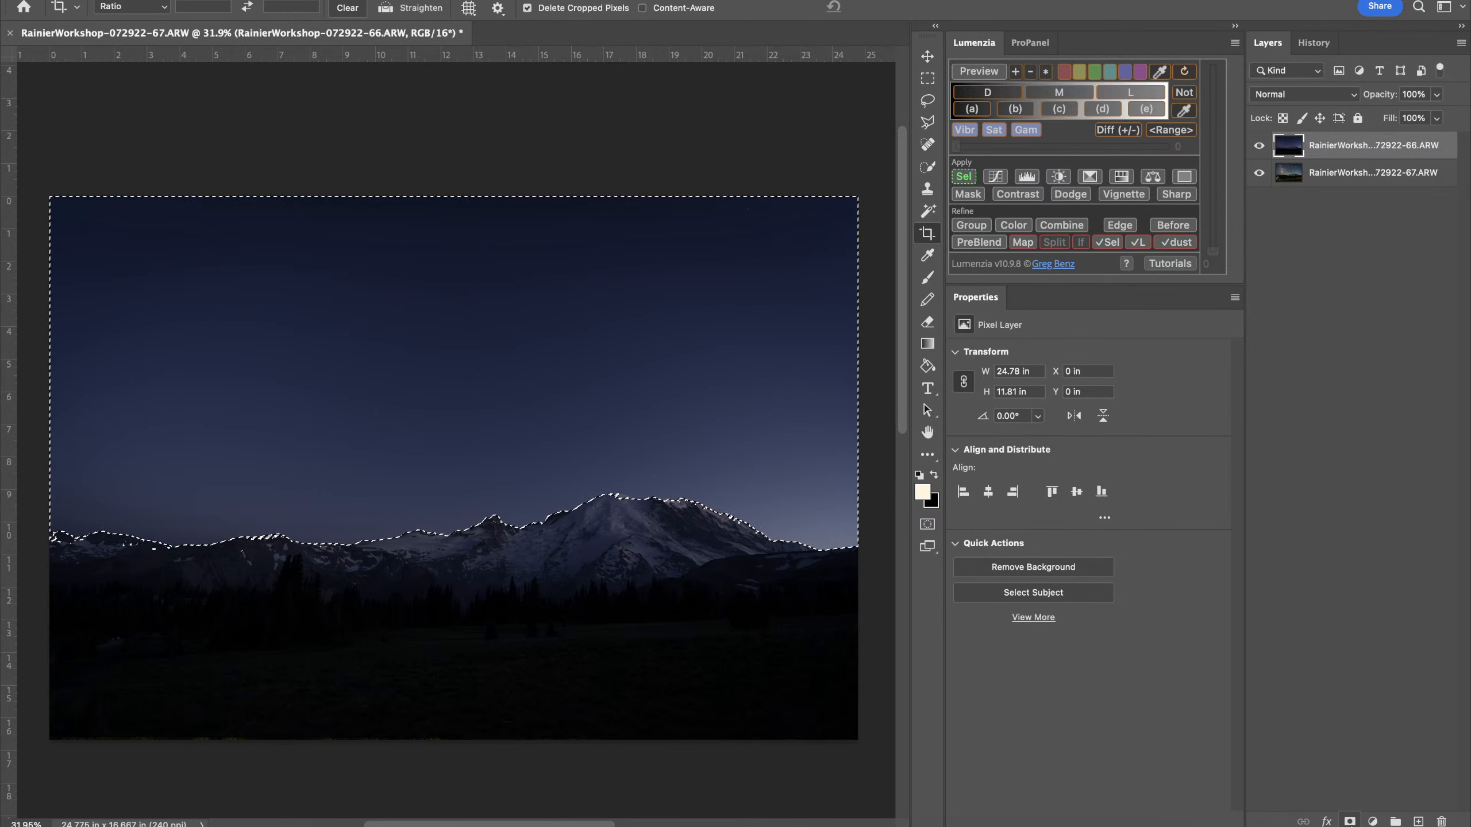
pyautogui.click(1349, 822)
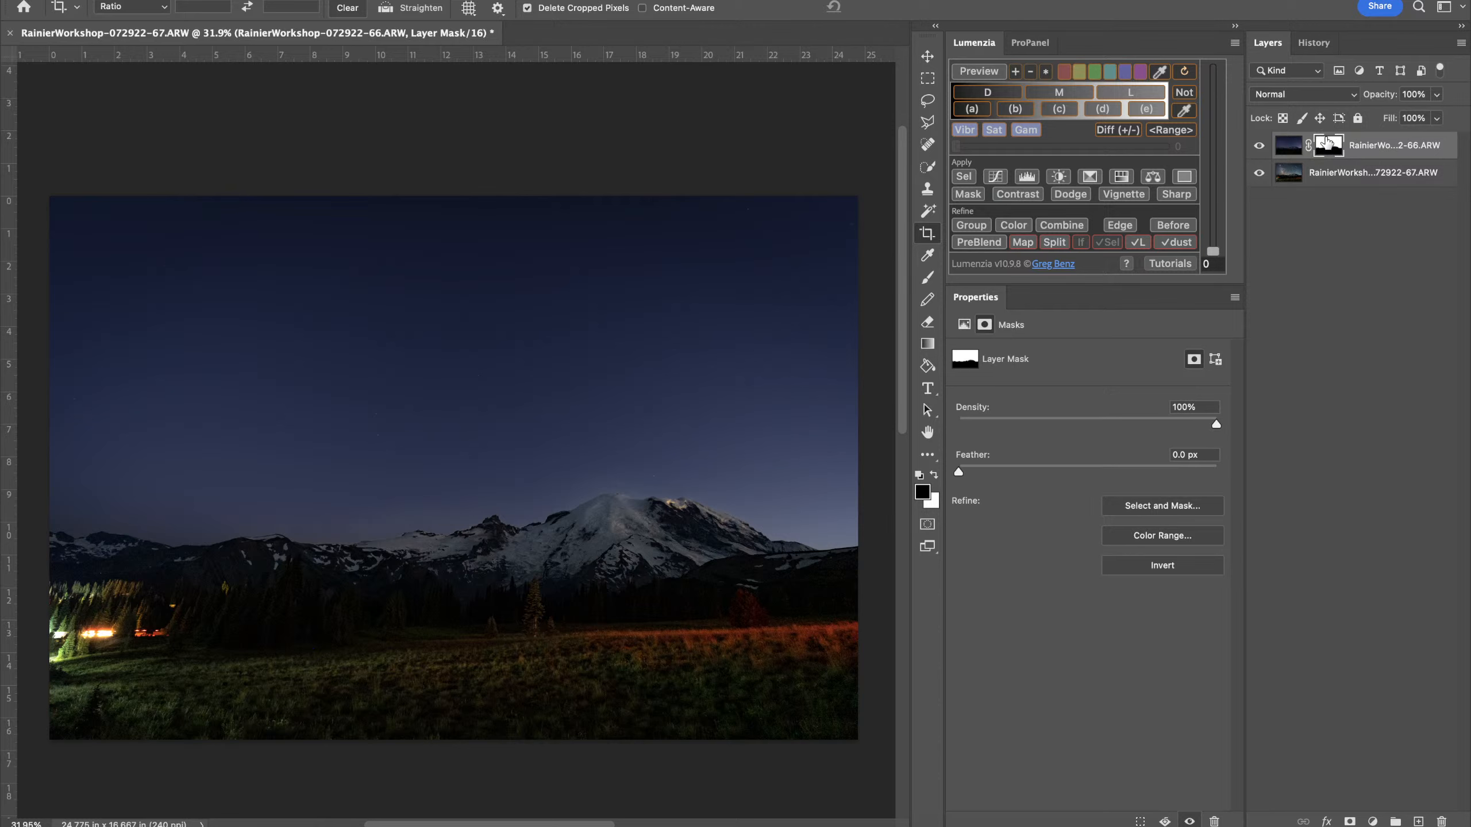
pyautogui.press('super+i')
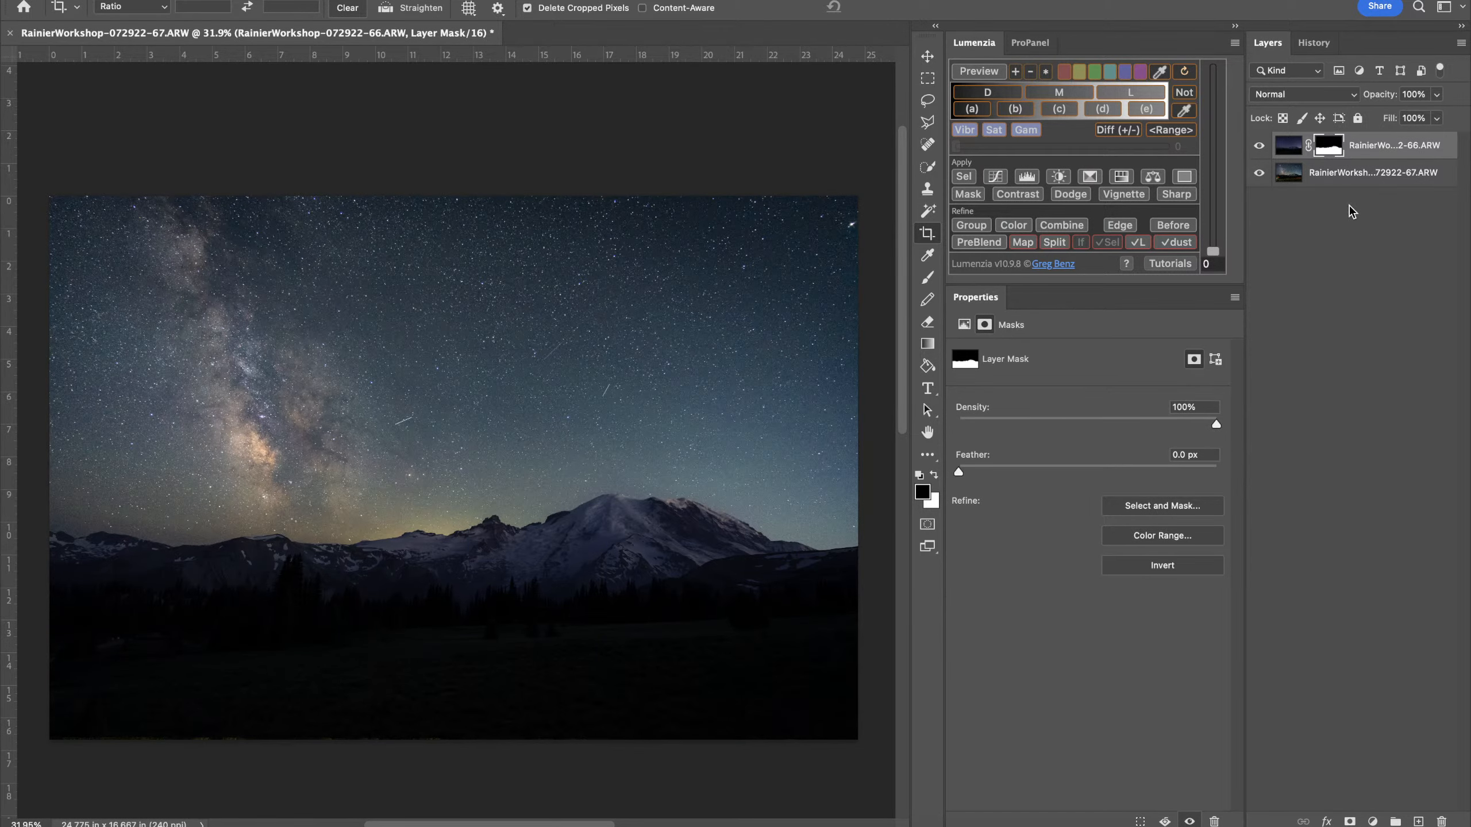
# Compare the blend with the blue hour mask and layer switched off and on, and view the mask on its own
pyautogui.keyDown('shift'); pyautogui.click(1335, 150); pyautogui.keyUp('shift')
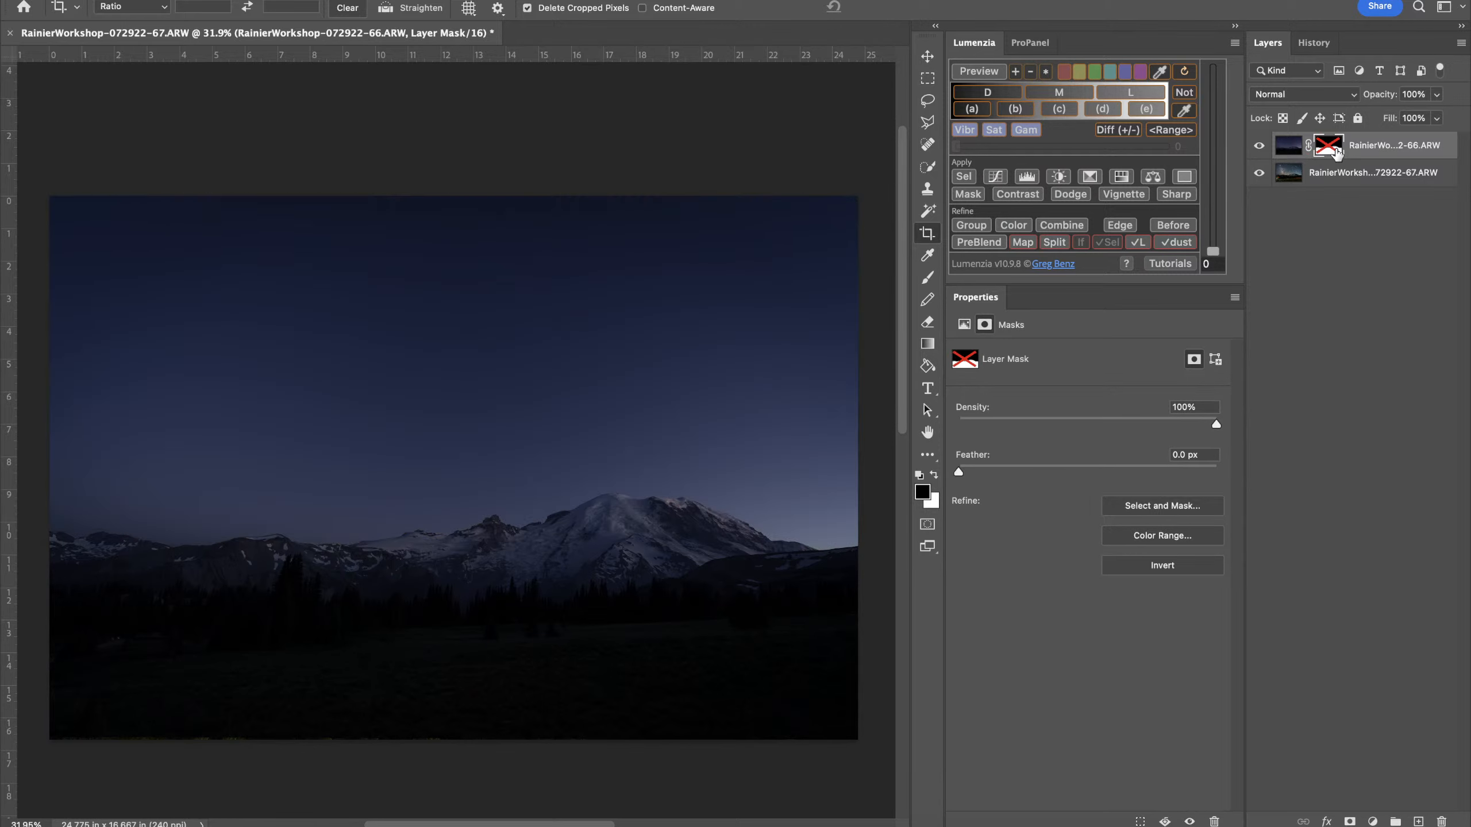
pyautogui.keyDown('shift'); pyautogui.click(1334, 150); pyautogui.keyUp('shift')
pyautogui.keyDown('shift'); pyautogui.click(1334, 150); pyautogui.keyUp('shift')
pyautogui.keyDown('shift'); pyautogui.click(1335, 149); pyautogui.keyUp('shift')
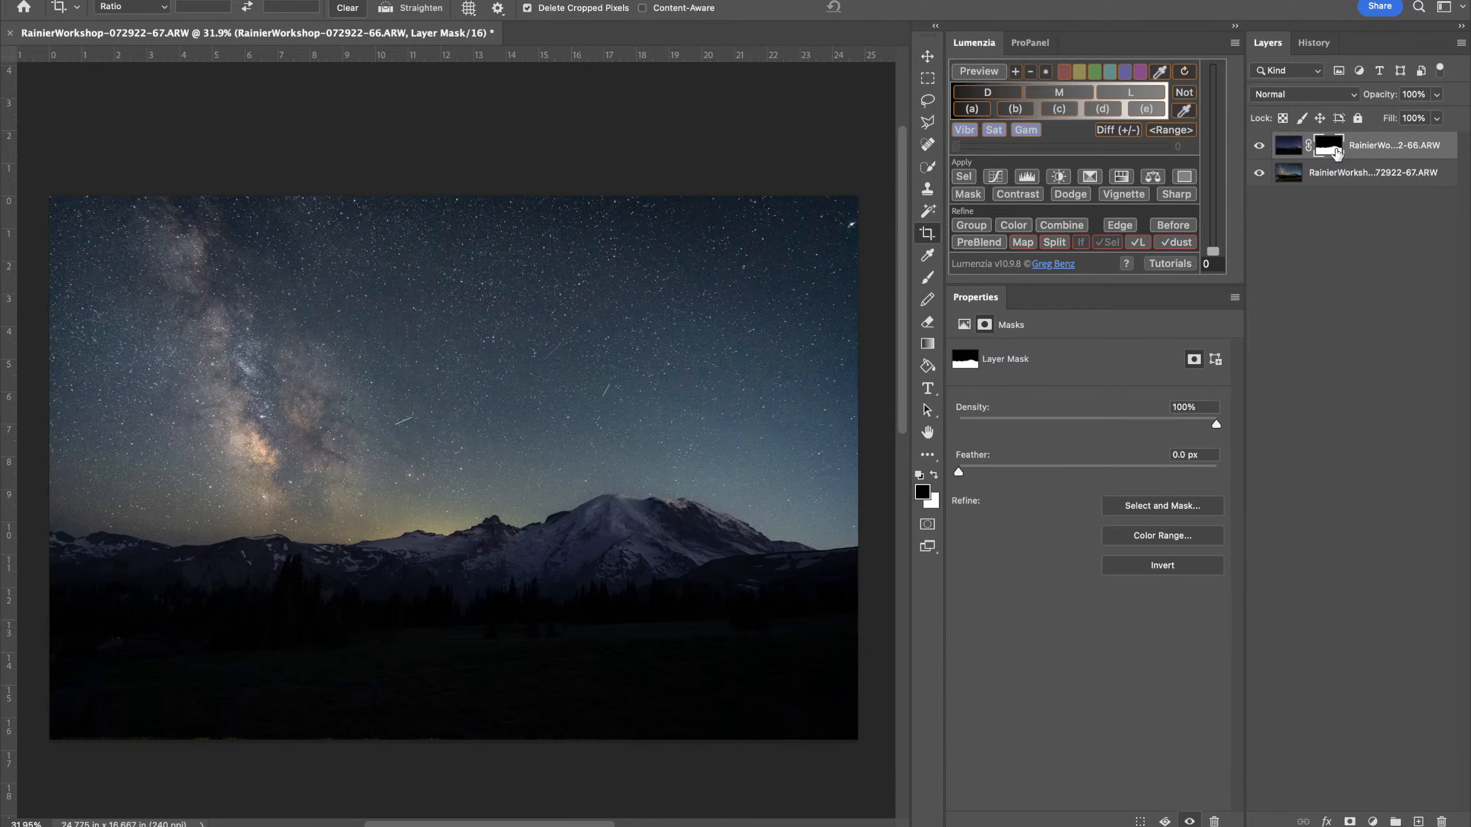
pyautogui.keyDown('alt'); pyautogui.click(1335, 149); pyautogui.keyUp('alt')
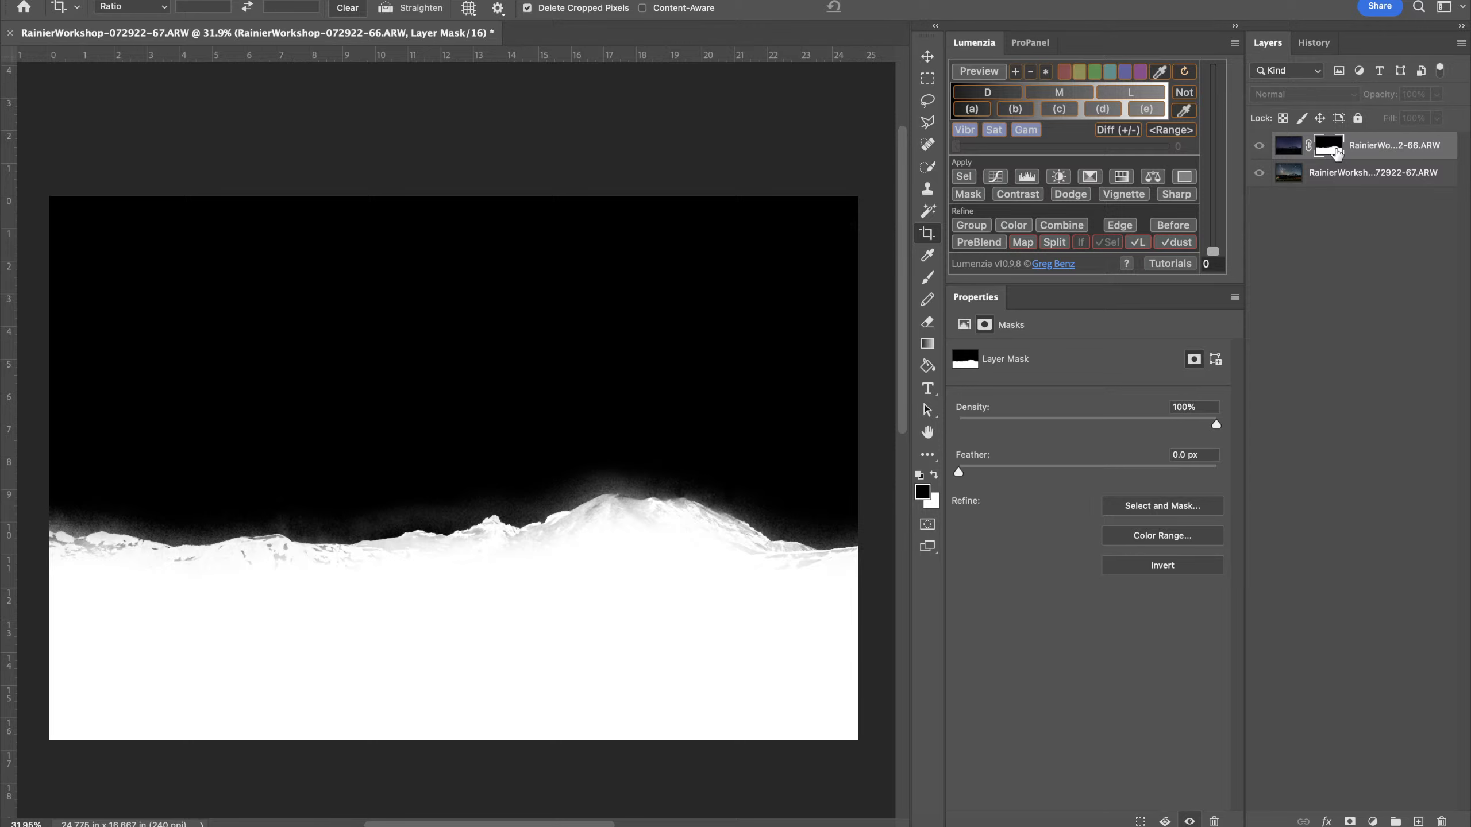
pyautogui.keyDown('alt'); pyautogui.click(1335, 150); pyautogui.keyUp('alt')
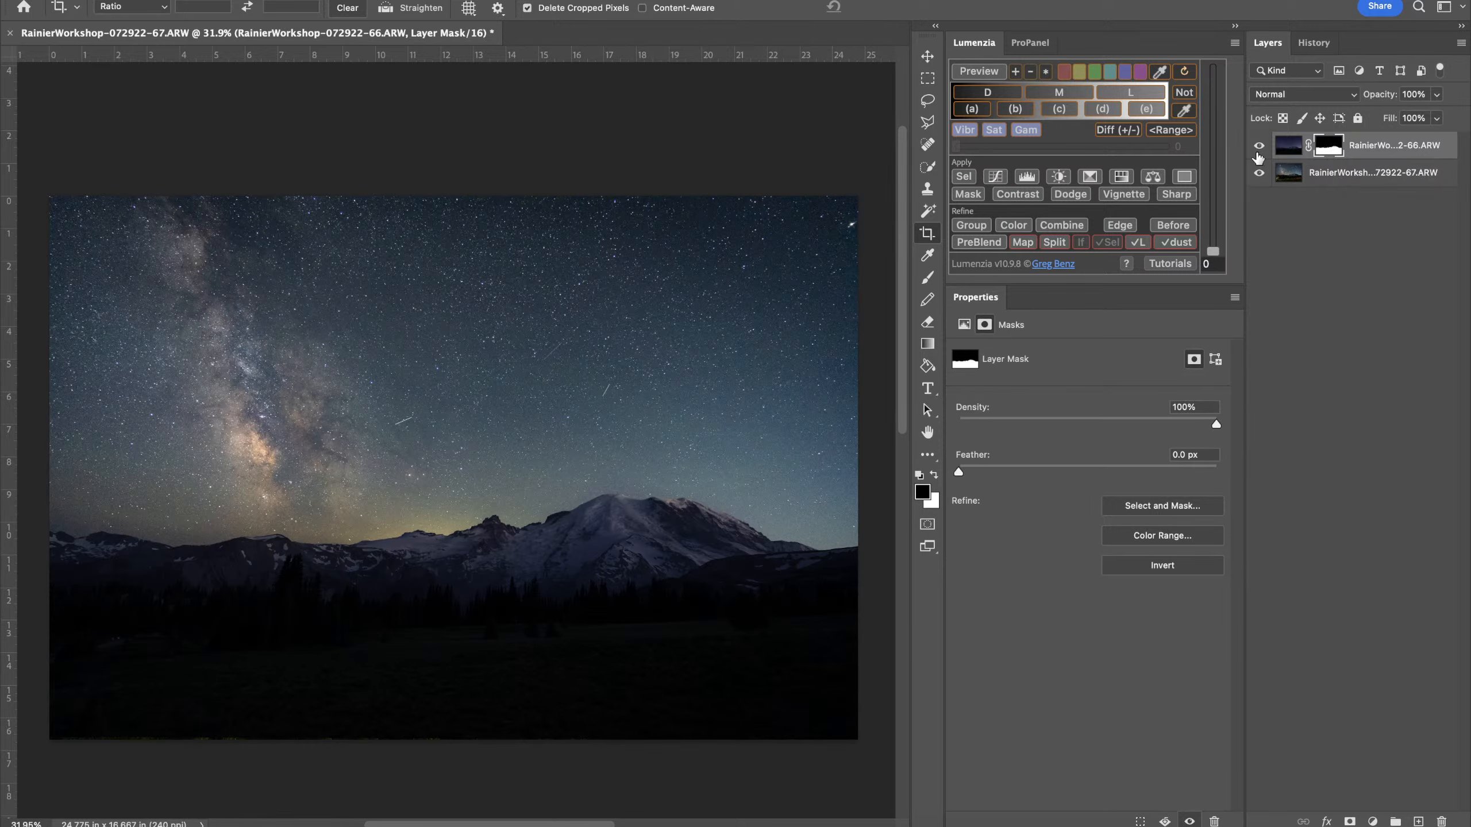
pyautogui.click(1259, 149)
pyautogui.click(1259, 150)
# Examine the mask edge up close along the whole ridgeline, from the Milky Way side to the main peak's far slope
pyautogui.press('super+plus')
pyautogui.press('super+plus')
pyautogui.press('super+plus')
pyautogui.scroll(5, 711, 508)
pyautogui.hscroll(-3, 711, 509)
pyautogui.scroll(-3, 711, 509)
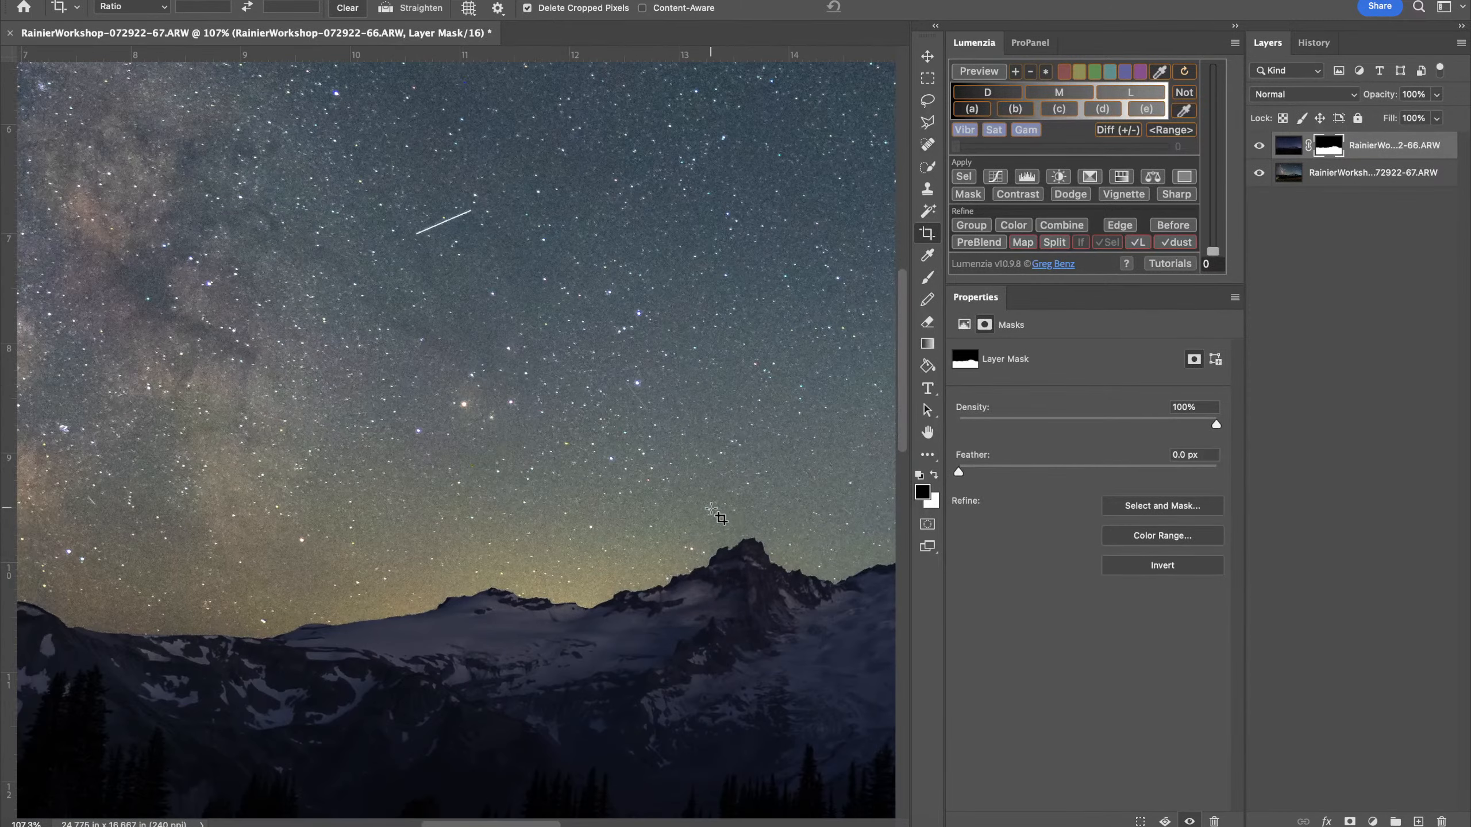
pyautogui.scroll(5, 711, 508)
pyautogui.hscroll(-4, 711, 508)
pyautogui.scroll(-1, 711, 508)
pyautogui.scroll(-5, 718, 515)
pyautogui.hscroll(-10, 718, 516)
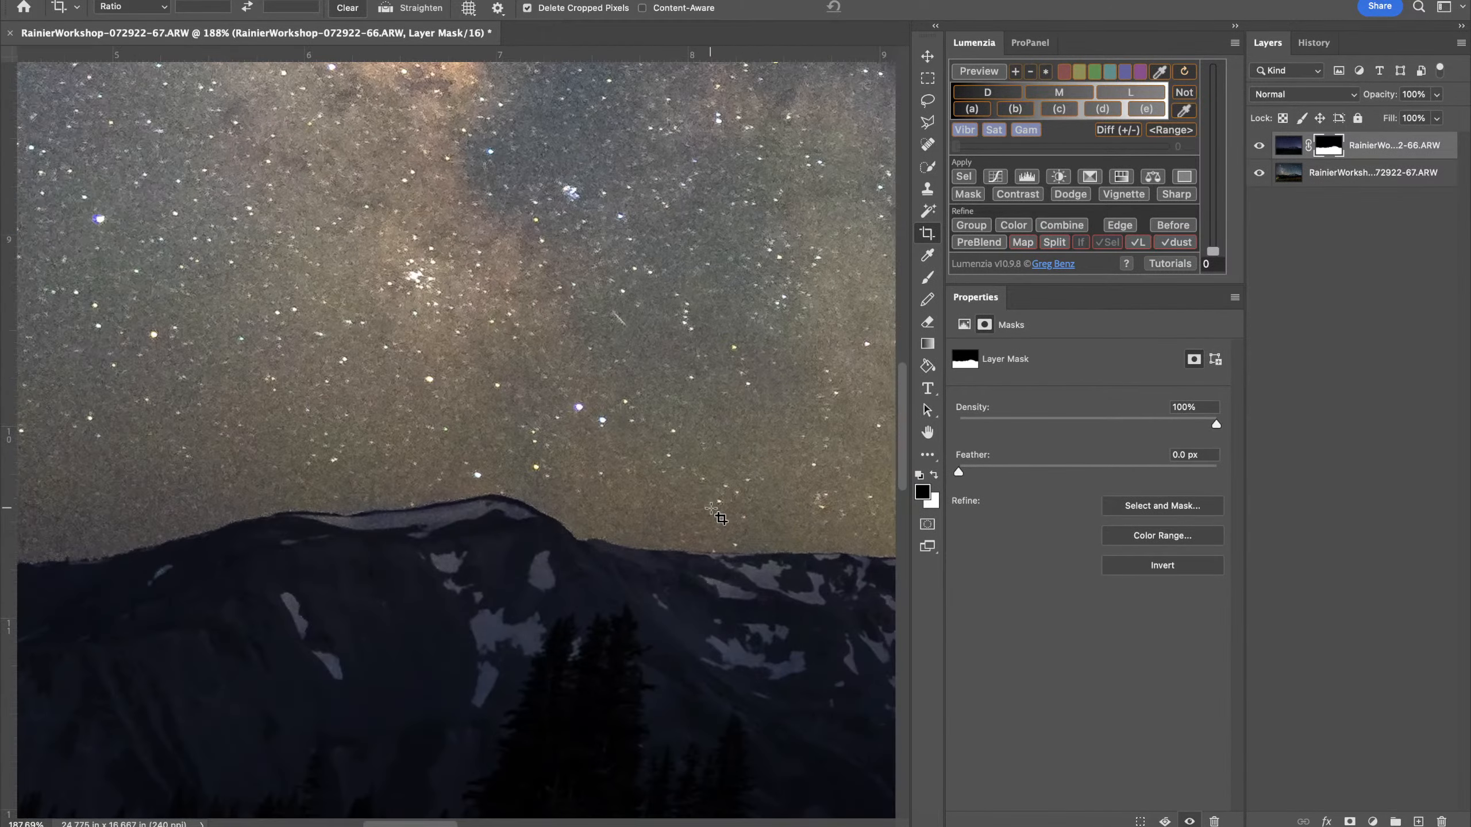
pyautogui.hscroll(20, 718, 516)
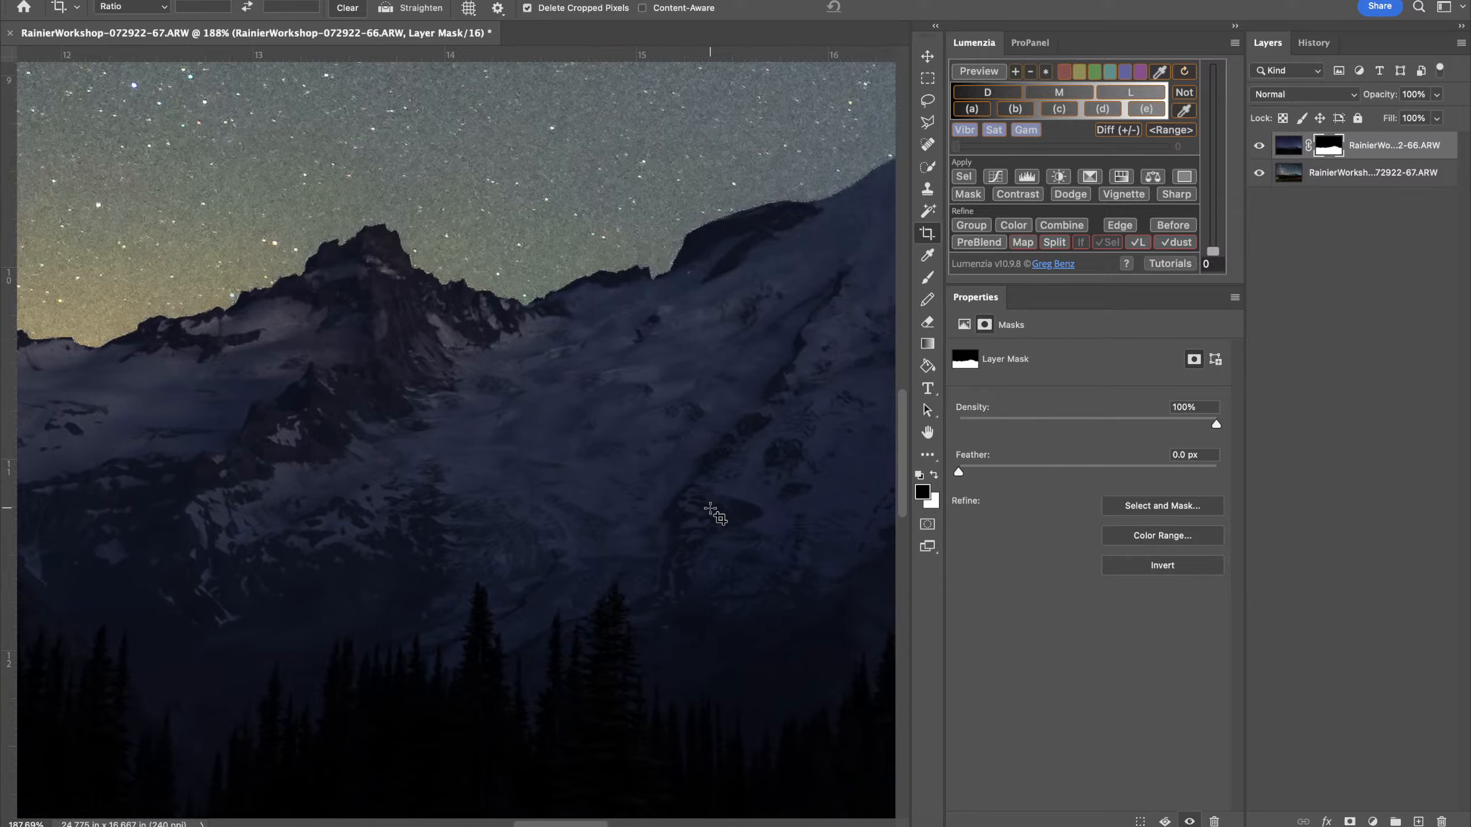
pyautogui.hscroll(-2, 718, 515)
pyautogui.hscroll(-10, 718, 514)
pyautogui.scroll(2, 718, 514)
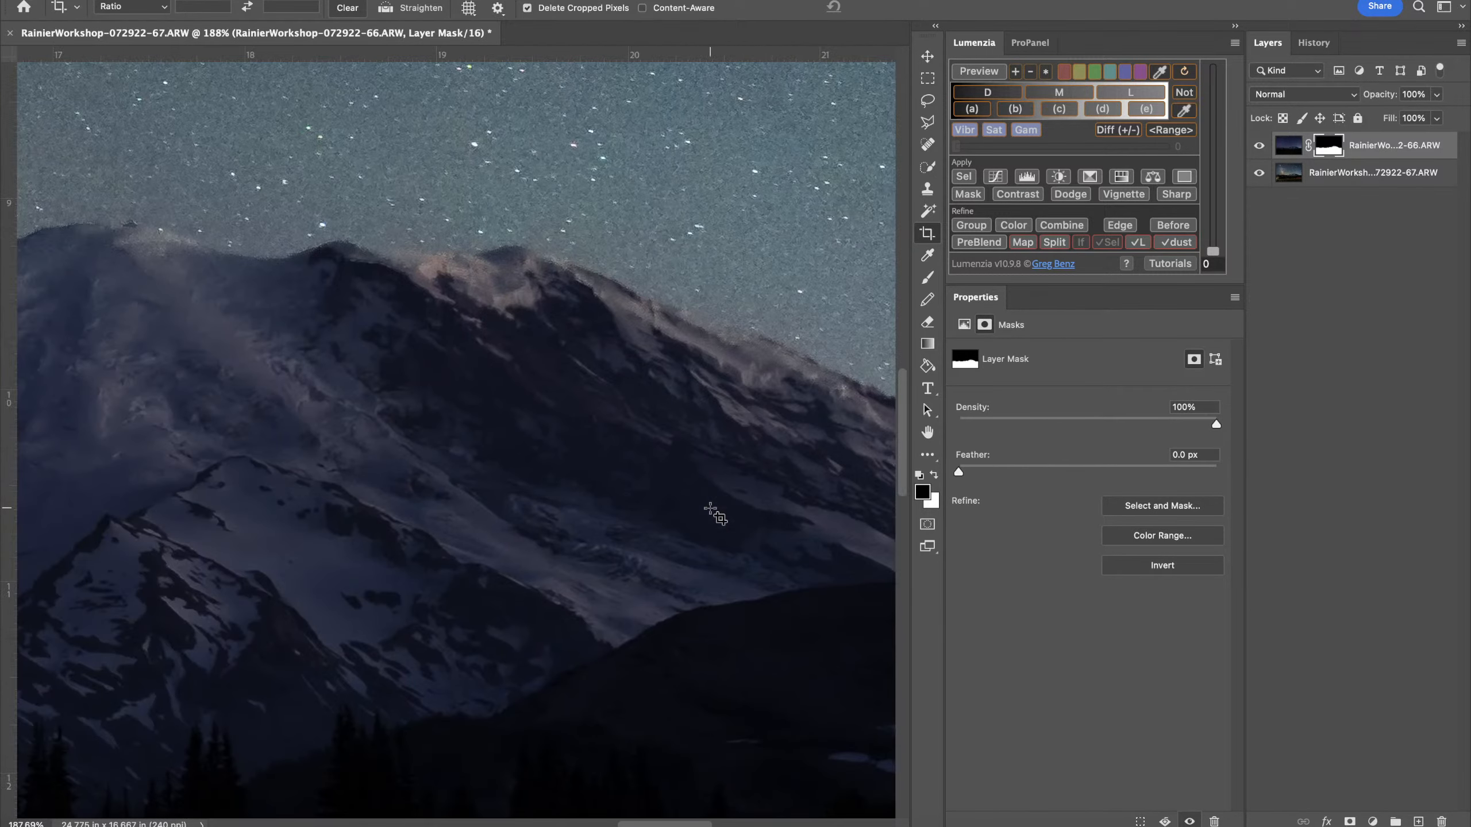
pyautogui.hscroll(-3, 718, 515)
pyautogui.scroll(1, 789, 426)
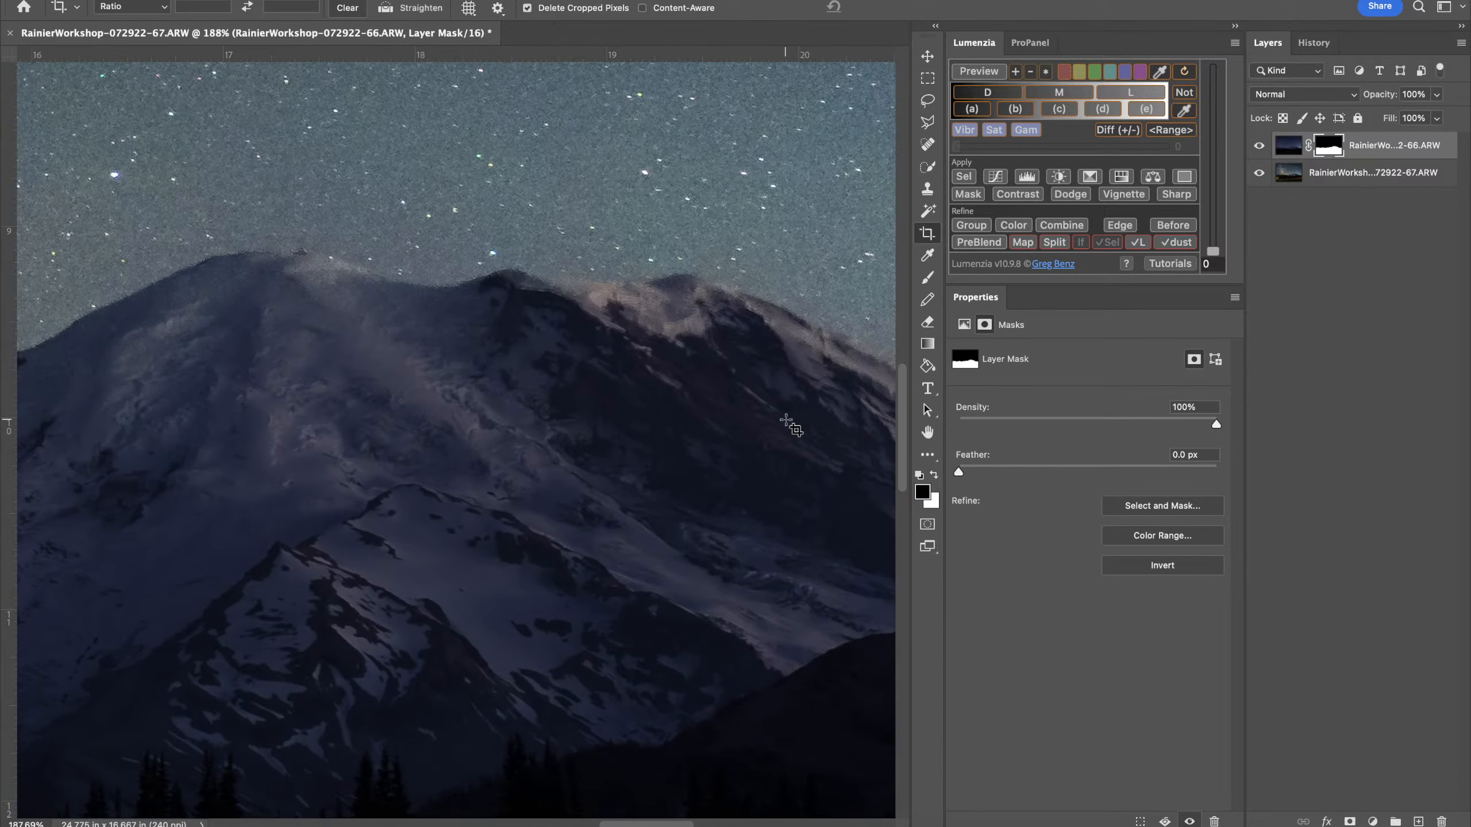
pyautogui.scroll(6, 788, 426)
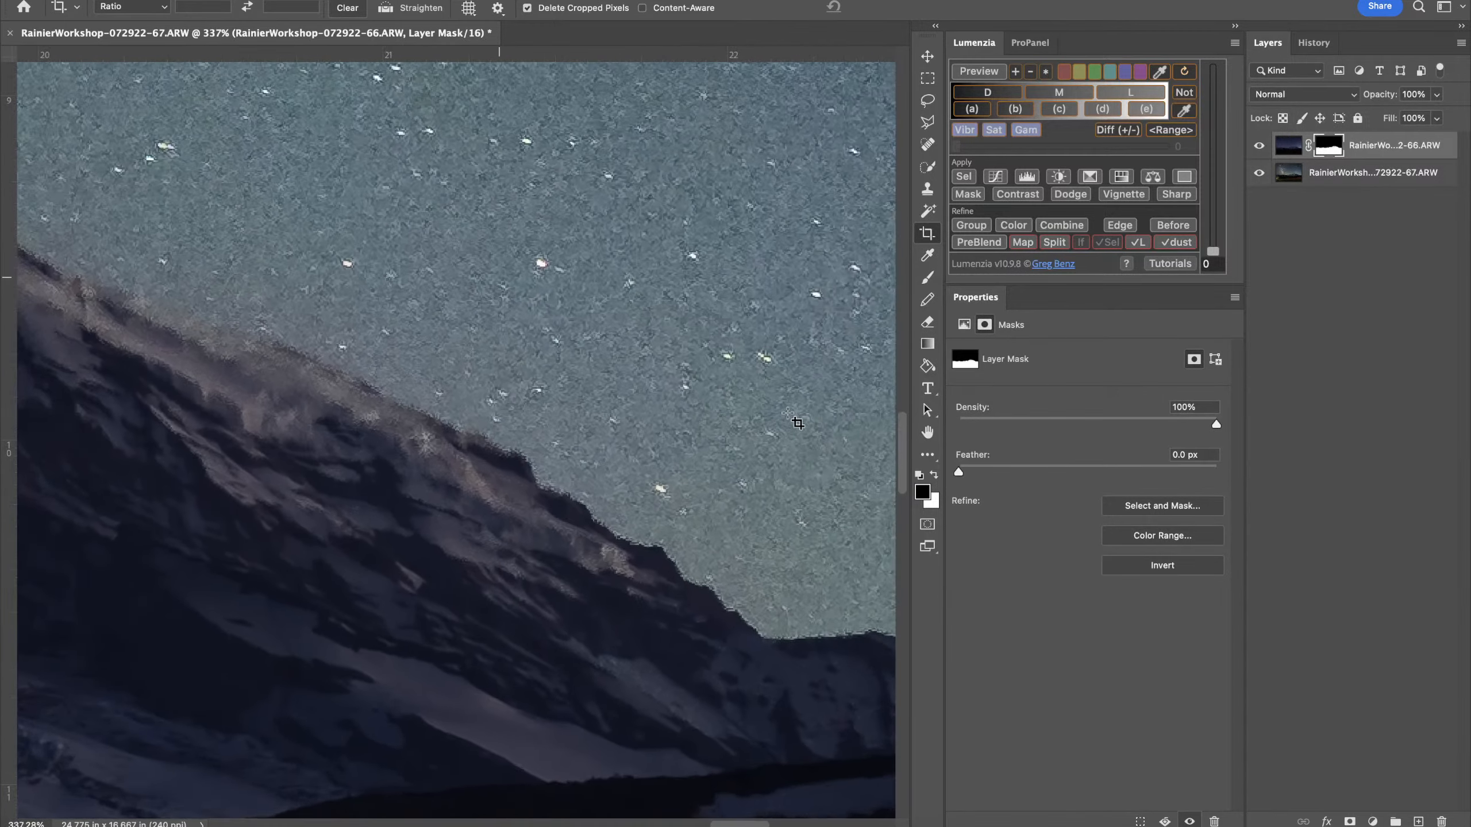
pyautogui.scroll(-17, 789, 413)
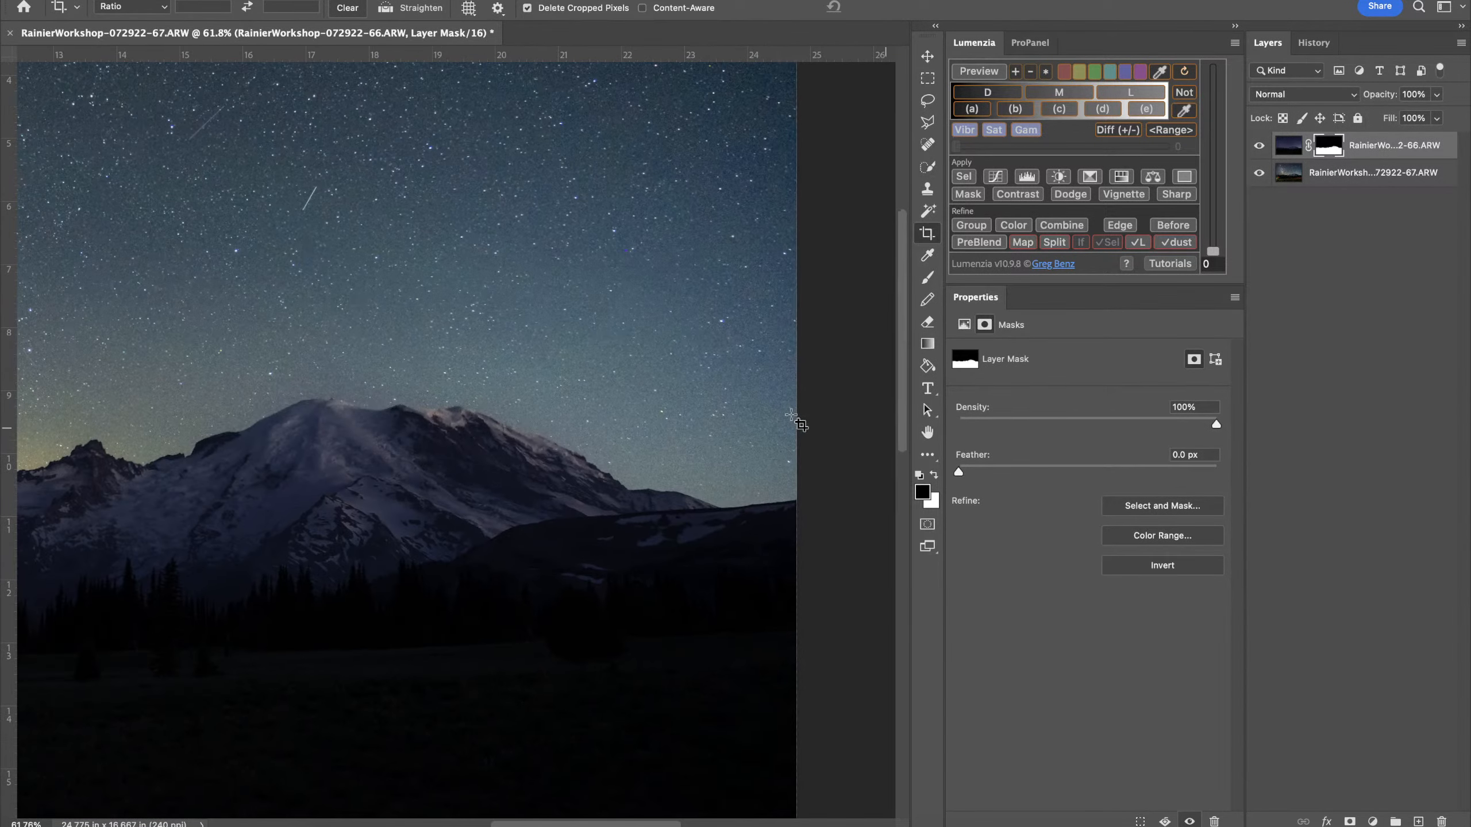
pyautogui.scroll(-6, 791, 415)
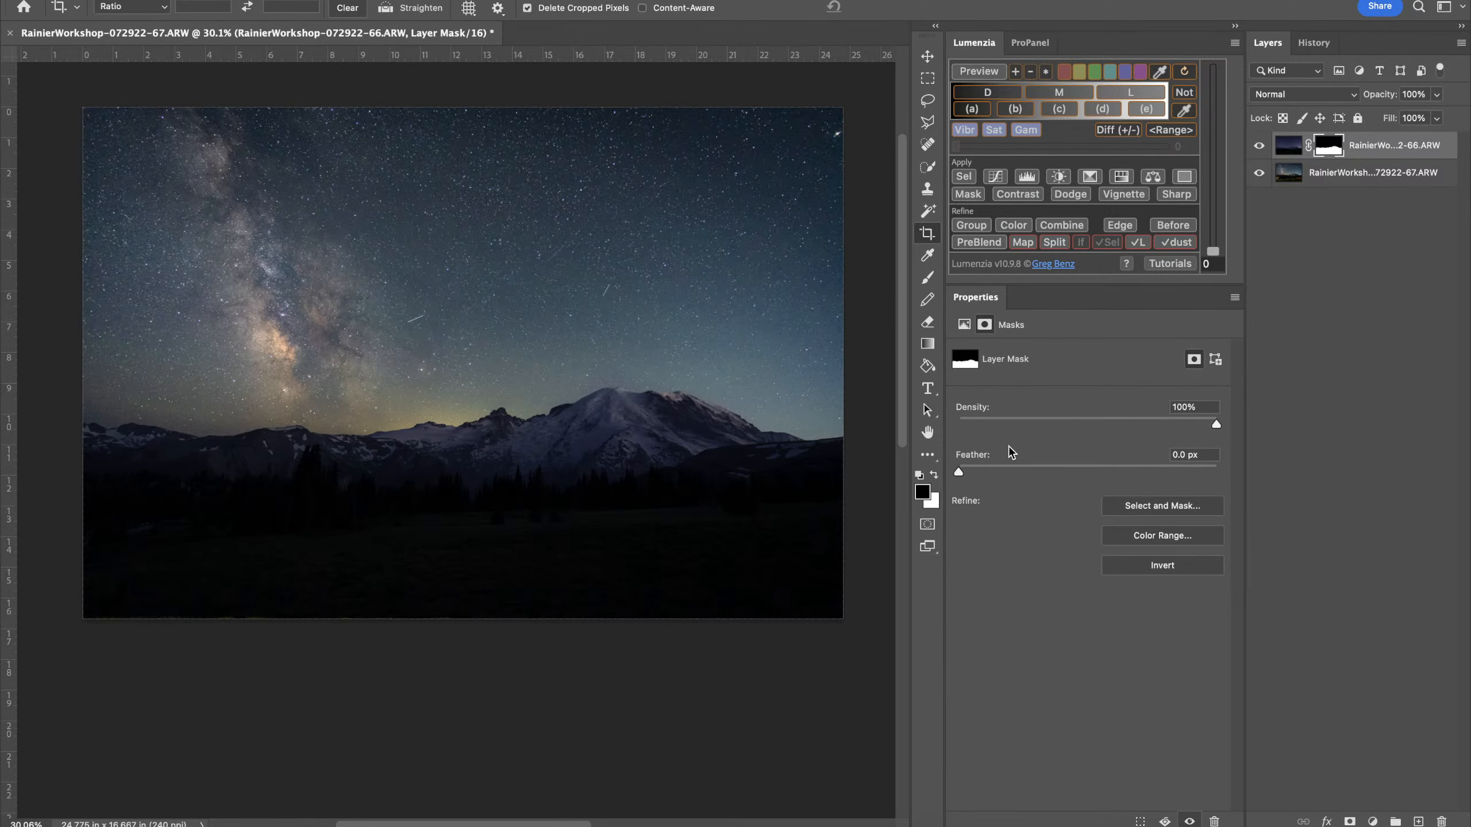
# Group the blue hour layer and move its layer mask onto the new group
pyautogui.click(1375, 148)
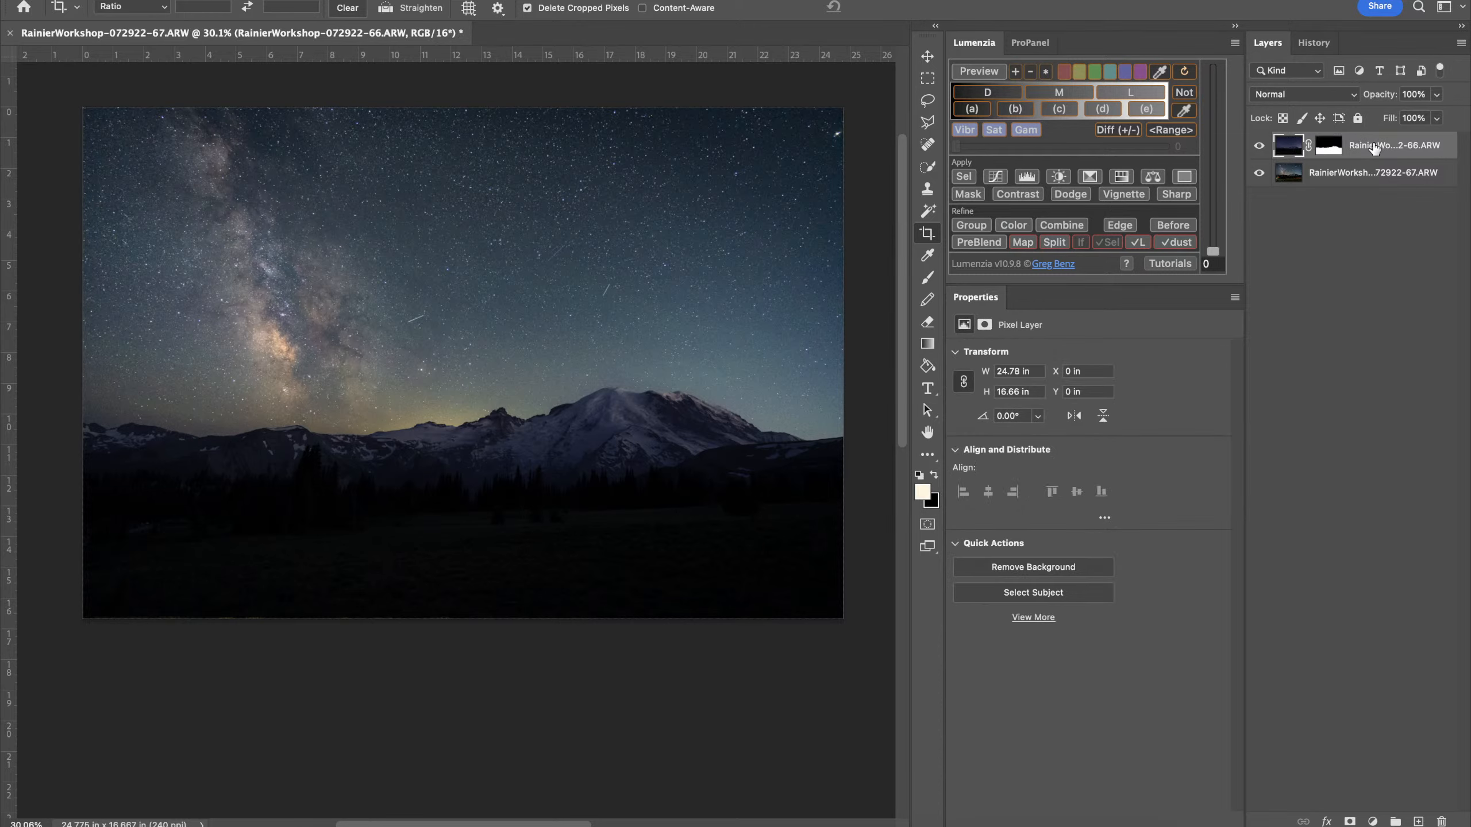
pyautogui.click(1326, 147)
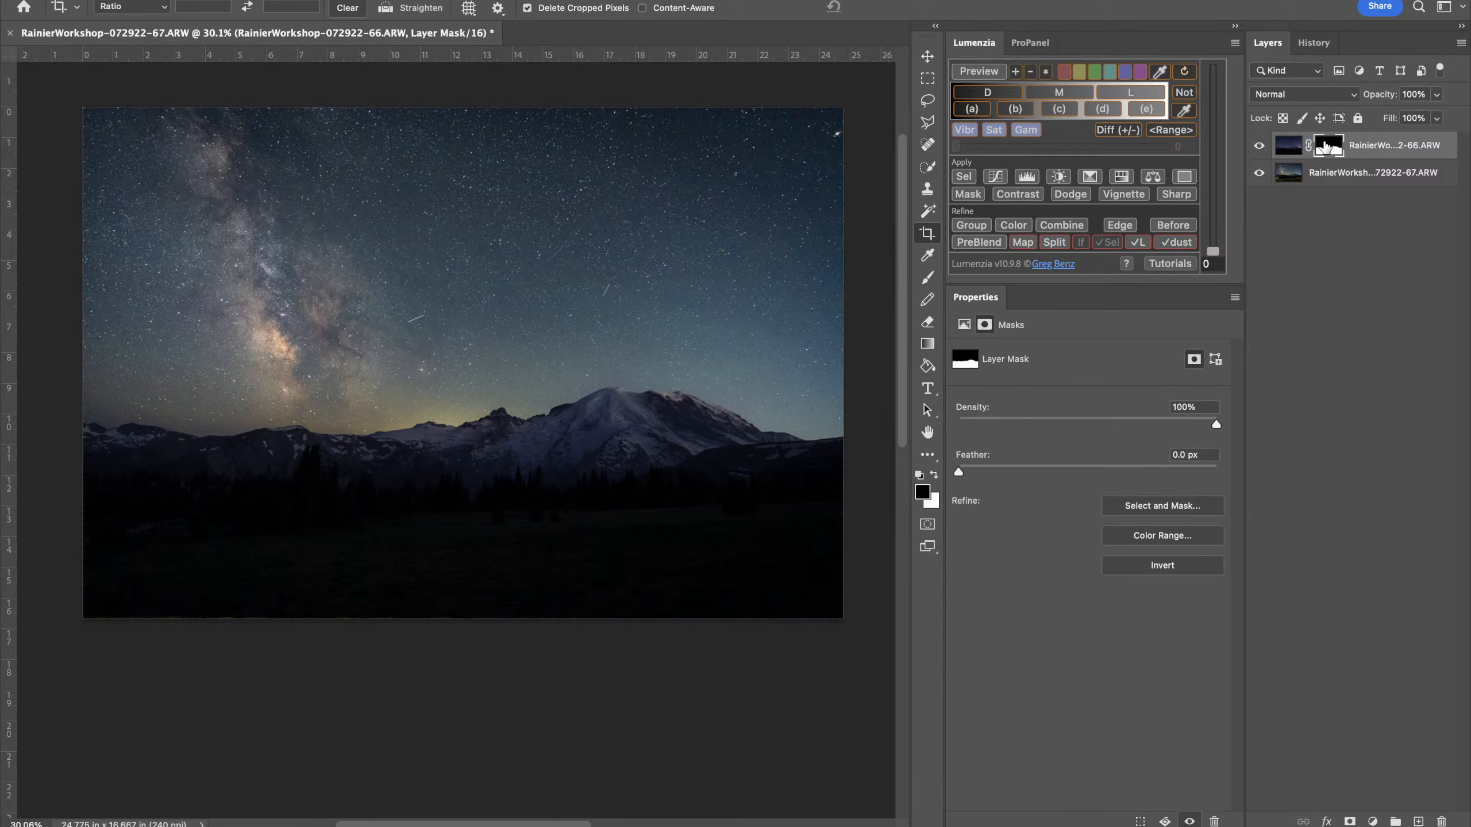
pyautogui.scroll(9, 599, 562)
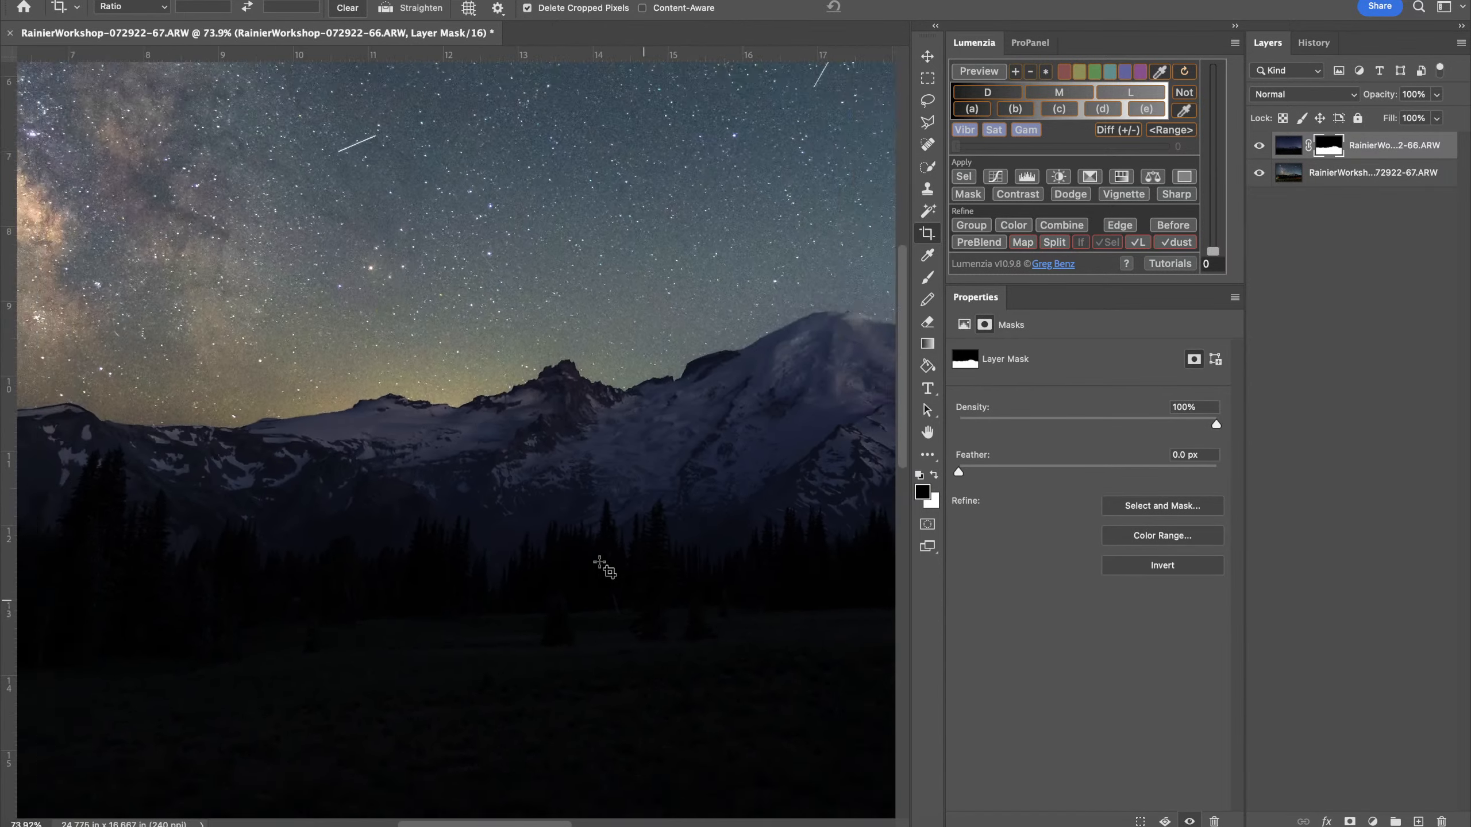
pyautogui.scroll(-8, 599, 561)
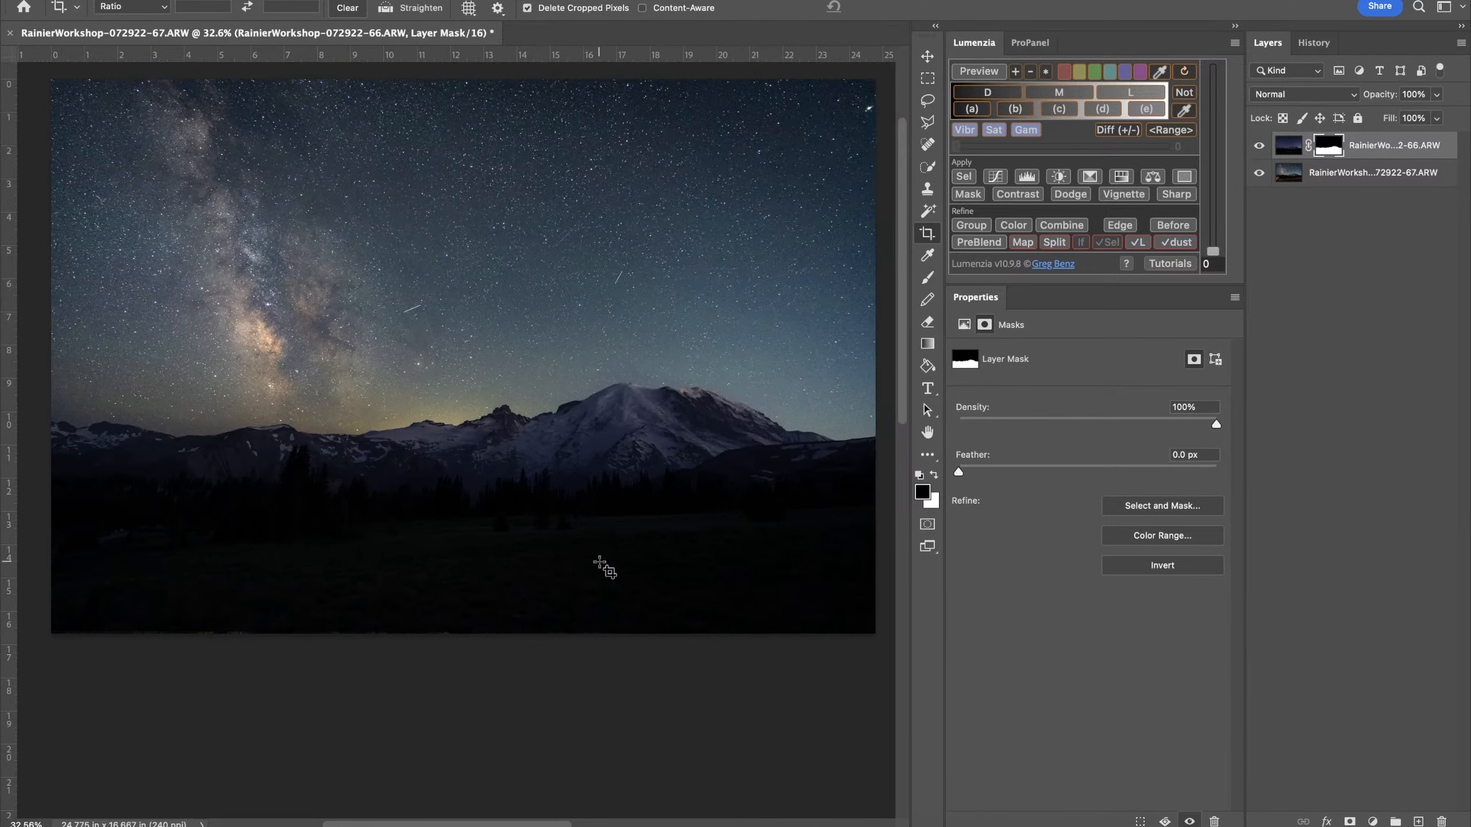
pyautogui.scroll(3, 599, 562)
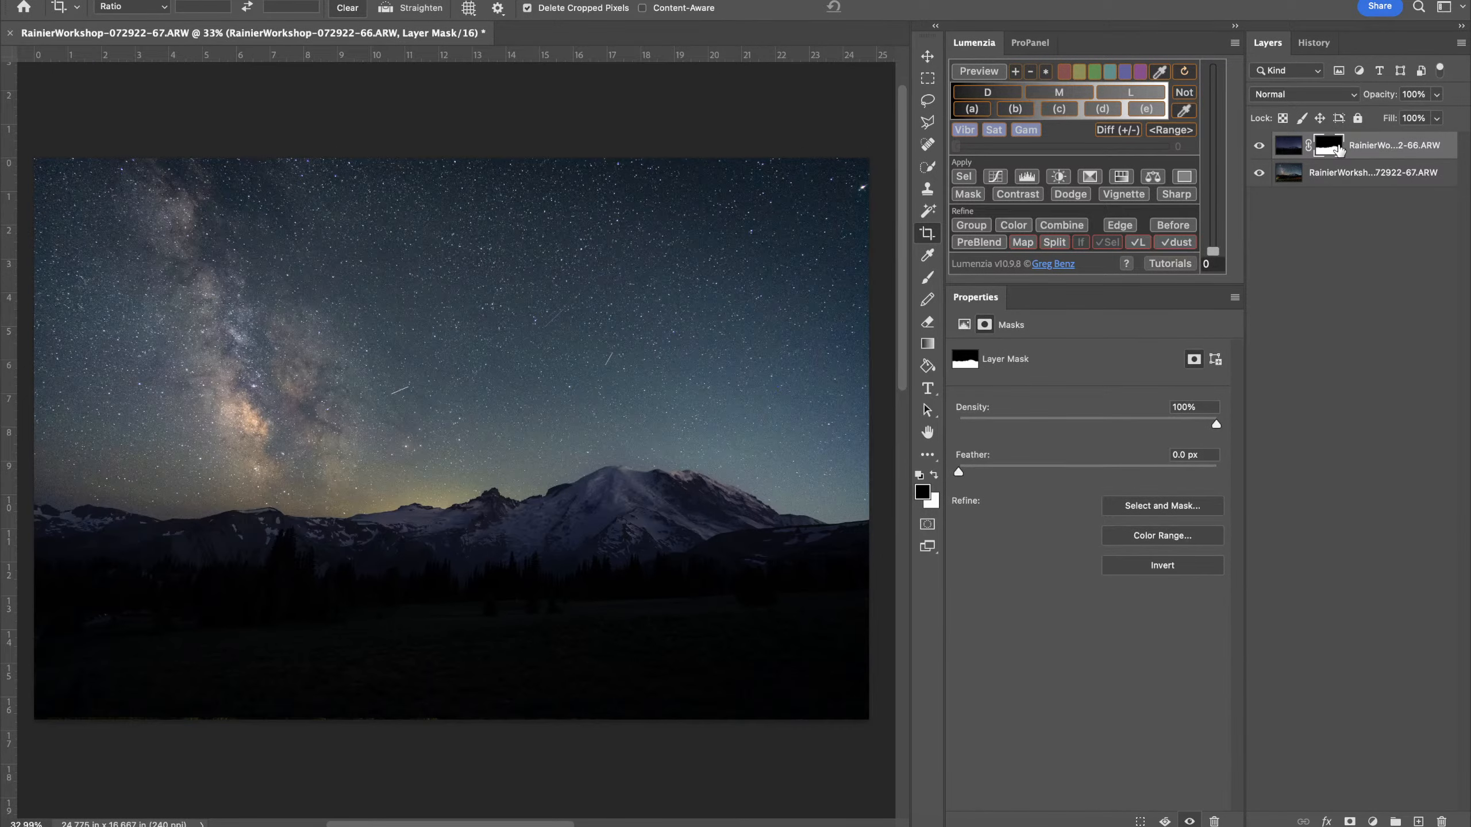
pyautogui.press('super+g')
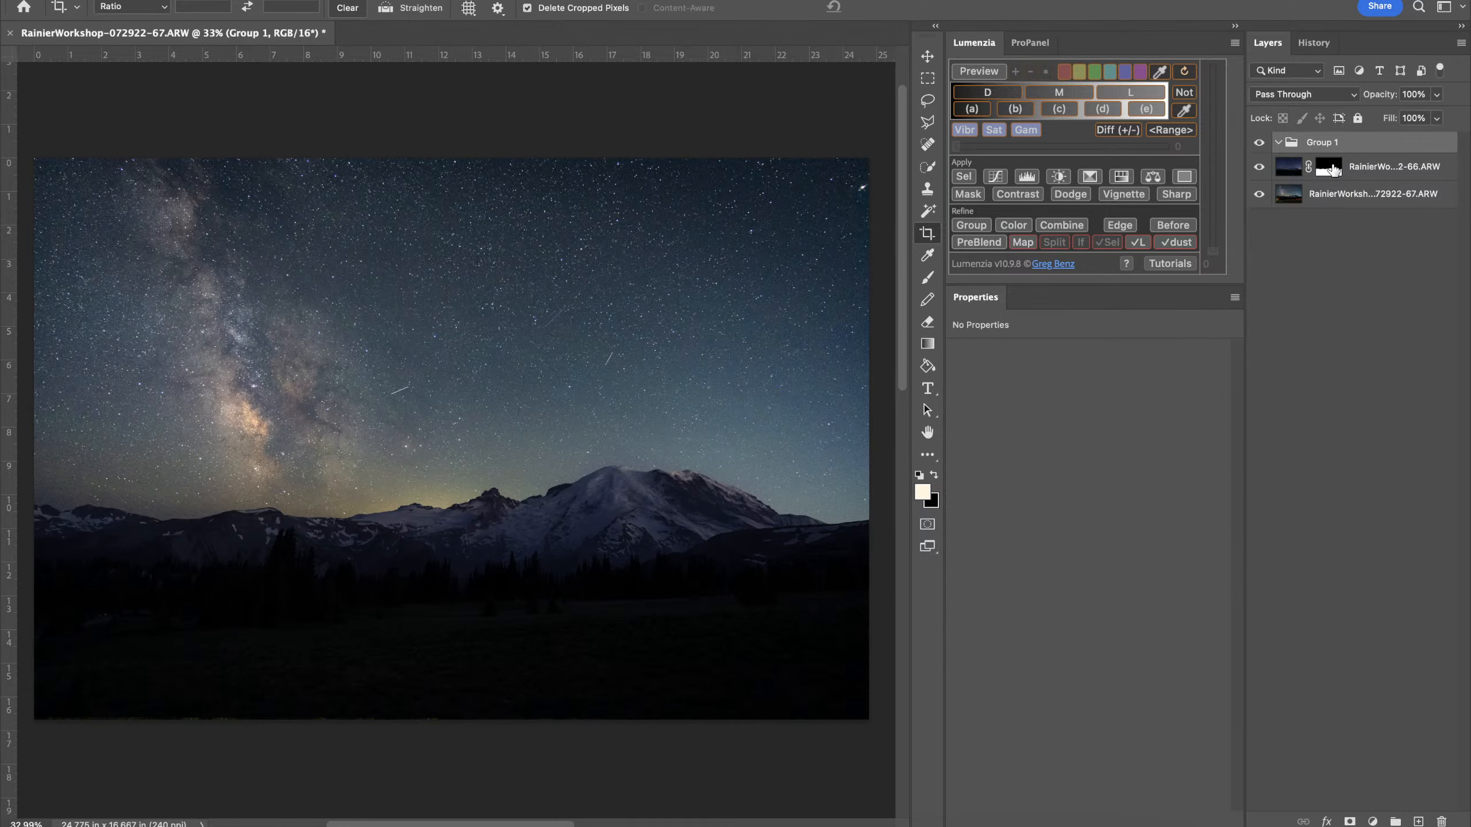
pyautogui.moveTo(1331, 167); pyautogui.dragTo(1369, 149)
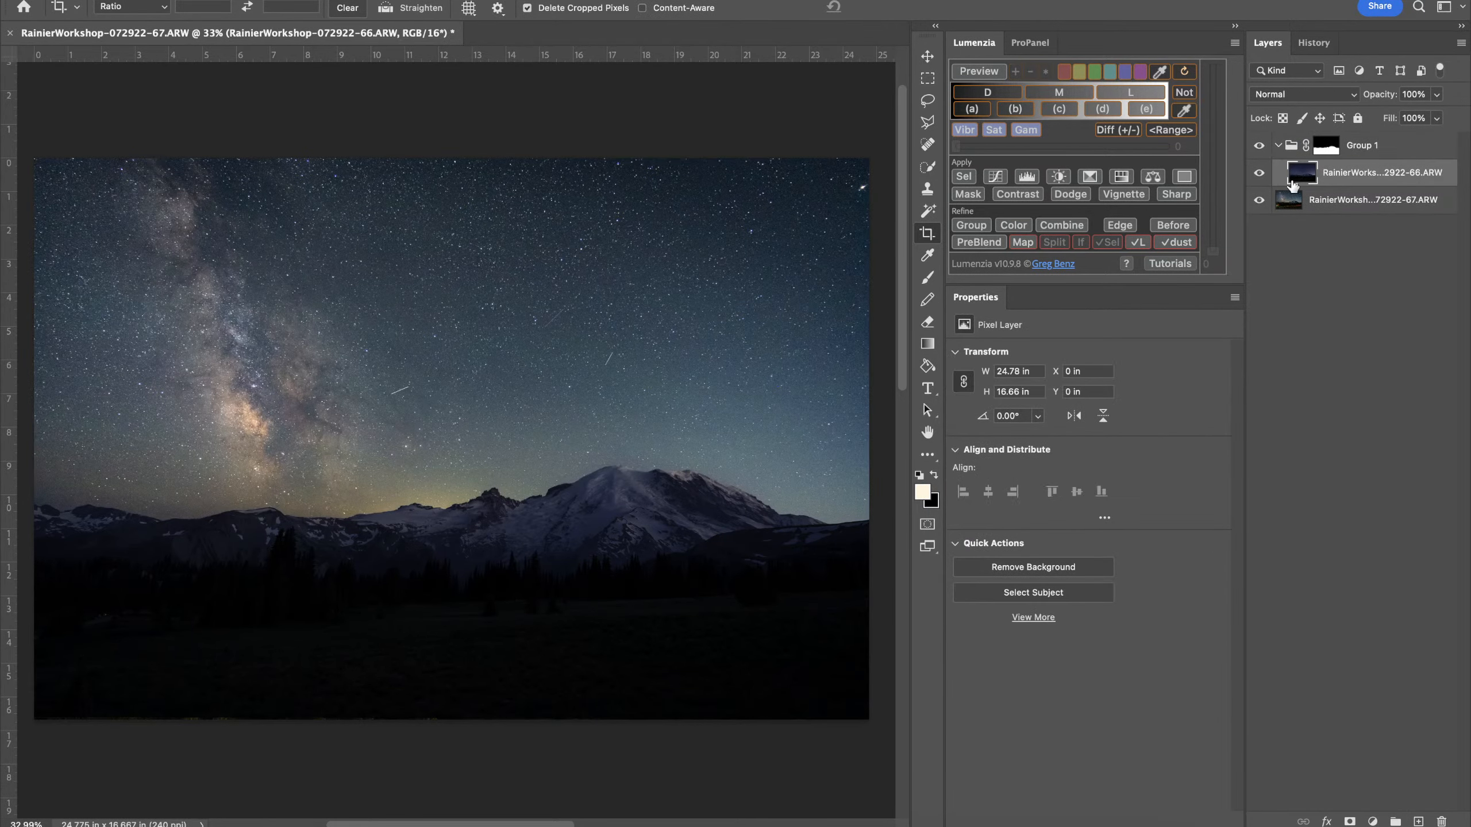
# Convert the blue hour layer to a smart object and apply a Camera Raw filter with Contrast +11 and slightly raised Shadows
pyautogui.rightClick(1349, 176)
pyautogui.click(1188, 461)
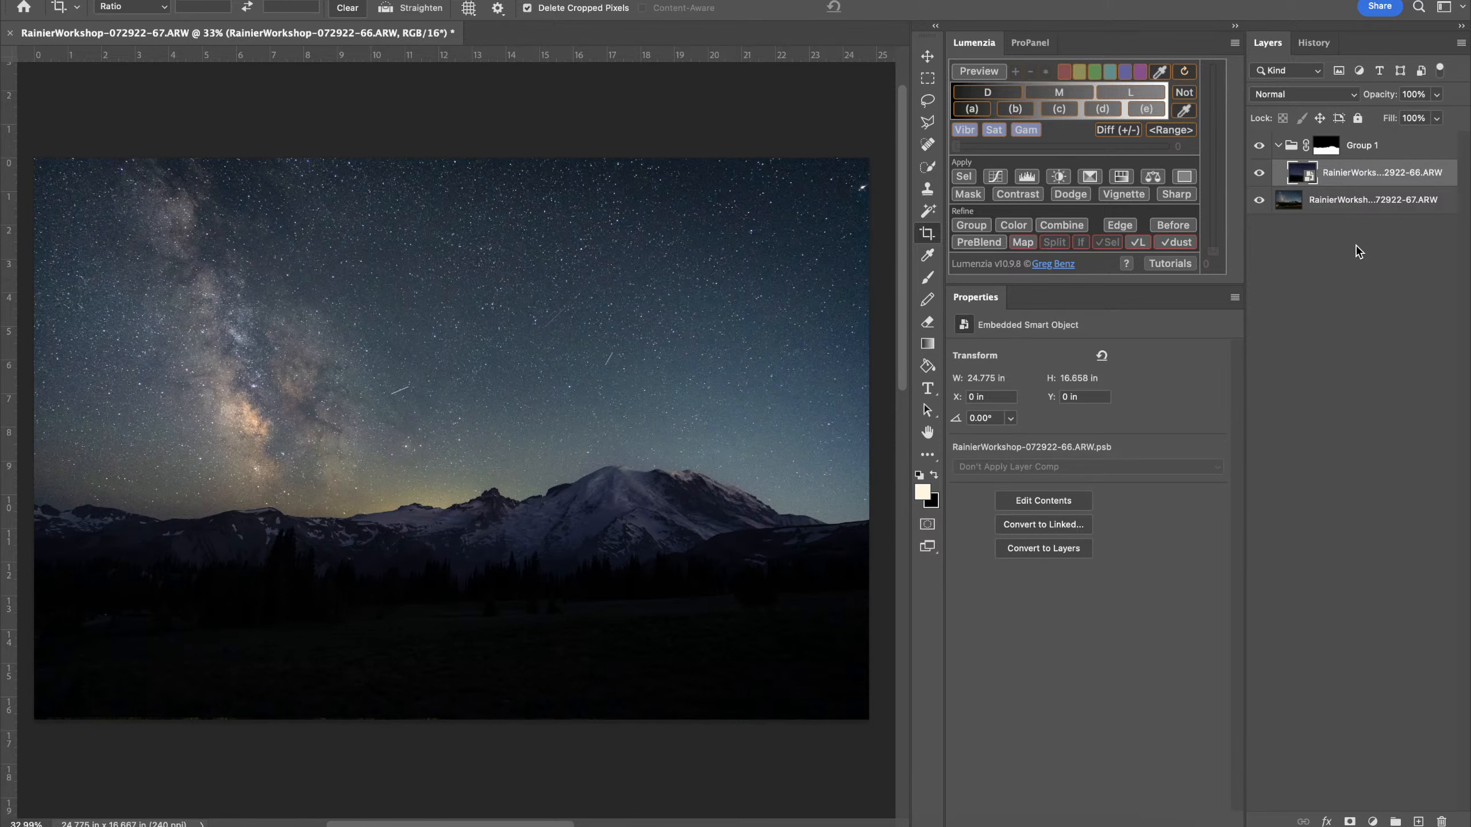
pyautogui.press('super+shift+a')
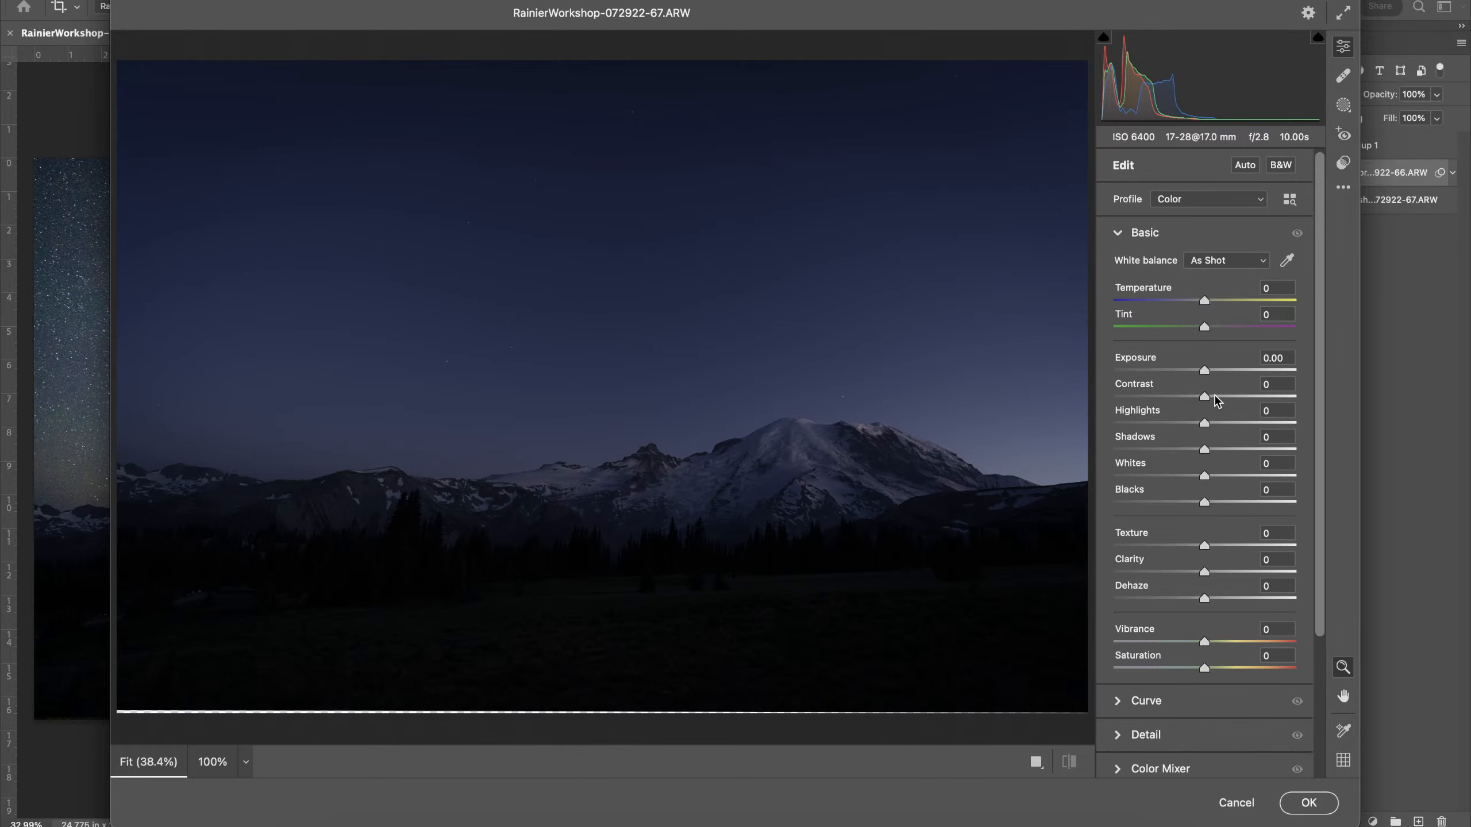
pyautogui.click(1214, 397)
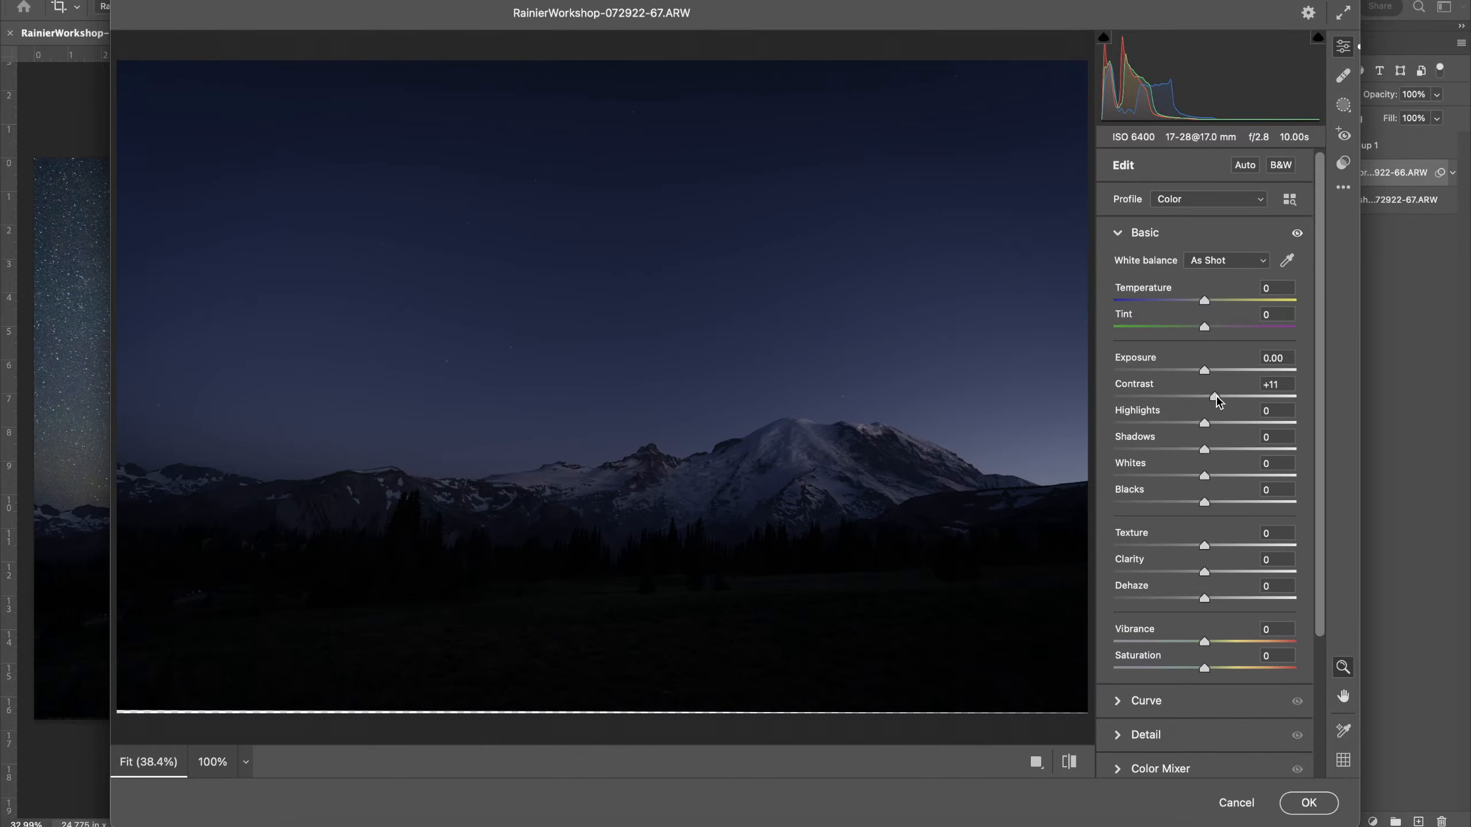
pyautogui.click(1217, 450)
pyautogui.click(1305, 806)
pyautogui.click(1375, 510)
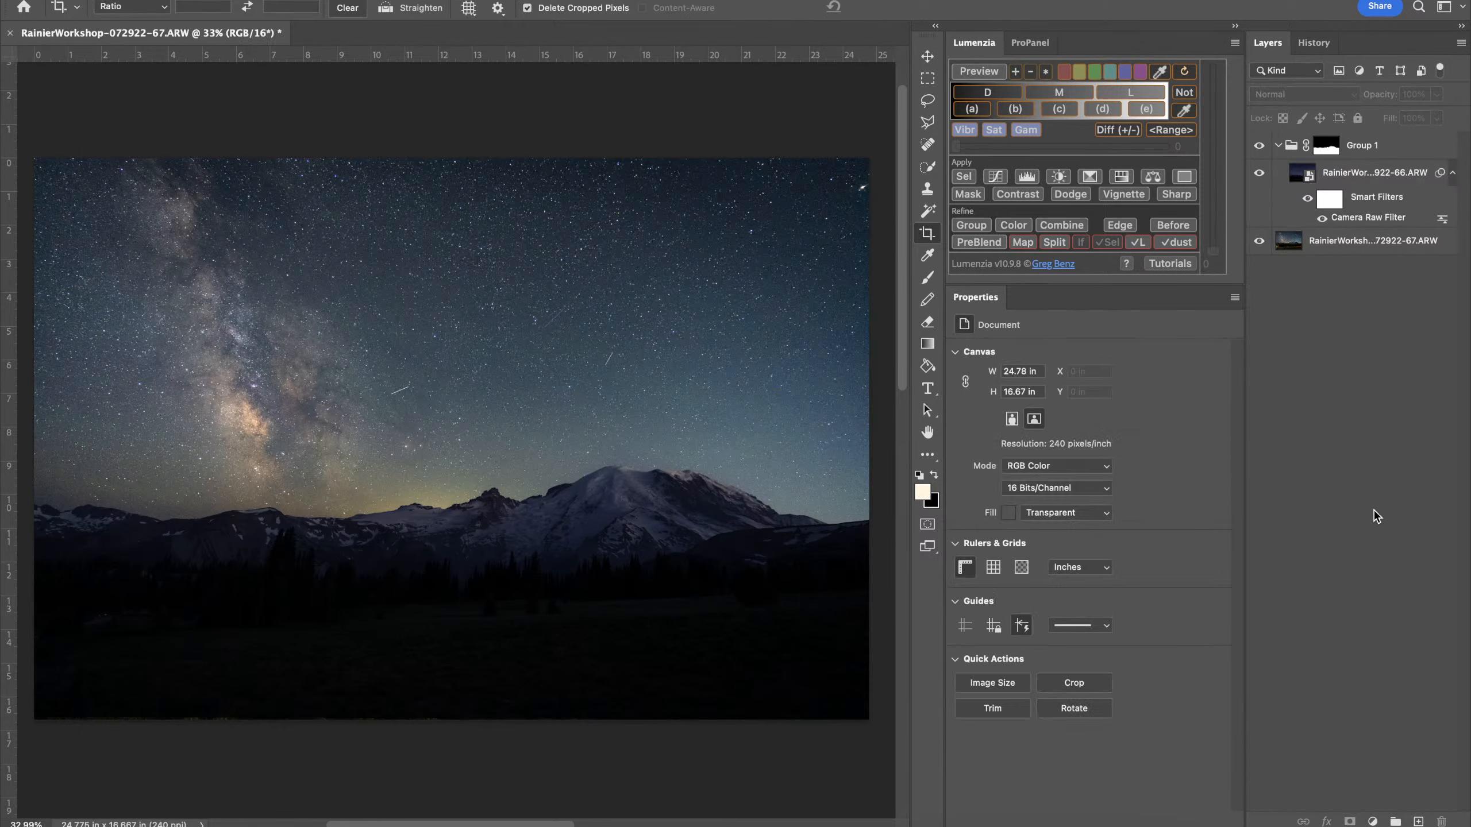
# Select the blue hour smart object layer inside the group and check the whole blend
pyautogui.click(1307, 202)
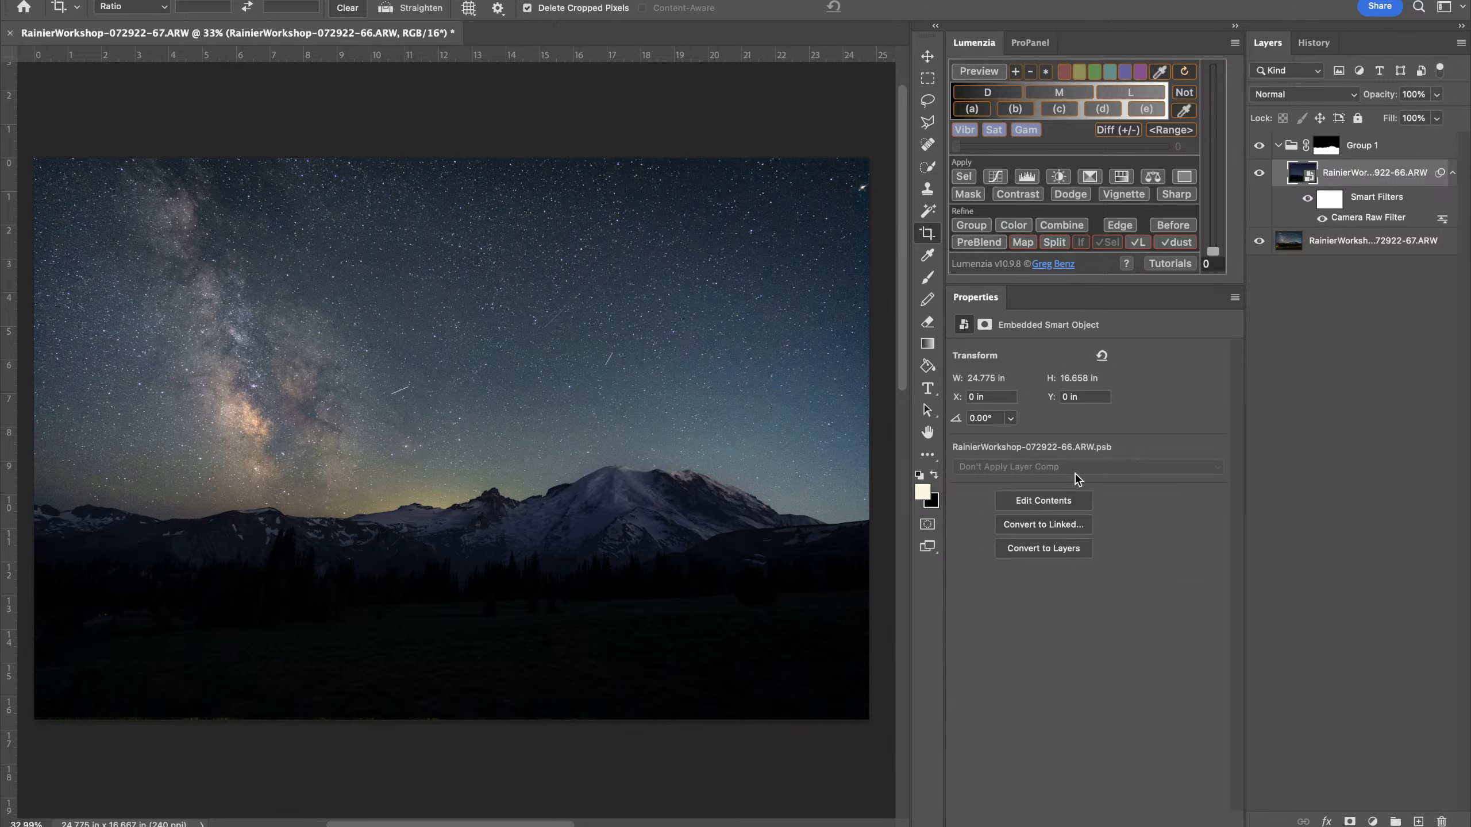
pyautogui.press('super+minus')
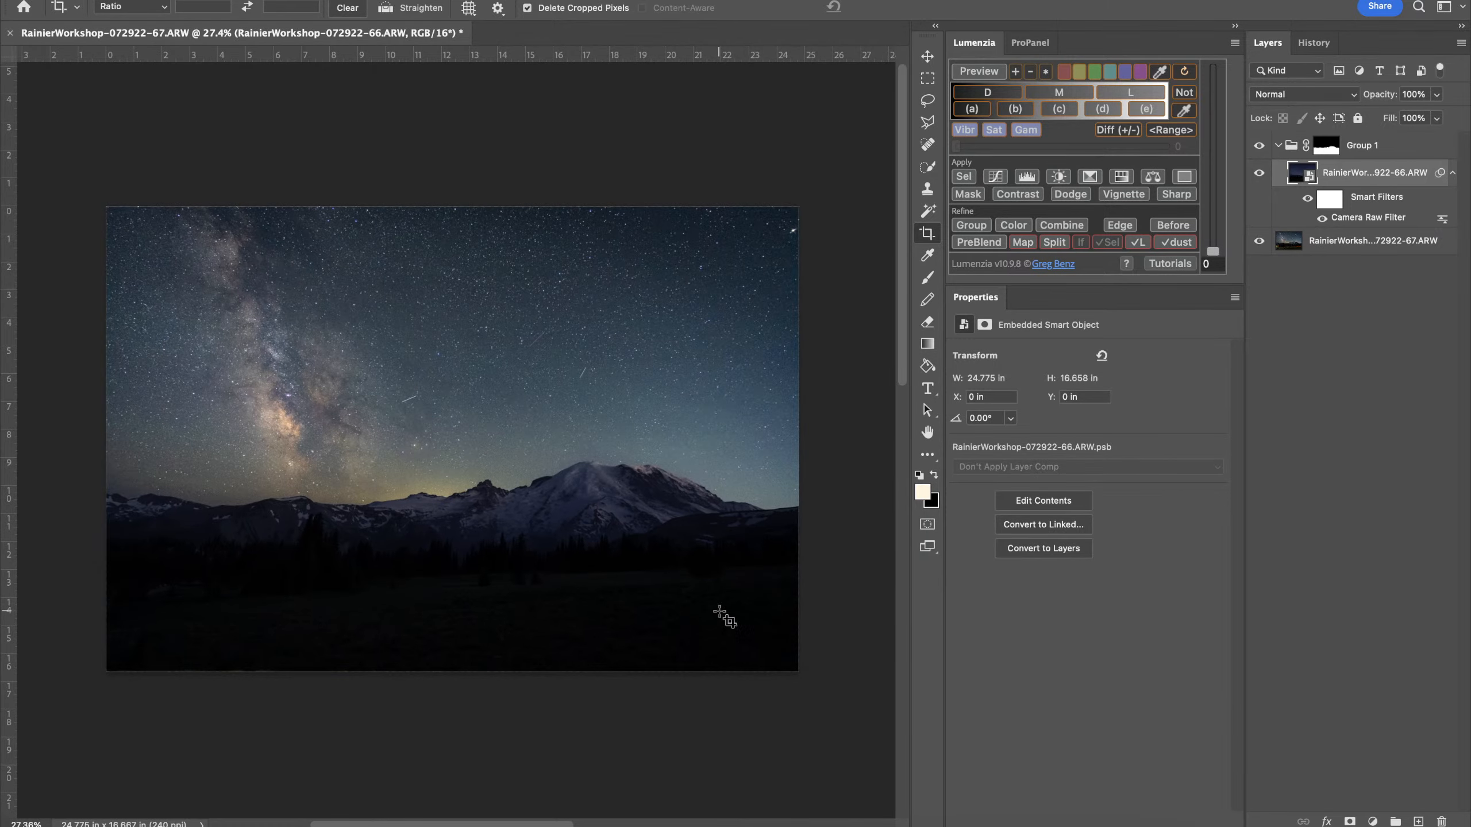
pyautogui.press('super+plus')
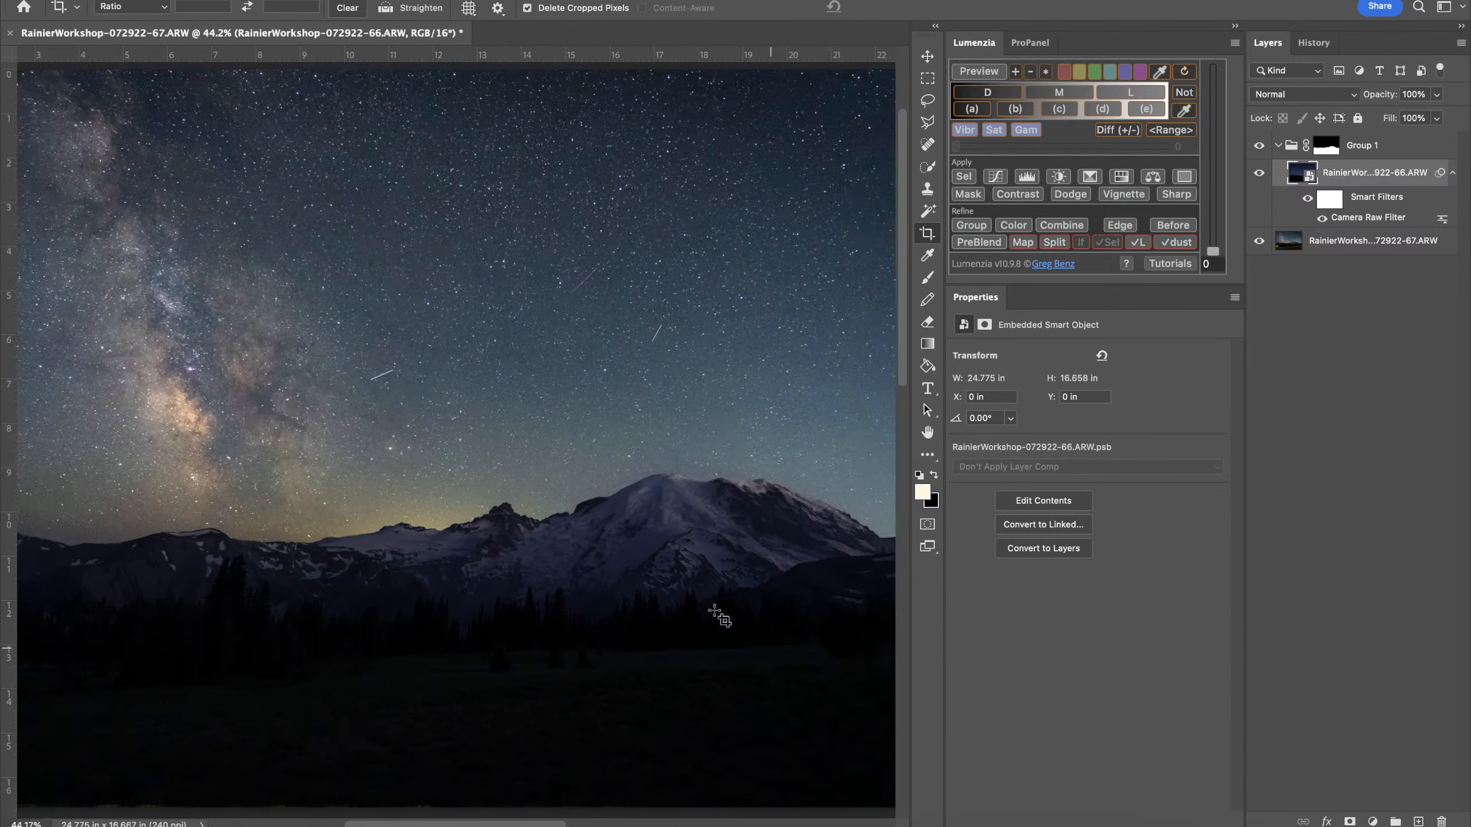
pyautogui.scroll(-2, 714, 611)
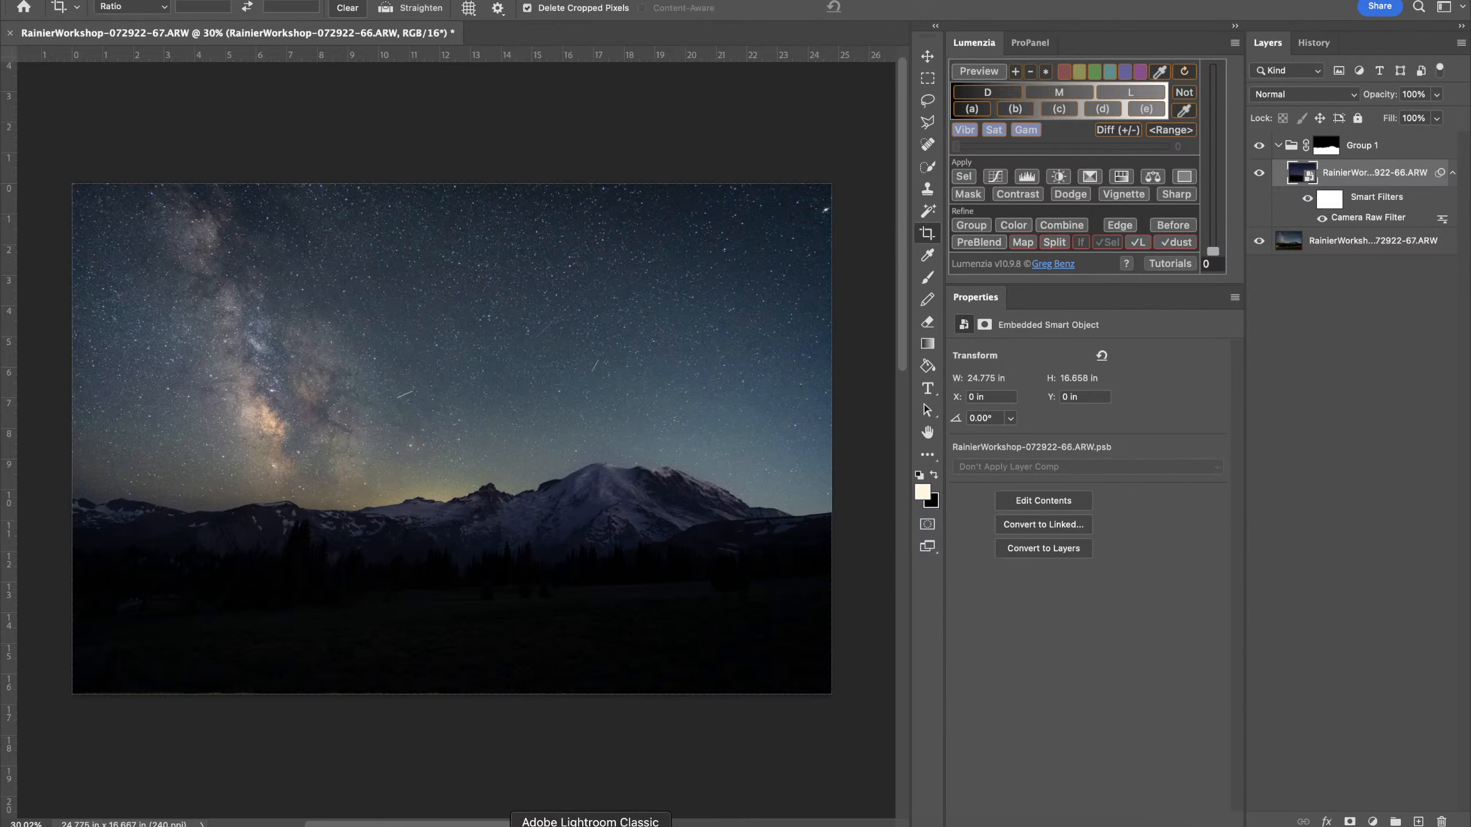
# Switch to Lightroom Classic, look through the Stack 1 collection and show the Previous Import photos
pyautogui.click(591, 826)
pyautogui.click(781, 514)
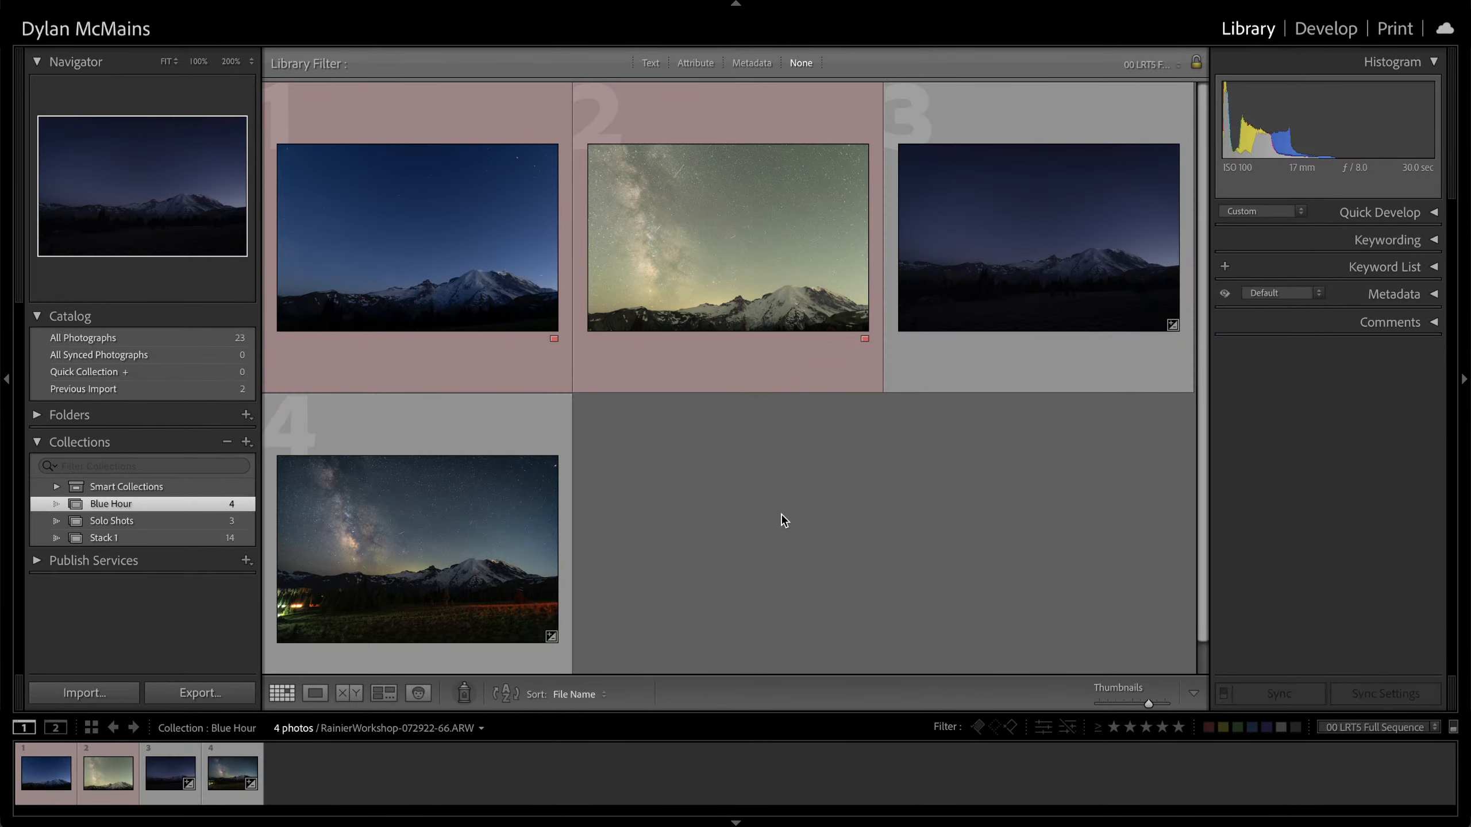
pyautogui.click(226, 537)
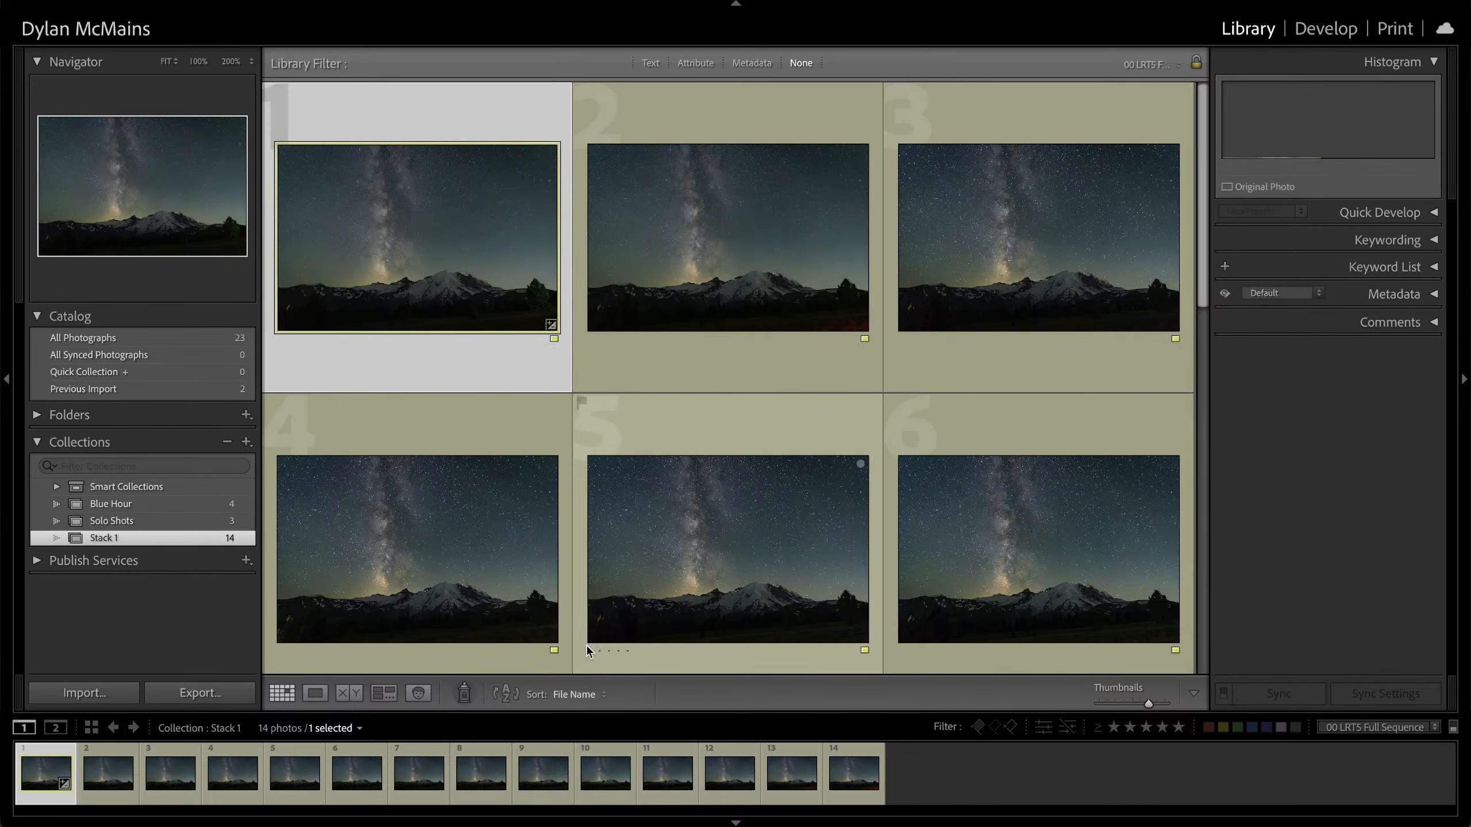
pyautogui.click(972, 779)
pyautogui.click(849, 773)
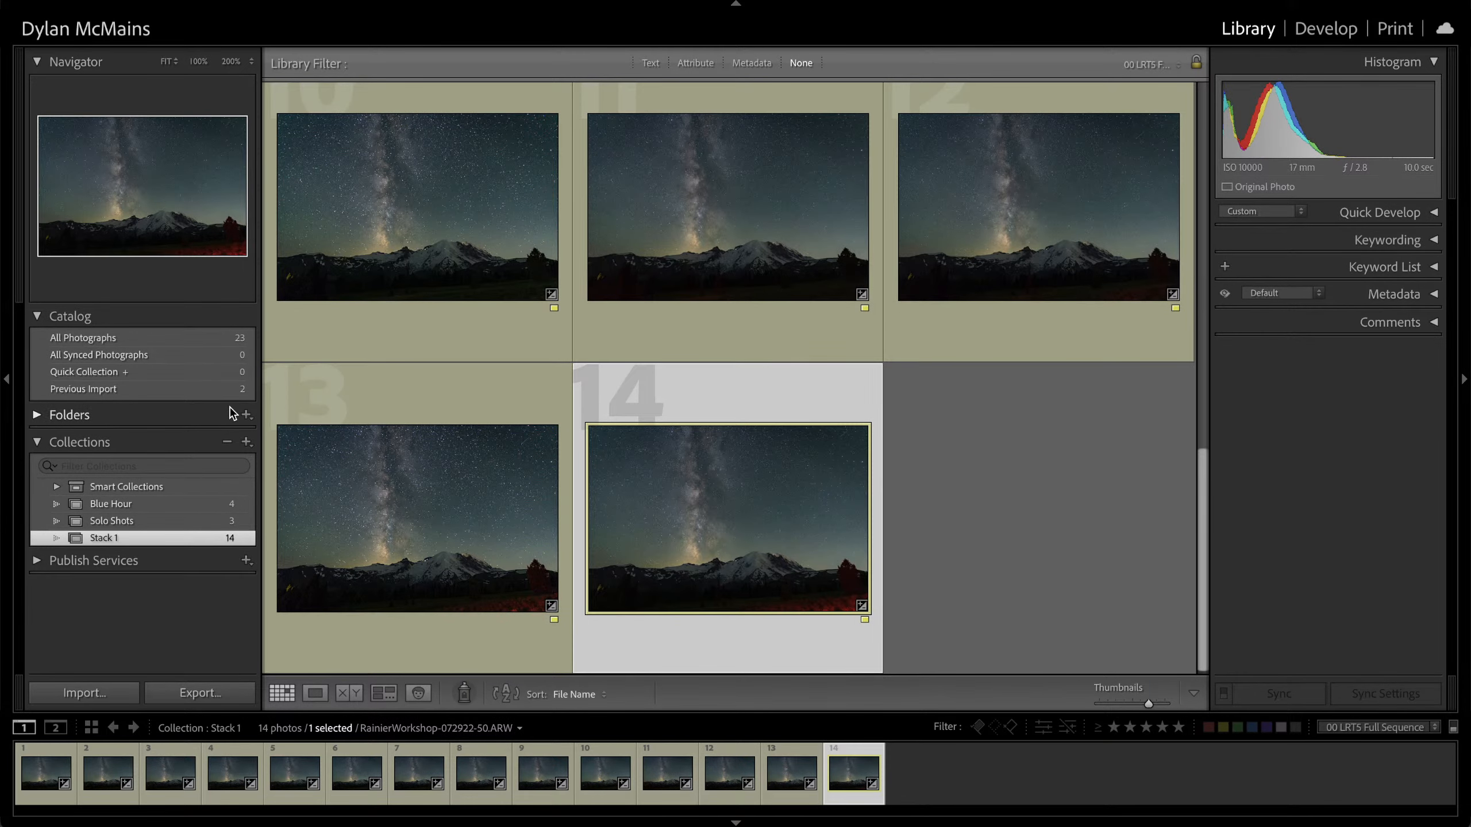
pyautogui.click(236, 391)
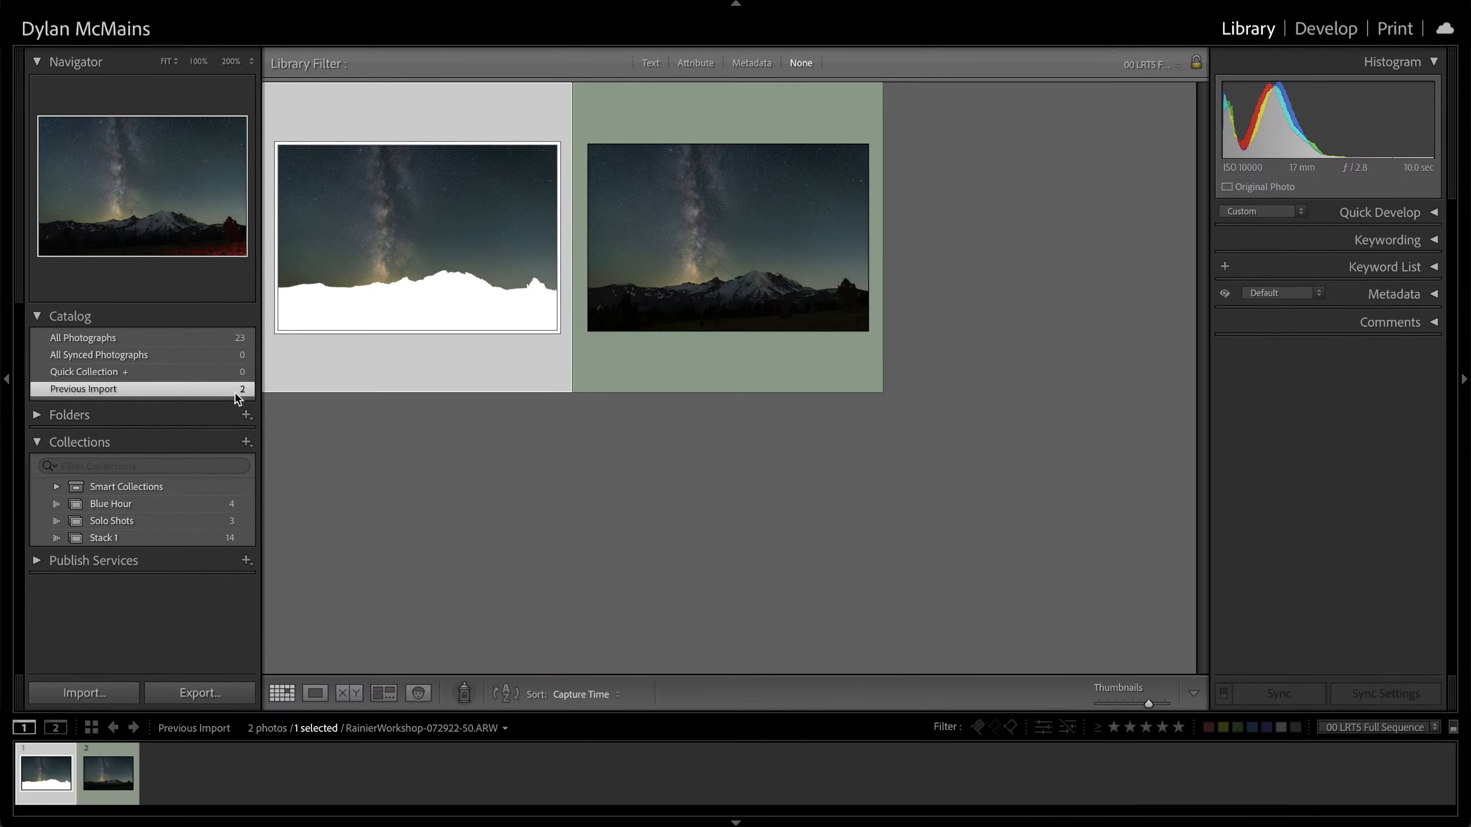
pyautogui.rightClick(467, 254)
pyautogui.moveTo(579, 407)
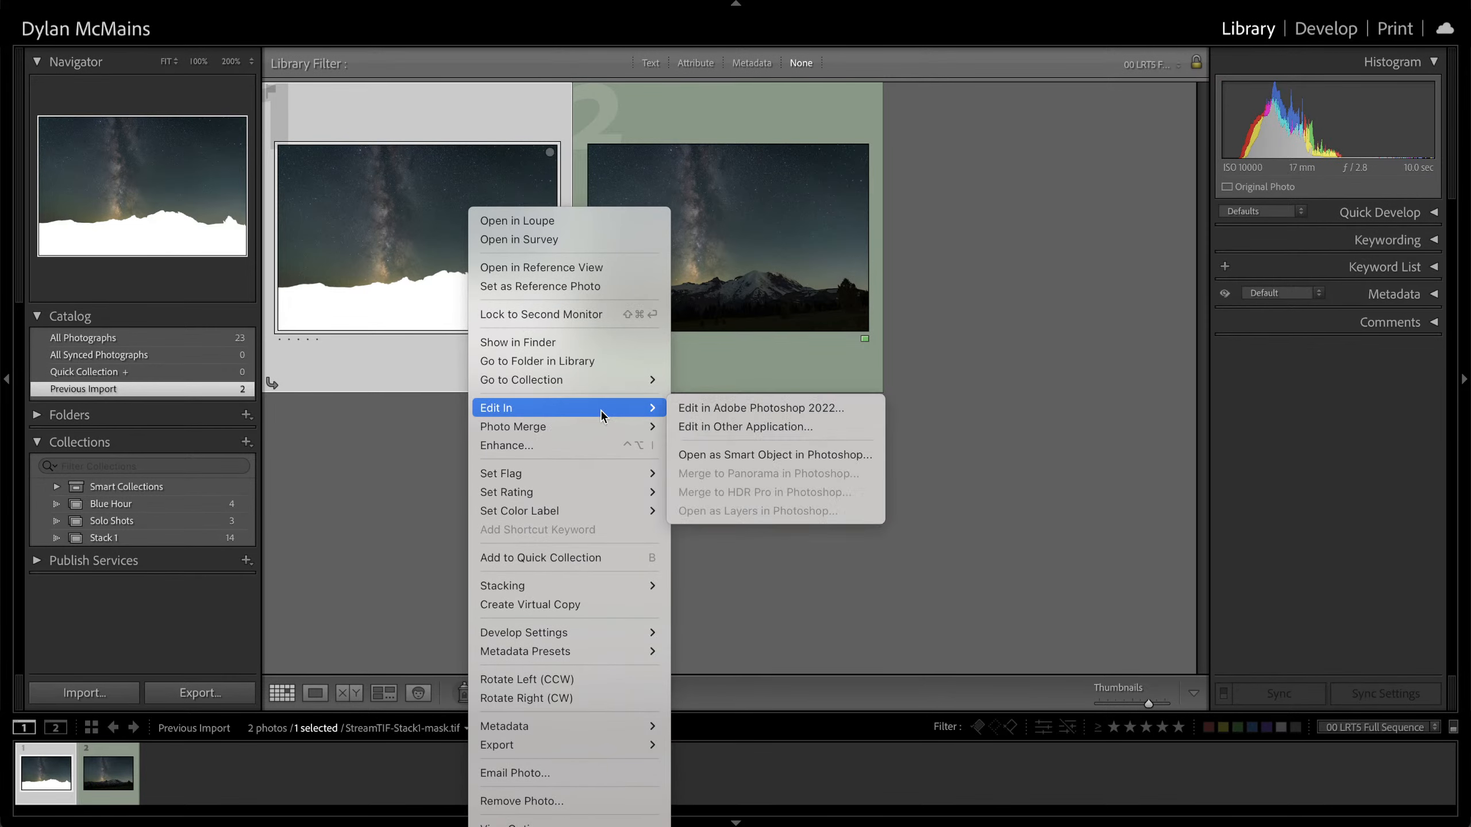
pyautogui.click(701, 409)
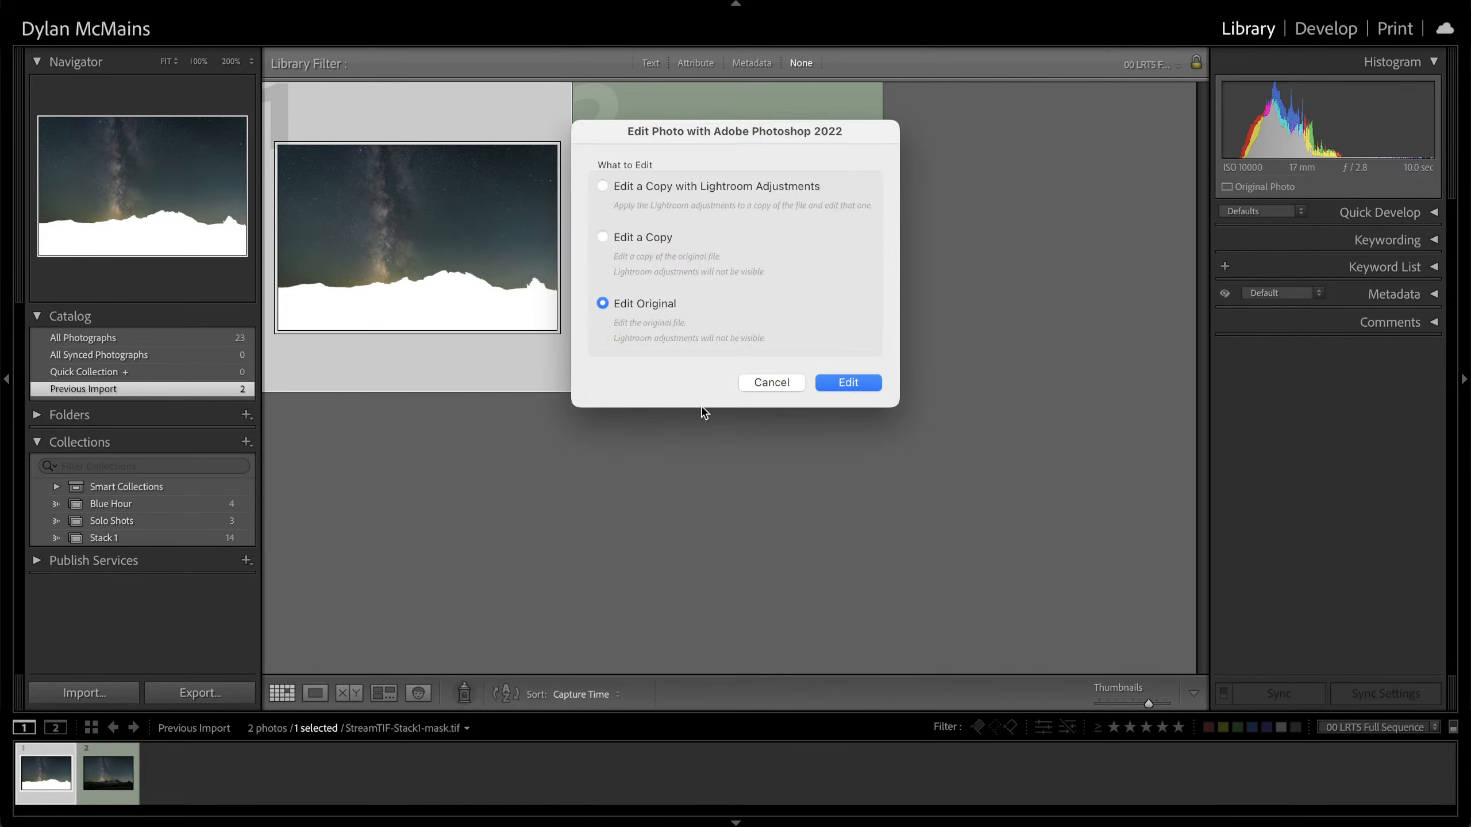
pyautogui.click(774, 382)
# Open the stacked photo StreamTIF-Stack1.tif in Adobe Photoshop 2022 with the Edit Original option
pyautogui.click(730, 249)
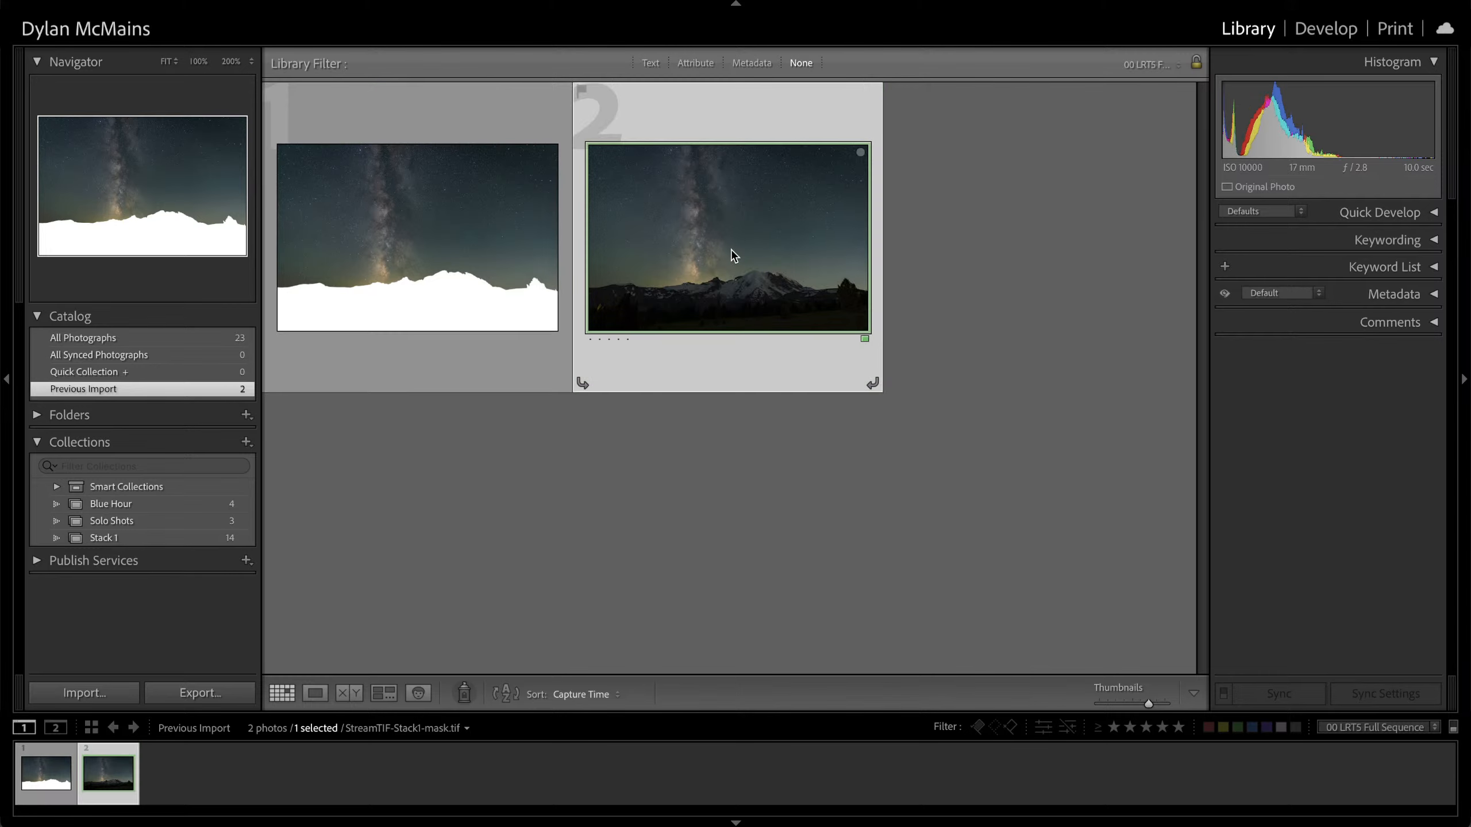
pyautogui.rightClick(730, 249)
pyautogui.moveTo(868, 438)
pyautogui.moveTo(868, 408)
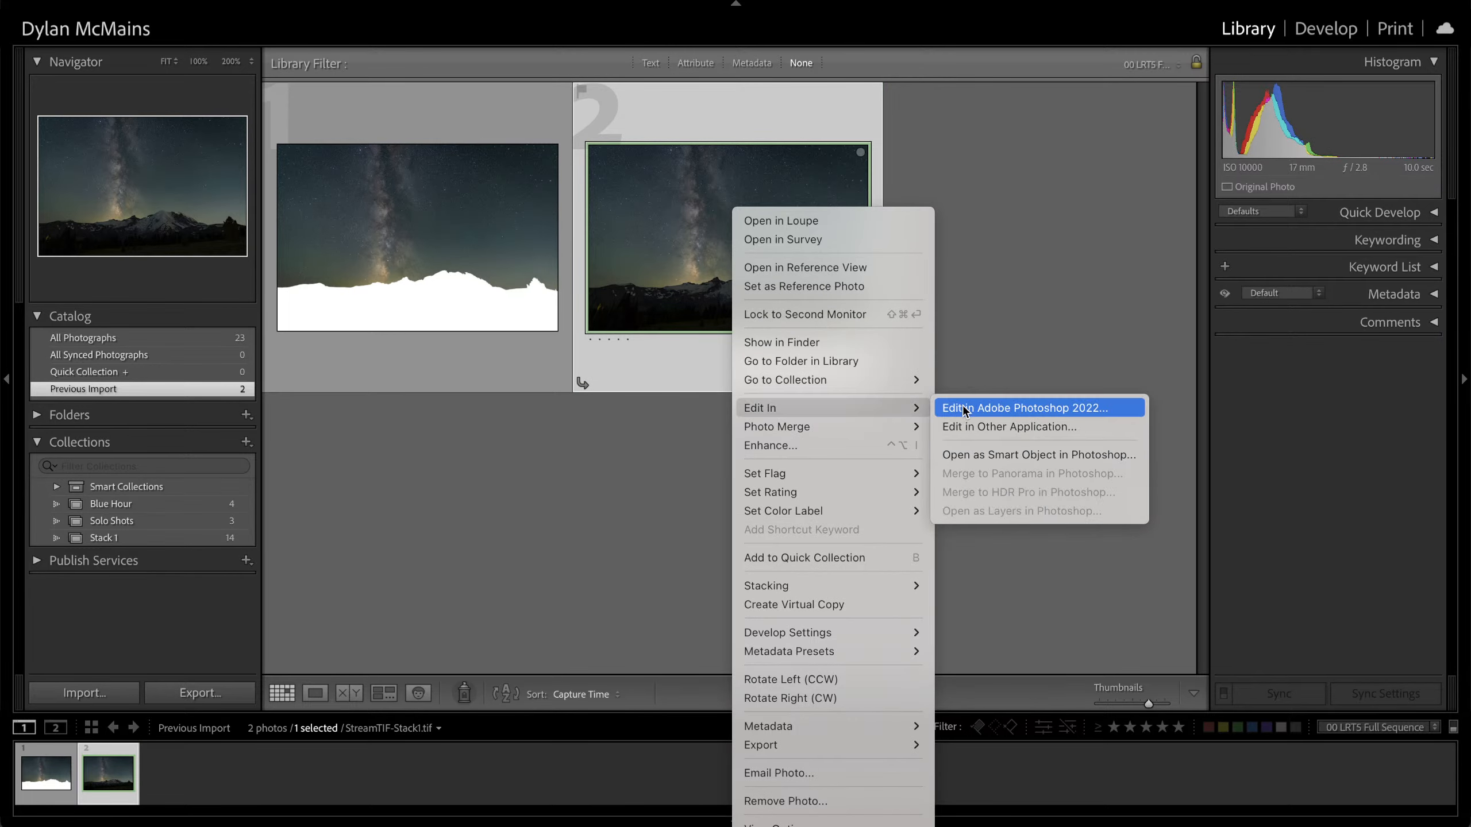
pyautogui.click(963, 408)
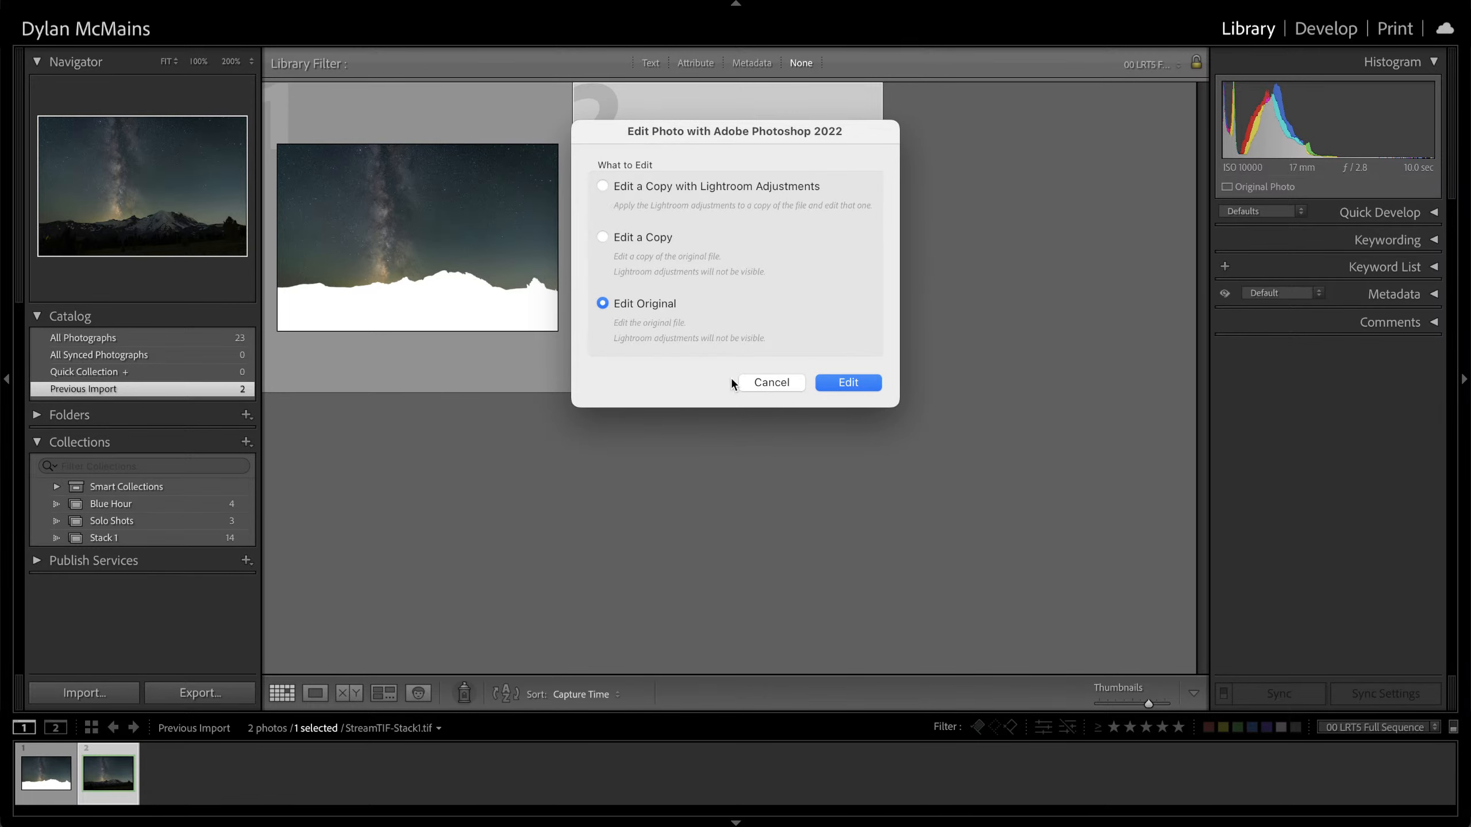
pyautogui.click(831, 383)
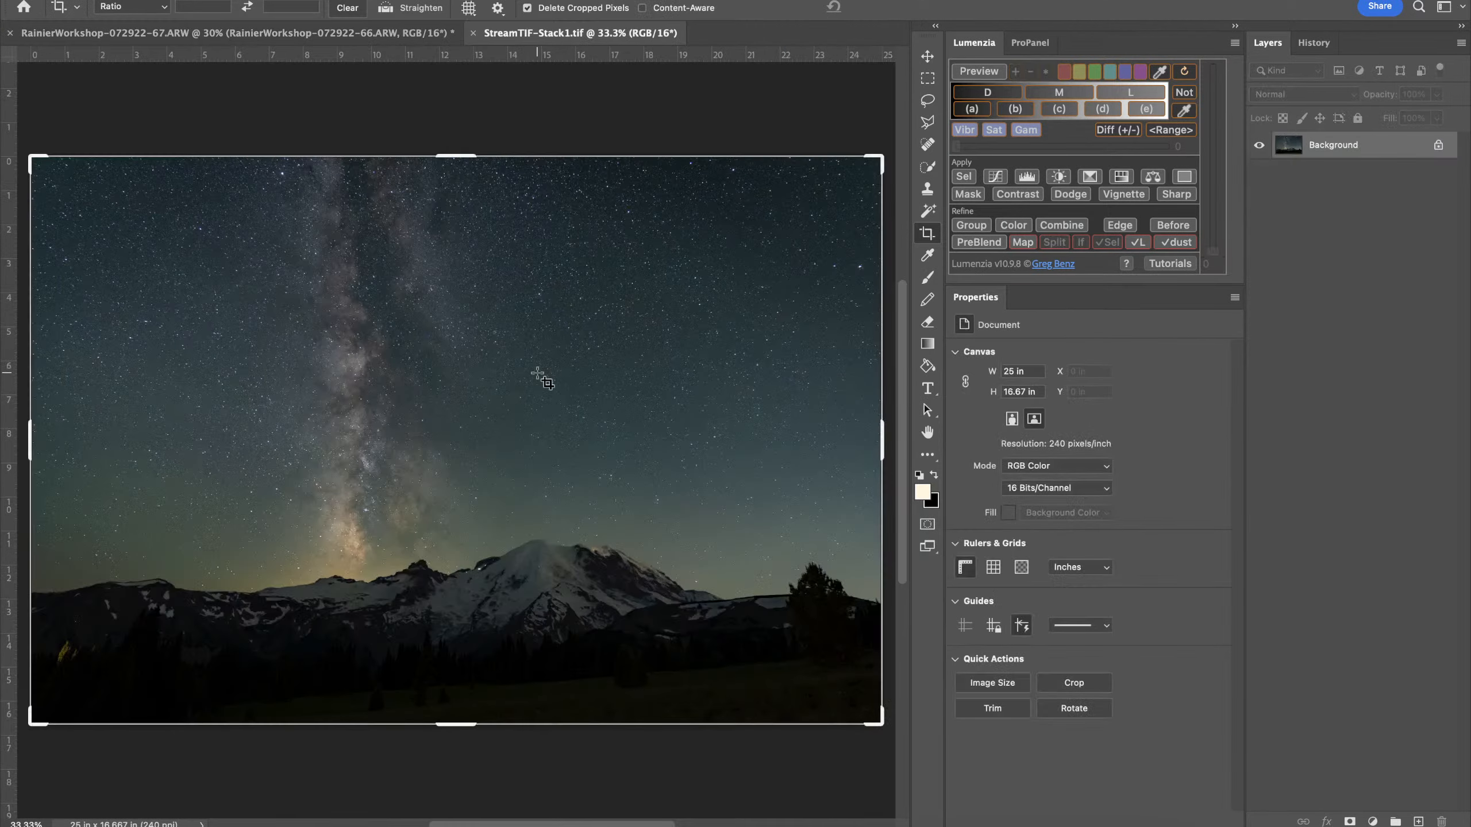
# Copy the stacked image into the blend document's group, disable the group mask and align the image over the canvas
pyautogui.press('v')
pyautogui.moveTo(539, 373); pyautogui.dragTo(583, 581)
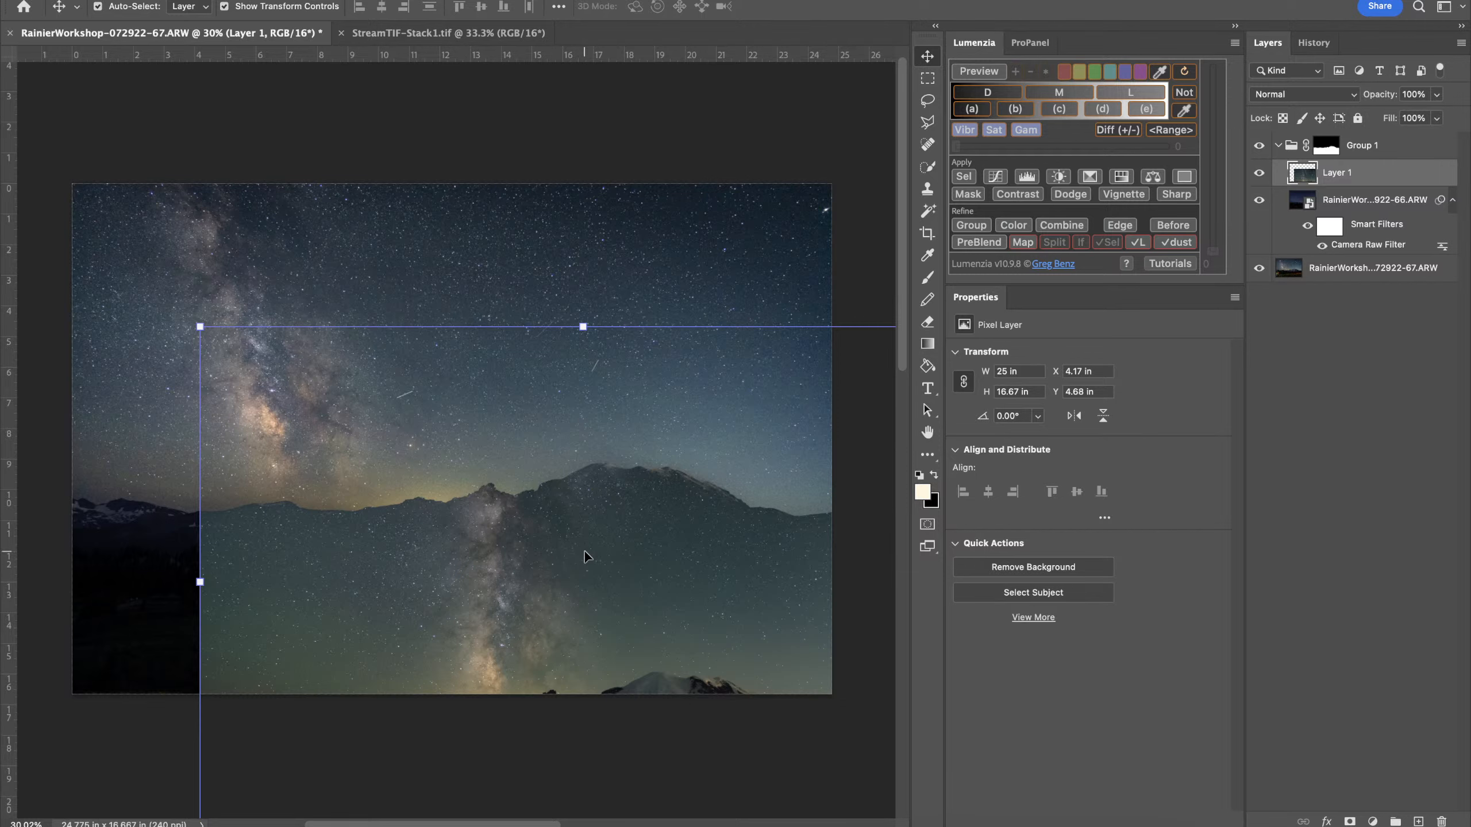
pyautogui.keyDown('shift'); pyautogui.click(1328, 150); pyautogui.keyUp('shift')
pyautogui.moveTo(612, 466); pyautogui.dragTo(476, 320)
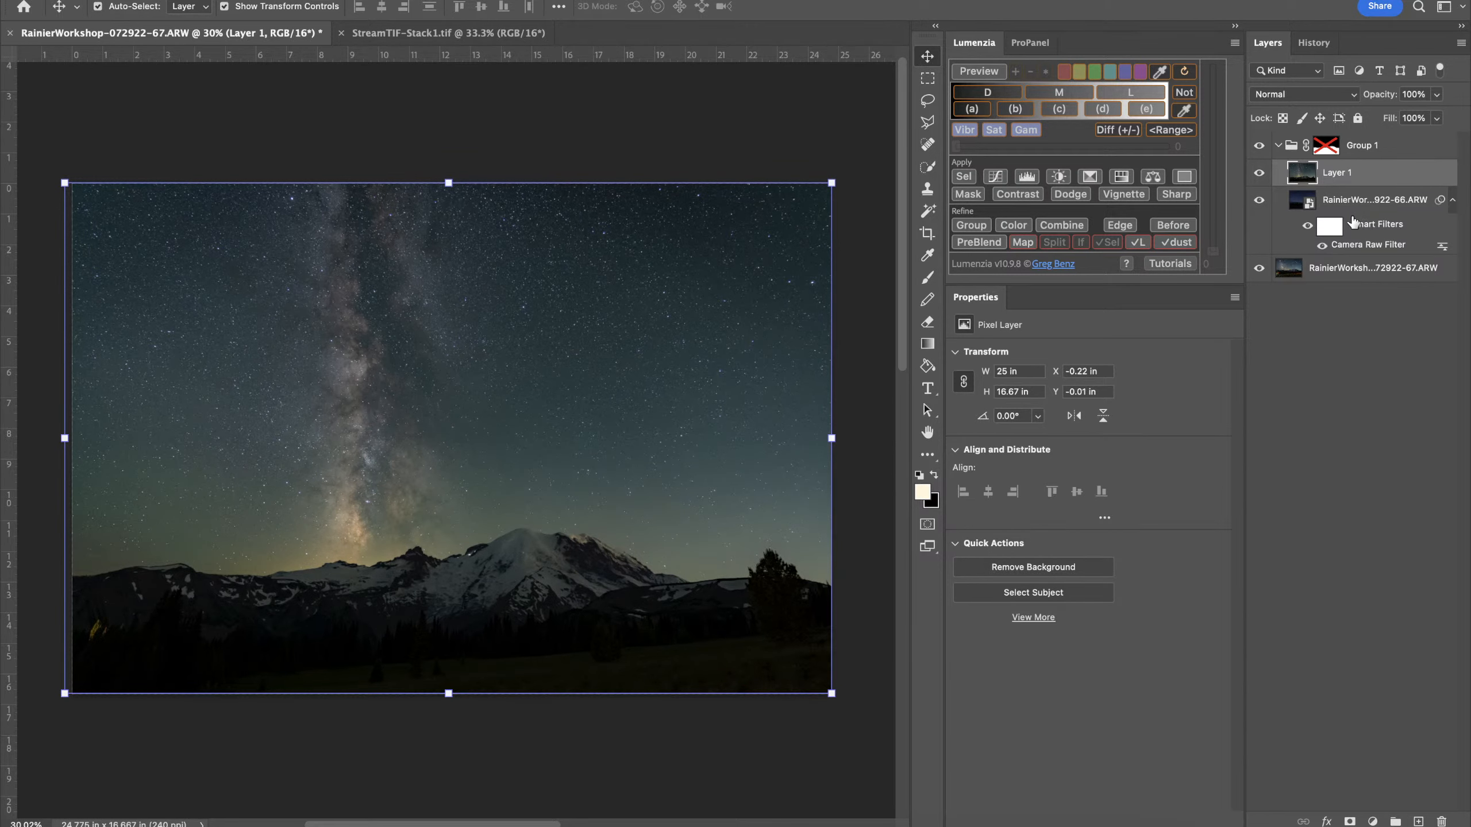
# Hide the stacked image layer and re-enable the group's layer mask
pyautogui.click(1259, 172)
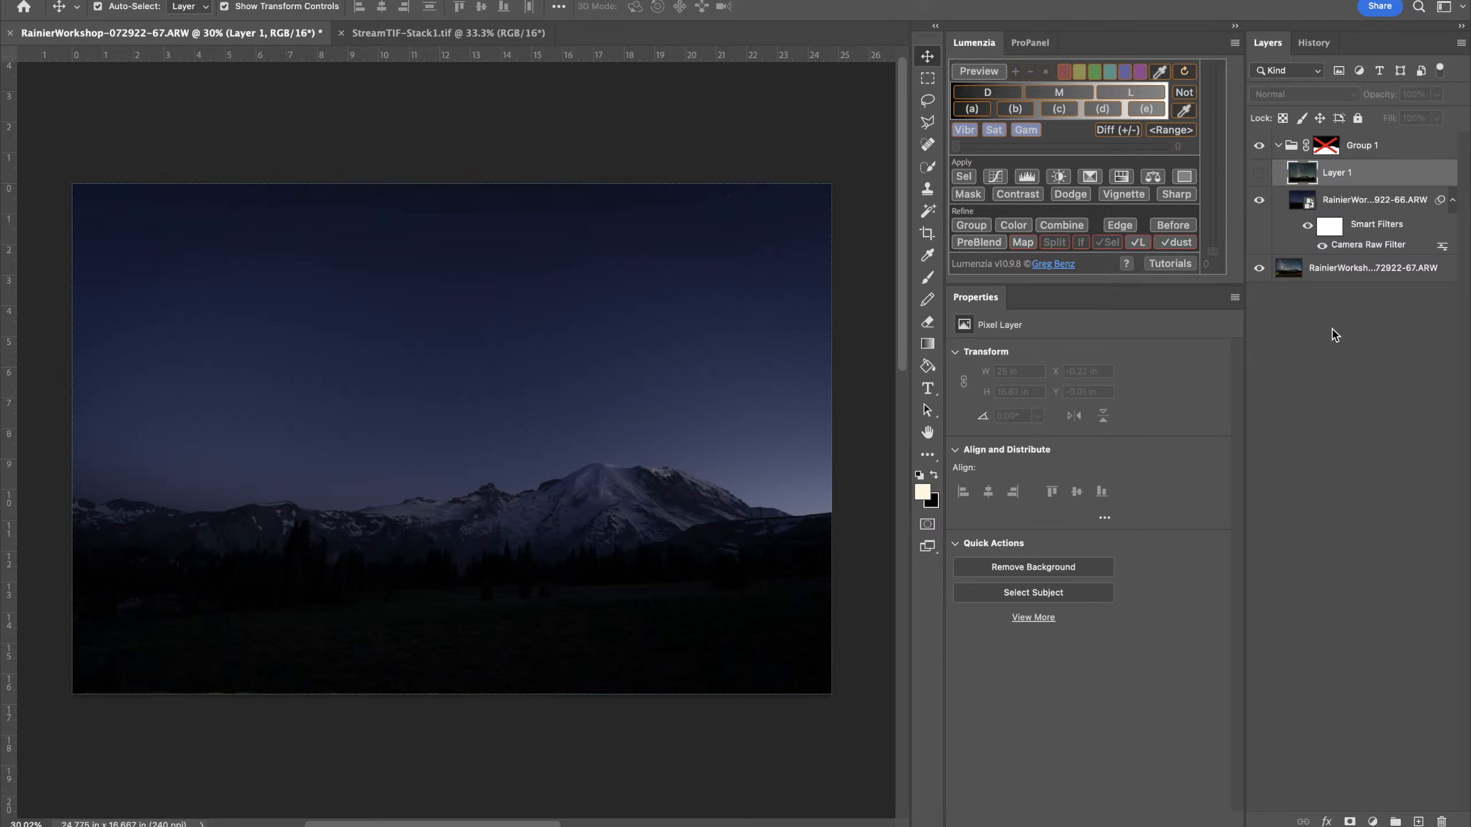
pyautogui.keyDown('shift'); pyautogui.click(1321, 147); pyautogui.keyUp('shift')
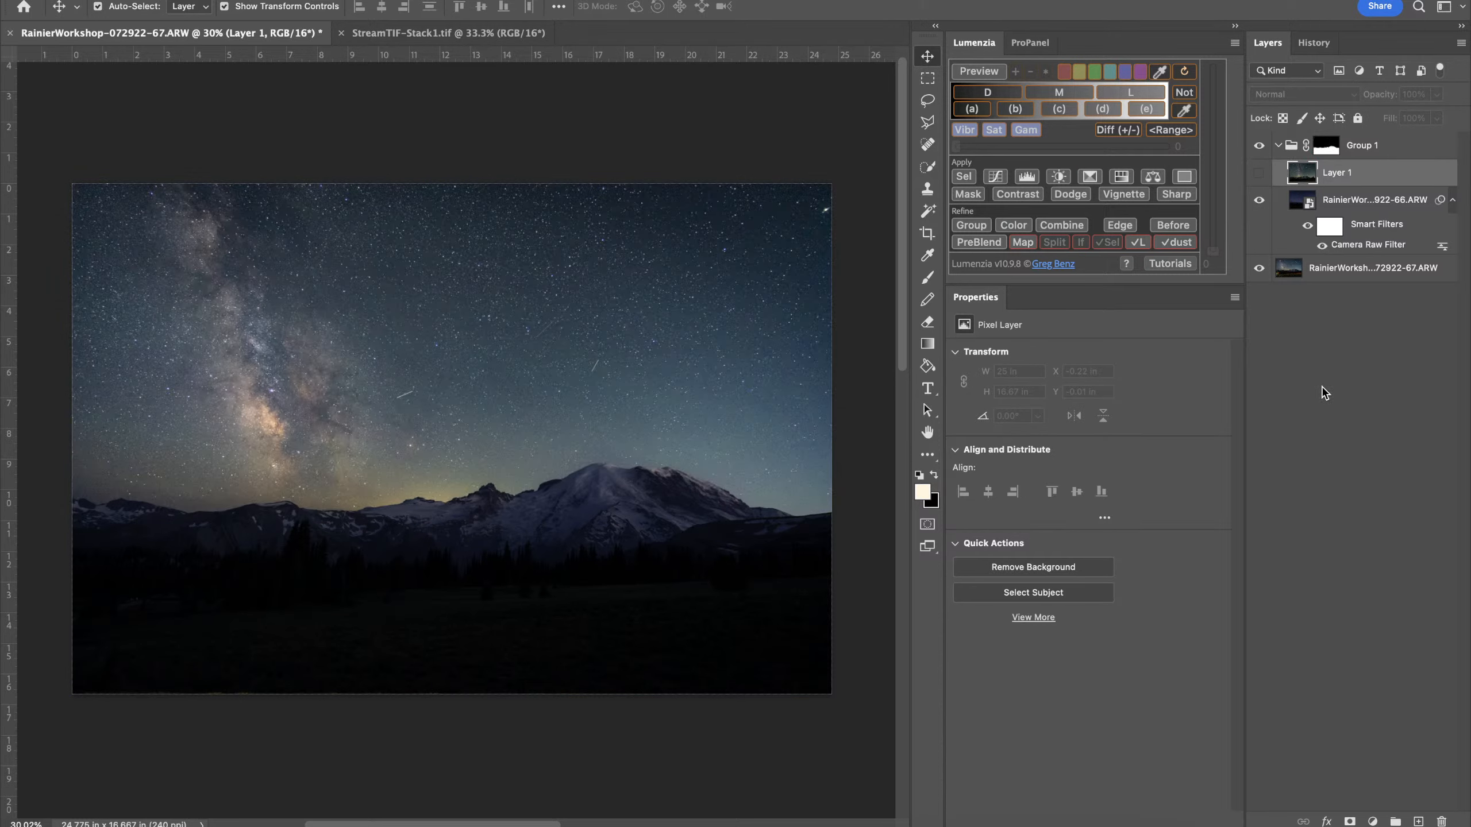
# Examine the blended ridgeline, treeline and dark foreground up close and in the full image
pyautogui.scroll(10, 624, 614)
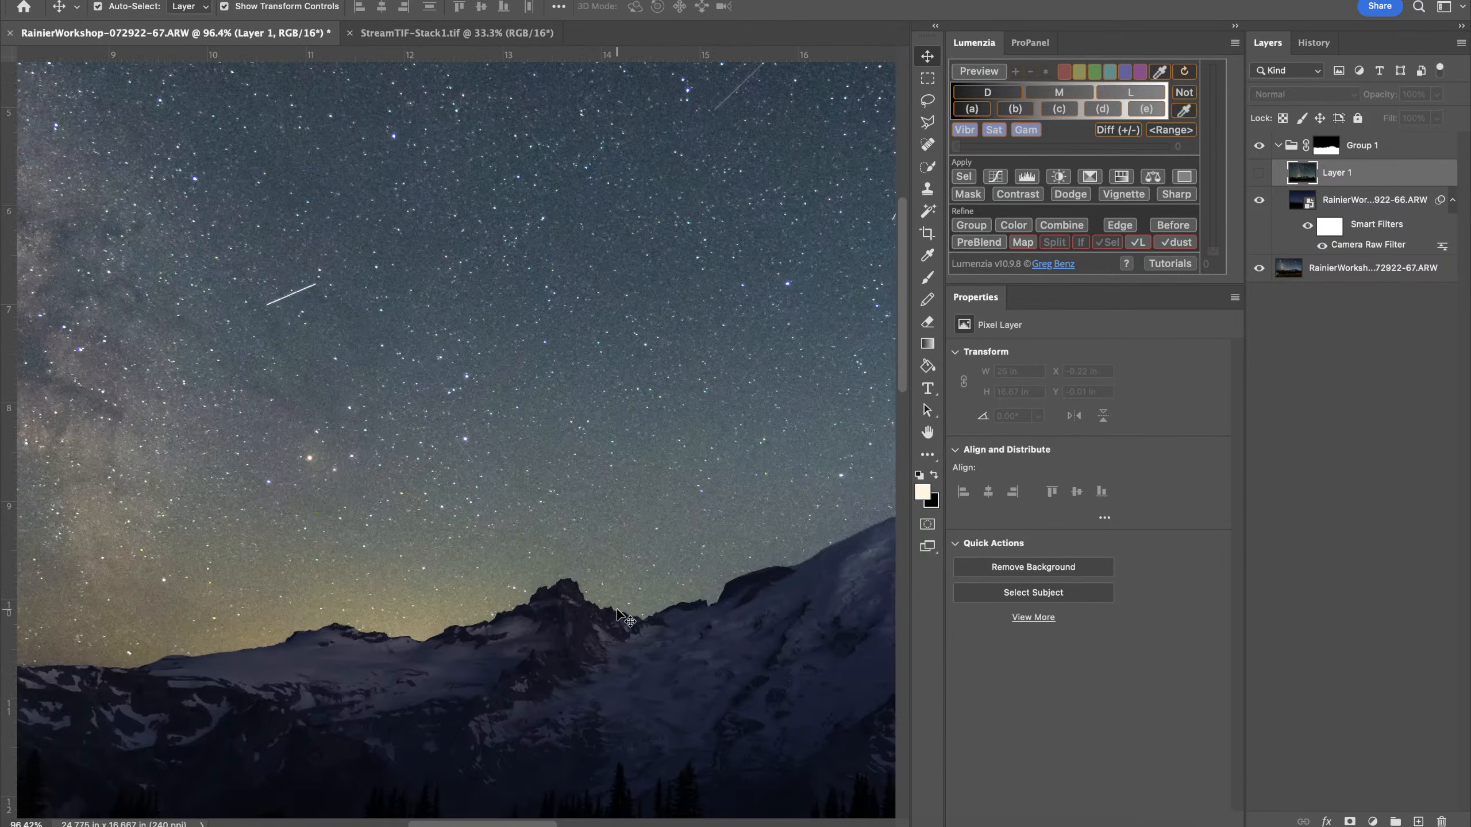
pyautogui.scroll(8, 617, 610)
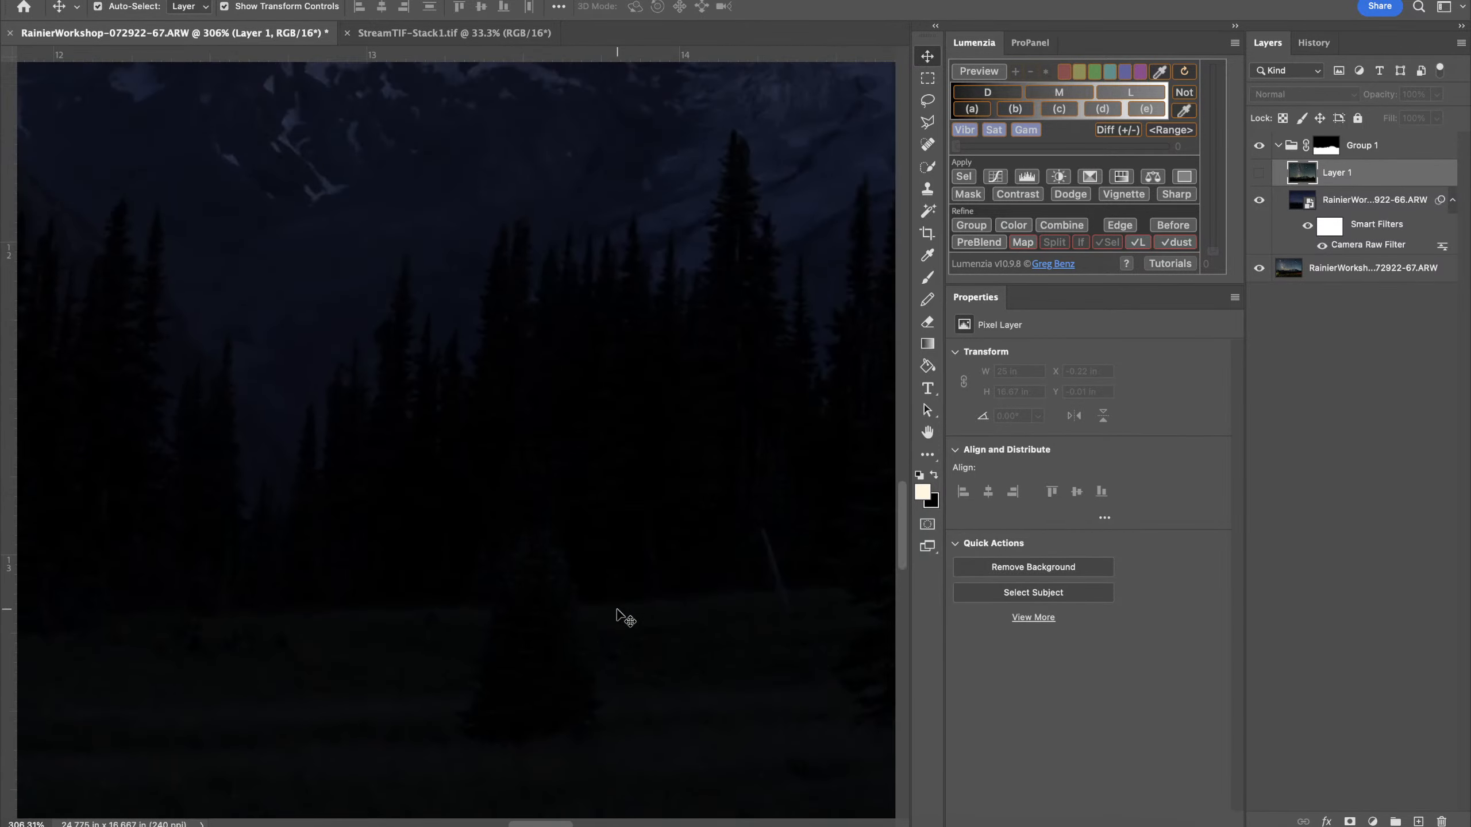
pyautogui.scroll(-8, 617, 618)
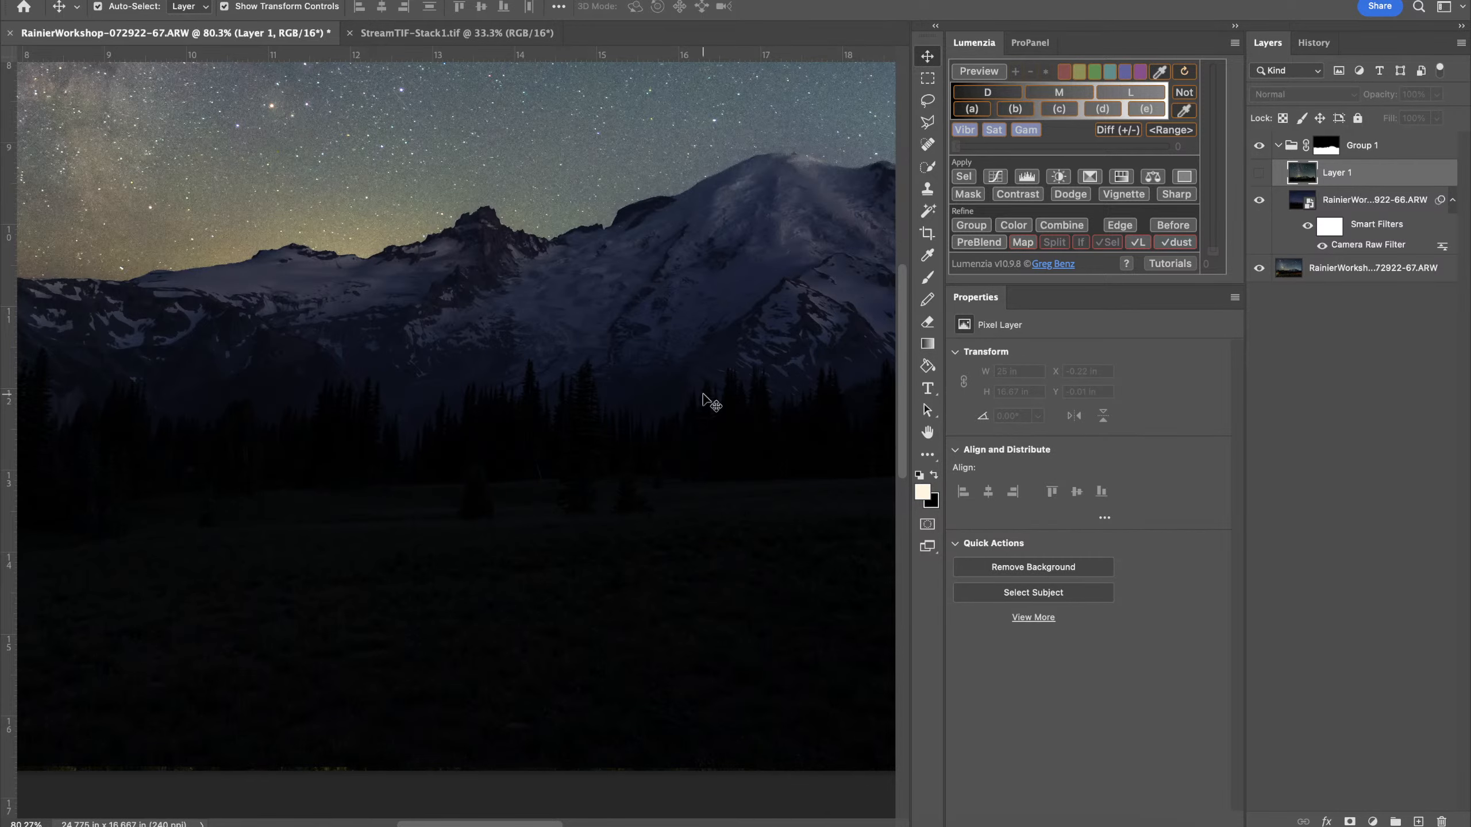
pyautogui.scroll(3, 512, 472)
pyautogui.hscroll(-2, 512, 472)
pyautogui.scroll(2, 512, 472)
pyautogui.hscroll(-3, 513, 472)
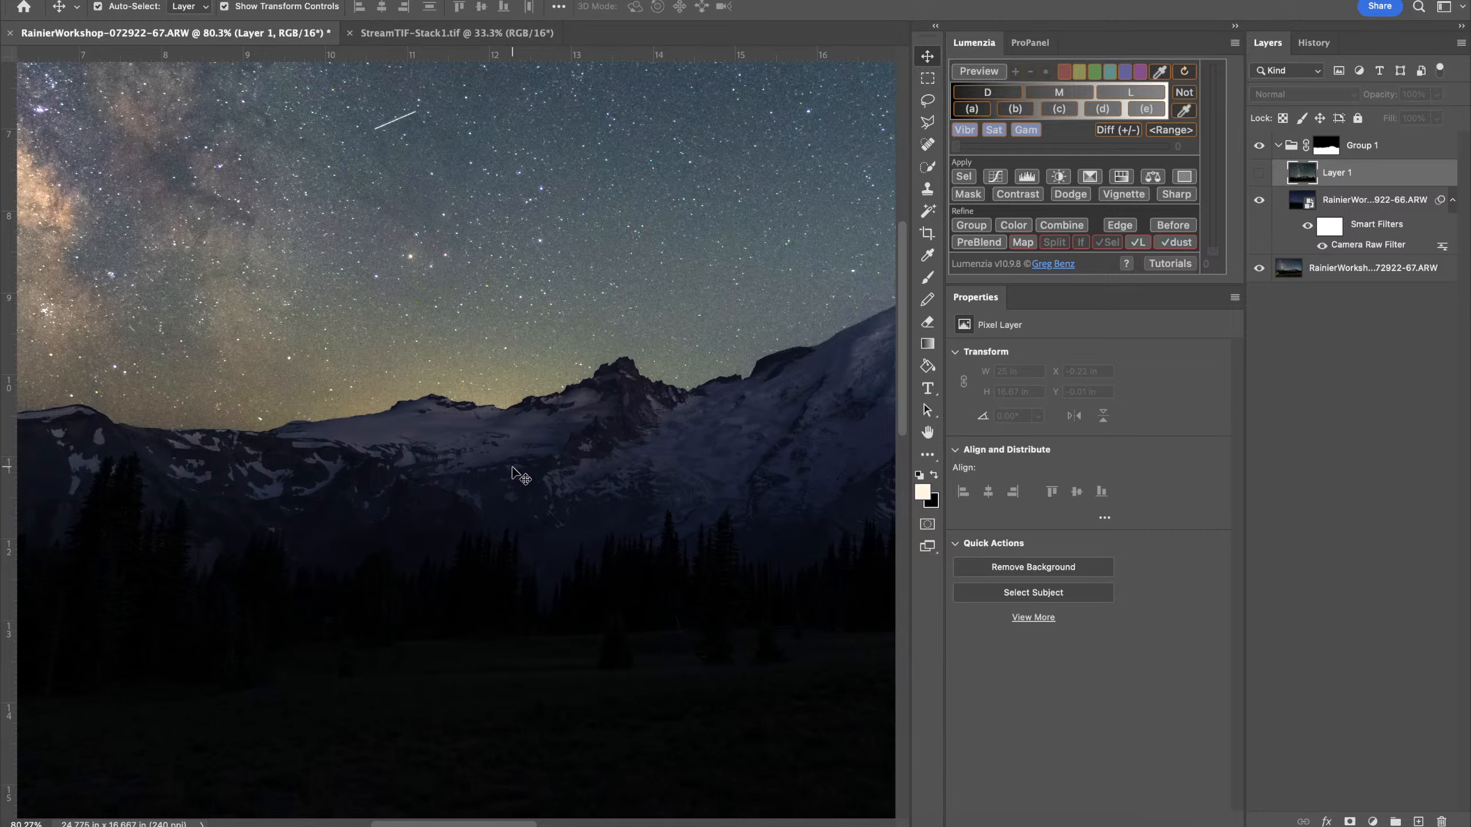
pyautogui.scroll(-6, 519, 475)
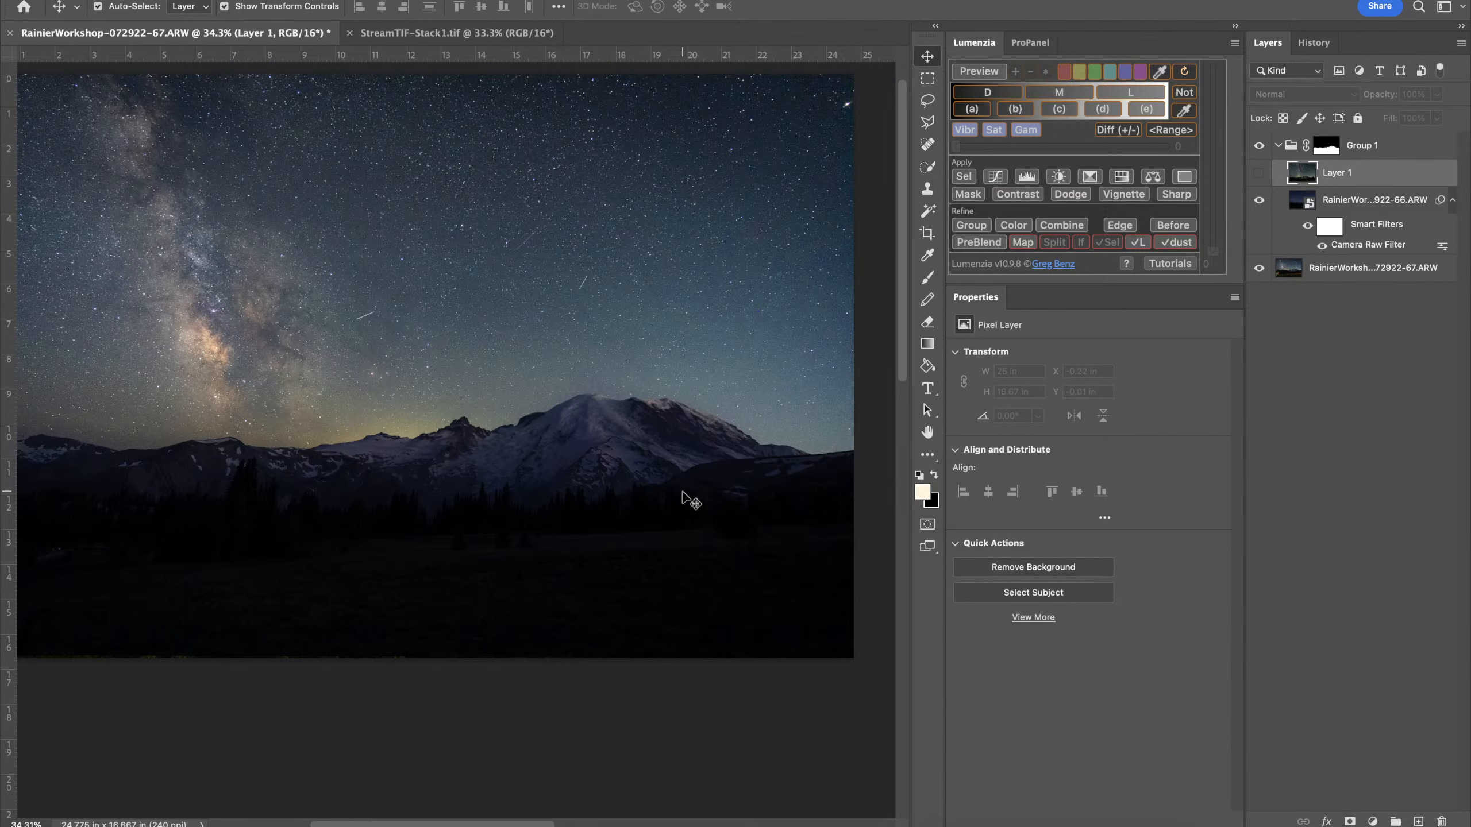
pyautogui.scroll(-1, 689, 499)
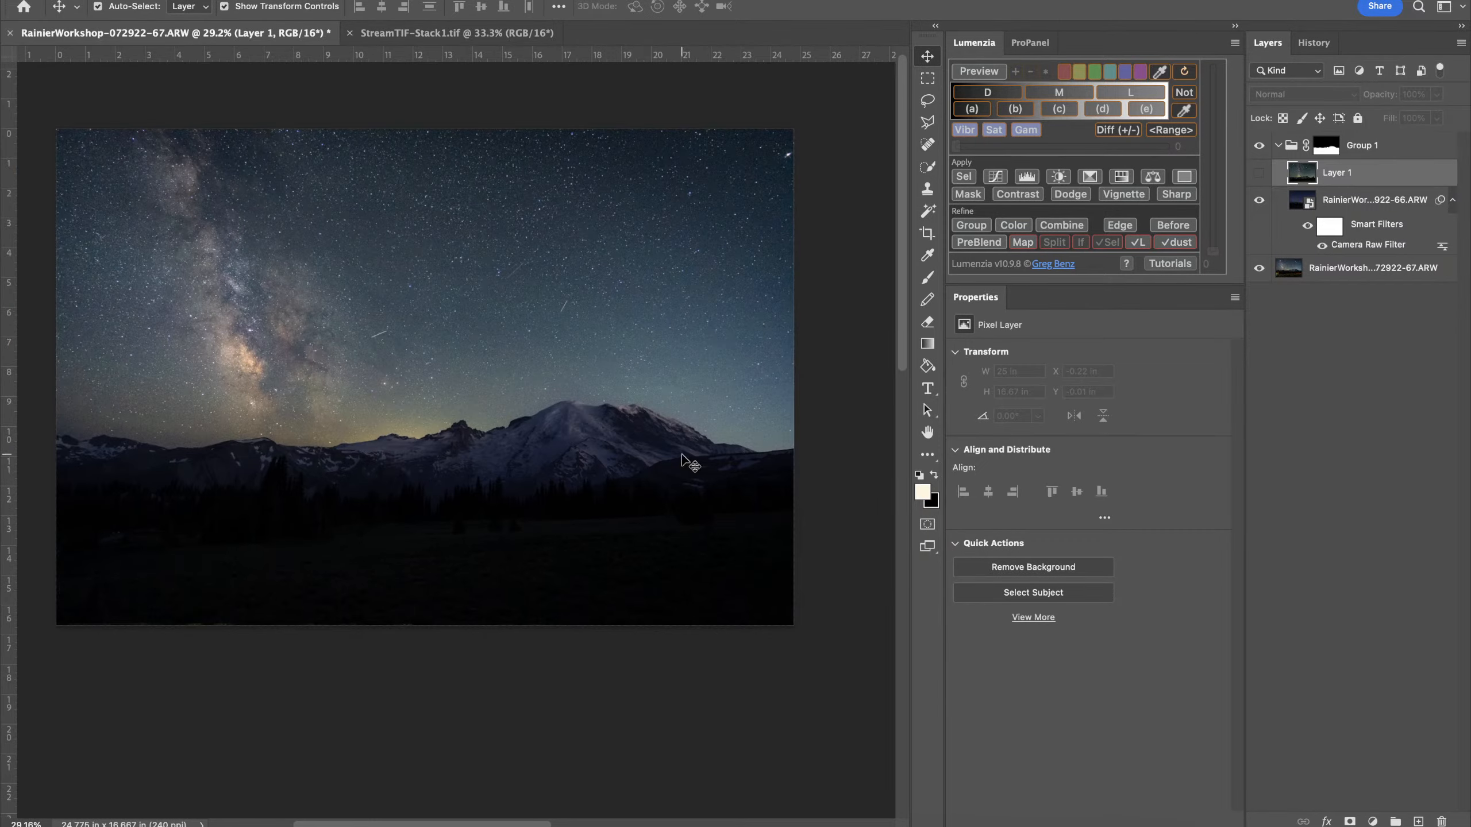
# Close StreamTIF-Stack1.tif and the RainierWorkshop-072922-67.ARW blend document
pyautogui.scroll(6, 802, 174)
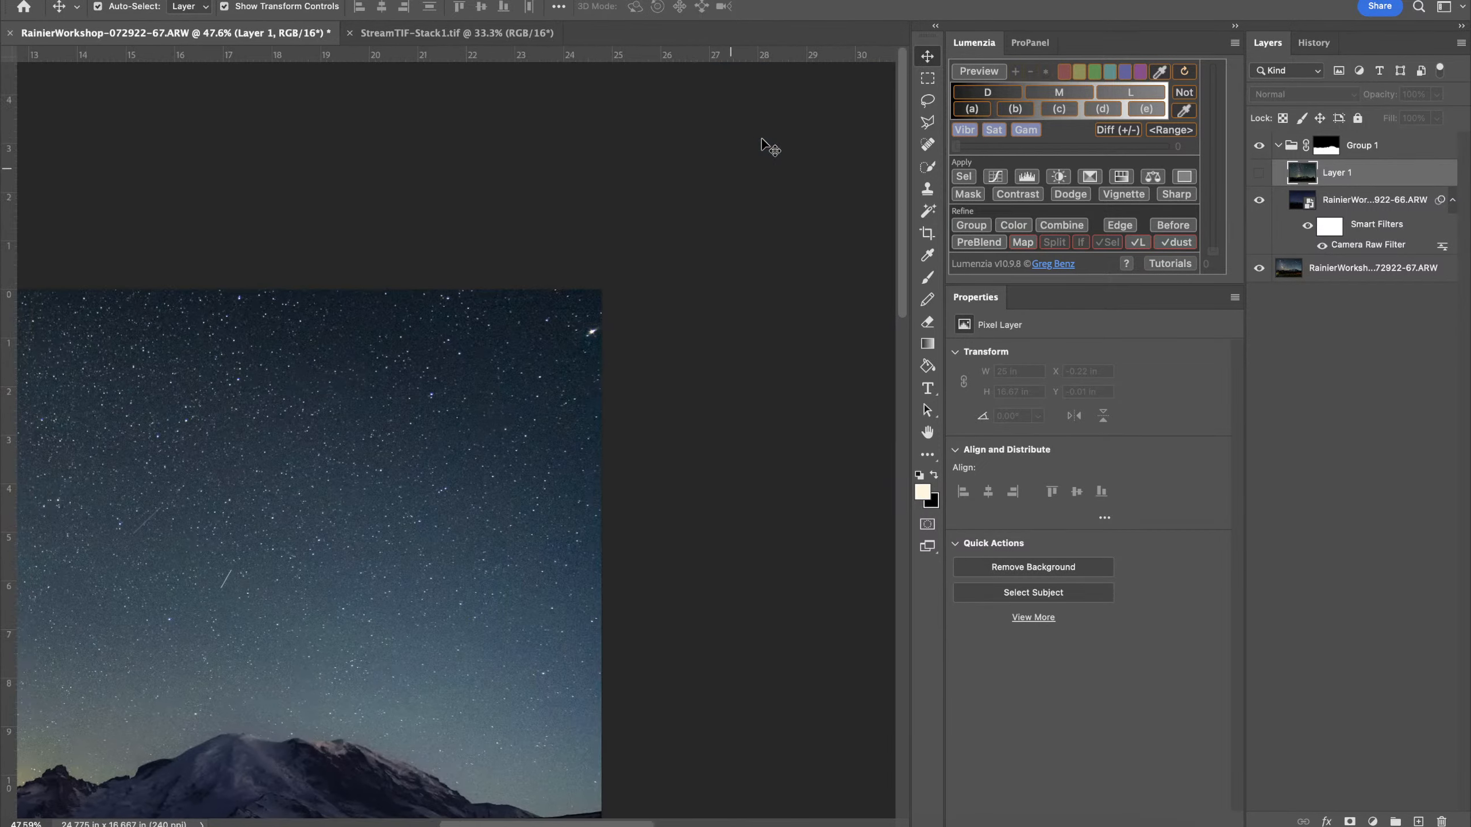
pyautogui.scroll(-4, 468, 400)
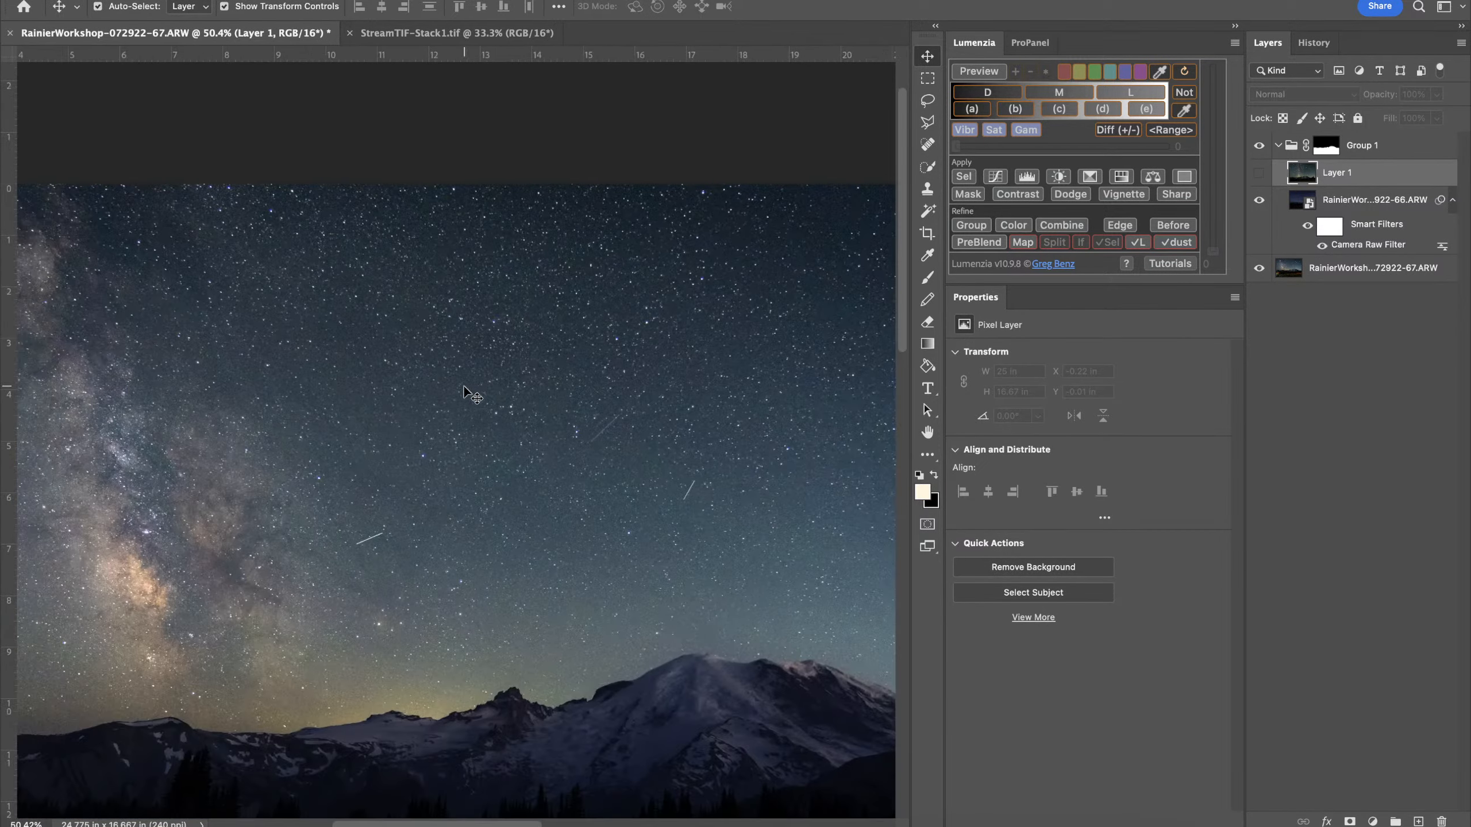
pyautogui.scroll(-2, 457, 406)
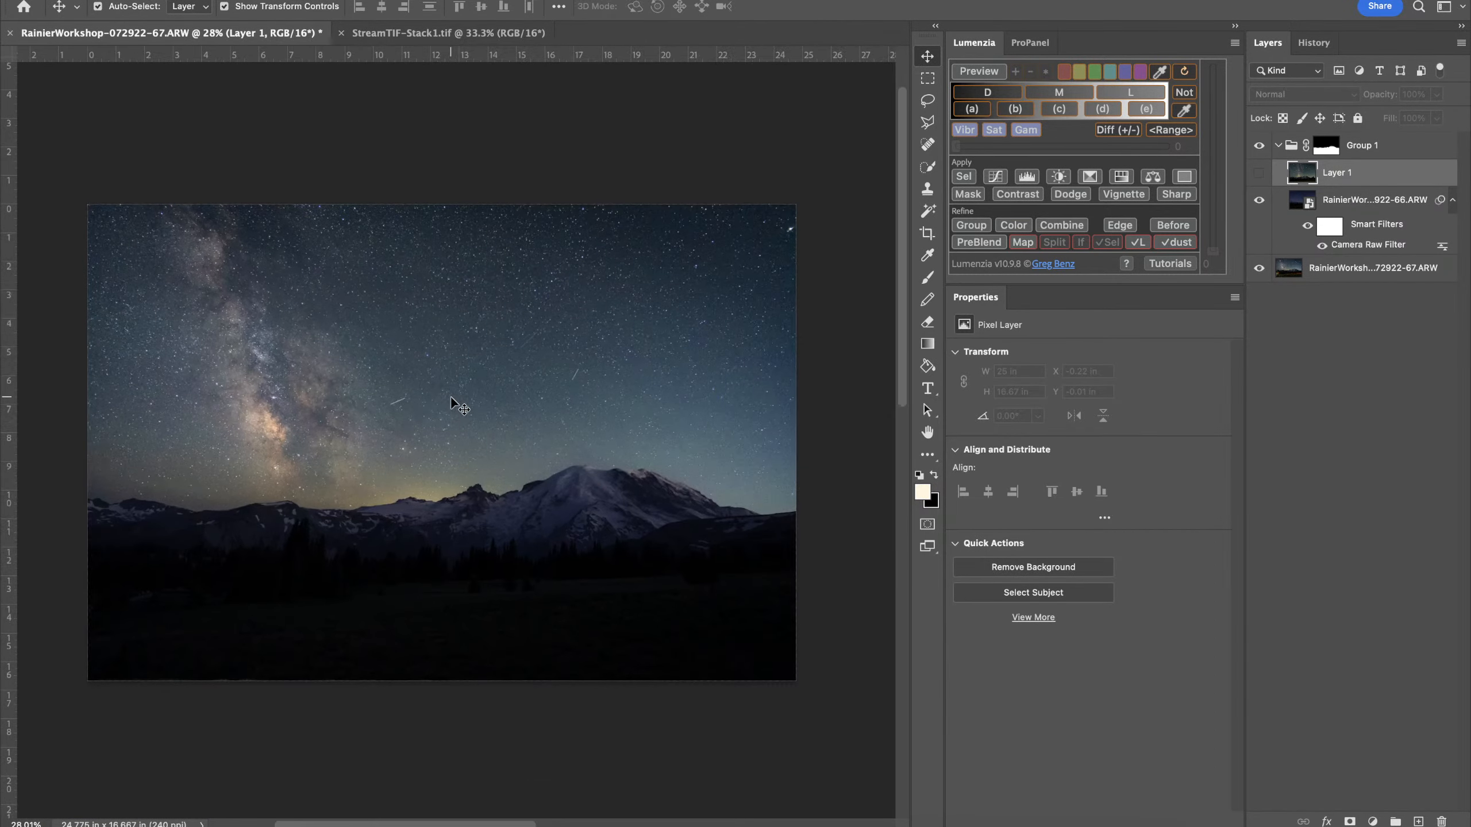
pyautogui.click(341, 32)
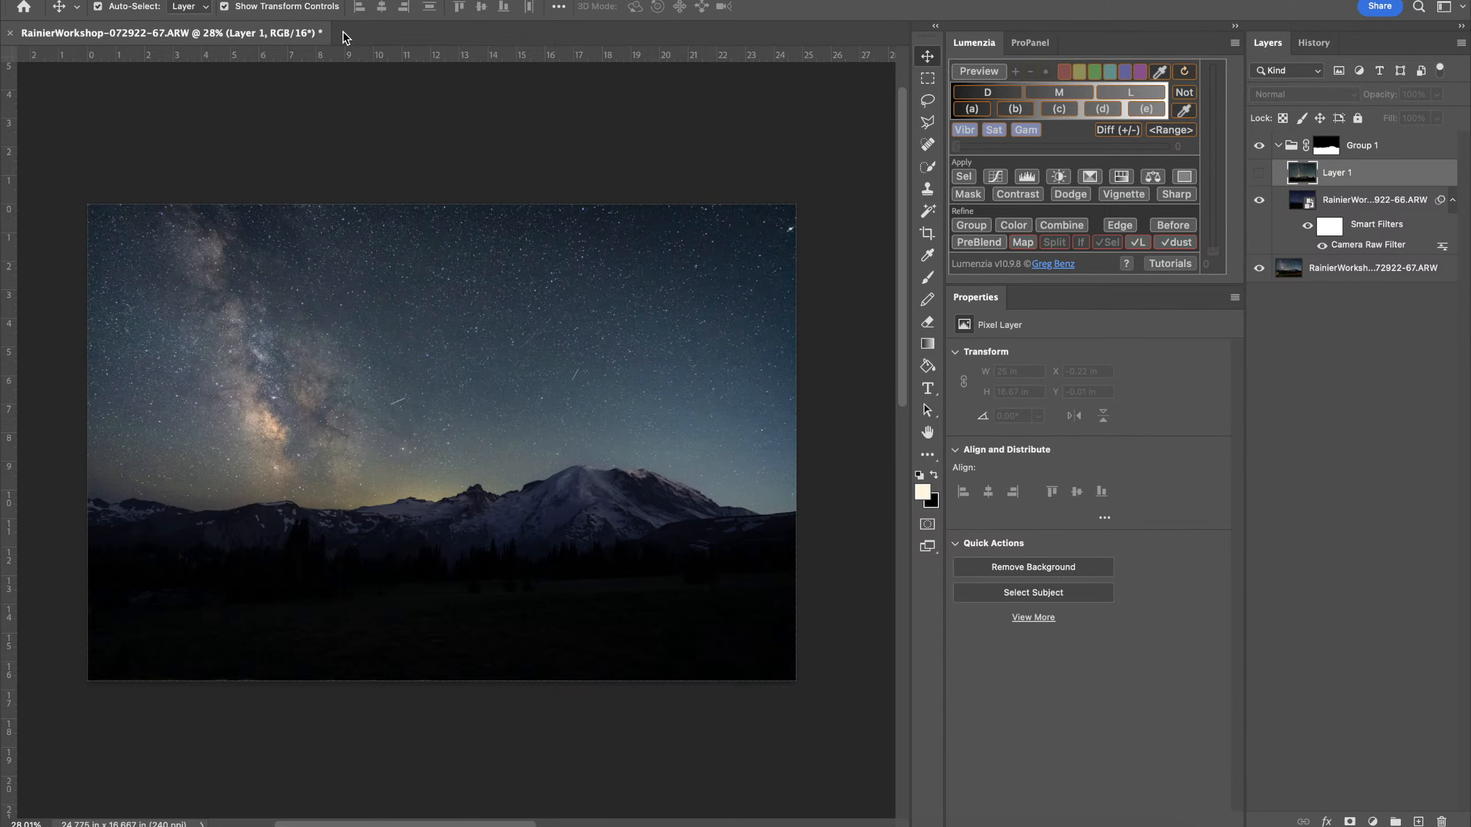
pyautogui.click(9, 33)
pyautogui.click(774, 328)
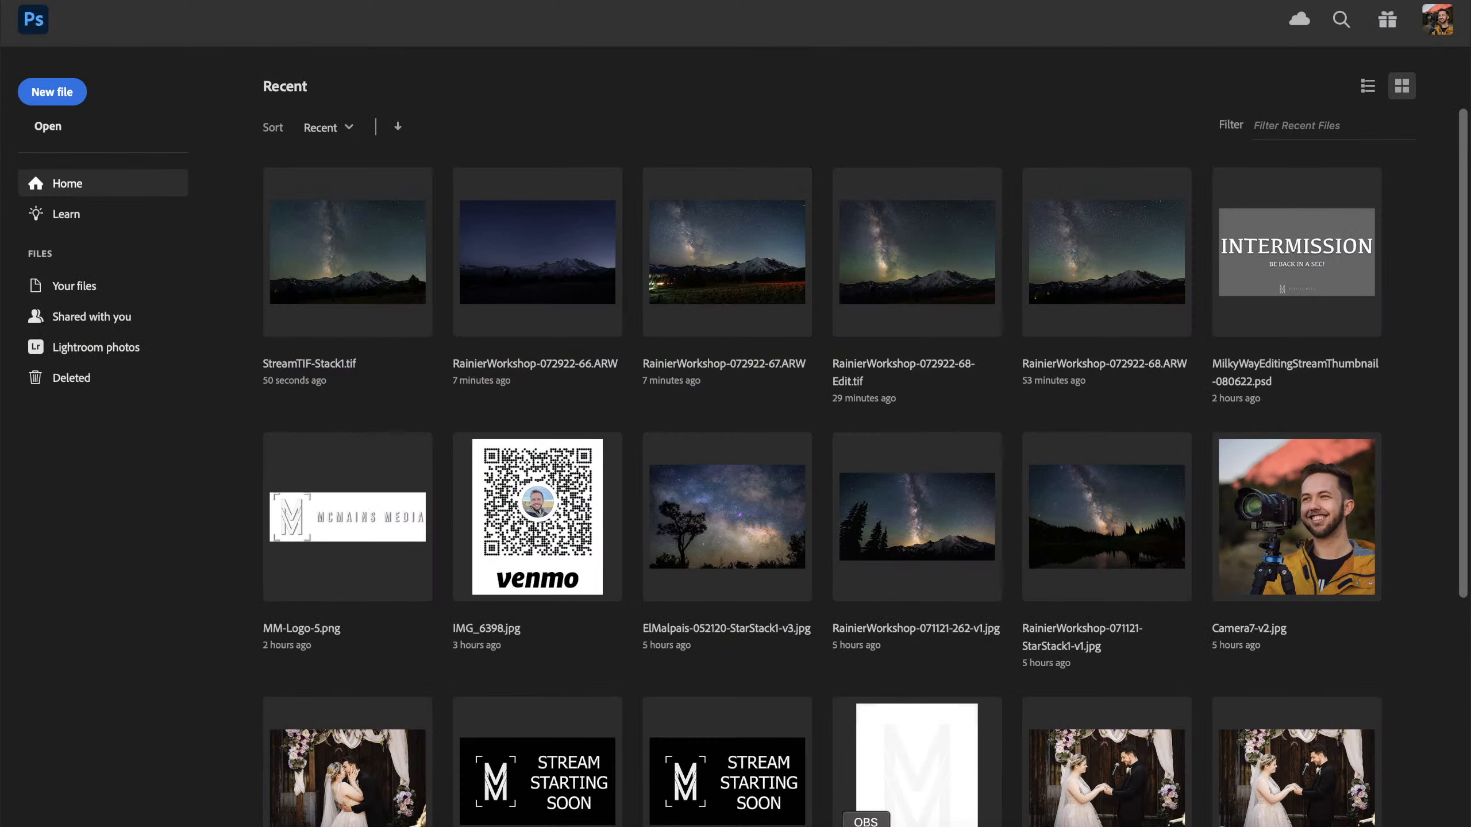
# Switch to Lightroom Classic and open StreamTIF-Stack1.tif together with the blue hour photo from All Photographs as layers in Photoshop
pyautogui.click(585, 824)
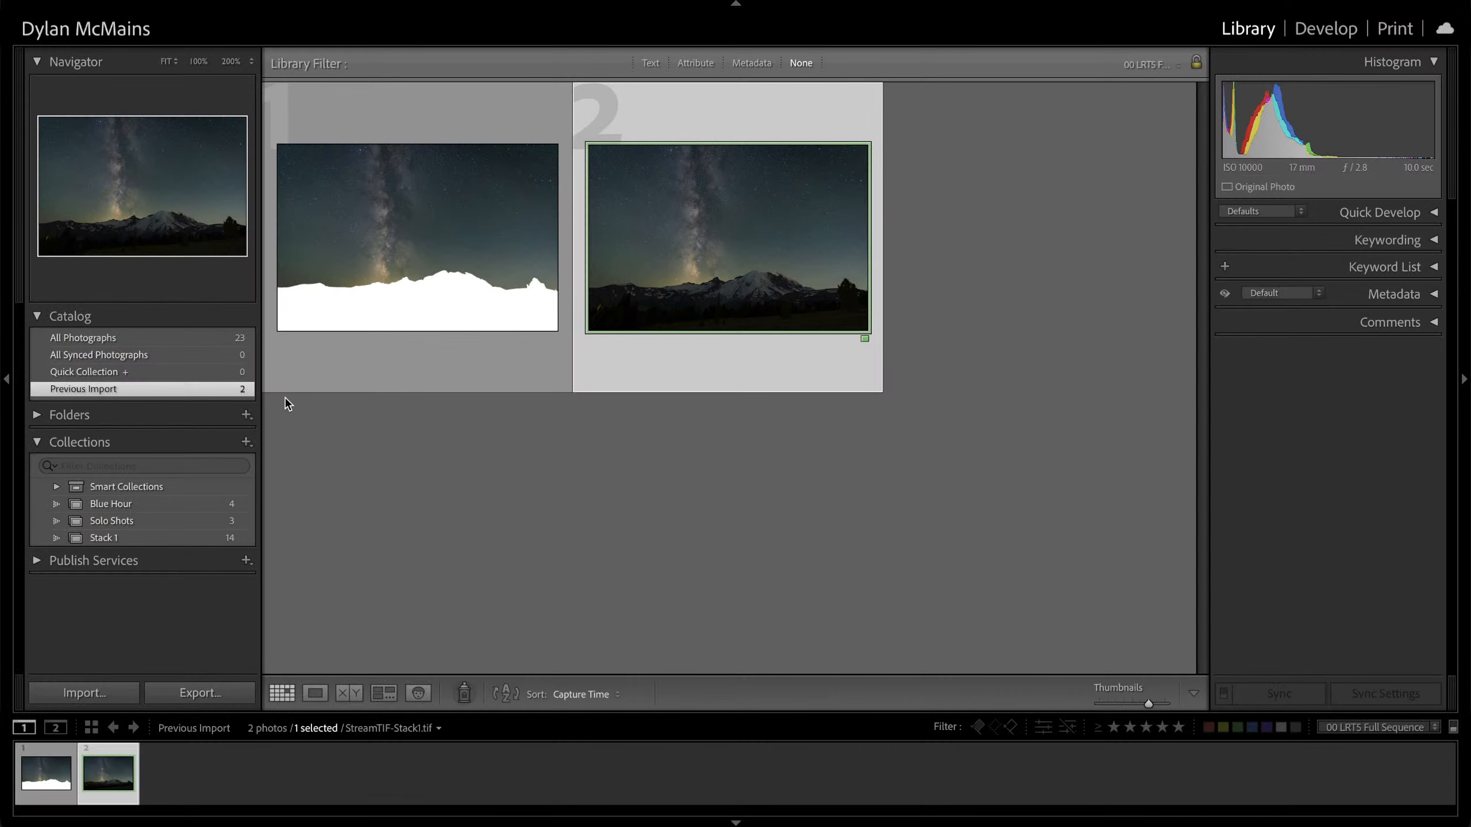
pyautogui.click(83, 337)
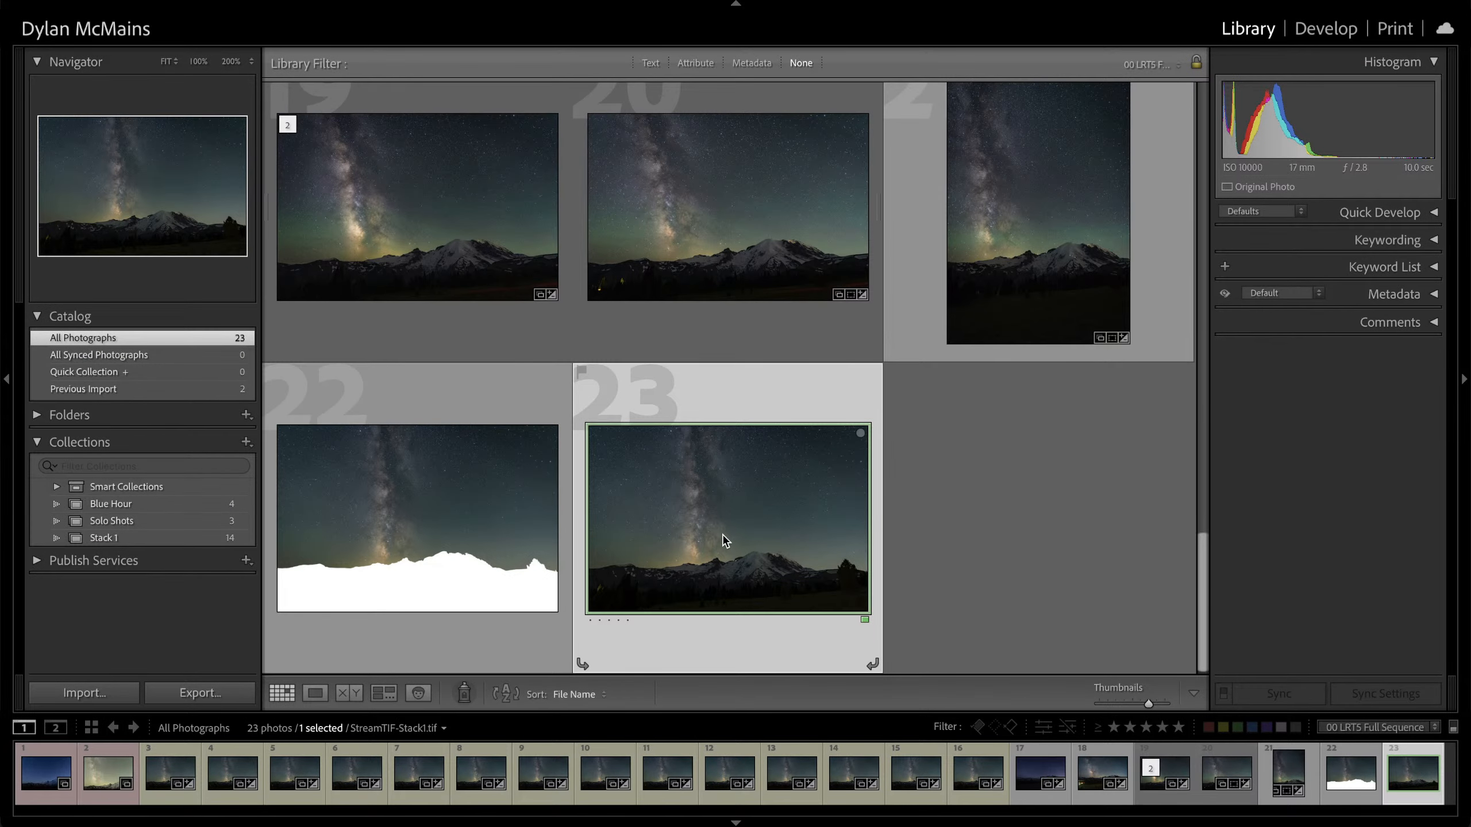
pyautogui.scroll(5, 723, 542)
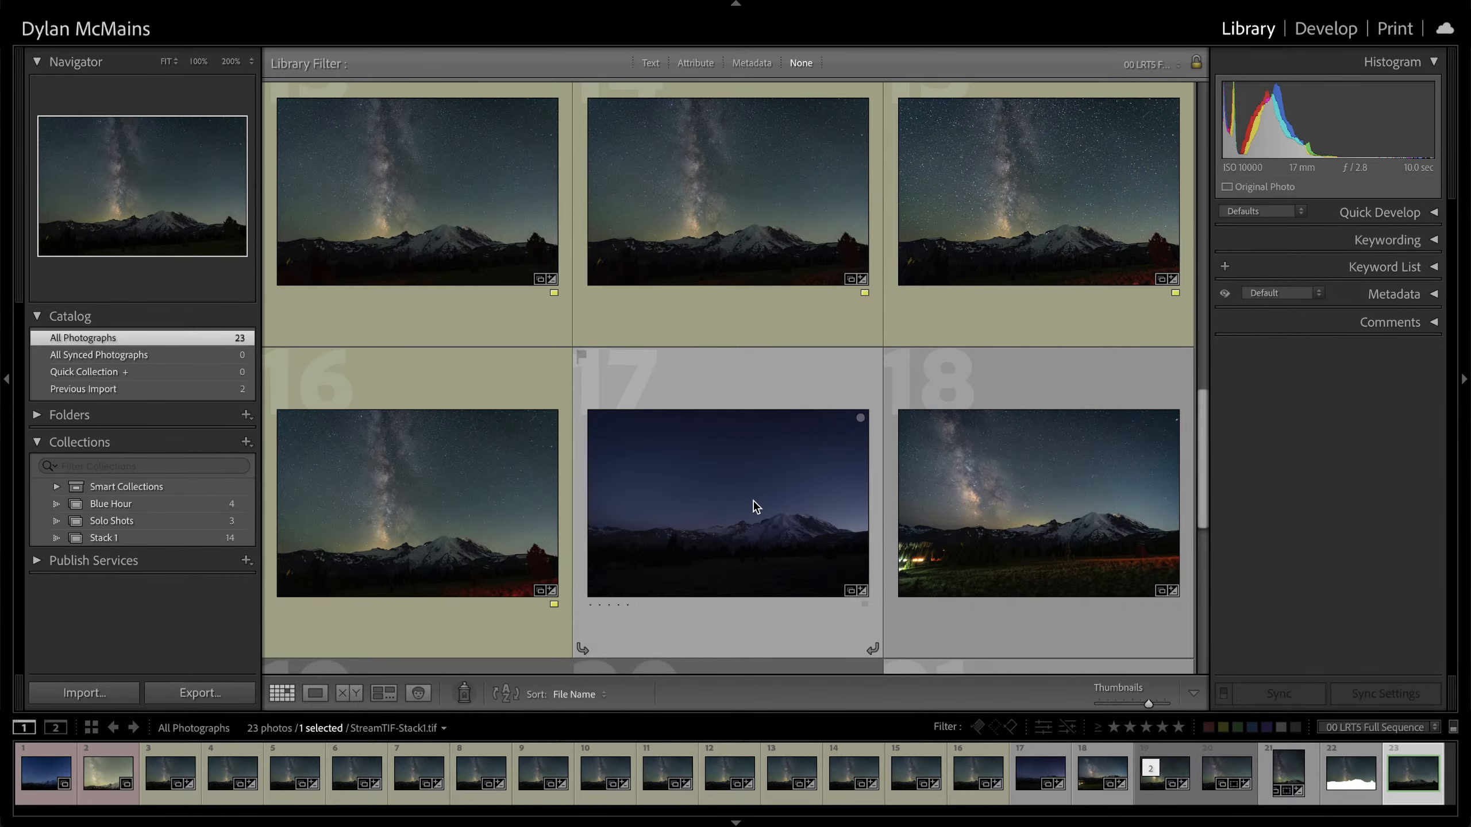
pyautogui.keyDown('super'); pyautogui.click(755, 506); pyautogui.keyUp('super')
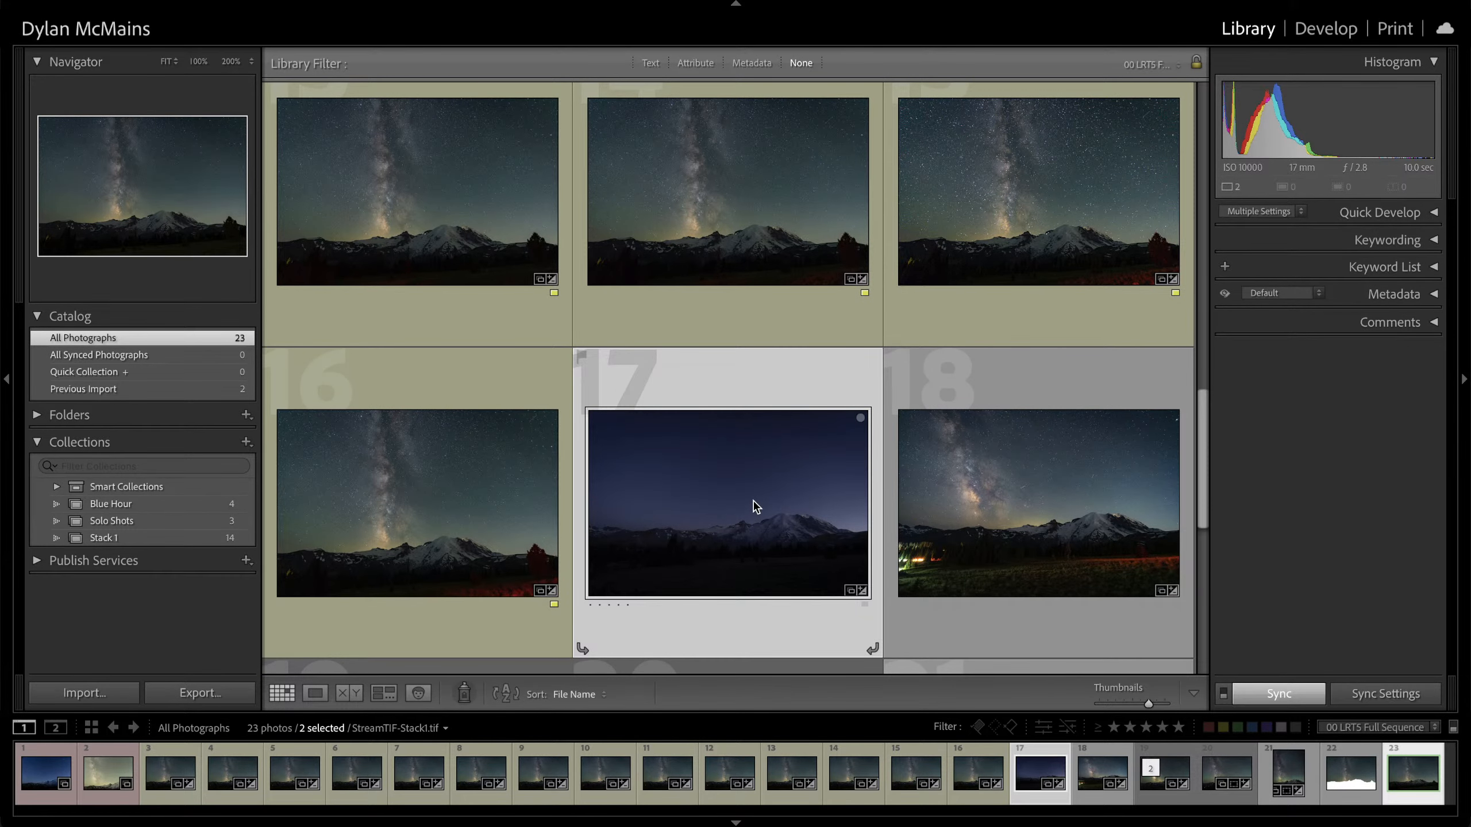
pyautogui.rightClick(756, 506)
pyautogui.moveTo(903, 407)
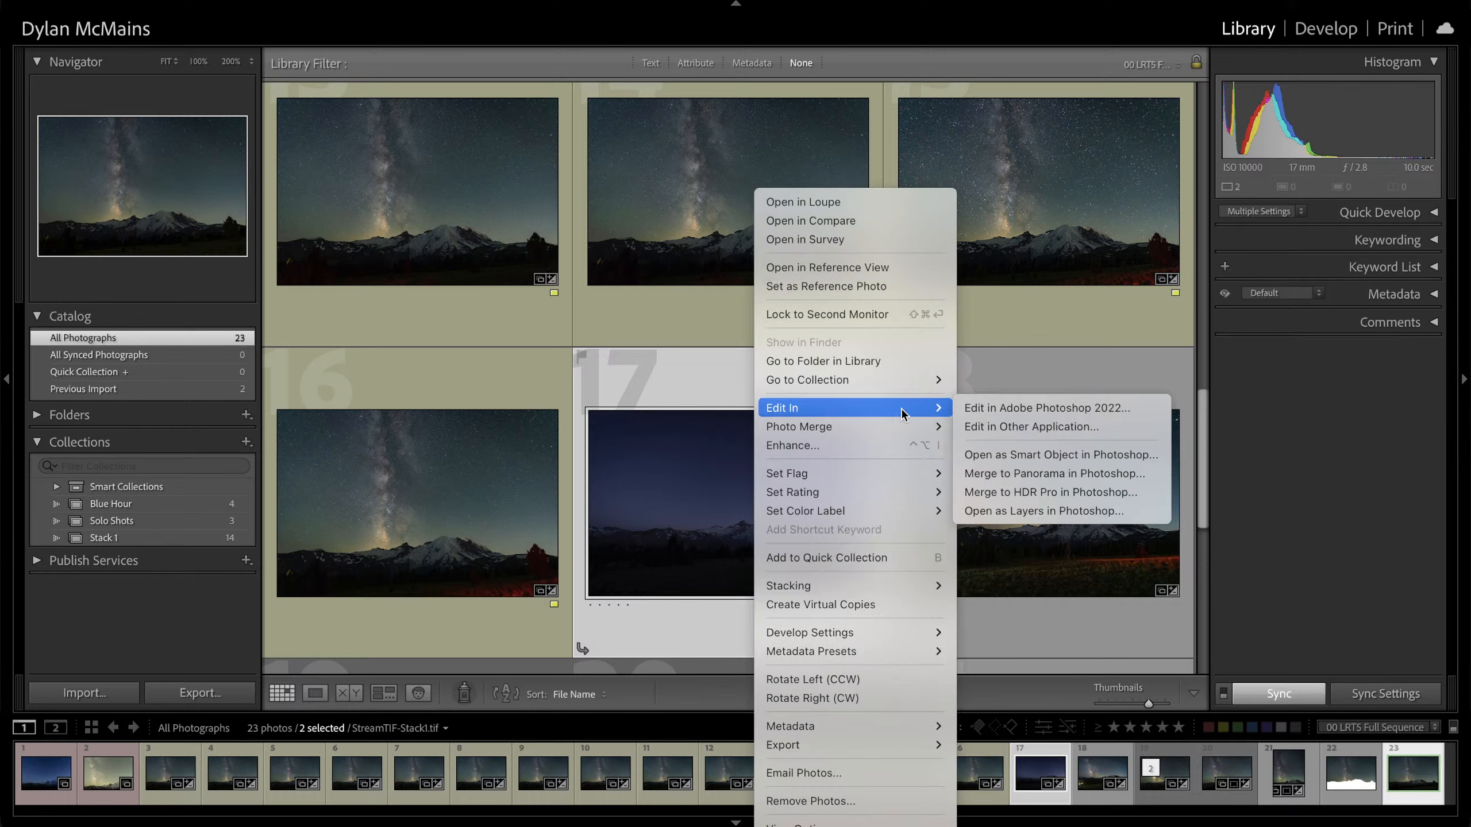
pyautogui.click(1000, 510)
pyautogui.click(926, 282)
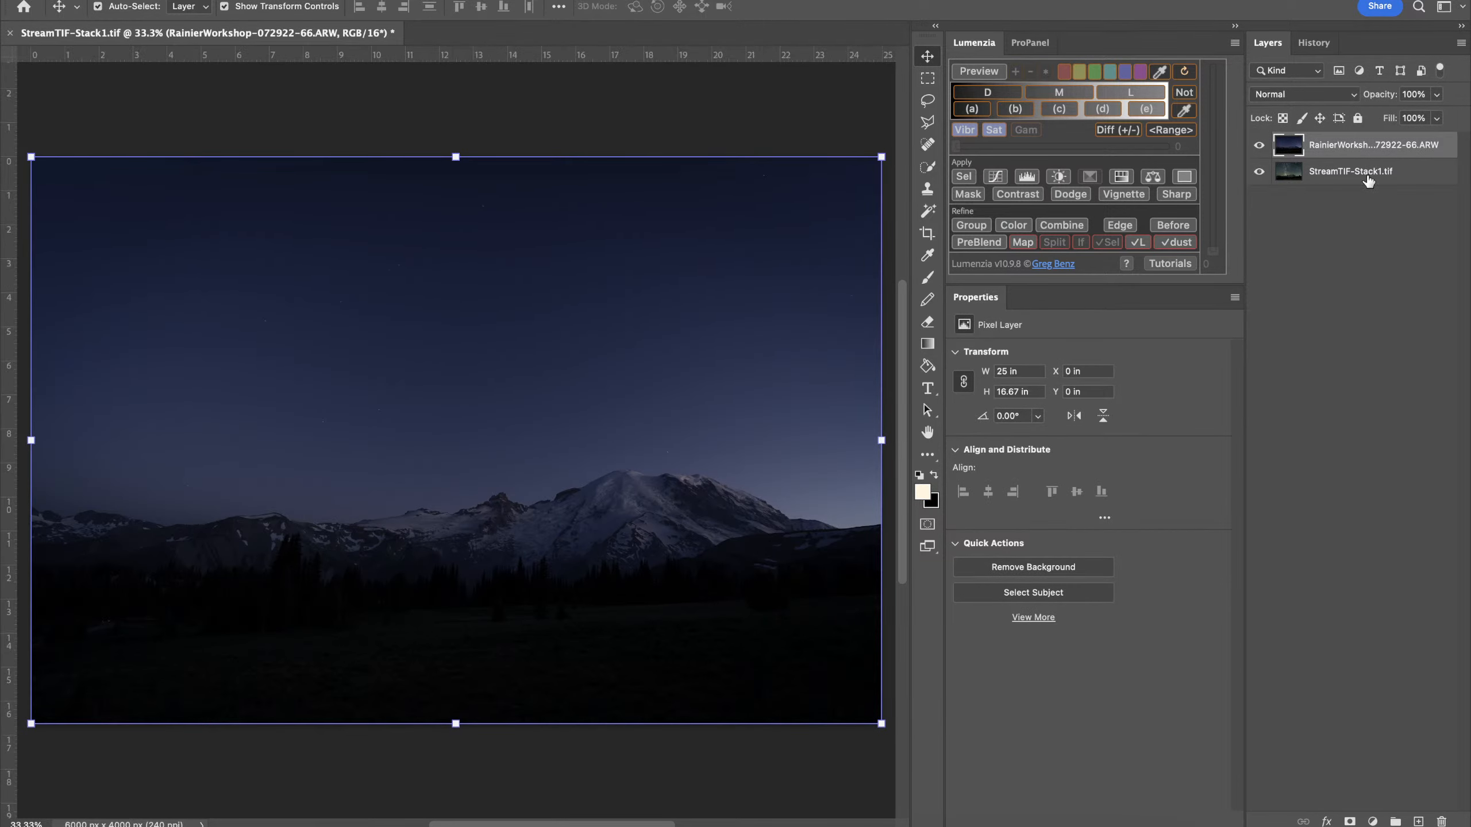
# Auto-align the blue hour and StreamTIF-Stack1.tif layers using the Auto projection
pyautogui.keyDown('shift'); pyautogui.click(1355, 170); pyautogui.keyUp('shift')
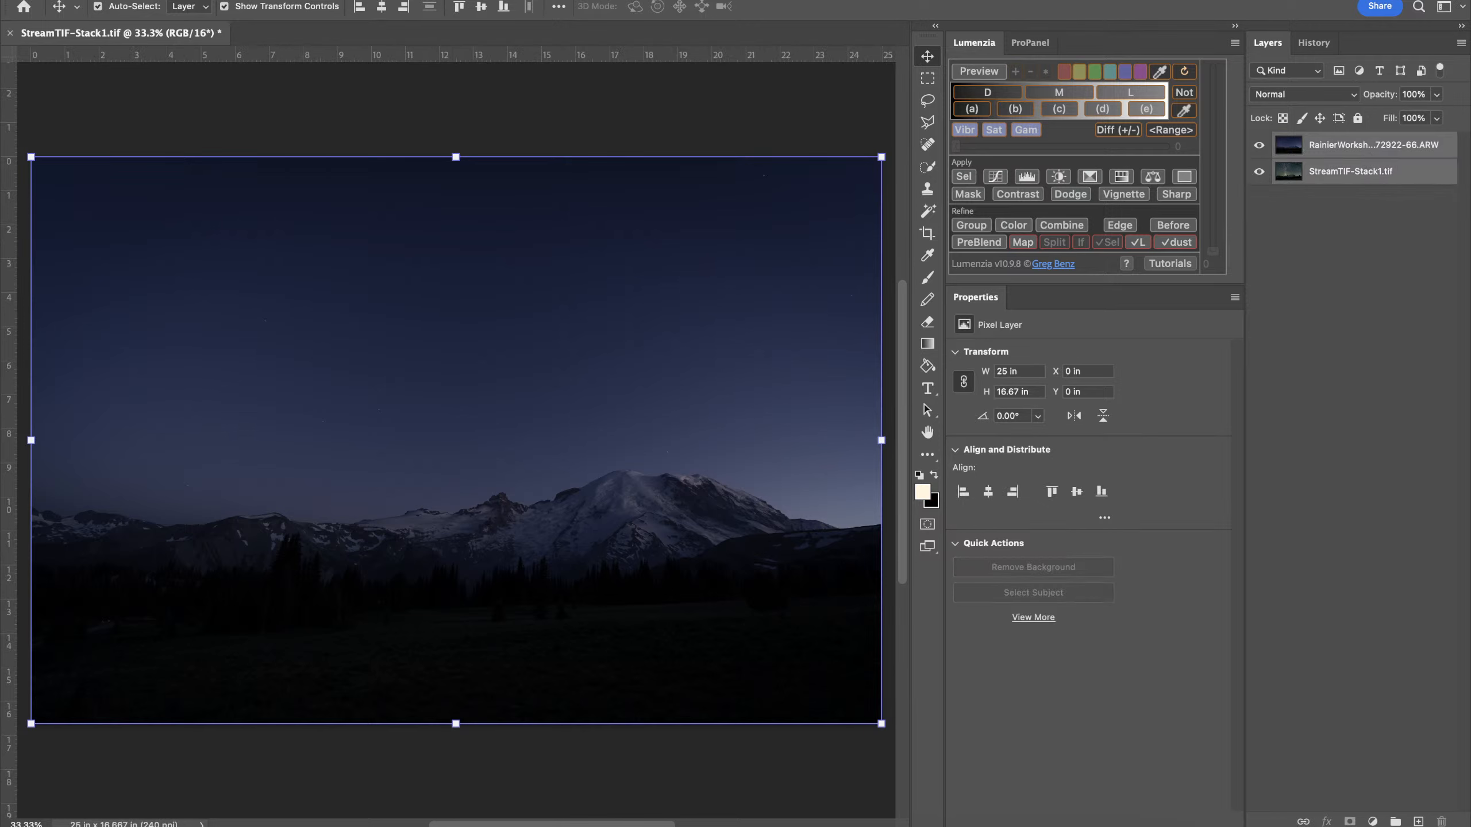
pyautogui.click(619, 0)
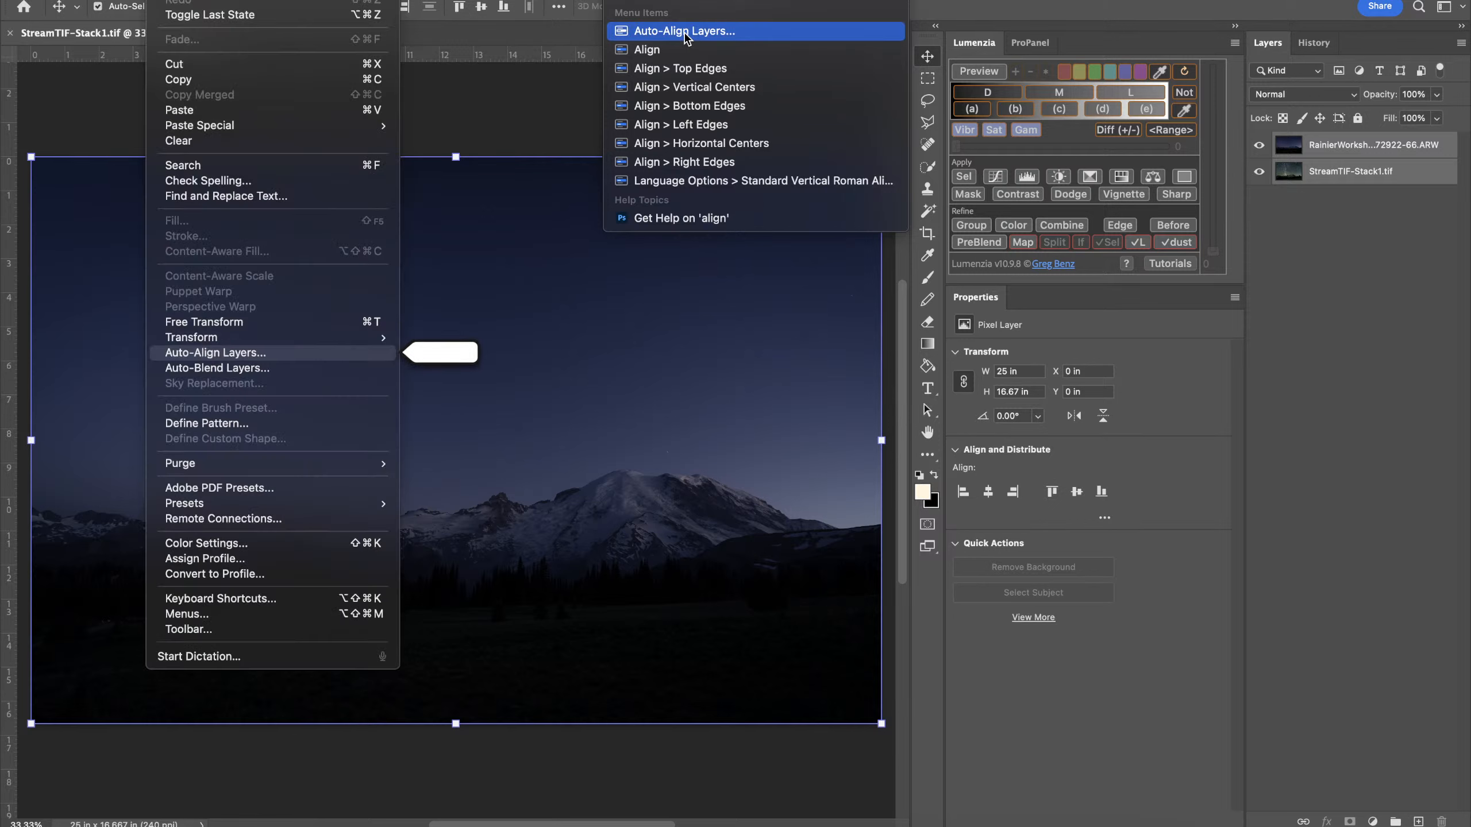
pyautogui.click(684, 32)
pyautogui.click(934, 243)
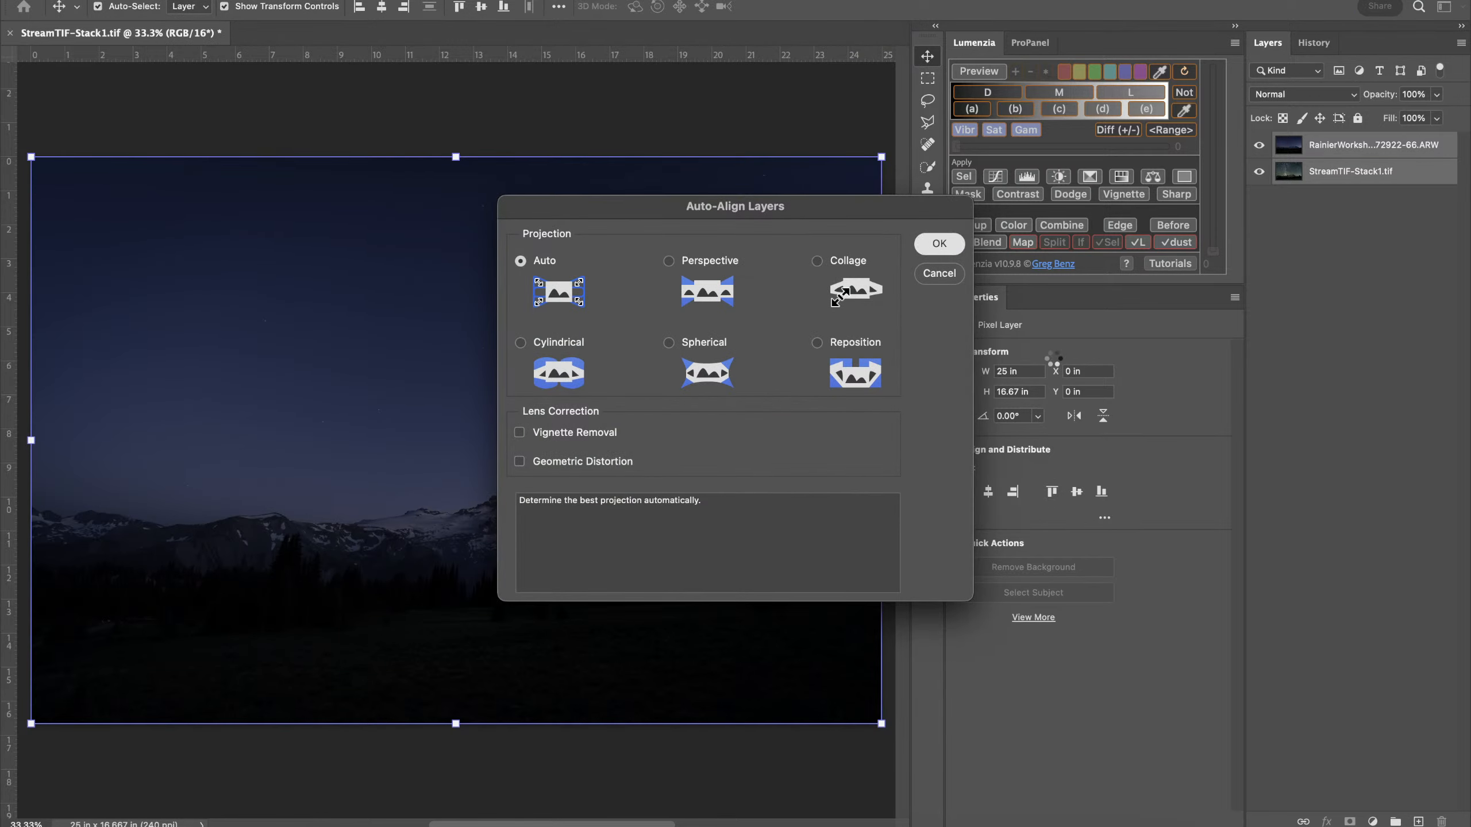
# Compare the alignment of the two layers across the full canvas by toggling the blue hour layer's visibility
pyautogui.hscroll(5, 835, 374)
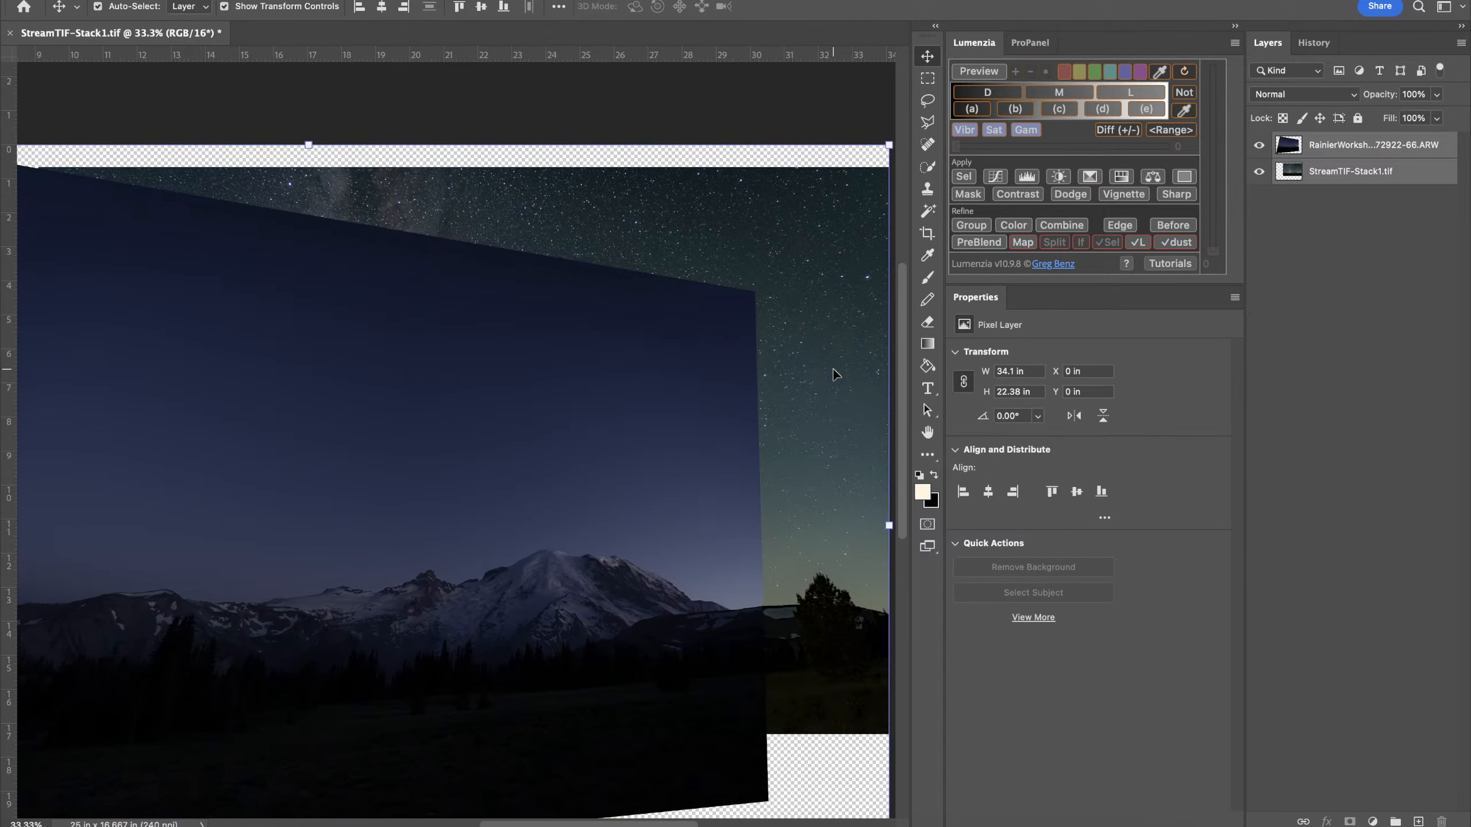
pyautogui.scroll(-3, 683, 524)
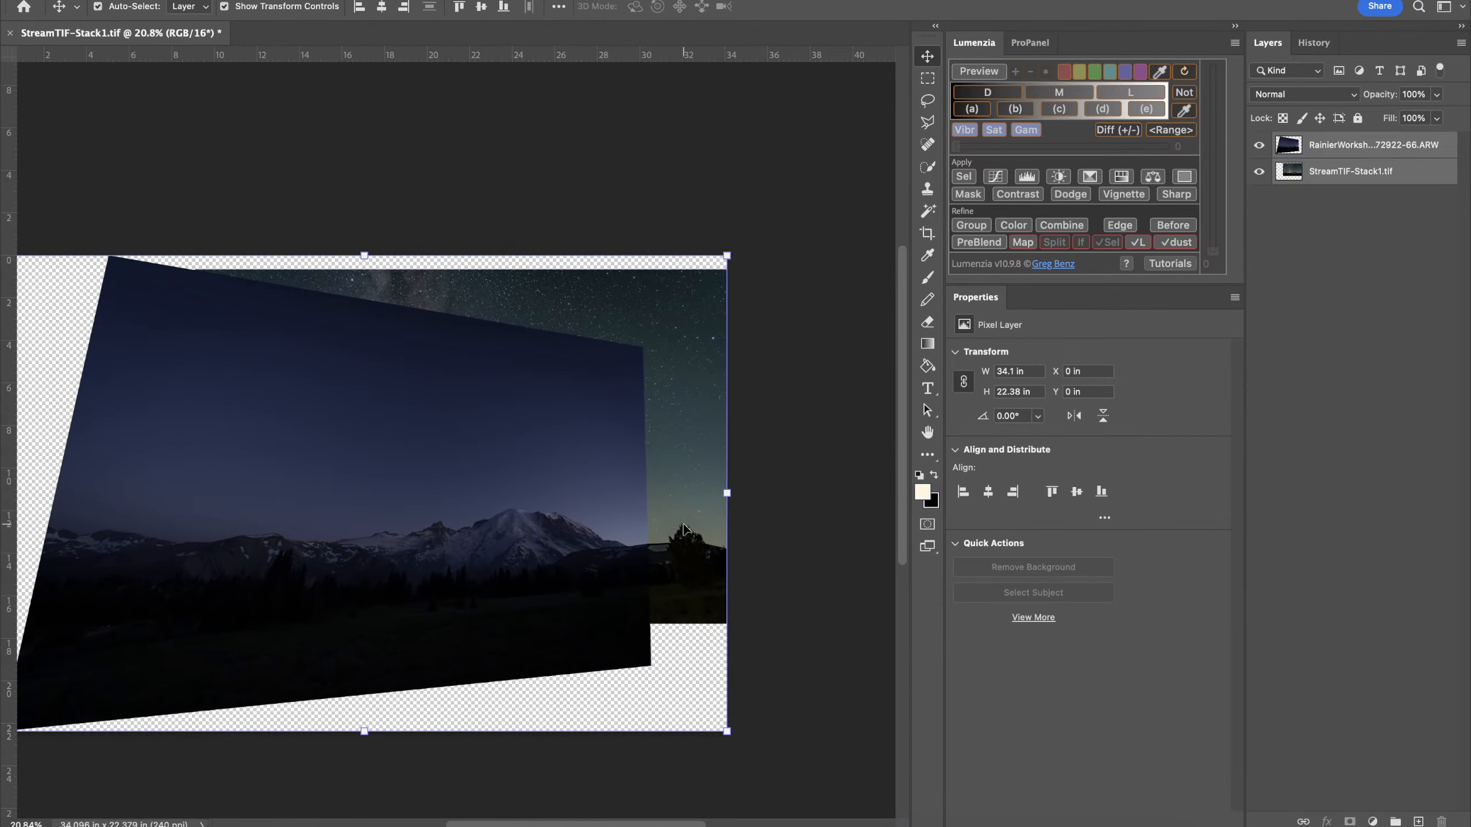
pyautogui.hscroll(-3, 616, 521)
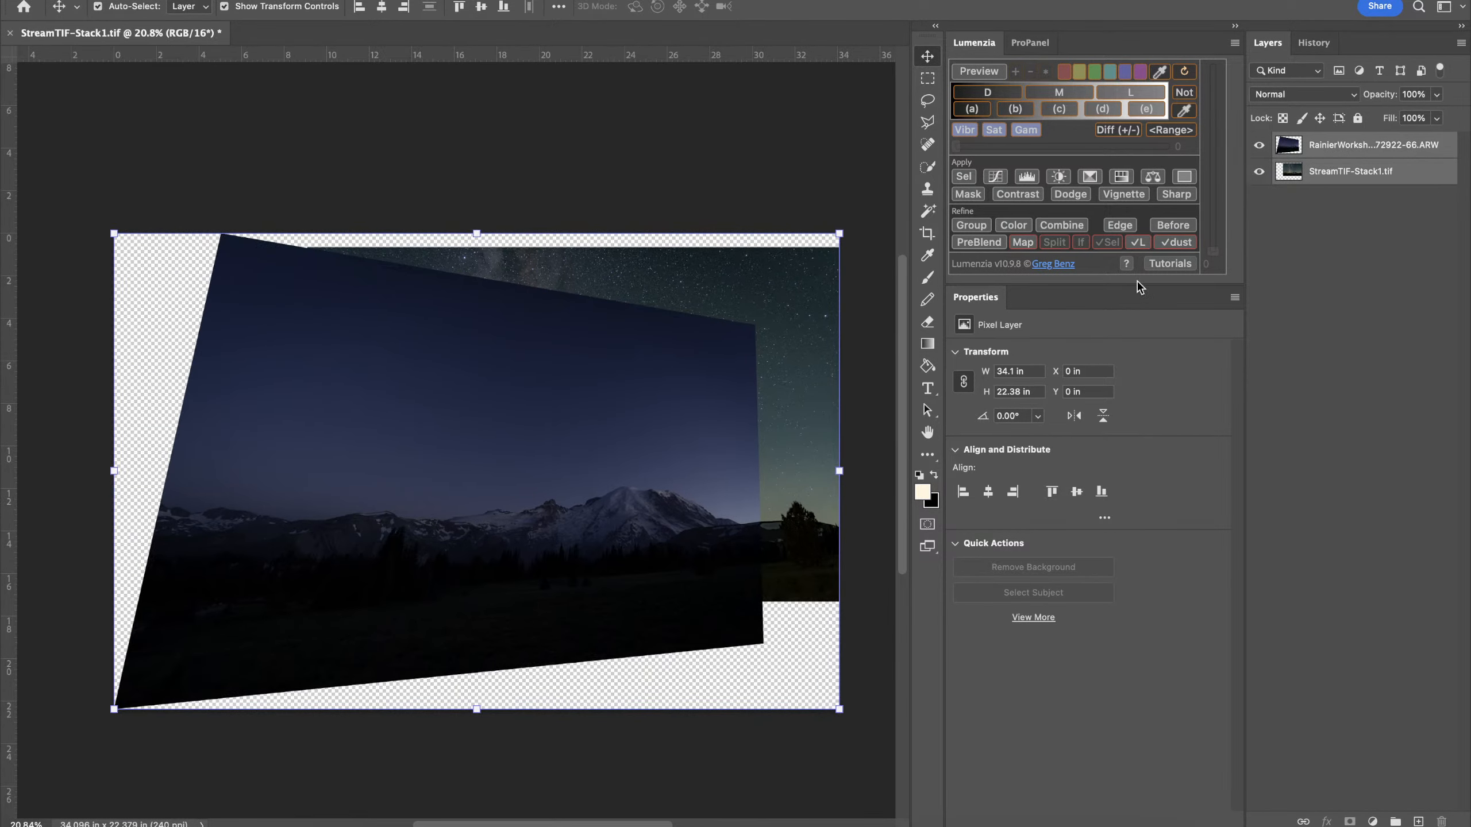
pyautogui.click(1293, 253)
pyautogui.click(1260, 147)
pyautogui.click(1260, 147)
pyautogui.click(1260, 147)
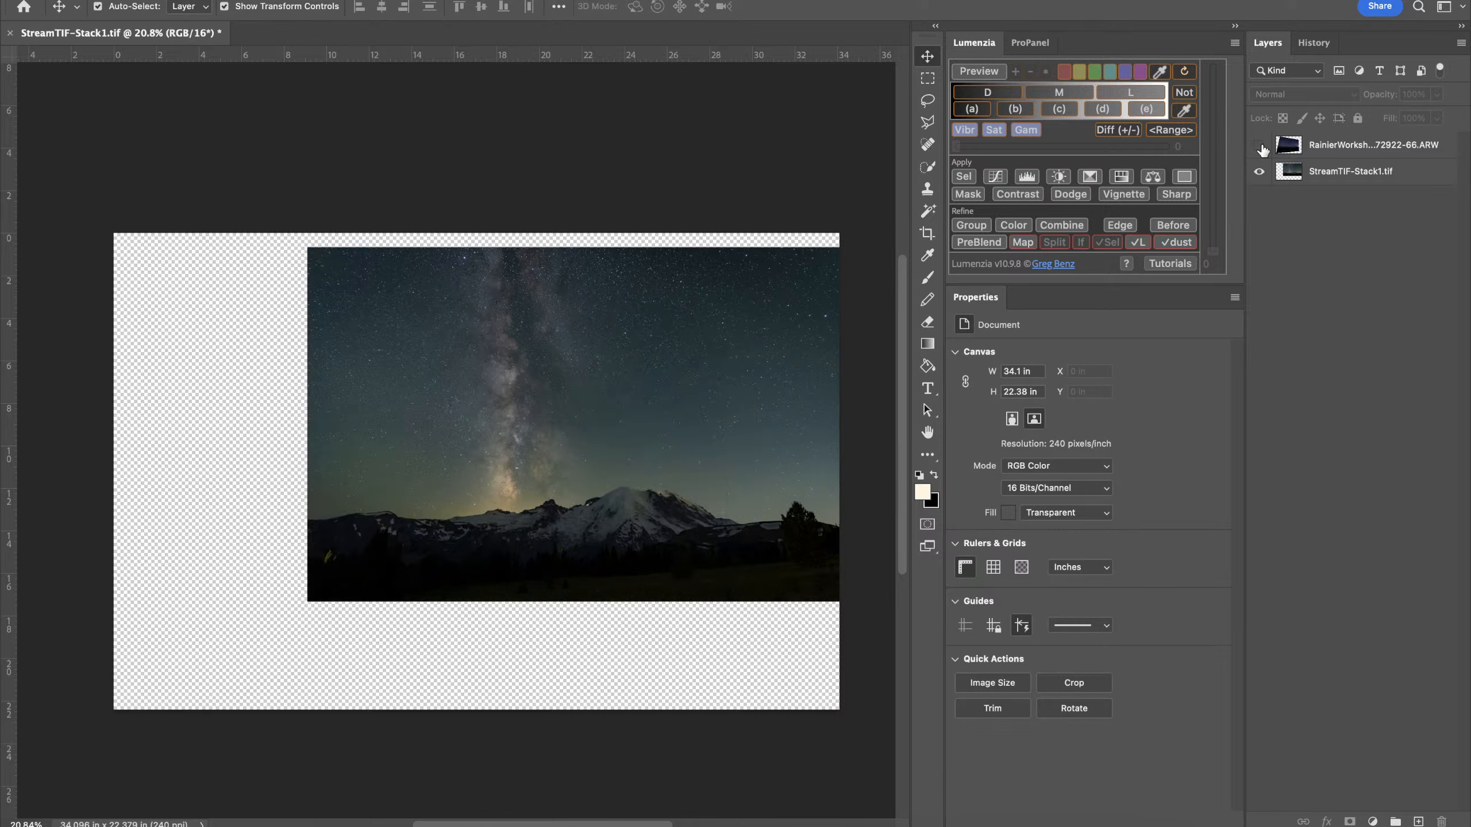
pyautogui.click(1260, 146)
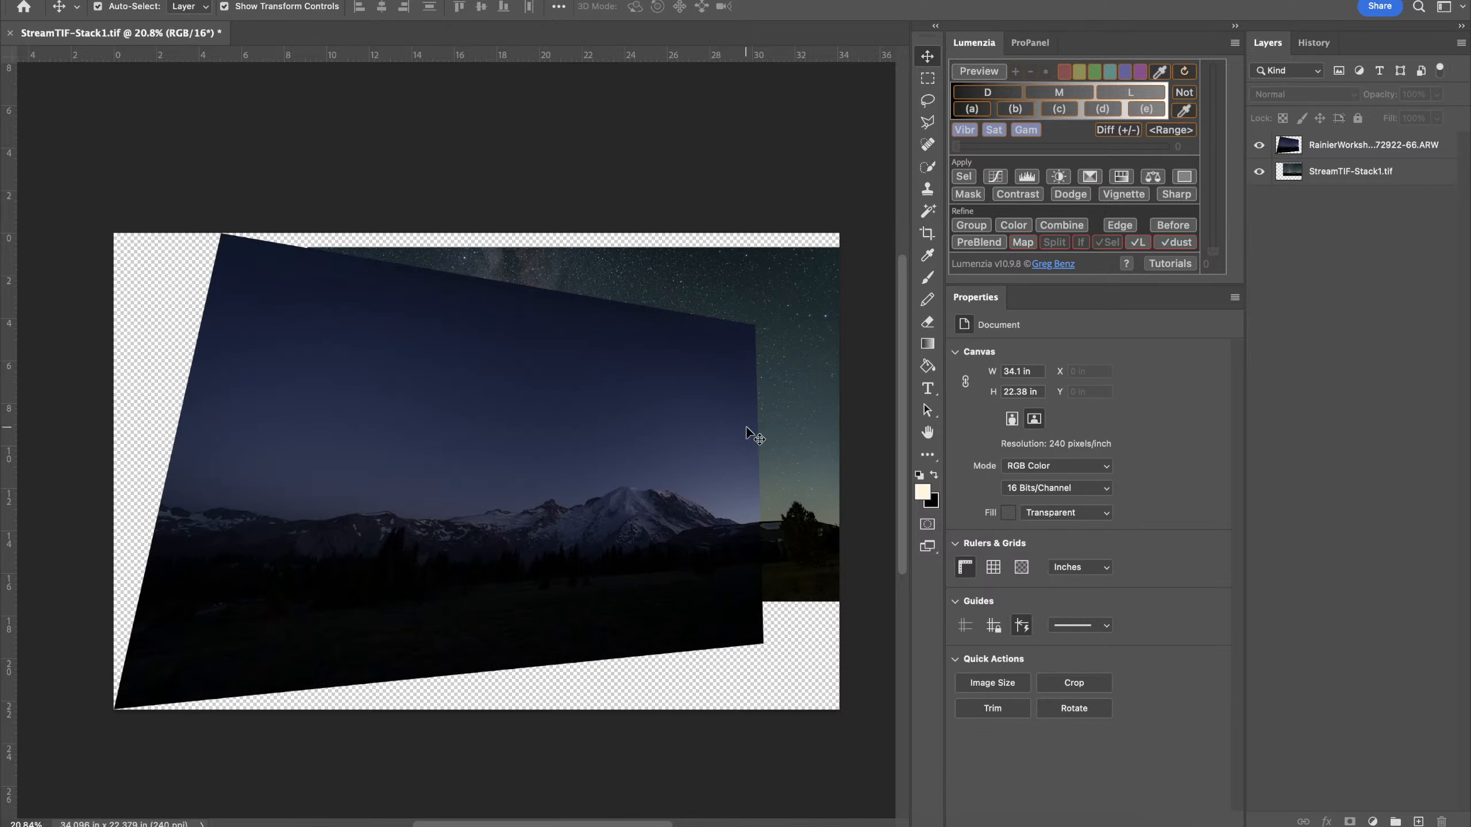
# Crop off the empty canvas around the aligned photos to about 29.13 by 16.67 in
pyautogui.click(926, 234)
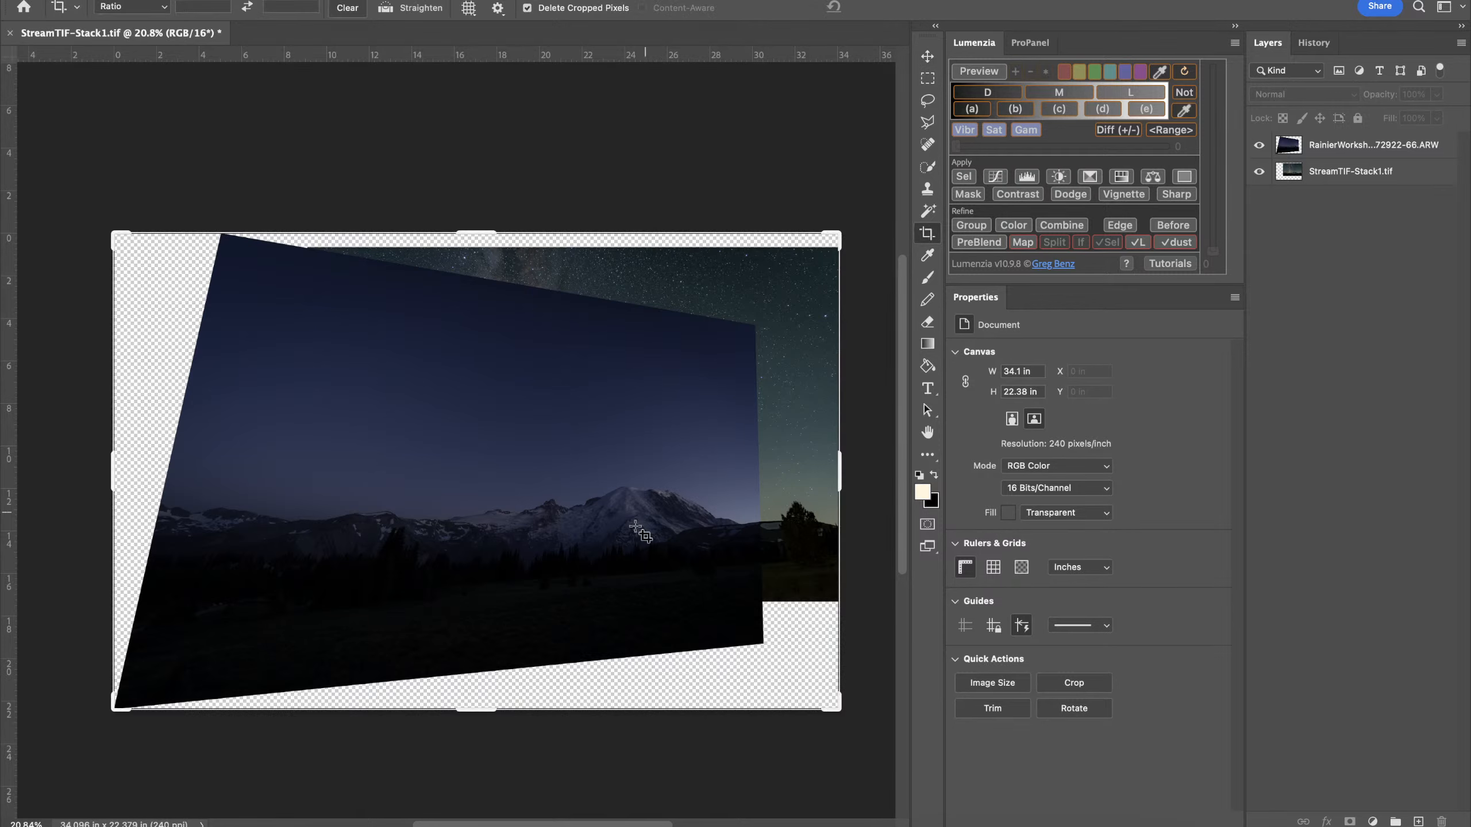
pyautogui.moveTo(479, 717); pyautogui.dragTo(474, 664)
pyautogui.moveTo(137, 469)
pyautogui.mouseDown()
pyautogui.moveTo(125, 469)
pyautogui.moveTo(201, 463)
pyautogui.moveTo(115, 463)
pyautogui.mouseUp()
pyautogui.moveTo(495, 279); pyautogui.dragTo(486, 293)
pyautogui.moveTo(114, 455); pyautogui.dragTo(165, 456)
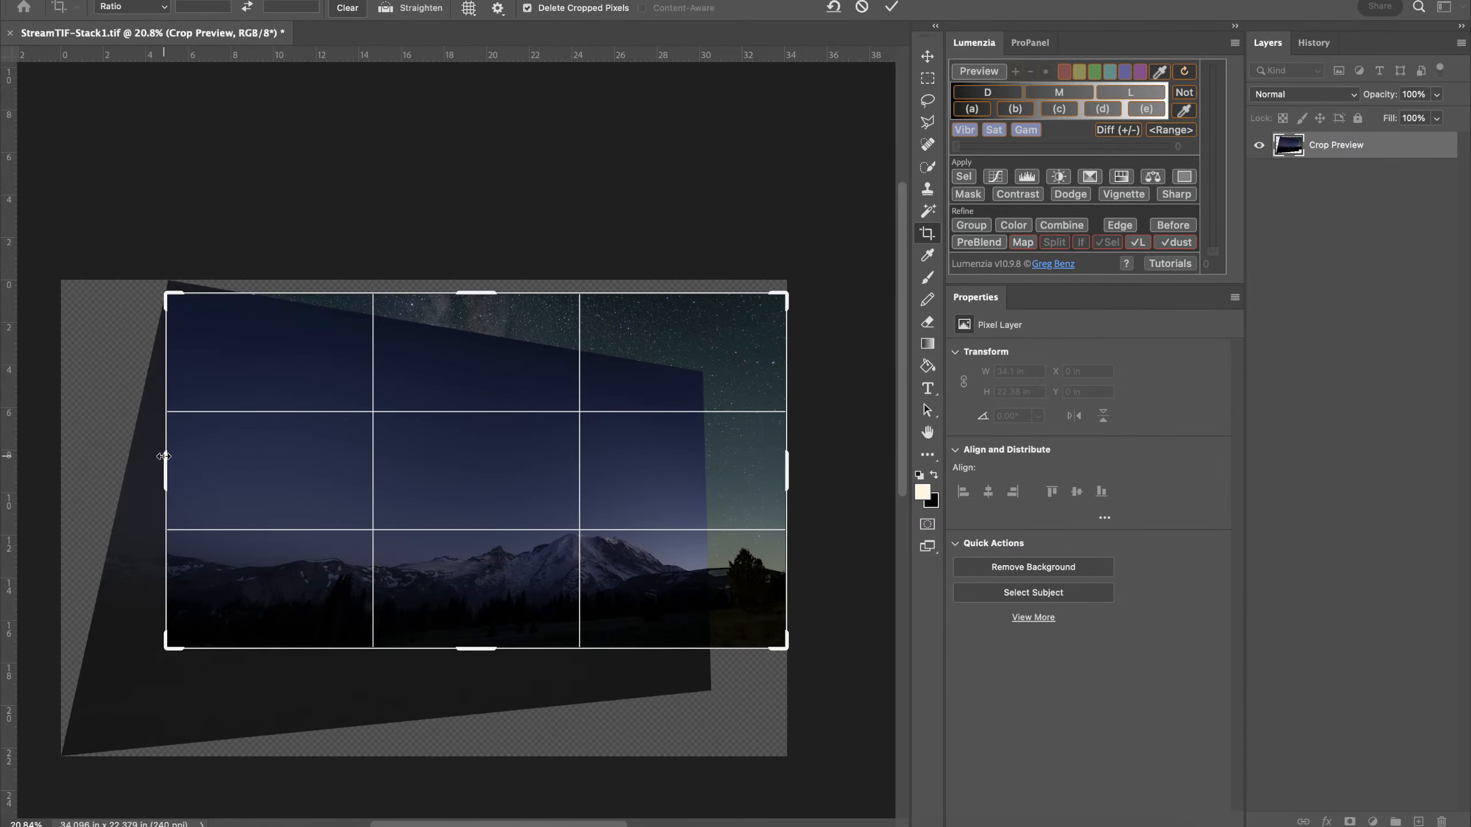
pyautogui.scroll(5, 808, 416)
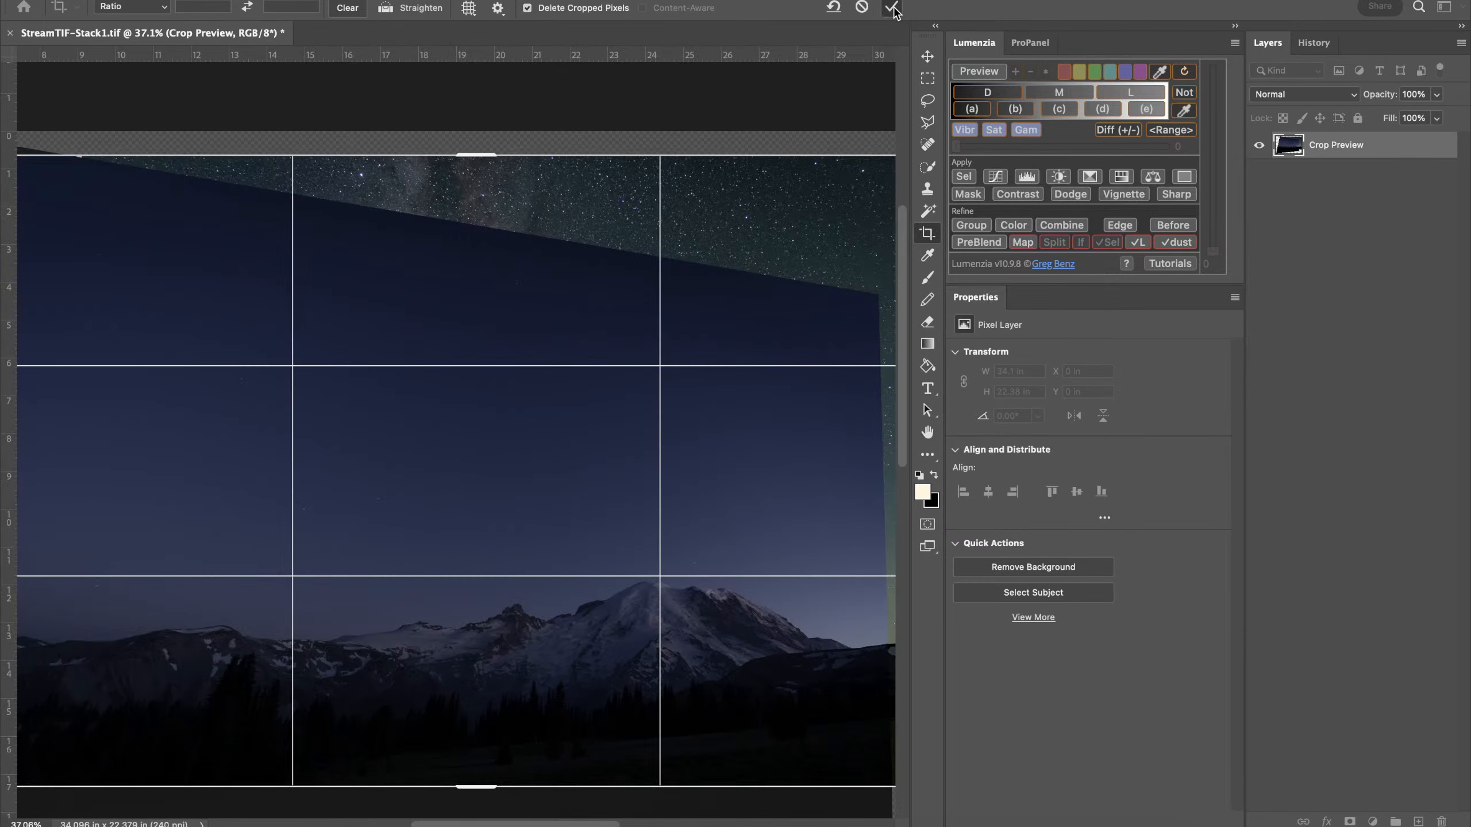
pyautogui.click(893, 7)
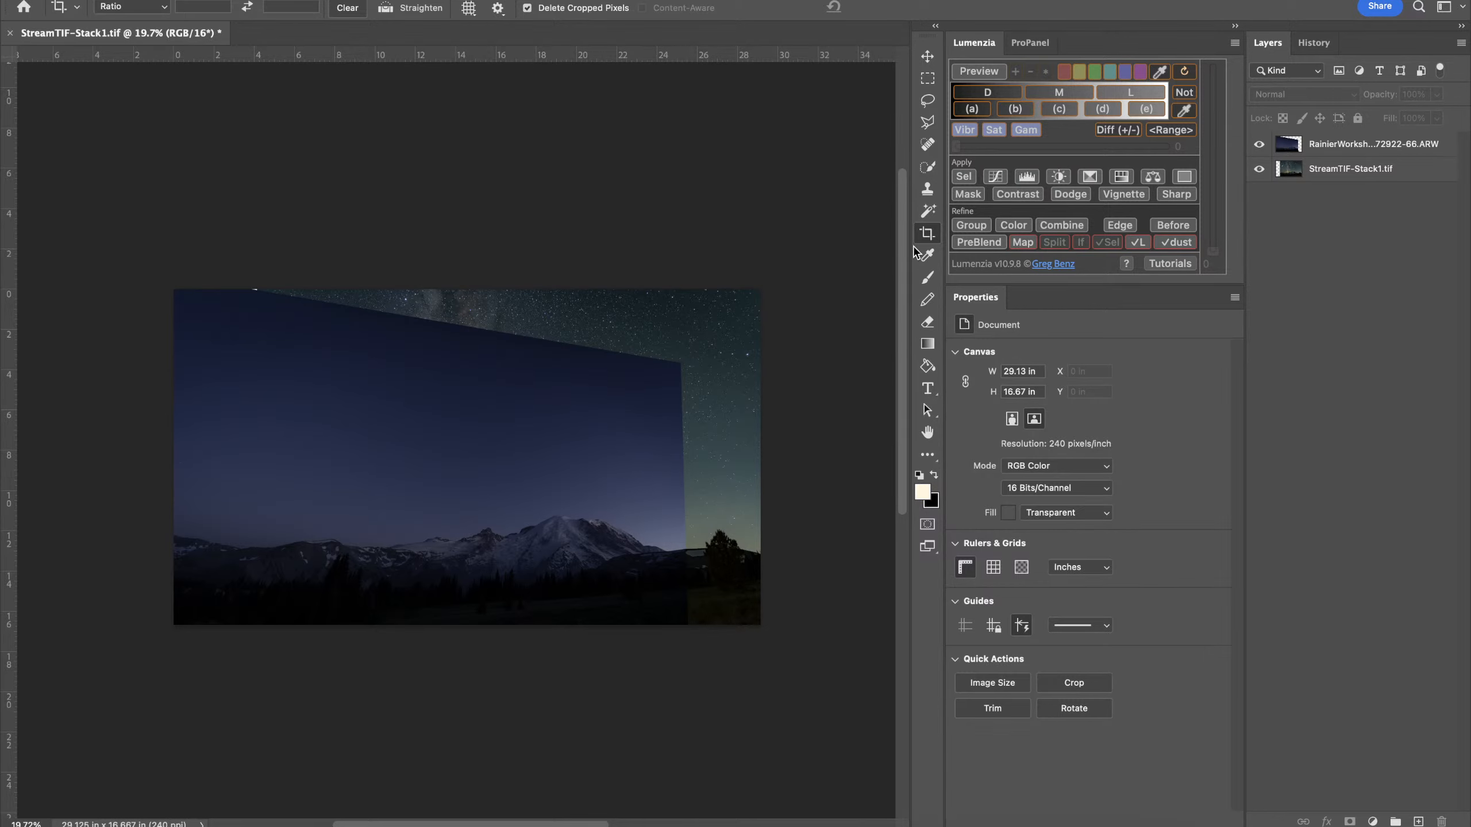
# Crop the canvas to the area covered by the blue hour photo, about 25.06 by 12.85 in
pyautogui.click(928, 234)
pyautogui.moveTo(750, 300); pyautogui.dragTo(716, 328)
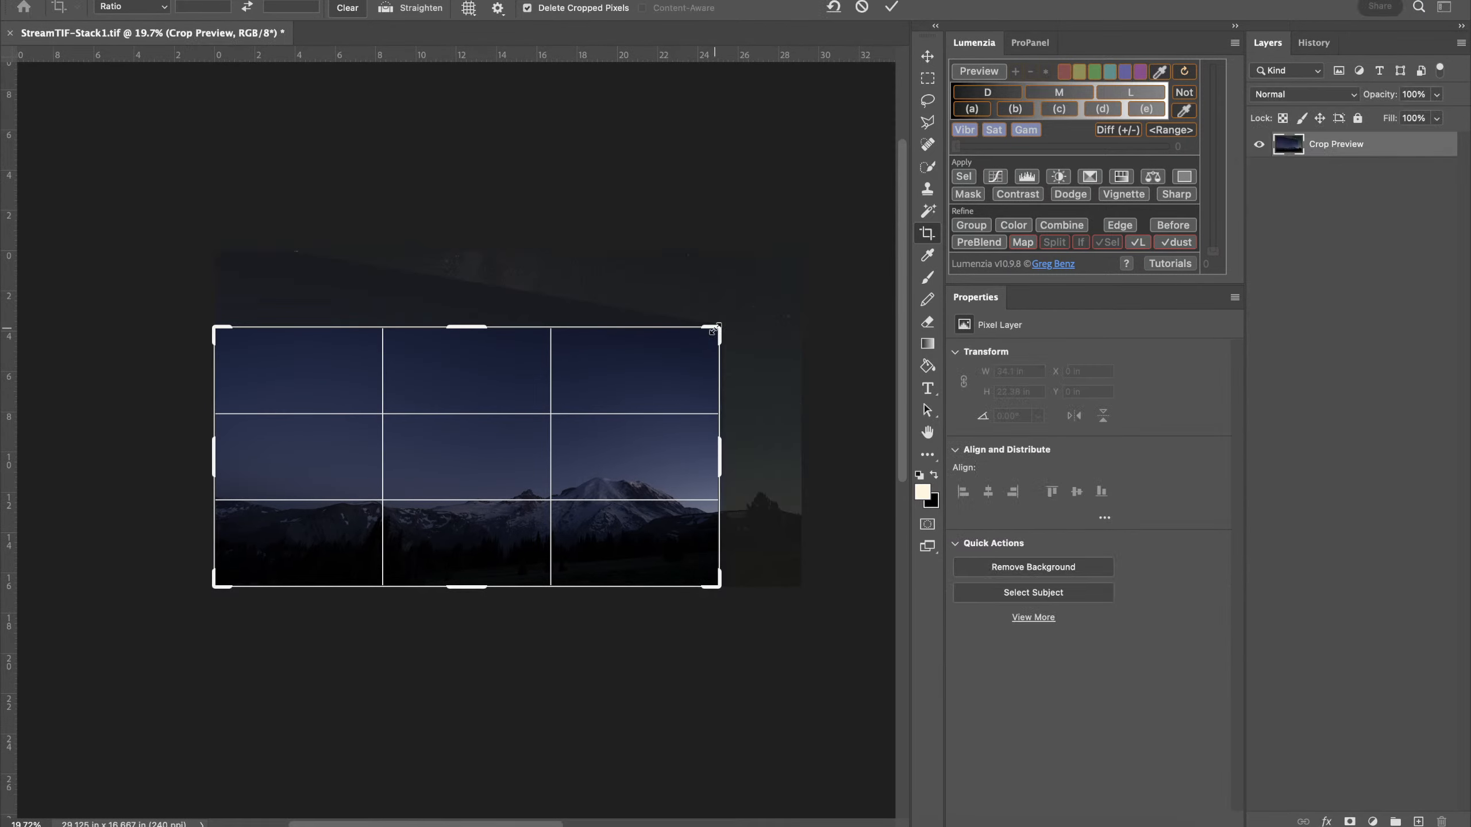
pyautogui.click(891, 7)
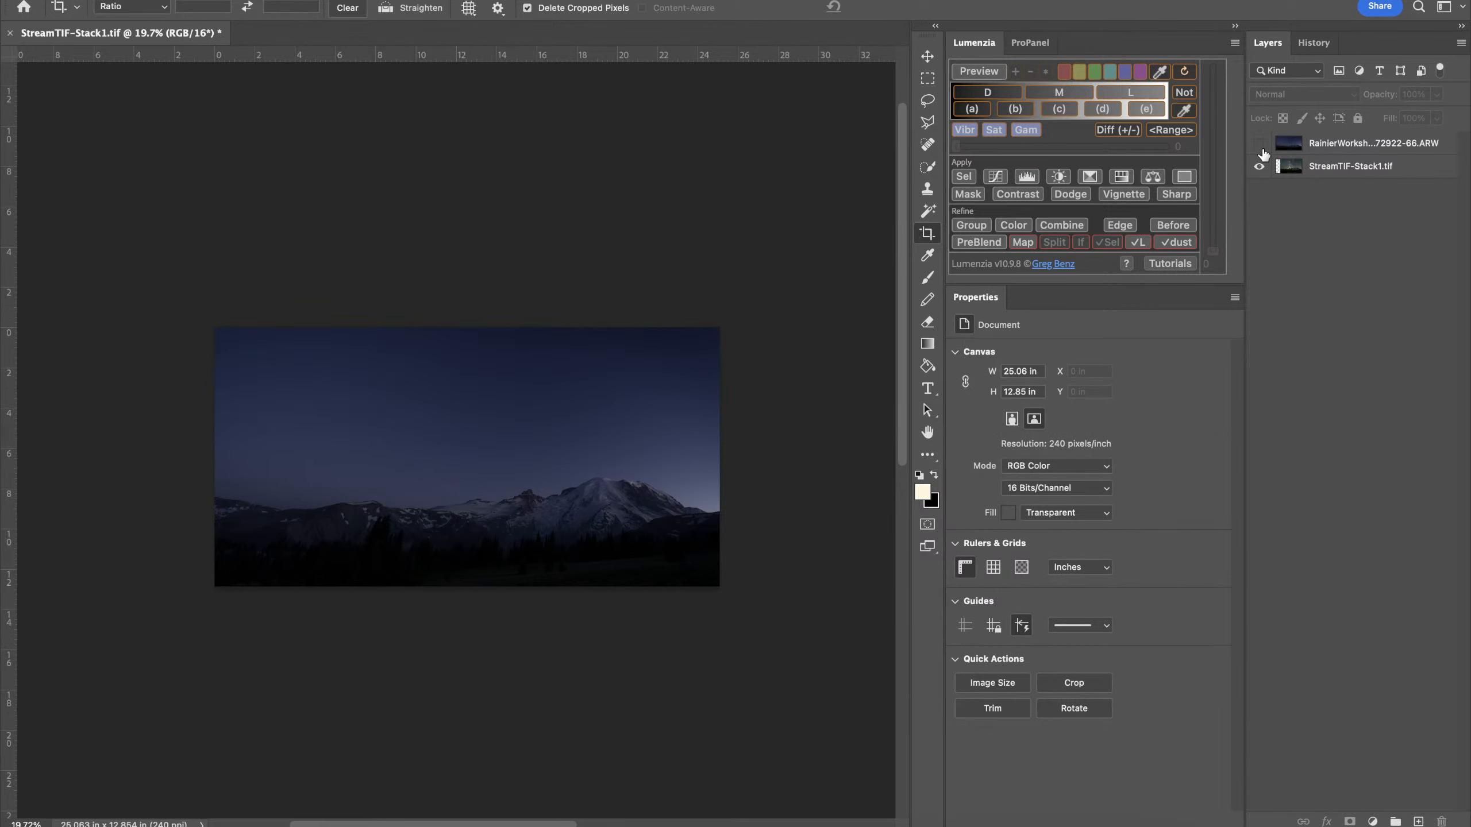
# Hide the blue hour layer and crop off the transparent strip beside the stacked image, to about 20.94 by 12.85 in
pyautogui.click(1258, 143)
pyautogui.click(927, 235)
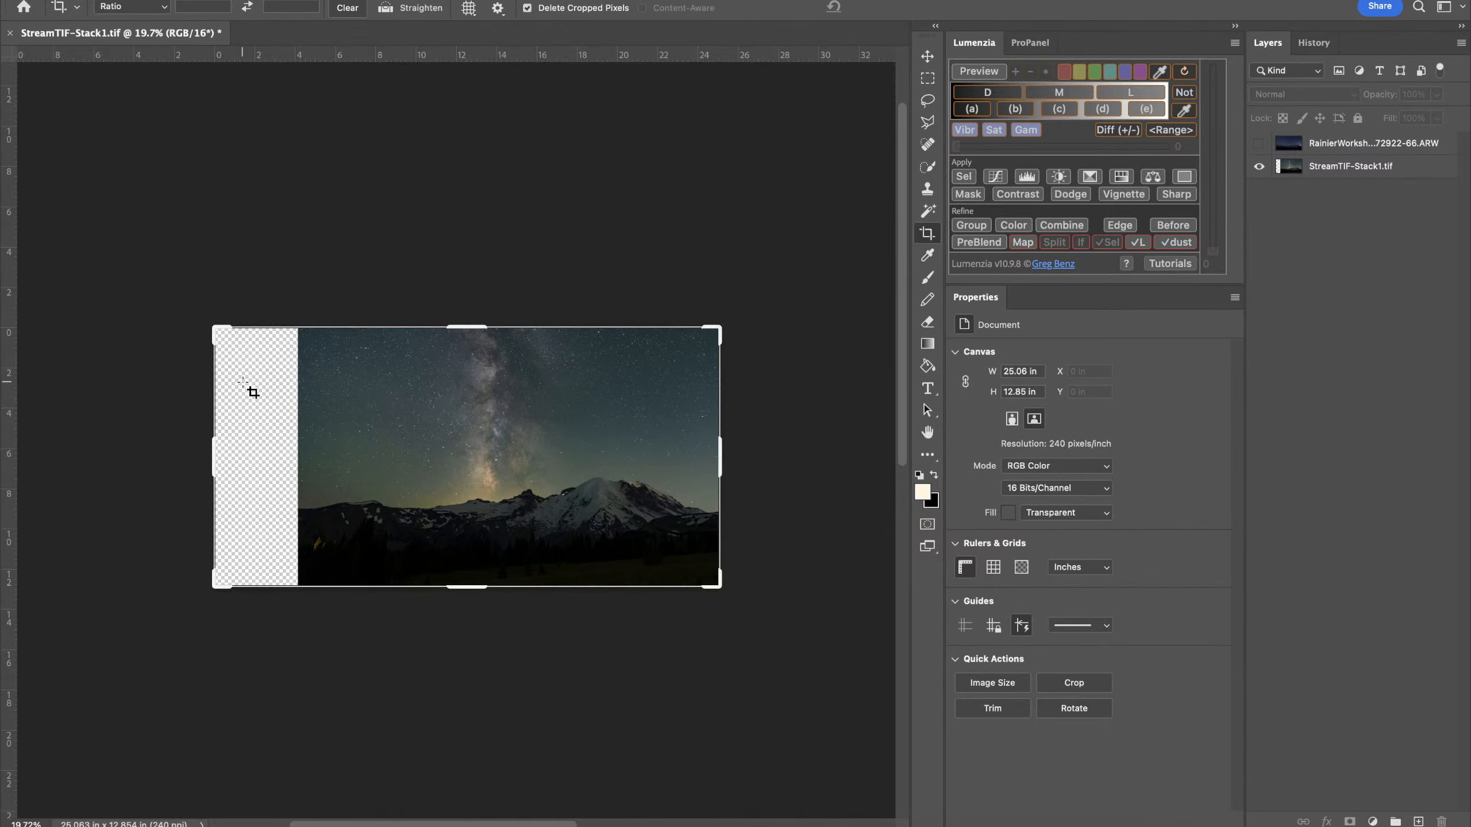
pyautogui.click(213, 440)
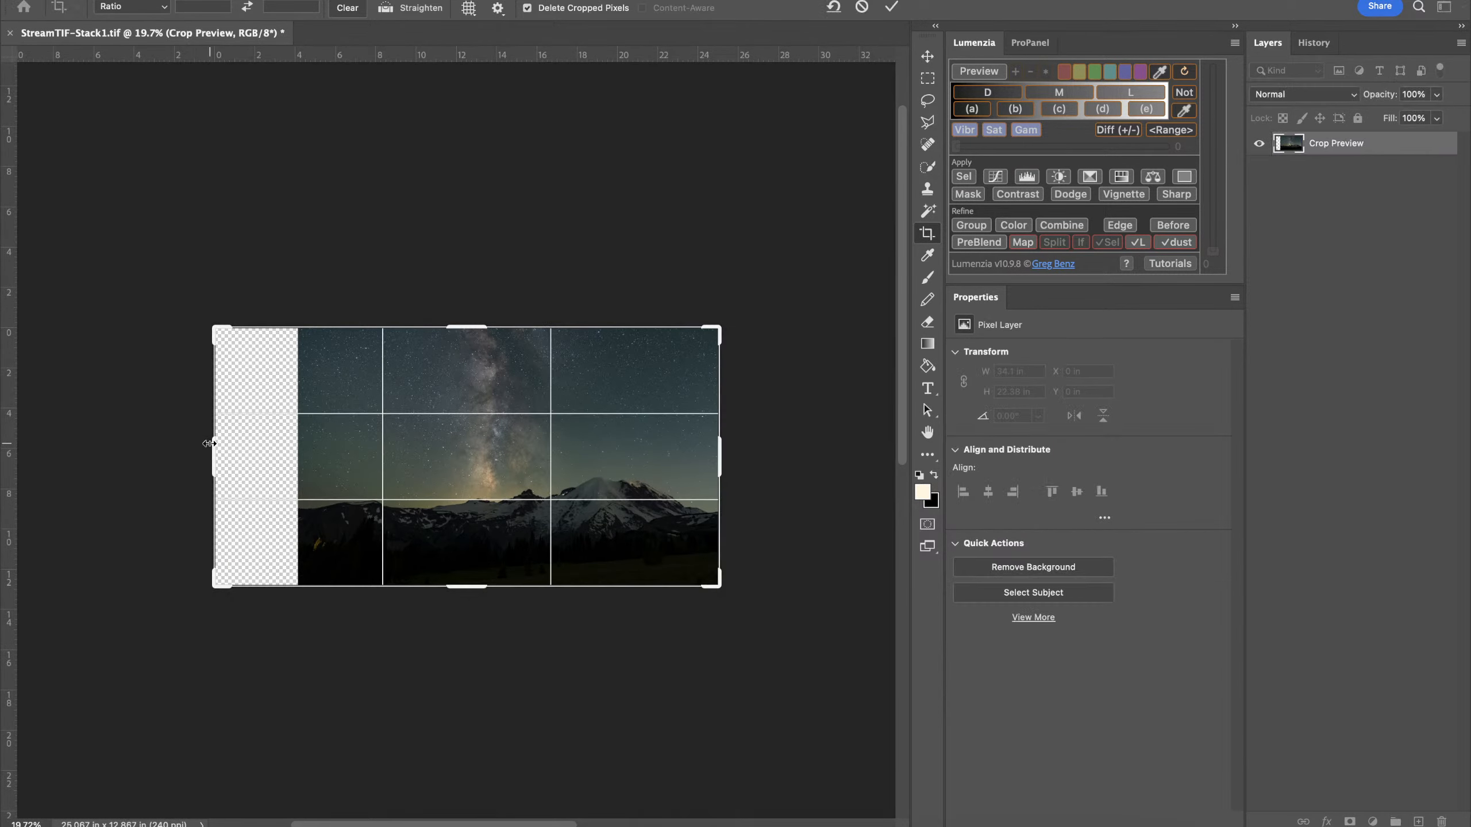
pyautogui.moveTo(214, 441); pyautogui.dragTo(255, 441)
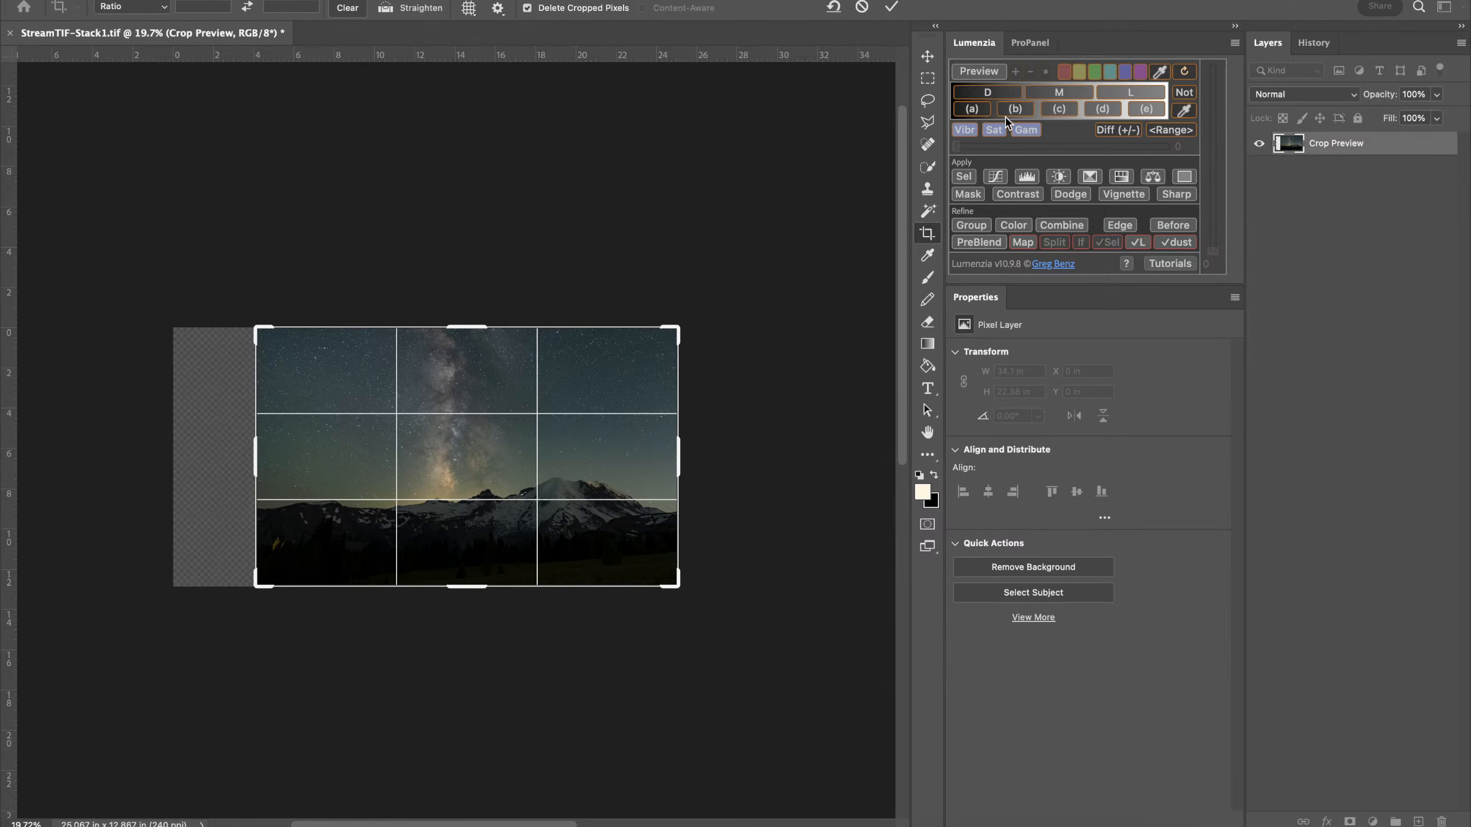
pyautogui.click(892, 8)
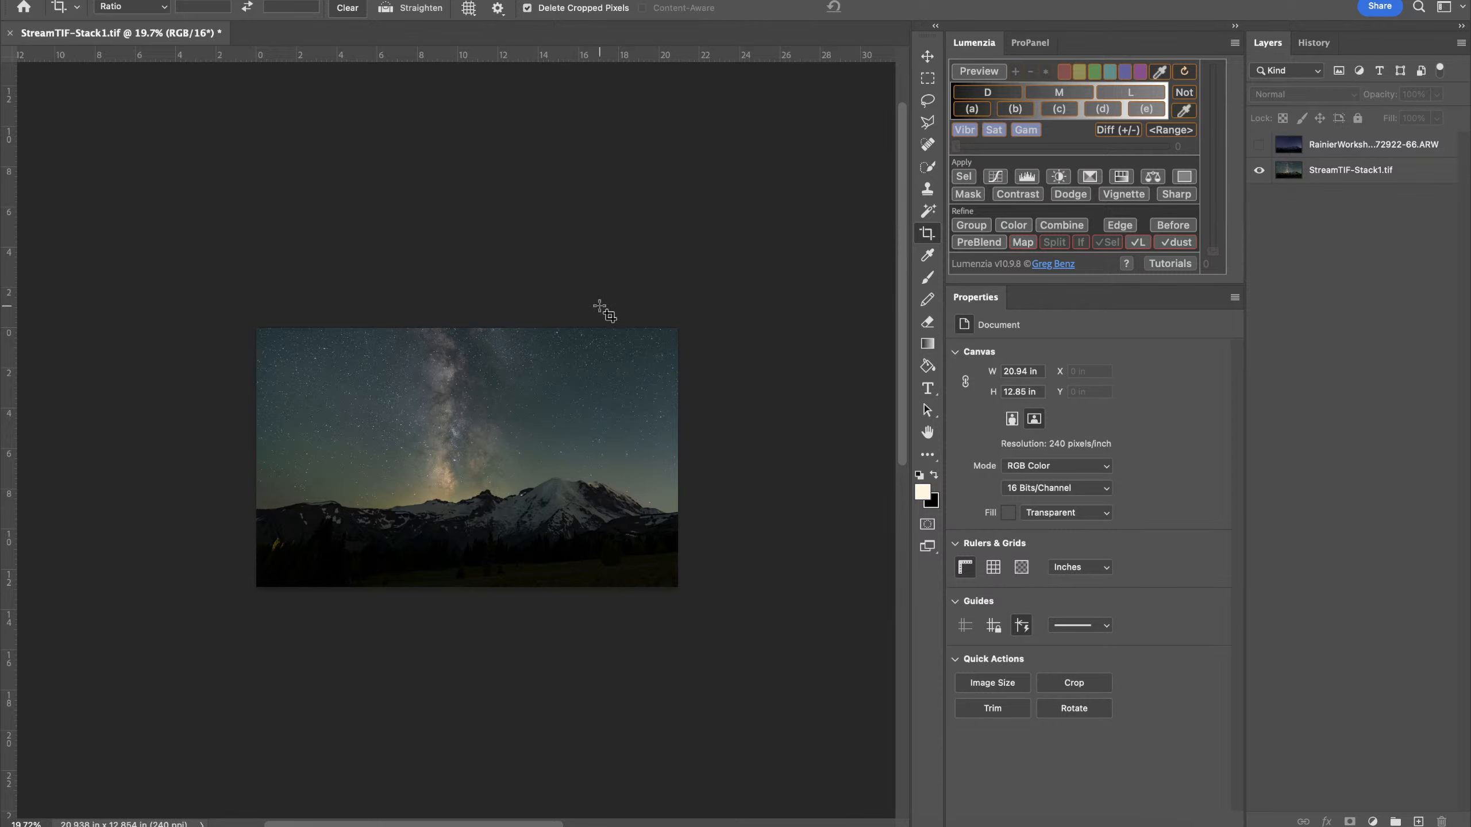
# Toggle the blue hour layer's visibility to check its alignment with the stacked image in the cropped frame
pyautogui.click(1259, 146)
pyautogui.click(1260, 146)
pyautogui.click(1259, 146)
pyautogui.click(1260, 146)
pyautogui.click(1322, 146)
pyautogui.click(1260, 146)
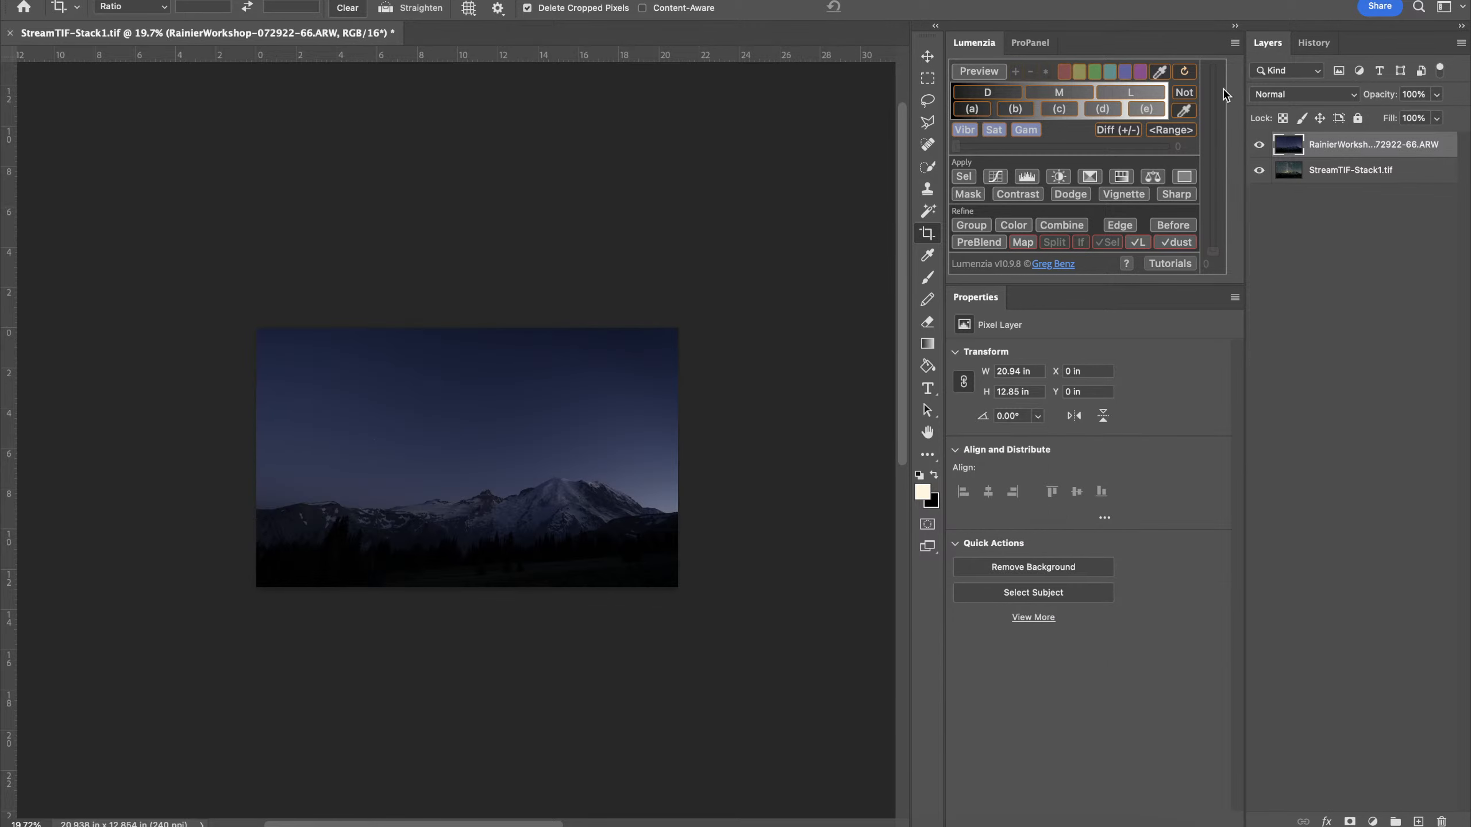
pyautogui.click(1259, 146)
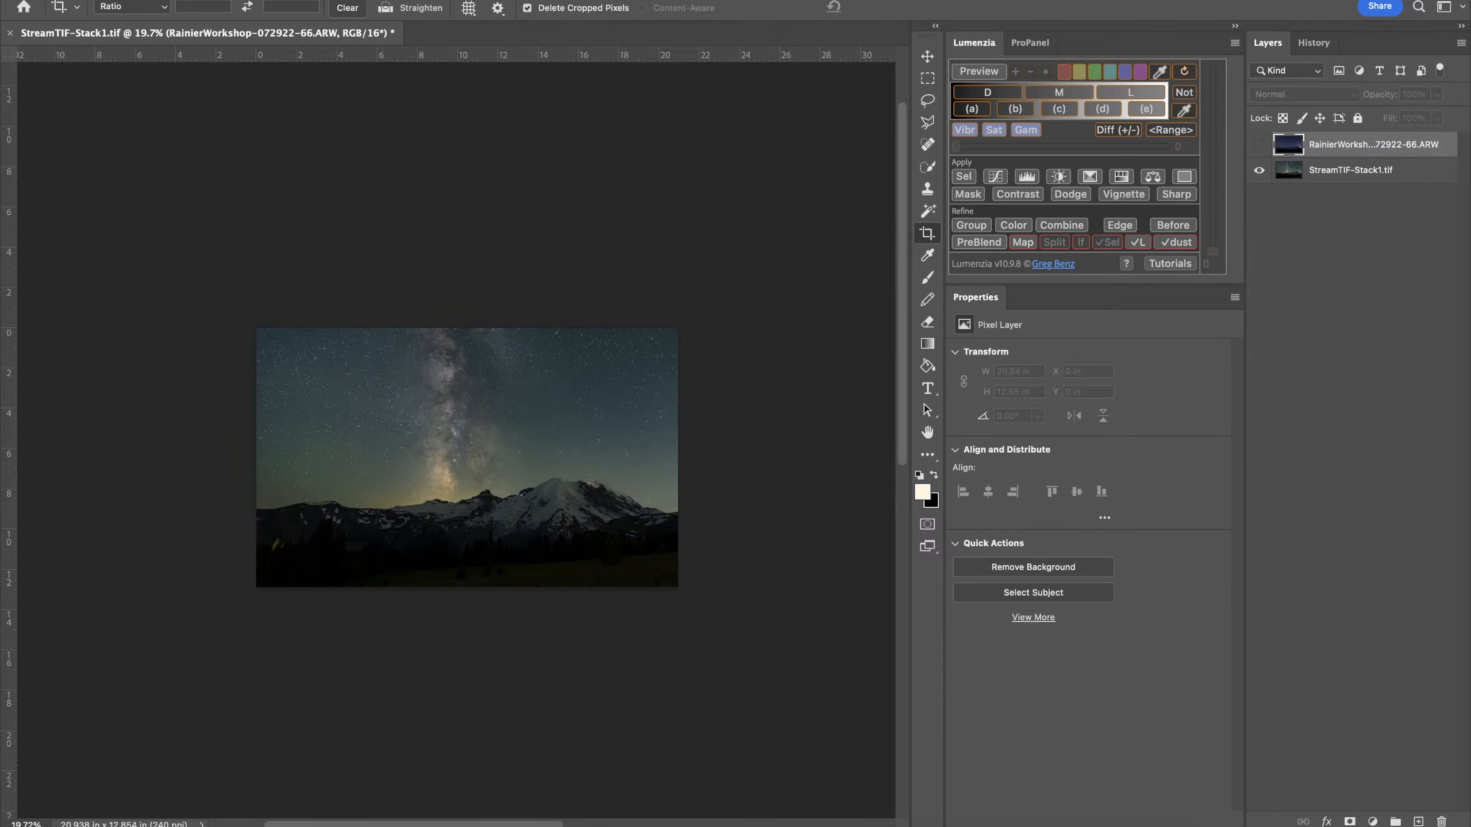
# Make the StreamTIF-Stack1.tif layer active and select its sky with the automatic Sky selection
pyautogui.click(390, 1)
pyautogui.moveTo(455, 0)
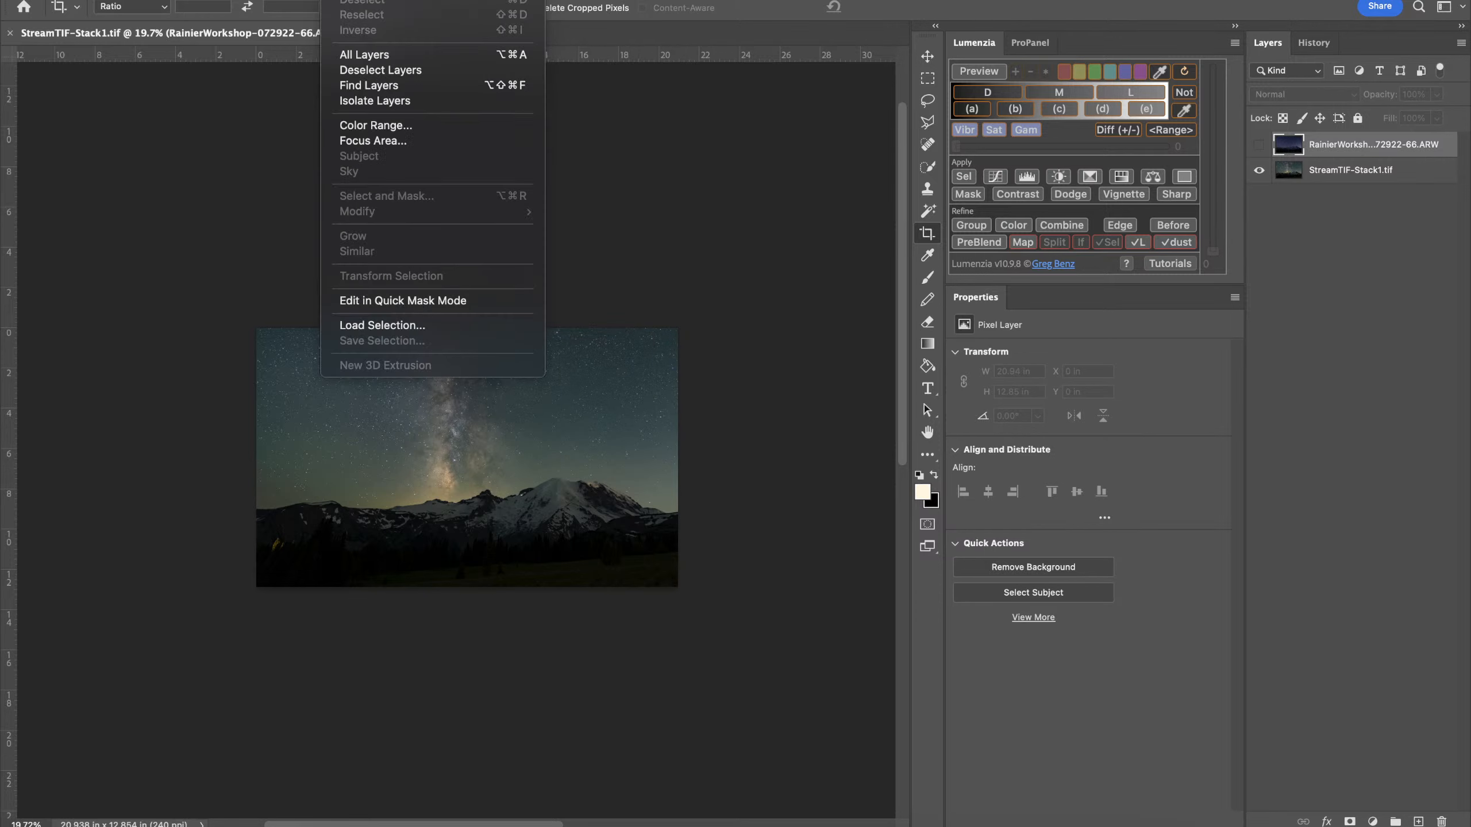
pyautogui.click(1370, 252)
pyautogui.click(1370, 252)
pyautogui.click(1352, 171)
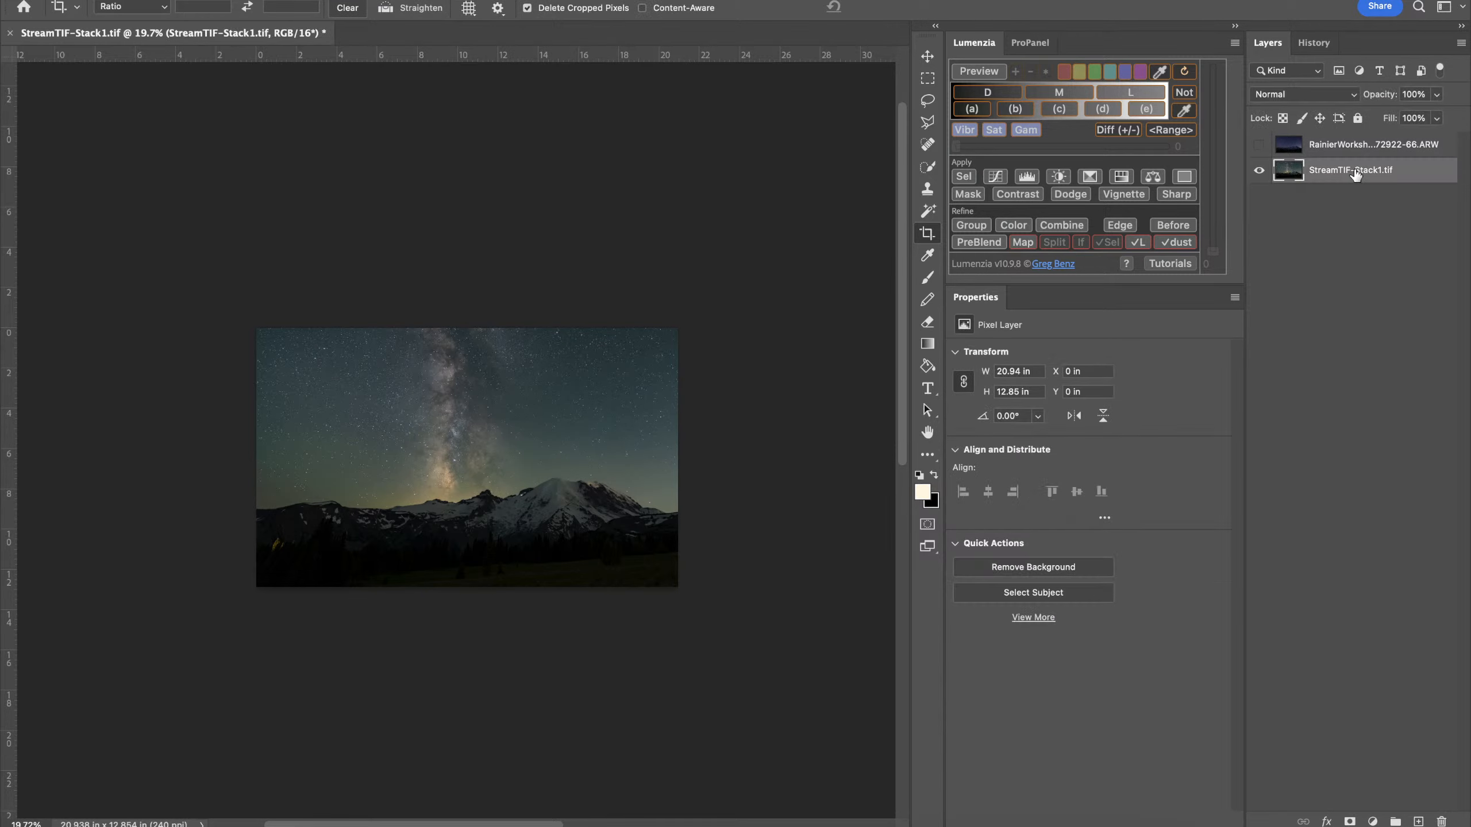
pyautogui.click(347, 2)
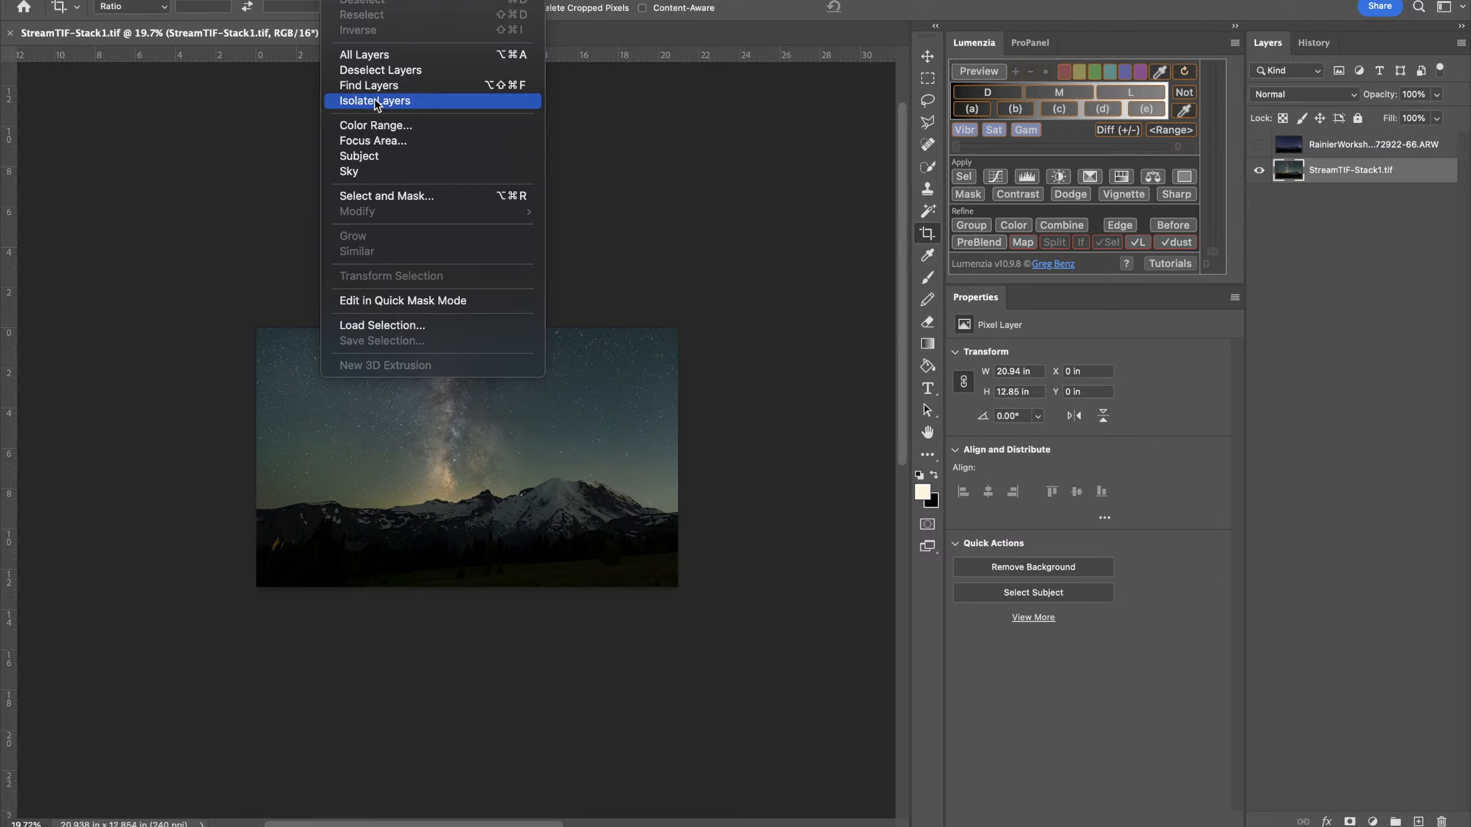
pyautogui.click(383, 176)
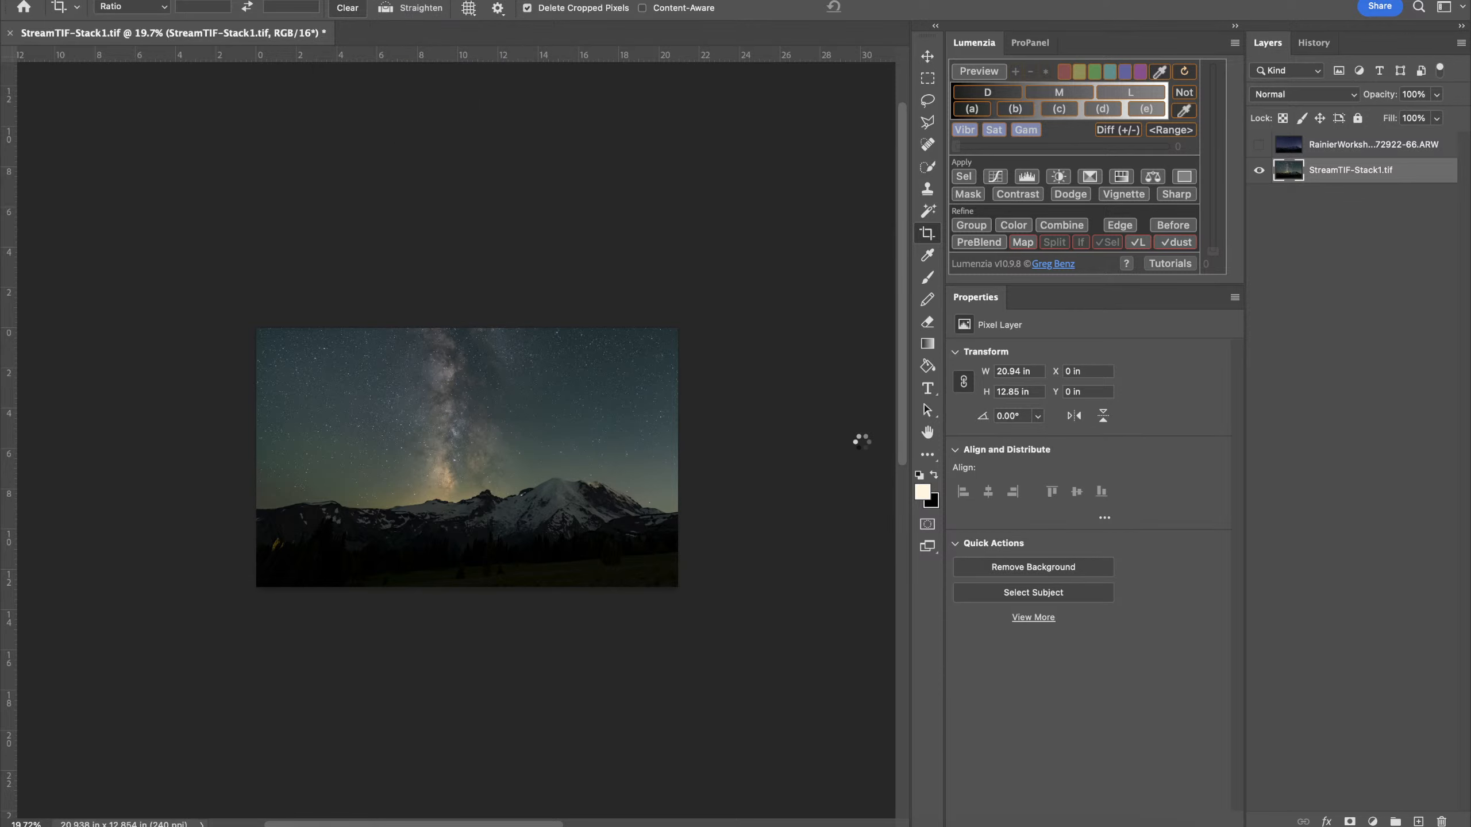
# Try to mask the blue hour layer with the sky selection, using Lumenzia's Mask with automatic feathering and a layer mask
pyautogui.click(1352, 144)
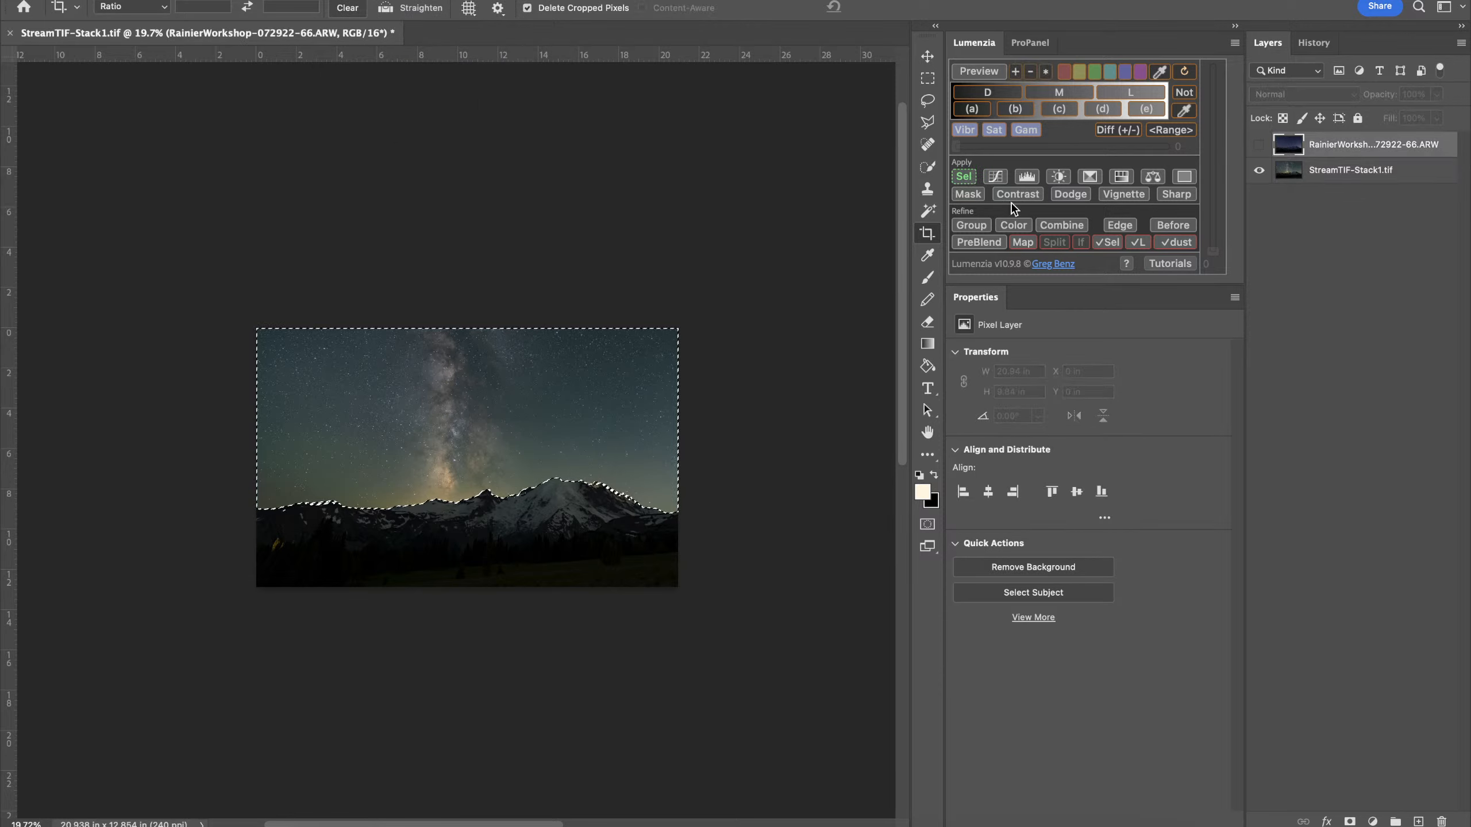
pyautogui.click(972, 195)
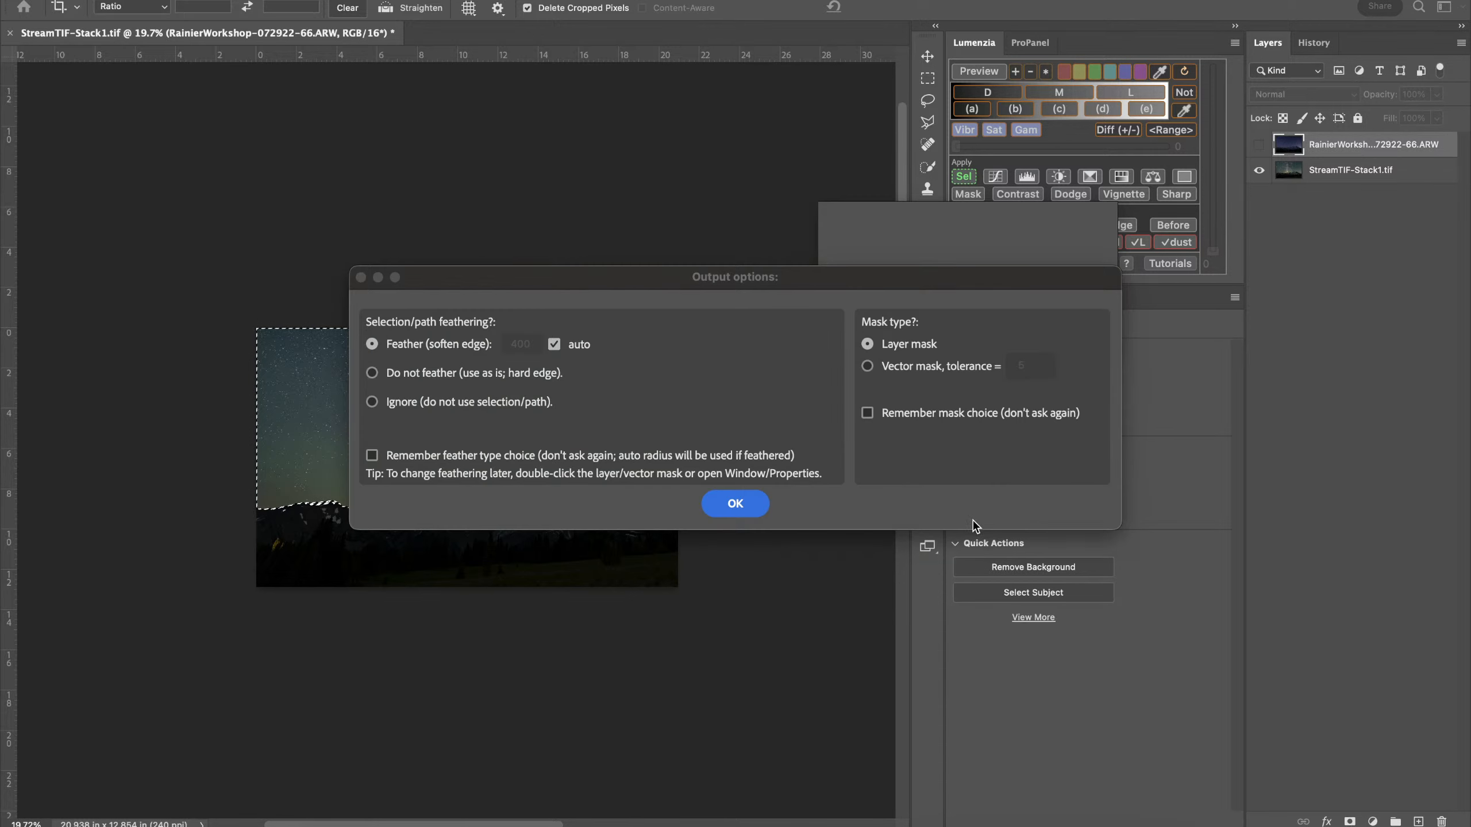
pyautogui.click(718, 496)
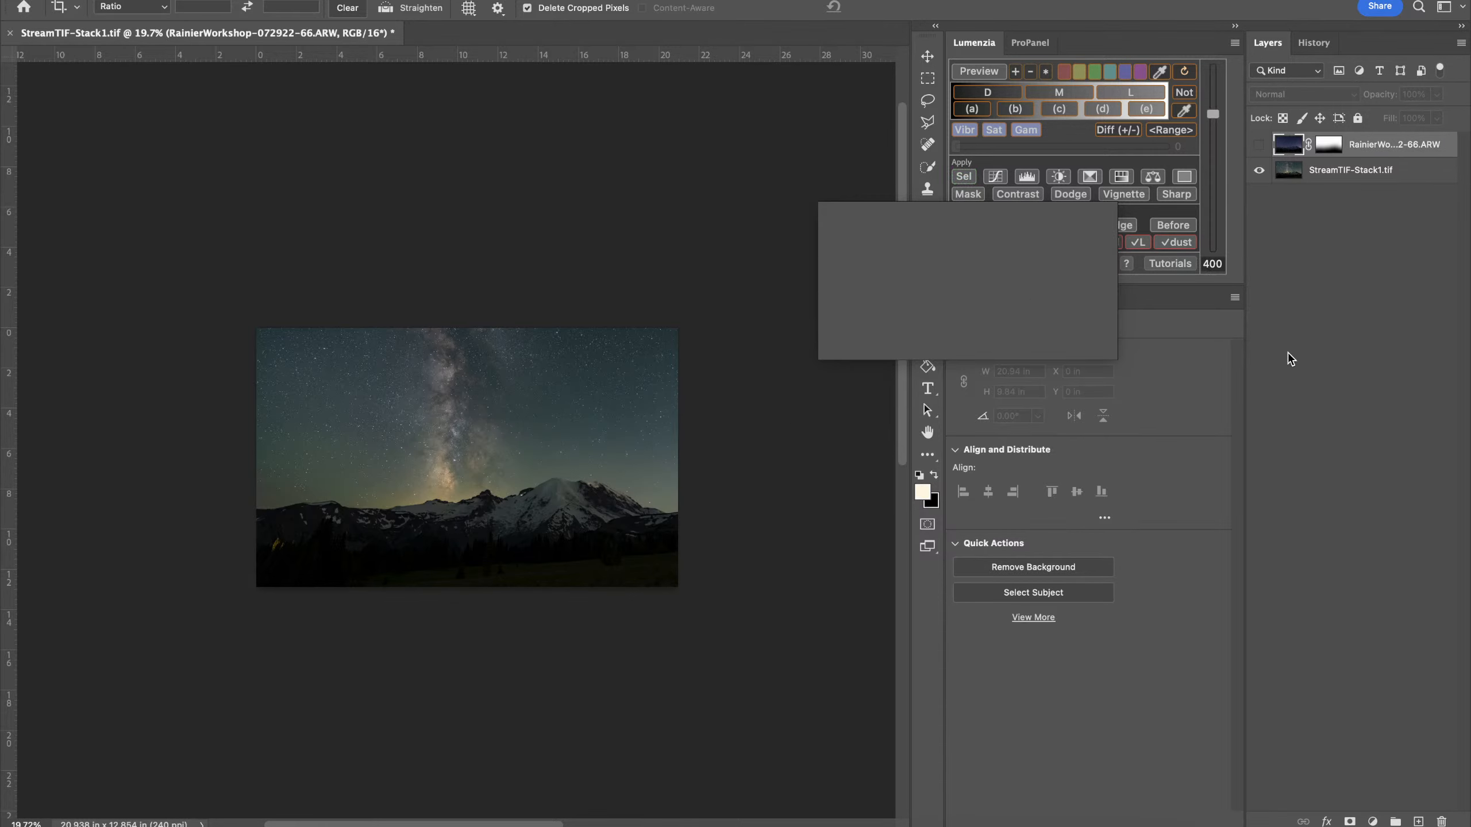
pyautogui.press('super+z')
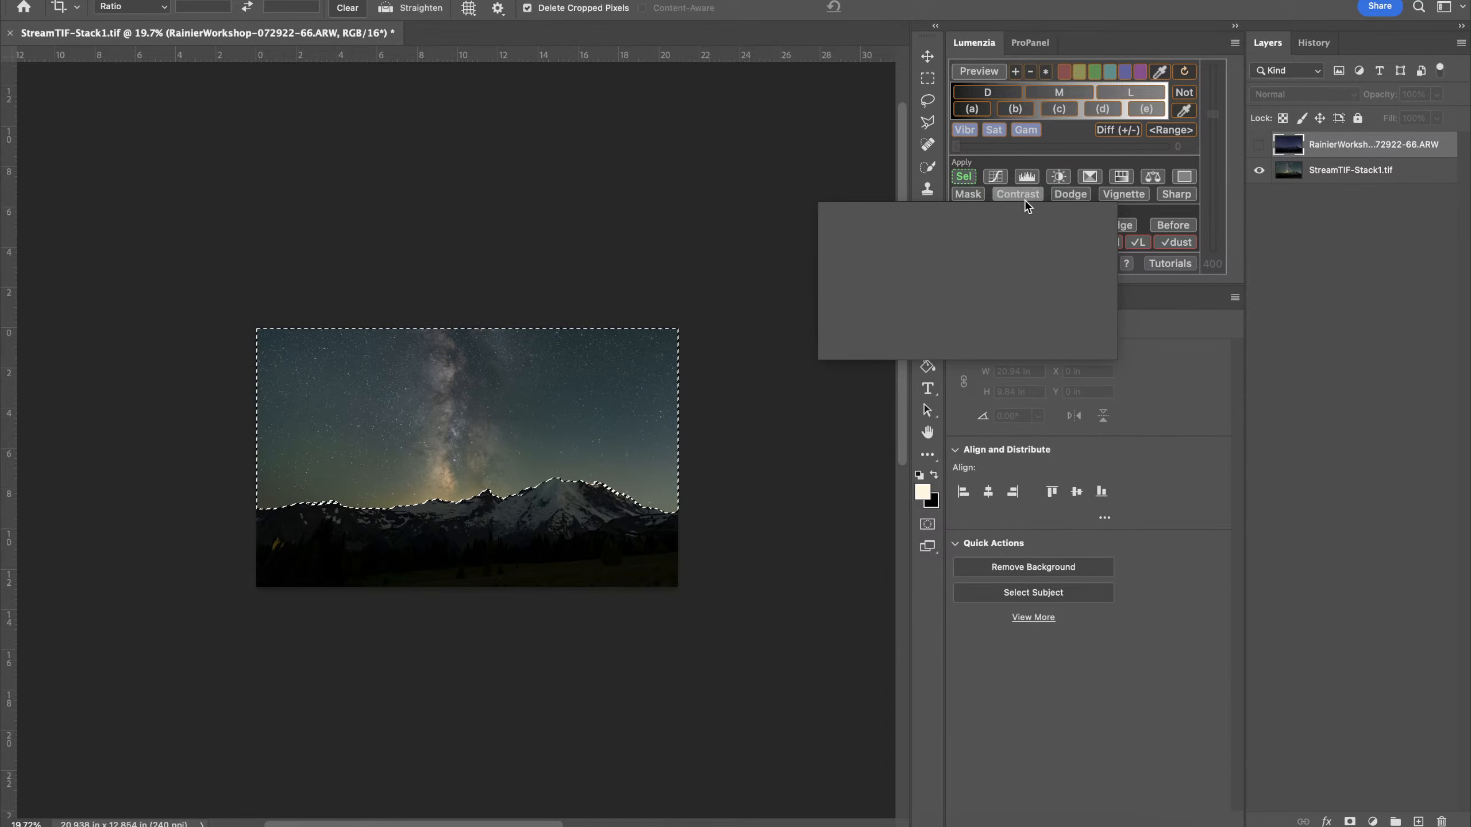
# Add a layer mask from the sky selection to the blue hour layer, invert the mask and show the layer
pyautogui.click(1335, 310)
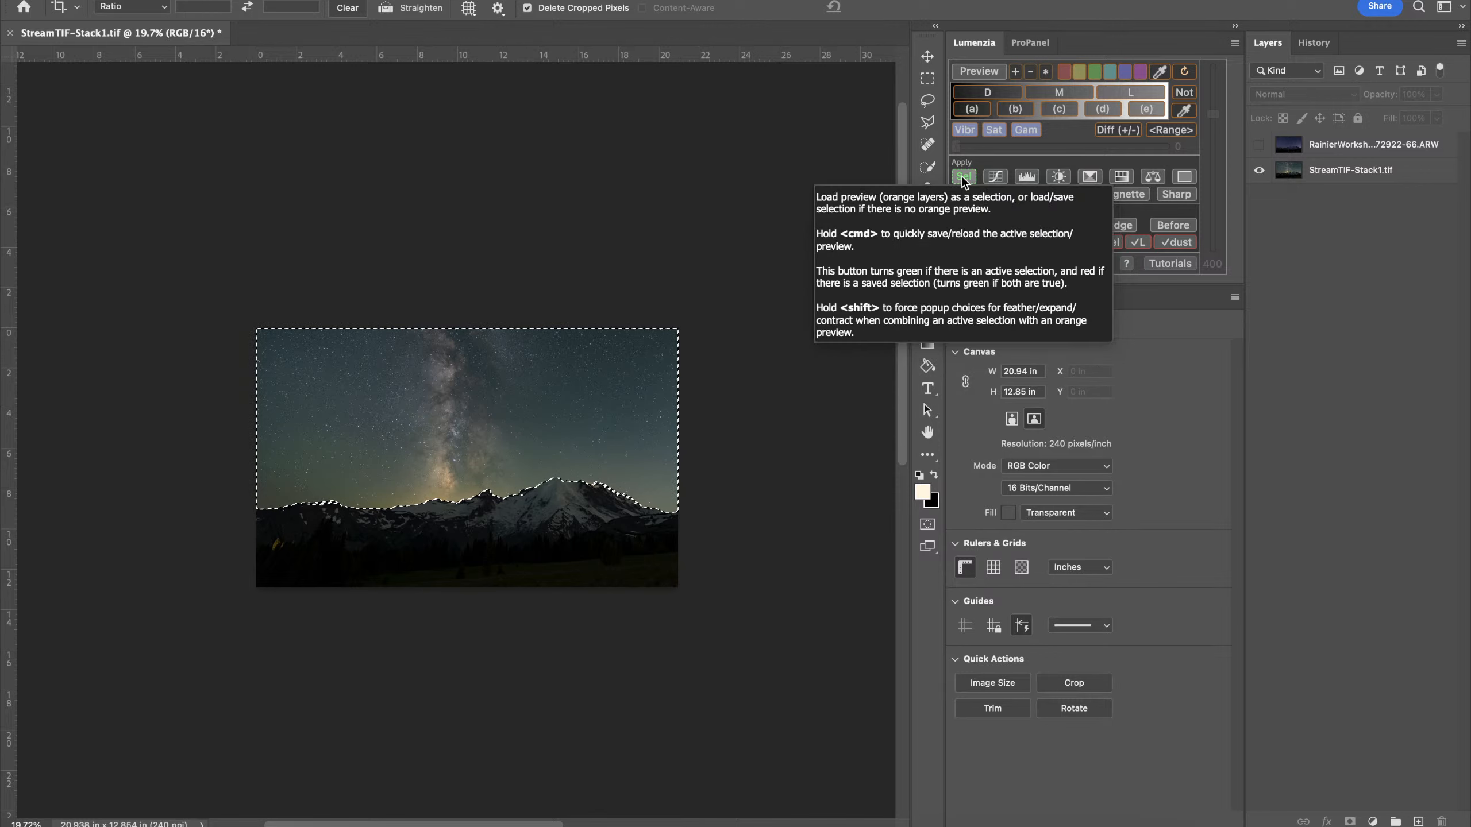
pyautogui.click(1340, 172)
pyautogui.click(1346, 151)
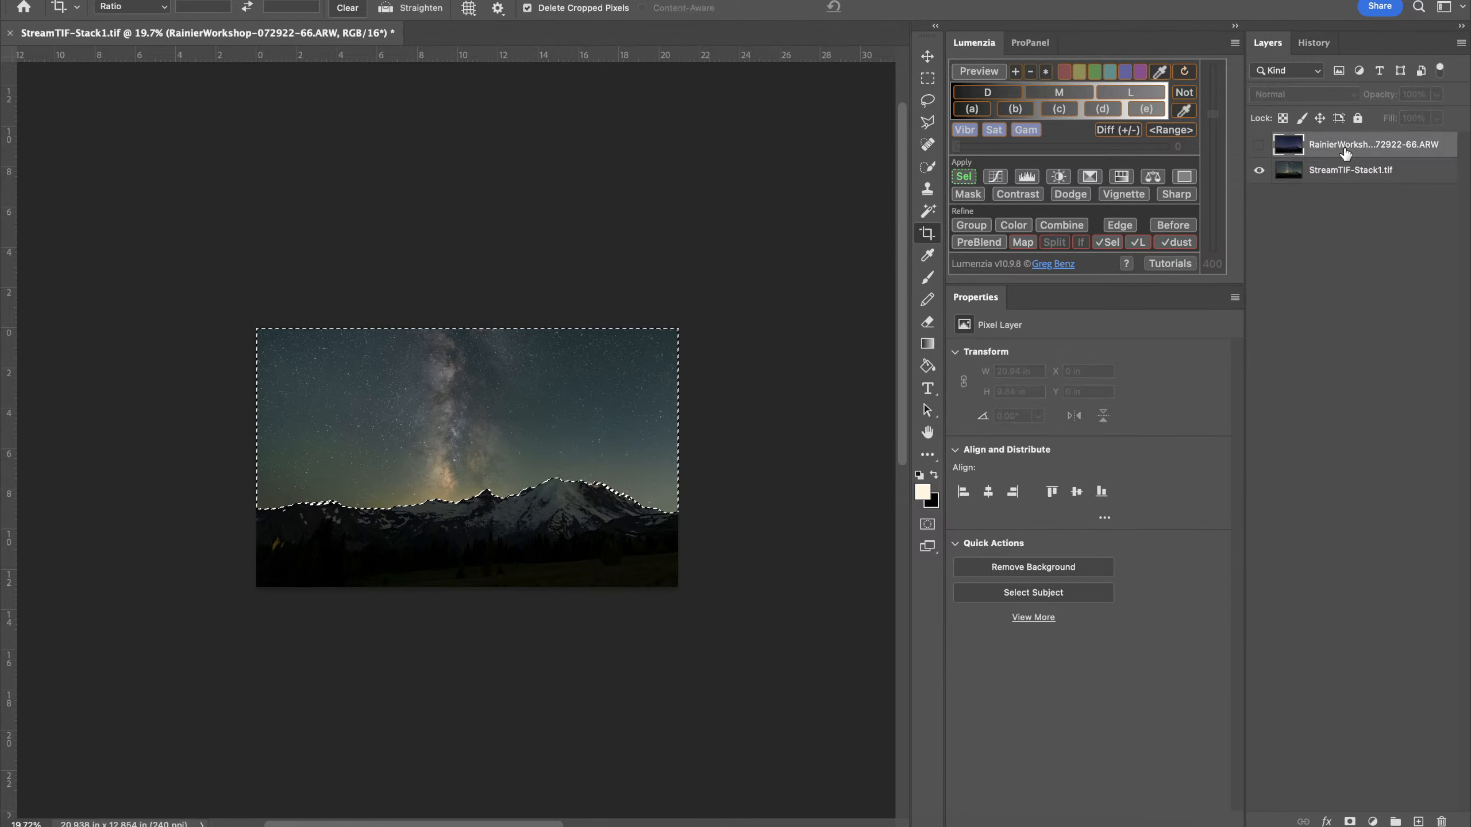
pyautogui.click(1349, 822)
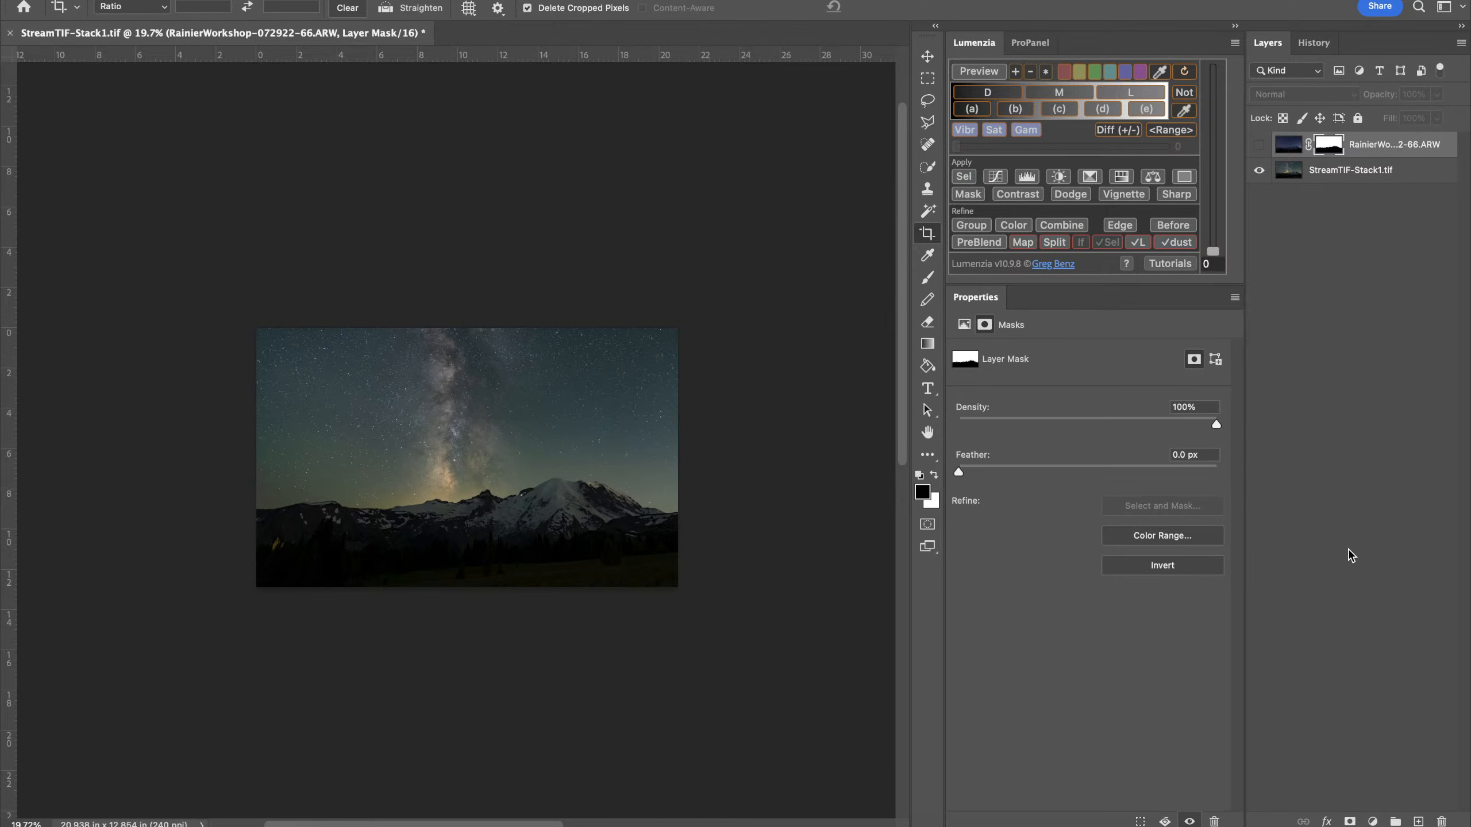
pyautogui.click(1259, 144)
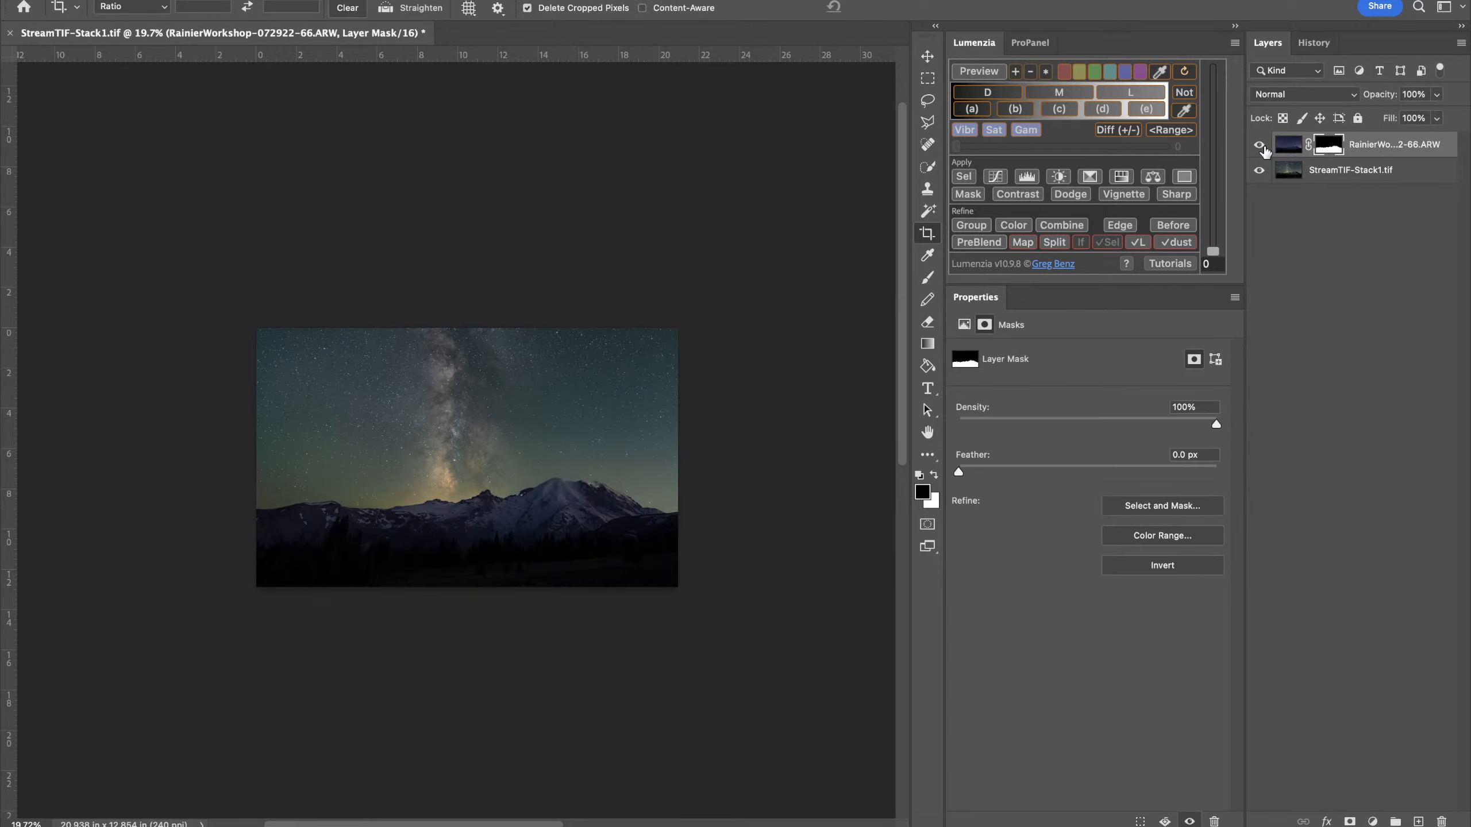
# Nudge the blue hour layer slightly to the left with the Move tool, to X -0.01 in, to line up the ridge
pyautogui.scroll(5, 489, 531)
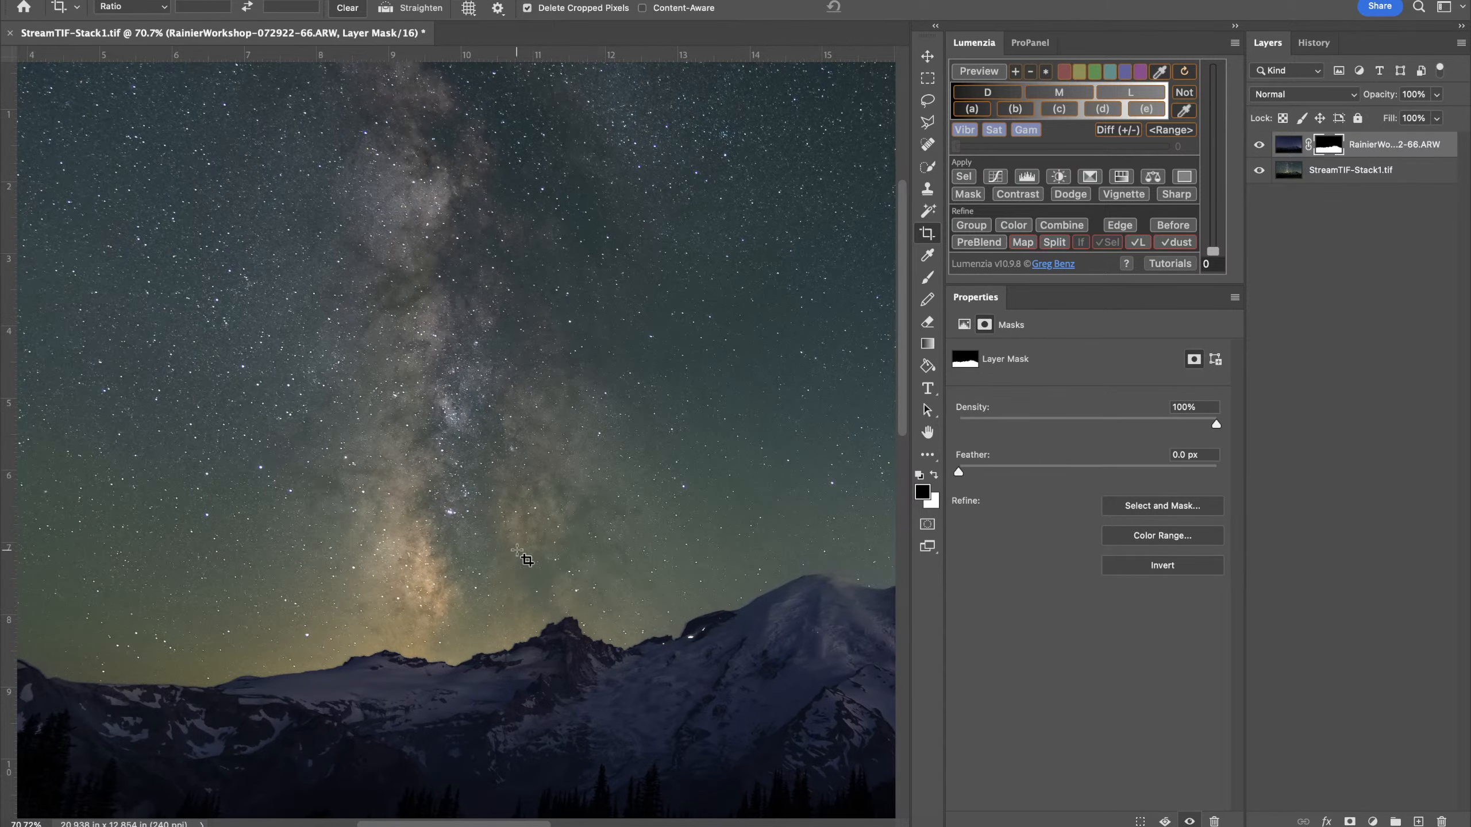
pyautogui.scroll(5, 660, 715)
pyautogui.scroll(2, 663, 718)
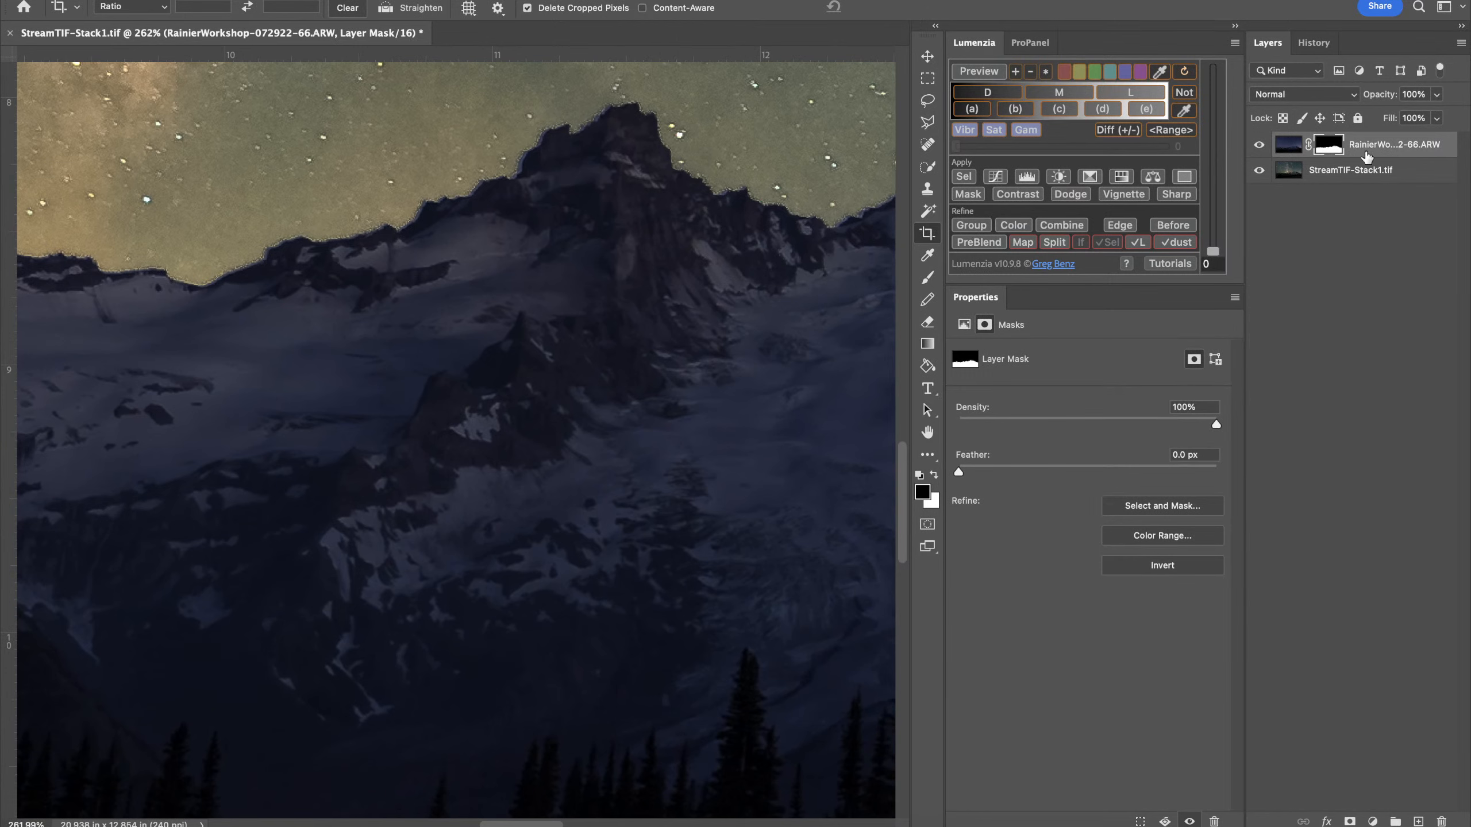
pyautogui.click(1373, 149)
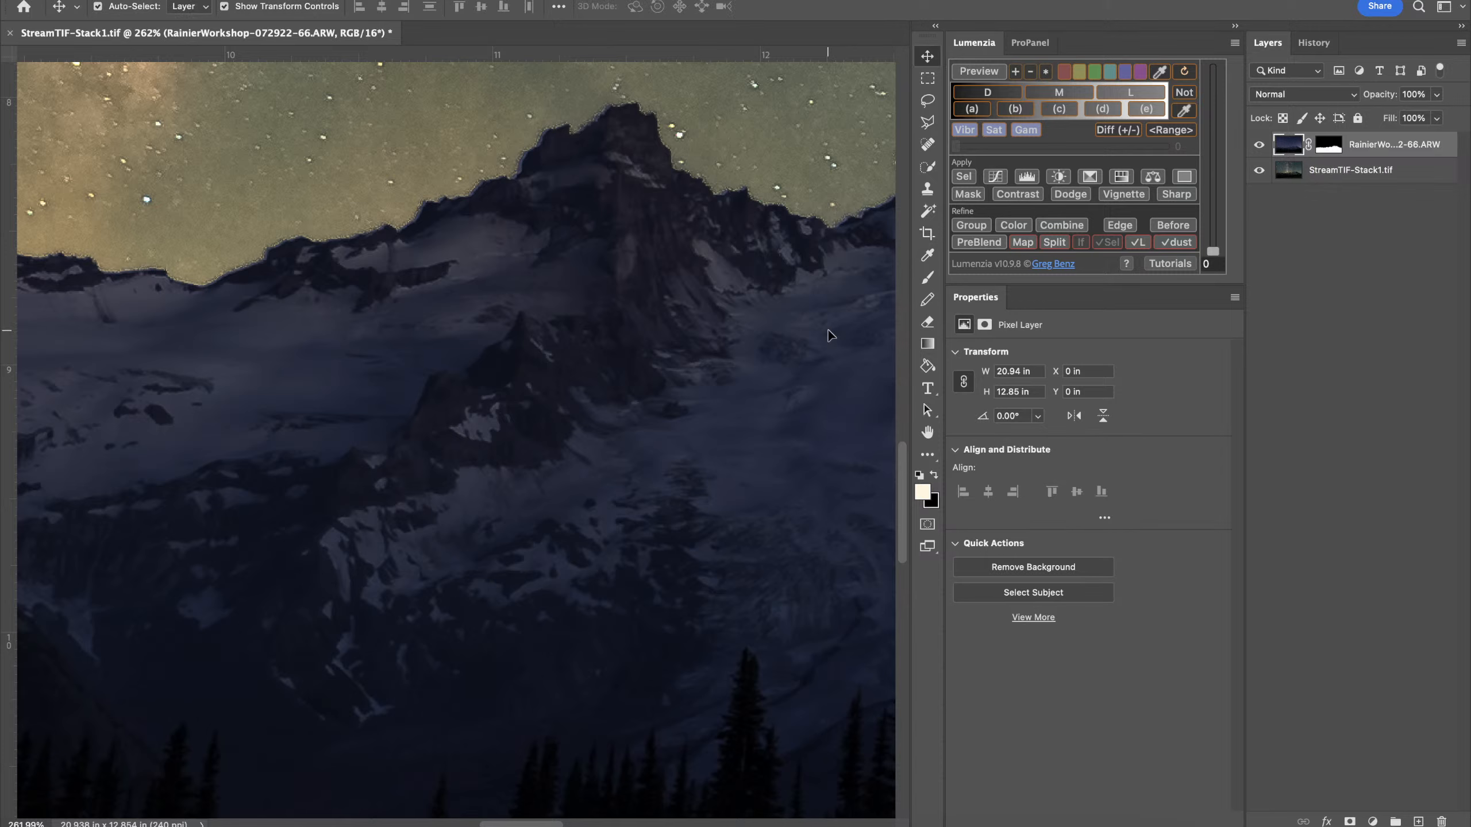
pyautogui.press('v')
pyautogui.press('Left')
pyautogui.press('Left')
pyautogui.press('Left')
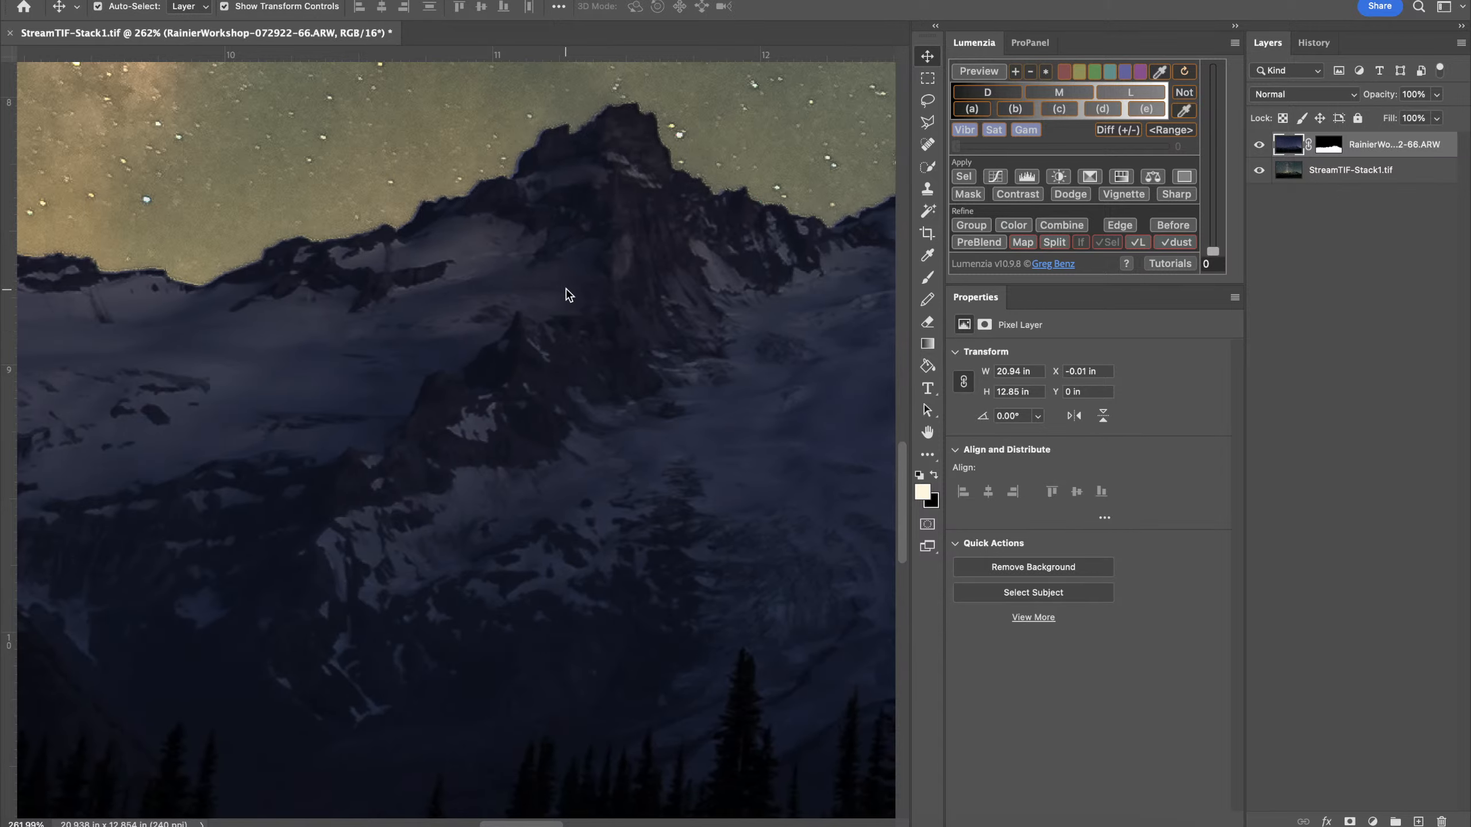
# Examine the blend along the ridgeline, the mountain slopes and the treeline up close, and the whole image
pyautogui.scroll(-3, 566, 294)
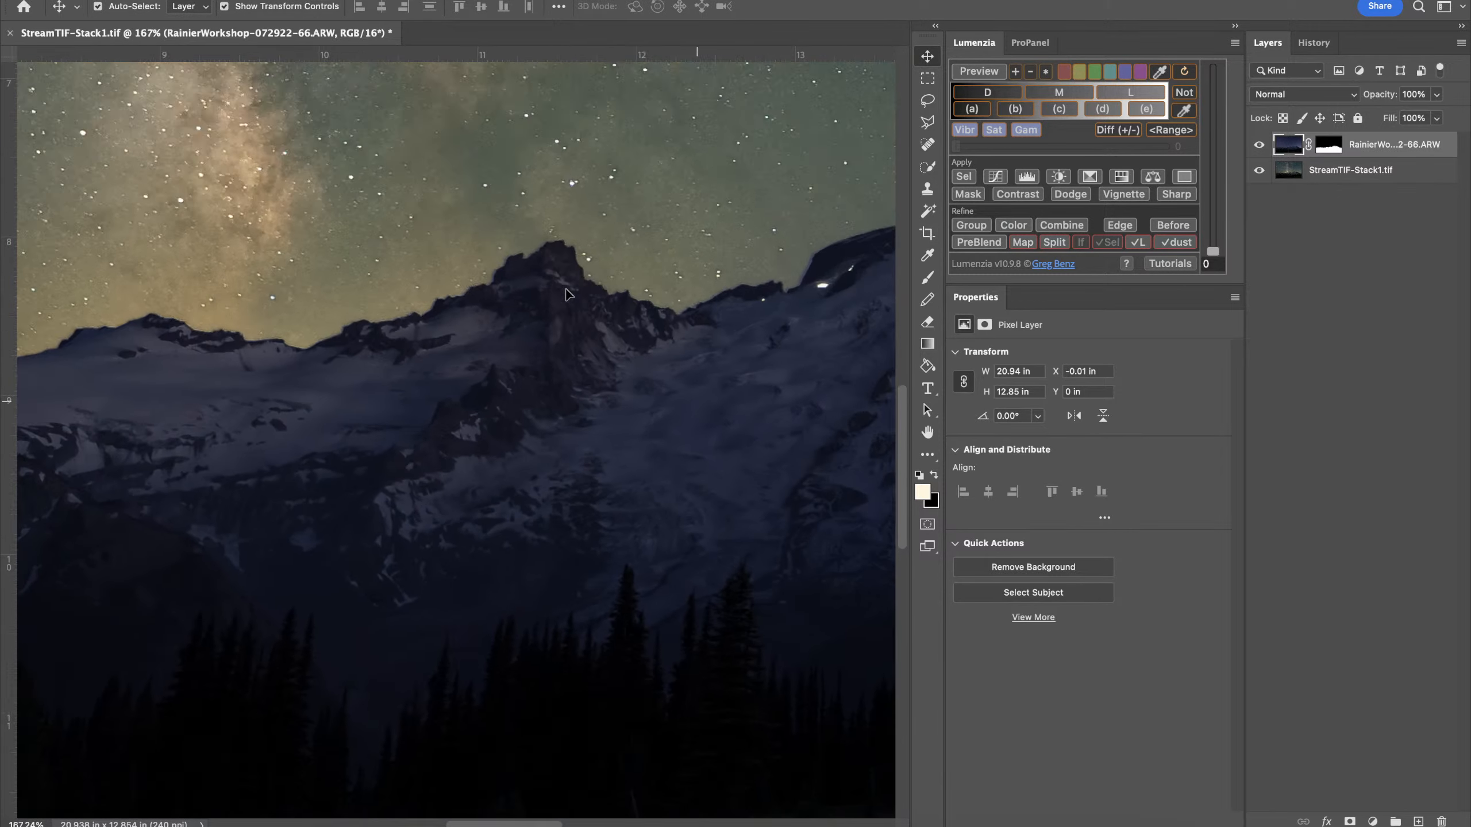
pyautogui.scroll(4, 566, 294)
pyautogui.scroll(8, 566, 294)
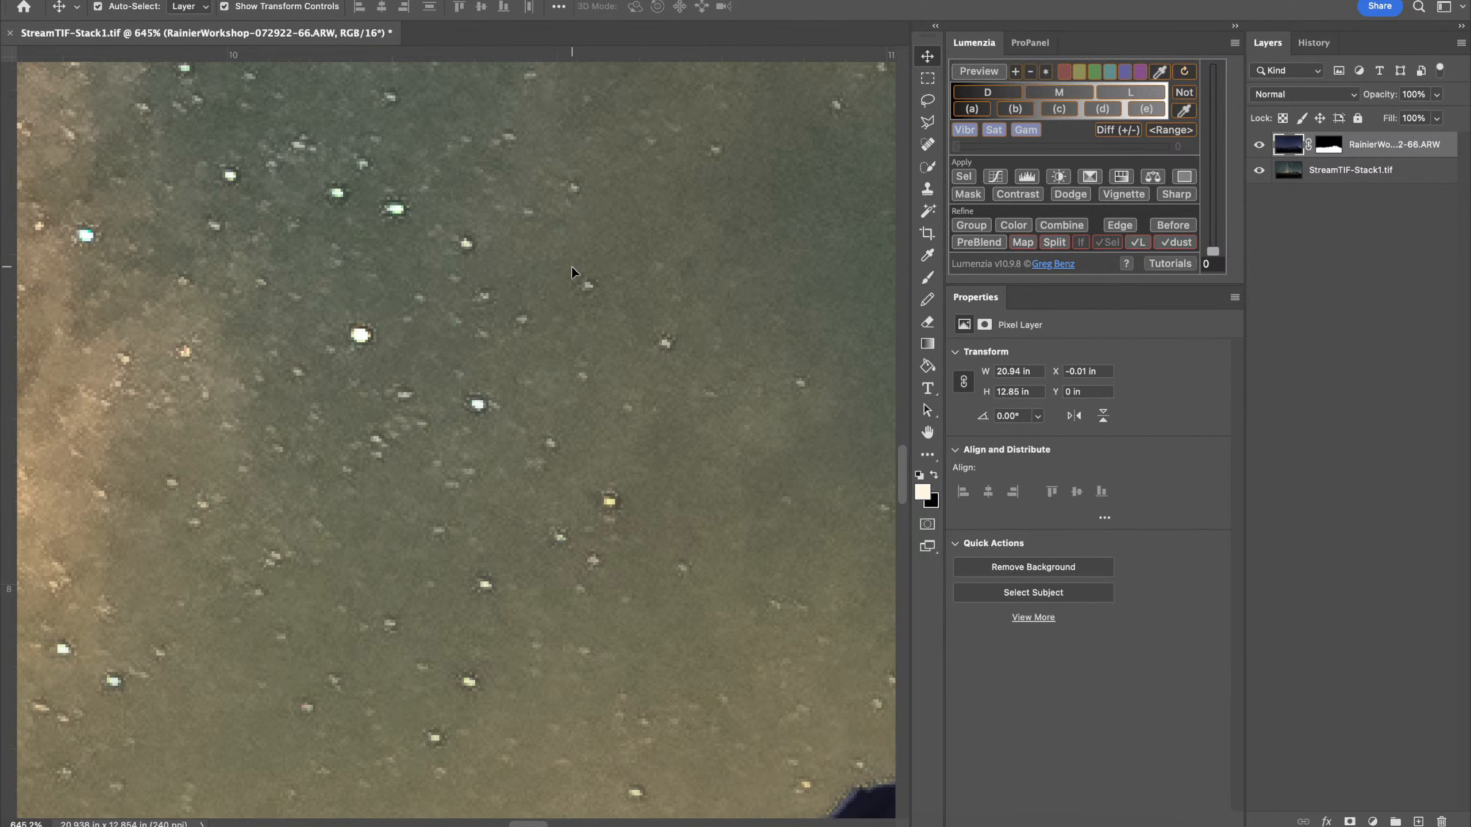
pyautogui.scroll(-8, 571, 272)
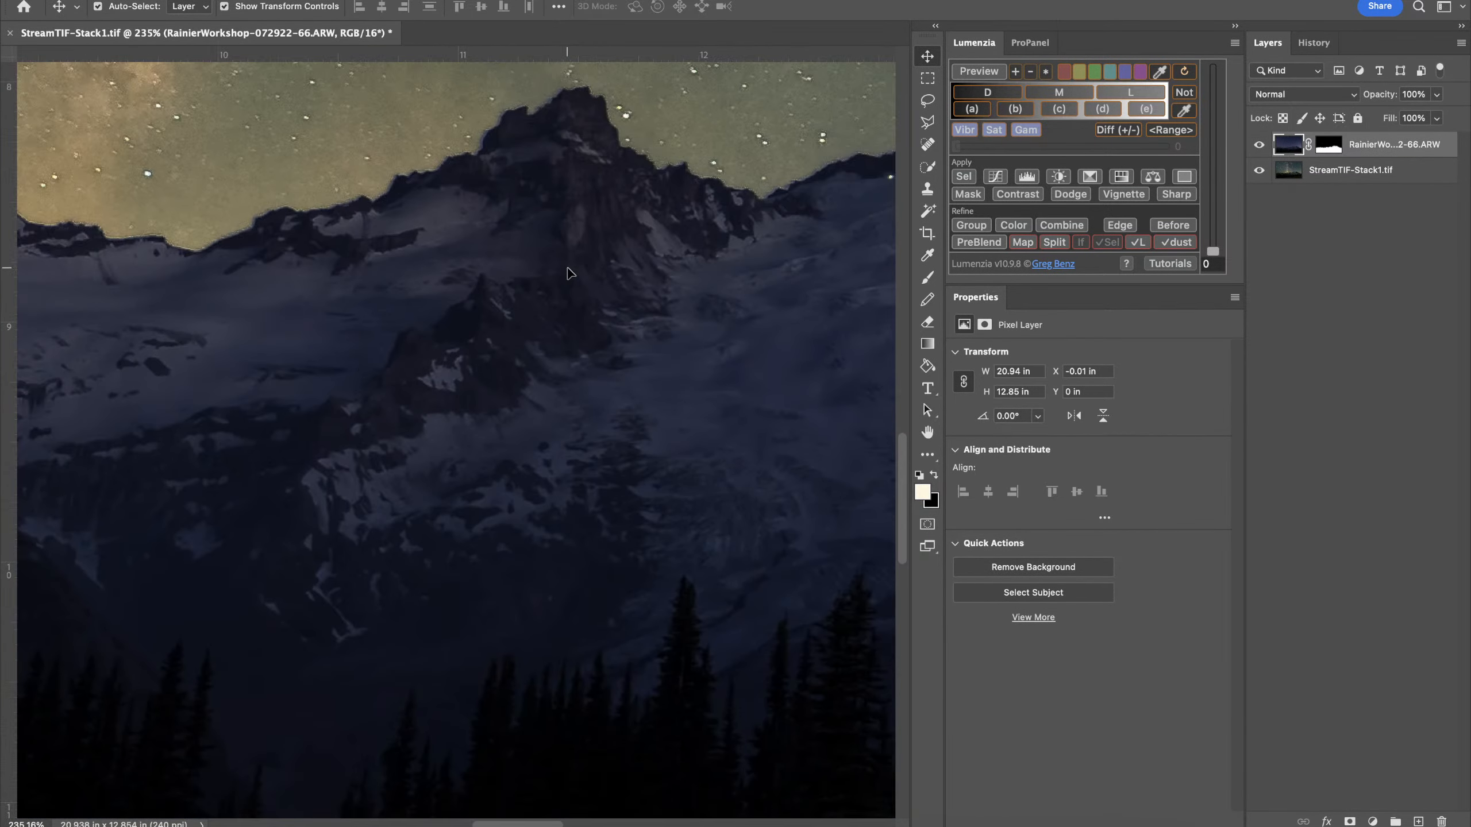
pyautogui.scroll(4, 570, 273)
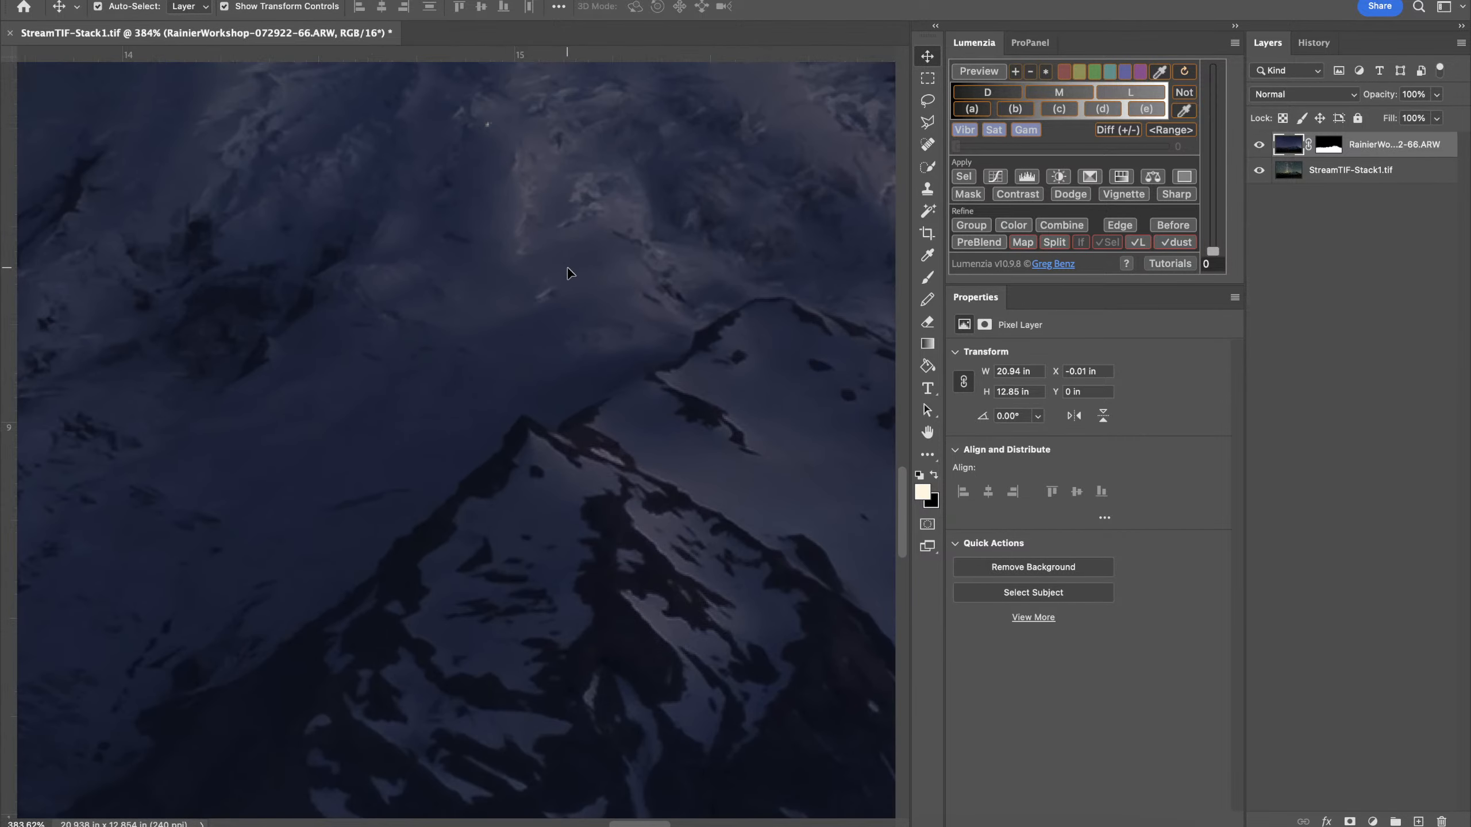
pyautogui.scroll(-5, 655, 384)
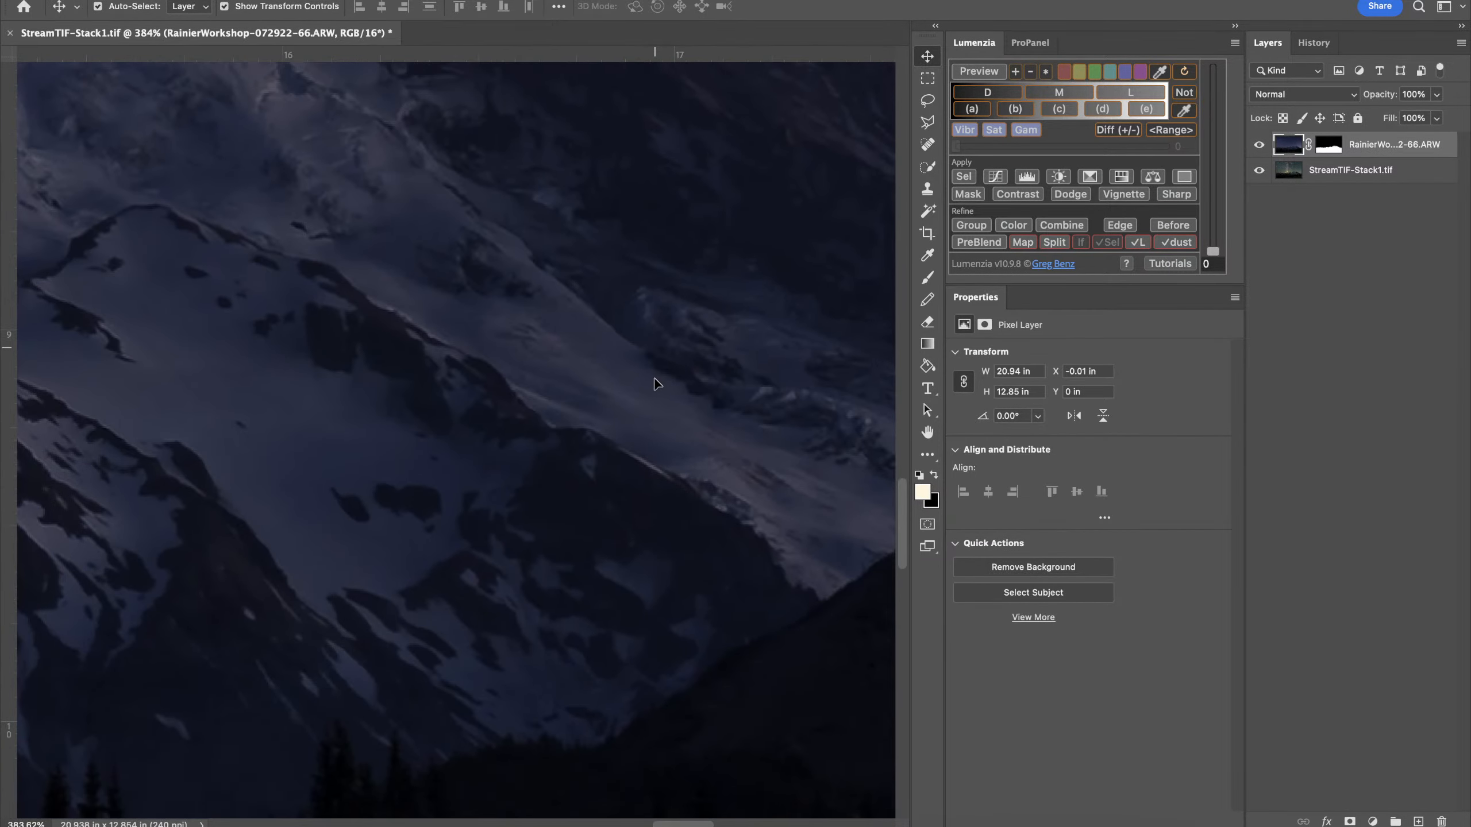
pyautogui.scroll(-5, 655, 384)
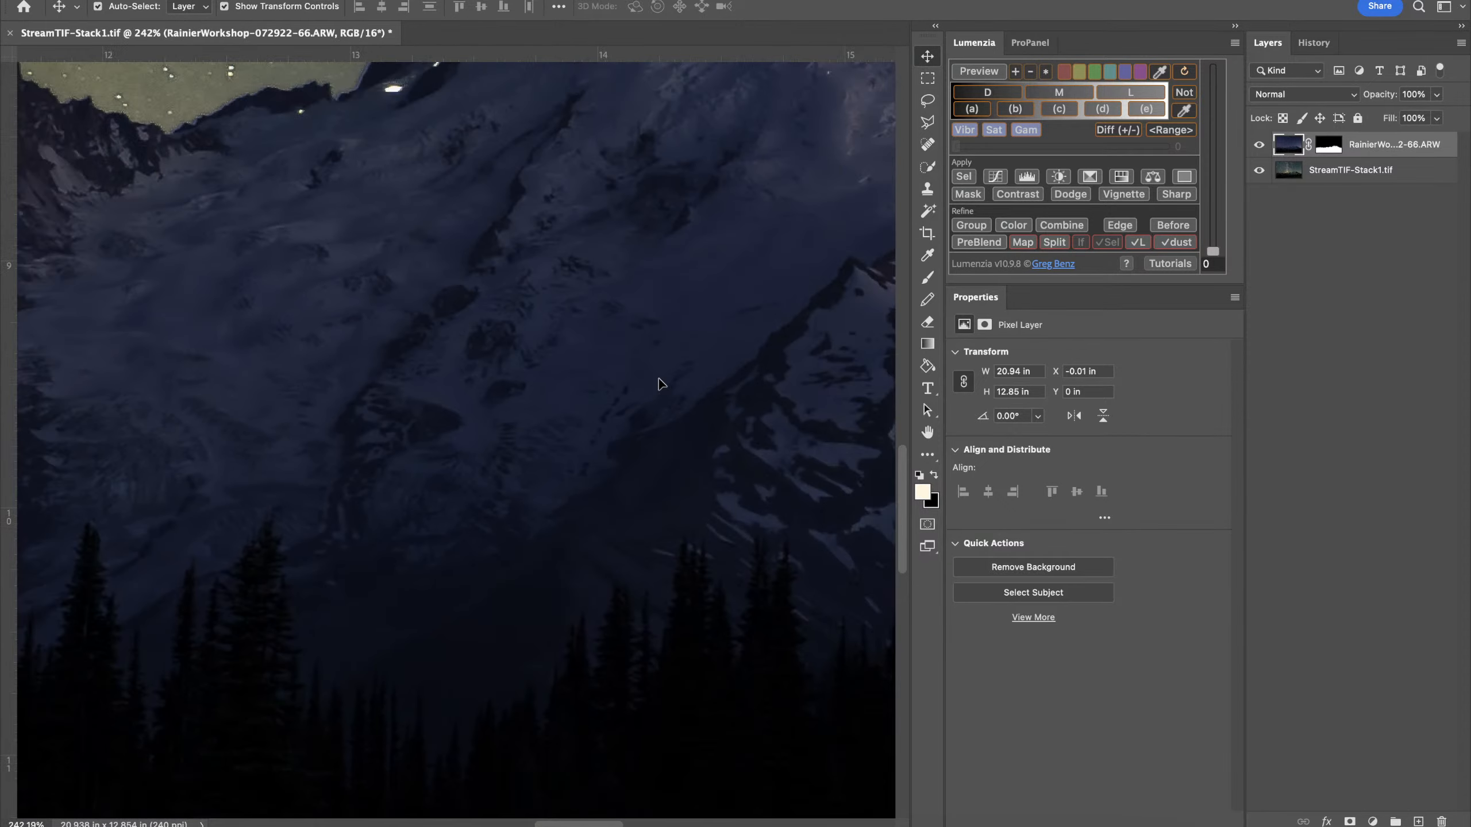
pyautogui.scroll(-6, 660, 385)
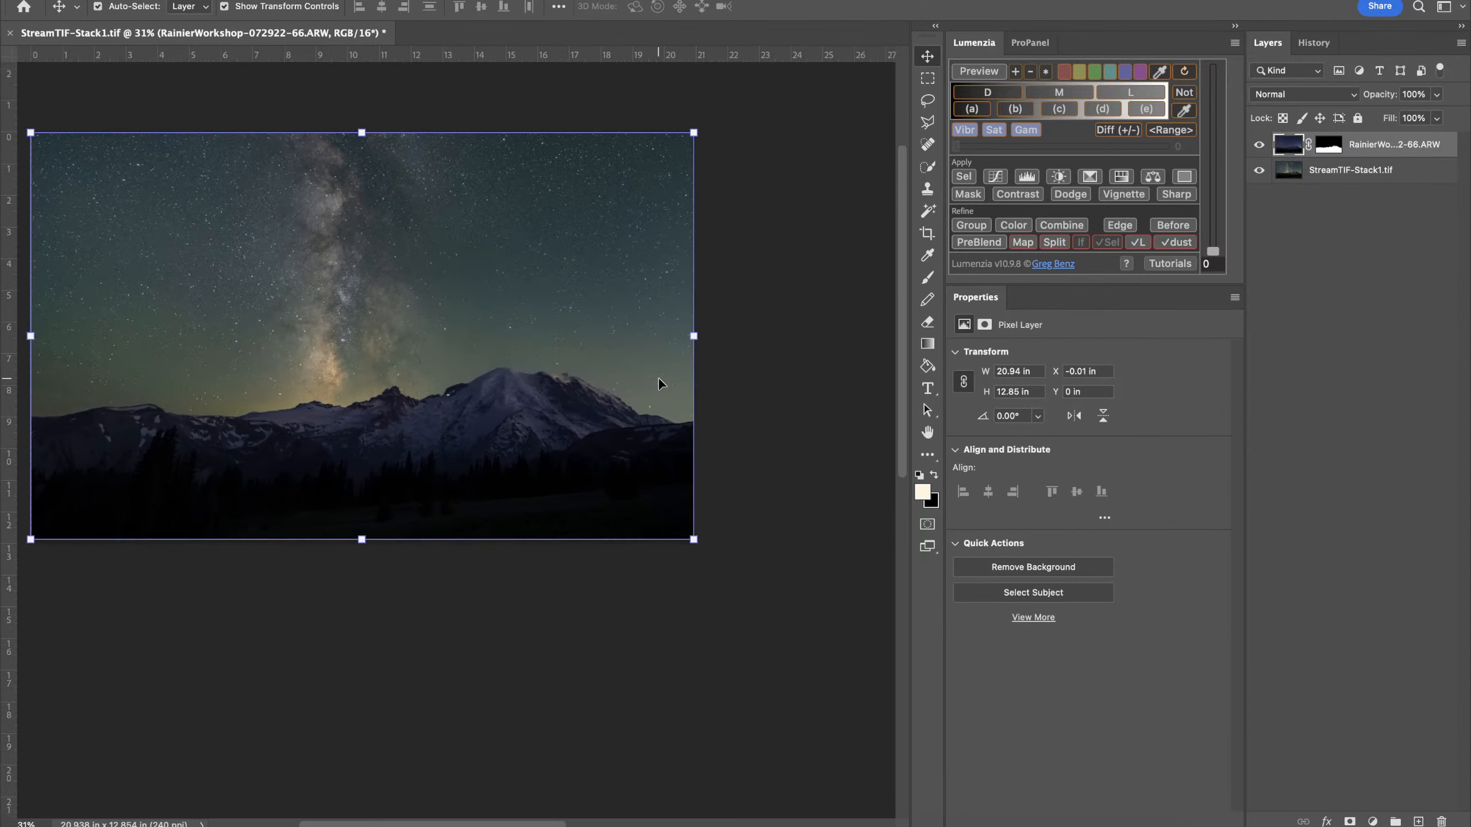
pyautogui.scroll(2, 660, 385)
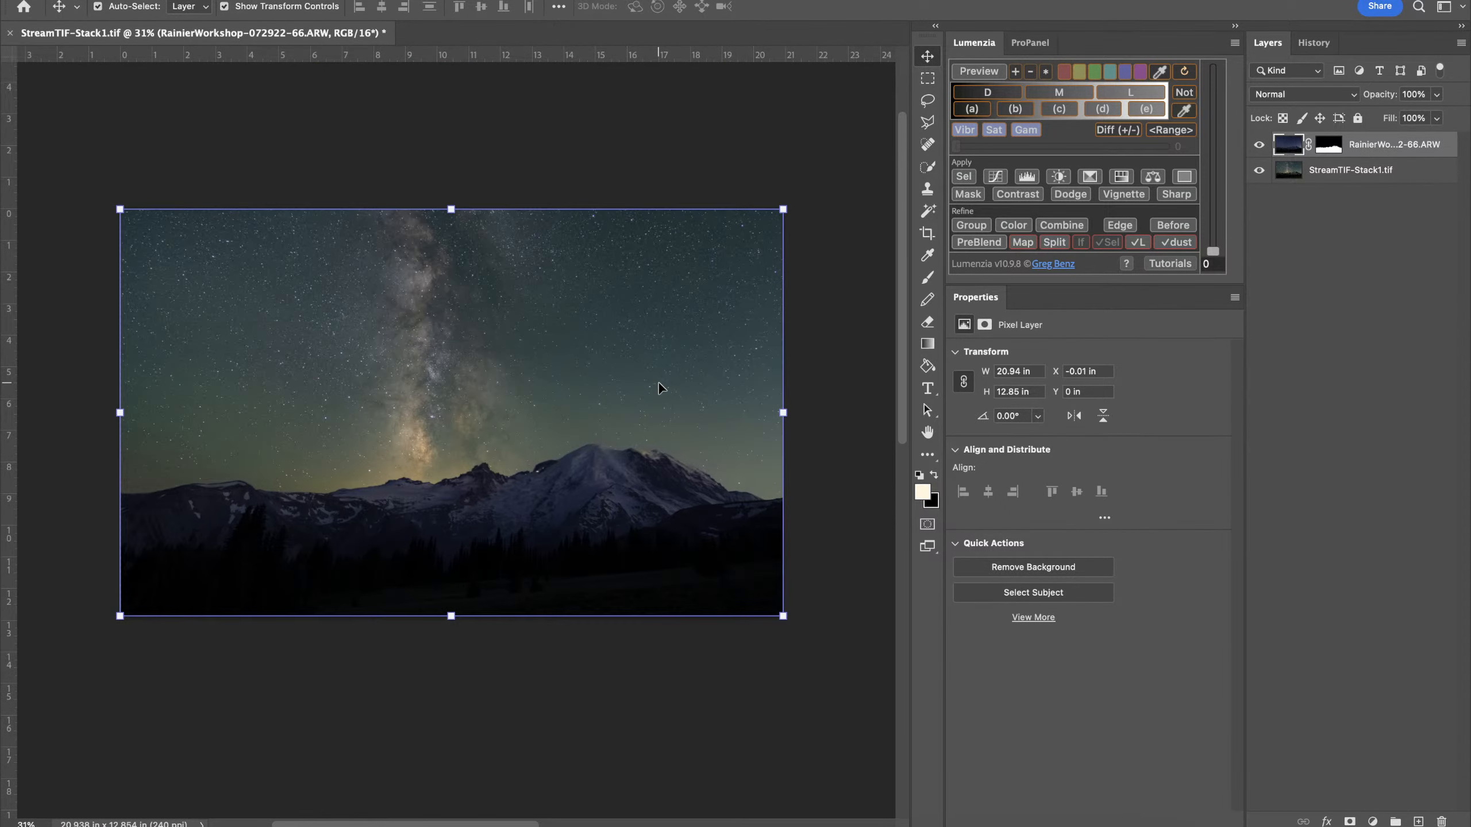
# Apply the Camera Raw Filter to the StreamTIF-Stack1.tif layer with Temperature -21, Tint +17, Contrast +32 and Saturation -8
pyautogui.click(1387, 174)
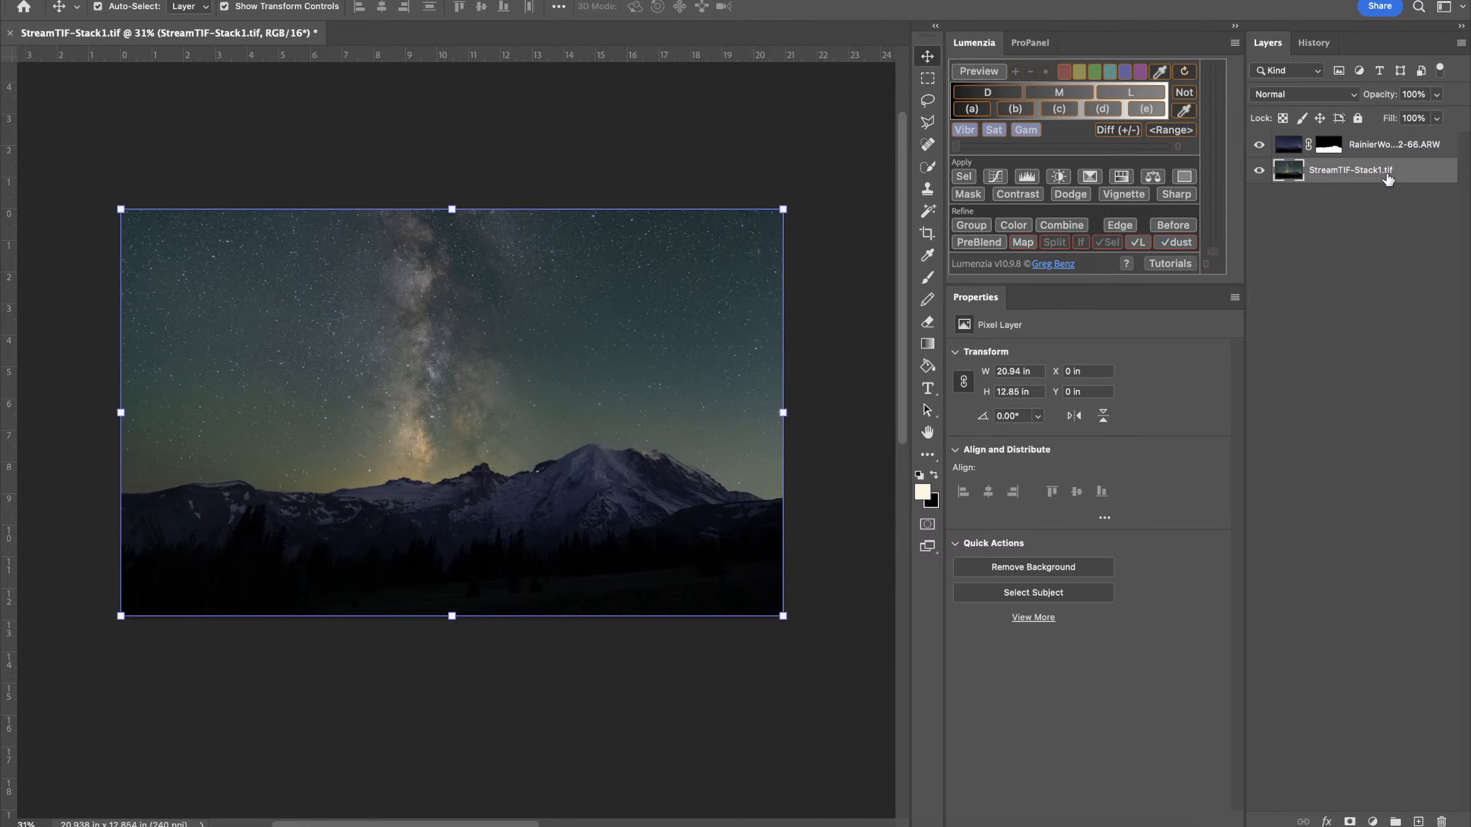
pyautogui.press('super+shift+a')
pyautogui.moveTo(1204, 300); pyautogui.dragTo(1186, 301)
pyautogui.click(1185, 669)
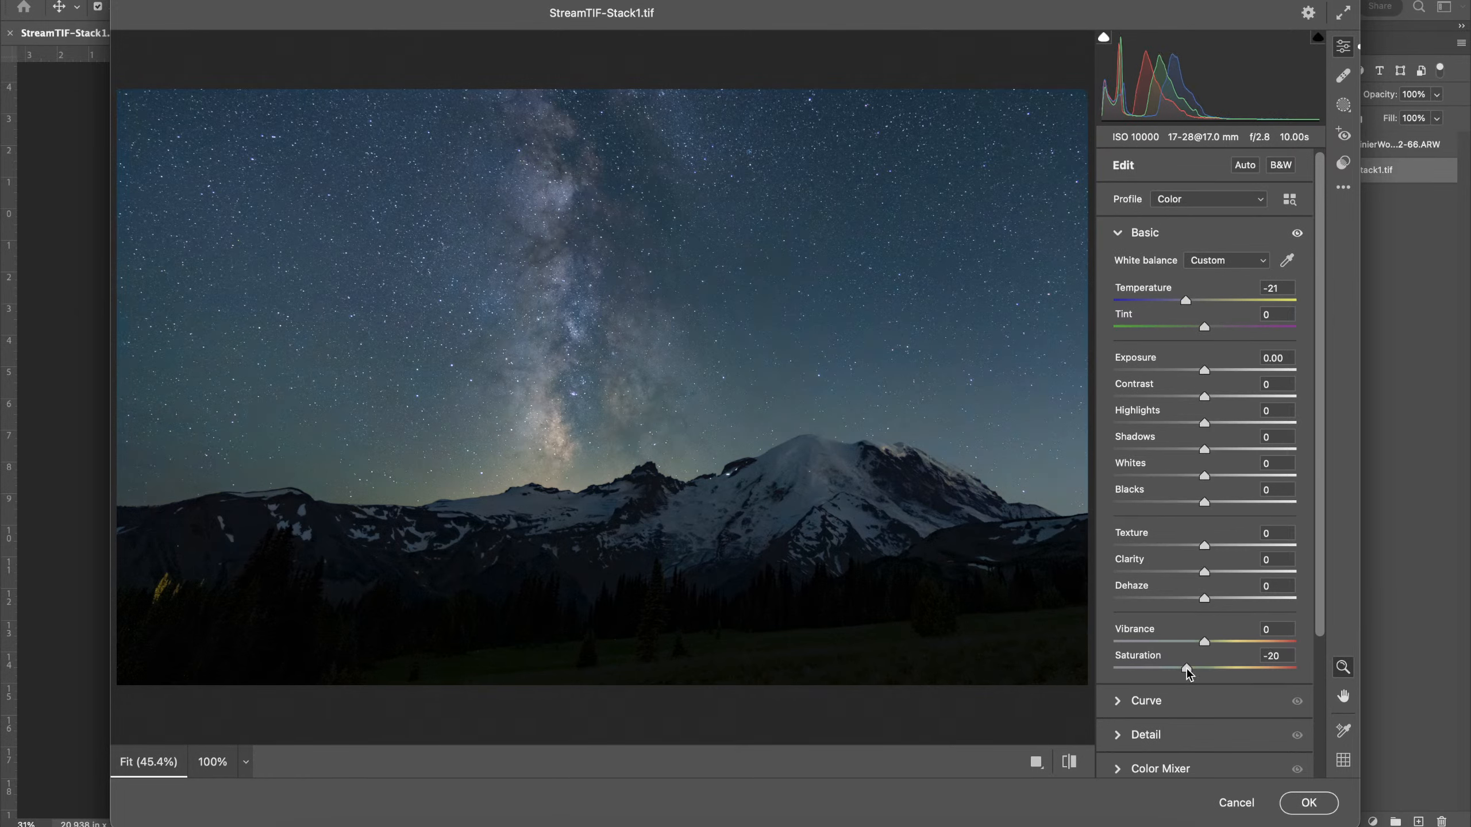
pyautogui.moveTo(1184, 672); pyautogui.dragTo(1197, 671)
pyautogui.click(1234, 398)
pyautogui.moveTo(1205, 328); pyautogui.dragTo(1221, 331)
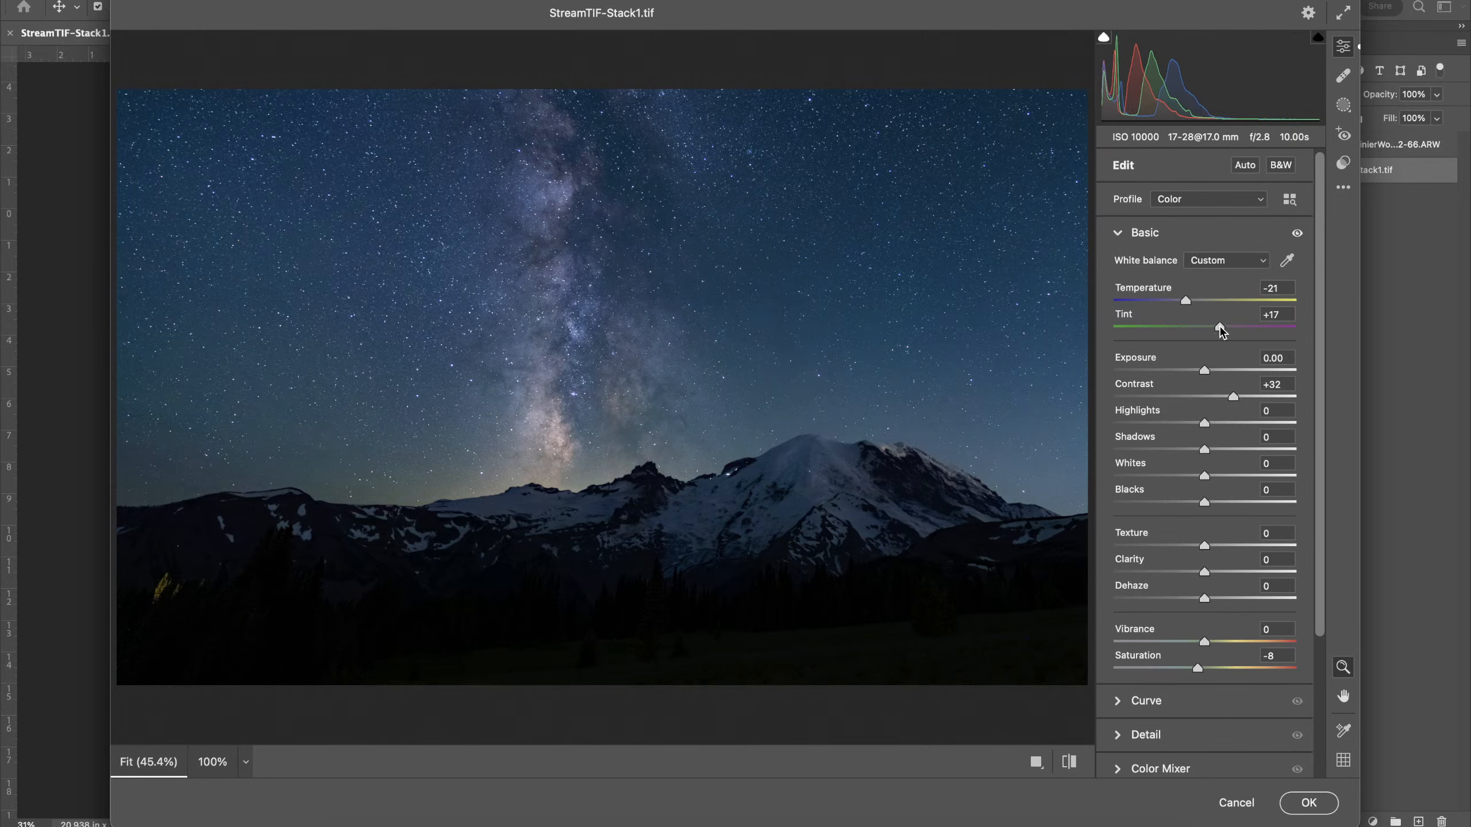
pyautogui.click(1308, 803)
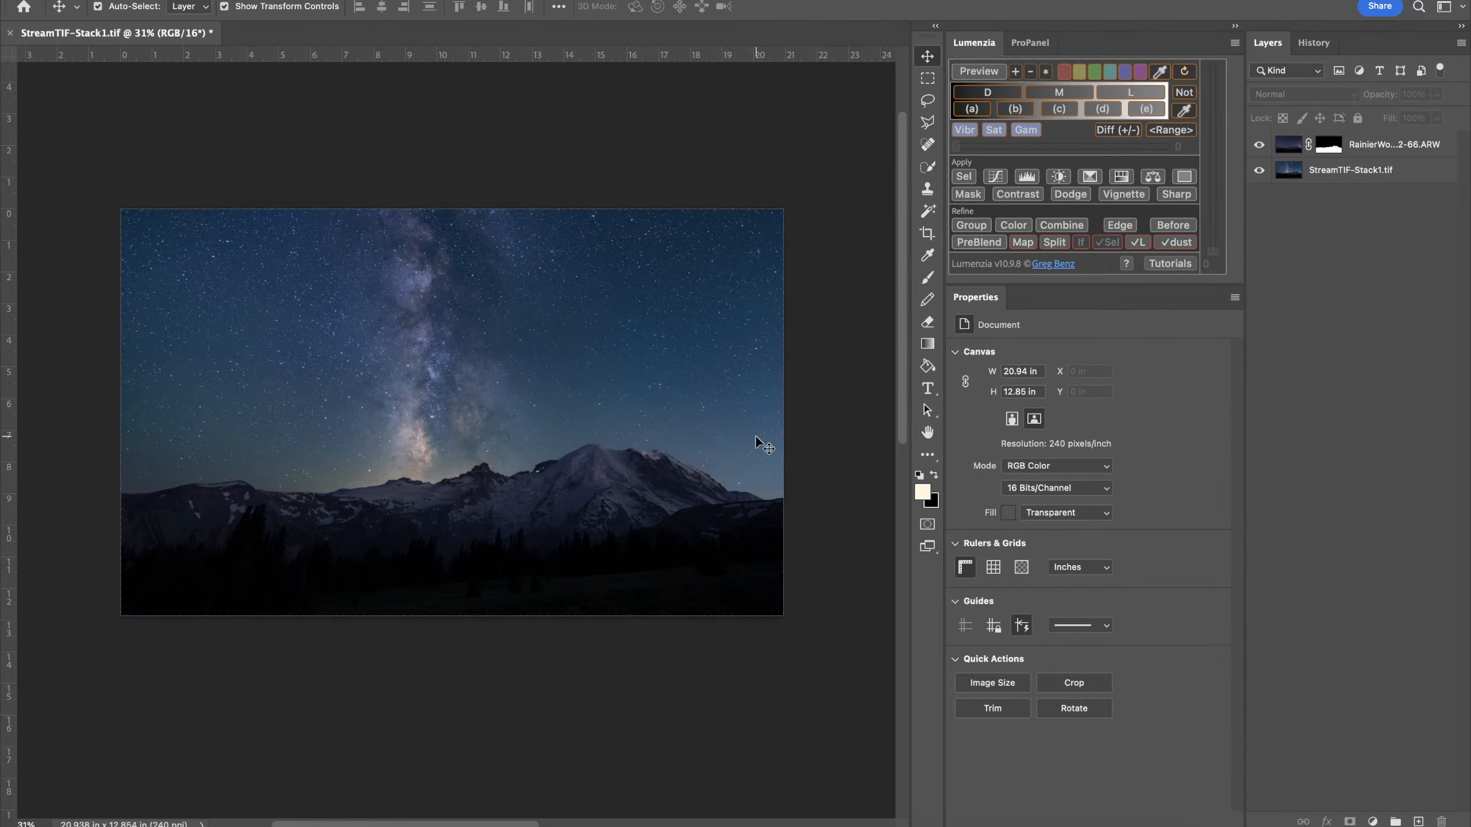
# Check the blended image and close the StreamTIF-Stack1.tif document
pyautogui.scroll(3, 517, 439)
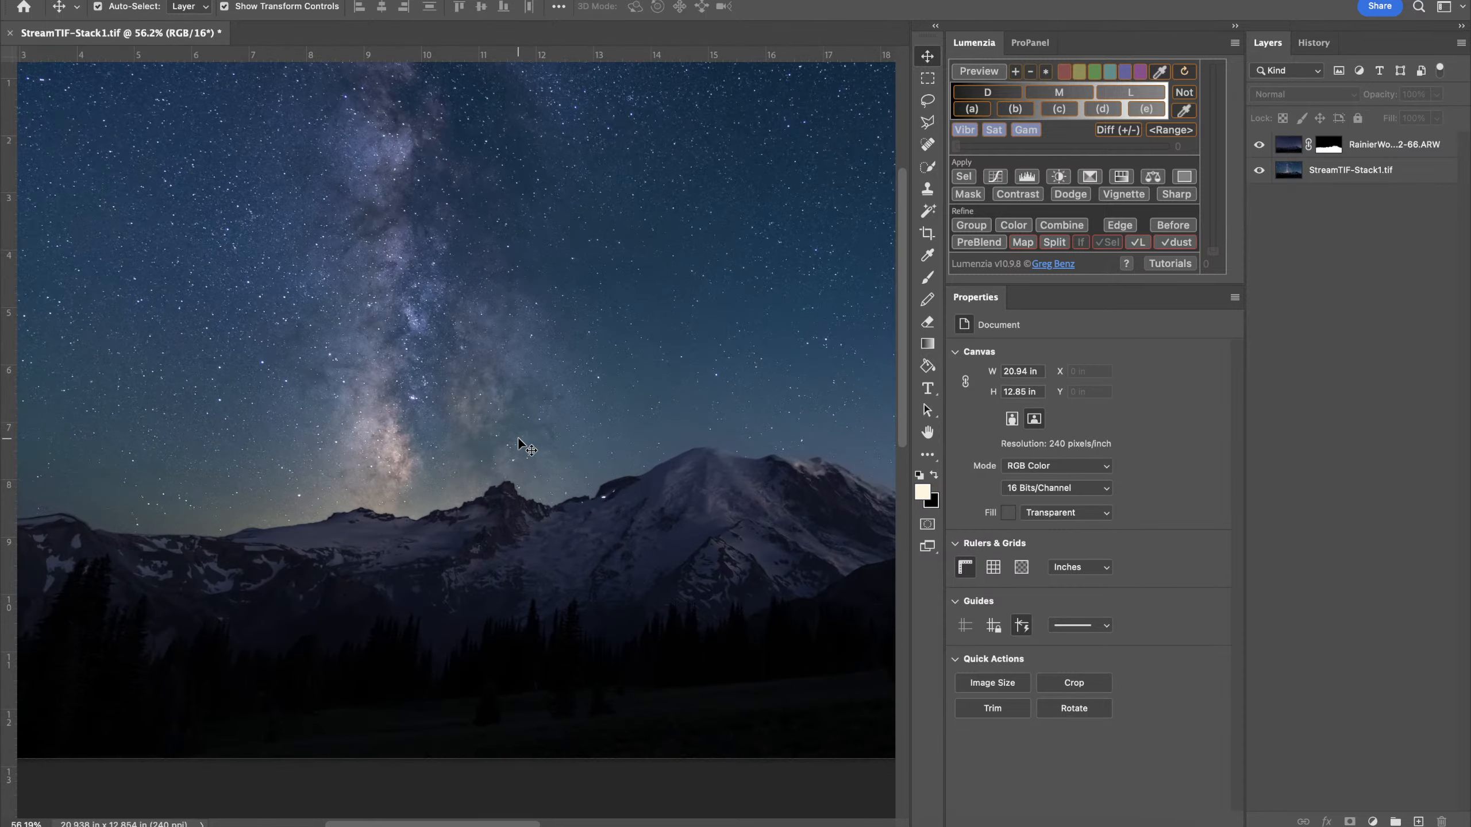
pyautogui.scroll(-3, 518, 443)
pyautogui.scroll(2, 519, 440)
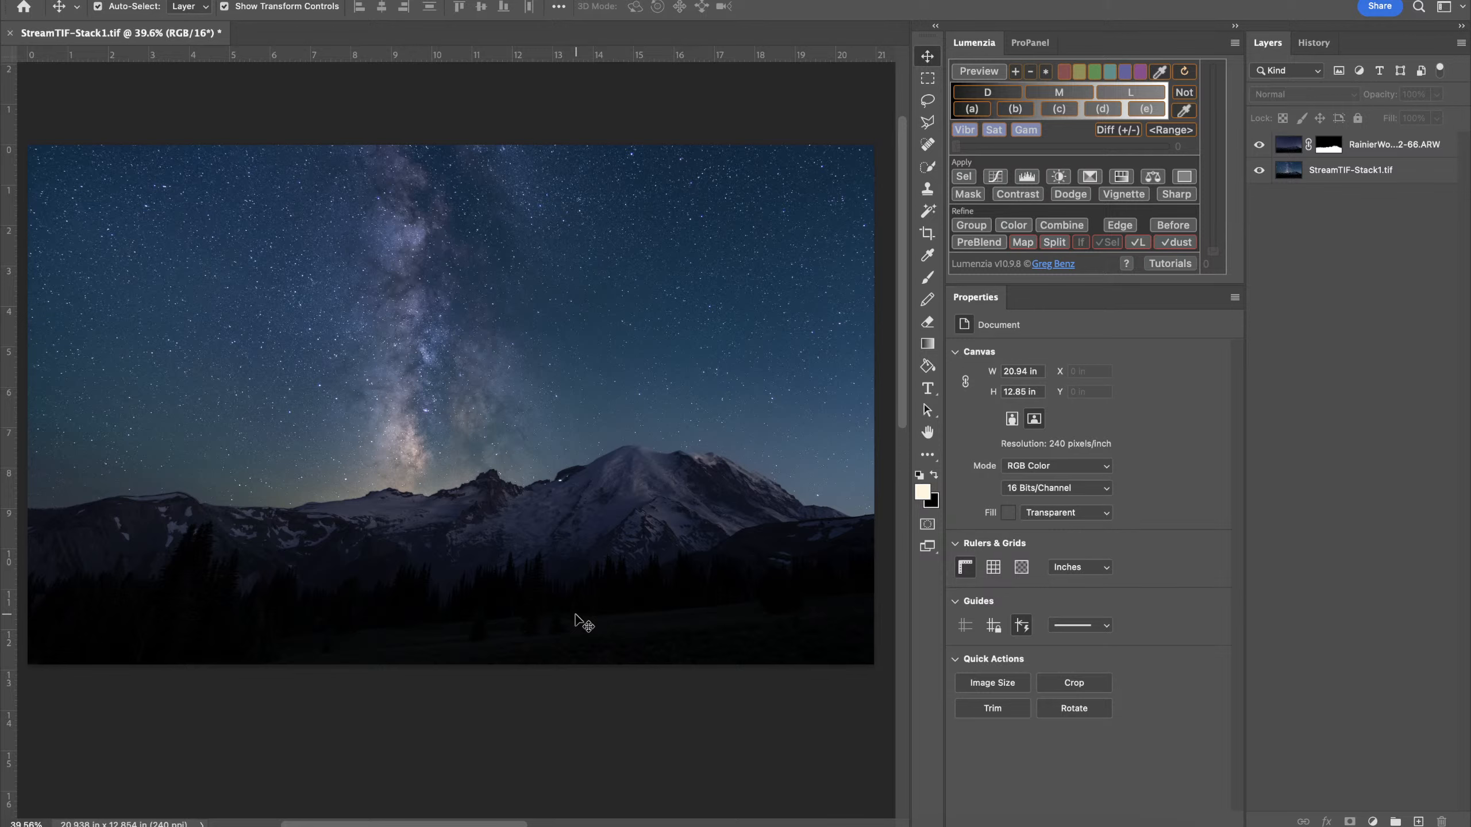
pyautogui.click(10, 33)
pyautogui.click(718, 326)
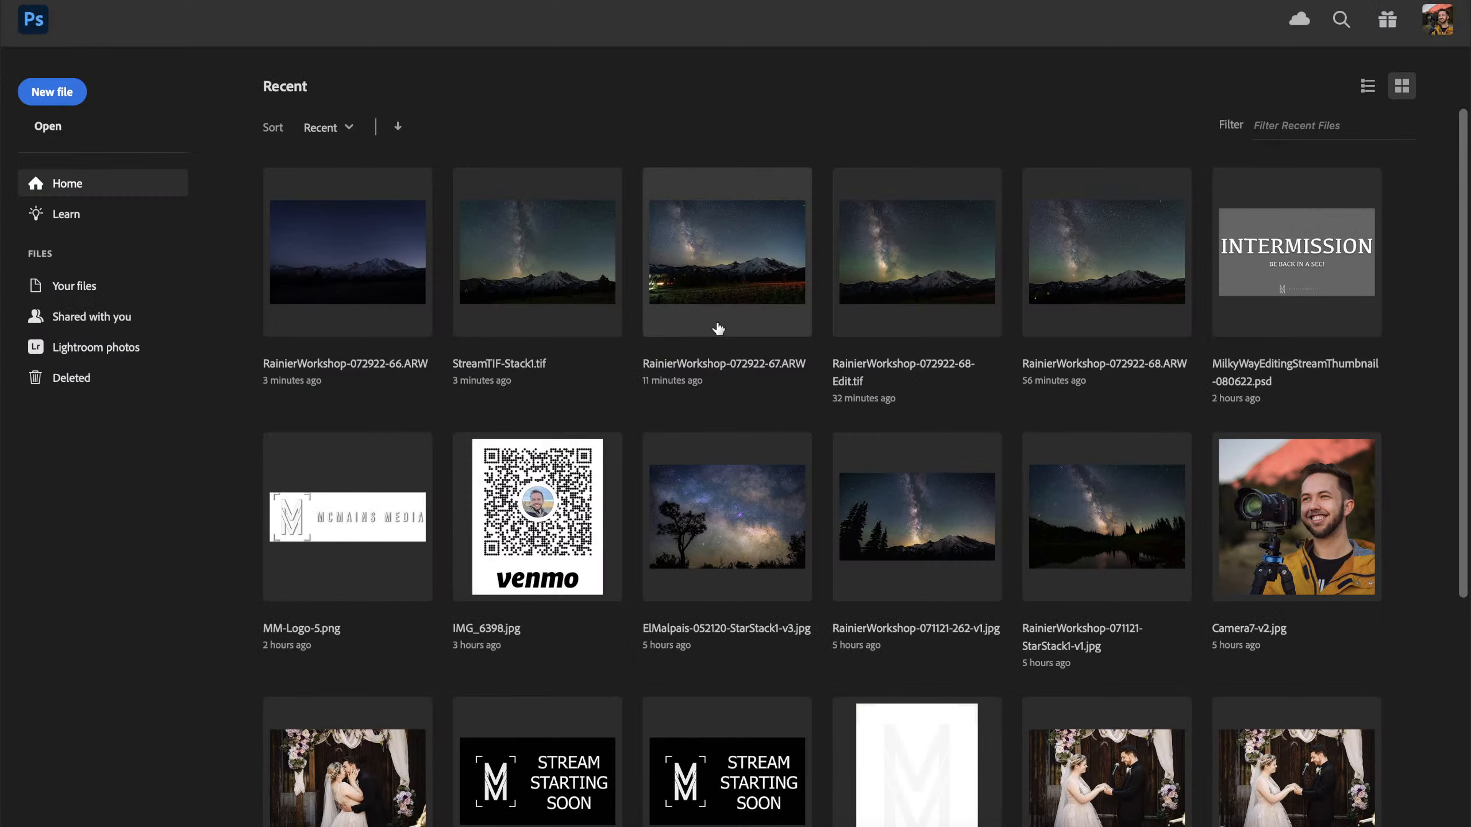
# Switch to the Lightroom Classic Library and deselect all photos at the end of the grid
pyautogui.click(866, 823)
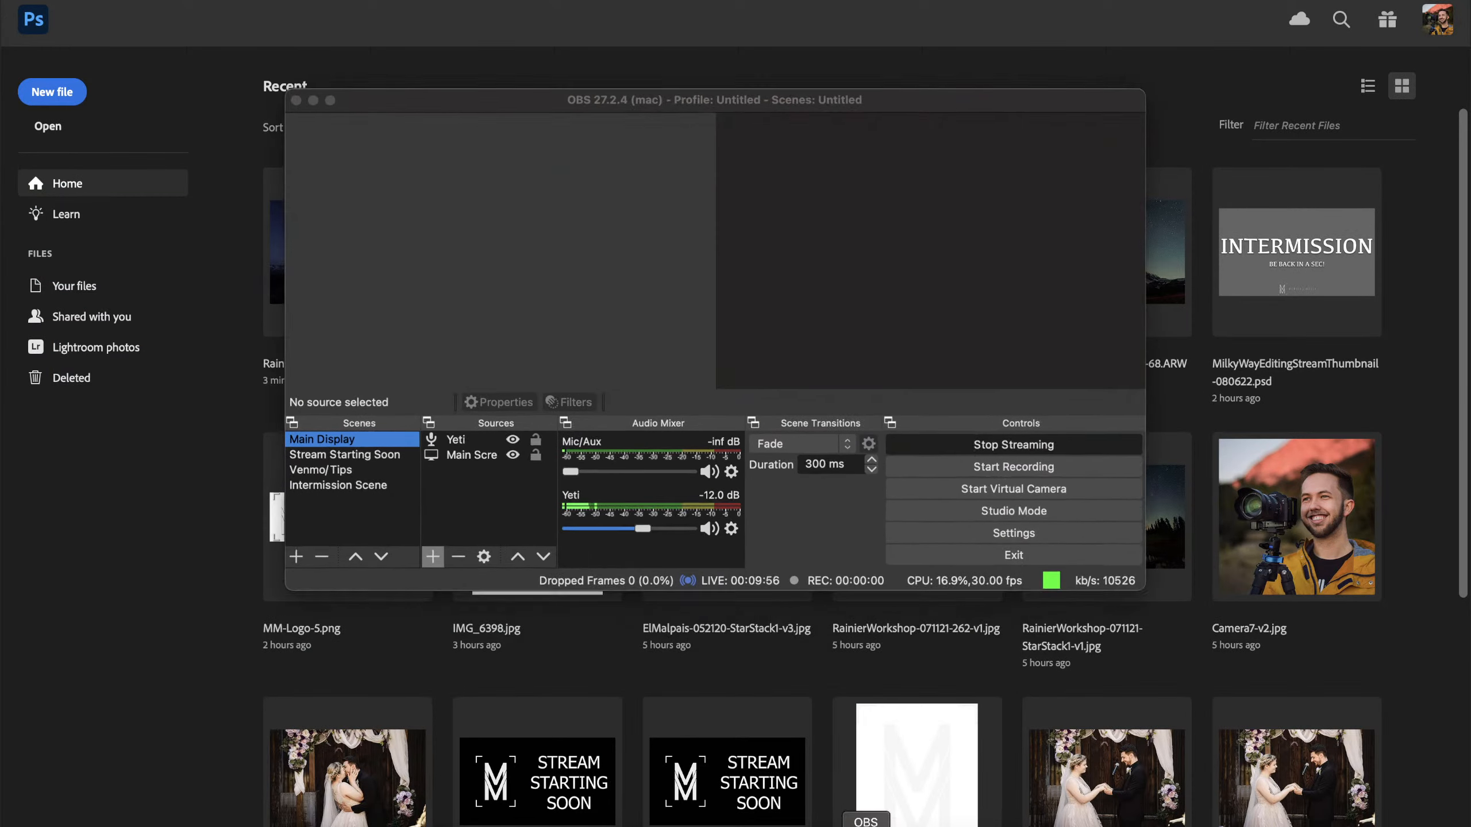
pyautogui.click(312, 100)
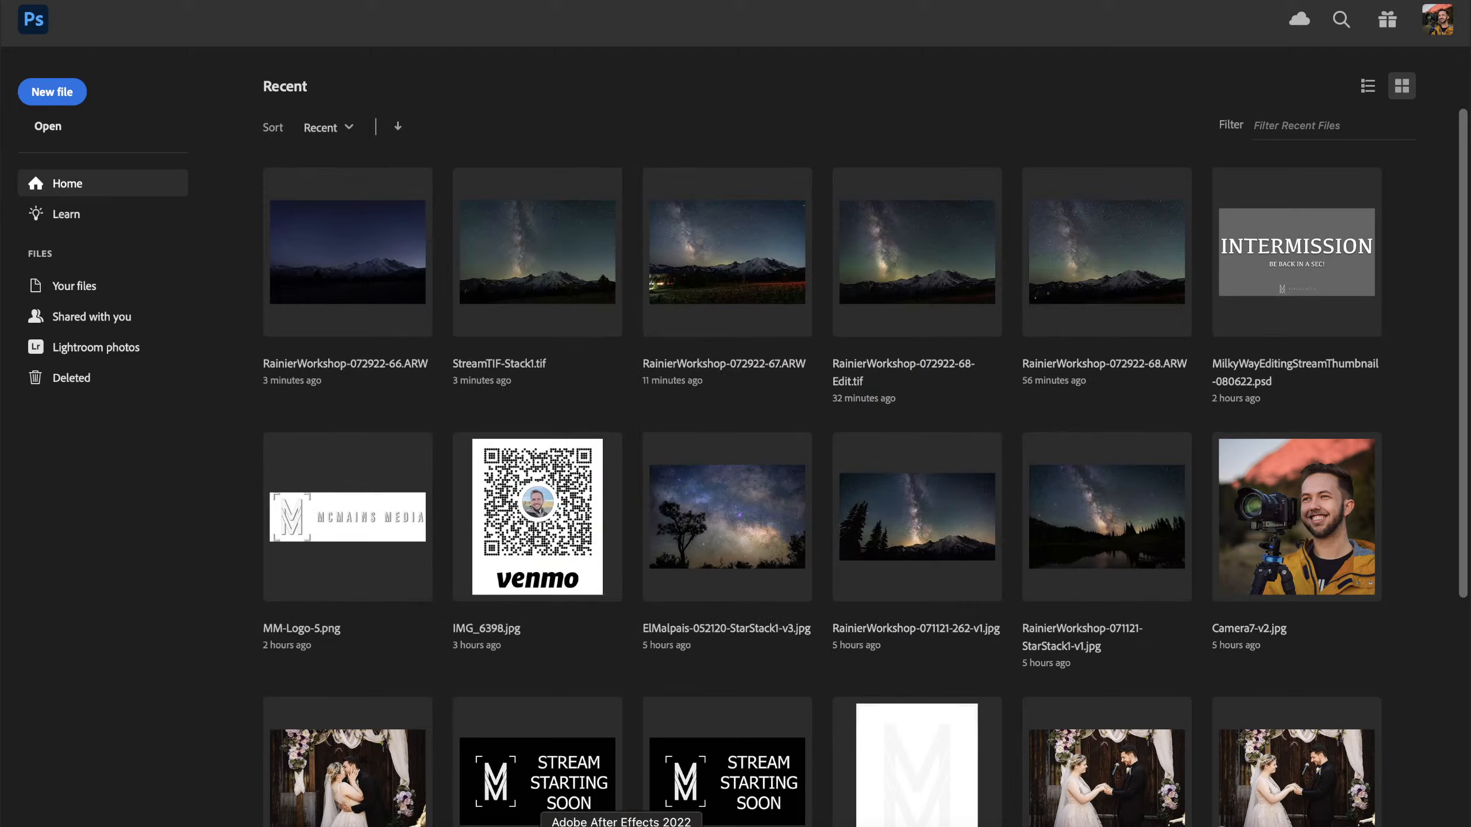
pyautogui.click(590, 825)
pyautogui.scroll(-10, 617, 453)
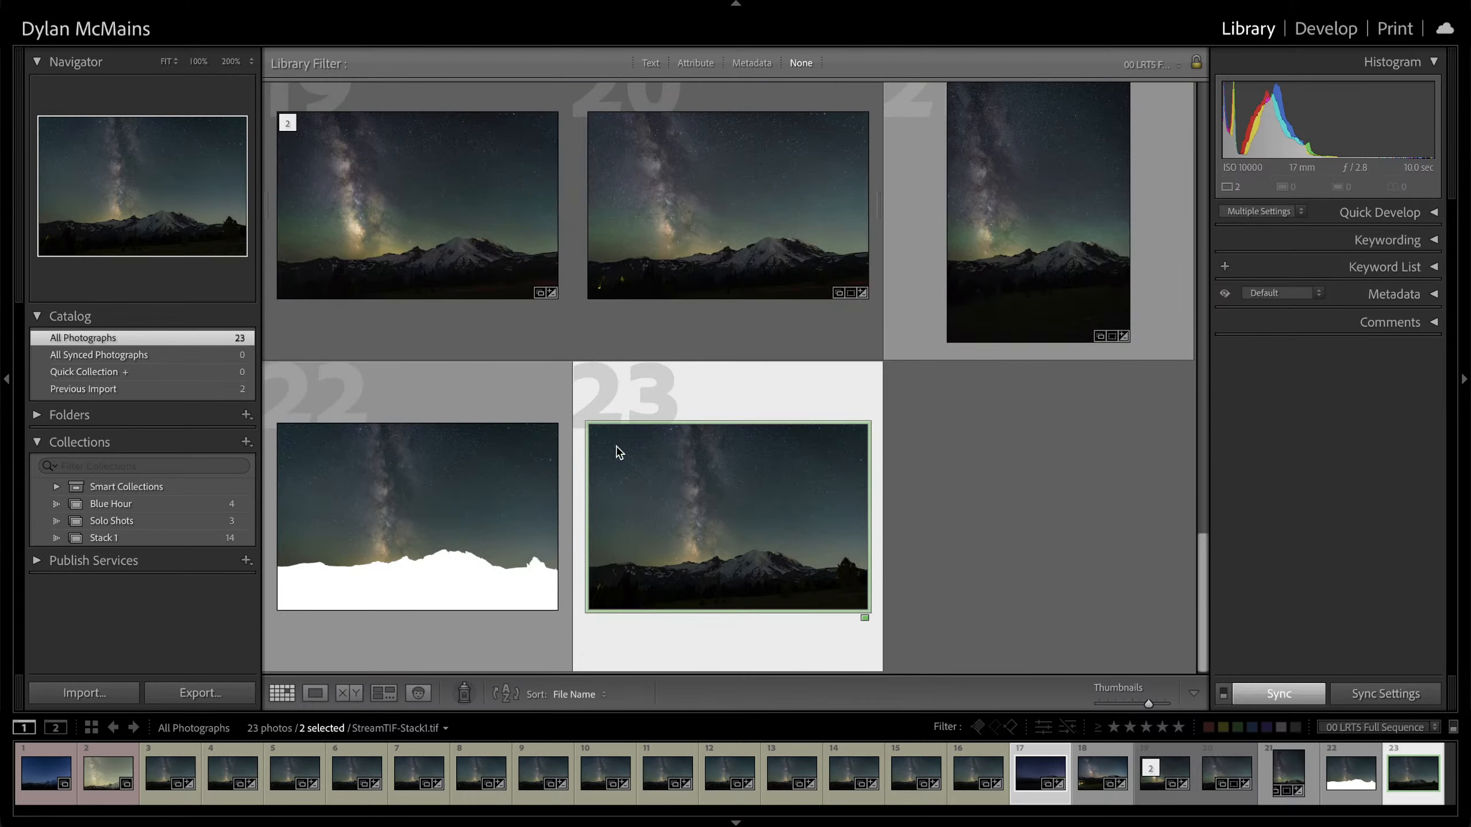
pyautogui.click(917, 446)
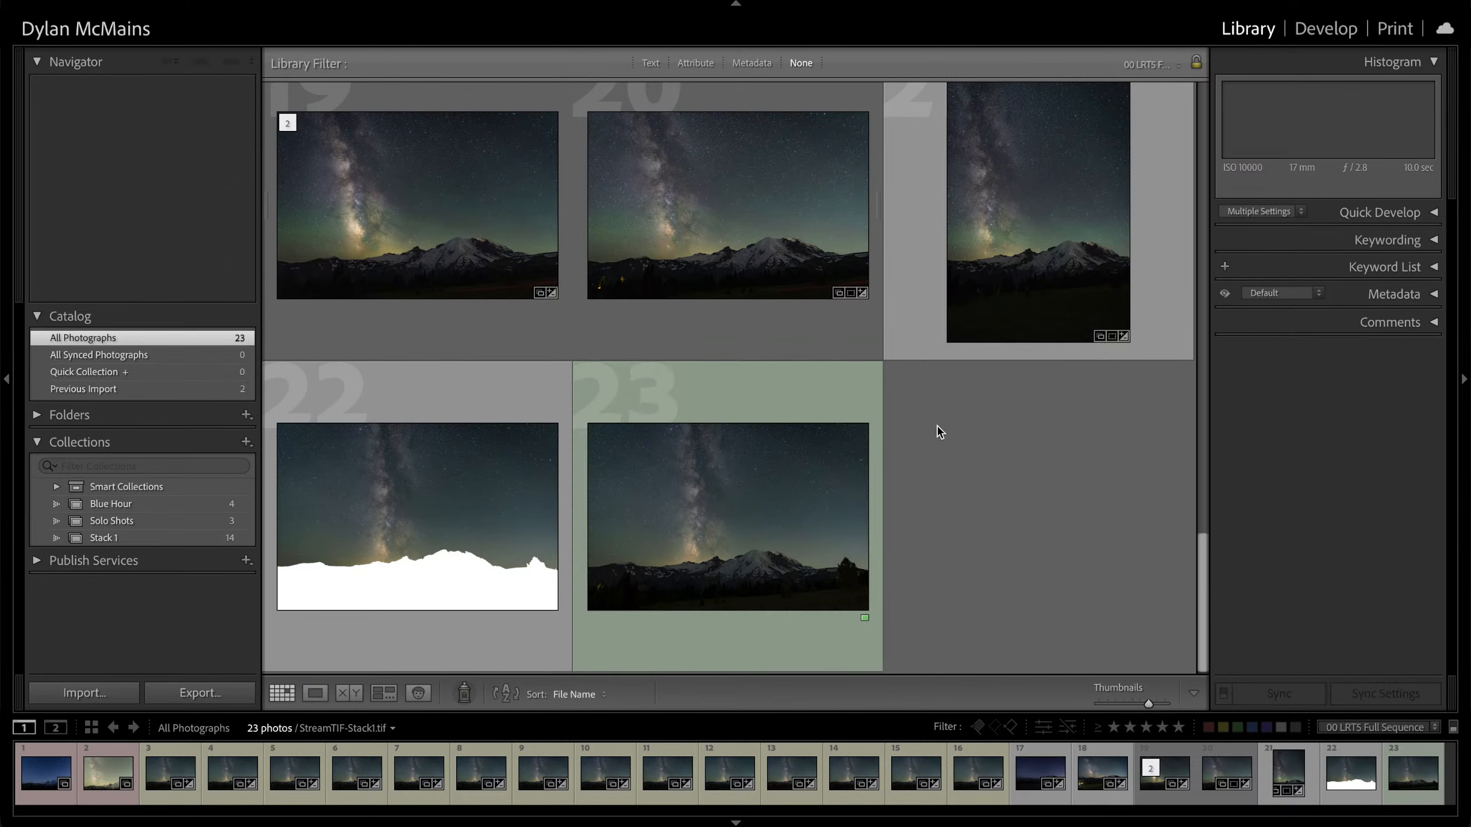